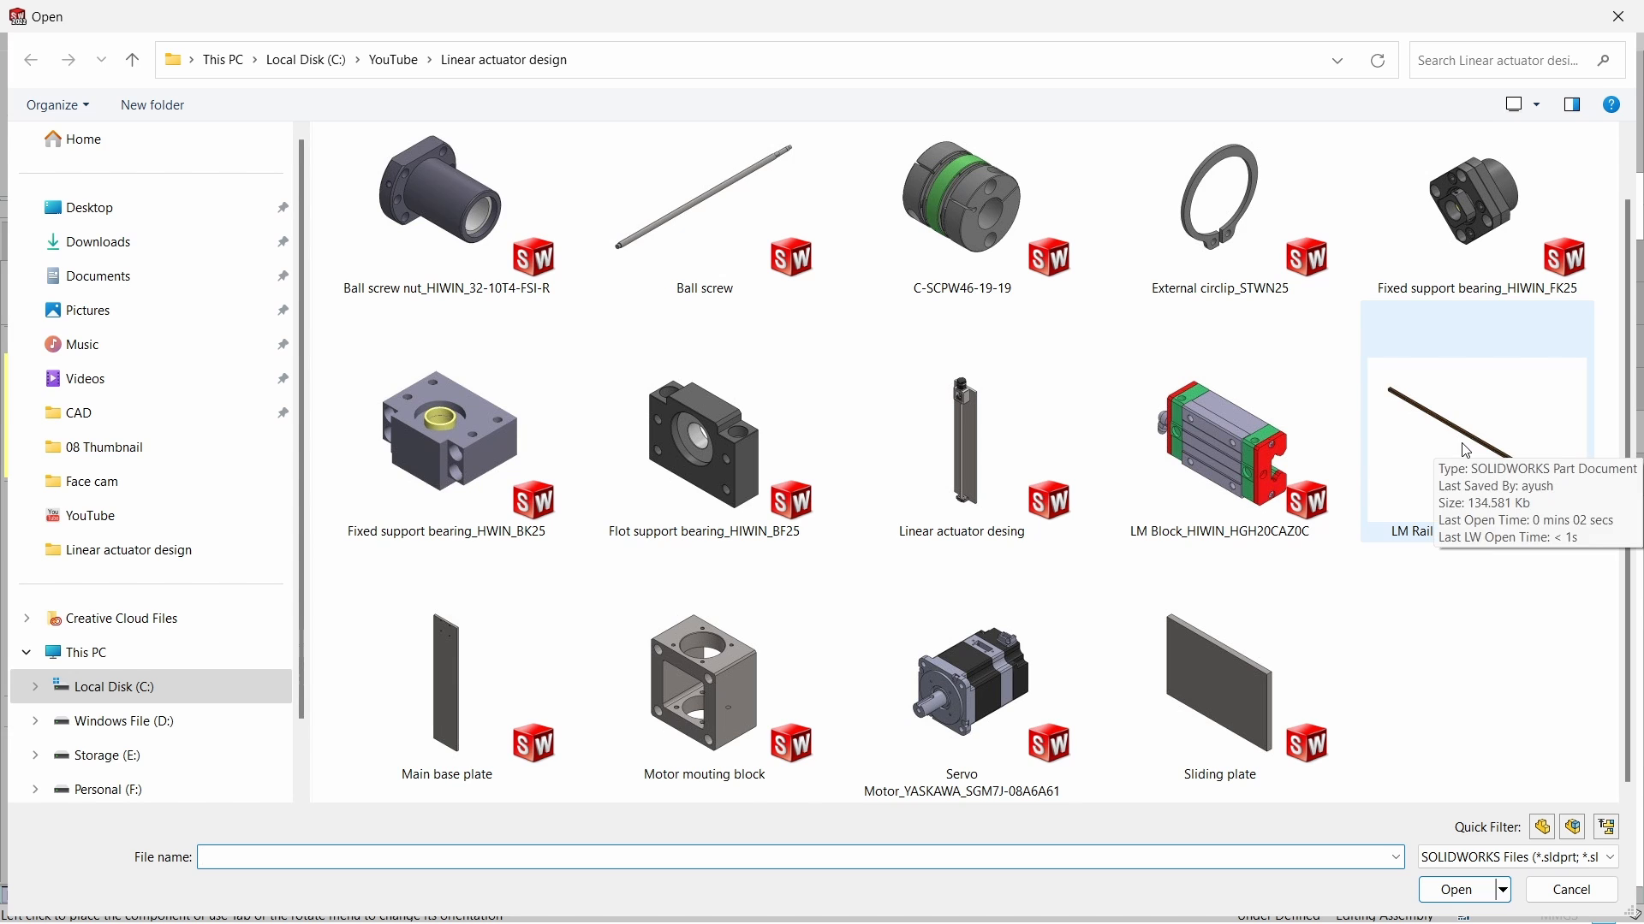
Insert the part LM Rail_HIWIN_HGR20R1420C and place it across the main base plate.
{"action": "double_click", "coordinate": [1466, 451]}
{"action": "left_click", "coordinate": [873, 458]}
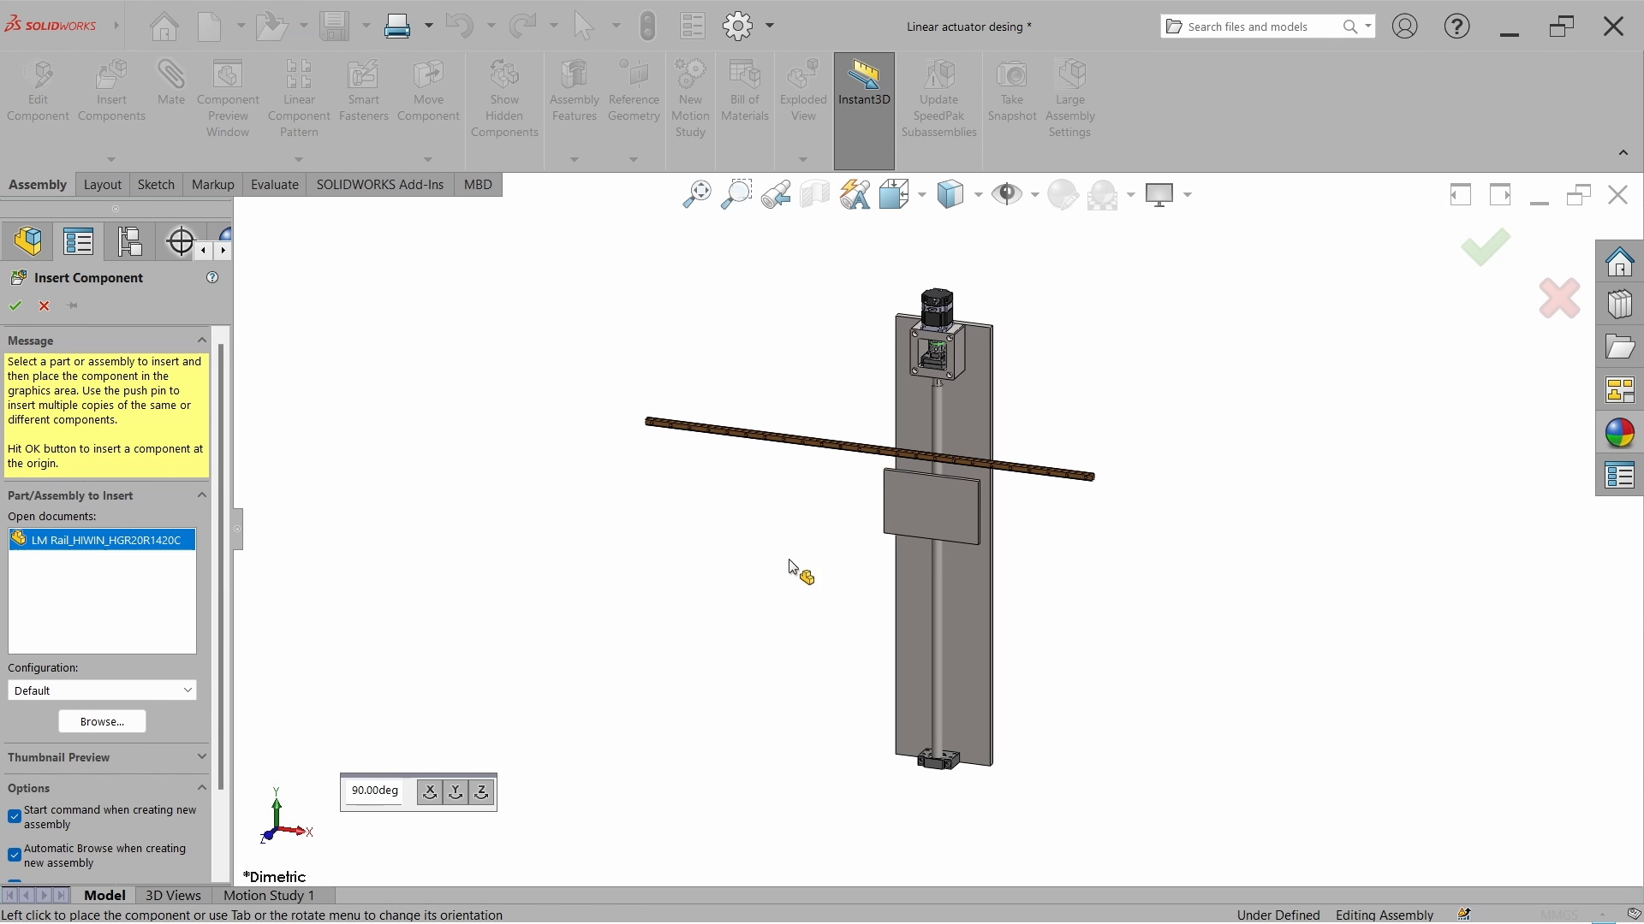
{"action": "scroll", "coordinate": [835, 398], "scroll_direction": "down", "scroll_amount": 5}
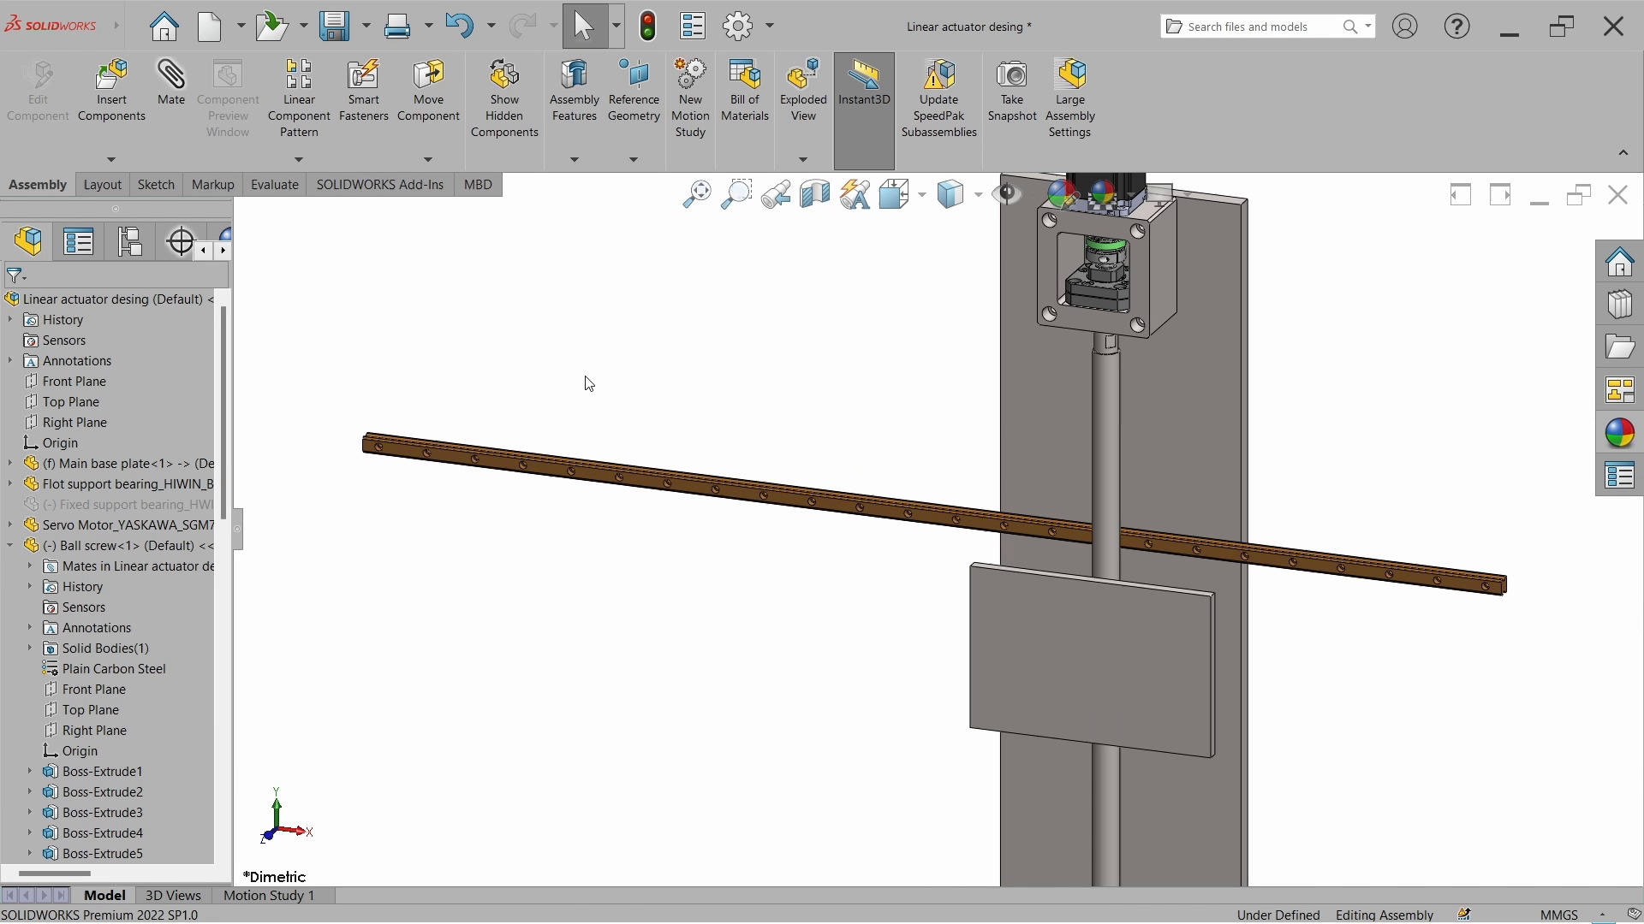
Measure the LM rail along its long side.
{"action": "left_click", "coordinate": [275, 184]}
{"action": "left_click", "coordinate": [274, 98]}
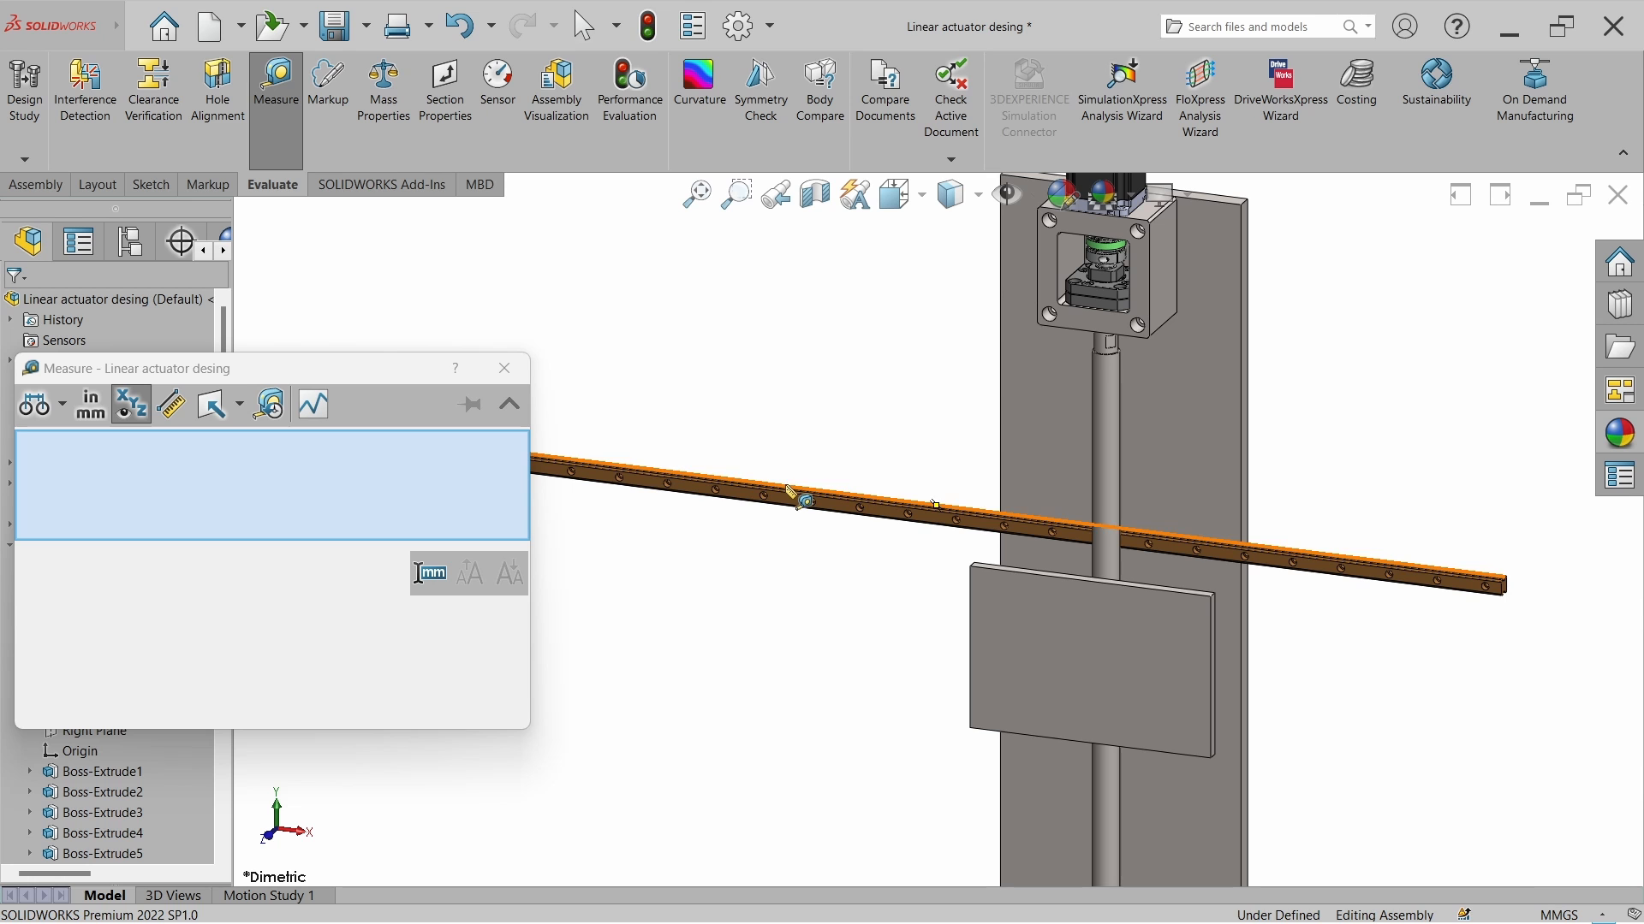
{"action": "left_click", "coordinate": [792, 495]}
{"action": "key", "text": "Escape"}
Rotate the LM rail with the triad so it stands upright beside the main base plate.
{"action": "scroll", "coordinate": [832, 488], "scroll_direction": "down", "scroll_amount": 3}
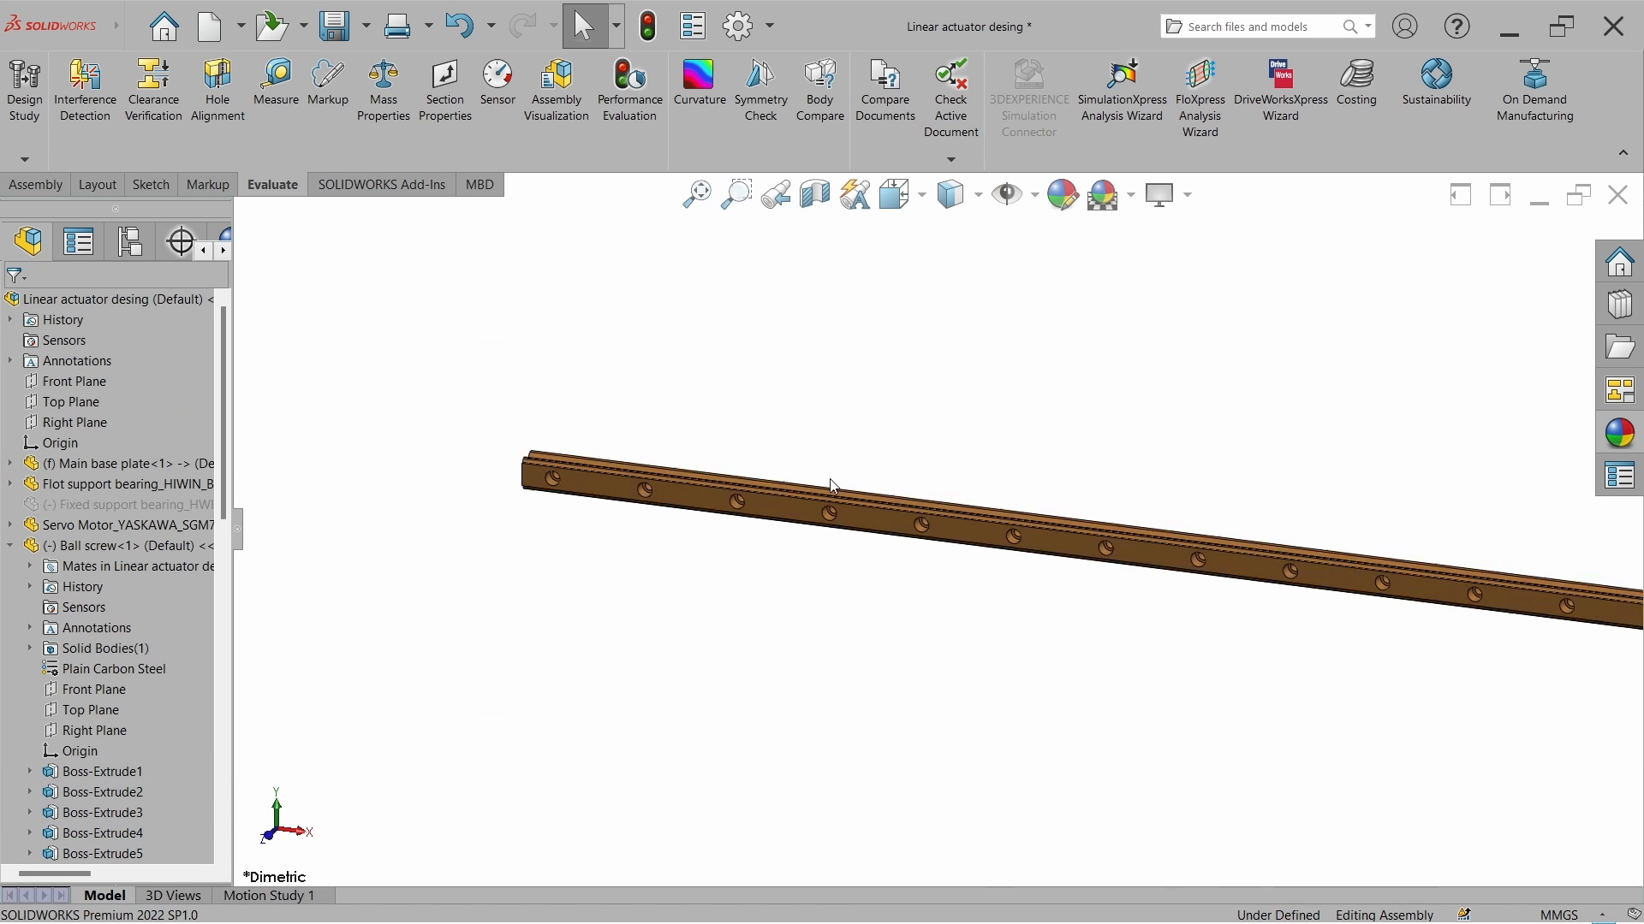
{"action": "scroll", "coordinate": [833, 488], "scroll_direction": "up", "scroll_amount": 5}
{"action": "right_click", "coordinate": [924, 531]}
{"action": "left_click", "coordinate": [998, 627]}
{"action": "left_click_drag", "start_coordinate": [1023, 462], "coordinate": [1054, 610]}
{"action": "scroll", "coordinate": [1029, 675], "scroll_direction": "up", "scroll_amount": 4}
{"action": "scroll", "coordinate": [1033, 682], "scroll_direction": "down", "scroll_amount": 2}
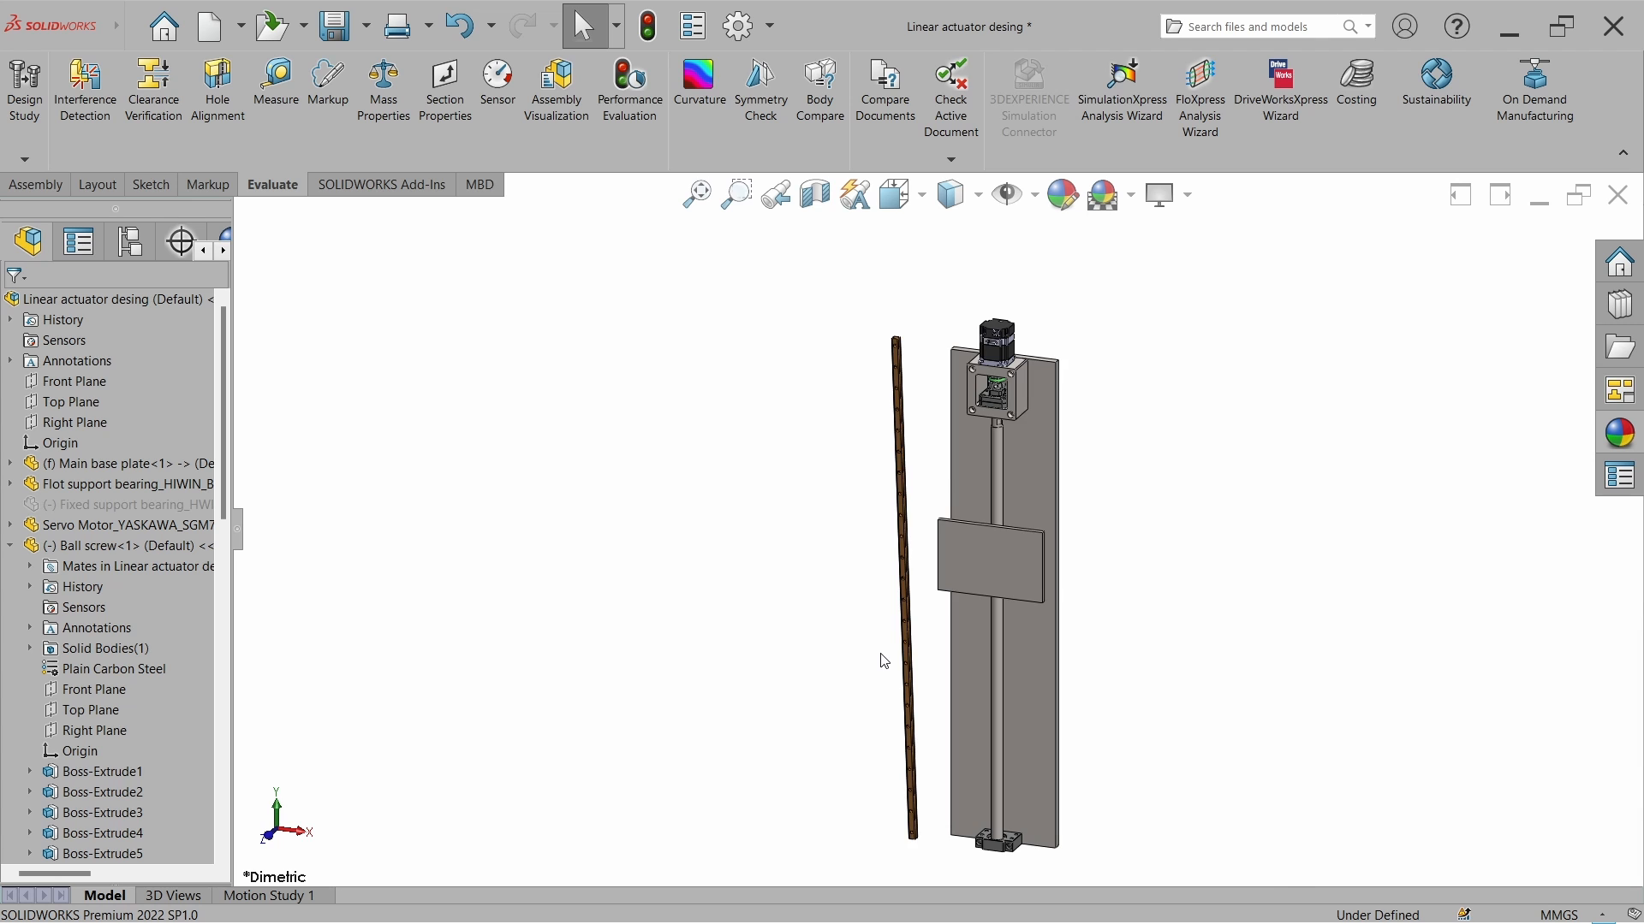
Rotate the LM rail again with the triad to change its tilt, and copy it to the other side of the main base plate.
{"action": "scroll", "coordinate": [933, 411], "scroll_direction": "down", "scroll_amount": 5}
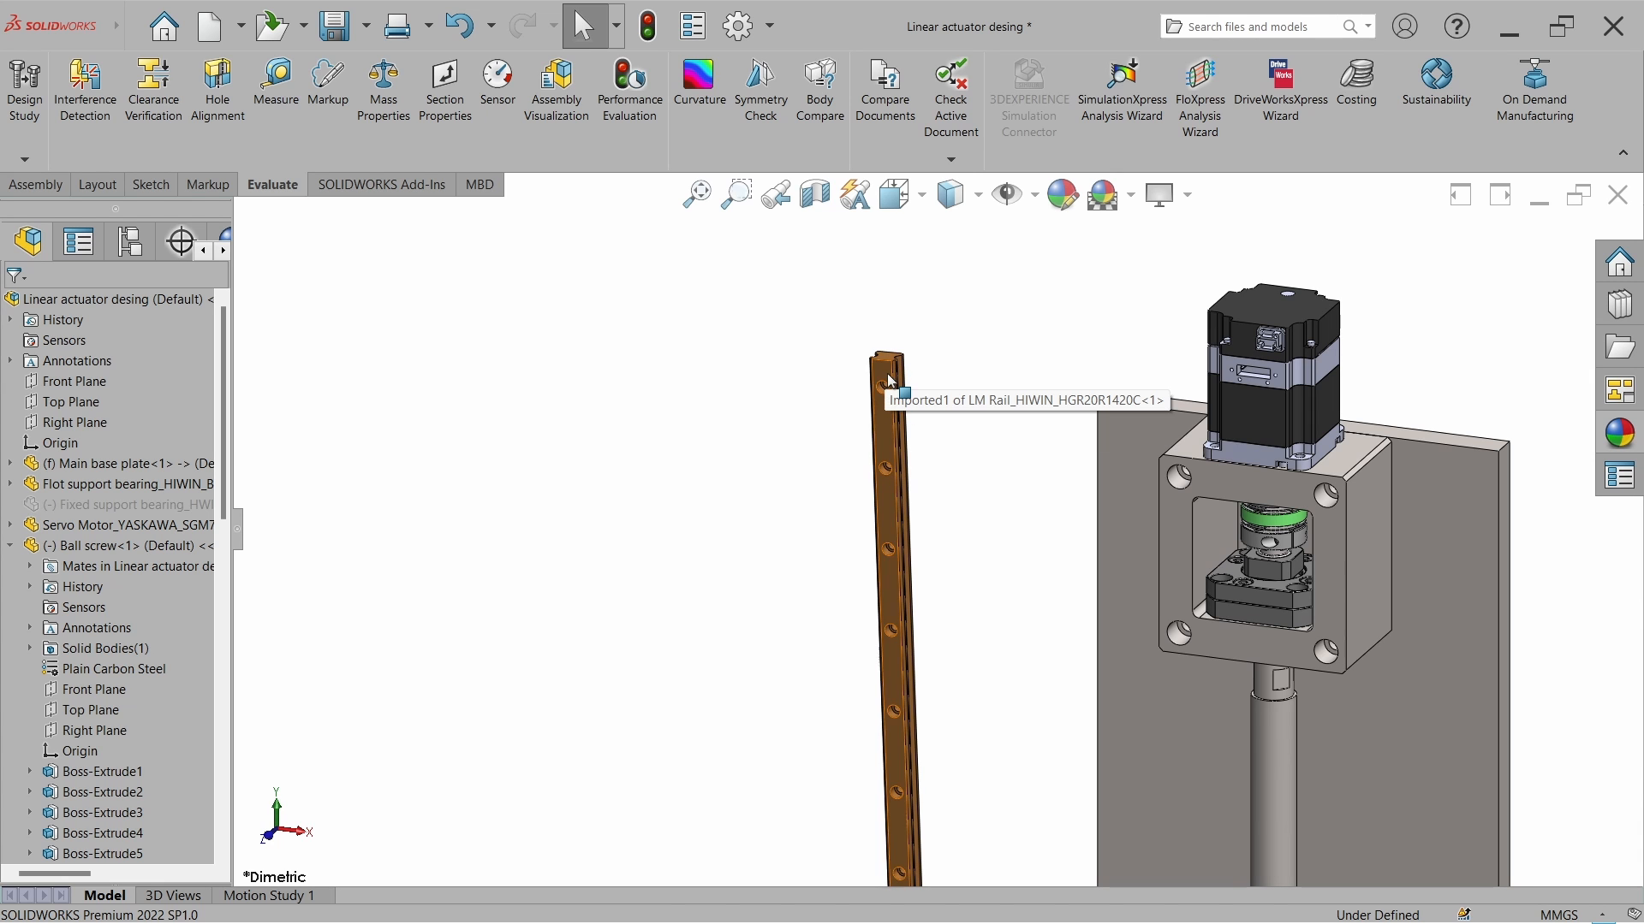
{"action": "scroll", "coordinate": [890, 382], "scroll_direction": "up", "scroll_amount": 11}
{"action": "scroll", "coordinate": [991, 721], "scroll_direction": "down", "scroll_amount": 7}
{"action": "scroll", "coordinate": [796, 557], "scroll_direction": "down", "scroll_amount": 7}
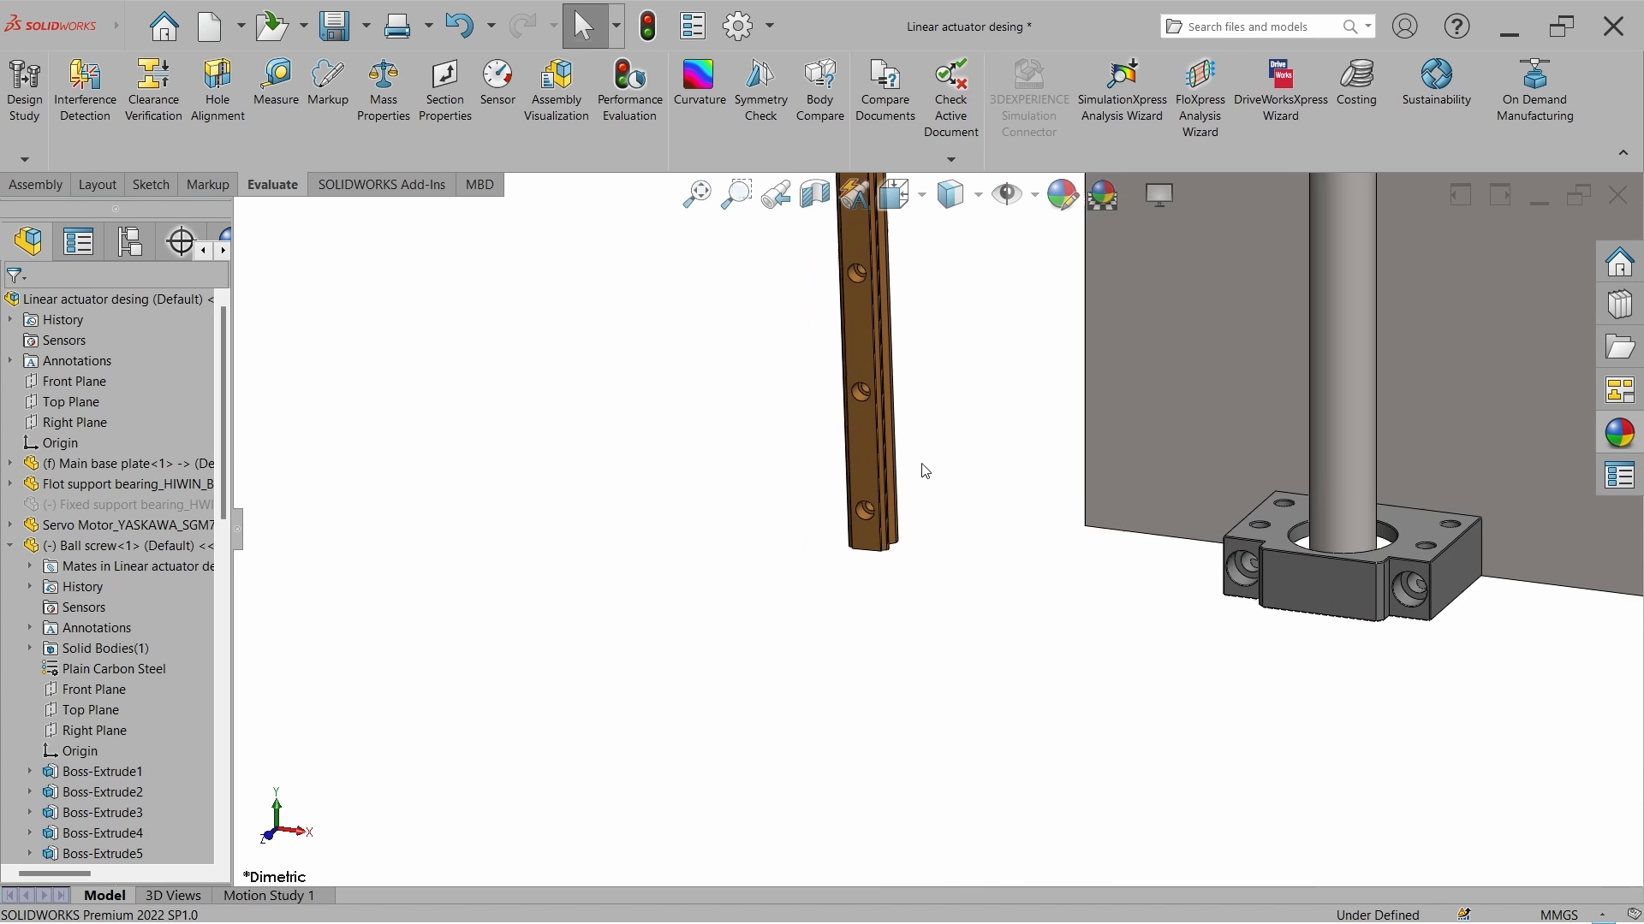
{"action": "scroll", "coordinate": [923, 475], "scroll_direction": "down", "scroll_amount": 3}
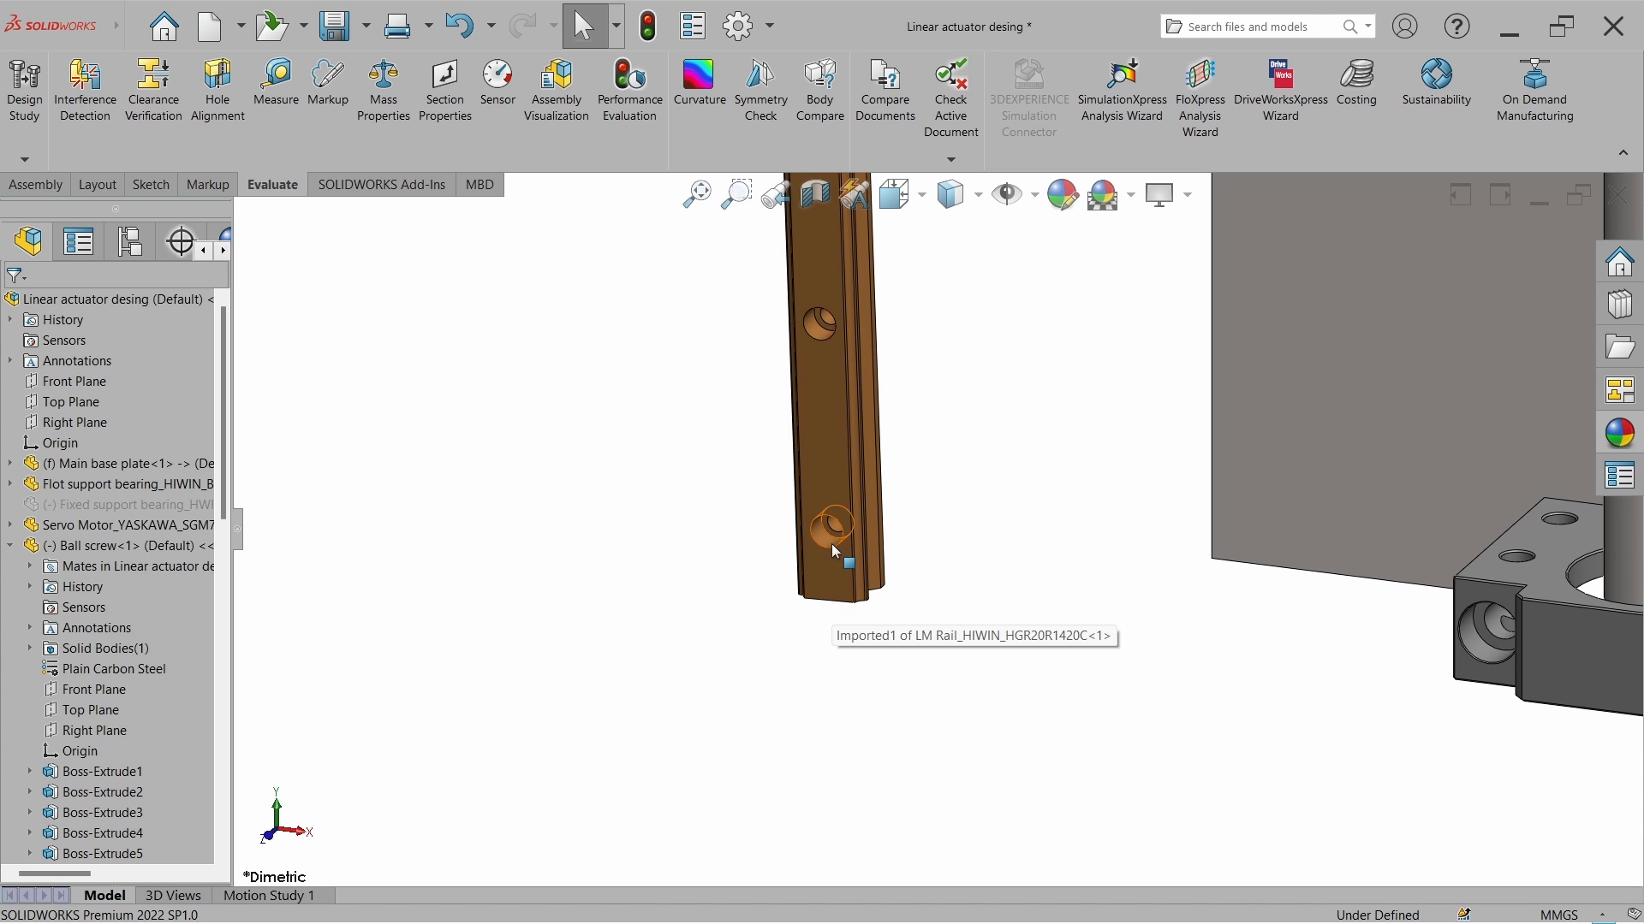
{"action": "scroll", "coordinate": [767, 433], "scroll_direction": "up", "scroll_amount": 6}
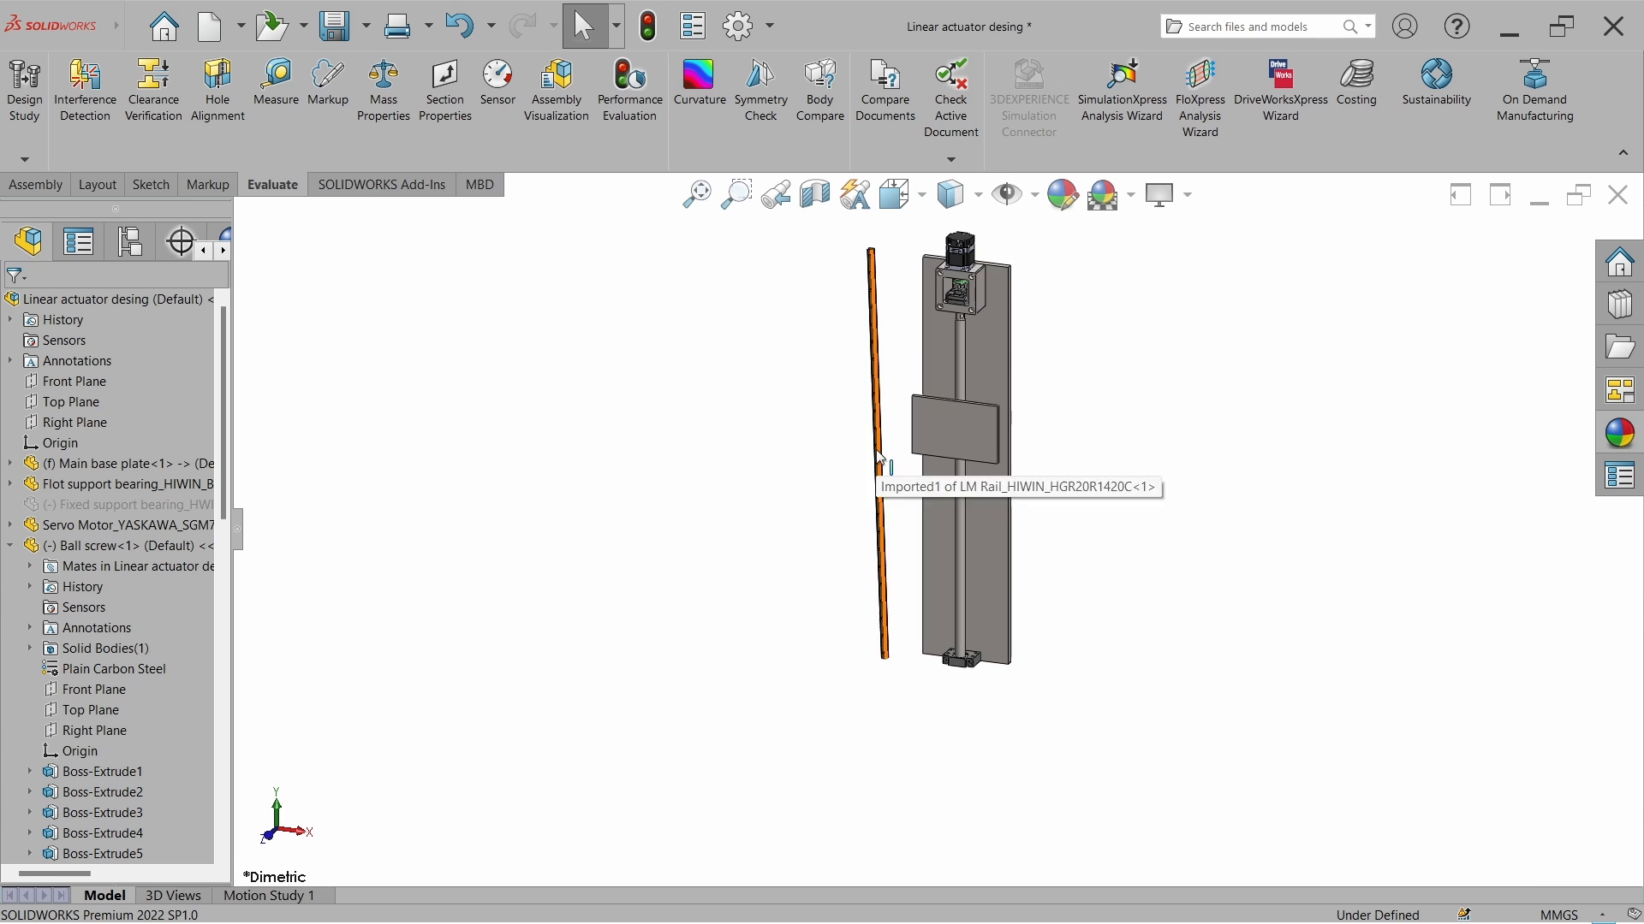
{"action": "right_click", "coordinate": [878, 470]}
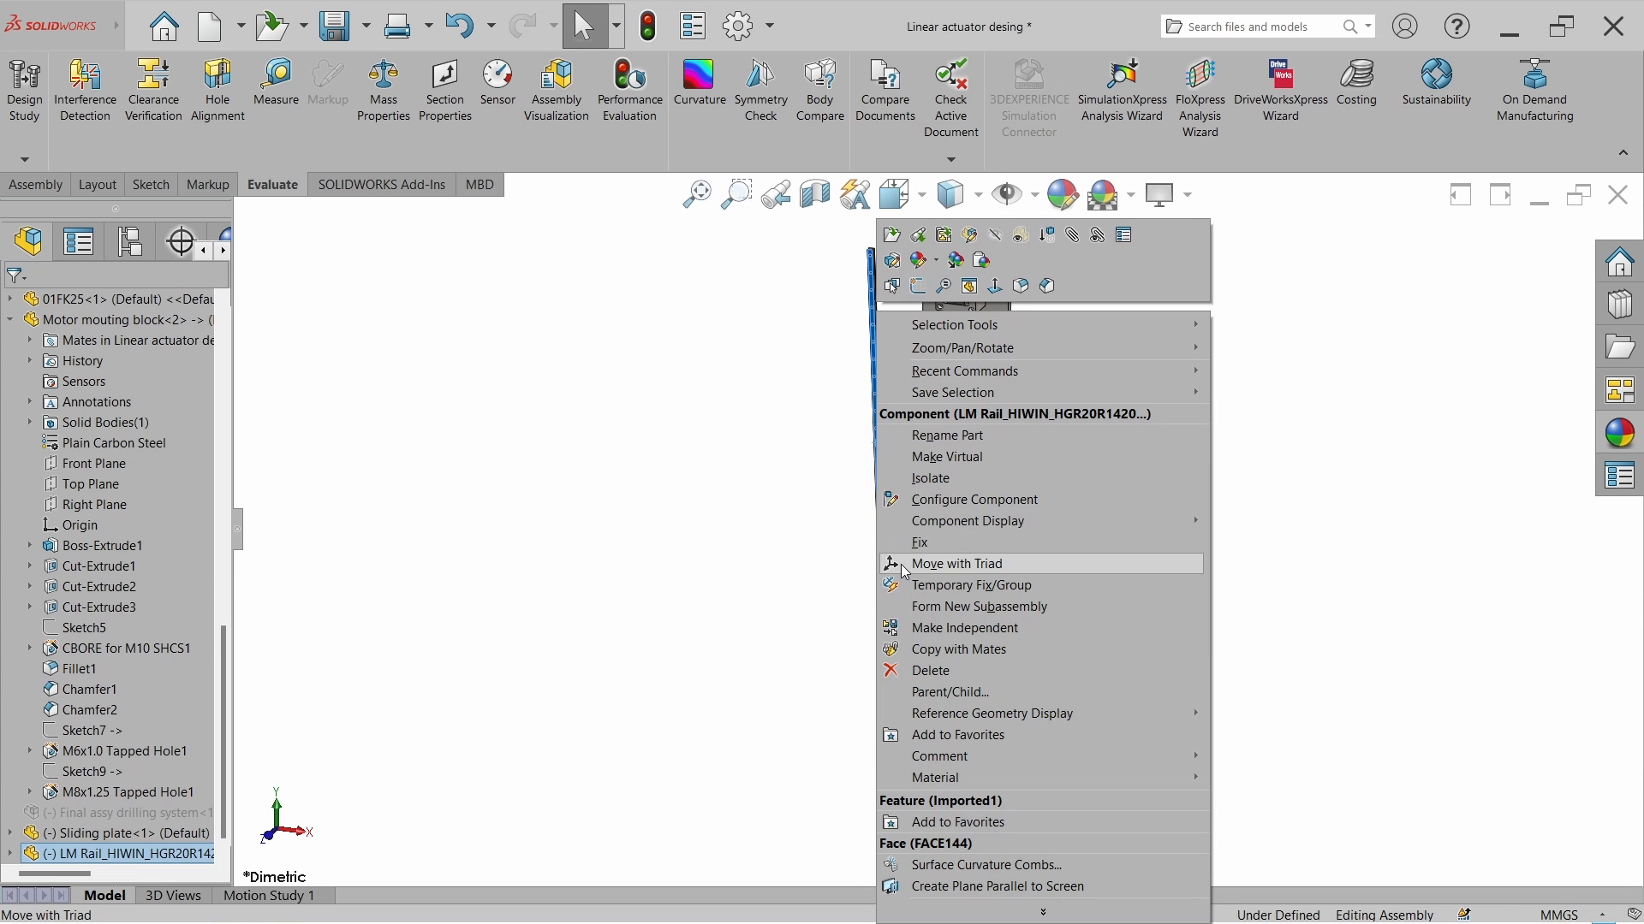
{"action": "left_click", "coordinate": [933, 564]}
{"action": "left_click_drag", "start_coordinate": [853, 378], "coordinate": [802, 317]}
{"action": "left_click", "coordinate": [738, 393]}
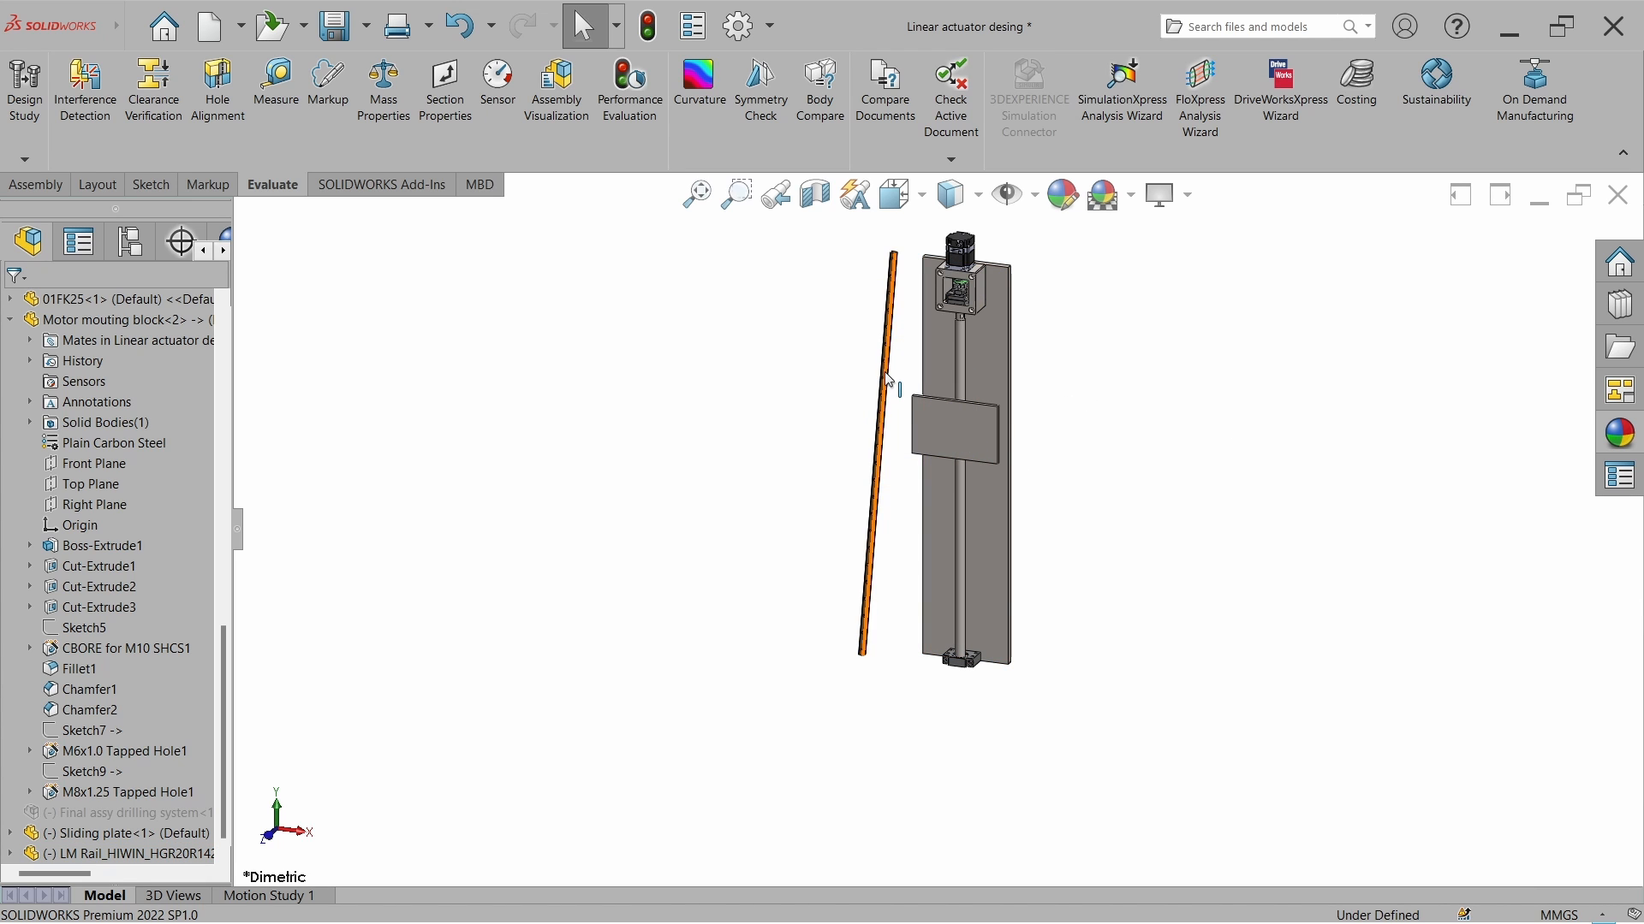
{"action": "left_click_drag", "start_coordinate": [885, 371], "coordinate": [1038, 420], "text": "ctrl"}
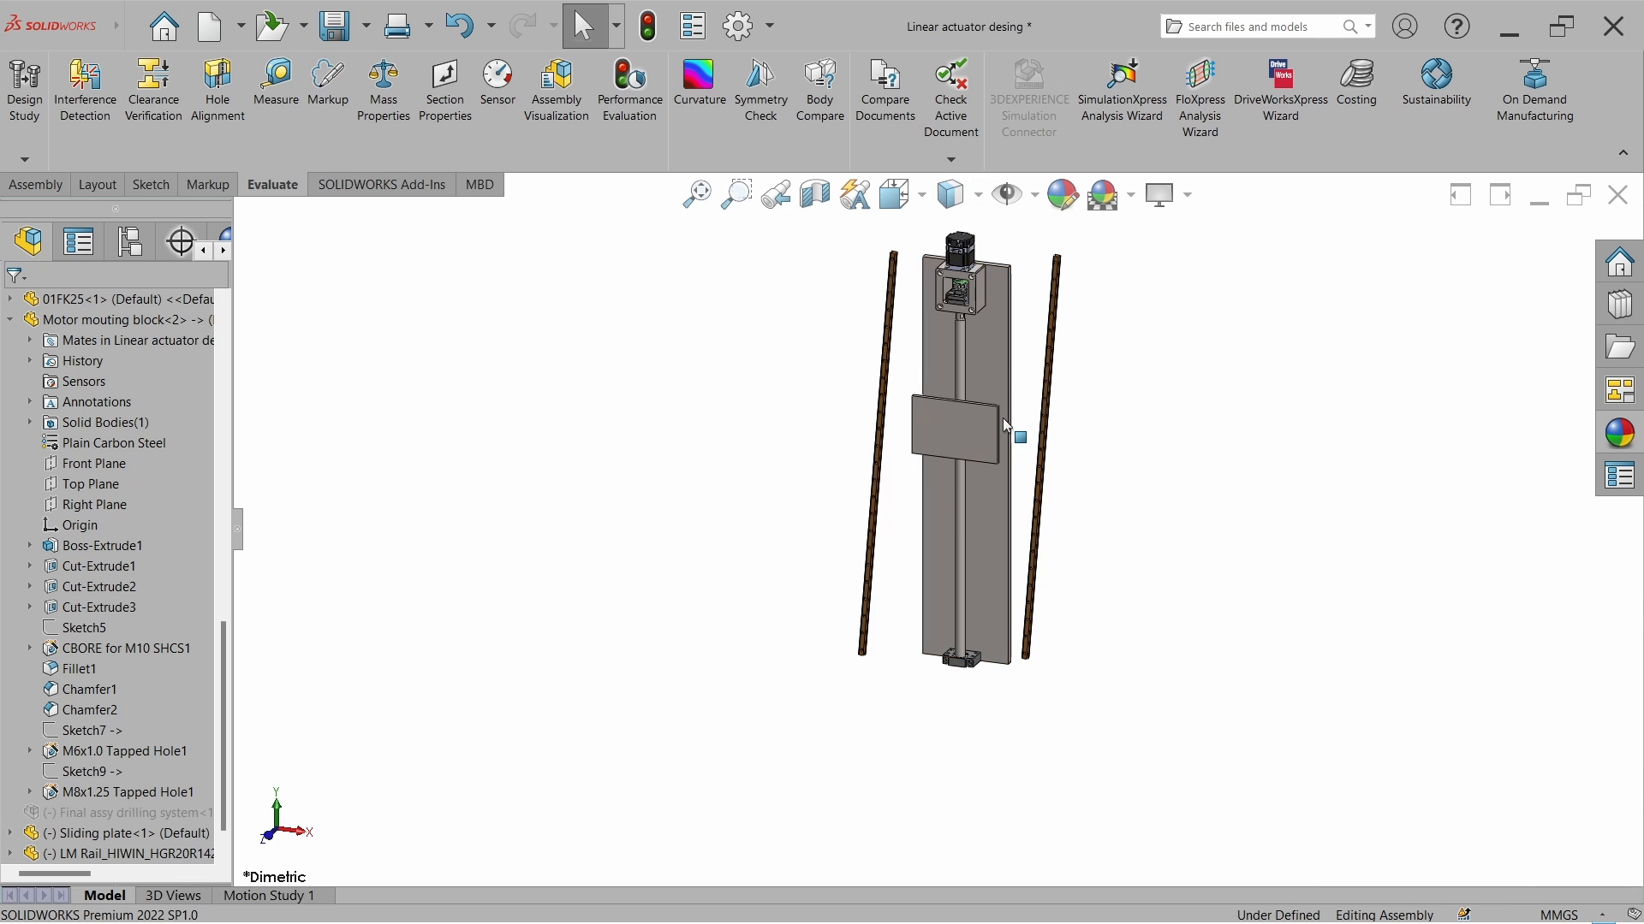
Insert the part LM Block_HIWIN_HGH20CAZ0C and place it next to the first LM rail.
{"action": "left_click", "coordinate": [35, 185]}
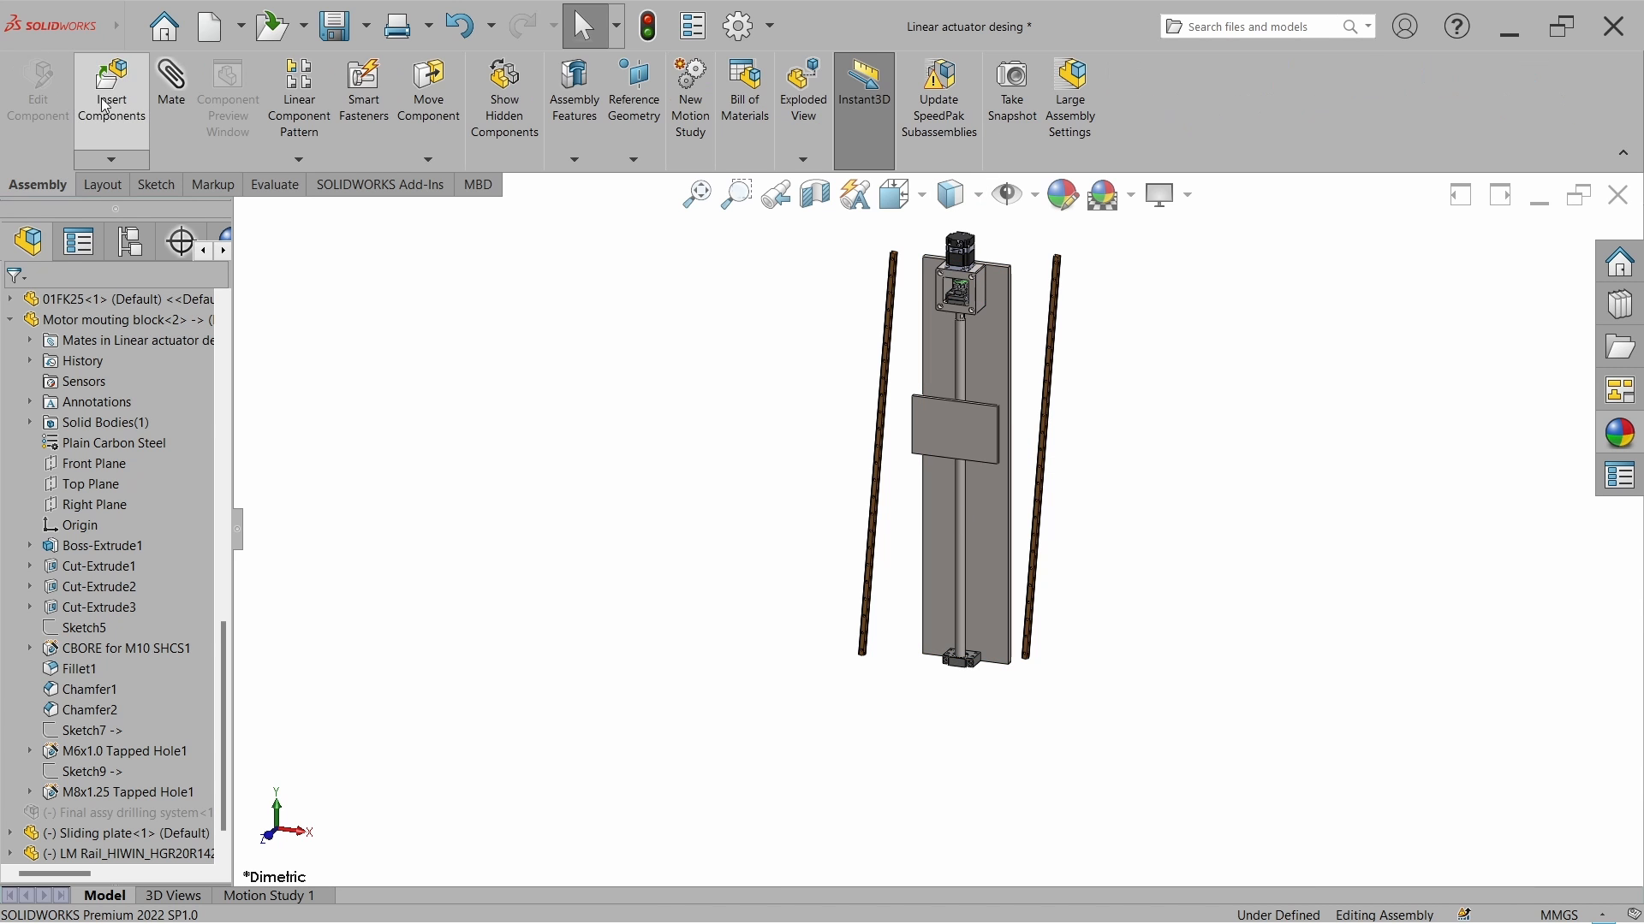
{"action": "left_click", "coordinate": [111, 85]}
{"action": "double_click", "coordinate": [1248, 512]}
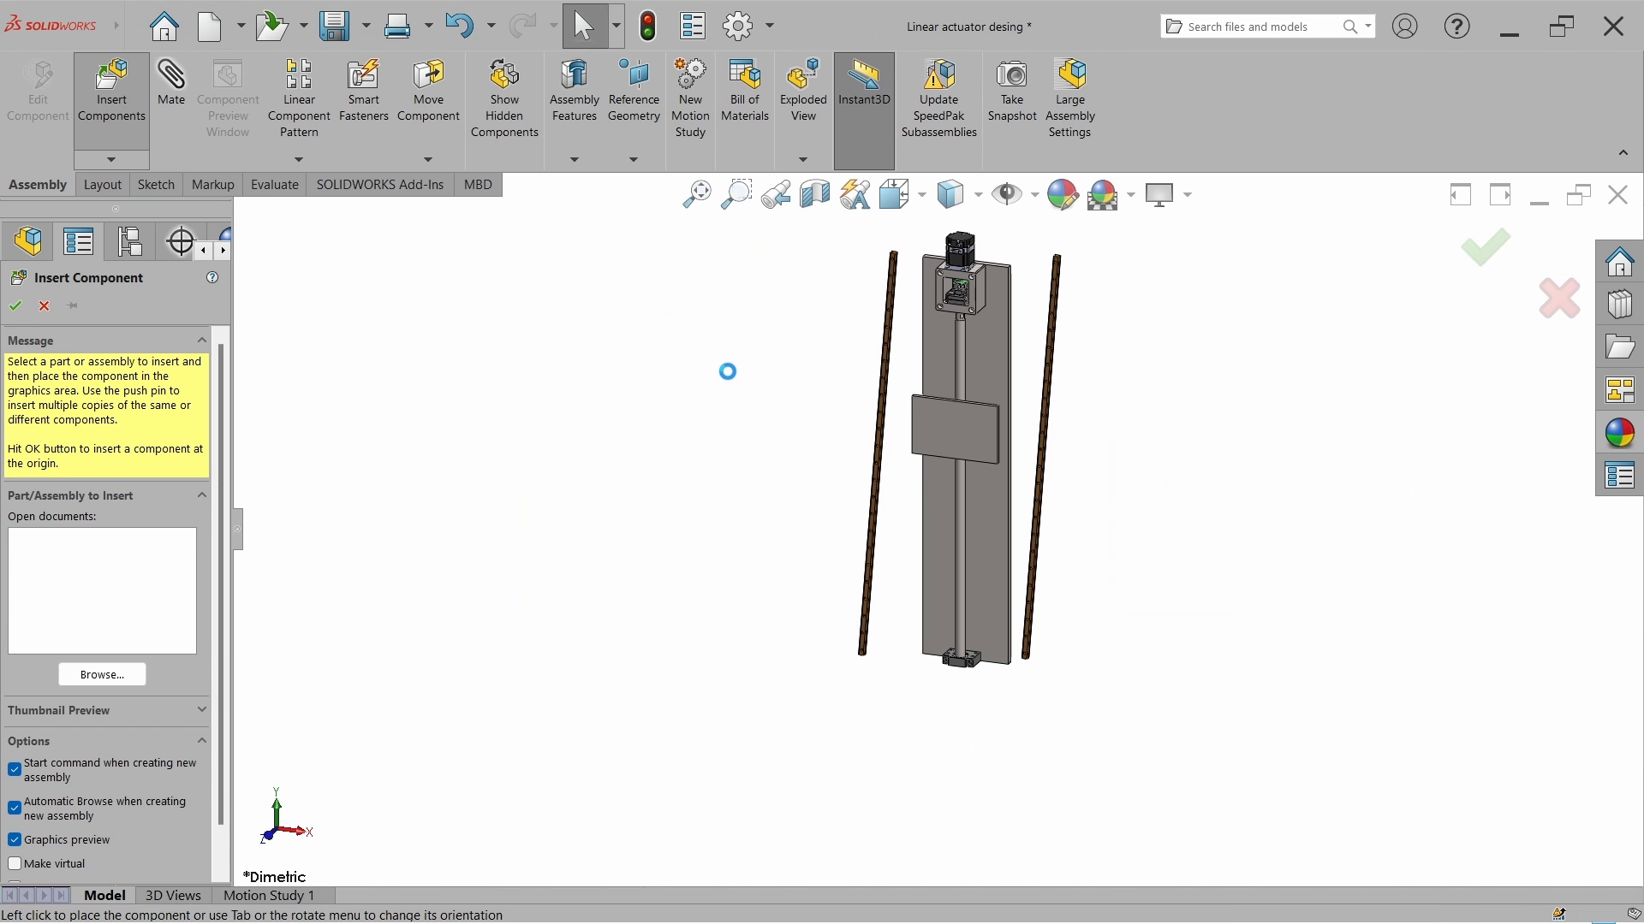
{"action": "left_click", "coordinate": [887, 415]}
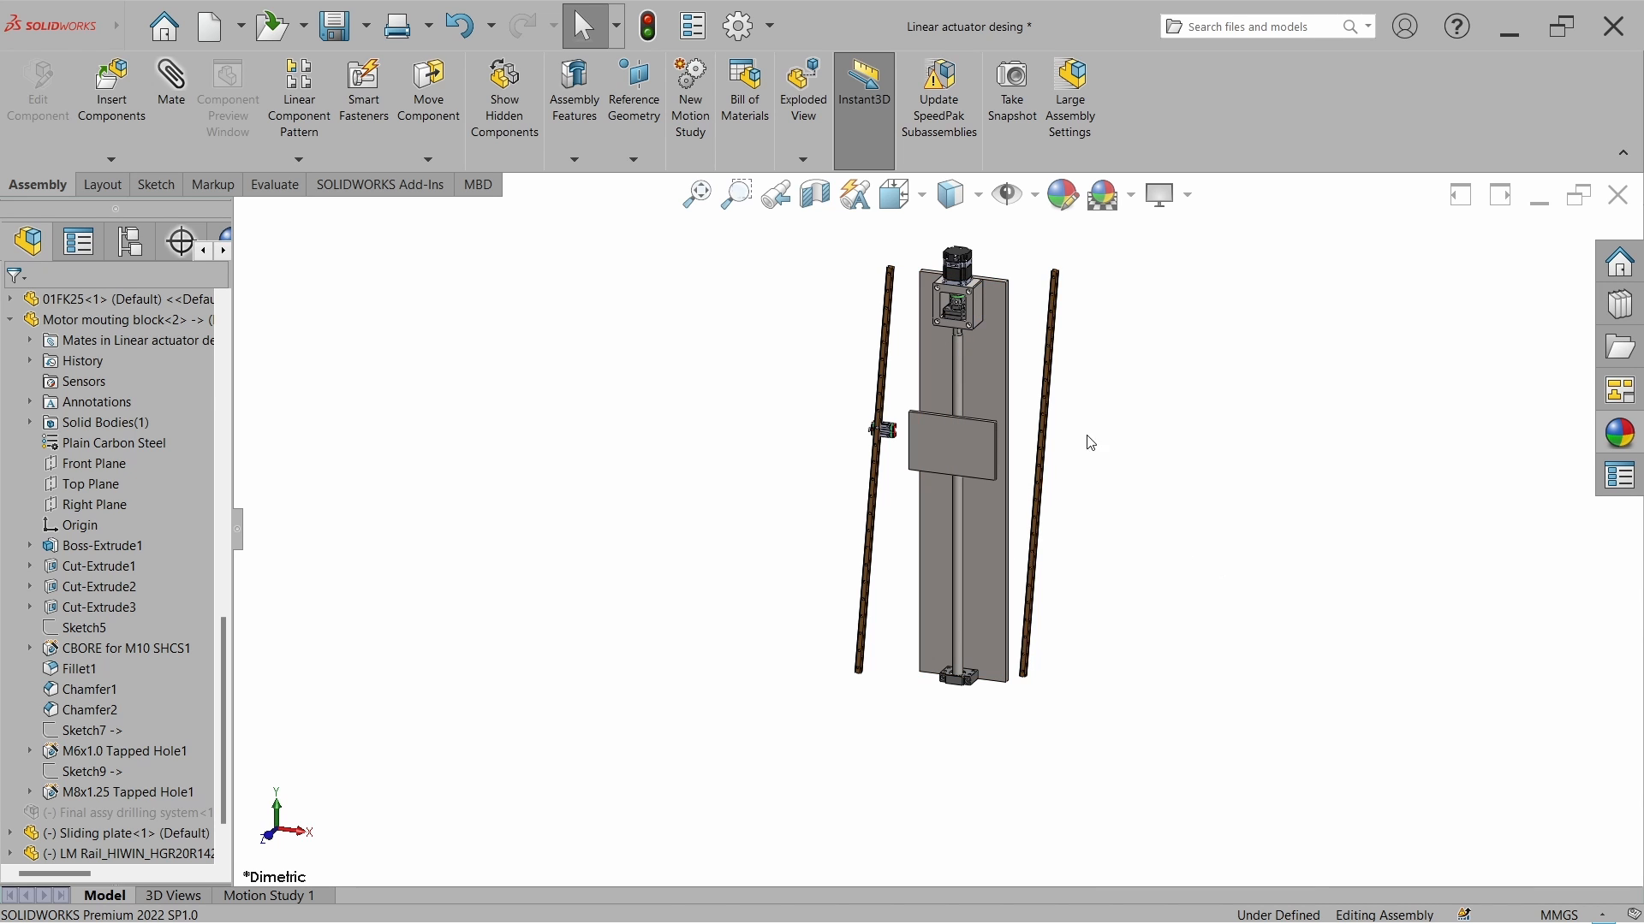
Add a coincident mate between the main base plate's upper face and the first LM rail's underside.
{"action": "scroll", "coordinate": [937, 668], "scroll_direction": "down", "scroll_amount": 7}
{"action": "middle_click_drag", "start_coordinate": [908, 659], "coordinate": [923, 608]}
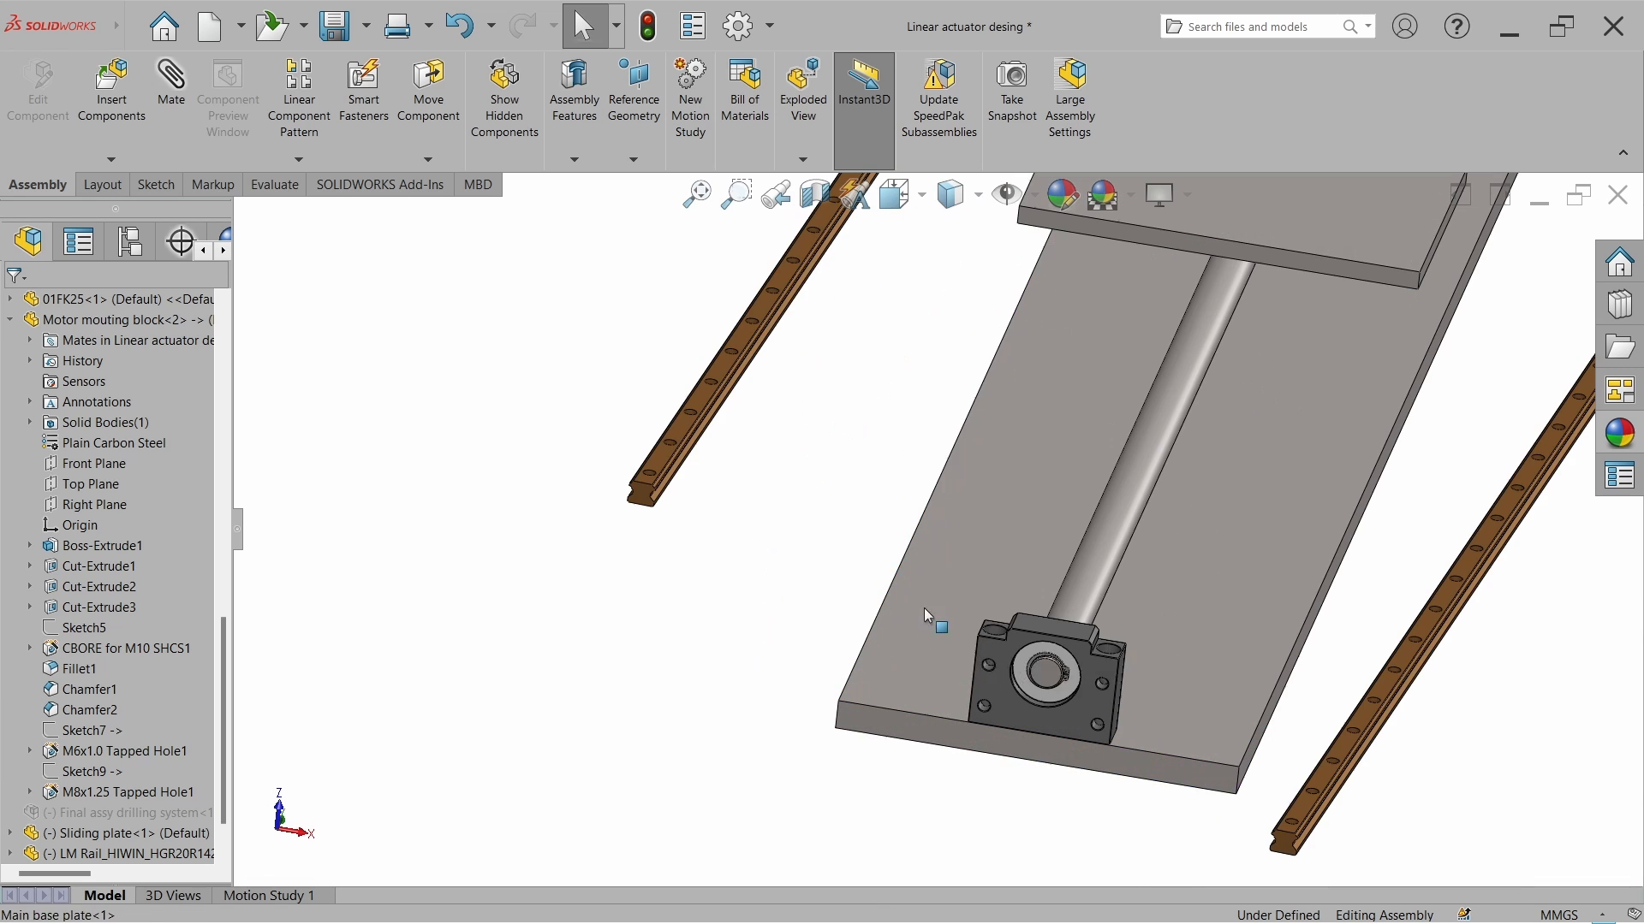
{"action": "scroll", "coordinate": [753, 518], "scroll_direction": "up", "scroll_amount": 4}
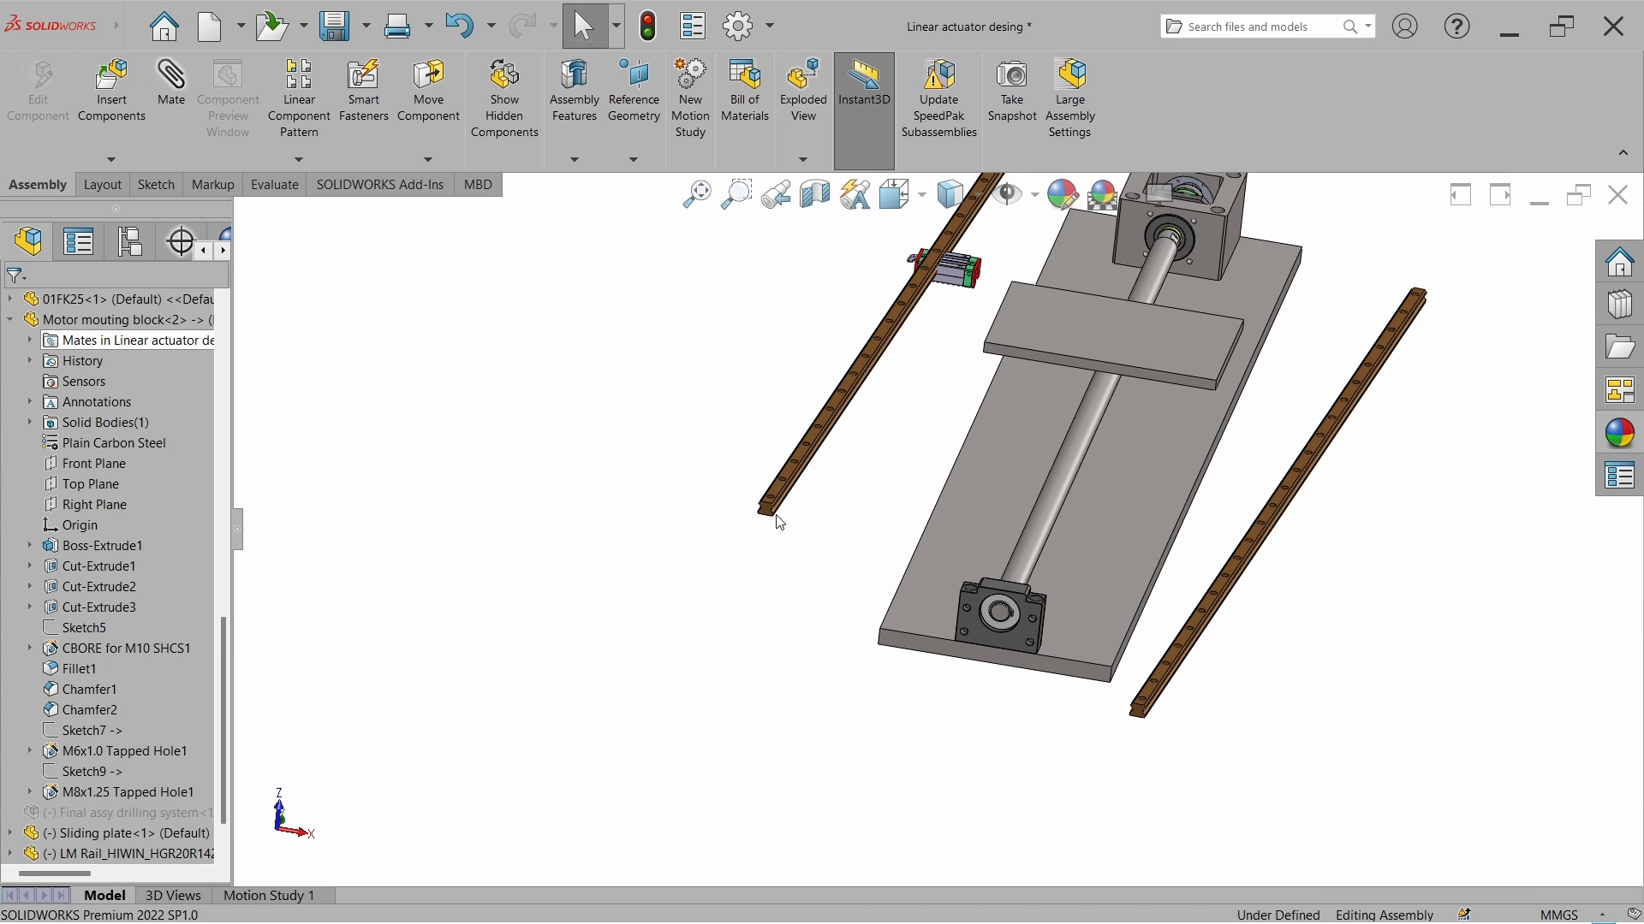
{"action": "scroll", "coordinate": [993, 278], "scroll_direction": "down", "scroll_amount": 3}
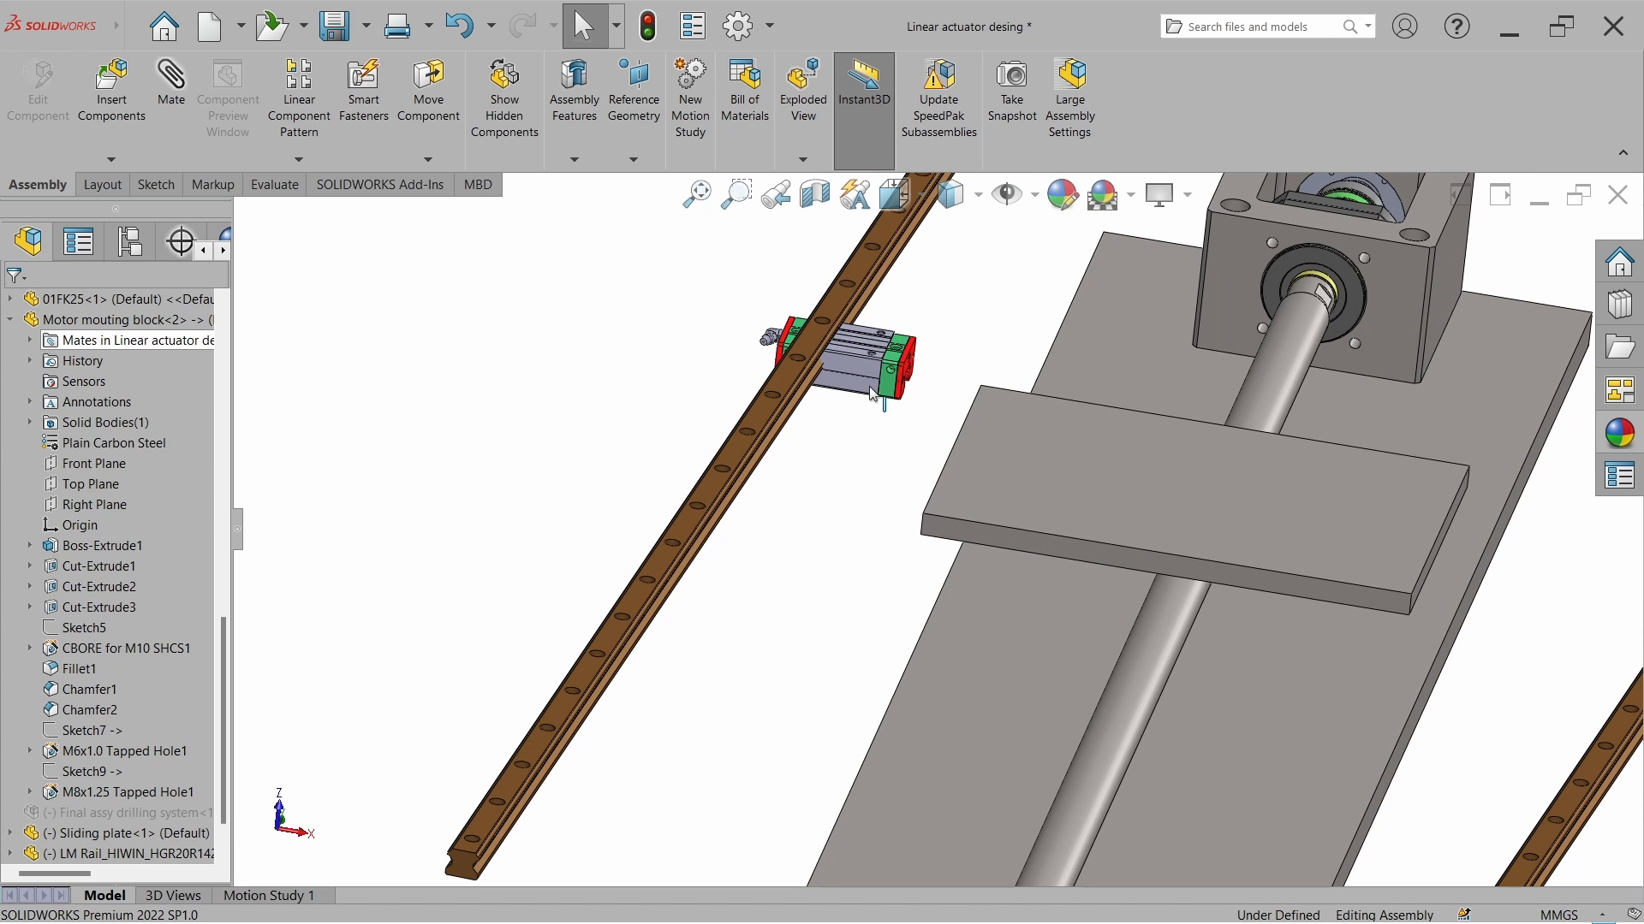
{"action": "left_click", "coordinate": [1035, 462]}
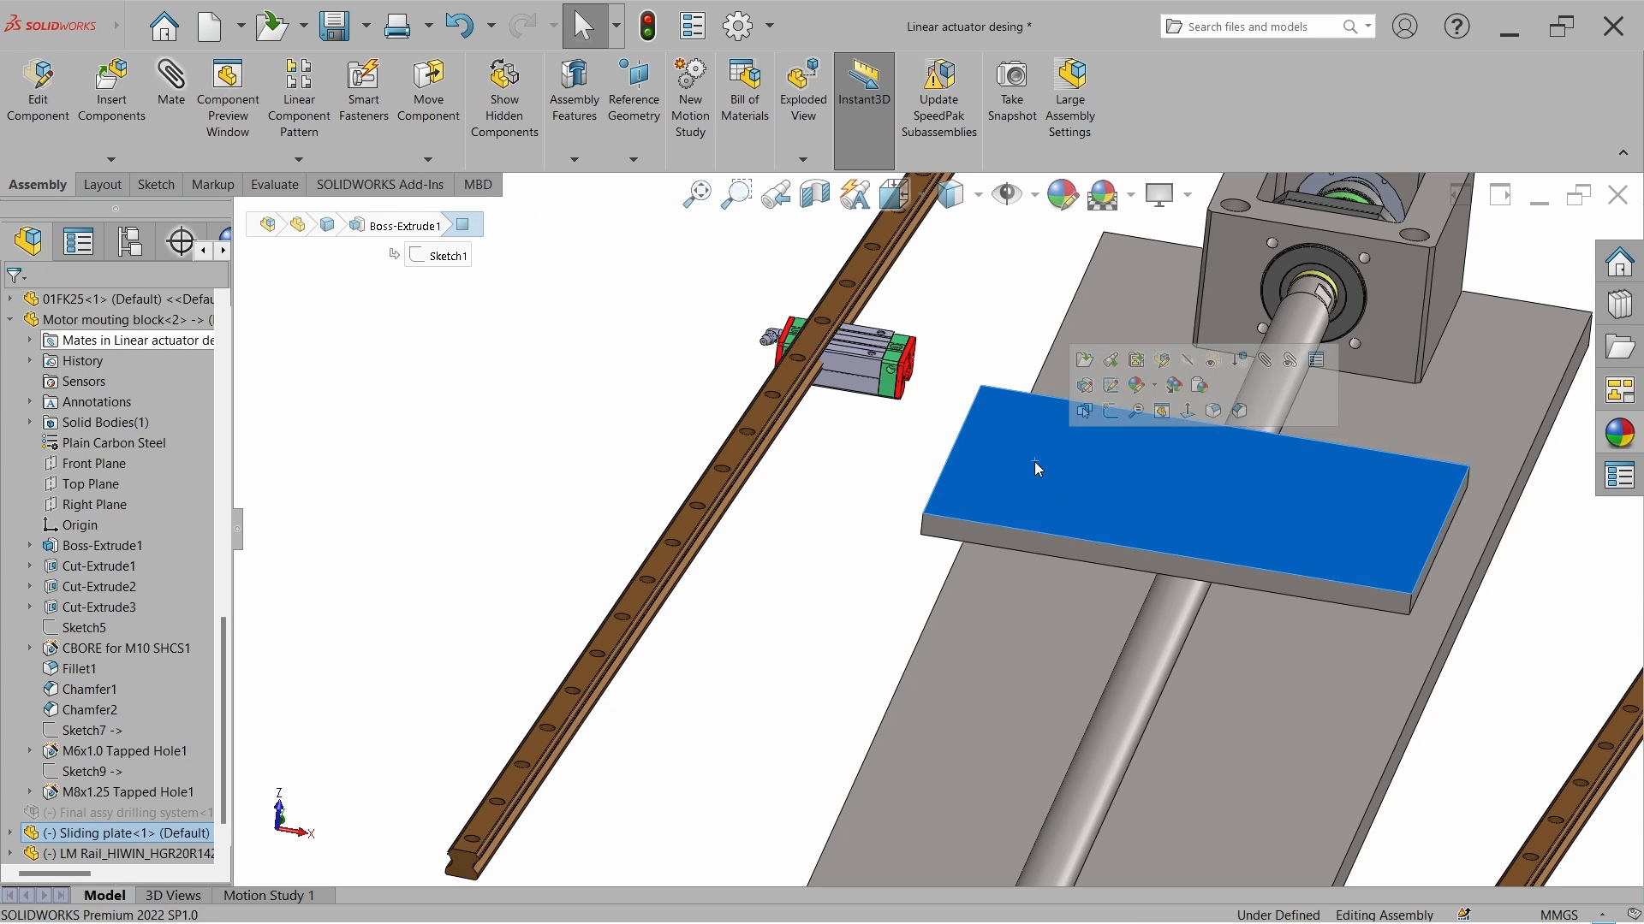
{"action": "scroll", "coordinate": [1034, 462], "scroll_direction": "up", "scroll_amount": 4}
{"action": "left_click", "coordinate": [664, 449]}
{"action": "left_click", "coordinate": [182, 107]}
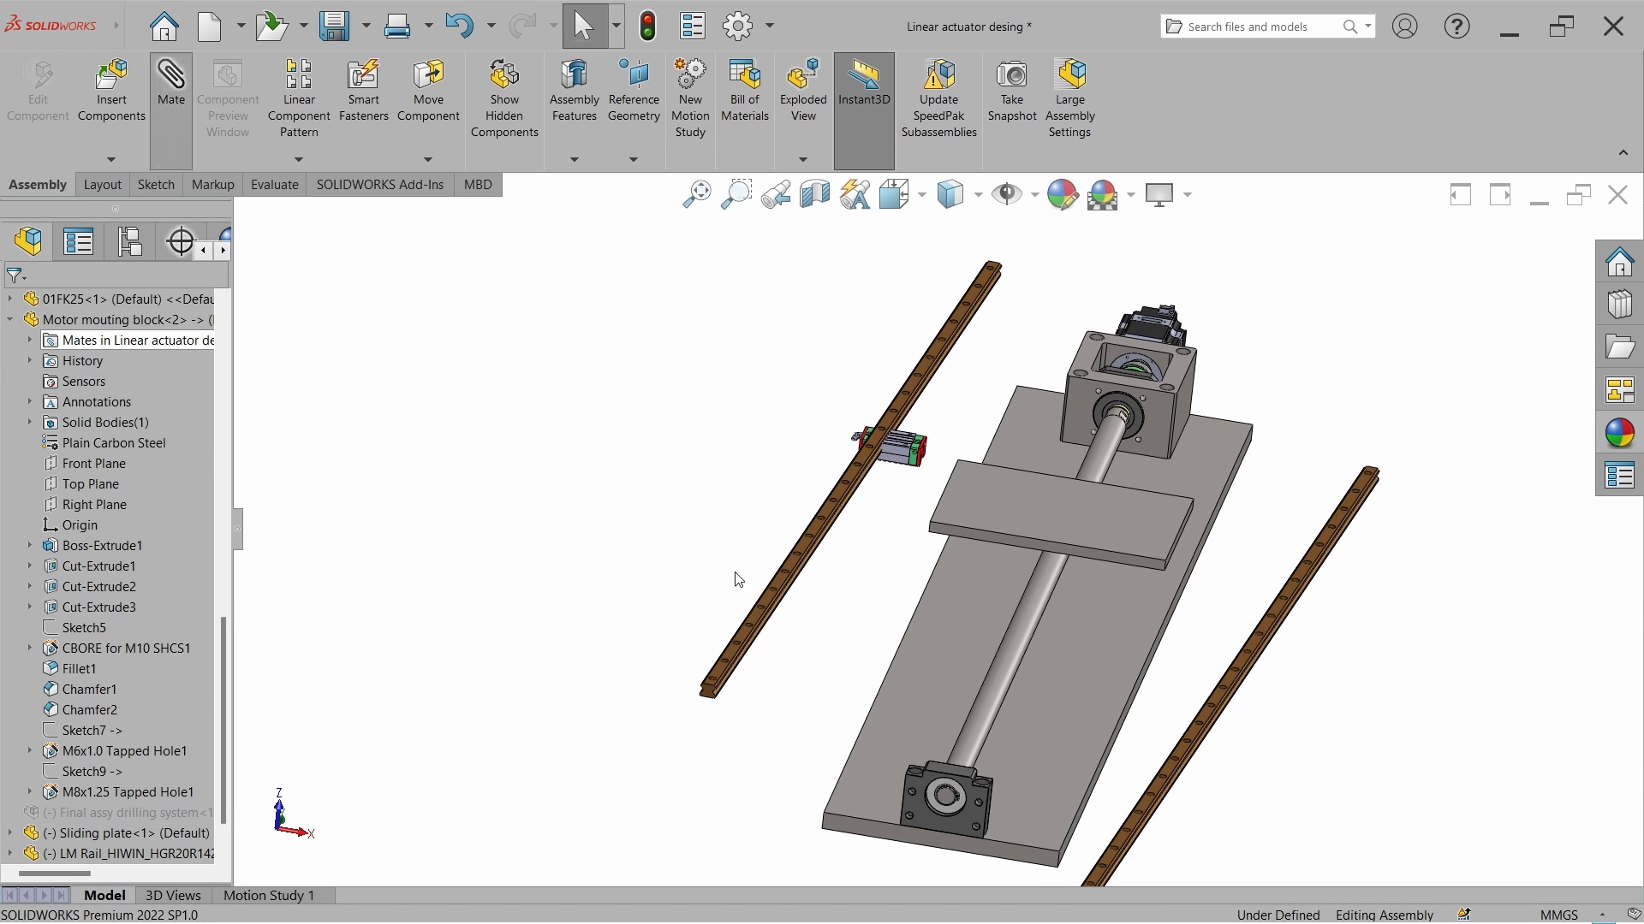
{"action": "left_click", "coordinate": [892, 731]}
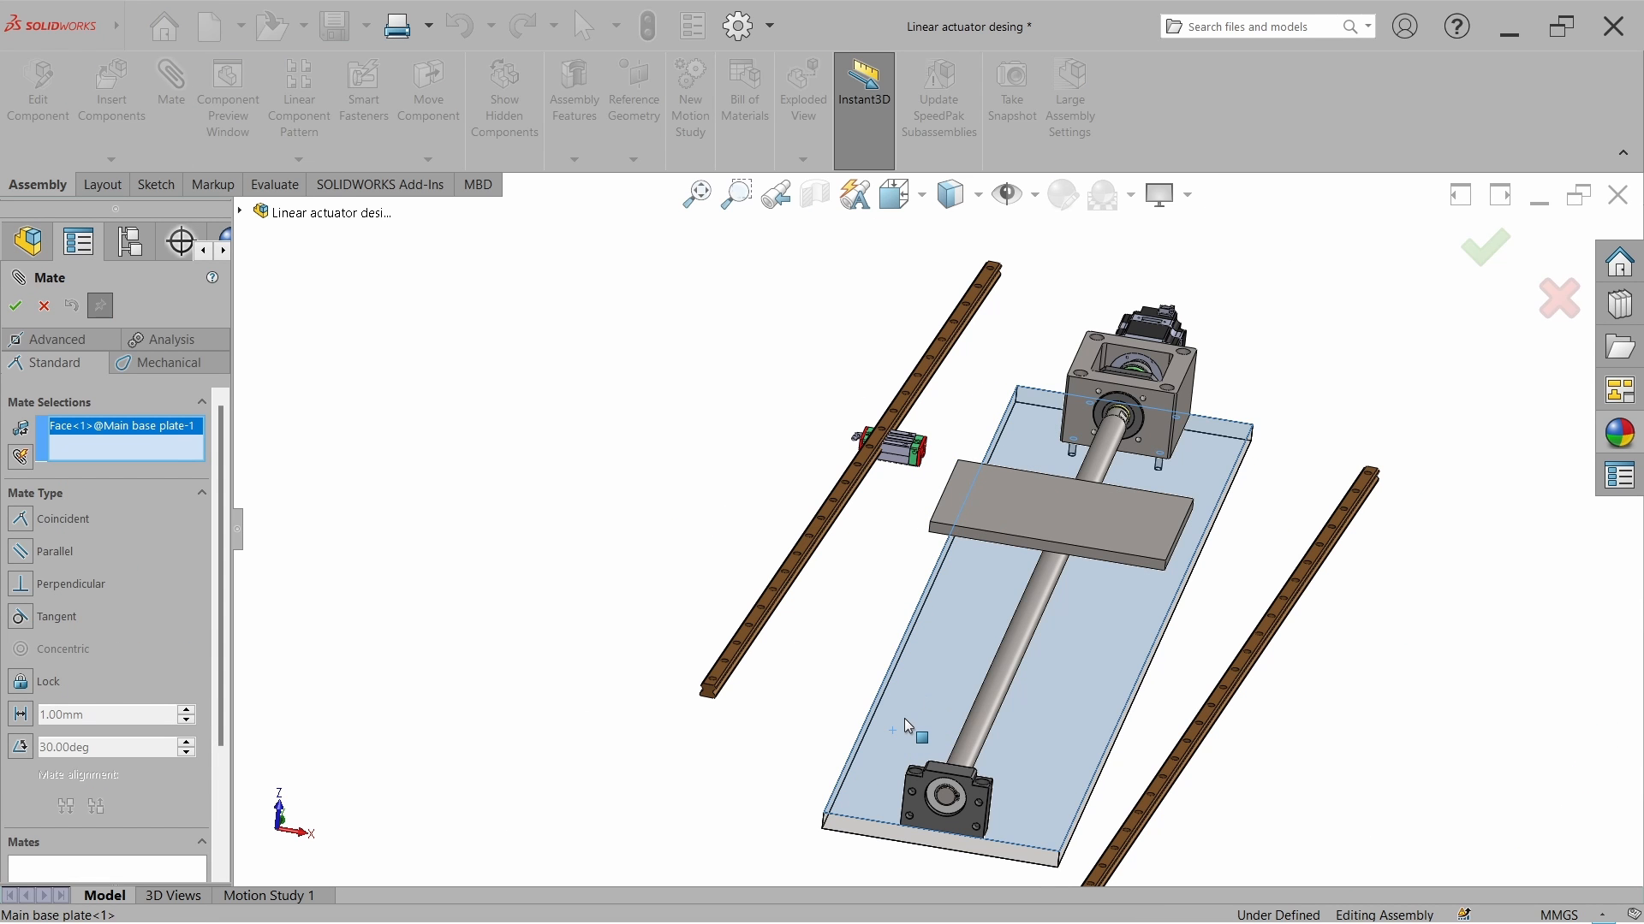
{"action": "middle_click_drag", "start_coordinate": [905, 719], "coordinate": [907, 428]}
{"action": "scroll", "coordinate": [767, 392], "scroll_direction": "down", "scroll_amount": 5}
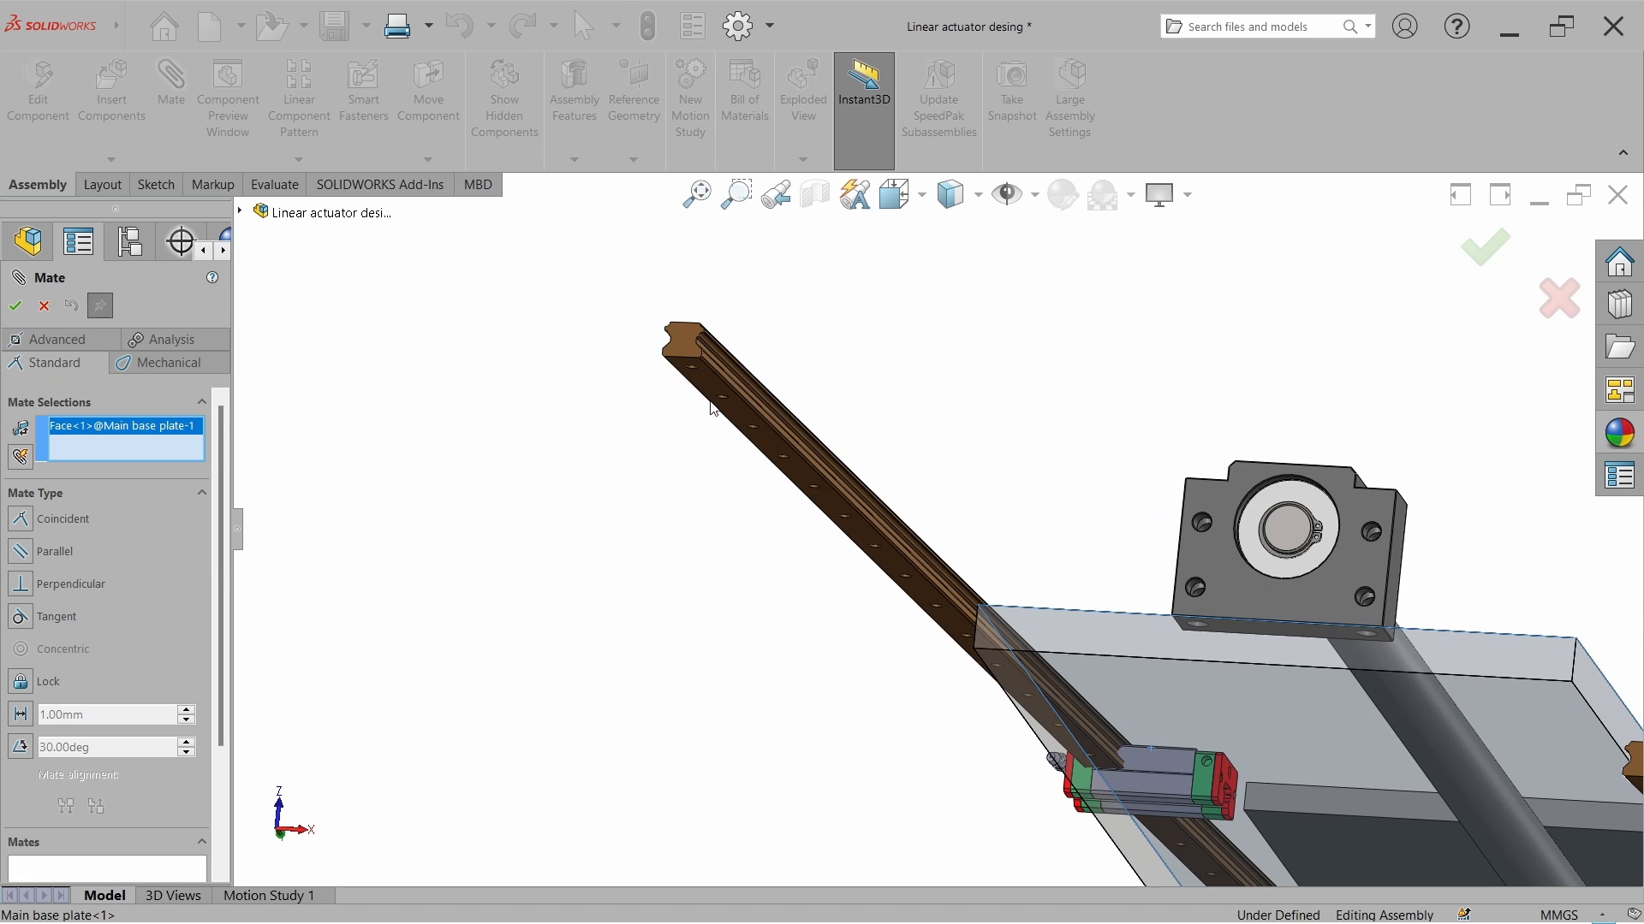
{"action": "left_click", "coordinate": [711, 396]}
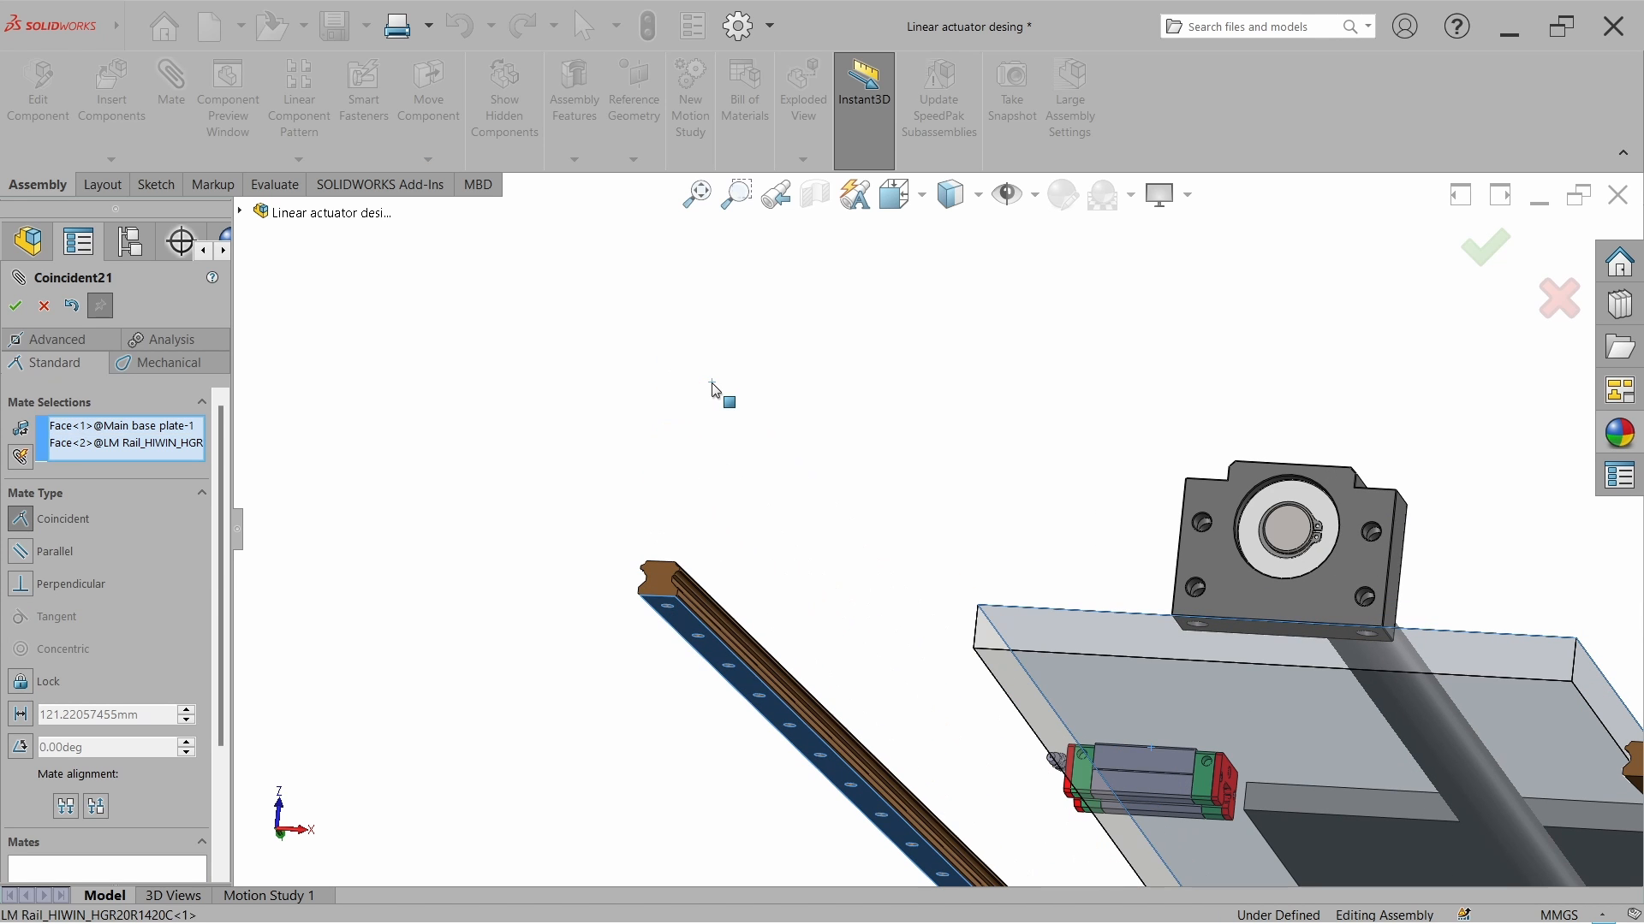
{"action": "left_click", "coordinate": [689, 359]}
Add a coincident mate between the first LM rail's outer side face and the adjacent long side face of the main base plate.
{"action": "middle_click_drag", "start_coordinate": [784, 532], "coordinate": [1123, 728]}
{"action": "scroll", "coordinate": [1020, 738], "scroll_direction": "down", "scroll_amount": 3}
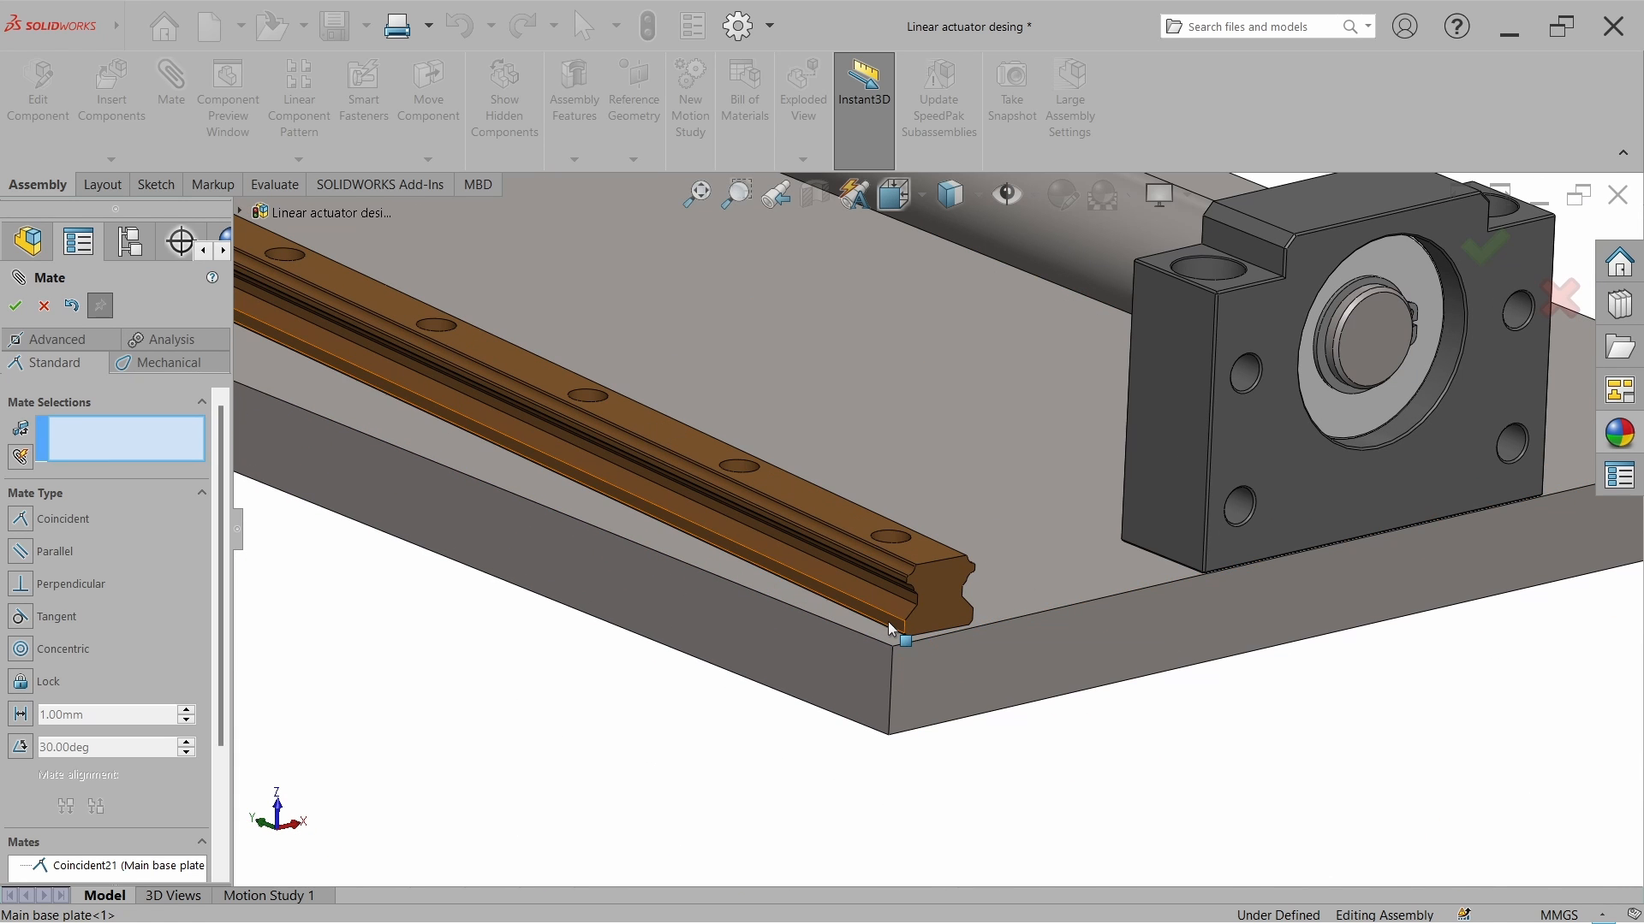
{"action": "left_click", "coordinate": [891, 631]}
{"action": "left_click", "coordinate": [861, 671]}
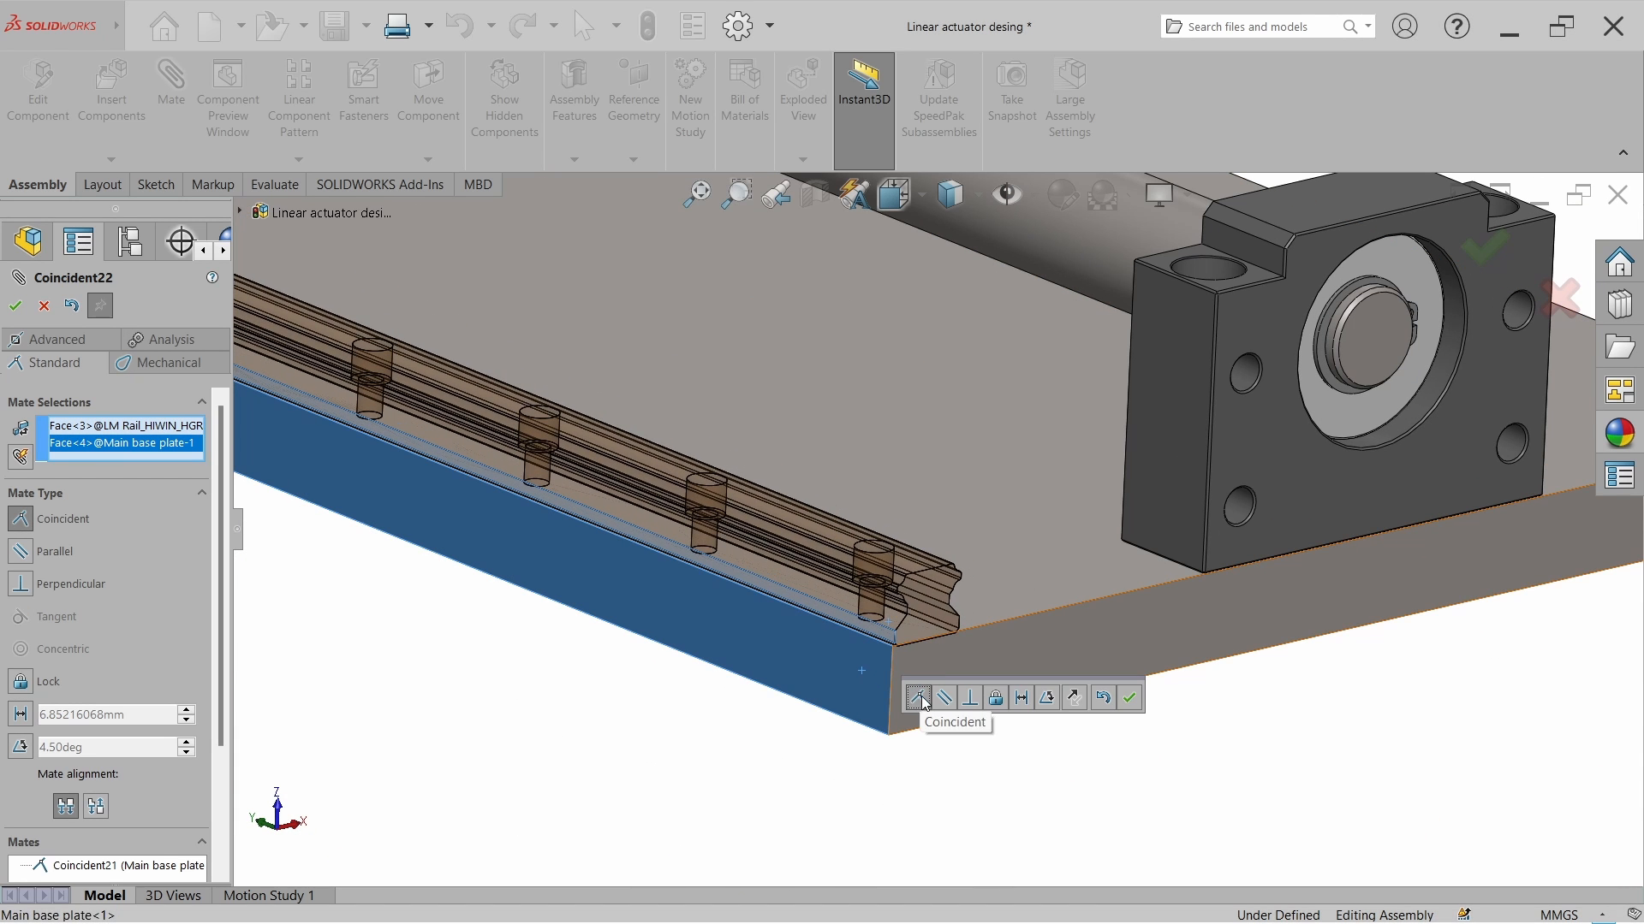
{"action": "left_click", "coordinate": [1130, 695]}
Add a coincident mate between the main base plate's upper face and the second LM rail's underside.
{"action": "scroll", "coordinate": [1380, 541], "scroll_direction": "up", "scroll_amount": 2}
{"action": "left_click", "coordinate": [1127, 452]}
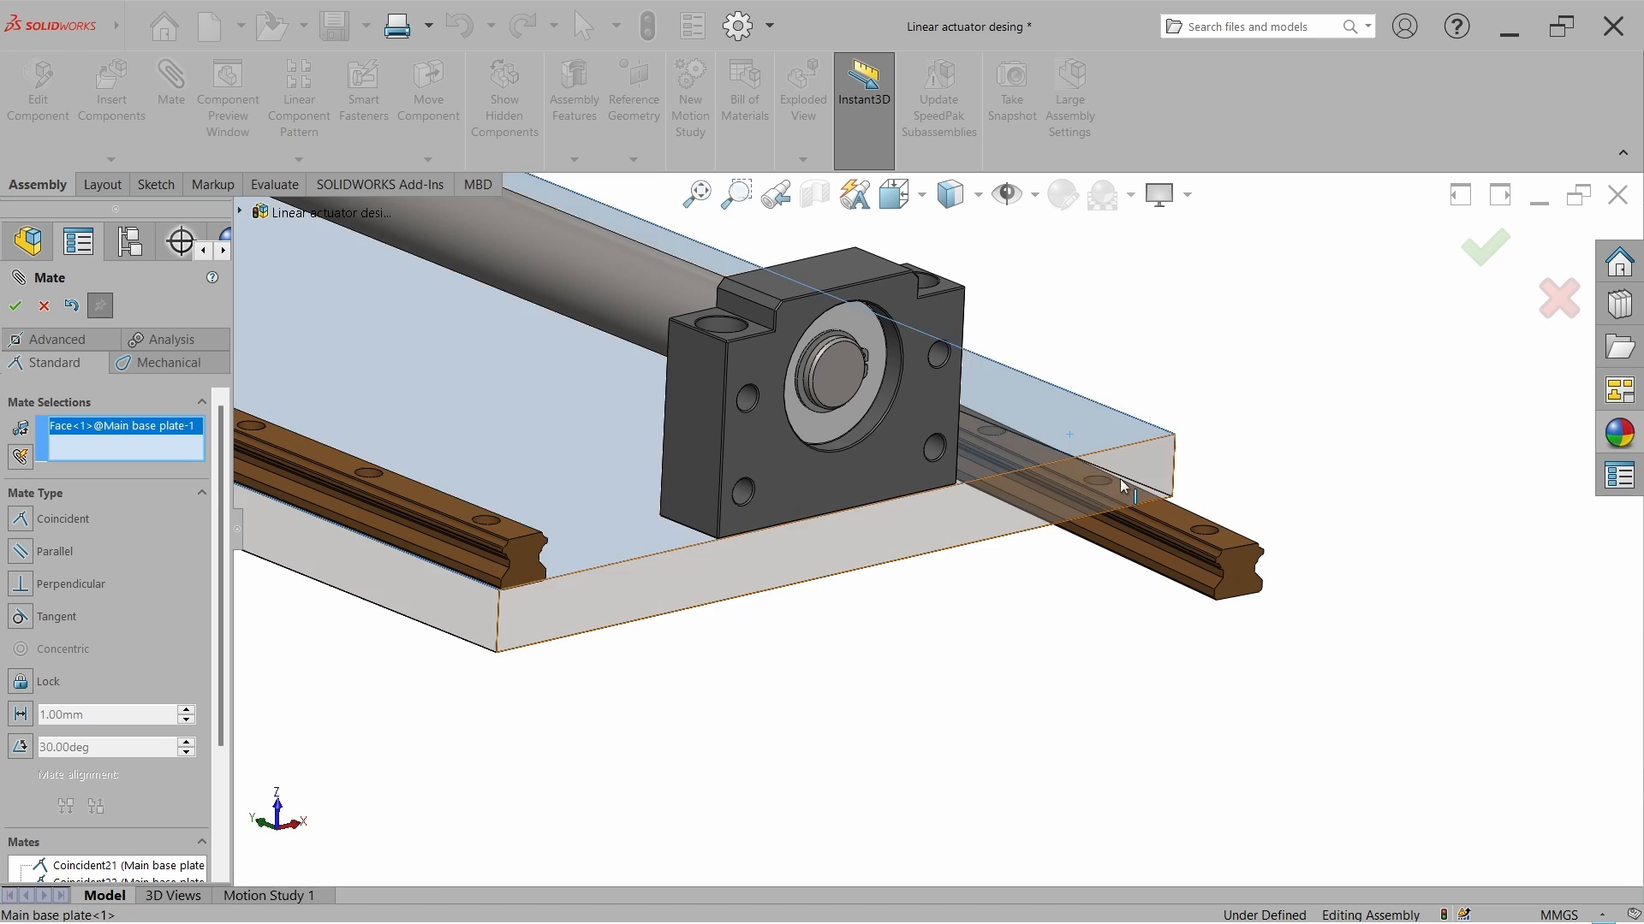
{"action": "middle_click_drag", "start_coordinate": [1119, 480], "coordinate": [1166, 575]}
{"action": "left_click", "coordinate": [1166, 573]}
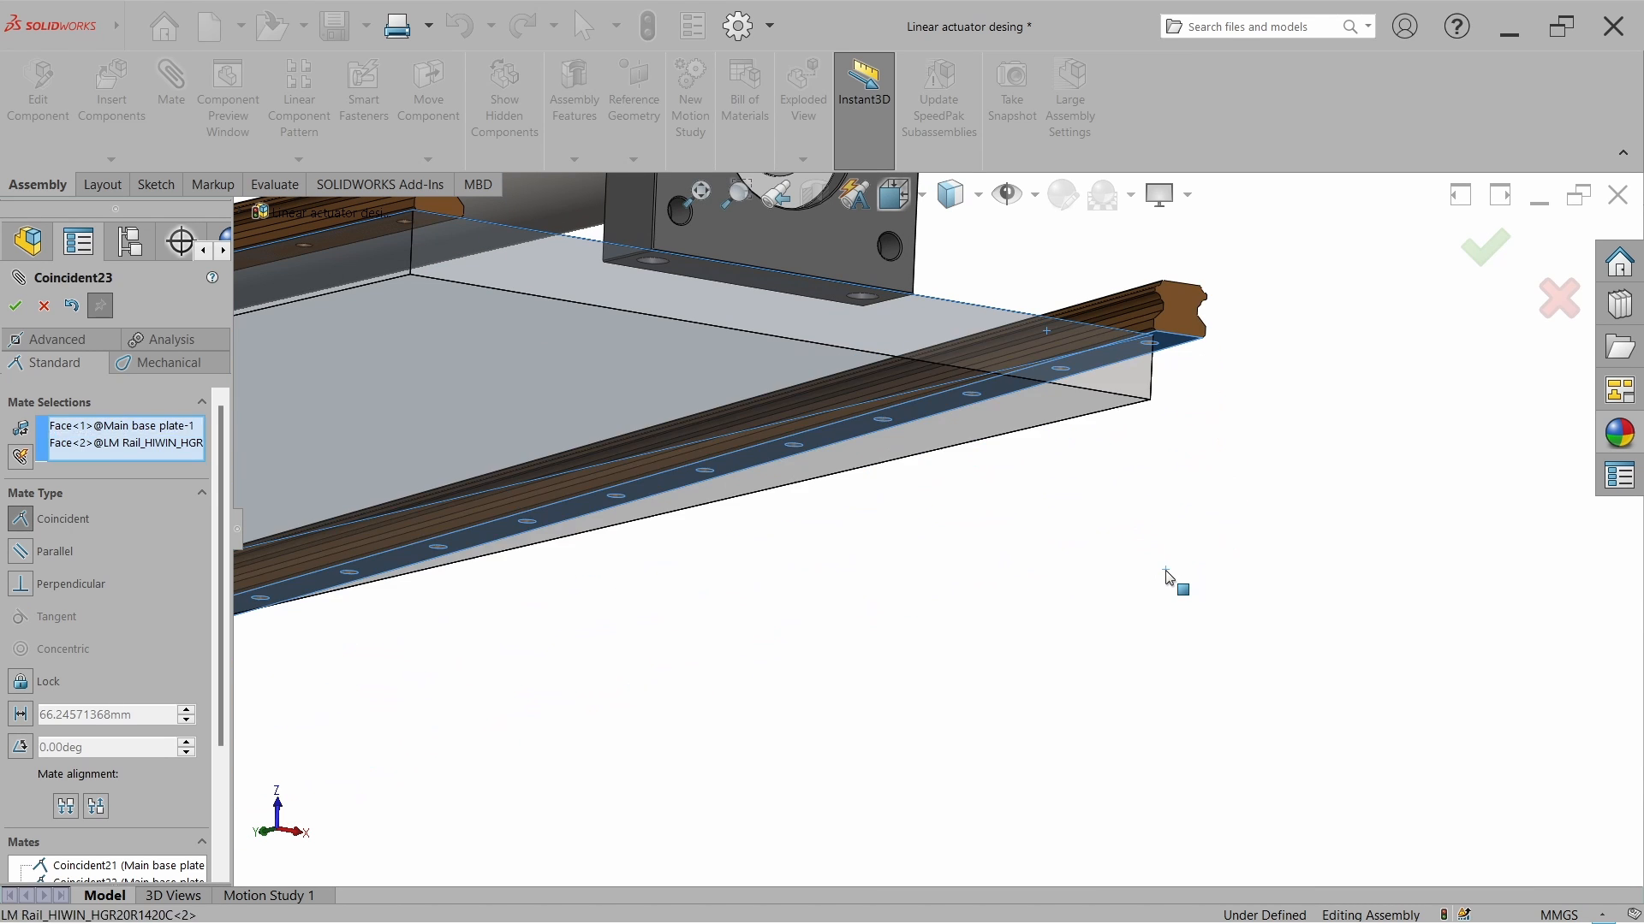
{"action": "left_click", "coordinate": [1435, 597]}
{"action": "key", "text": "Escape"}
Mate the second LM rail's outer side face coincident with the adjacent long side face of the main base plate.
{"action": "left_click", "coordinate": [1057, 355]}
{"action": "left_click", "coordinate": [1269, 301]}
{"action": "middle_click_drag", "start_coordinate": [1272, 569], "coordinate": [1224, 634]}
{"action": "scroll", "coordinate": [1224, 633], "scroll_direction": "down", "scroll_amount": 7}
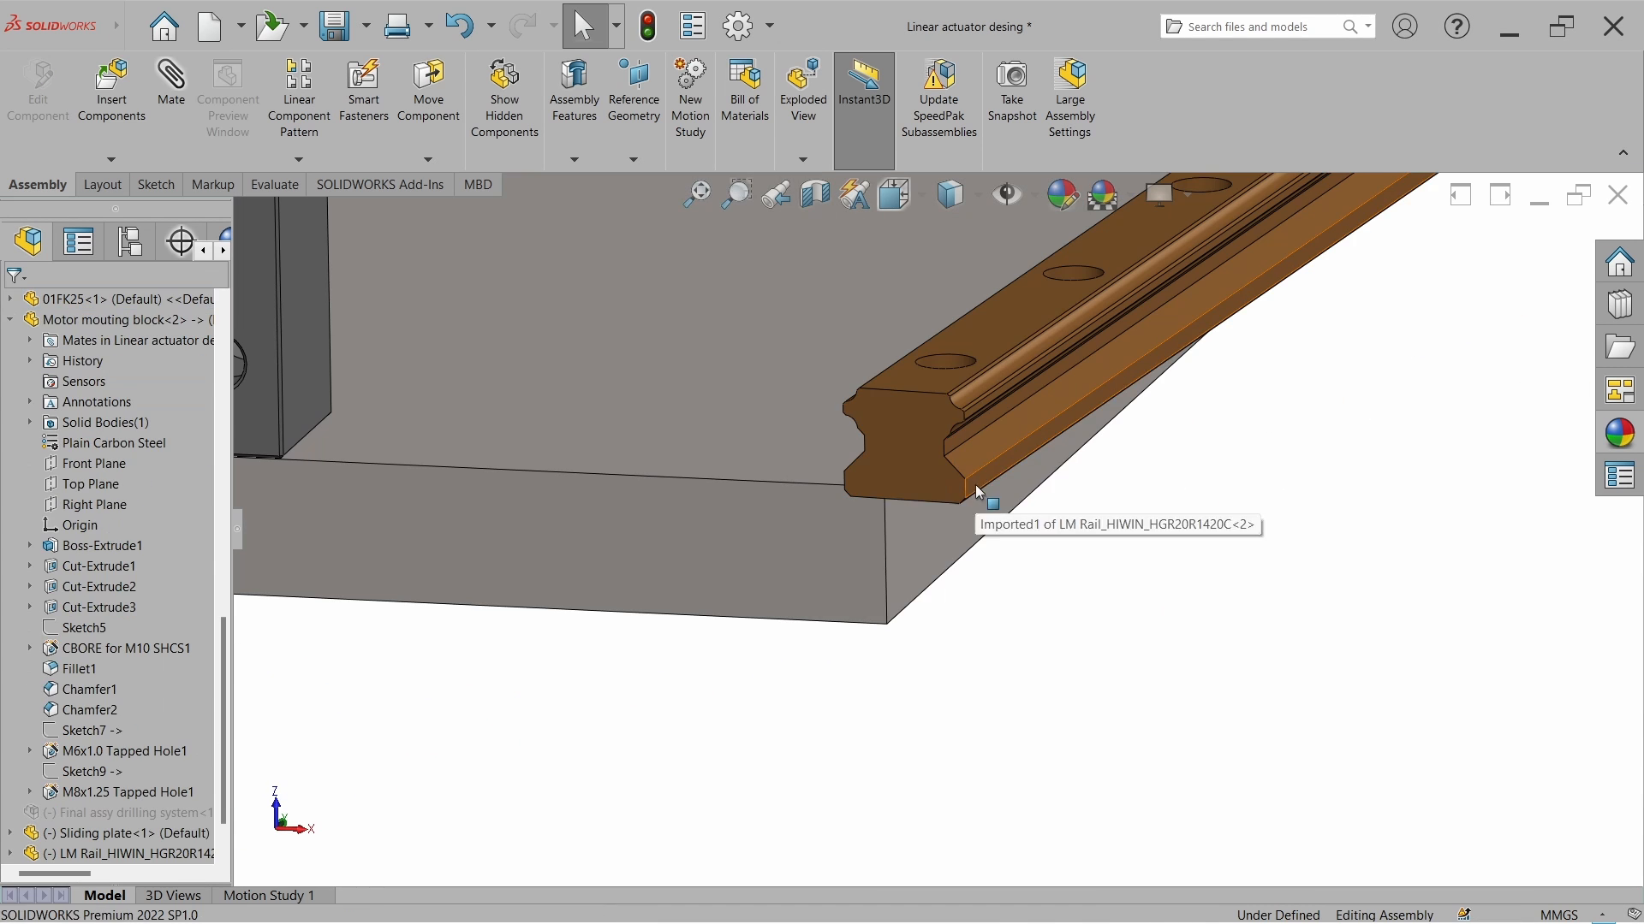
{"action": "left_click", "coordinate": [974, 488]}
{"action": "left_click", "coordinate": [937, 538], "text": "ctrl"}
{"action": "left_click", "coordinate": [984, 536]}
Rotate the LM block with the triad so its rail groove faces down and runs parallel to the rails.
{"action": "left_click", "coordinate": [816, 471]}
{"action": "scroll", "coordinate": [1185, 654], "scroll_direction": "up", "scroll_amount": 7}
{"action": "left_click", "coordinate": [795, 393]}
{"action": "right_click", "coordinate": [796, 394]}
{"action": "left_click", "coordinate": [865, 650]}
{"action": "left_click_drag", "start_coordinate": [727, 419], "coordinate": [856, 420]}
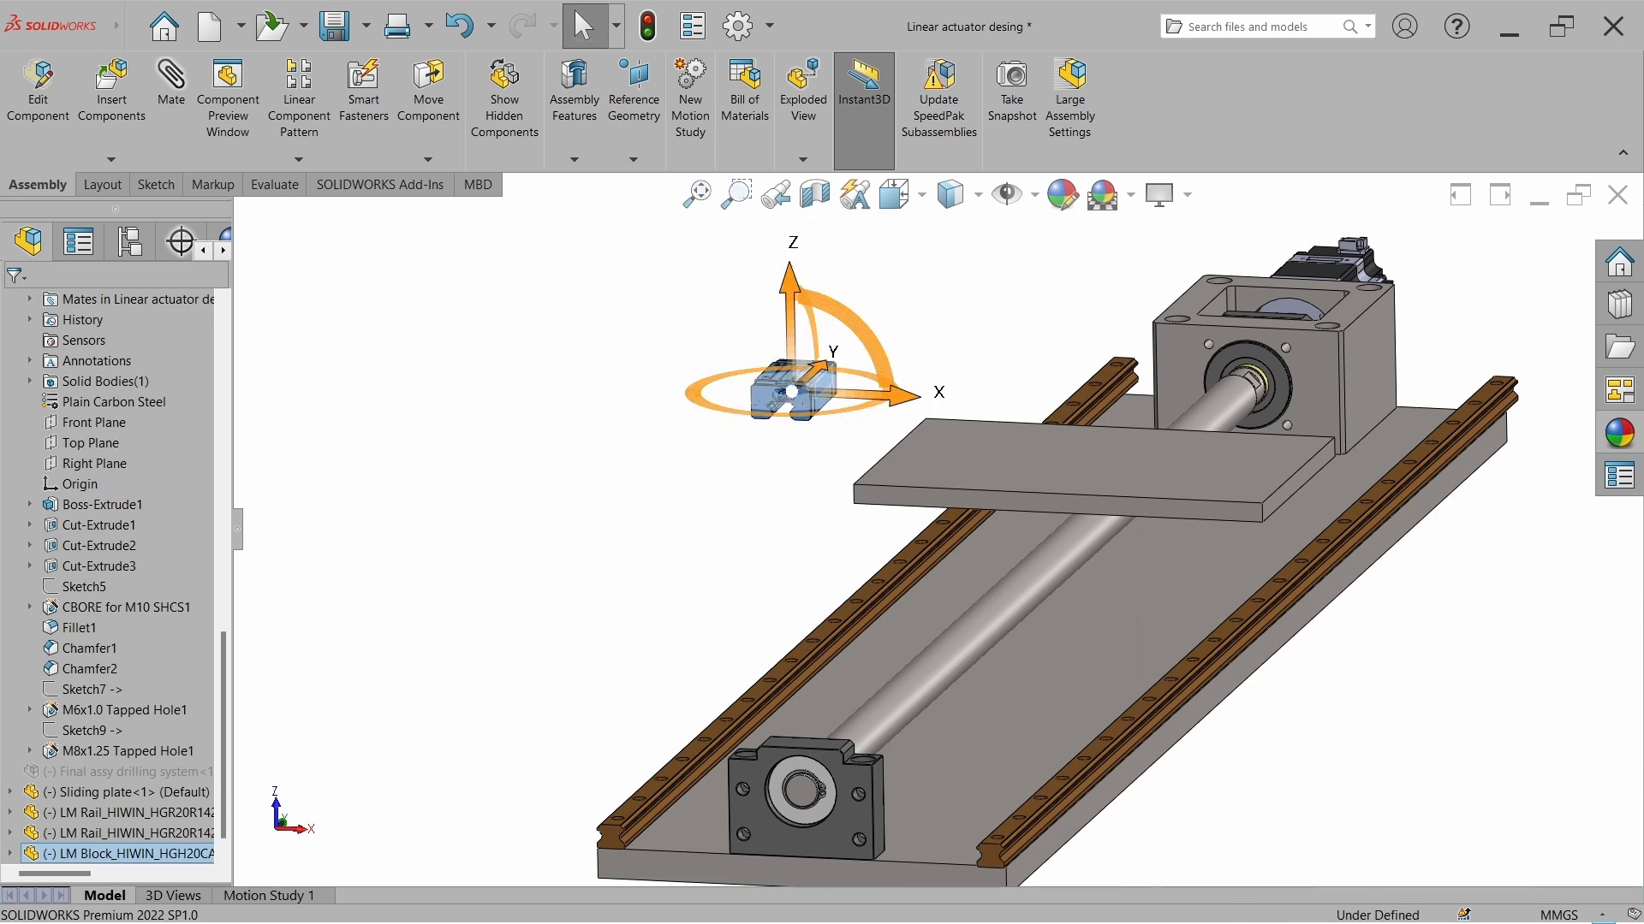
Add a coincident mate between the LM block's top face and the sliding plate's underside.
{"action": "middle_click_drag", "start_coordinate": [856, 479], "coordinate": [933, 505]}
{"action": "left_click", "coordinate": [796, 474]}
{"action": "scroll", "coordinate": [946, 496], "scroll_direction": "down", "scroll_amount": 2}
{"action": "middle_click_drag", "start_coordinate": [977, 405], "coordinate": [971, 475]}
{"action": "left_click", "coordinate": [971, 475]}
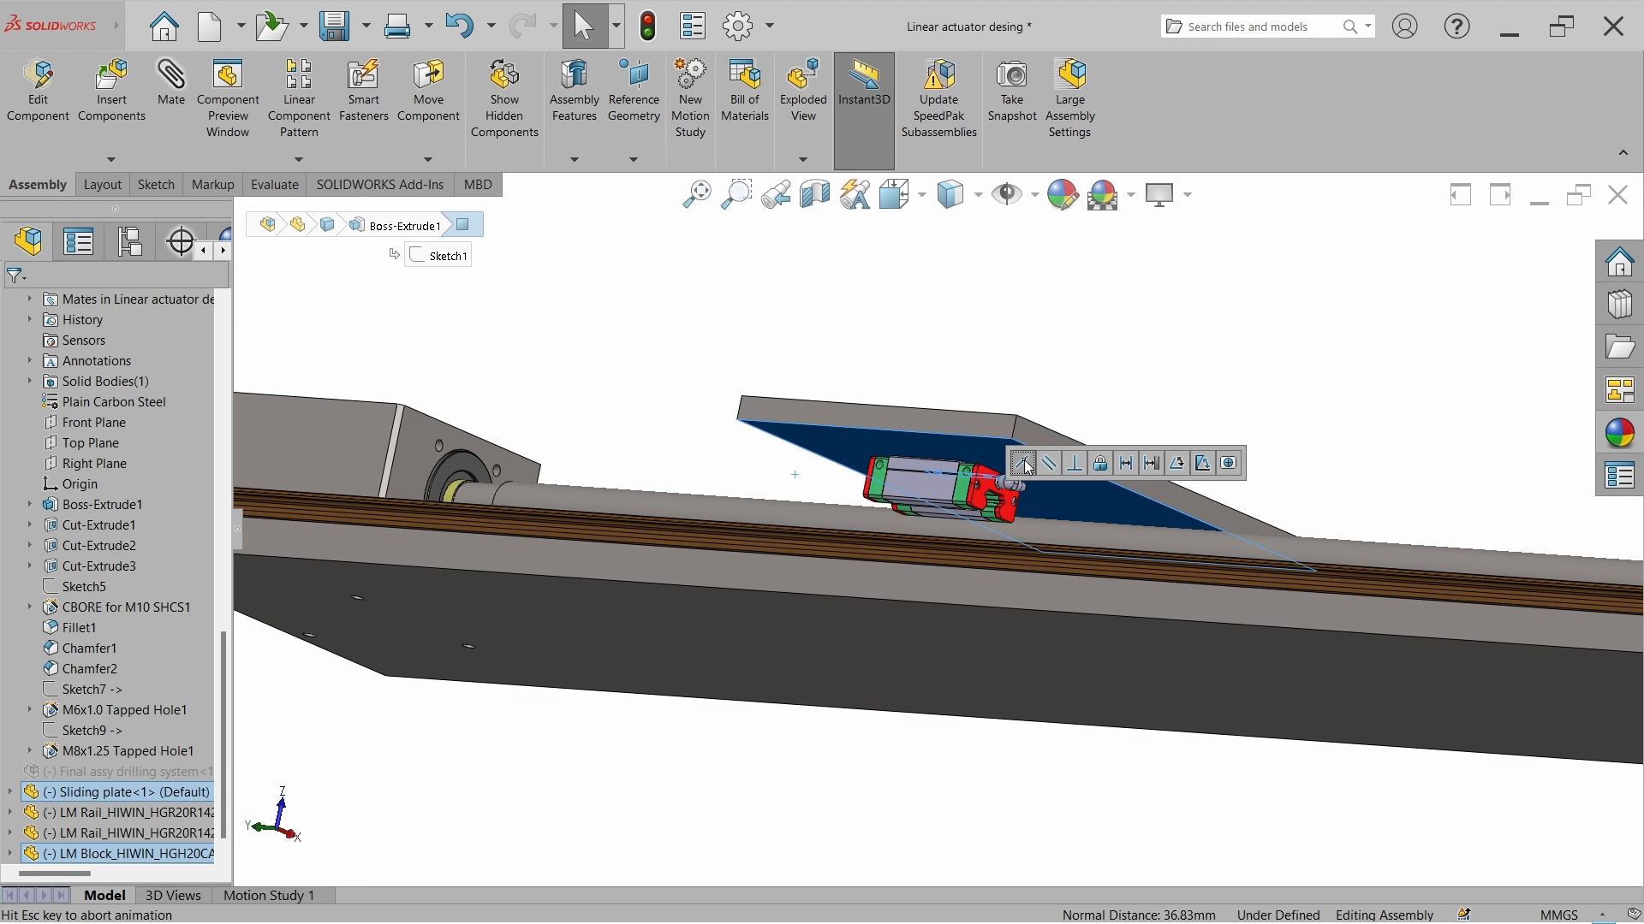
{"action": "left_click", "coordinate": [1023, 464]}
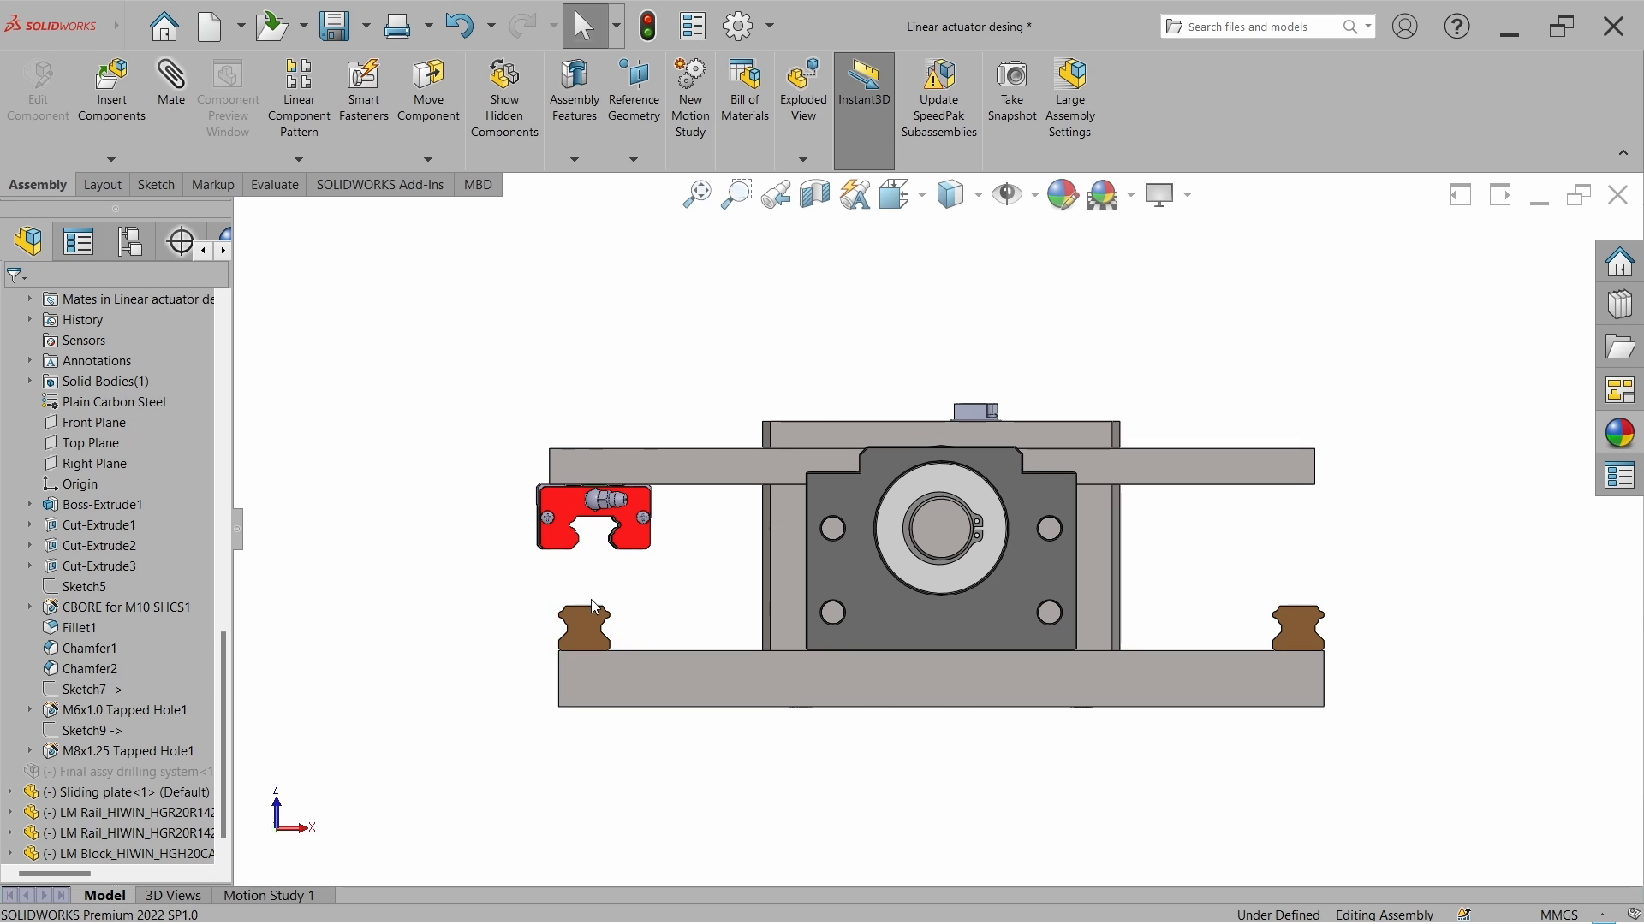
Shift the sliding plate's height and draw a red markup line across the ball screw nut just below its flange to the plate.
{"action": "left_click", "coordinate": [705, 465]}
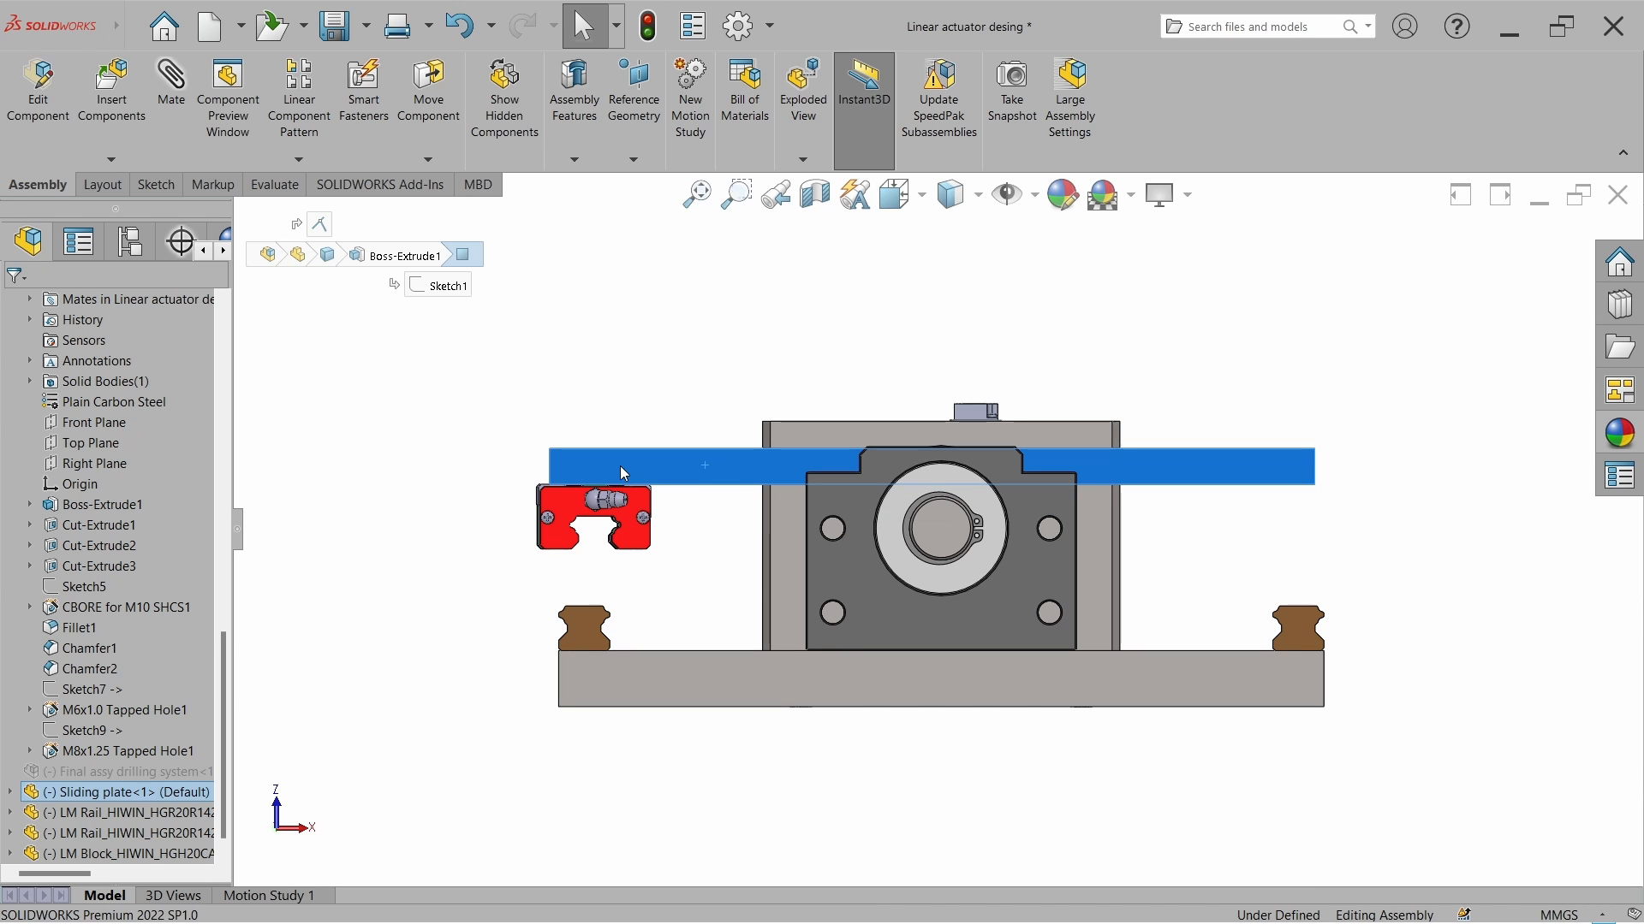
{"action": "left_click_drag", "start_coordinate": [698, 476], "coordinate": [702, 502]}
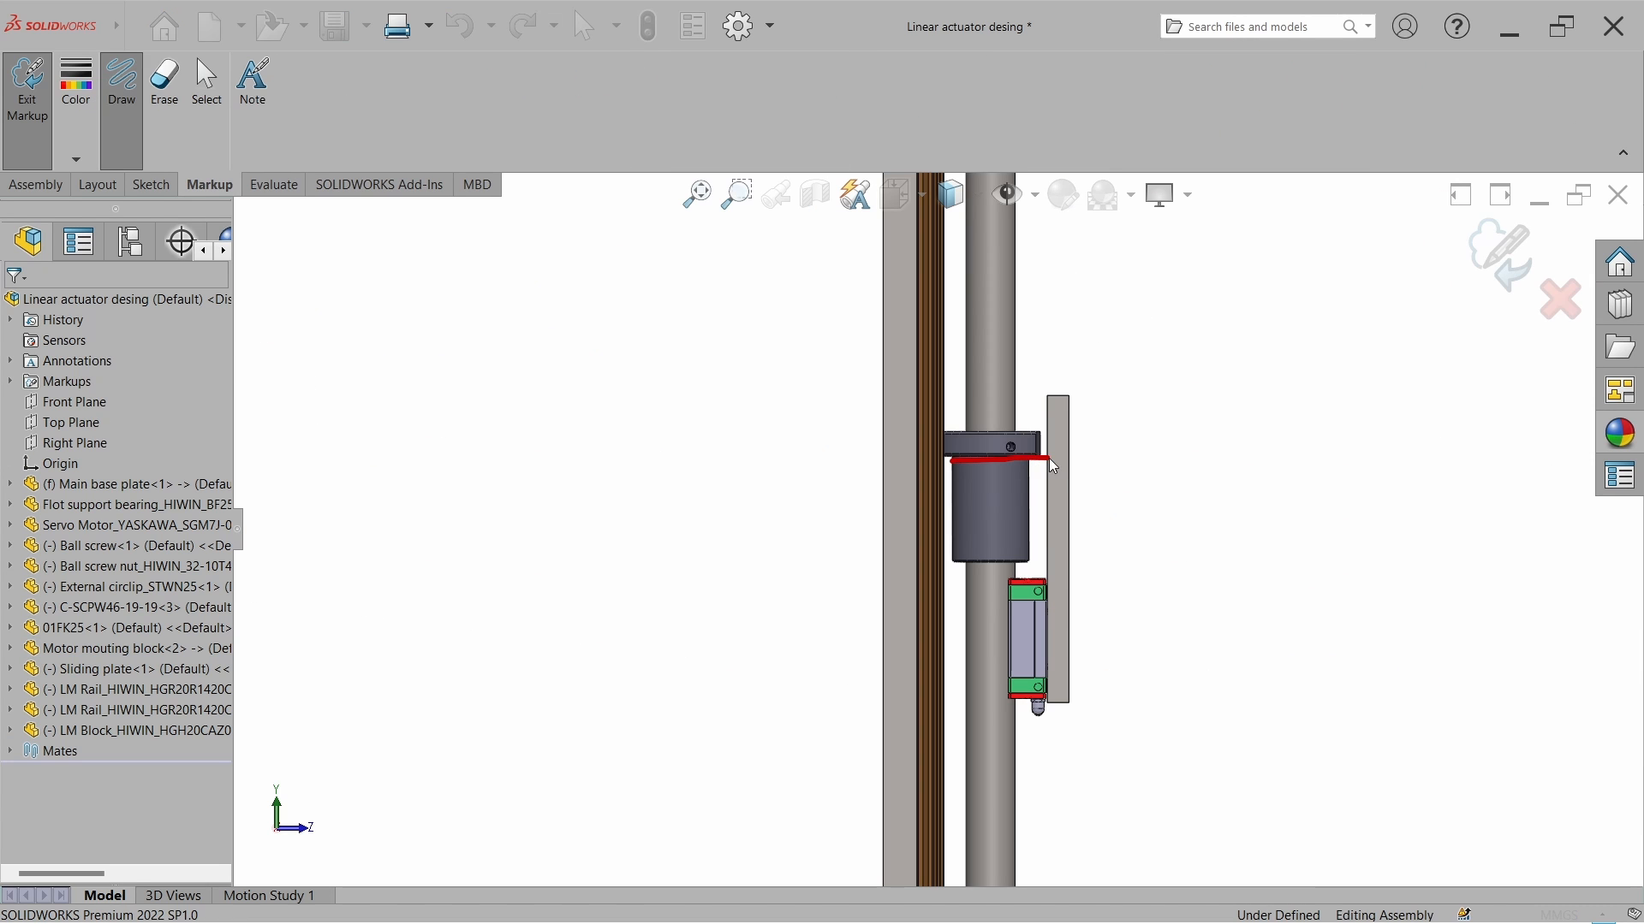
{"action": "mouse_move", "coordinate": [1053, 467]}
{"action": "left_mouse_down"}
{"action": "mouse_move", "coordinate": [1051, 541]}
{"action": "mouse_move", "coordinate": [976, 538]}
{"action": "mouse_move", "coordinate": [948, 463]}
{"action": "left_mouse_up"}
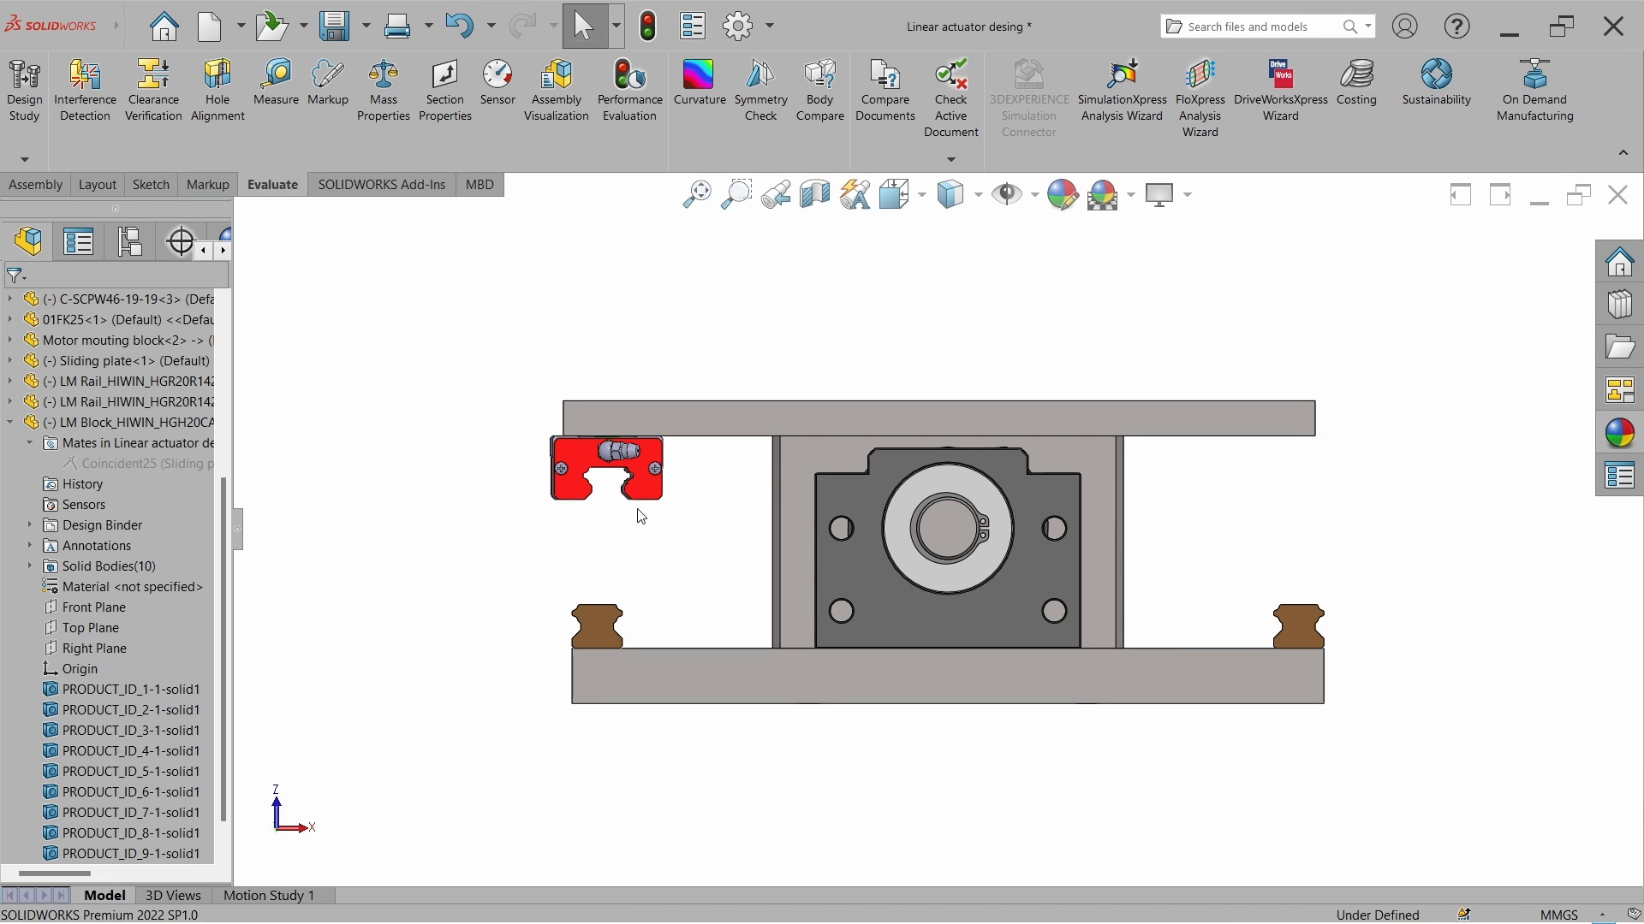
Lower the LM block onto the first LM rail and draw a markup stroke starting at the block's upper corner.
{"action": "left_click", "coordinate": [649, 493]}
{"action": "left_click_drag", "start_coordinate": [648, 493], "coordinate": [588, 615]}
{"action": "right_click_drag", "start_coordinate": [602, 608], "coordinate": [682, 604]}
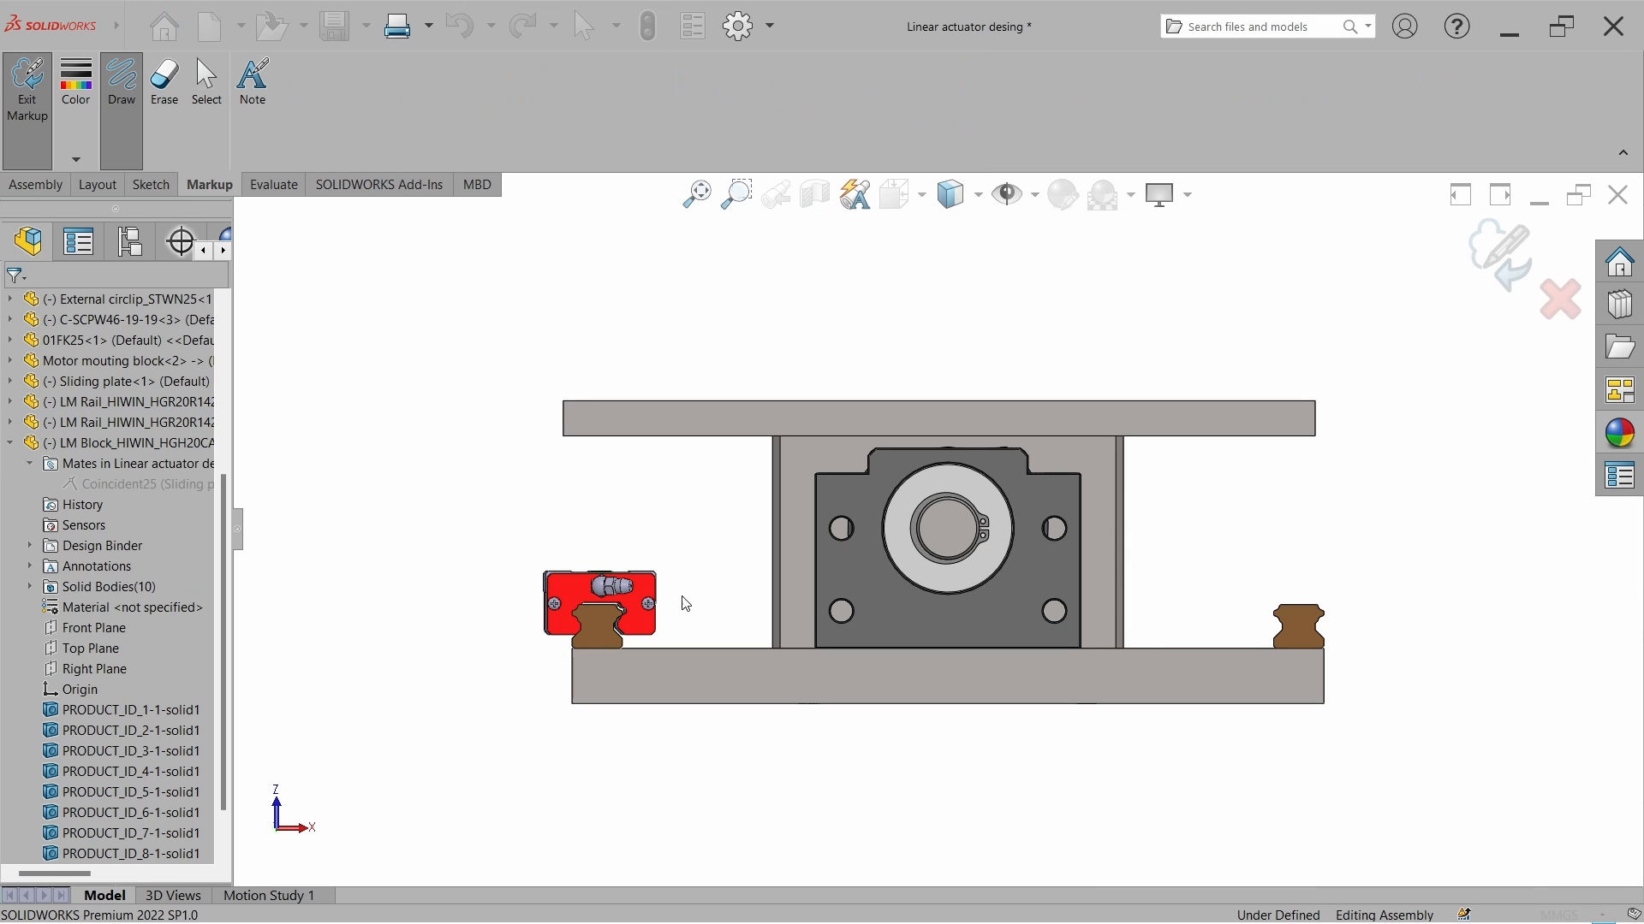
{"action": "mouse_move", "coordinate": [538, 567]}
{"action": "left_mouse_down"}
{"action": "mouse_move", "coordinate": [660, 569]}
{"action": "mouse_move", "coordinate": [661, 458]}
{"action": "mouse_move", "coordinate": [549, 443]}
{"action": "mouse_move", "coordinate": [549, 557]}
{"action": "left_mouse_up"}
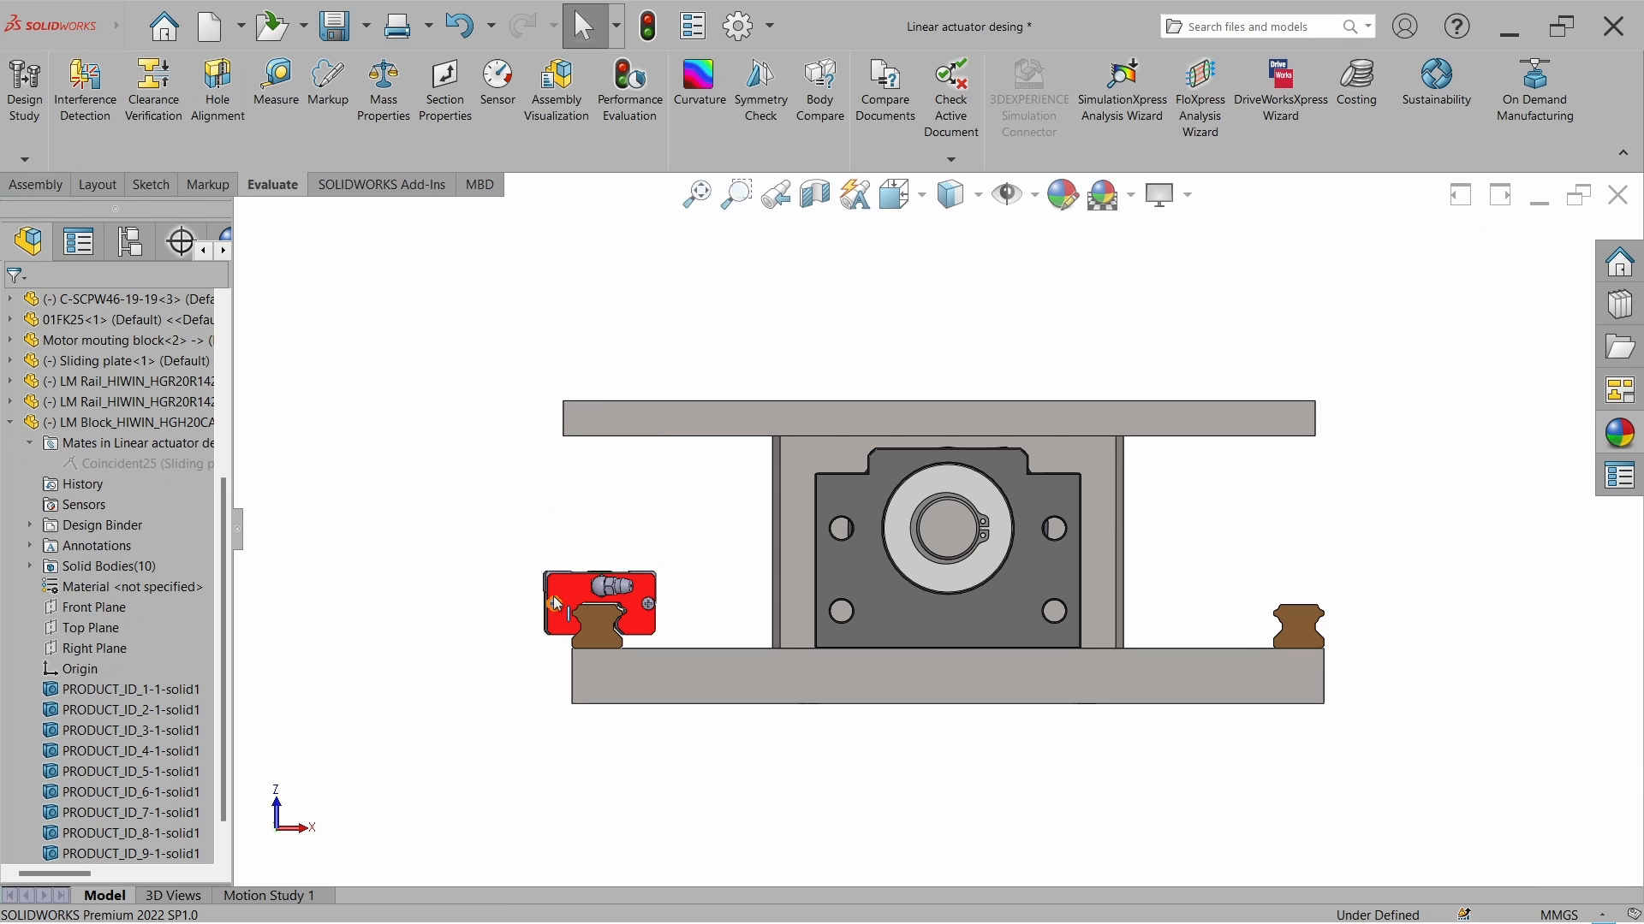
Raise the LM block and its rail up to the sliding plate's underside, and mark up a red rectangle between rail and base plate.
{"action": "left_click_drag", "start_coordinate": [562, 586], "coordinate": [560, 452]}
{"action": "left_click_drag", "start_coordinate": [599, 636], "coordinate": [607, 495]}
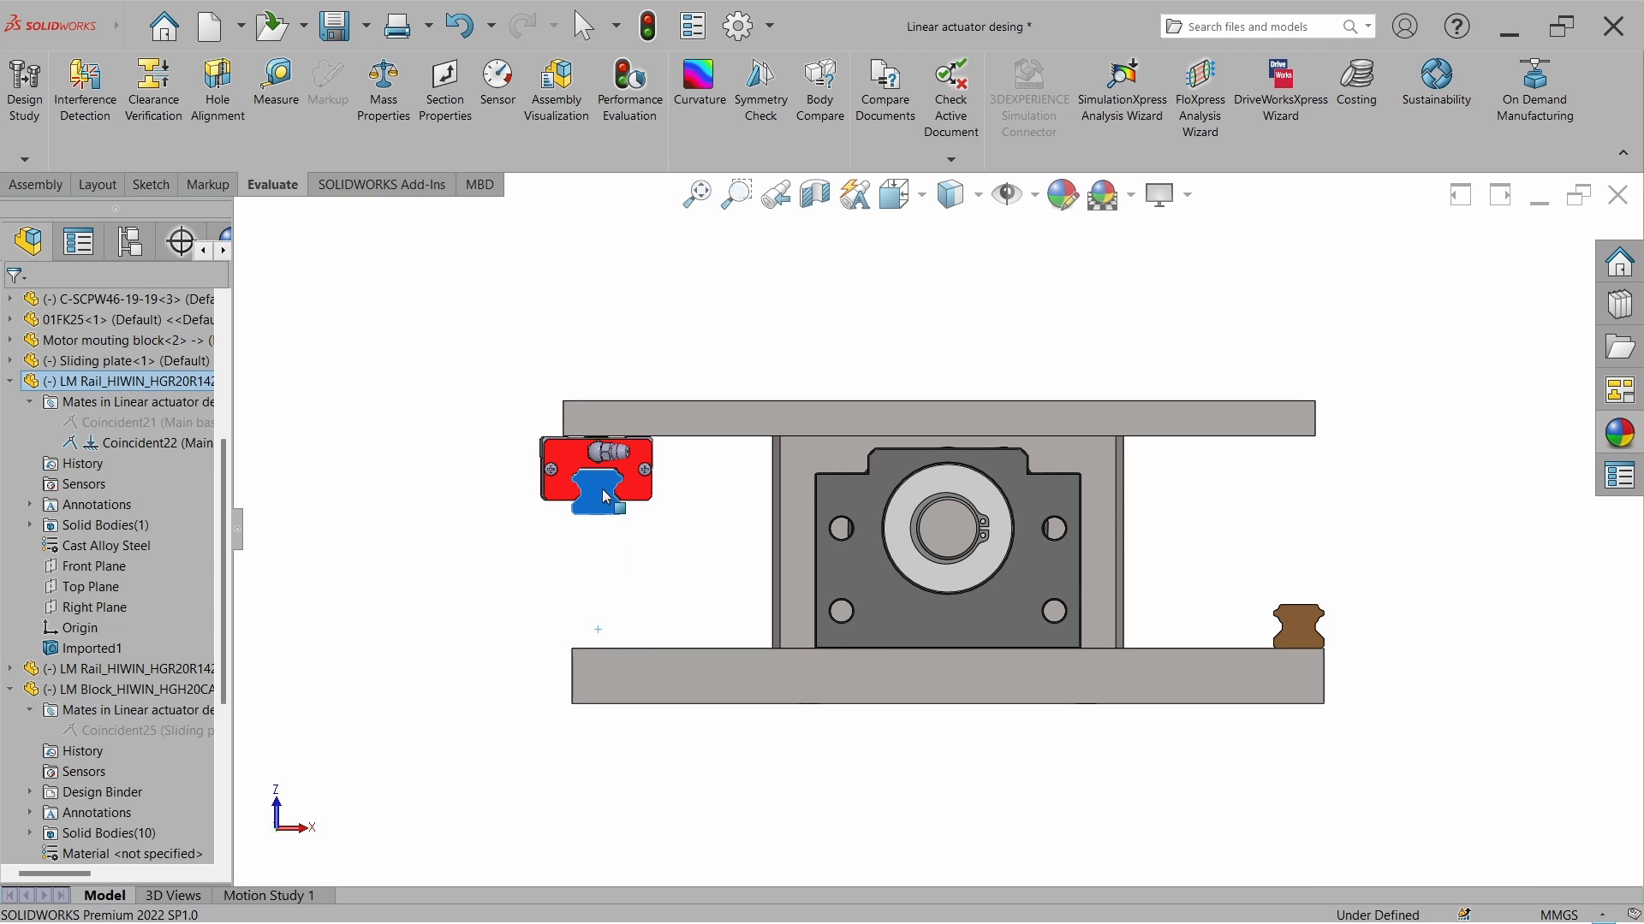
{"action": "left_click", "coordinate": [605, 562]}
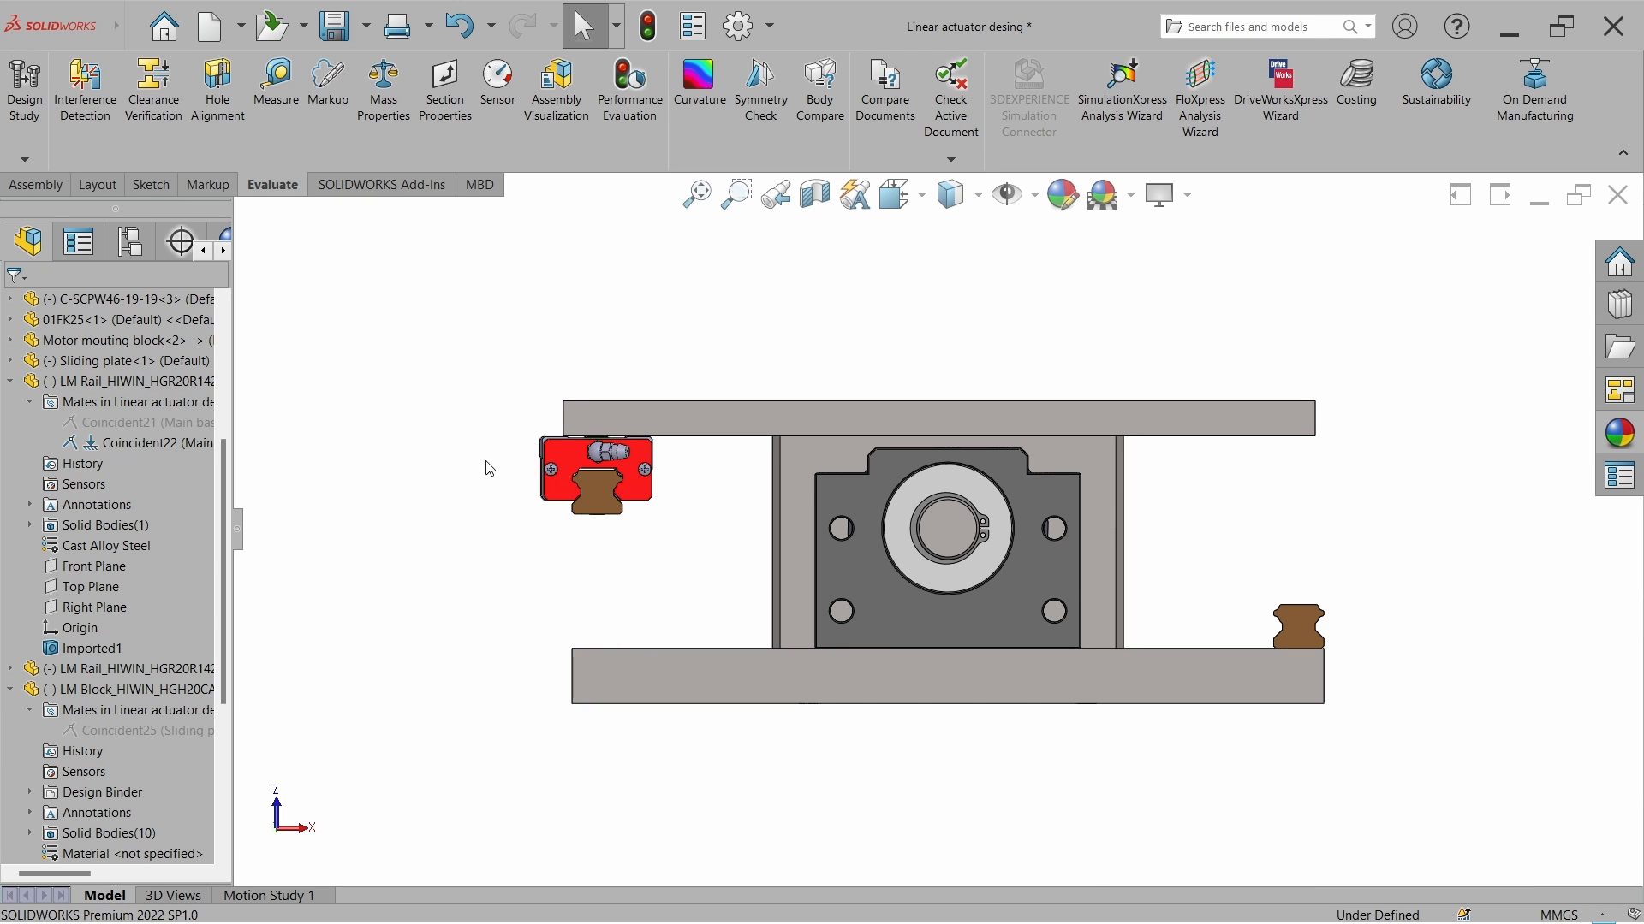
{"action": "left_click", "coordinate": [328, 85]}
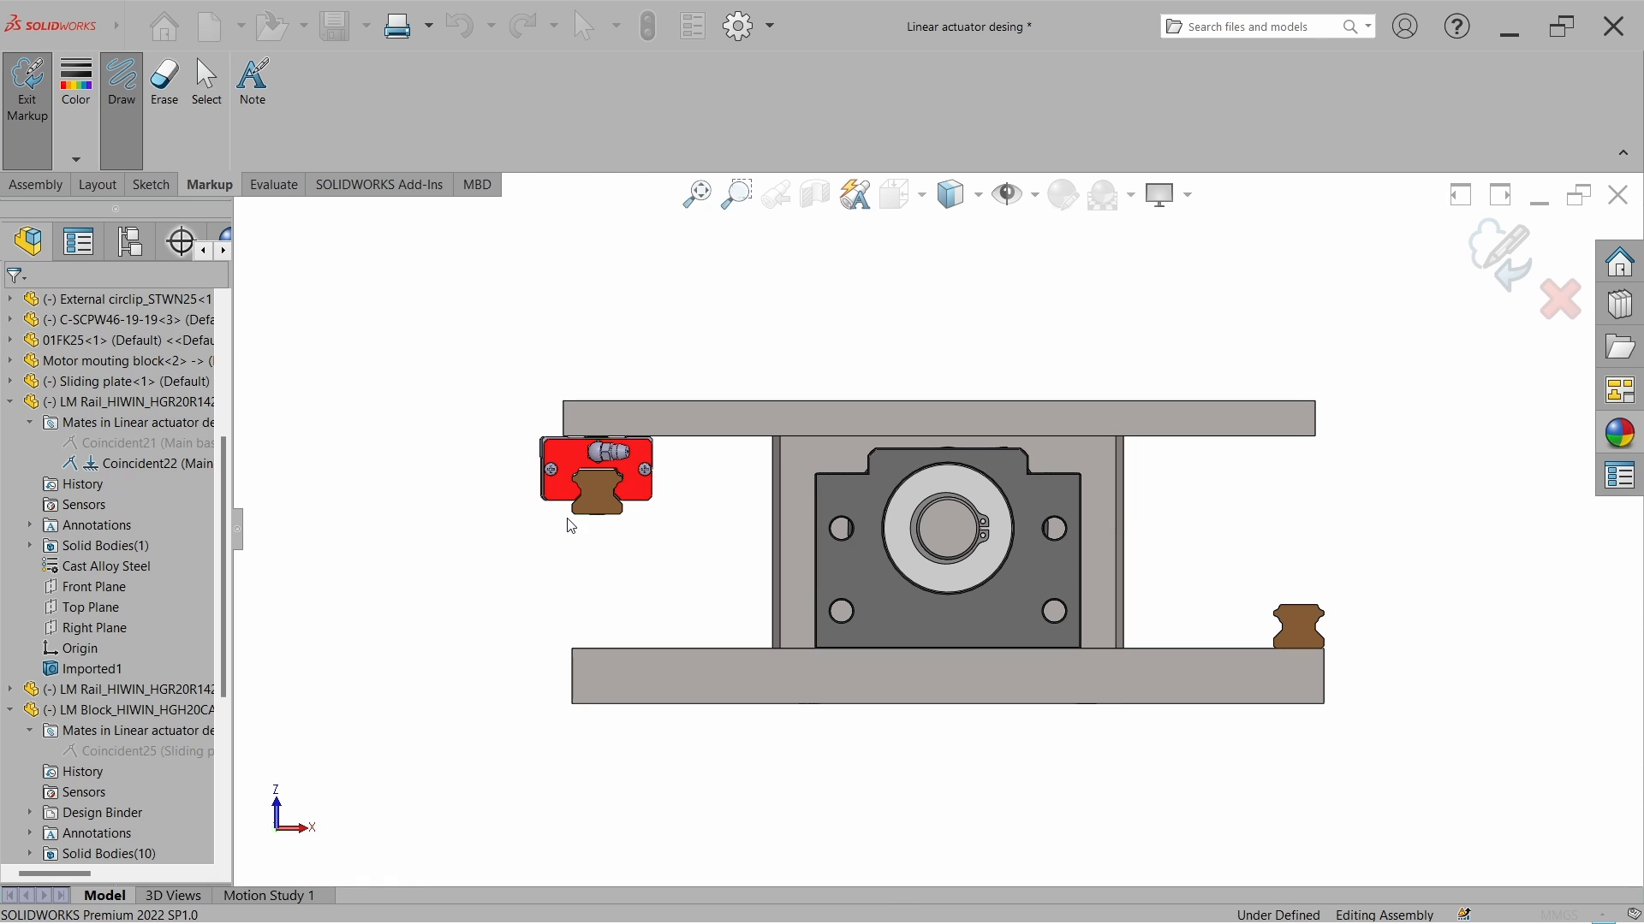
{"action": "mouse_move", "coordinate": [567, 519]}
{"action": "left_mouse_down"}
{"action": "mouse_move", "coordinate": [603, 518]}
{"action": "mouse_move", "coordinate": [622, 550]}
{"action": "mouse_move", "coordinate": [627, 635]}
{"action": "mouse_move", "coordinate": [575, 650]}
{"action": "mouse_move", "coordinate": [572, 528]}
{"action": "left_mouse_up"}
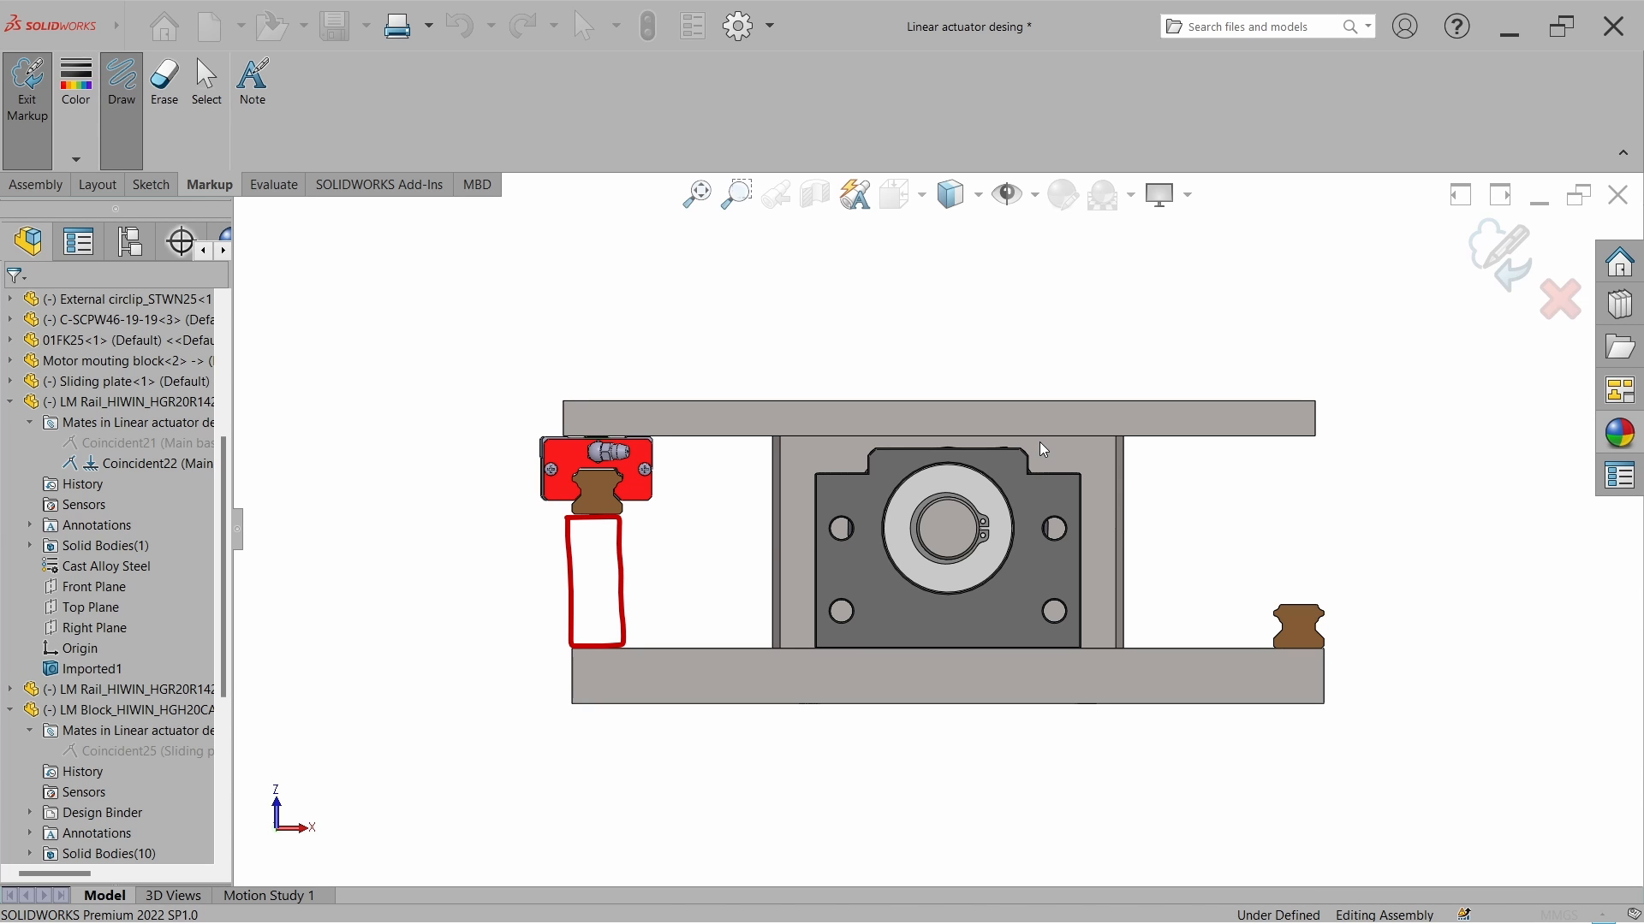
Lower the rail and LM block back to the base plate, and outline the block-to-sliding-plate gap in red in the side view.
{"action": "left_click_drag", "start_coordinate": [599, 504], "coordinate": [598, 637]}
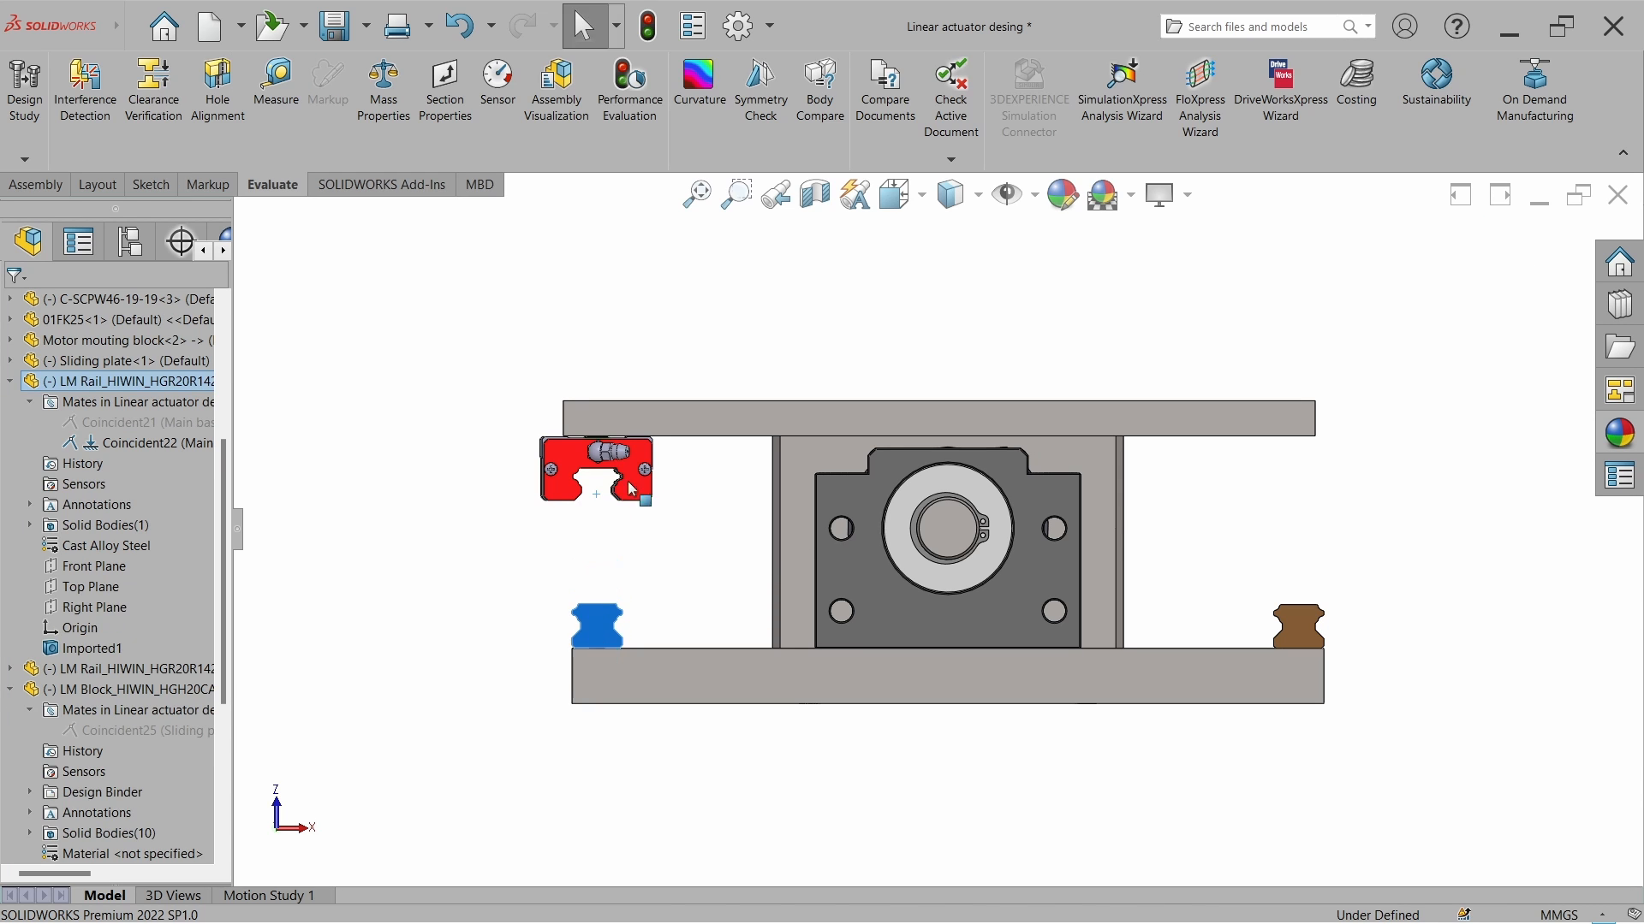
{"action": "left_click_drag", "start_coordinate": [634, 472], "coordinate": [636, 611]}
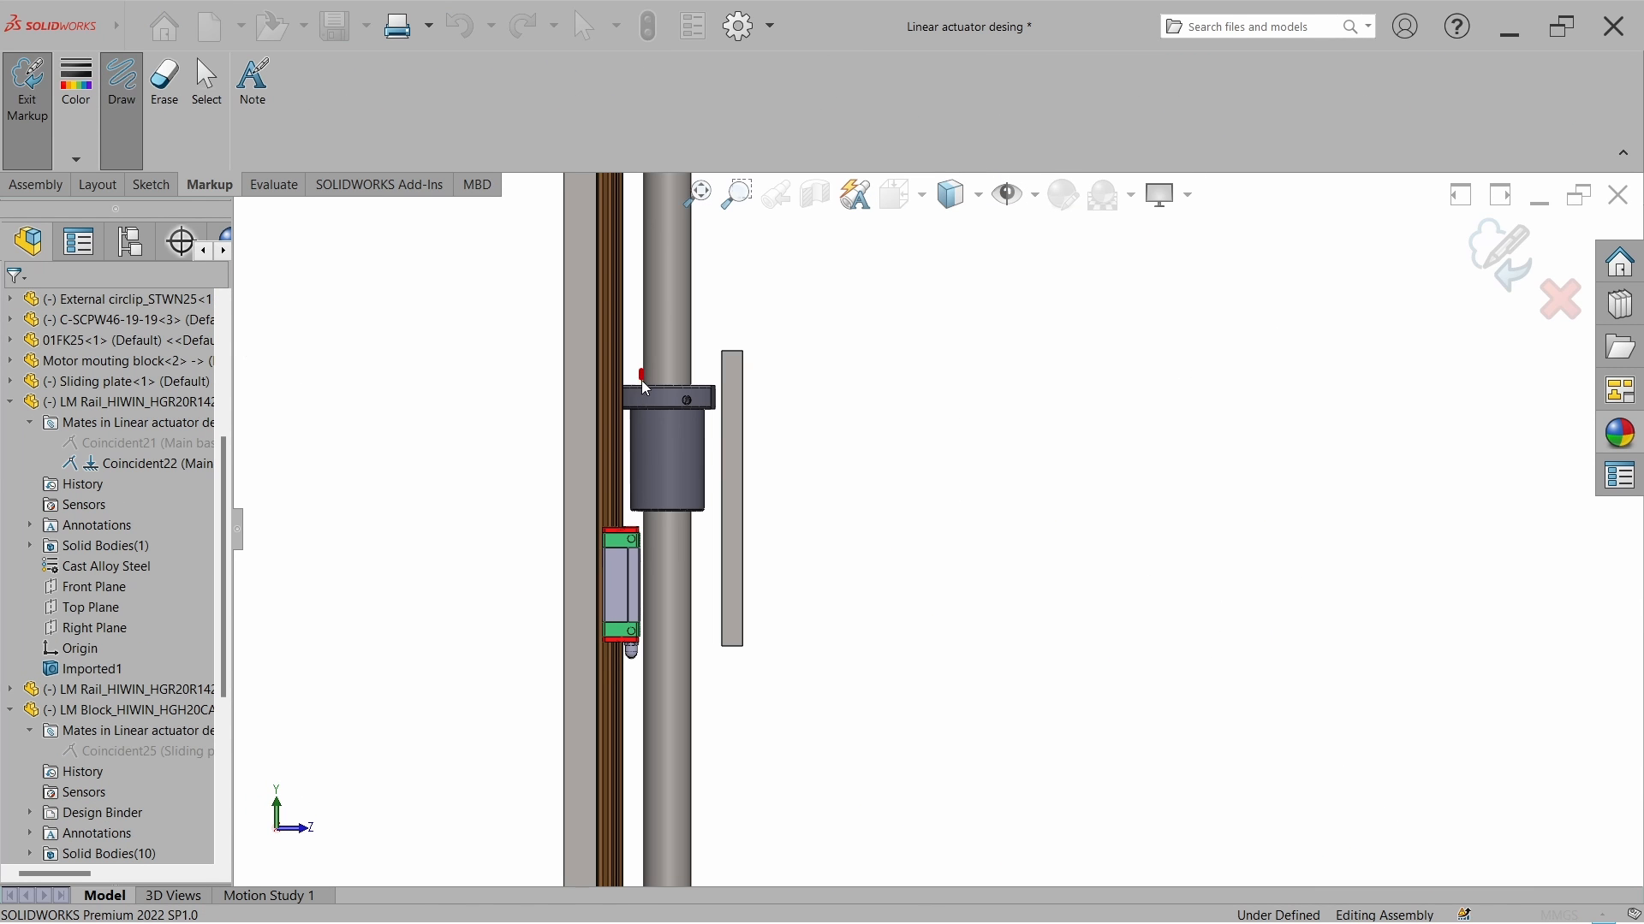
{"action": "mouse_move", "coordinate": [642, 382]}
{"action": "left_mouse_down"}
{"action": "mouse_move", "coordinate": [644, 649]}
{"action": "mouse_move", "coordinate": [720, 650]}
{"action": "mouse_move", "coordinate": [727, 368]}
{"action": "mouse_move", "coordinate": [644, 368]}
{"action": "left_mouse_up"}
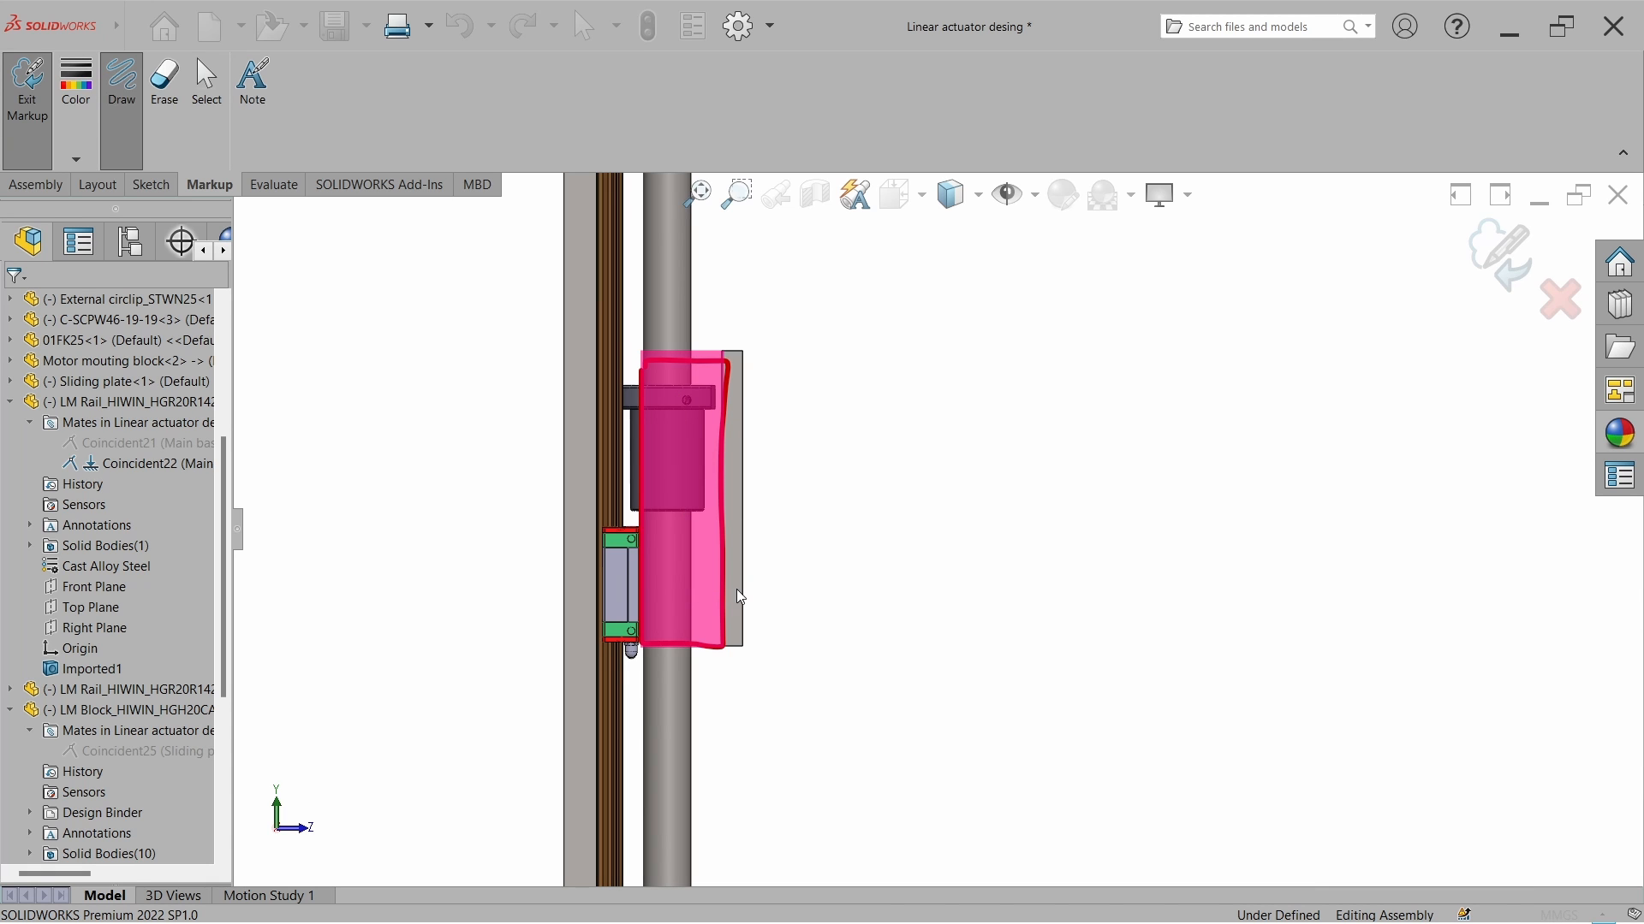
{"action": "left_click_drag", "start_coordinate": [738, 589], "coordinate": [708, 590]}
Add yellow markup with a double-headed arrow across the gap, downward straight and curved arrows, and marks on the LM block.
{"action": "mouse_move", "coordinate": [642, 673]}
{"action": "left_mouse_down"}
{"action": "mouse_move", "coordinate": [748, 674]}
{"action": "mouse_move", "coordinate": [742, 692]}
{"action": "left_mouse_up"}
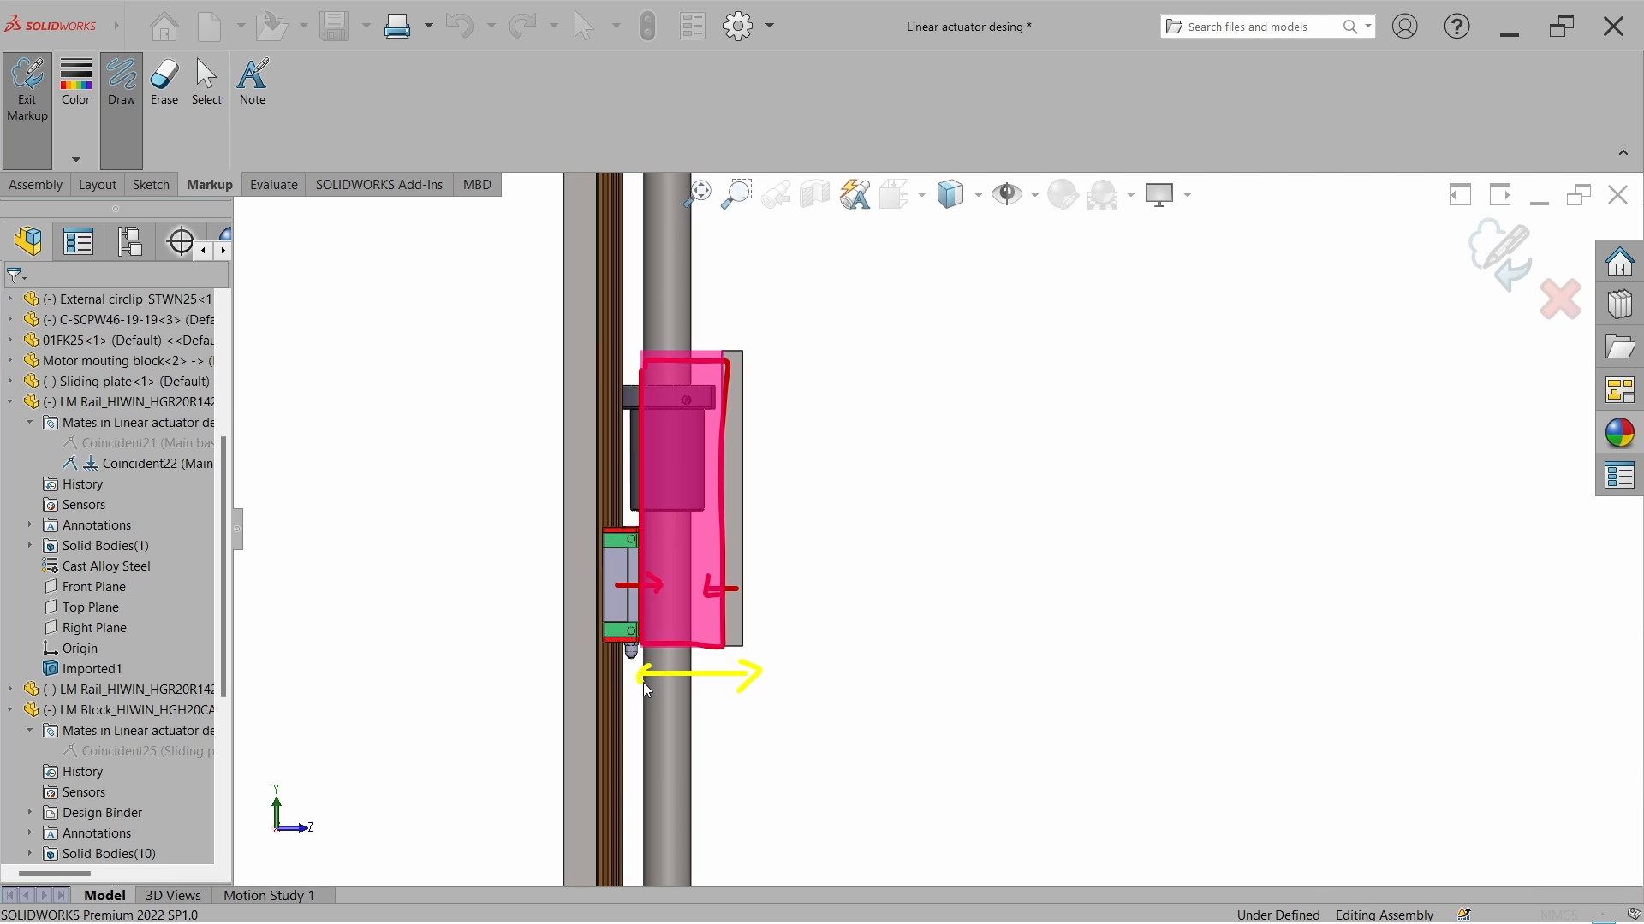
{"action": "left_click_drag", "start_coordinate": [786, 642], "coordinate": [806, 701]}
{"action": "mouse_move", "coordinate": [816, 526]}
{"action": "left_mouse_down"}
{"action": "mouse_move", "coordinate": [832, 719]}
{"action": "mouse_move", "coordinate": [845, 711]}
{"action": "left_mouse_up"}
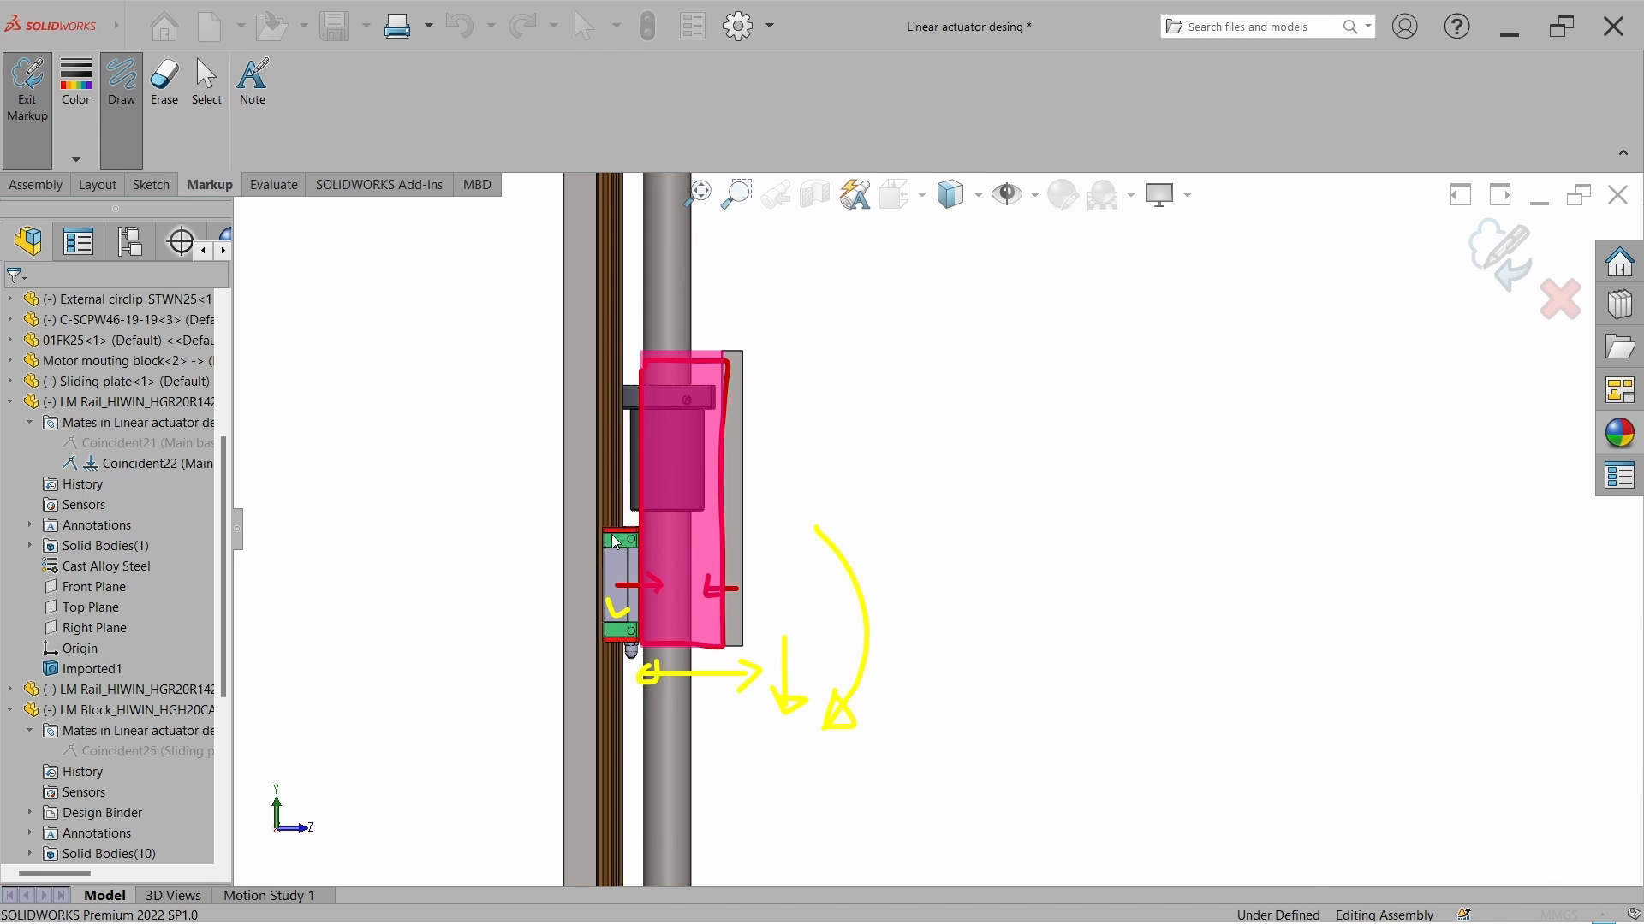
{"action": "mouse_move", "coordinate": [617, 546]}
{"action": "left_mouse_down"}
{"action": "mouse_move", "coordinate": [505, 514]}
{"action": "mouse_move", "coordinate": [525, 526]}
{"action": "left_mouse_up"}
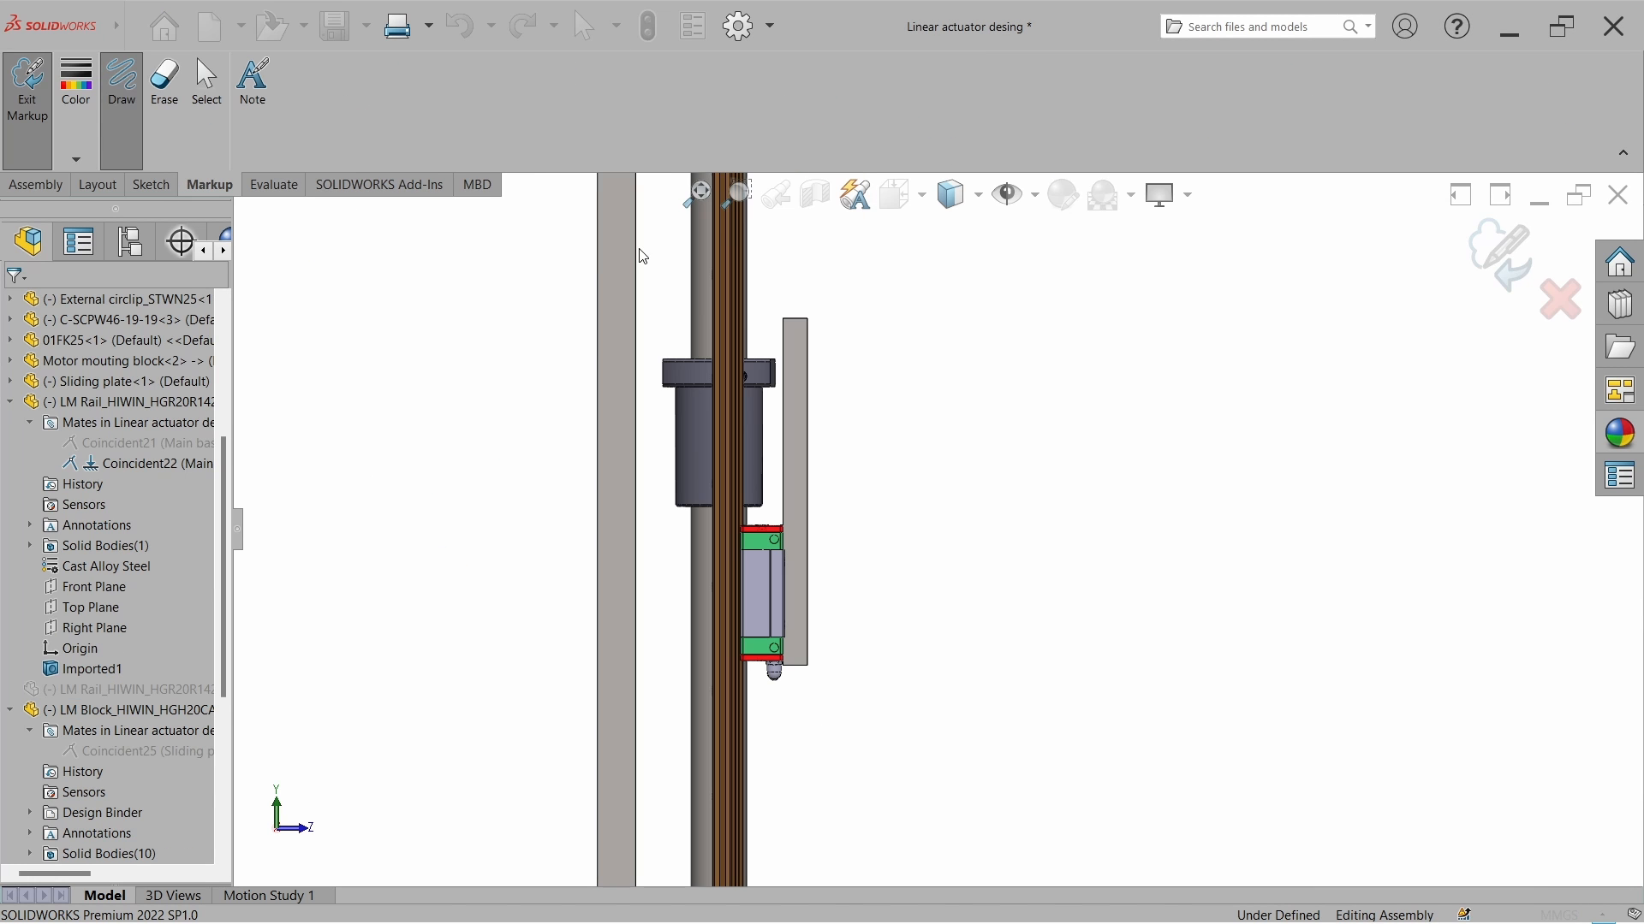
Outline the gap between the base plate and raised rail in green, and add a double-headed and a curved arrow near the LM block.
{"action": "mouse_move", "coordinate": [639, 250]}
{"action": "left_mouse_down"}
{"action": "mouse_move", "coordinate": [672, 250]}
{"action": "mouse_move", "coordinate": [709, 304]}
{"action": "mouse_move", "coordinate": [700, 641]}
{"action": "left_mouse_up"}
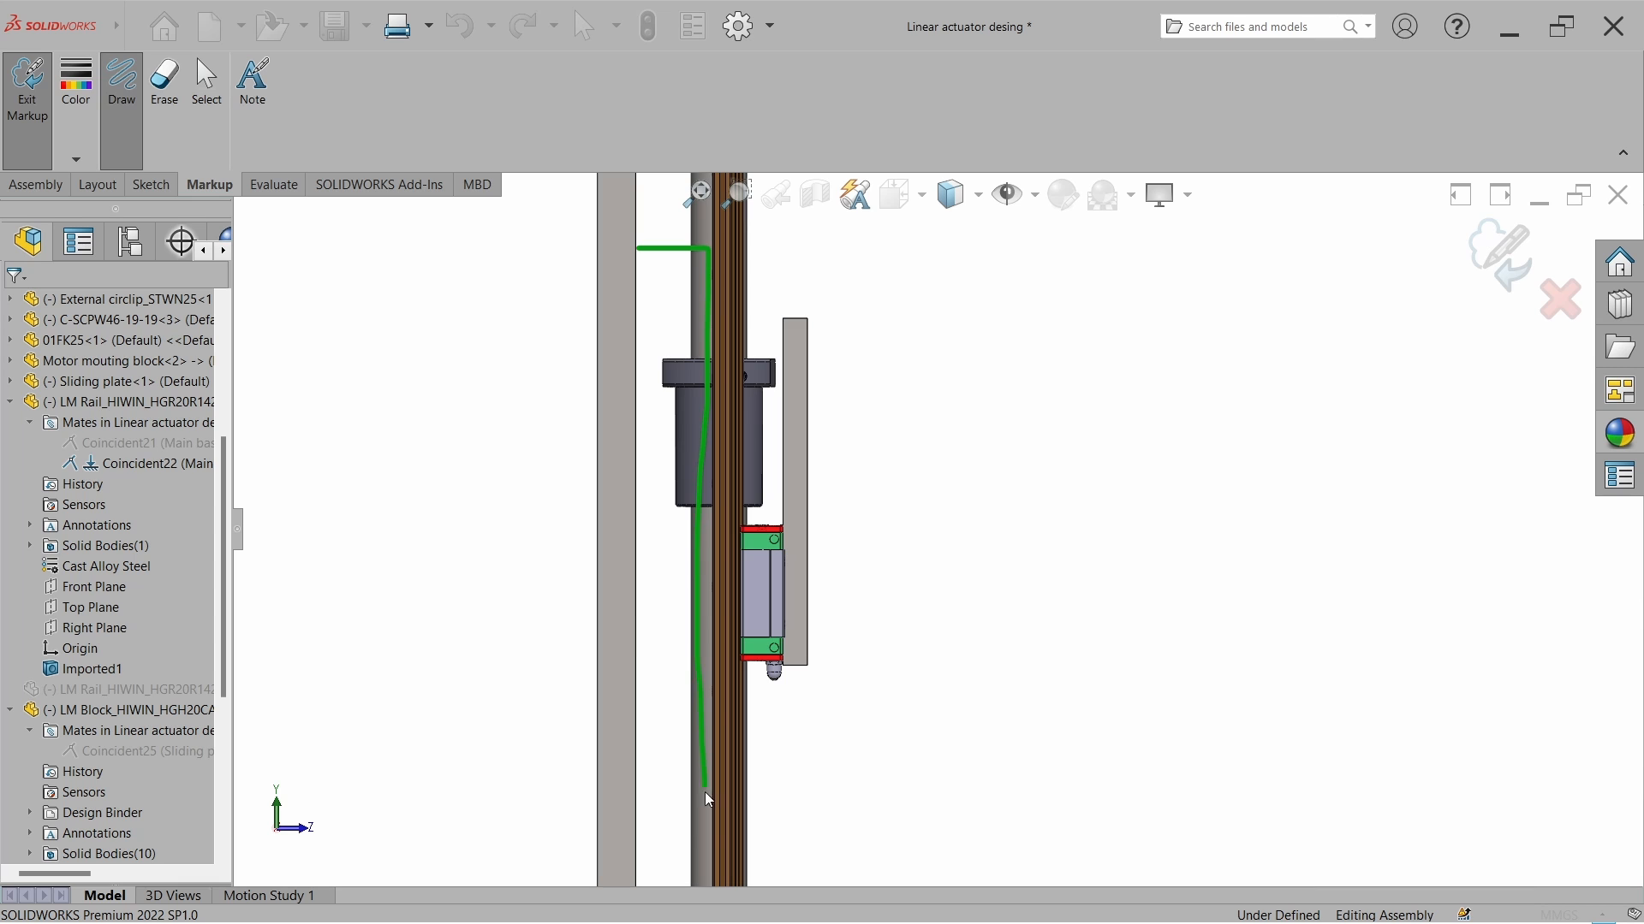
{"action": "mouse_move", "coordinate": [683, 845]}
{"action": "left_mouse_down"}
{"action": "mouse_move", "coordinate": [640, 818]}
{"action": "mouse_move", "coordinate": [640, 250]}
{"action": "left_mouse_up"}
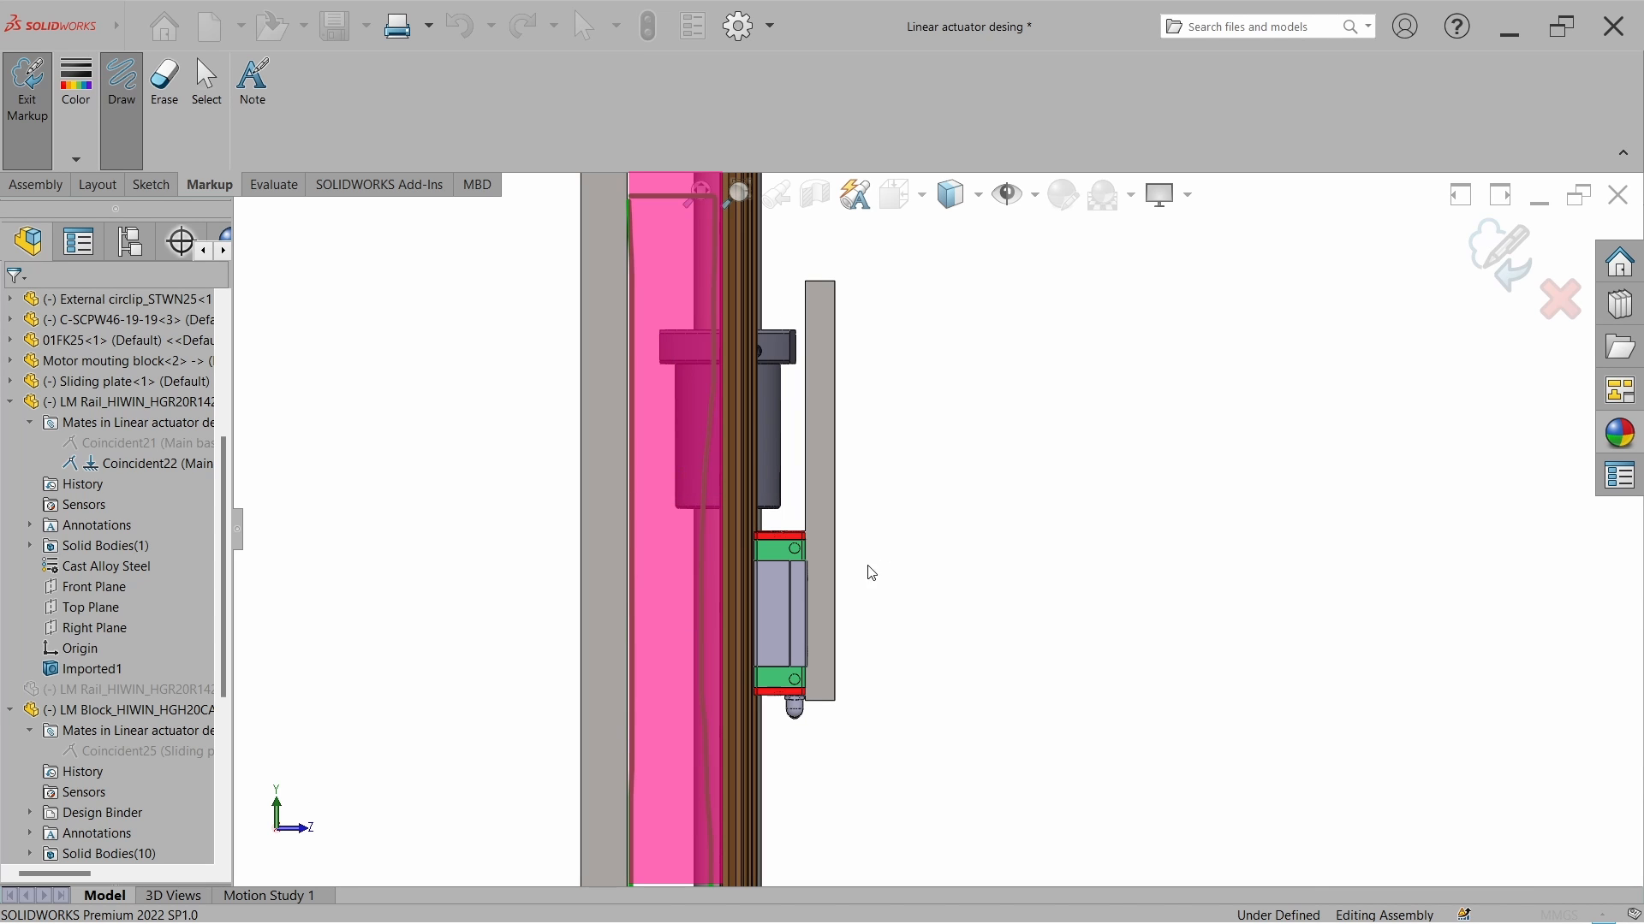
{"action": "mouse_move", "coordinate": [773, 521]}
{"action": "left_mouse_down"}
{"action": "mouse_move", "coordinate": [832, 516]}
{"action": "mouse_move", "coordinate": [778, 521]}
{"action": "left_mouse_up"}
{"action": "mouse_move", "coordinate": [886, 539]}
{"action": "left_mouse_down"}
{"action": "mouse_move", "coordinate": [917, 599]}
{"action": "mouse_move", "coordinate": [887, 627]}
{"action": "mouse_move", "coordinate": [818, 595]}
{"action": "left_mouse_up"}
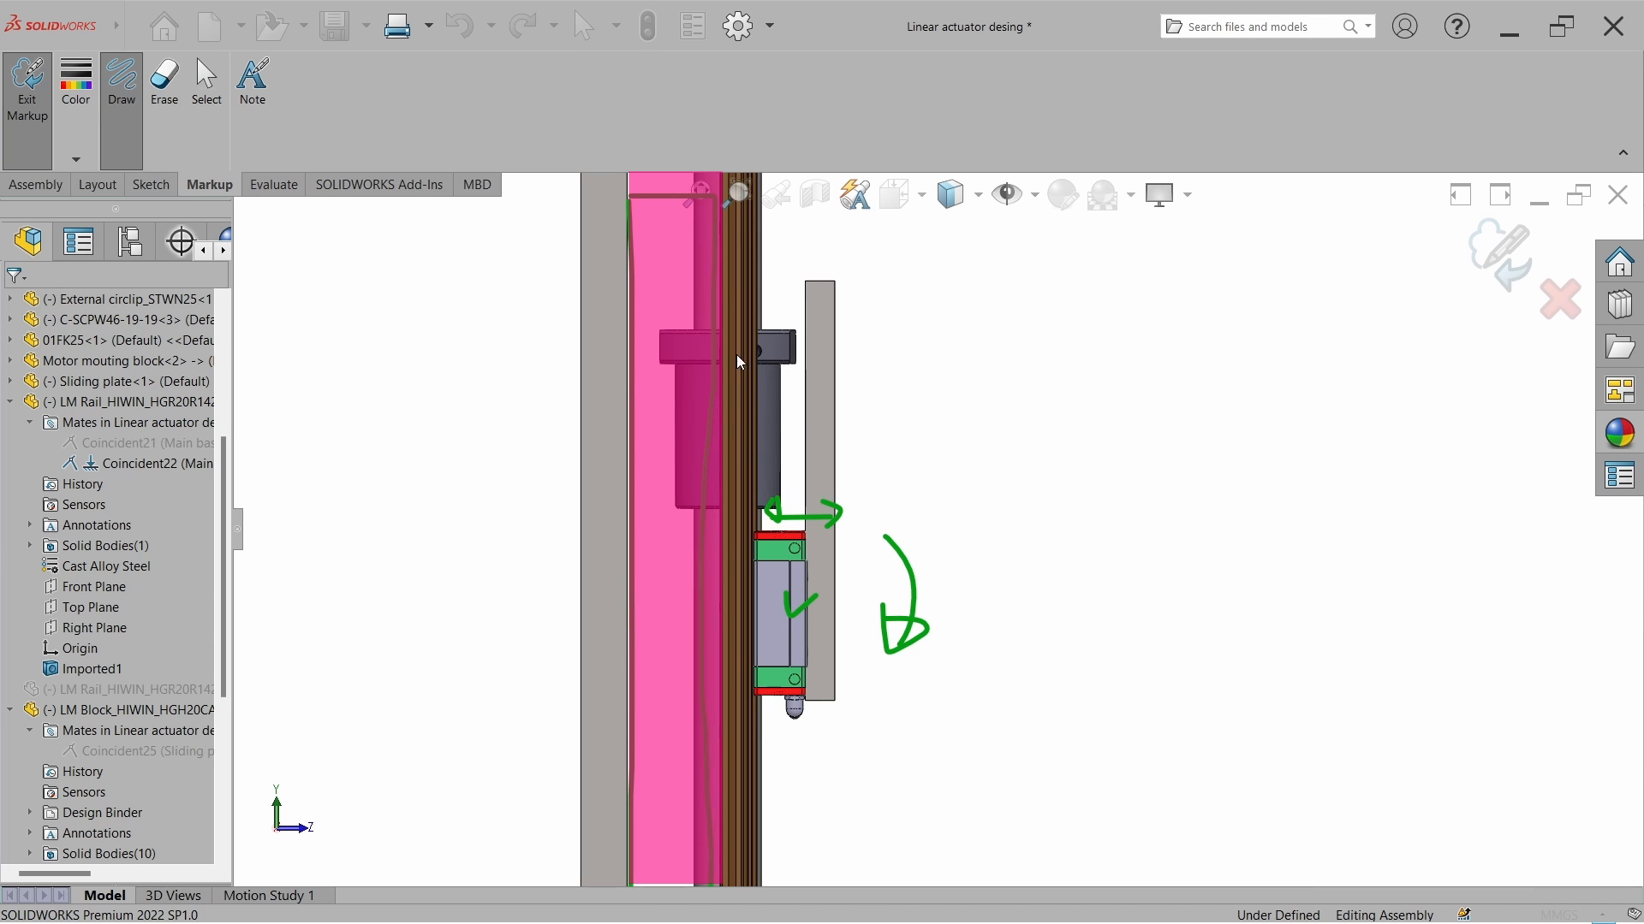
Exit the markup and orient the view normal to the float support bearing's front face.
{"action": "left_click", "coordinate": [27, 85]}
{"action": "middle_click_drag", "start_coordinate": [967, 530], "coordinate": [711, 422]}
{"action": "left_click", "coordinate": [1019, 691]}
{"action": "key", "text": "ctrl+8"}
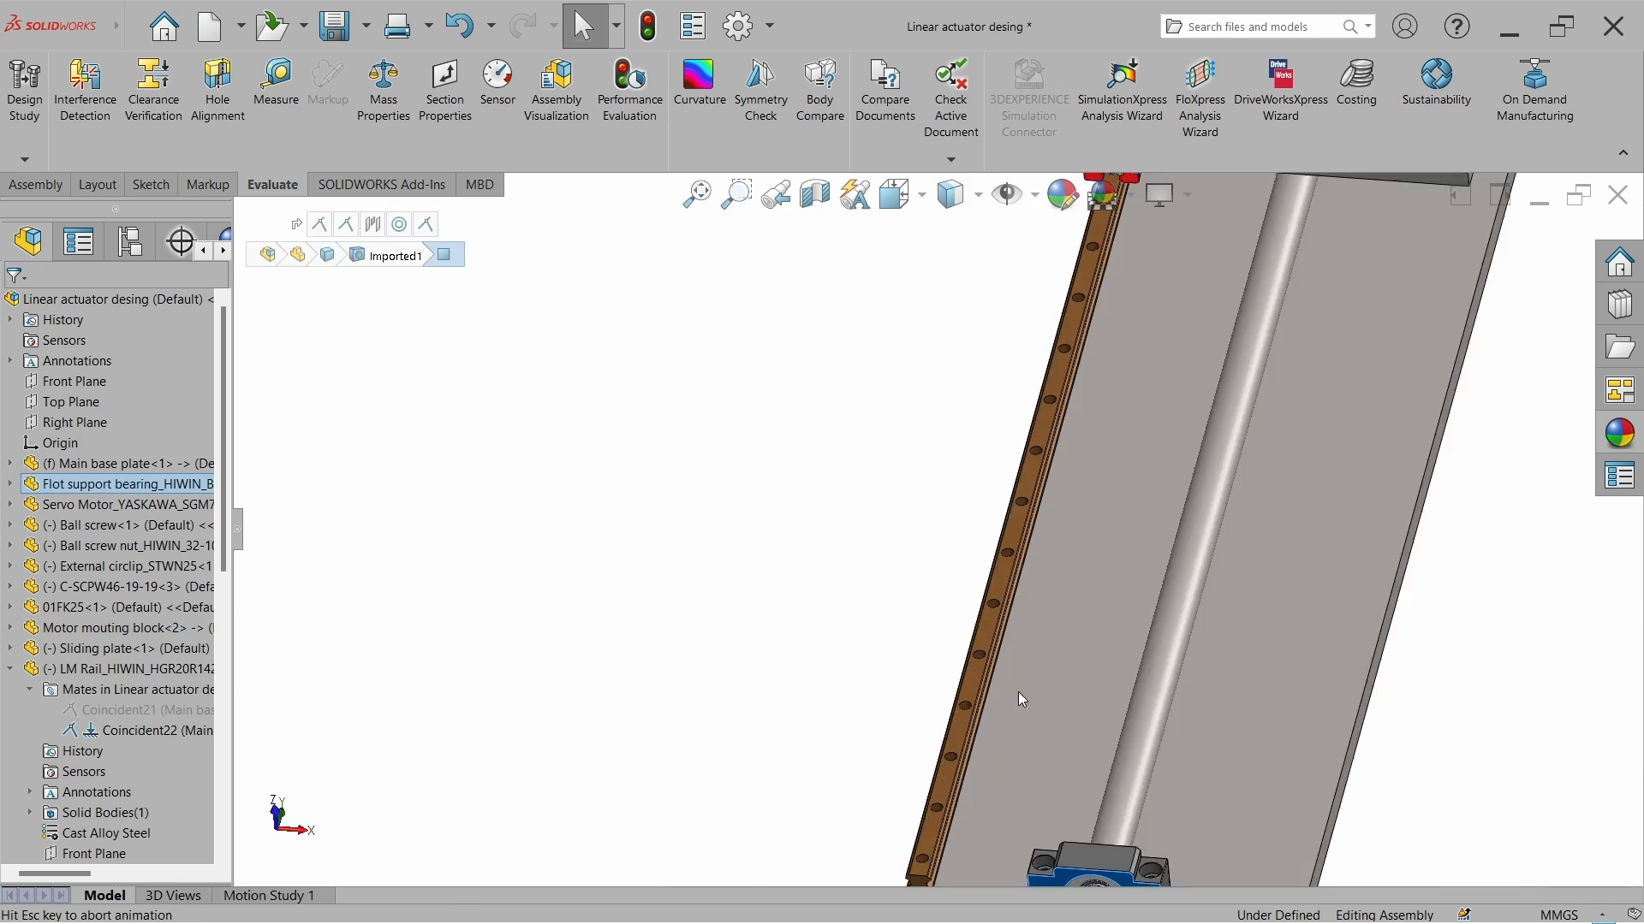
{"action": "left_click", "coordinate": [637, 559]}
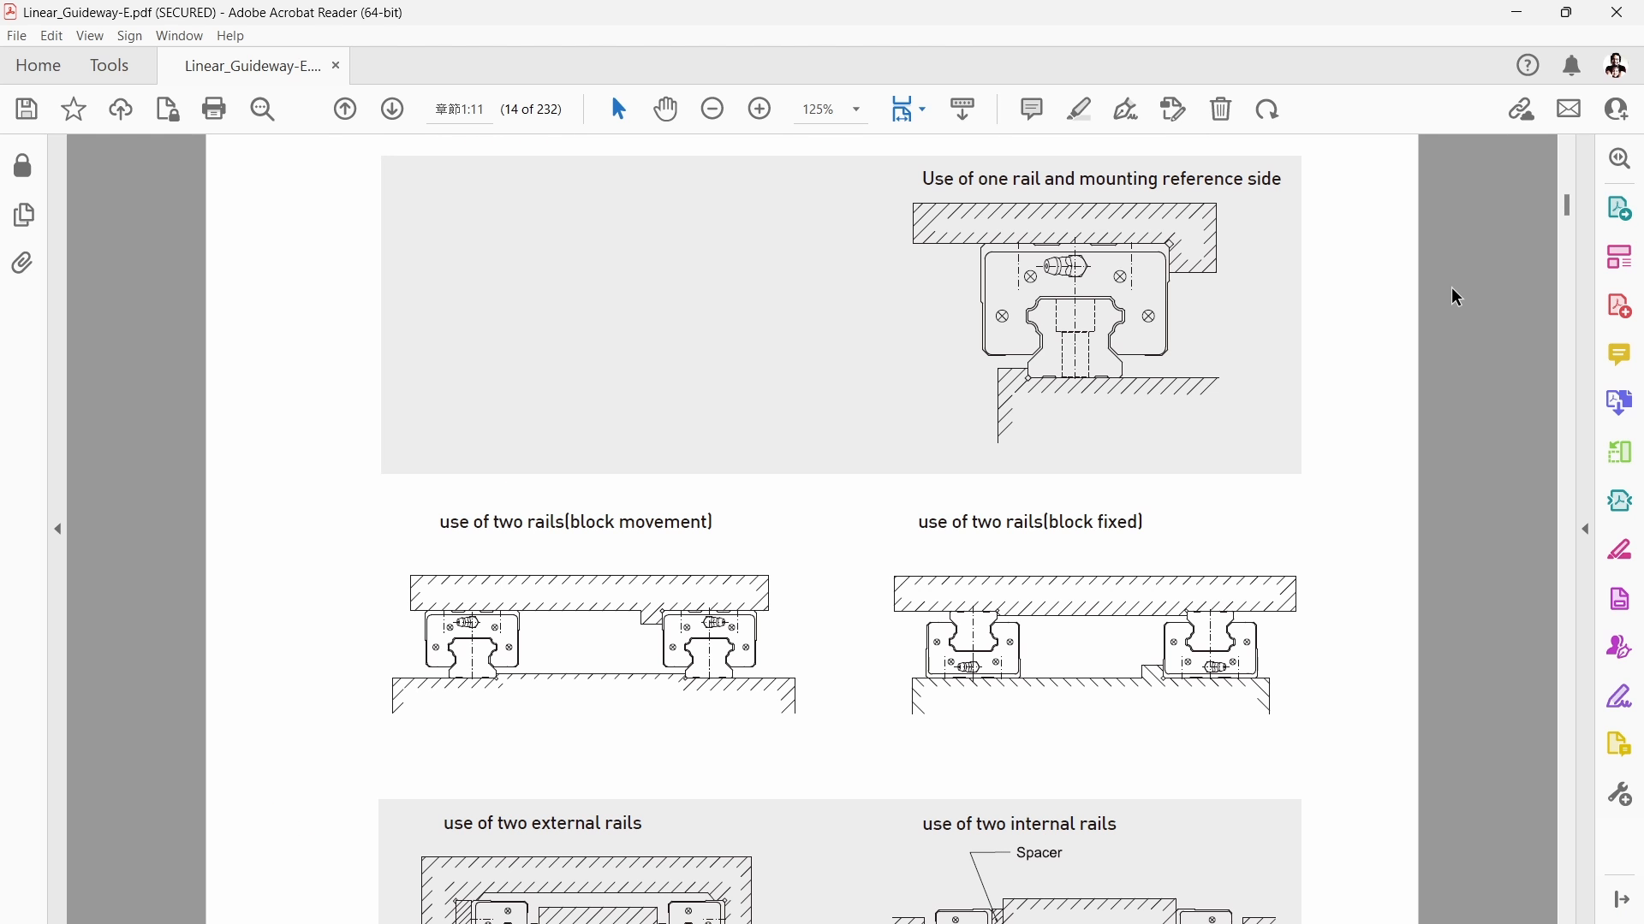
Review the rail mounting configuration diagrams in Linear_Guideway-E.pdf, starting from page 14.
{"action": "scroll", "coordinate": [1462, 297], "scroll_direction": "down", "scroll_amount": 1}
{"action": "scroll", "coordinate": [1461, 297], "scroll_direction": "down", "scroll_amount": 2}
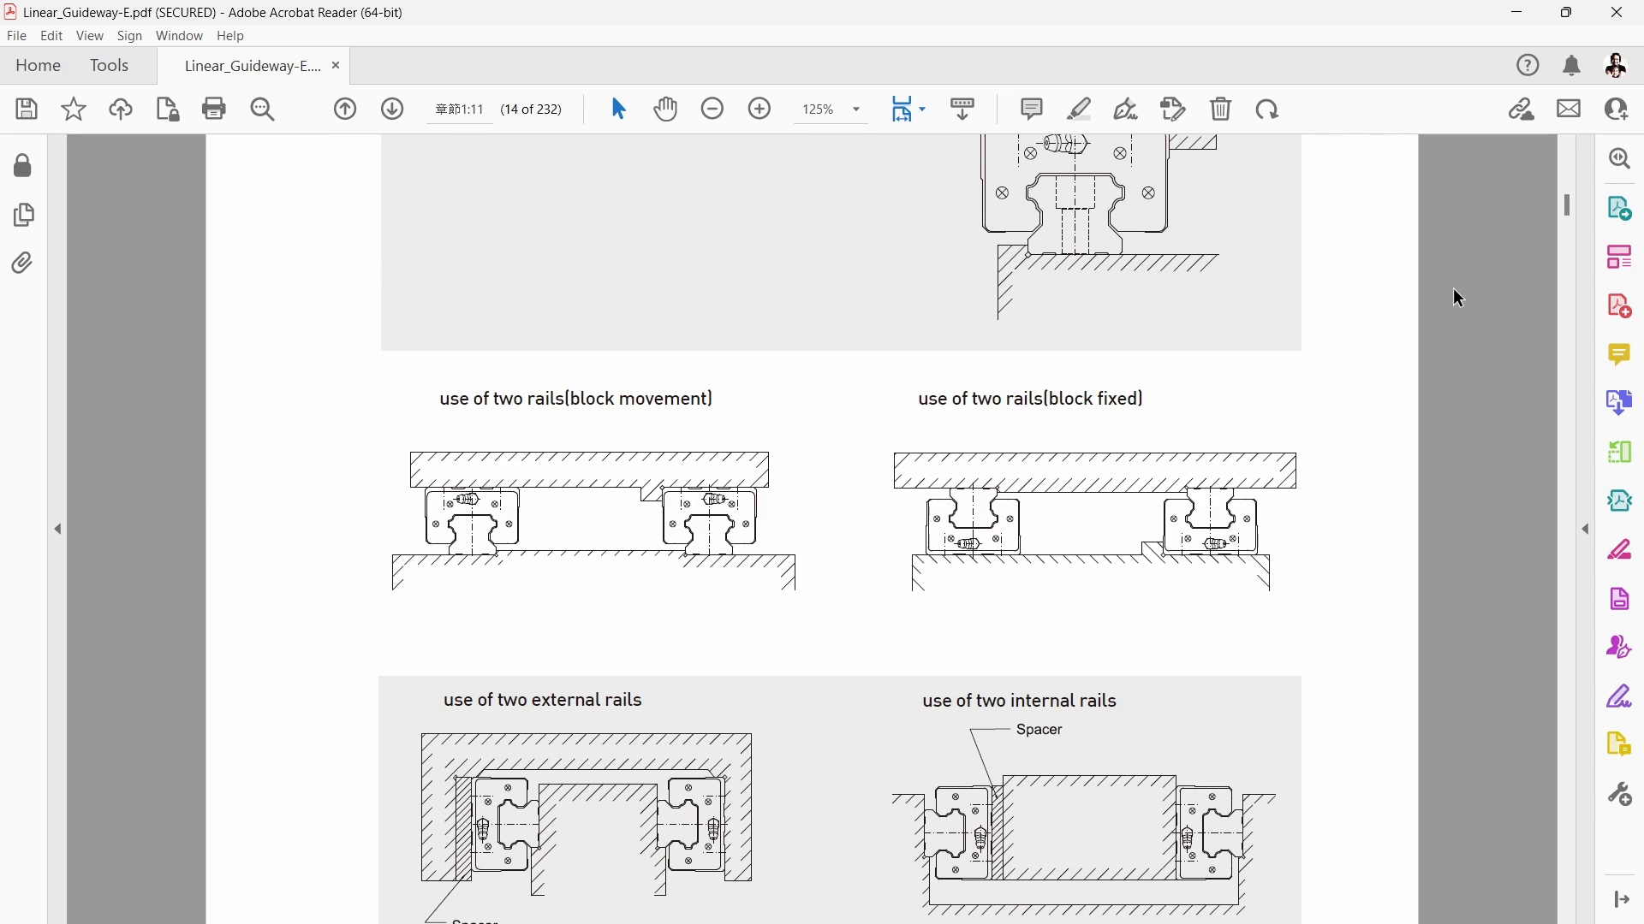
{"action": "scroll", "coordinate": [1461, 297], "scroll_direction": "down", "scroll_amount": 11}
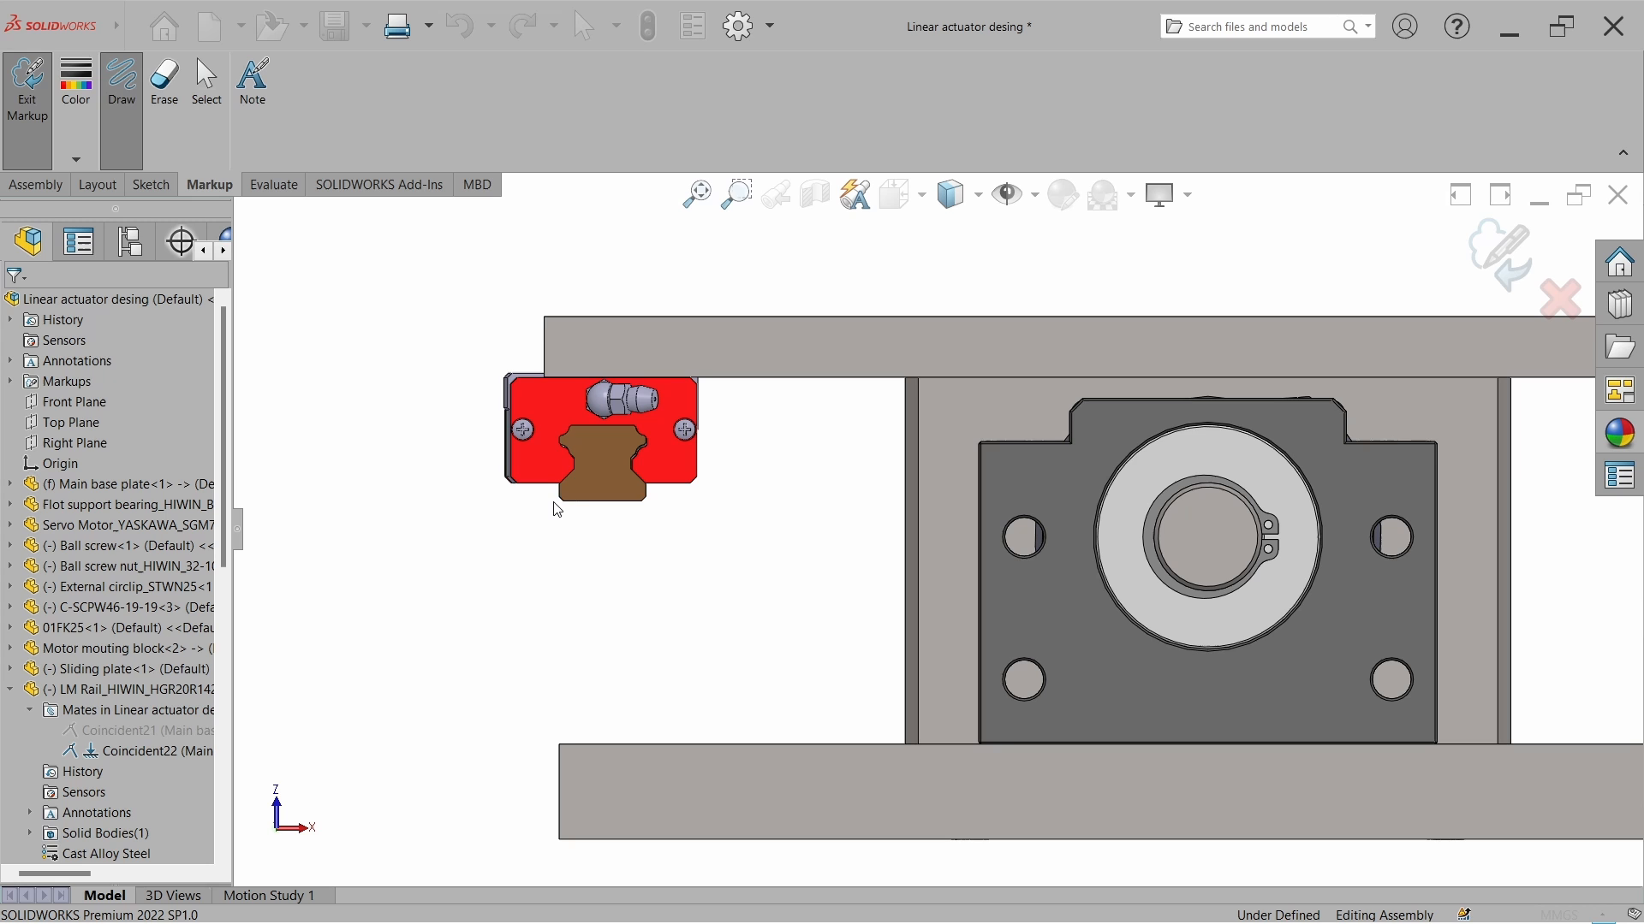
Draw a green markup outline of a stepped support block between the first LM rail's underside and the base plate.
{"action": "mouse_move", "coordinate": [554, 502]}
{"action": "left_mouse_down"}
{"action": "mouse_move", "coordinate": [654, 506]}
{"action": "mouse_move", "coordinate": [654, 487]}
{"action": "mouse_move", "coordinate": [683, 487]}
{"action": "mouse_move", "coordinate": [694, 743]}
{"action": "left_mouse_up"}
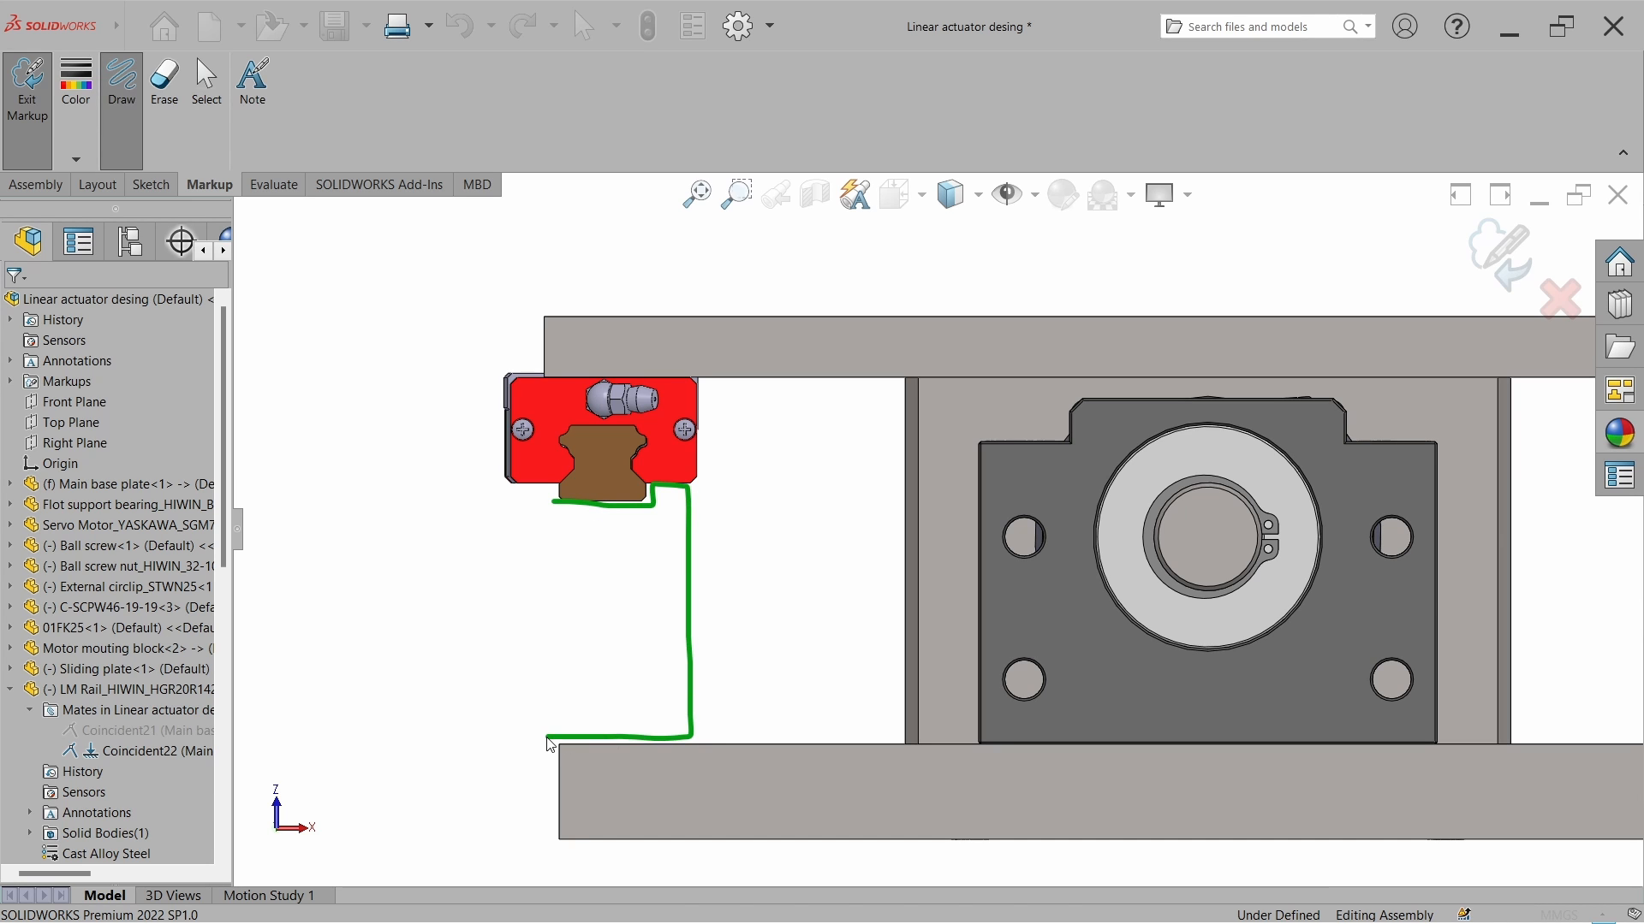
{"action": "left_click_drag", "start_coordinate": [552, 503], "coordinate": [557, 737]}
{"action": "scroll", "coordinate": [557, 737], "scroll_direction": "down", "scroll_amount": 3}
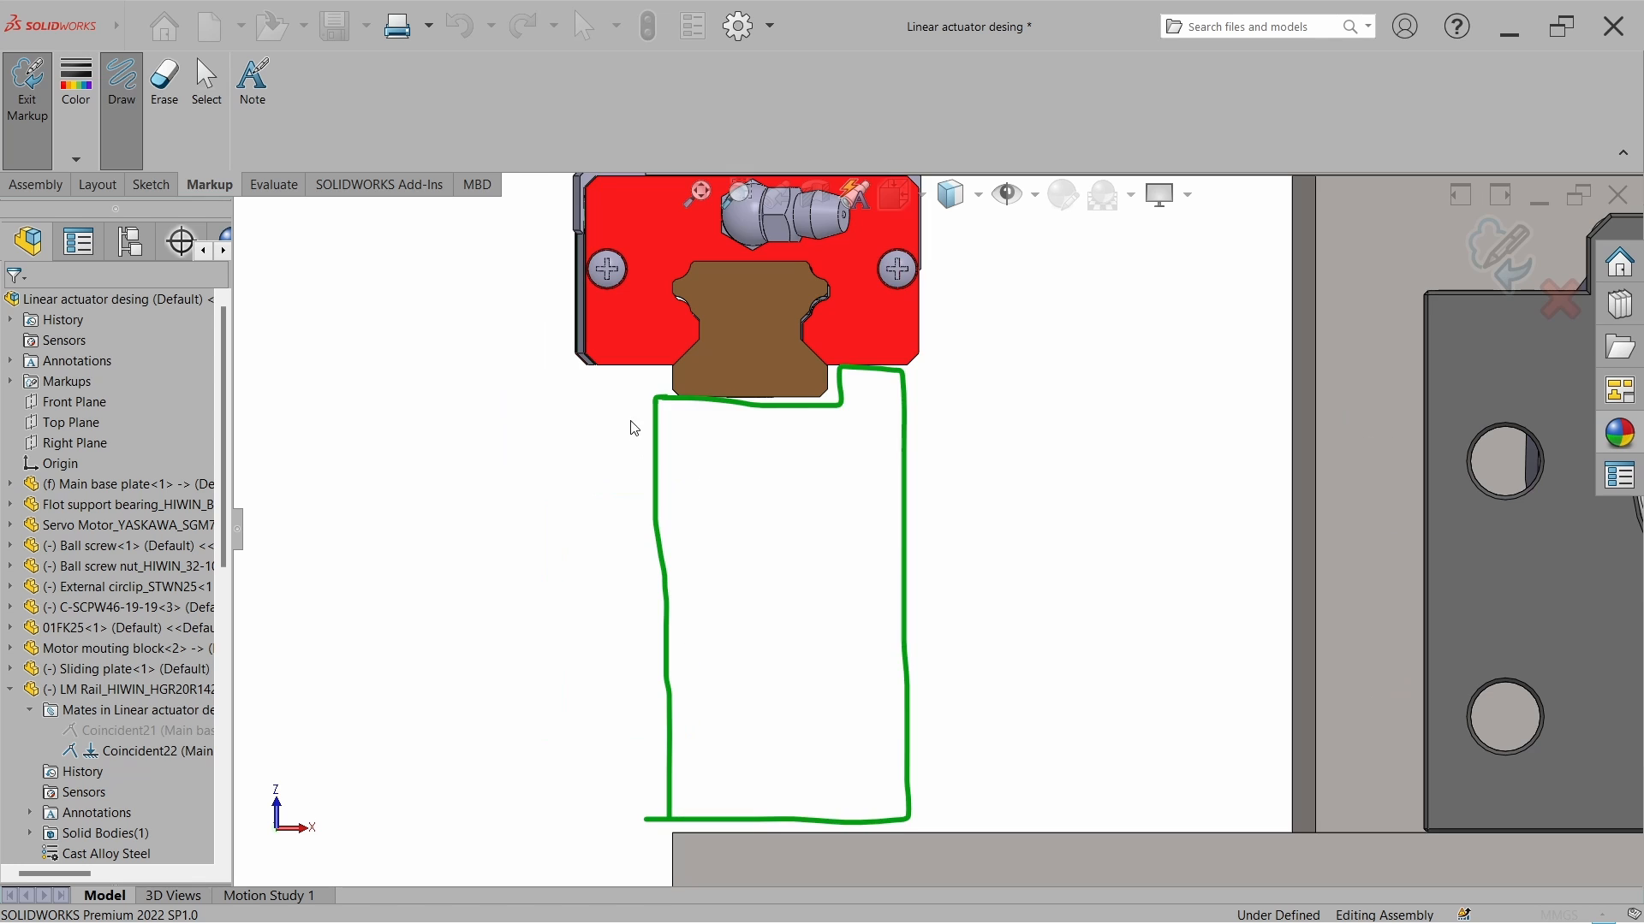
Mark the support block's height with a red dimension line, and trace its rail seat and shoulder in red beneath the rail.
{"action": "mouse_move", "coordinate": [611, 397]}
{"action": "left_mouse_down"}
{"action": "mouse_move", "coordinate": [631, 734]}
{"action": "mouse_move", "coordinate": [631, 819]}
{"action": "mouse_move", "coordinate": [614, 819]}
{"action": "mouse_move", "coordinate": [646, 819]}
{"action": "left_mouse_up"}
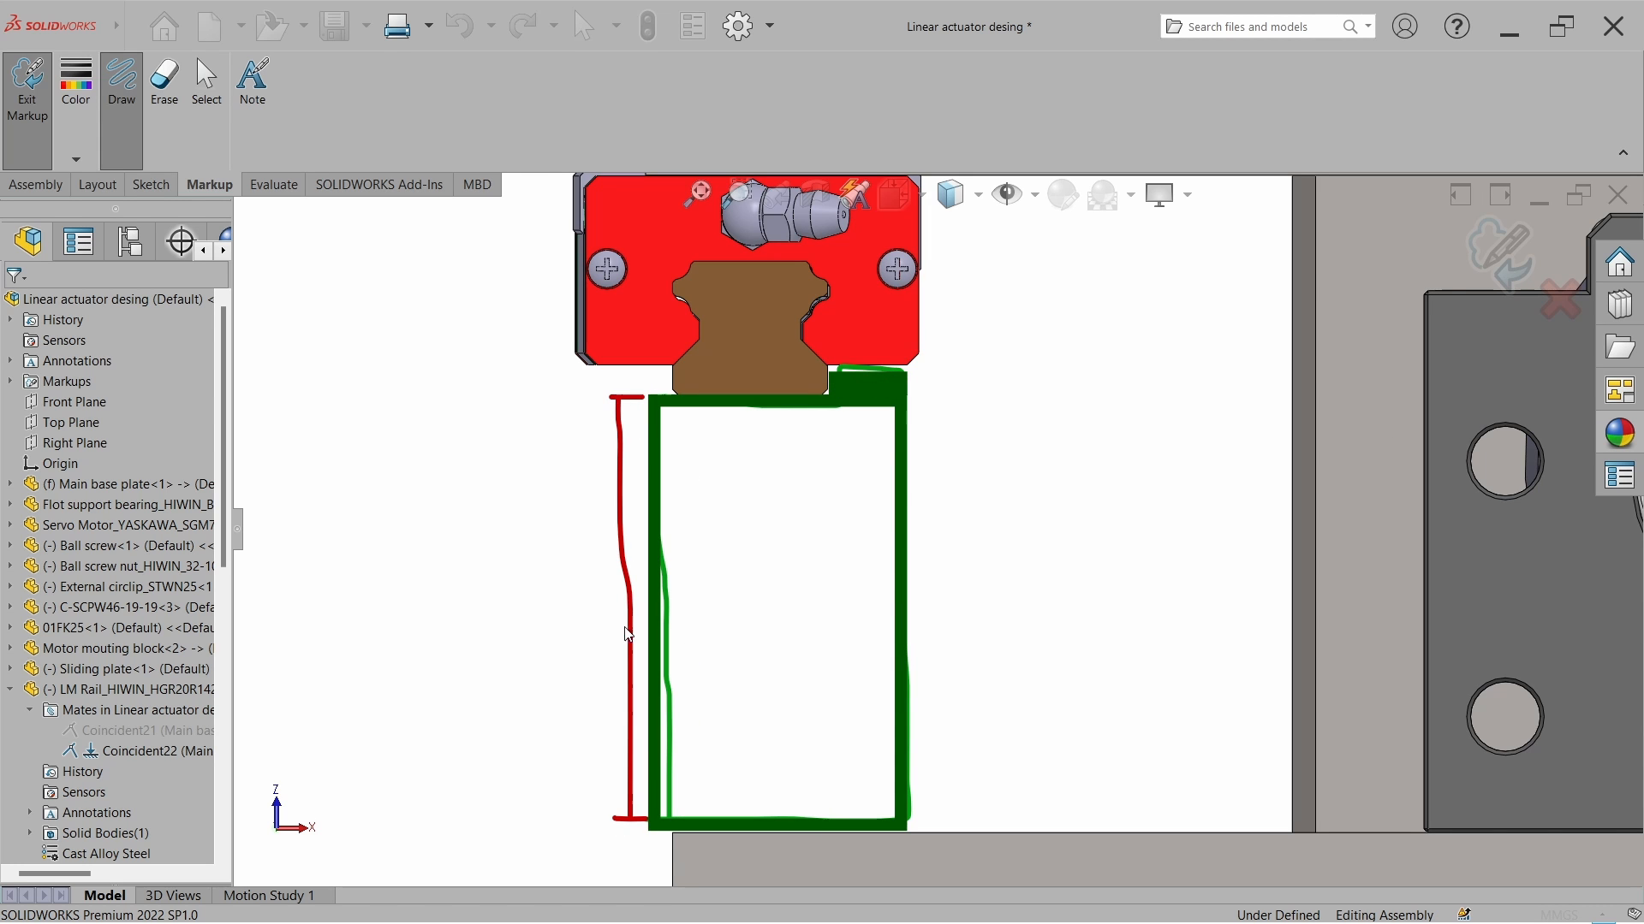
{"action": "left_click_drag", "start_coordinate": [611, 411], "coordinate": [625, 382]}
{"action": "scroll", "coordinate": [836, 298], "scroll_direction": "down", "scroll_amount": 3}
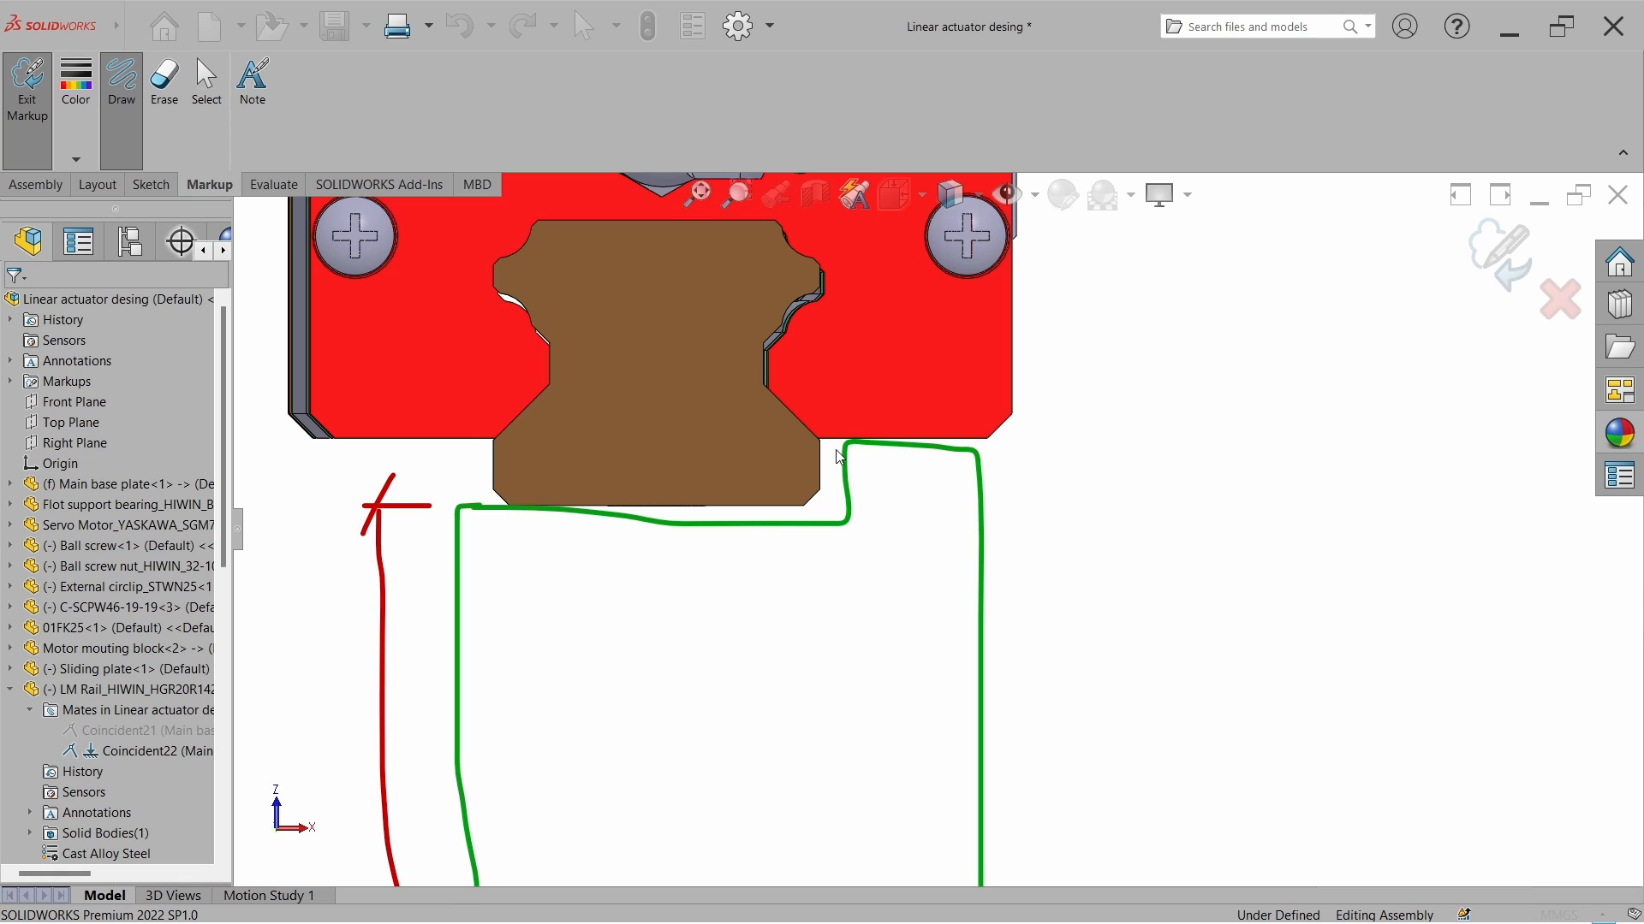
{"action": "mouse_move", "coordinate": [839, 442]}
{"action": "left_mouse_down"}
{"action": "mouse_move", "coordinate": [836, 520]}
{"action": "mouse_move", "coordinate": [518, 514]}
{"action": "left_mouse_up"}
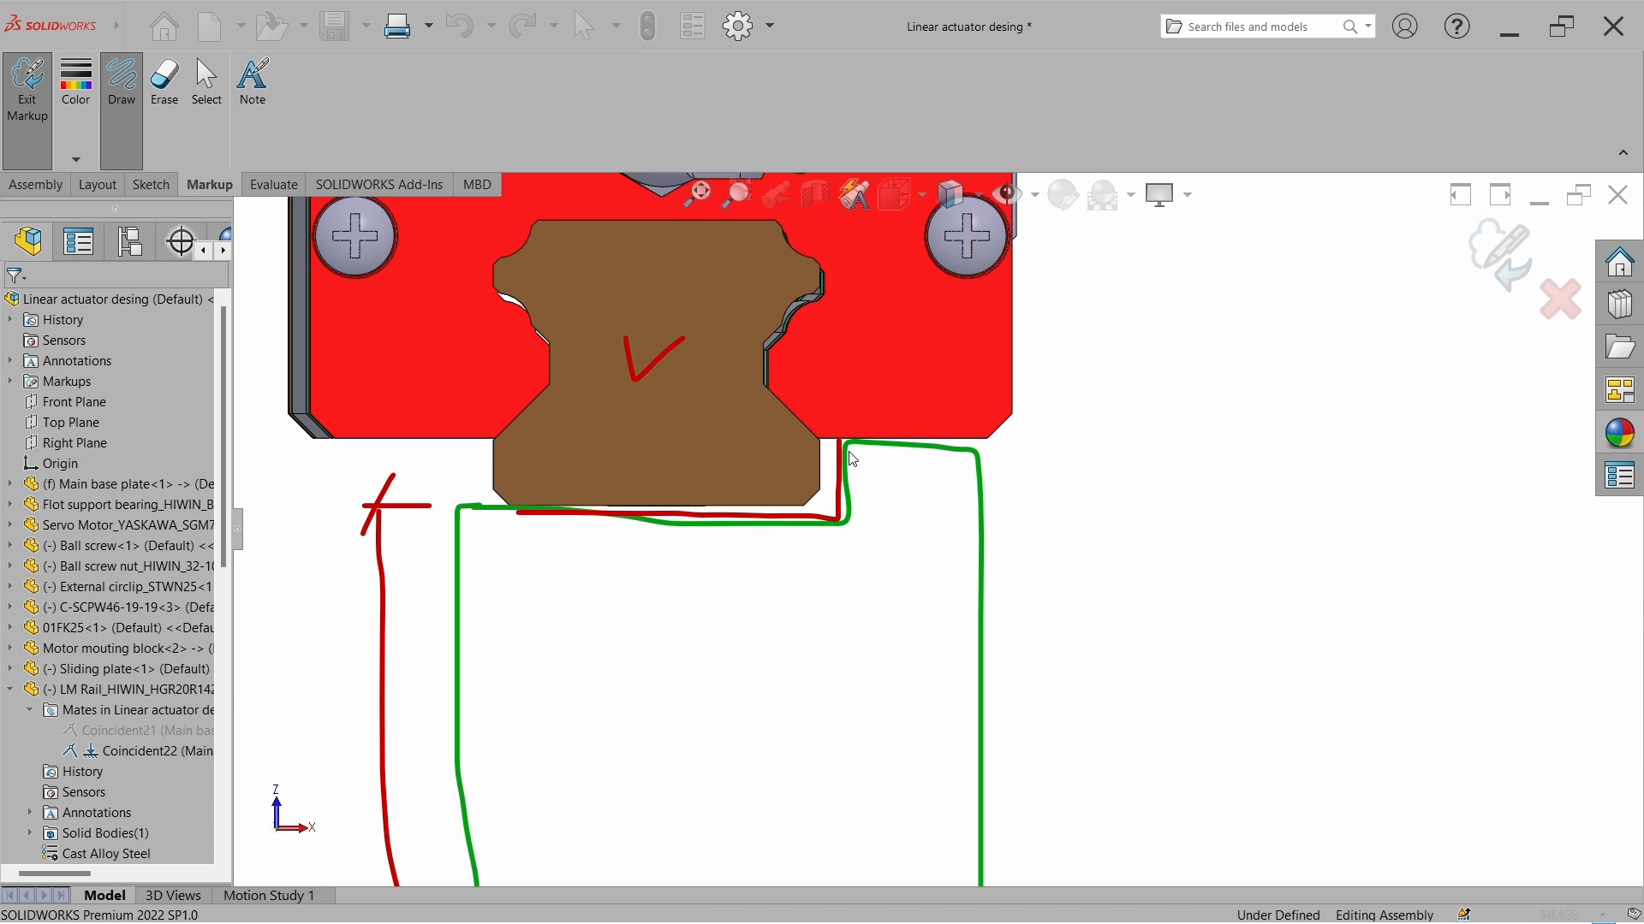
{"action": "scroll", "coordinate": [839, 493], "scroll_direction": "up", "scroll_amount": 5}
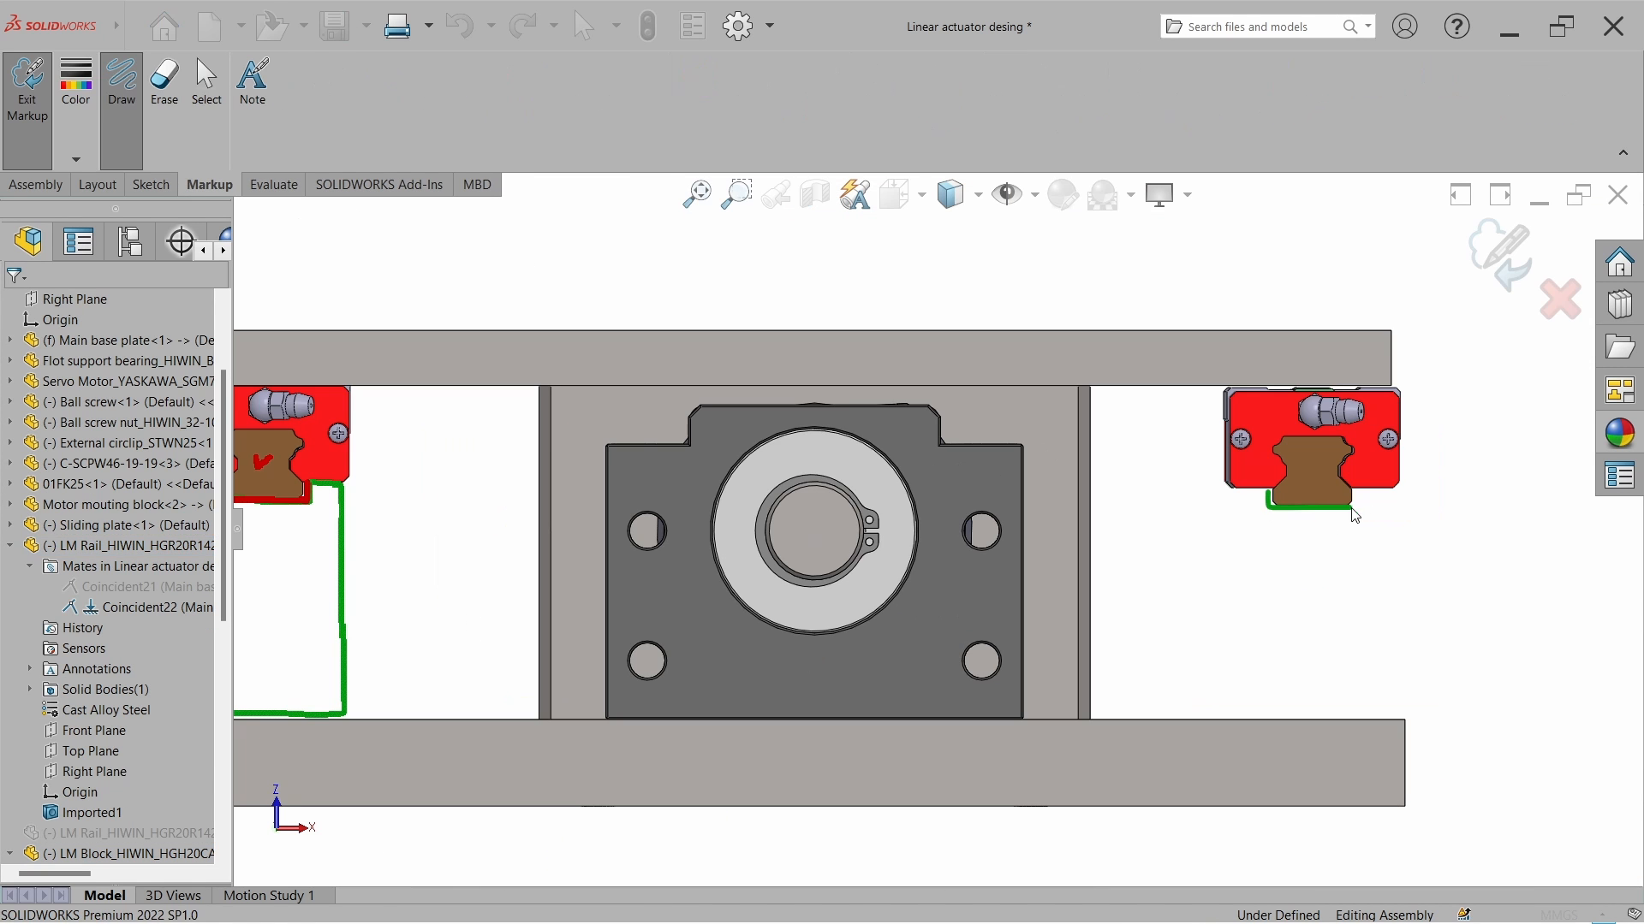
Draw a green support block outline beneath the second LM rail down to the base plate, and add further markup strokes across the assembly.
{"action": "mouse_move", "coordinate": [1356, 509]}
{"action": "left_mouse_down"}
{"action": "mouse_move", "coordinate": [1381, 573]}
{"action": "mouse_move", "coordinate": [1340, 721]}
{"action": "mouse_move", "coordinate": [1278, 721]}
{"action": "left_mouse_up"}
{"action": "mouse_move", "coordinate": [1269, 504]}
{"action": "left_mouse_down"}
{"action": "mouse_move", "coordinate": [1240, 605]}
{"action": "mouse_move", "coordinate": [1291, 726]}
{"action": "left_mouse_up"}
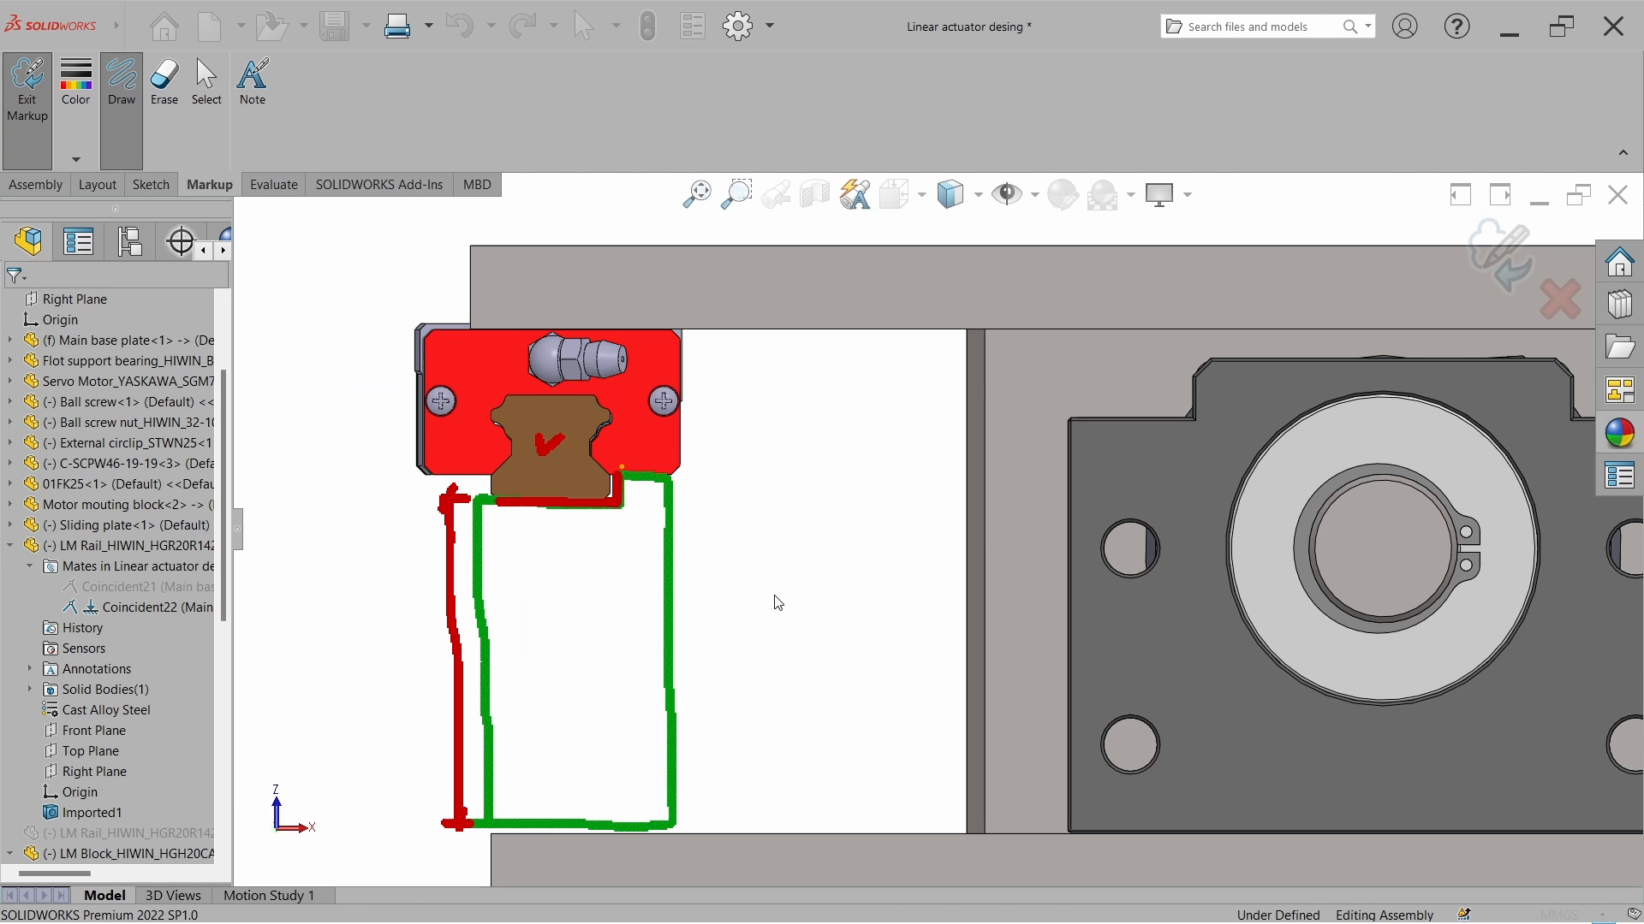
{"action": "scroll", "coordinate": [792, 631], "scroll_direction": "up", "scroll_amount": 5}
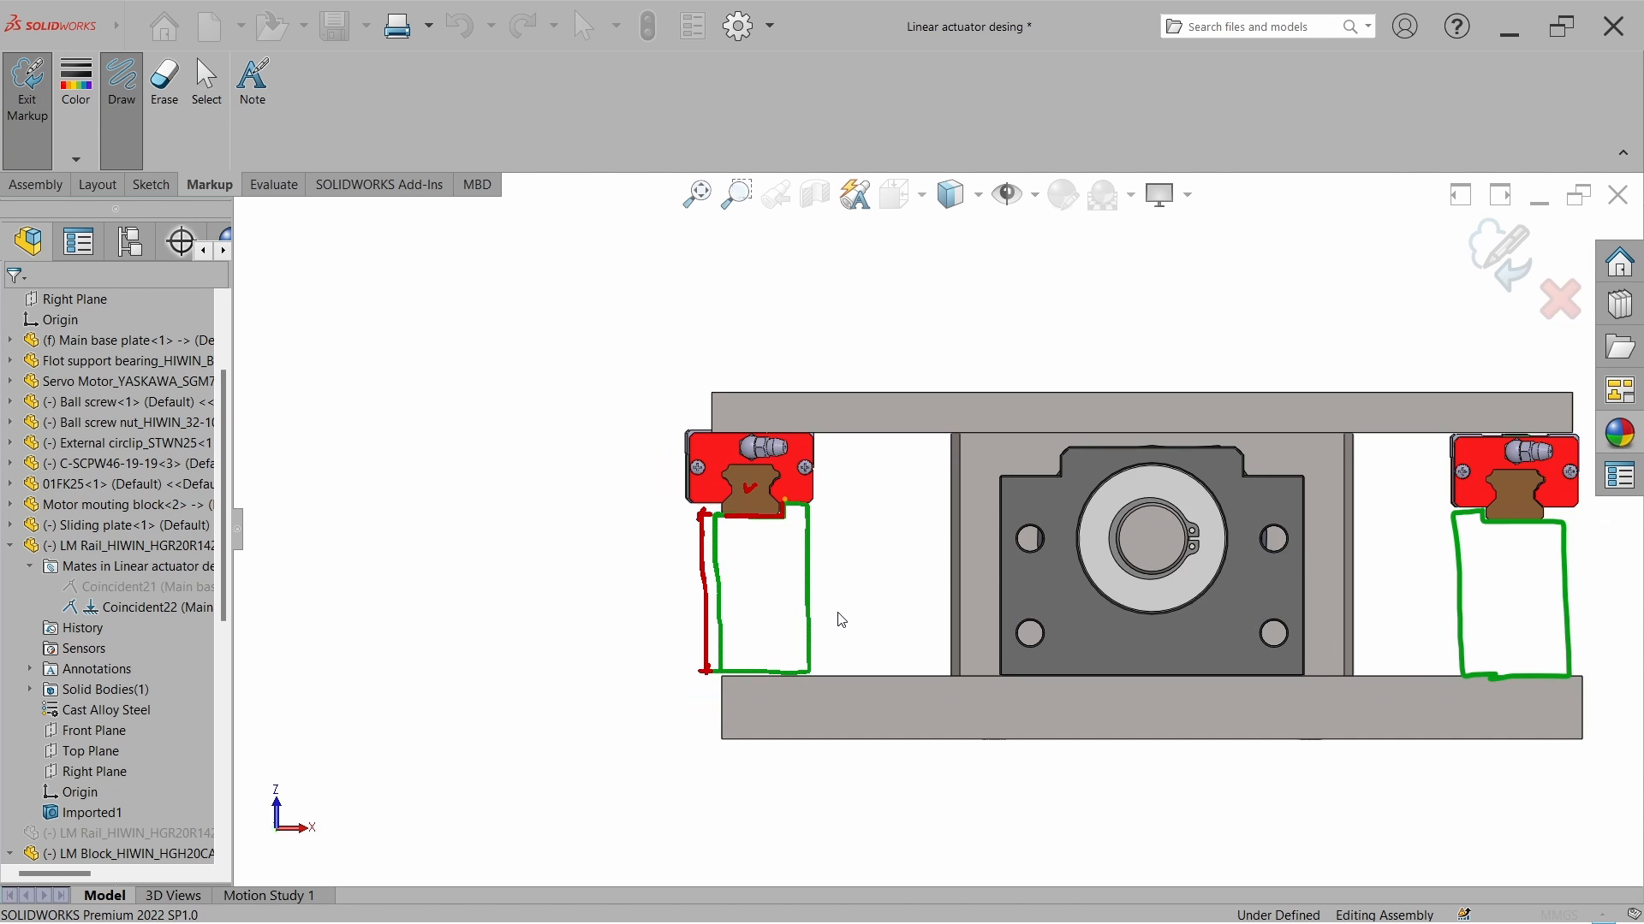
{"action": "scroll", "coordinate": [1517, 540], "scroll_direction": "down", "scroll_amount": 3}
{"action": "mouse_move", "coordinate": [371, 484]}
{"action": "left_mouse_down"}
{"action": "mouse_move", "coordinate": [368, 261]}
{"action": "mouse_move", "coordinate": [644, 290]}
{"action": "mouse_move", "coordinate": [1356, 291]}
{"action": "mouse_move", "coordinate": [1335, 318]}
{"action": "left_mouse_up"}
{"action": "left_click_drag", "start_coordinate": [1368, 259], "coordinate": [1384, 497]}
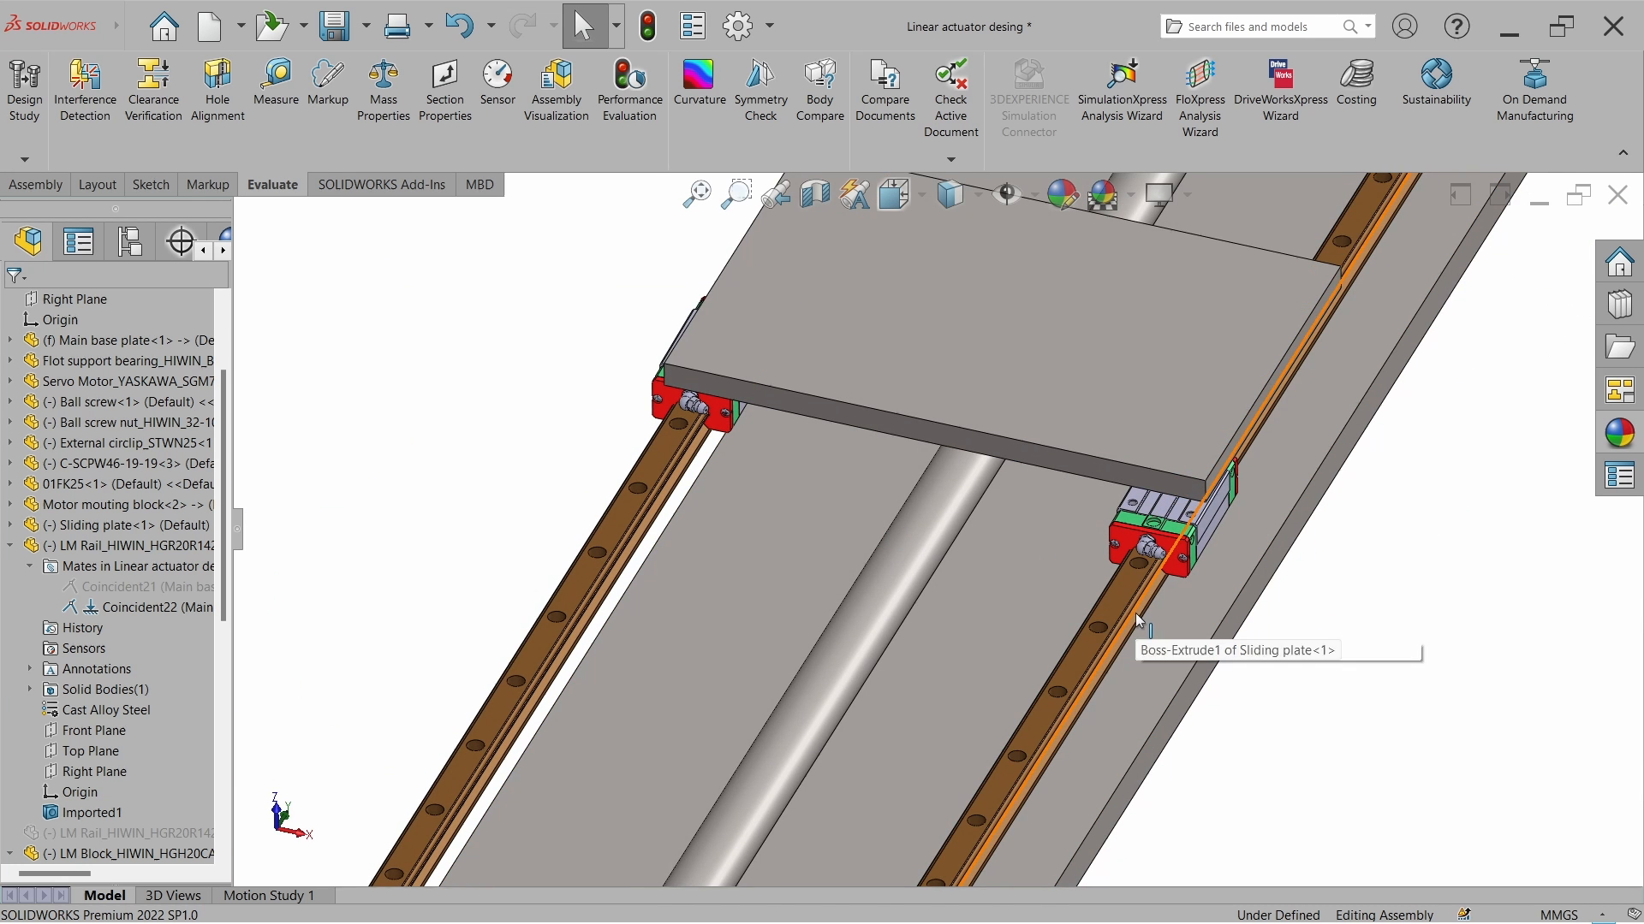
{"action": "scroll", "coordinate": [1104, 641], "scroll_direction": "down", "scroll_amount": 2}
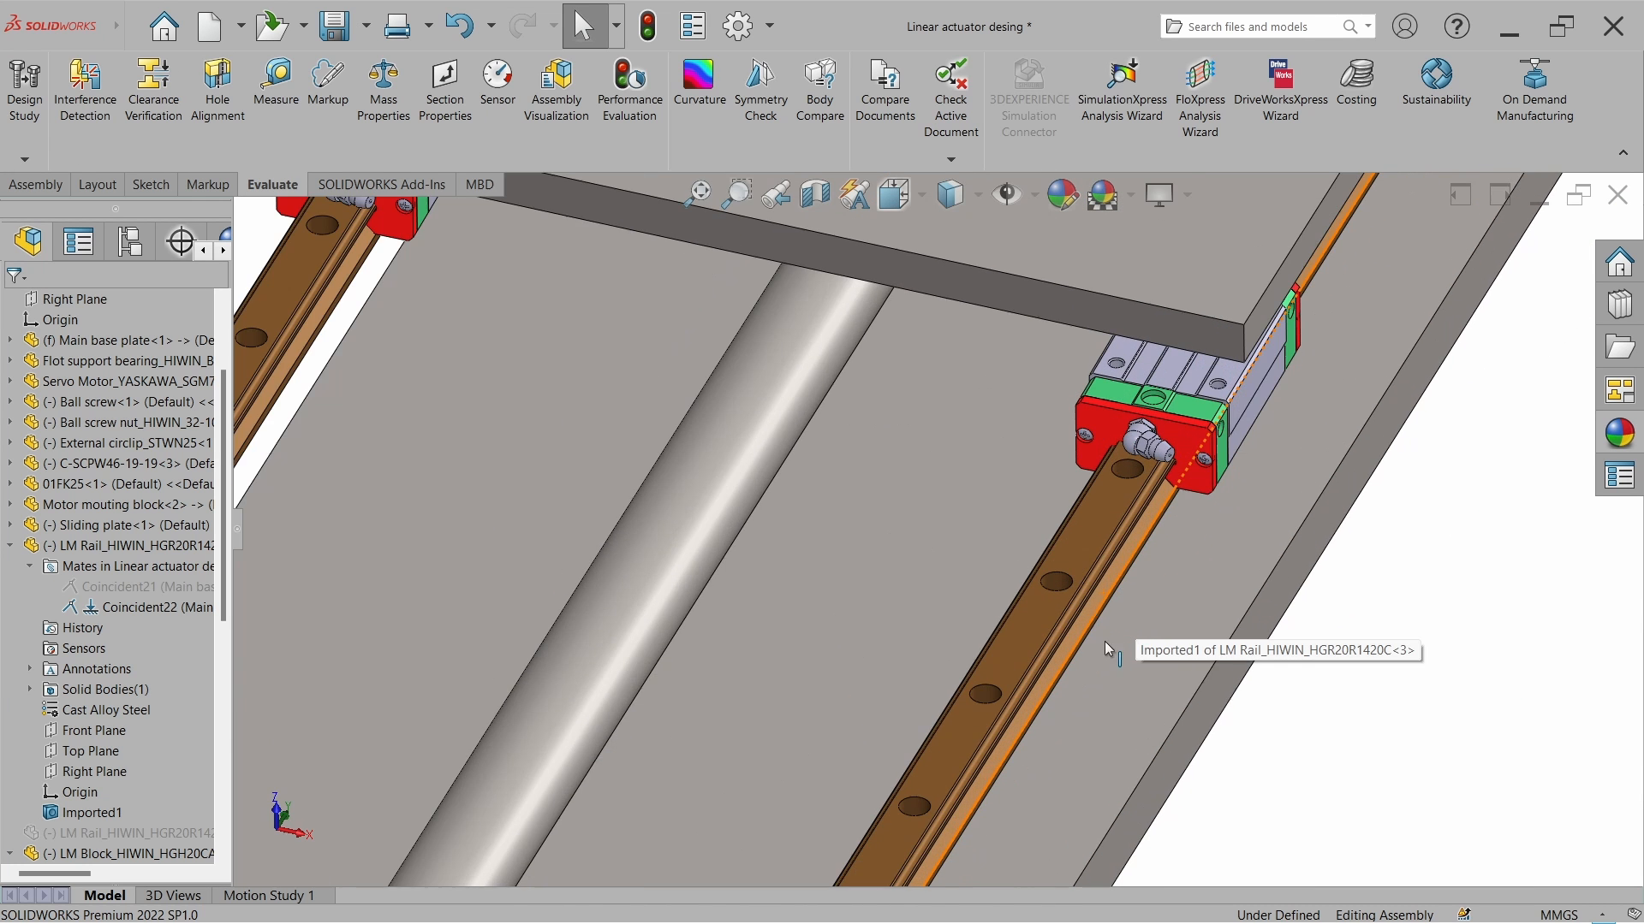
{"action": "middle_click_drag", "start_coordinate": [1102, 639], "coordinate": [1128, 623]}
{"action": "middle_click_drag", "start_coordinate": [1095, 508], "coordinate": [1034, 589]}
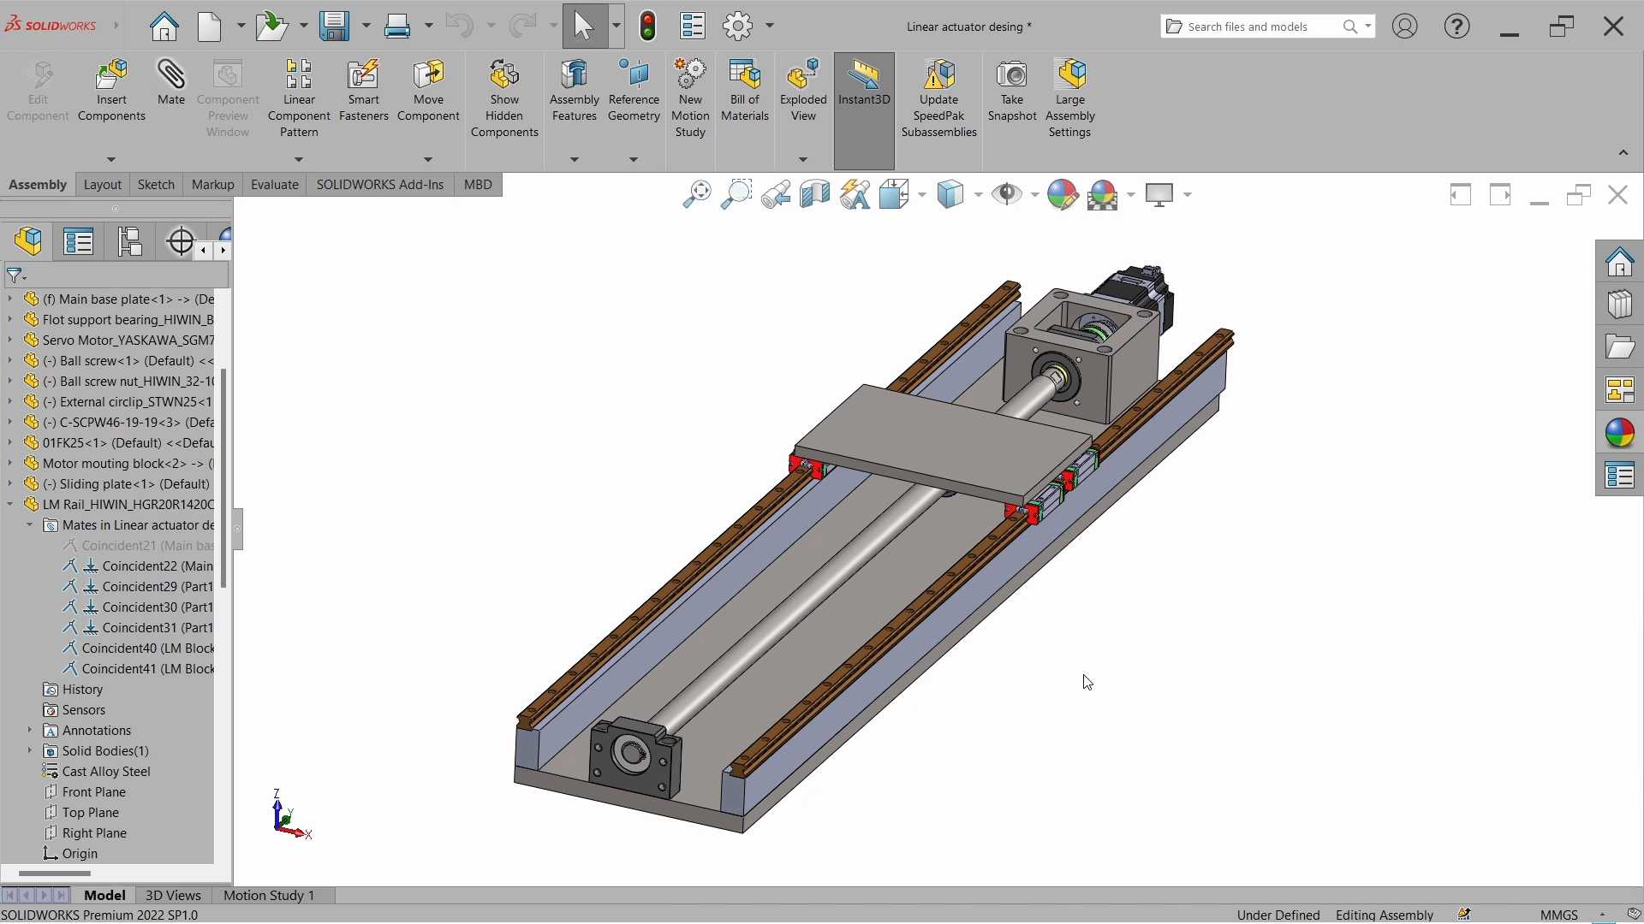
Move the first rail's support block down toward the stepped edge of the main base plate.
{"action": "scroll", "coordinate": [1084, 687], "scroll_direction": "up", "scroll_amount": 2}
{"action": "scroll", "coordinate": [891, 646], "scroll_direction": "down", "scroll_amount": 6}
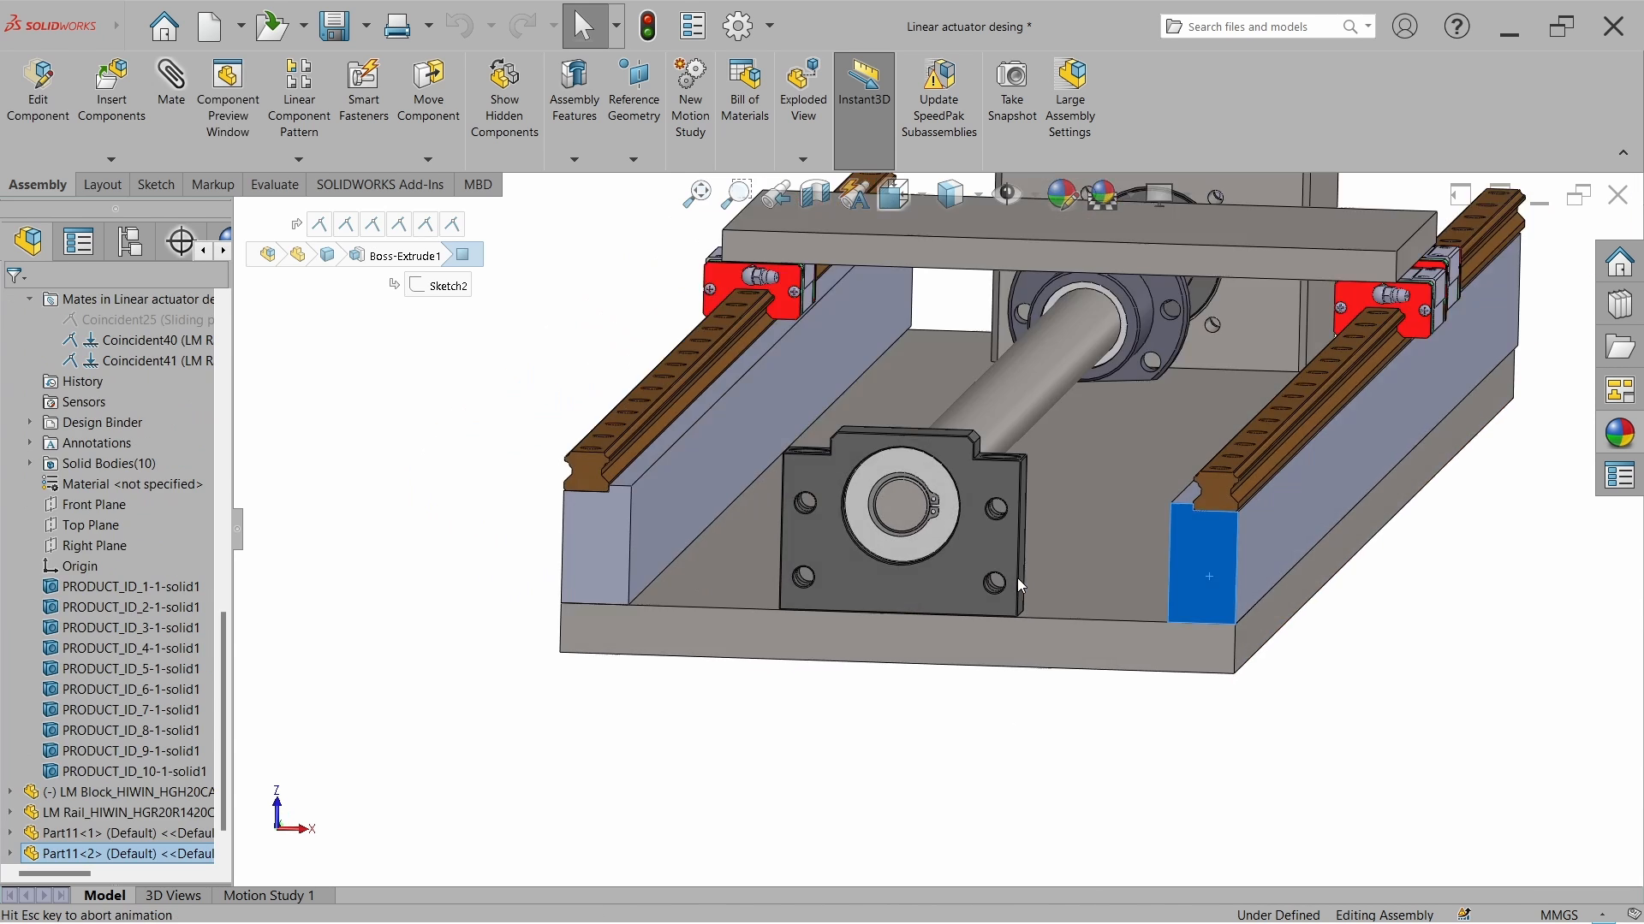
{"action": "scroll", "coordinate": [648, 623], "scroll_direction": "down", "scroll_amount": 5}
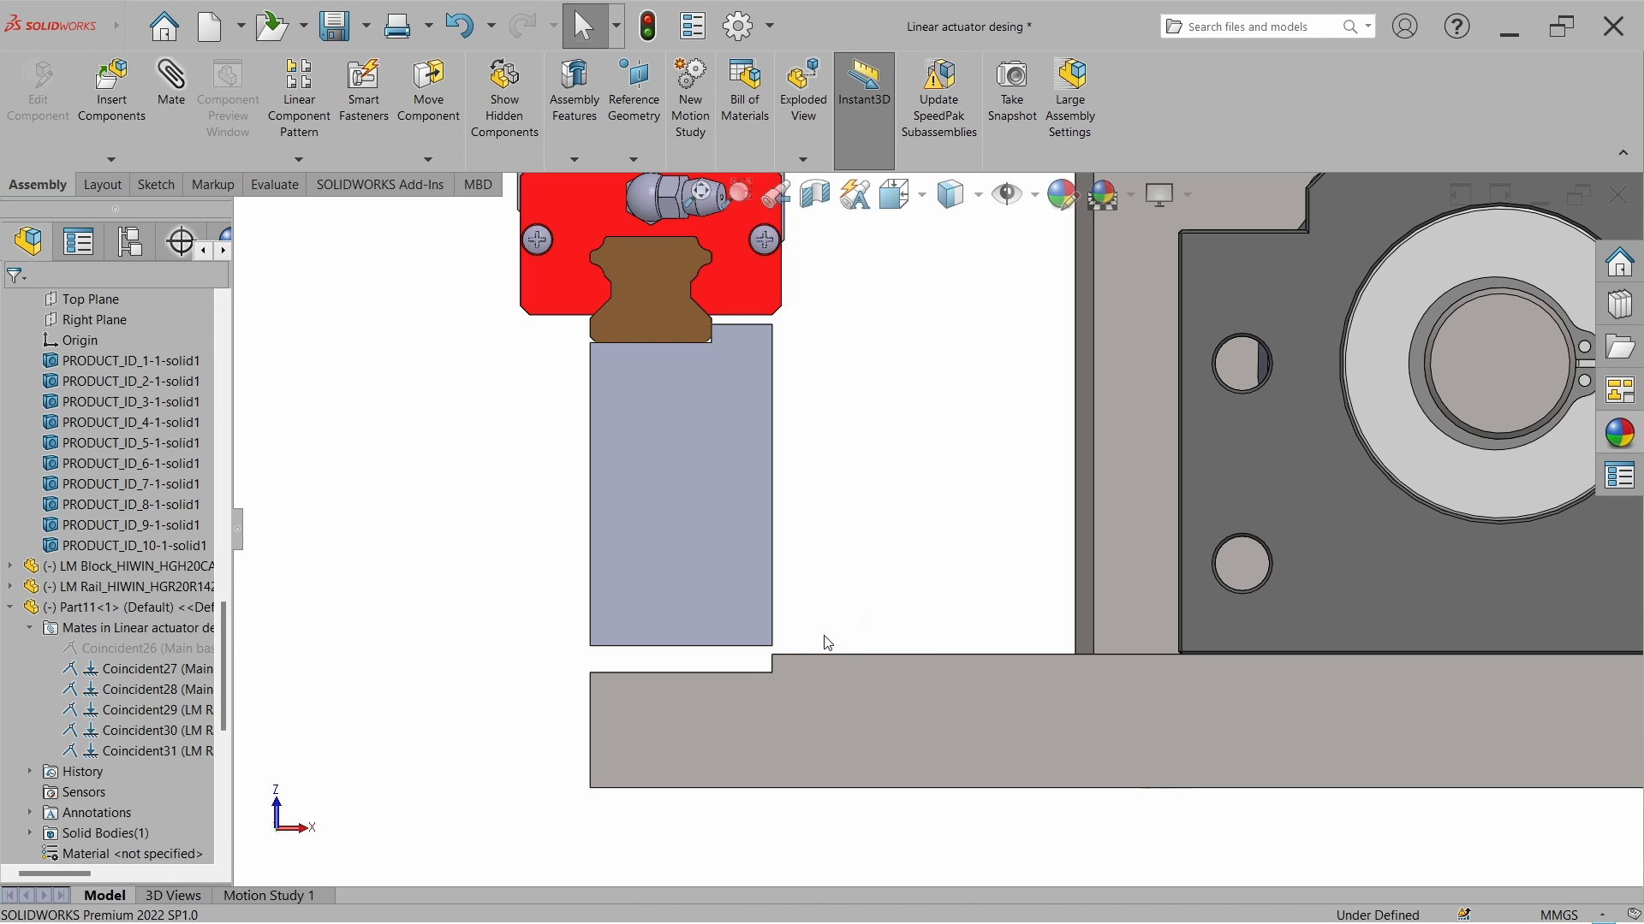
{"action": "left_click", "coordinate": [724, 531]}
{"action": "left_click_drag", "start_coordinate": [723, 547], "coordinate": [723, 558]}
{"action": "left_click", "coordinate": [814, 576]}
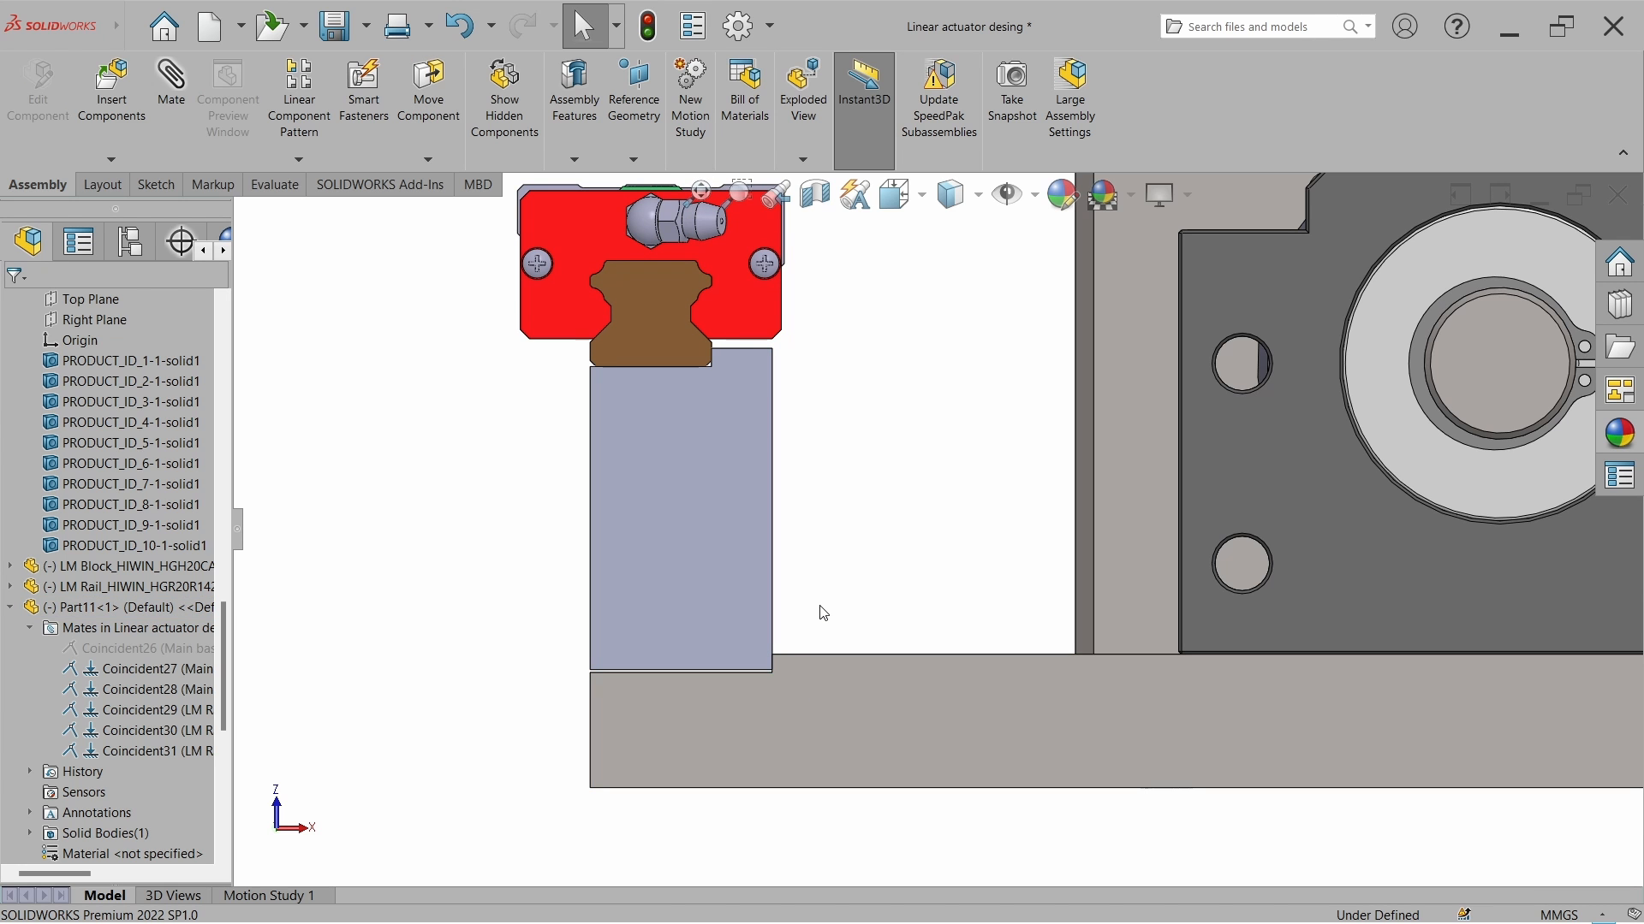
Show the whole actuator in the dimetric view and orient the view normal to the float support bearing's front face.
{"action": "key", "text": "ctrl+7"}
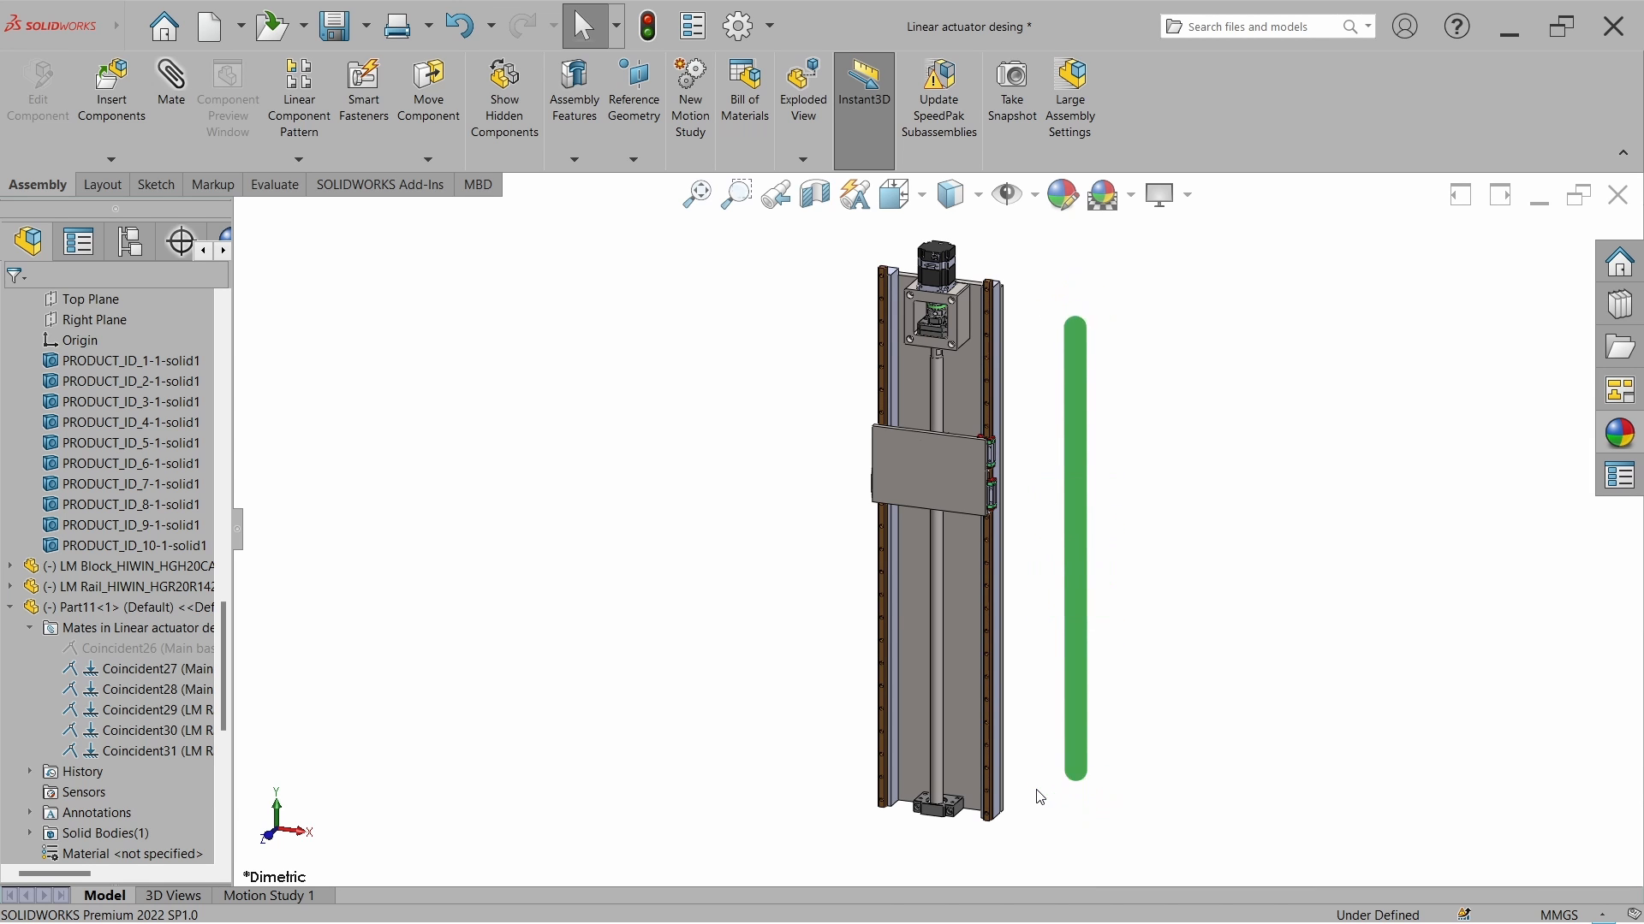
{"action": "middle_click_drag", "start_coordinate": [1036, 797], "coordinate": [916, 643]}
{"action": "scroll", "coordinate": [916, 650], "scroll_direction": "down", "scroll_amount": 3}
{"action": "left_click", "coordinate": [924, 676]}
{"action": "key", "text": "ctrl+8"}
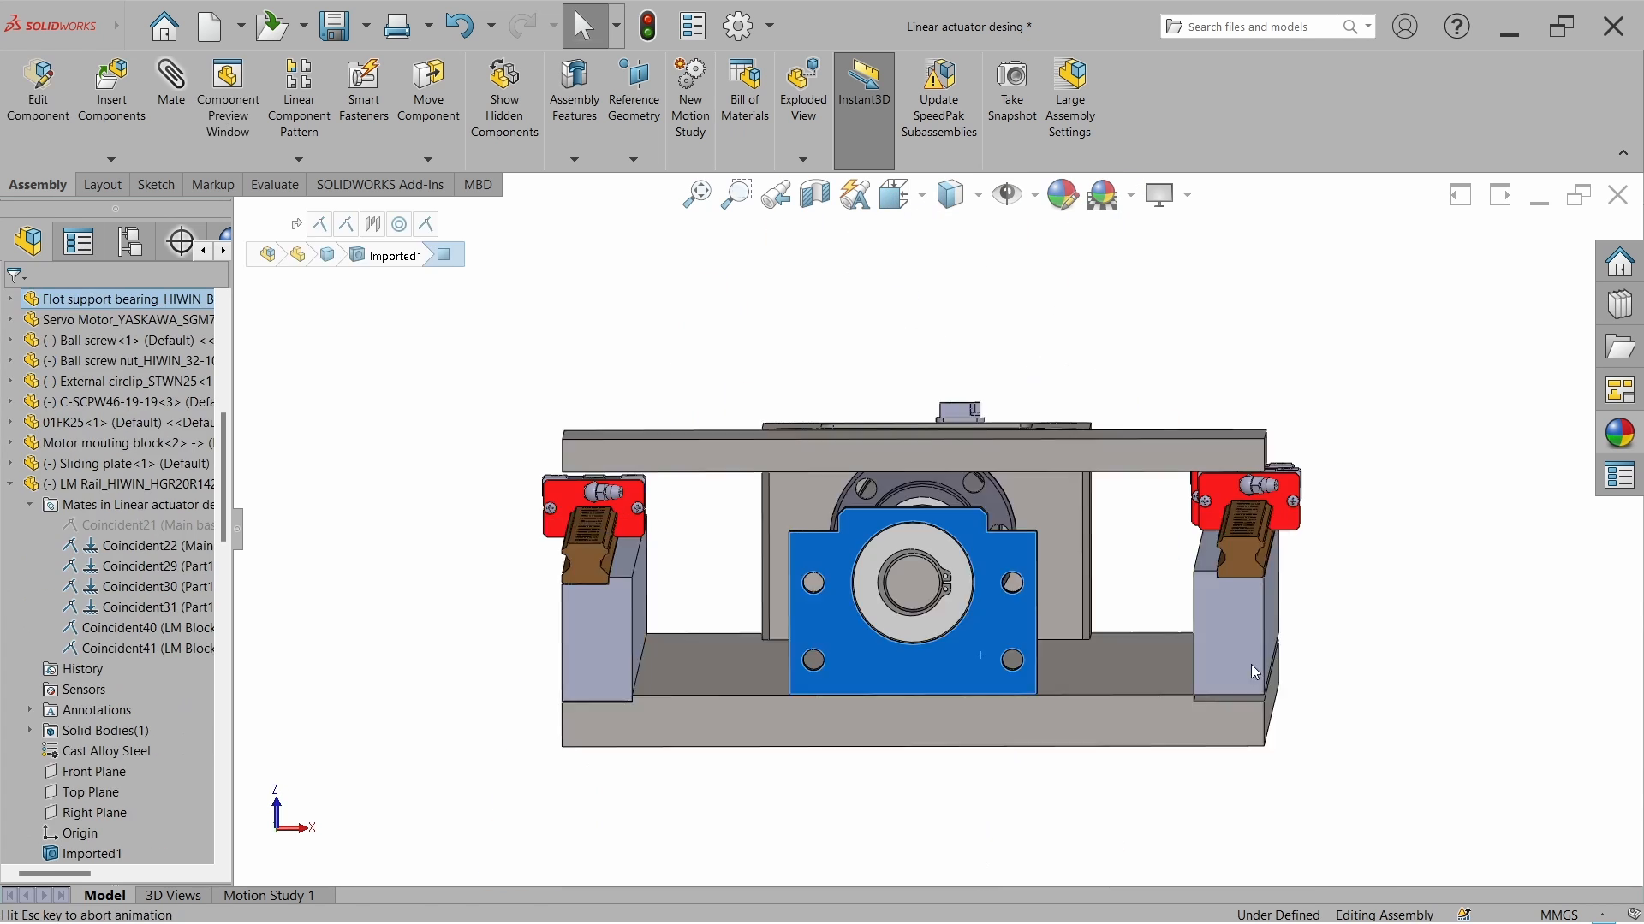
Select both support blocks beneath the LM rails and clear them from the assembly view.
{"action": "left_click", "coordinate": [743, 580]}
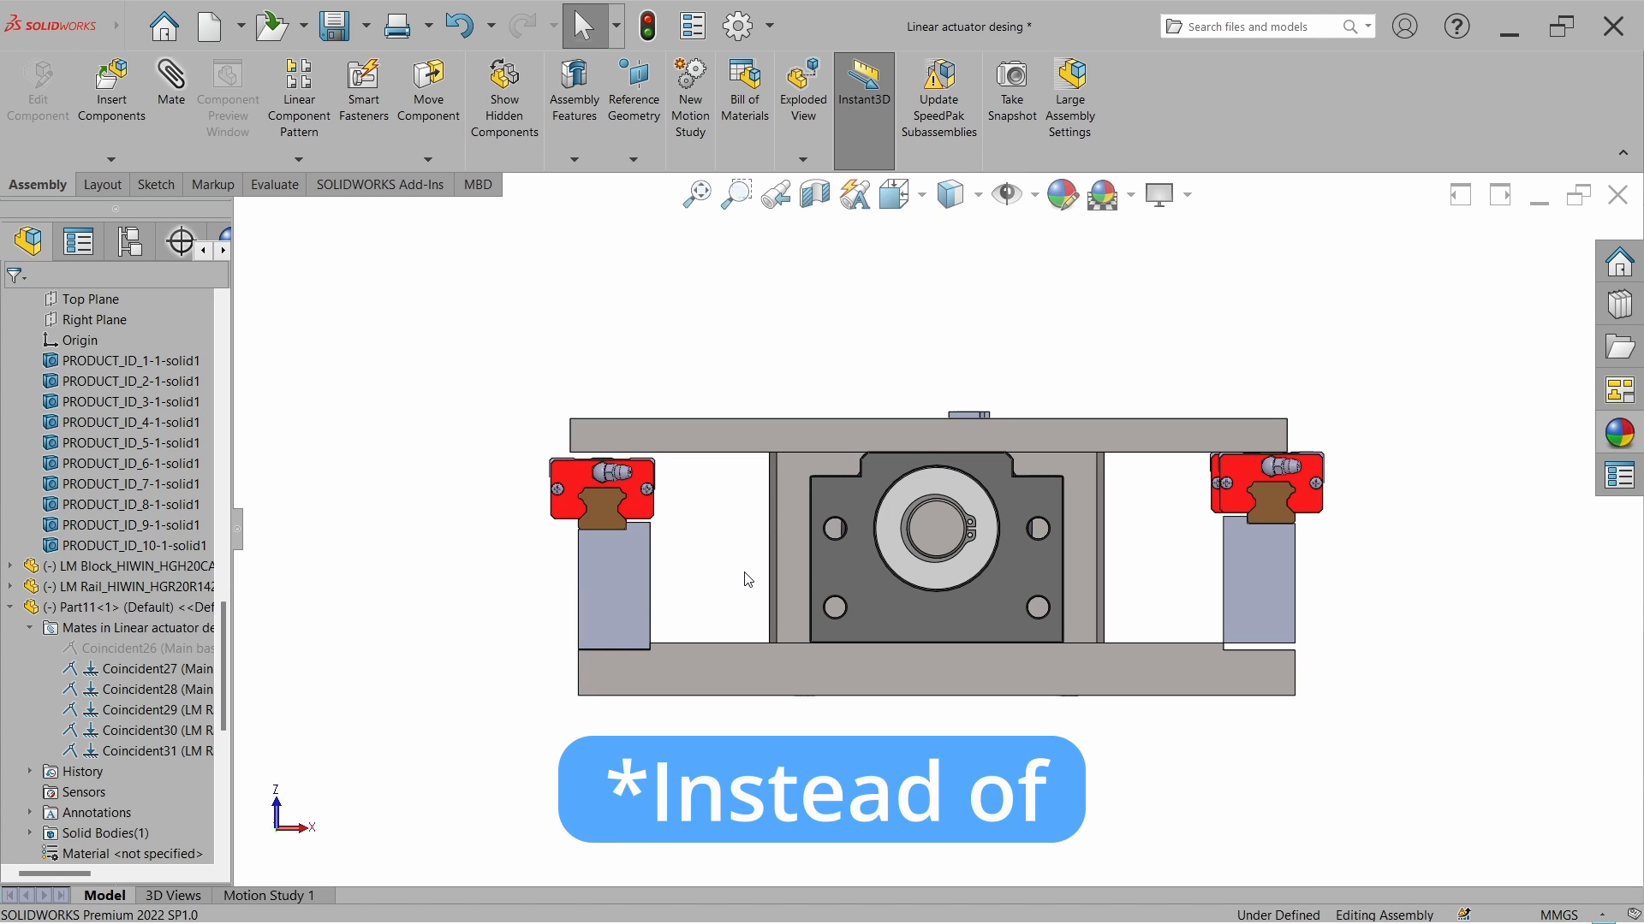
{"action": "left_click", "coordinate": [613, 593]}
{"action": "left_click", "coordinate": [1240, 575], "text": "ctrl"}
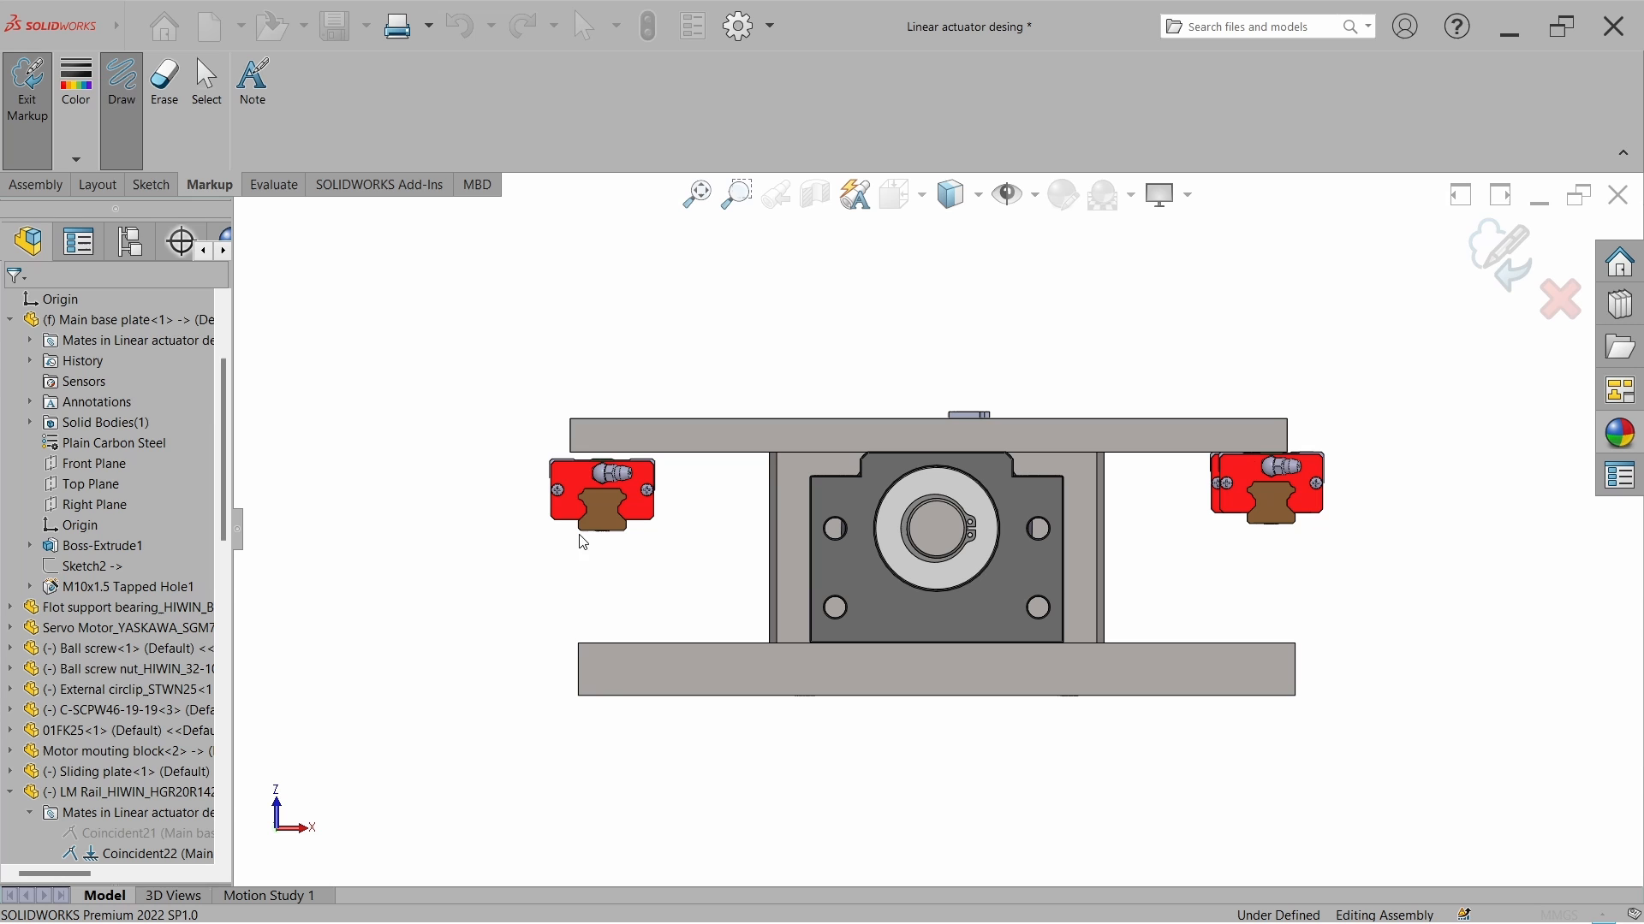
Outline both support blocks in red between the rails and base plate, and add yellow corner marks and check marks.
{"action": "mouse_move", "coordinate": [580, 537]}
{"action": "left_mouse_down"}
{"action": "mouse_move", "coordinate": [581, 640]}
{"action": "mouse_move", "coordinate": [658, 529]}
{"action": "mouse_move", "coordinate": [580, 527]}
{"action": "left_mouse_up"}
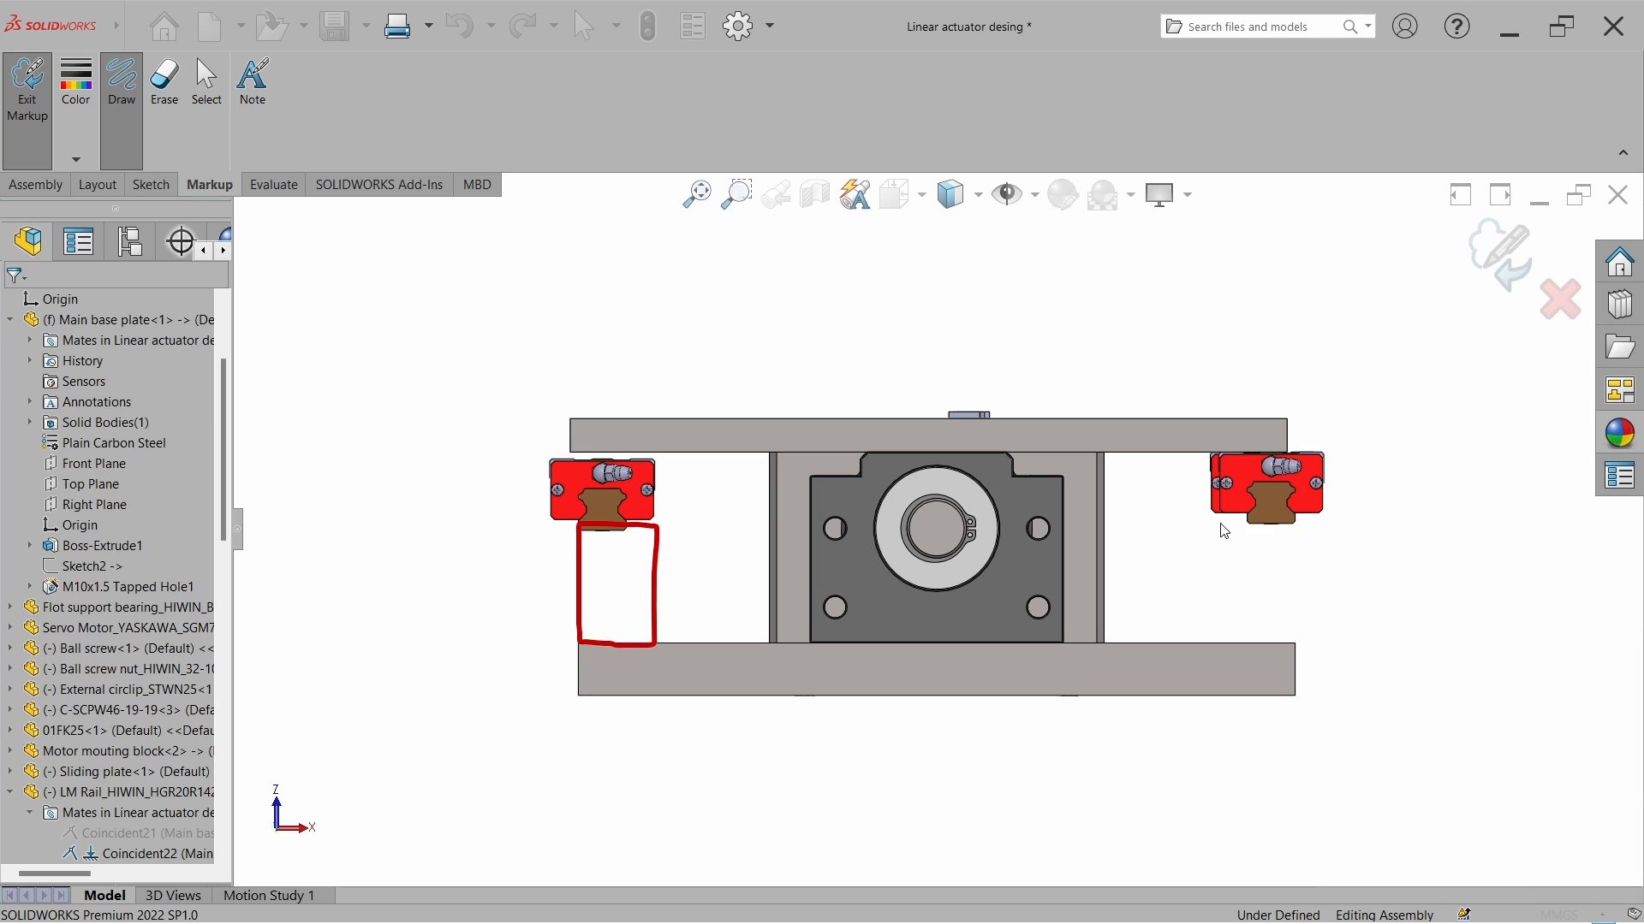
{"action": "mouse_move", "coordinate": [1219, 523]}
{"action": "left_mouse_down"}
{"action": "mouse_move", "coordinate": [1274, 524]}
{"action": "mouse_move", "coordinate": [1291, 640]}
{"action": "mouse_move", "coordinate": [1226, 642]}
{"action": "mouse_move", "coordinate": [1225, 524]}
{"action": "left_mouse_up"}
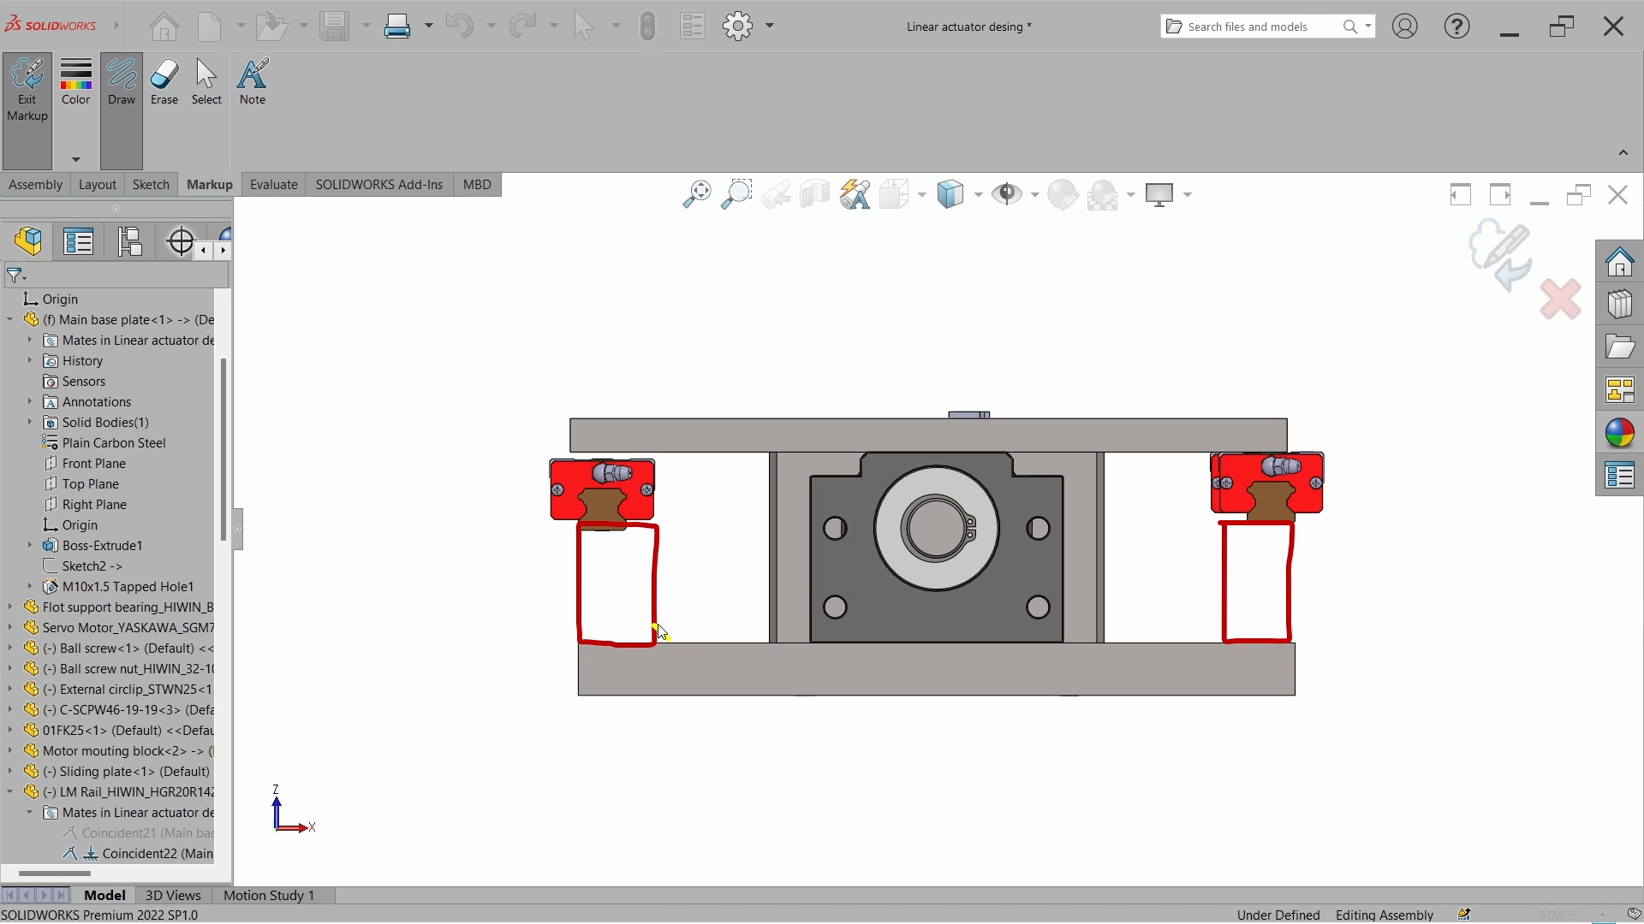
{"action": "left_click_drag", "start_coordinate": [657, 633], "coordinate": [574, 633]}
{"action": "left_click_drag", "start_coordinate": [1295, 637], "coordinate": [1299, 642]}
{"action": "mouse_move", "coordinate": [606, 571]}
{"action": "left_mouse_down"}
{"action": "mouse_move", "coordinate": [616, 585]}
{"action": "mouse_move", "coordinate": [634, 571]}
{"action": "left_mouse_up"}
{"action": "left_click_drag", "start_coordinate": [1262, 574], "coordinate": [1287, 569]}
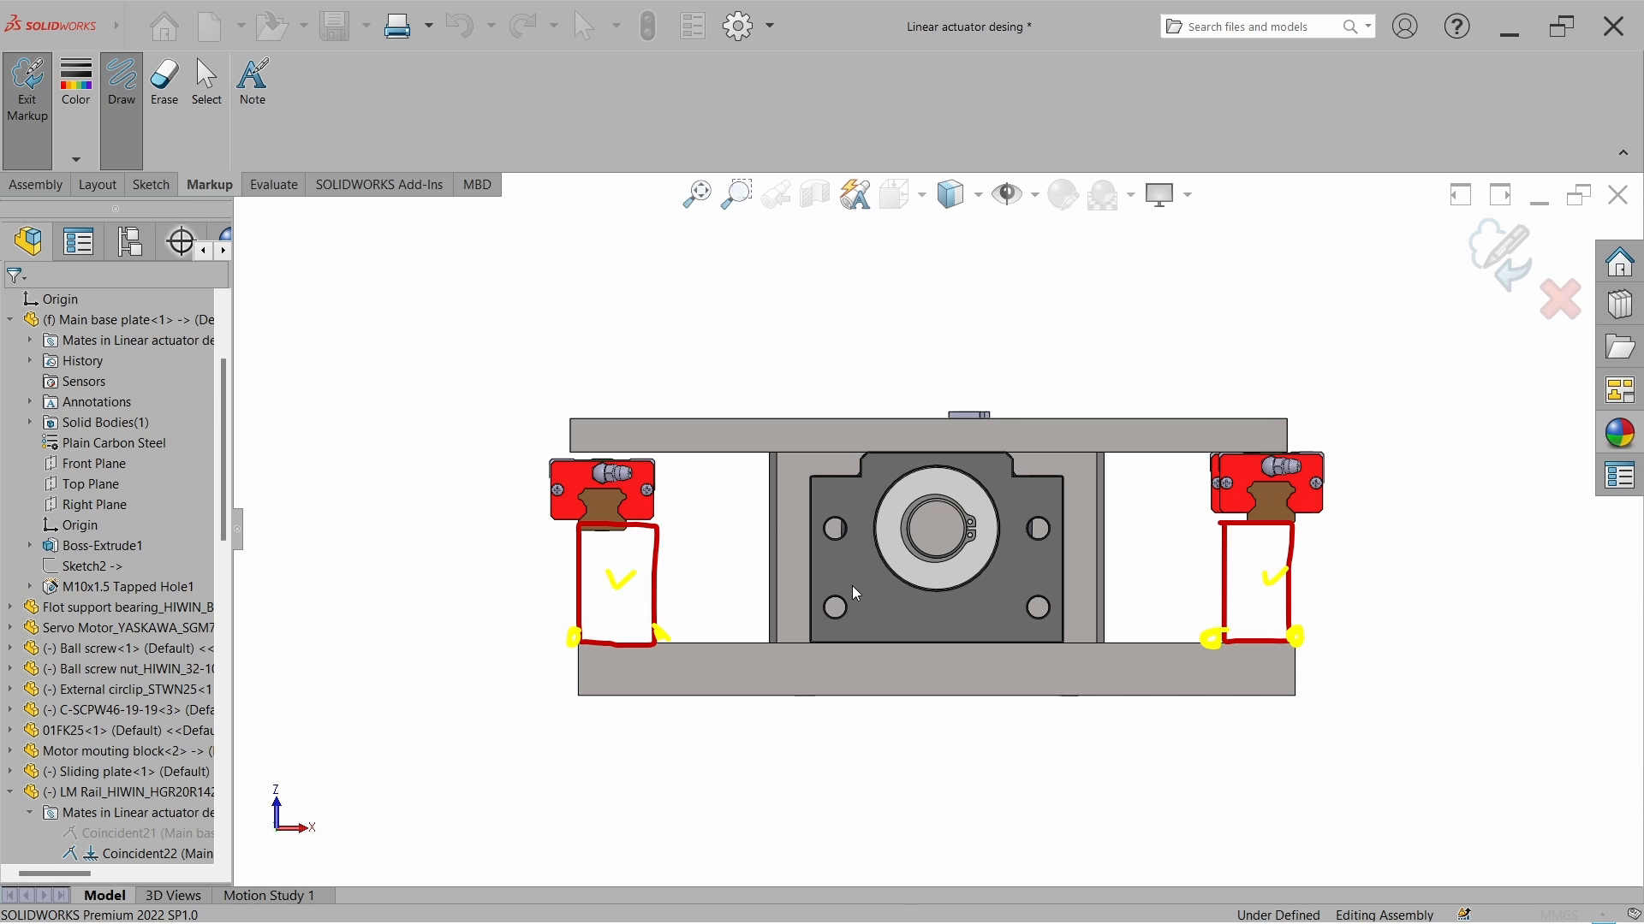
Trace a green rail seat step at the top of each outlined support block, directly beneath its LM rail.
{"action": "scroll", "coordinate": [673, 558], "scroll_direction": "down", "scroll_amount": 2}
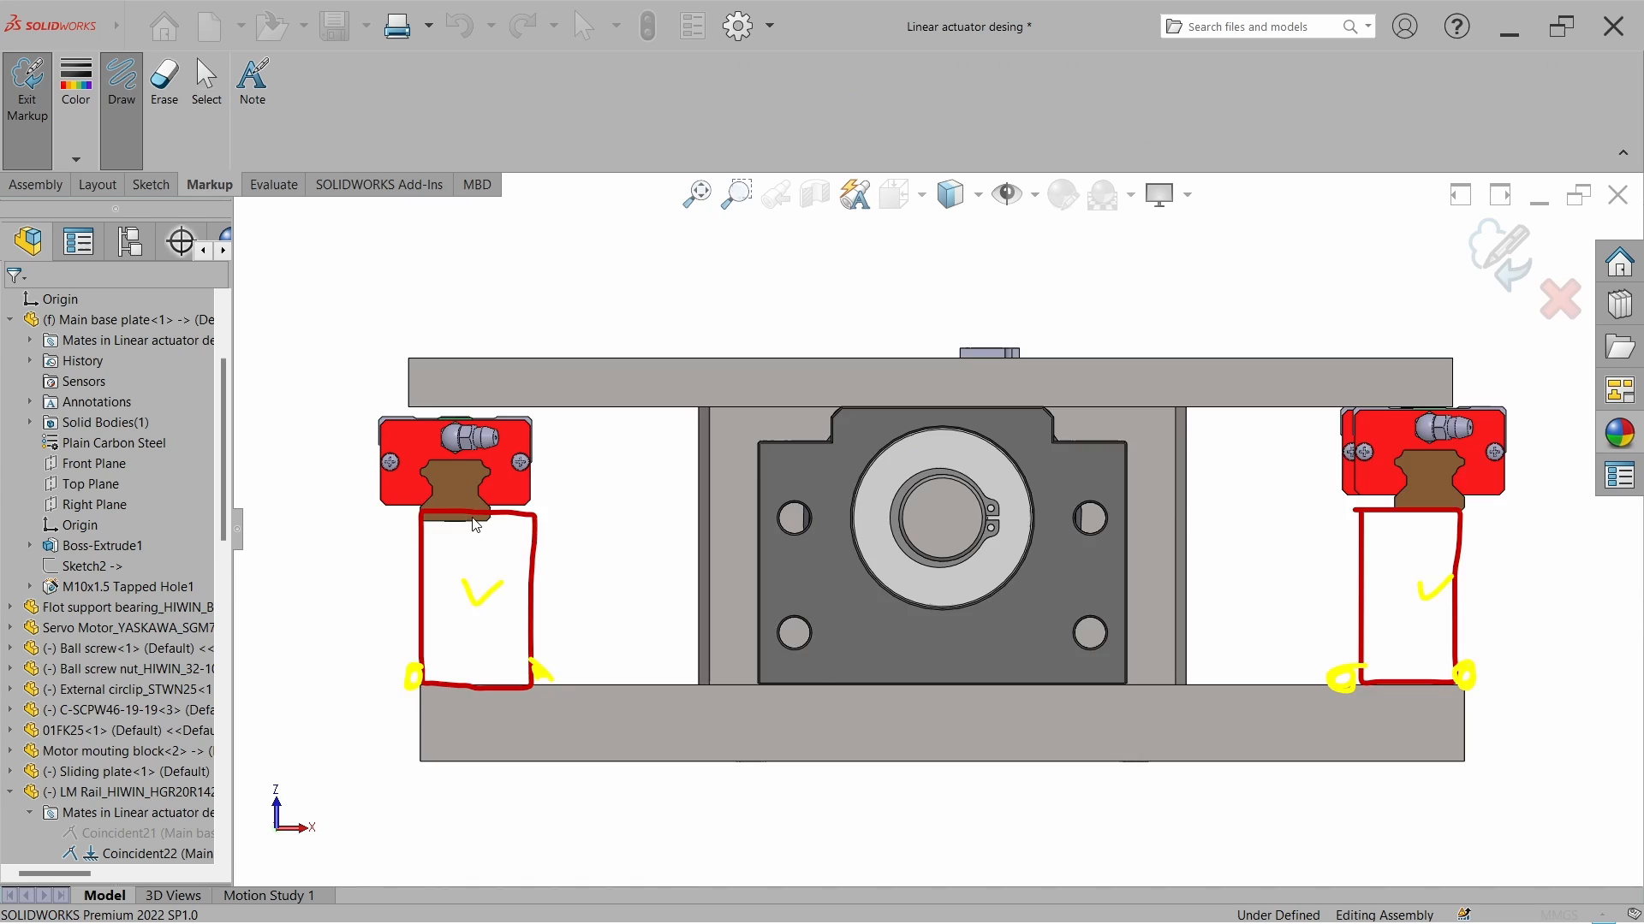
{"action": "scroll", "coordinate": [476, 525], "scroll_direction": "down", "scroll_amount": 2}
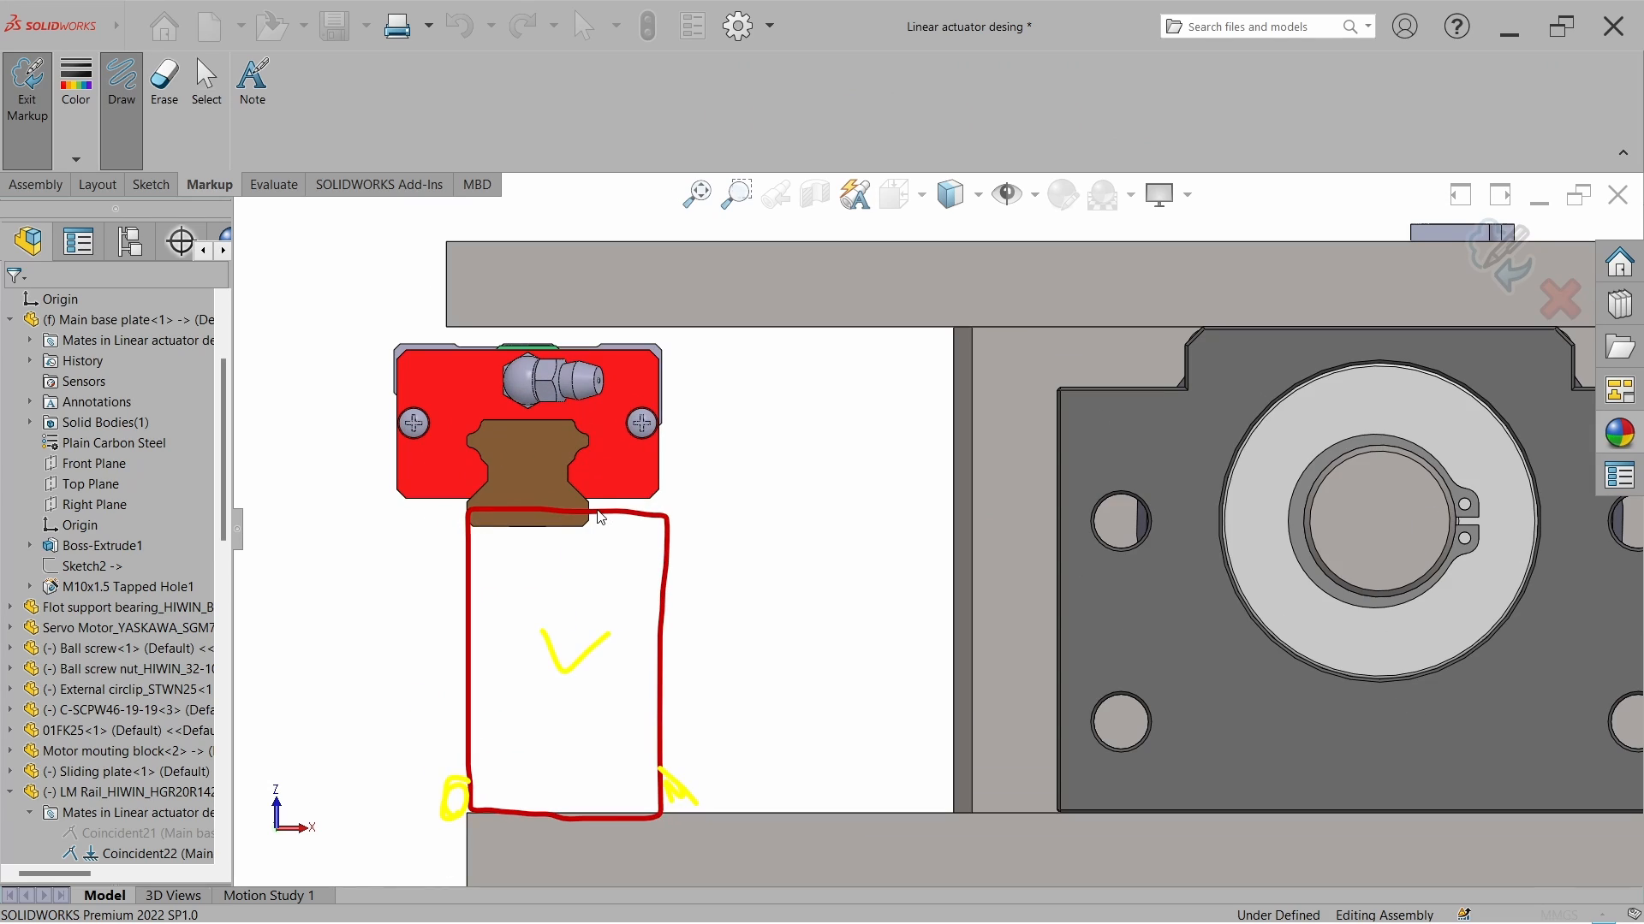
{"action": "mouse_move", "coordinate": [597, 512]}
{"action": "left_mouse_down"}
{"action": "mouse_move", "coordinate": [596, 537]}
{"action": "mouse_move", "coordinate": [469, 539]}
{"action": "left_mouse_up"}
{"action": "scroll", "coordinate": [568, 550], "scroll_direction": "up", "scroll_amount": 5}
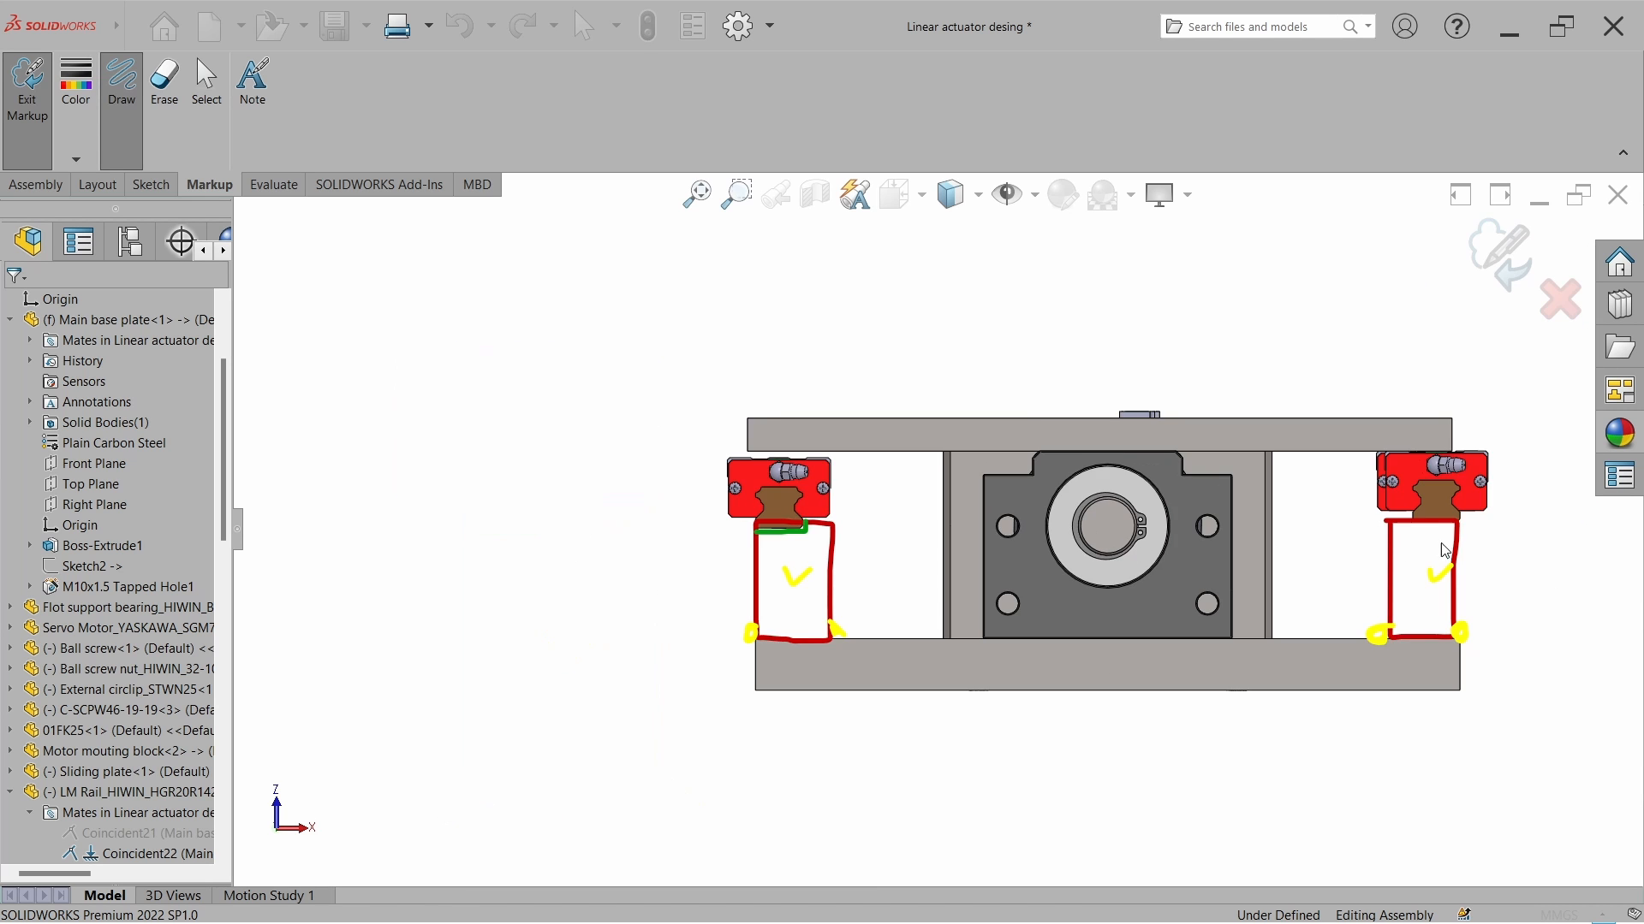
{"action": "scroll", "coordinate": [1445, 550], "scroll_direction": "down", "scroll_amount": 4}
{"action": "mouse_move", "coordinate": [1193, 497]}
{"action": "left_mouse_down"}
{"action": "mouse_move", "coordinate": [1195, 525]}
{"action": "mouse_move", "coordinate": [1253, 521]}
{"action": "left_mouse_up"}
{"action": "left_click_drag", "start_coordinate": [1197, 488], "coordinate": [1311, 510]}
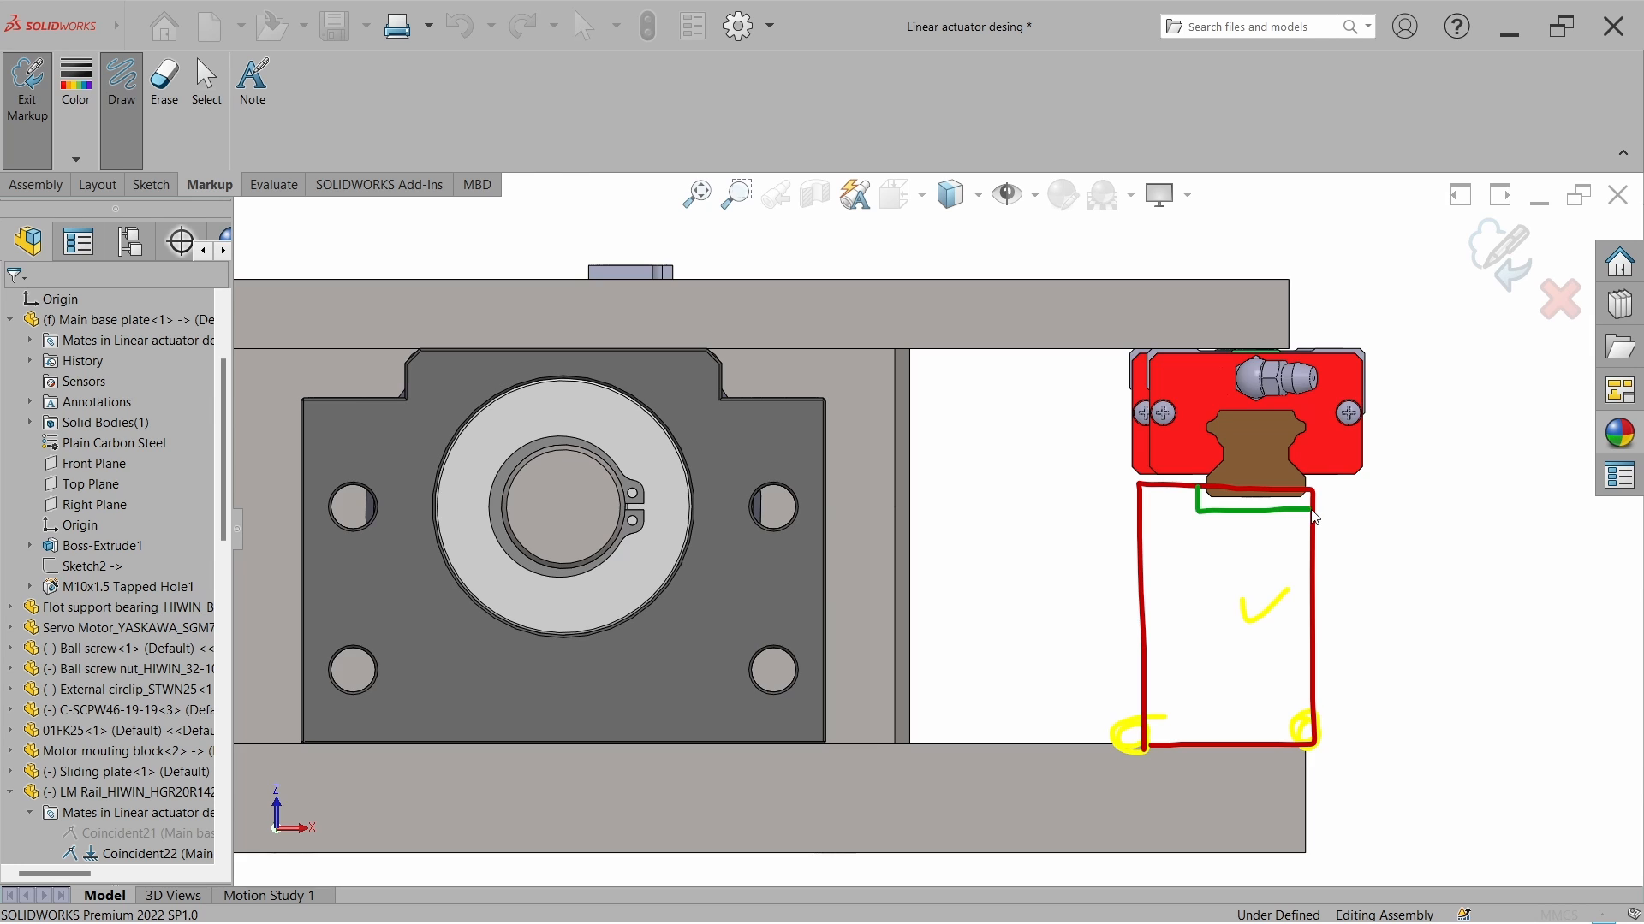
Mark green recesses in the base plate beneath both support block outlines, with further strokes across the blocks.
{"action": "scroll", "coordinate": [908, 494], "scroll_direction": "up", "scroll_amount": 4}
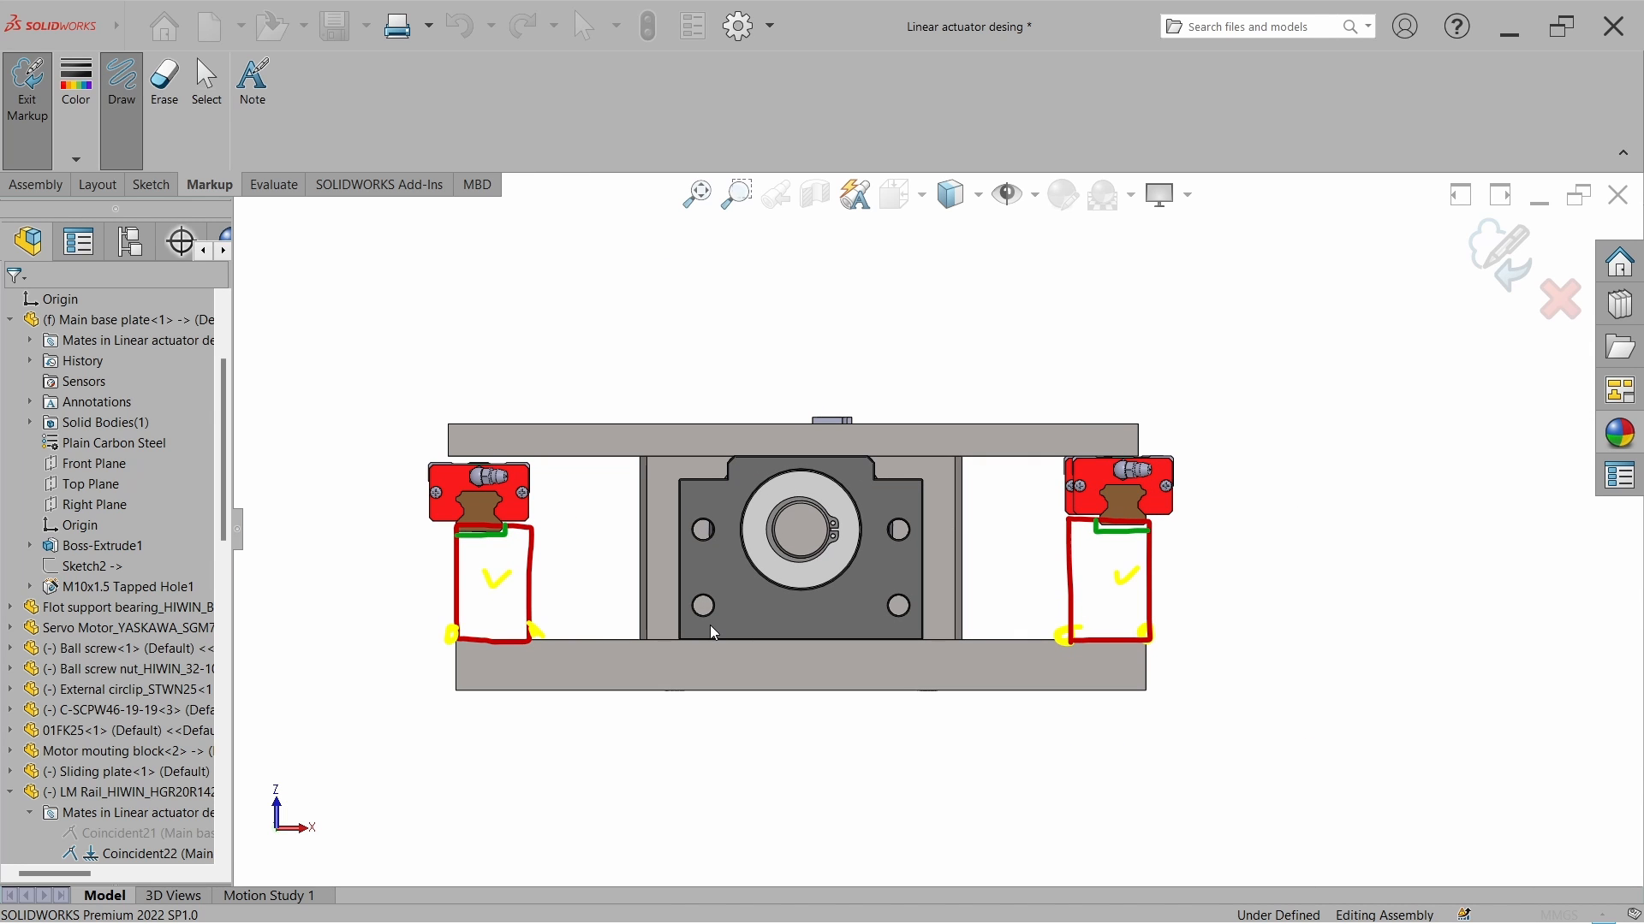
{"action": "mouse_move", "coordinate": [488, 637]}
{"action": "left_mouse_down"}
{"action": "mouse_move", "coordinate": [502, 650]}
{"action": "mouse_move", "coordinate": [494, 632]}
{"action": "left_mouse_up"}
{"action": "left_click_drag", "start_coordinate": [1063, 655], "coordinate": [1150, 651]}
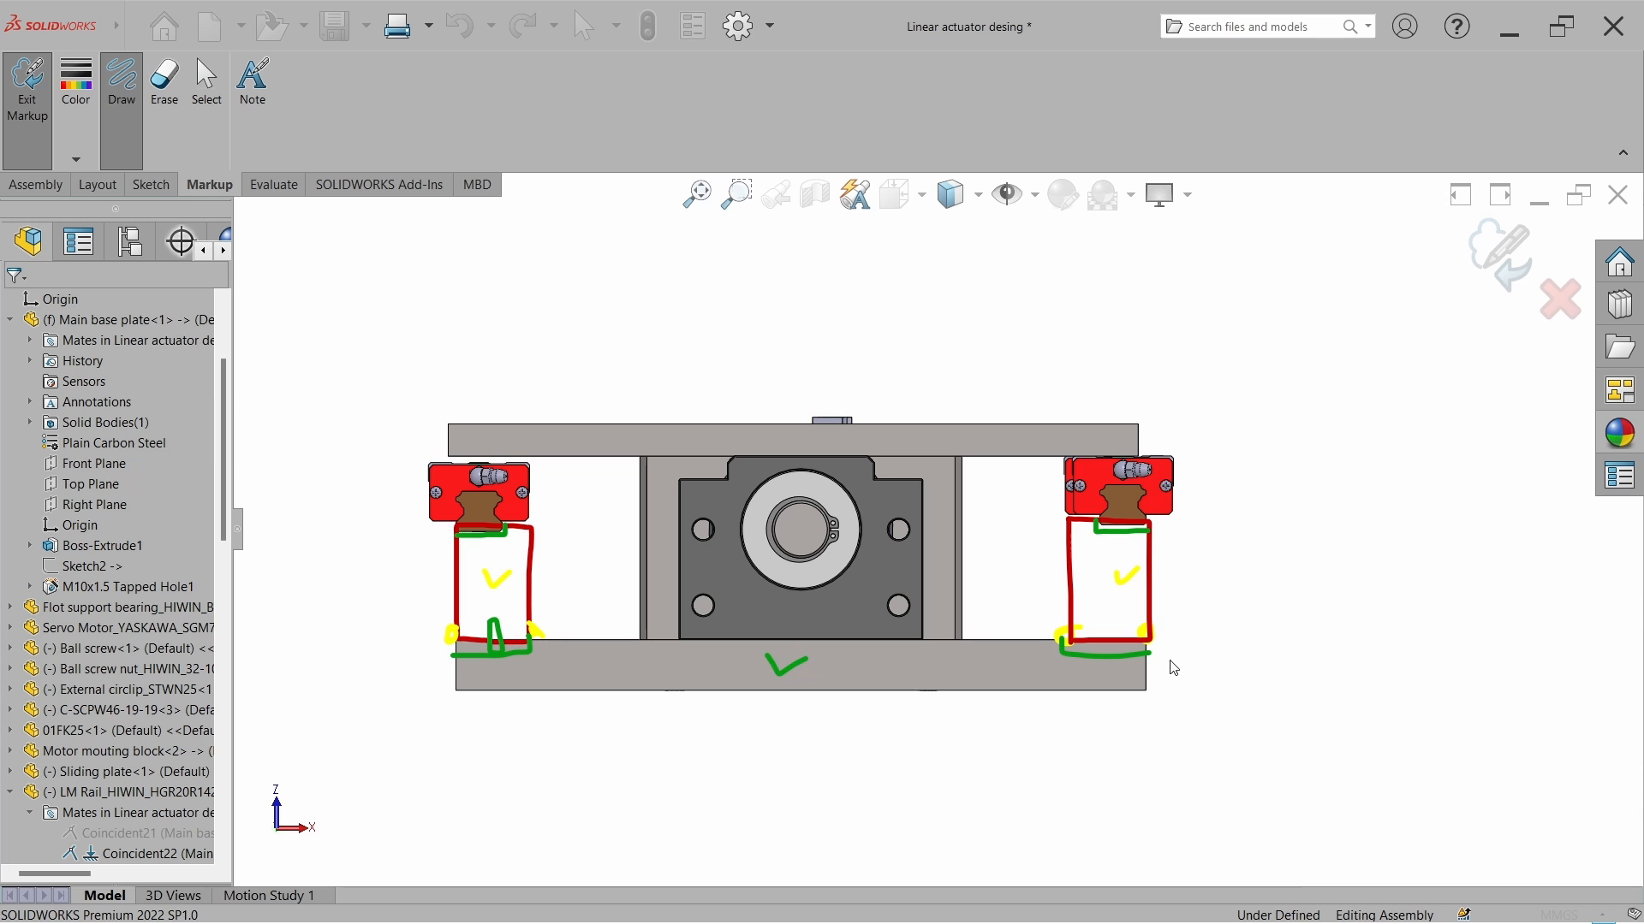
{"action": "mouse_move", "coordinate": [1112, 594]}
{"action": "left_mouse_down"}
{"action": "mouse_move", "coordinate": [1117, 609]}
{"action": "mouse_move", "coordinate": [1174, 583]}
{"action": "left_mouse_up"}
{"action": "left_click_drag", "start_coordinate": [518, 591], "coordinate": [575, 587]}
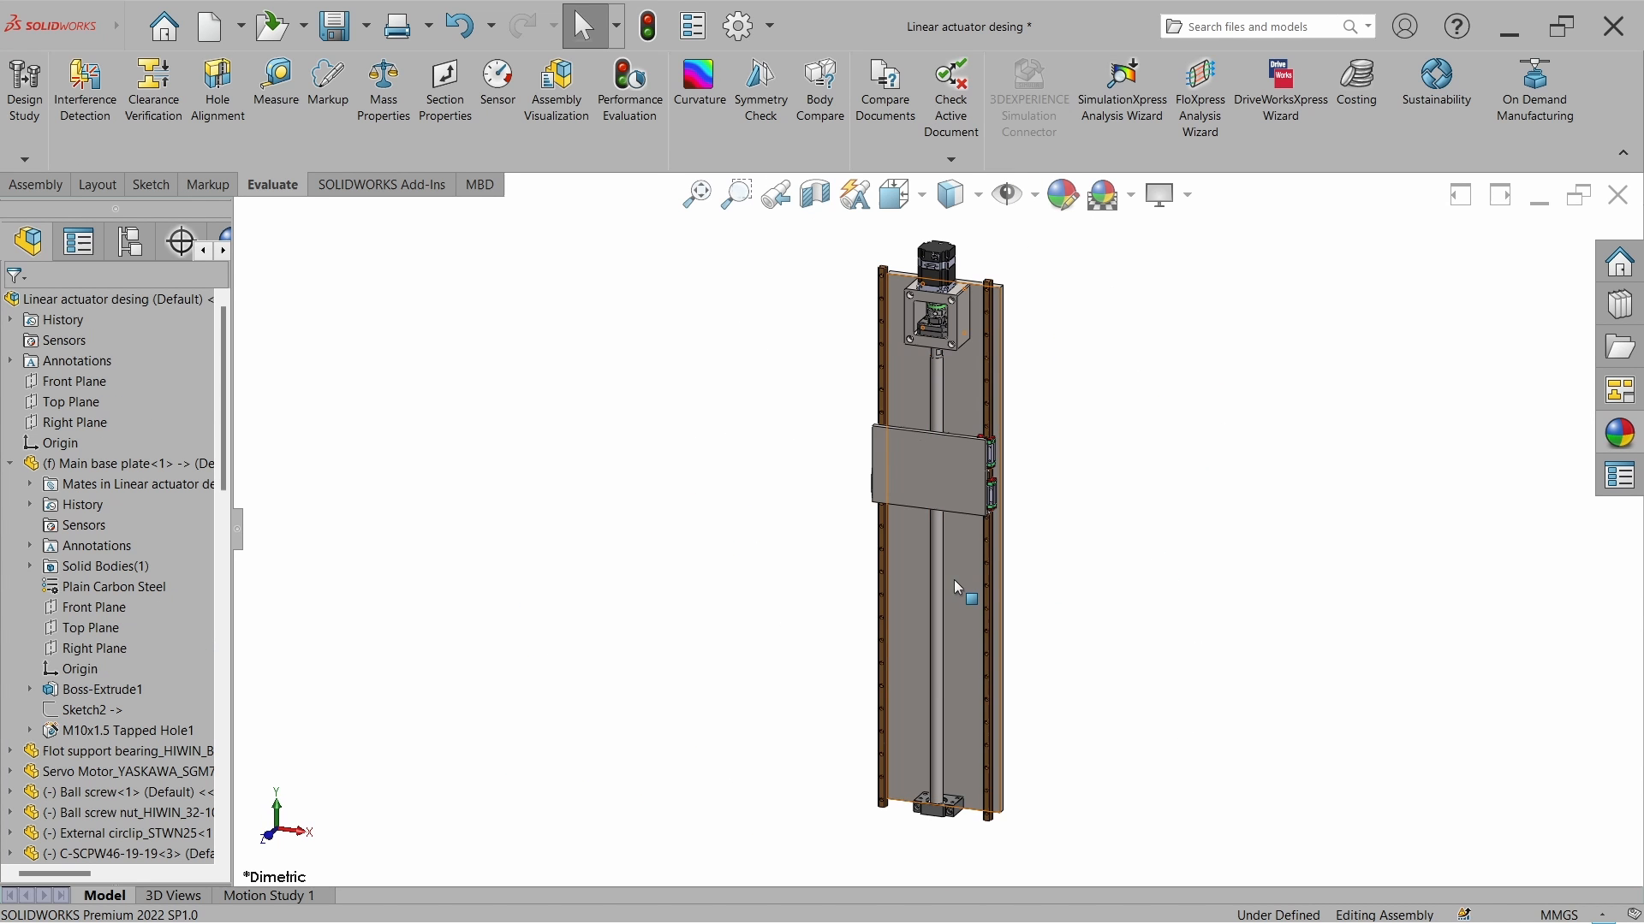
Open the main base plate part and suppress Sketch2 together with its M10x1.5 tapped hole.
{"action": "left_click", "coordinate": [954, 578]}
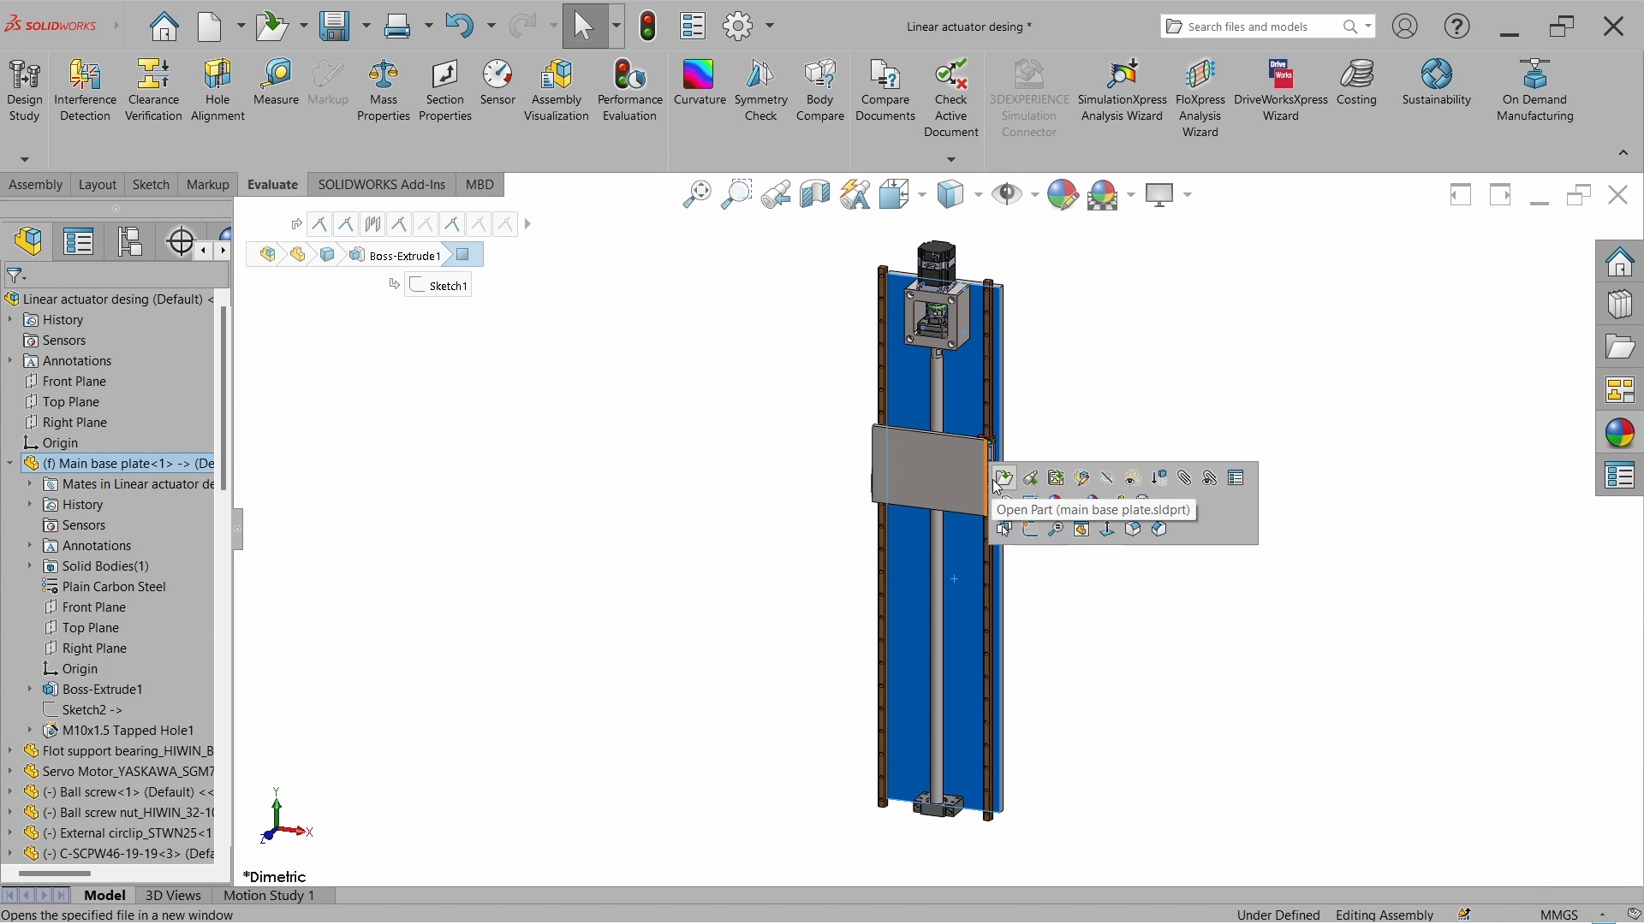
{"action": "left_click", "coordinate": [1003, 480]}
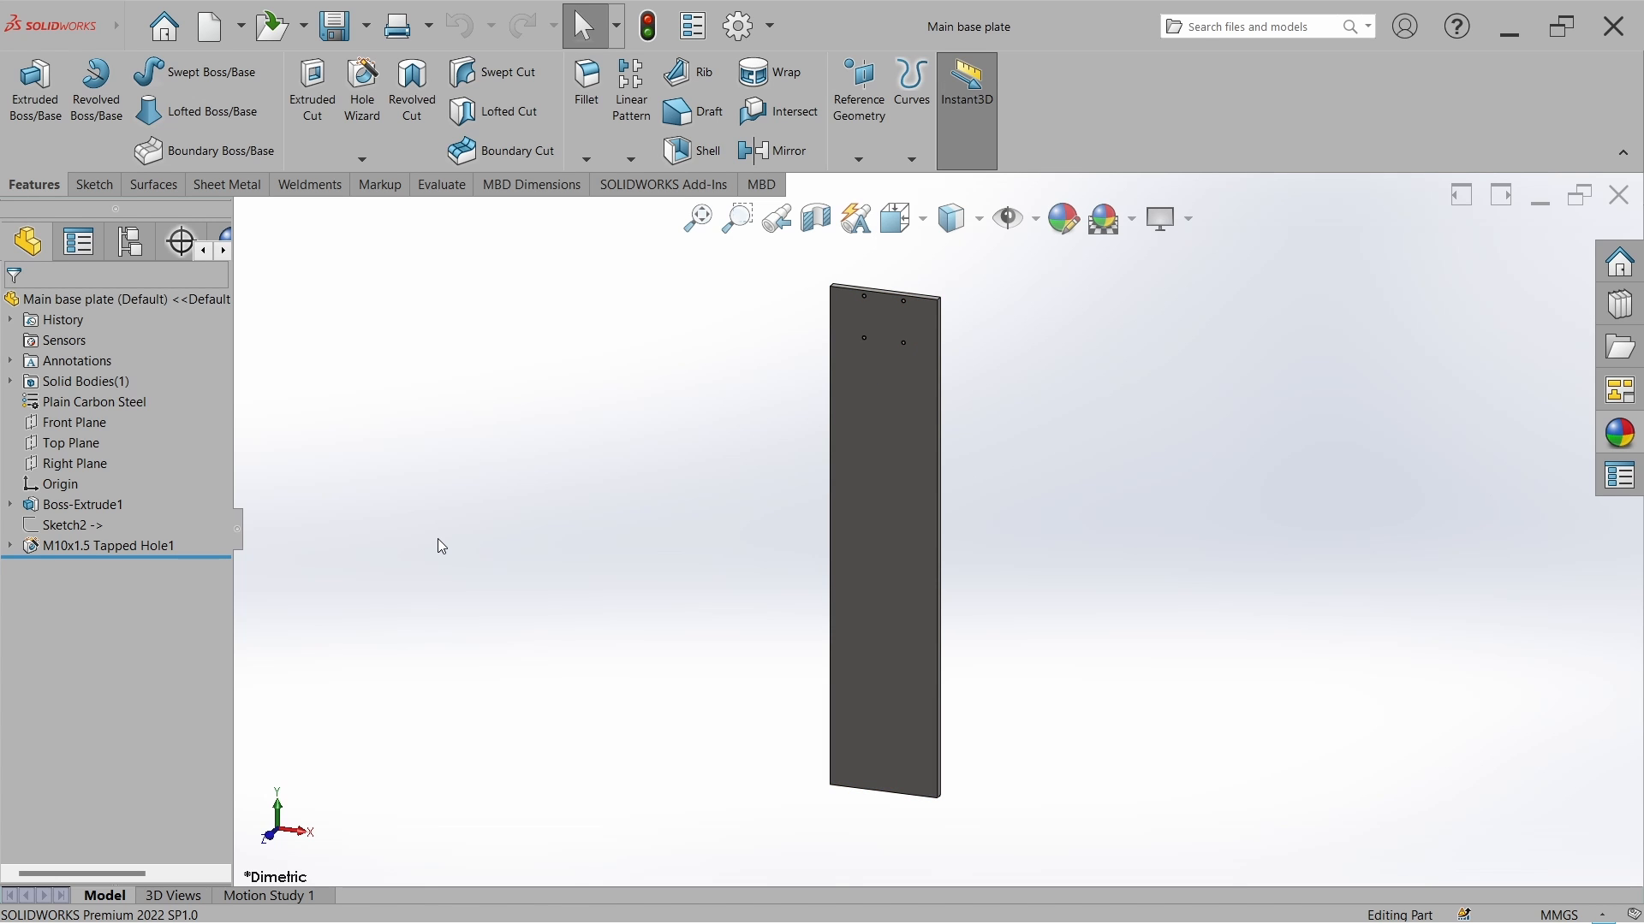
{"action": "right_click", "coordinate": [89, 527]}
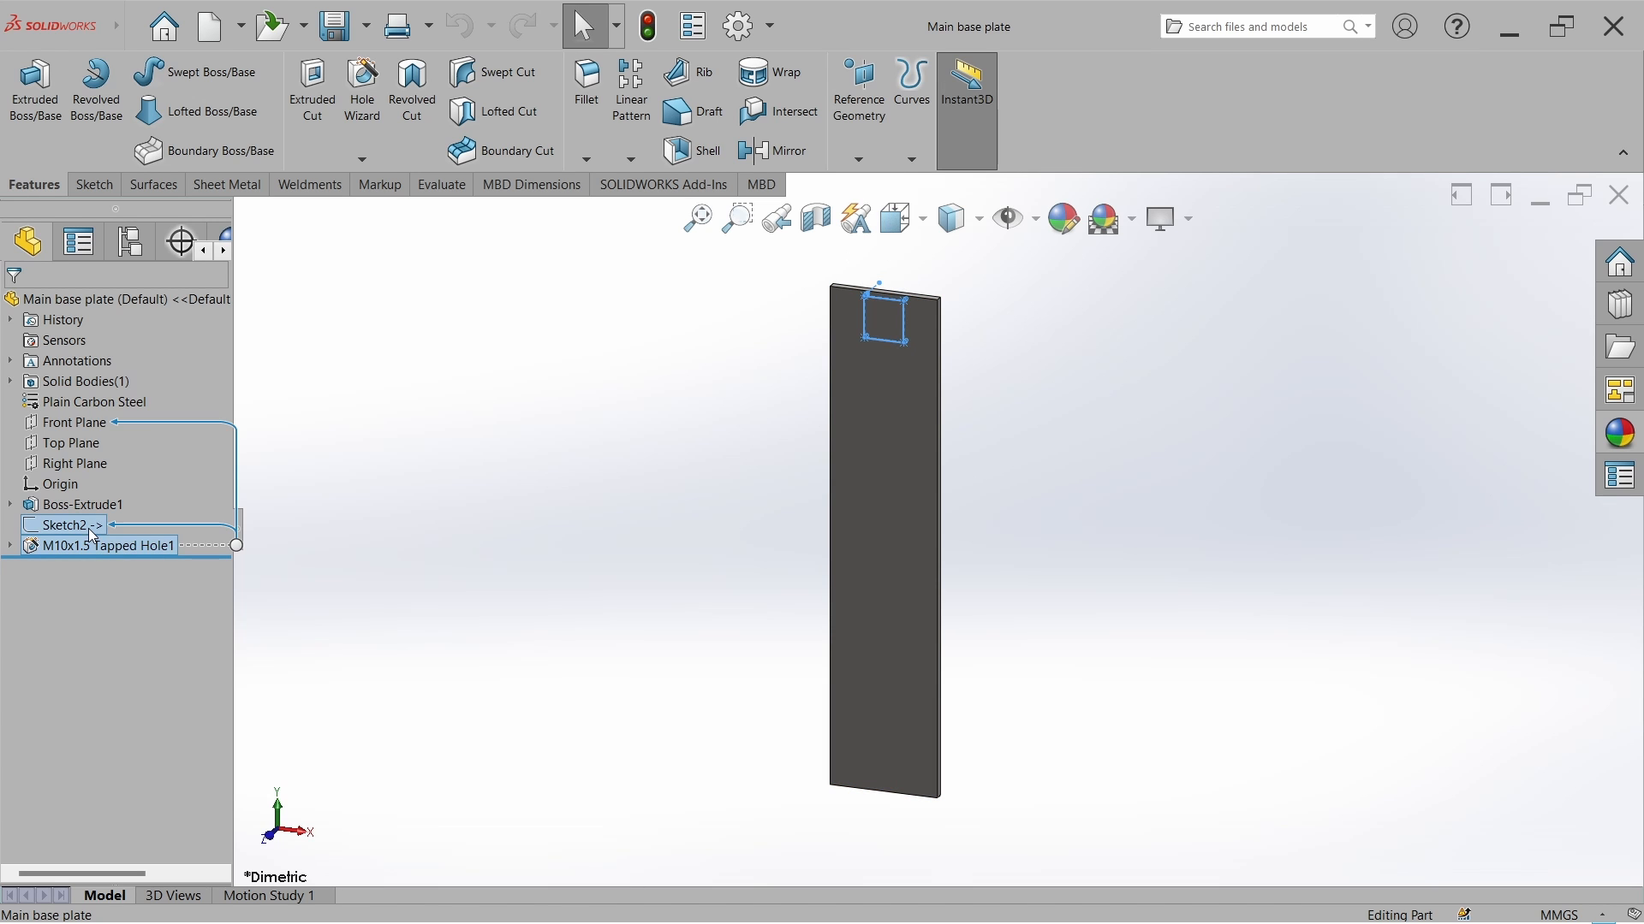
{"action": "left_click", "coordinate": [106, 476]}
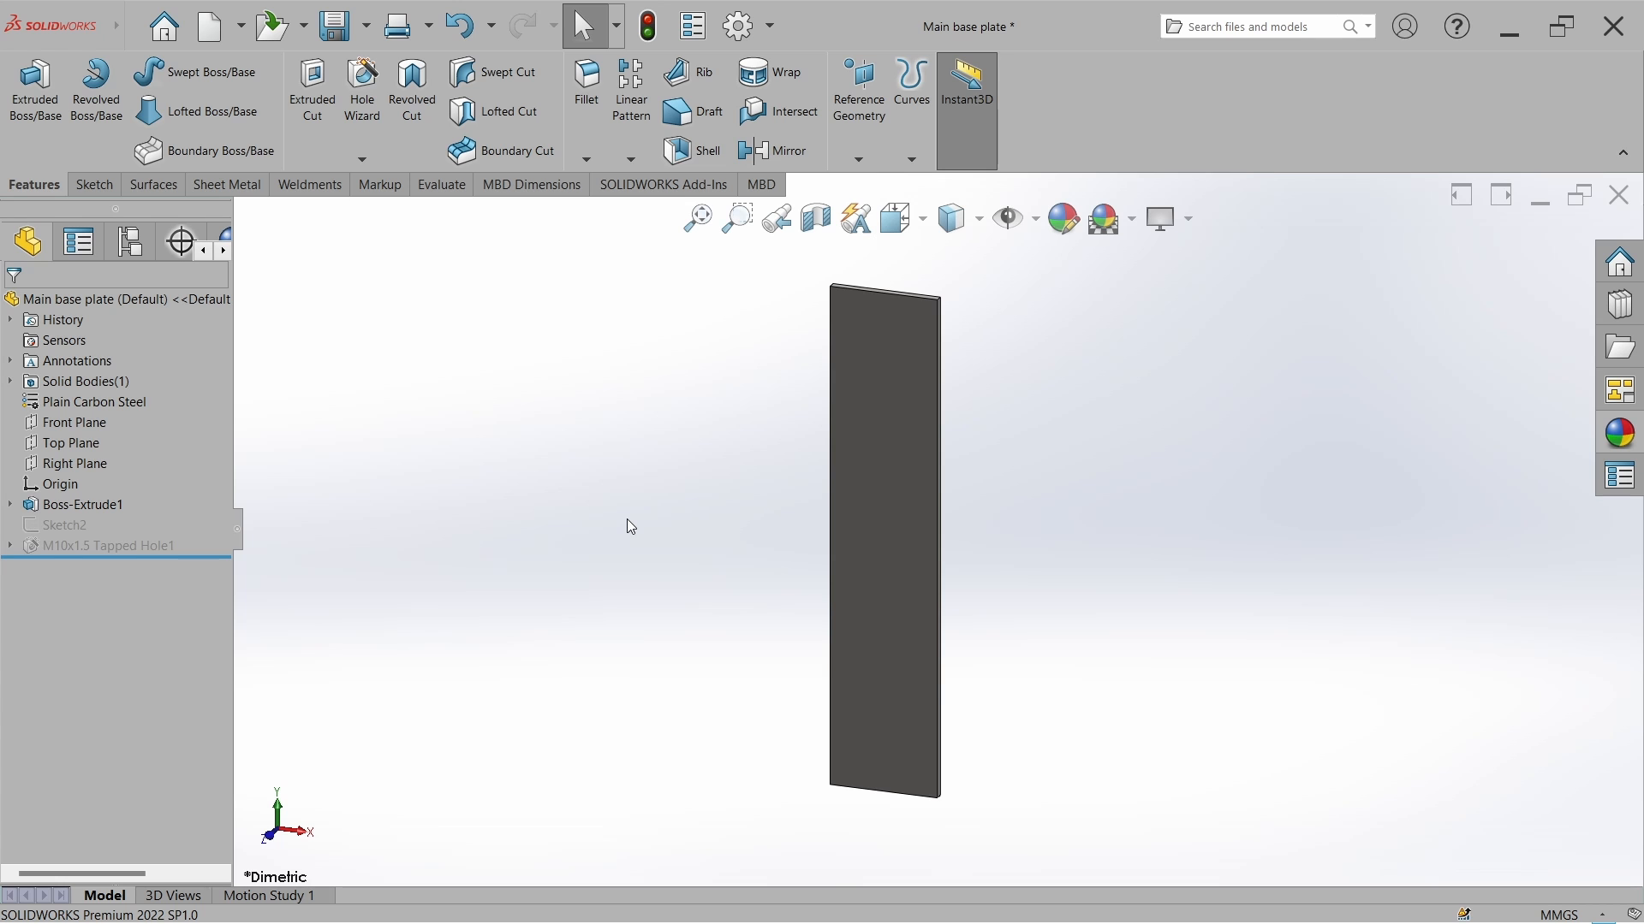
Sketch two upright rectangles spanning the base plate's full length on its front face, the left one about 64 mm wide.
{"action": "left_click", "coordinate": [82, 184]}
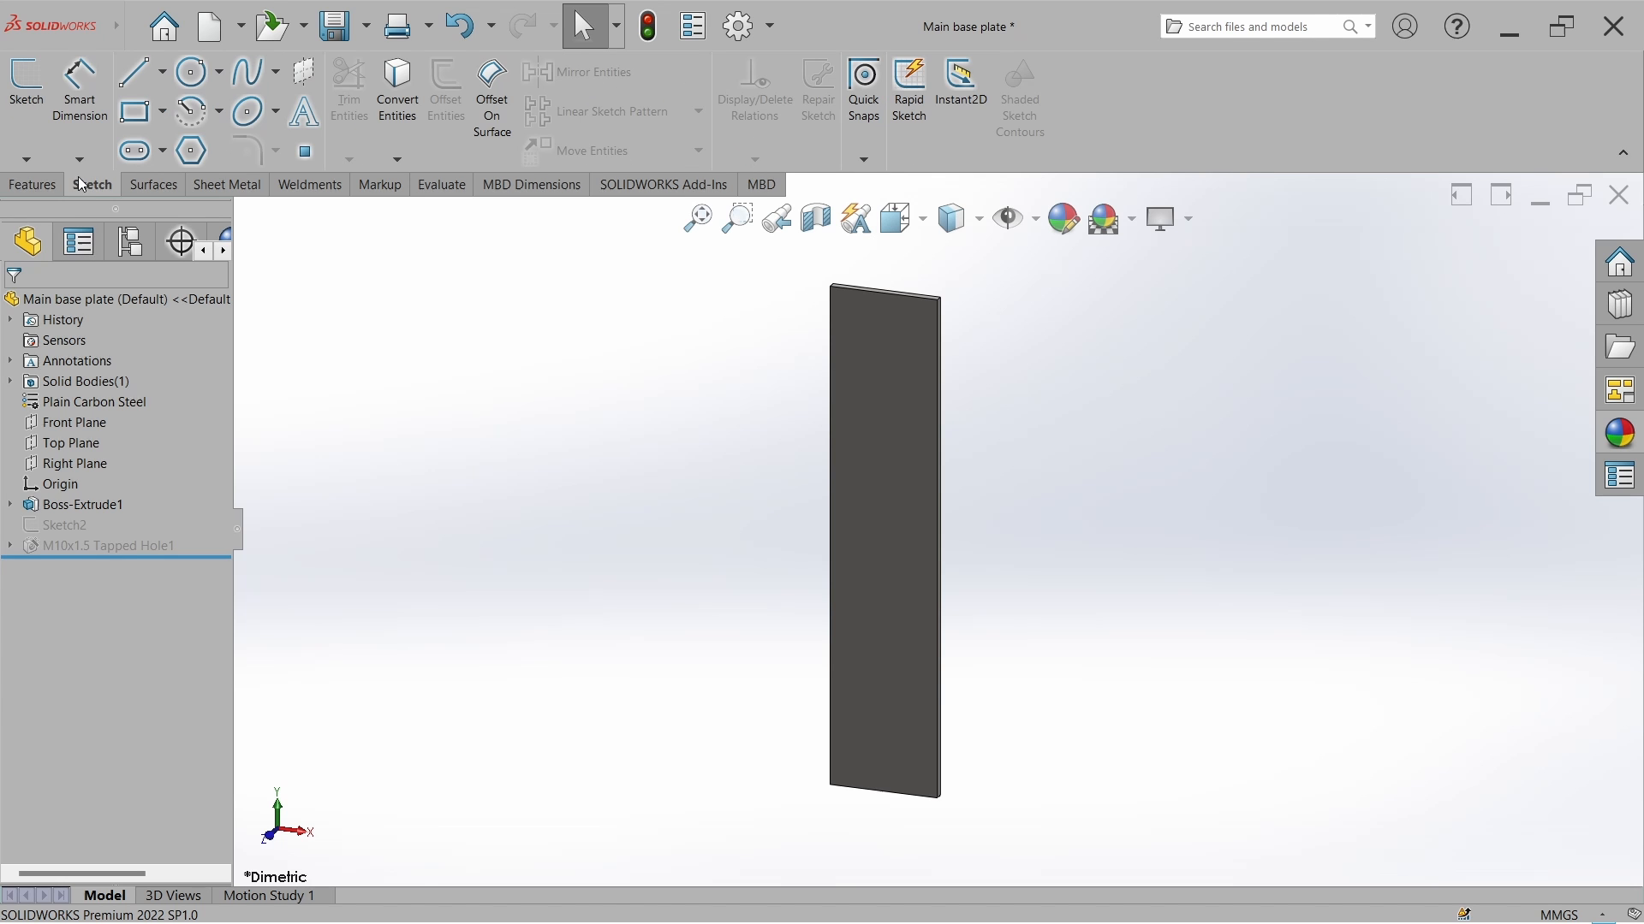
{"action": "left_click", "coordinate": [47, 100]}
{"action": "left_click", "coordinate": [884, 400]}
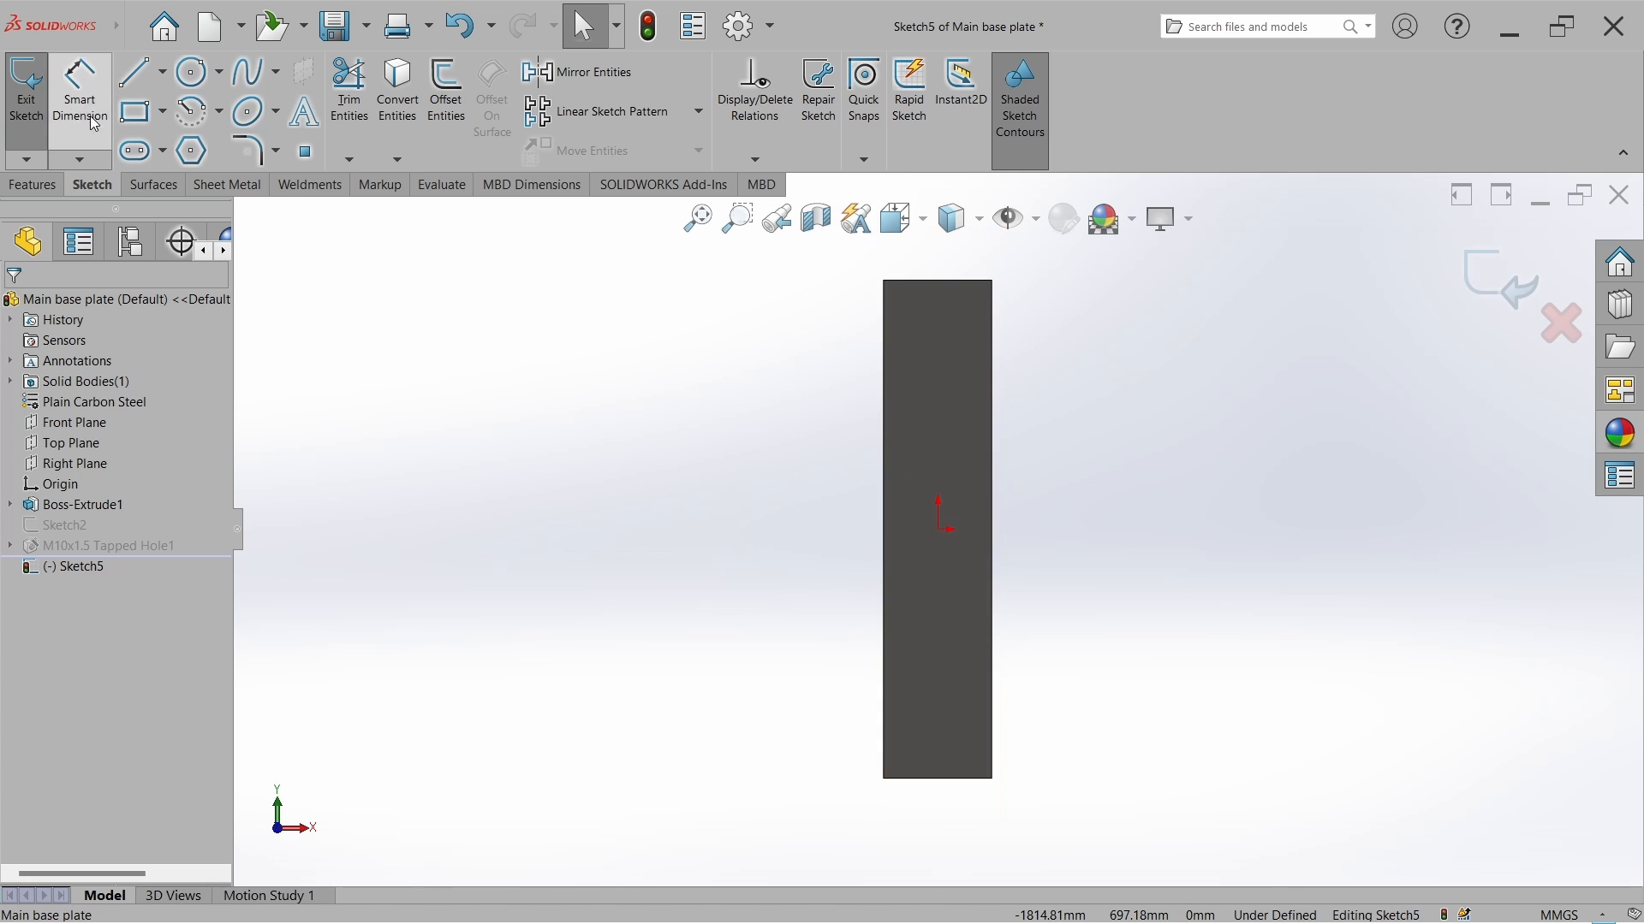
{"action": "left_click", "coordinate": [135, 112]}
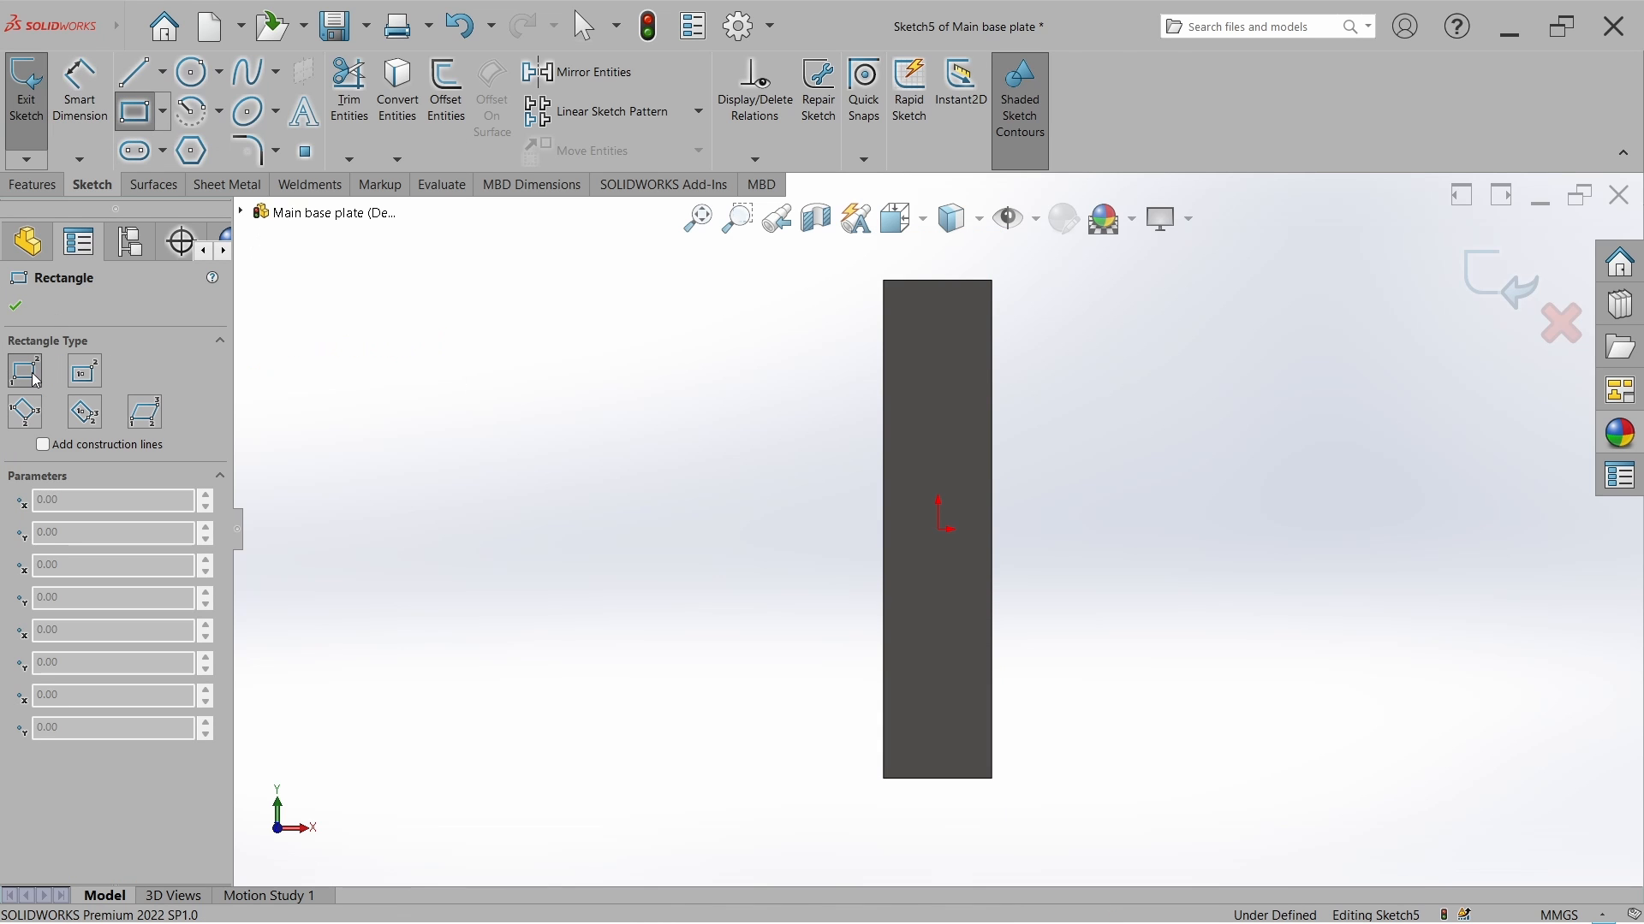
{"action": "left_click", "coordinate": [891, 282]}
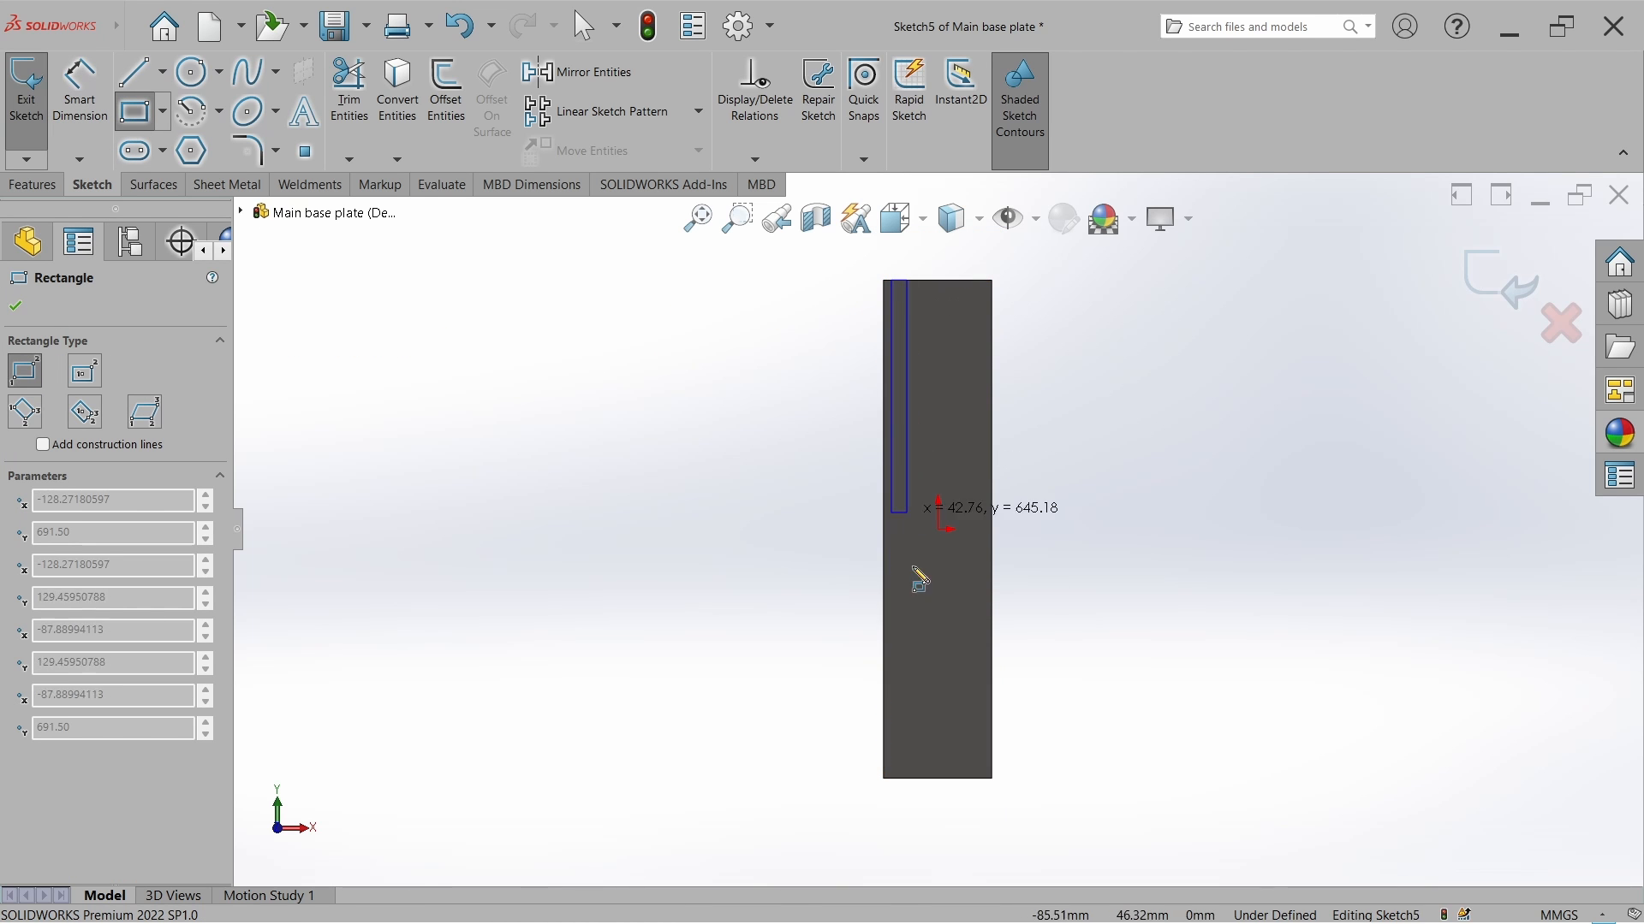
{"action": "left_click", "coordinate": [916, 779]}
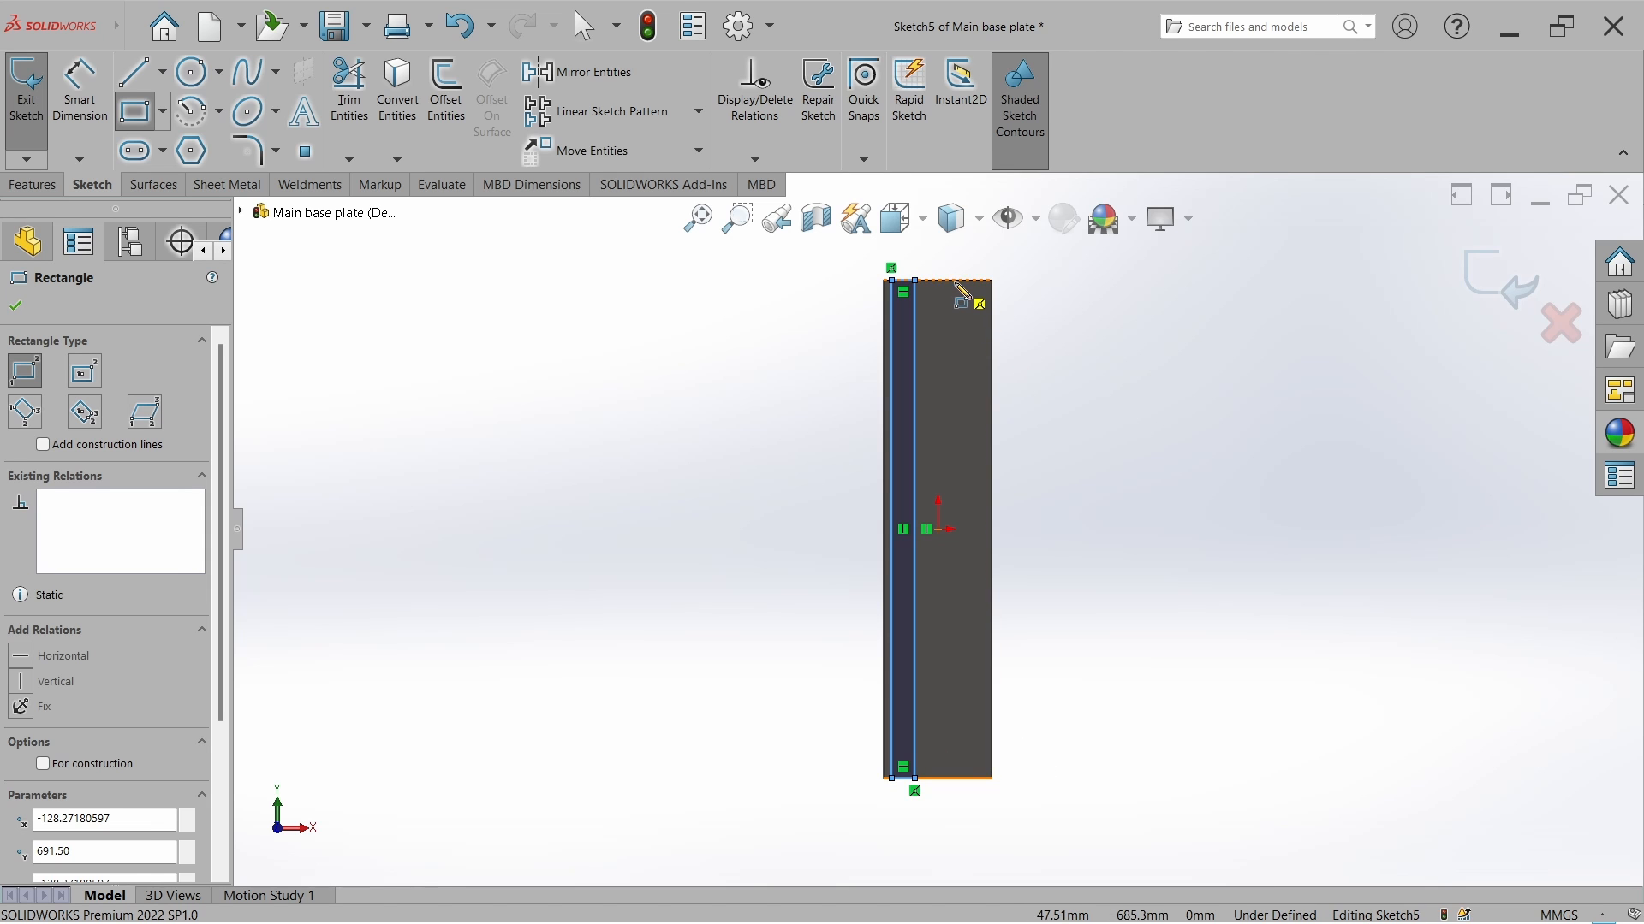
{"action": "left_click", "coordinate": [955, 281]}
{"action": "left_click", "coordinate": [986, 779]}
{"action": "key", "text": "Escape"}
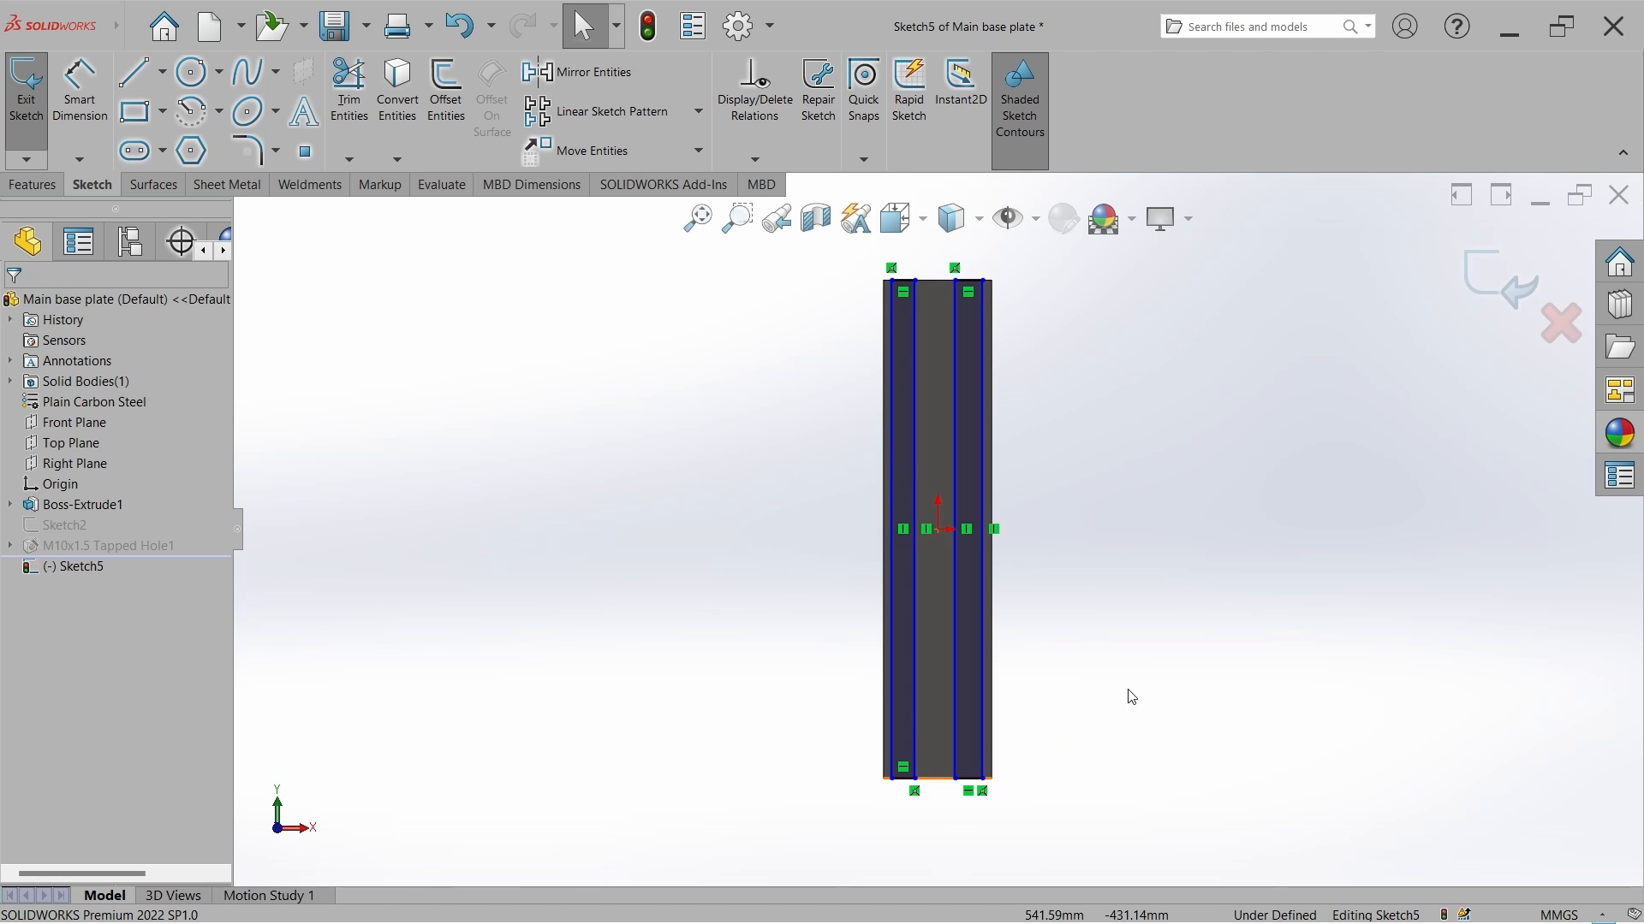
Dimension the left rectangle's width as 30 mm.
{"action": "scroll", "coordinate": [976, 770], "scroll_direction": "down", "scroll_amount": 4}
{"action": "scroll", "coordinate": [877, 636], "scroll_direction": "down", "scroll_amount": 3}
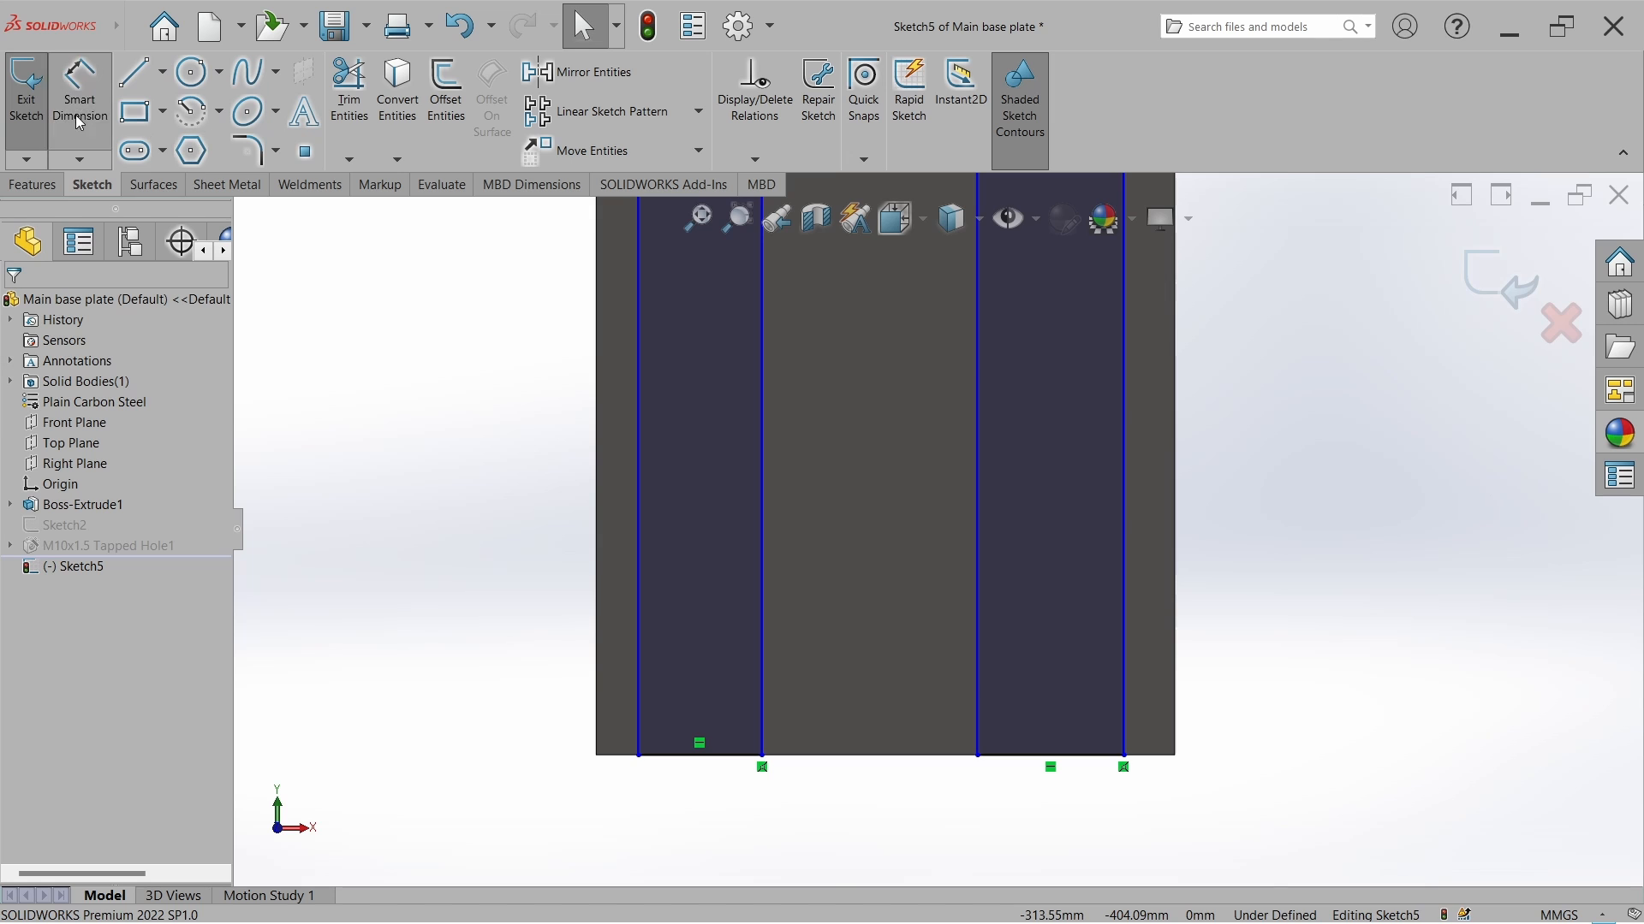
{"action": "left_click", "coordinate": [79, 85]}
{"action": "left_click", "coordinate": [639, 629]}
{"action": "left_click", "coordinate": [762, 677]}
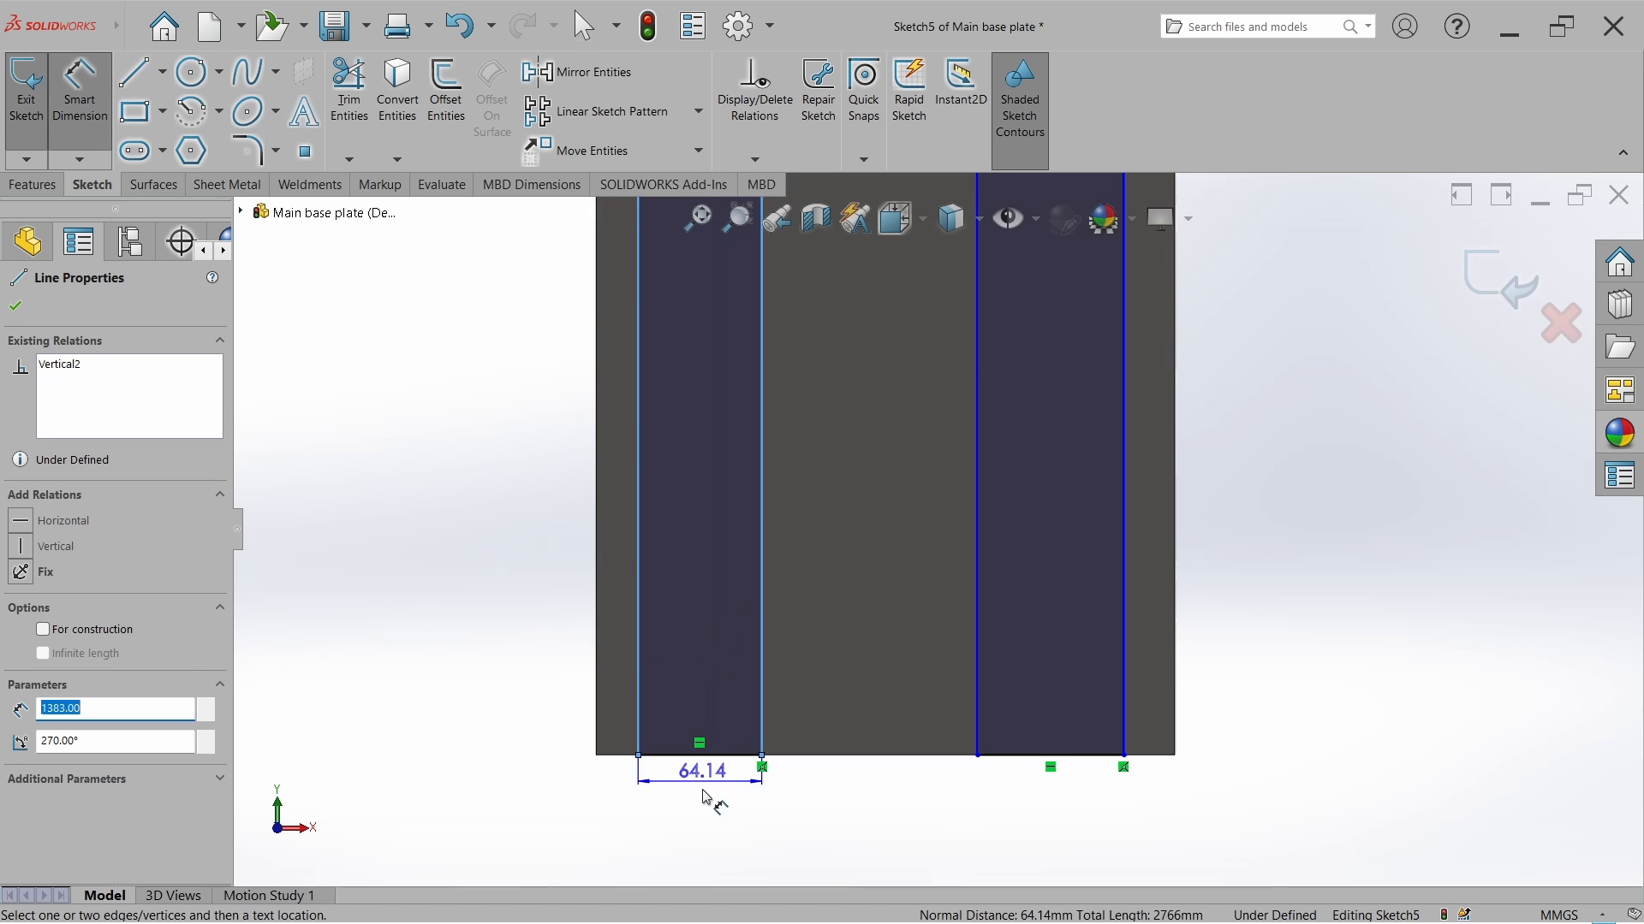
{"action": "left_click", "coordinate": [706, 834]}
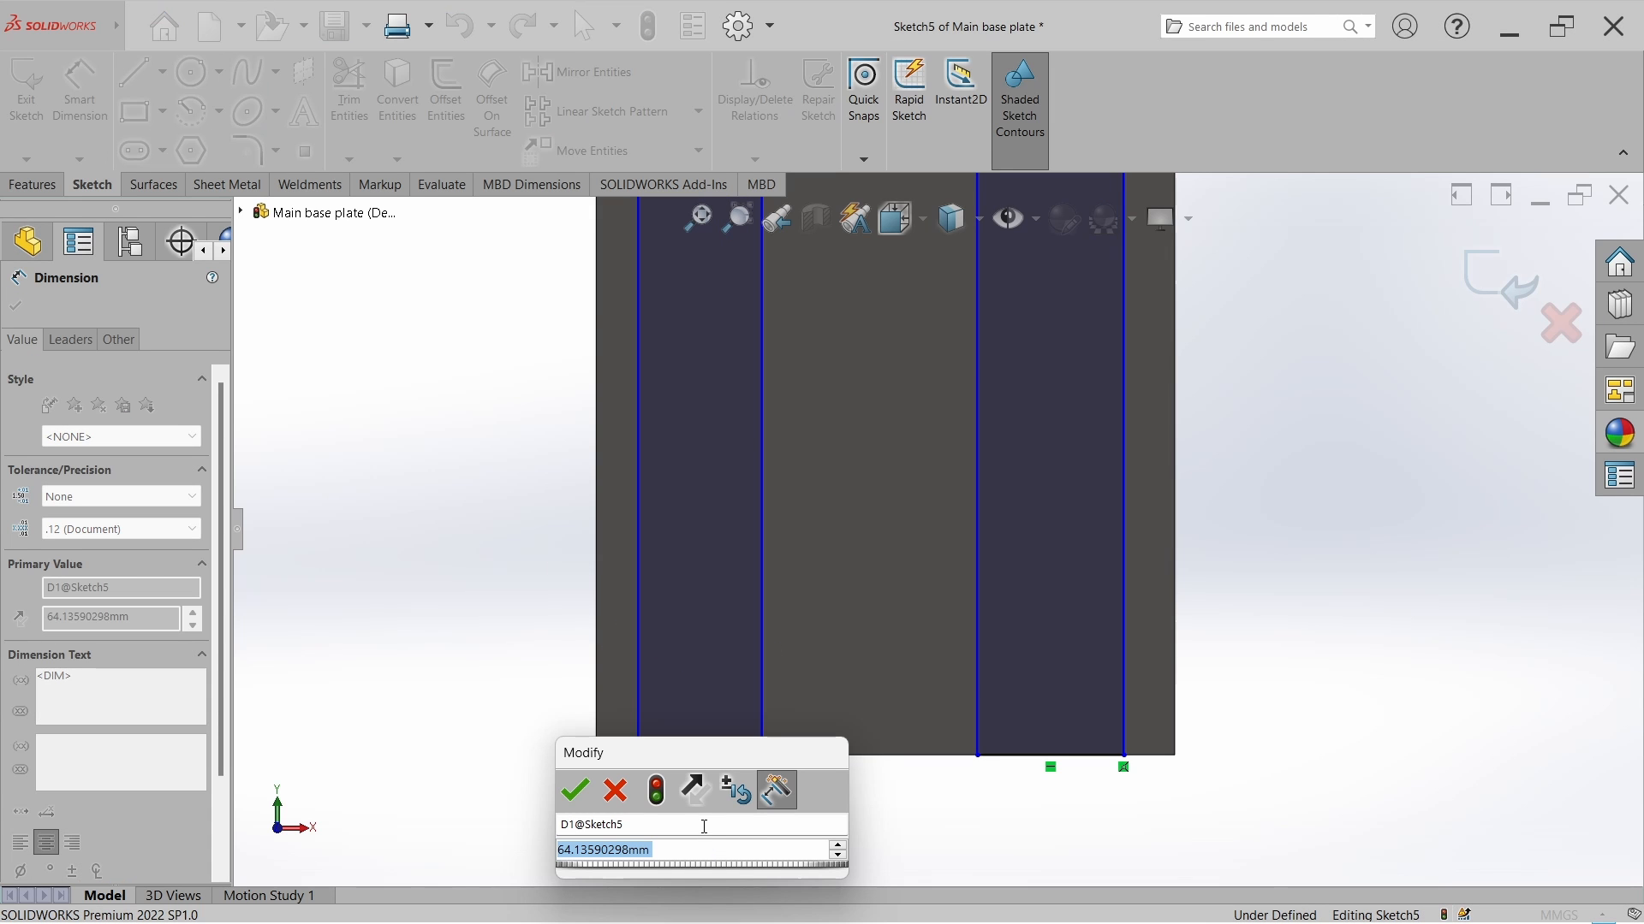
{"action": "type", "text": "30"}
{"action": "key", "text": "Return"}
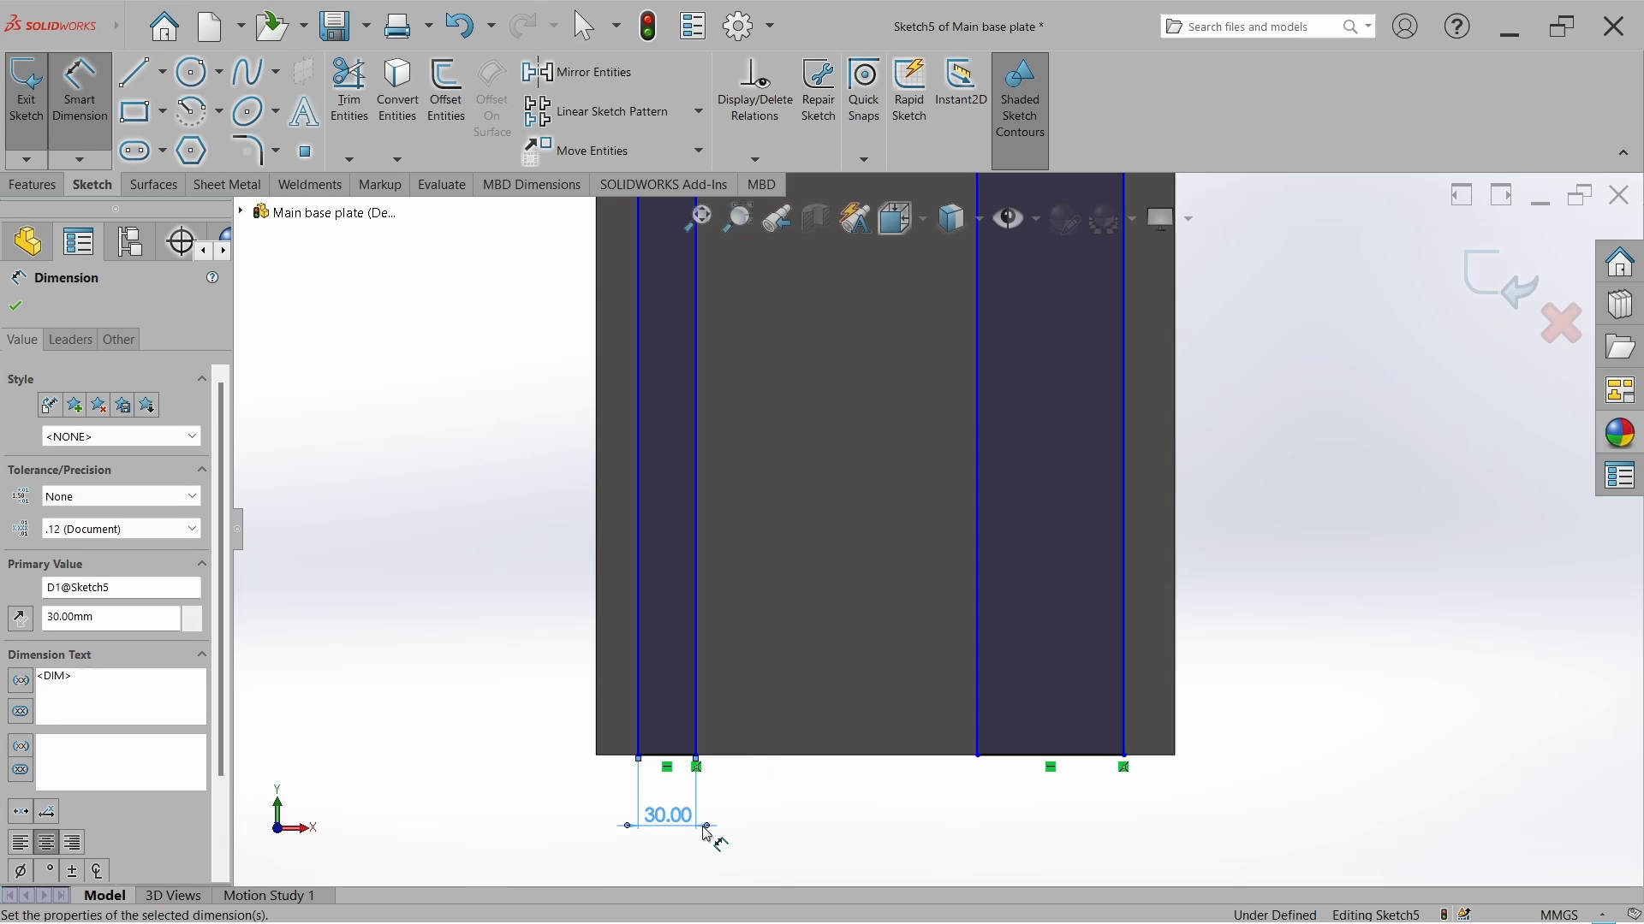
Change the left rectangle's width dimension to 28 mm.
{"action": "left_click", "coordinate": [459, 690]}
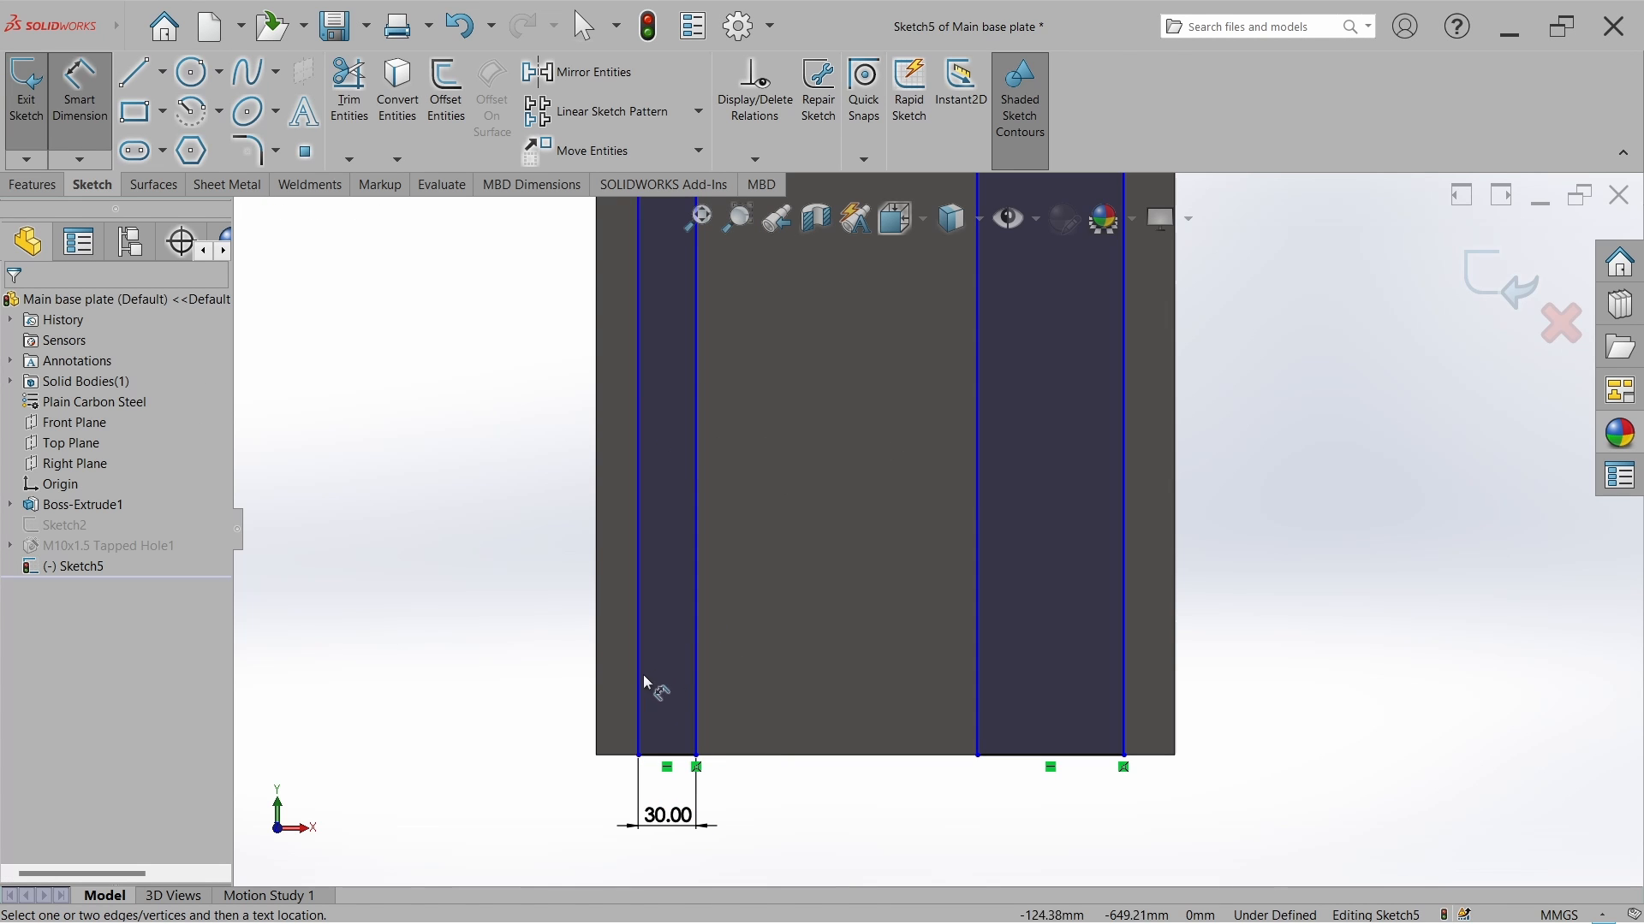
{"action": "double_click", "coordinate": [666, 816]}
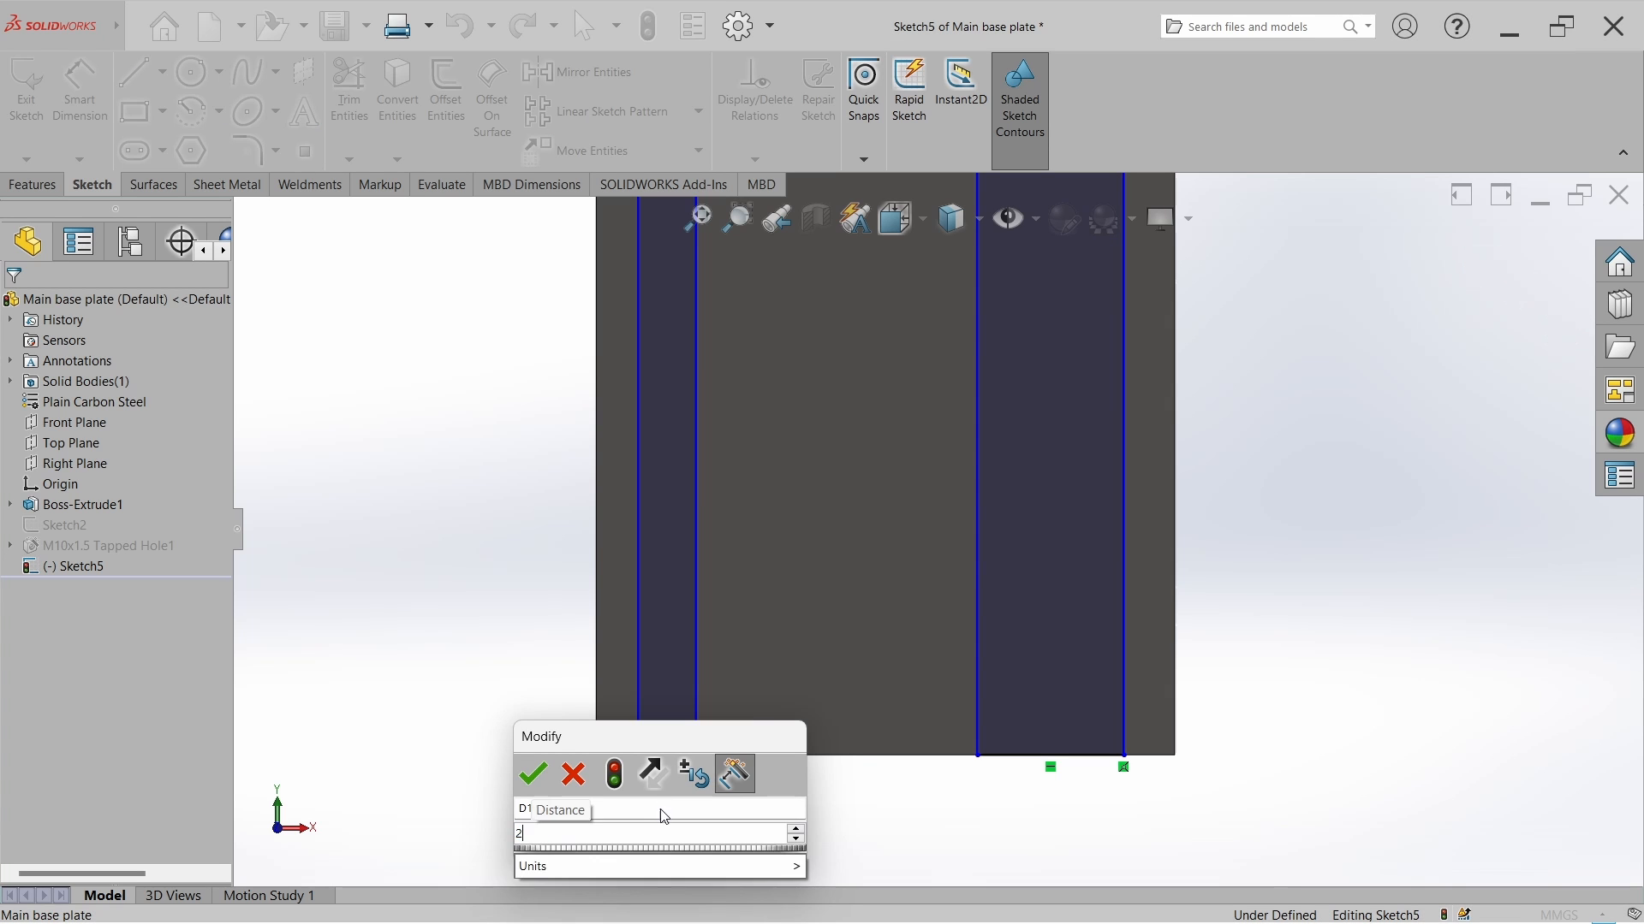
{"action": "key", "text": "Escape"}
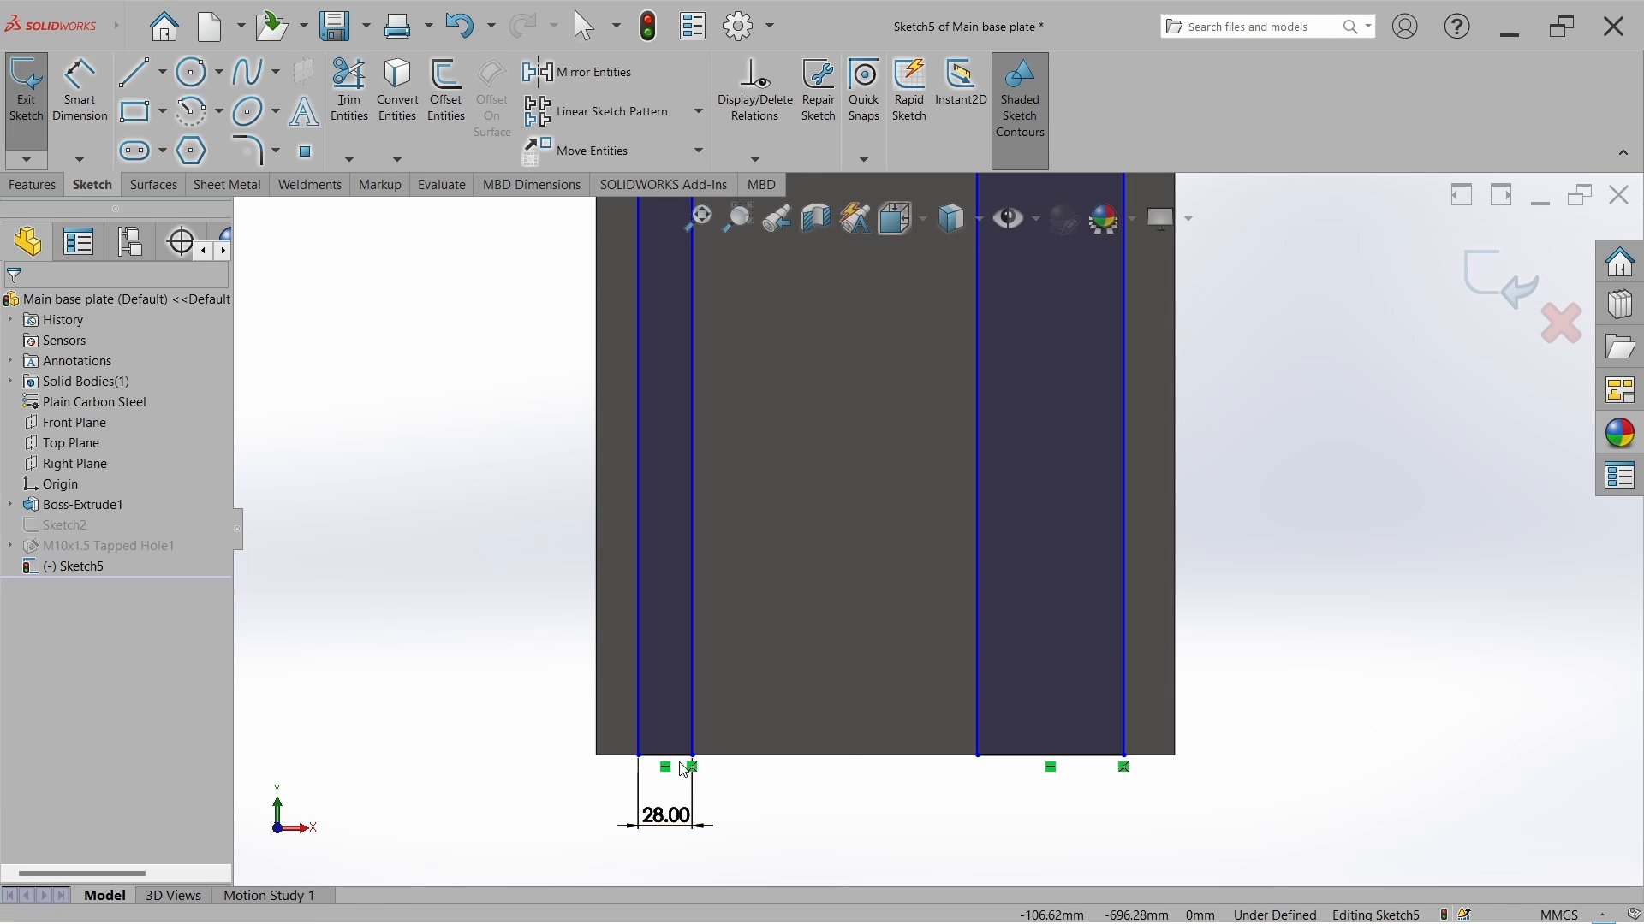
Make the bottom edges of both rectangles equal in length, and move the right rectangle closer to the plate's right edge.
{"action": "left_click", "coordinate": [674, 755]}
{"action": "left_click", "coordinate": [1081, 755], "text": "ctrl"}
{"action": "left_click", "coordinate": [1262, 678]}
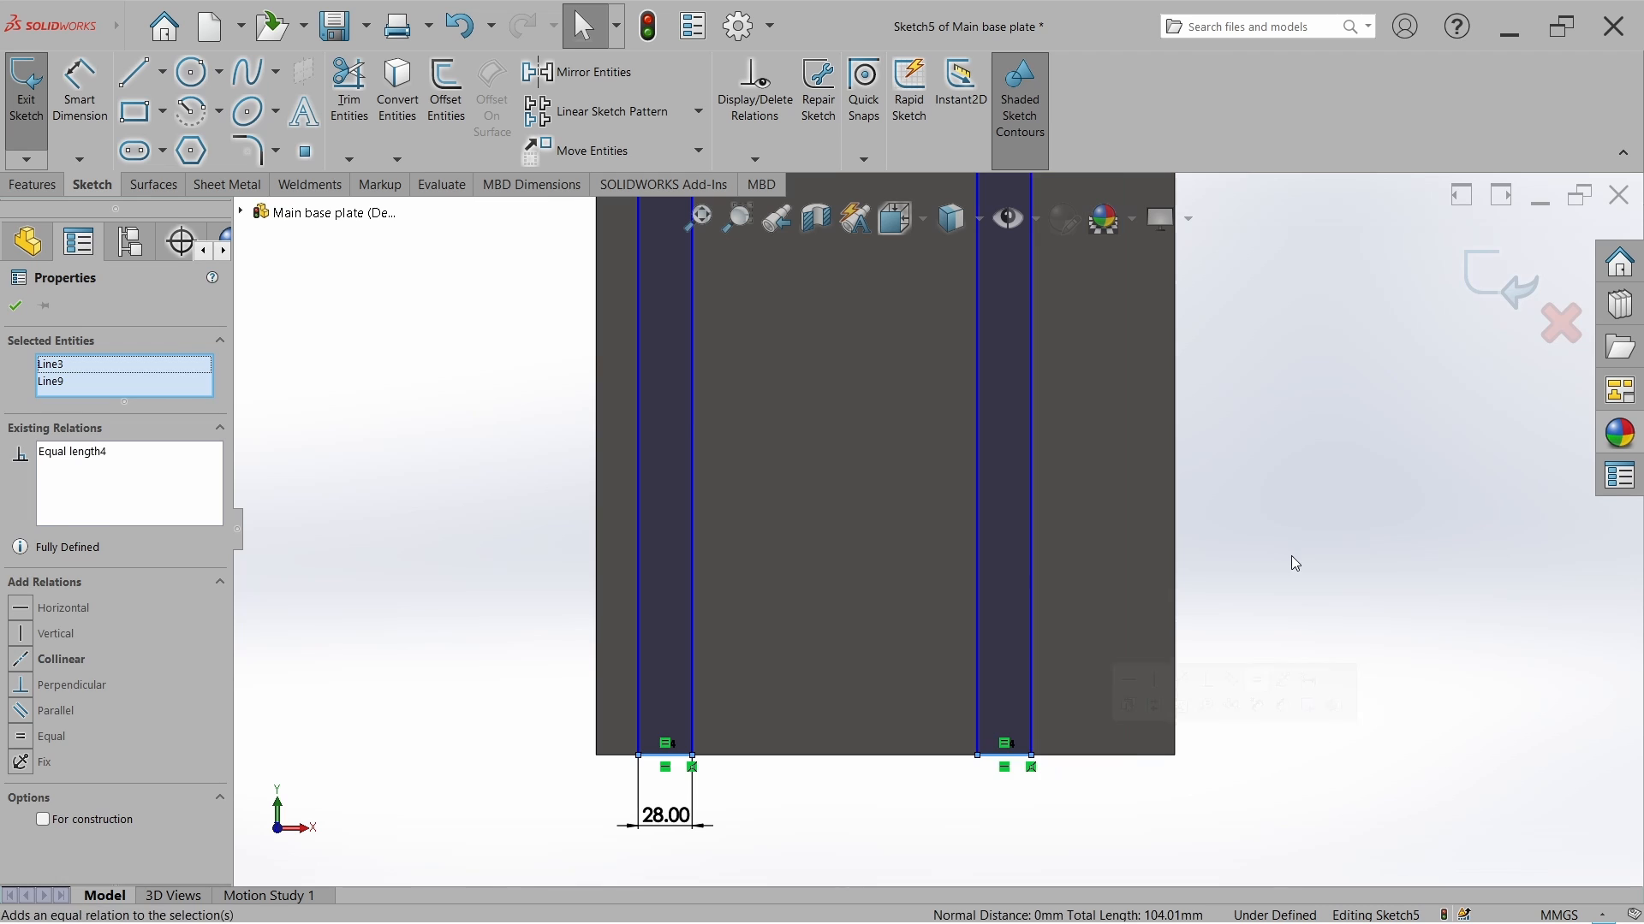
{"action": "left_click", "coordinate": [1291, 559]}
{"action": "left_click_drag", "start_coordinate": [1032, 757], "coordinate": [1124, 759]}
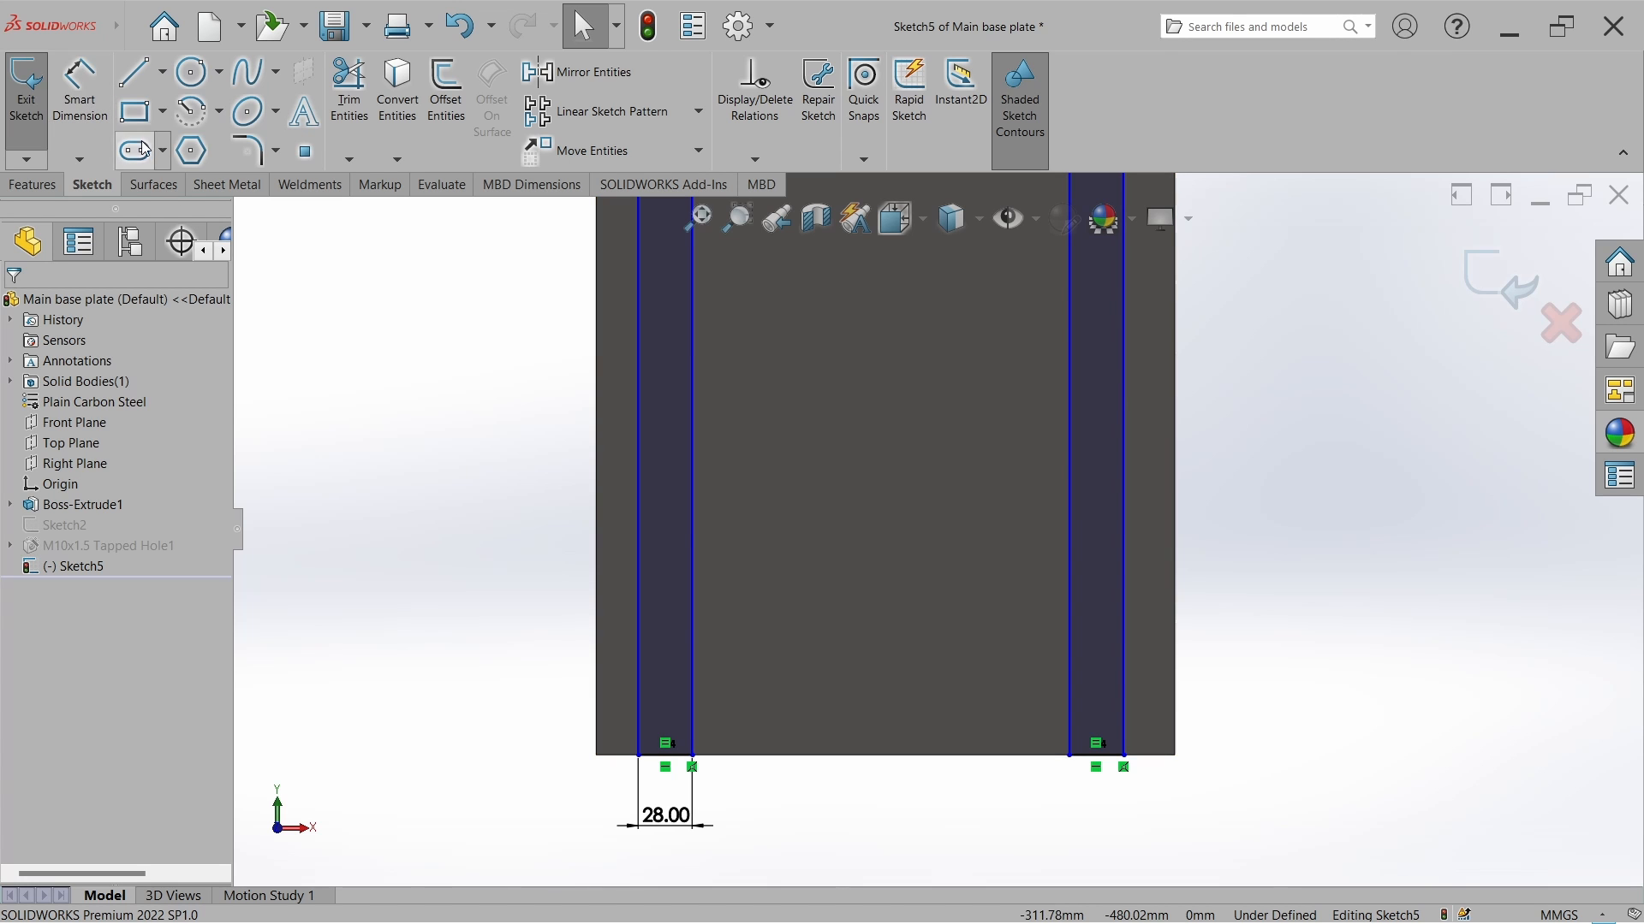
Dimension the left rectangle's outer side 30 mm from the plate's left edge.
{"action": "left_click", "coordinate": [79, 90]}
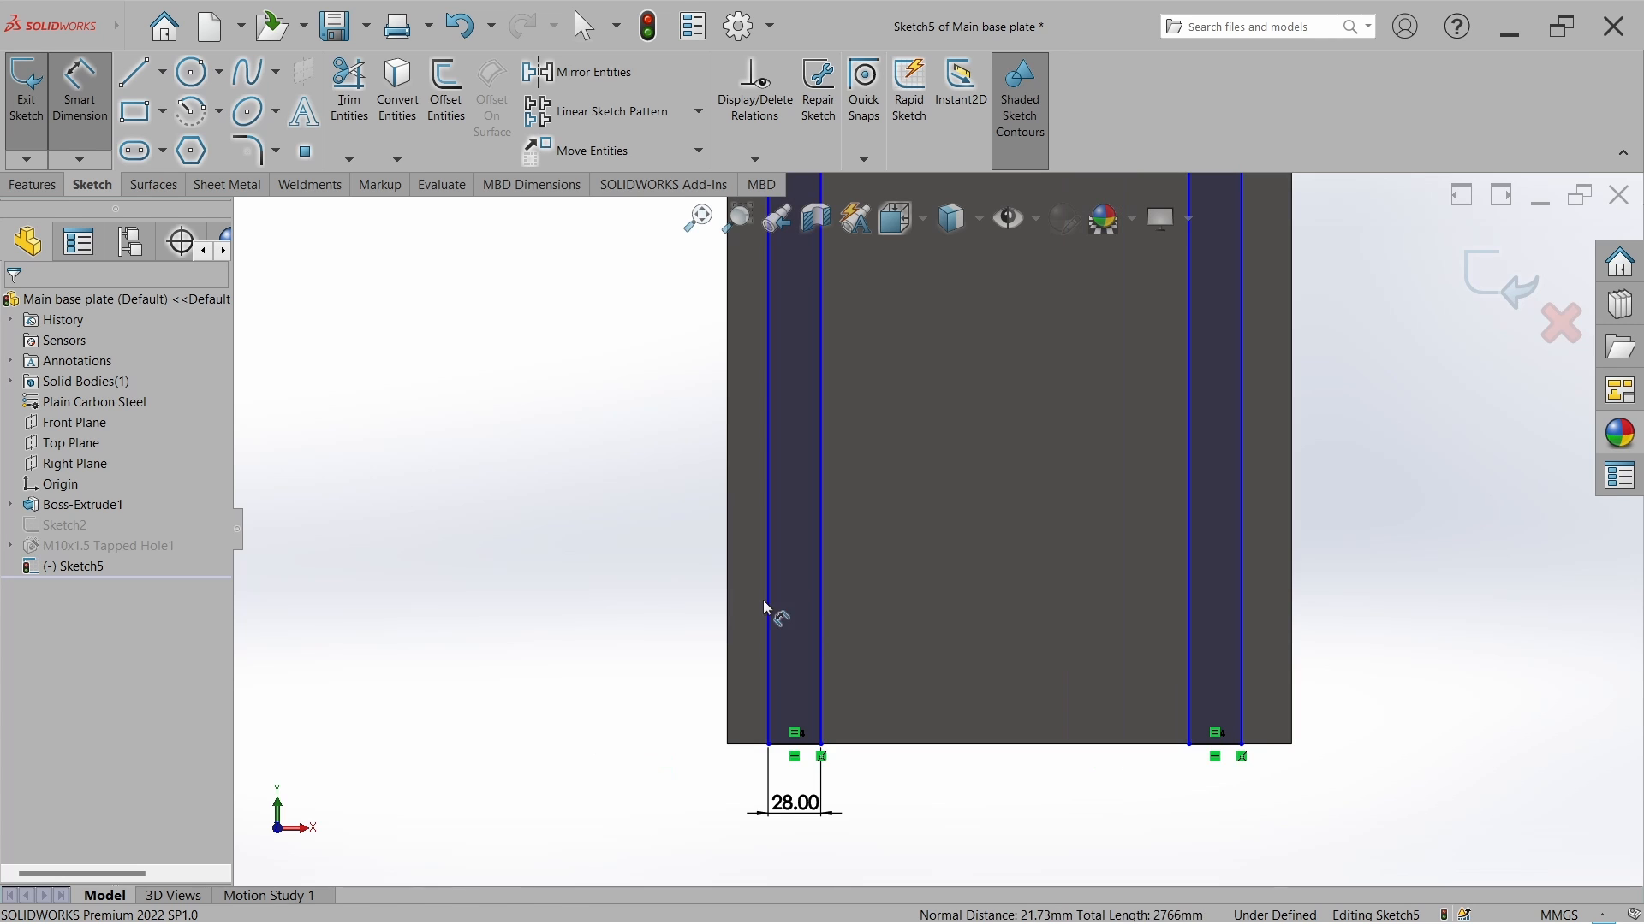
{"action": "left_click", "coordinate": [768, 601]}
{"action": "left_click", "coordinate": [728, 610]}
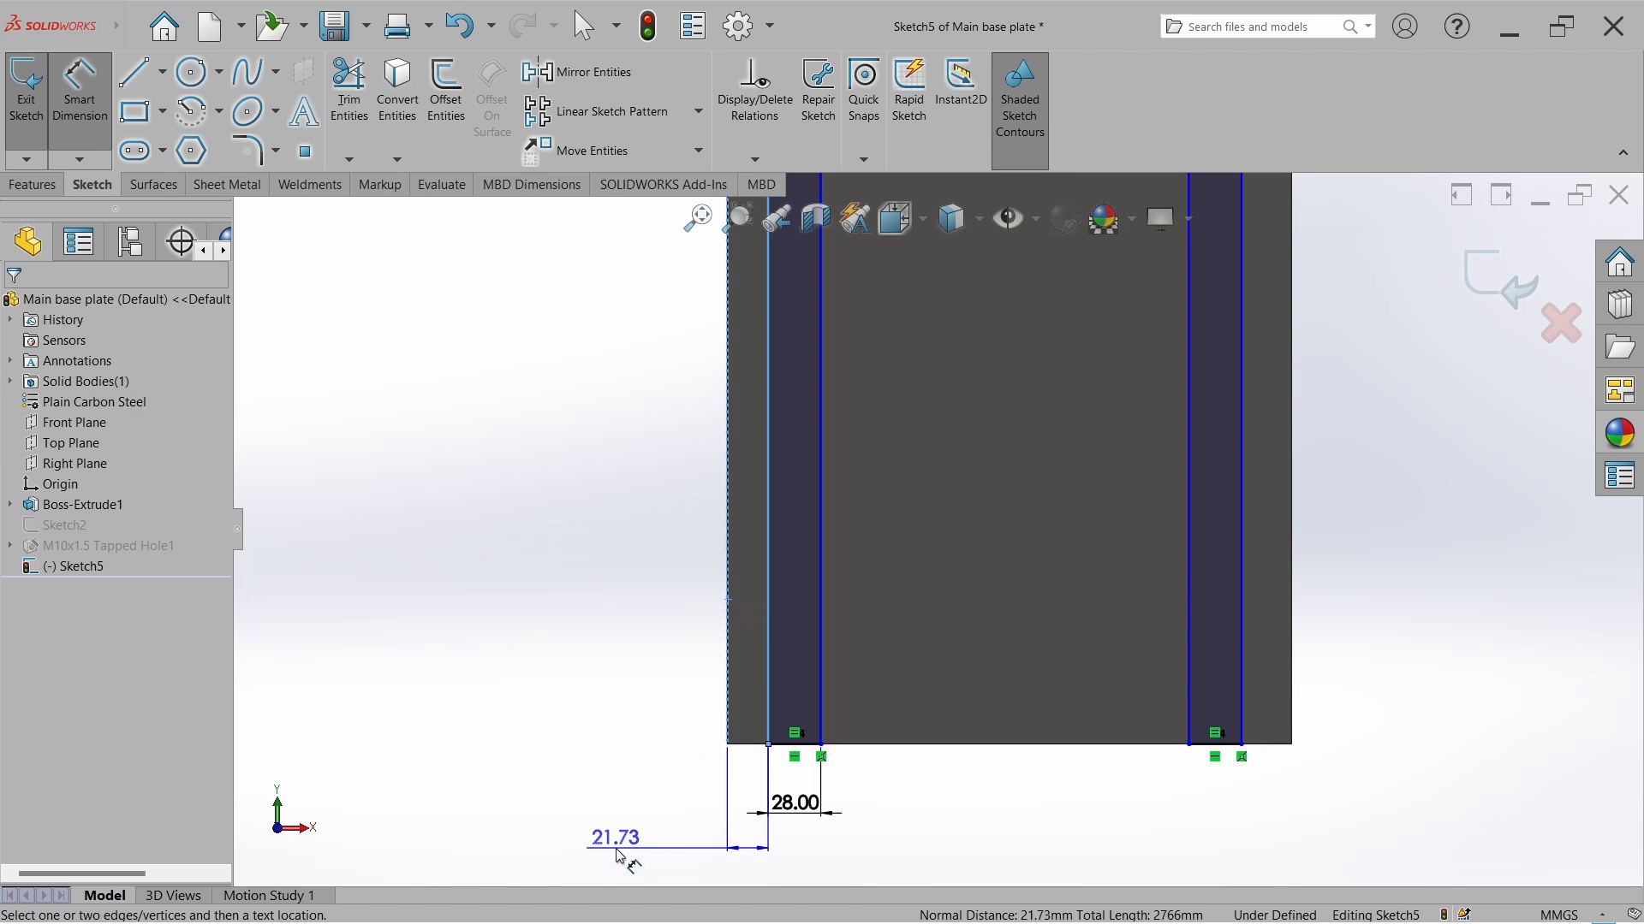
{"action": "left_click", "coordinate": [619, 851]}
{"action": "type", "text": "30"}
{"action": "key", "text": "Return"}
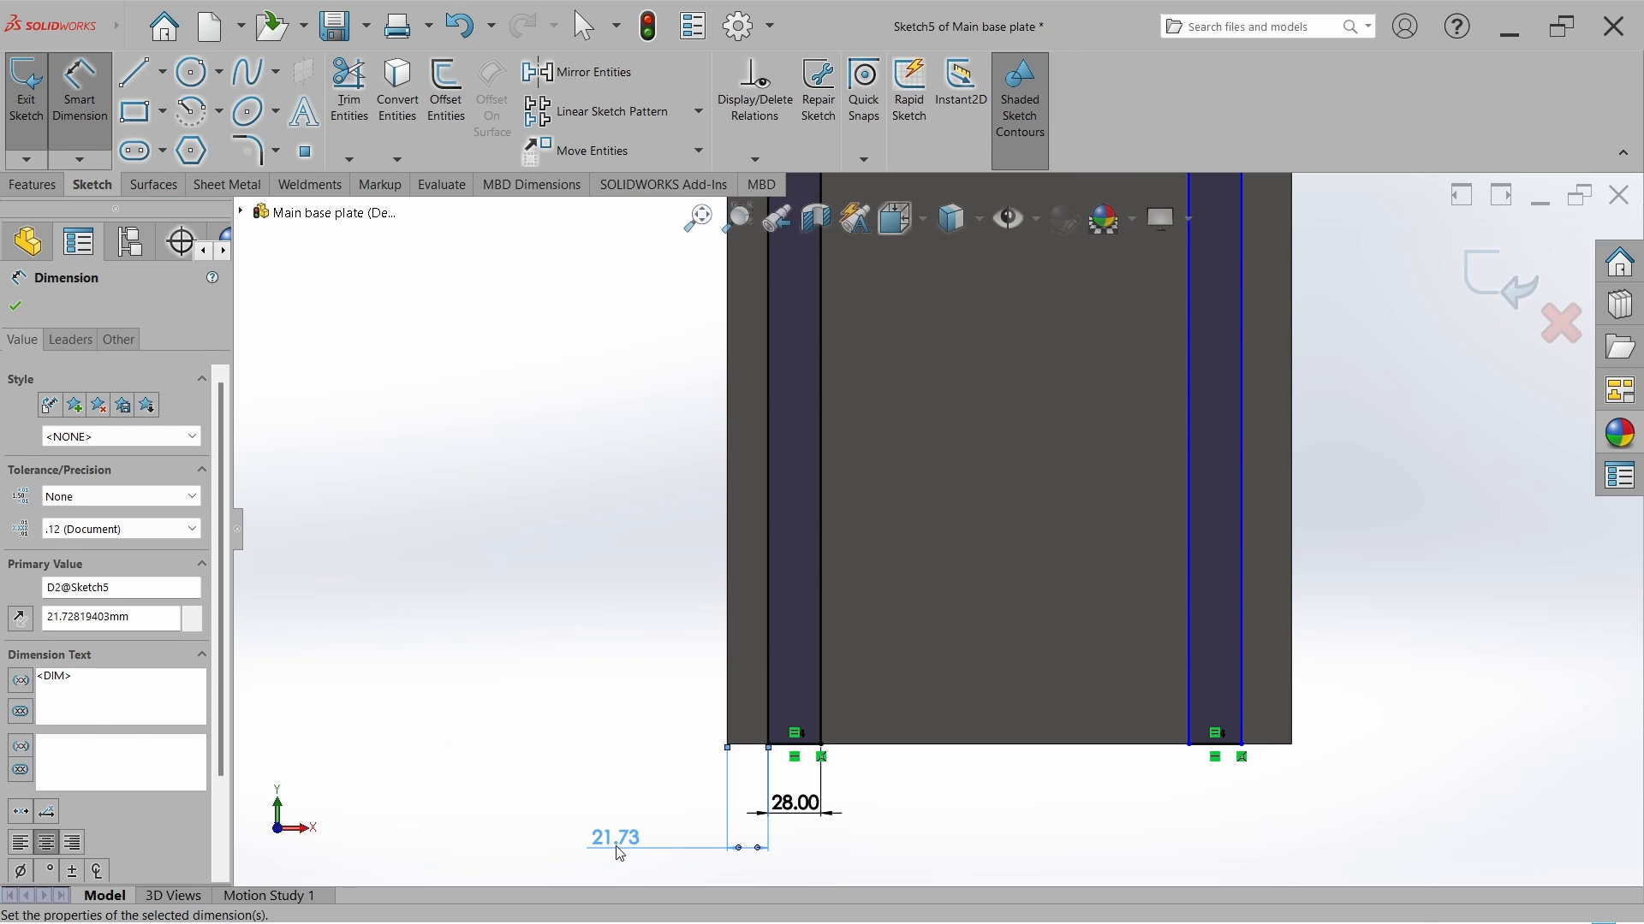
Dimension the right rectangle's outer side 30 mm from the plate's right edge and close the sketch.
{"action": "left_click", "coordinate": [1291, 673]}
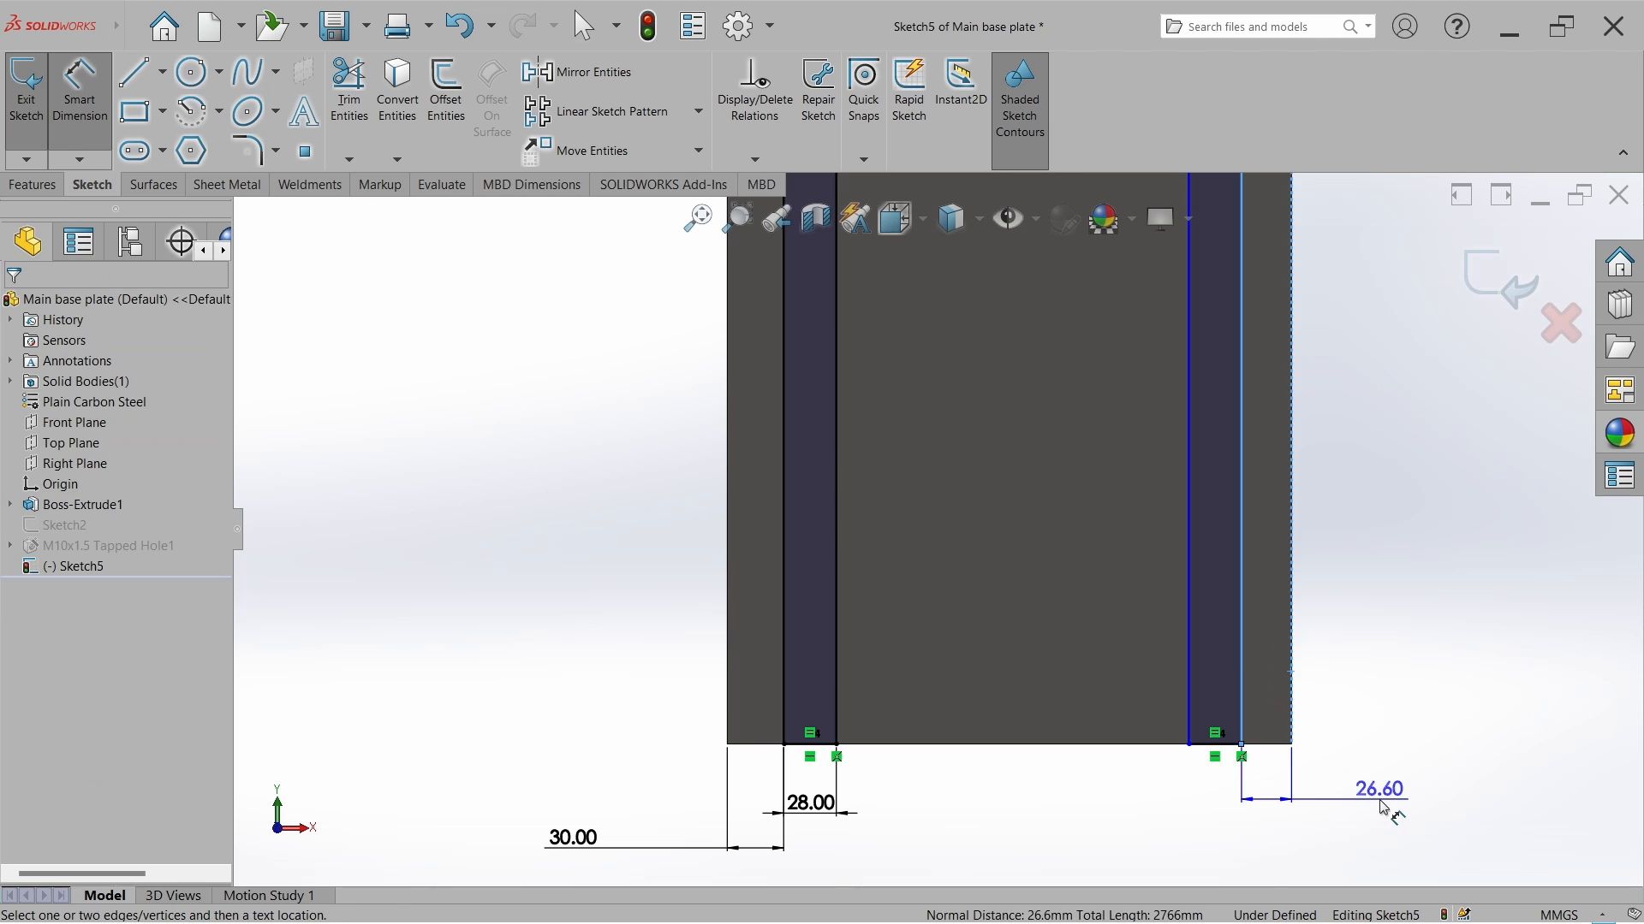
{"action": "left_click", "coordinate": [1379, 803]}
{"action": "type", "text": "30"}
{"action": "key", "text": "Return"}
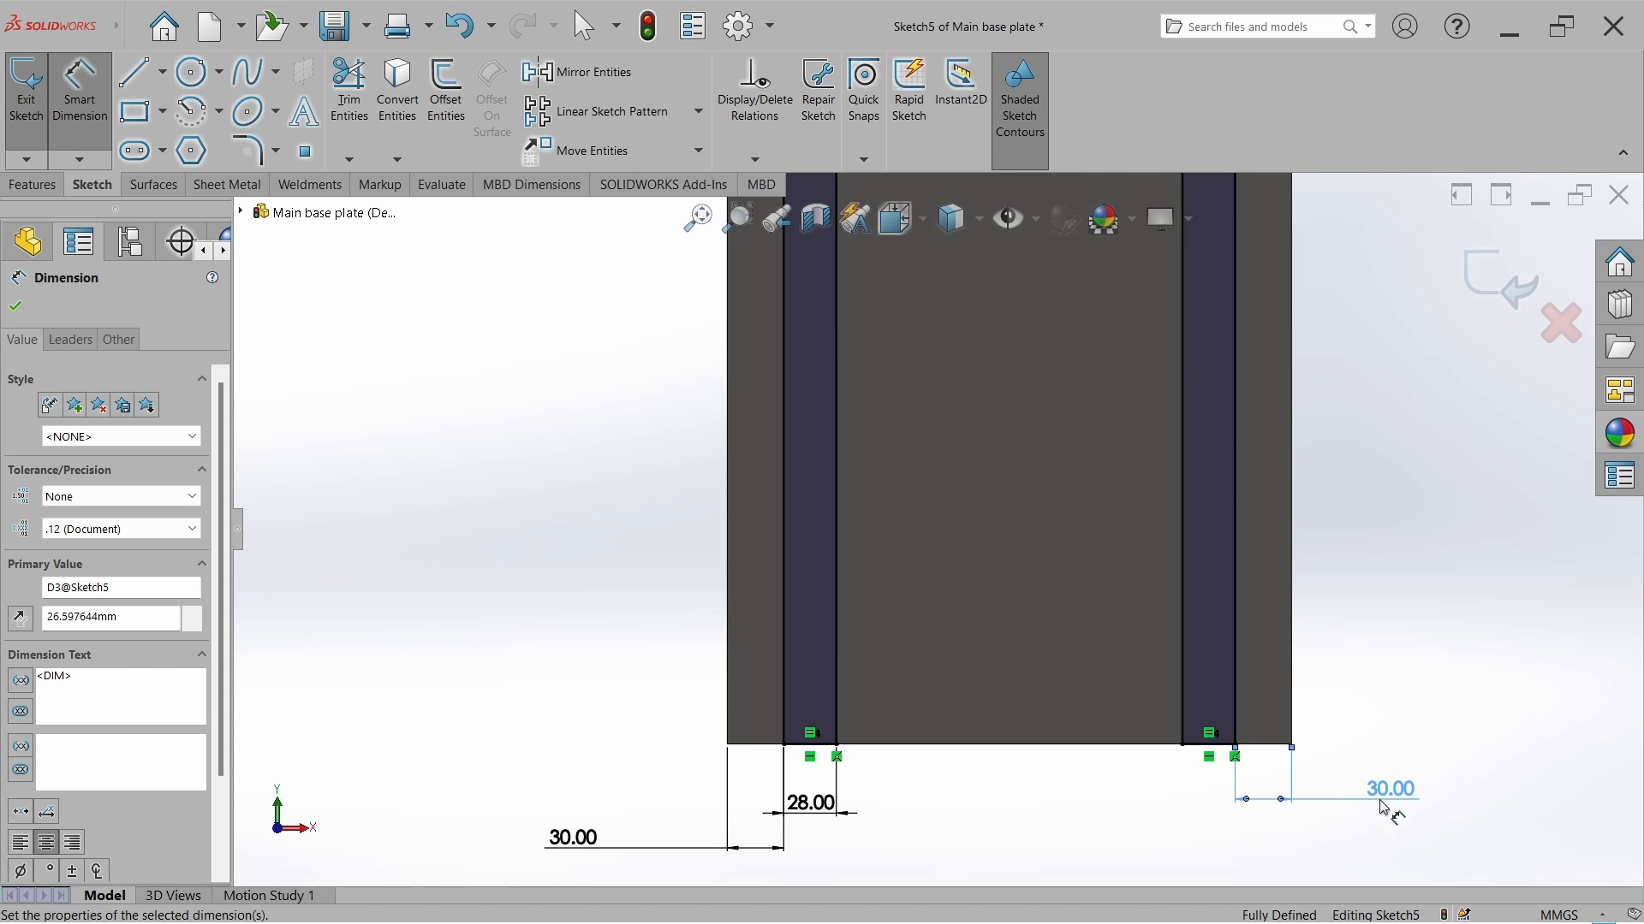
{"action": "key", "text": "Escape"}
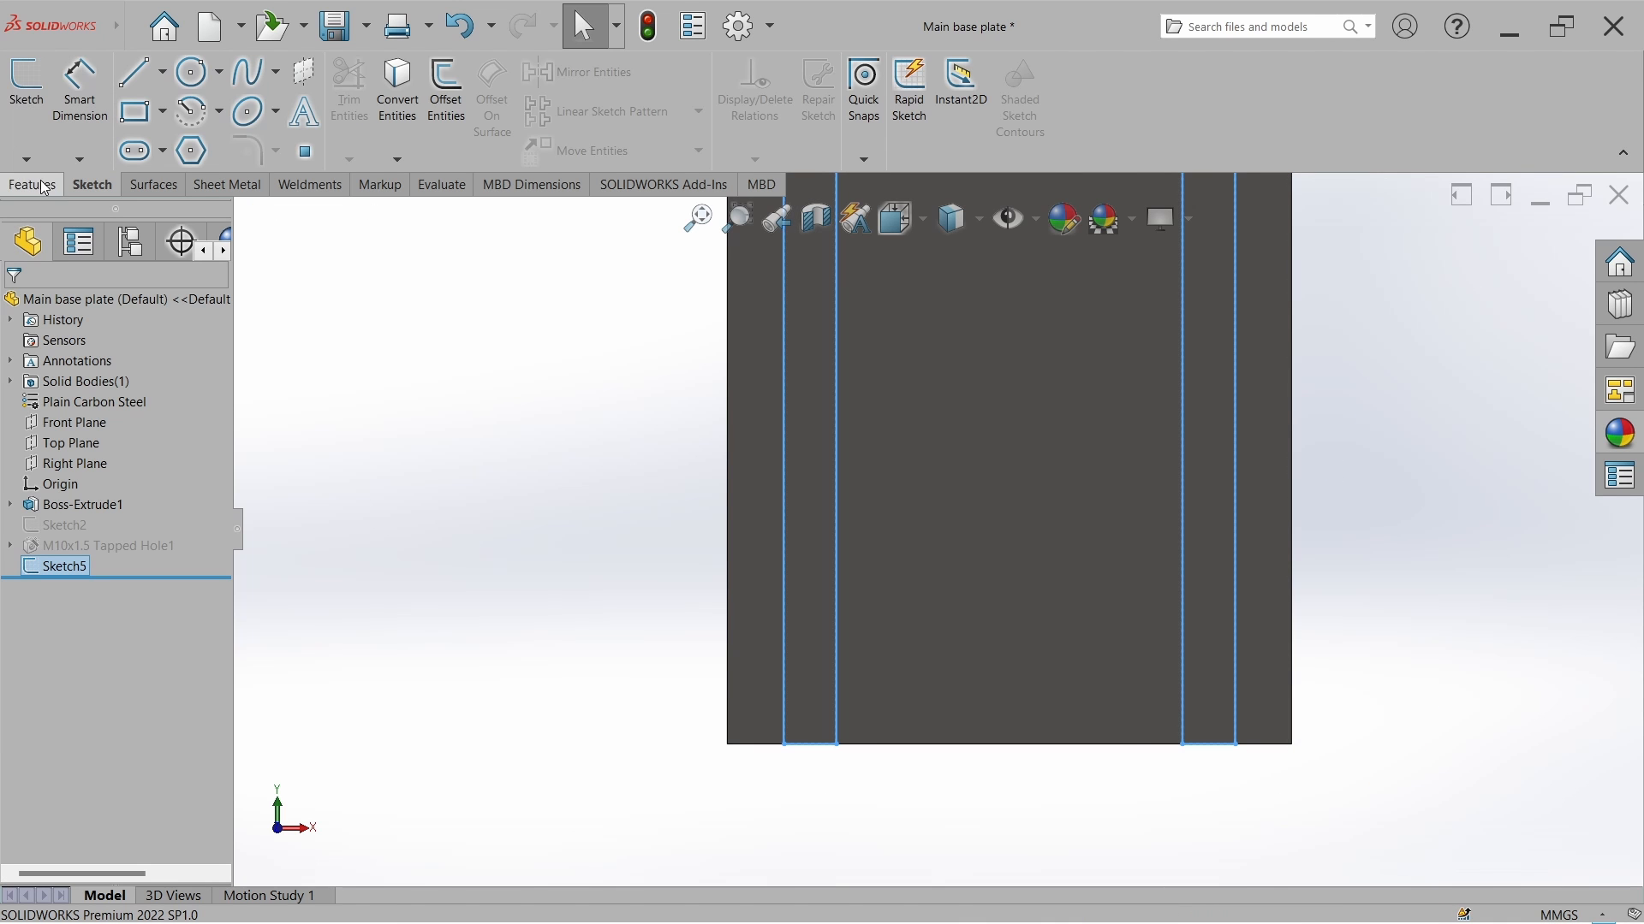
Extrude both rectangles blind to 60 mm as separate bodies, without merging them into the plate.
{"action": "left_click", "coordinate": [43, 183]}
{"action": "left_click", "coordinate": [41, 120]}
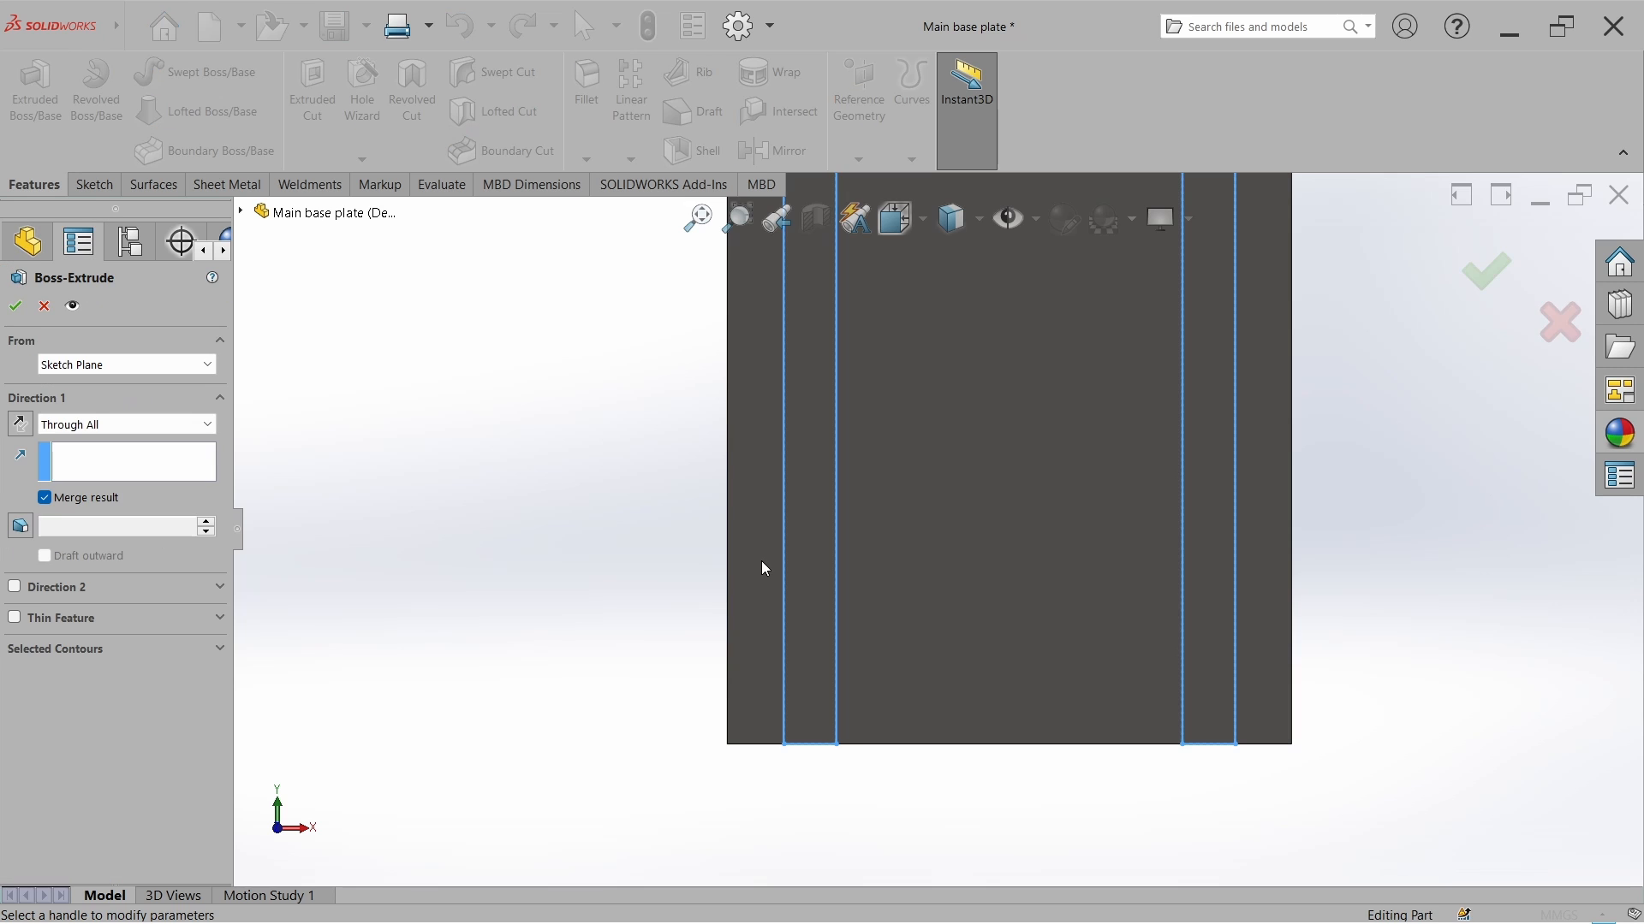
{"action": "left_click", "coordinate": [154, 424]}
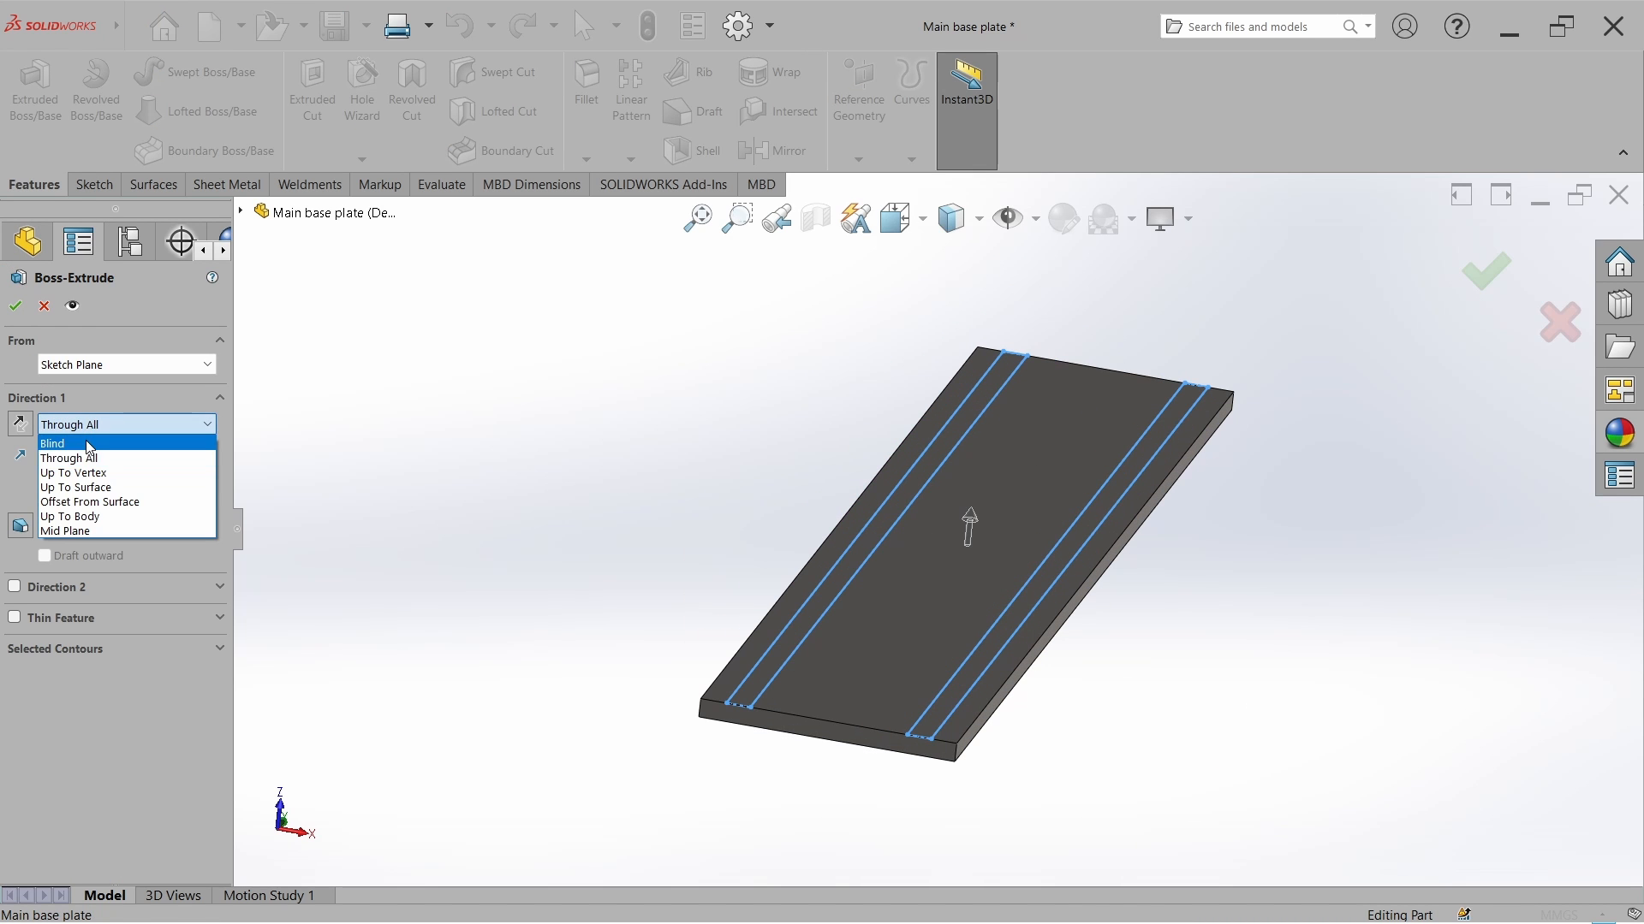
{"action": "left_click", "coordinate": [86, 440]}
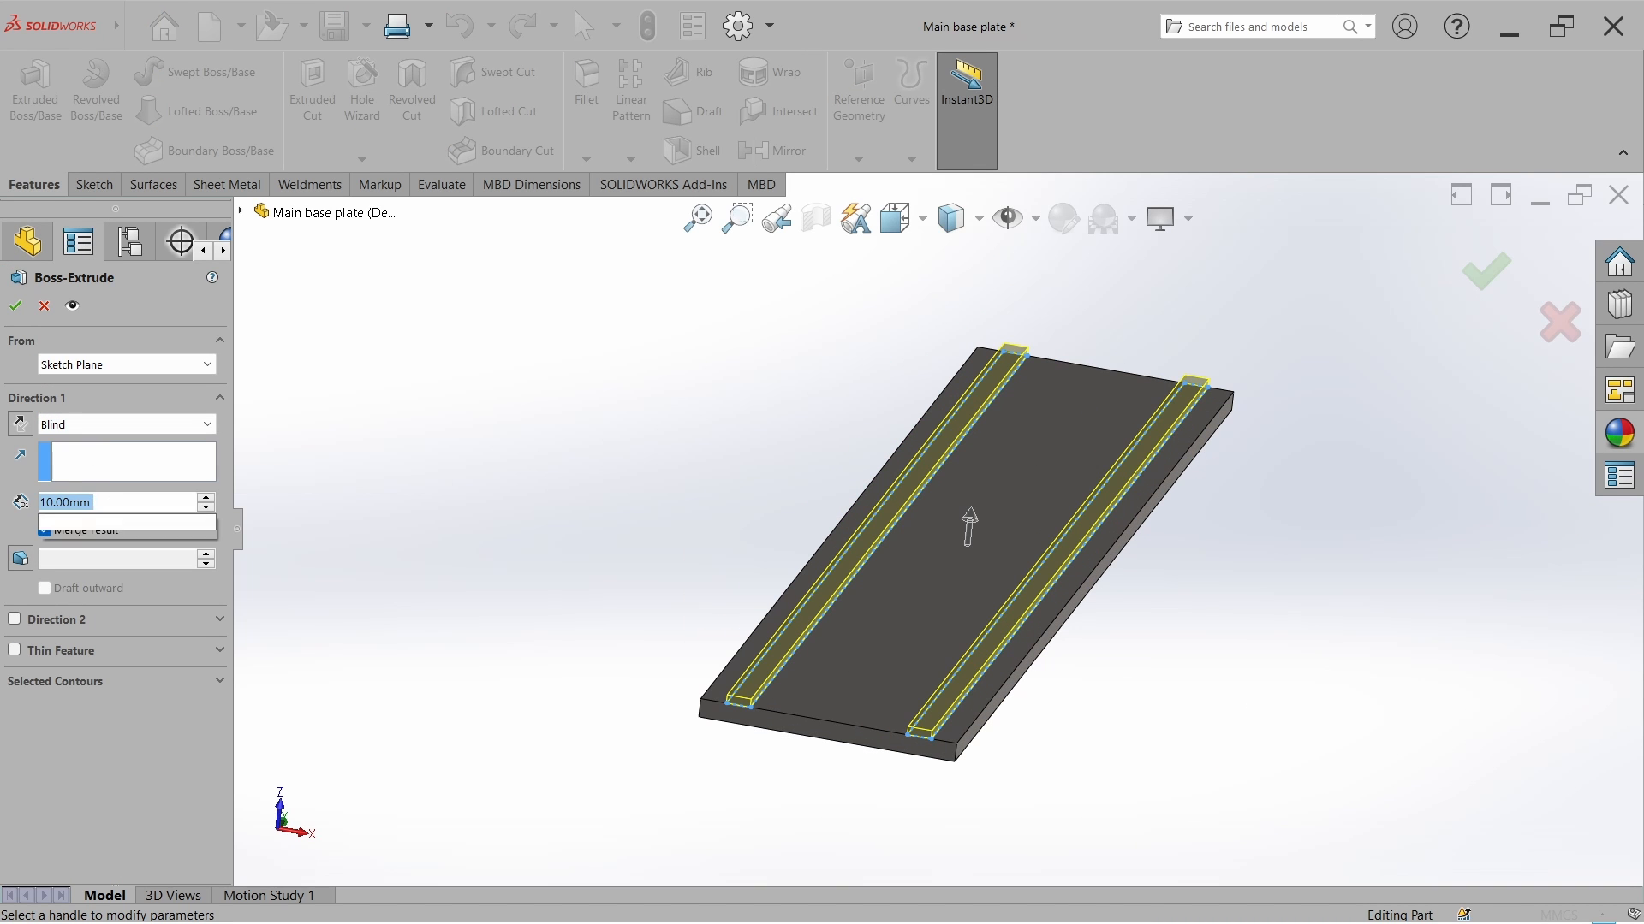
{"action": "type", "text": "60"}
{"action": "key", "text": "Return"}
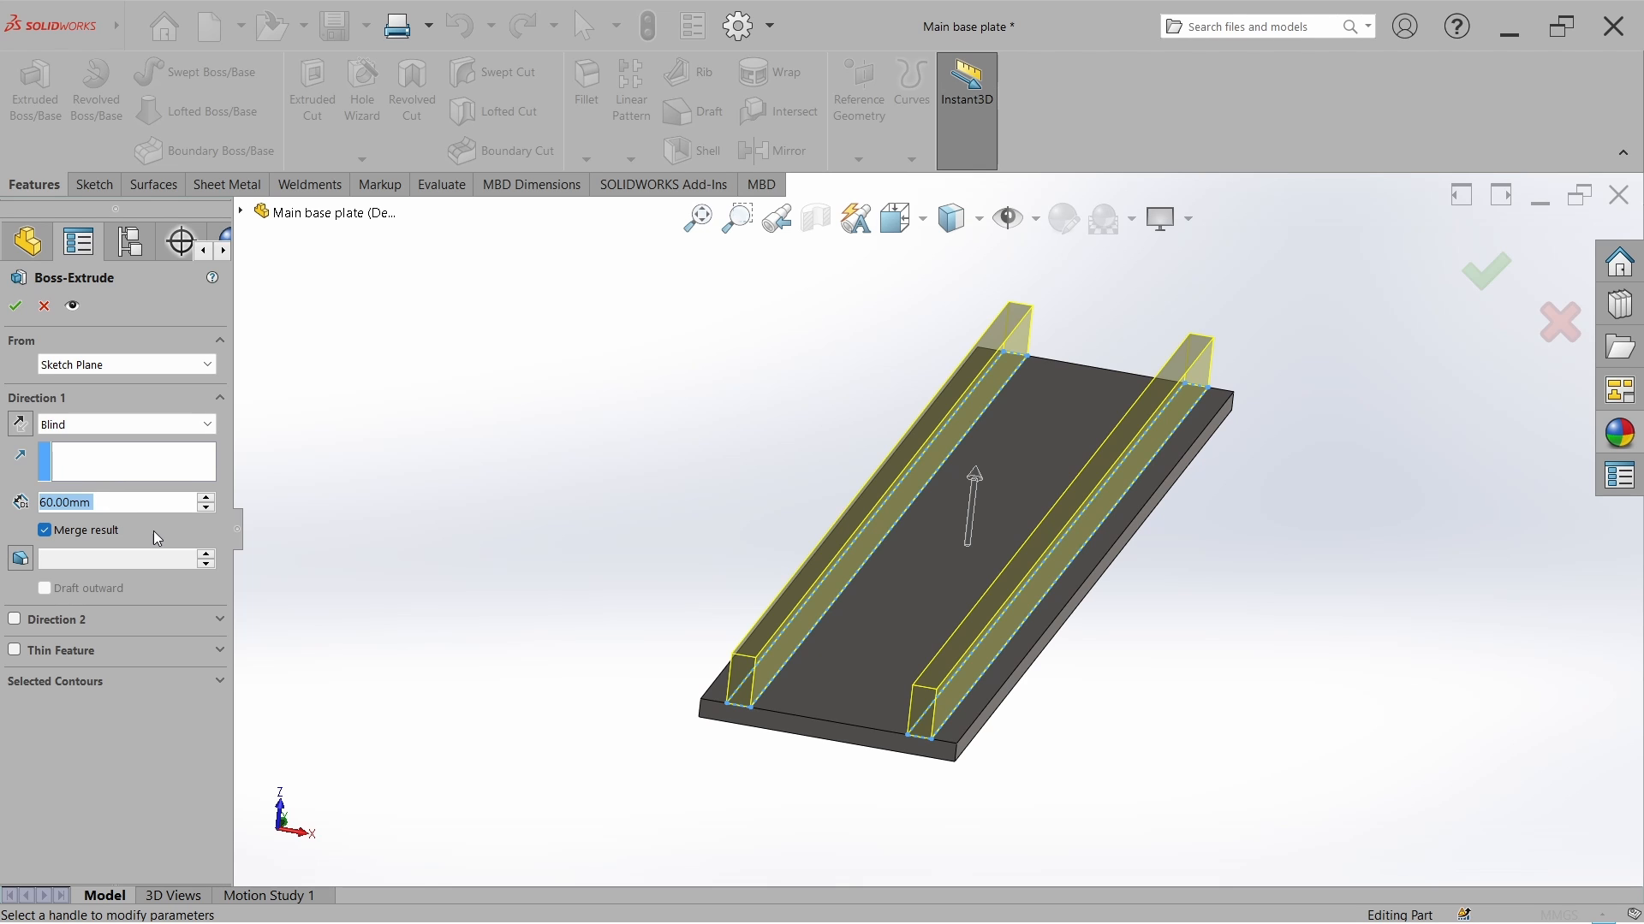
{"action": "left_click", "coordinate": [50, 530]}
{"action": "left_click", "coordinate": [13, 307]}
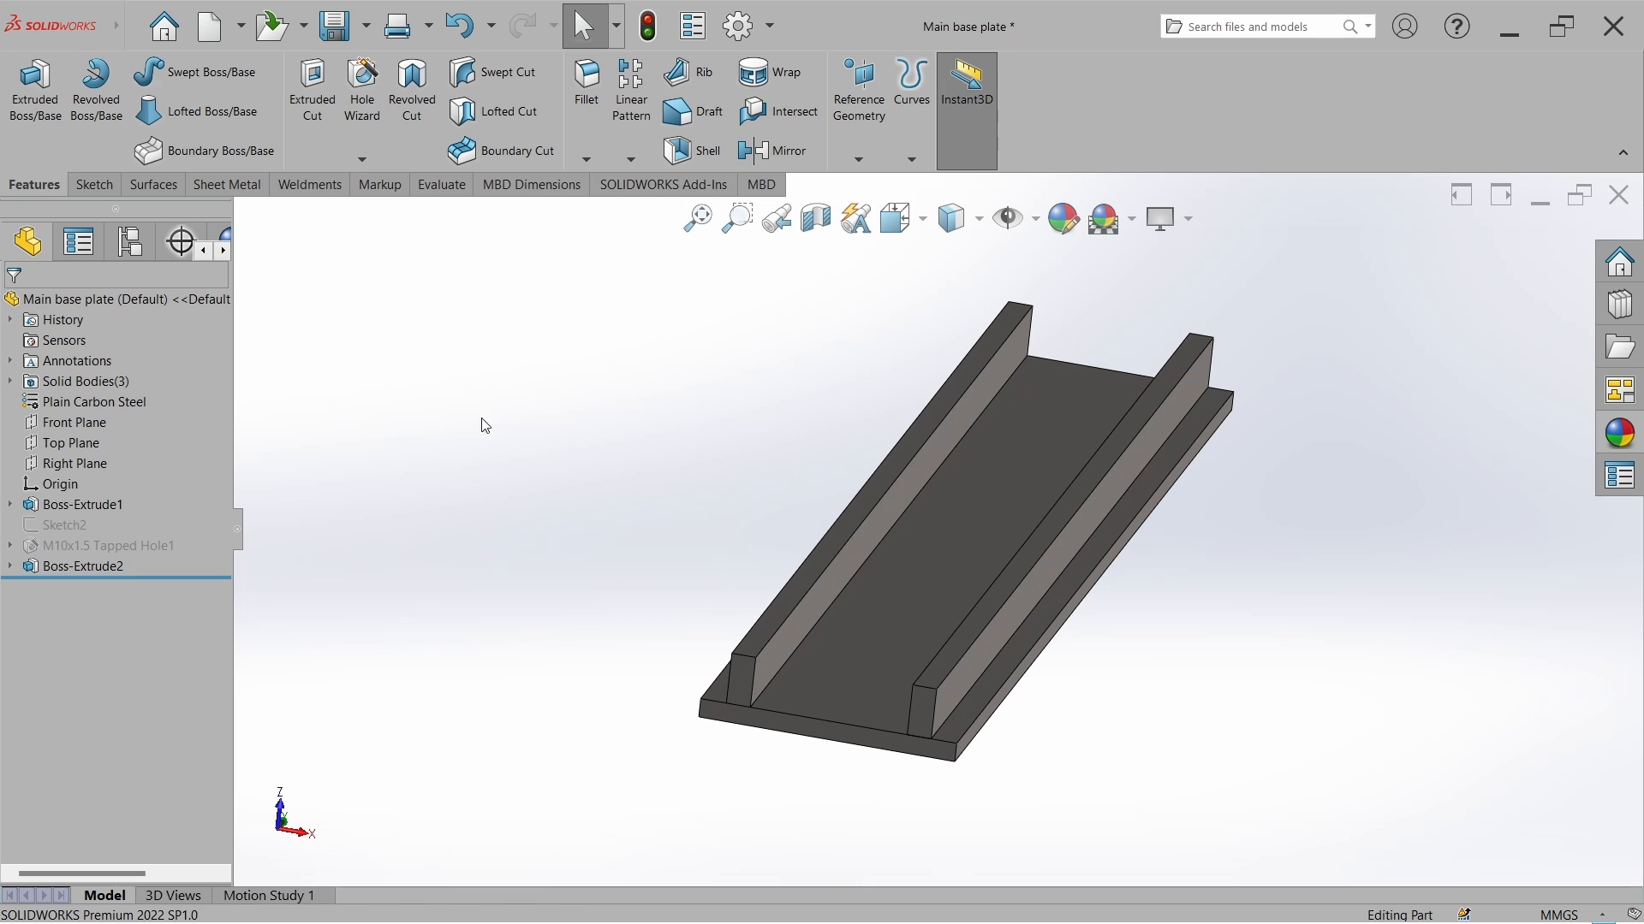
Start a weld bead between the right strip's outer face and the plate's top face, applied to both sides.
{"action": "left_click", "coordinate": [317, 185]}
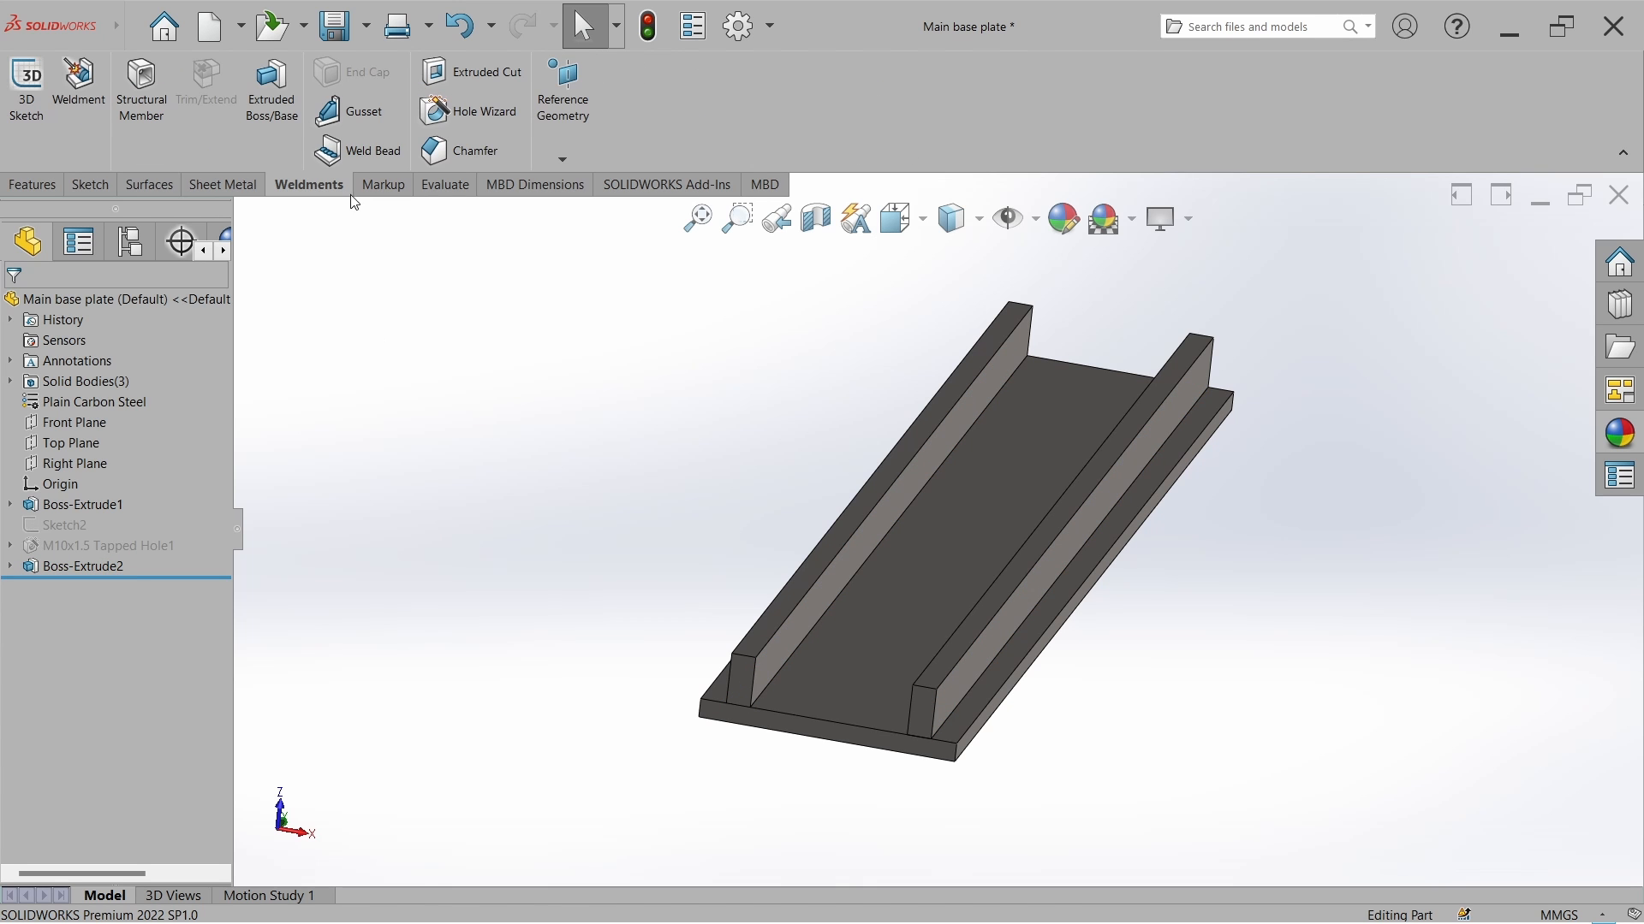
{"action": "left_click", "coordinate": [353, 152]}
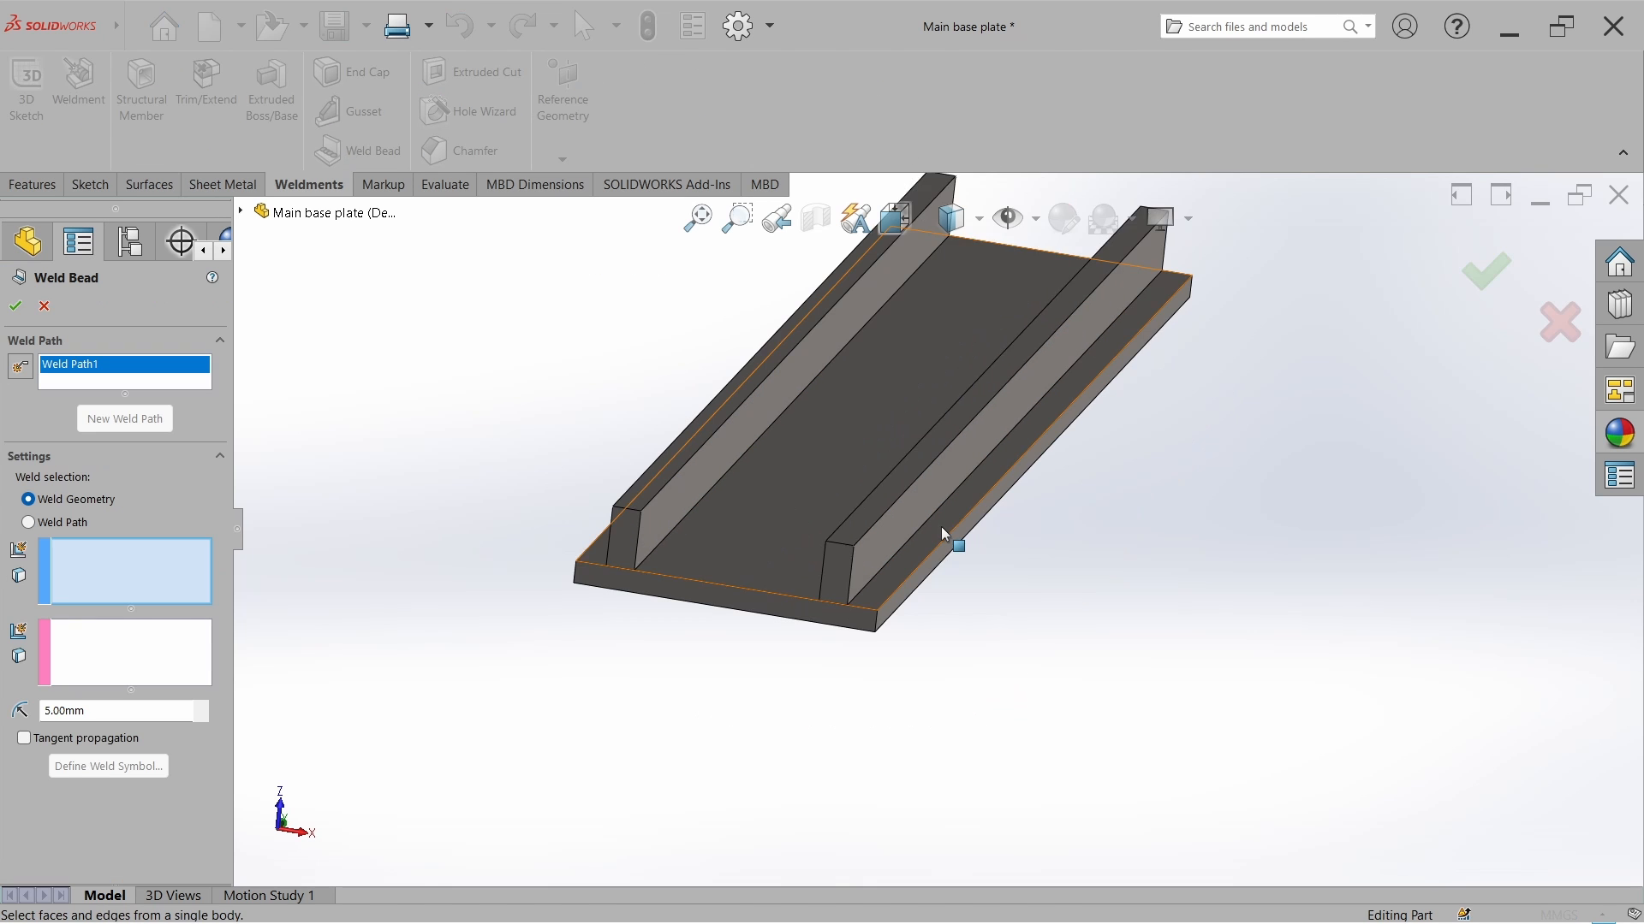
{"action": "scroll", "coordinate": [942, 527], "scroll_direction": "down", "scroll_amount": 3}
{"action": "left_click", "coordinate": [862, 570]}
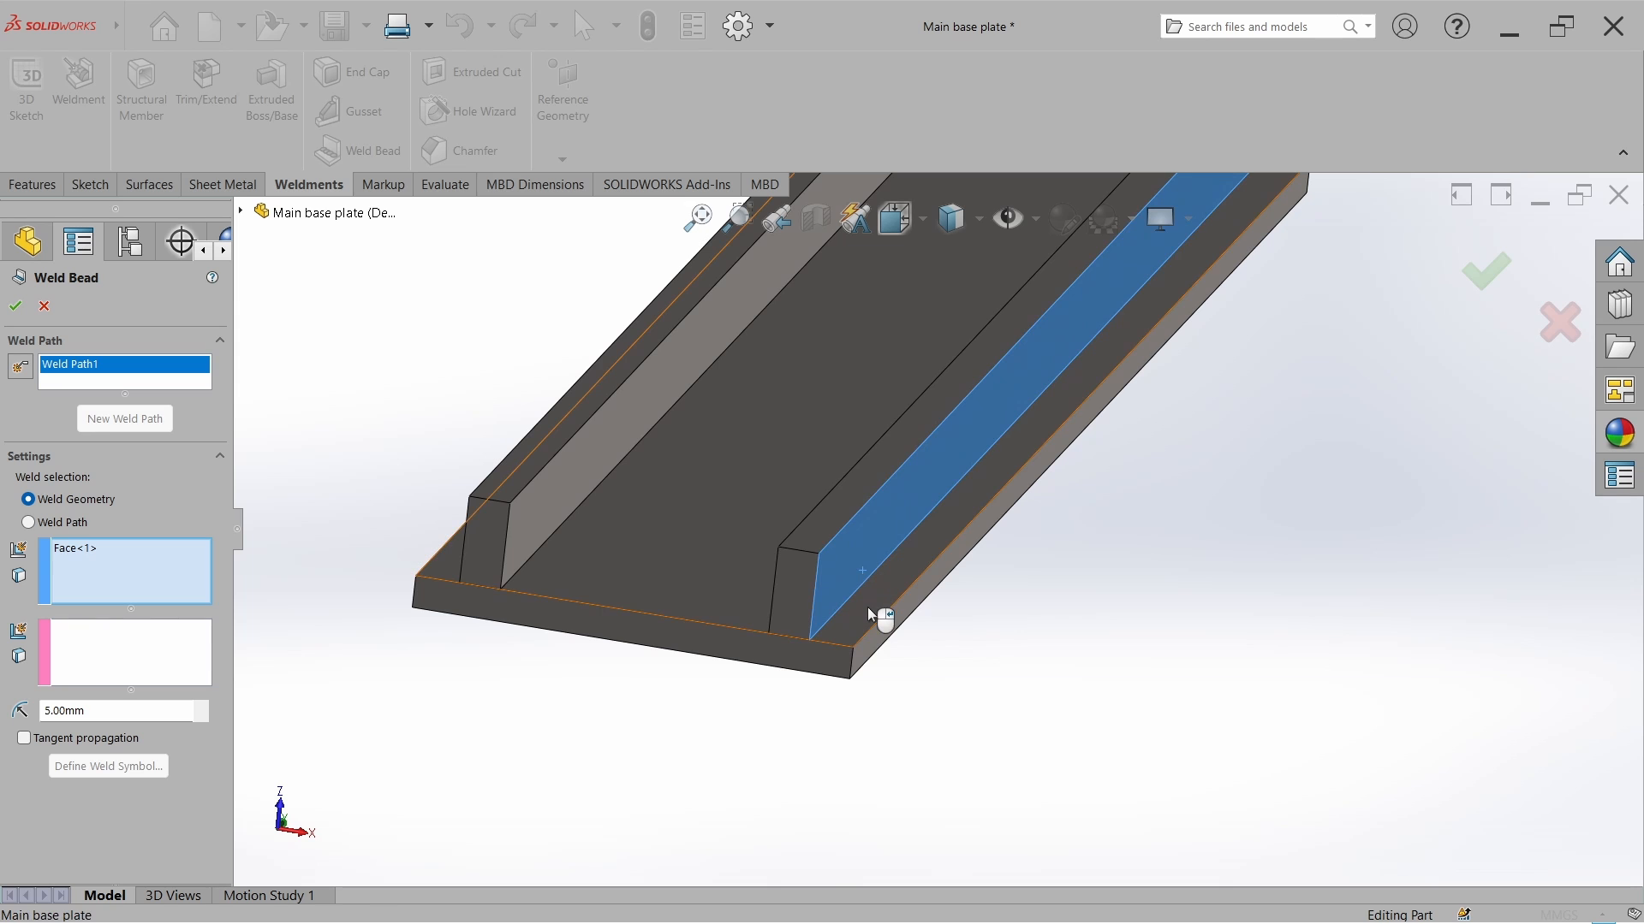
{"action": "left_click", "coordinate": [868, 609]}
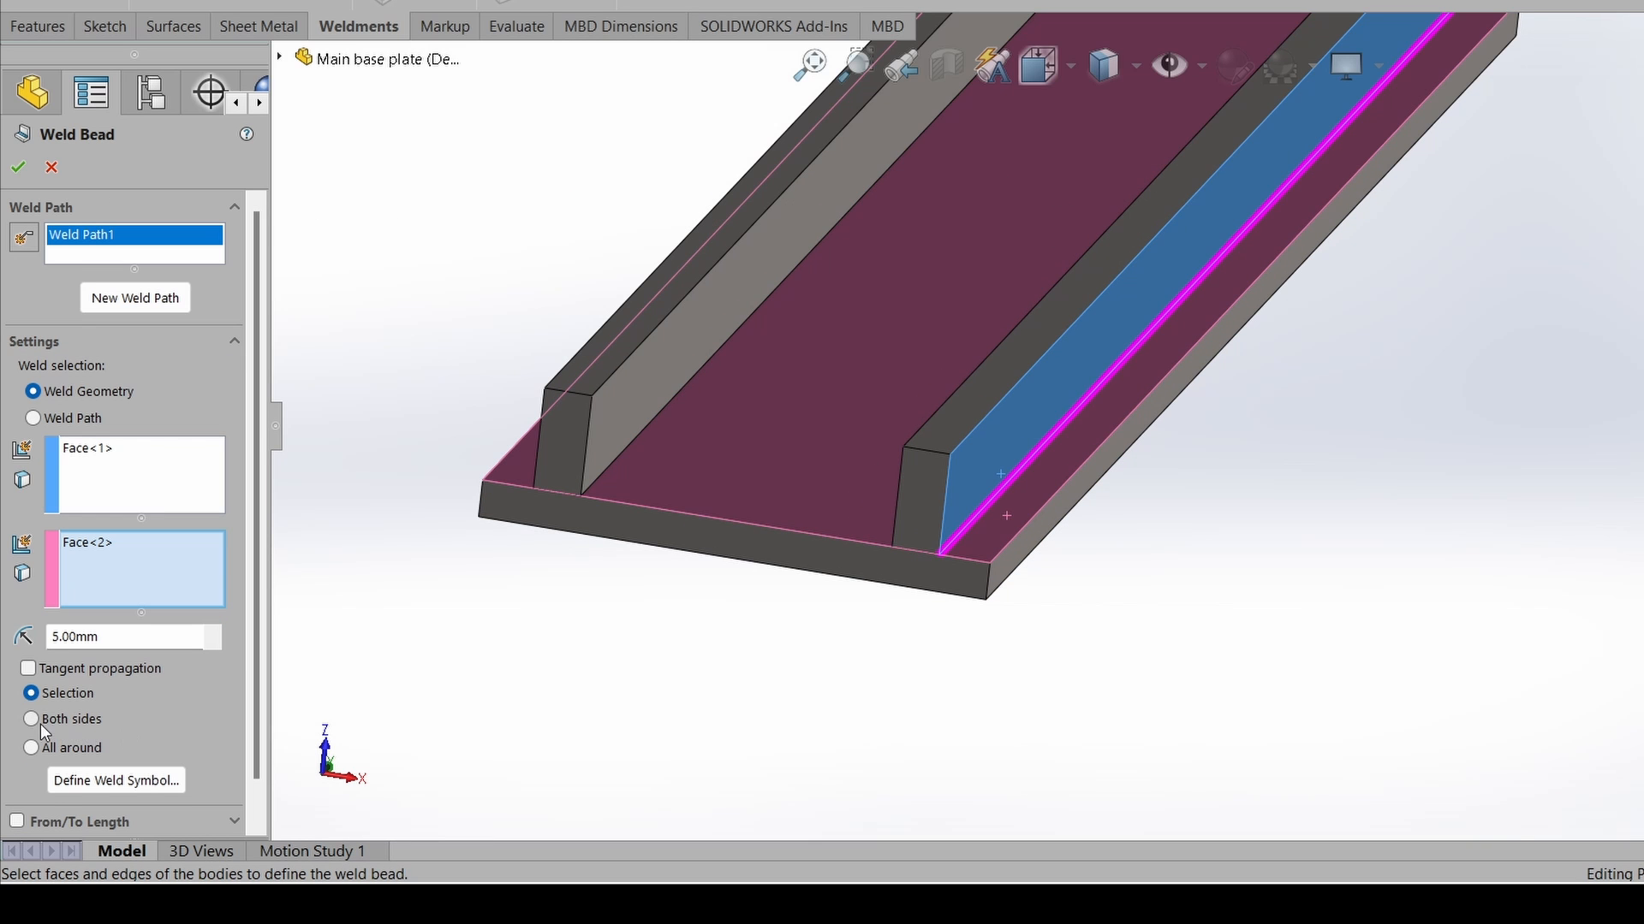
{"action": "left_click", "coordinate": [32, 719]}
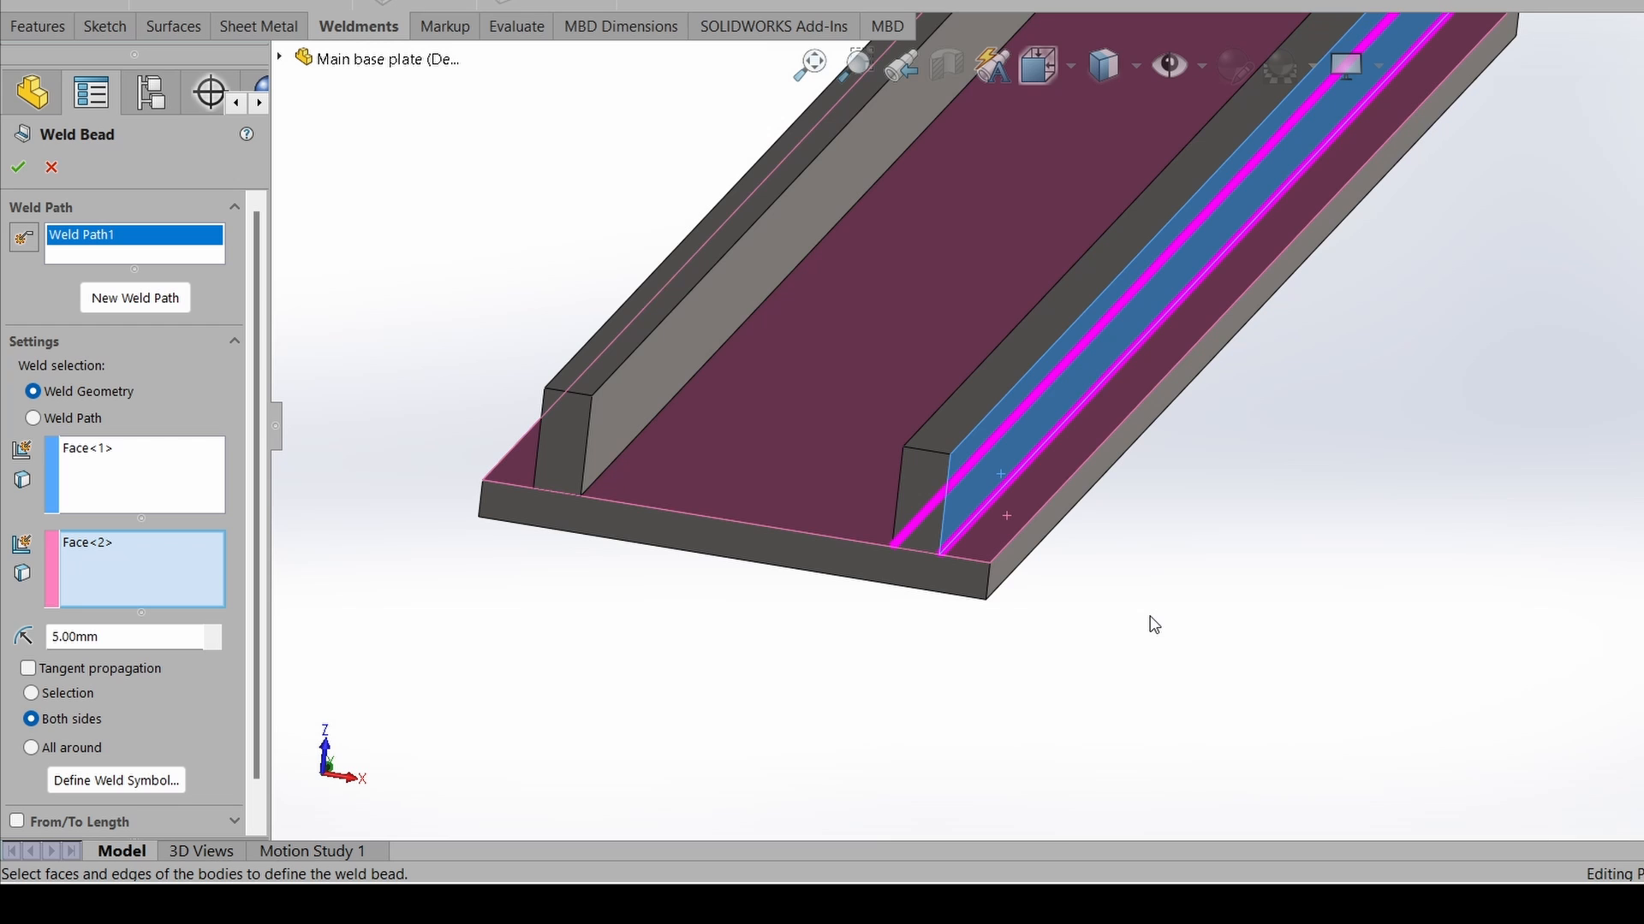
{"action": "left_click", "coordinate": [176, 636]}
{"action": "key", "text": "ctrl+a"}
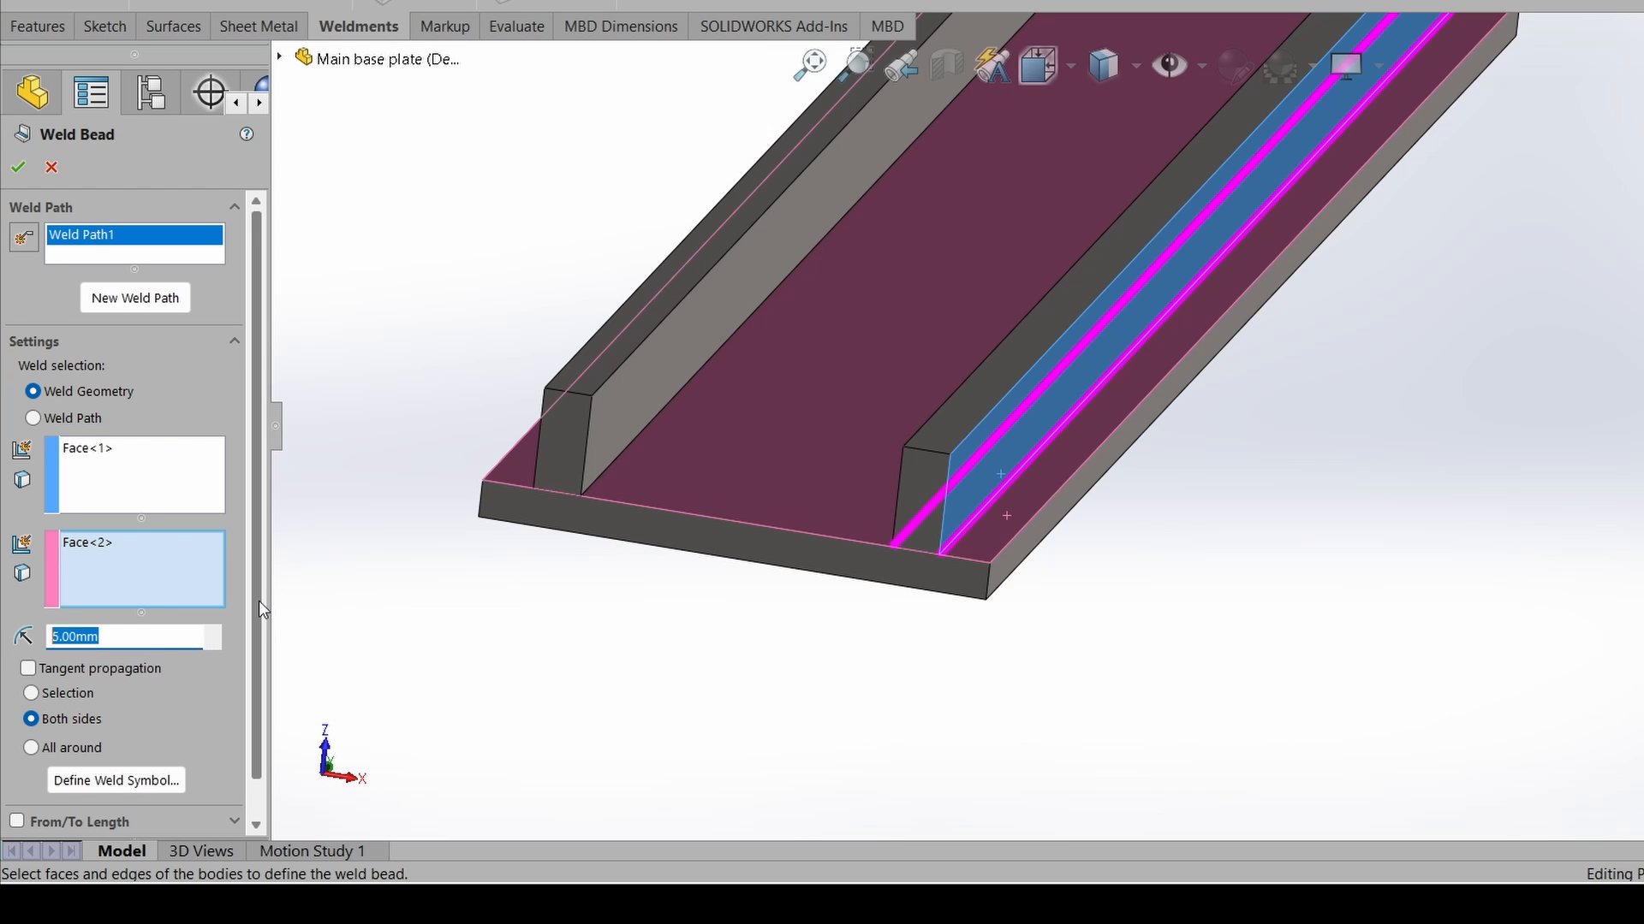
{"action": "scroll", "coordinate": [261, 610], "scroll_direction": "down", "scroll_amount": 1}
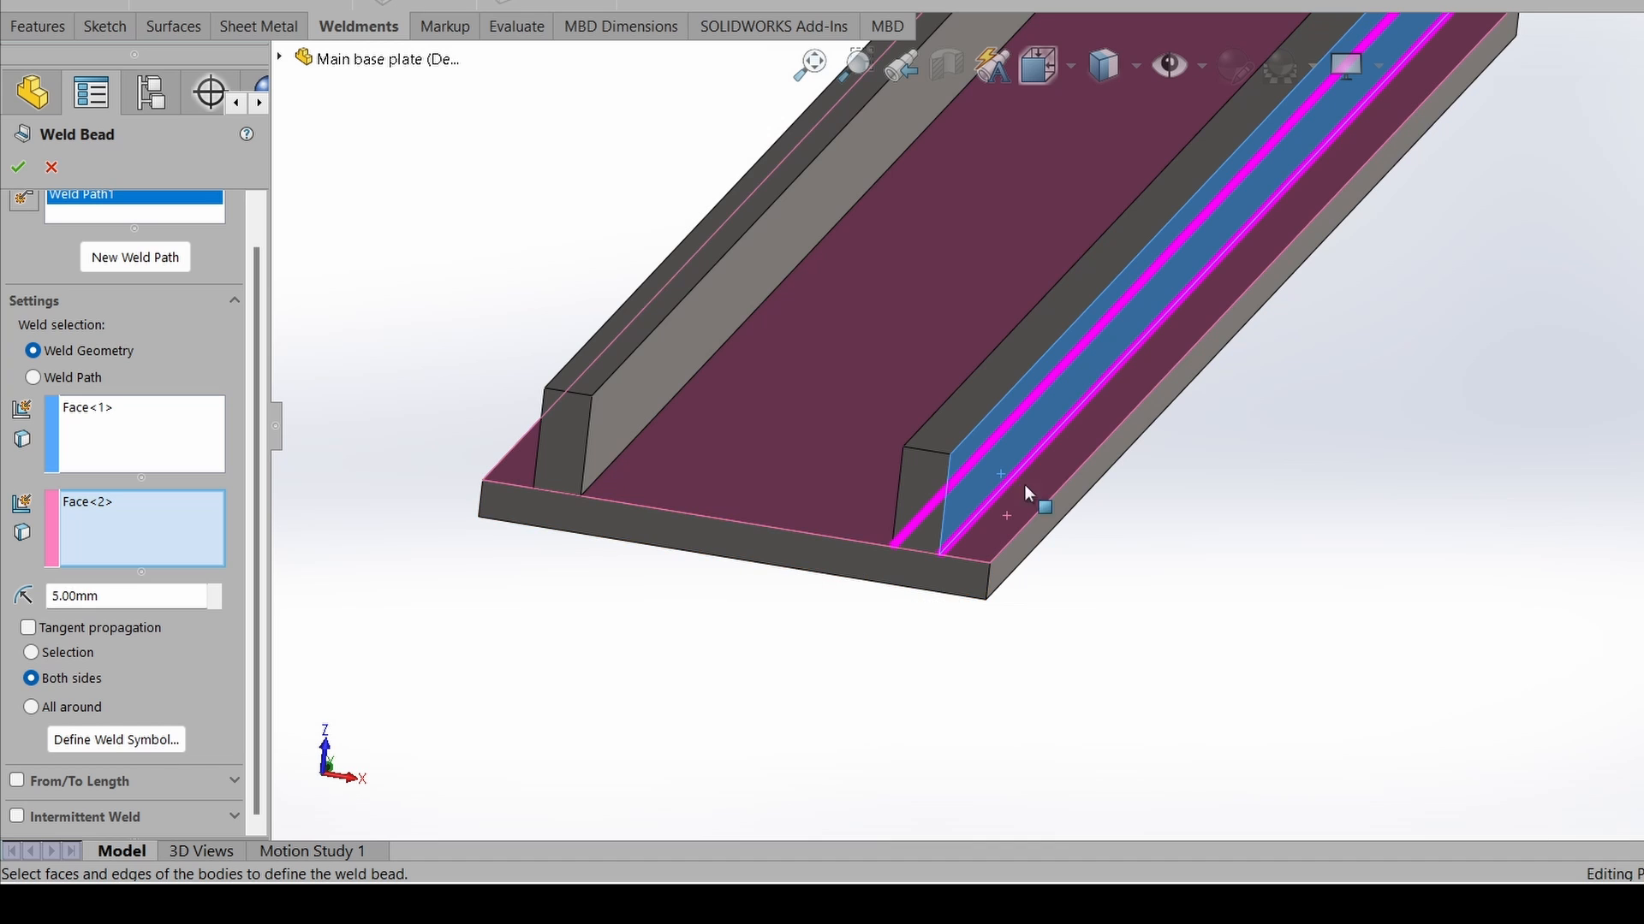
Make the right strip's weld intermittent with a 50 mm weld length and a 100 mm gap.
{"action": "left_click", "coordinate": [18, 818]}
{"action": "scroll", "coordinate": [251, 731], "scroll_direction": "down", "scroll_amount": 4}
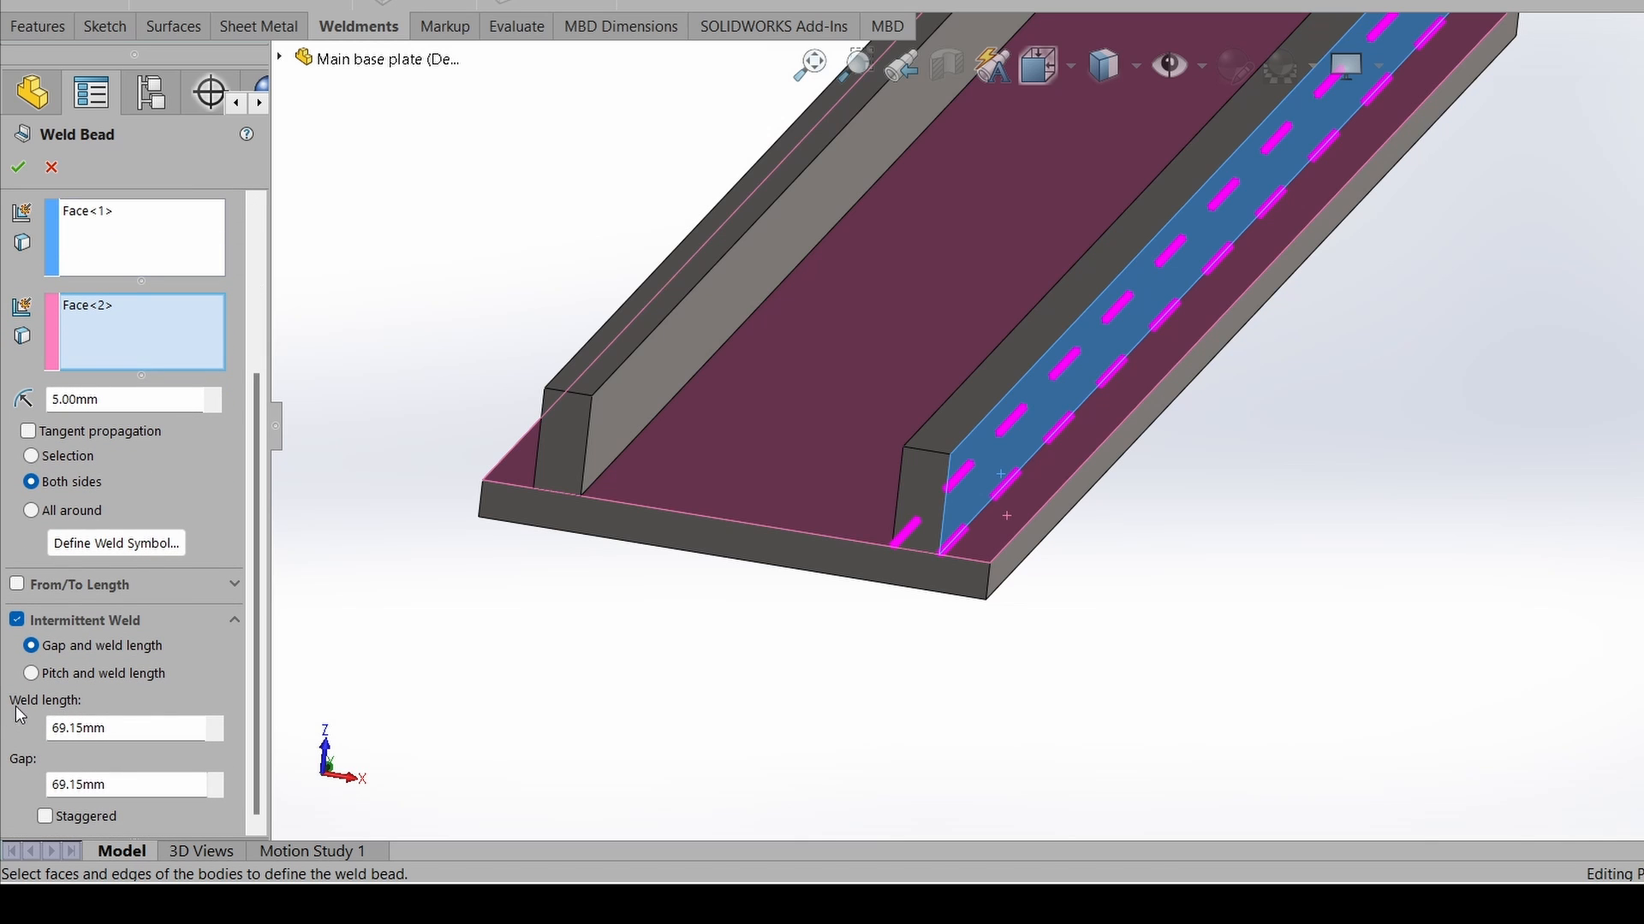
{"action": "double_click", "coordinate": [156, 721]}
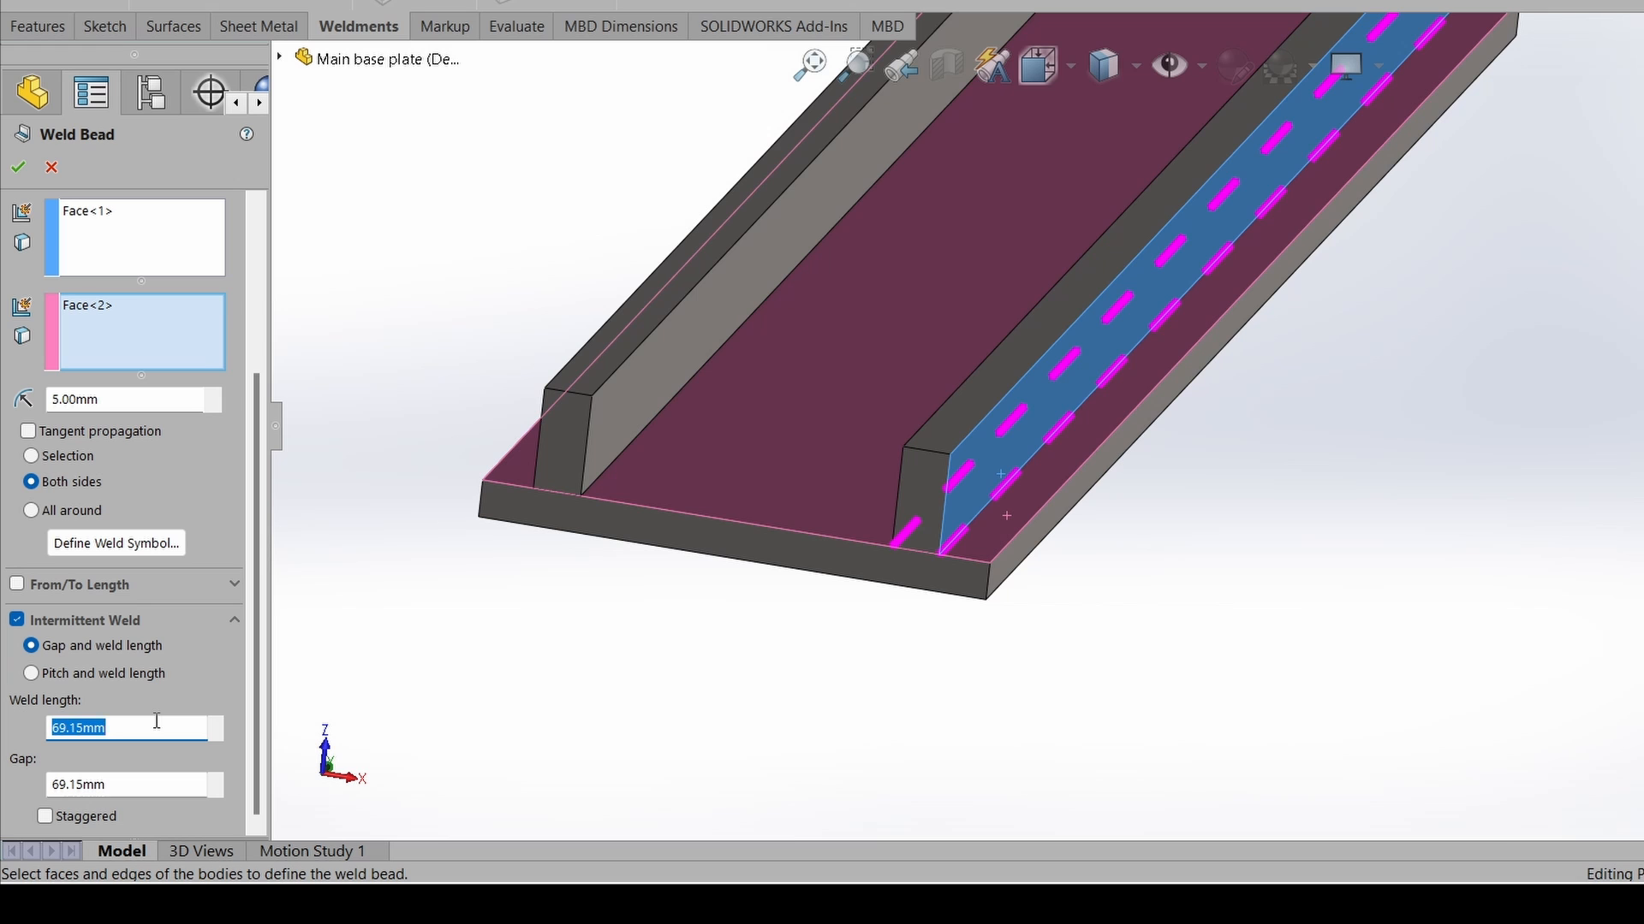
{"action": "type", "text": "50.00mm"}
{"action": "left_click", "coordinate": [132, 794]}
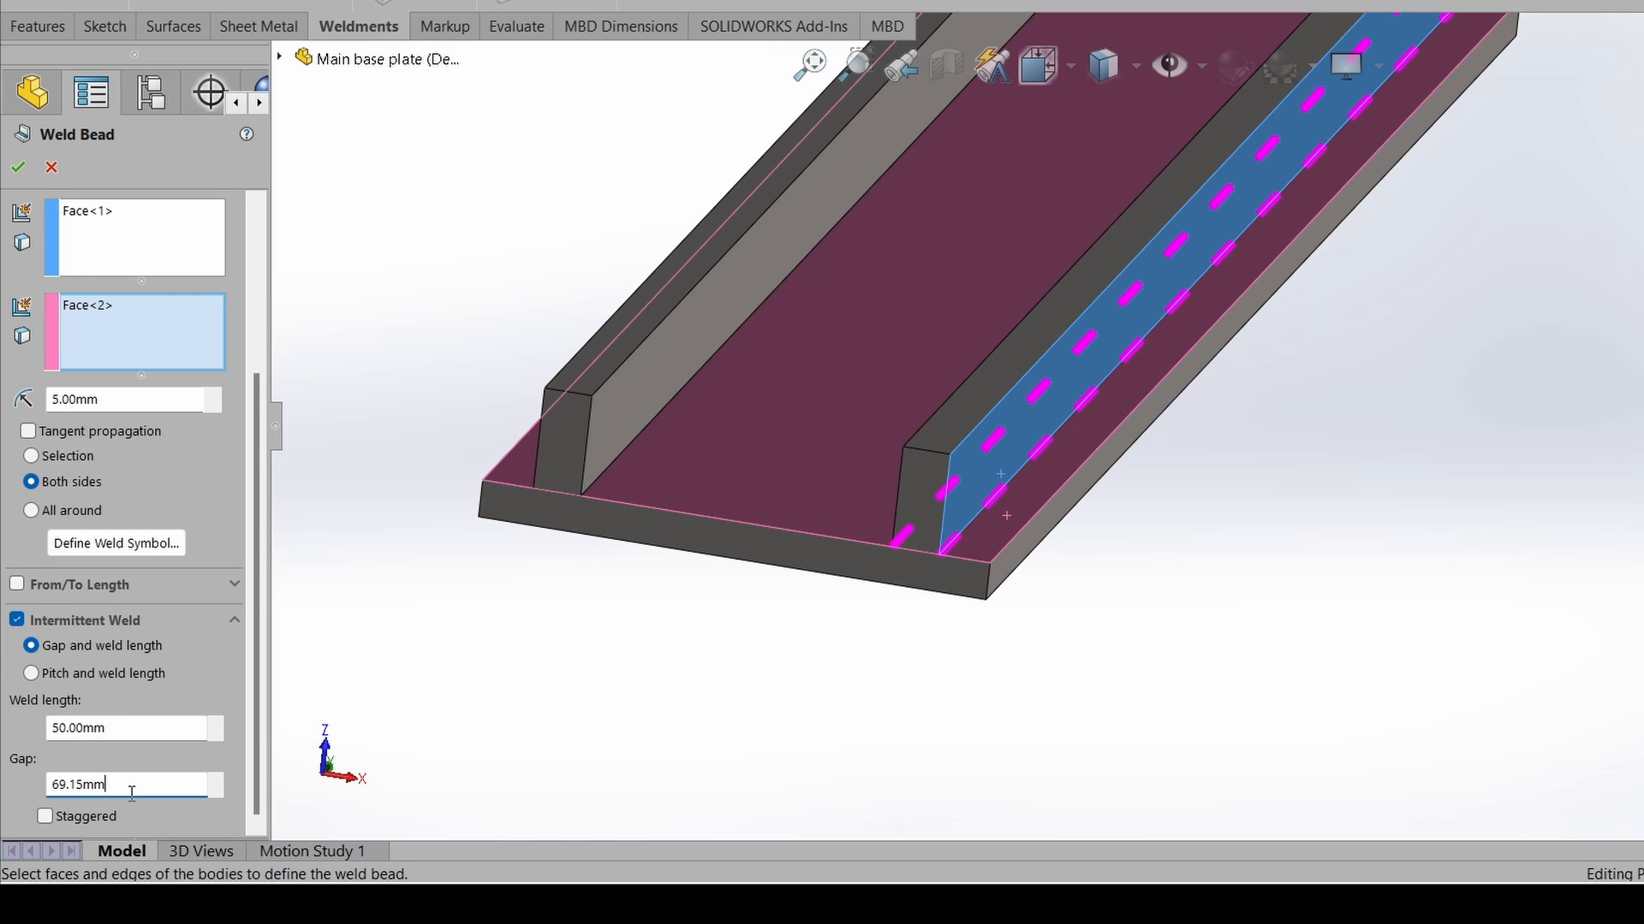
{"action": "double_click", "coordinate": [132, 793]}
{"action": "type", "text": "100"}
{"action": "key", "text": "Return"}
Set the intermittent weld length to 100 mm and finish the right strip's weld bead.
{"action": "double_click", "coordinate": [169, 725]}
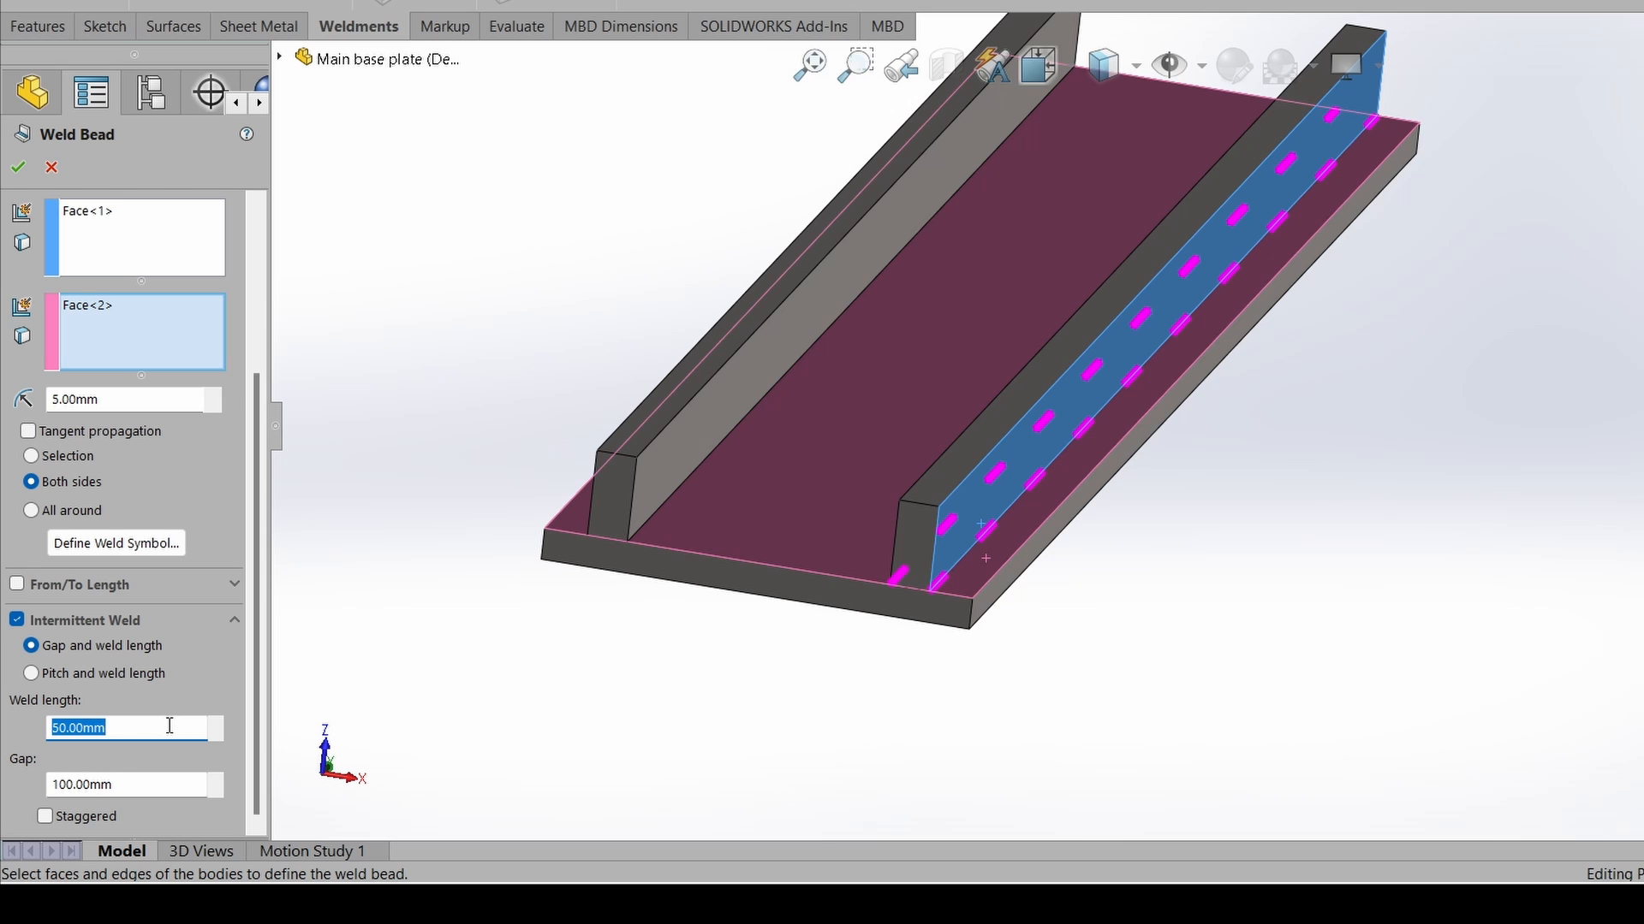
{"action": "type", "text": "10"}
{"action": "key", "text": "Return"}
{"action": "type", "text": "10"}
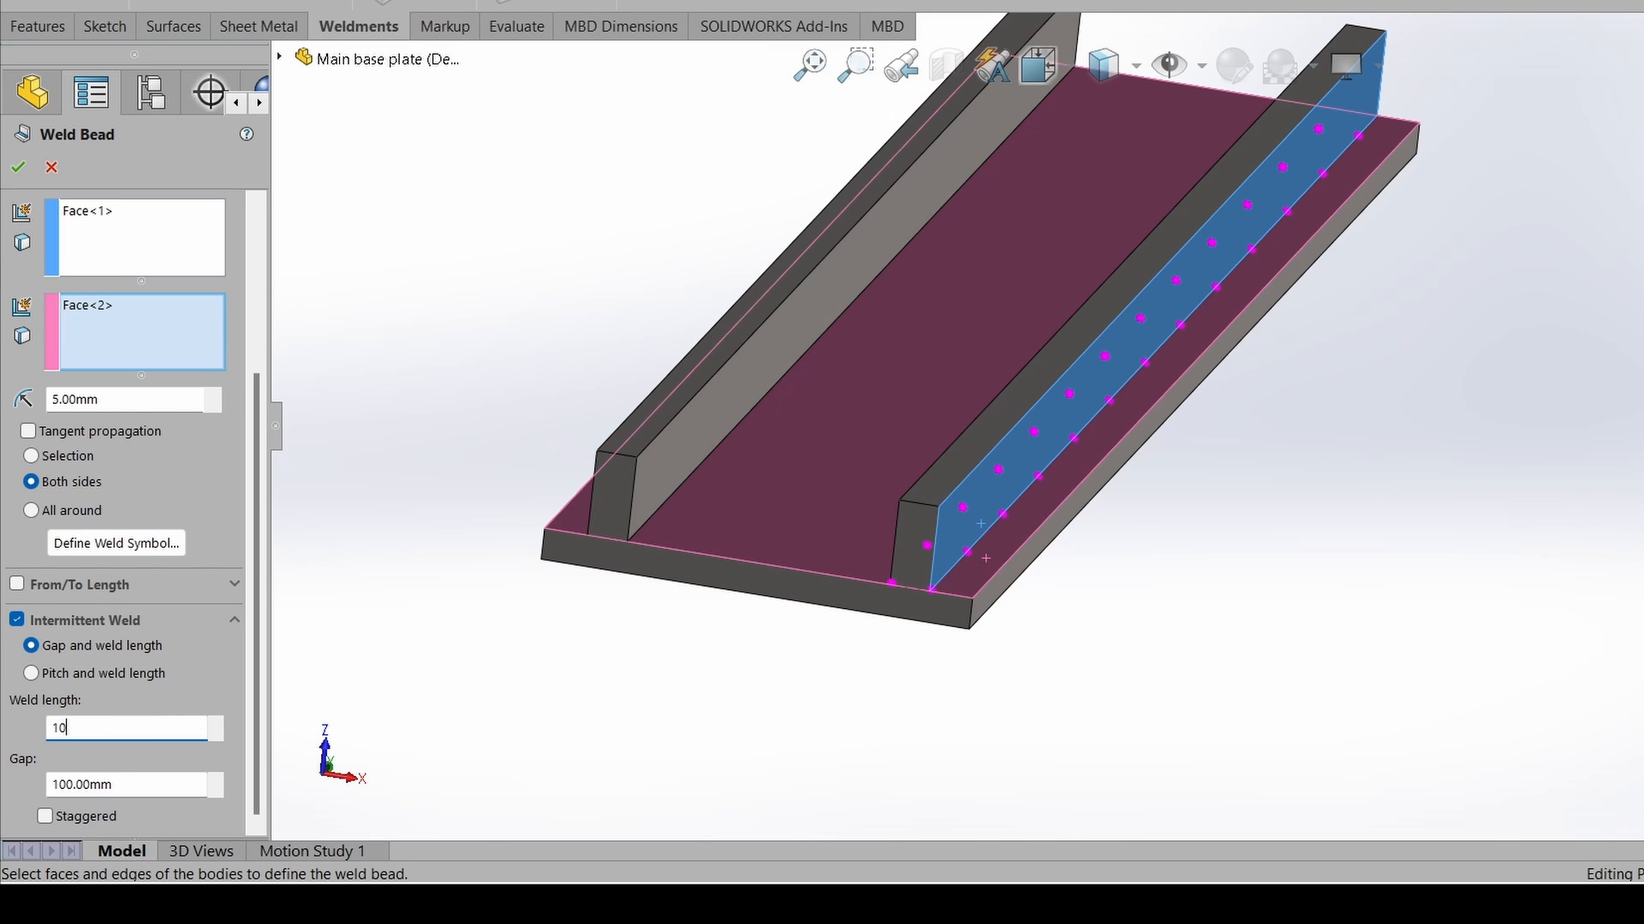
{"action": "key", "text": "Return"}
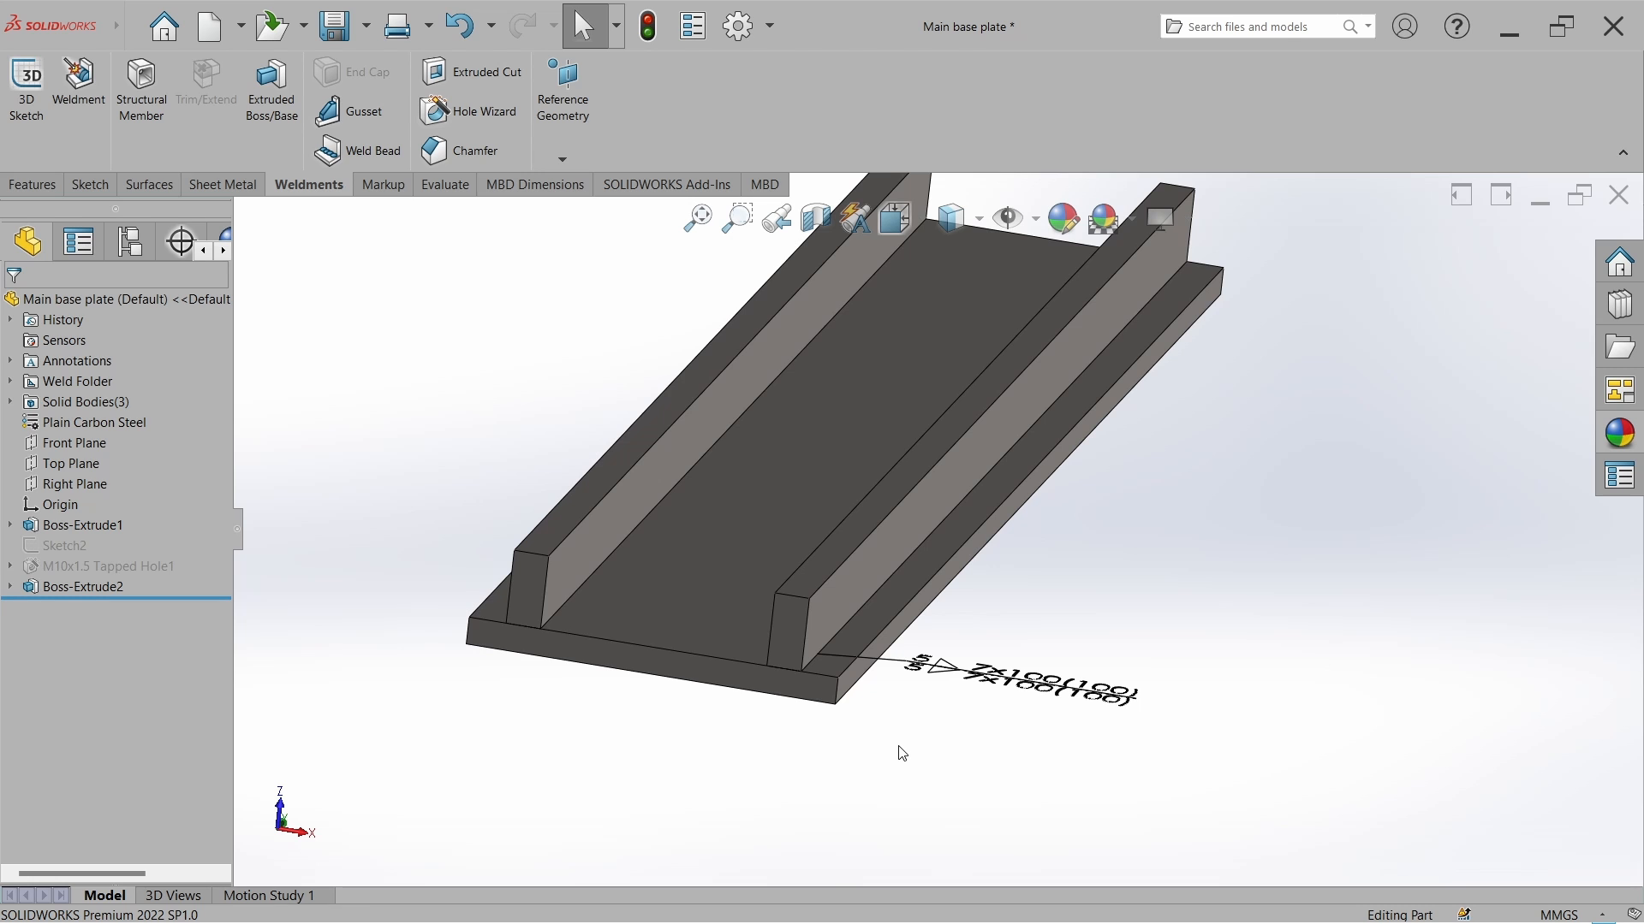
Turn on the display of cosmetic weld beads and inspect the beads along the right strip.
{"action": "left_click", "coordinate": [1039, 220]}
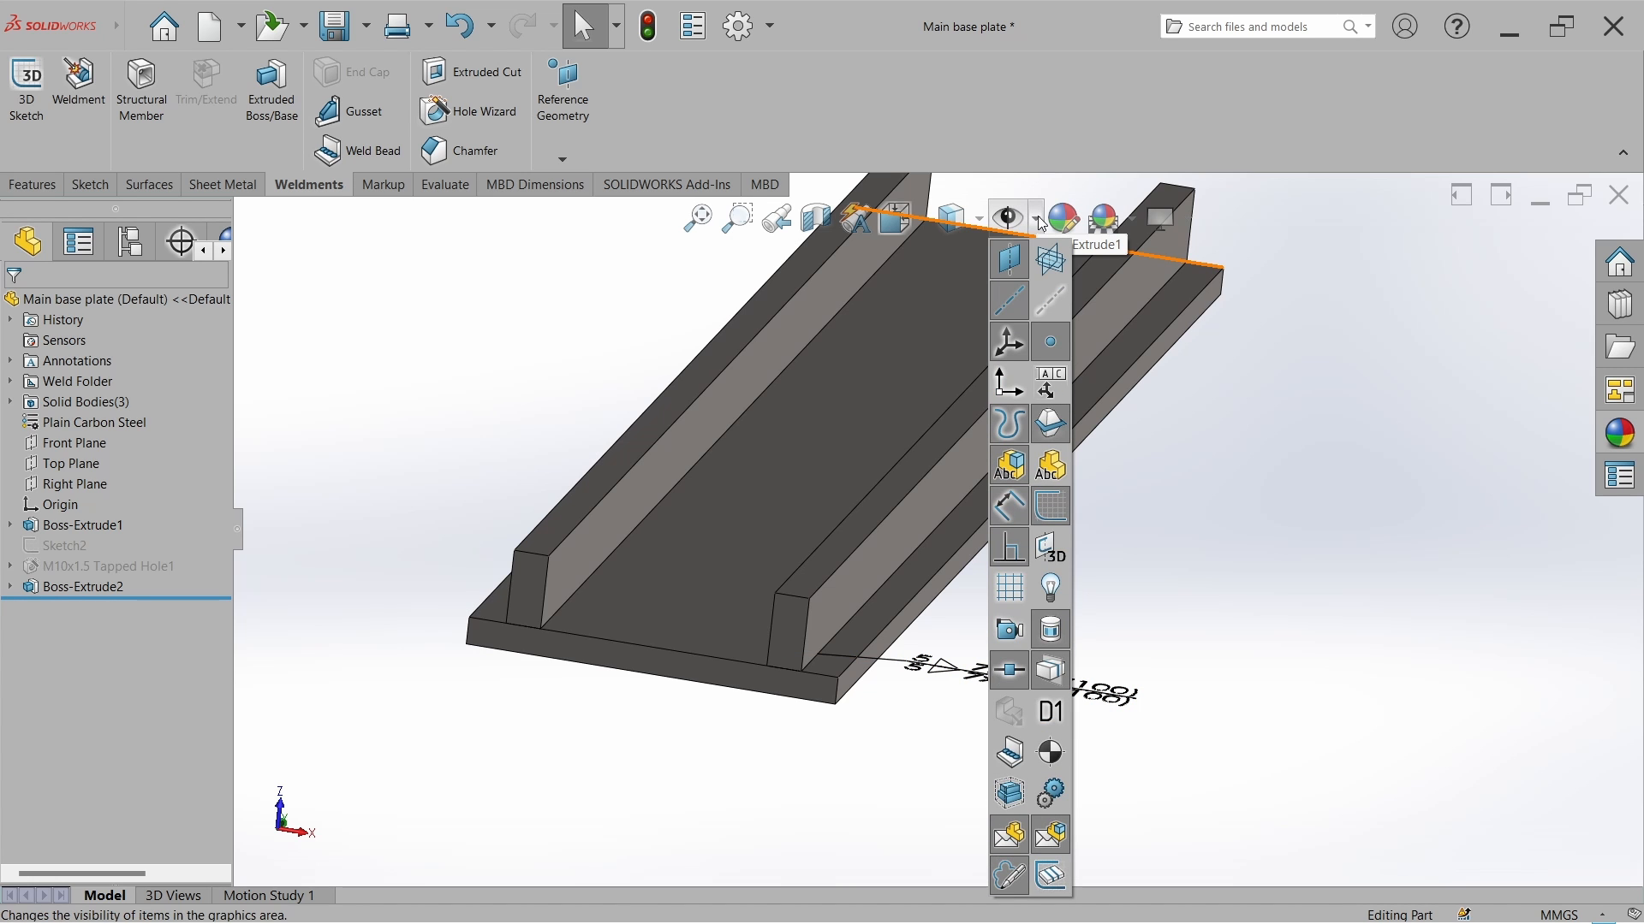
{"action": "left_click", "coordinate": [1011, 754]}
{"action": "scroll", "coordinate": [846, 558], "scroll_direction": "down", "scroll_amount": 5}
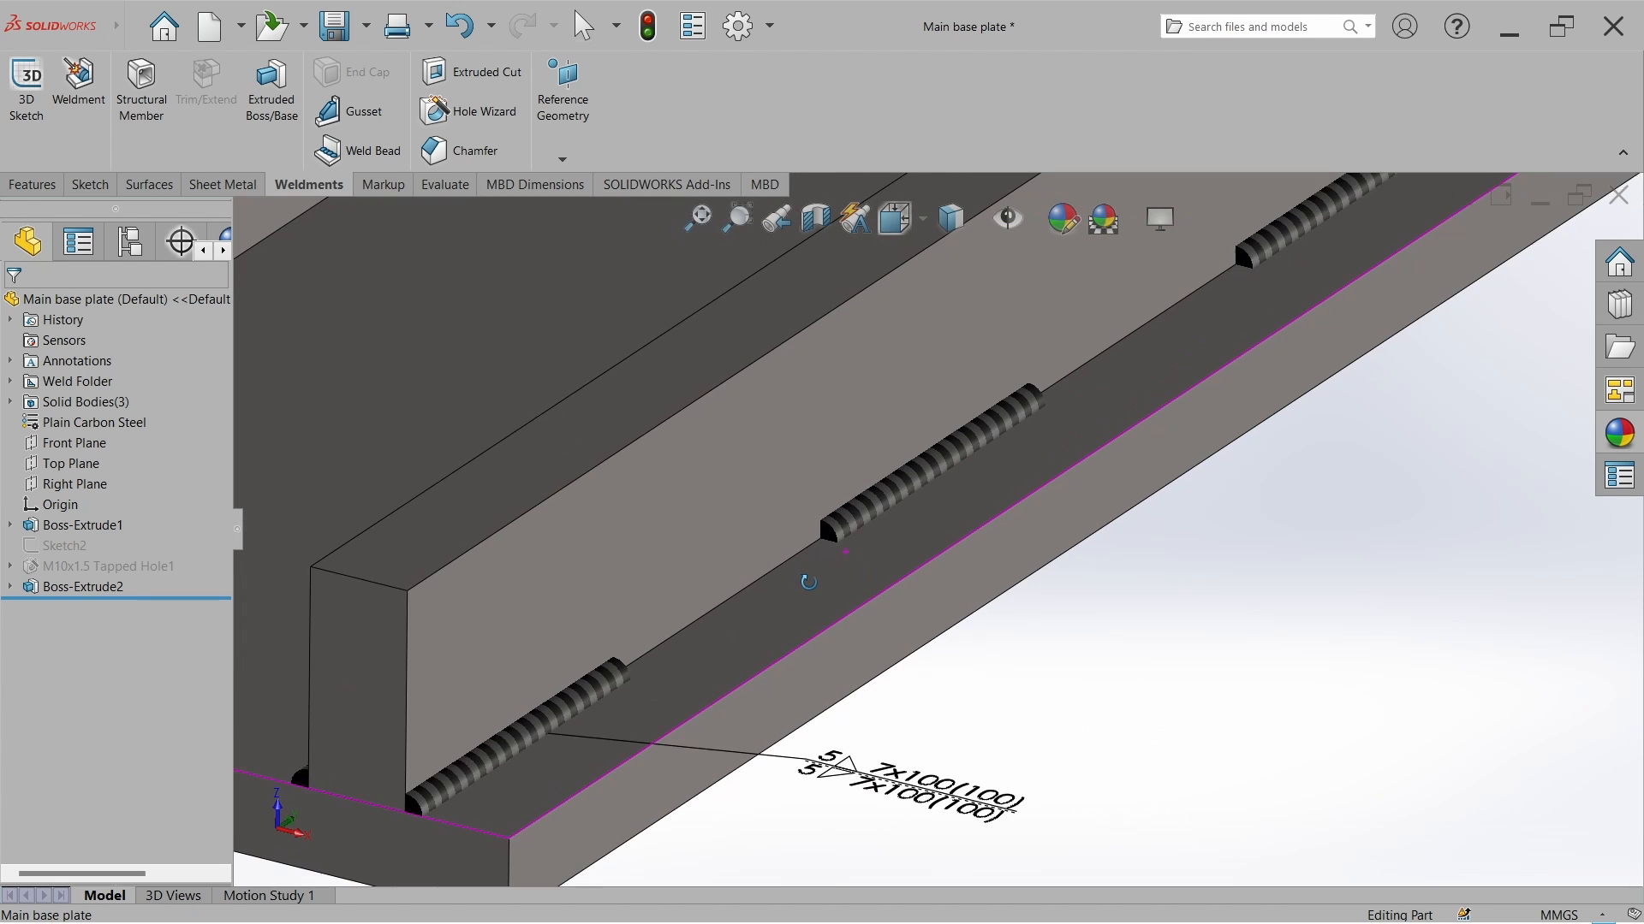
{"action": "scroll", "coordinate": [771, 651], "scroll_direction": "up", "scroll_amount": 5}
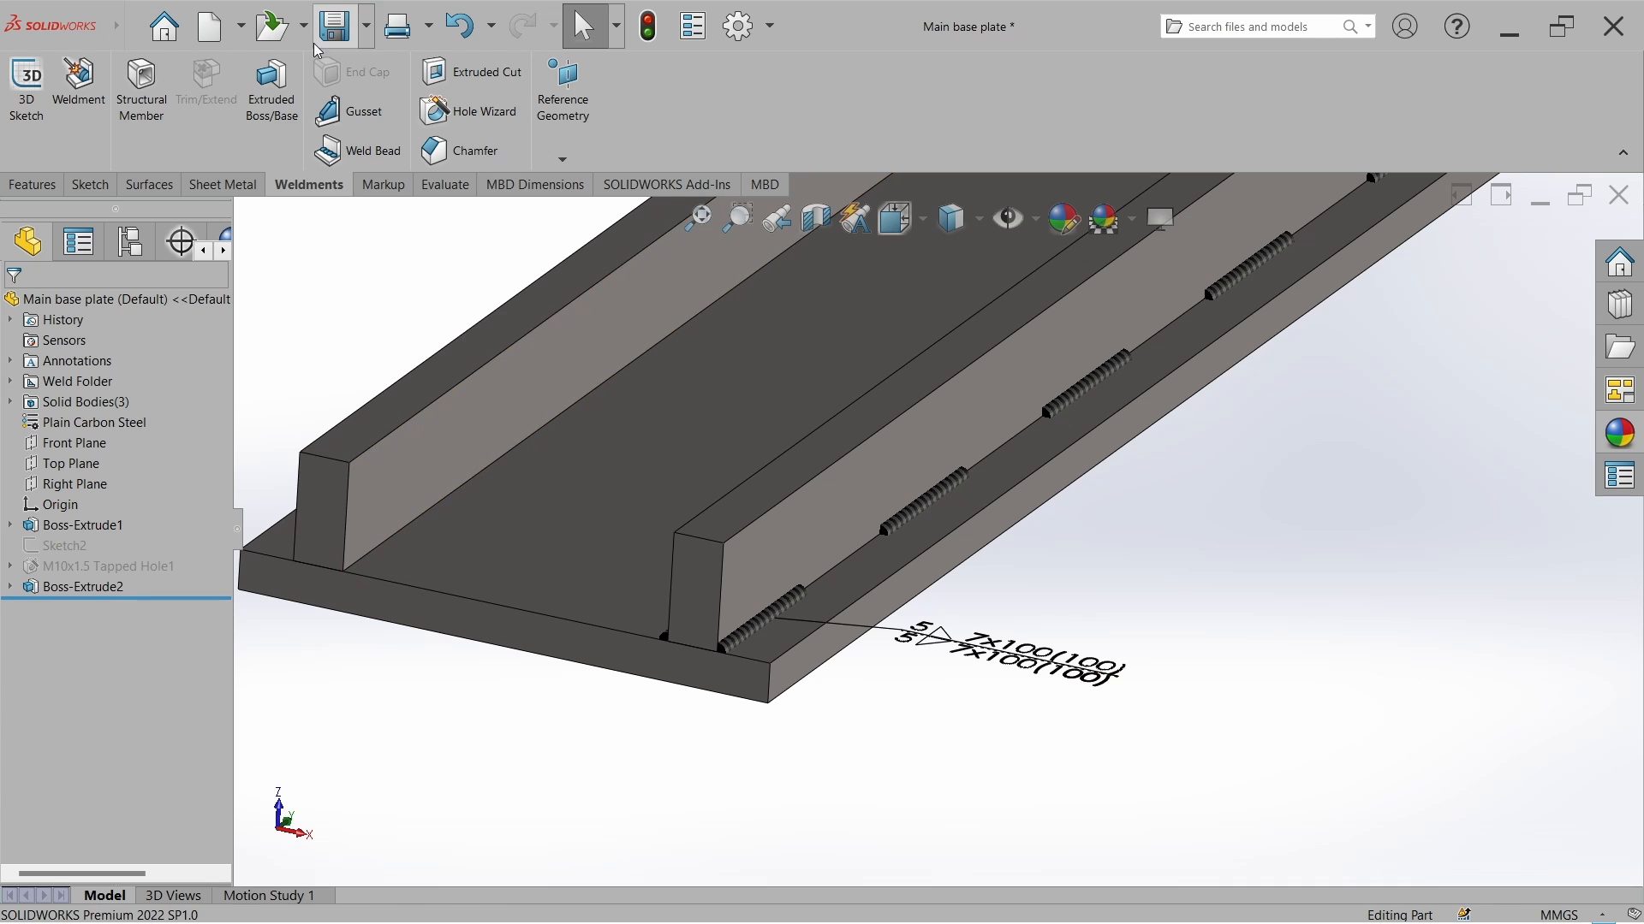
Start a weld bead between the left strip's inner face and the plate's top face, applied to both sides.
{"action": "left_click", "coordinate": [357, 151]}
{"action": "left_click", "coordinate": [427, 490]}
{"action": "left_click", "coordinate": [467, 552]}
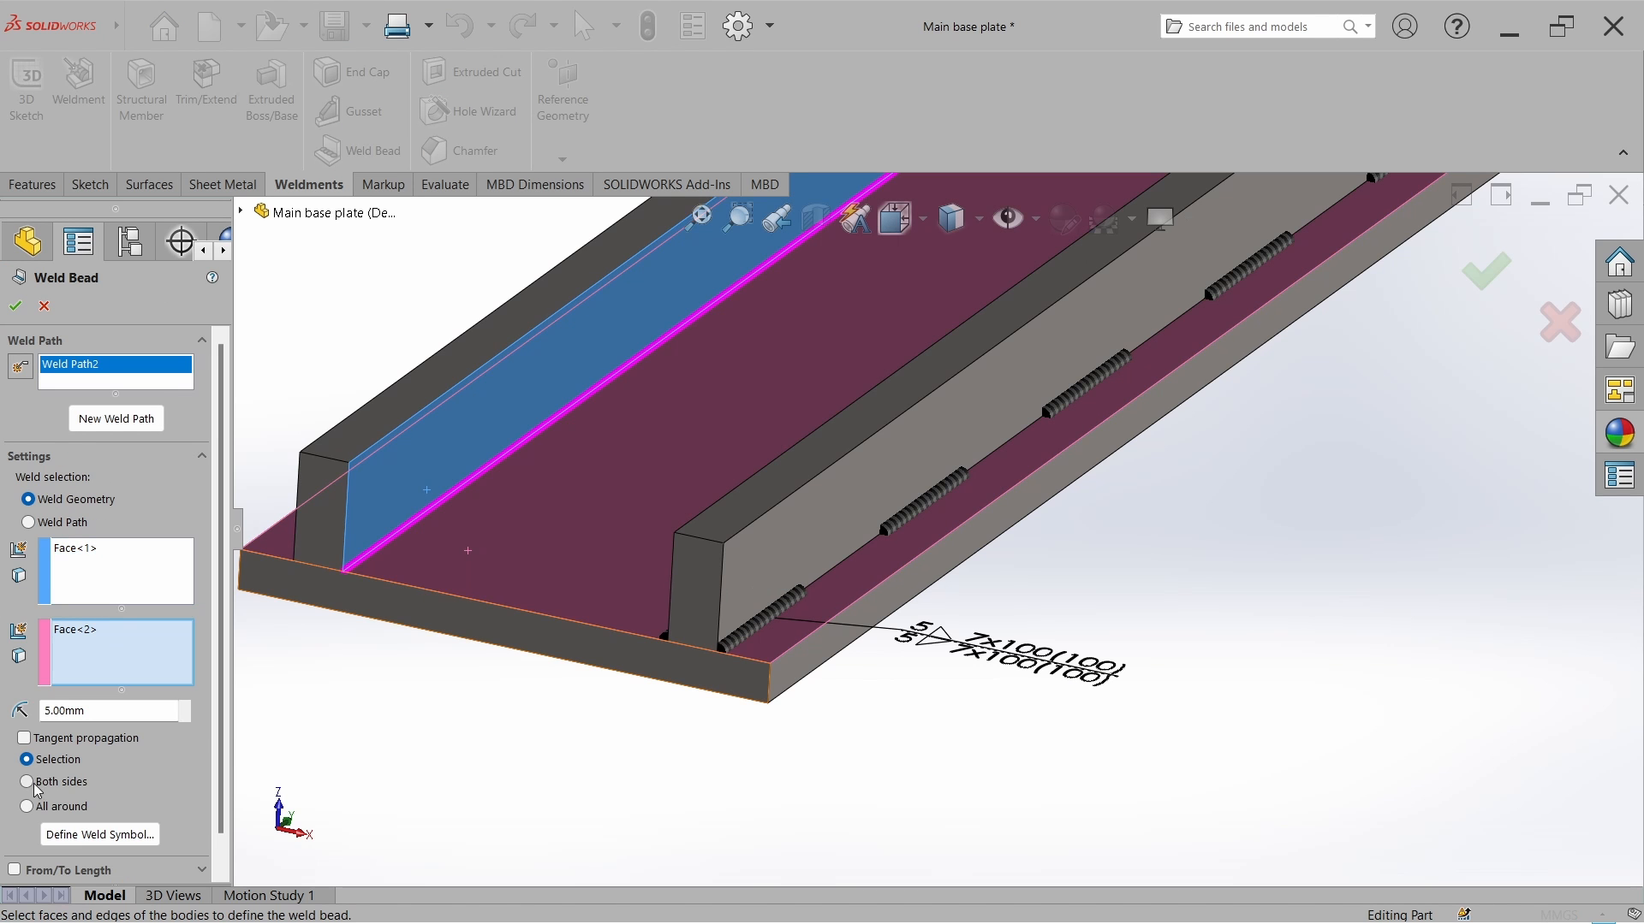
{"action": "left_click", "coordinate": [34, 783]}
Make the left strip's weld intermittent with a 100 mm weld length and a 100 mm gap, and finish the bead.
{"action": "left_click_drag", "start_coordinate": [223, 726], "coordinate": [219, 849]}
{"action": "left_click", "coordinate": [14, 865]}
{"action": "double_click", "coordinate": [134, 793]}
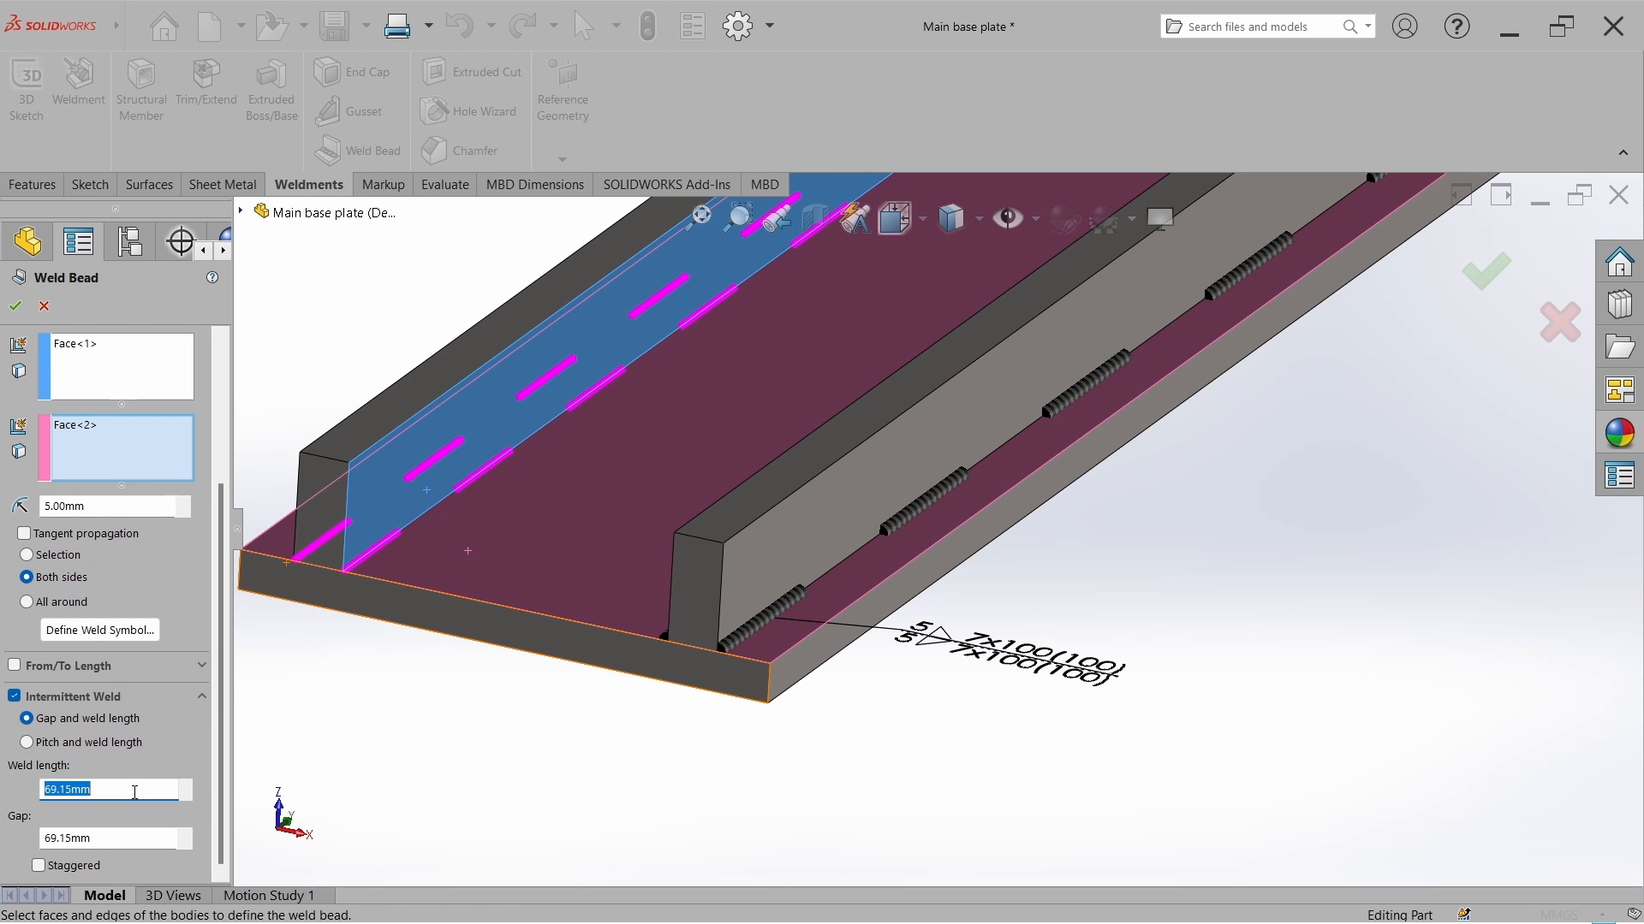
{"action": "type", "text": "100"}
{"action": "double_click", "coordinate": [118, 839]}
{"action": "left_click", "coordinate": [16, 305]}
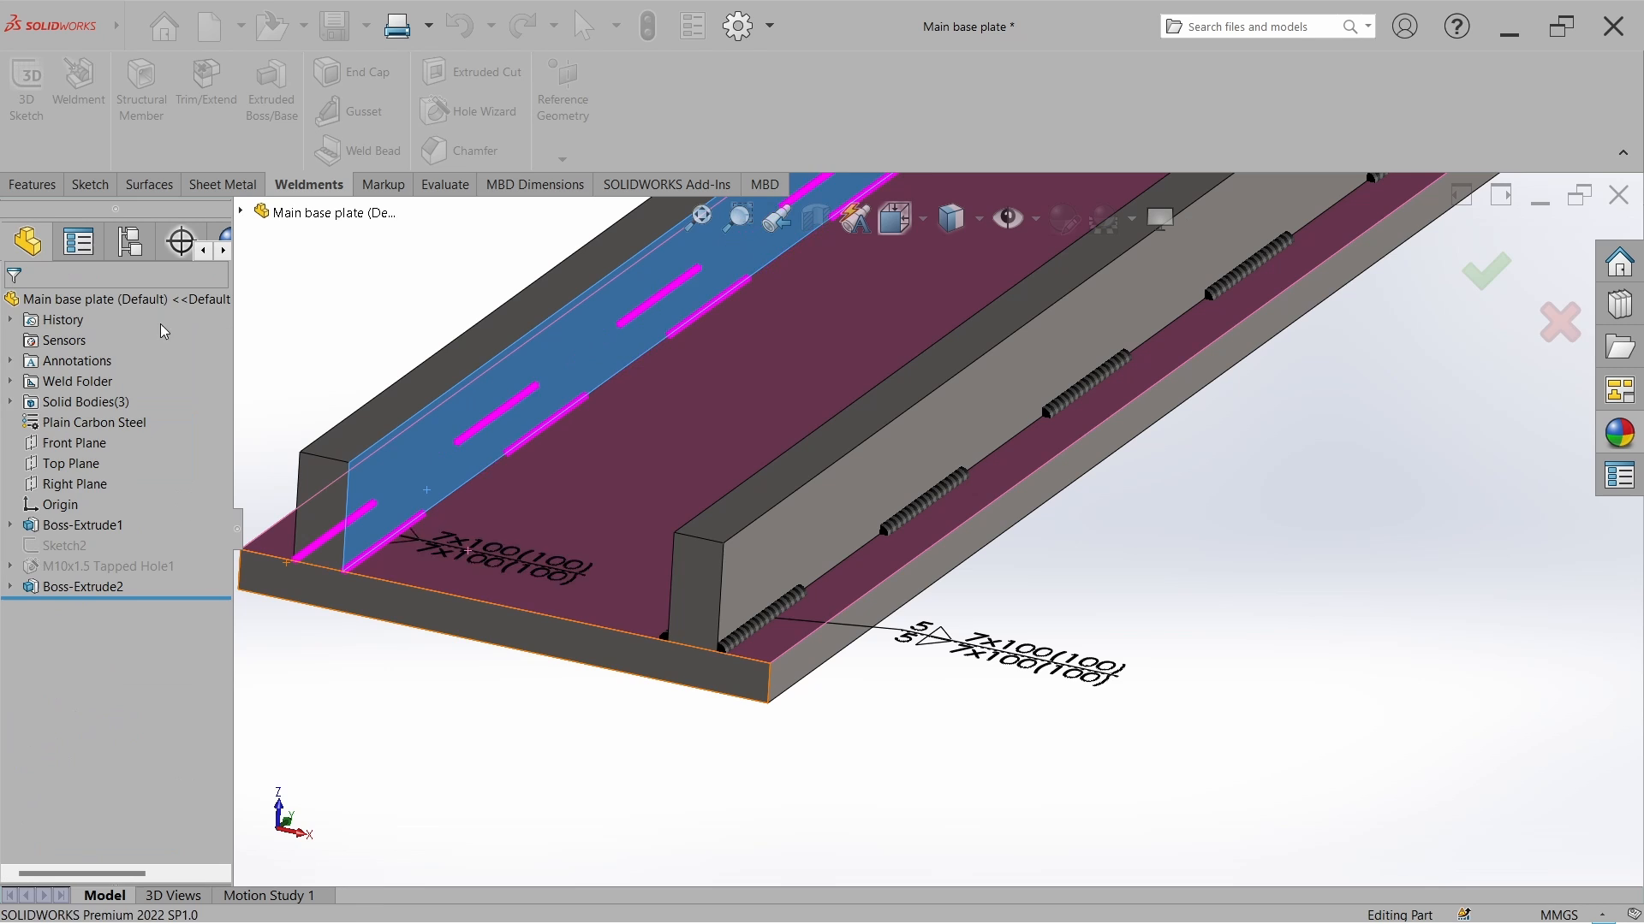
Set the length text on both sides of the right strip's weld symbol to 100-100.
{"action": "middle_click_drag", "start_coordinate": [587, 501], "coordinate": [598, 579]}
{"action": "scroll", "coordinate": [597, 579], "scroll_direction": "up", "scroll_amount": 3}
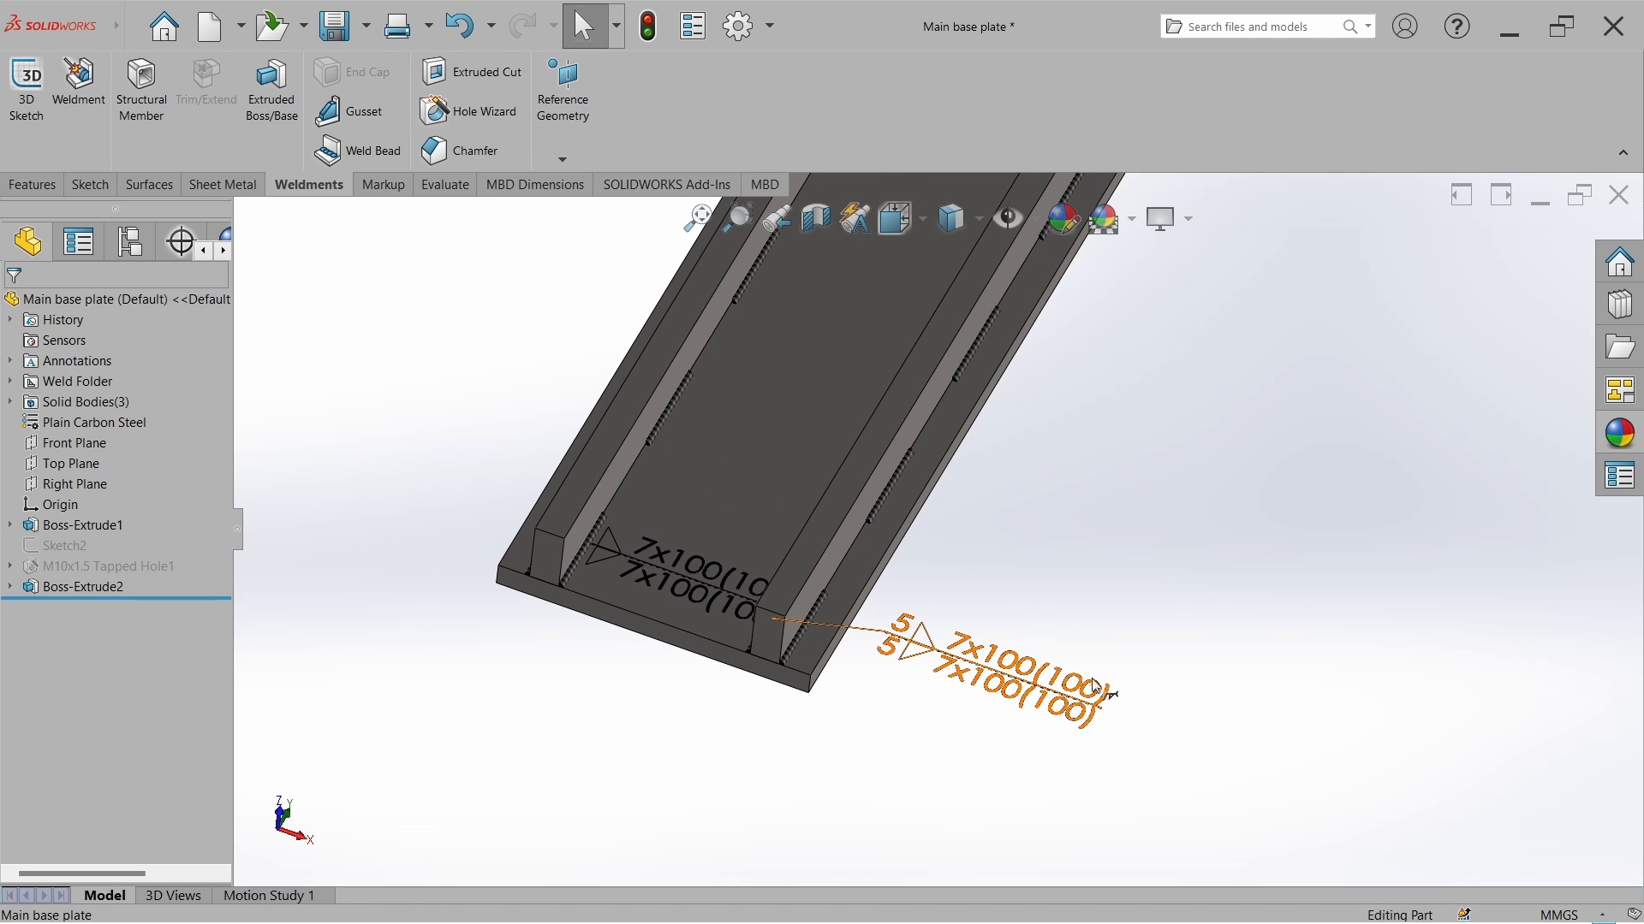
{"action": "double_click", "coordinate": [999, 689]}
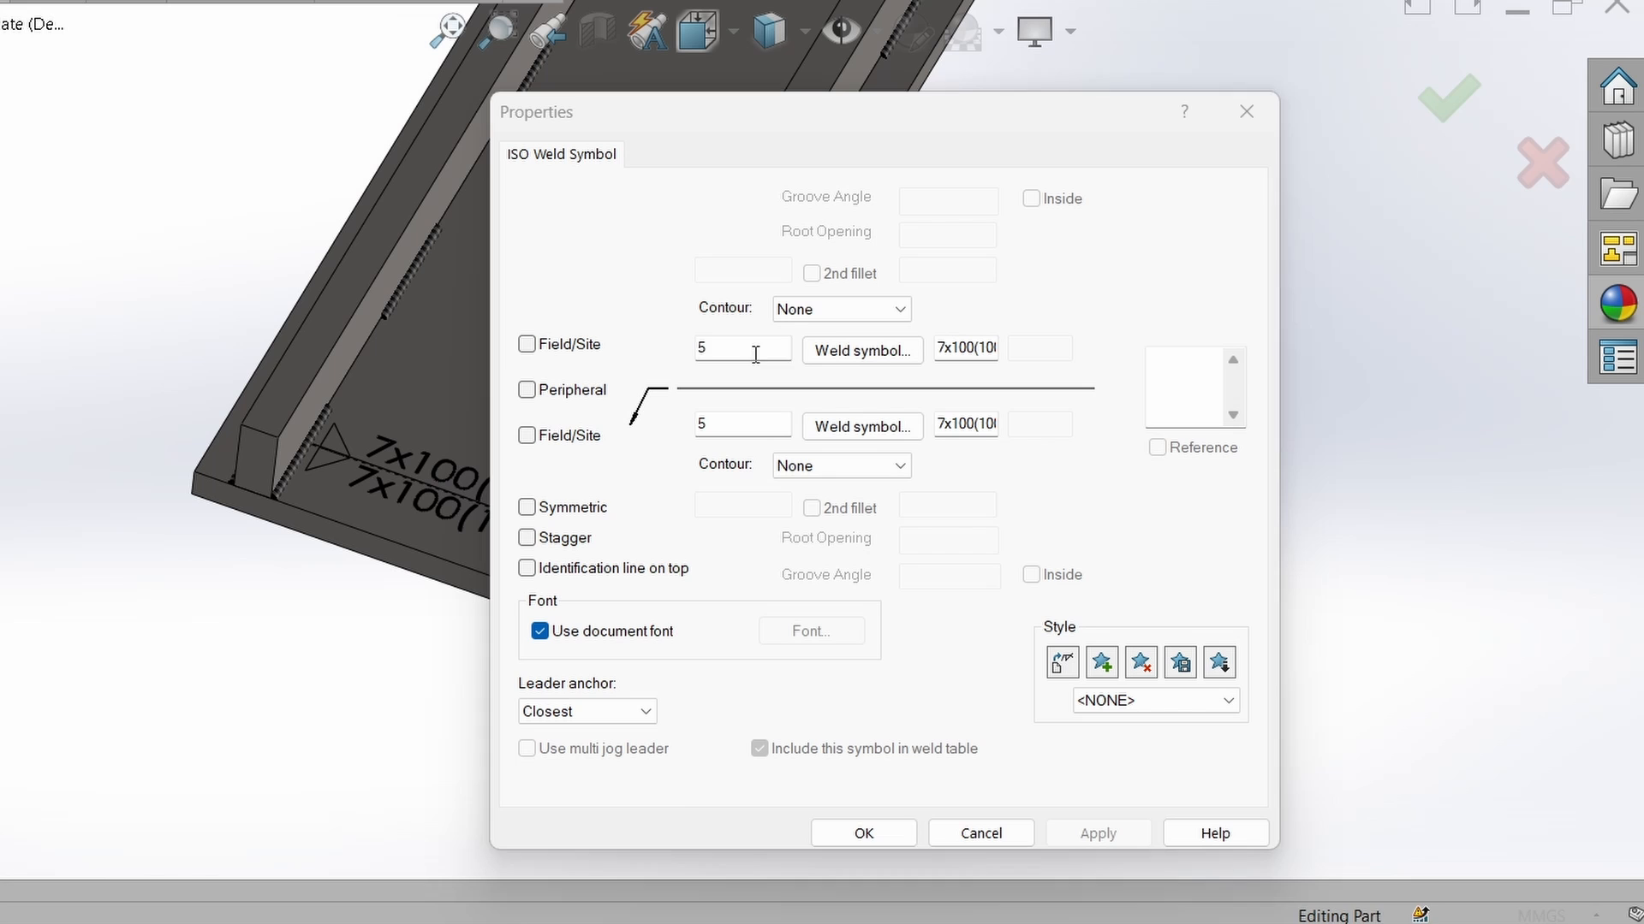
{"action": "left_click", "coordinate": [733, 343]}
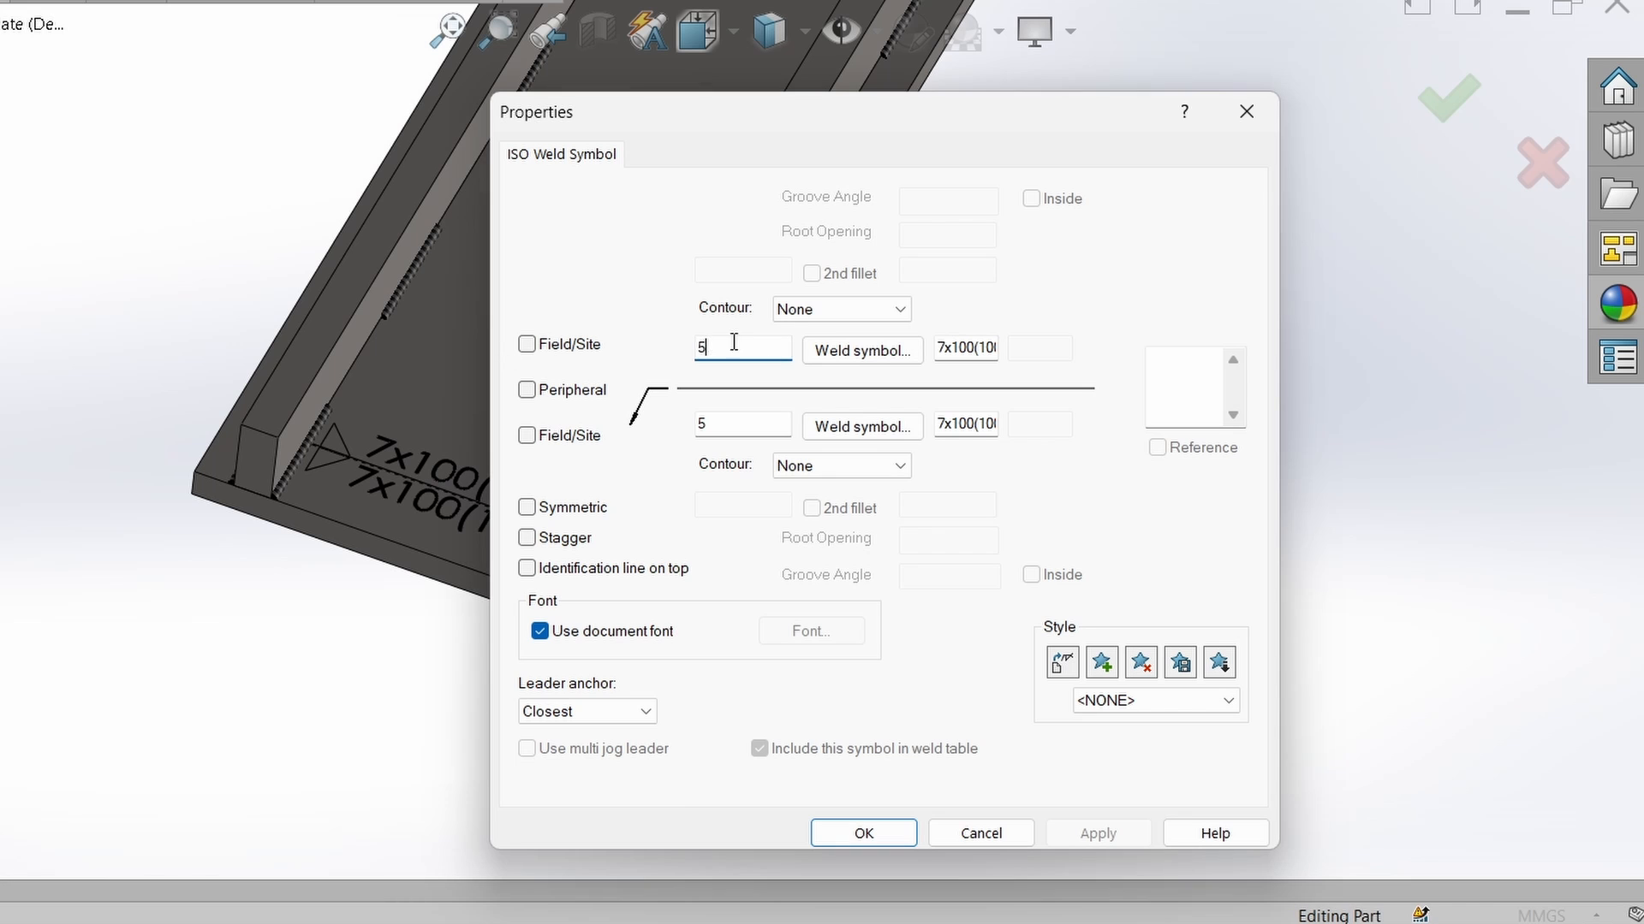
{"action": "left_click", "coordinate": [962, 350]}
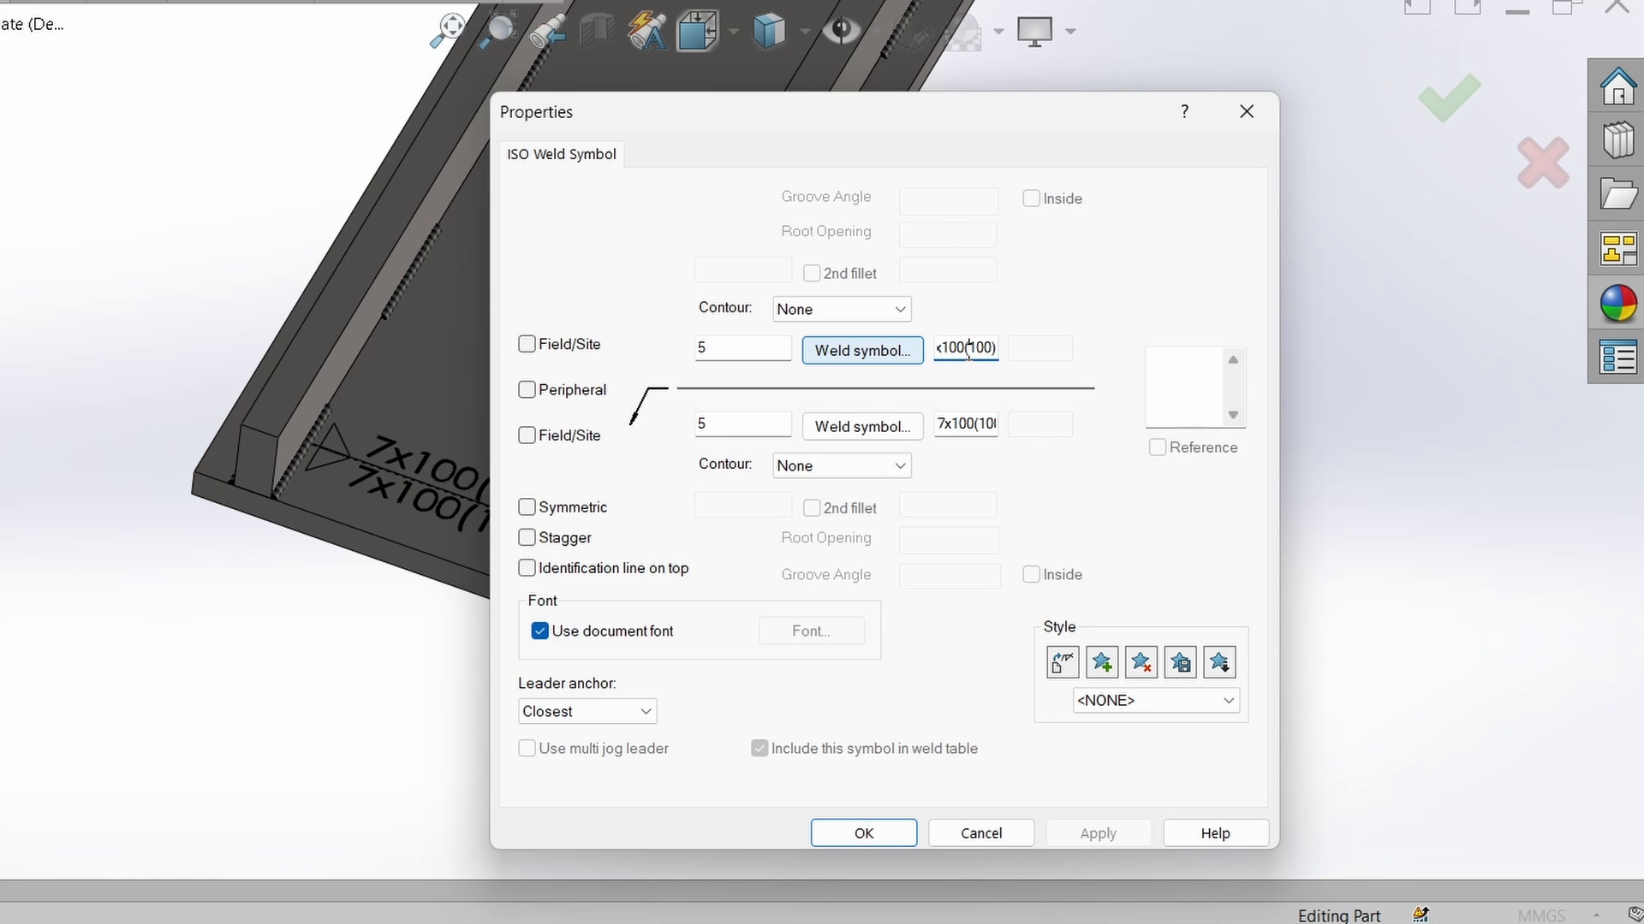
{"action": "double_click", "coordinate": [968, 351]}
{"action": "type", "text": "10"}
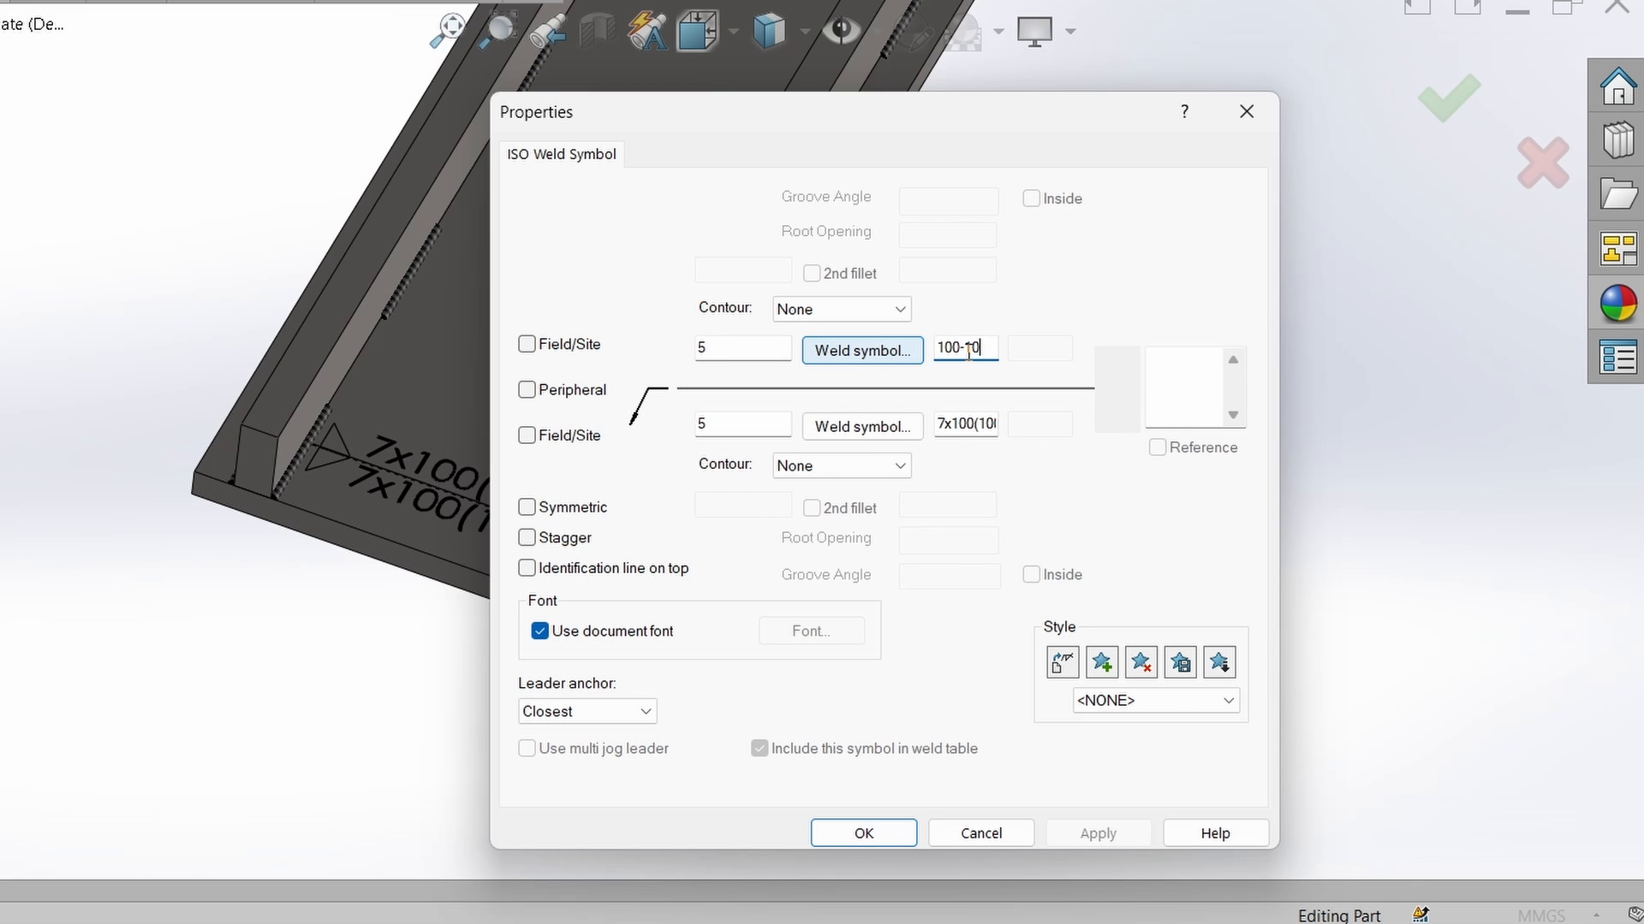
{"action": "double_click", "coordinate": [971, 426]}
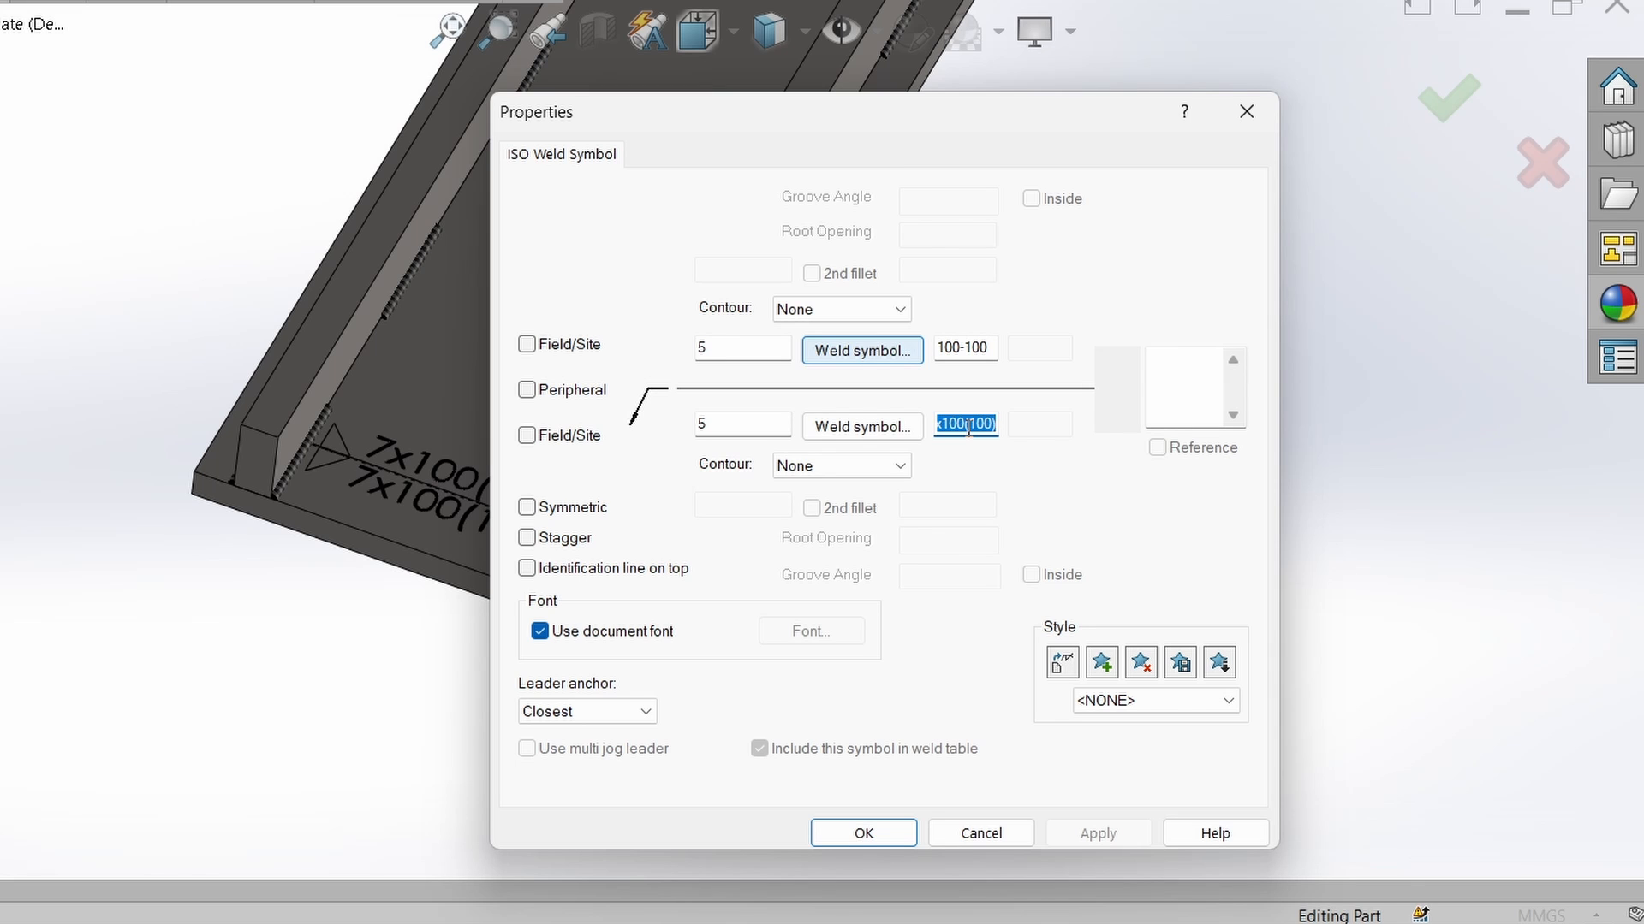
{"action": "type", "text": "10"}
{"action": "left_click", "coordinate": [857, 349]}
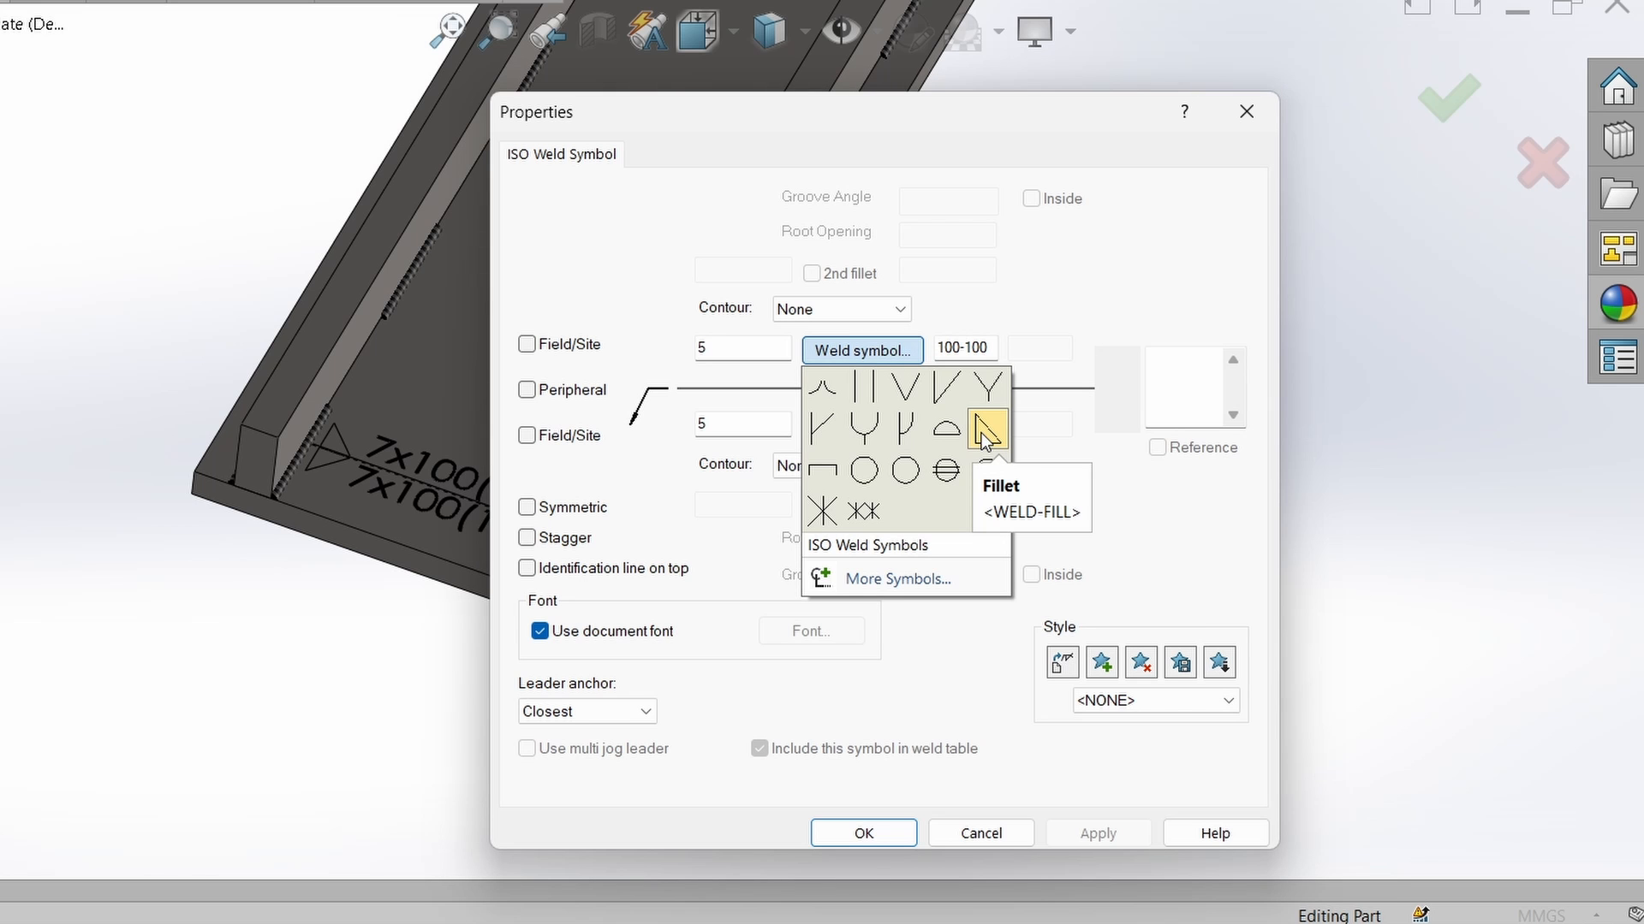
{"action": "left_click", "coordinate": [1093, 500]}
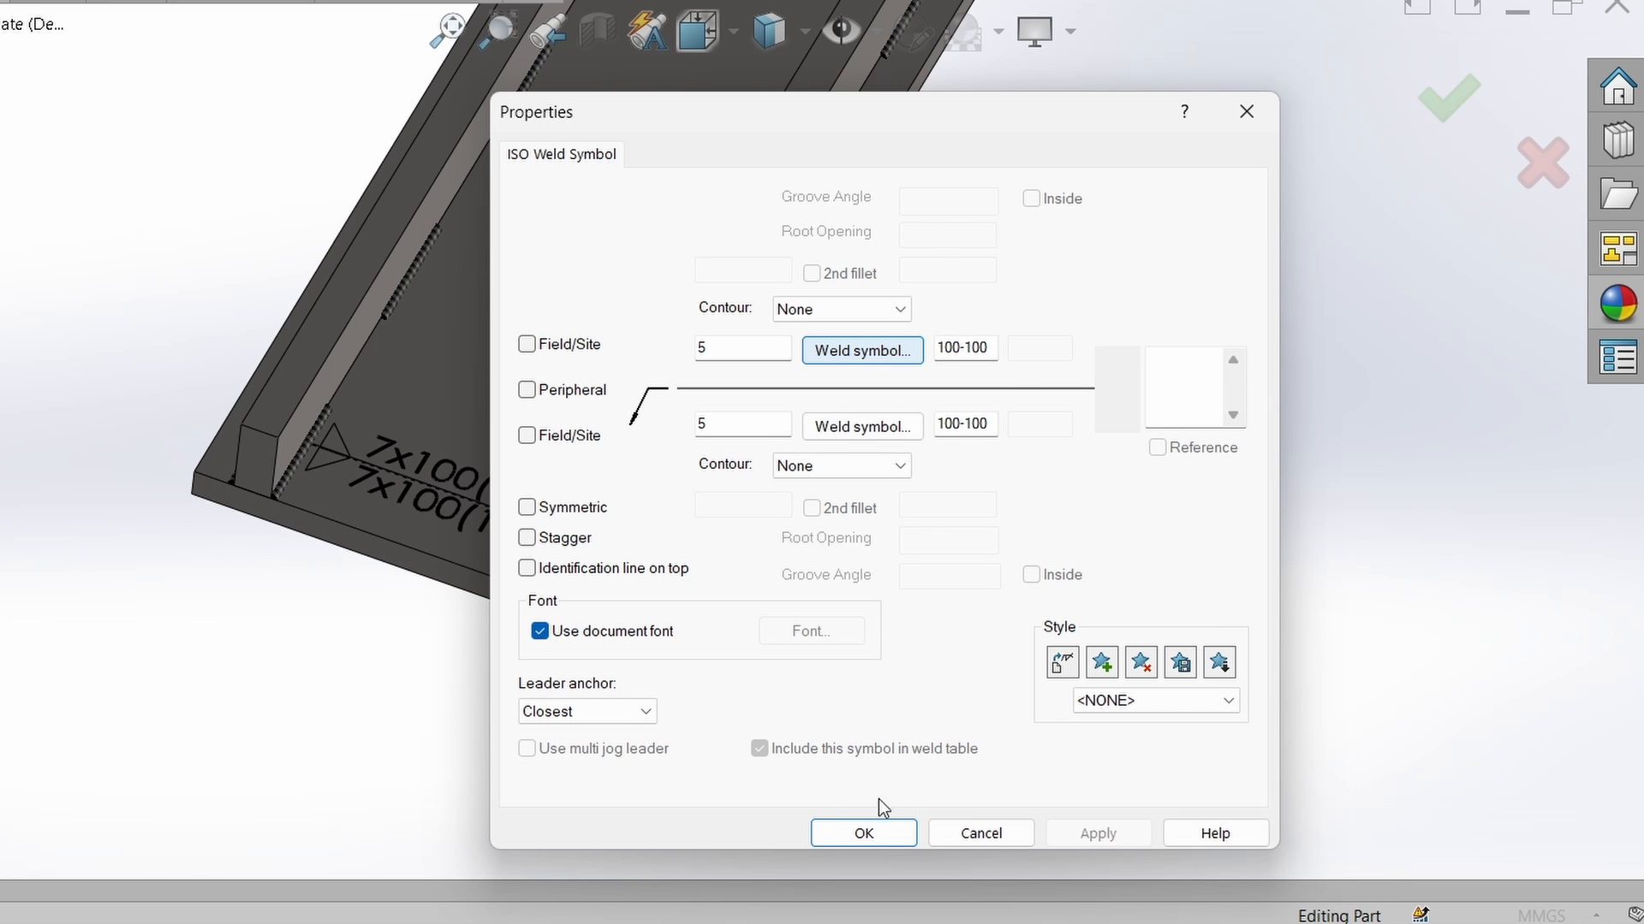
{"action": "left_click", "coordinate": [835, 832]}
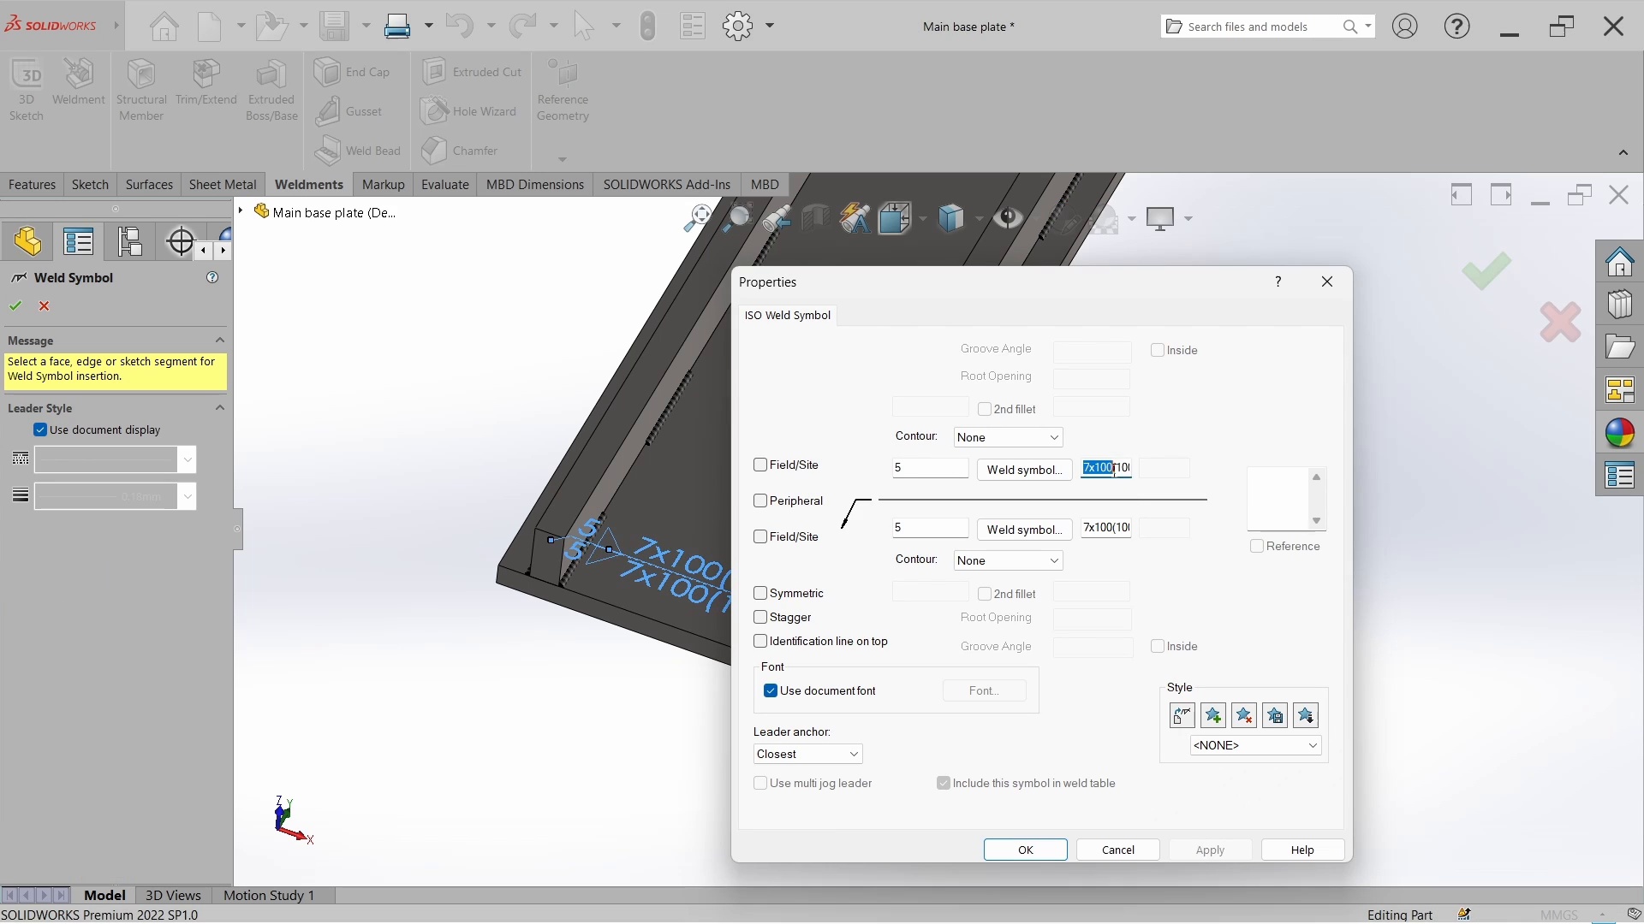
Set both length texts of the left strip's weld symbol to 100-100 and move the symbol outside the plate beside that strip.
{"action": "double_click", "coordinate": [1113, 532]}
{"action": "type", "text": "100-100"}
{"action": "left_click", "coordinate": [1025, 850]}
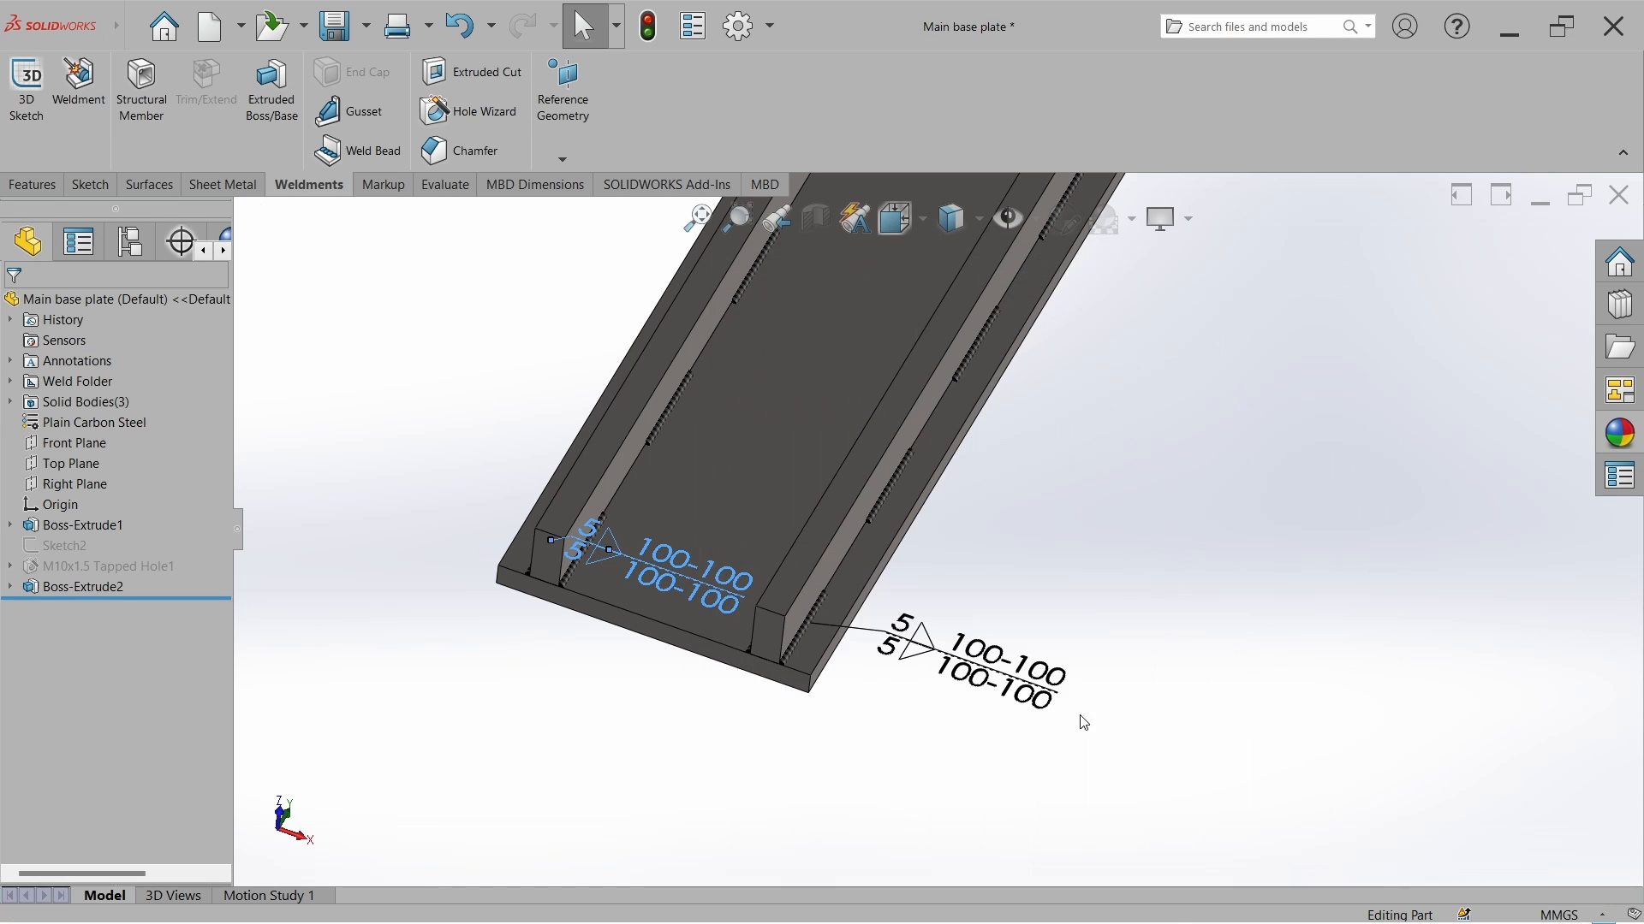
{"action": "left_click_drag", "start_coordinate": [676, 576], "coordinate": [359, 527]}
{"action": "key", "text": "f"}
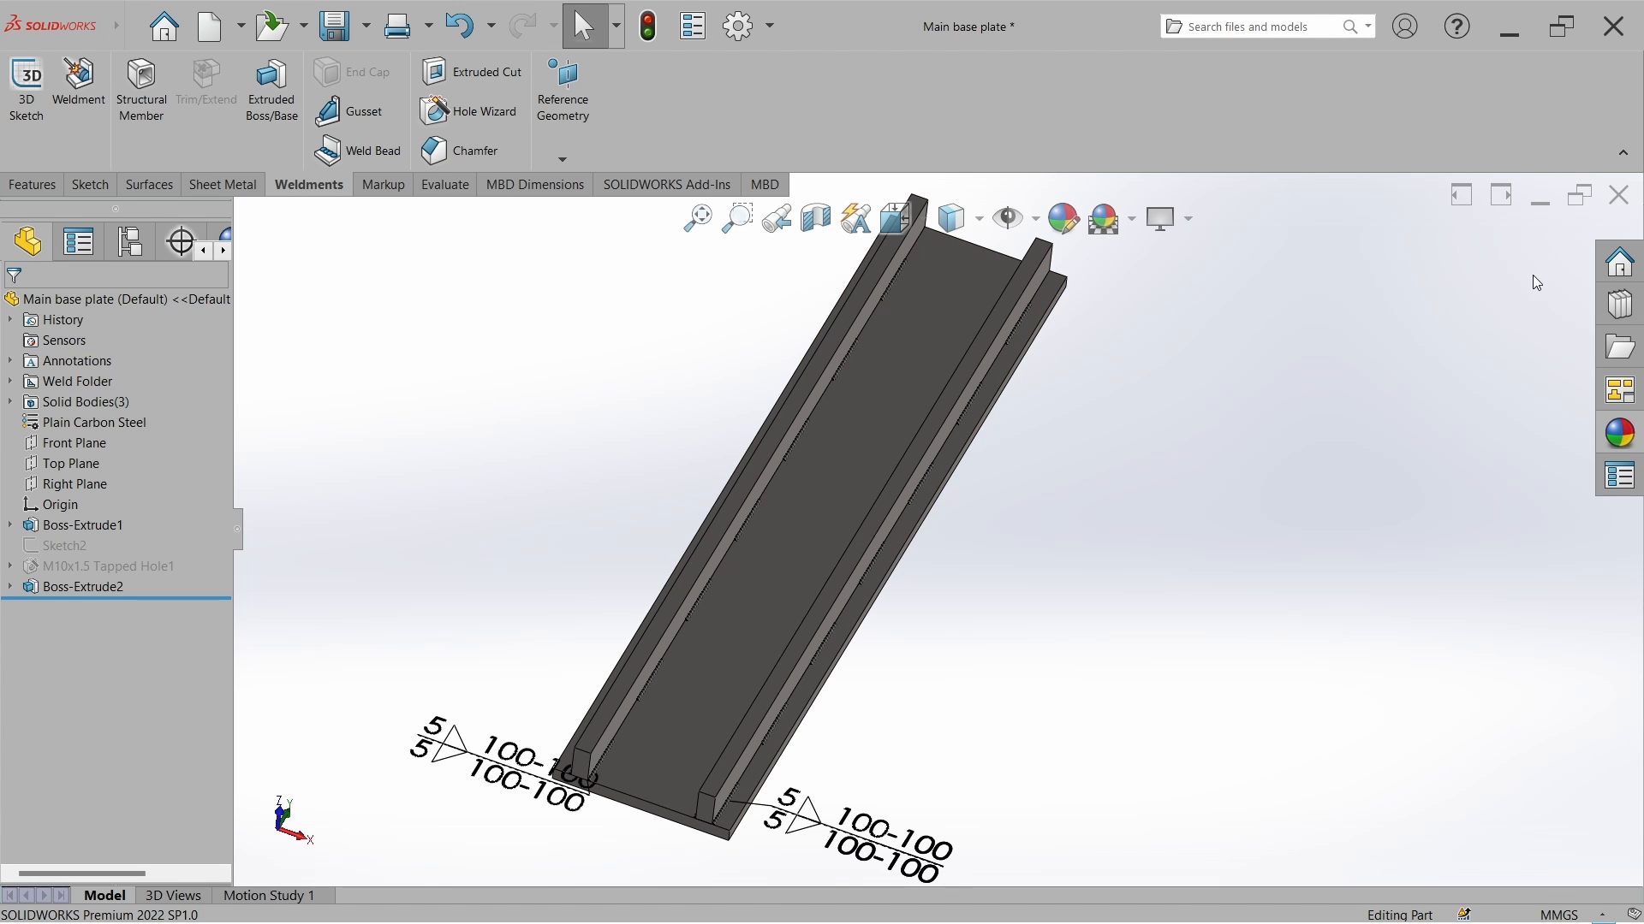
Save and close the base plate part, and examine how the right LM rail sits relative to its support strip in the assembly.
{"action": "left_click", "coordinate": [1617, 196]}
{"action": "left_click", "coordinate": [789, 470]}
{"action": "middle_click_drag", "start_coordinate": [938, 420], "coordinate": [1047, 512]}
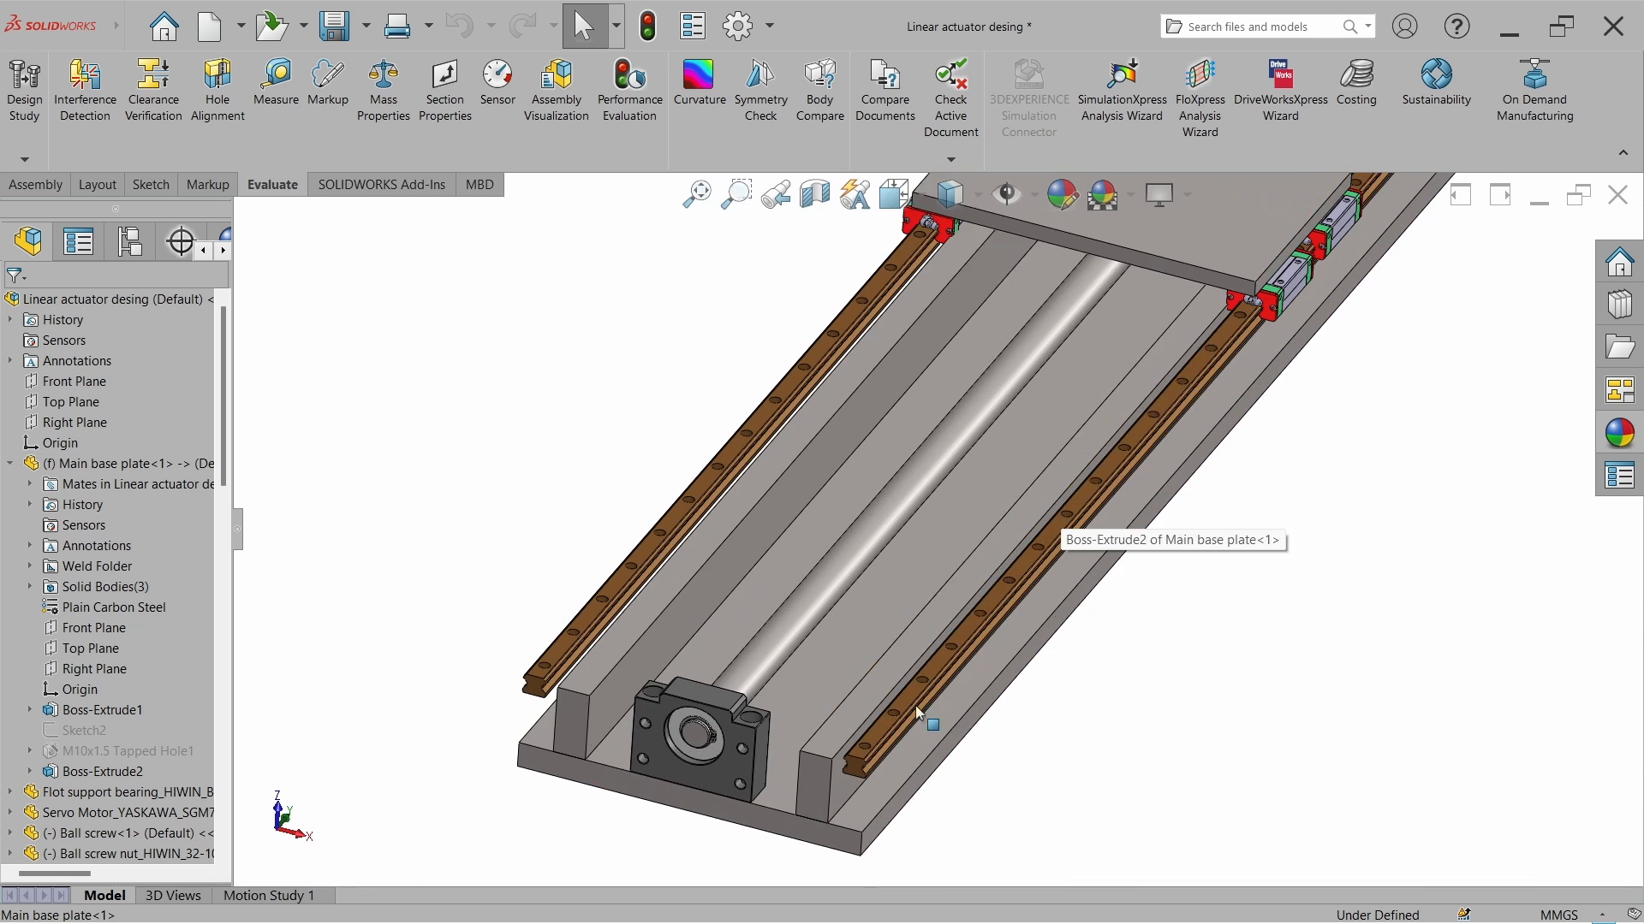
{"action": "scroll", "coordinate": [942, 702], "scroll_direction": "down", "scroll_amount": 3}
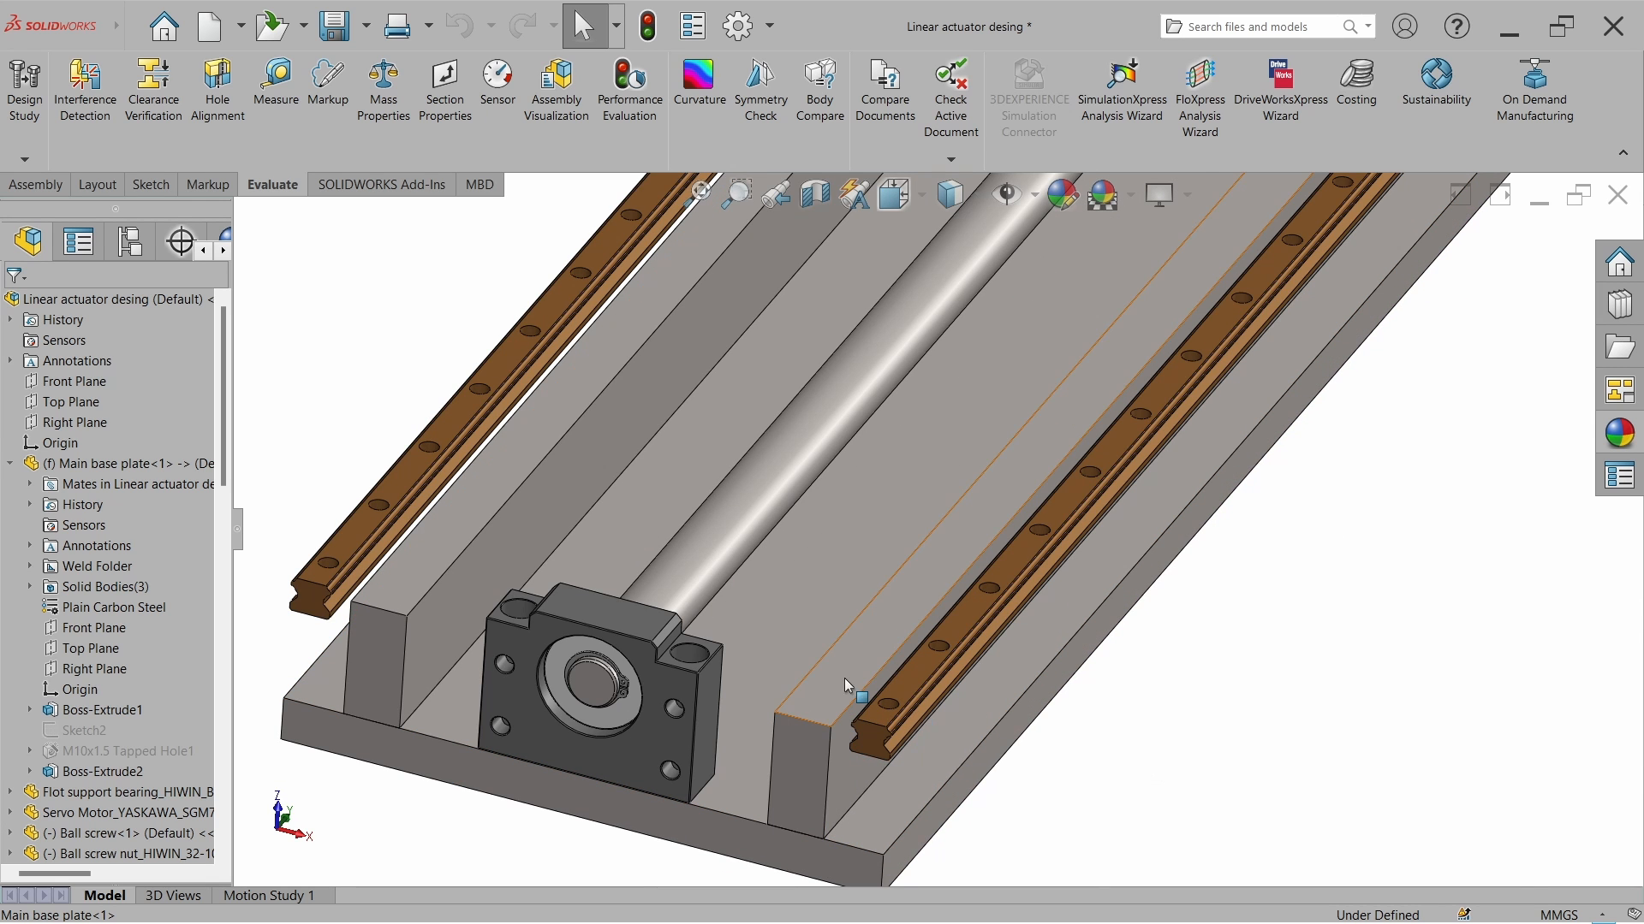
{"action": "scroll", "coordinate": [942, 710], "scroll_direction": "down", "scroll_amount": 5}
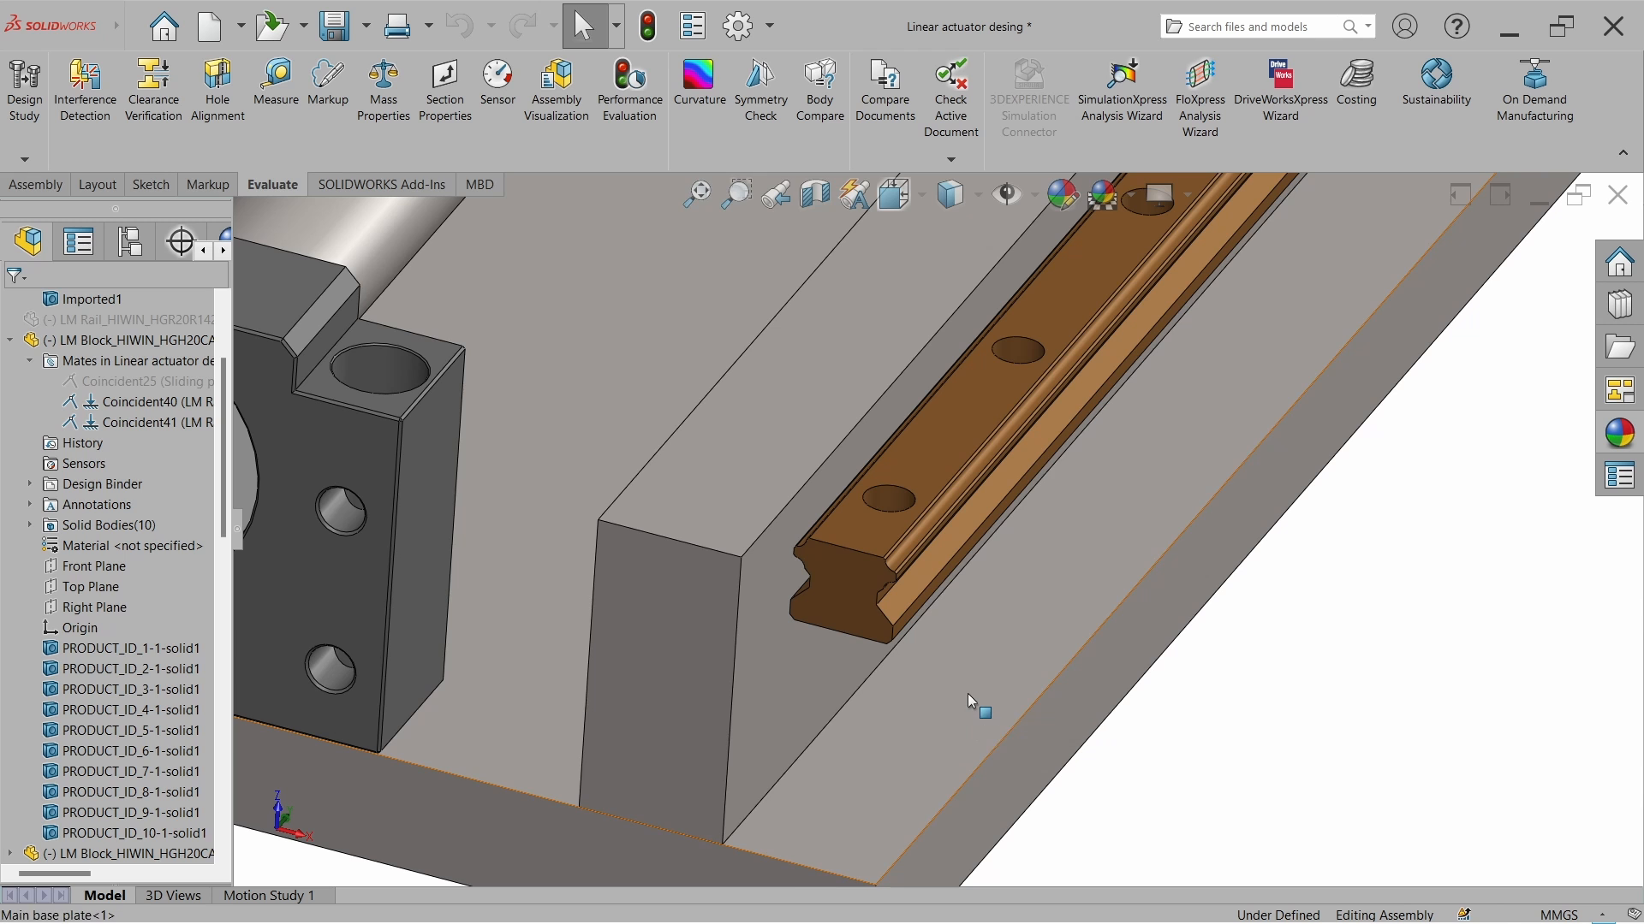
Open the main base plate part from the assembly and start a sketch on its front end face.
{"action": "left_click", "coordinate": [967, 693]}
{"action": "left_click", "coordinate": [1020, 591]}
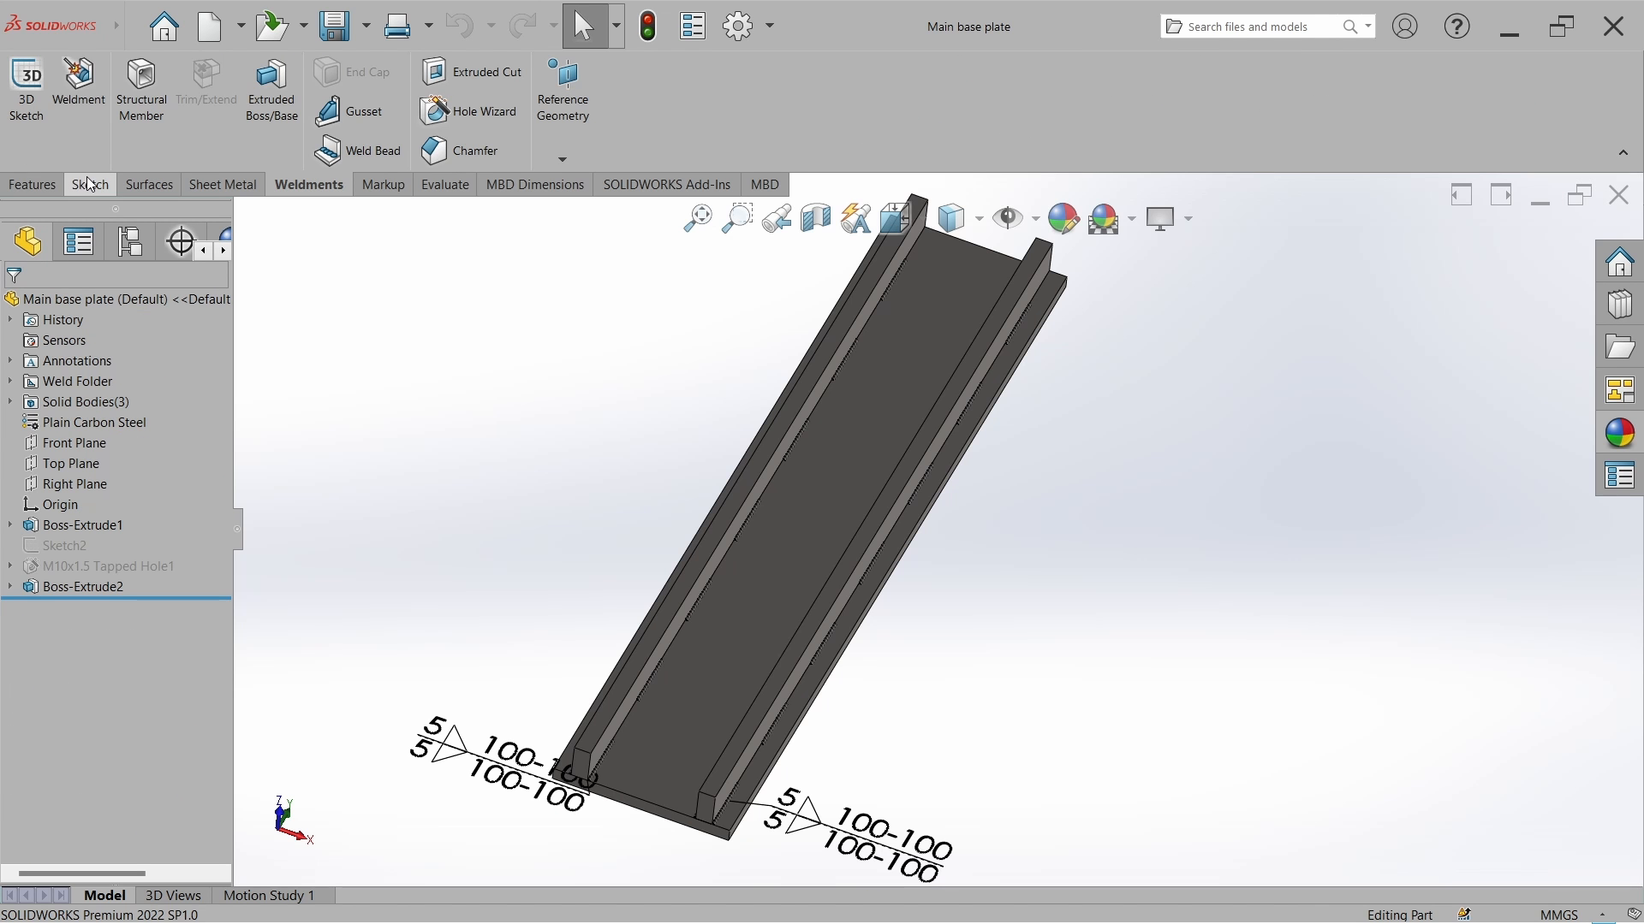
{"action": "left_click", "coordinate": [89, 183]}
{"action": "left_click", "coordinate": [33, 119]}
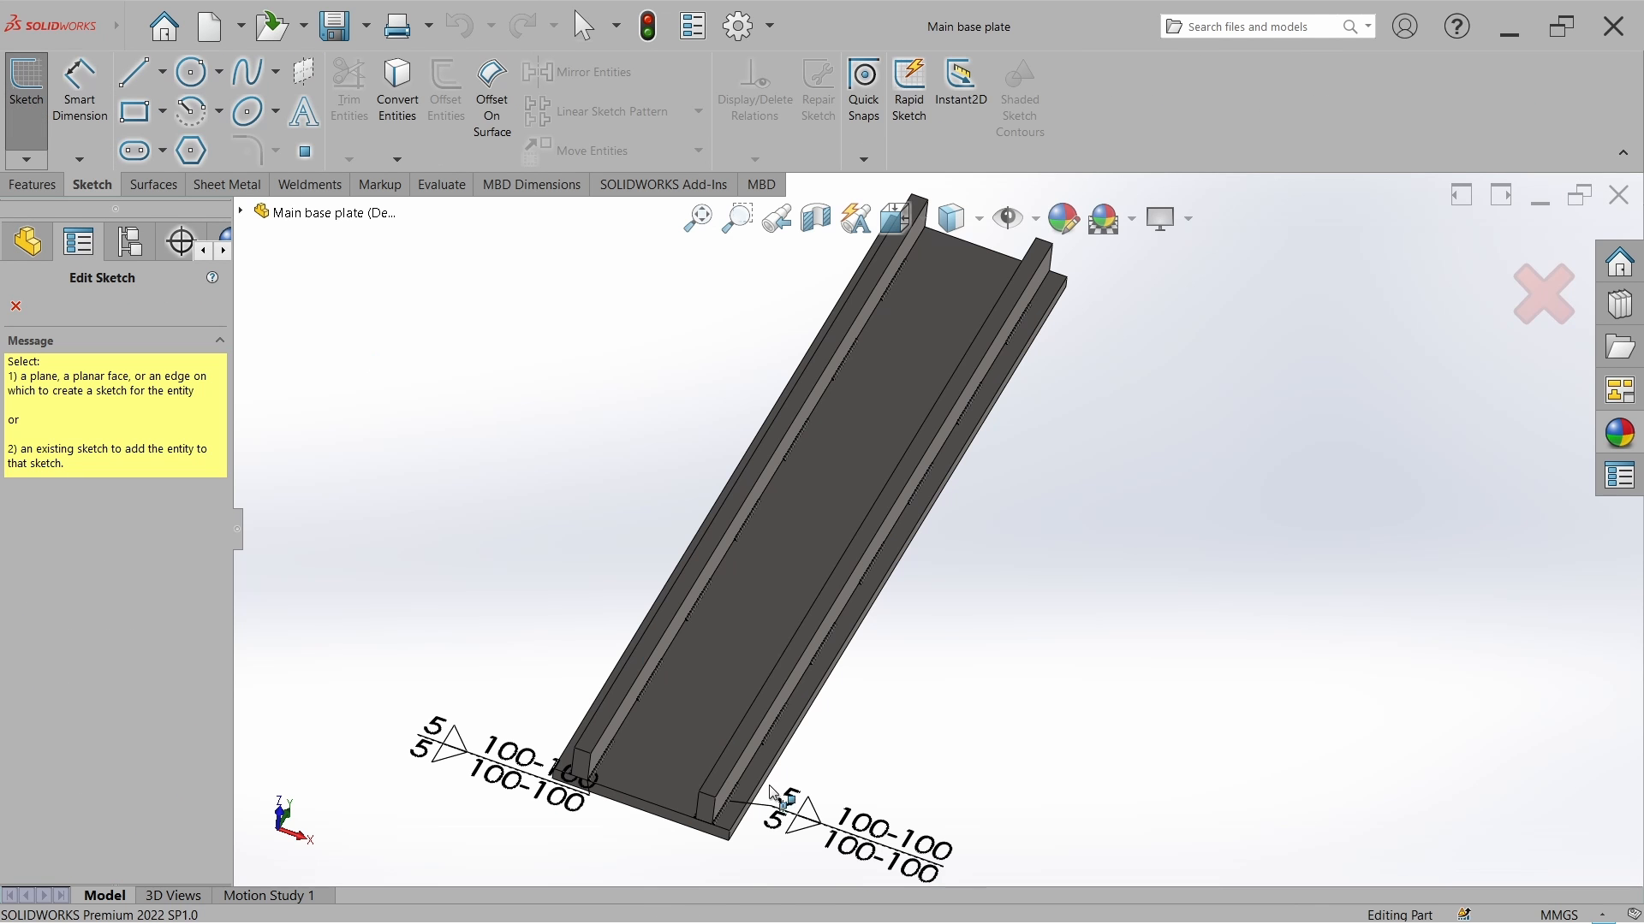
{"action": "scroll", "coordinate": [733, 787], "scroll_direction": "down", "scroll_amount": 5}
{"action": "left_click", "coordinate": [738, 730]}
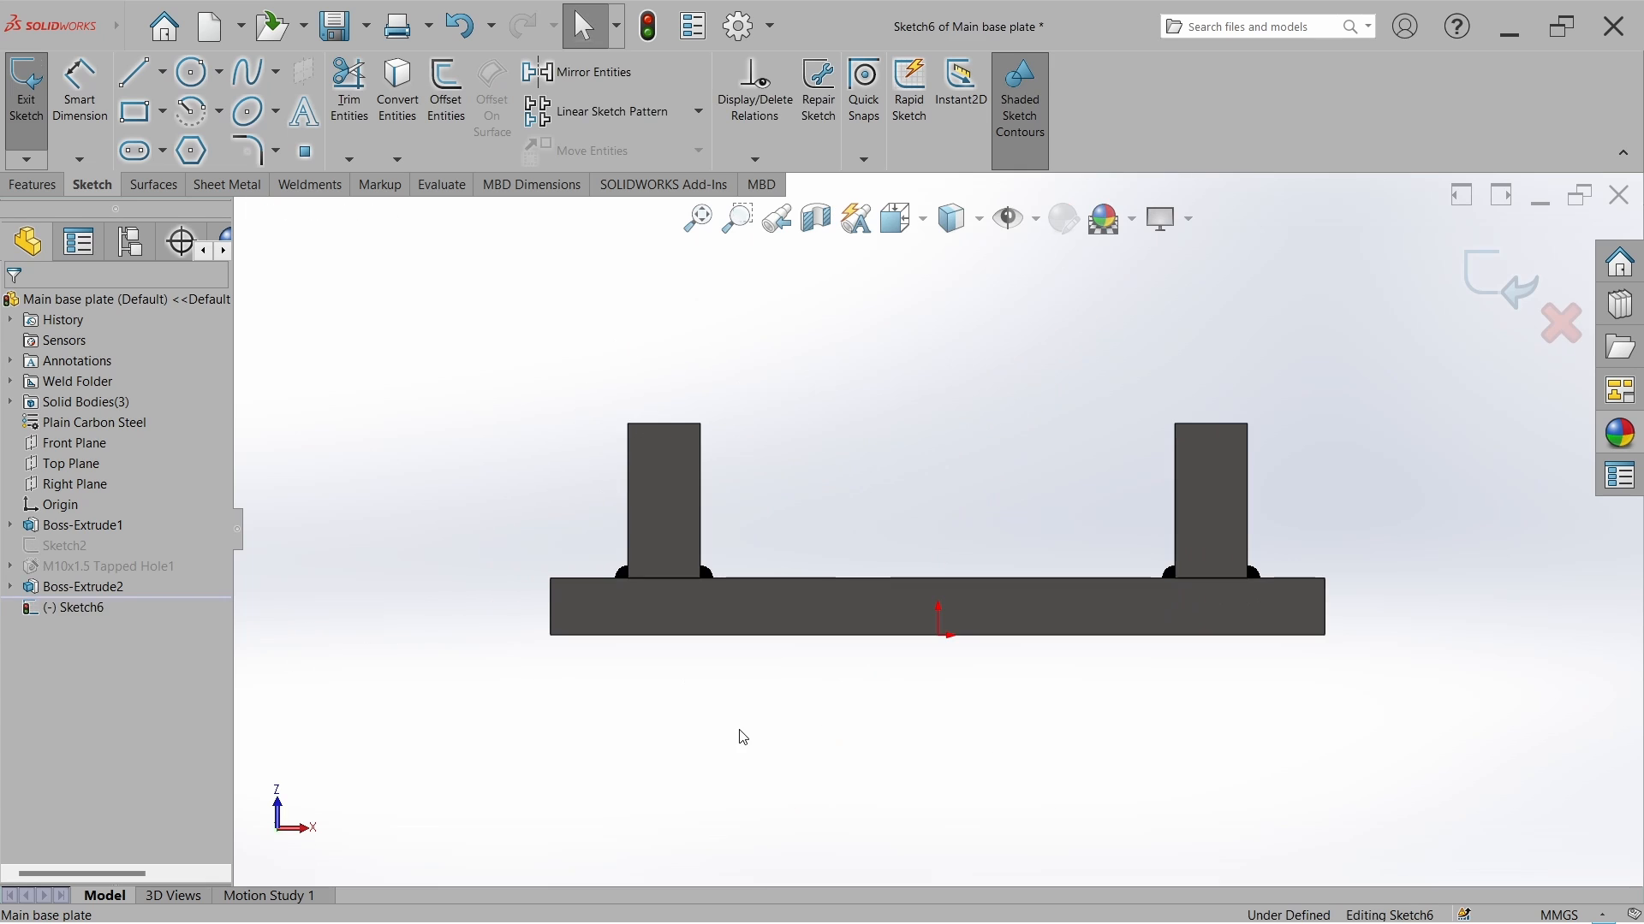
Sketch a corner rectangle about 16 mm wide and 8 mm high at the upper outer corner of each strip's end face.
{"action": "scroll", "coordinate": [724, 522], "scroll_direction": "down", "scroll_amount": 2}
{"action": "left_click", "coordinate": [136, 125]}
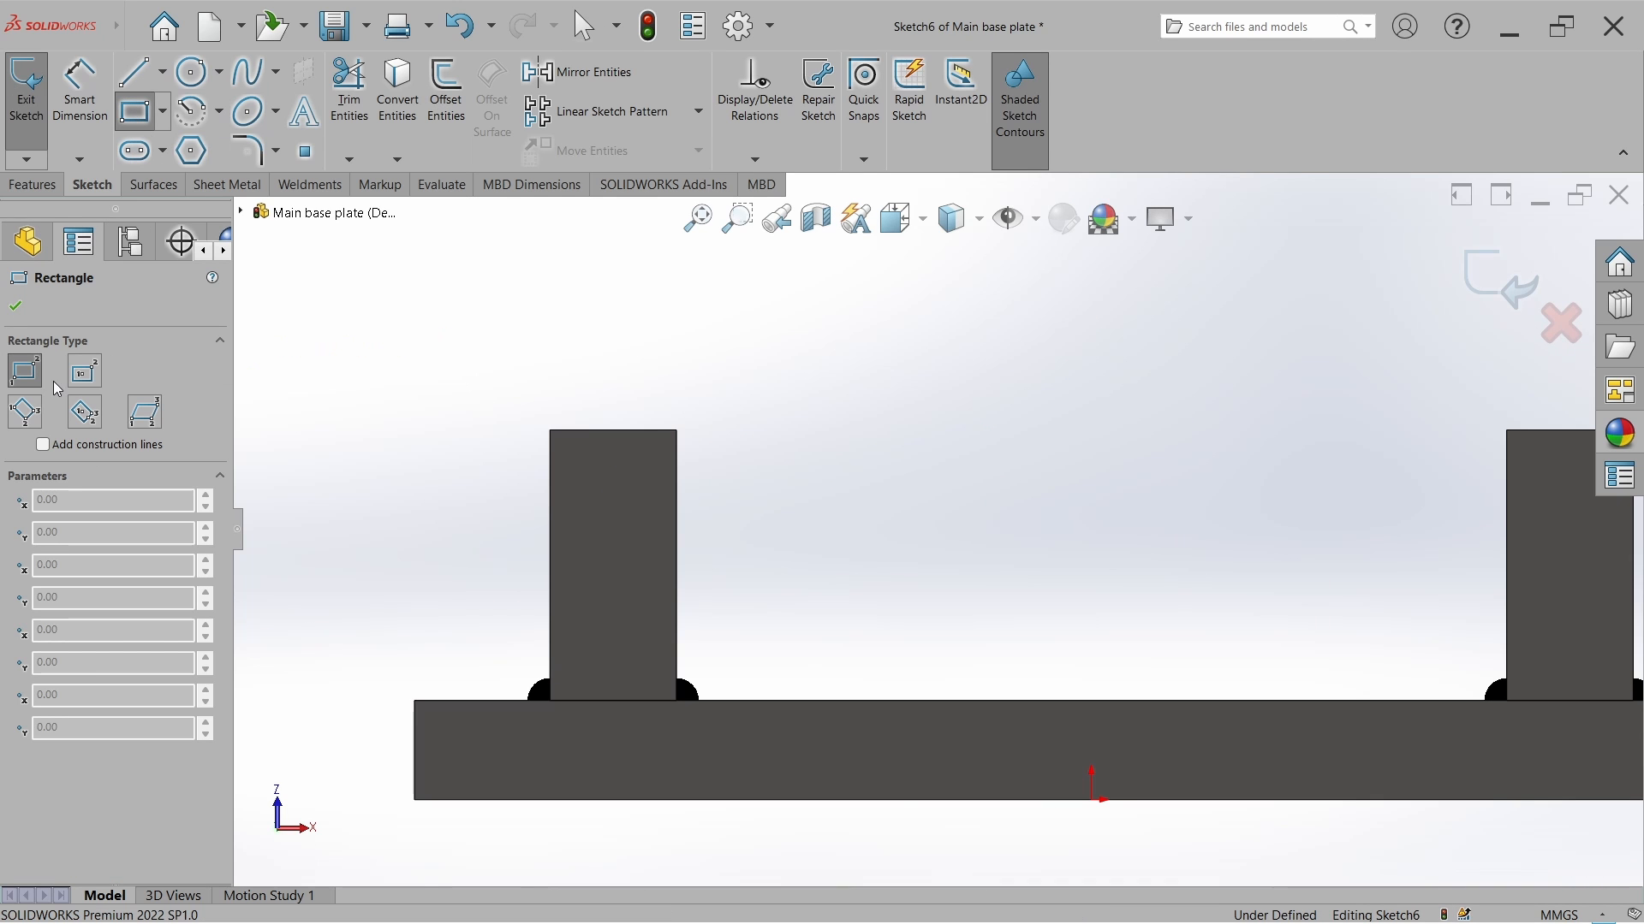
{"action": "left_click", "coordinate": [549, 430]}
{"action": "left_click", "coordinate": [626, 468]}
{"action": "scroll", "coordinate": [891, 510], "scroll_direction": "up", "scroll_amount": 1}
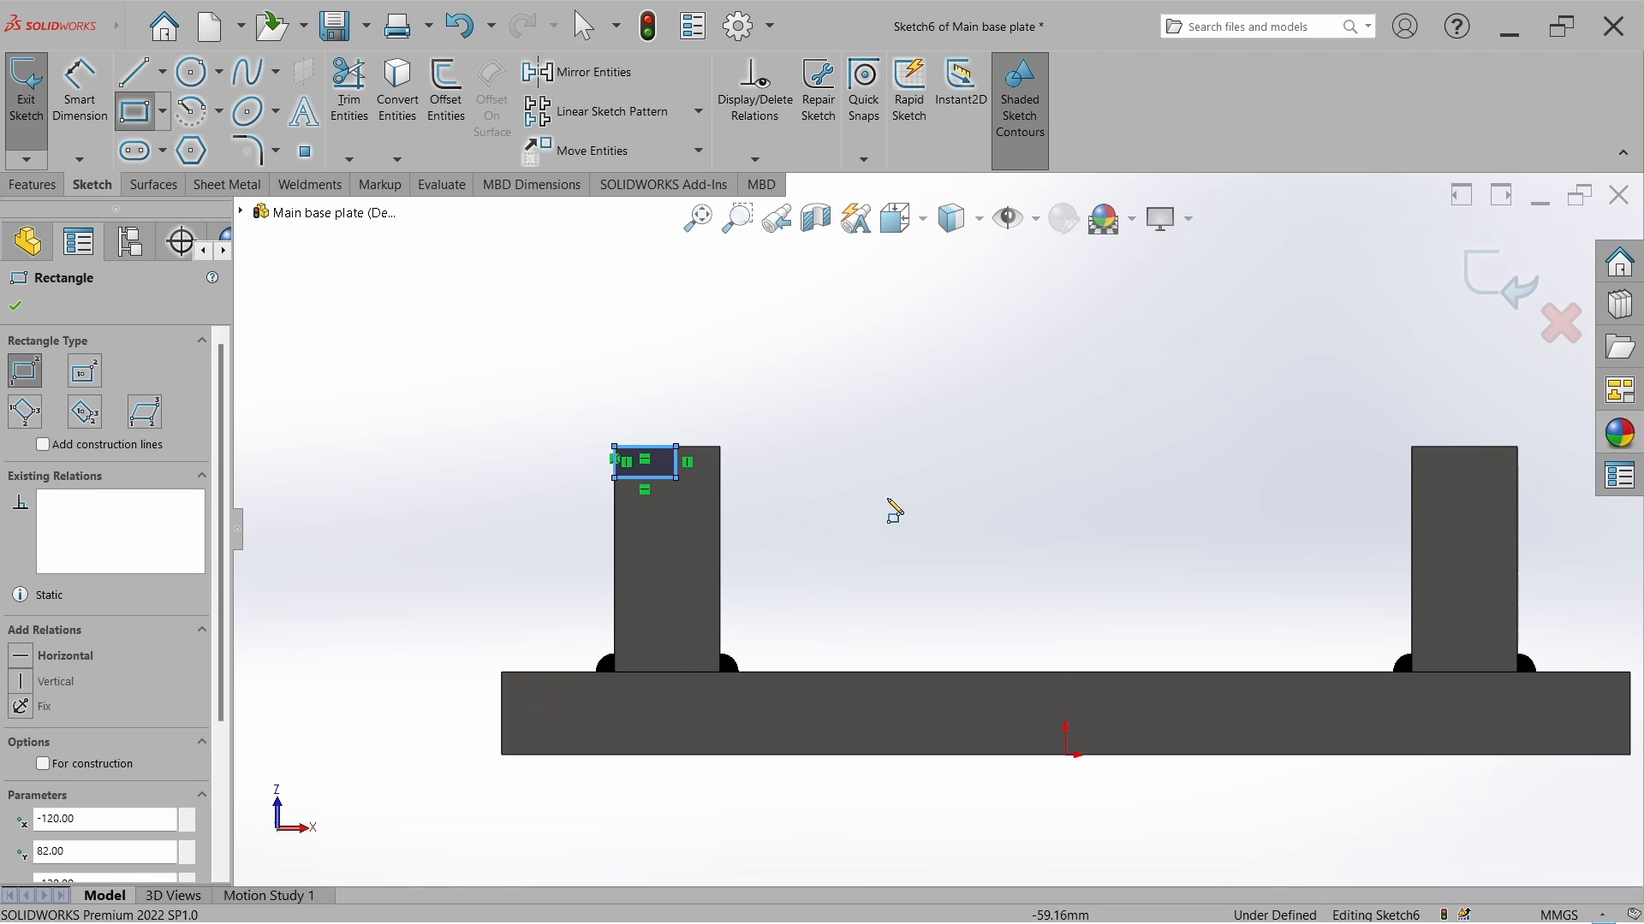
{"action": "left_click", "coordinate": [1518, 446]}
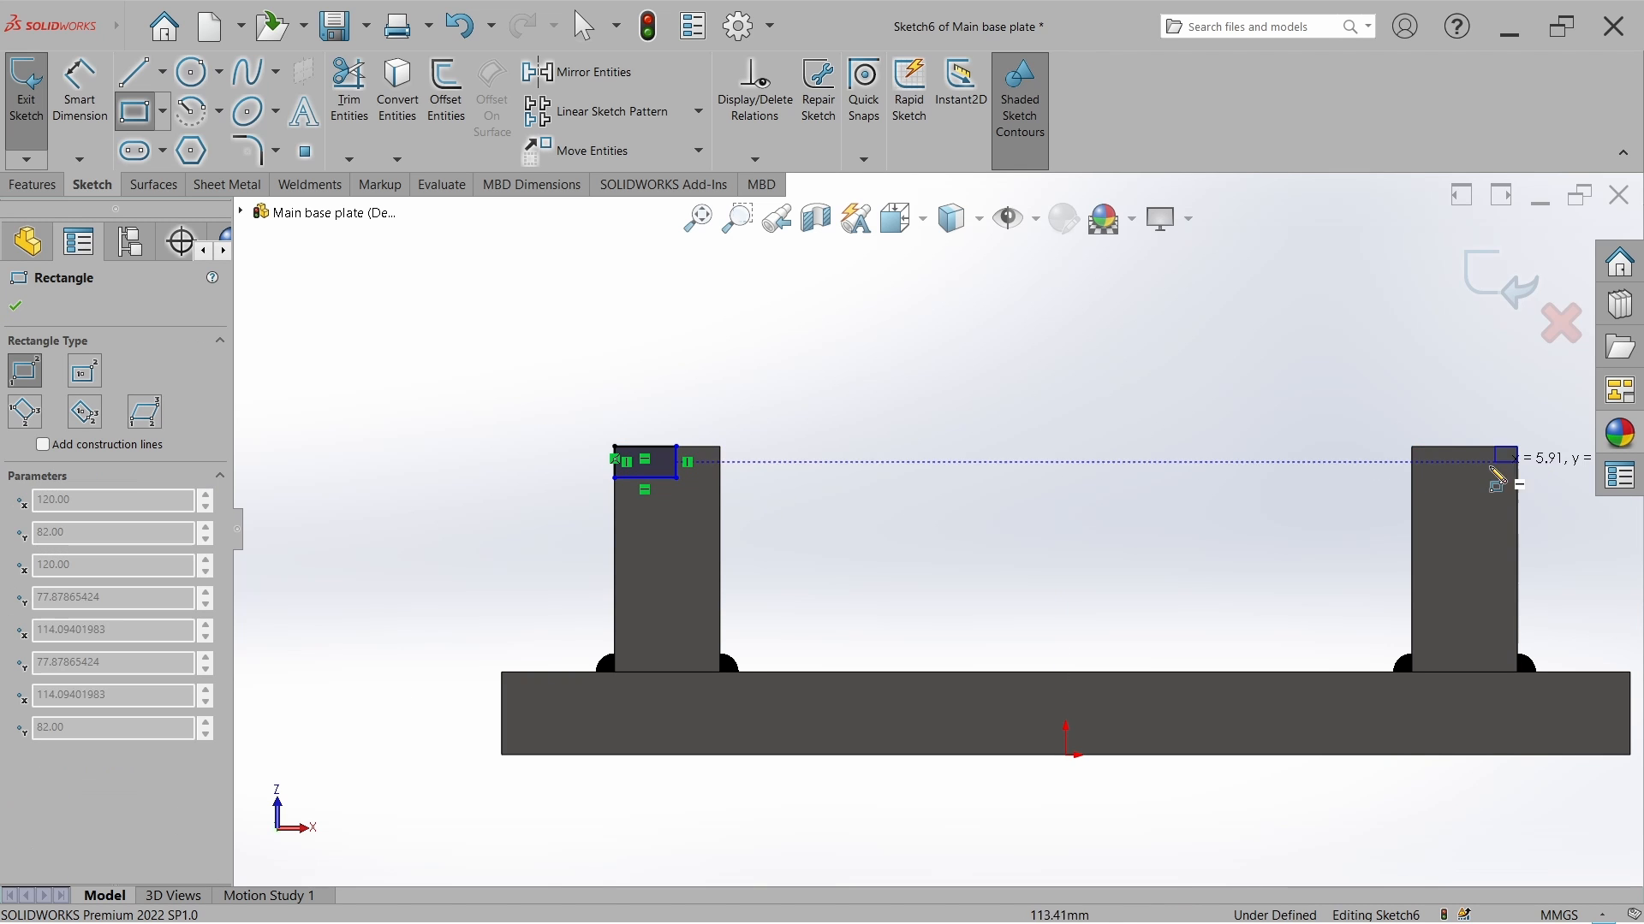
{"action": "left_click", "coordinate": [1460, 477]}
{"action": "key", "text": "Escape"}
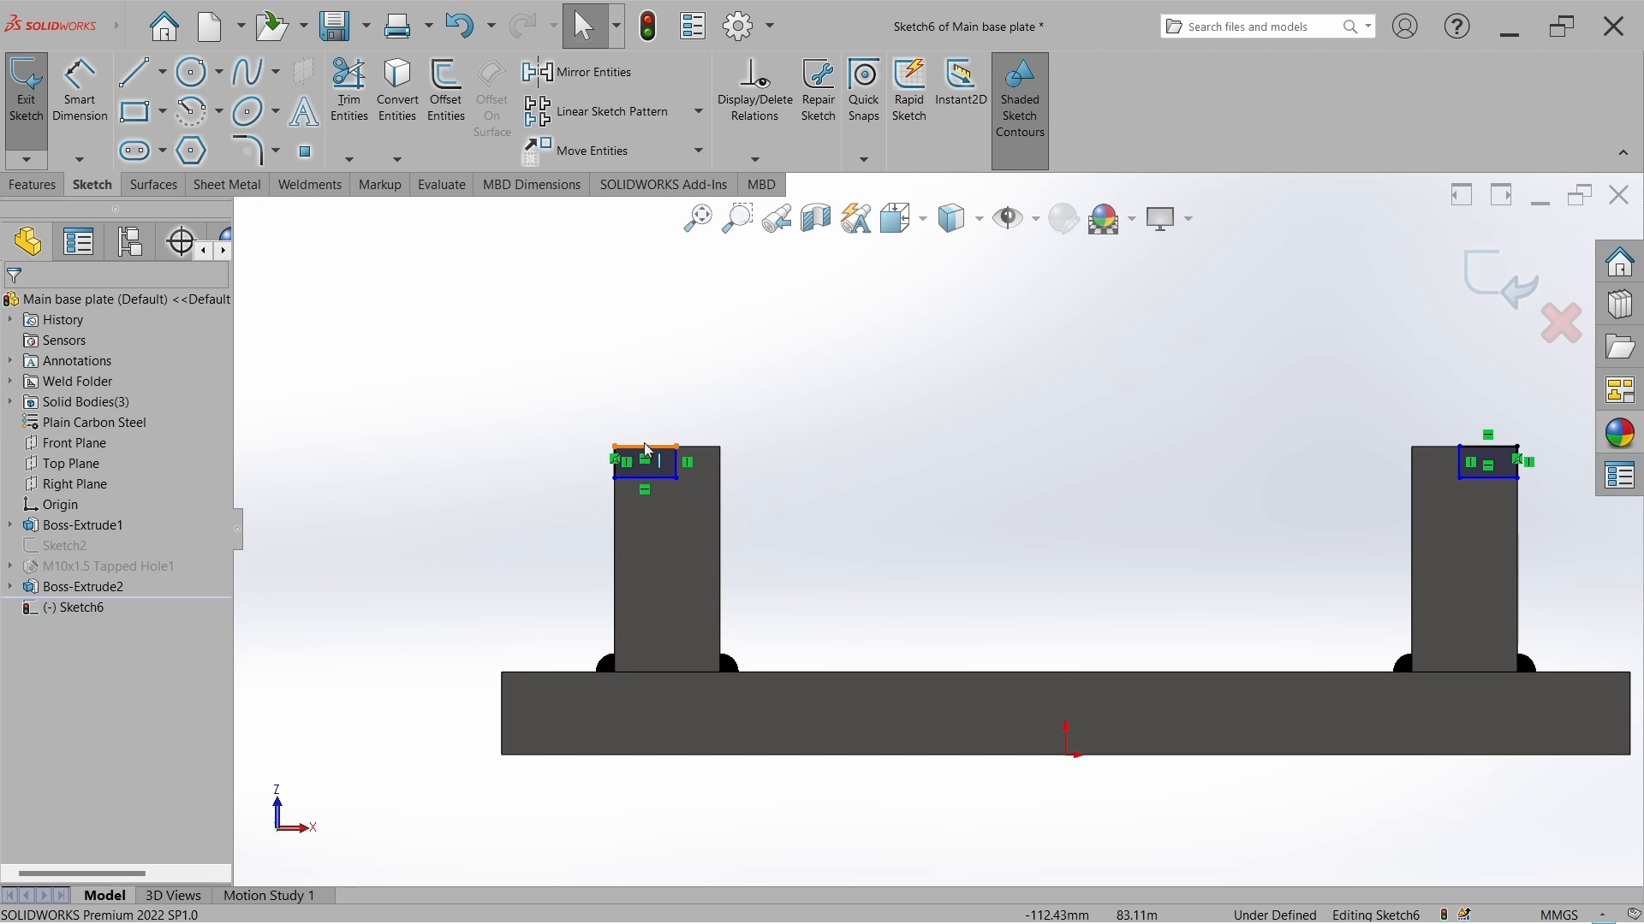
Make the two rectangles equal in width and height with Equal relations on their upper edges and inner vertical edges.
{"action": "left_click", "coordinate": [651, 447]}
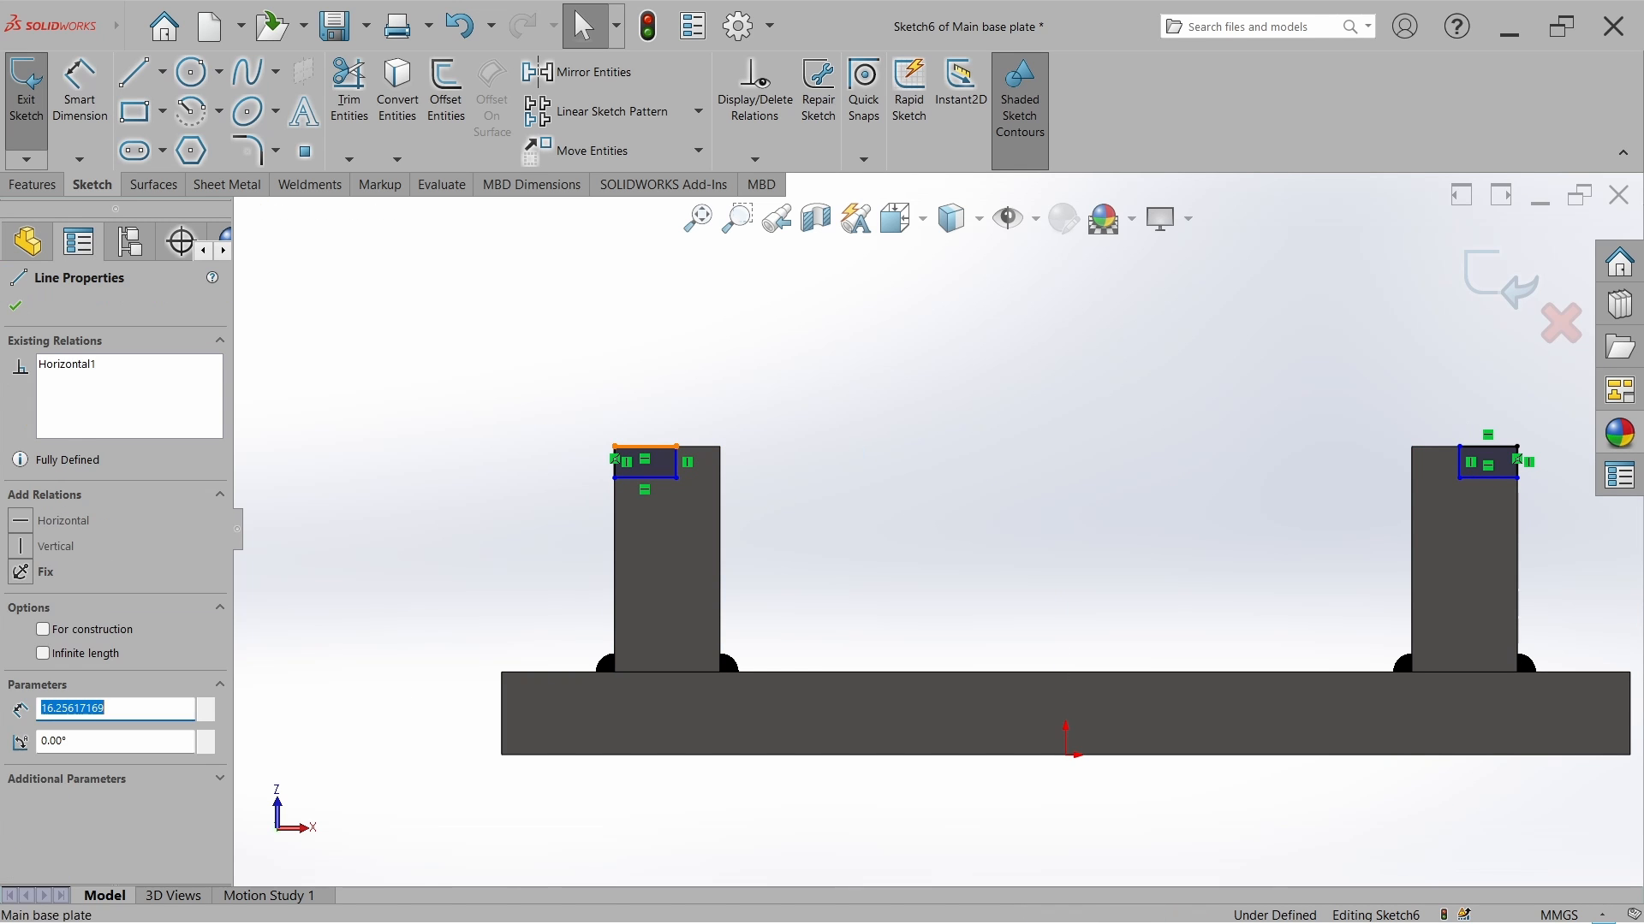
{"action": "left_click", "coordinate": [1498, 446], "text": "ctrl"}
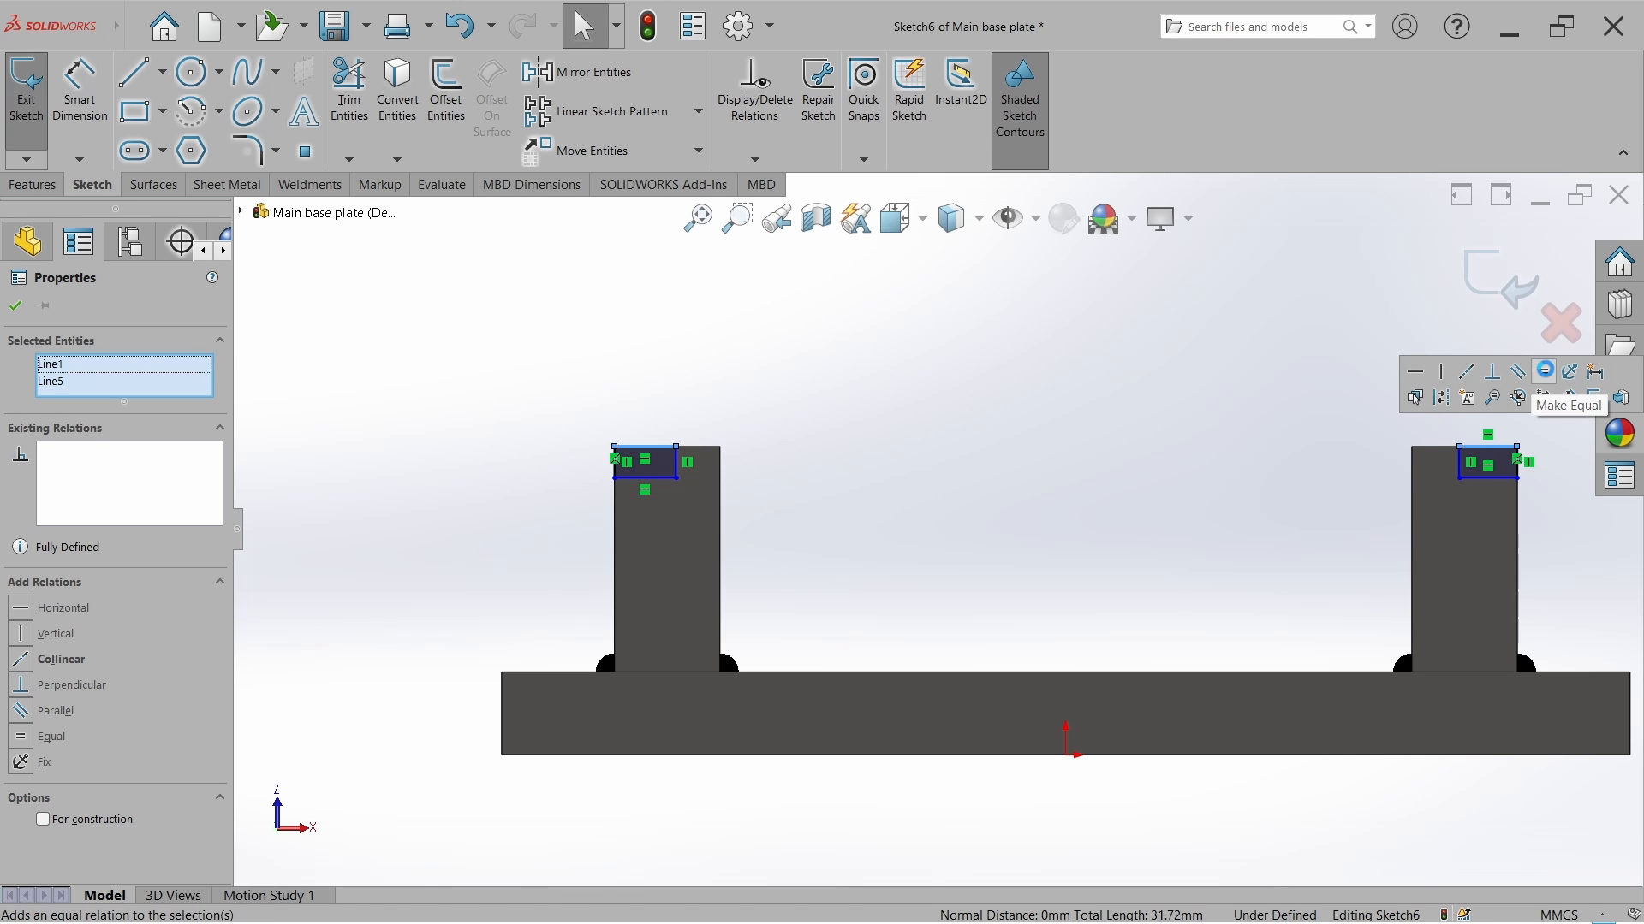
{"action": "left_click", "coordinate": [1544, 397]}
{"action": "left_click", "coordinate": [1061, 514]}
{"action": "left_click", "coordinate": [676, 462]}
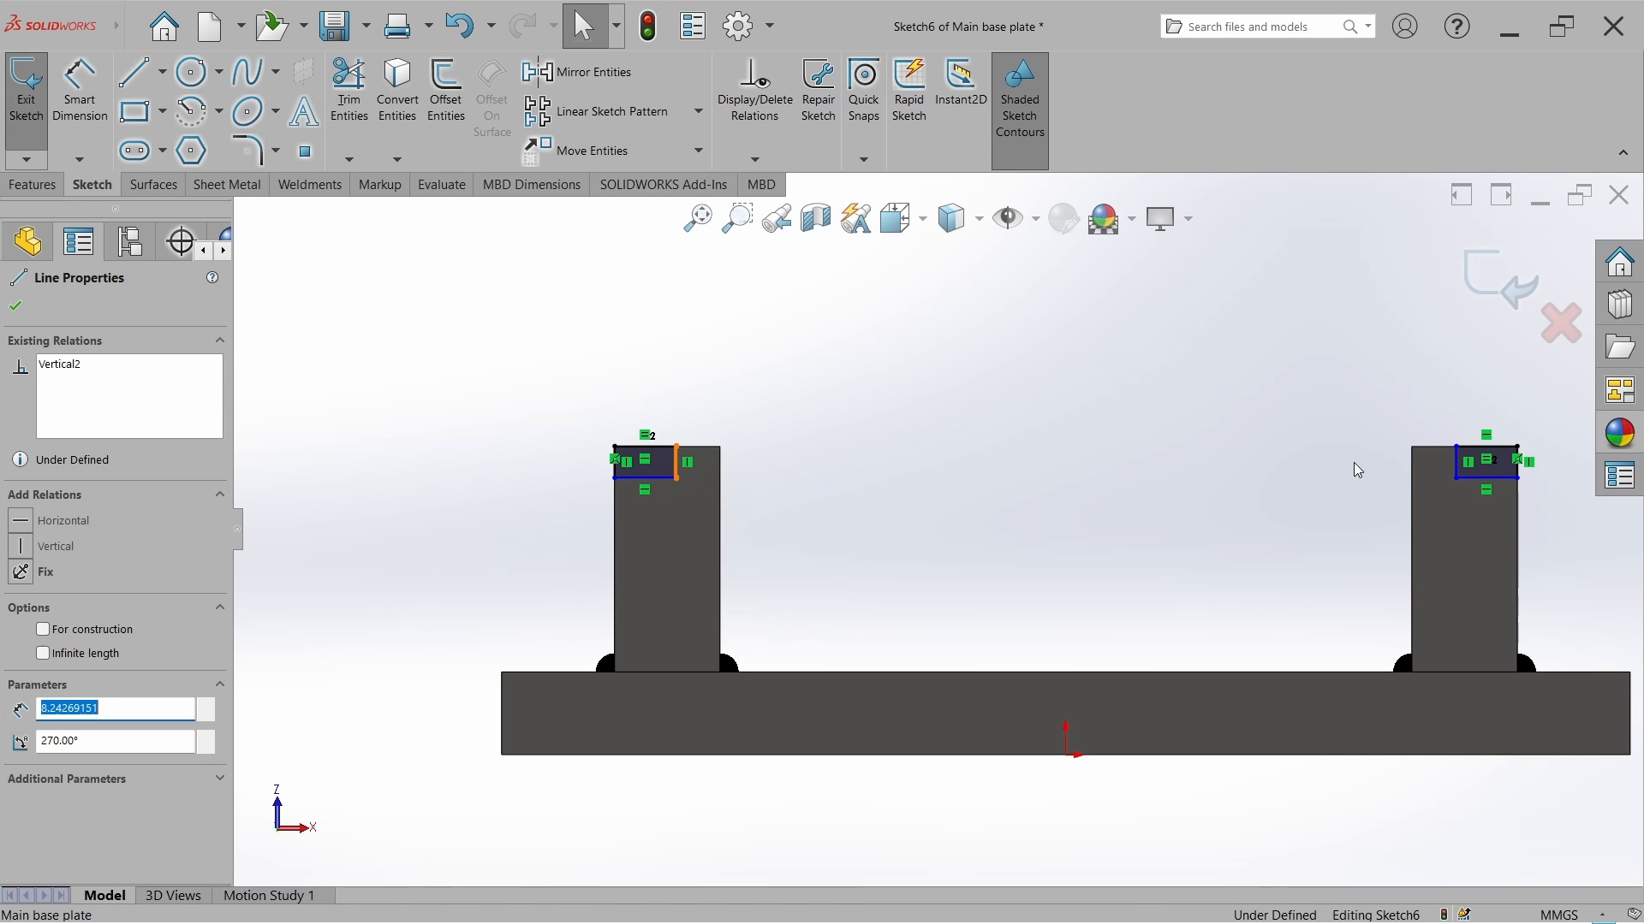
{"action": "left_click", "coordinate": [1459, 471], "text": "ctrl"}
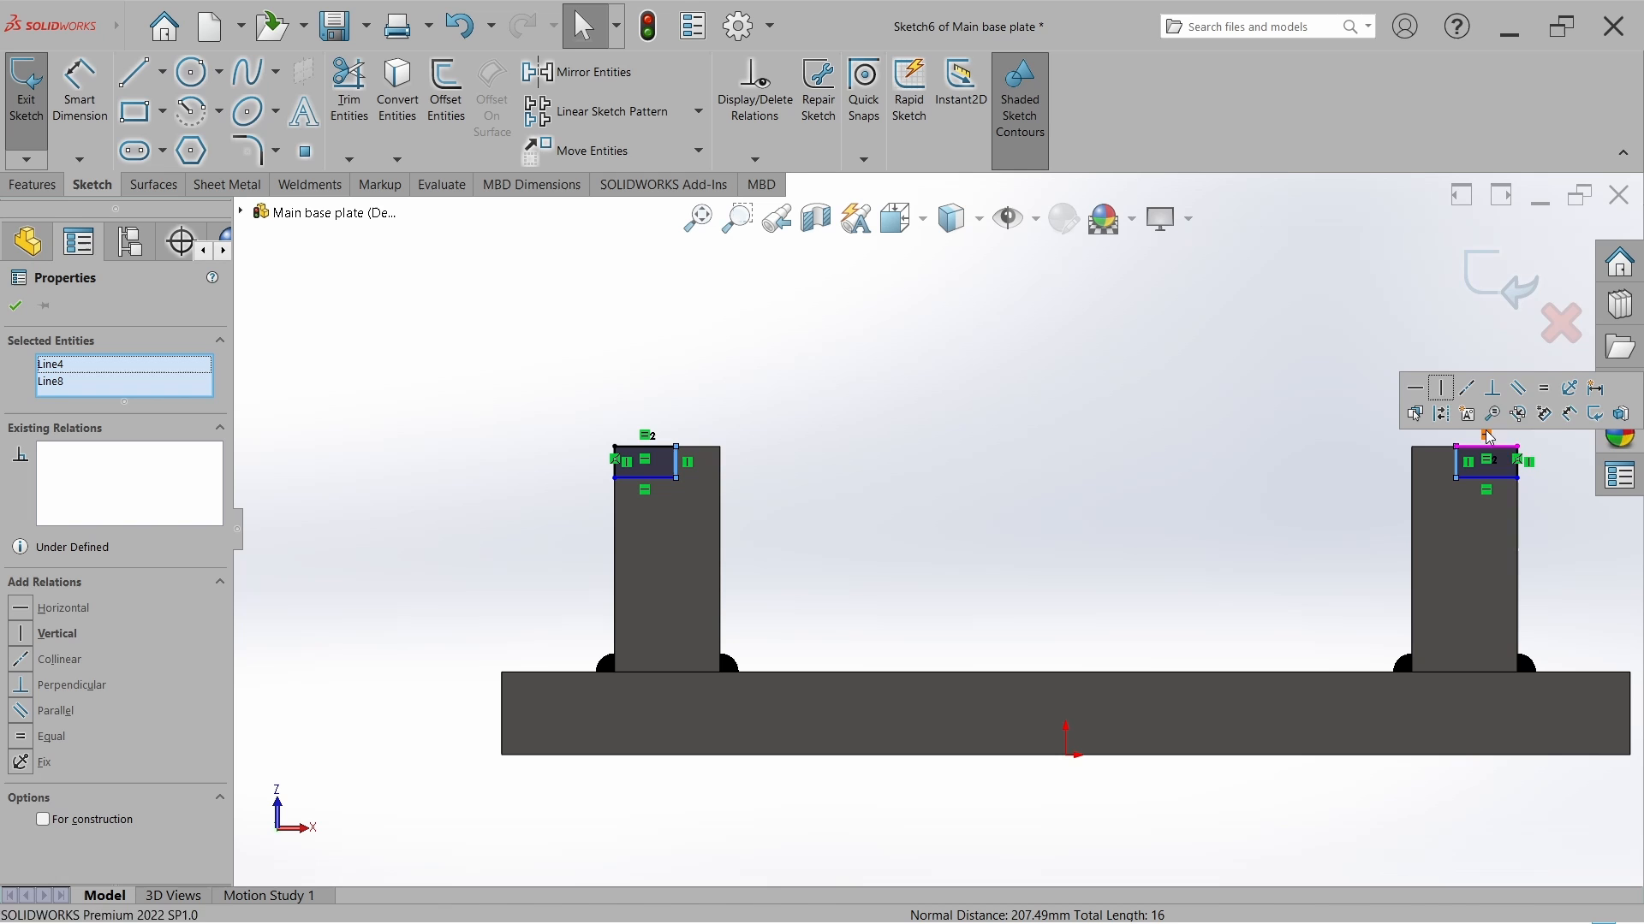
{"action": "left_click", "coordinate": [1543, 398]}
{"action": "left_click", "coordinate": [906, 551]}
Dimension the width of the left strip's rectangle as 20 mm.
{"action": "scroll", "coordinate": [616, 437], "scroll_direction": "down", "scroll_amount": 4}
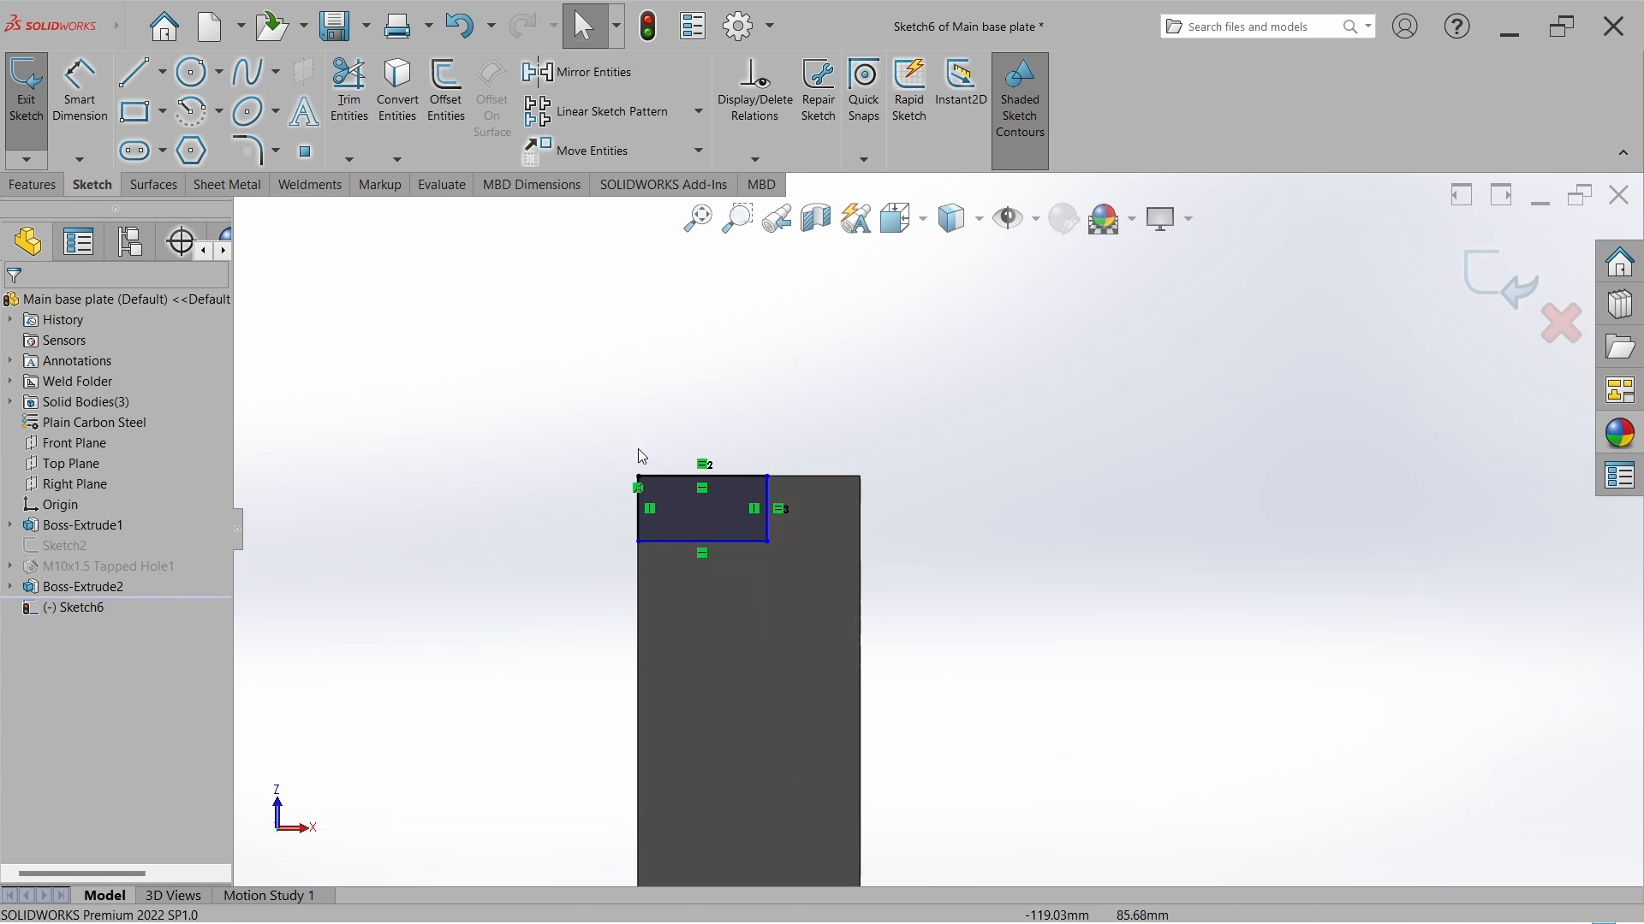
{"action": "left_click", "coordinate": [80, 85]}
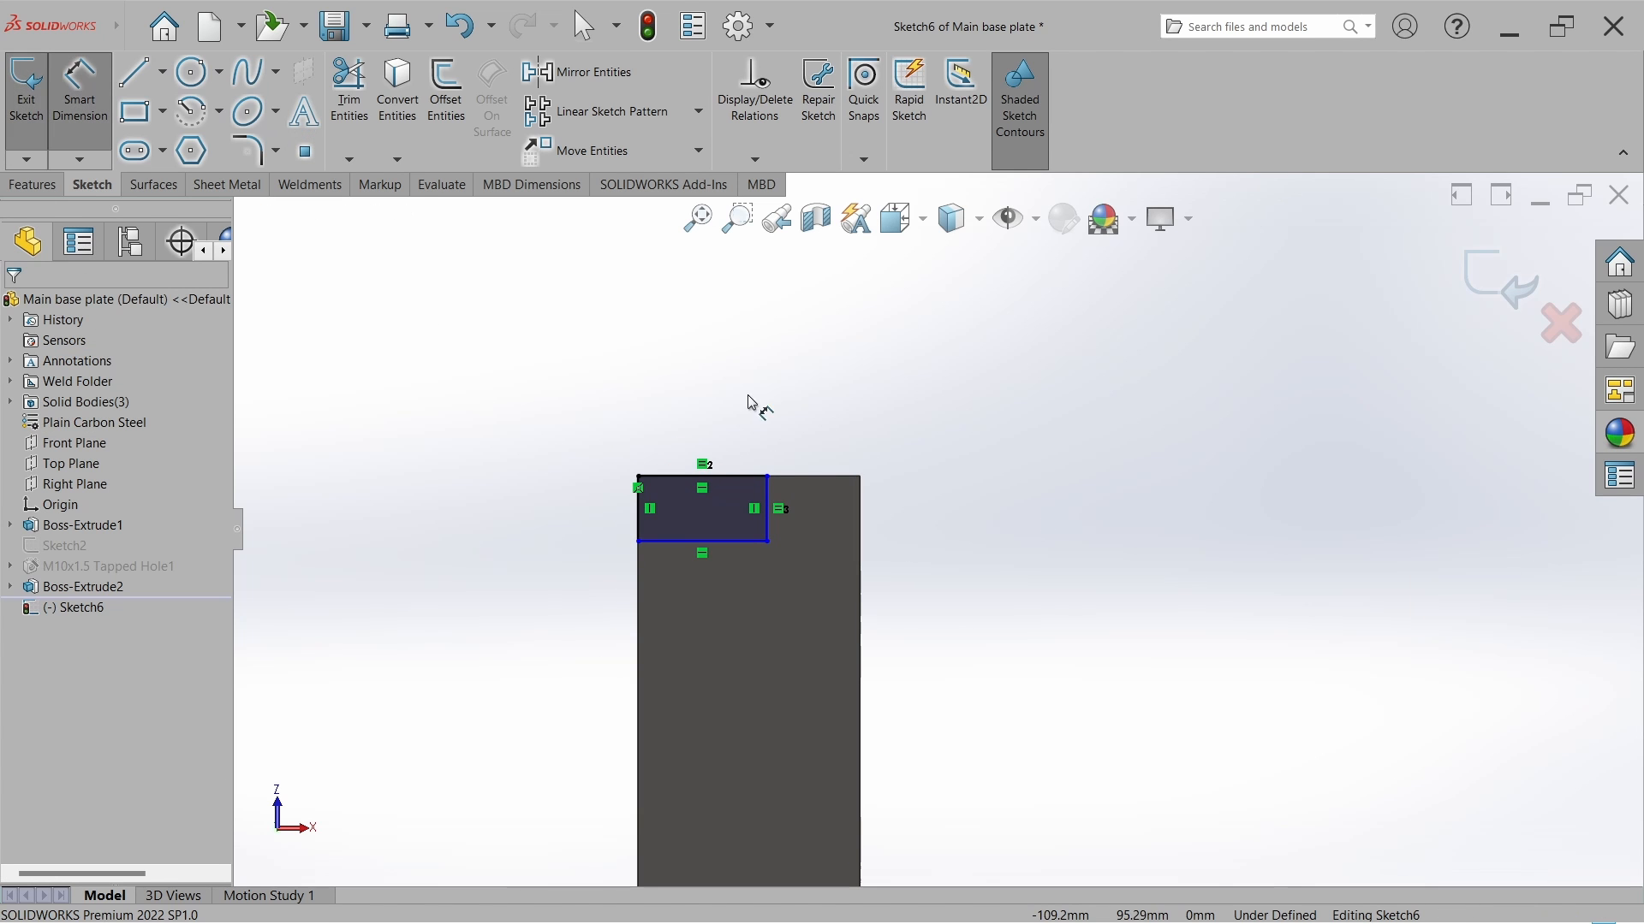
{"action": "left_click", "coordinate": [689, 476]}
{"action": "left_click", "coordinate": [702, 408]}
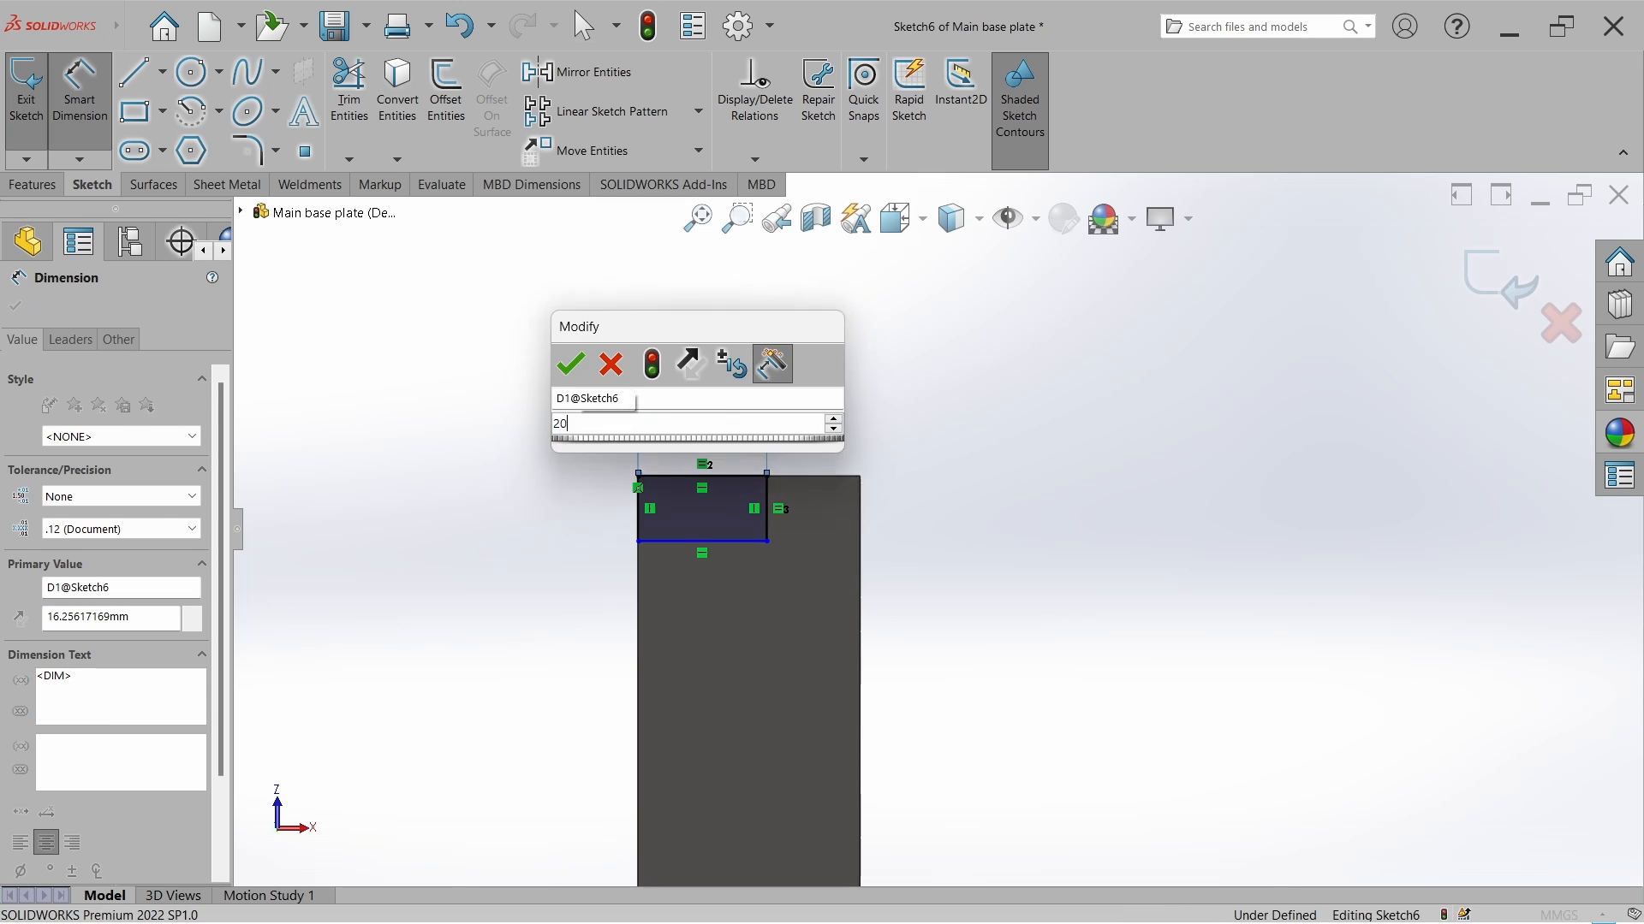
{"action": "type", "text": "20"}
{"action": "key", "text": "Return"}
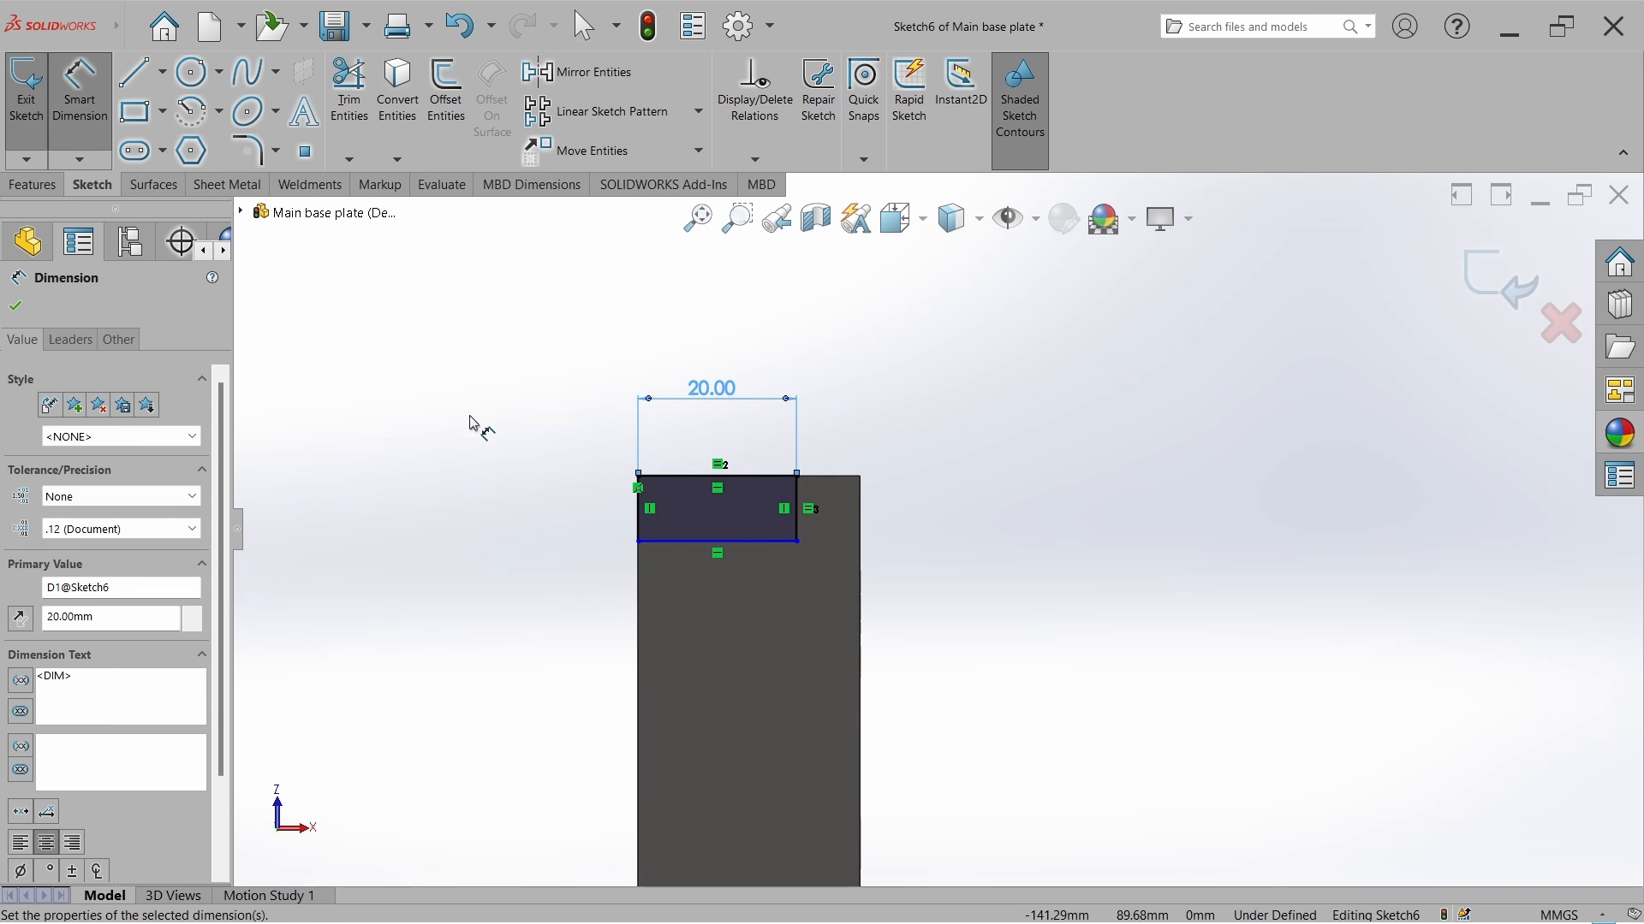
{"action": "left_click", "coordinate": [484, 431]}
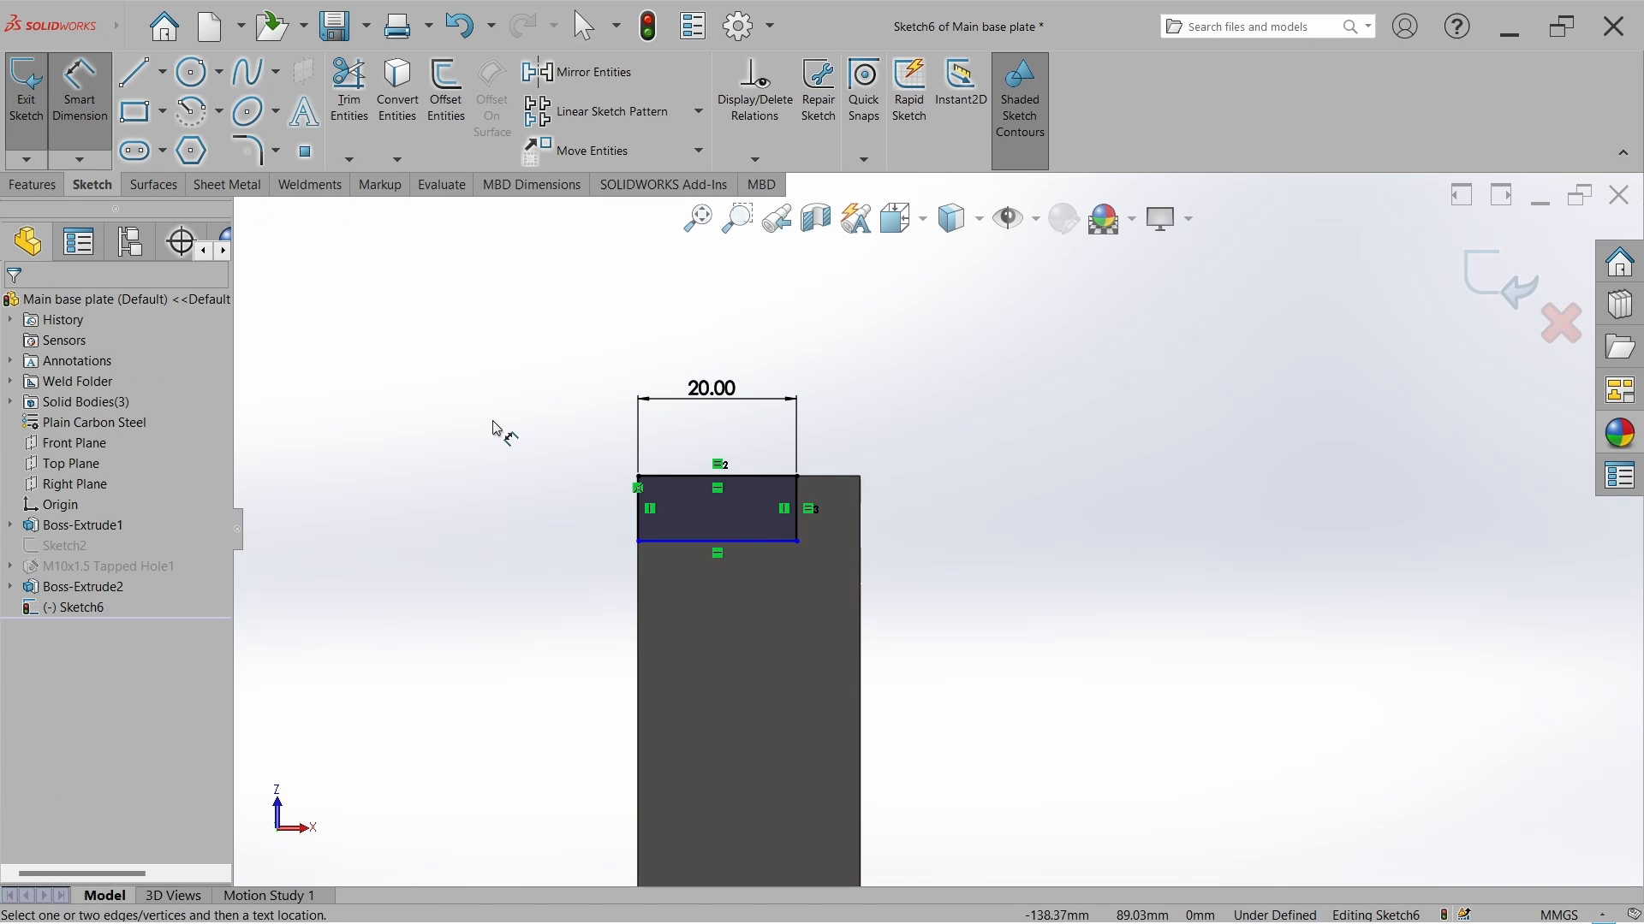
Dimension the height of the left strip's rectangle as 3 mm and exit the sketch.
{"action": "left_click", "coordinate": [795, 521]}
{"action": "left_click", "coordinate": [993, 424]}
{"action": "type", "text": "3"}
{"action": "key", "text": "Return"}
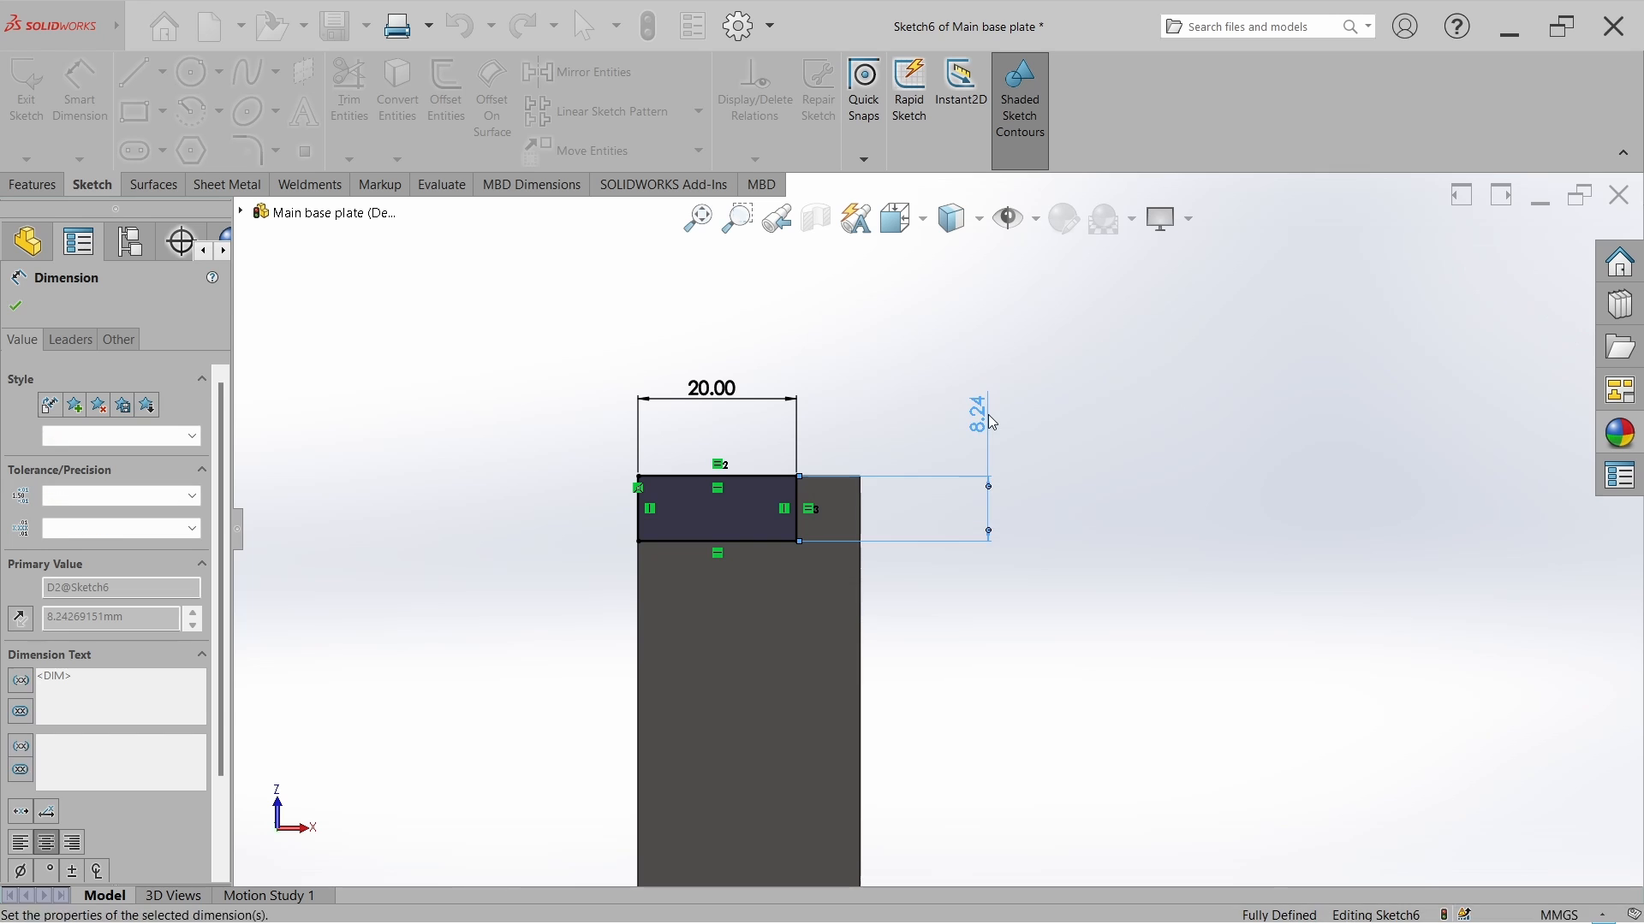
{"action": "left_click", "coordinate": [1197, 412]}
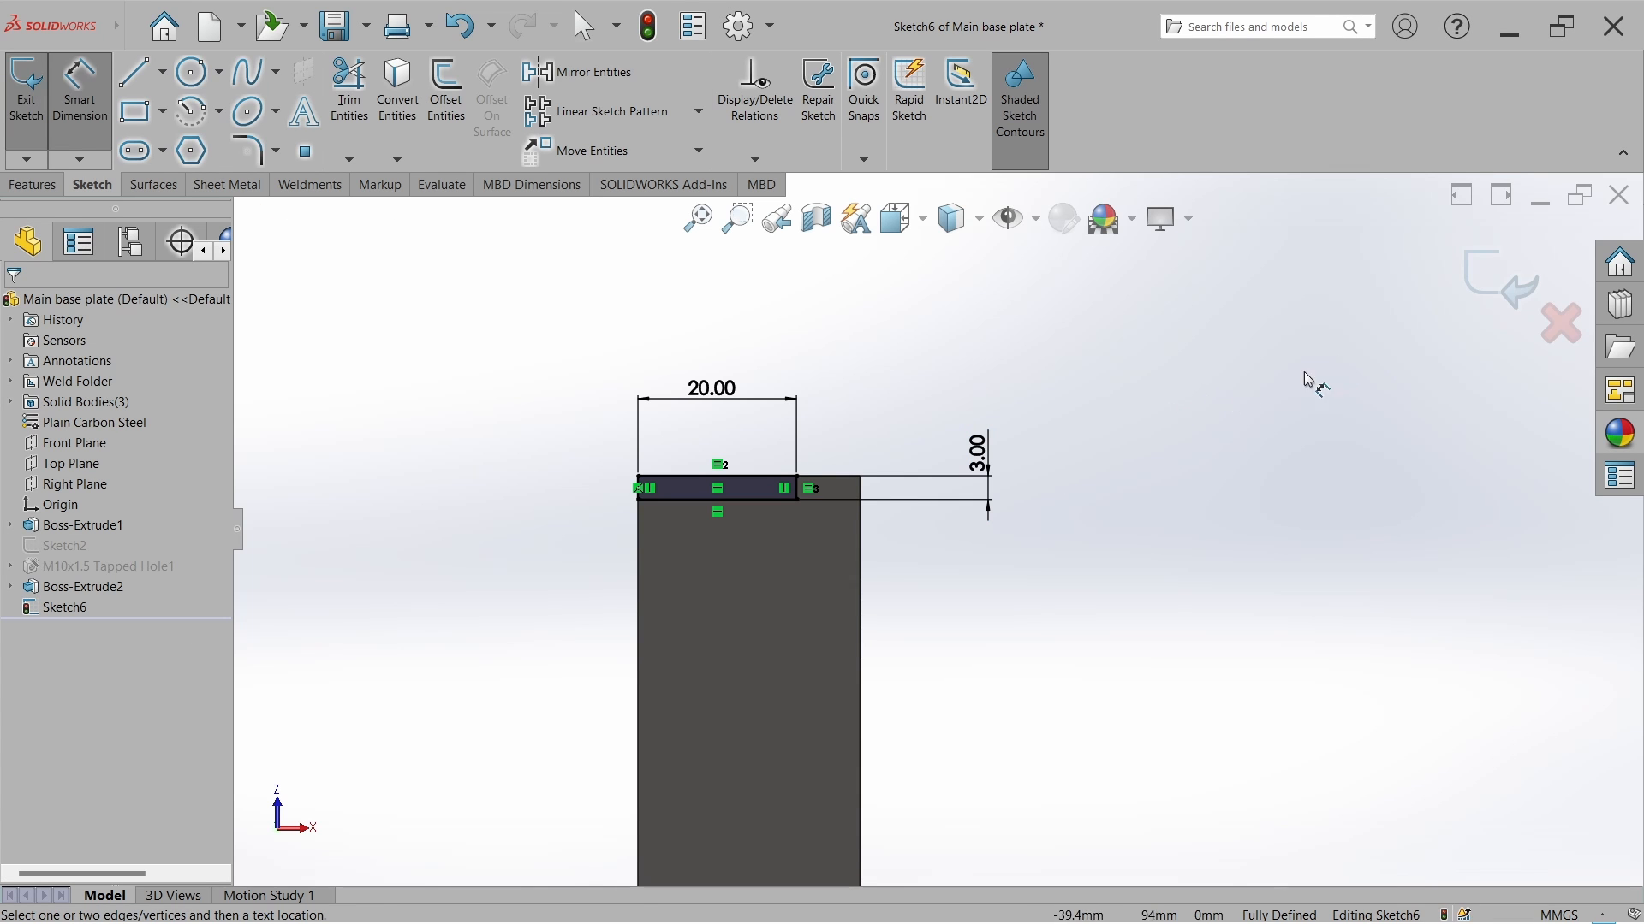
{"action": "left_click", "coordinate": [1490, 278]}
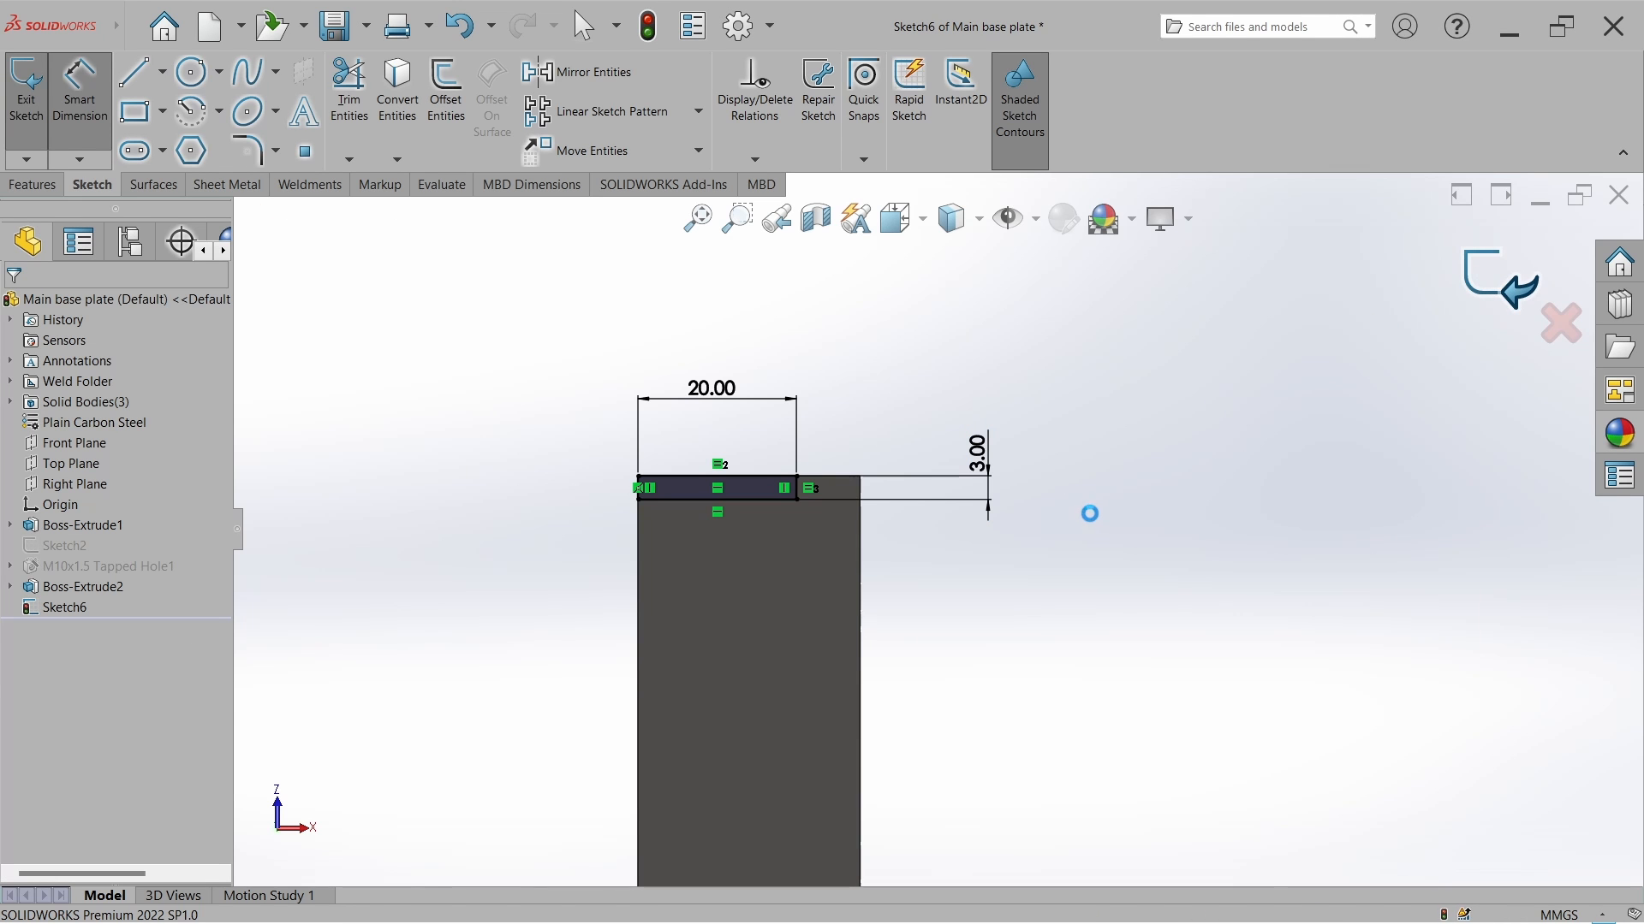
Extrude-cut the two 20 x 3 mm rectangles Through All along the support strips to form the rail seats.
{"action": "left_click", "coordinate": [47, 186]}
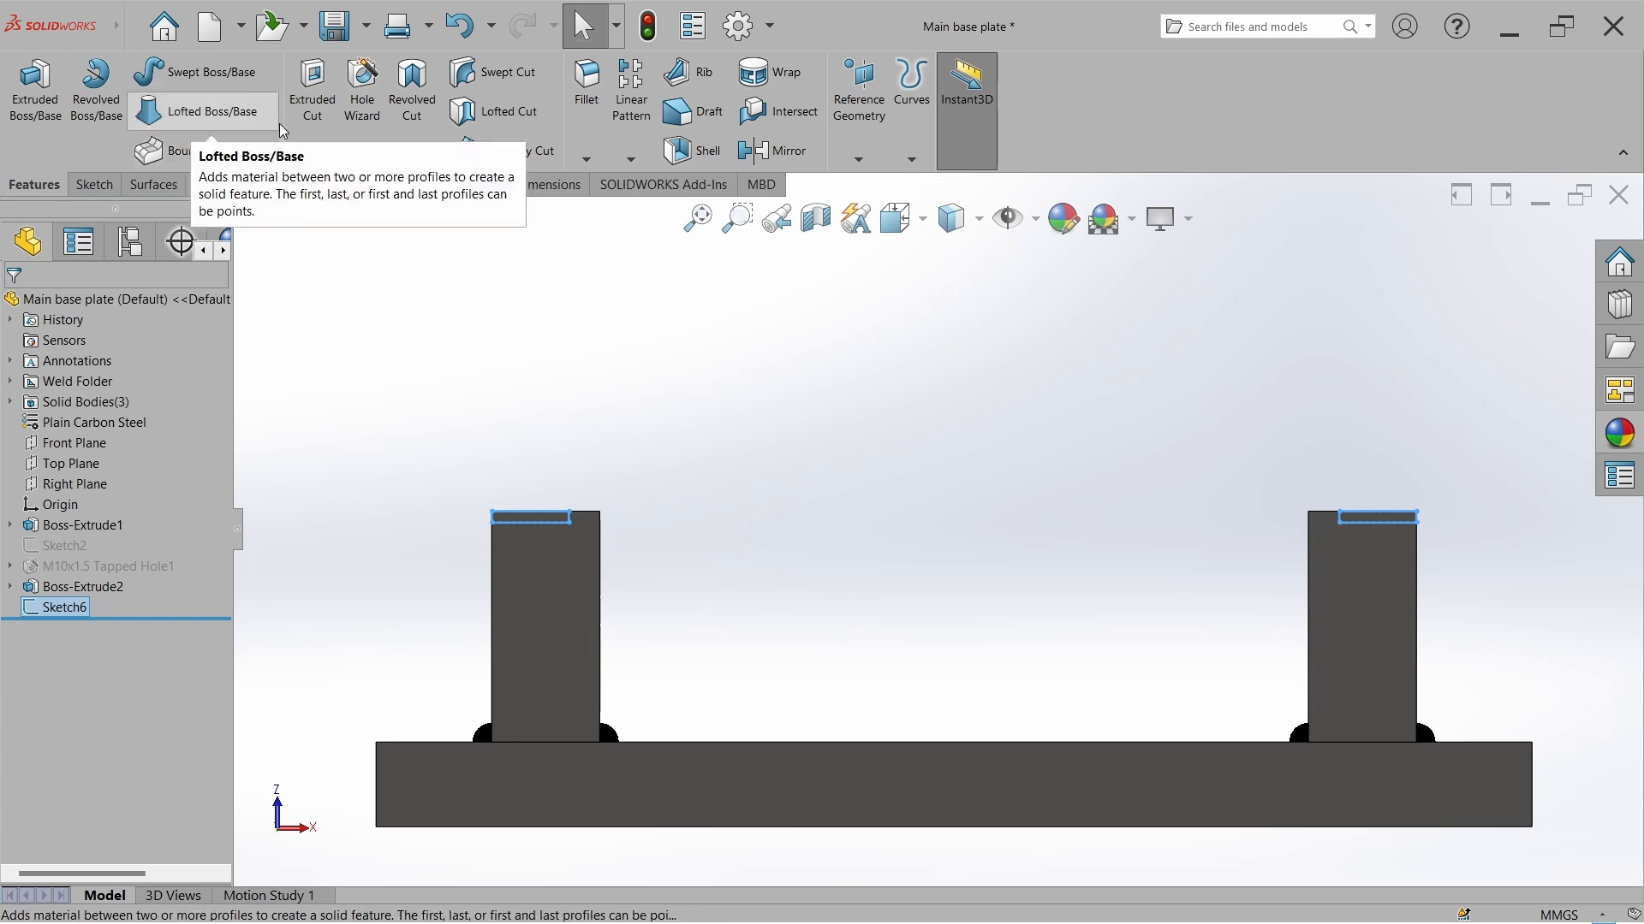
{"action": "left_click", "coordinate": [312, 90]}
{"action": "left_click", "coordinate": [129, 425]}
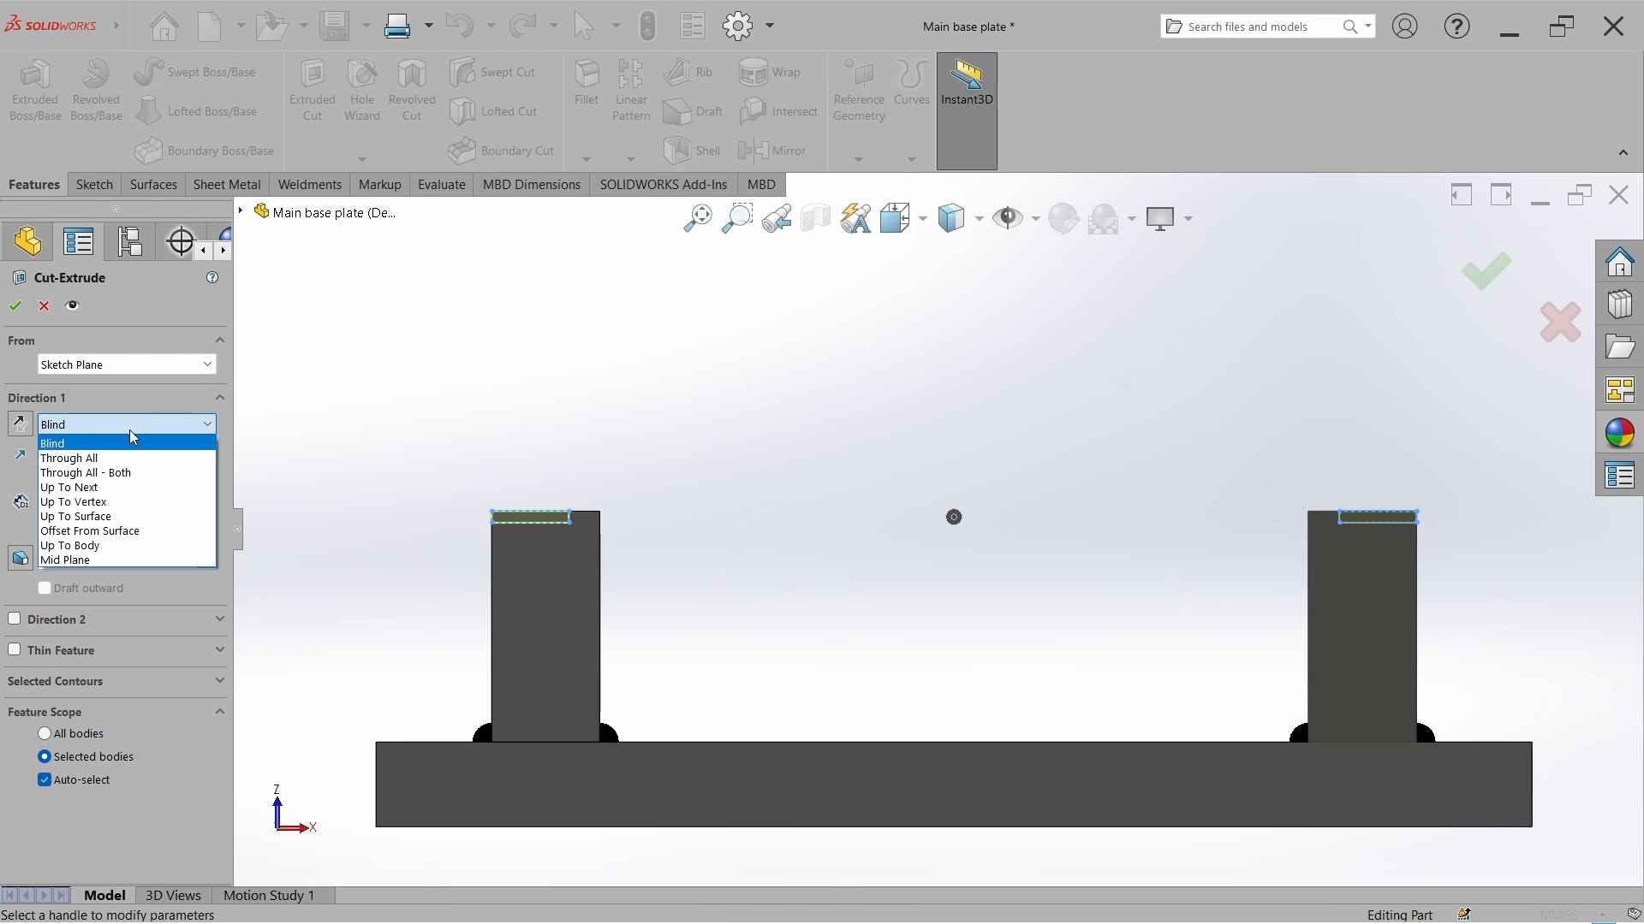
{"action": "left_click", "coordinate": [131, 459]}
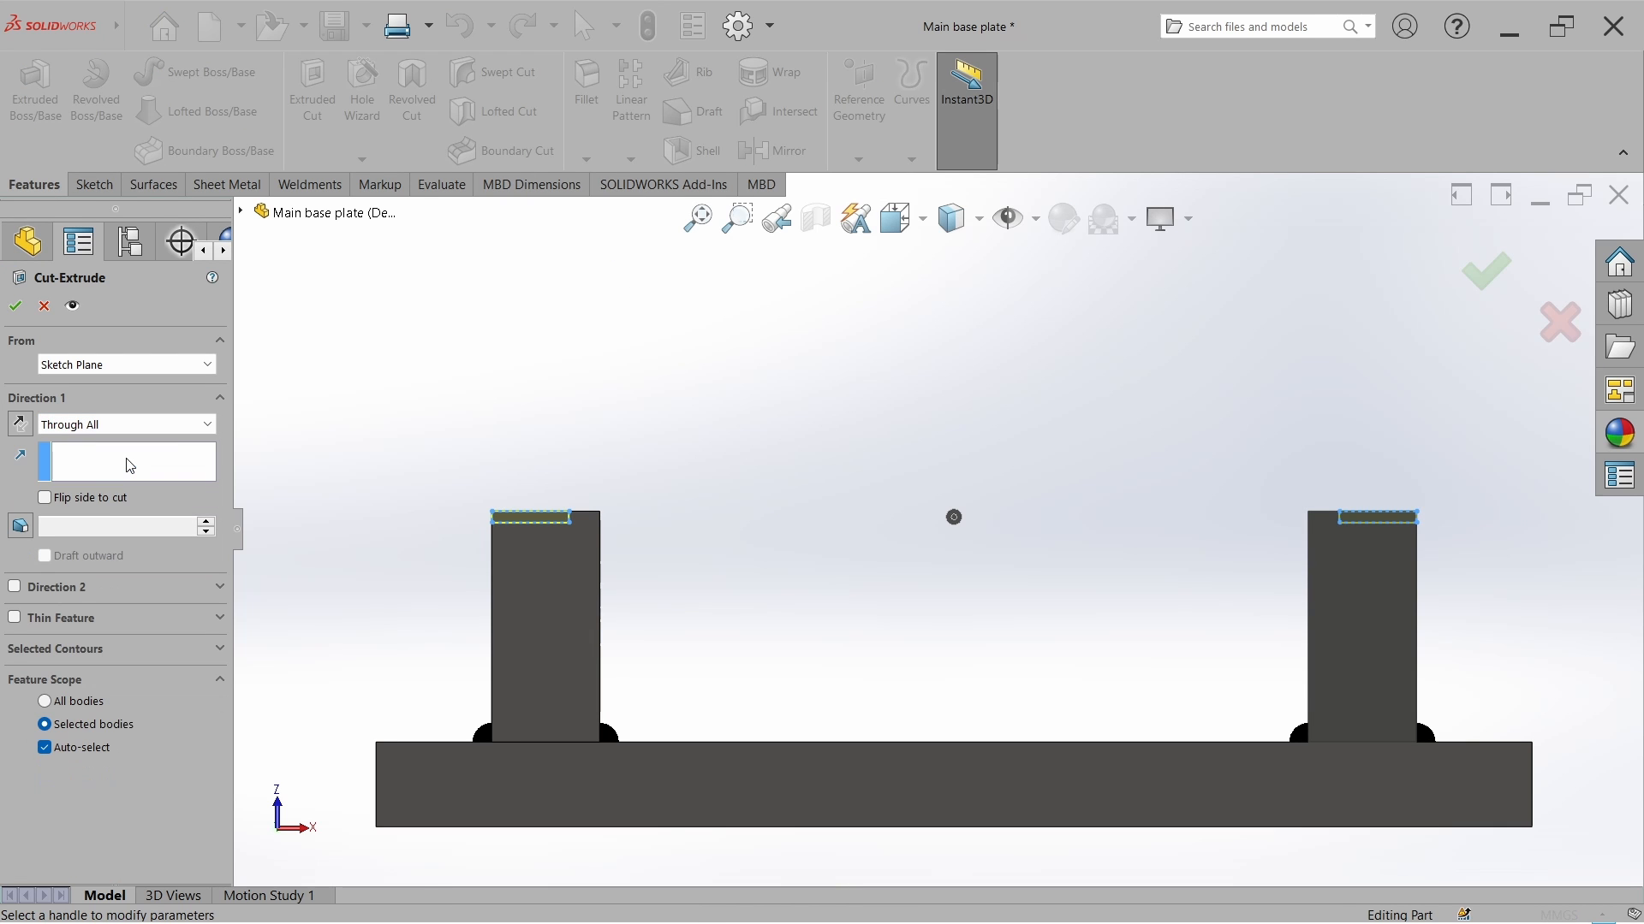
{"action": "left_click", "coordinate": [15, 306]}
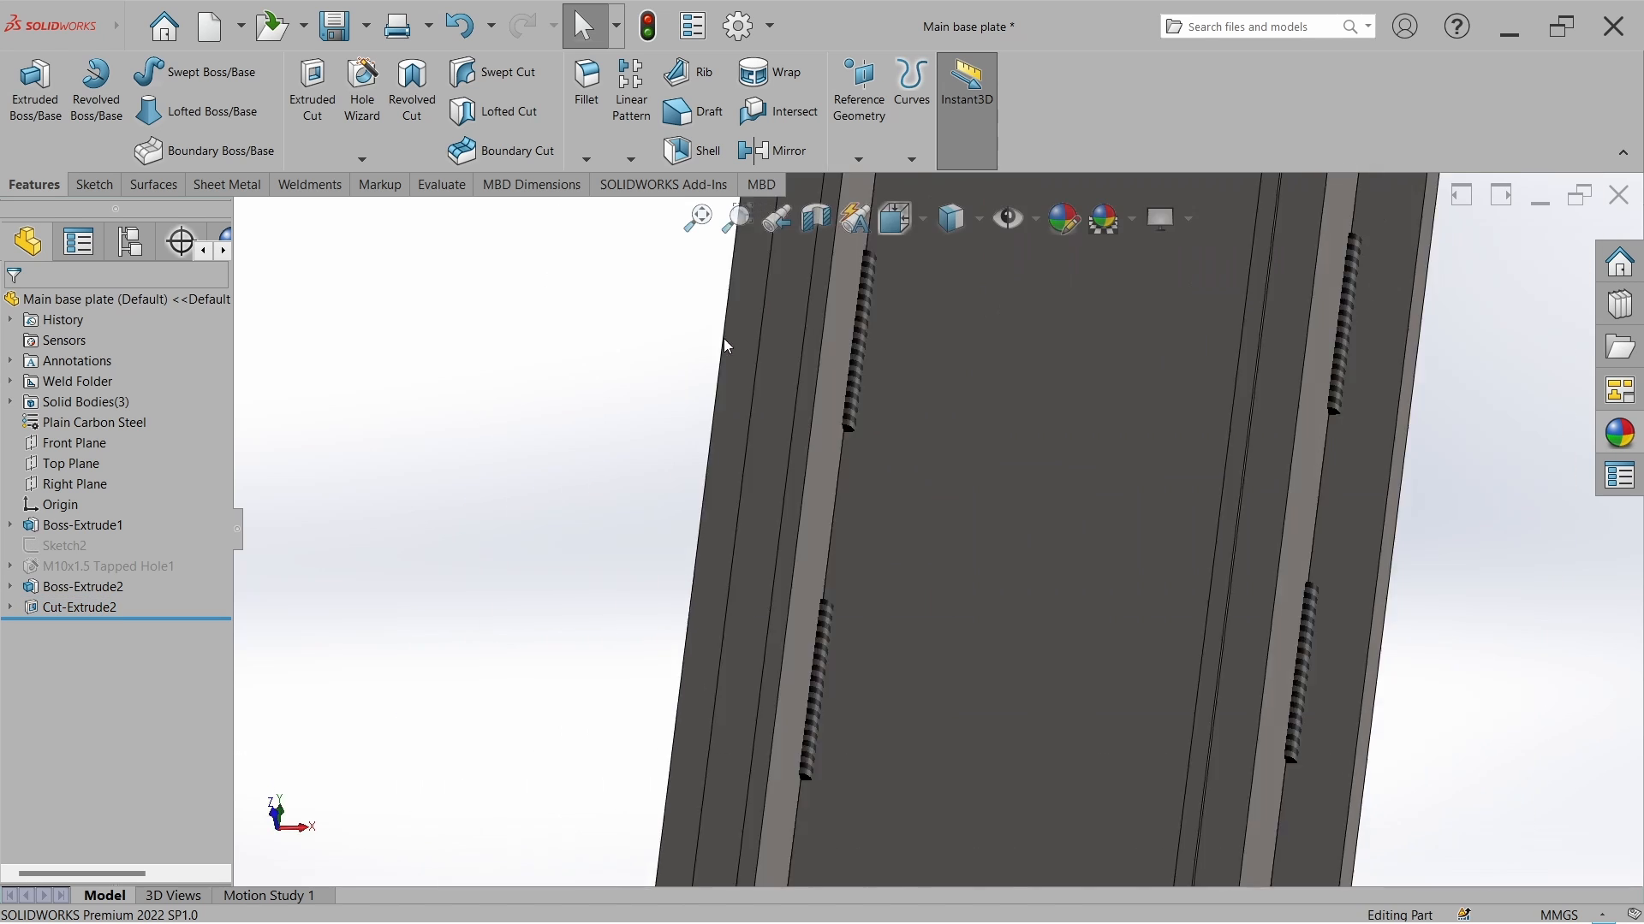
Colour the seat faces of the new cut red on both support strips.
{"action": "scroll", "coordinate": [932, 398], "scroll_direction": "down", "scroll_amount": 4}
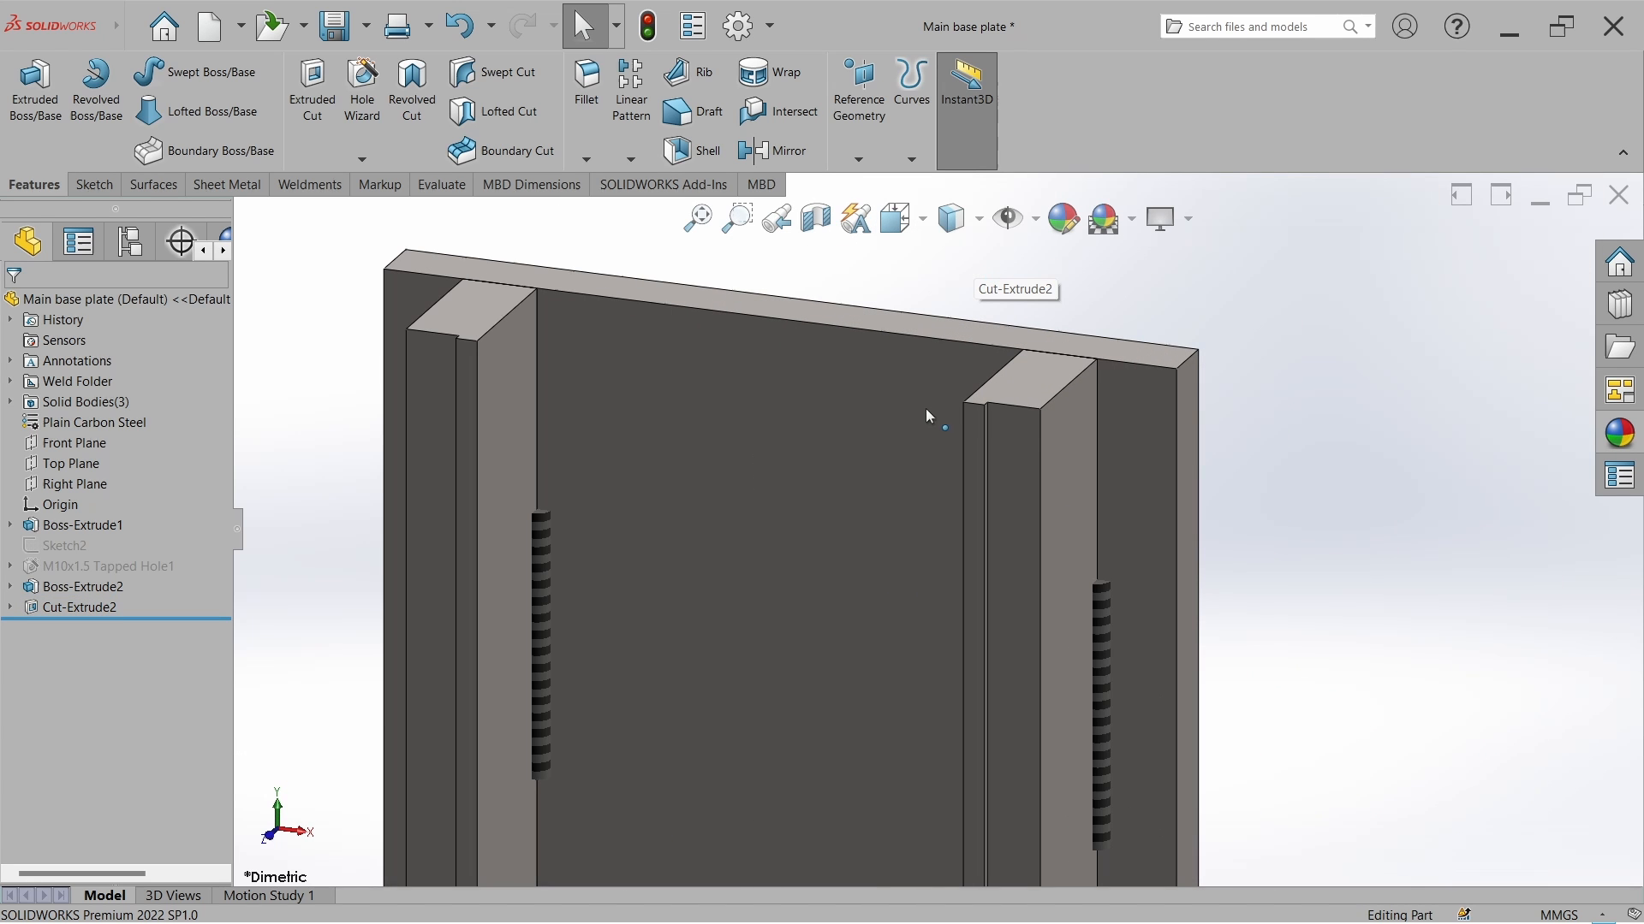
{"action": "left_click", "coordinate": [1029, 441]}
{"action": "left_click", "coordinate": [436, 370], "text": "ctrl"}
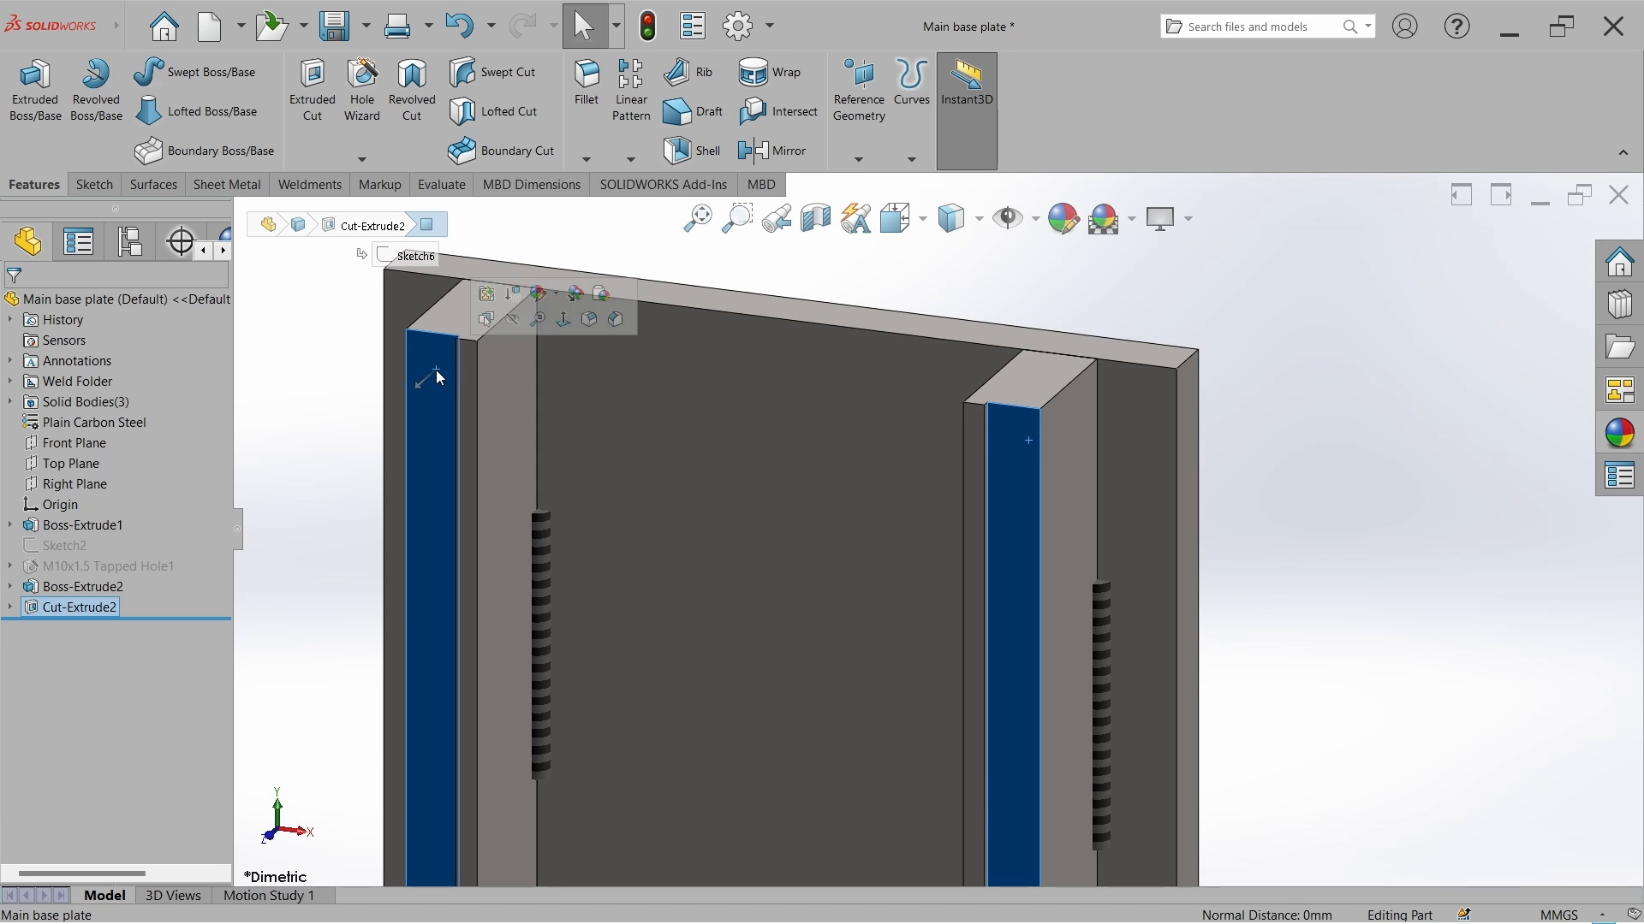
{"action": "left_click", "coordinate": [560, 302]}
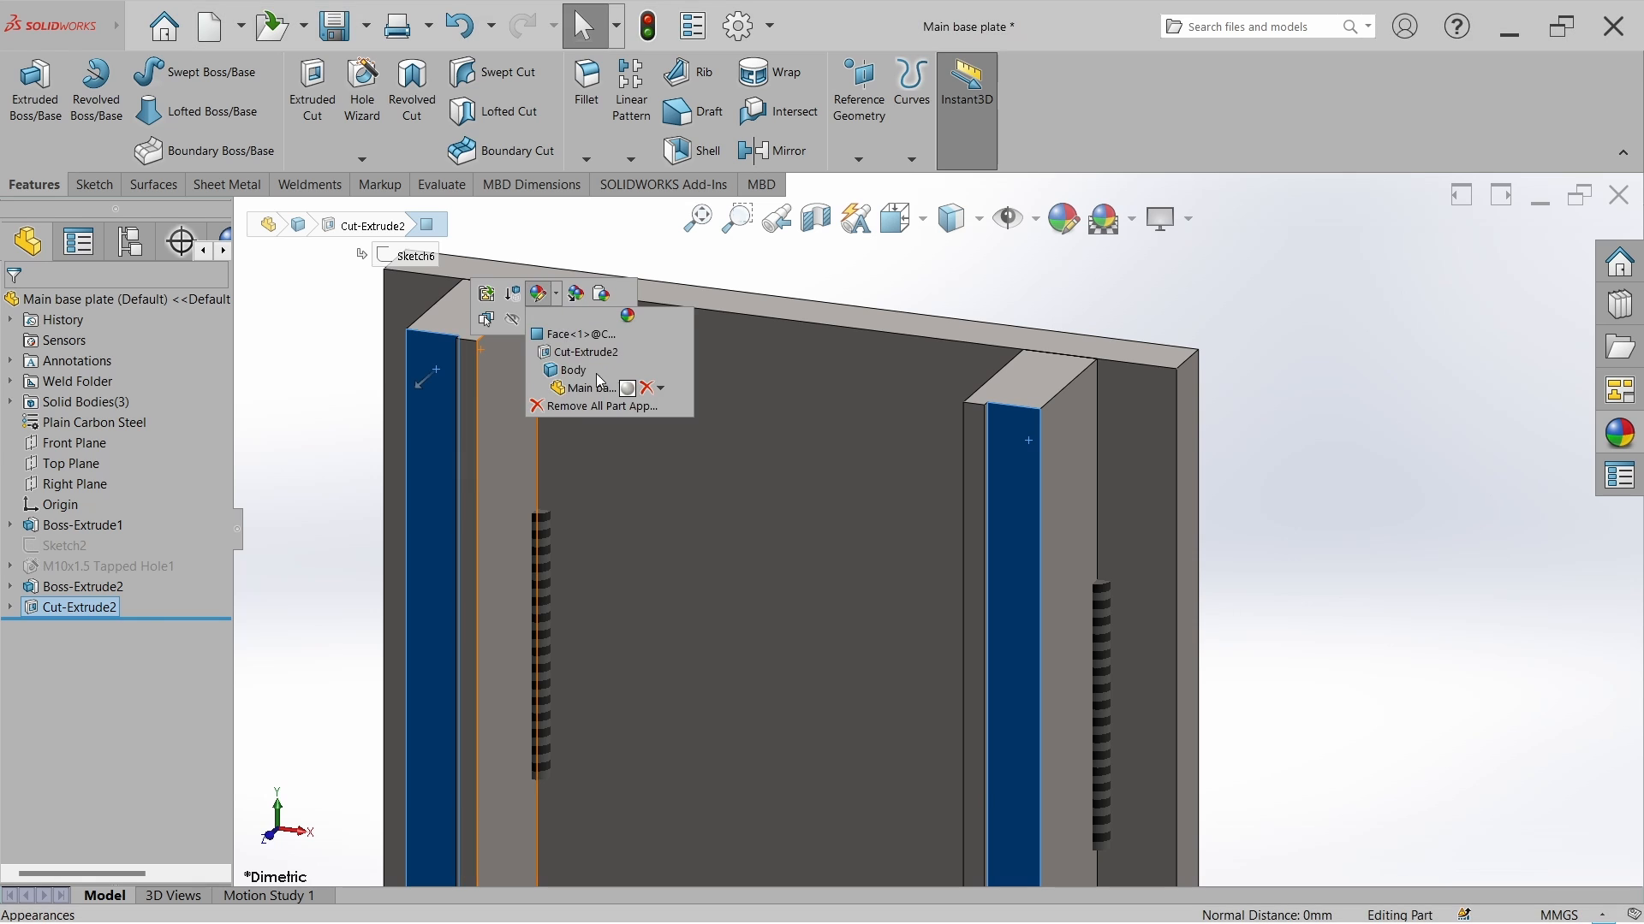
{"action": "left_click", "coordinate": [570, 327]}
{"action": "left_click", "coordinate": [62, 732]}
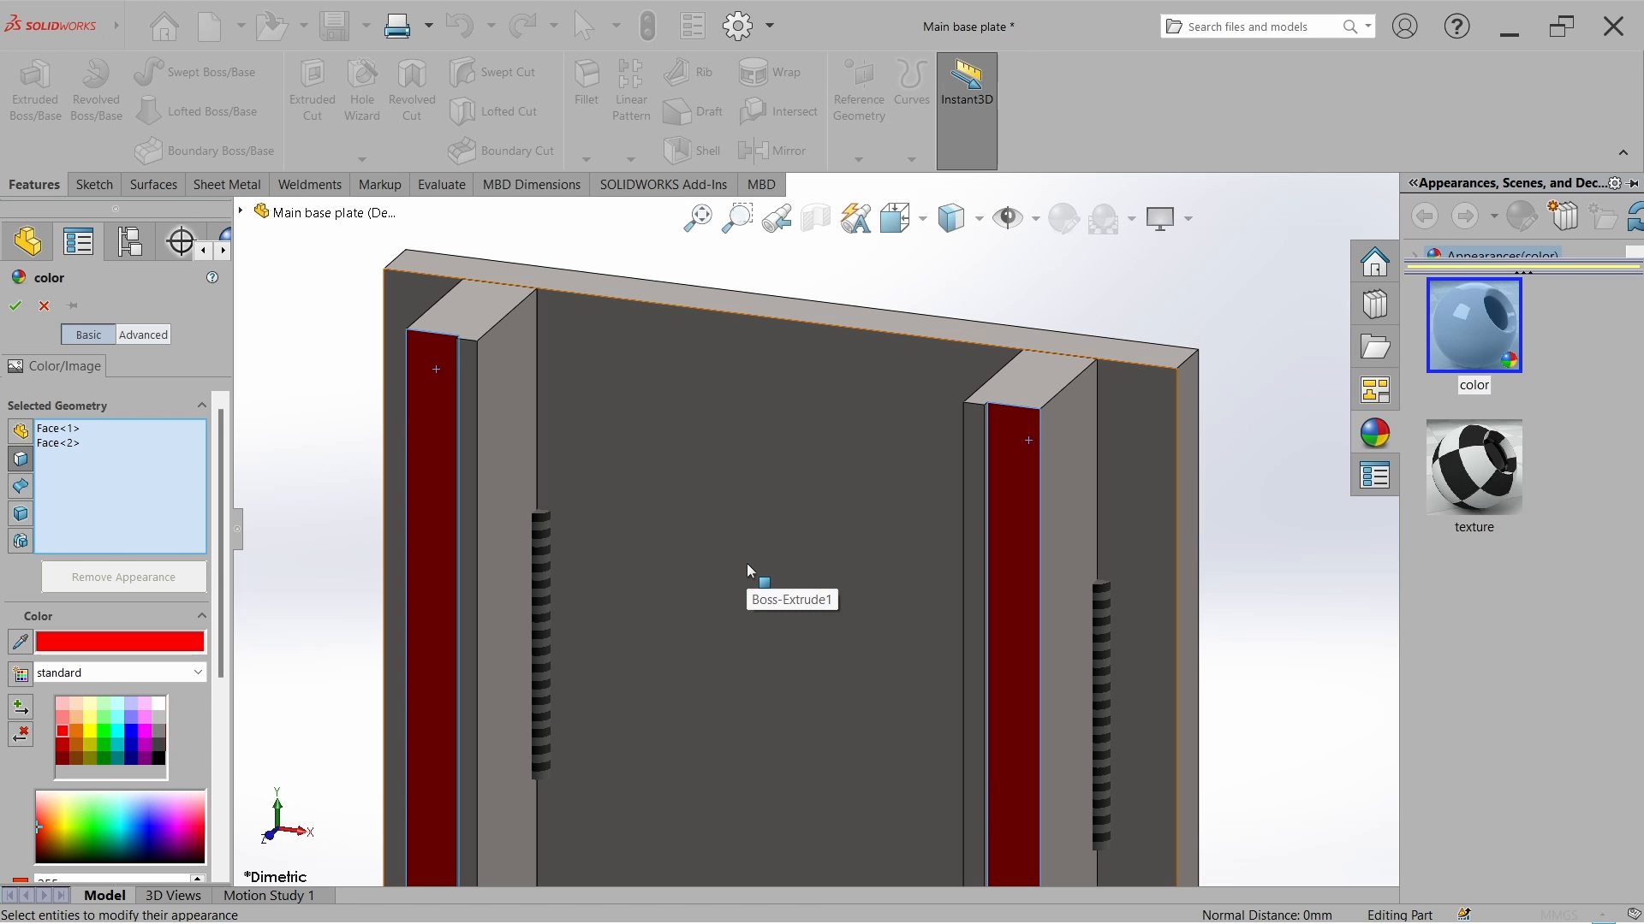
{"action": "key", "text": "Return"}
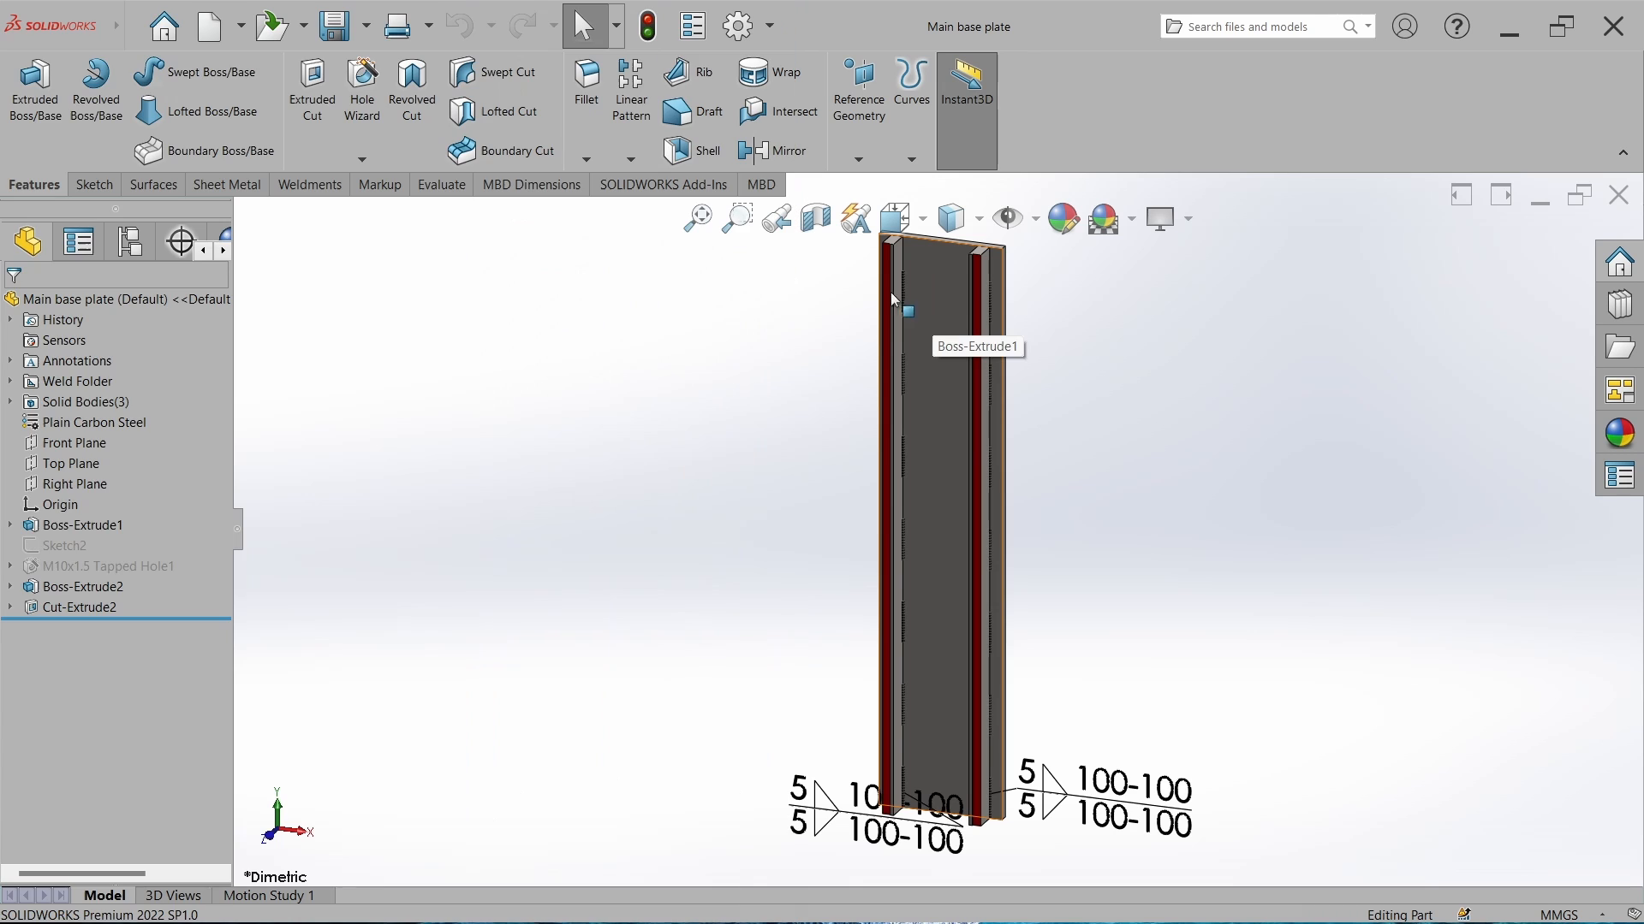
Unsuppress Sketch2 and the M10x1.5 tapped holes, then close the base plate part with its changes saved.
{"action": "right_click", "coordinate": [68, 546]}
{"action": "left_click", "coordinate": [65, 525]}
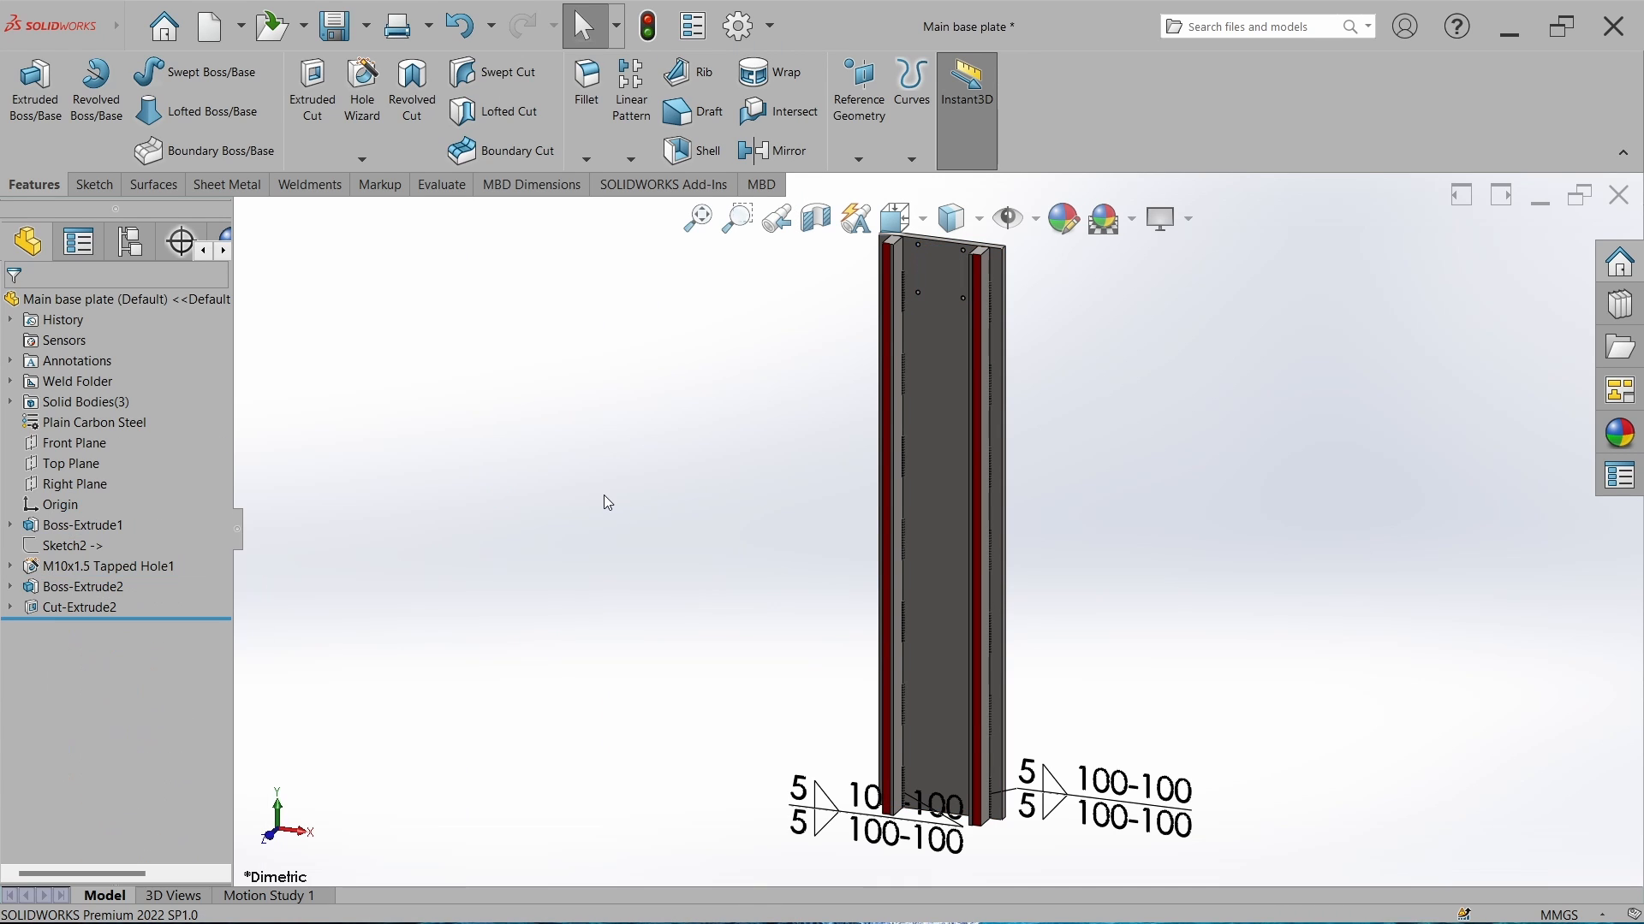
{"action": "left_click", "coordinate": [1618, 195]}
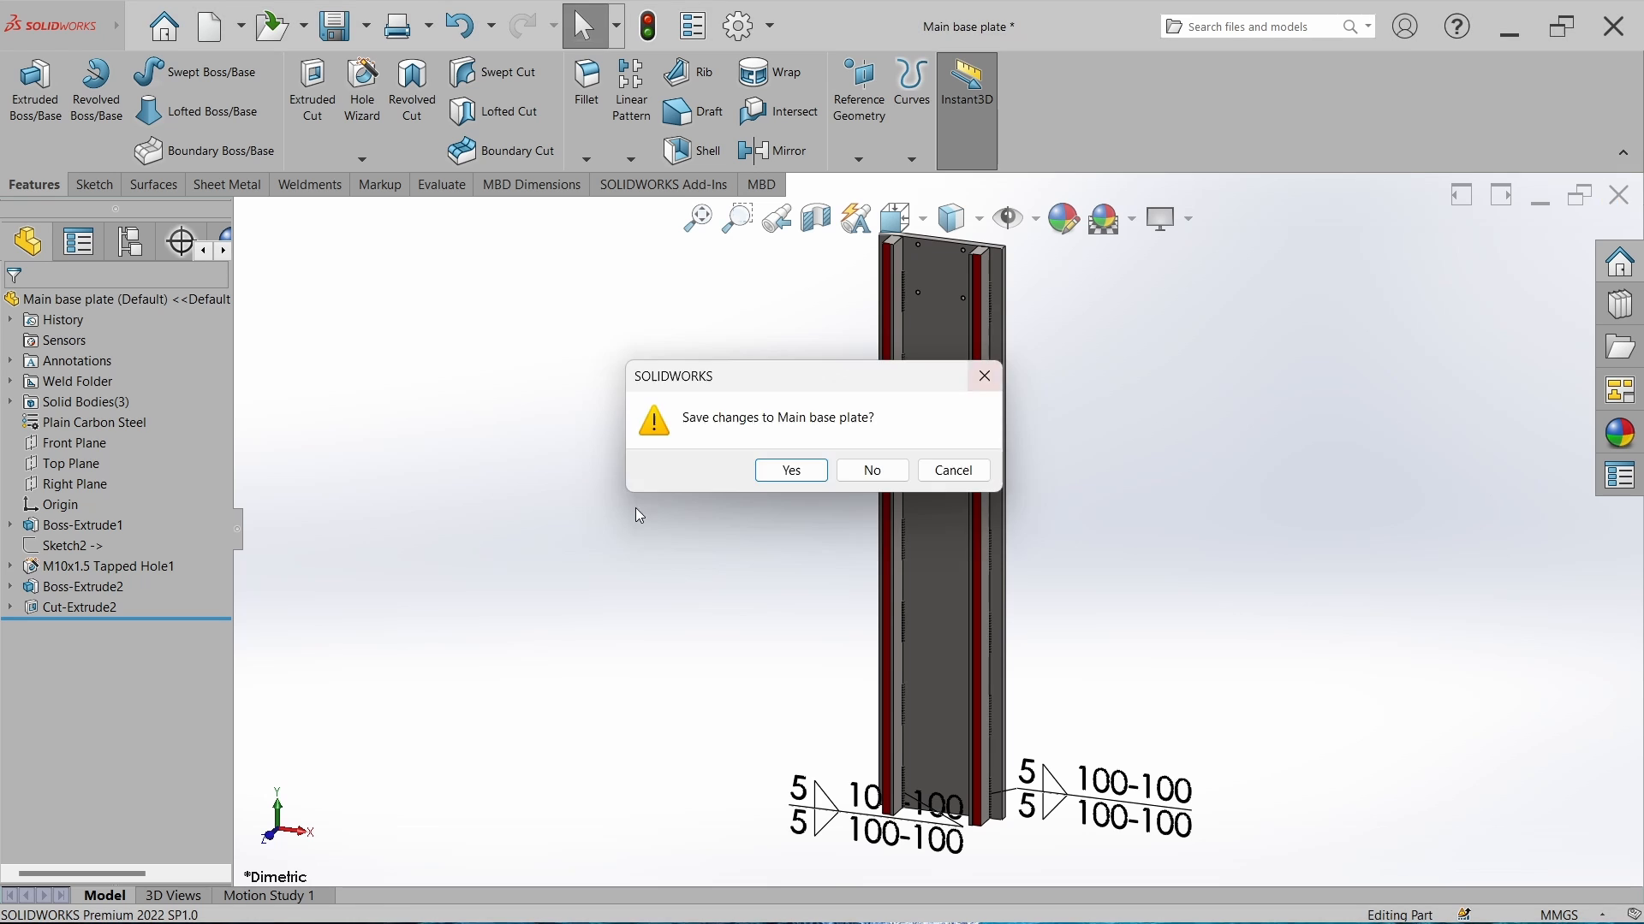
{"action": "left_click", "coordinate": [766, 469]}
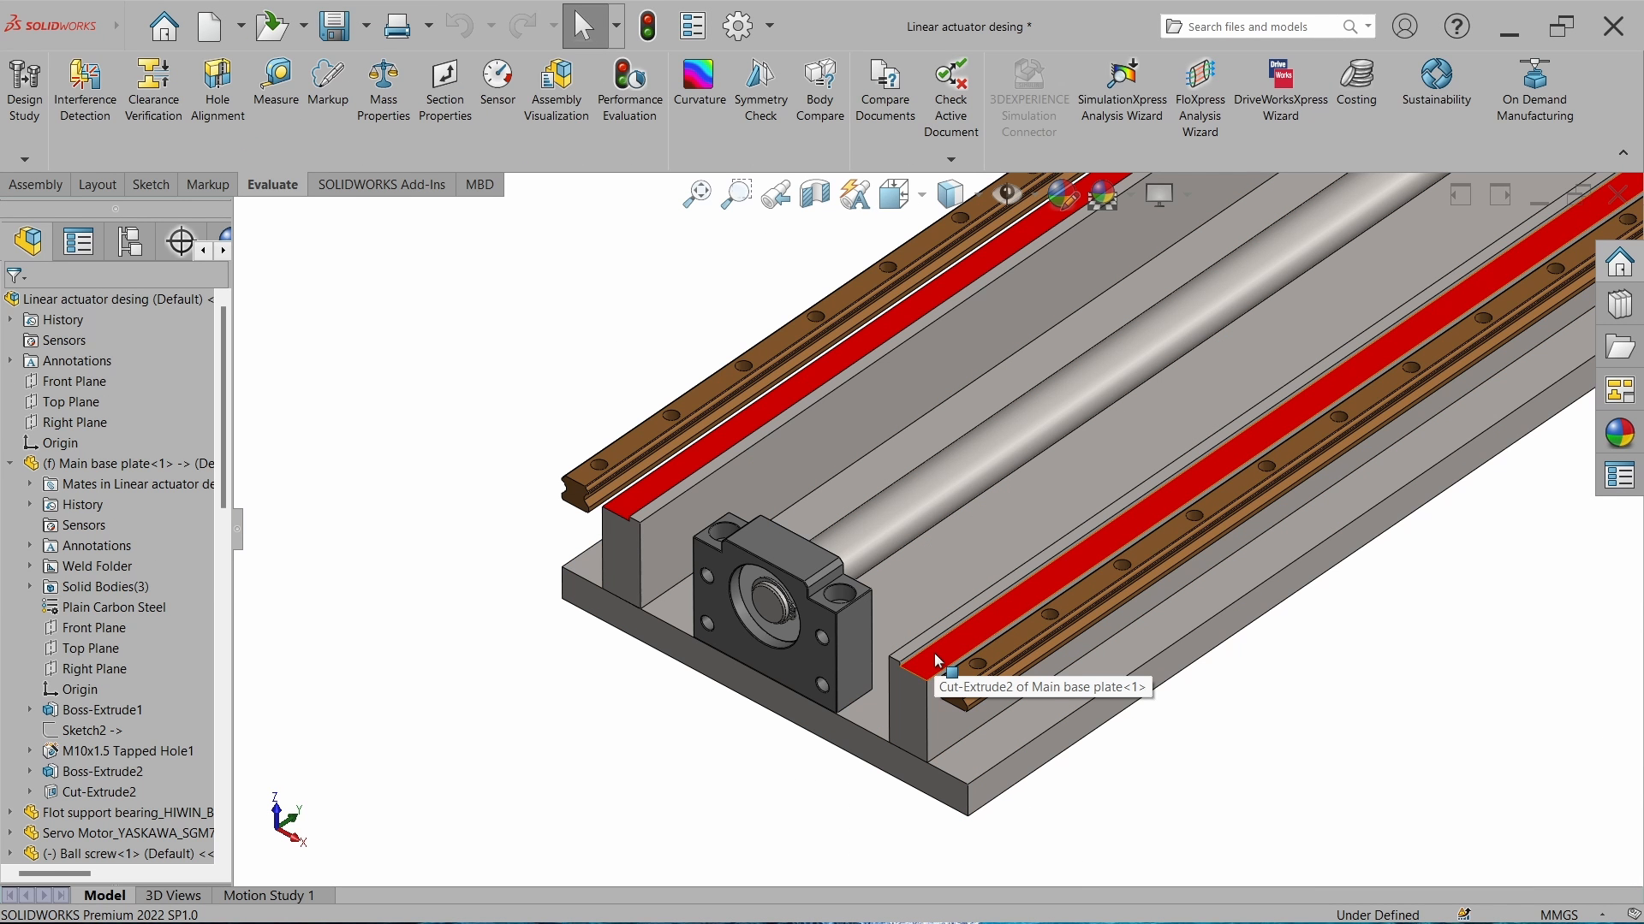
Add a Coincident mate between the red seat face near the flat support bearing and the underside of the adjacent LM rail.
{"action": "middle_click_drag", "start_coordinate": [967, 701], "coordinate": [976, 696]}
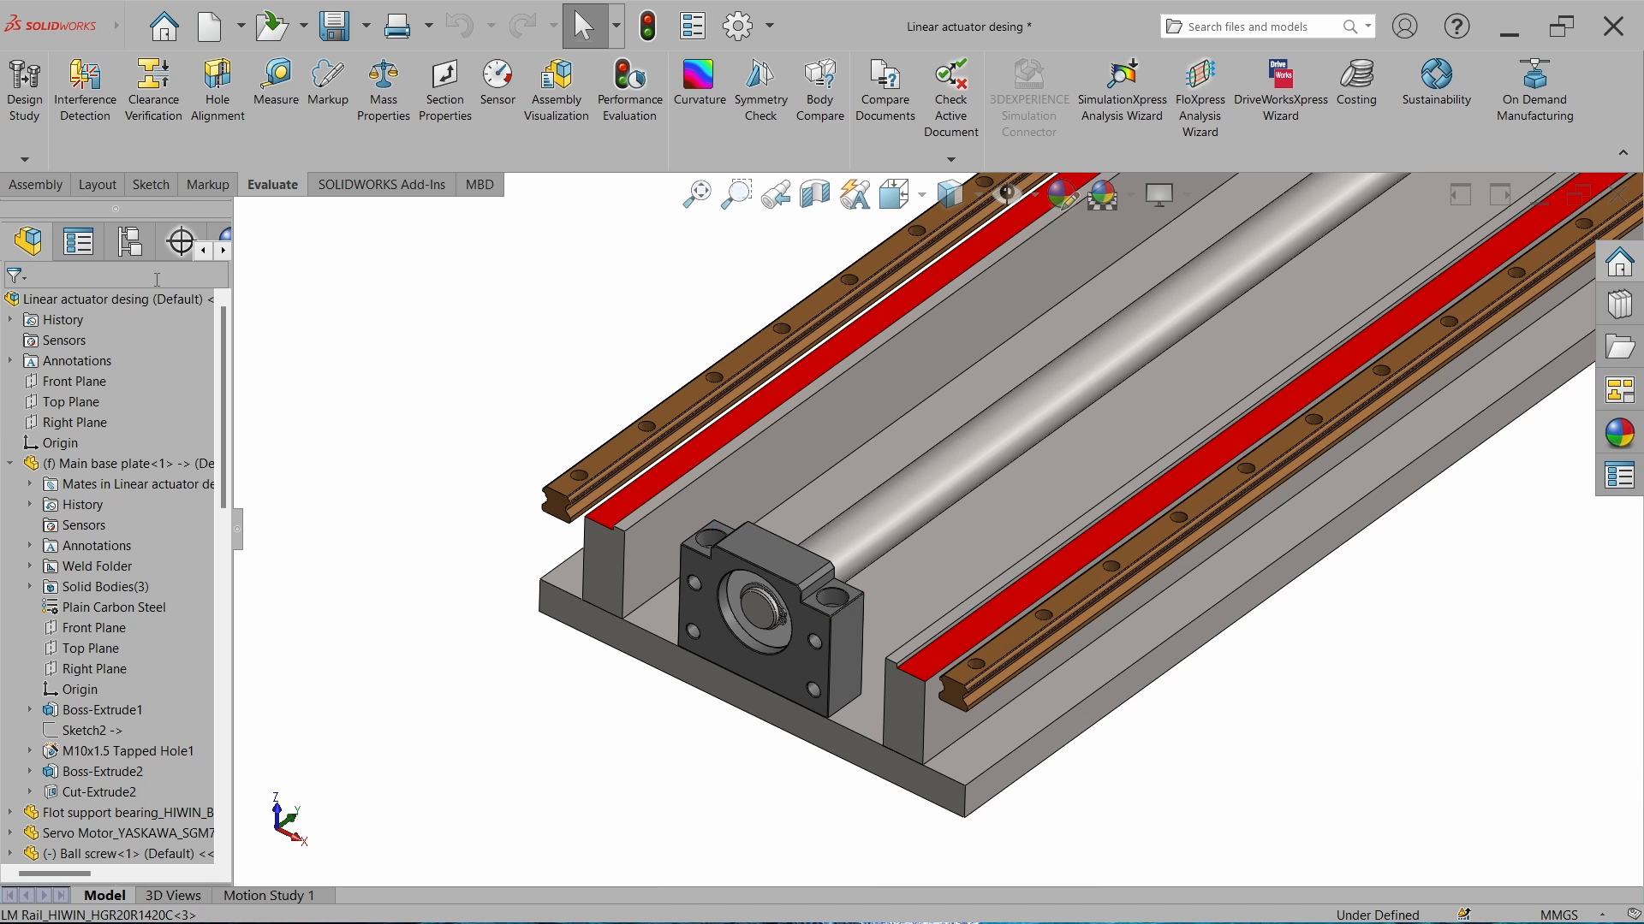
{"action": "left_click", "coordinate": [35, 184]}
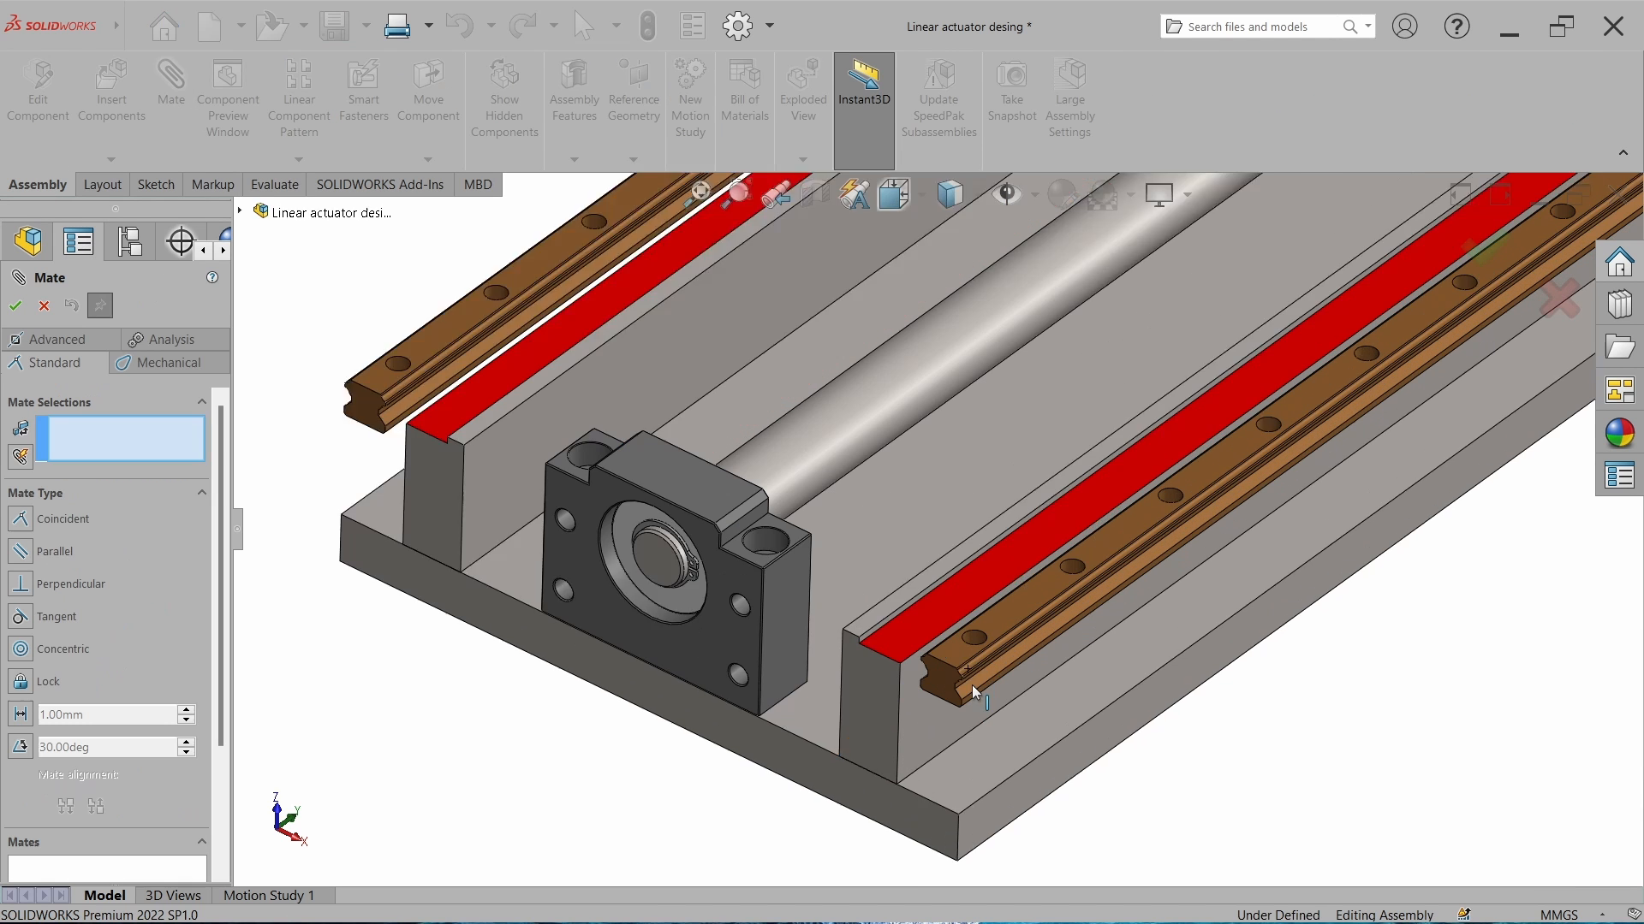
{"action": "scroll", "coordinate": [849, 613], "scroll_direction": "down", "scroll_amount": 3}
{"action": "left_click", "coordinate": [866, 668]}
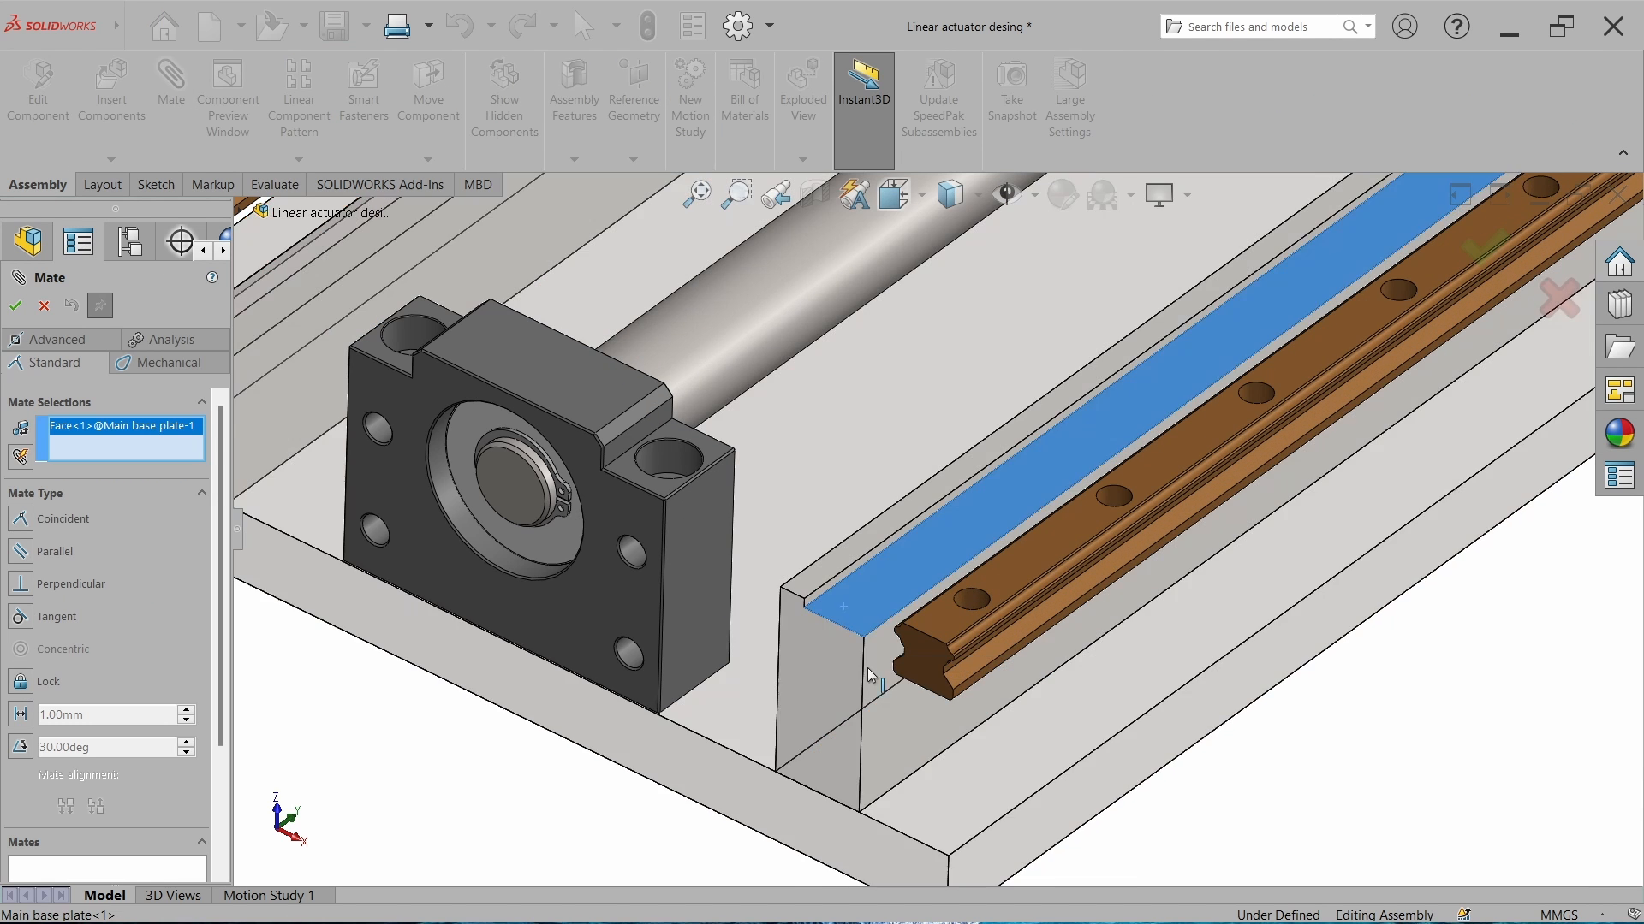
{"action": "middle_click_drag", "start_coordinate": [867, 668], "coordinate": [990, 665]}
{"action": "left_click", "coordinate": [1008, 665]}
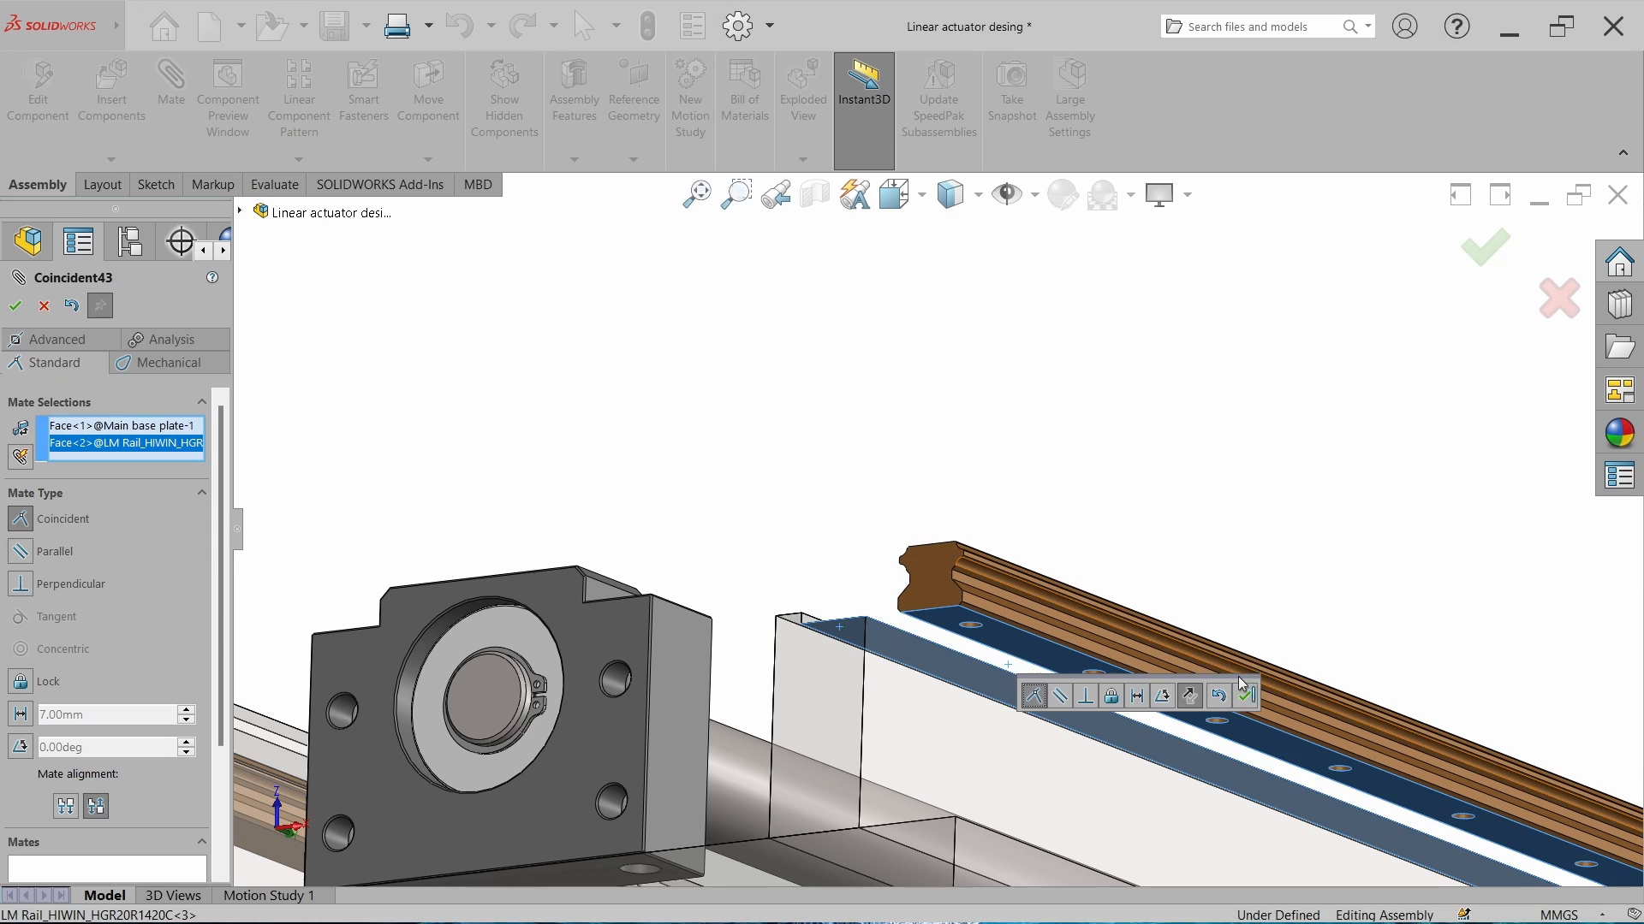
{"action": "left_click", "coordinate": [1246, 702]}
Mate the rail's side face coincident with the vertical shoulder of the strip's seat.
{"action": "middle_click_drag", "start_coordinate": [838, 601], "coordinate": [844, 762]}
{"action": "scroll", "coordinate": [822, 590], "scroll_direction": "down", "scroll_amount": 4}
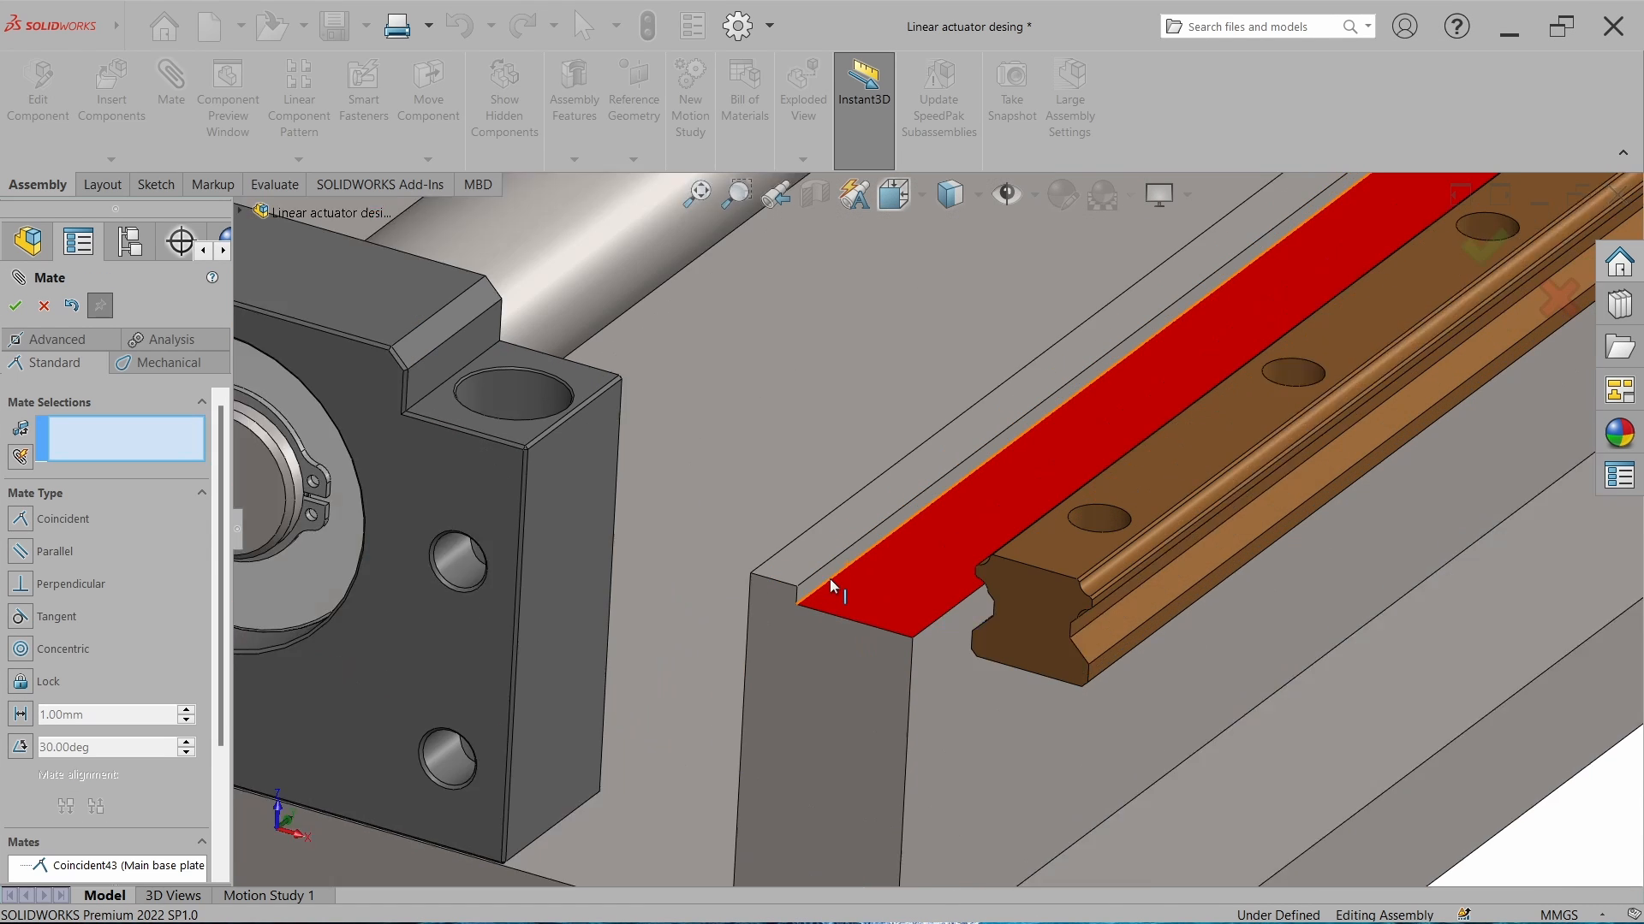
{"action": "left_click", "coordinate": [811, 594]}
{"action": "middle_click_drag", "start_coordinate": [840, 642], "coordinate": [965, 576]}
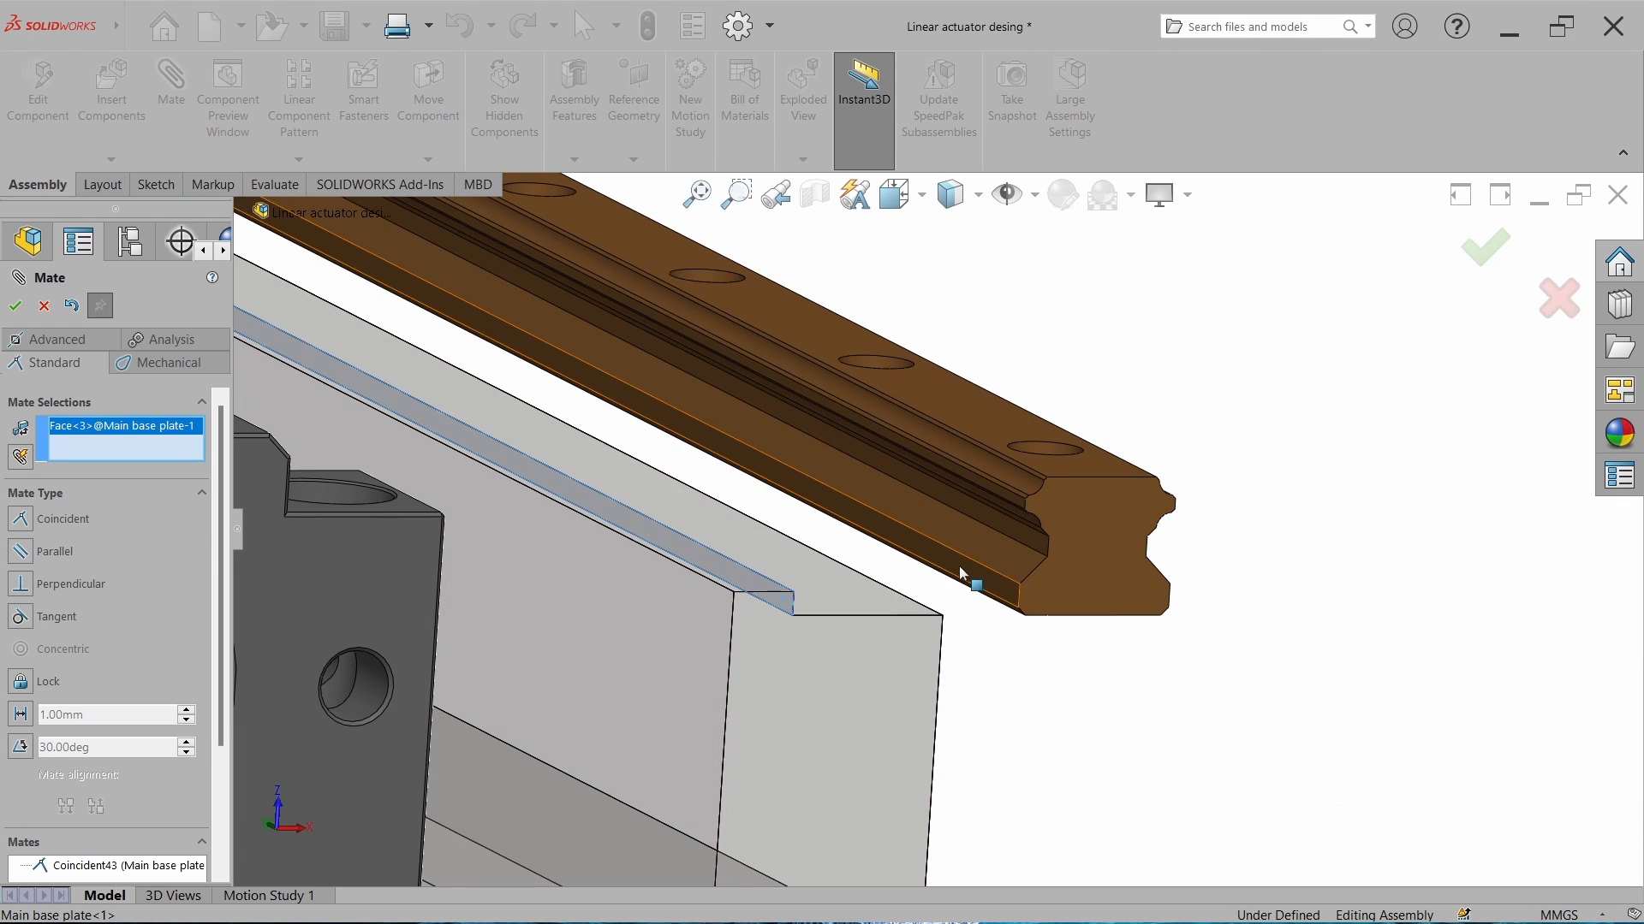
{"action": "left_click", "coordinate": [966, 575]}
{"action": "left_click", "coordinate": [1201, 596]}
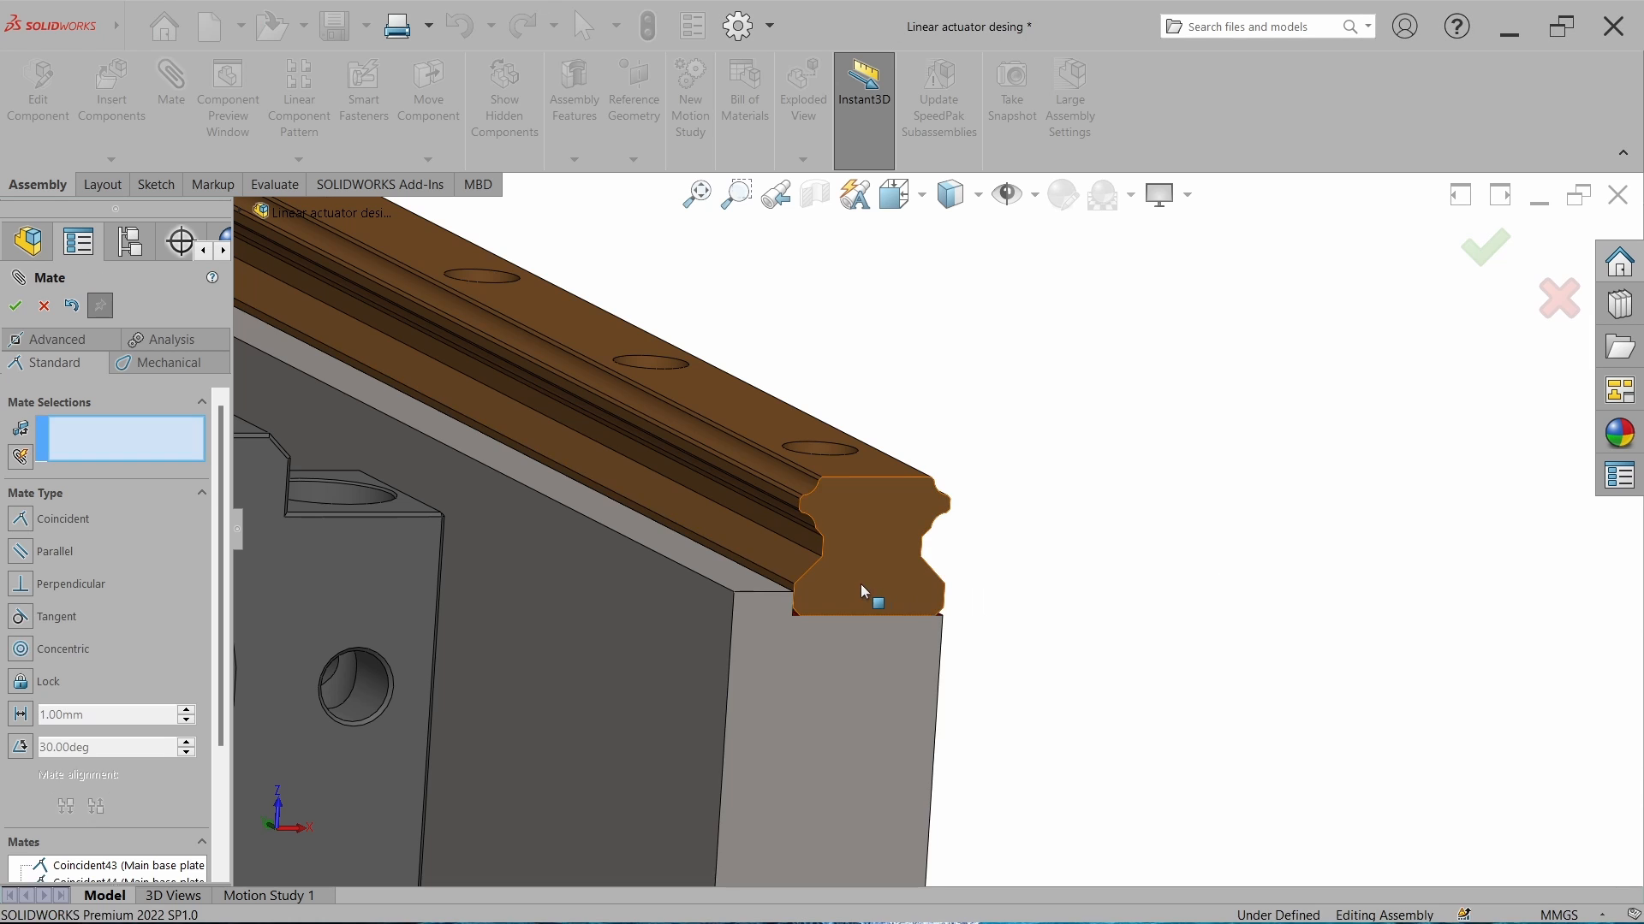
Mate the rail's end face coincident with the support strip's end face and finish mating.
{"action": "left_click", "coordinate": [867, 592]}
{"action": "left_click", "coordinate": [864, 676]}
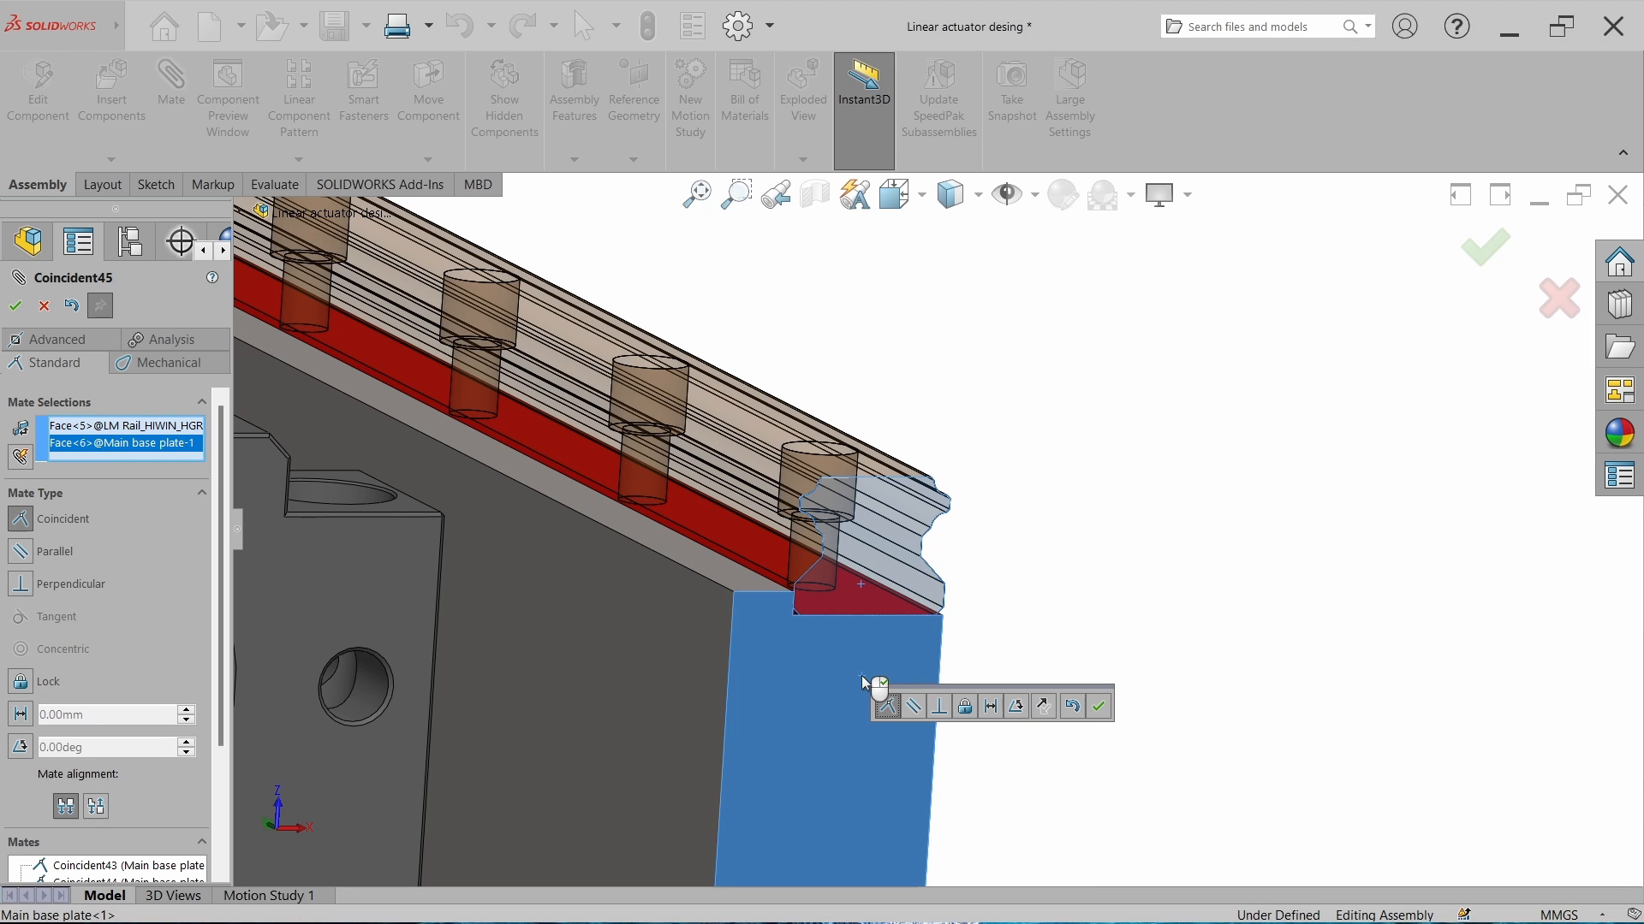
{"action": "left_click", "coordinate": [1097, 707]}
{"action": "left_click", "coordinate": [15, 307]}
Measure the distance between the rail's end face and the support strip's end face at the motor end.
{"action": "key", "text": "ctrl+7"}
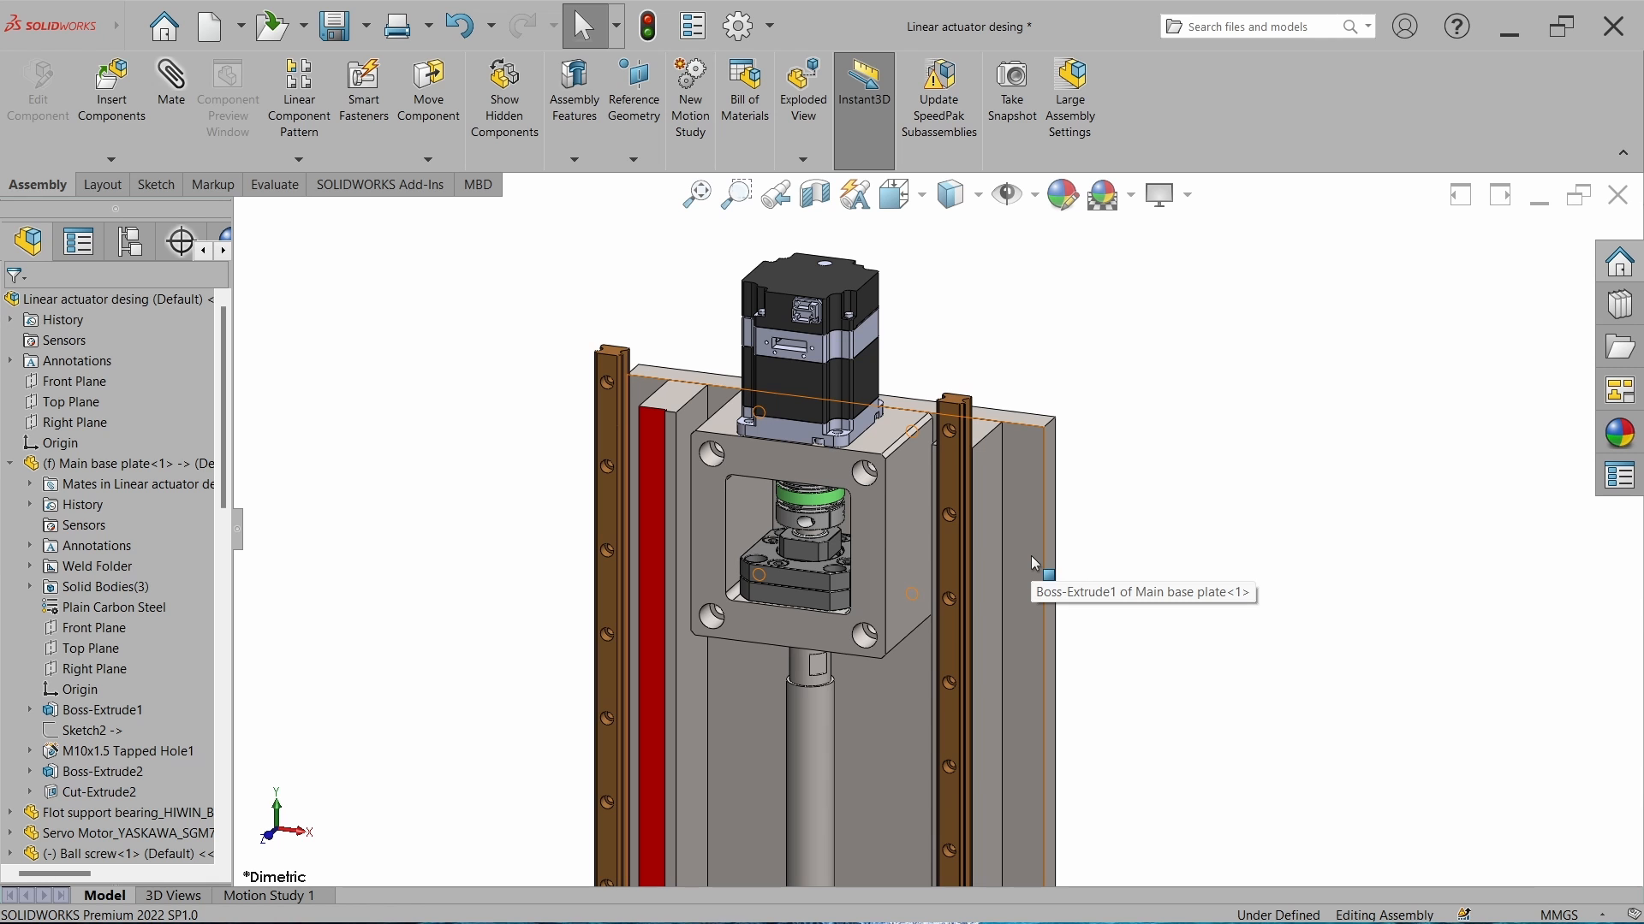
{"action": "key", "text": "m"}
{"action": "scroll", "coordinate": [961, 390], "scroll_direction": "down", "scroll_amount": 7}
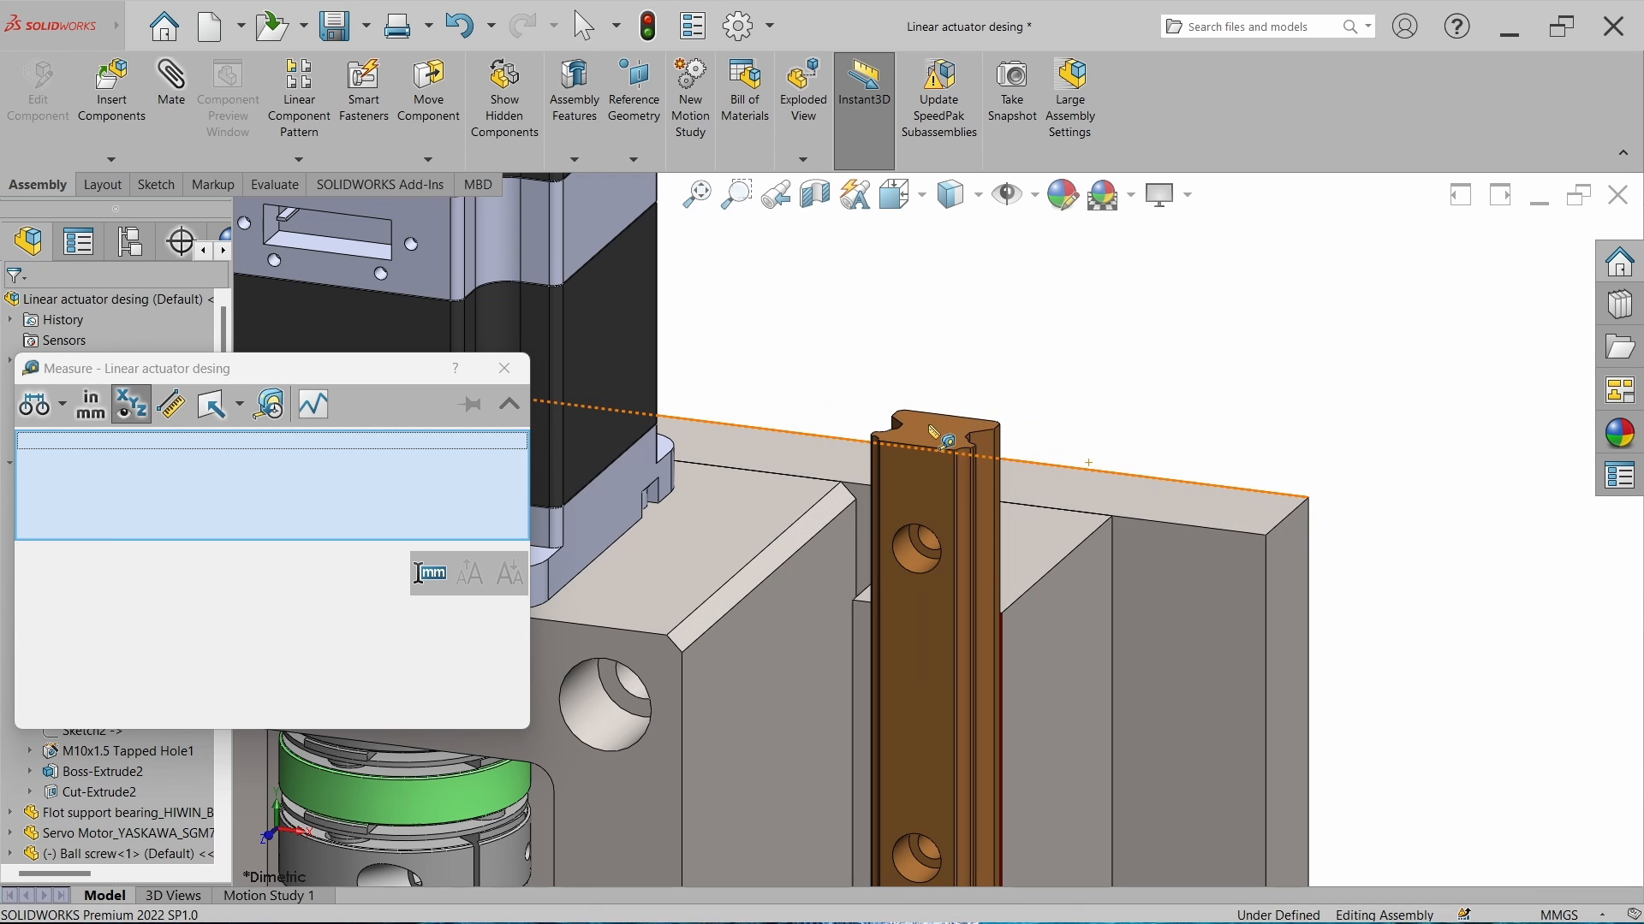
{"action": "left_click", "coordinate": [938, 429]}
{"action": "left_click", "coordinate": [1041, 538]}
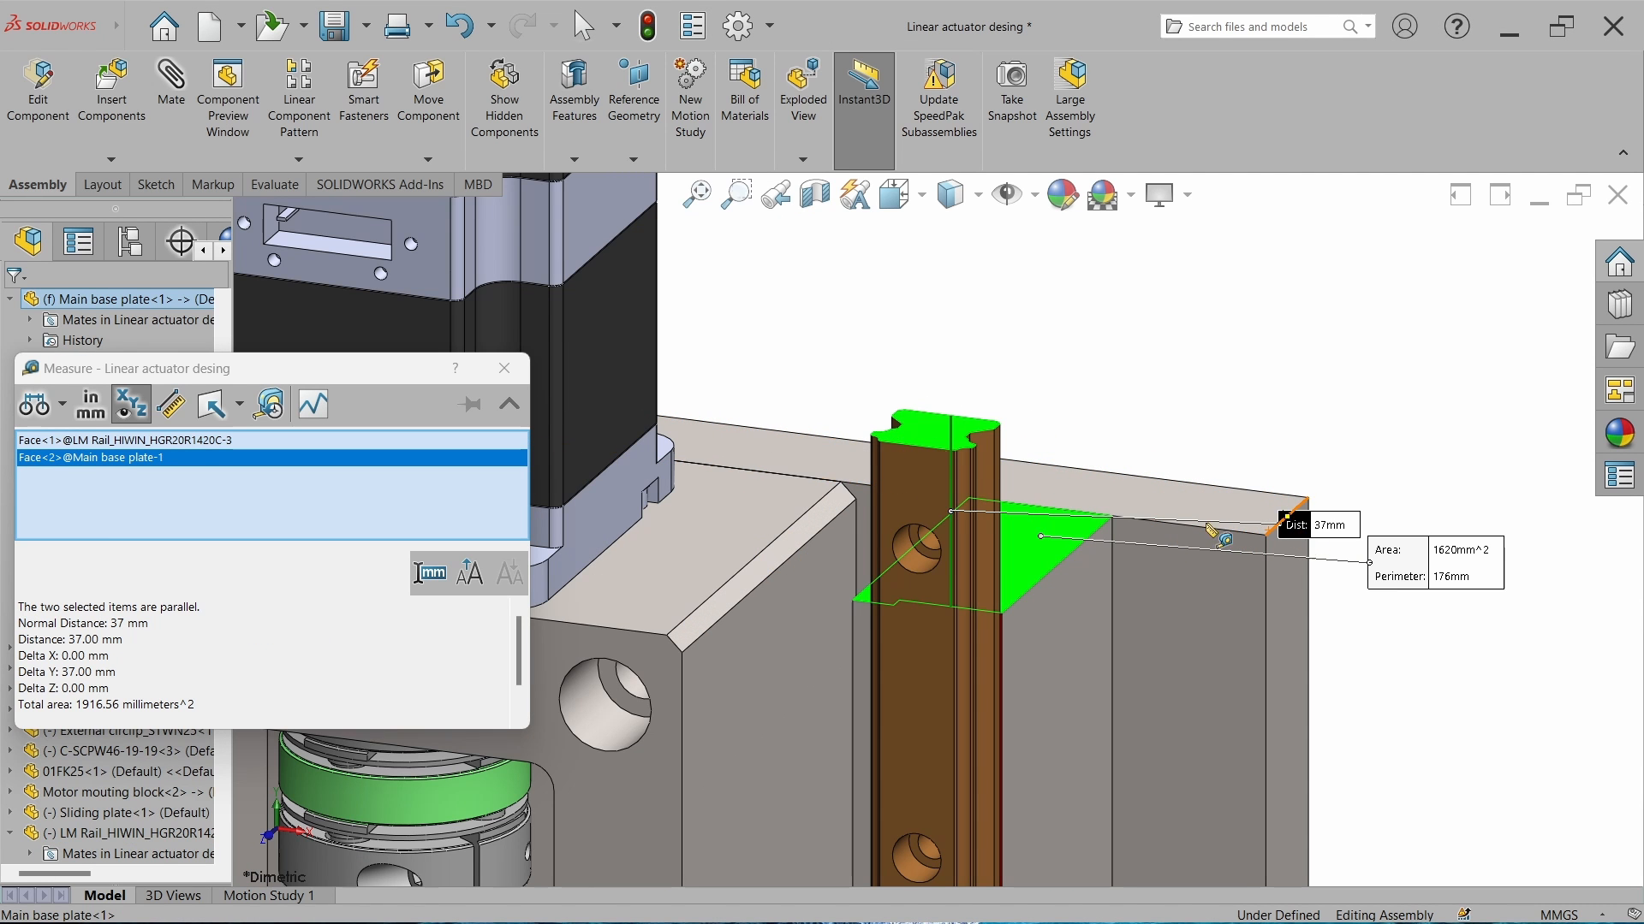
{"action": "left_click", "coordinate": [505, 366]}
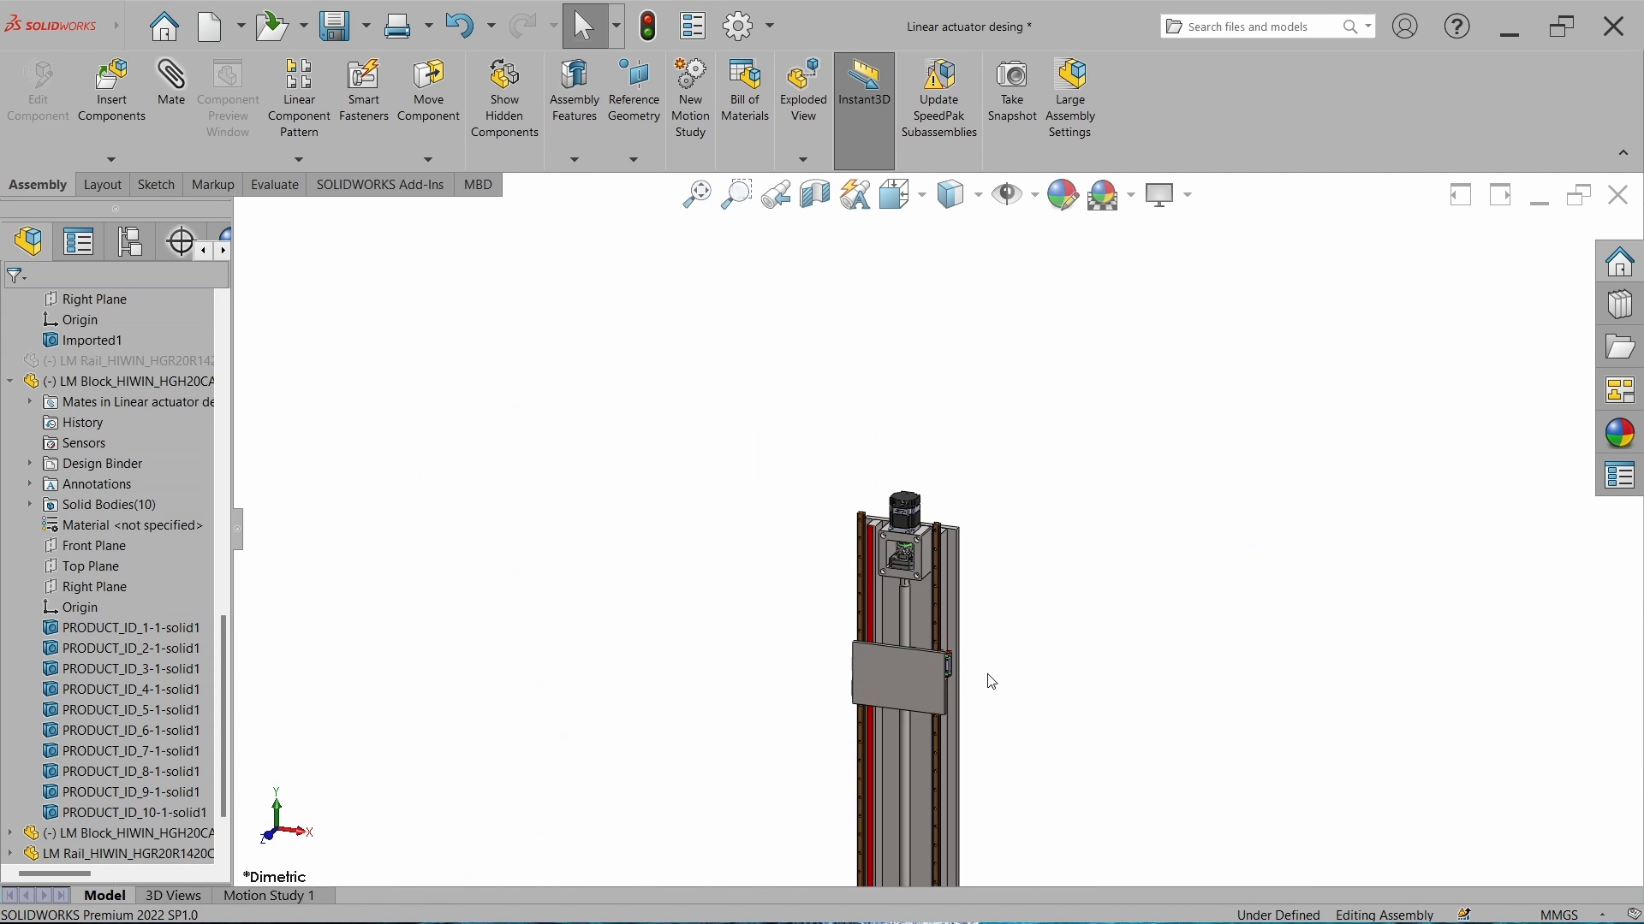
Increase the main base plate's length dimension by 17 mm and rebuild the assembly.
{"action": "scroll", "coordinate": [987, 679], "scroll_direction": "up", "scroll_amount": 2}
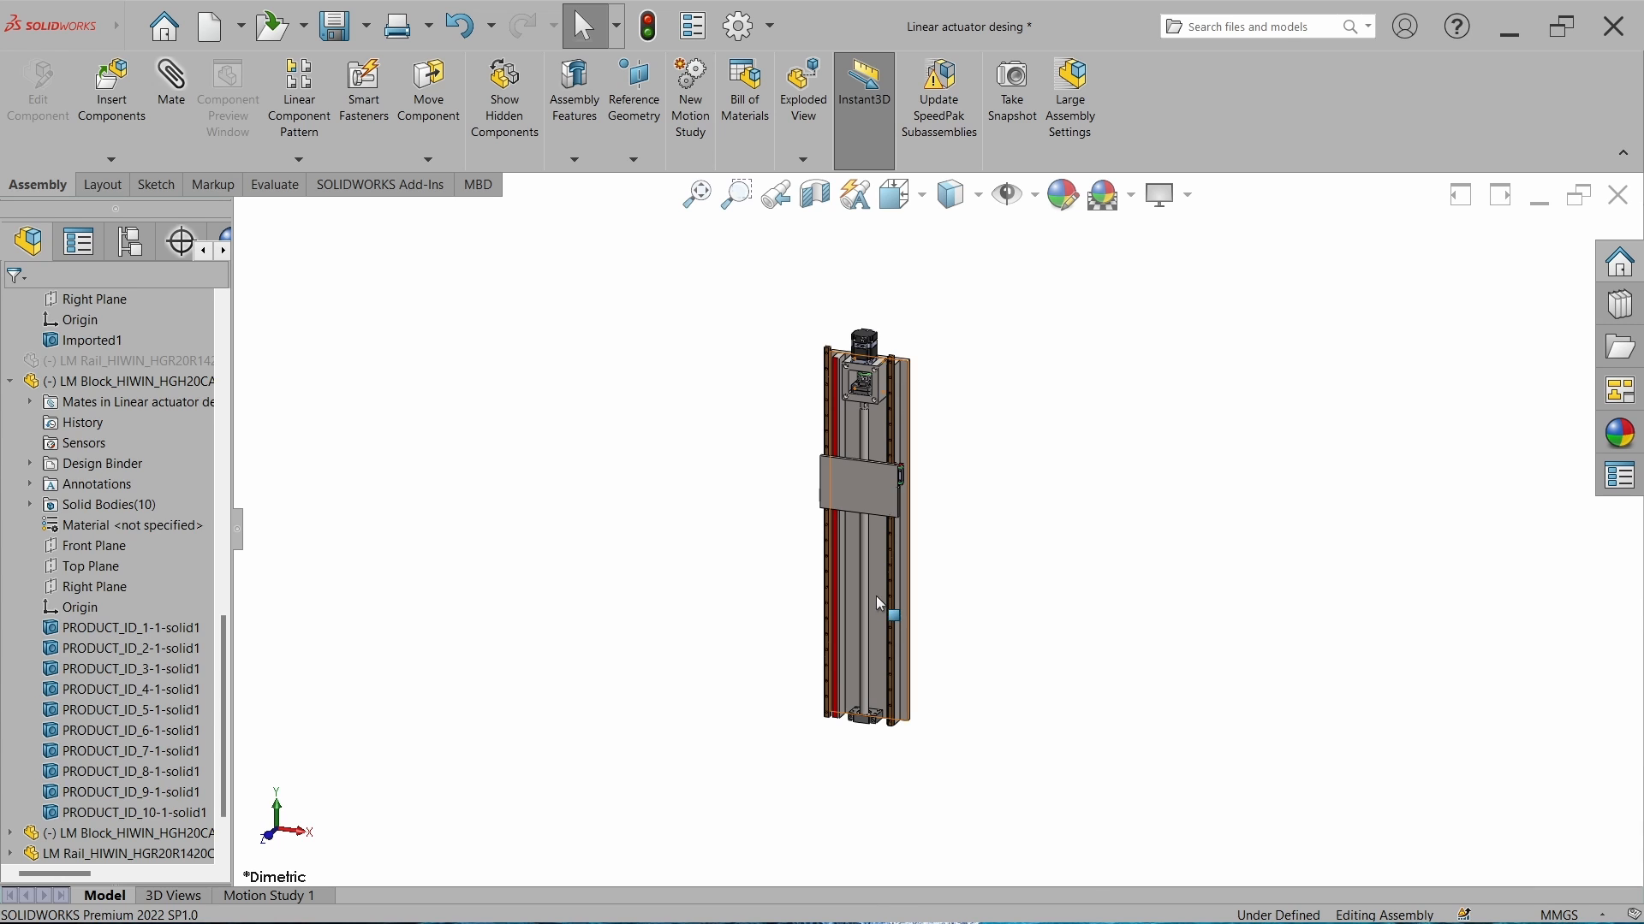
{"action": "double_click", "coordinate": [876, 596]}
{"action": "double_click", "coordinate": [670, 530]}
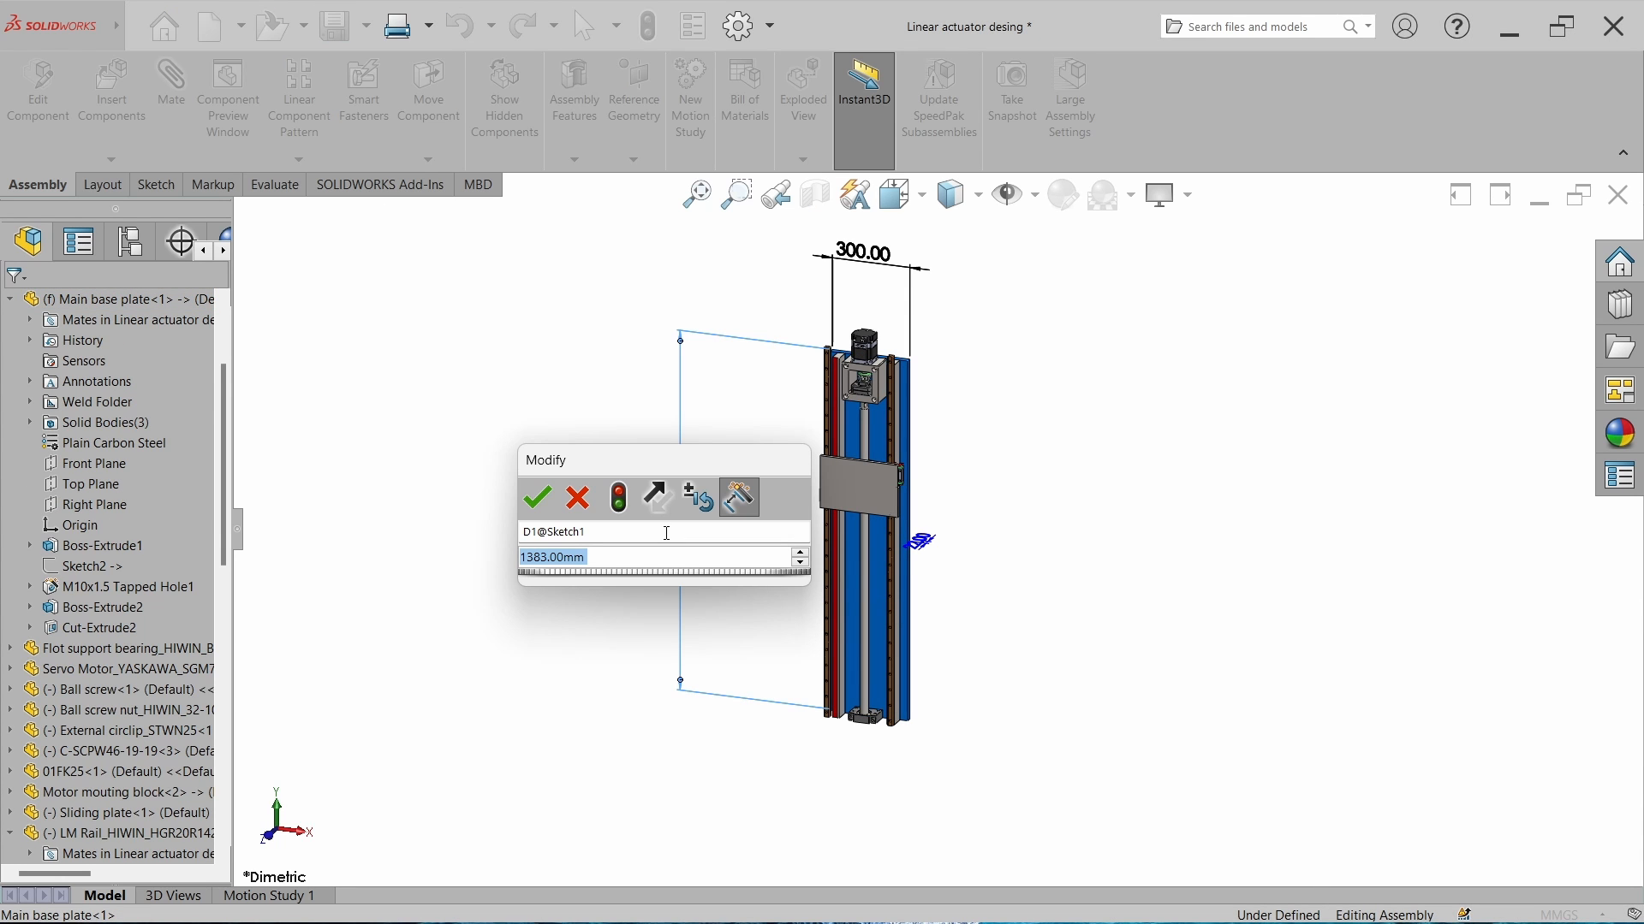
{"action": "left_click", "coordinate": [657, 558]}
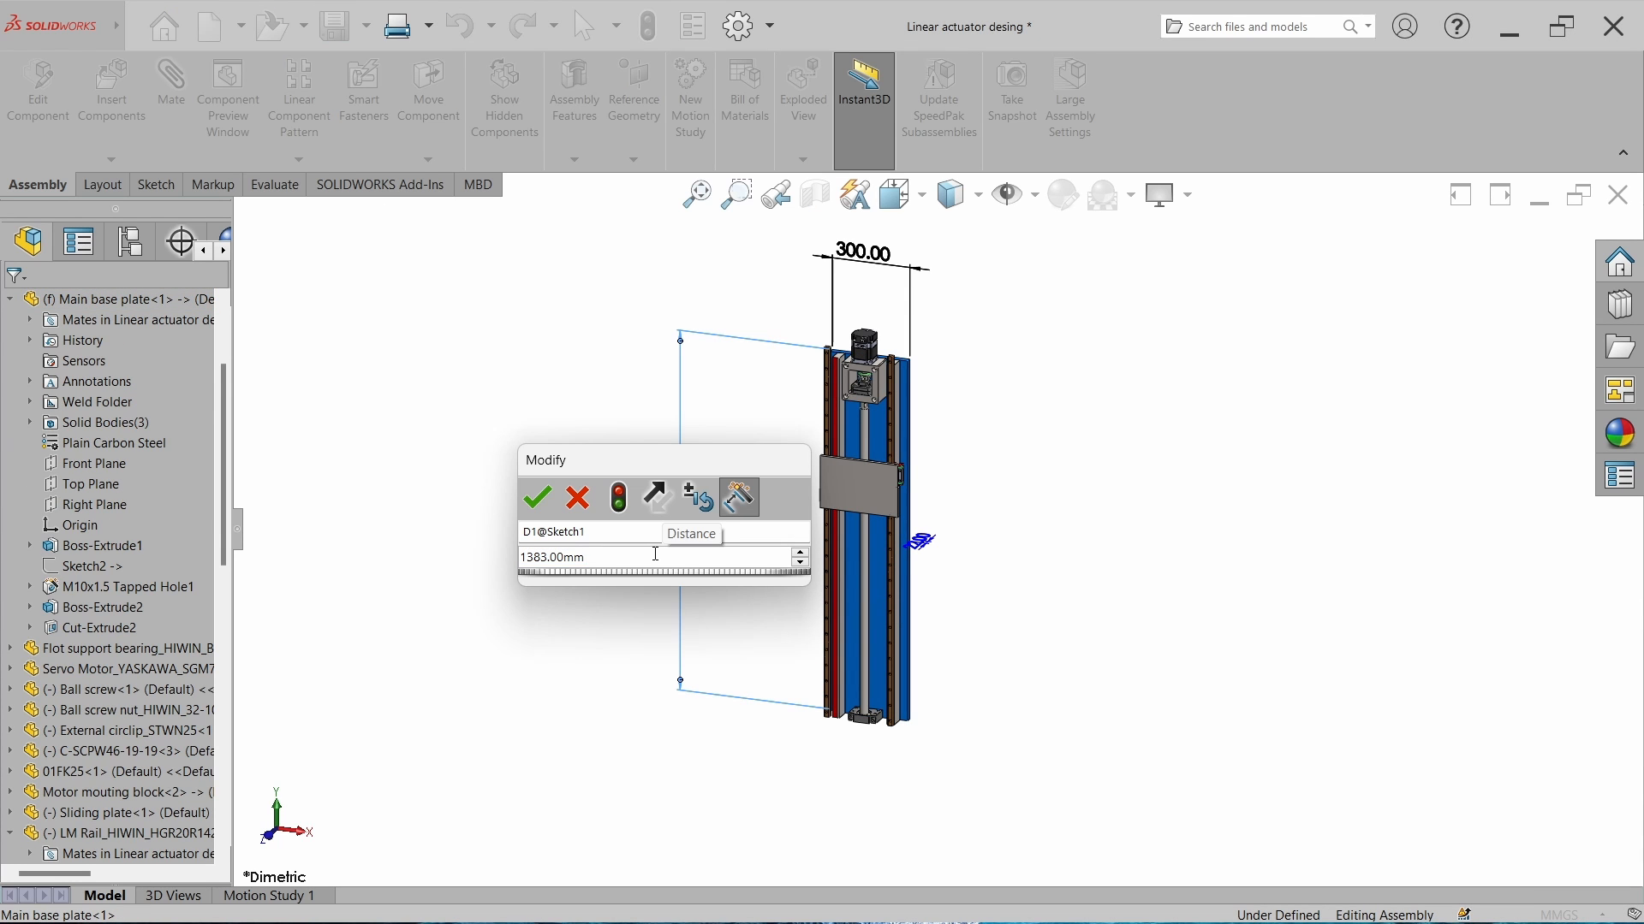
{"action": "type", "text": "+17"}
{"action": "key", "text": "Return"}
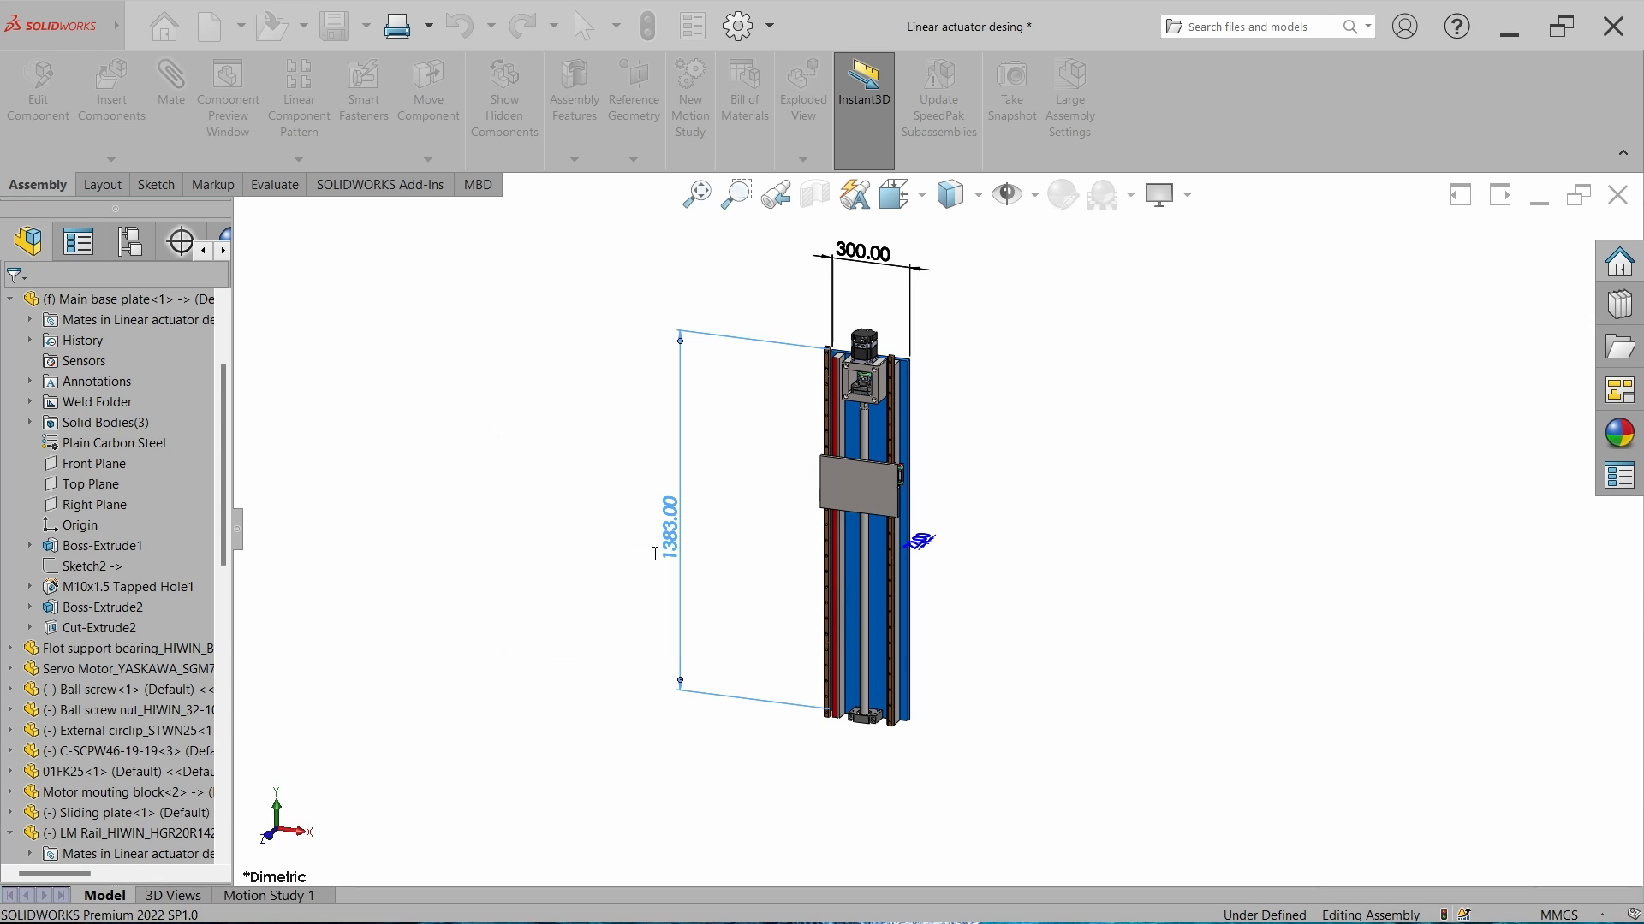
{"action": "left_click", "coordinate": [557, 498]}
{"action": "left_click", "coordinate": [649, 27]}
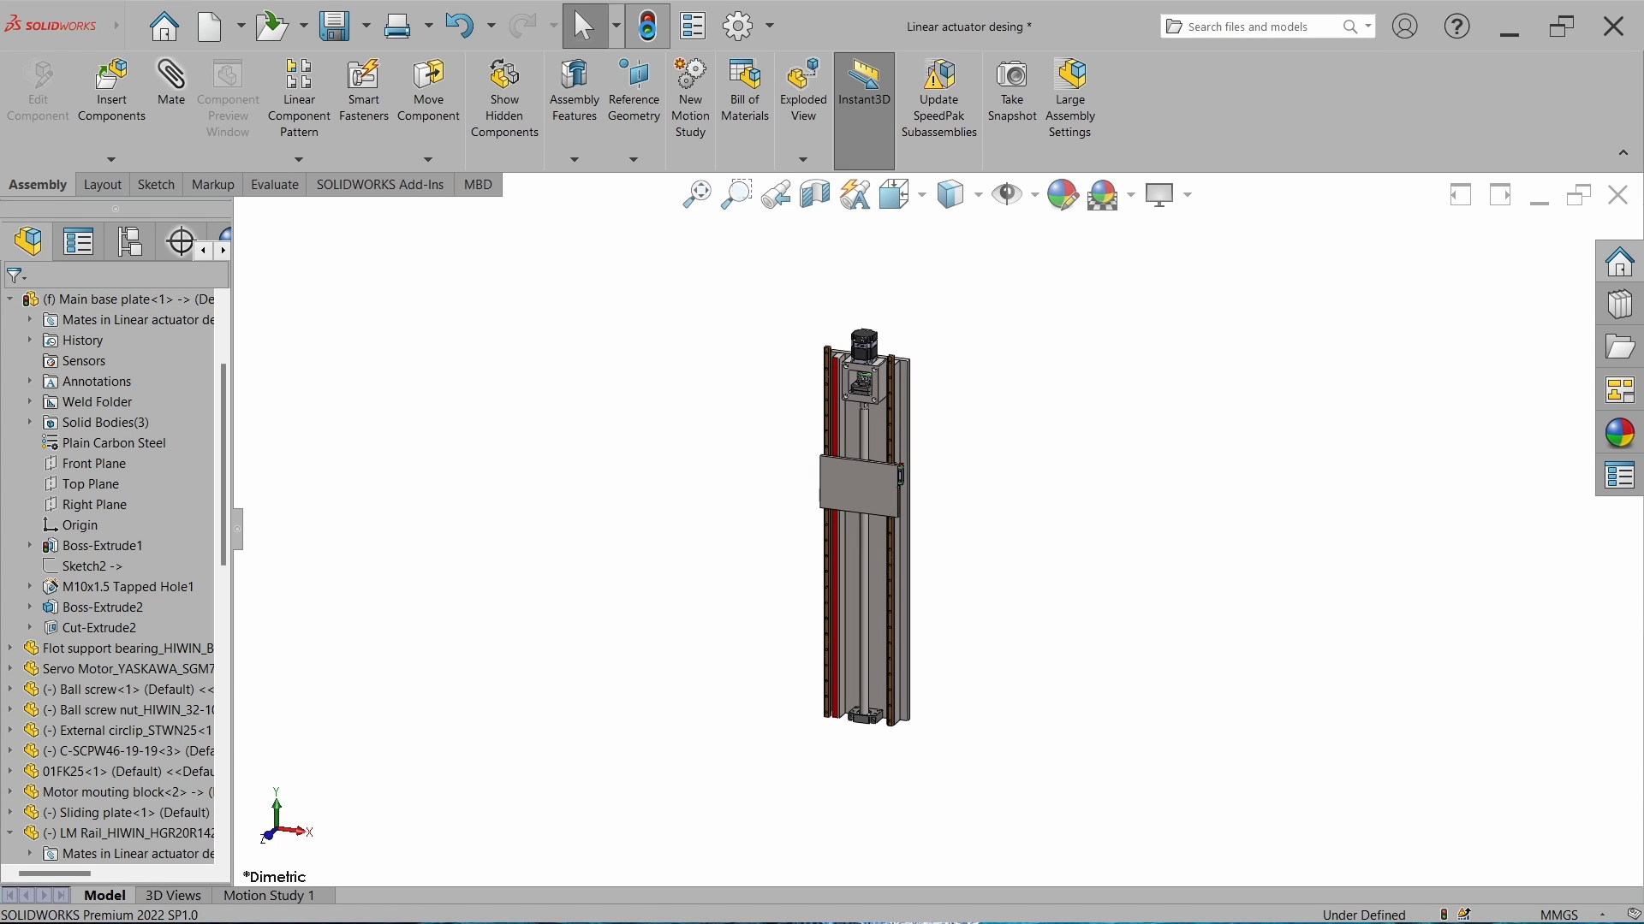
{"action": "scroll", "coordinate": [936, 359], "scroll_direction": "up", "scroll_amount": 5}
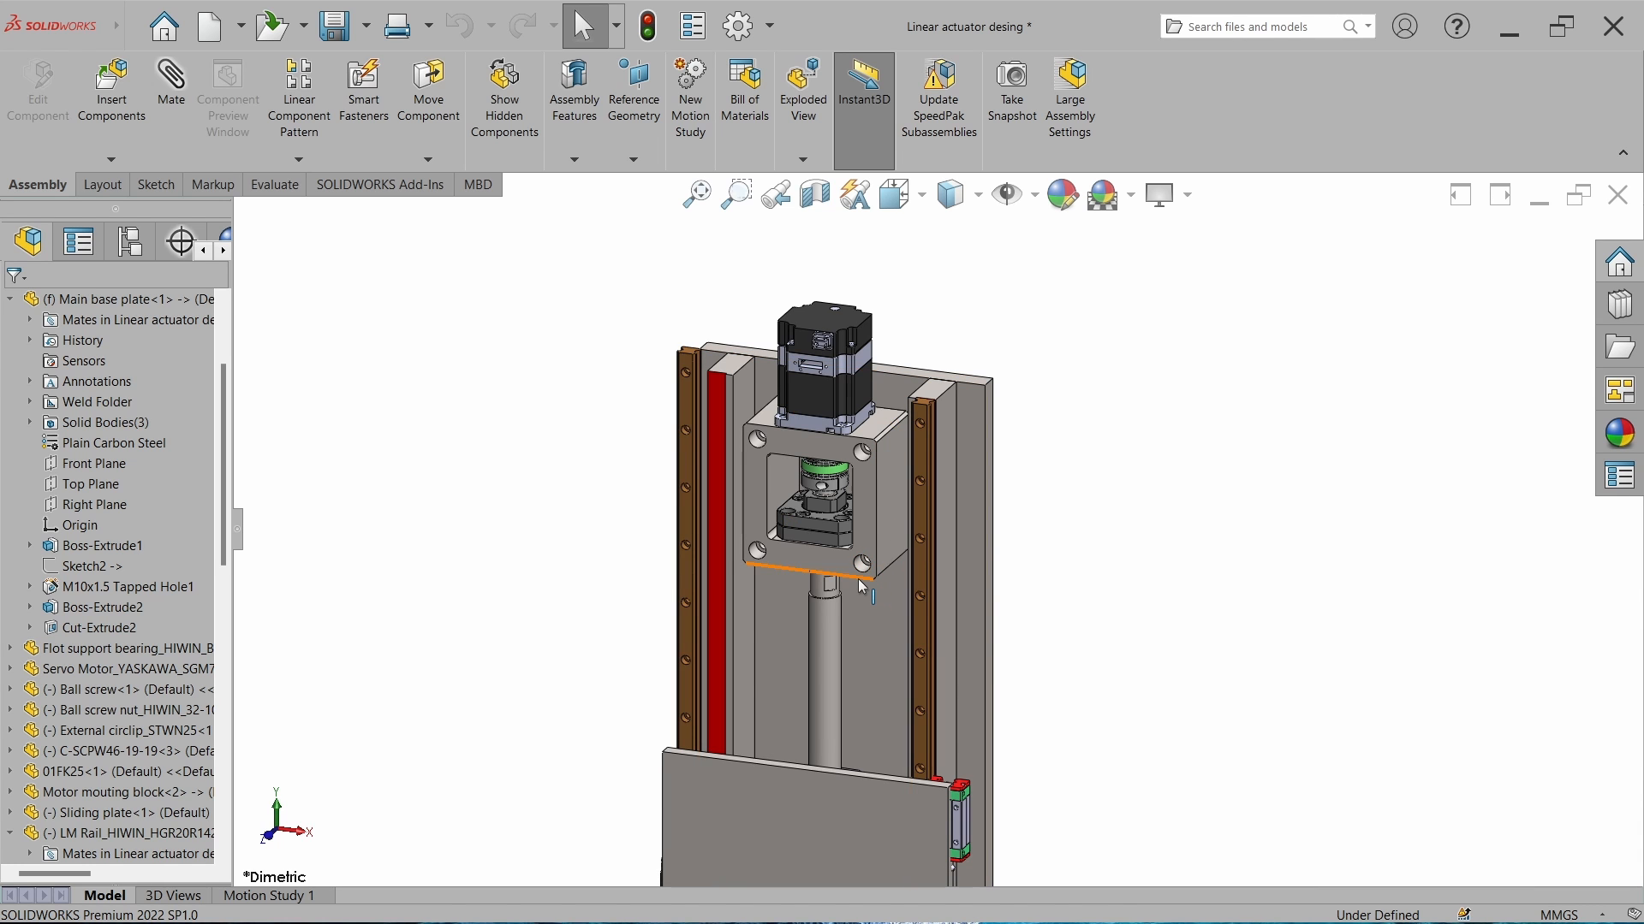
{"action": "scroll", "coordinate": [855, 433], "scroll_direction": "down", "scroll_amount": 6}
{"action": "scroll", "coordinate": [892, 584], "scroll_direction": "up", "scroll_amount": 3}
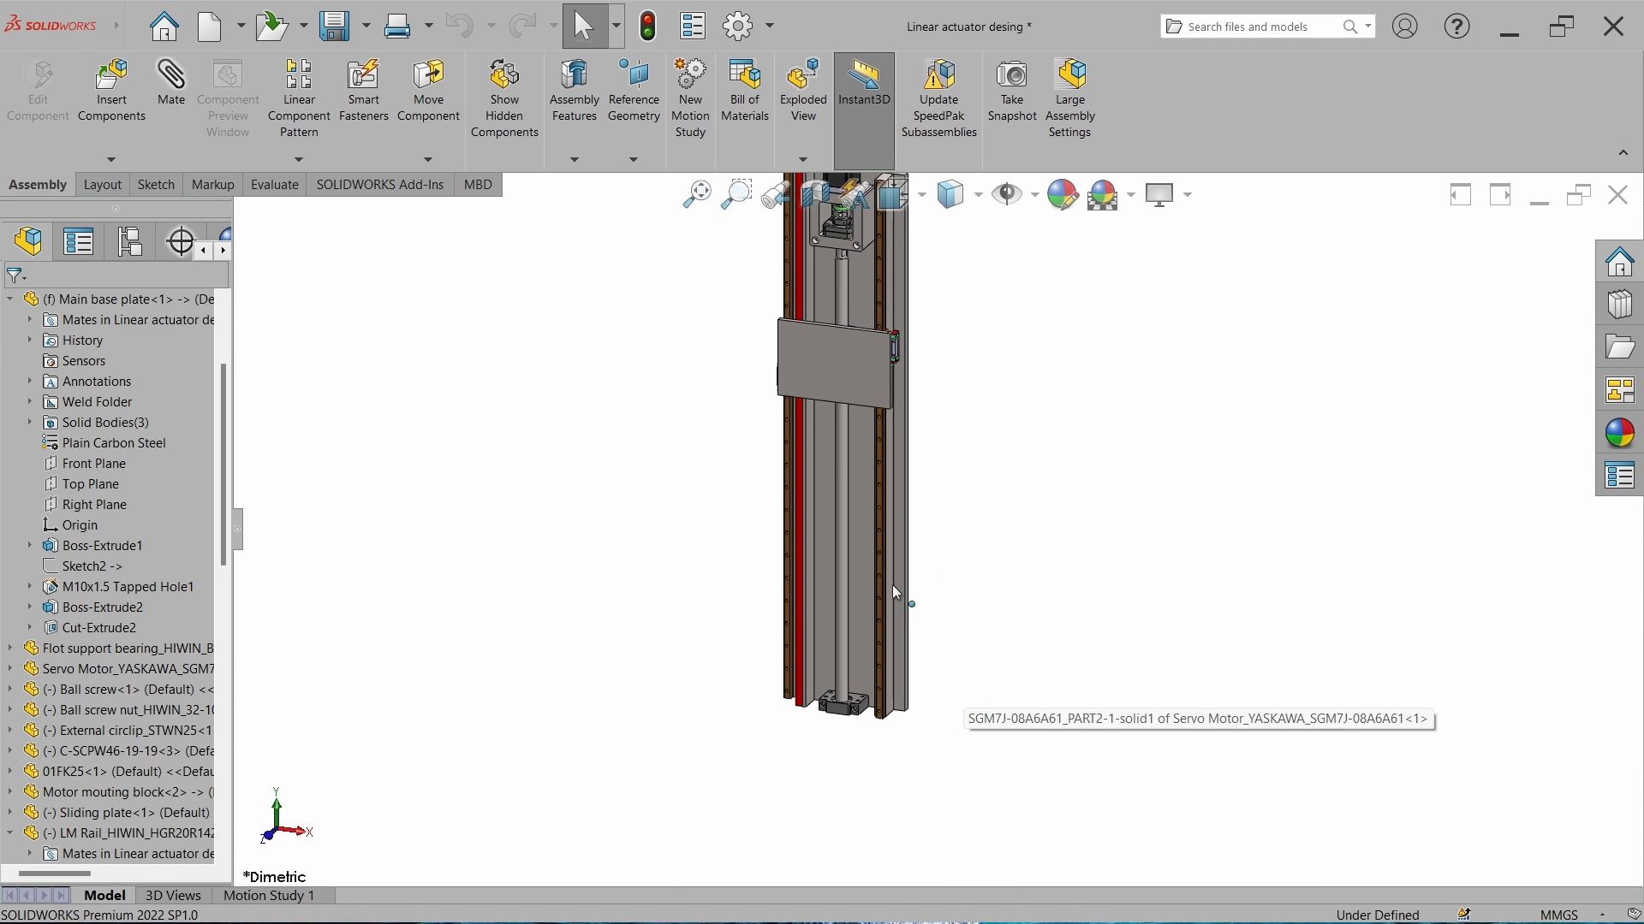
{"action": "scroll", "coordinate": [881, 520], "scroll_direction": "down", "scroll_amount": 2}
{"action": "scroll", "coordinate": [882, 519], "scroll_direction": "up", "scroll_amount": 2}
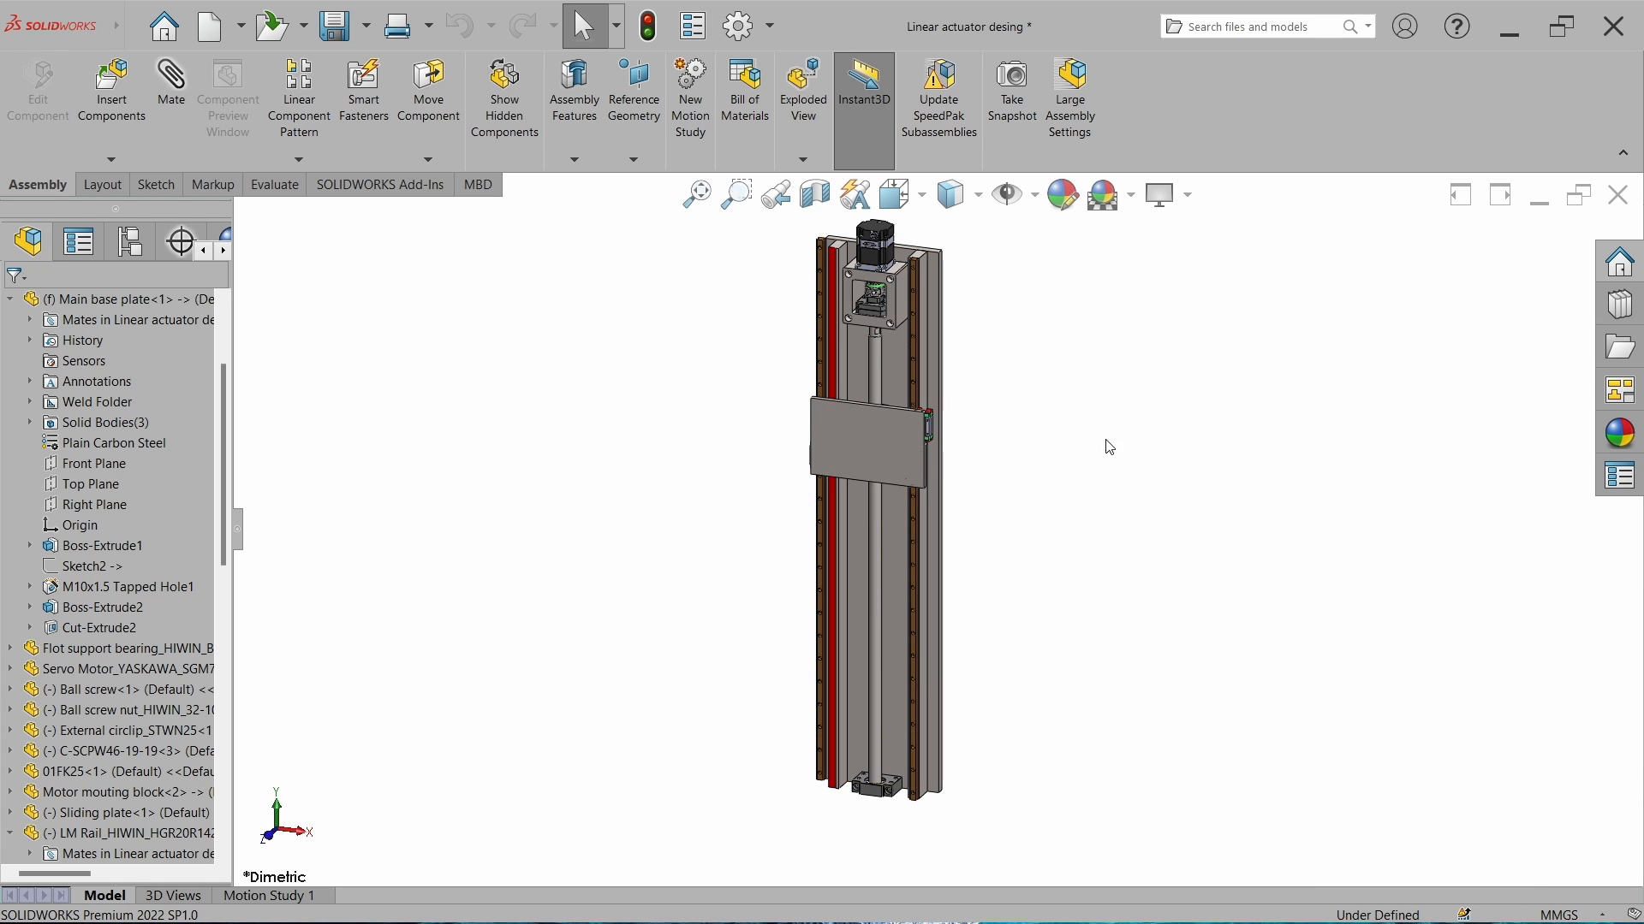
Review the motor mounting block's mates and delete its parallel mate with the servo motor.
{"action": "scroll", "coordinate": [894, 236], "scroll_direction": "up", "scroll_amount": 5}
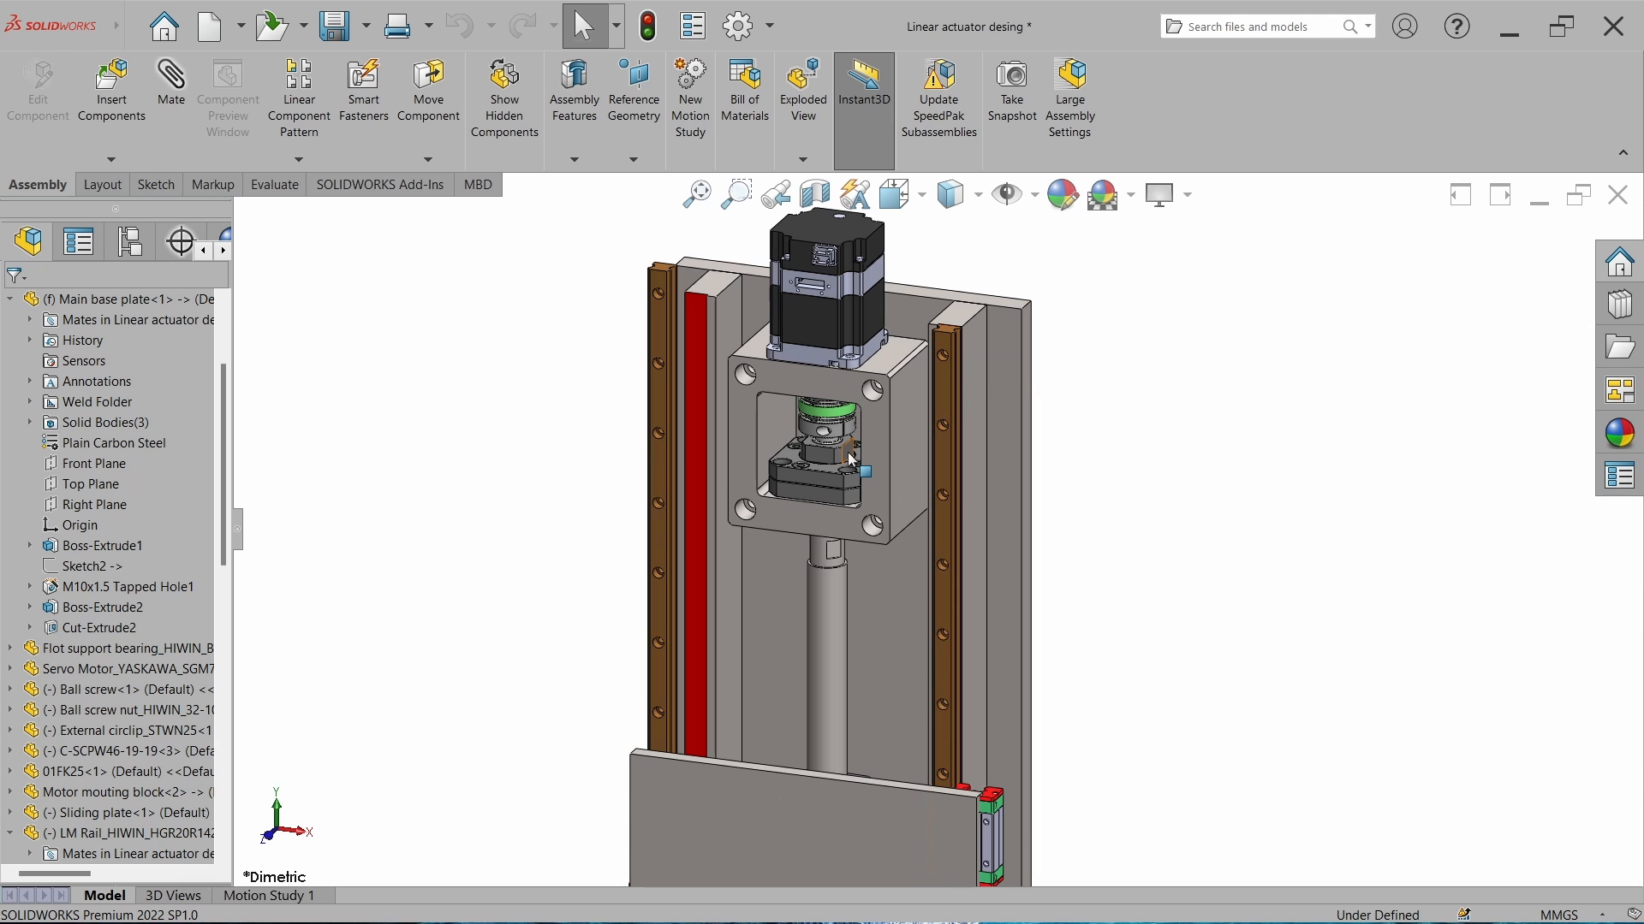
{"action": "left_click", "coordinate": [901, 450]}
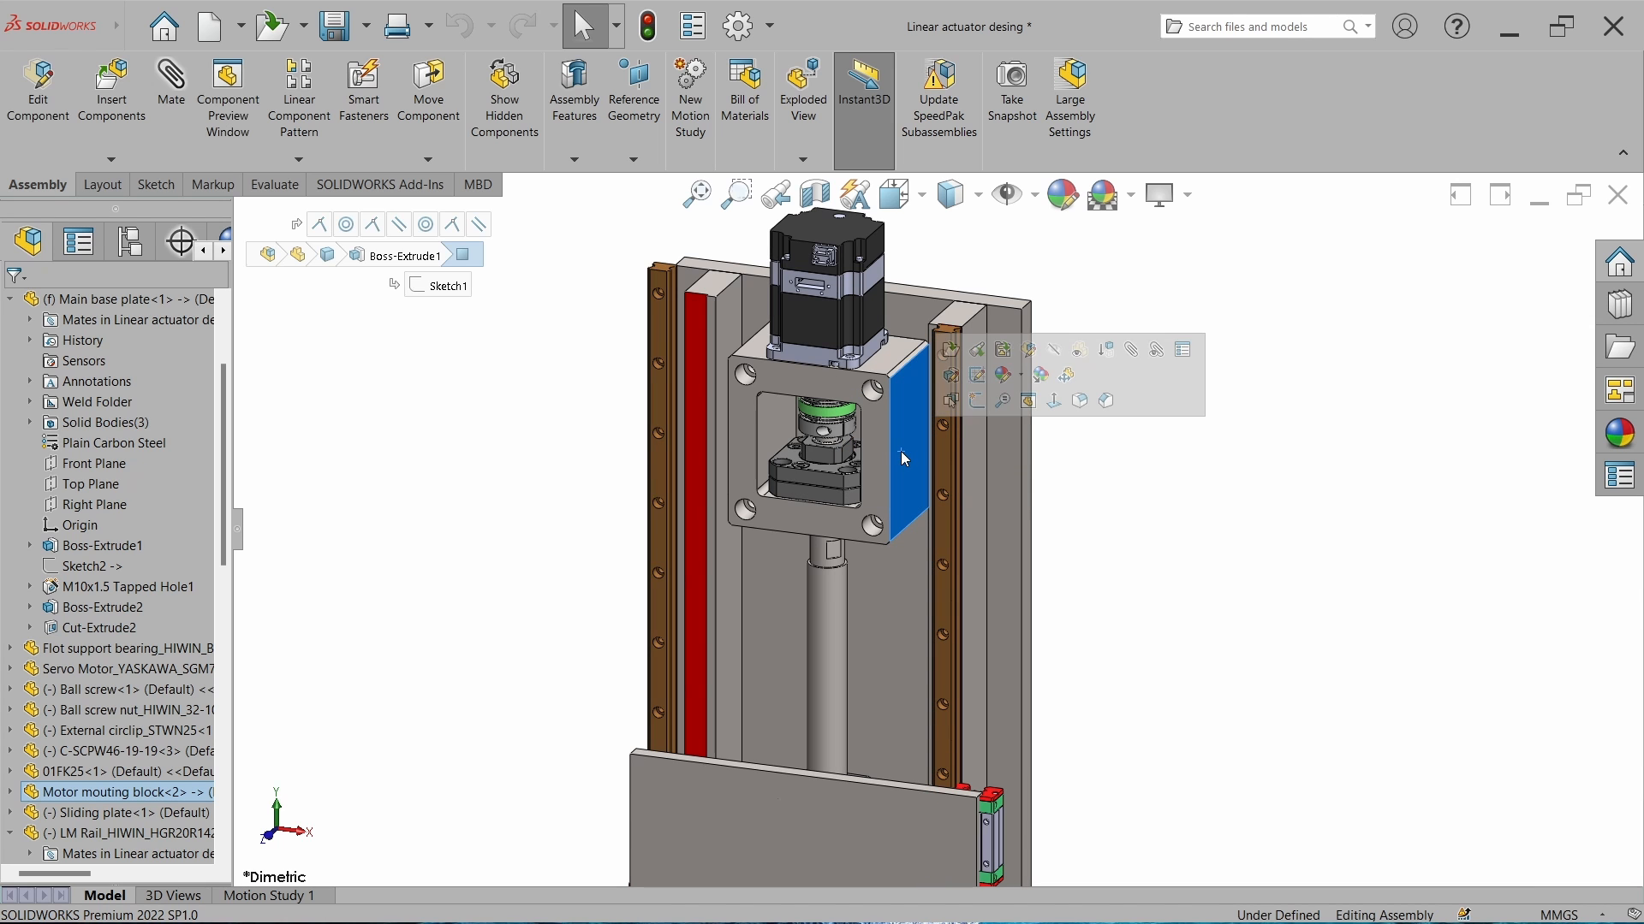
{"action": "left_click", "coordinate": [80, 244]}
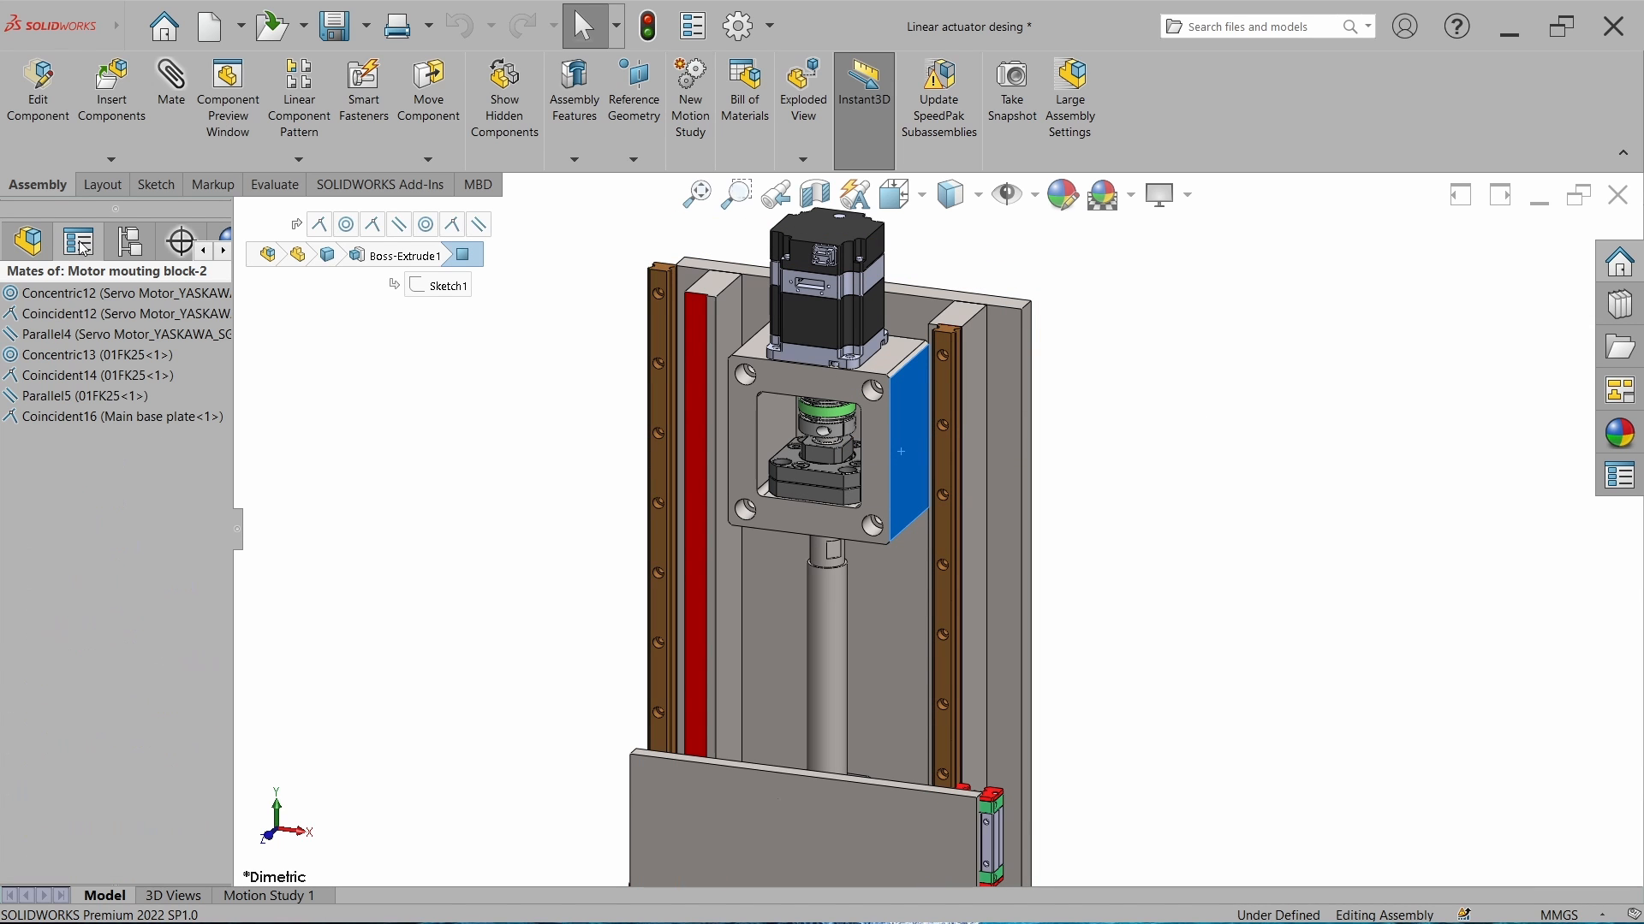
{"action": "left_click", "coordinate": [90, 301]}
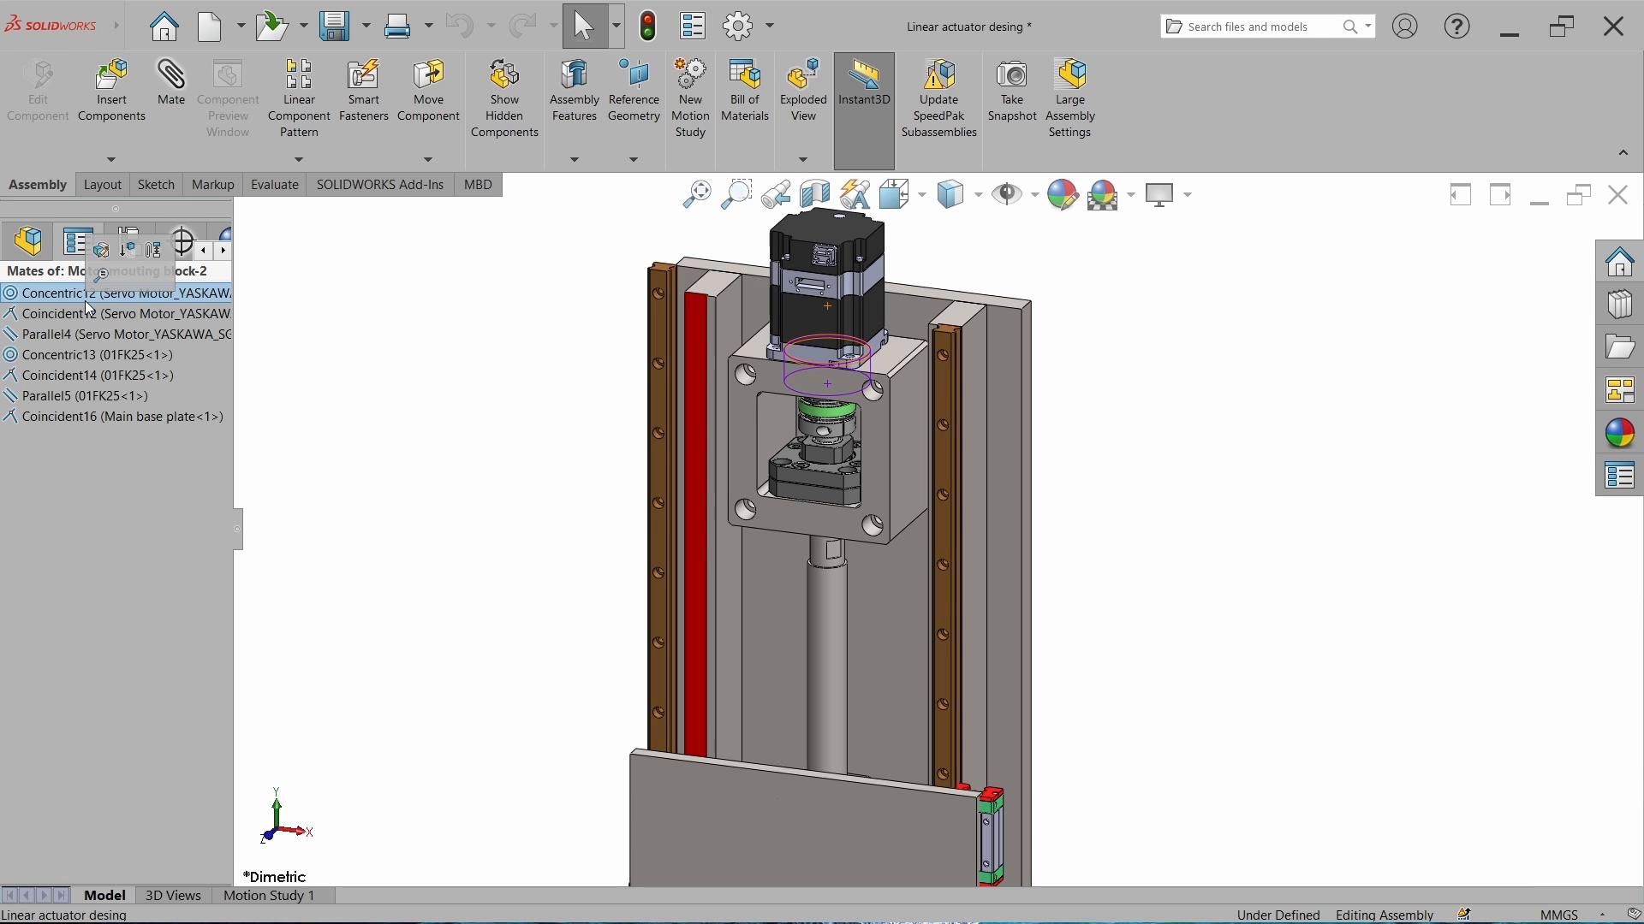
{"action": "left_click", "coordinate": [92, 315]}
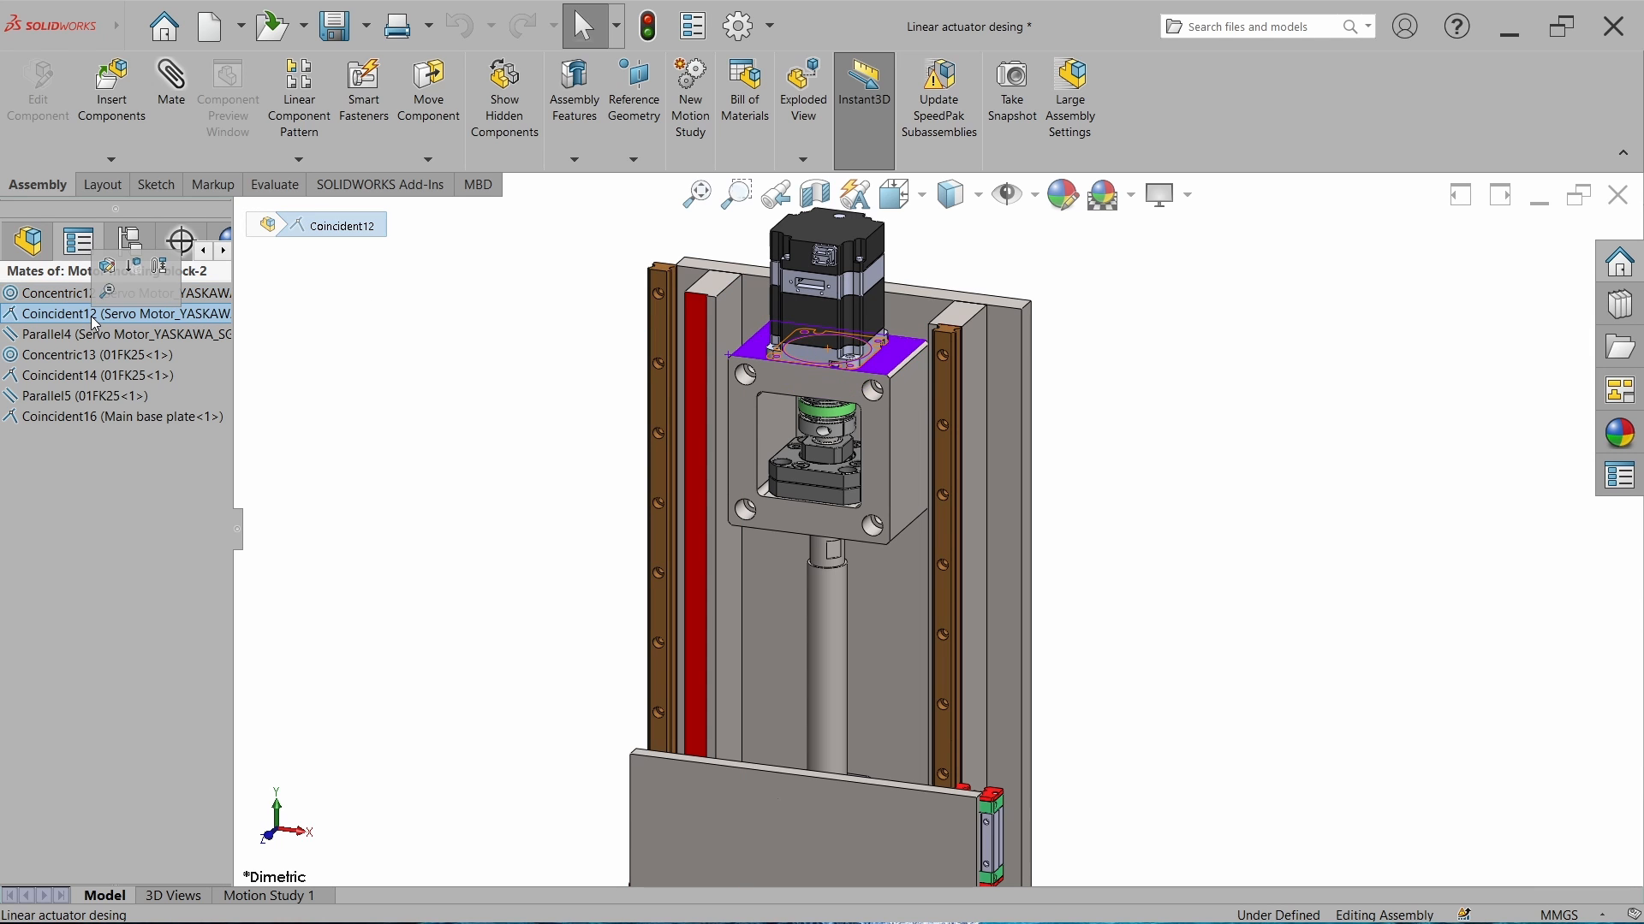
{"action": "left_click", "coordinate": [96, 336]}
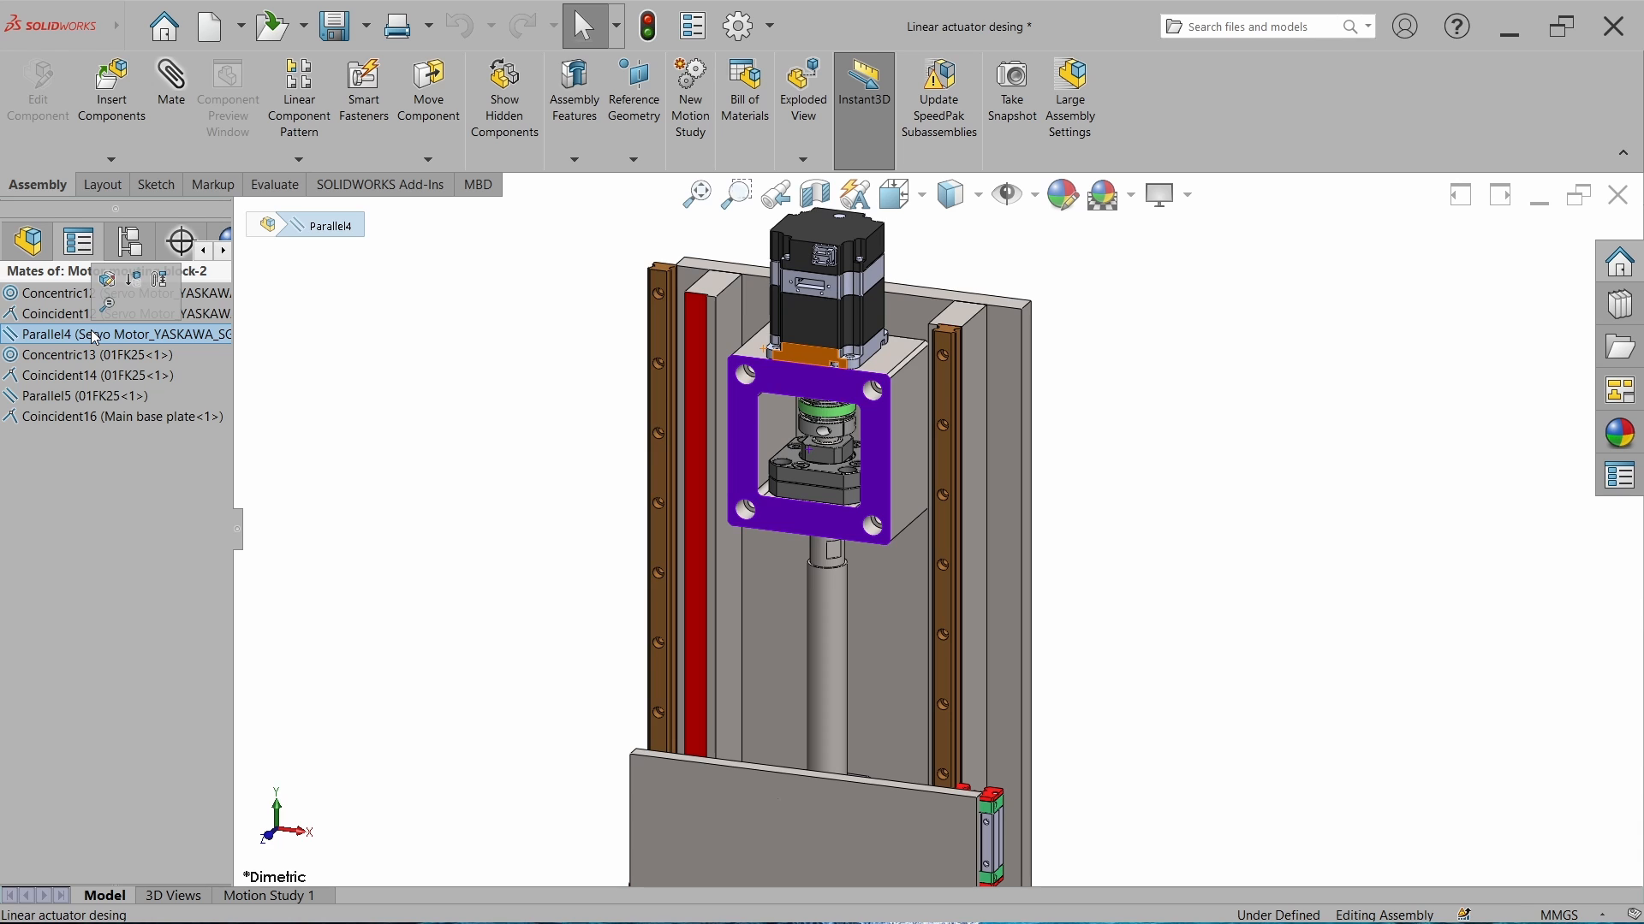
{"action": "key", "text": "Delete"}
{"action": "key", "text": "Return"}
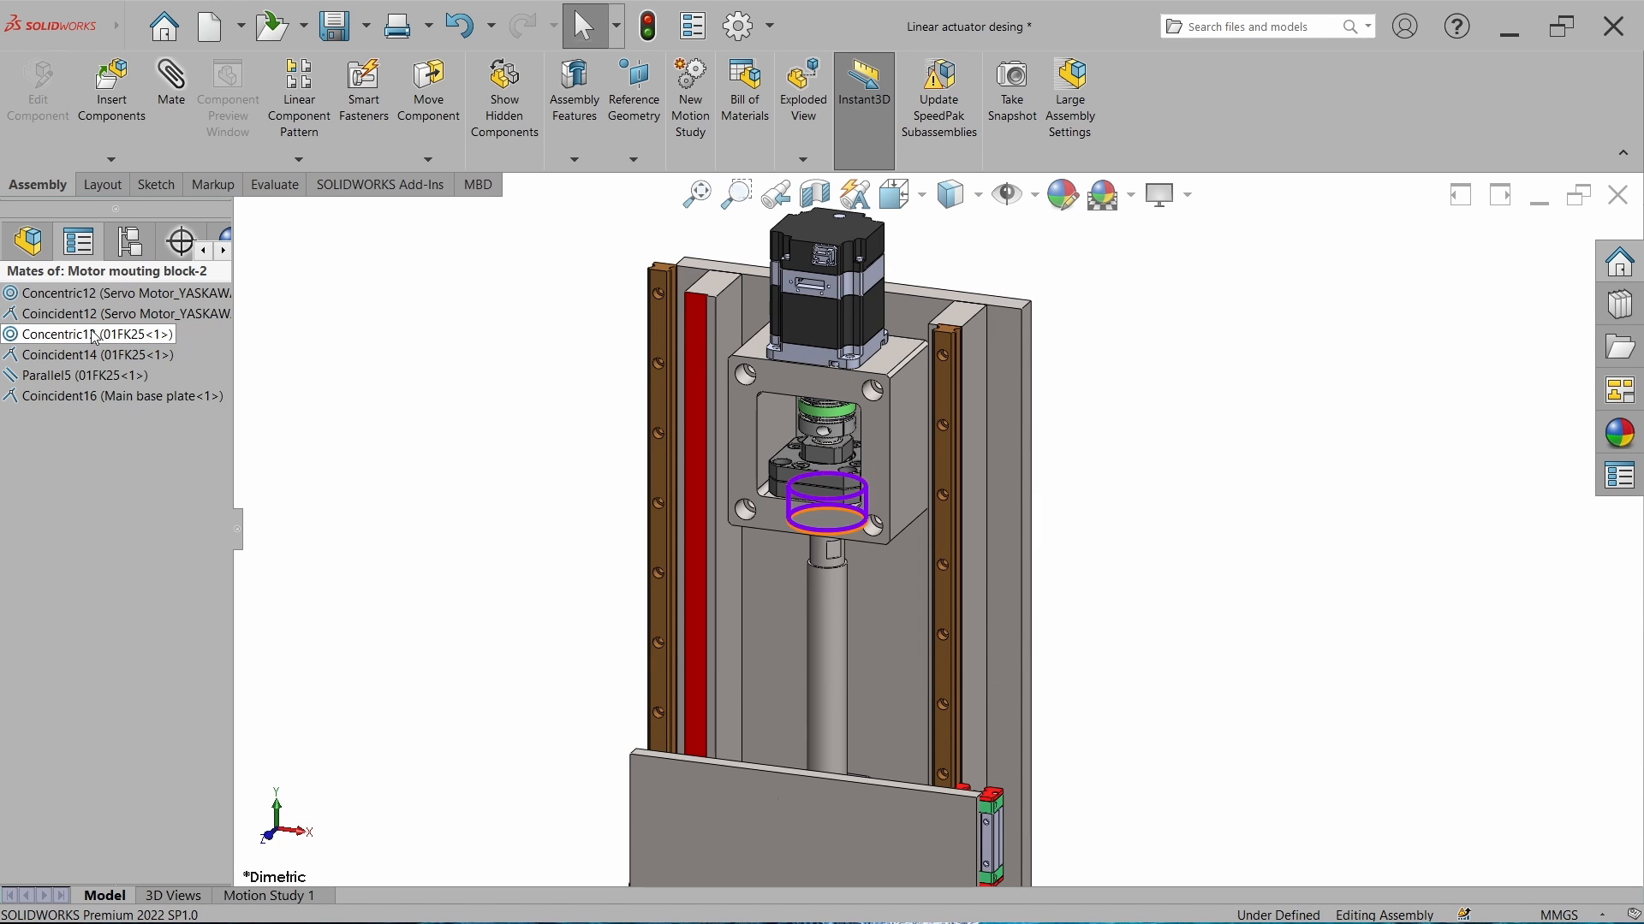
Delete the parallel mate between the motor mounting block and the 01FK25 support unit.
{"action": "left_click", "coordinate": [96, 336]}
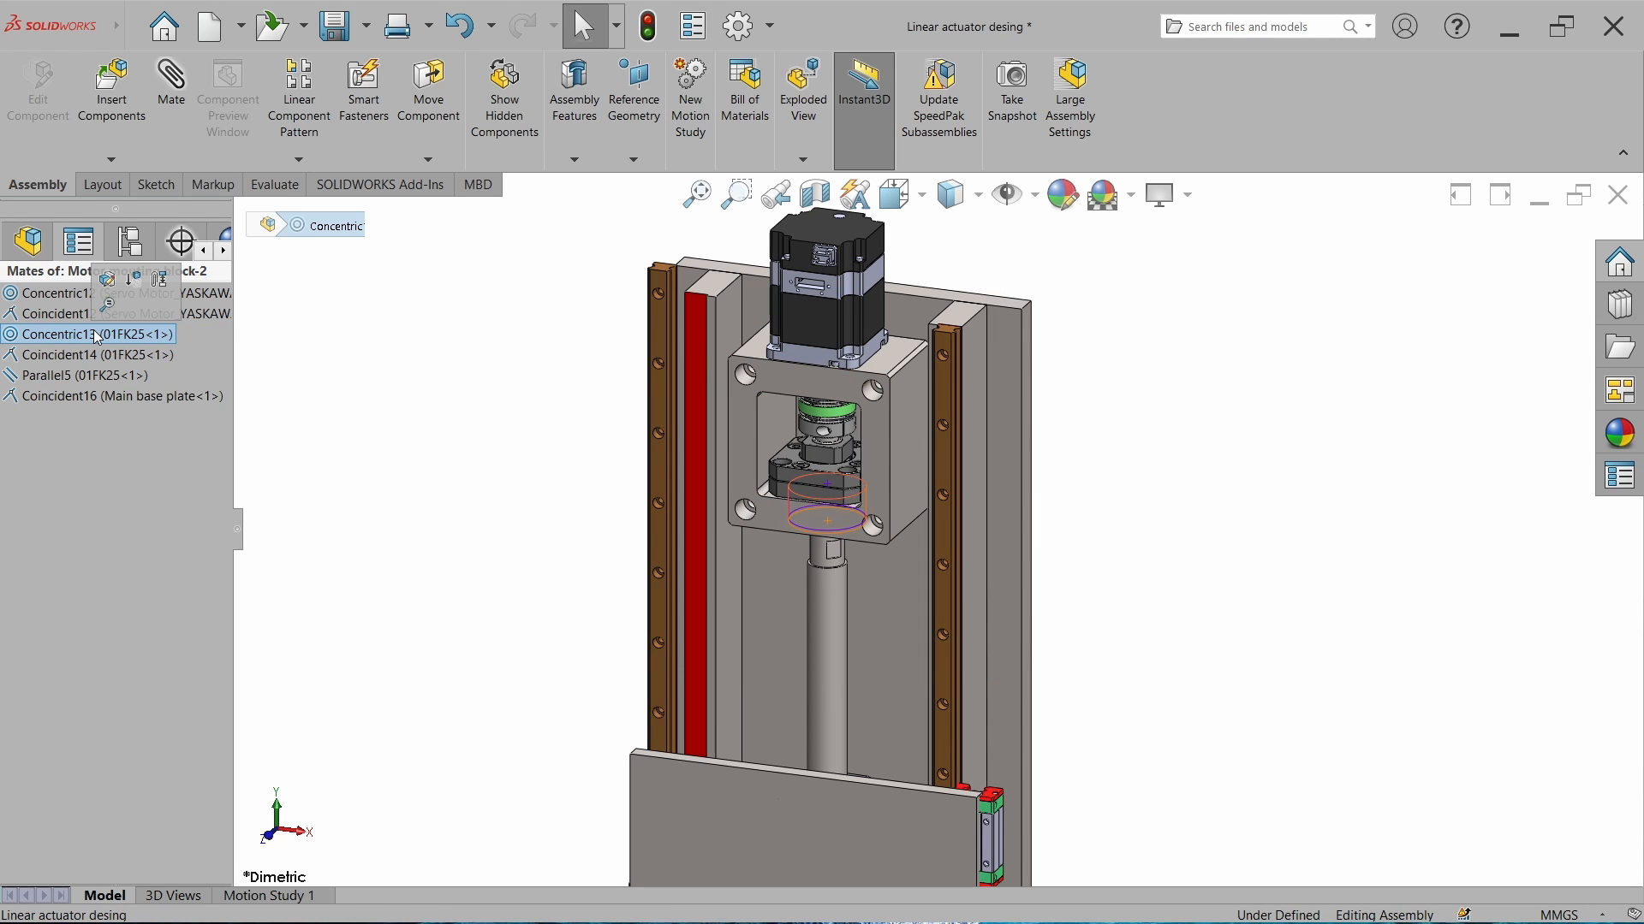
{"action": "left_click", "coordinate": [95, 353]}
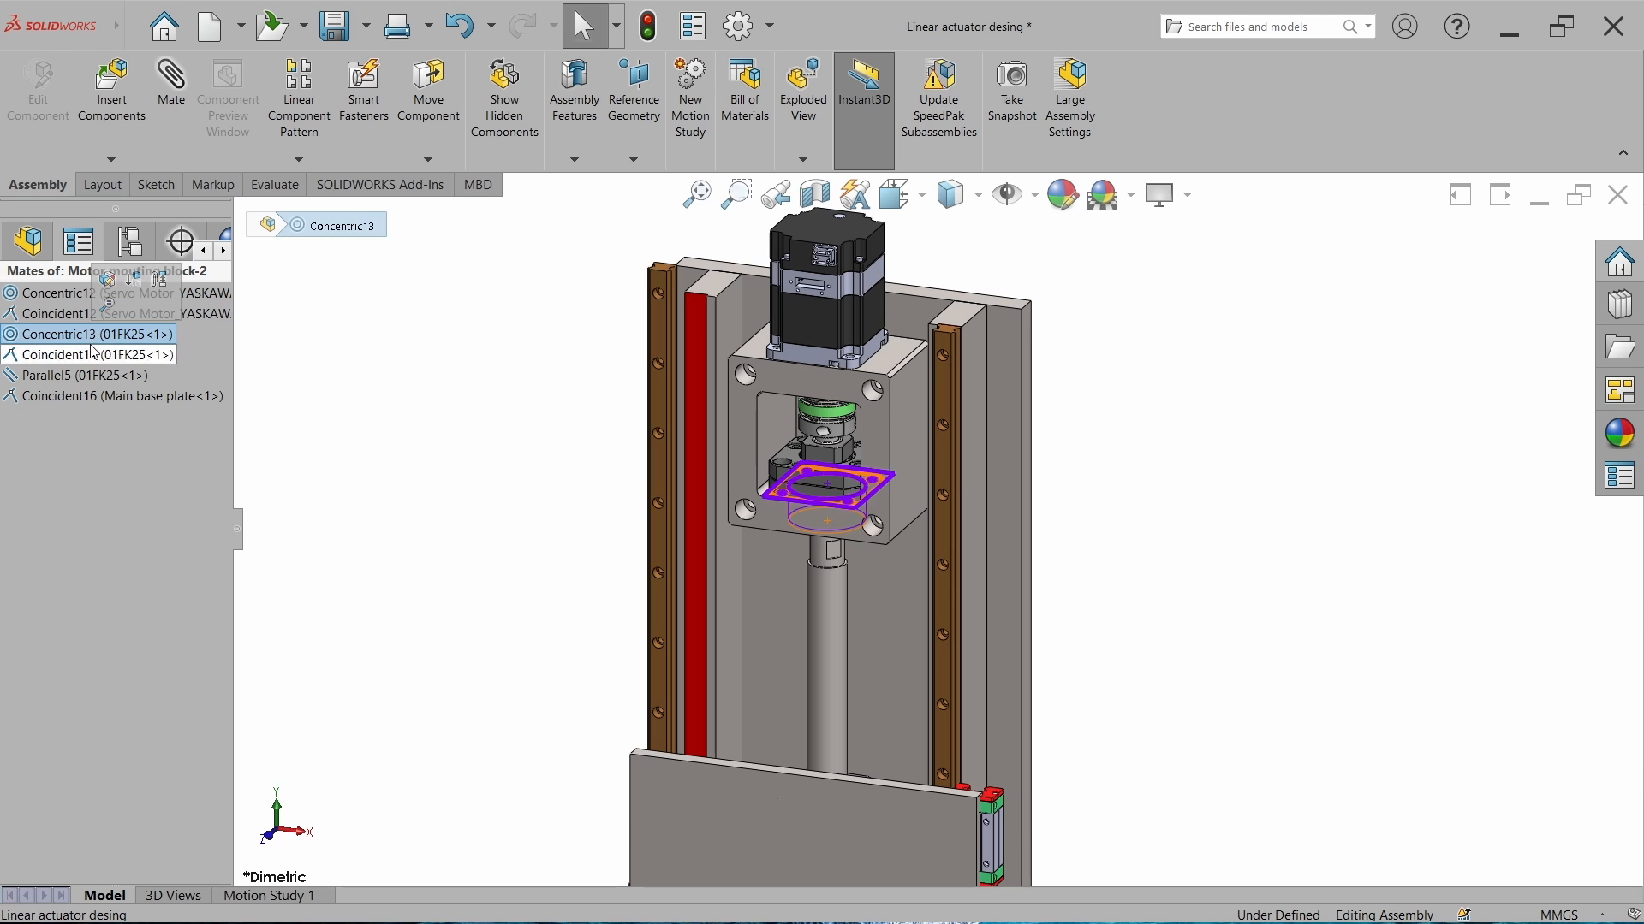
{"action": "left_click", "coordinate": [94, 376]}
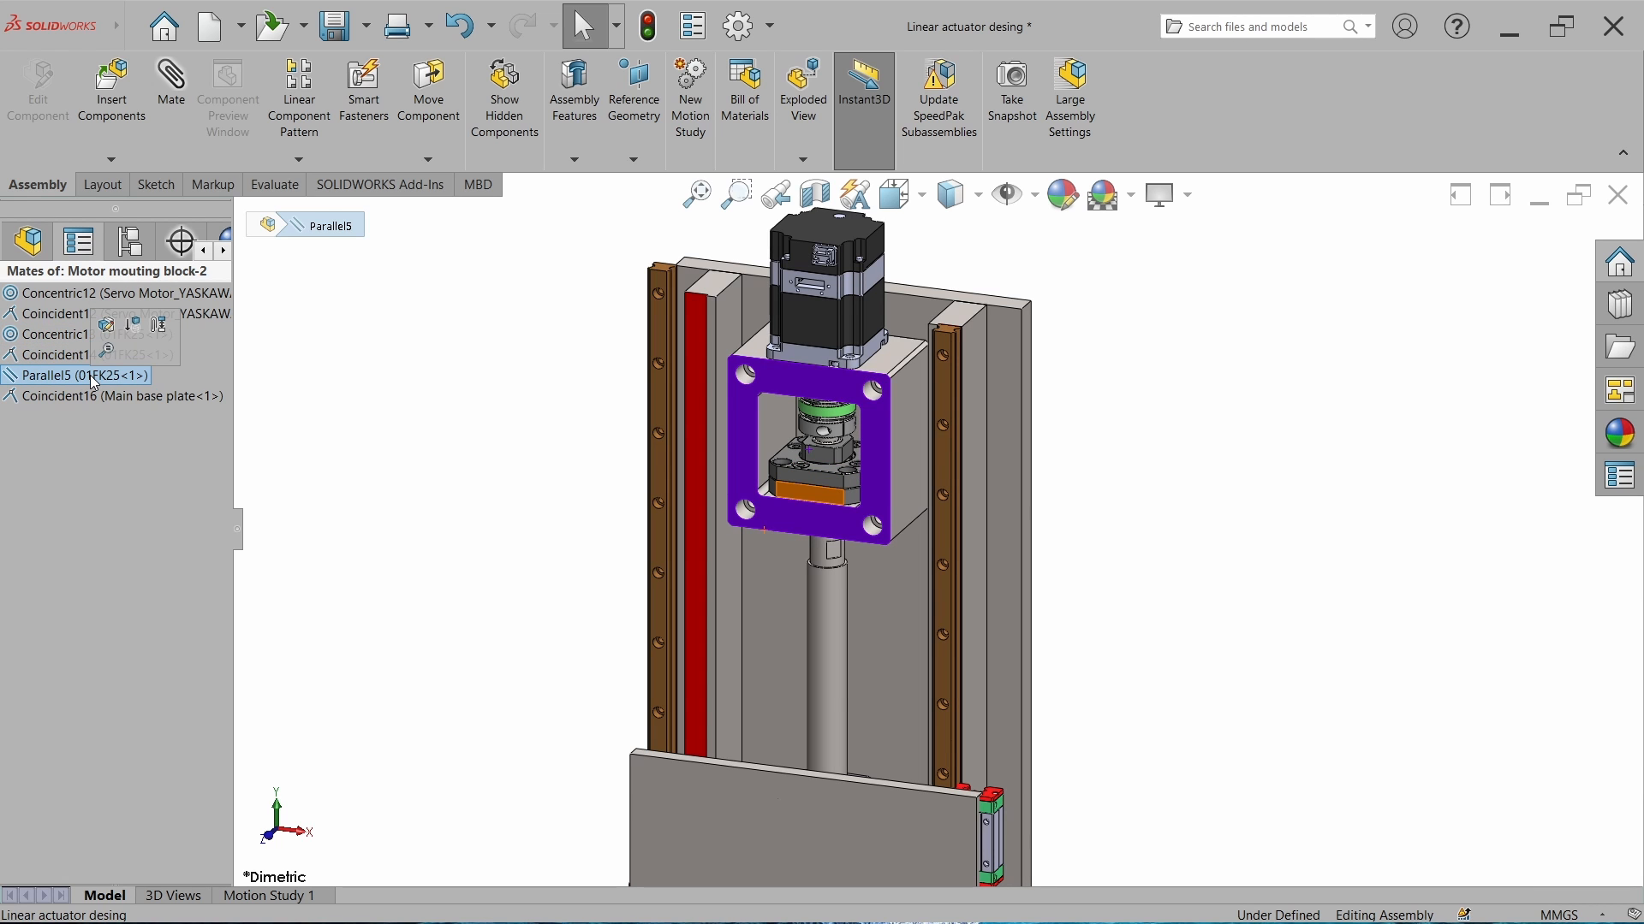
{"action": "key", "text": "Delete"}
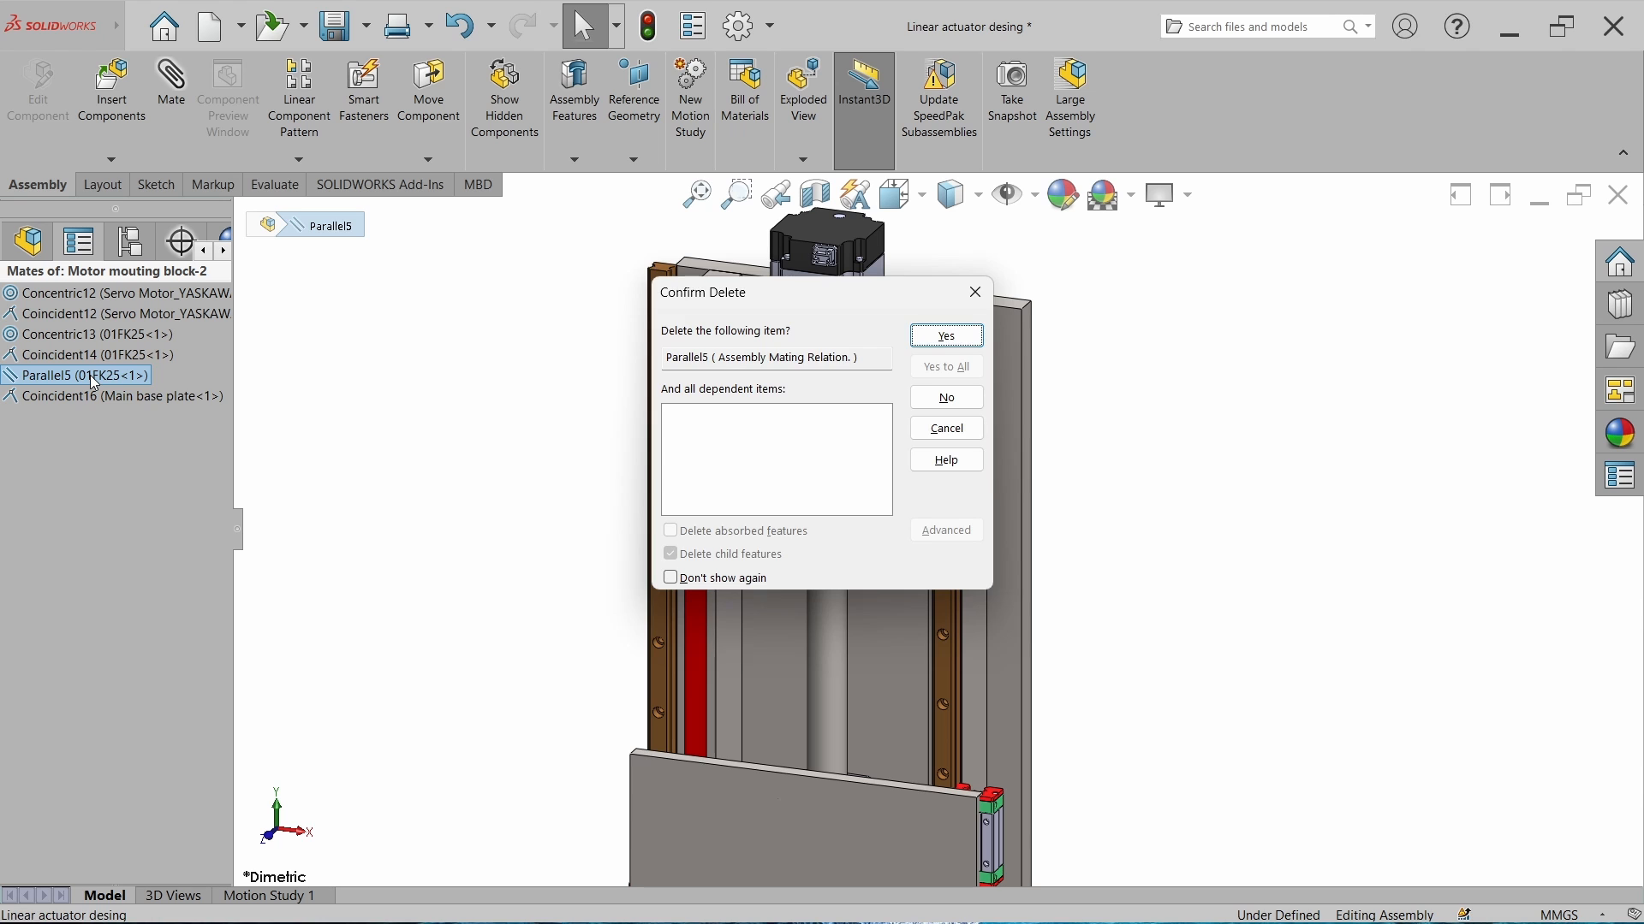
{"action": "key", "text": "Return"}
{"action": "left_click", "coordinate": [95, 377]}
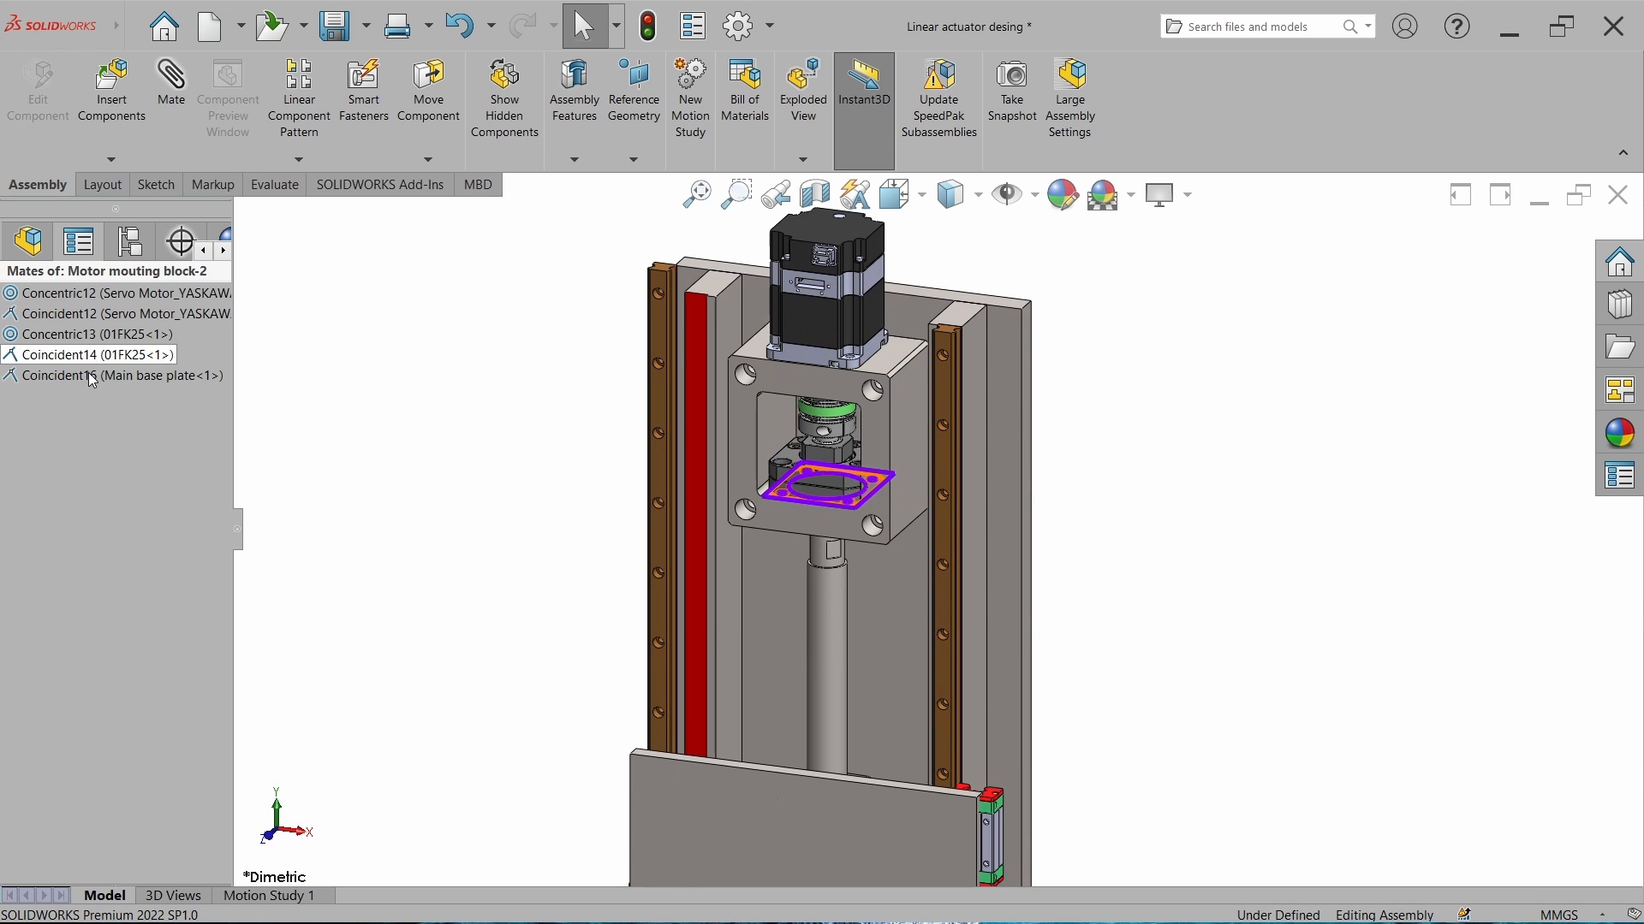
{"action": "left_click", "coordinate": [342, 418]}
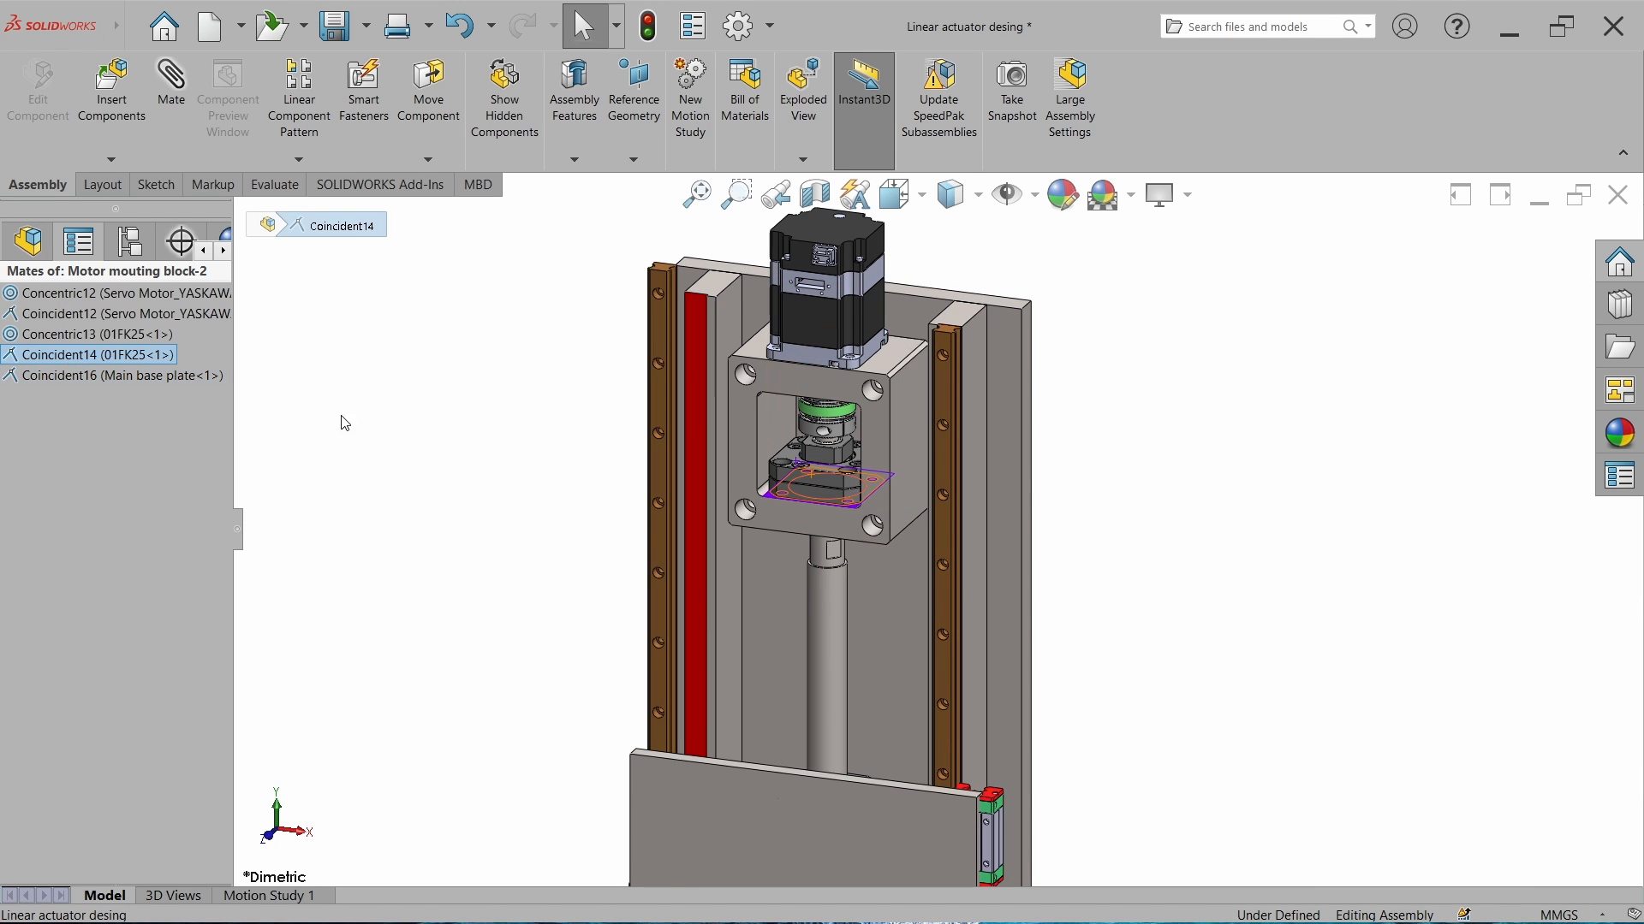
Suppress the ball screw's coincident mate with the 01FK25 support unit.
{"action": "left_click", "coordinate": [833, 632]}
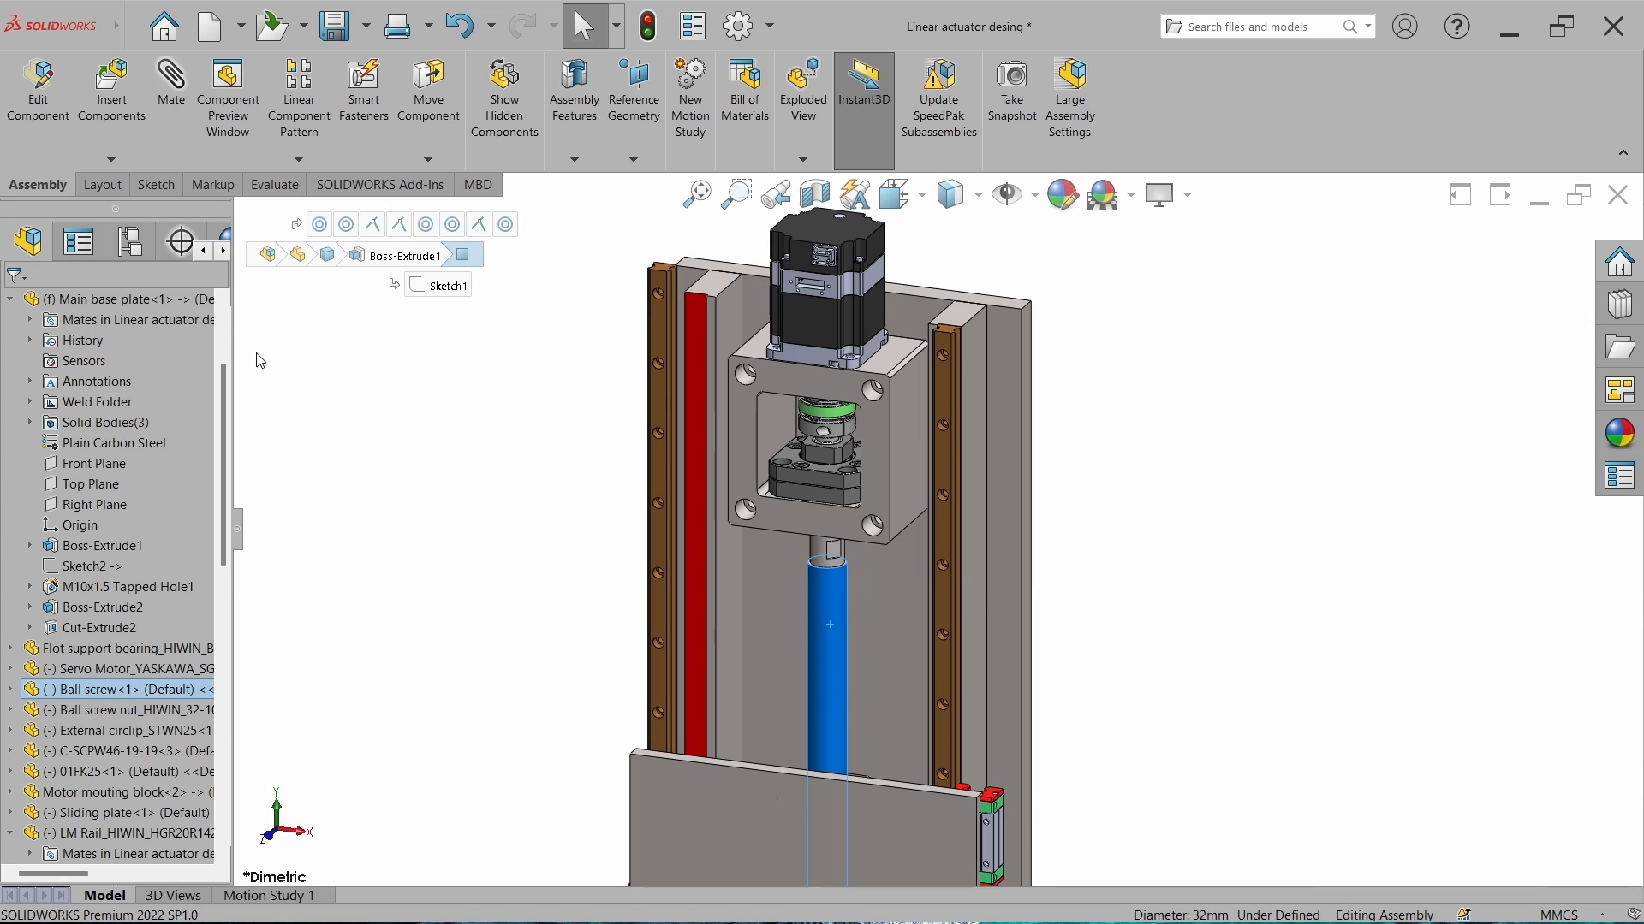
{"action": "left_click", "coordinate": [64, 252]}
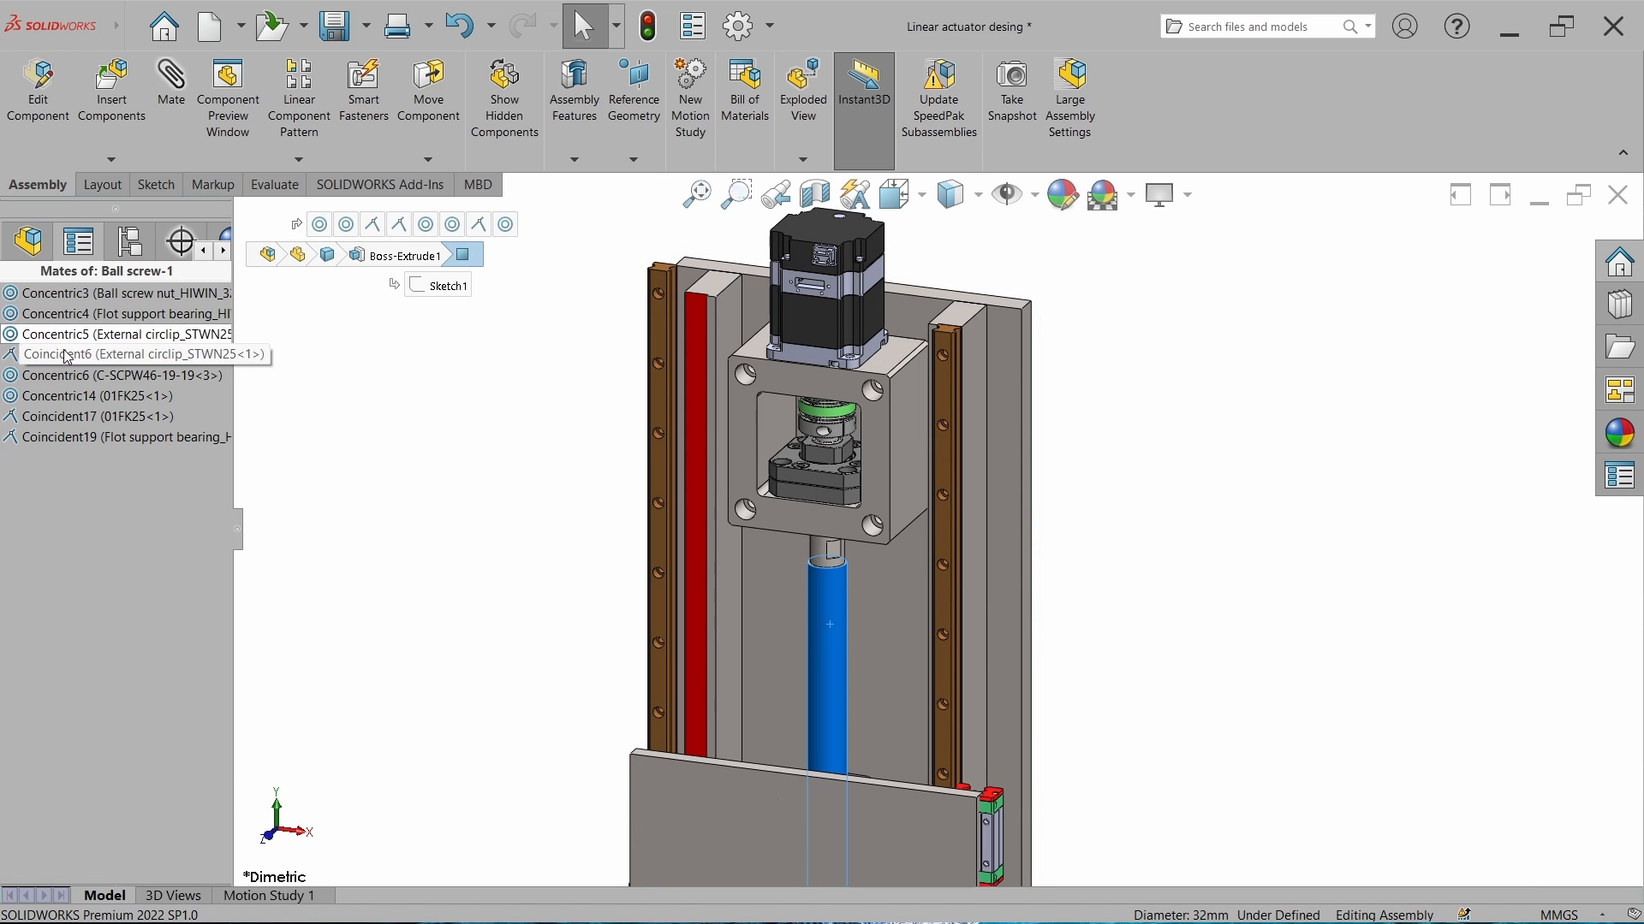
{"action": "left_click", "coordinate": [94, 417]}
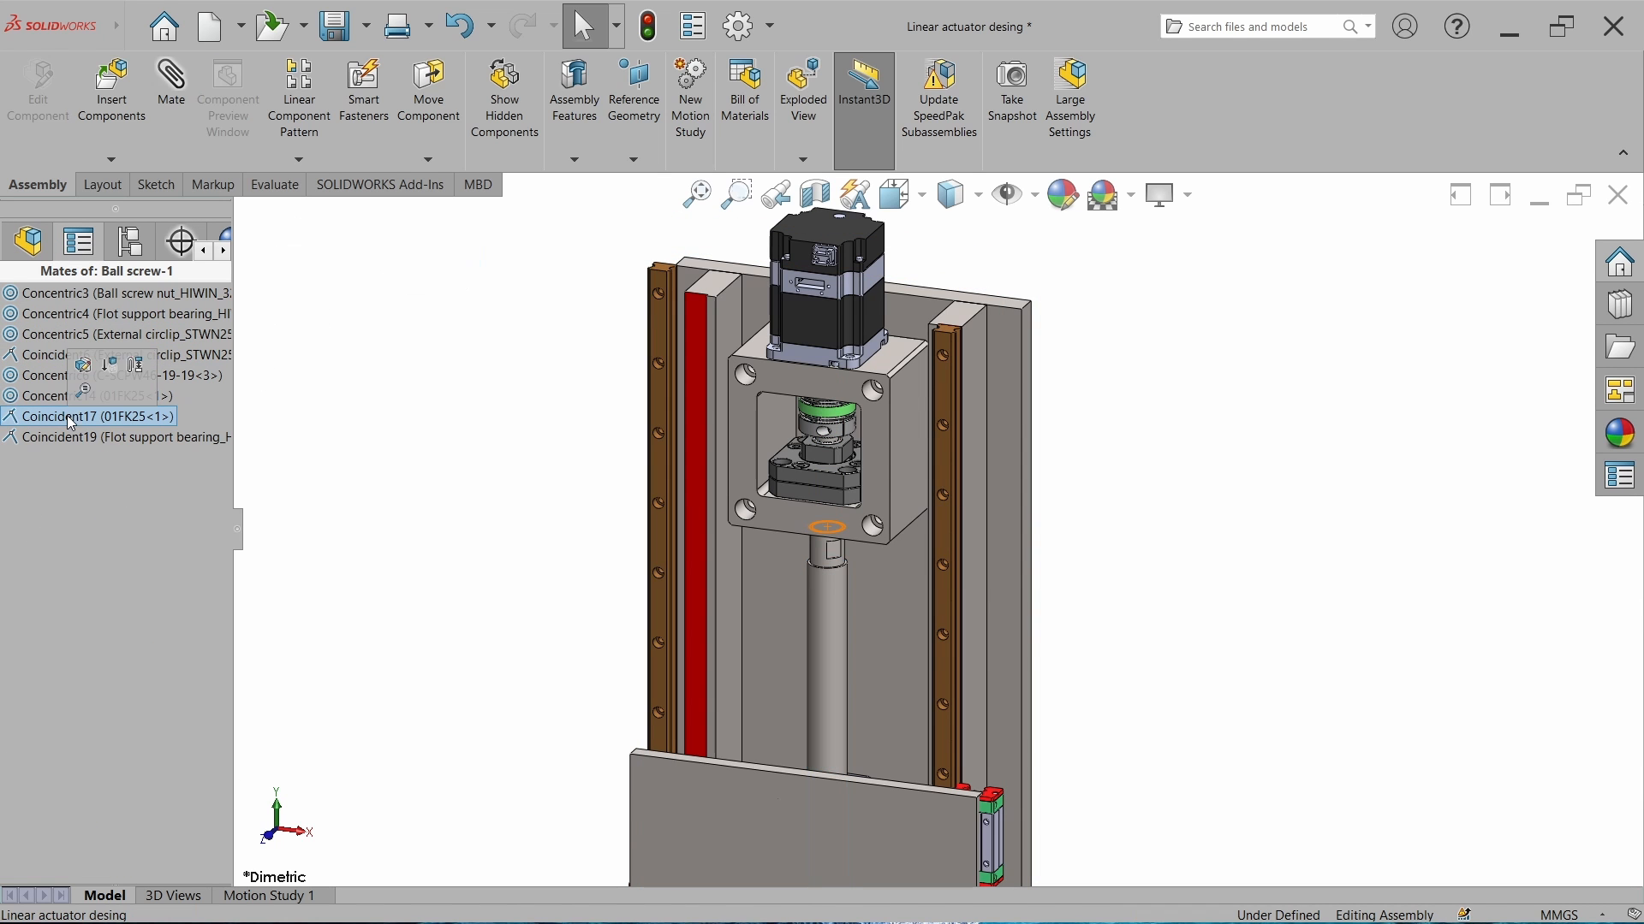
{"action": "middle_click_drag", "start_coordinate": [983, 500], "coordinate": [1031, 357]}
{"action": "scroll", "coordinate": [928, 435], "scroll_direction": "down", "scroll_amount": 5}
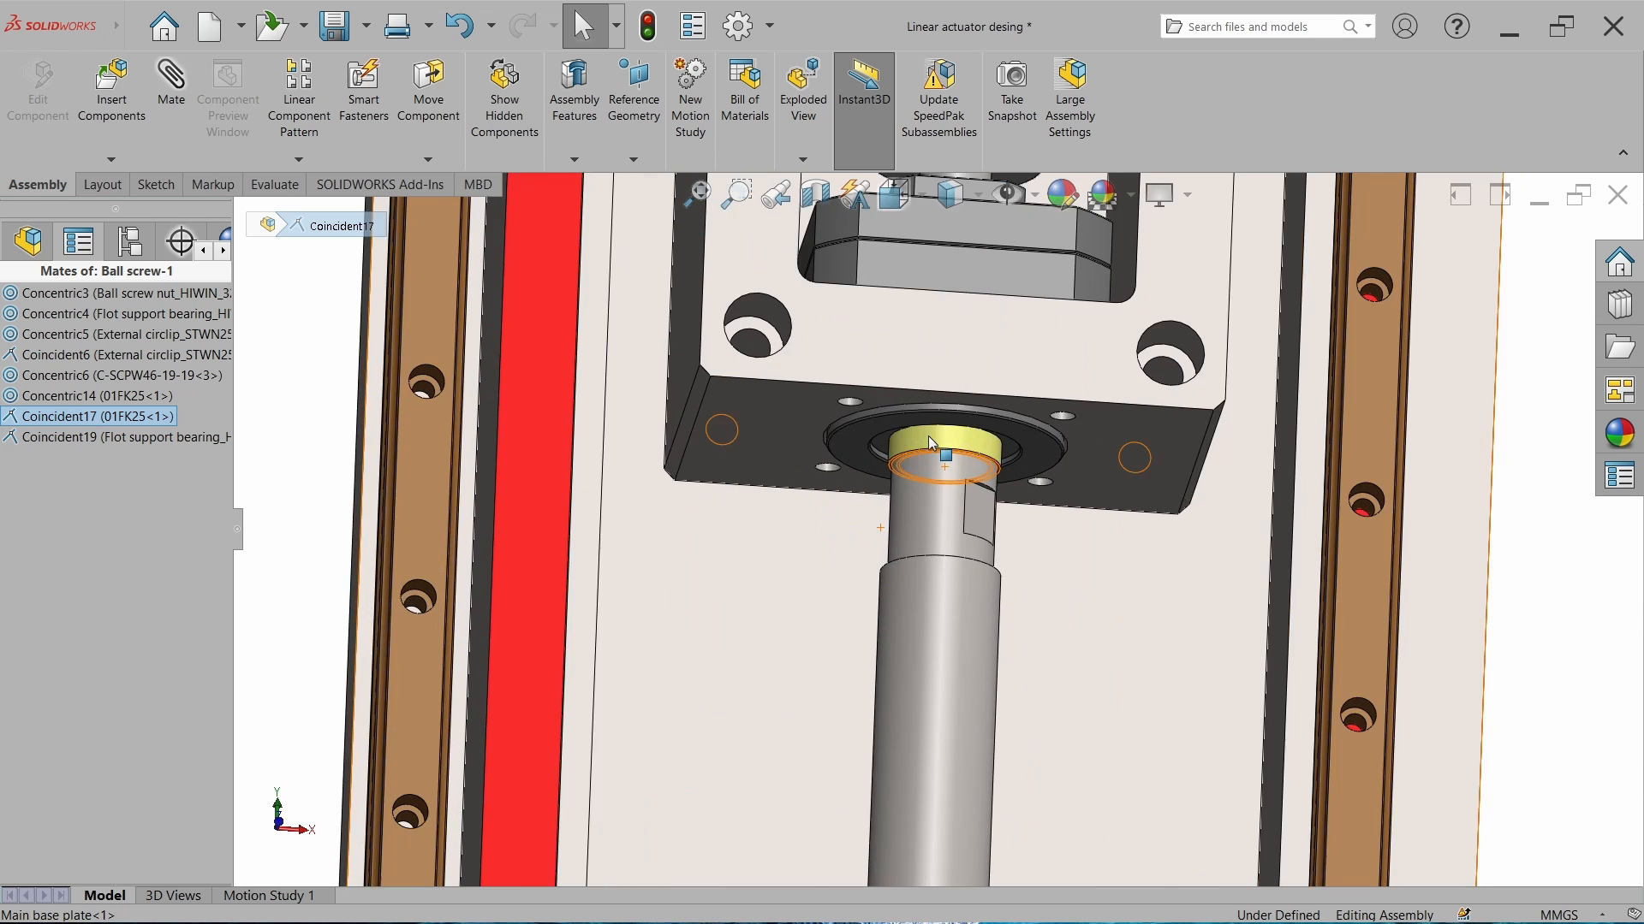
{"action": "right_click", "coordinate": [142, 413]}
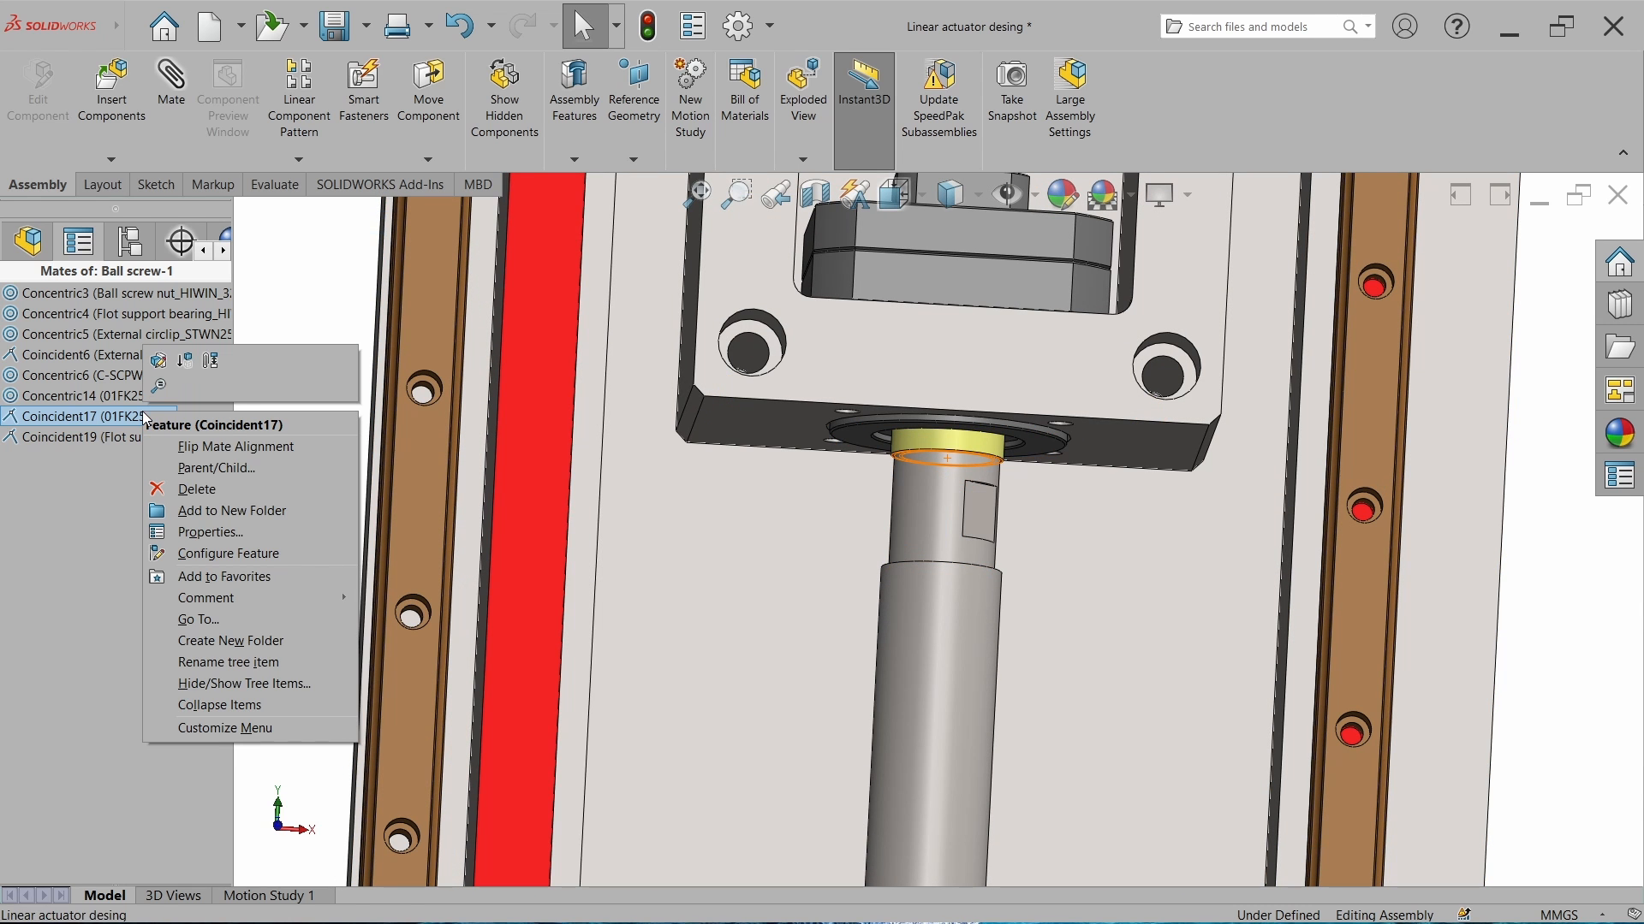
{"action": "left_click", "coordinate": [190, 358]}
{"action": "left_click", "coordinate": [332, 388]}
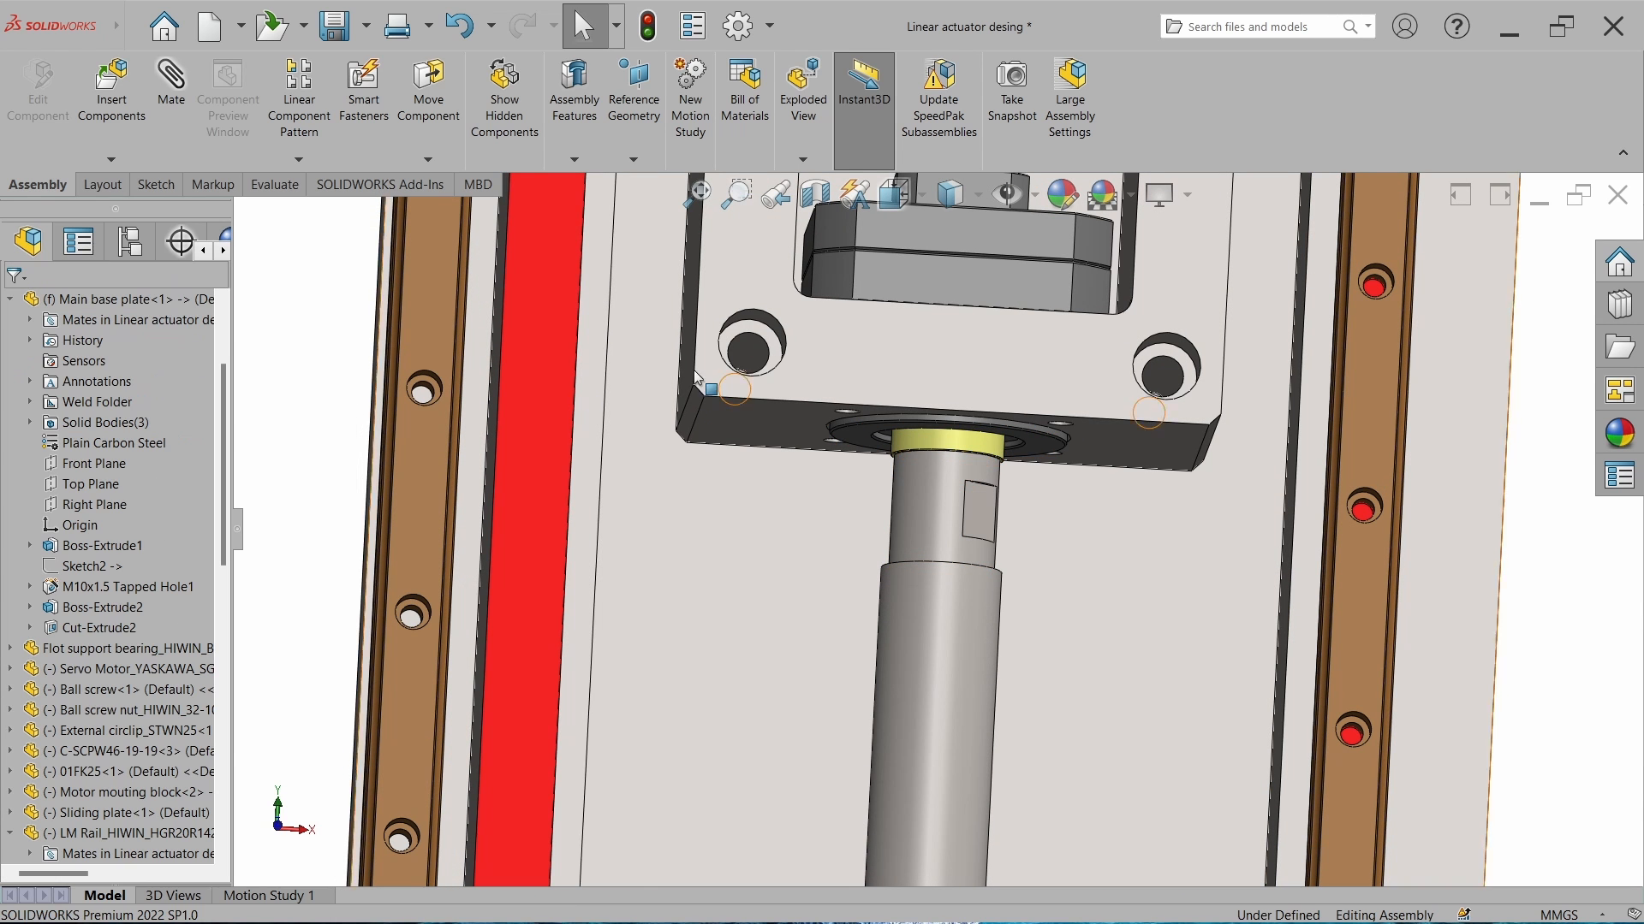
Slide the motor mounting block along the plate and mate its lower-right mounting hole concentric with the matching base plate hole.
{"action": "scroll", "coordinate": [935, 522], "scroll_direction": "up", "scroll_amount": 6}
{"action": "left_click_drag", "start_coordinate": [955, 482], "coordinate": [963, 410]}
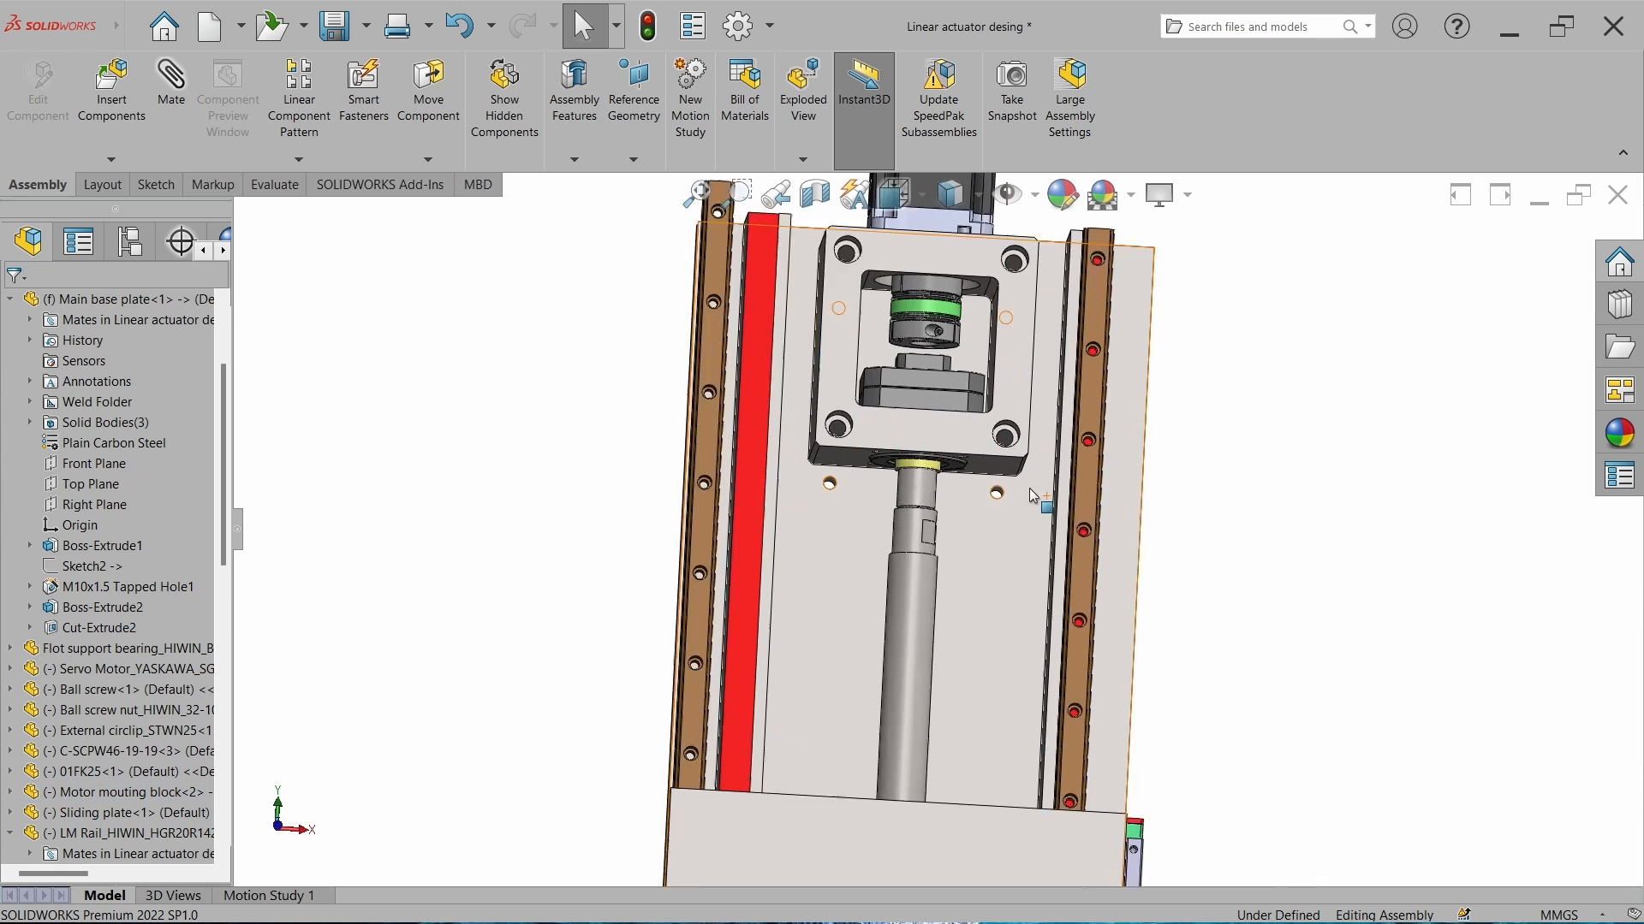
{"action": "scroll", "coordinate": [1036, 481], "scroll_direction": "down", "scroll_amount": 5}
{"action": "left_click", "coordinate": [168, 103]}
{"action": "left_click", "coordinate": [942, 381]}
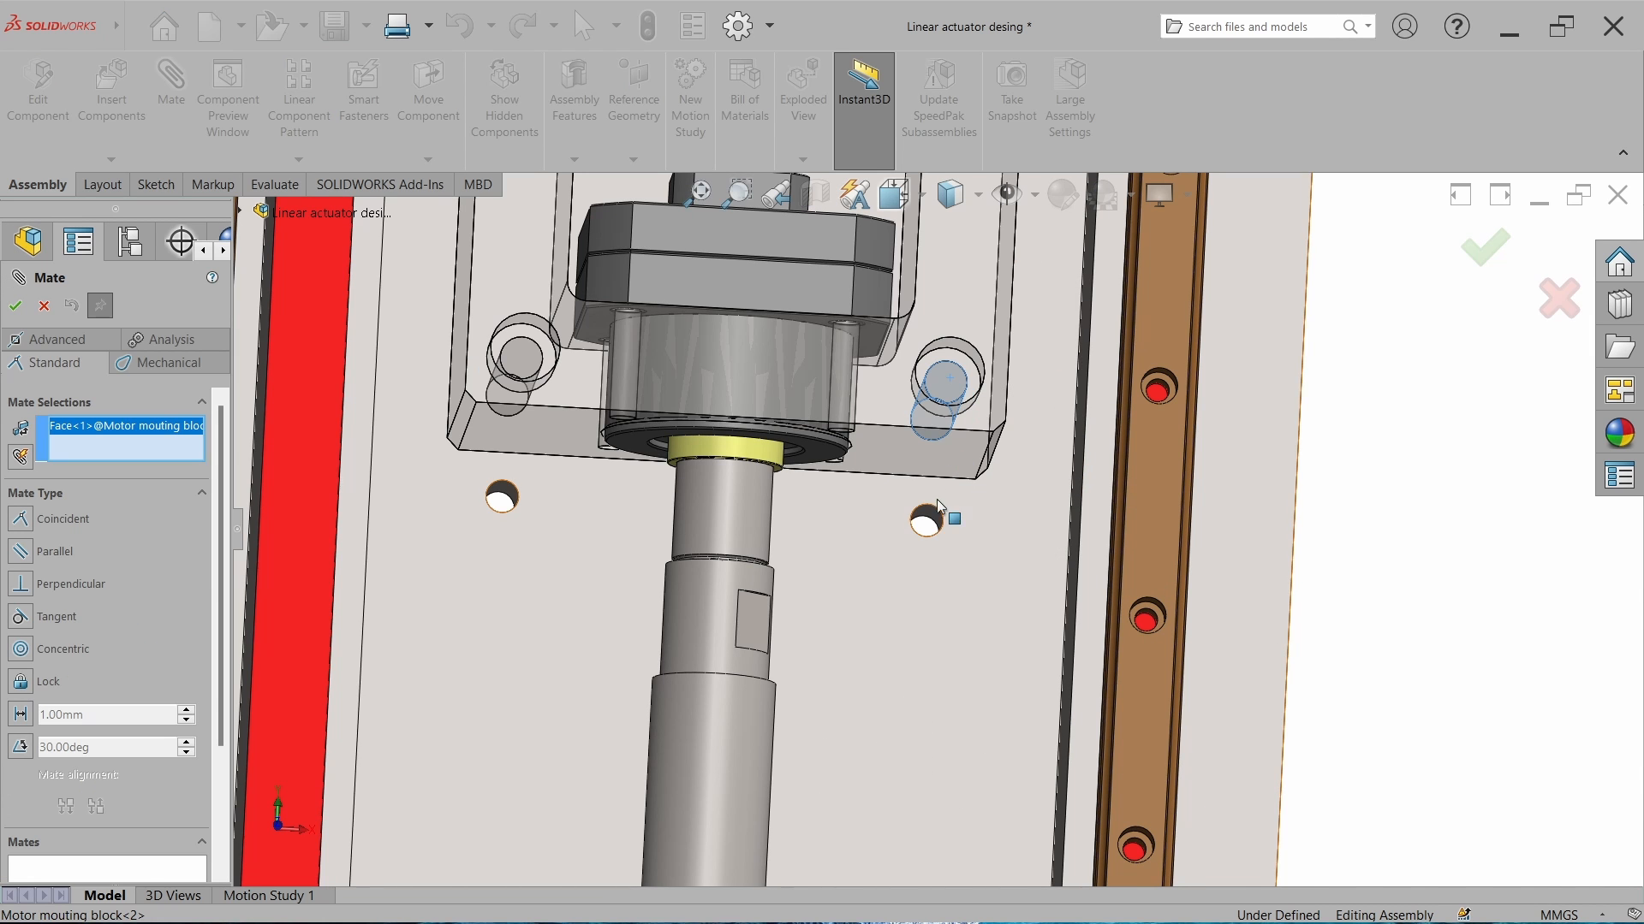
{"action": "left_click", "coordinate": [933, 524]}
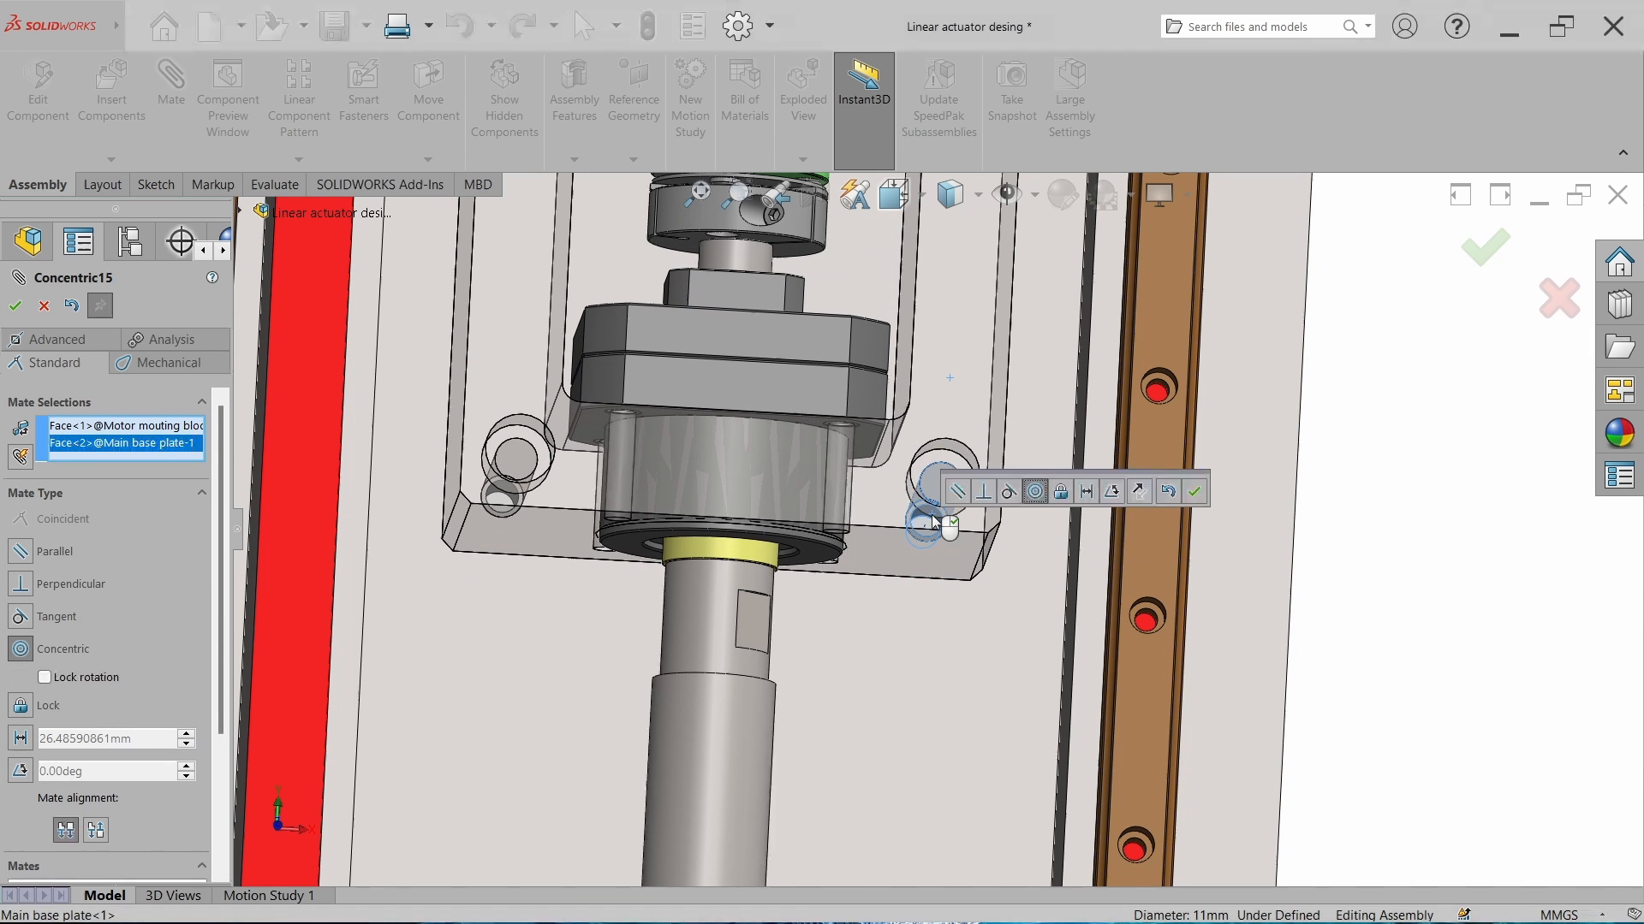
{"action": "left_click", "coordinate": [1194, 493]}
Try to mate the motor mounting block's lower-left mounting hole with the matching hole in the main base plate.
{"action": "scroll", "coordinate": [527, 454], "scroll_direction": "down", "scroll_amount": 4}
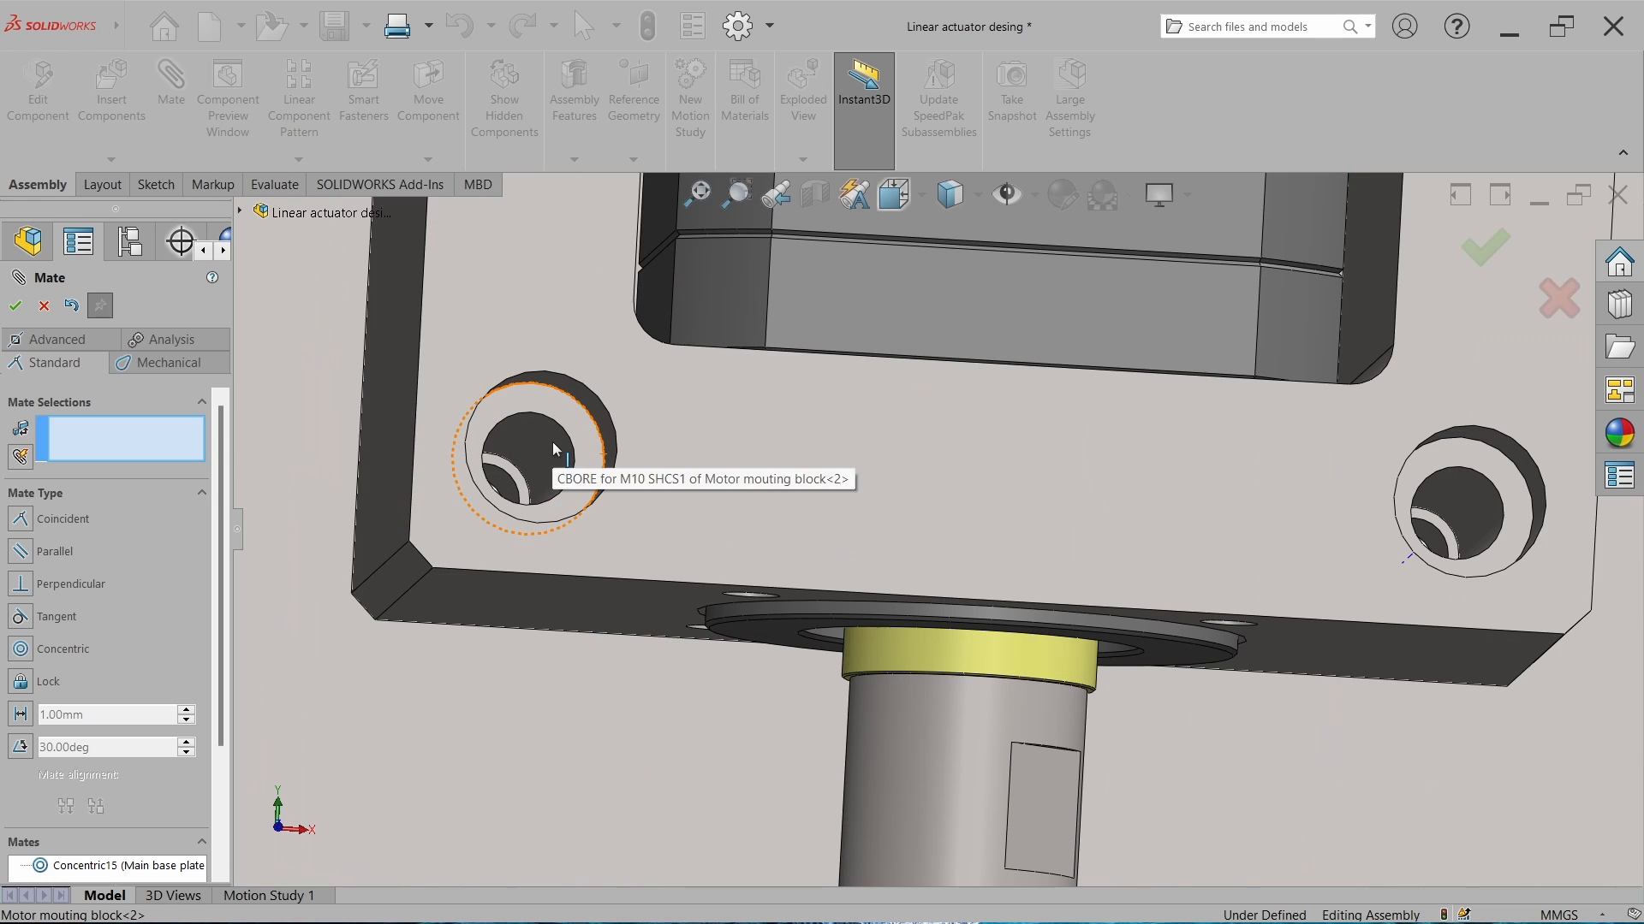
{"action": "left_click", "coordinate": [512, 469]}
{"action": "left_click", "coordinate": [505, 491]}
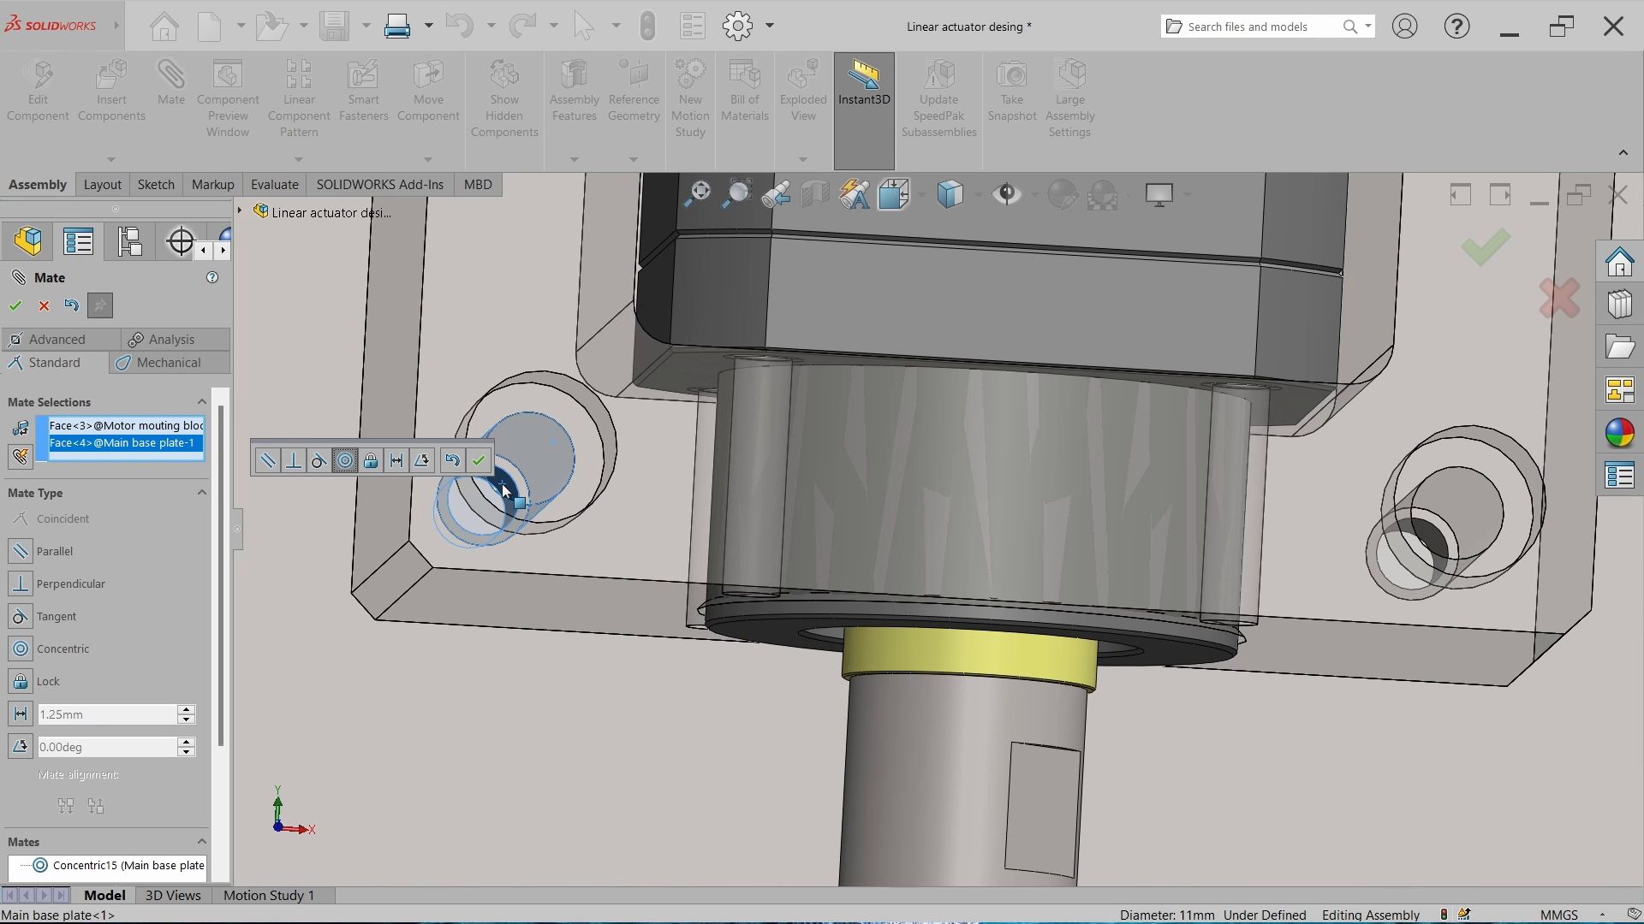
{"action": "left_click", "coordinate": [479, 458]}
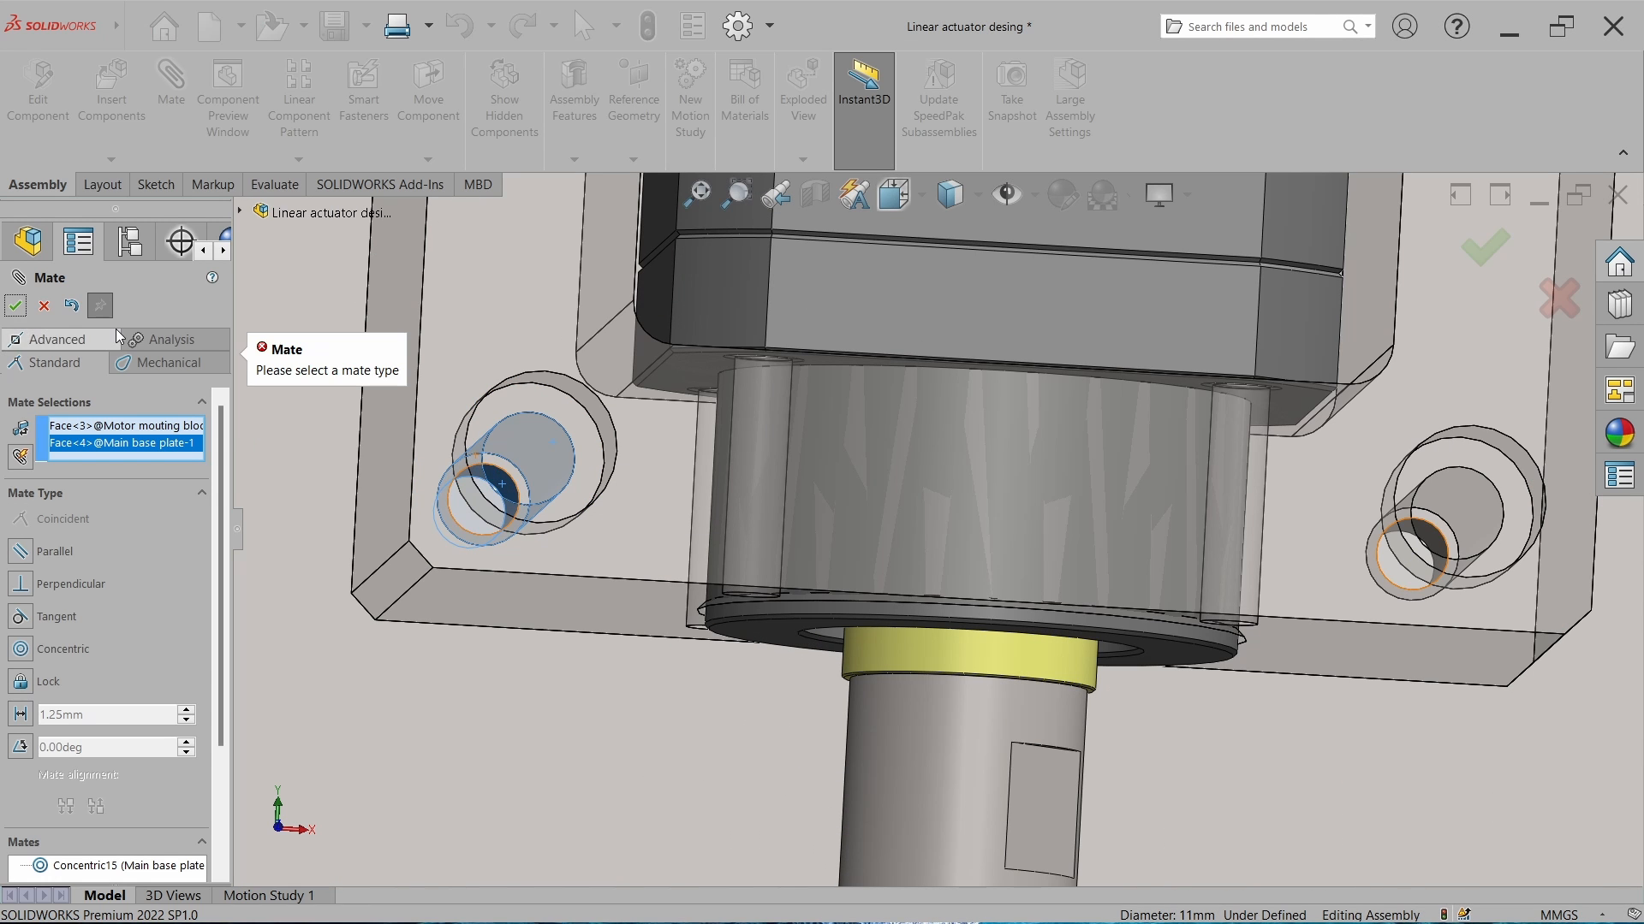
{"action": "left_click", "coordinate": [44, 306]}
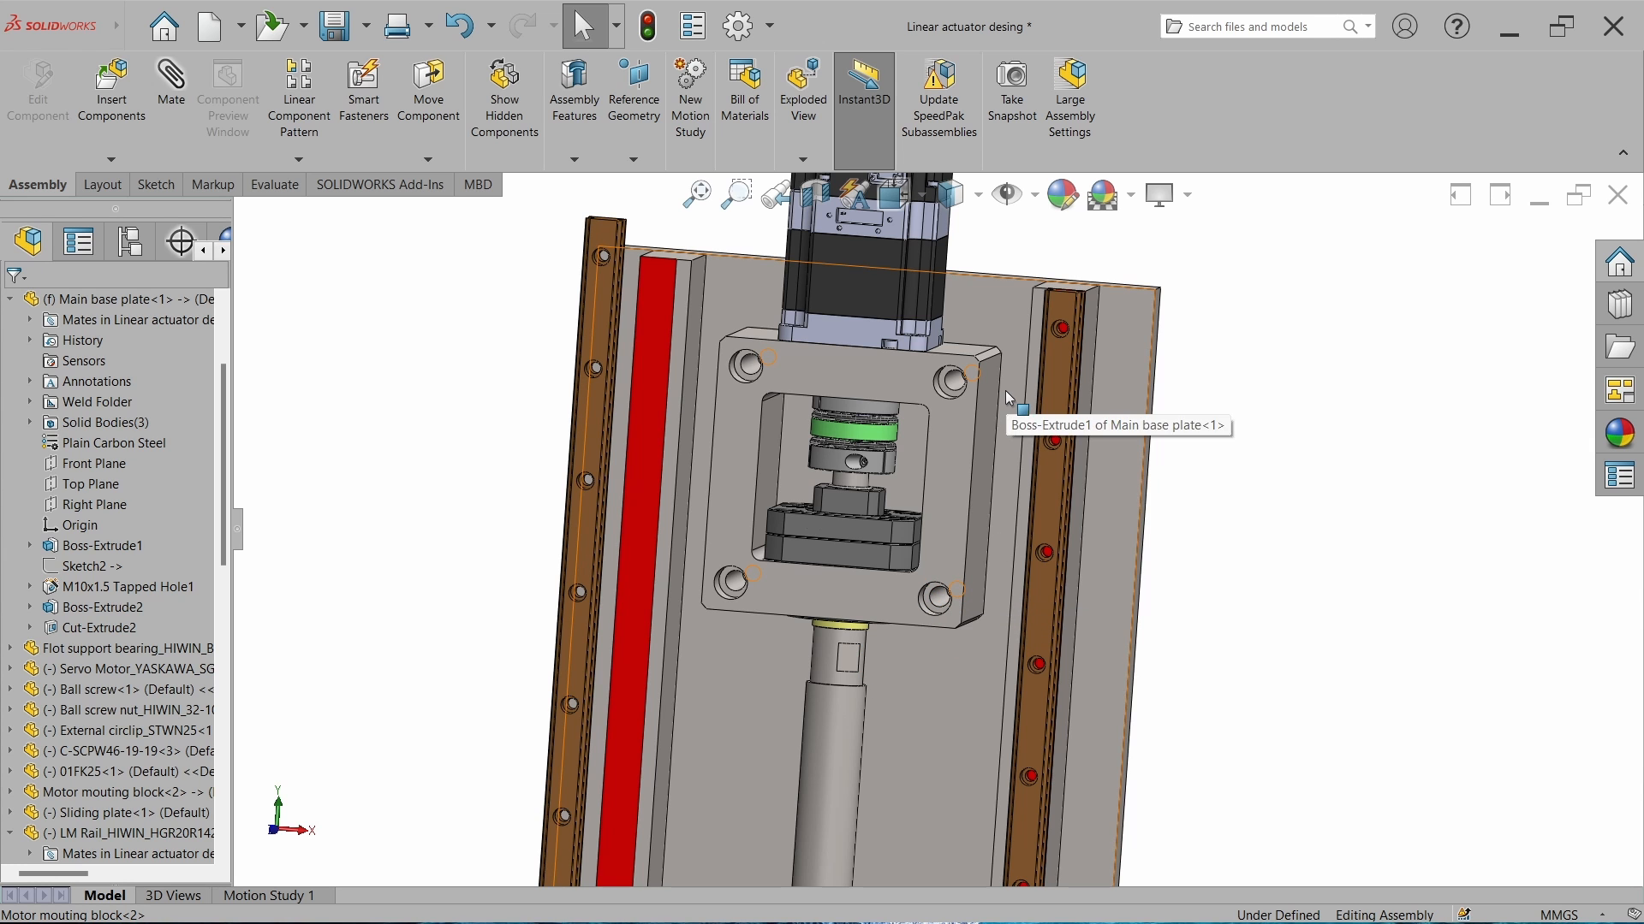
Measure the distance between the motor mounting block's upper-right mounting hole and the face carrying the motor.
{"action": "left_click", "coordinate": [994, 589]}
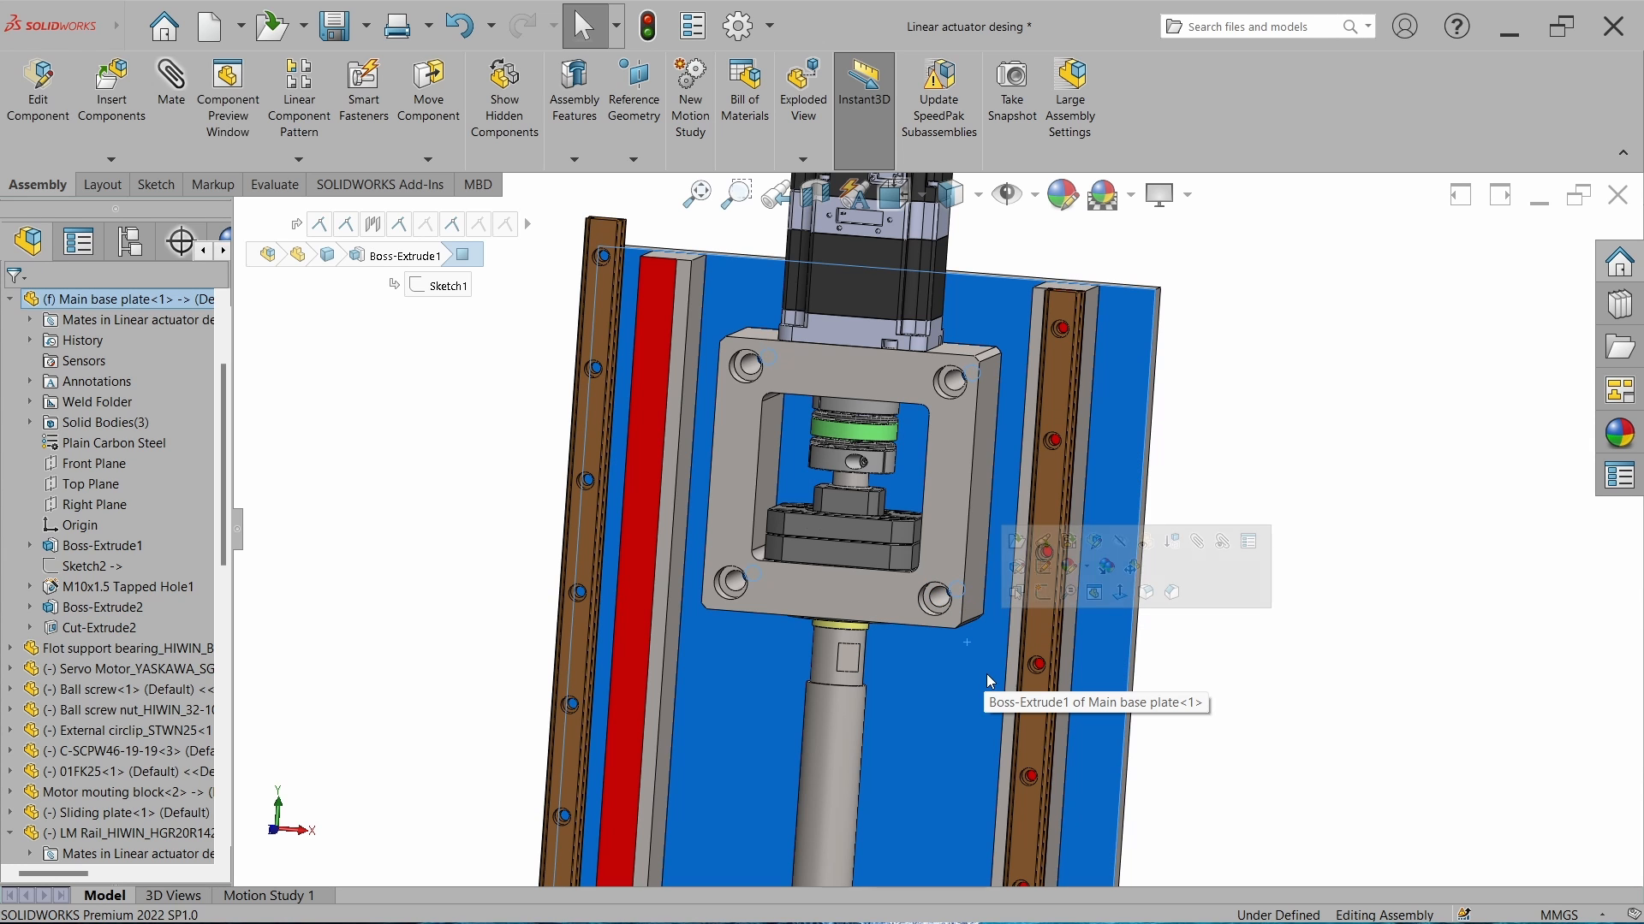
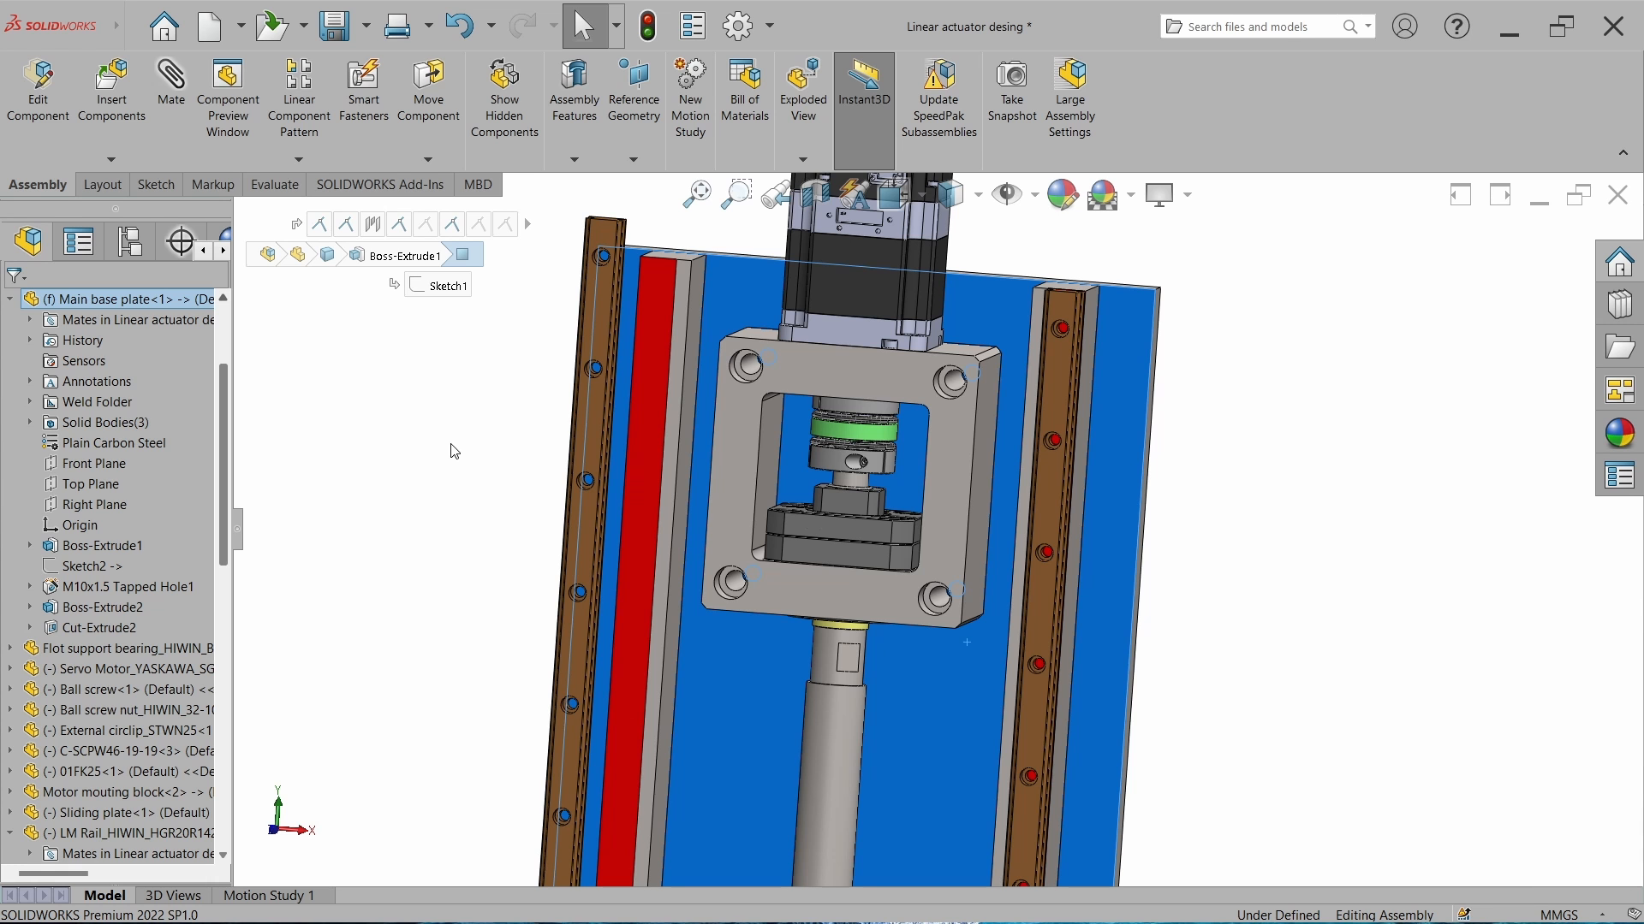
{"action": "left_click", "coordinate": [1189, 359]}
{"action": "key", "text": "m"}
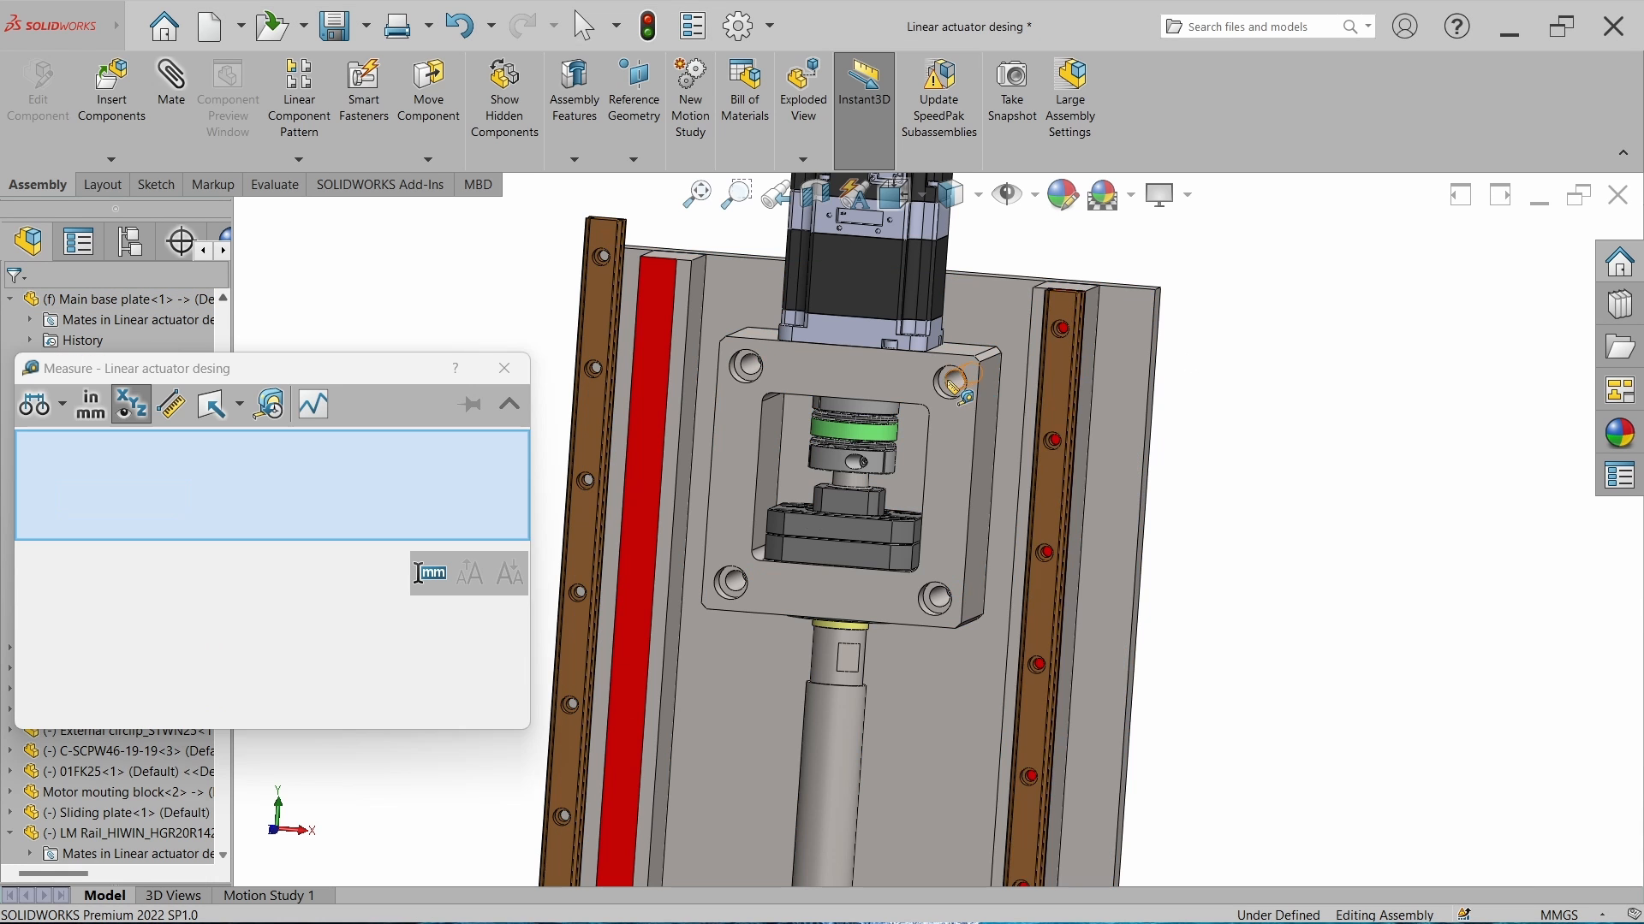
{"action": "scroll", "coordinate": [929, 391], "scroll_direction": "down", "scroll_amount": 5}
{"action": "left_click", "coordinate": [1044, 458]}
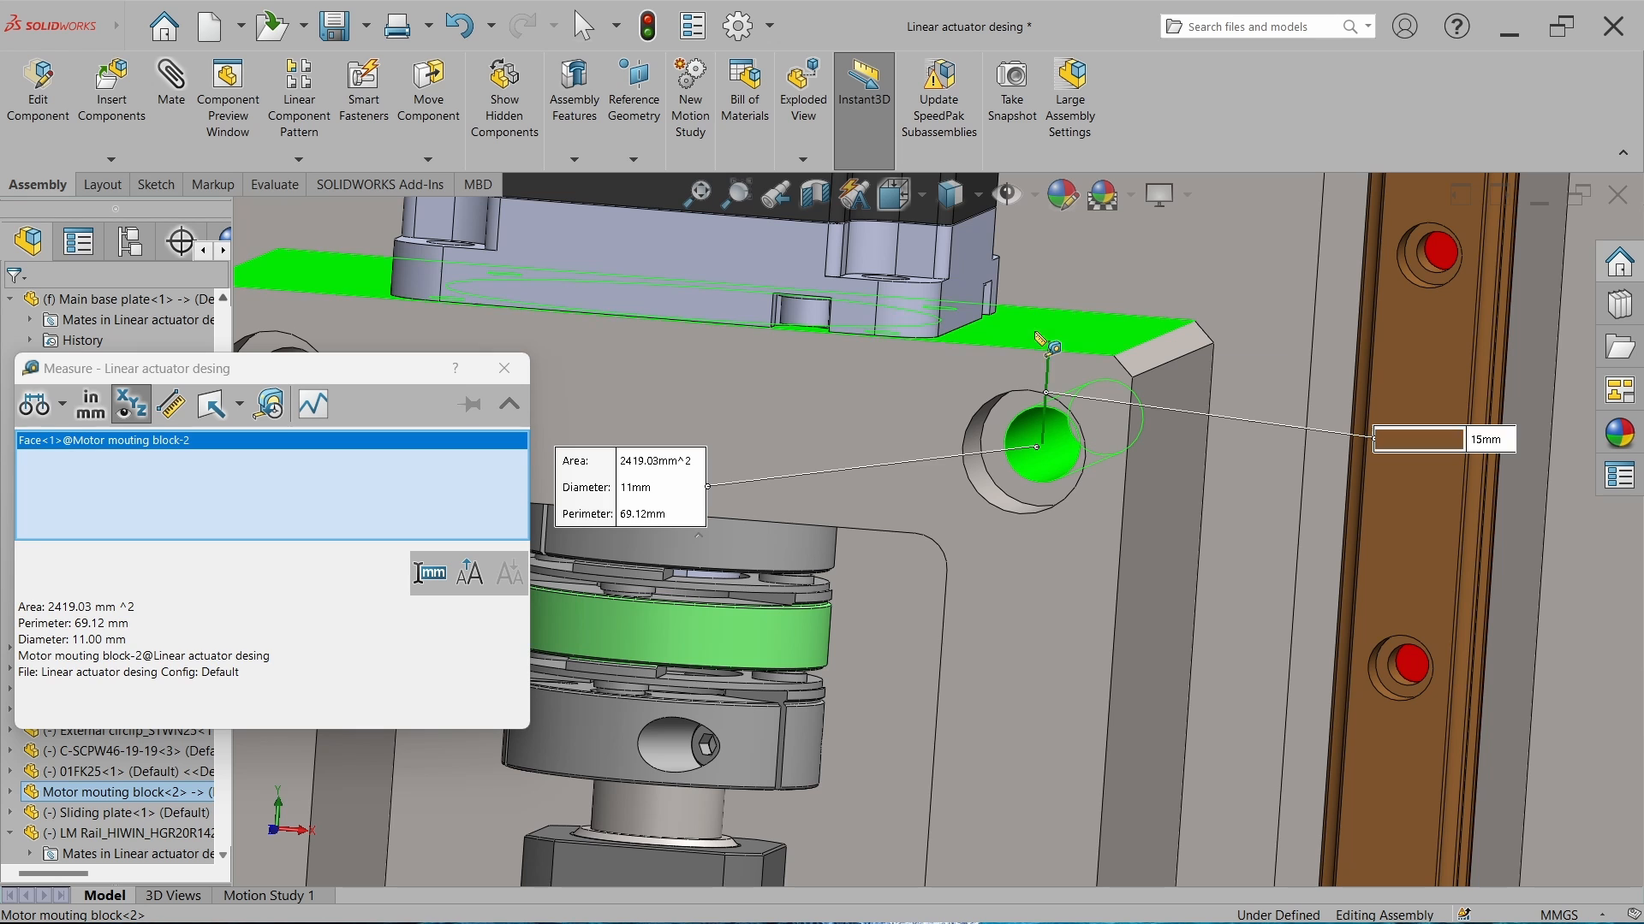
{"action": "left_click", "coordinate": [1057, 451]}
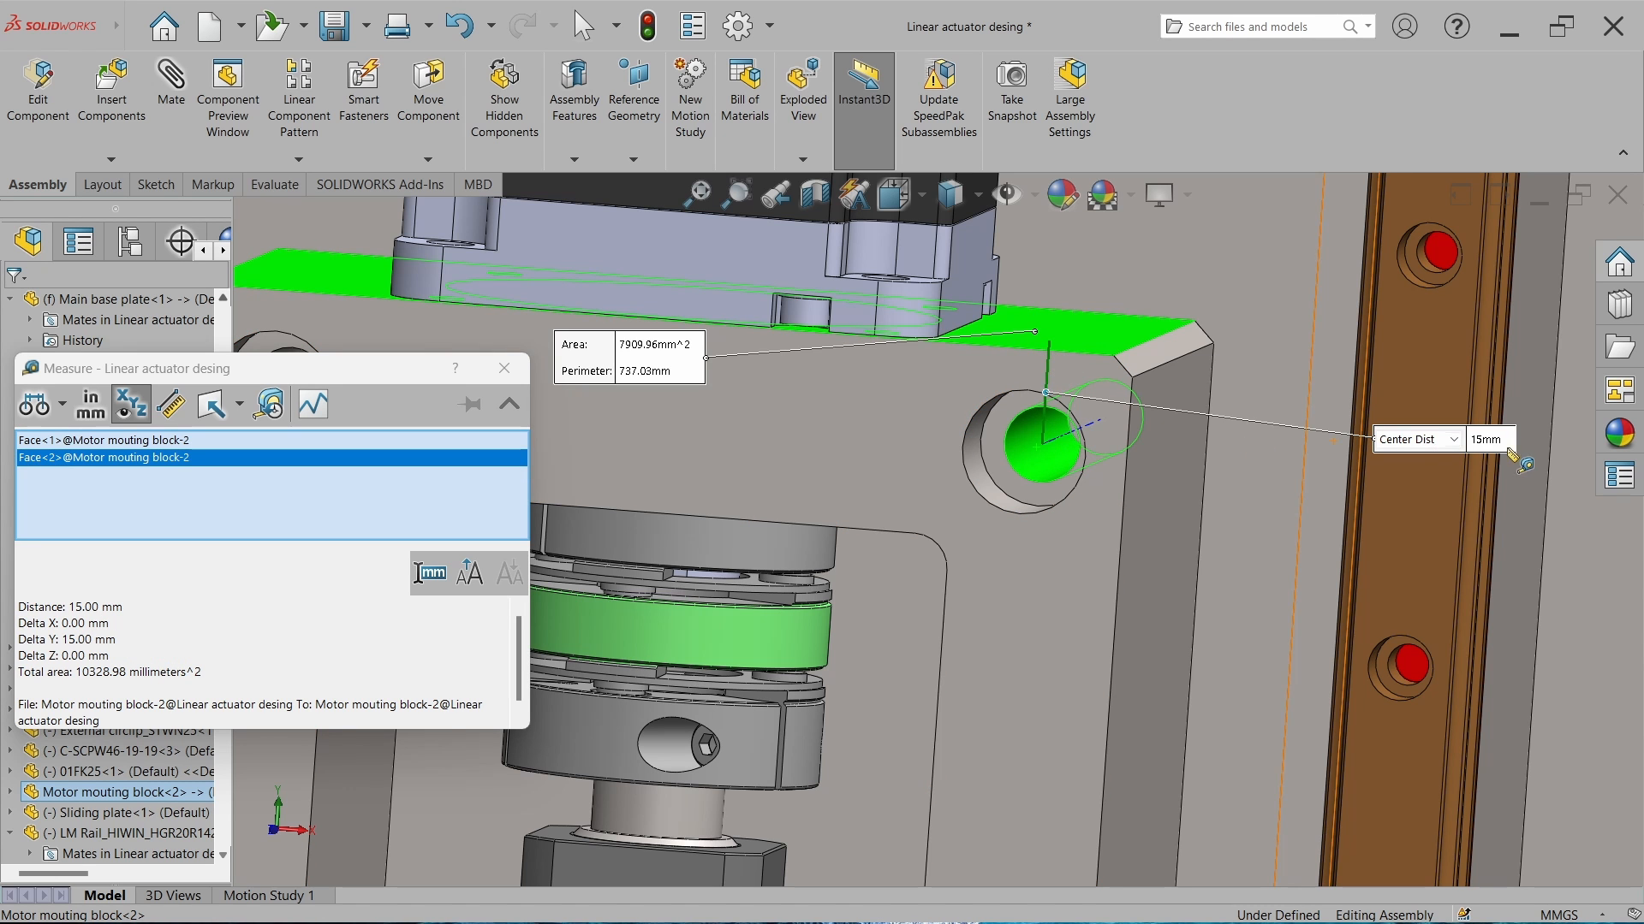
{"action": "left_click", "coordinate": [504, 368]}
Open the main base plate's mounting-hole layout sketch (Sketch2) for editing and delete the external relations on the rectangle's corners.
{"action": "scroll", "coordinate": [880, 387], "scroll_direction": "up", "scroll_amount": 8}
{"action": "left_click", "coordinate": [1008, 414]}
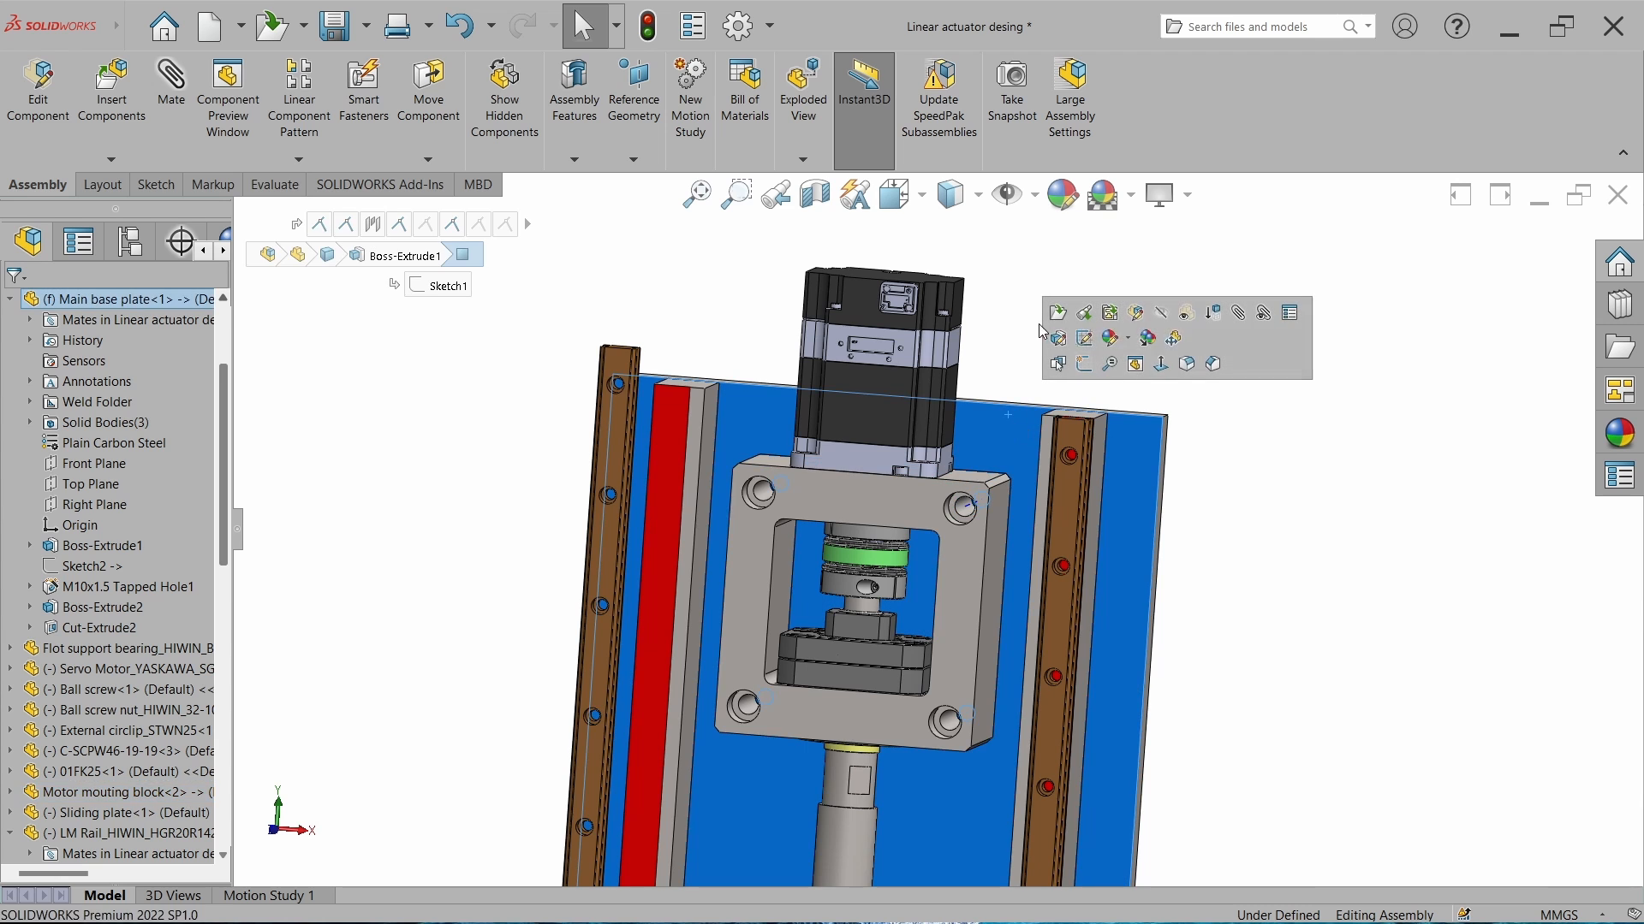
{"action": "left_click", "coordinate": [1059, 314]}
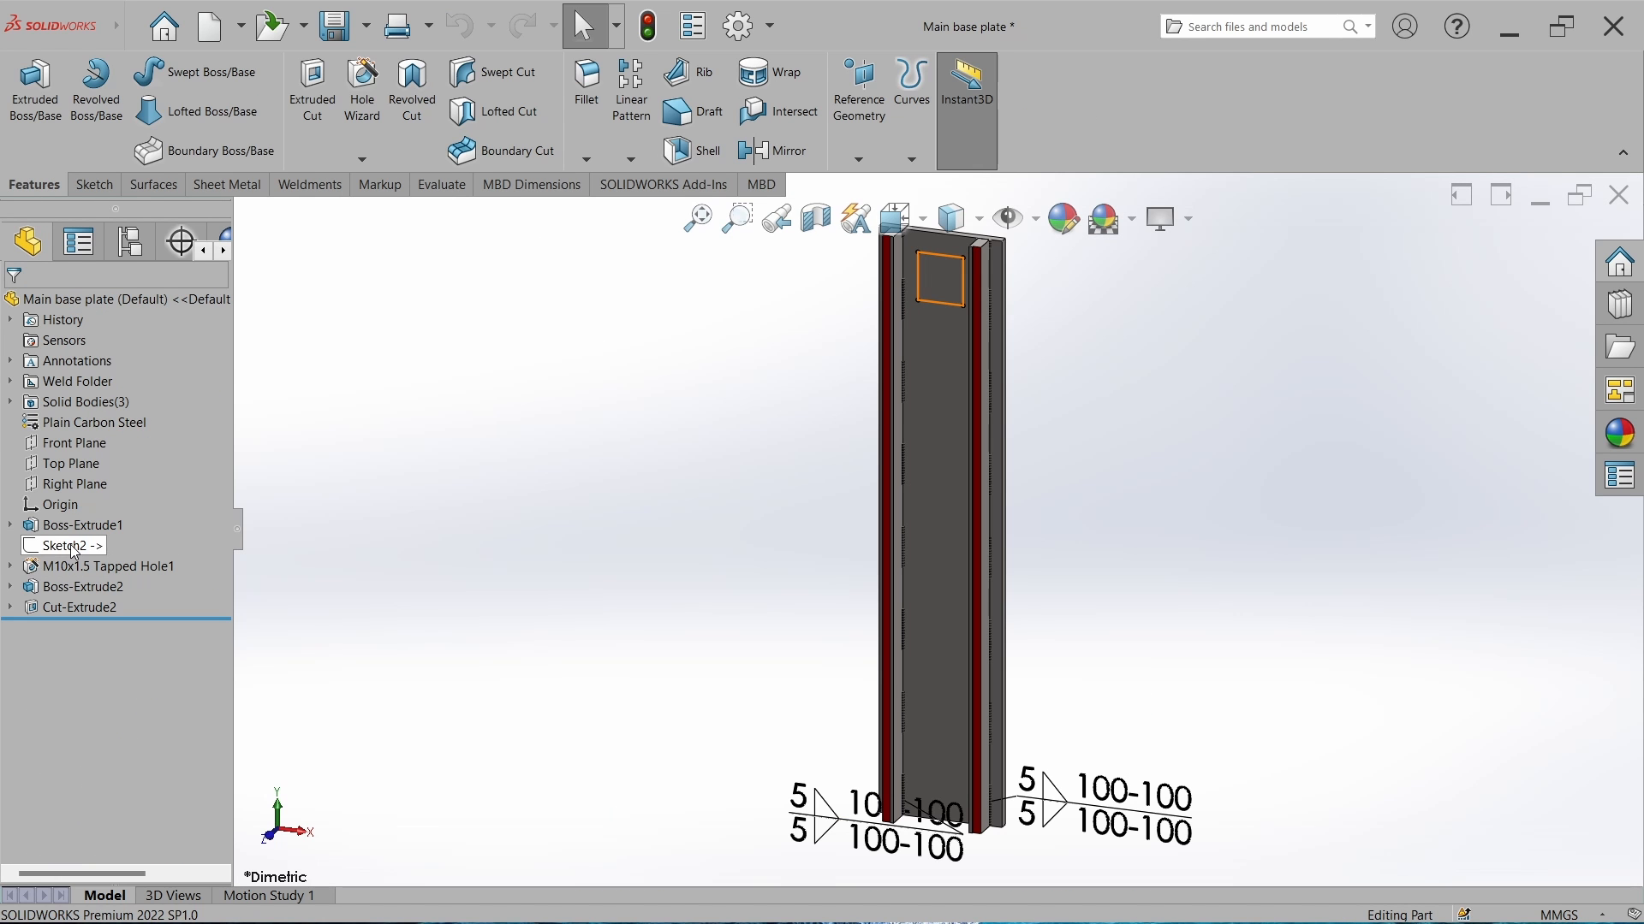
{"action": "left_click", "coordinate": [75, 548]}
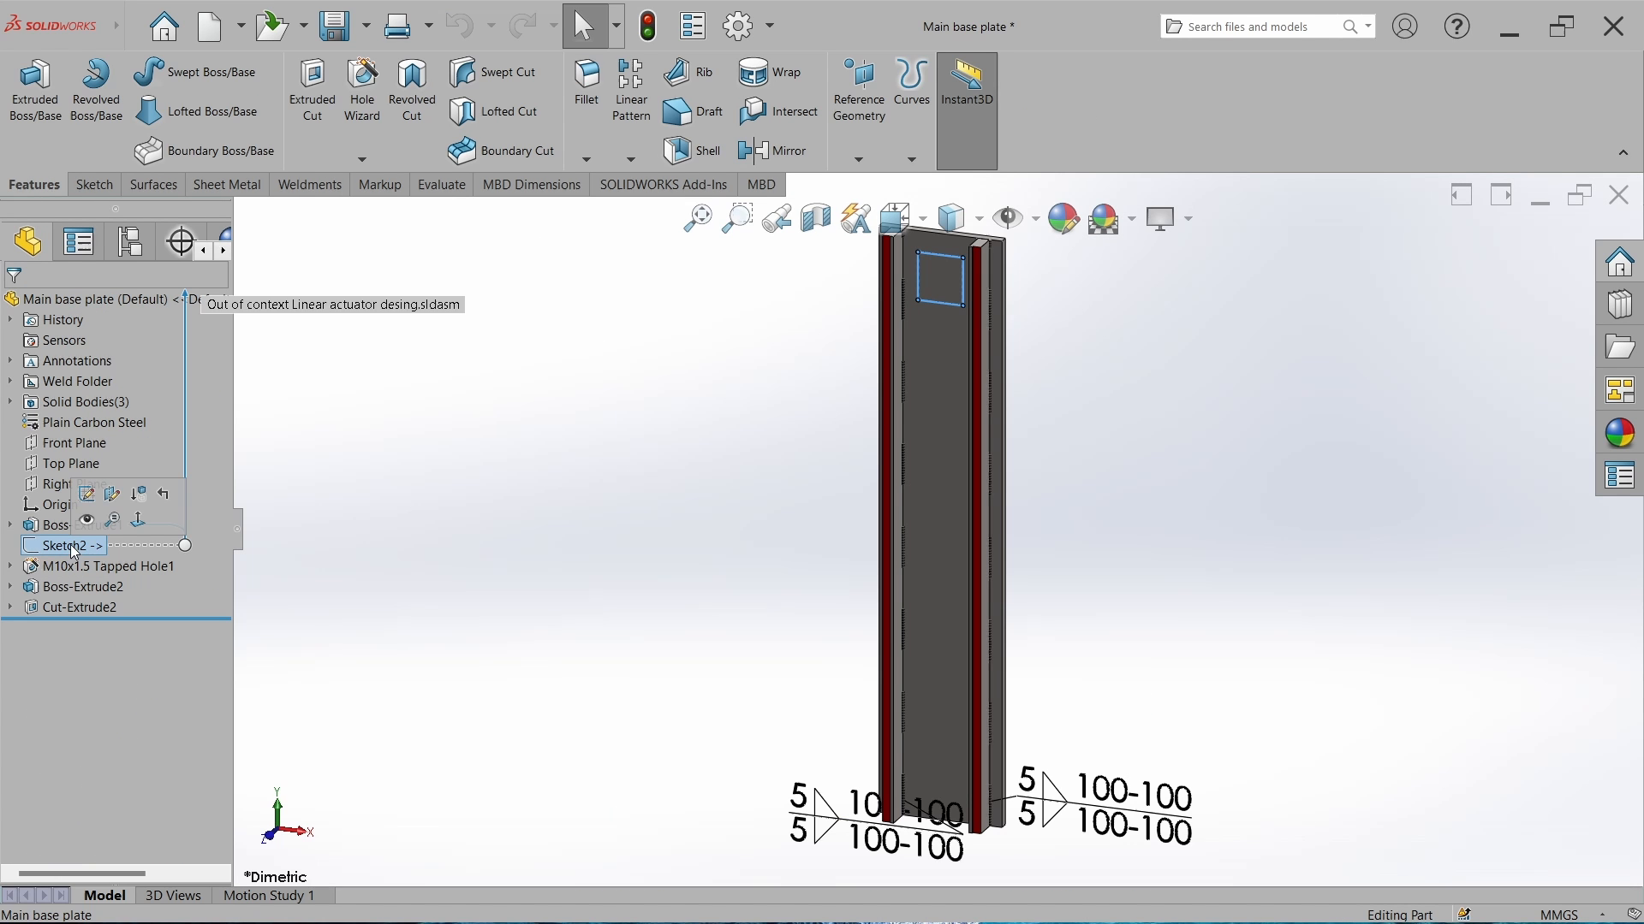
{"action": "left_click", "coordinate": [88, 495]}
{"action": "scroll", "coordinate": [852, 506], "scroll_direction": "down", "scroll_amount": 6}
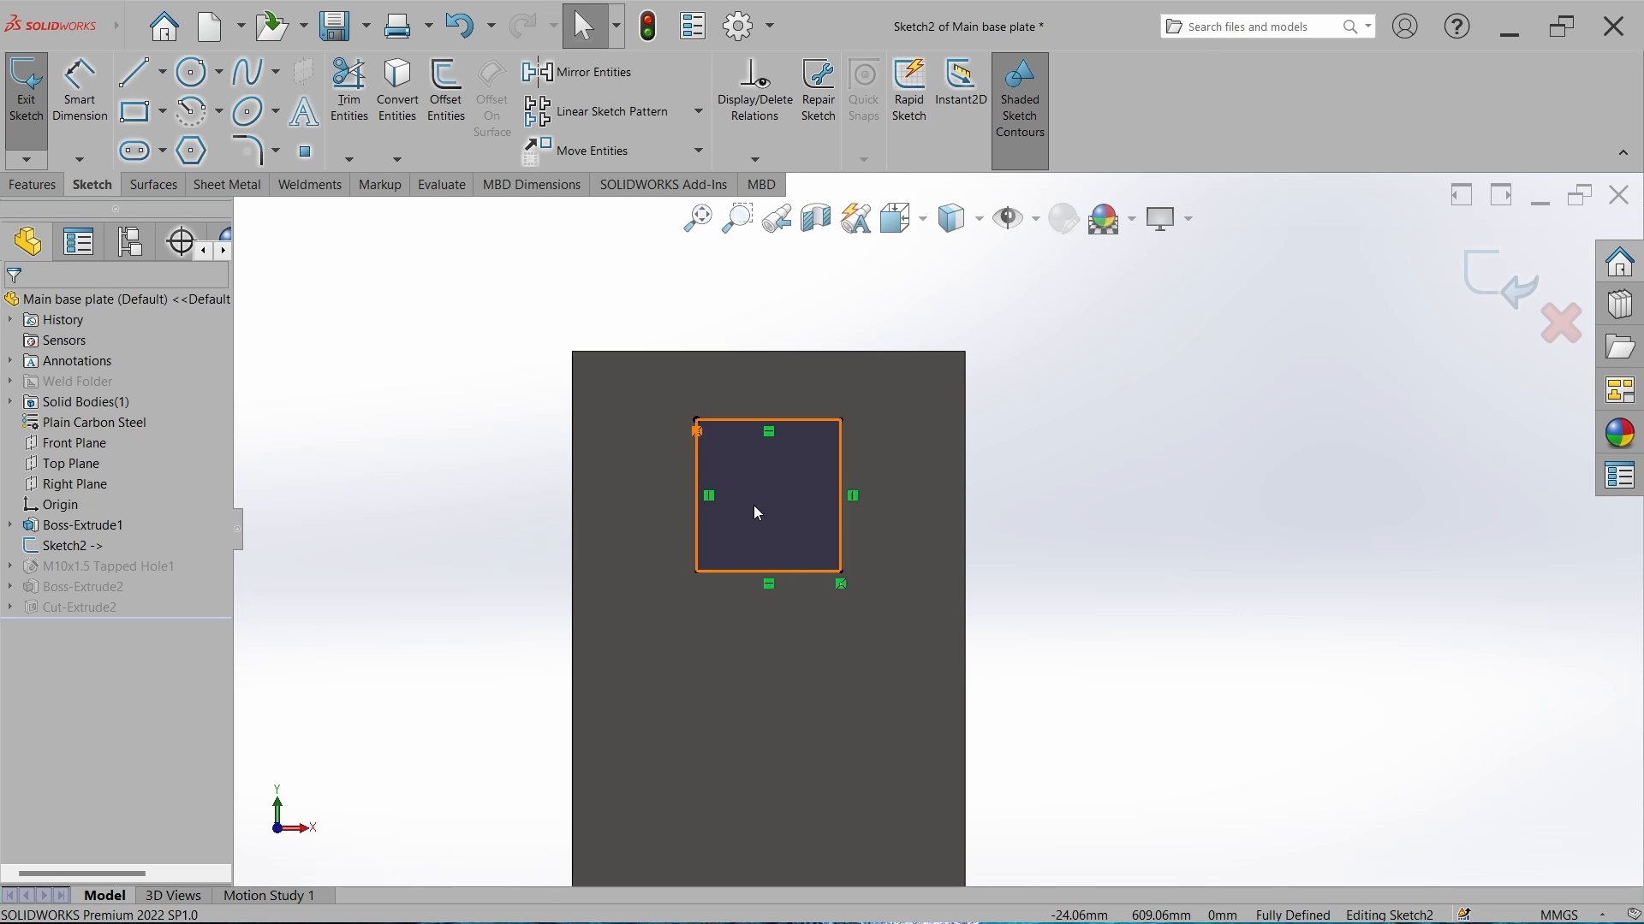
{"action": "left_click", "coordinate": [841, 585]}
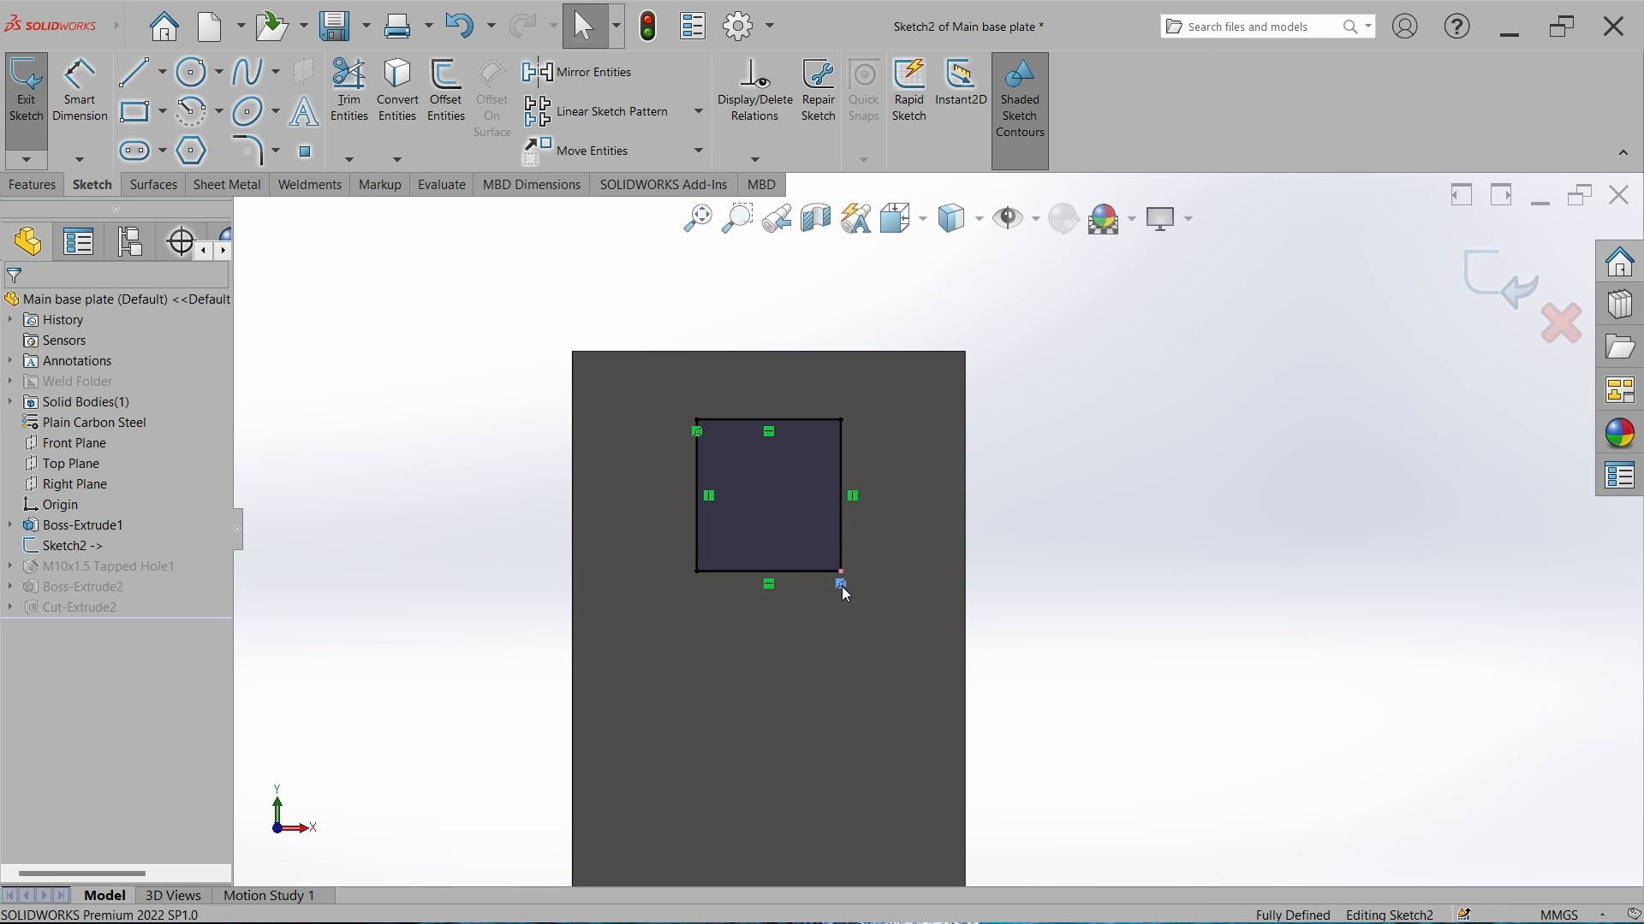
{"action": "key", "text": "Delete"}
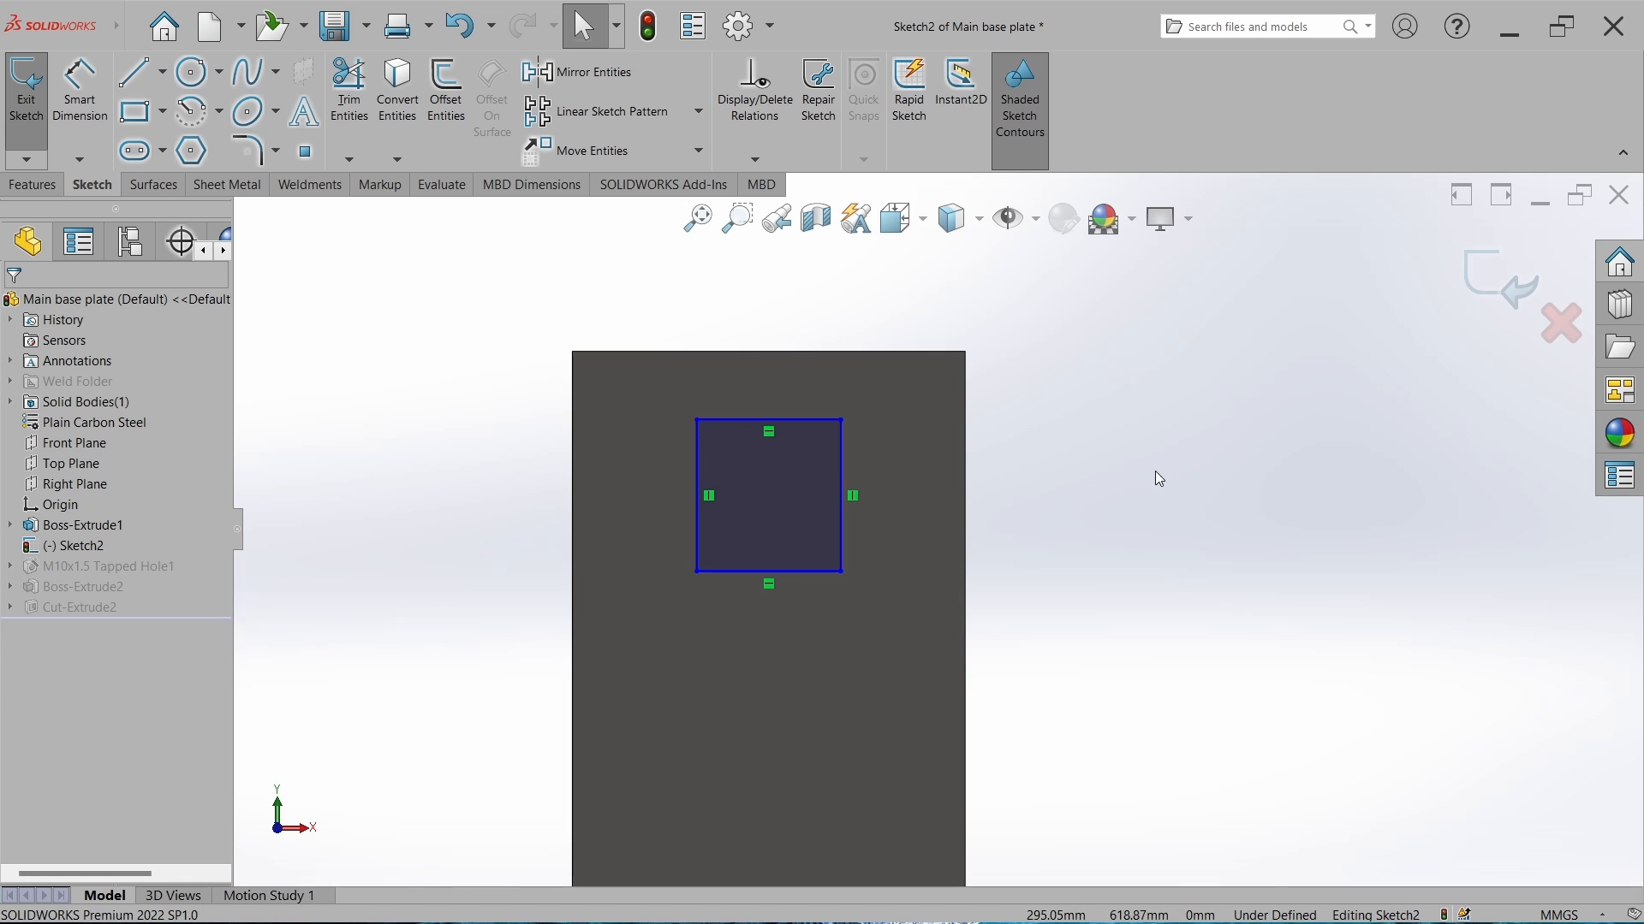
Dimension the hole-layout rectangle 116 mm high and 110 mm wide.
{"action": "left_click", "coordinate": [80, 90]}
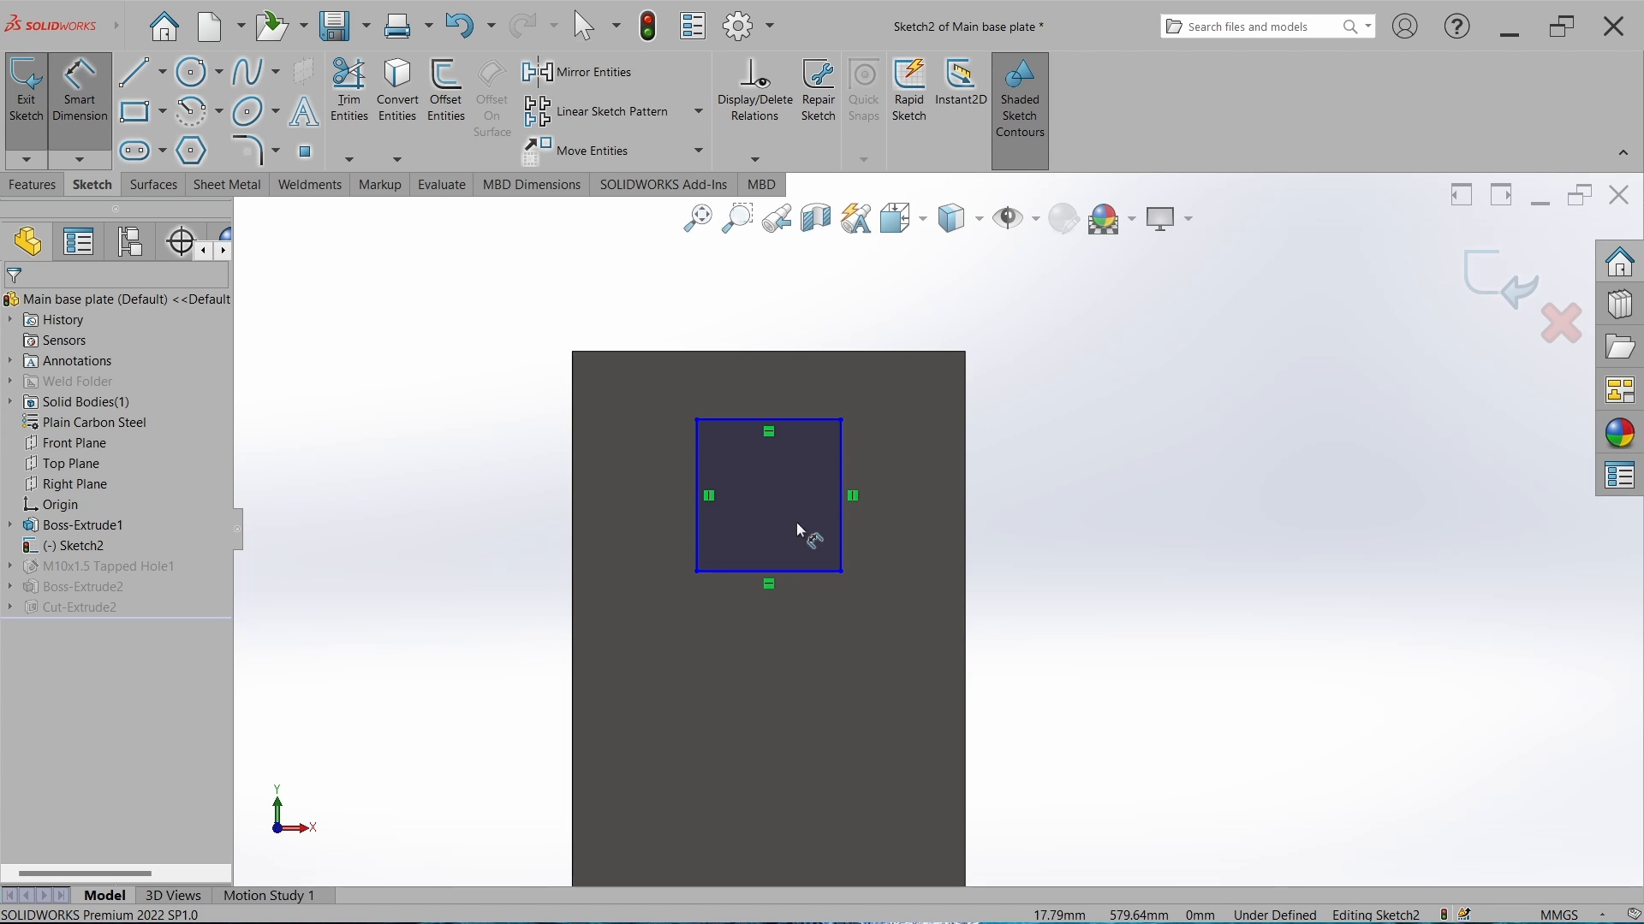
{"action": "left_click", "coordinate": [845, 517]}
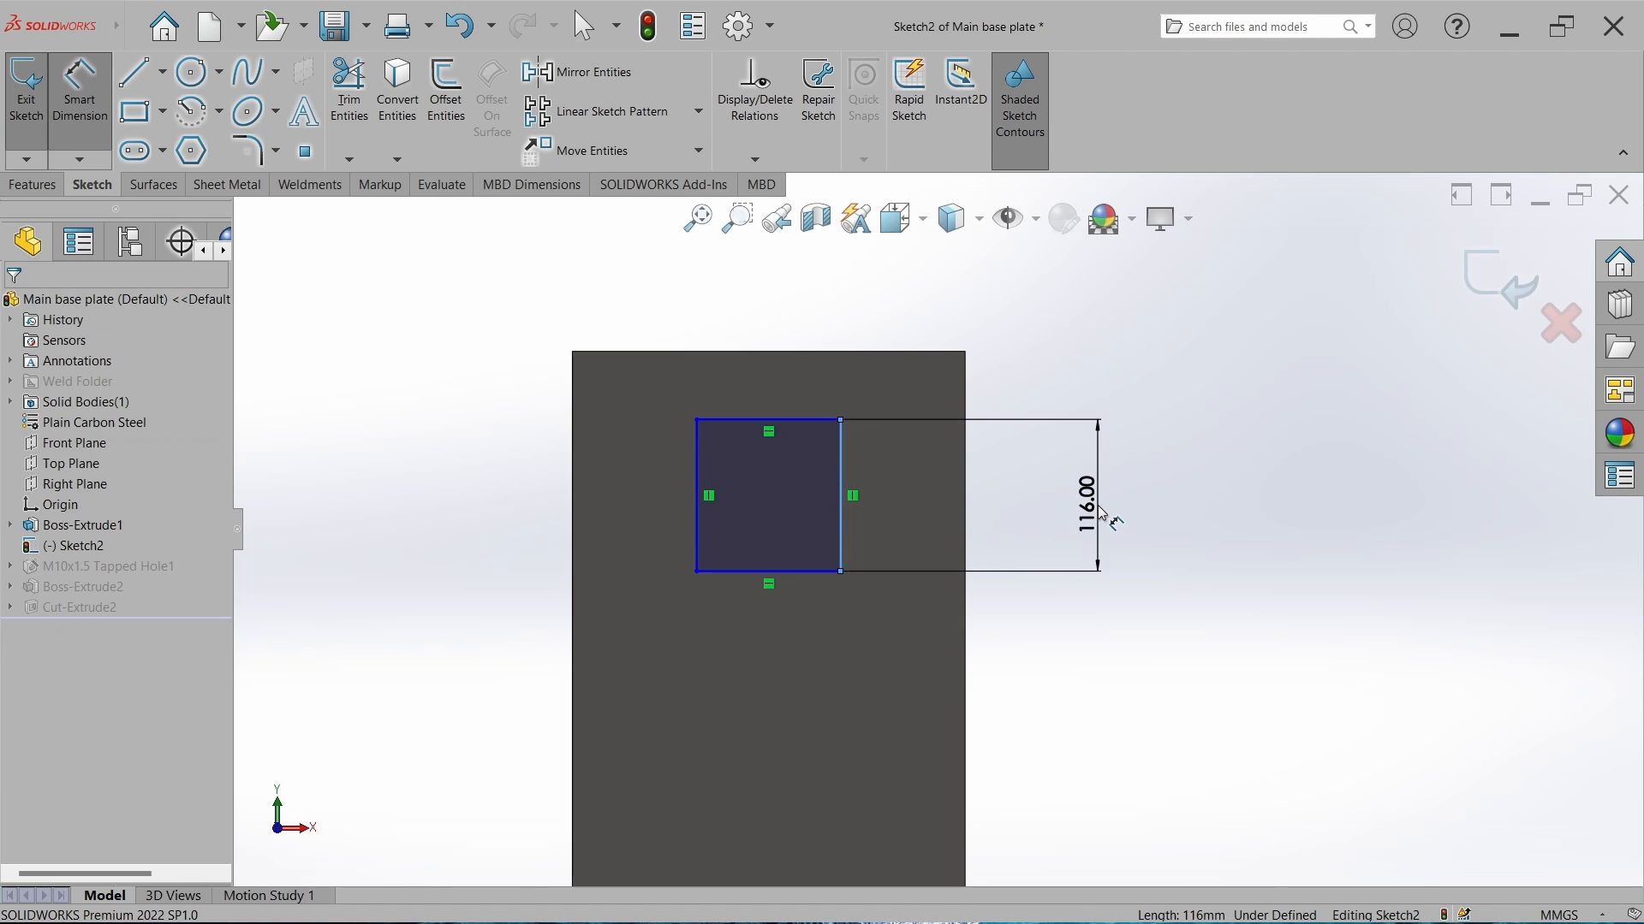
{"action": "left_click", "coordinate": [1100, 517]}
{"action": "key", "text": "Return"}
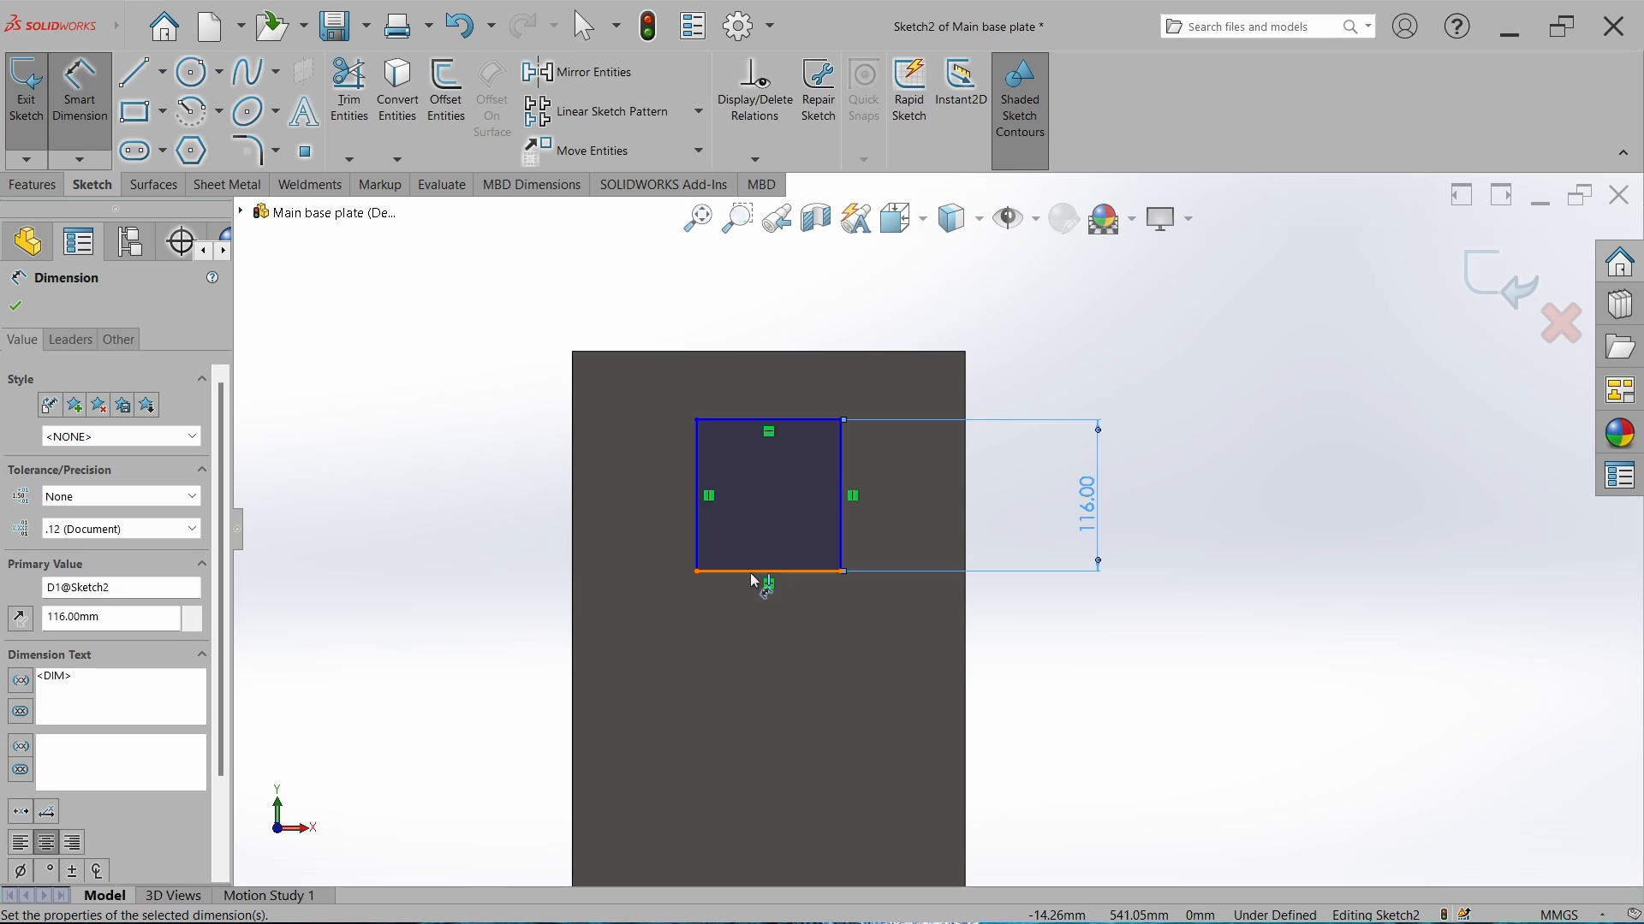
{"action": "left_click", "coordinate": [749, 572]}
{"action": "left_click", "coordinate": [765, 674]}
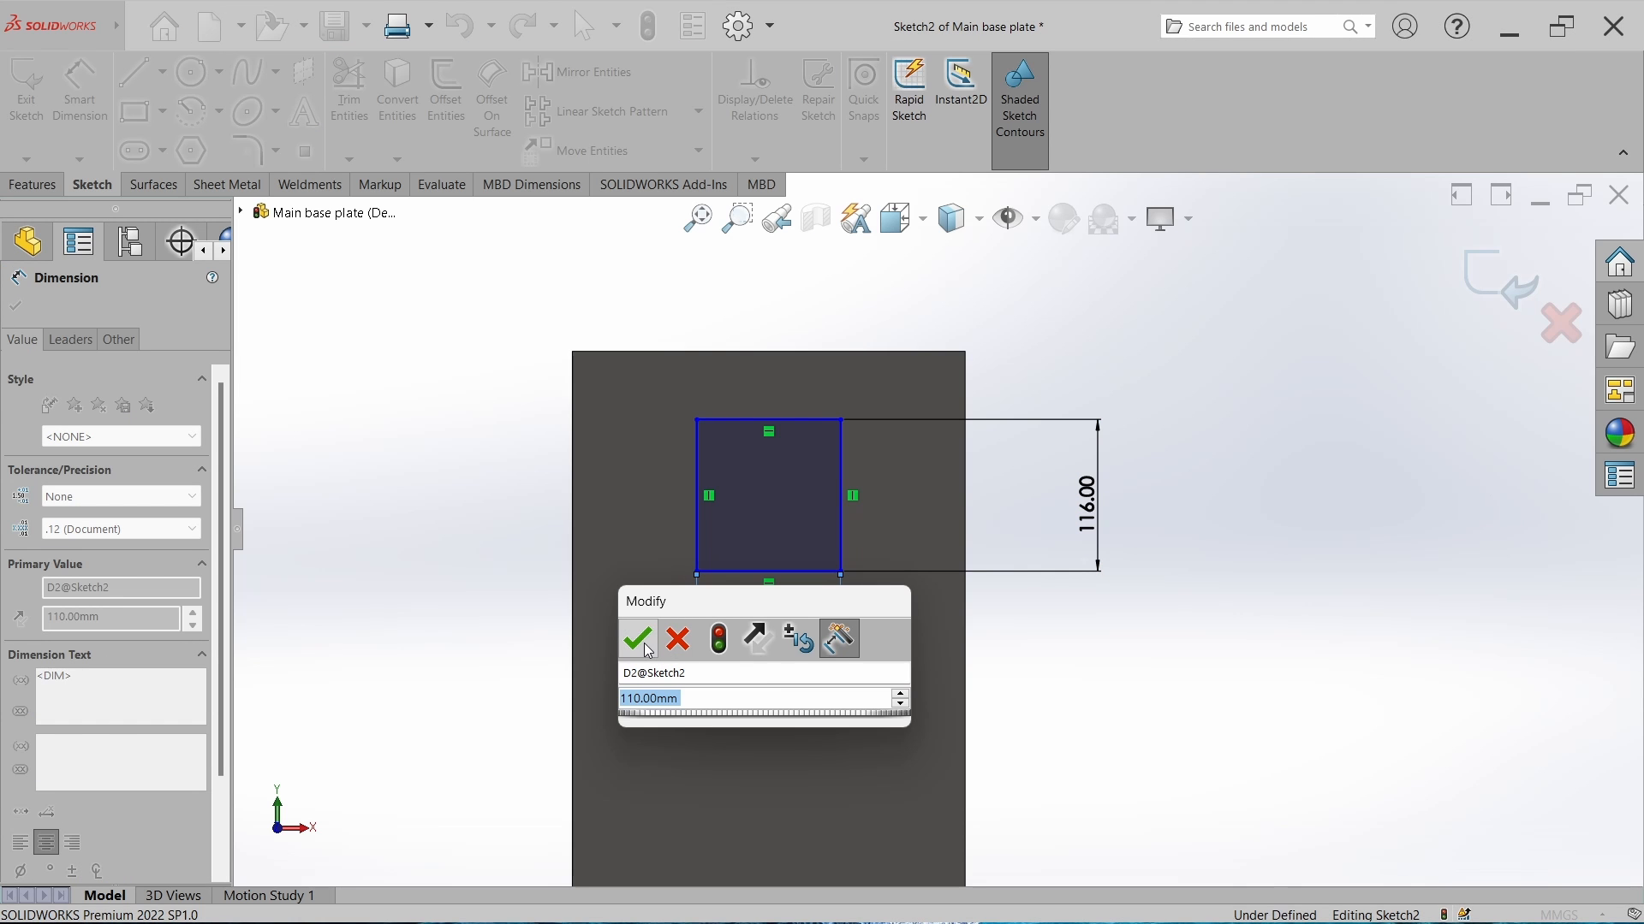
{"action": "left_click", "coordinate": [640, 638]}
{"action": "key", "text": "Escape"}
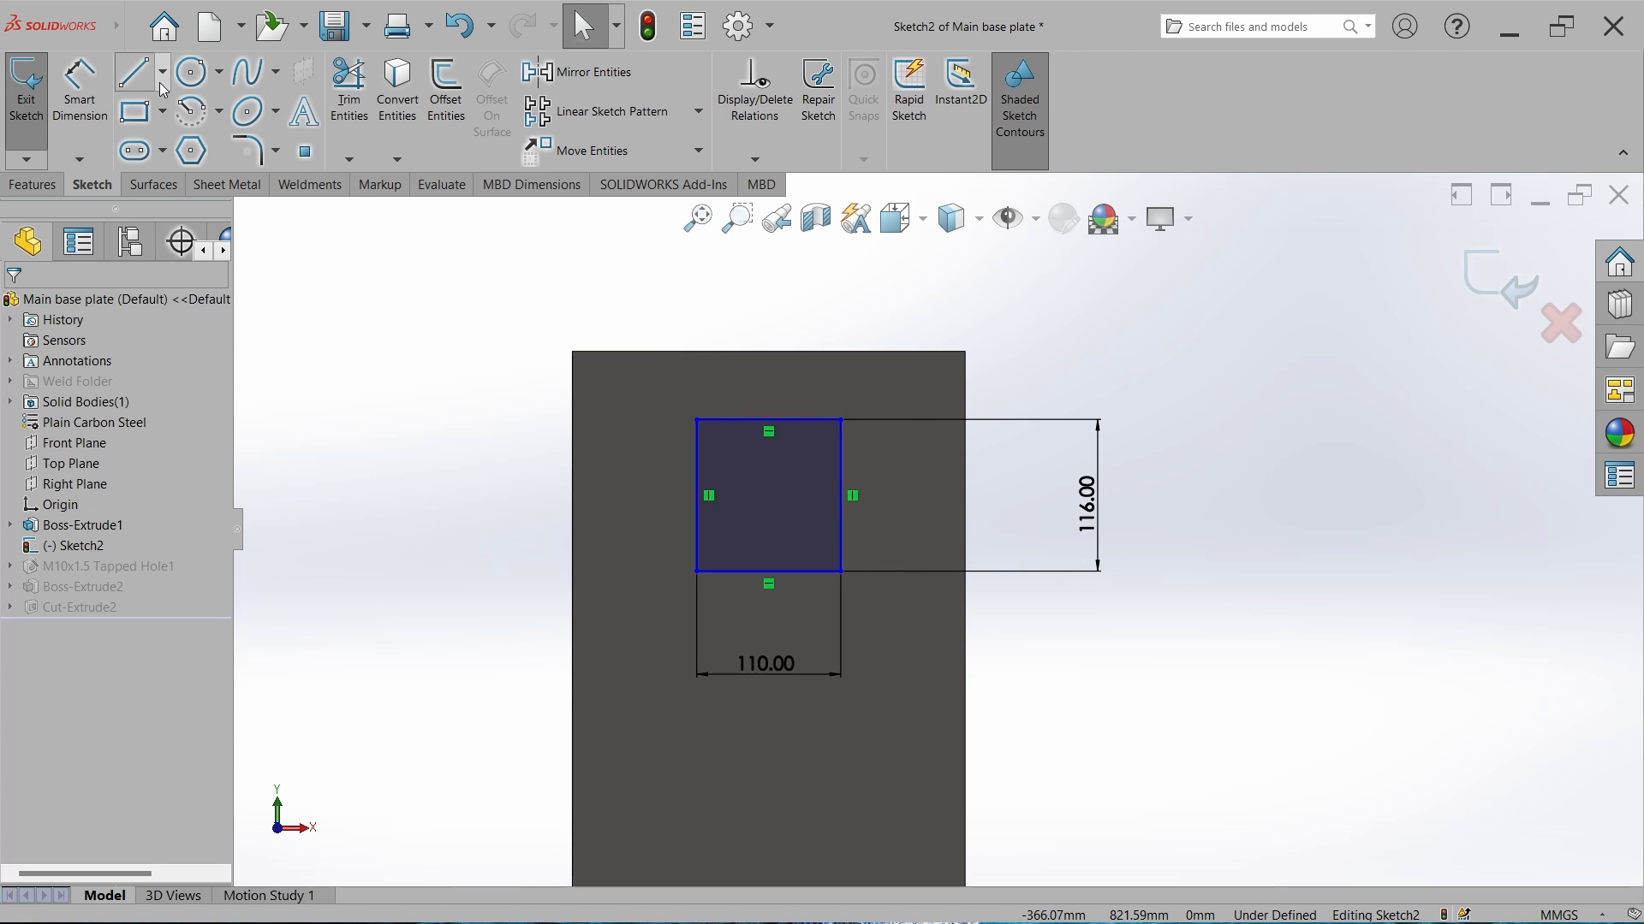
Draw a vertical centerline from the midpoint of the rectangle's upper edge to the midpoint of the plate's upper edge.
{"action": "left_click", "coordinate": [164, 76]}
{"action": "left_click", "coordinate": [184, 125]}
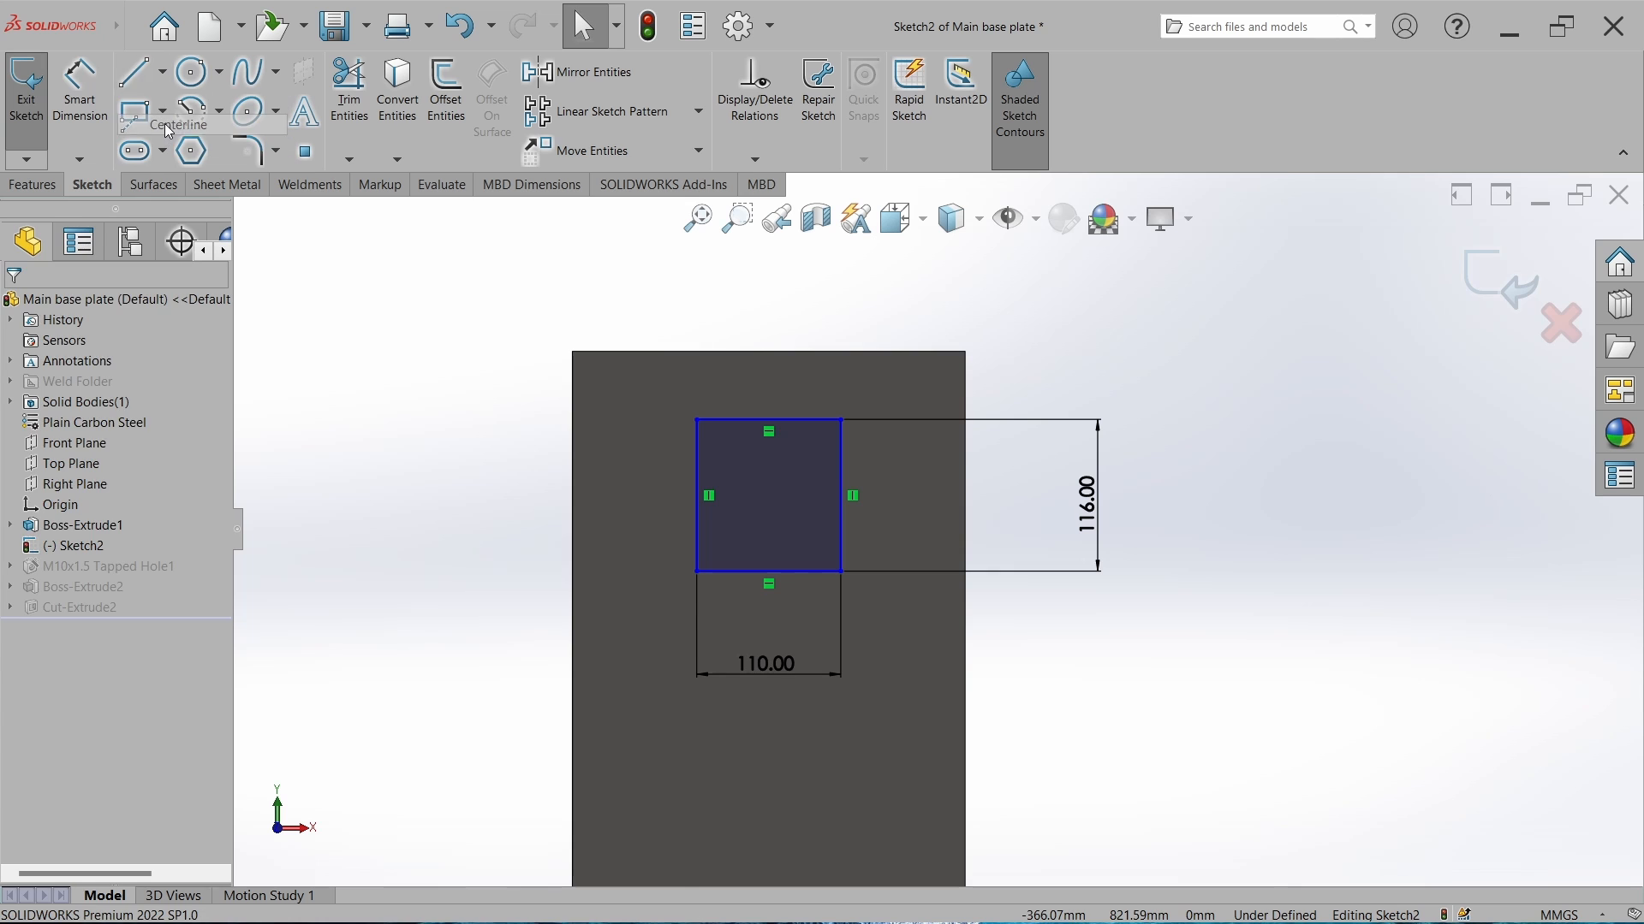
{"action": "left_click", "coordinate": [768, 420]}
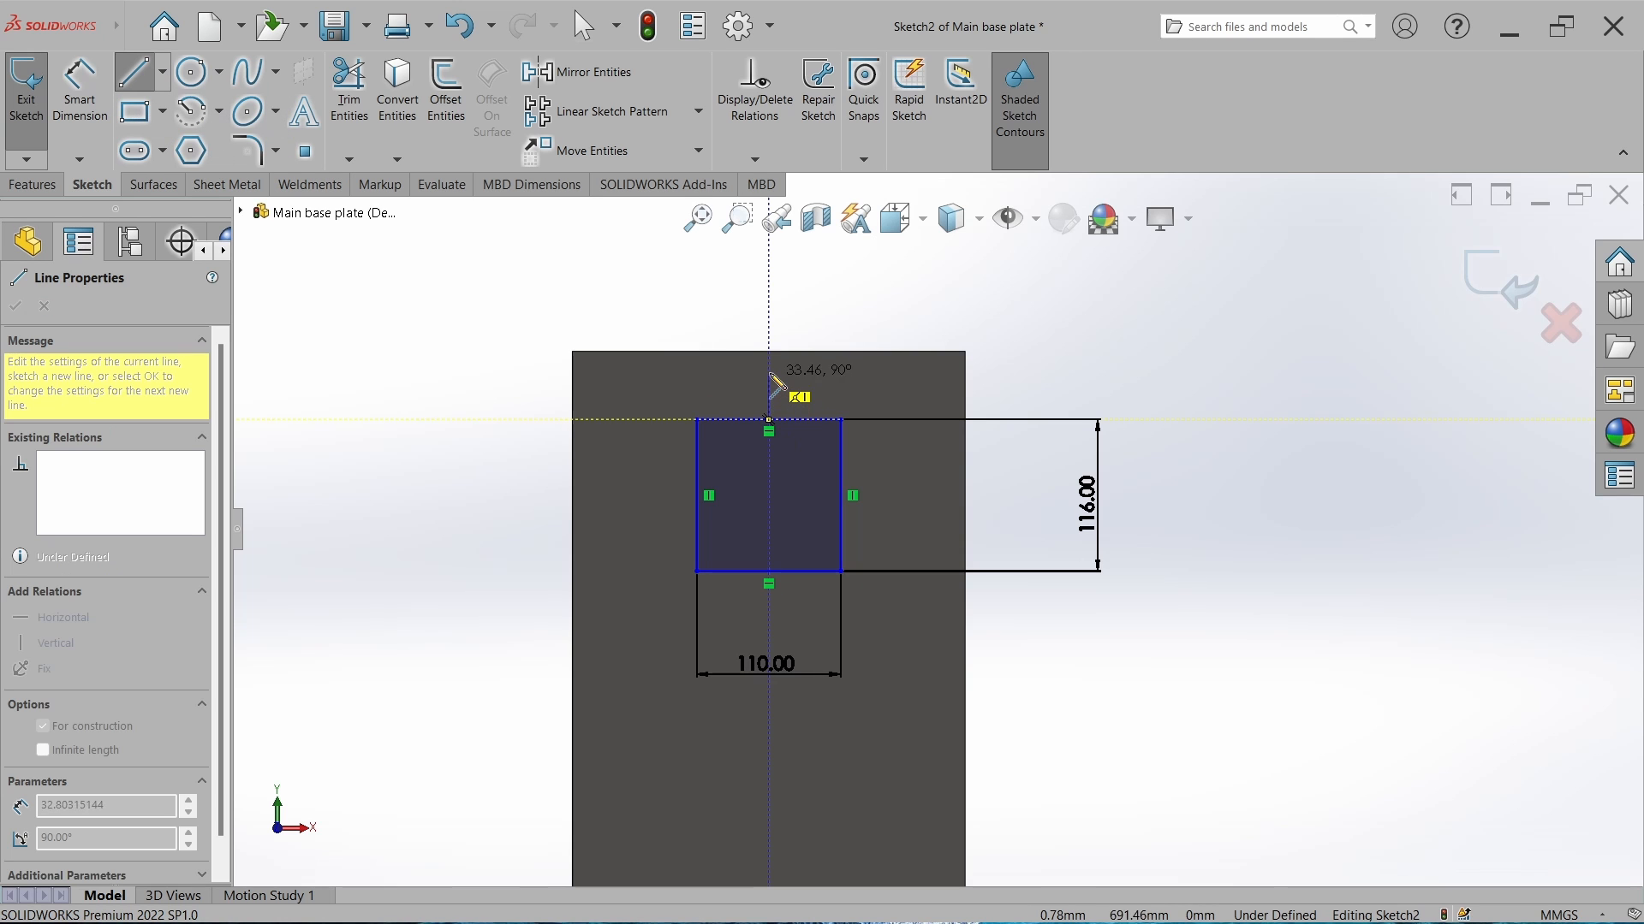
{"action": "left_click", "coordinate": [769, 340]}
{"action": "key", "text": "Escape"}
{"action": "key", "text": "Escape"}
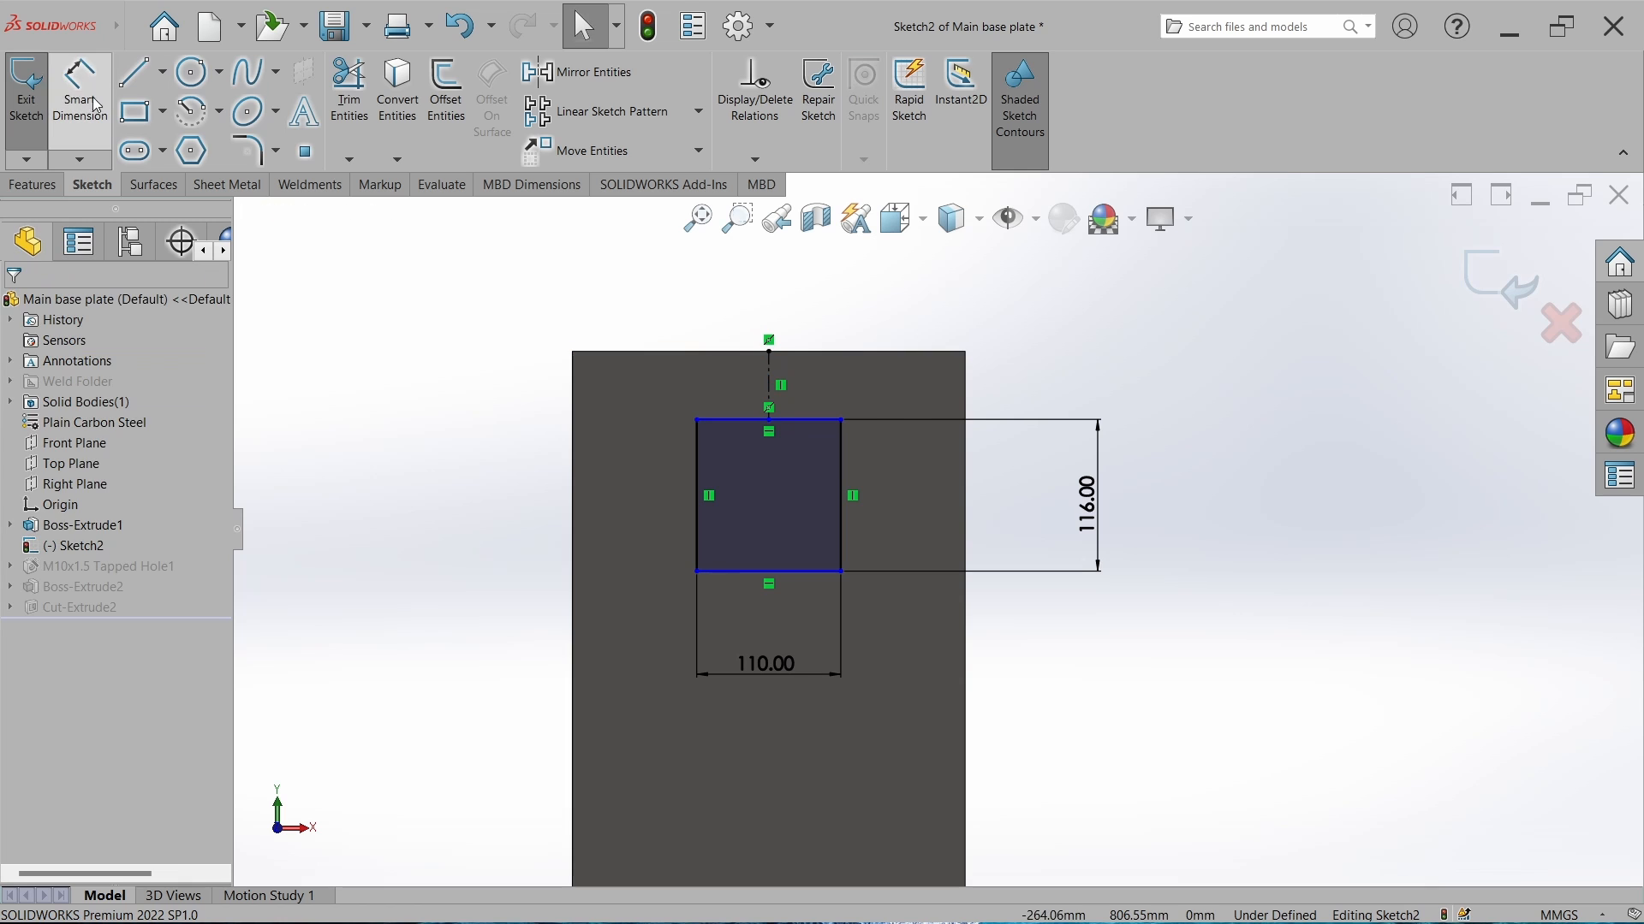
Dimension the vertical centerline to 15 mm and exit the sketch.
{"action": "left_click", "coordinate": [67, 93]}
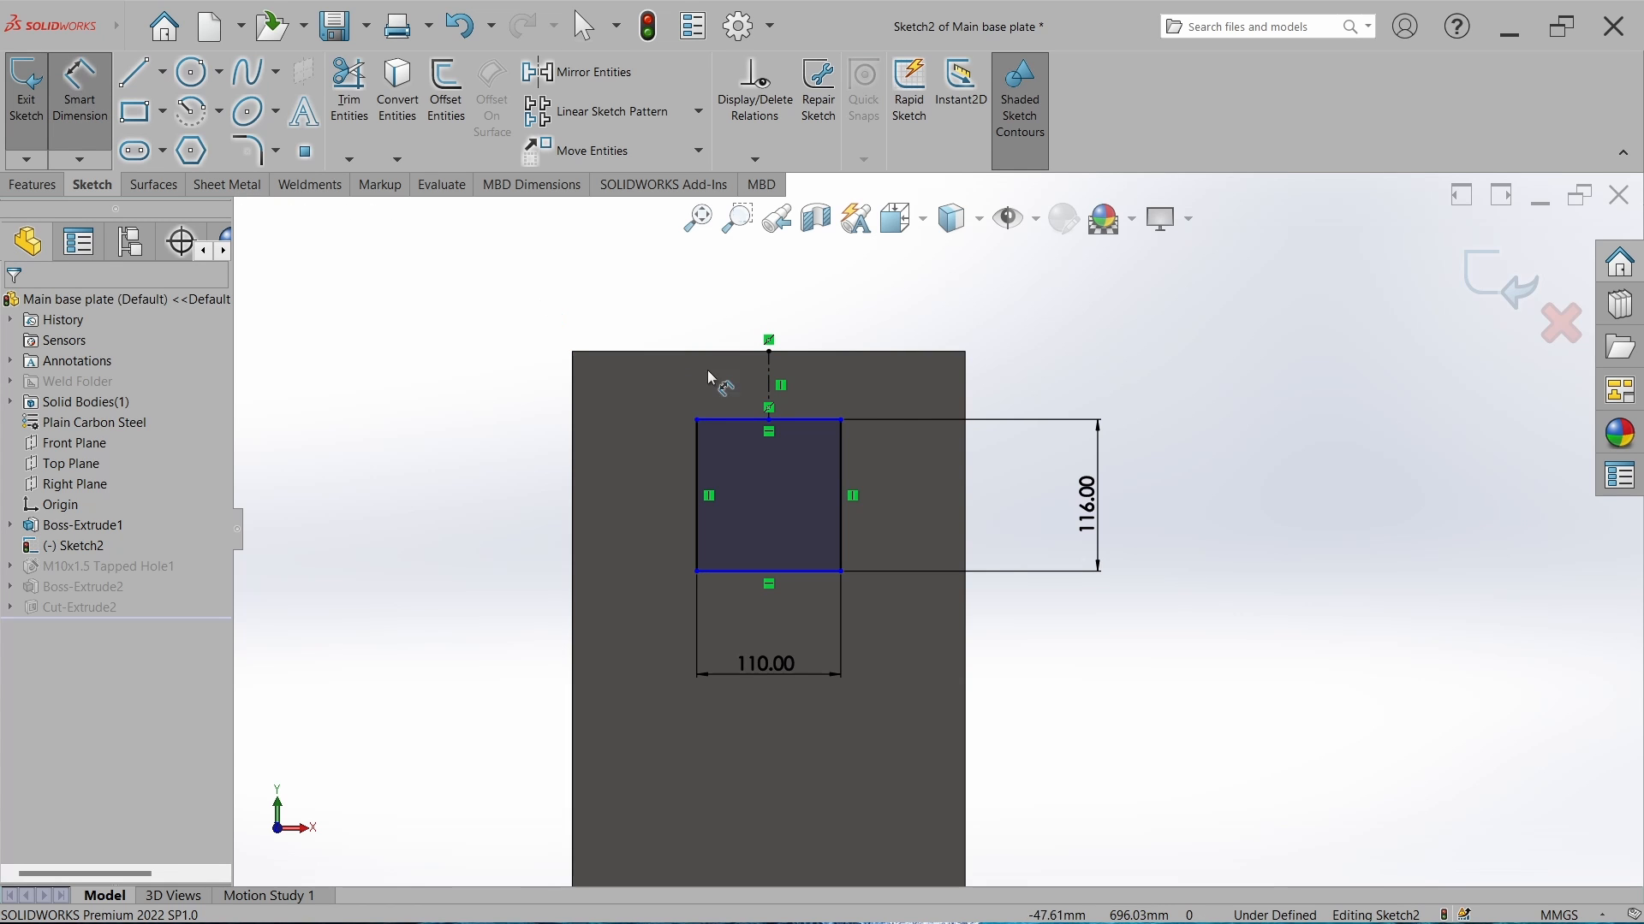
{"action": "left_click", "coordinate": [769, 377]}
{"action": "left_click", "coordinate": [475, 385]}
{"action": "type", "text": "1"}
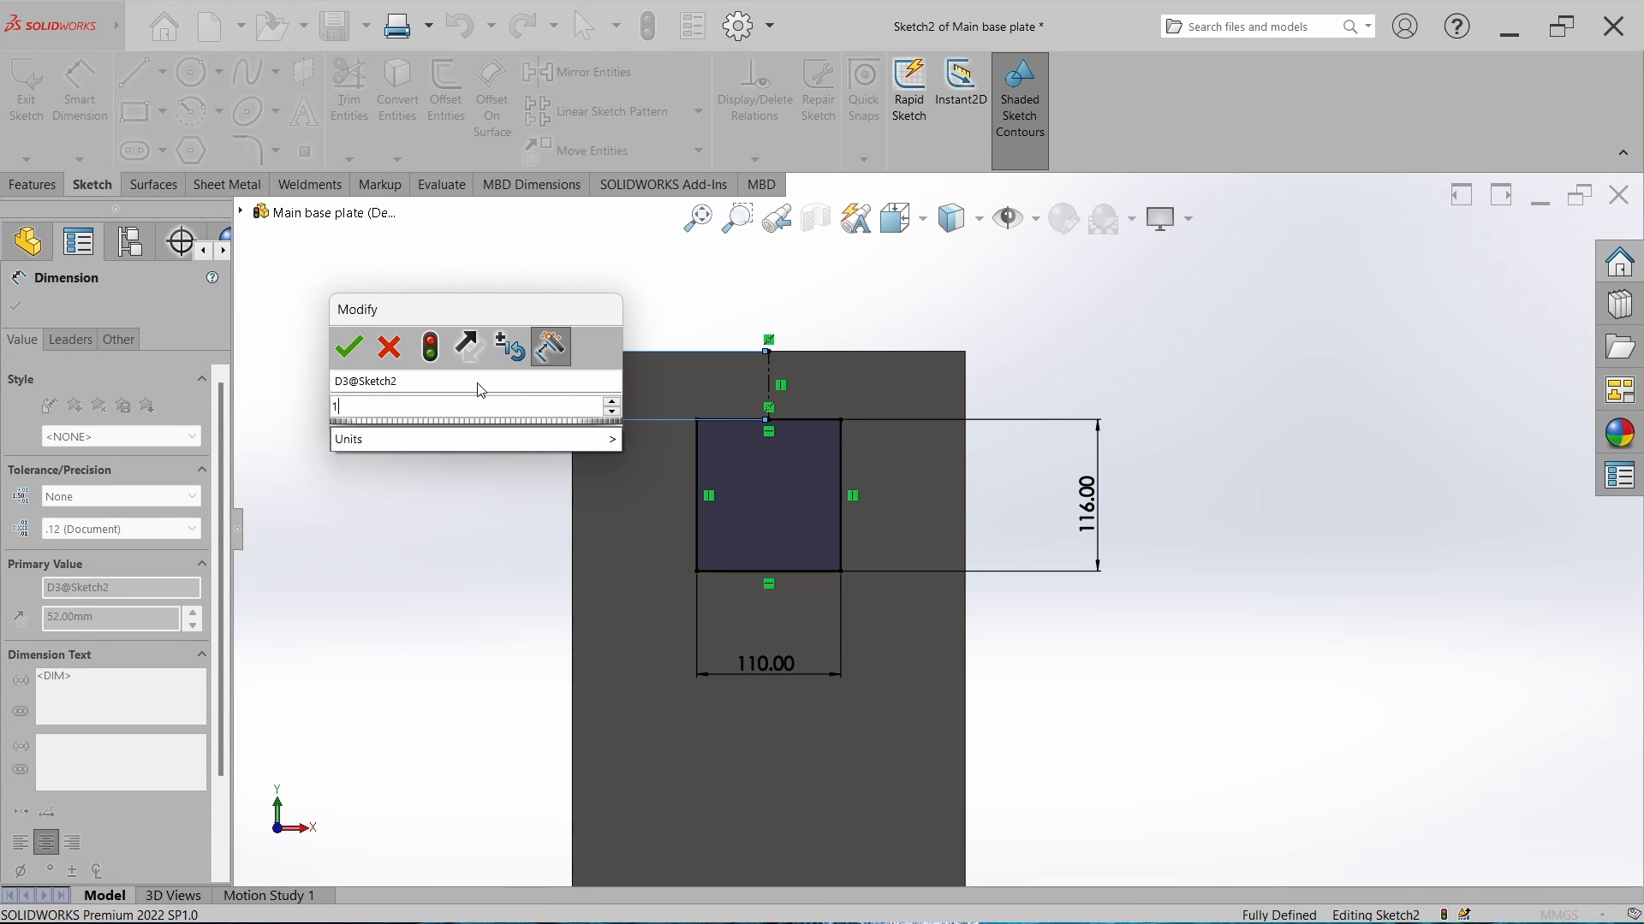
{"action": "type", "text": "5"}
{"action": "key", "text": "Return"}
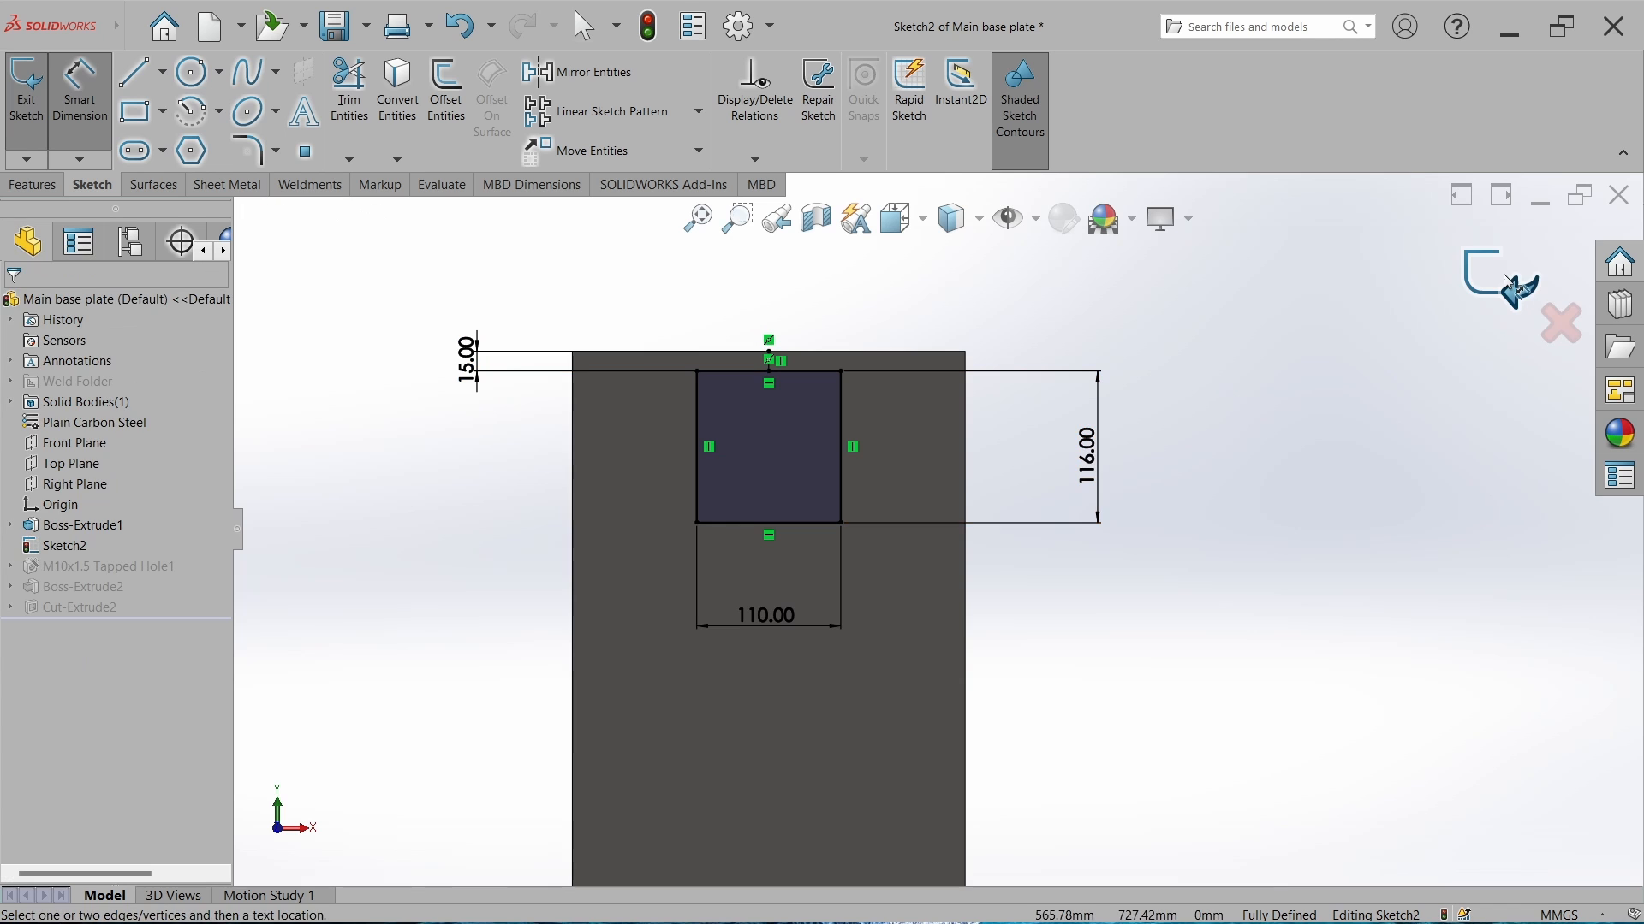
{"action": "left_click", "coordinate": [1471, 272]}
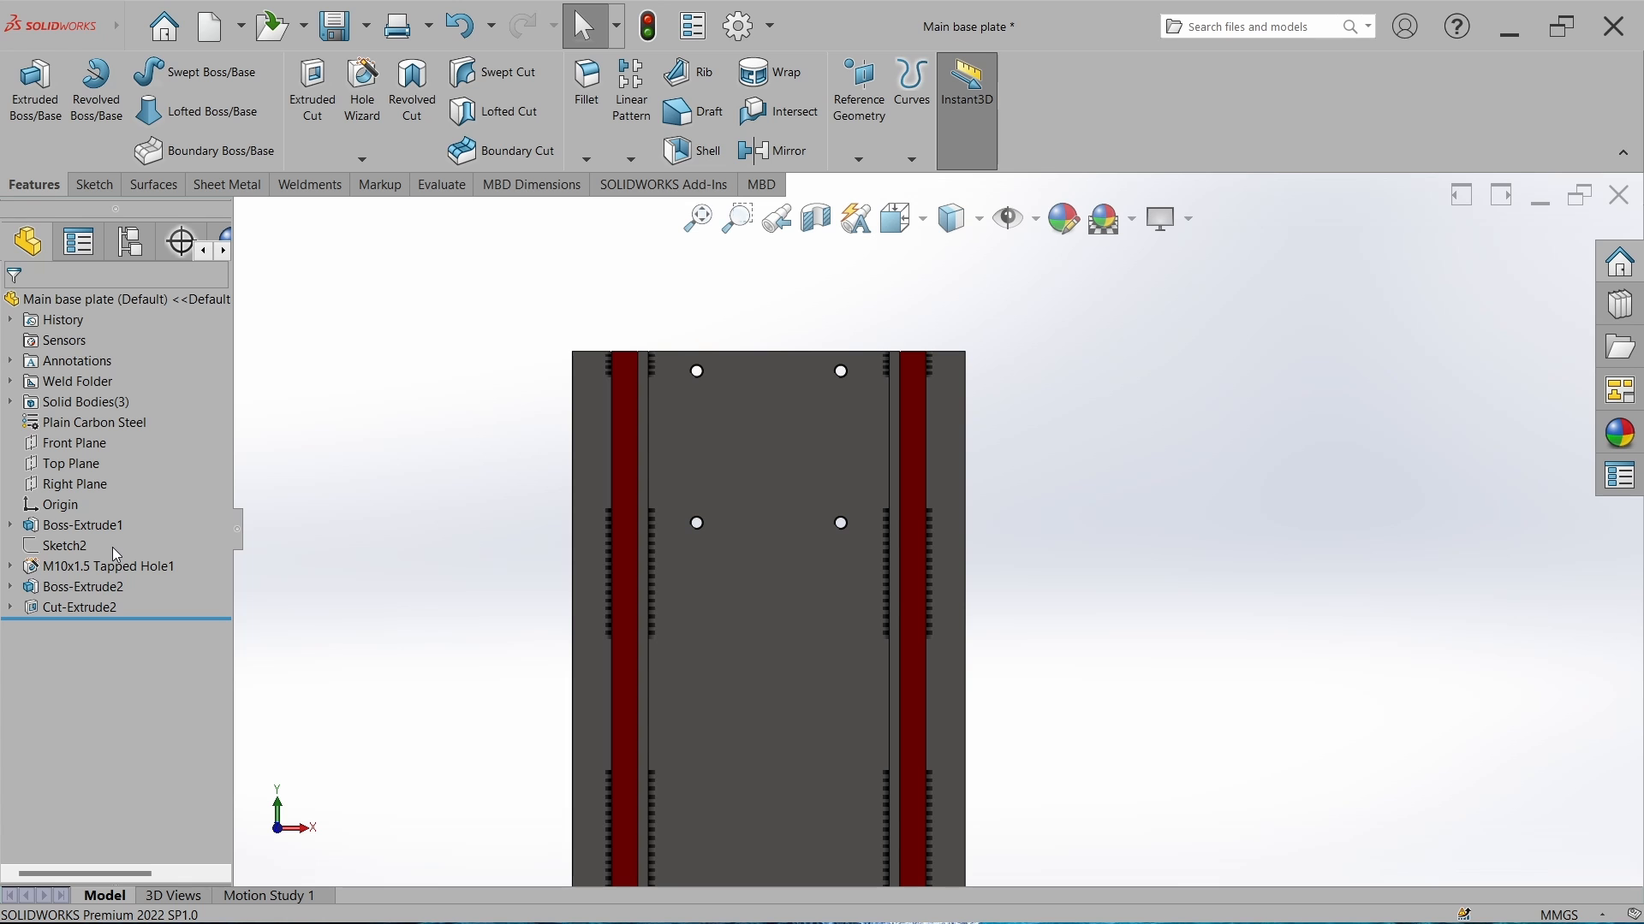
Close the main base plate with its changes saved, and test whether the motor mounting block can move in the assembly.
{"action": "left_click", "coordinate": [1617, 197]}
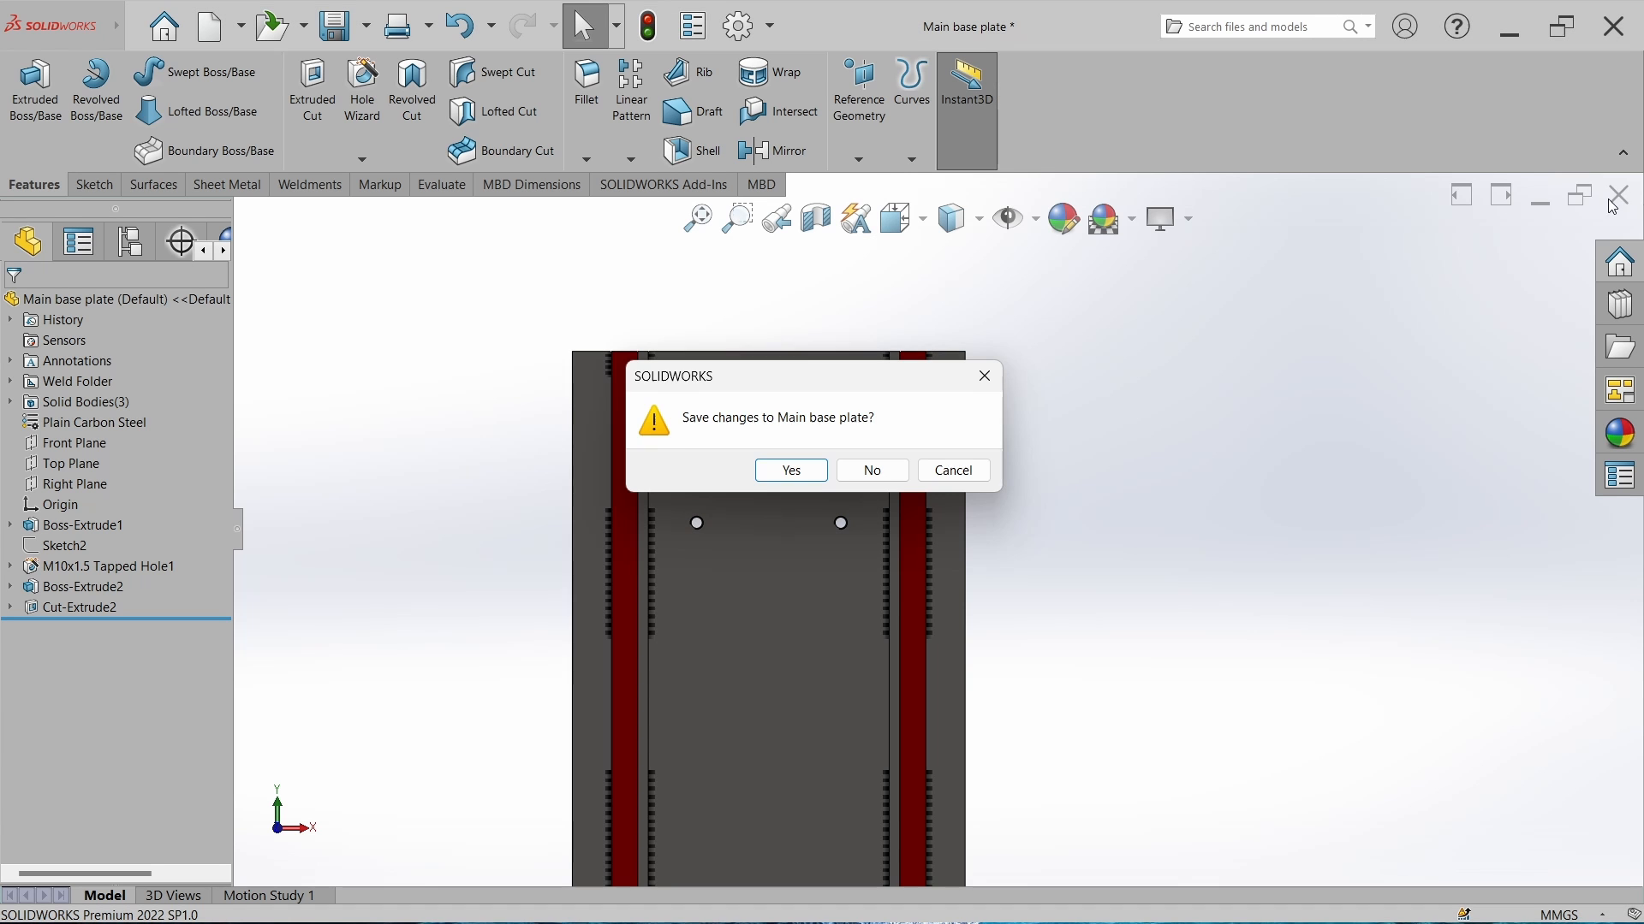
{"action": "left_click", "coordinate": [786, 468]}
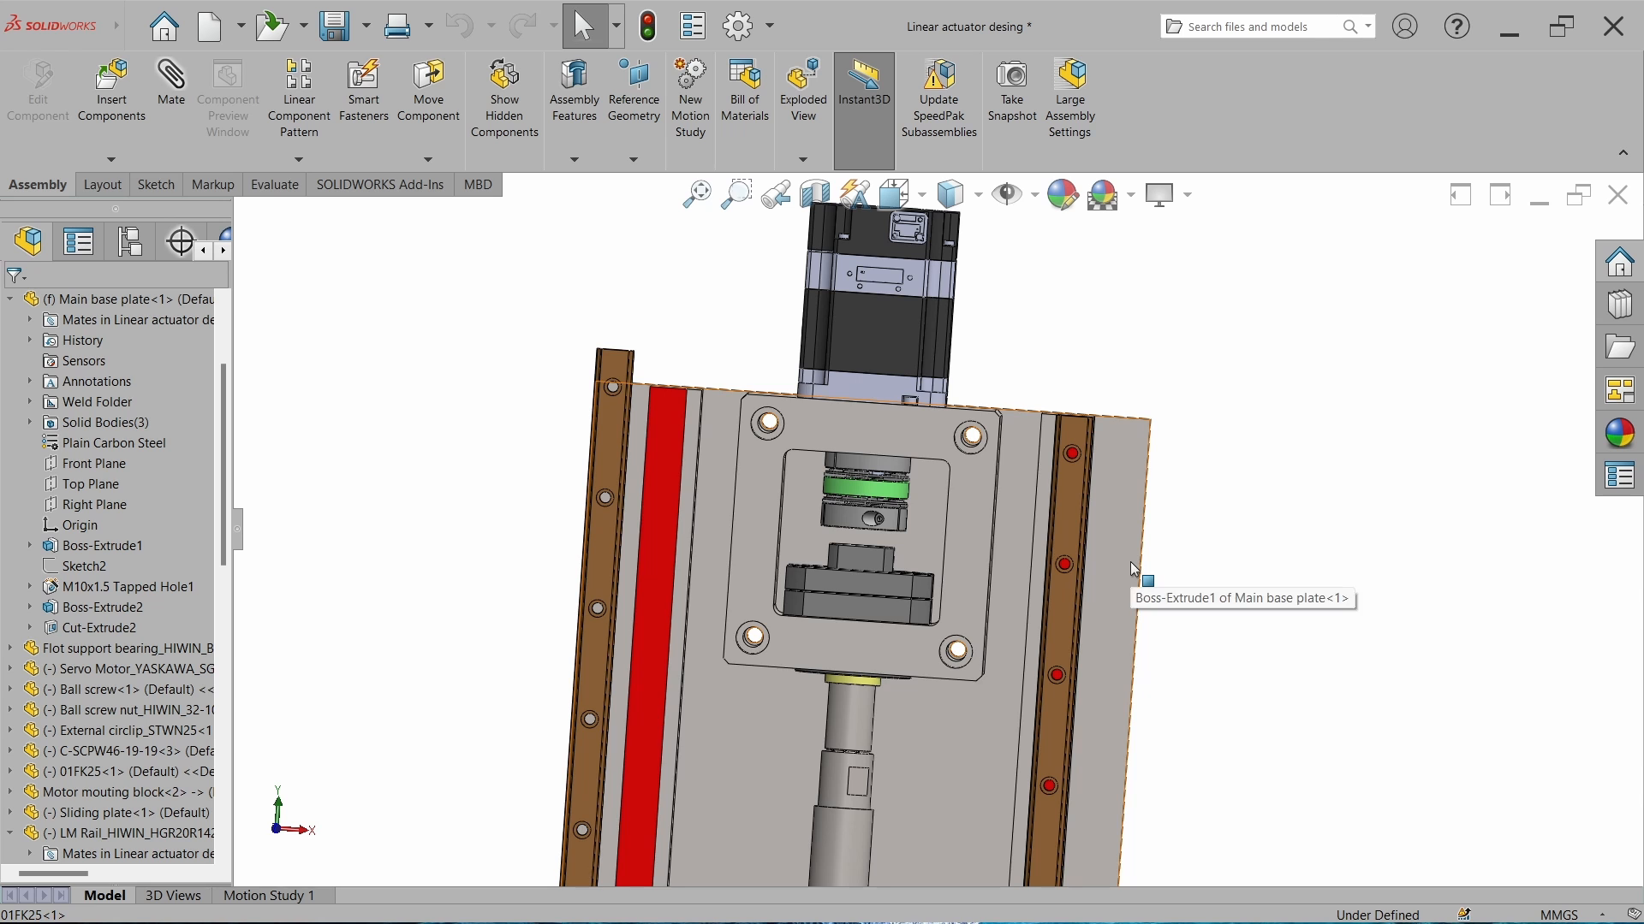
{"action": "left_click_drag", "start_coordinate": [754, 481], "coordinate": [772, 439]}
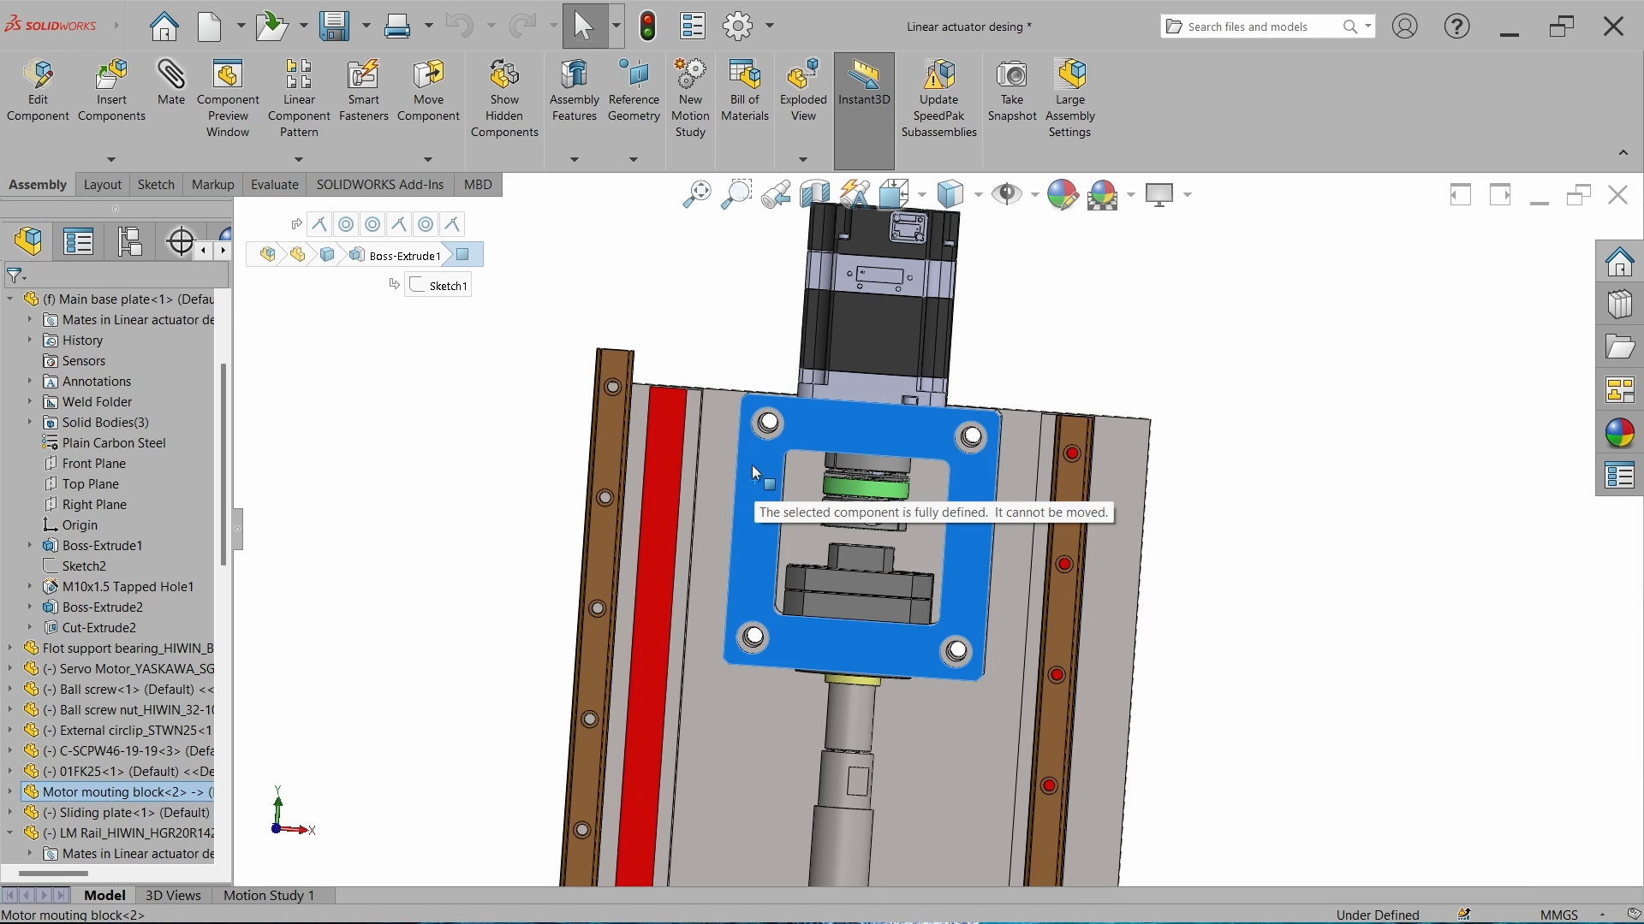
{"action": "key", "text": "Escape"}
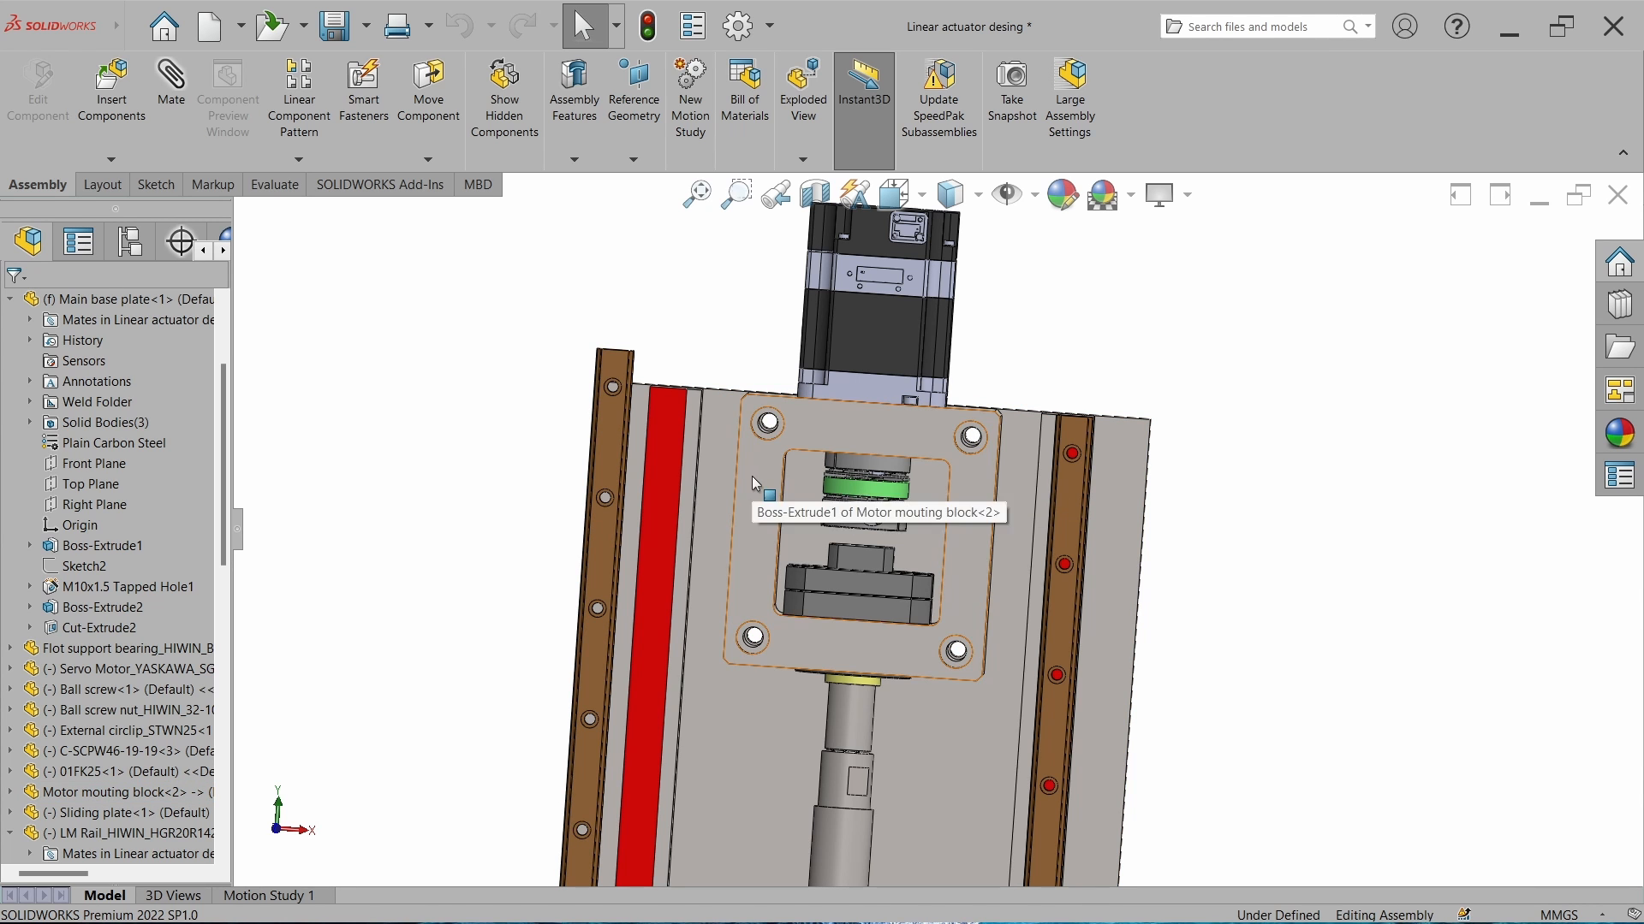
Add a concentric mate between a mounting hole of the 01FK25 support unit and the matching hole in the motor mounting block.
{"action": "scroll", "coordinate": [865, 612], "scroll_direction": "down", "scroll_amount": 8}
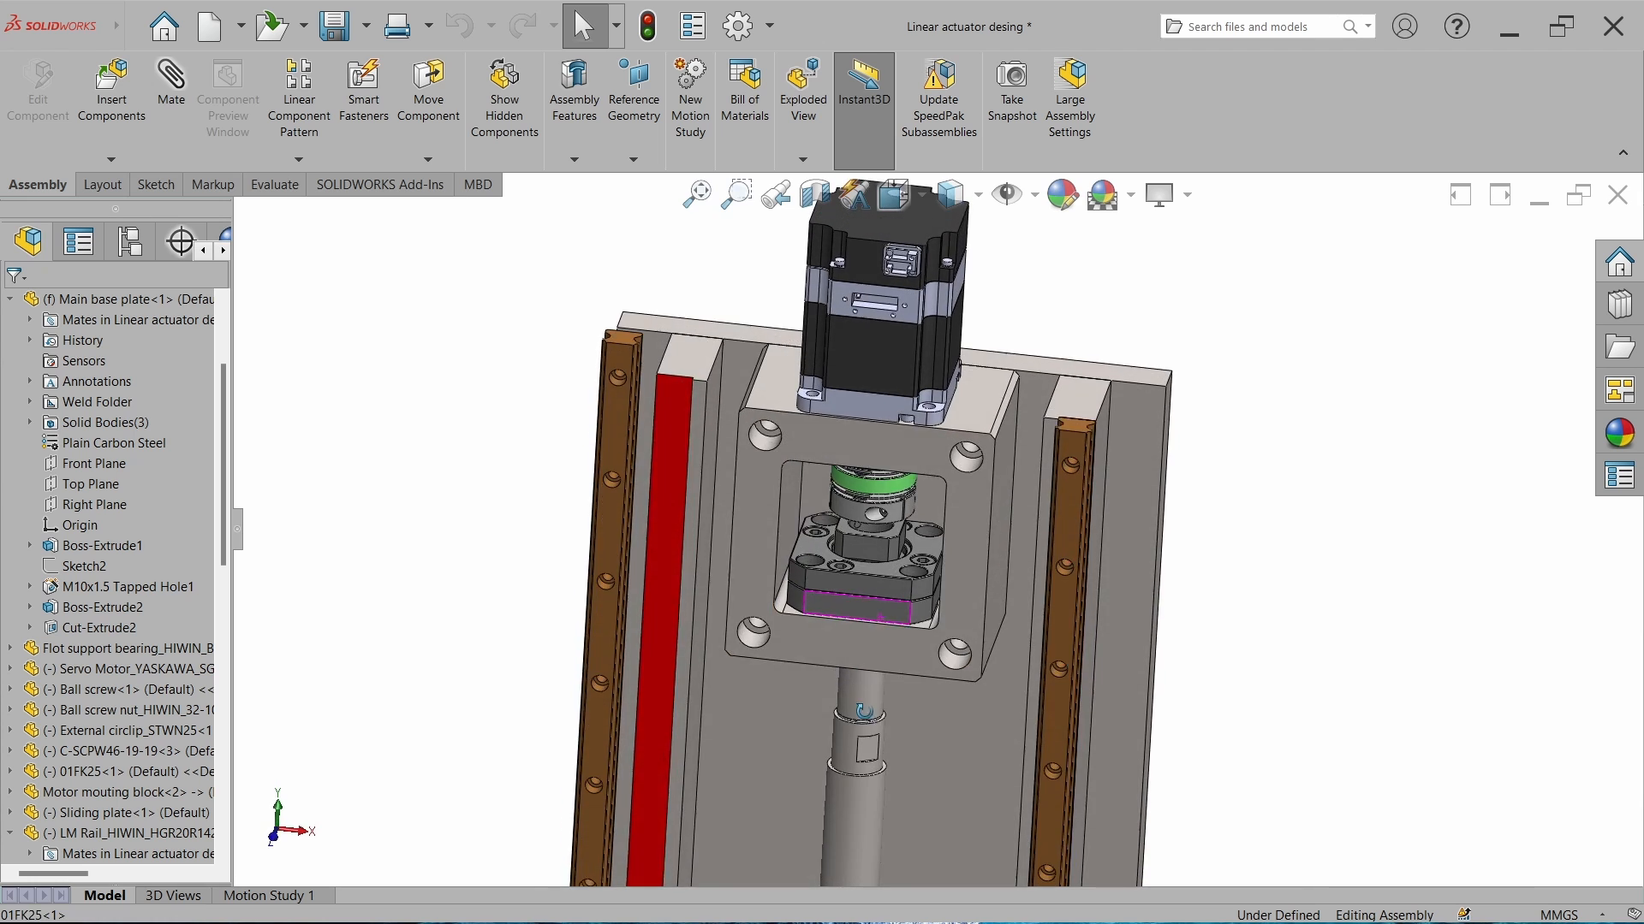
{"action": "left_click", "coordinate": [856, 609]}
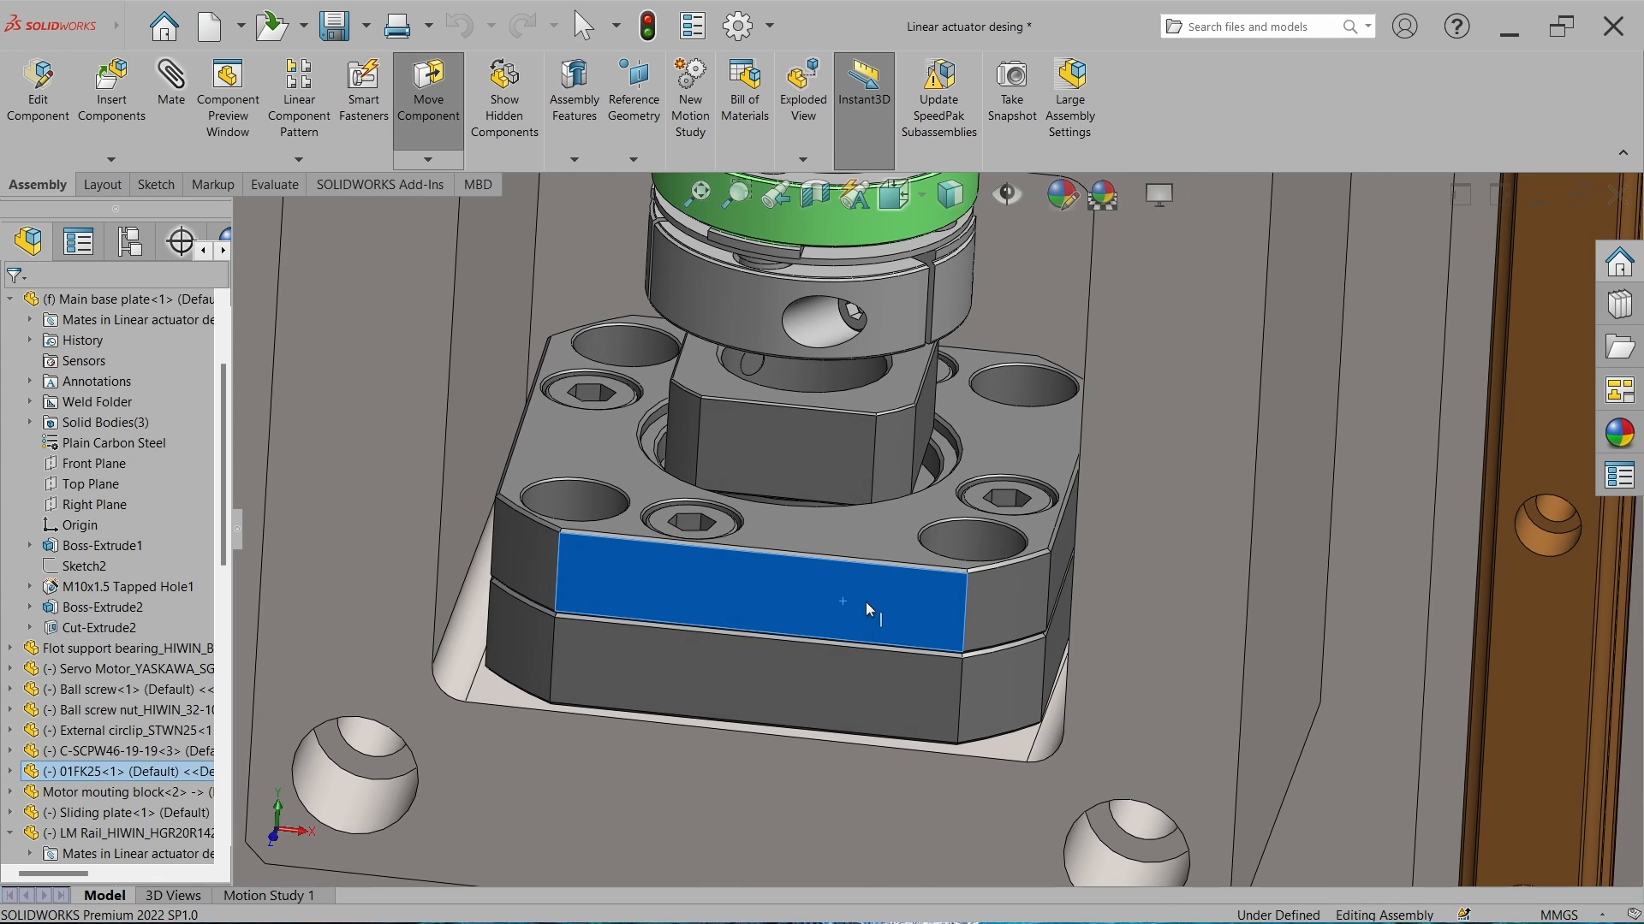
{"action": "scroll", "coordinate": [865, 602], "scroll_direction": "up", "scroll_amount": 8}
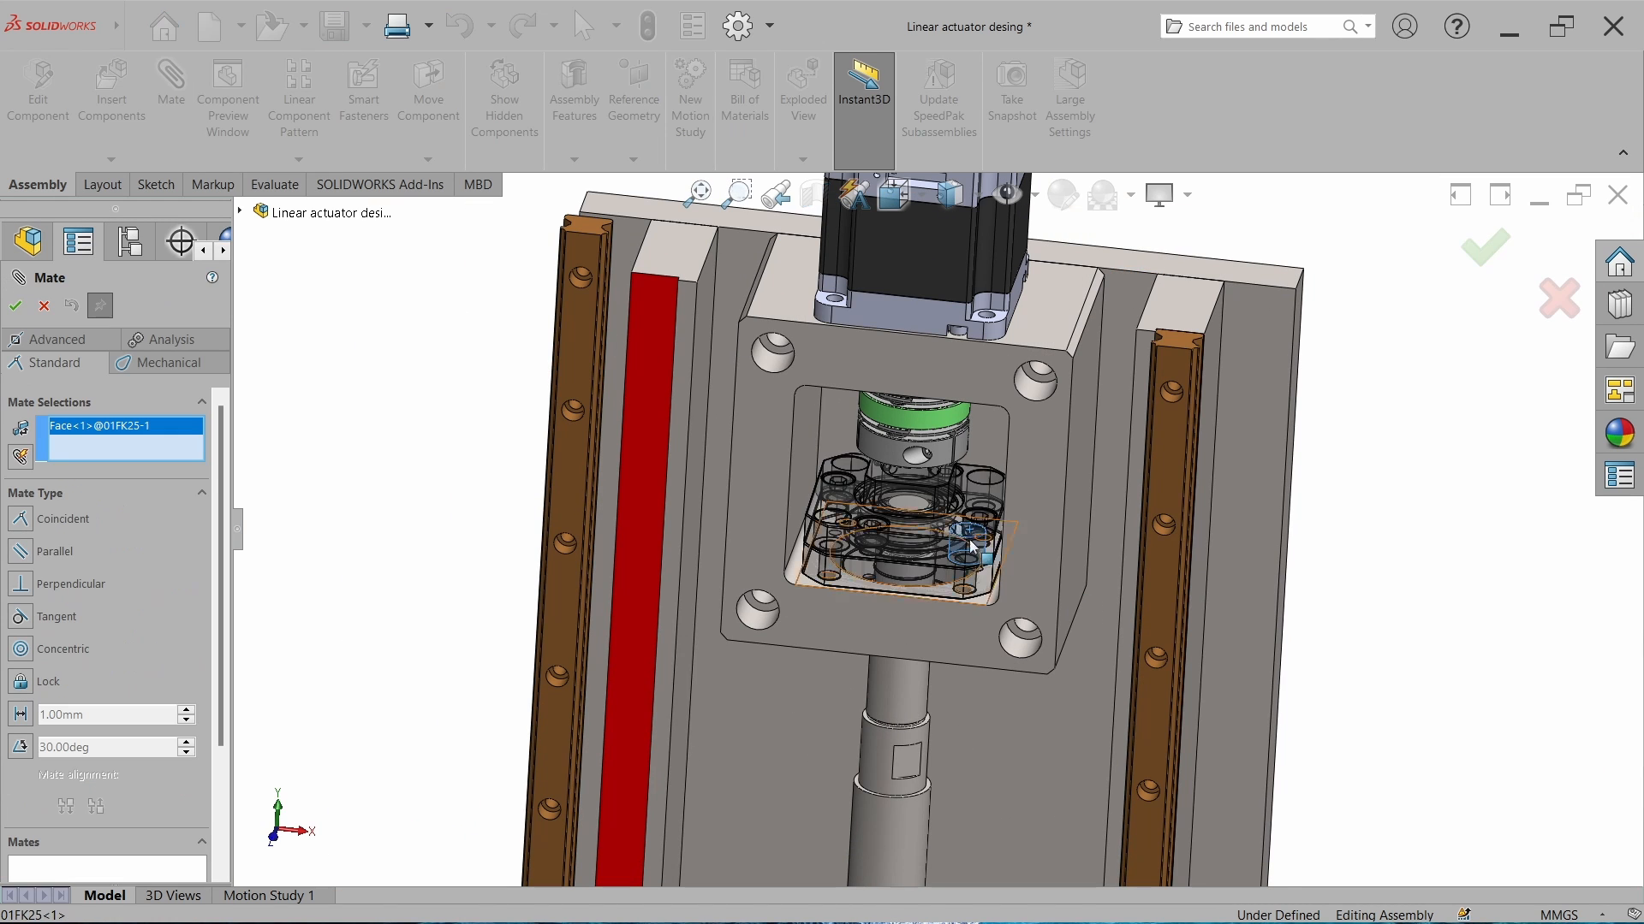
{"action": "scroll", "coordinate": [974, 519], "scroll_direction": "down", "scroll_amount": 6}
{"action": "left_click", "coordinate": [933, 635]}
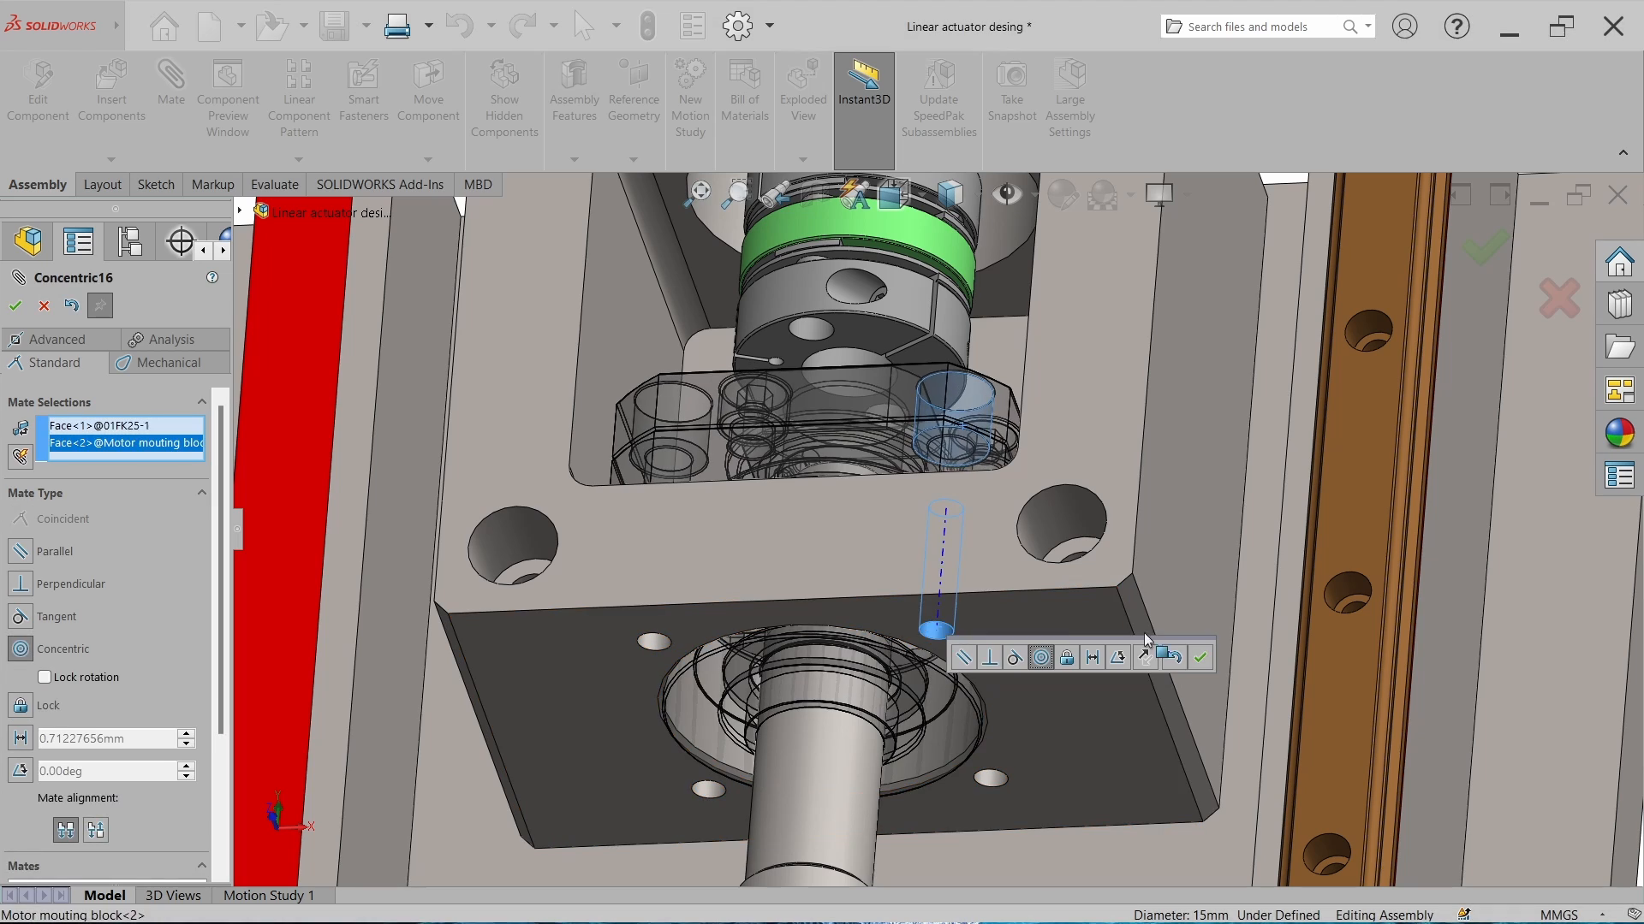
{"action": "left_click", "coordinate": [1200, 657]}
Mate the servo motor's flange hole concentric with the matching hole in the motor mounting block and finish mating.
{"action": "middle_click_drag", "start_coordinate": [1200, 658], "coordinate": [1016, 422]}
{"action": "scroll", "coordinate": [1064, 299], "scroll_direction": "down", "scroll_amount": 4}
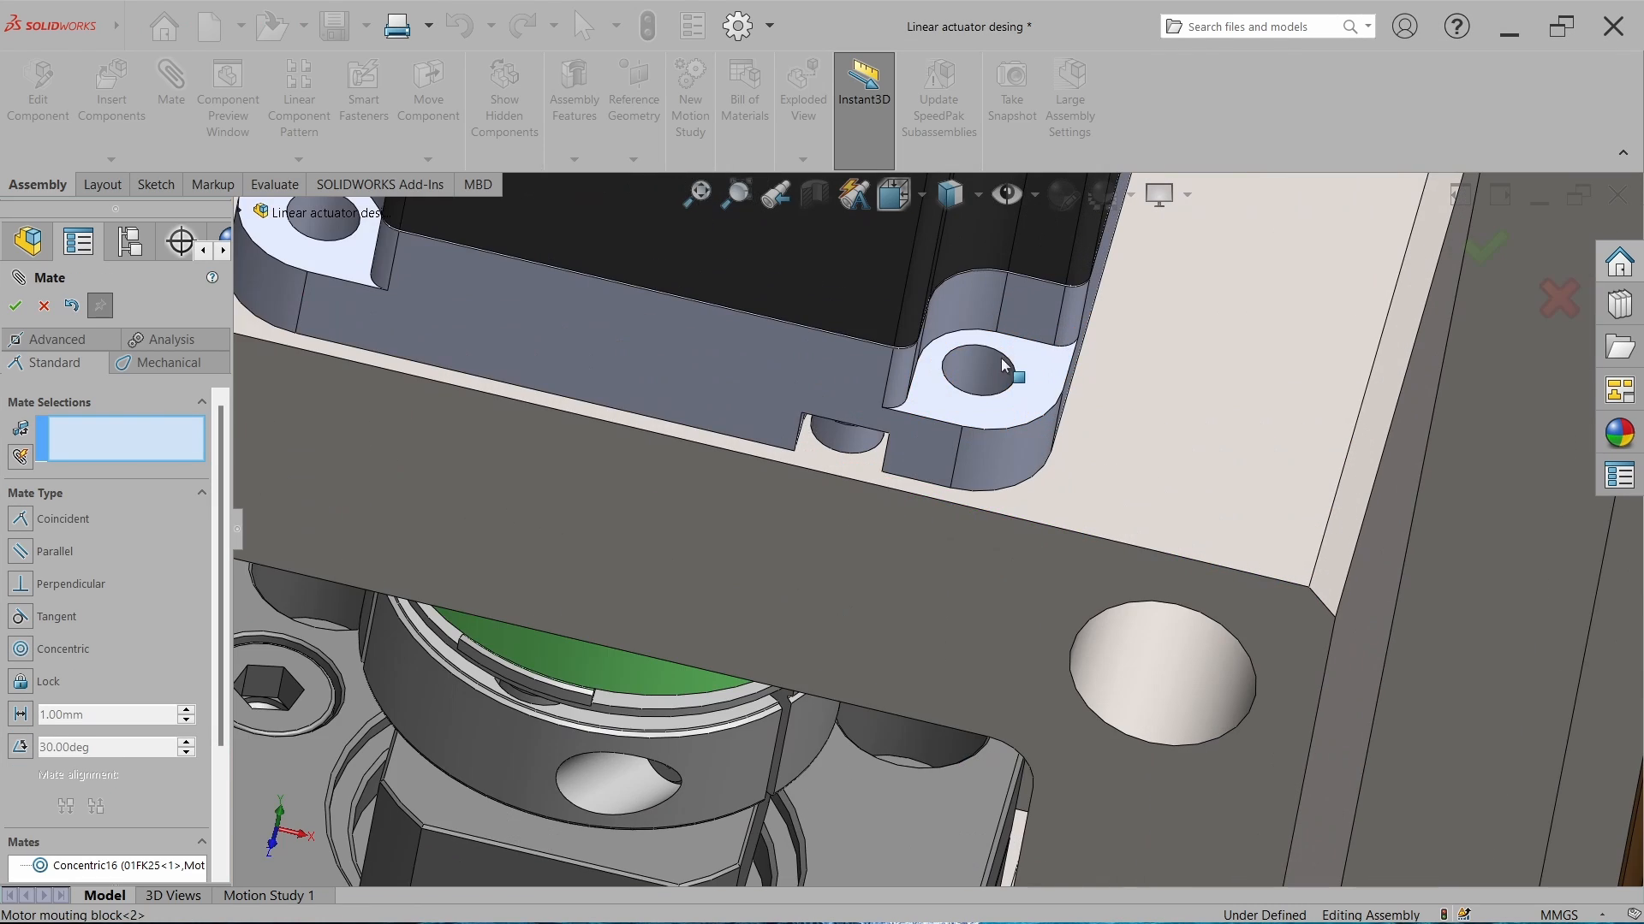
{"action": "left_click", "coordinate": [1005, 366]}
{"action": "middle_click_drag", "start_coordinate": [993, 368], "coordinate": [973, 421]}
{"action": "left_click", "coordinate": [969, 426]}
{"action": "left_click", "coordinate": [1233, 400]}
{"action": "scroll", "coordinate": [942, 411], "scroll_direction": "up", "scroll_amount": 6}
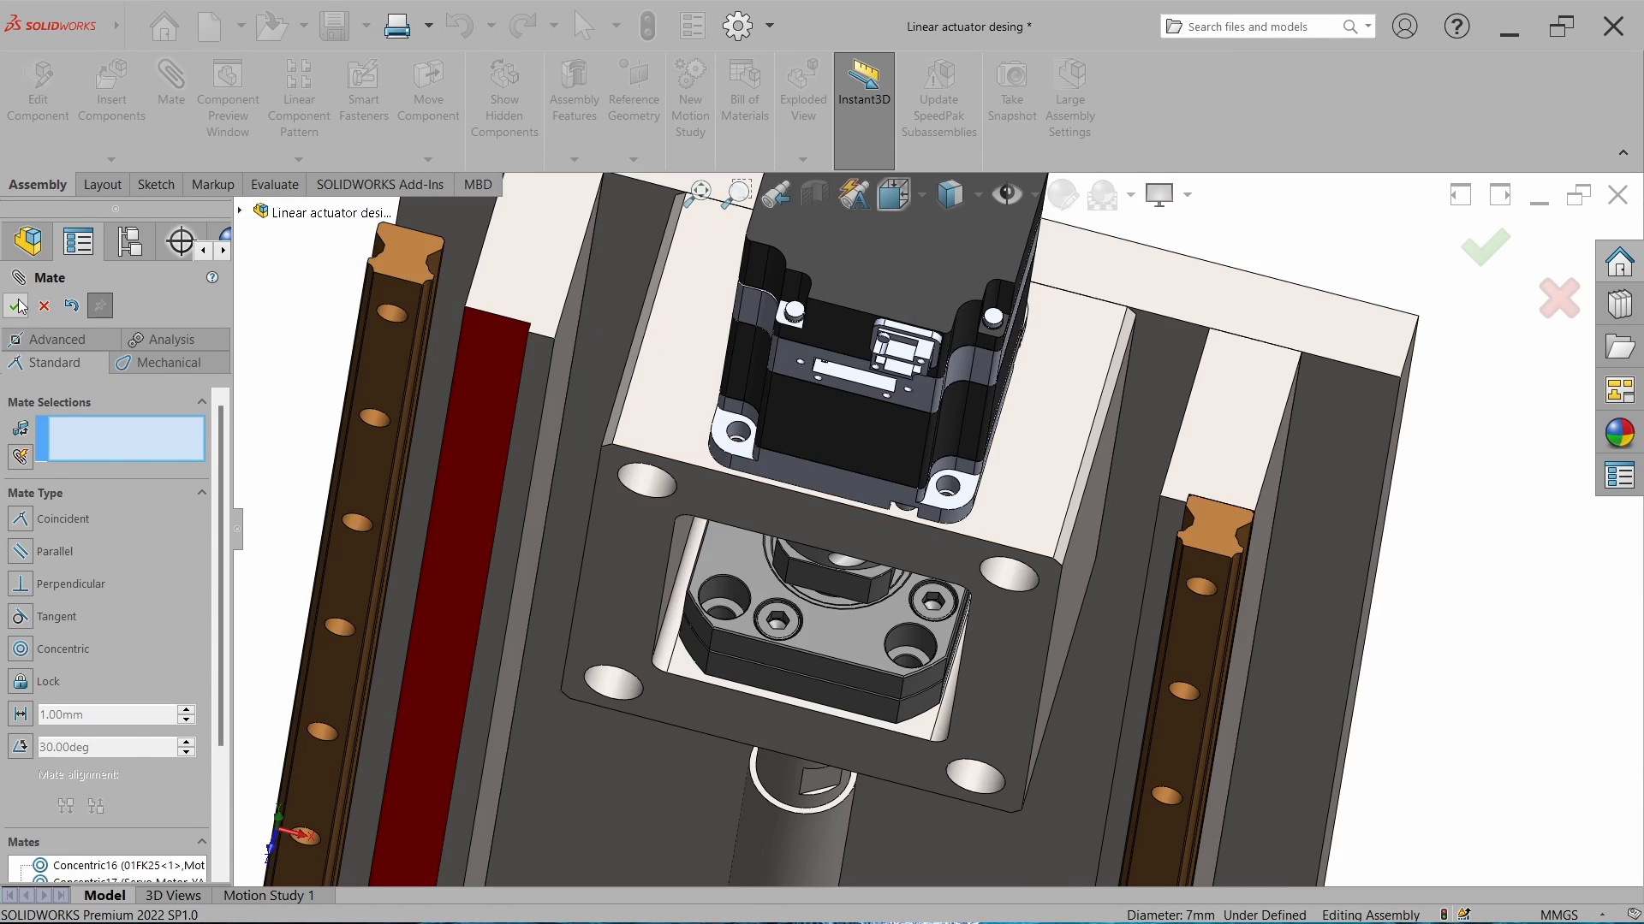
{"action": "left_click", "coordinate": [15, 305]}
Check whether the servo motor and the 01FK25 support unit can still move.
{"action": "middle_click_drag", "start_coordinate": [873, 437], "coordinate": [906, 306]}
{"action": "left_click_drag", "start_coordinate": [848, 404], "coordinate": [914, 414]}
{"action": "scroll", "coordinate": [842, 421], "scroll_direction": "up", "scroll_amount": 3}
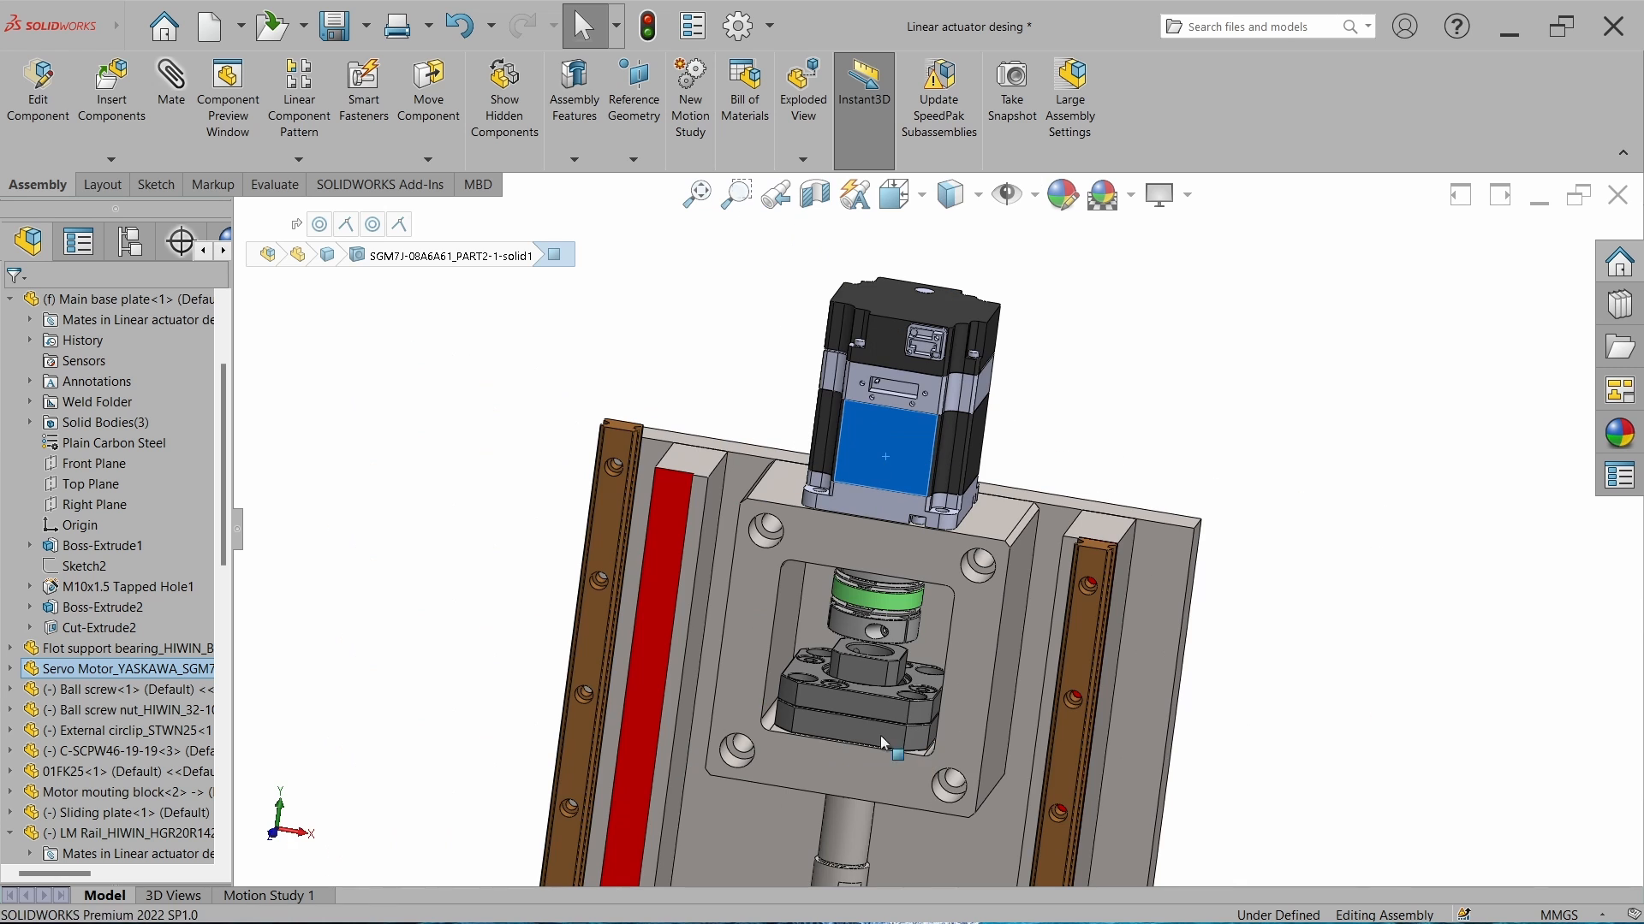
{"action": "left_click_drag", "start_coordinate": [880, 737], "coordinate": [900, 727]}
{"action": "left_click", "coordinate": [1357, 690]}
Increase the extruded length of the ball screw's 32 mm diameter shaft by 37 mm.
{"action": "middle_click_drag", "start_coordinate": [1360, 697], "coordinate": [933, 681]}
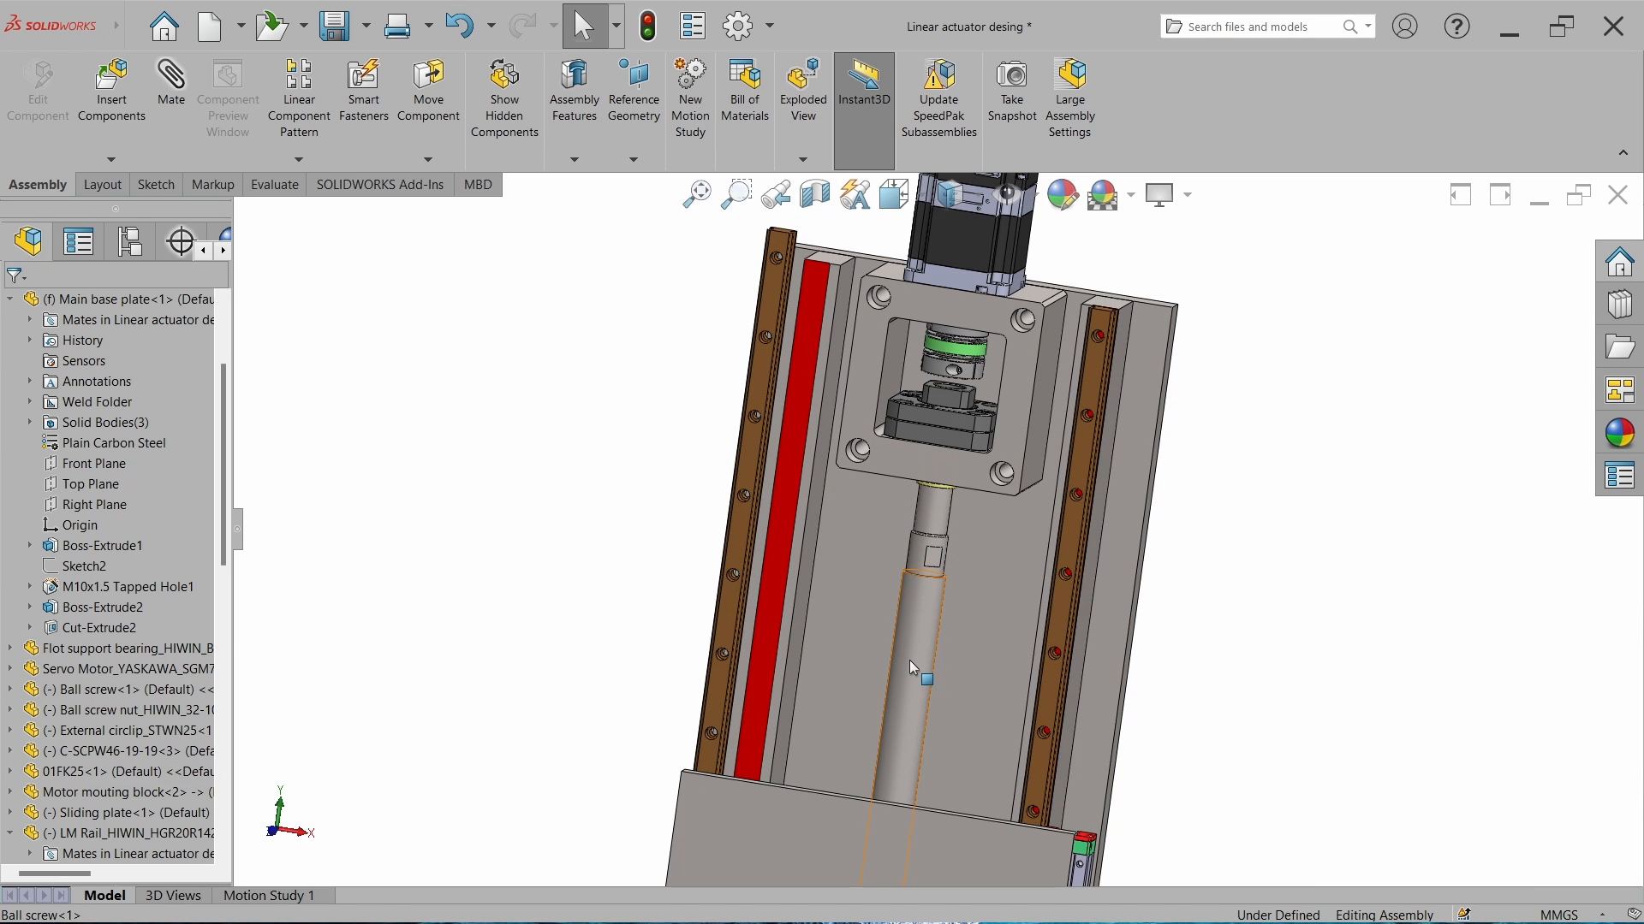
{"action": "left_click", "coordinate": [932, 668]}
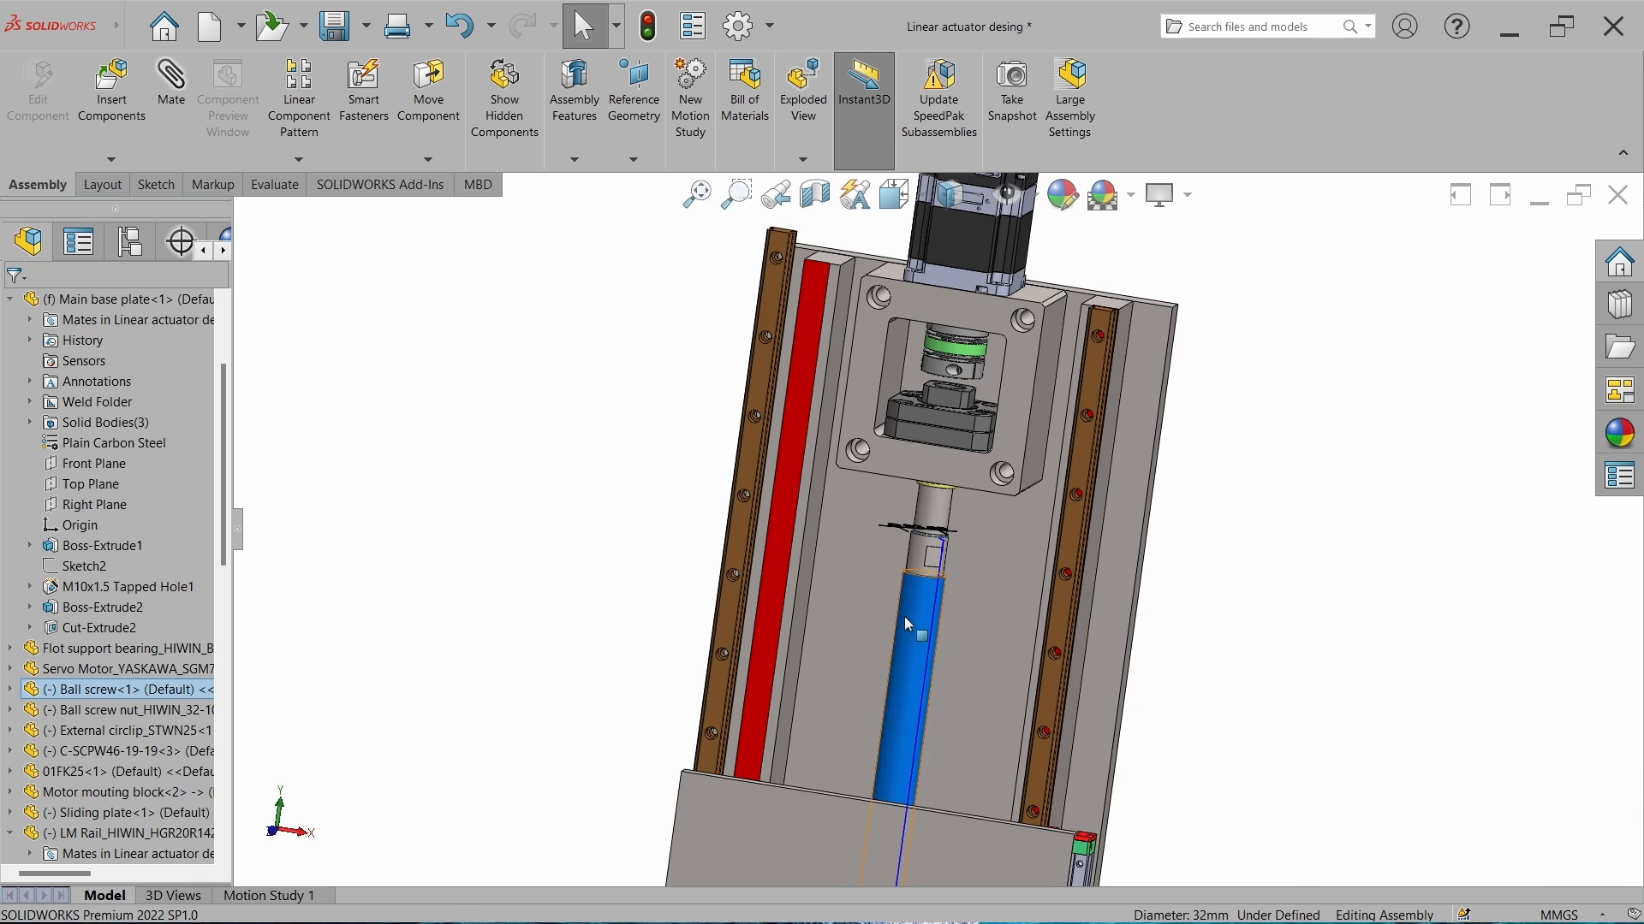
{"action": "scroll", "coordinate": [905, 618], "scroll_direction": "up", "scroll_amount": 5}
{"action": "scroll", "coordinate": [916, 730], "scroll_direction": "down", "scroll_amount": 3}
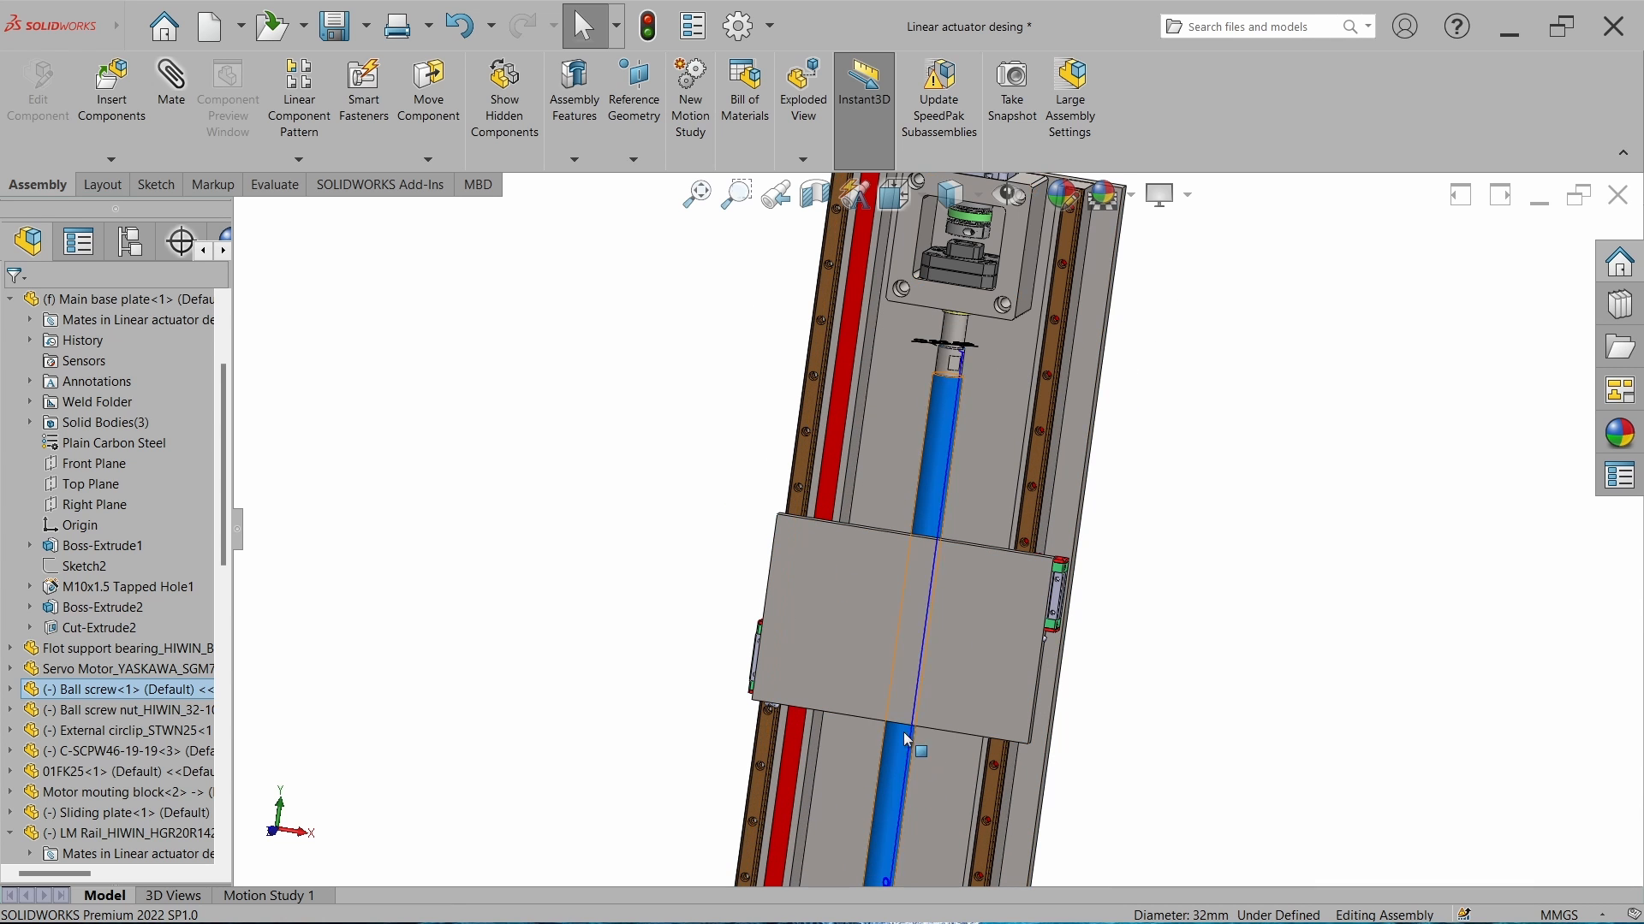
{"action": "scroll", "coordinate": [914, 719], "scroll_direction": "up", "scroll_amount": 2}
{"action": "double_click", "coordinate": [898, 822]}
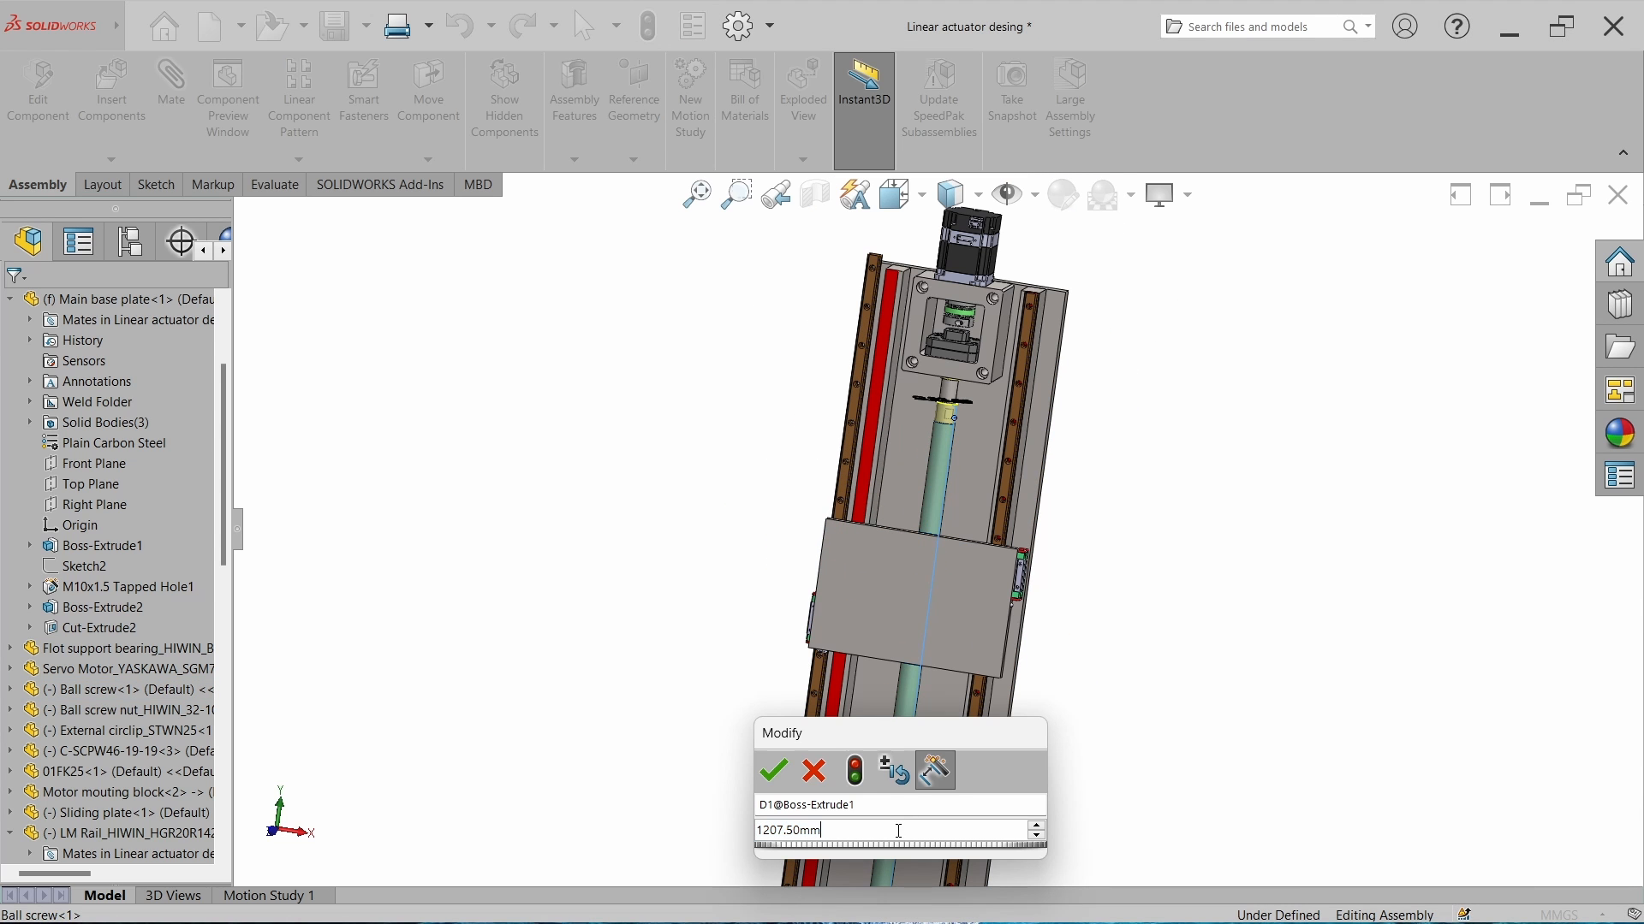
{"action": "type", "text": "+37"}
{"action": "key", "text": "Return"}
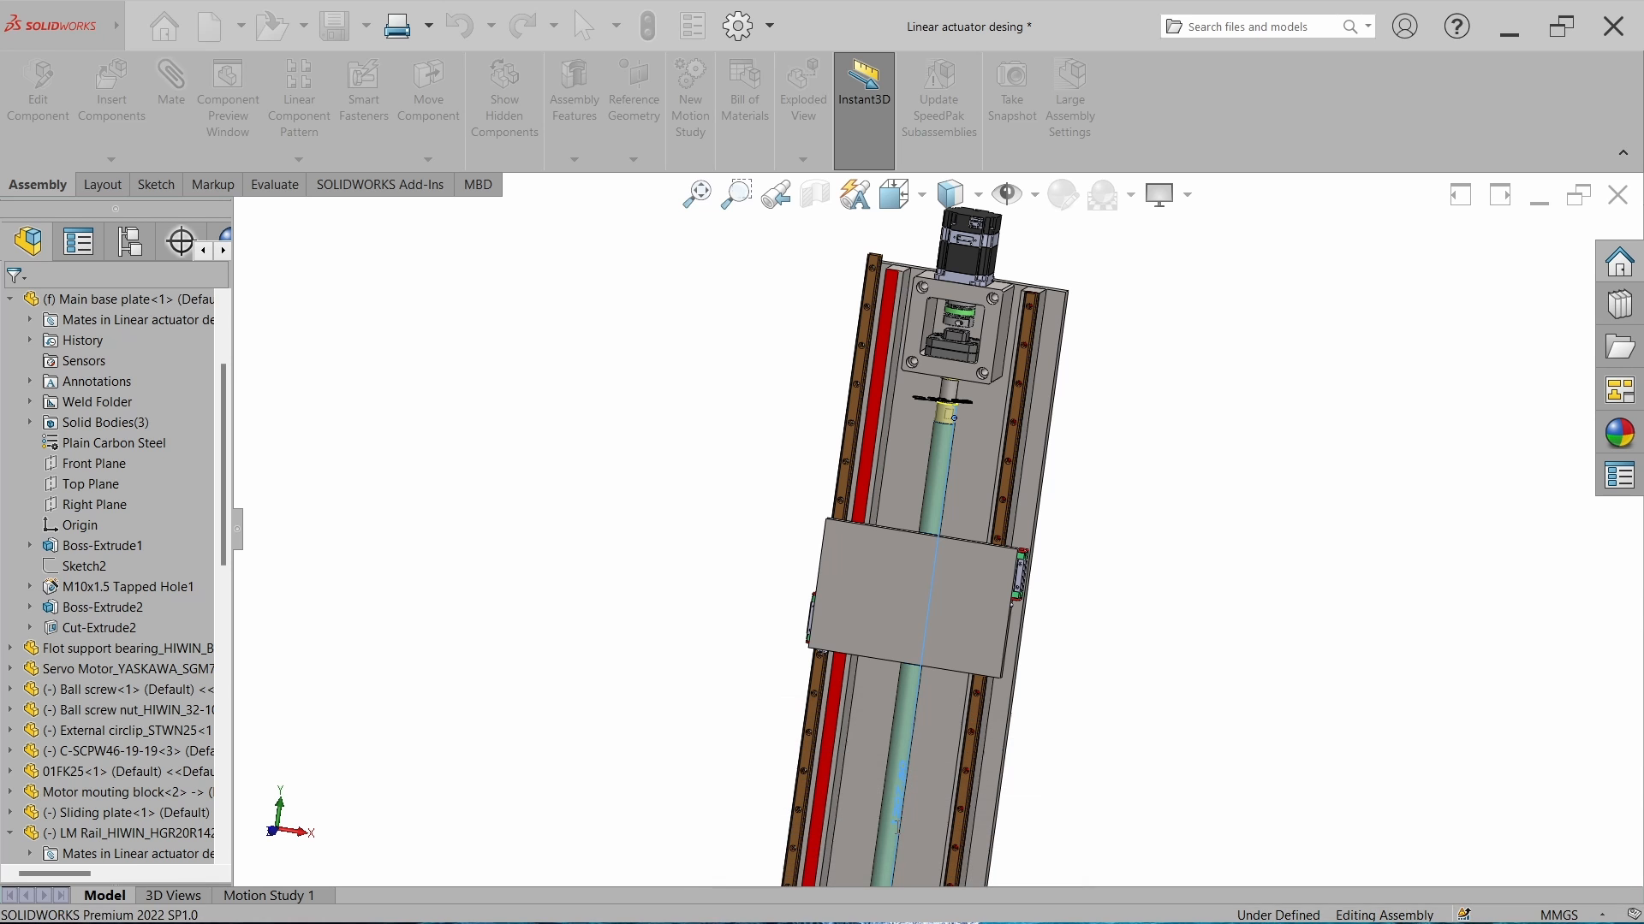
{"action": "left_click", "coordinate": [658, 430]}
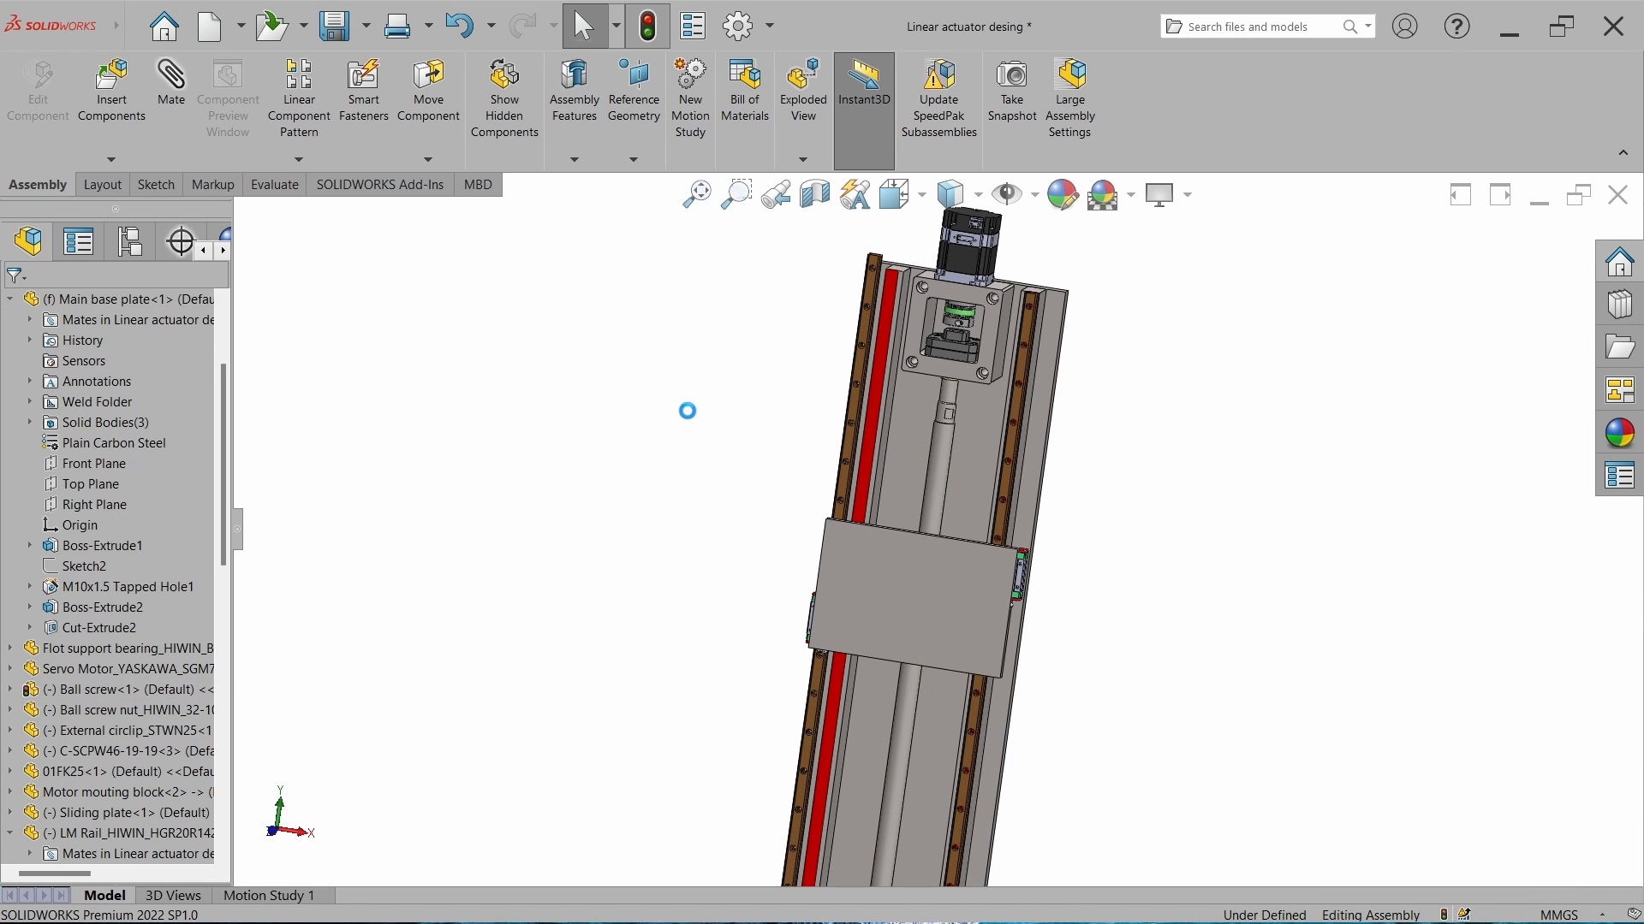
Inspect the ball screw's end at the motor mounting block and open the main base plate part from the assembly.
{"action": "scroll", "coordinate": [868, 521], "scroll_direction": "down", "scroll_amount": 5}
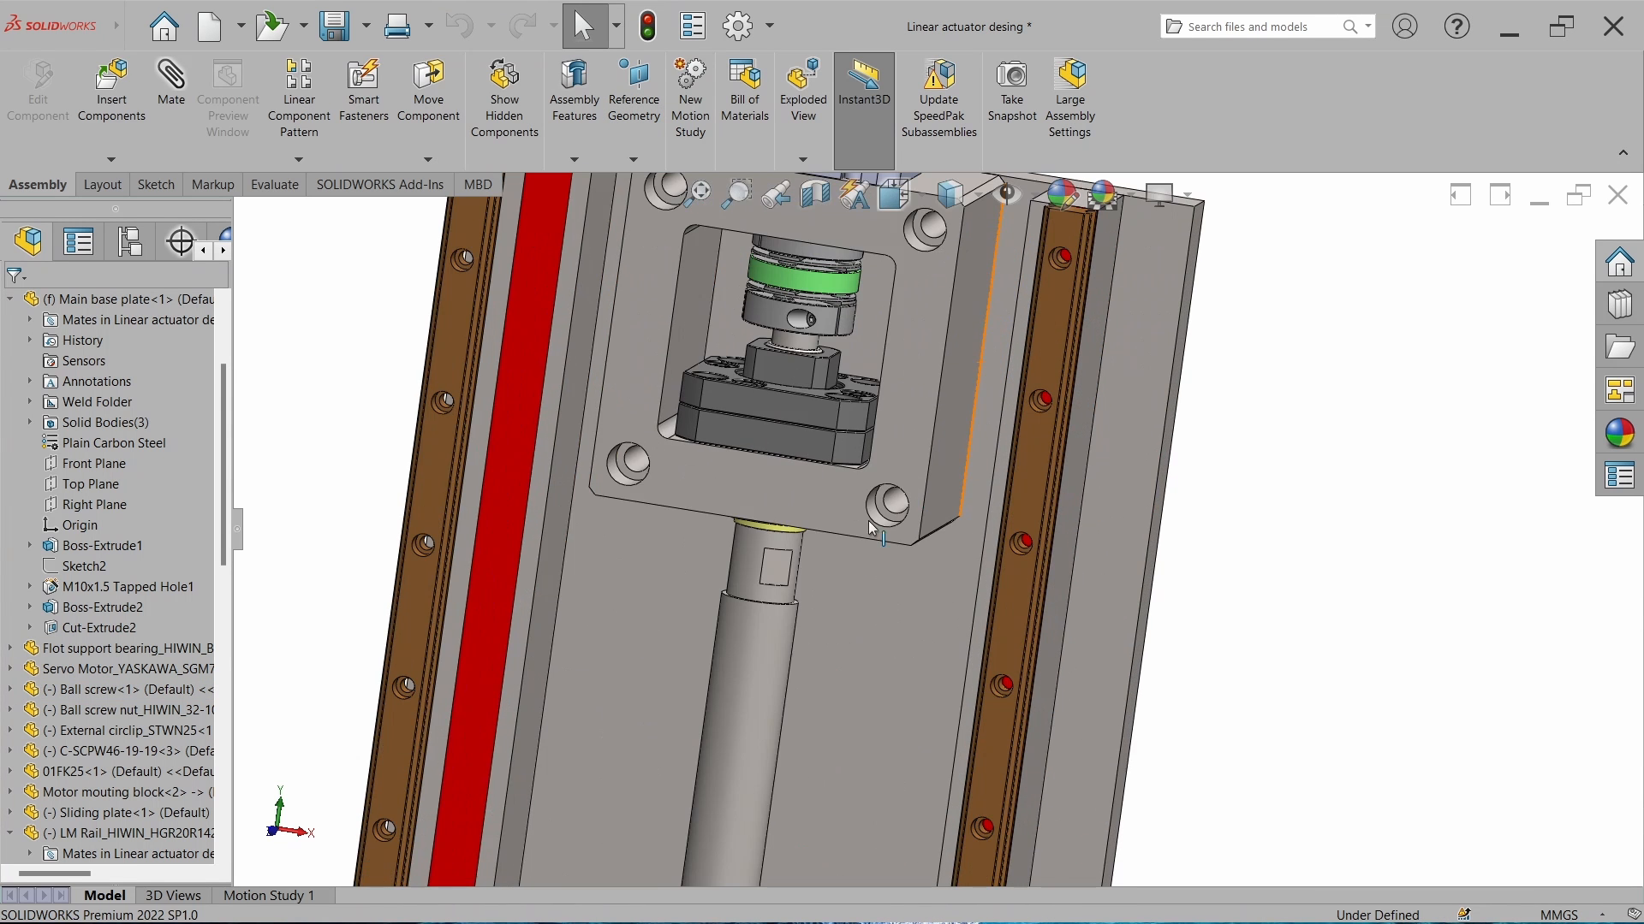
{"action": "left_click", "coordinate": [763, 513]}
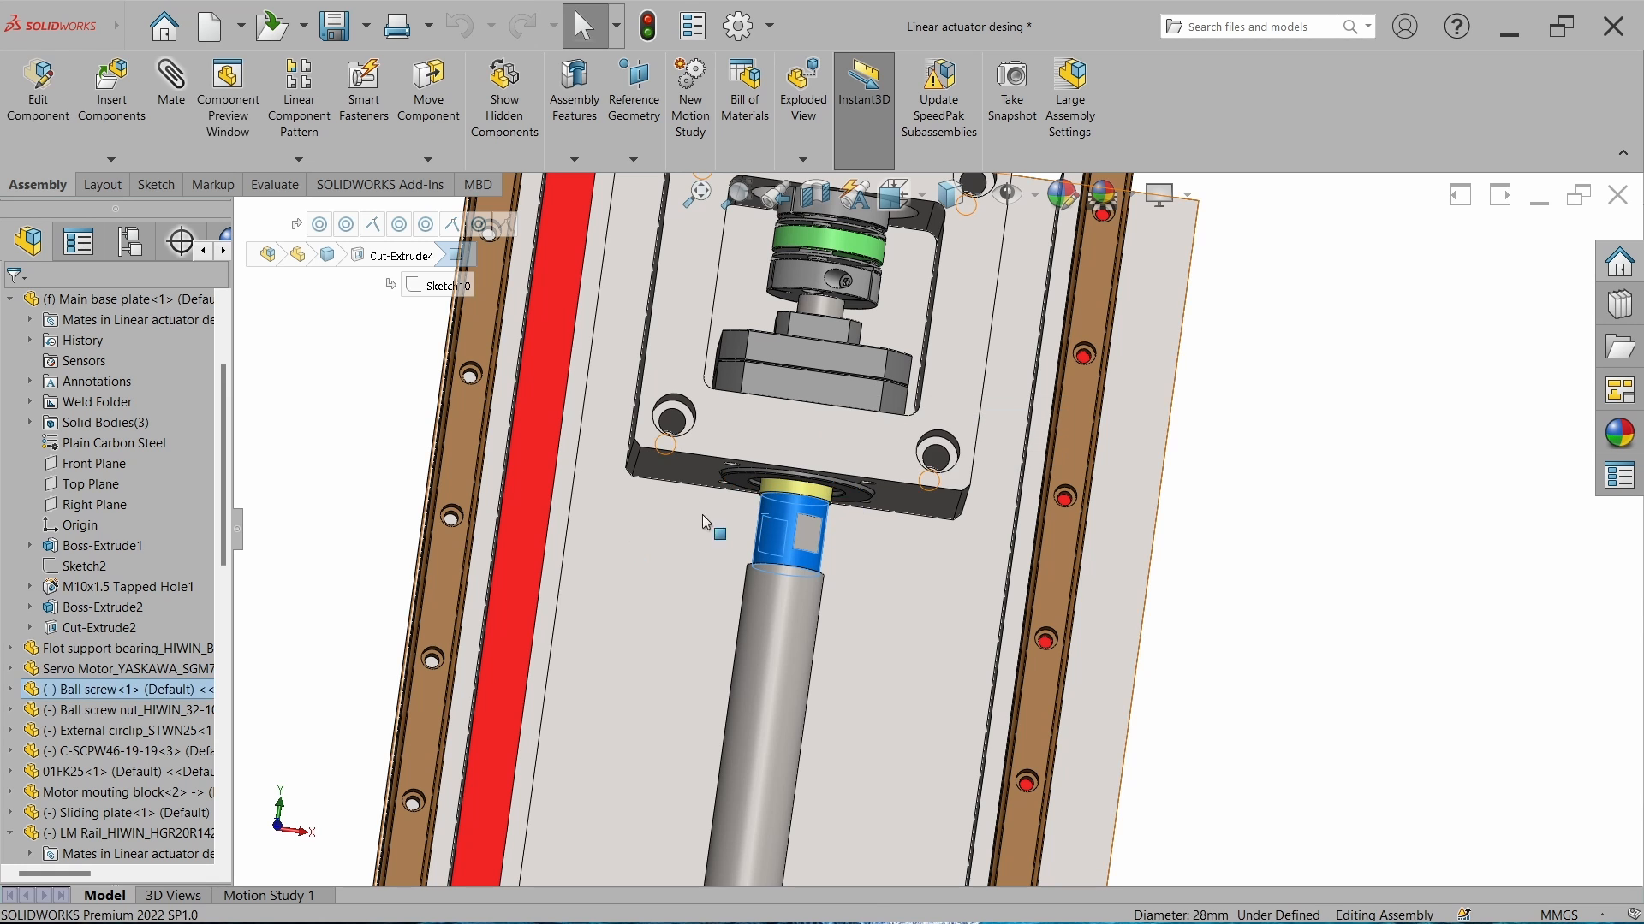
{"action": "left_click", "coordinate": [1297, 625]}
{"action": "middle_click_drag", "start_coordinate": [1297, 625], "coordinate": [1324, 556]}
{"action": "scroll", "coordinate": [1325, 557], "scroll_direction": "up", "scroll_amount": 1}
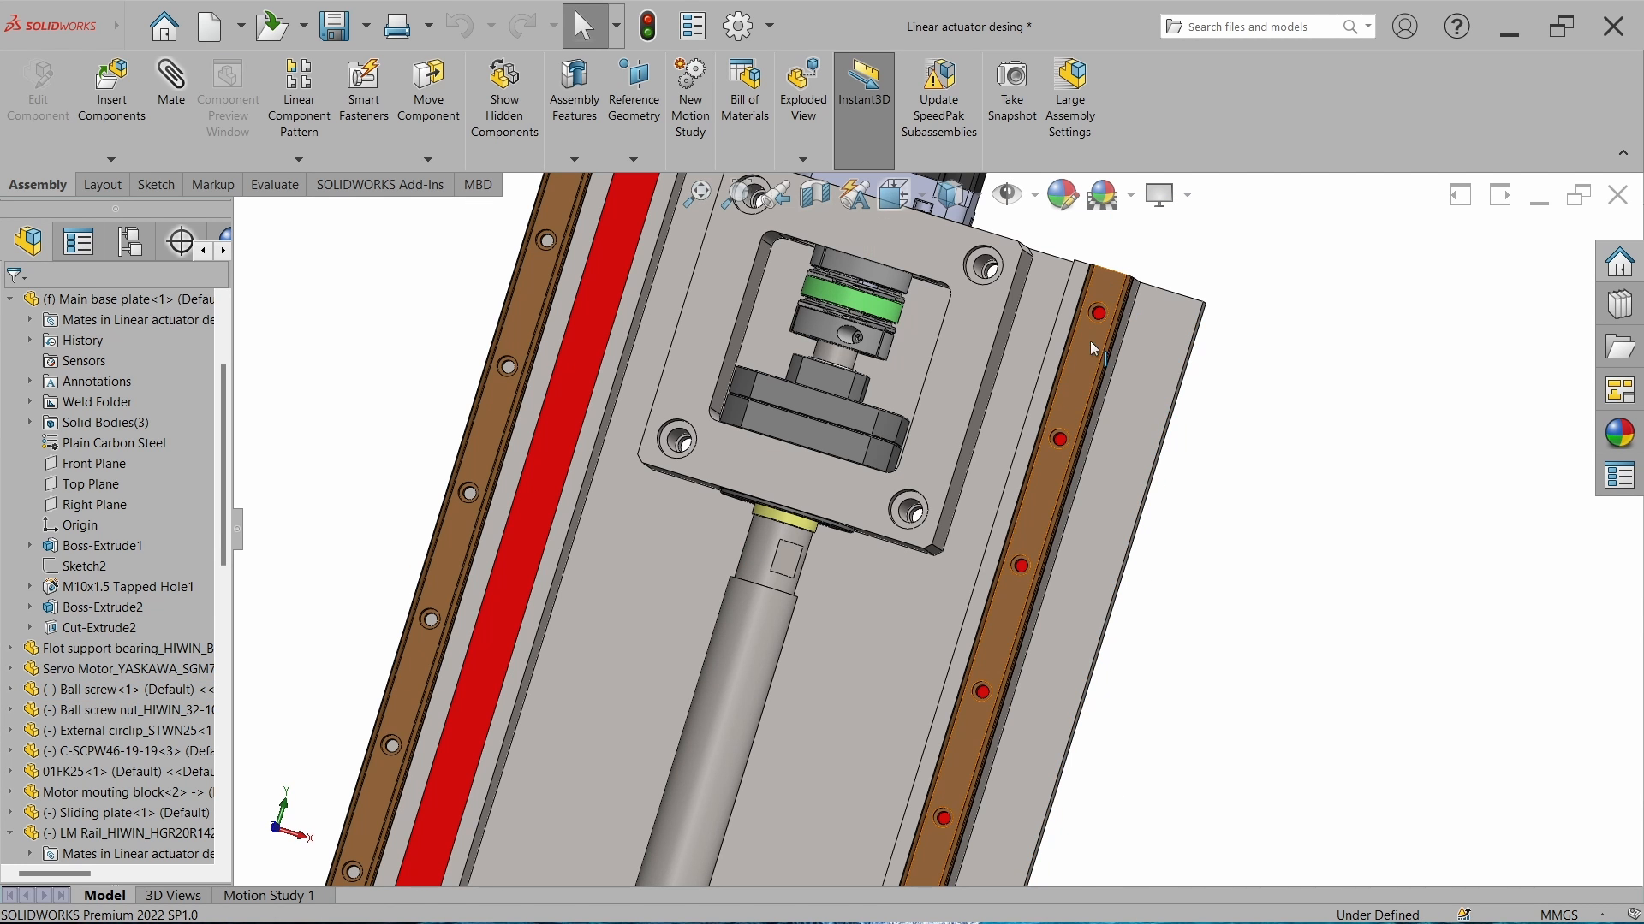
{"action": "left_click", "coordinate": [1110, 480]}
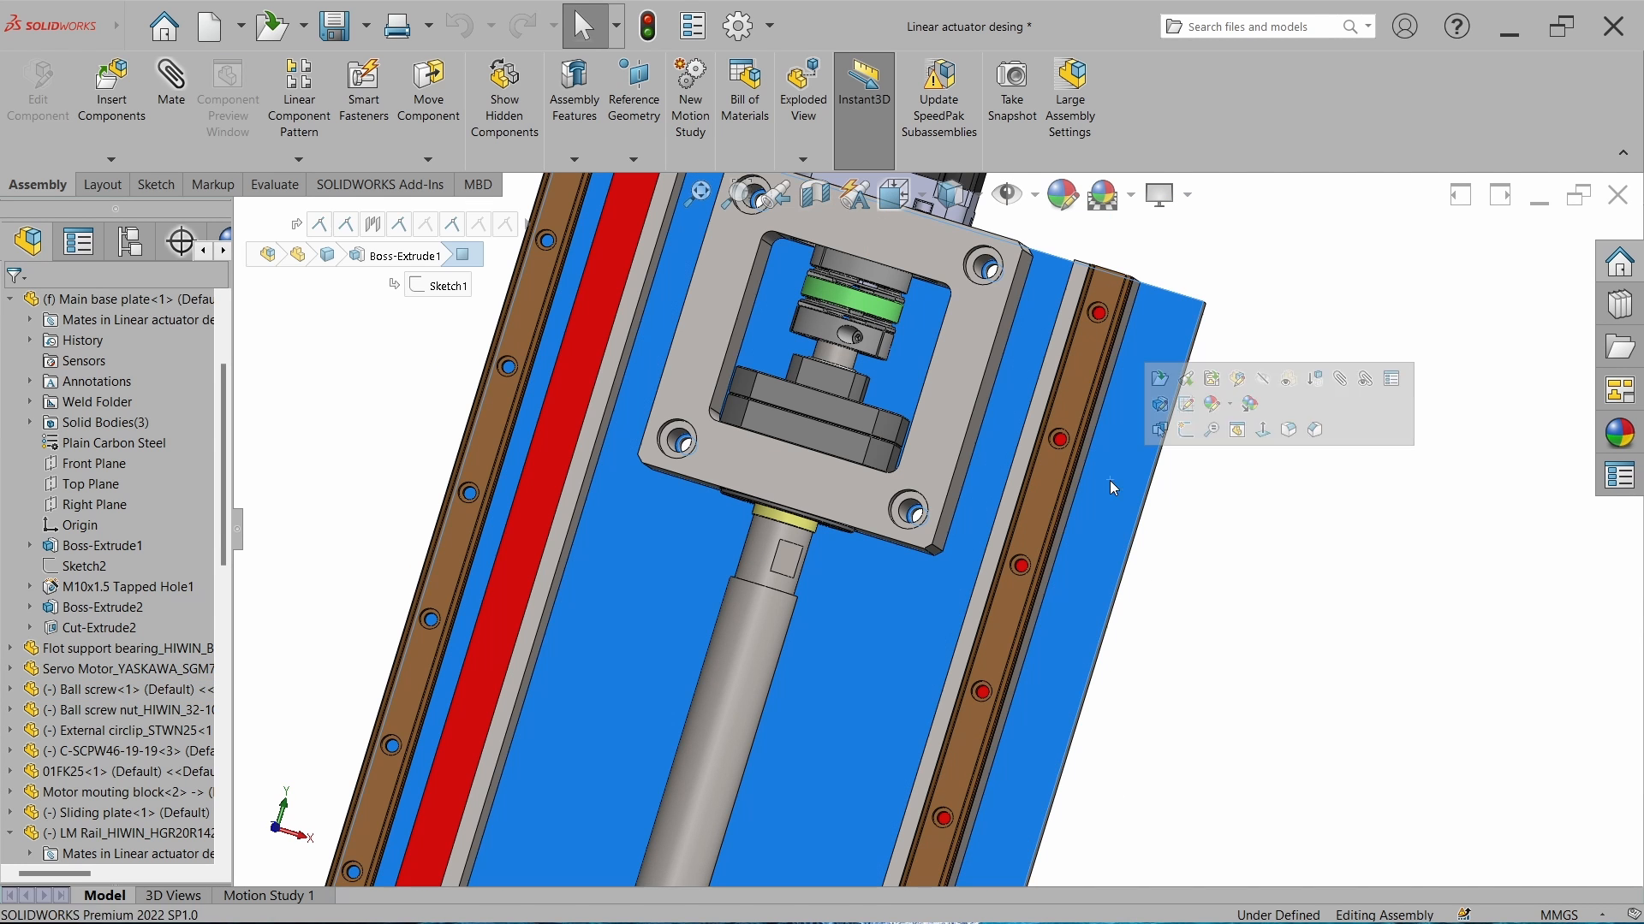
{"action": "left_click", "coordinate": [1163, 373]}
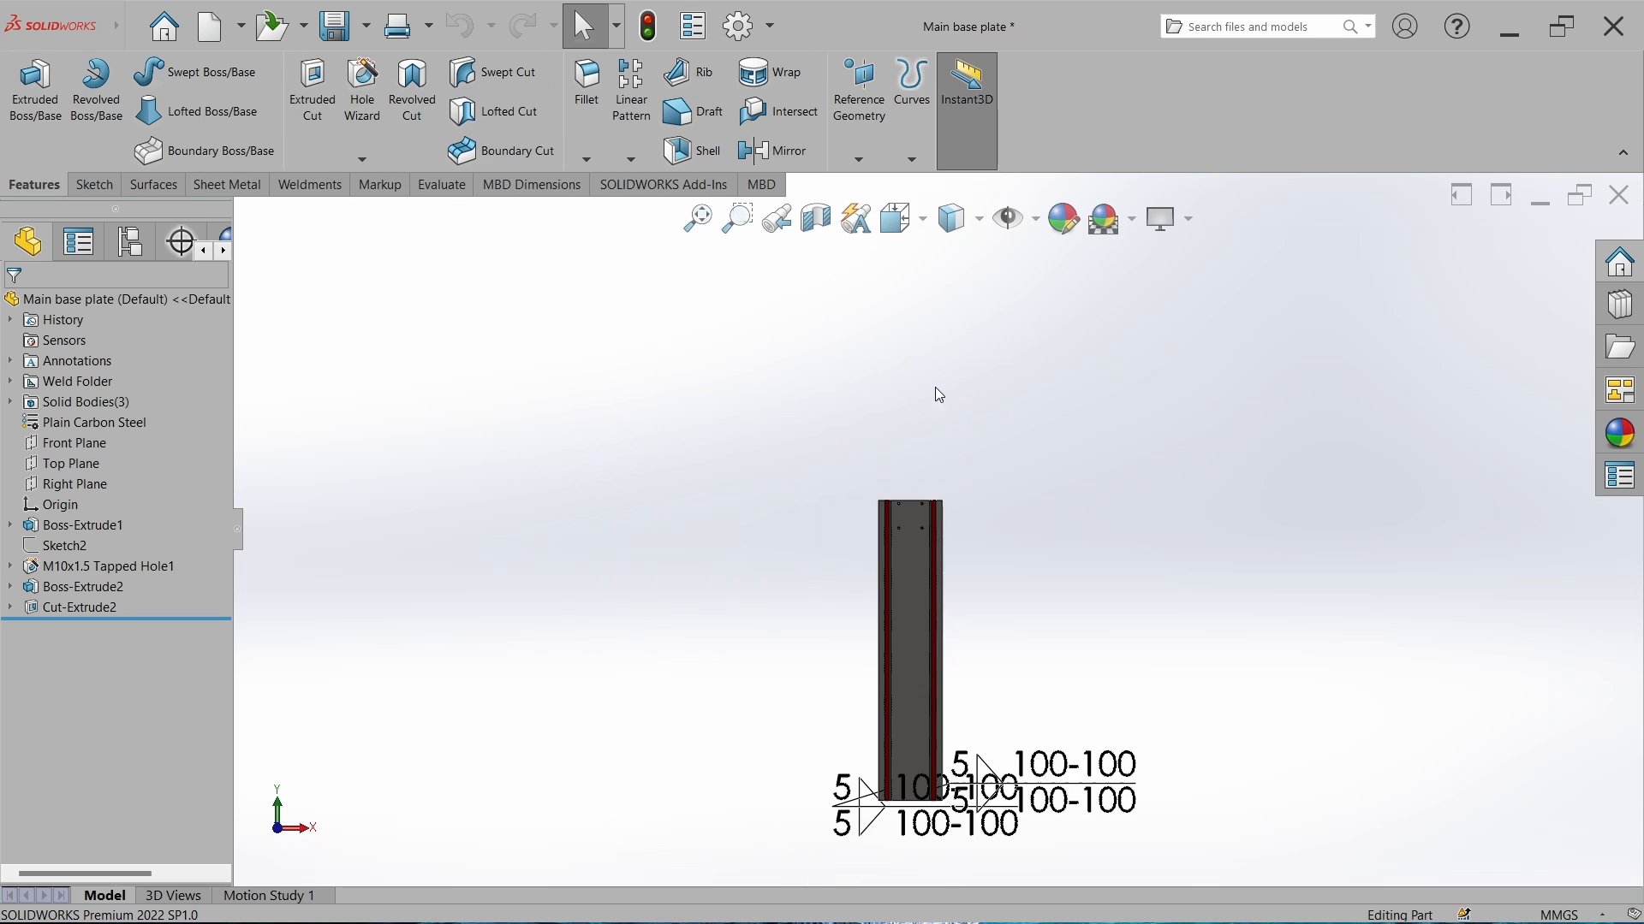
Hide both weld symbols at the lower end of the main base plate.
{"action": "left_click", "coordinate": [86, 186]}
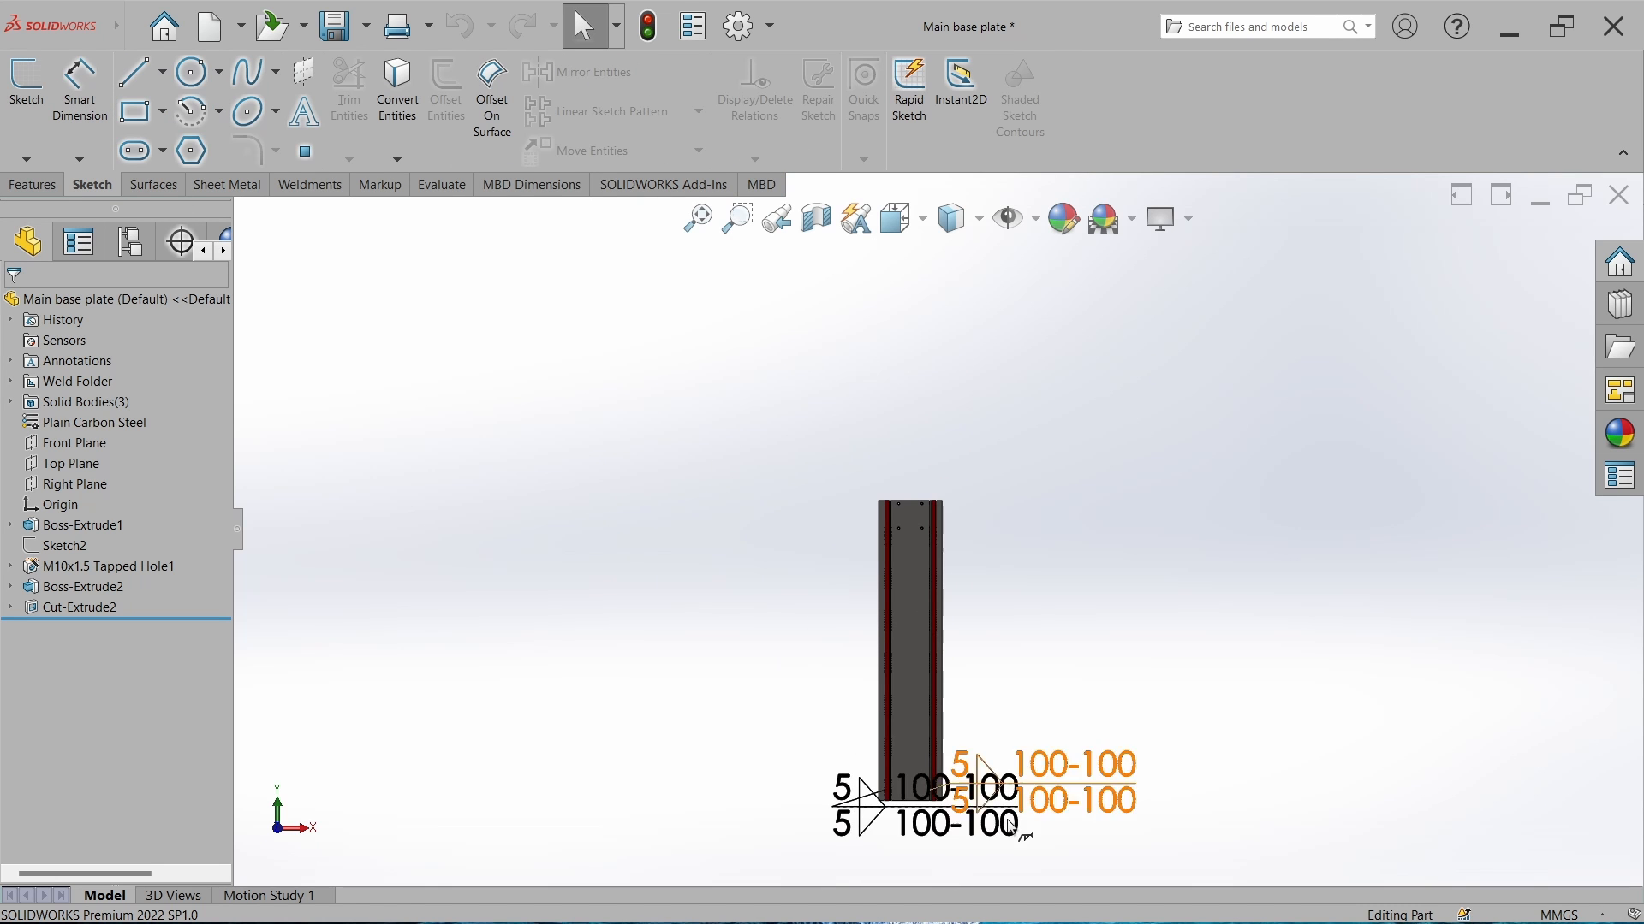
{"action": "scroll", "coordinate": [1049, 767], "scroll_direction": "down", "scroll_amount": 3}
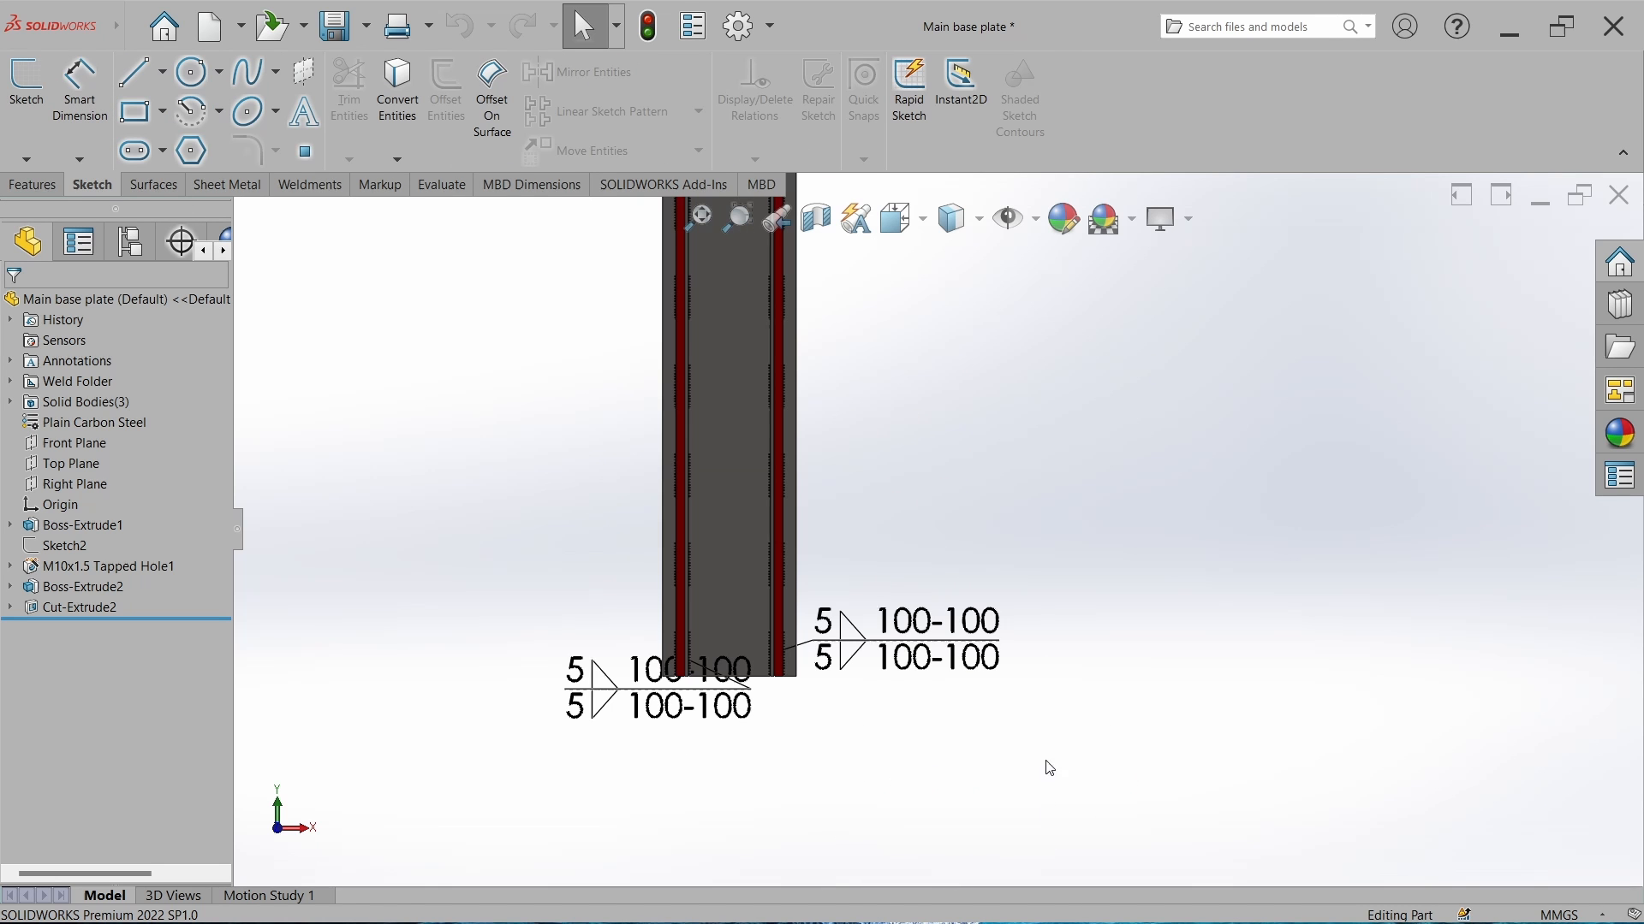
{"action": "left_click", "coordinate": [917, 640]}
{"action": "right_click", "coordinate": [917, 640]}
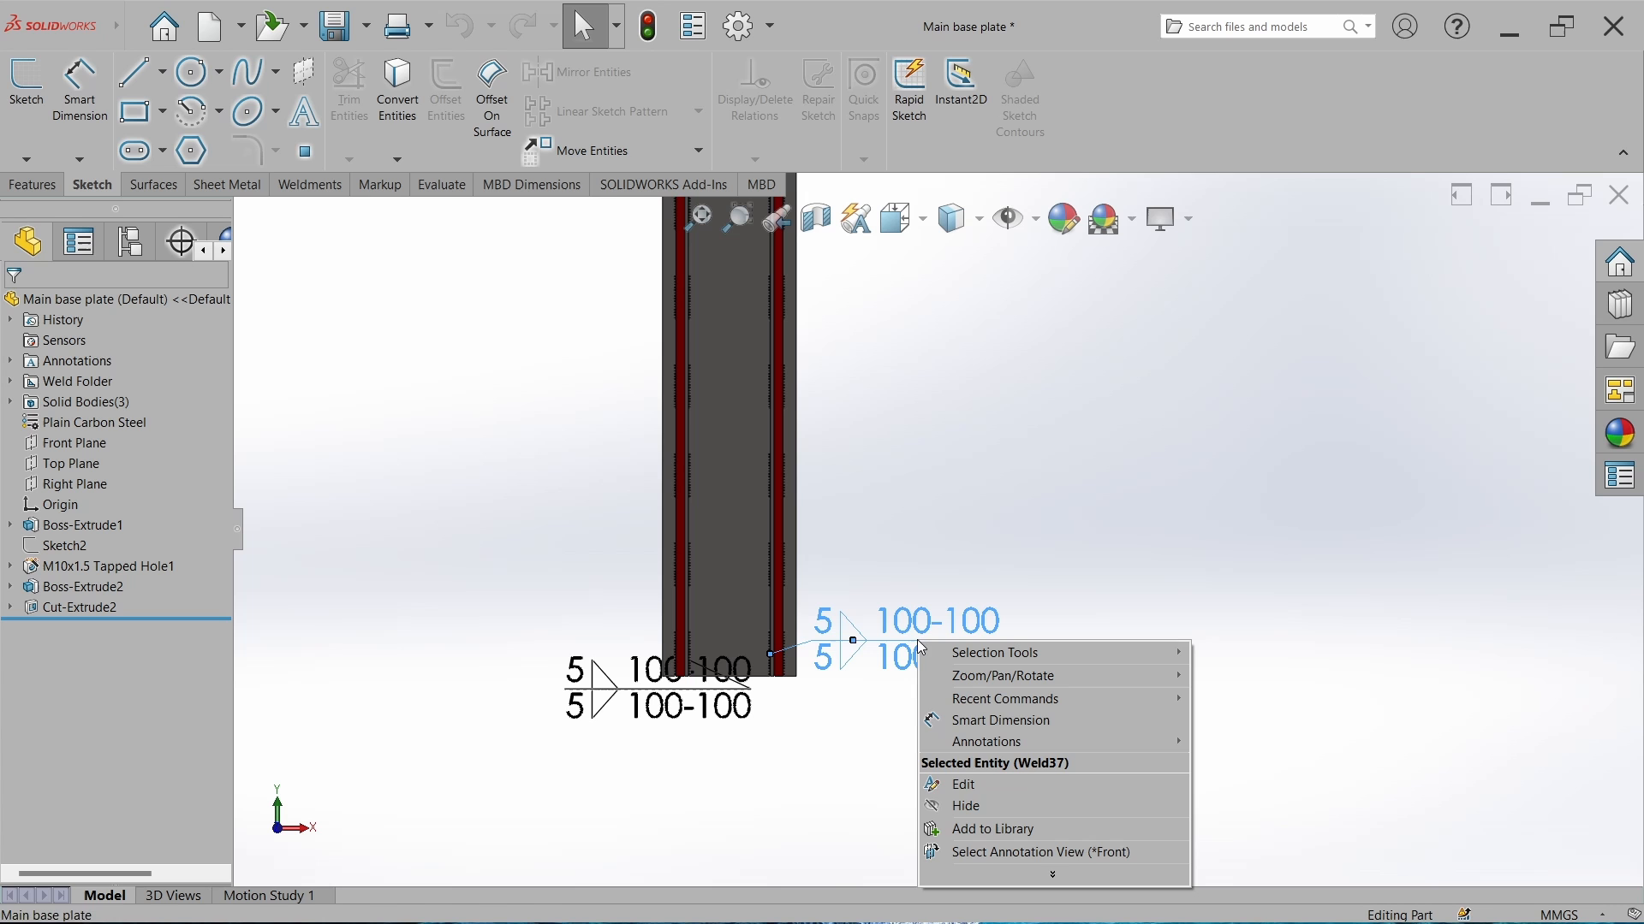
{"action": "left_click", "coordinate": [953, 805]}
{"action": "right_click", "coordinate": [660, 690]}
{"action": "left_click", "coordinate": [702, 605]}
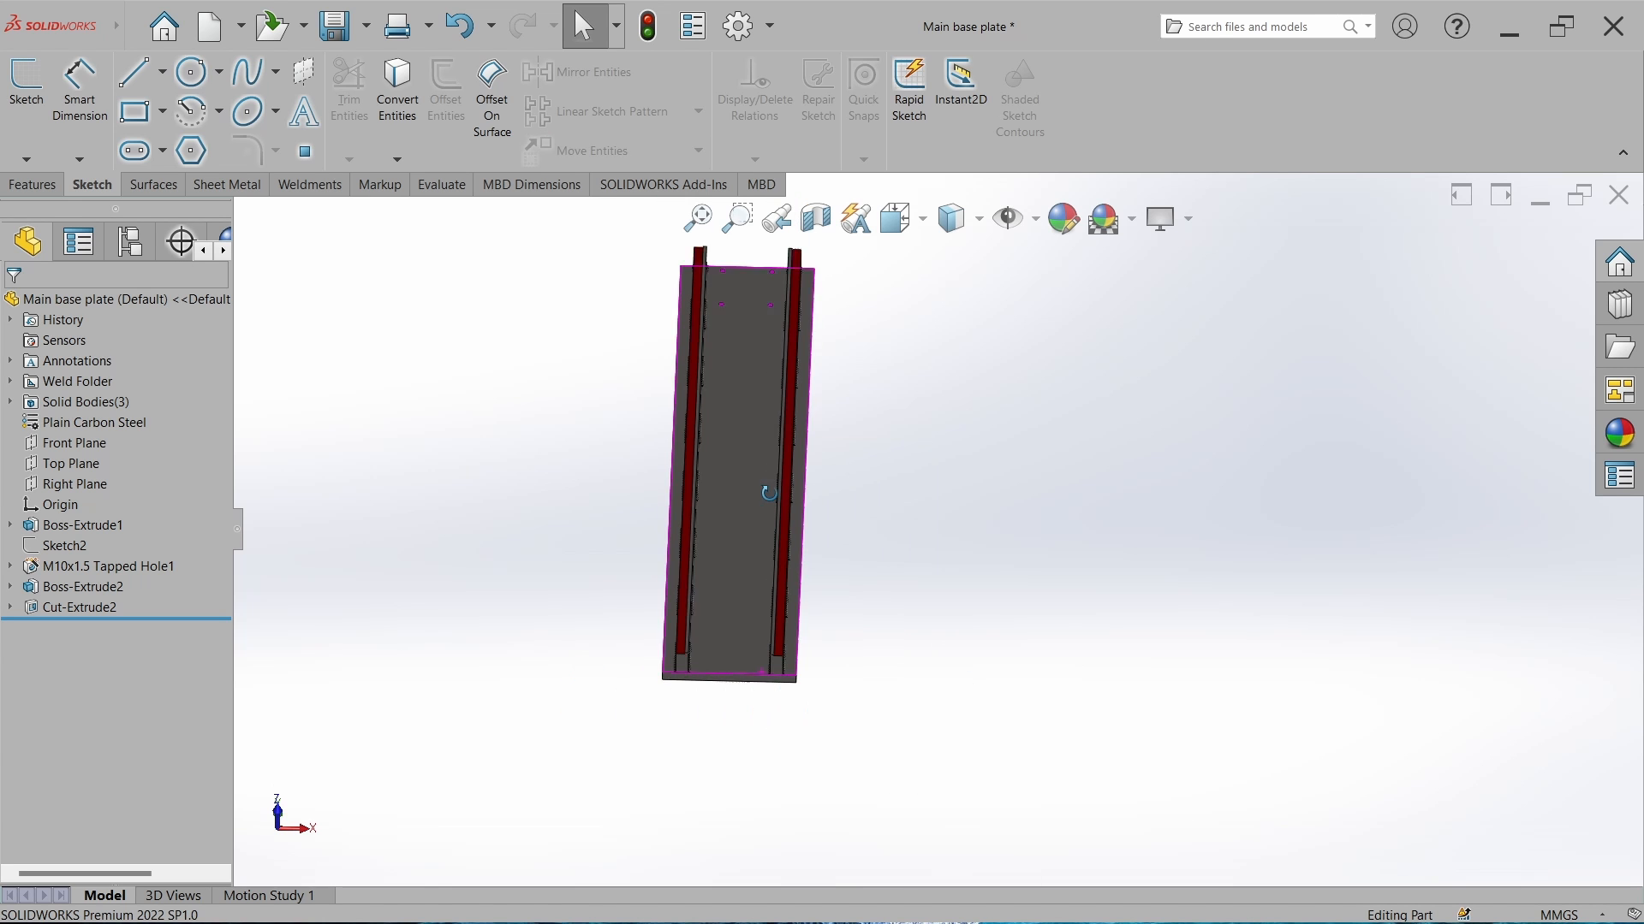
Start a sketch on the red top face of a rail support on the main base plate.
{"action": "middle_click_drag", "start_coordinate": [763, 488], "coordinate": [834, 612]}
{"action": "left_click", "coordinate": [28, 111]}
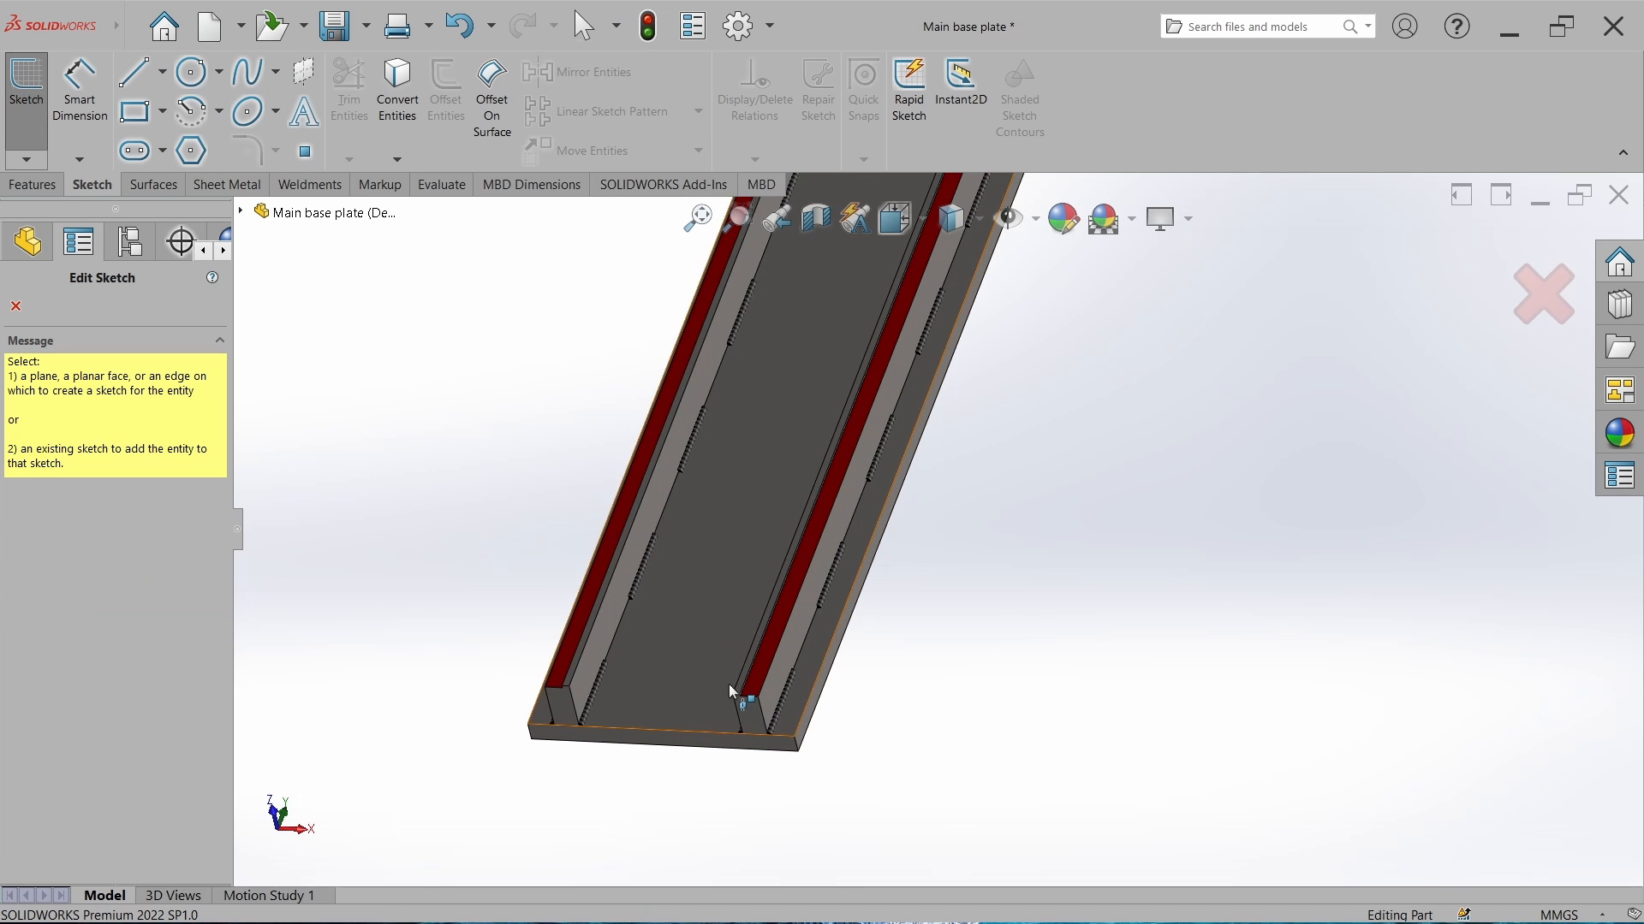
{"action": "scroll", "coordinate": [771, 668], "scroll_direction": "down", "scroll_amount": 3}
{"action": "left_click", "coordinate": [870, 638]}
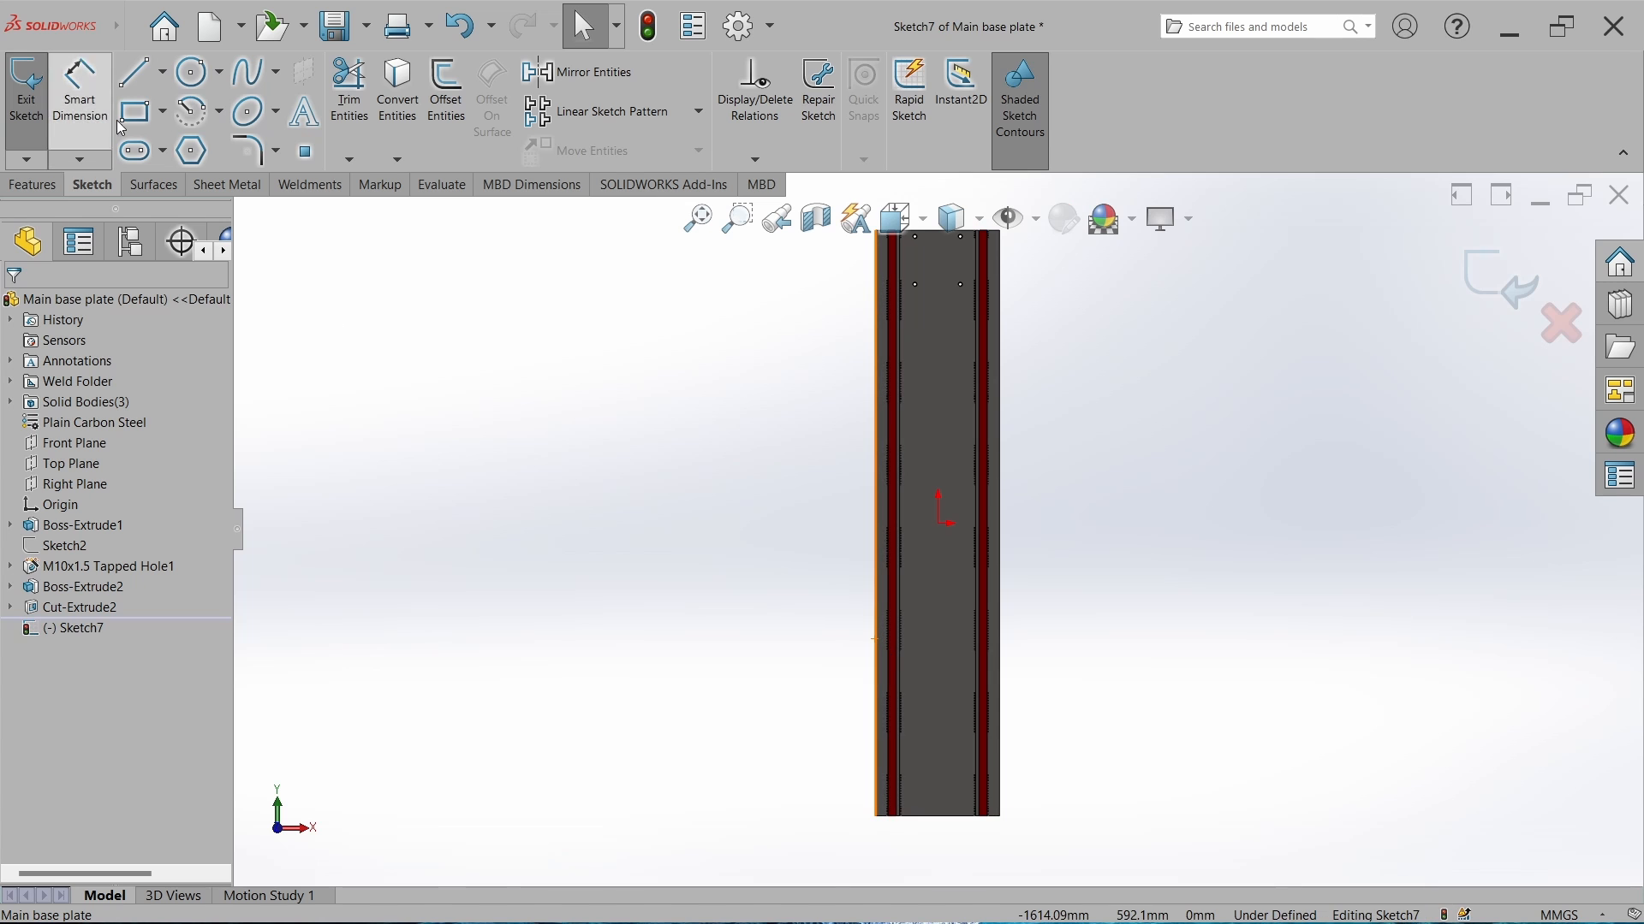
Draw a U-shaped chain of three construction lines between the end-edge midpoints of both red faces, reaching about 17 mm inward.
{"action": "left_click", "coordinate": [163, 72]}
{"action": "left_click", "coordinate": [166, 126]}
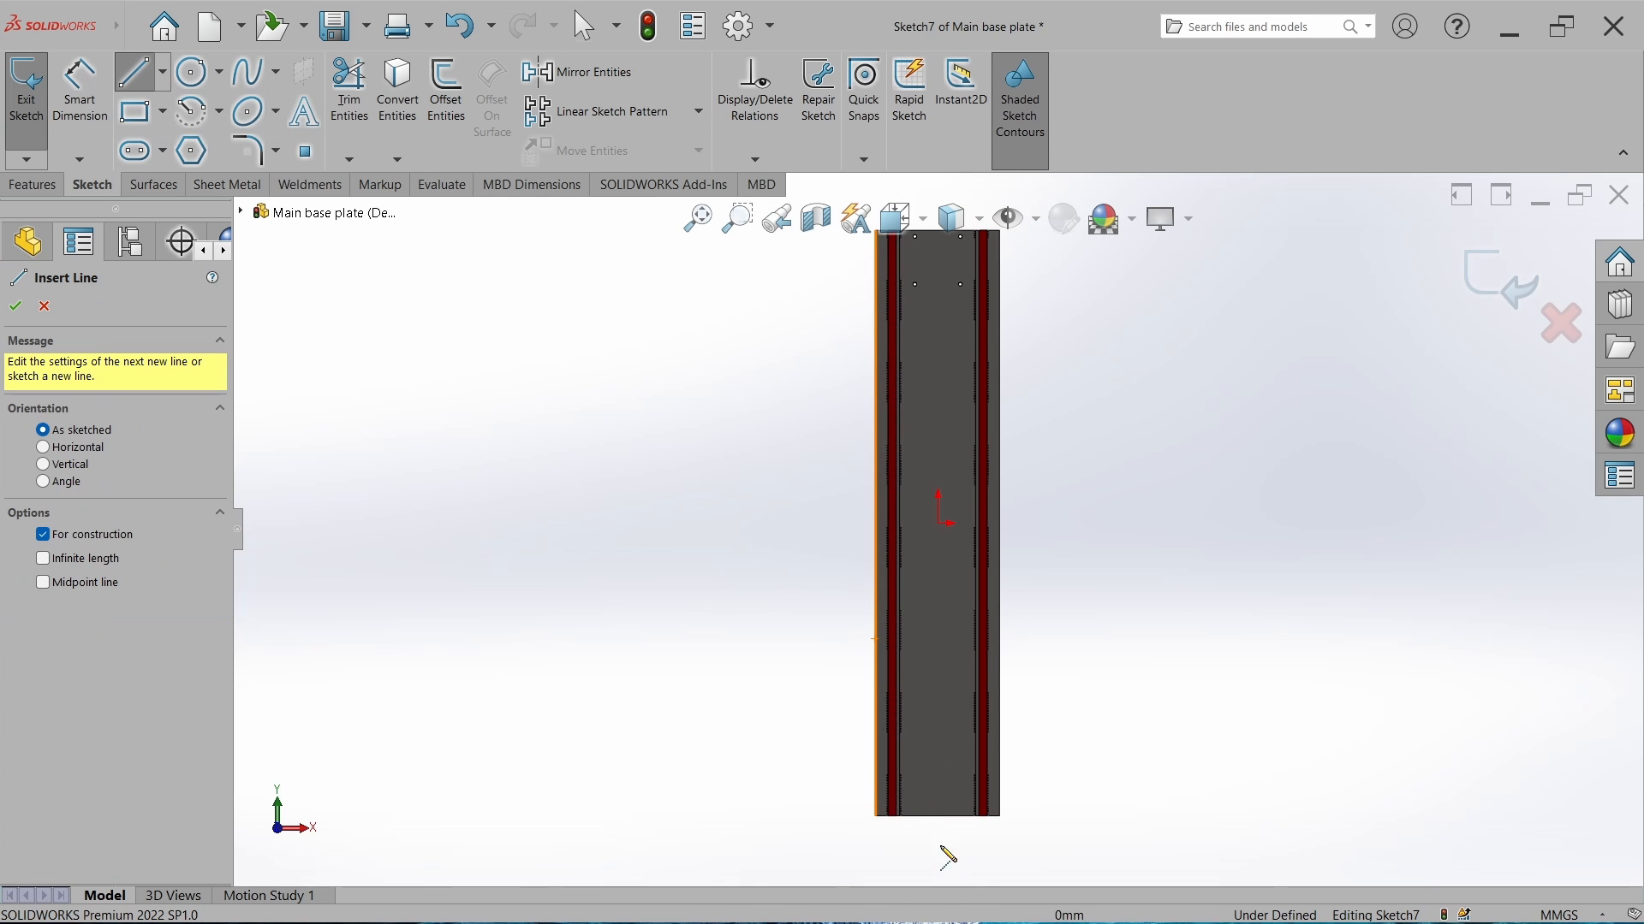
{"action": "scroll", "coordinate": [947, 671], "scroll_direction": "down", "scroll_amount": 5}
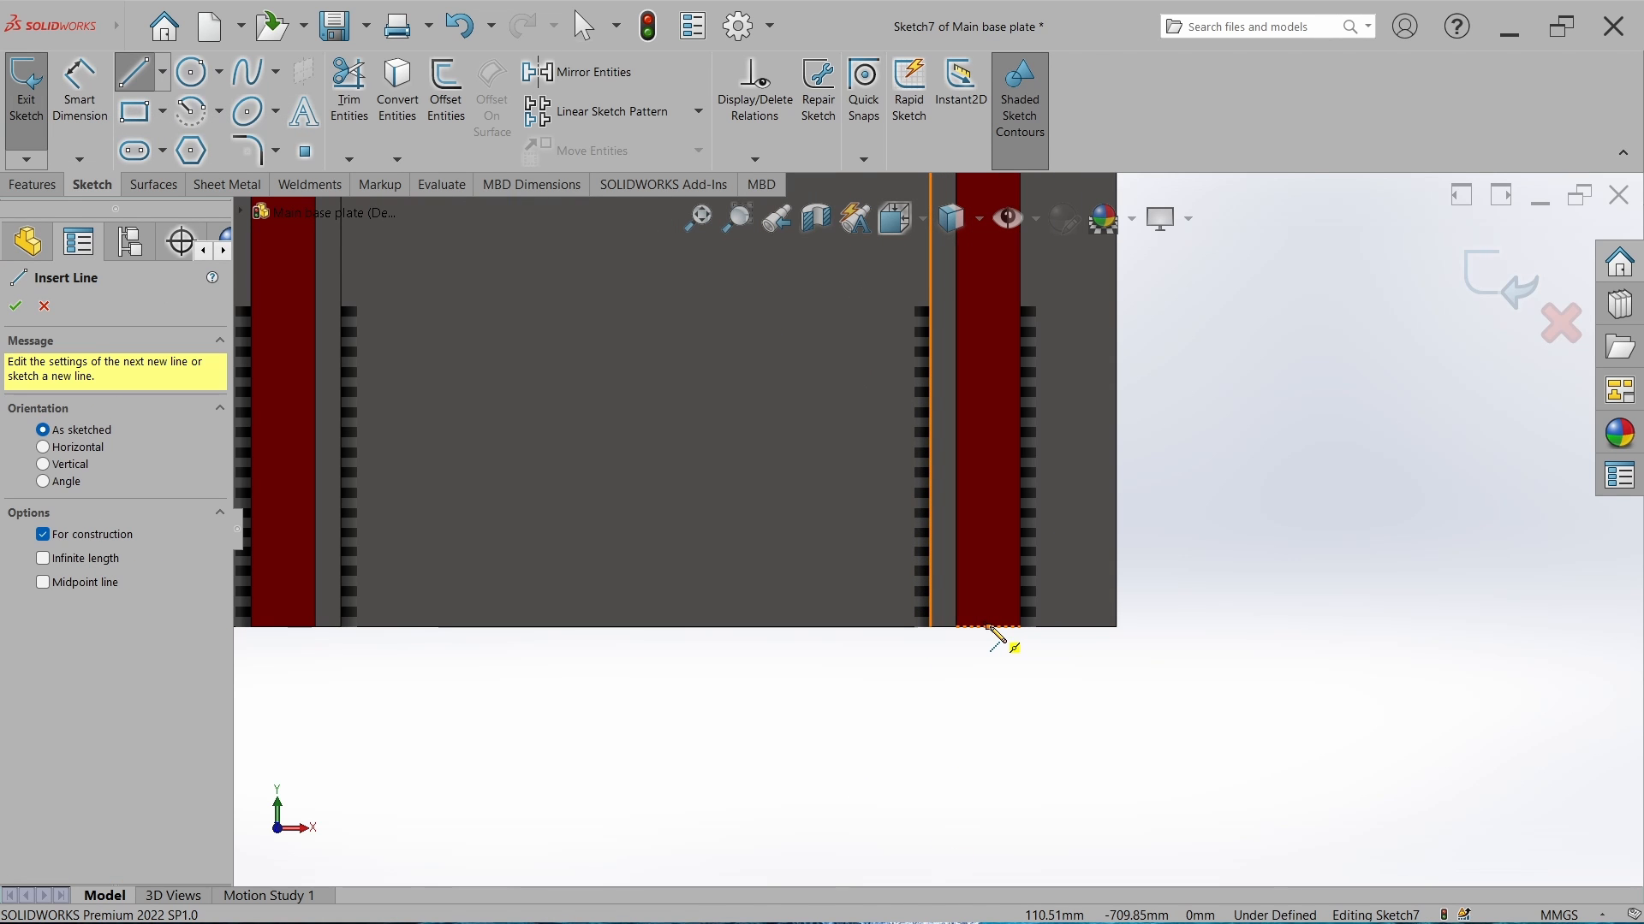
{"action": "left_click", "coordinate": [988, 628]}
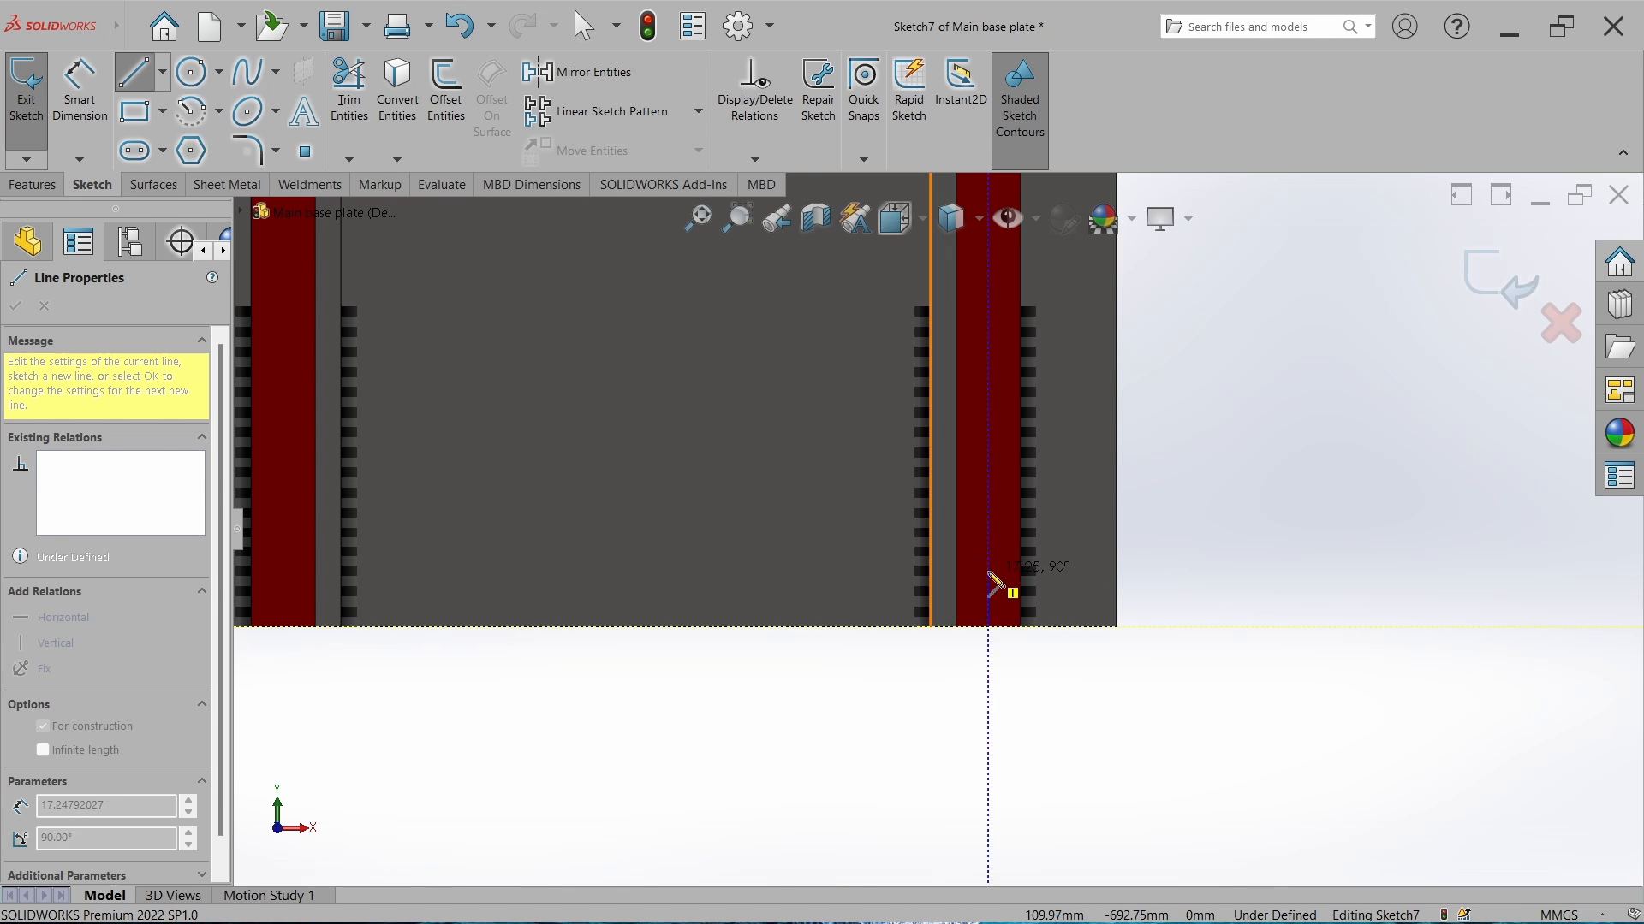
{"action": "left_click", "coordinate": [988, 573]}
{"action": "scroll", "coordinate": [479, 563], "scroll_direction": "up", "scroll_amount": 1}
{"action": "scroll", "coordinate": [419, 563], "scroll_direction": "down", "scroll_amount": 2}
{"action": "left_click", "coordinate": [432, 562]}
{"action": "left_click", "coordinate": [440, 633]}
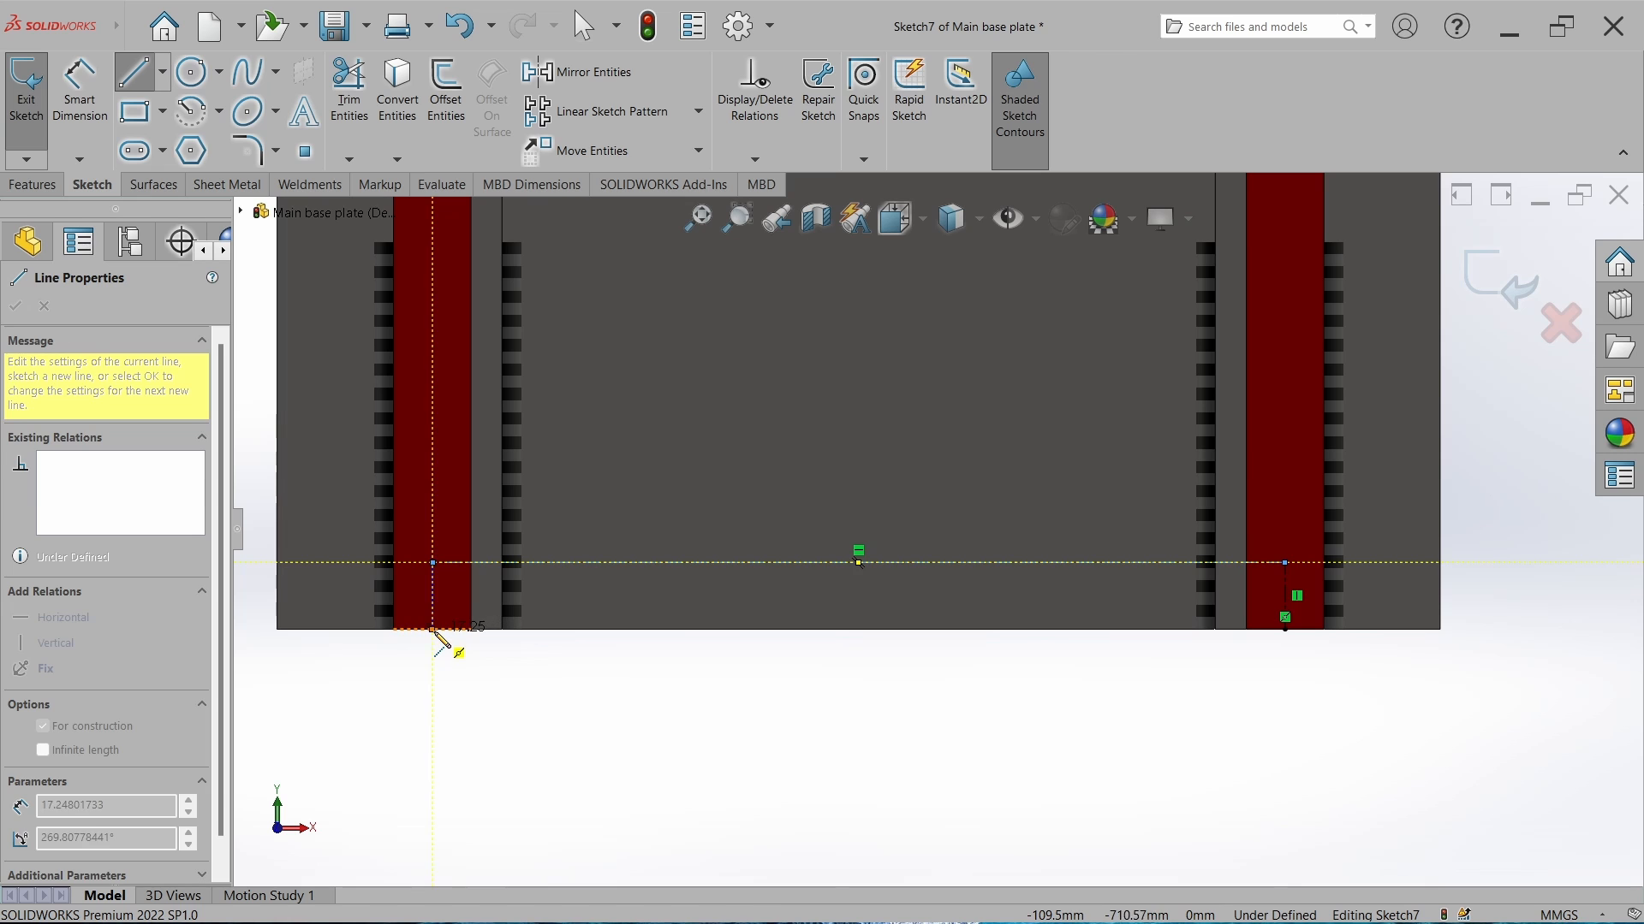
{"action": "key", "text": "Escape"}
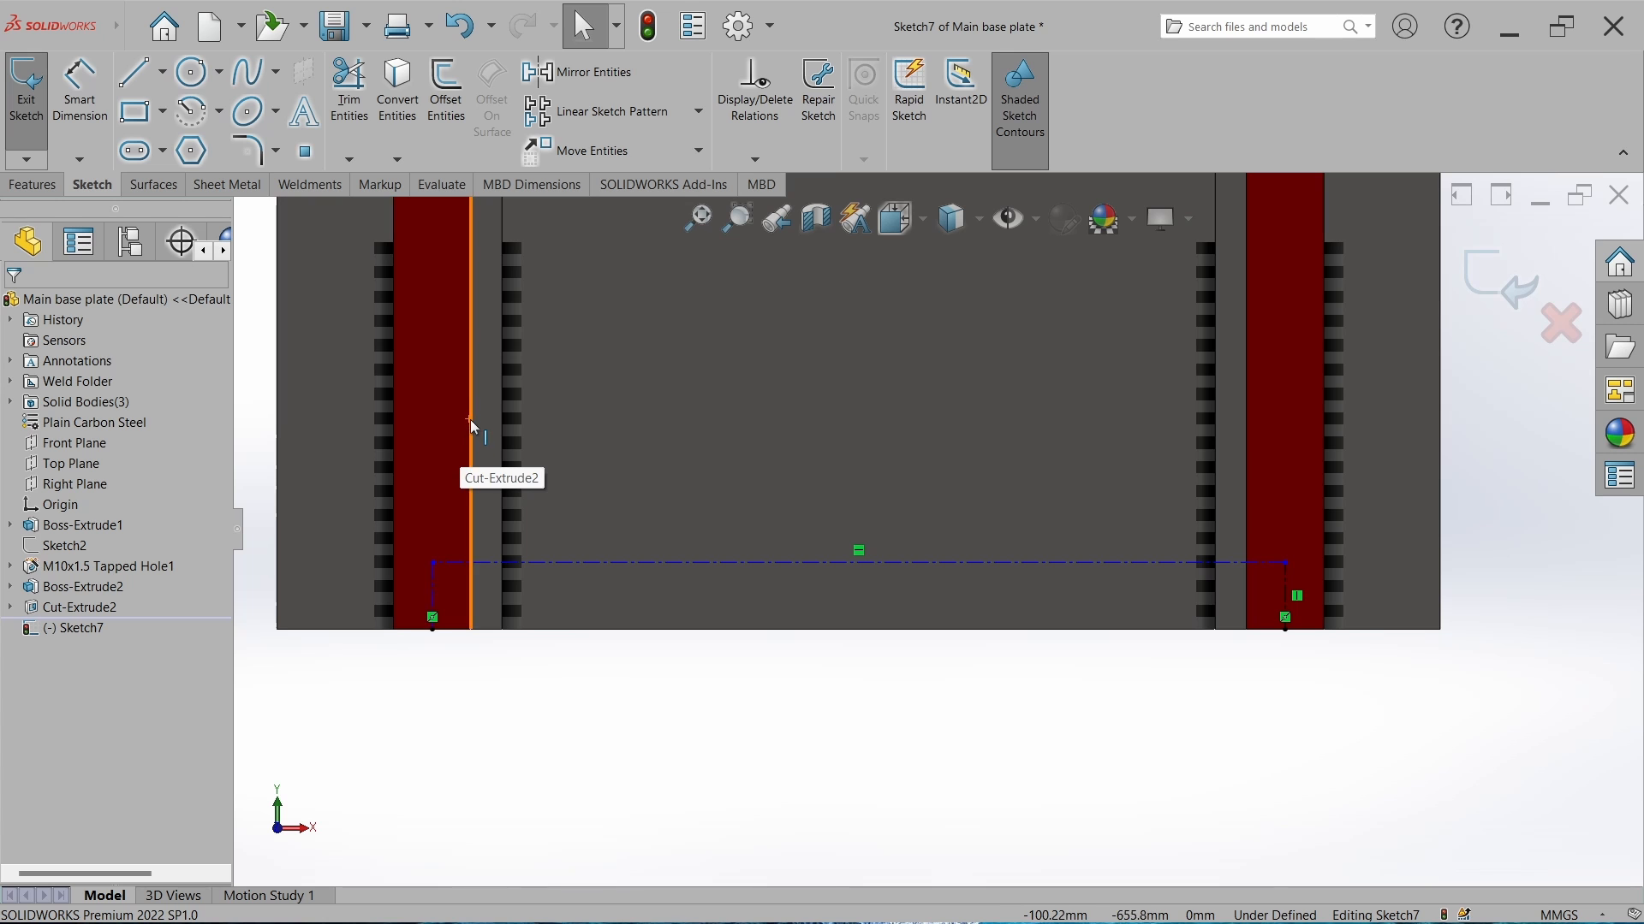
Dimension one short construction line to 20 mm, make the opposite short line vertical, and close the sketch.
{"action": "key", "text": "d"}
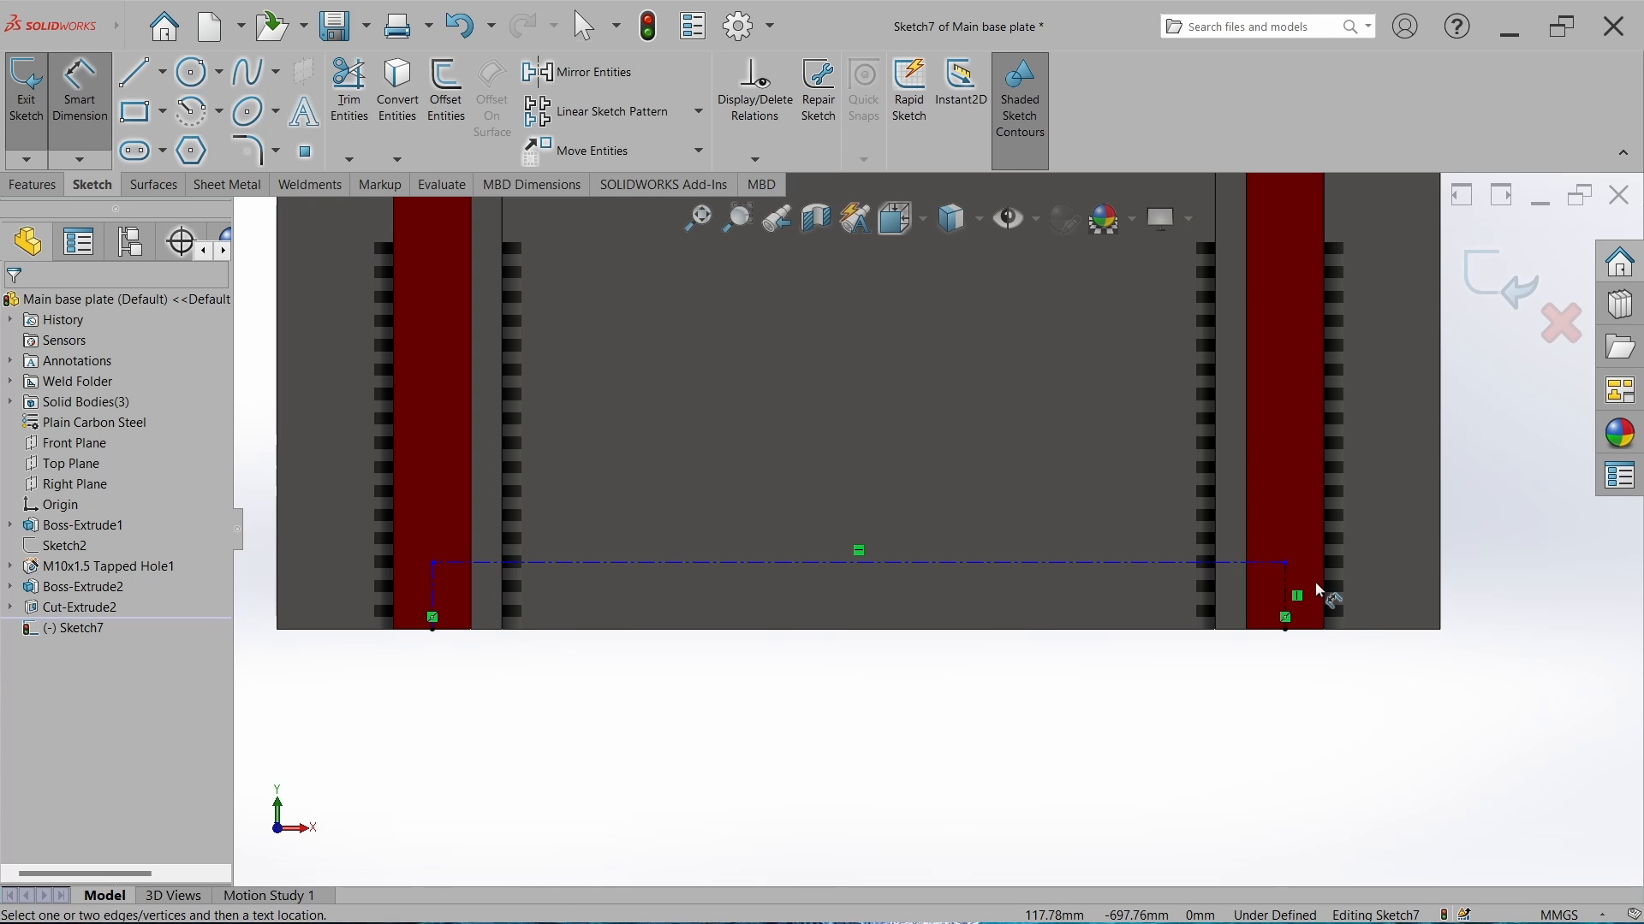
{"action": "left_click", "coordinate": [1290, 598]}
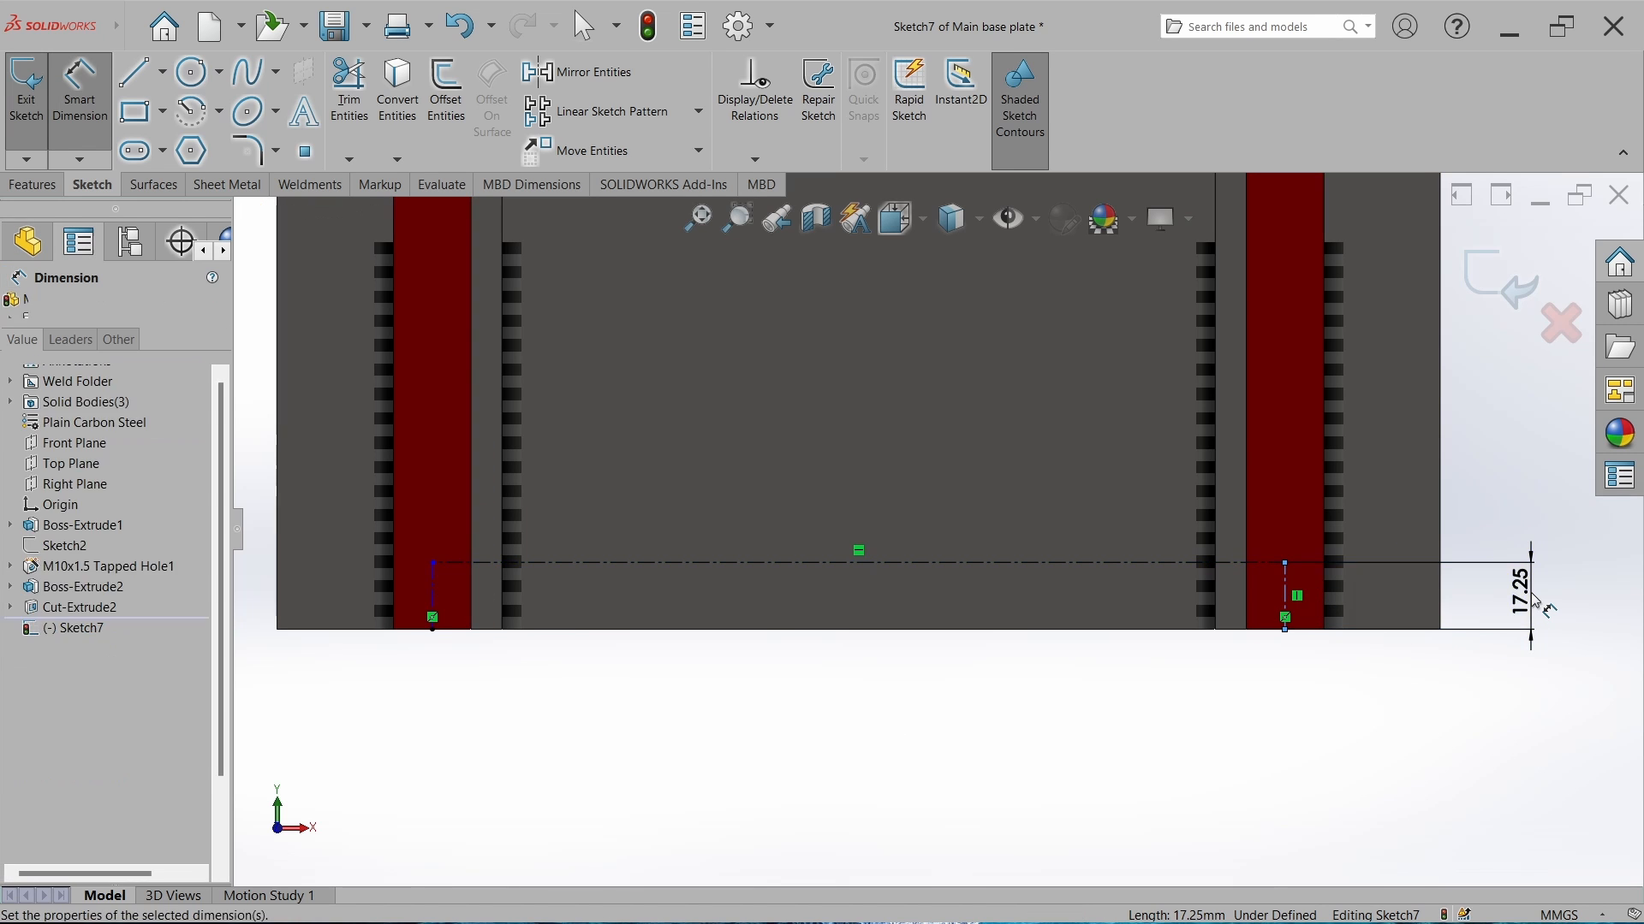
{"action": "left_click", "coordinate": [1532, 594]}
{"action": "type", "text": "20"}
{"action": "key", "text": "Return"}
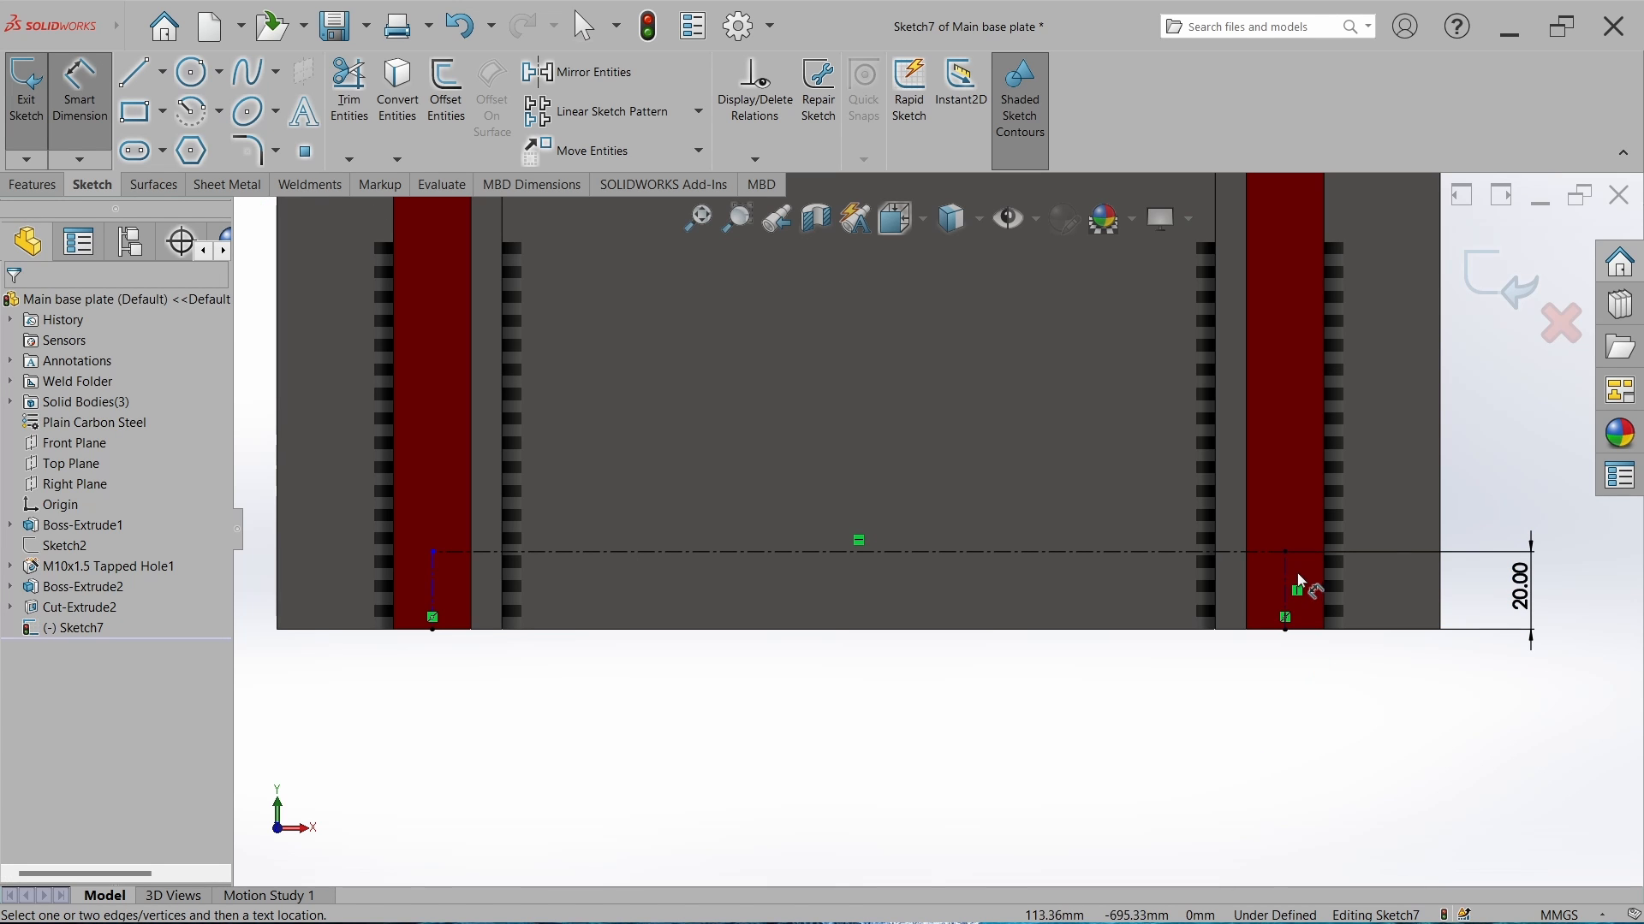
{"action": "key", "text": "Escape"}
{"action": "left_click", "coordinate": [432, 579]}
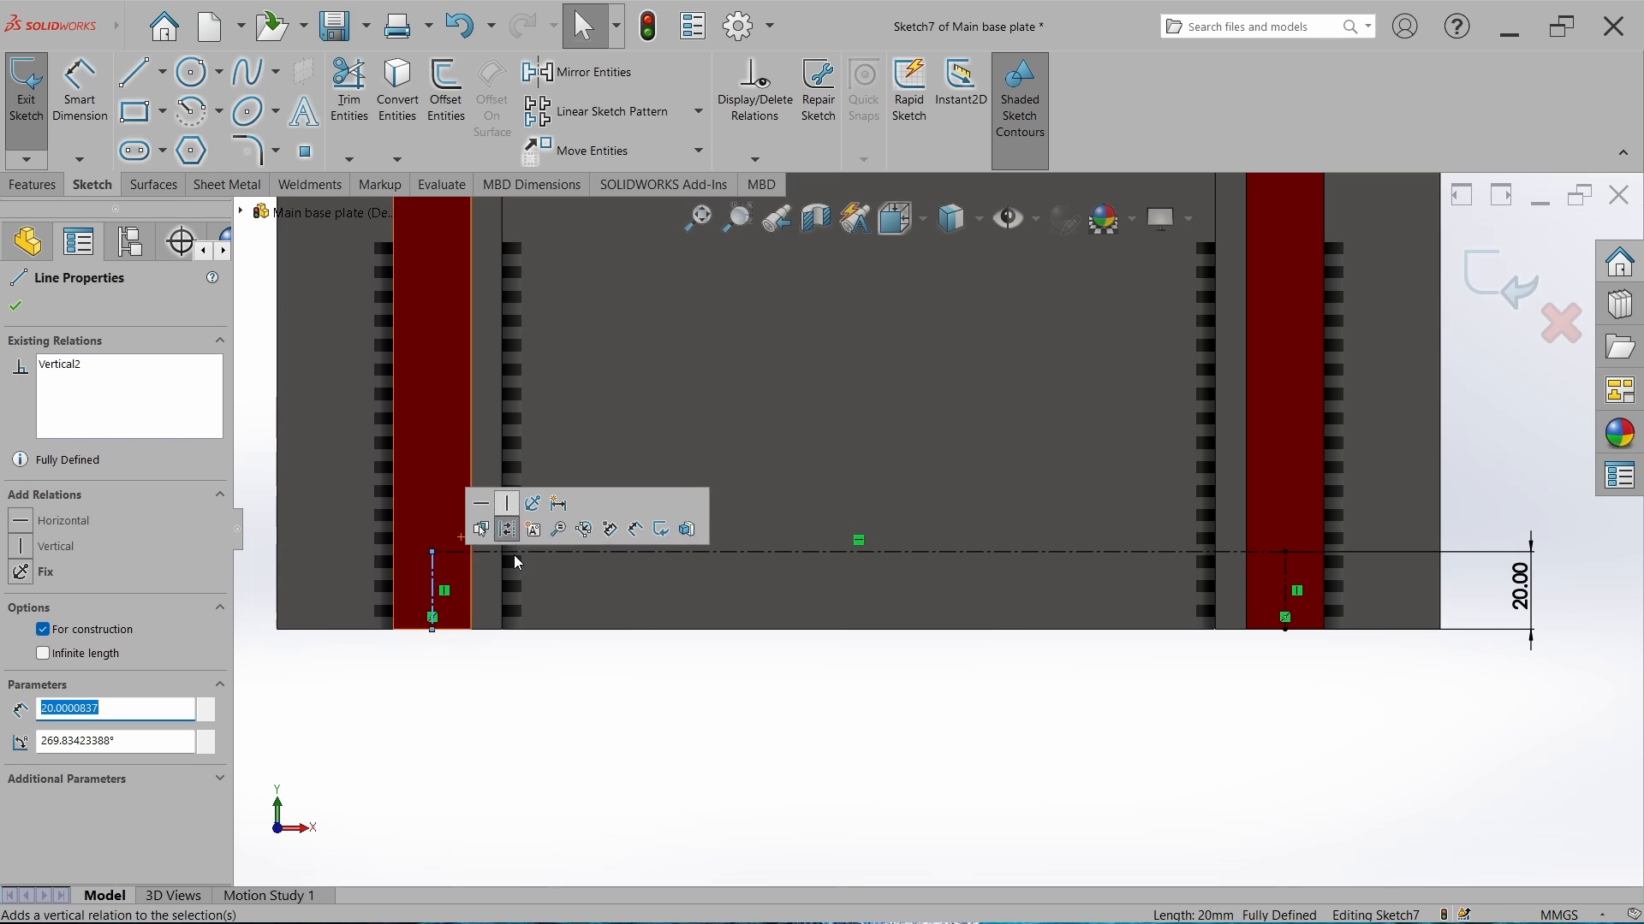
{"action": "left_click", "coordinate": [563, 715]}
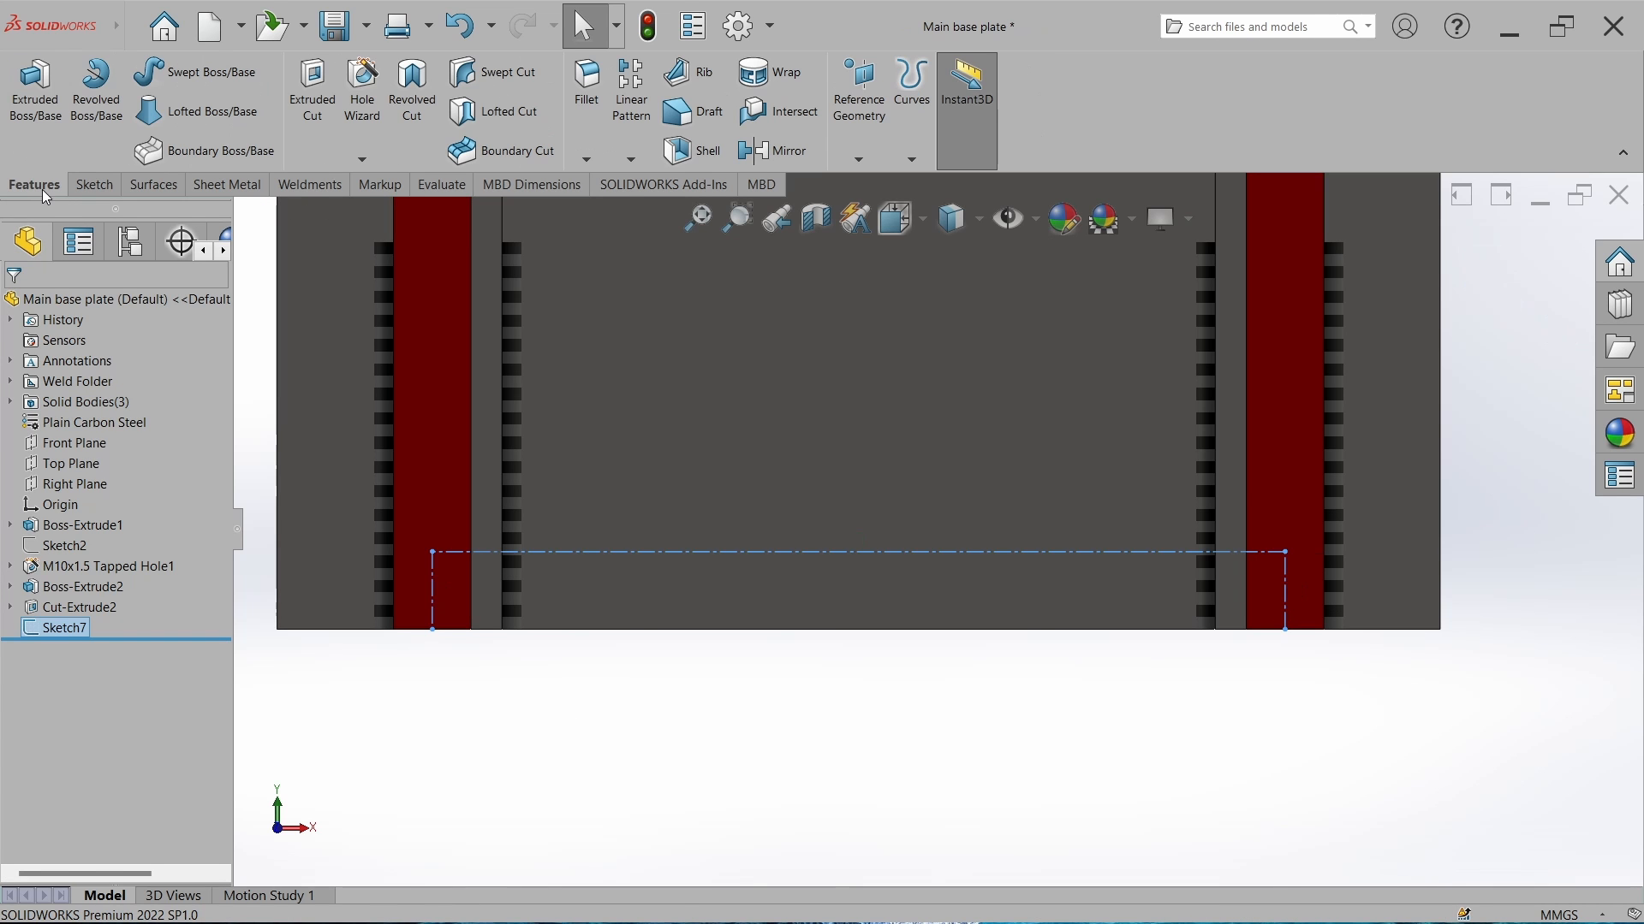
Measure a mounting hole of the LM rail and set the base plate's bottoming tapped hole size to M5x0.8.
{"action": "left_click", "coordinate": [363, 94]}
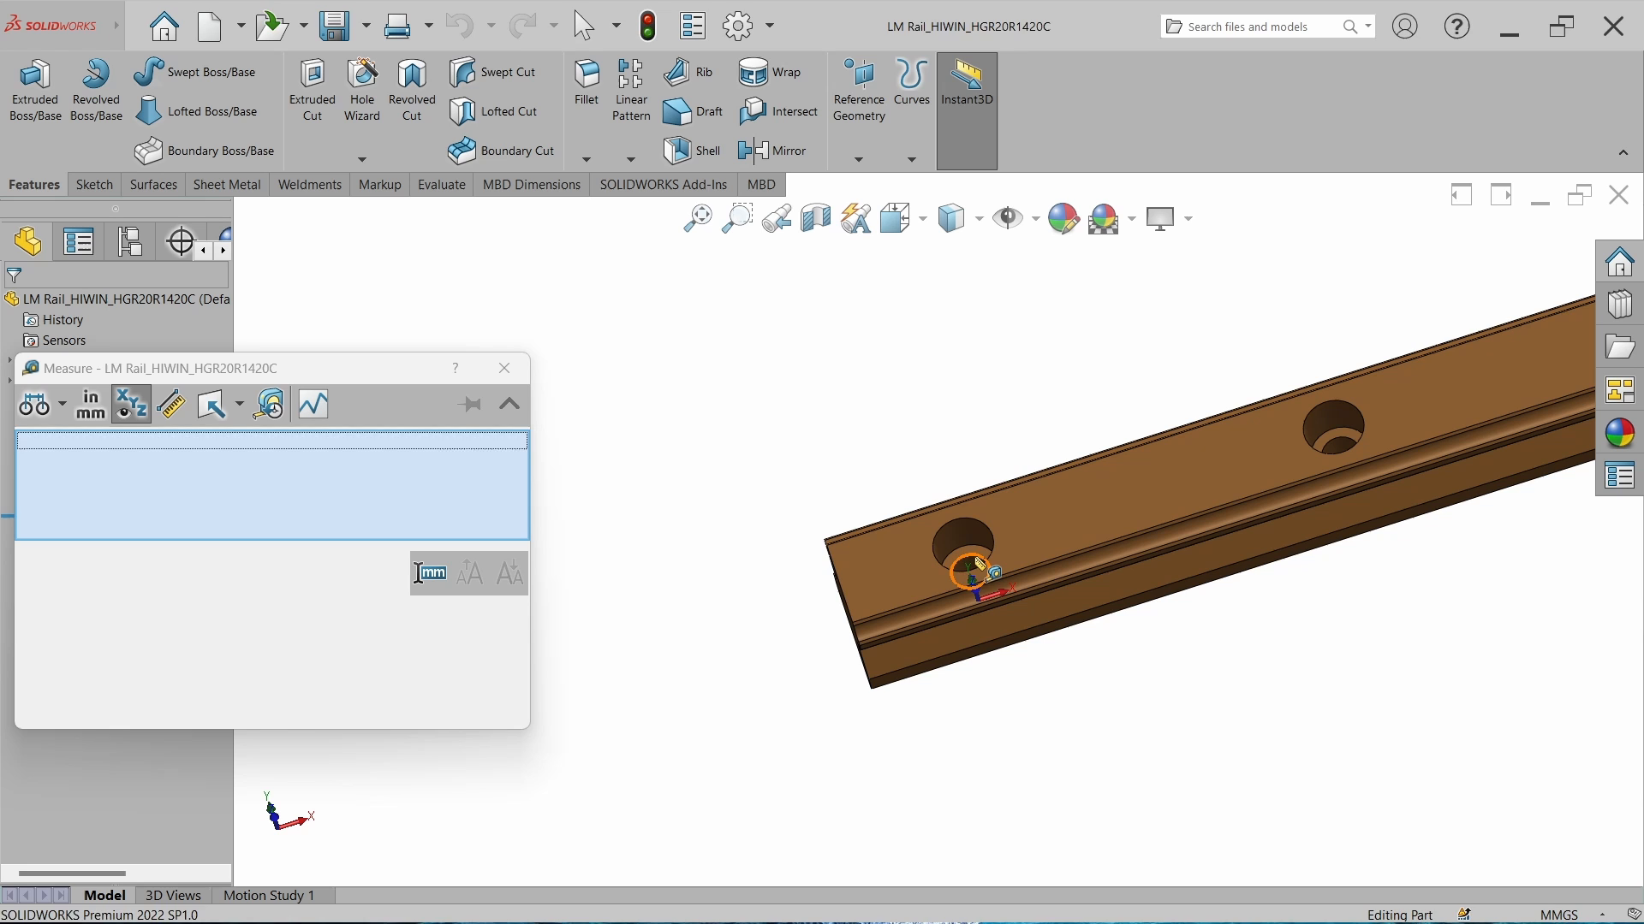
{"action": "left_click", "coordinate": [978, 567]}
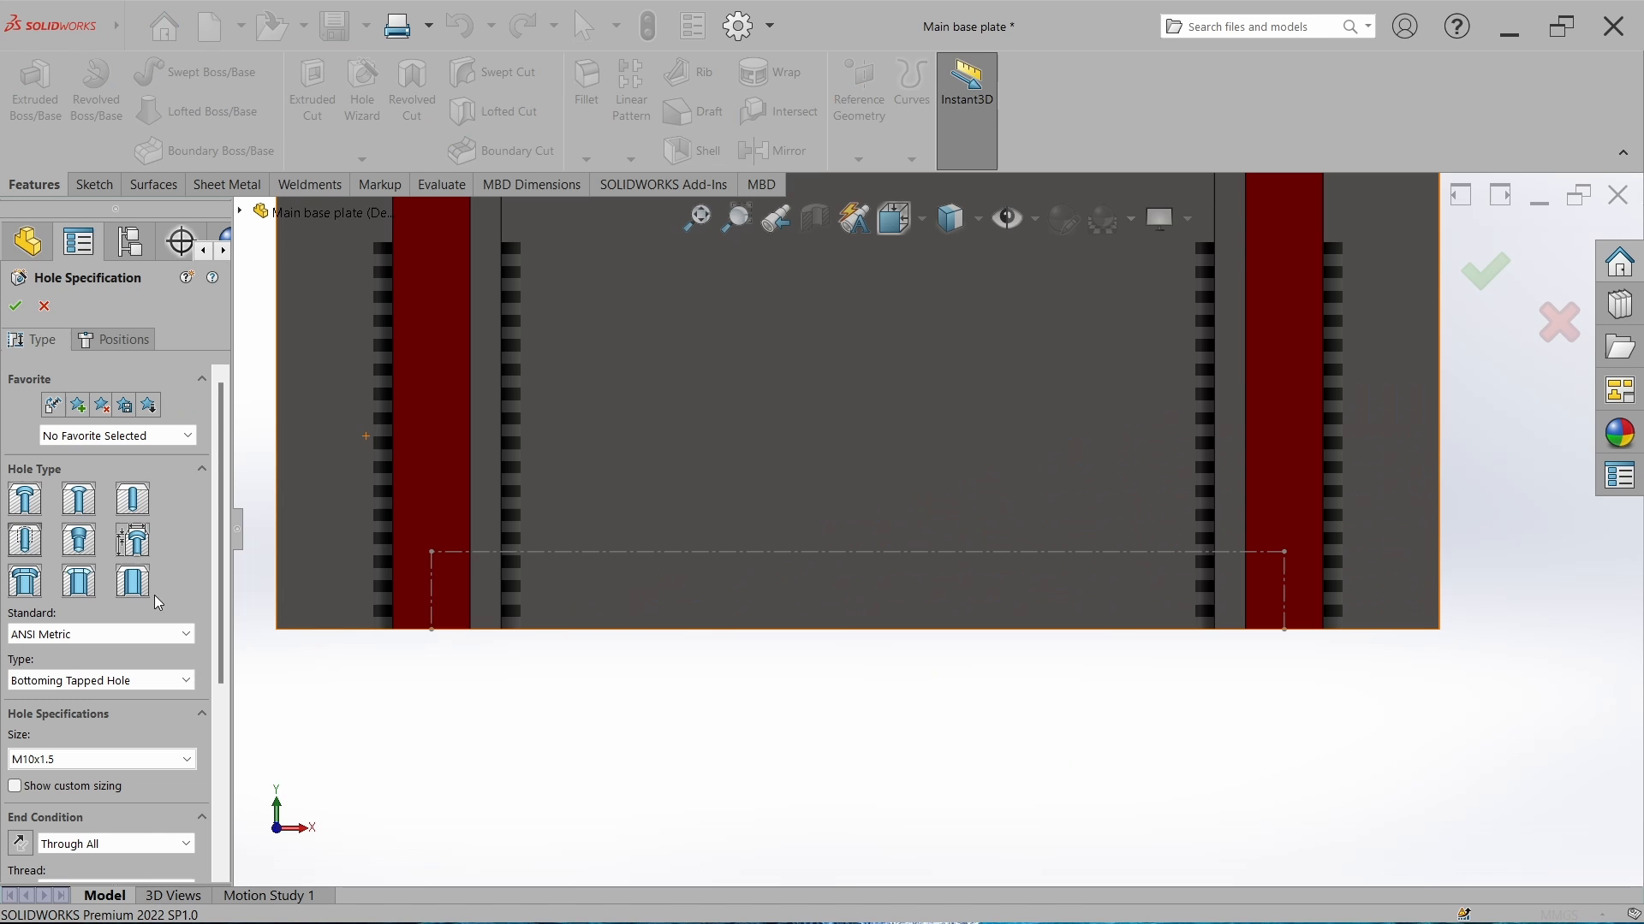
{"action": "left_click", "coordinate": [48, 759]}
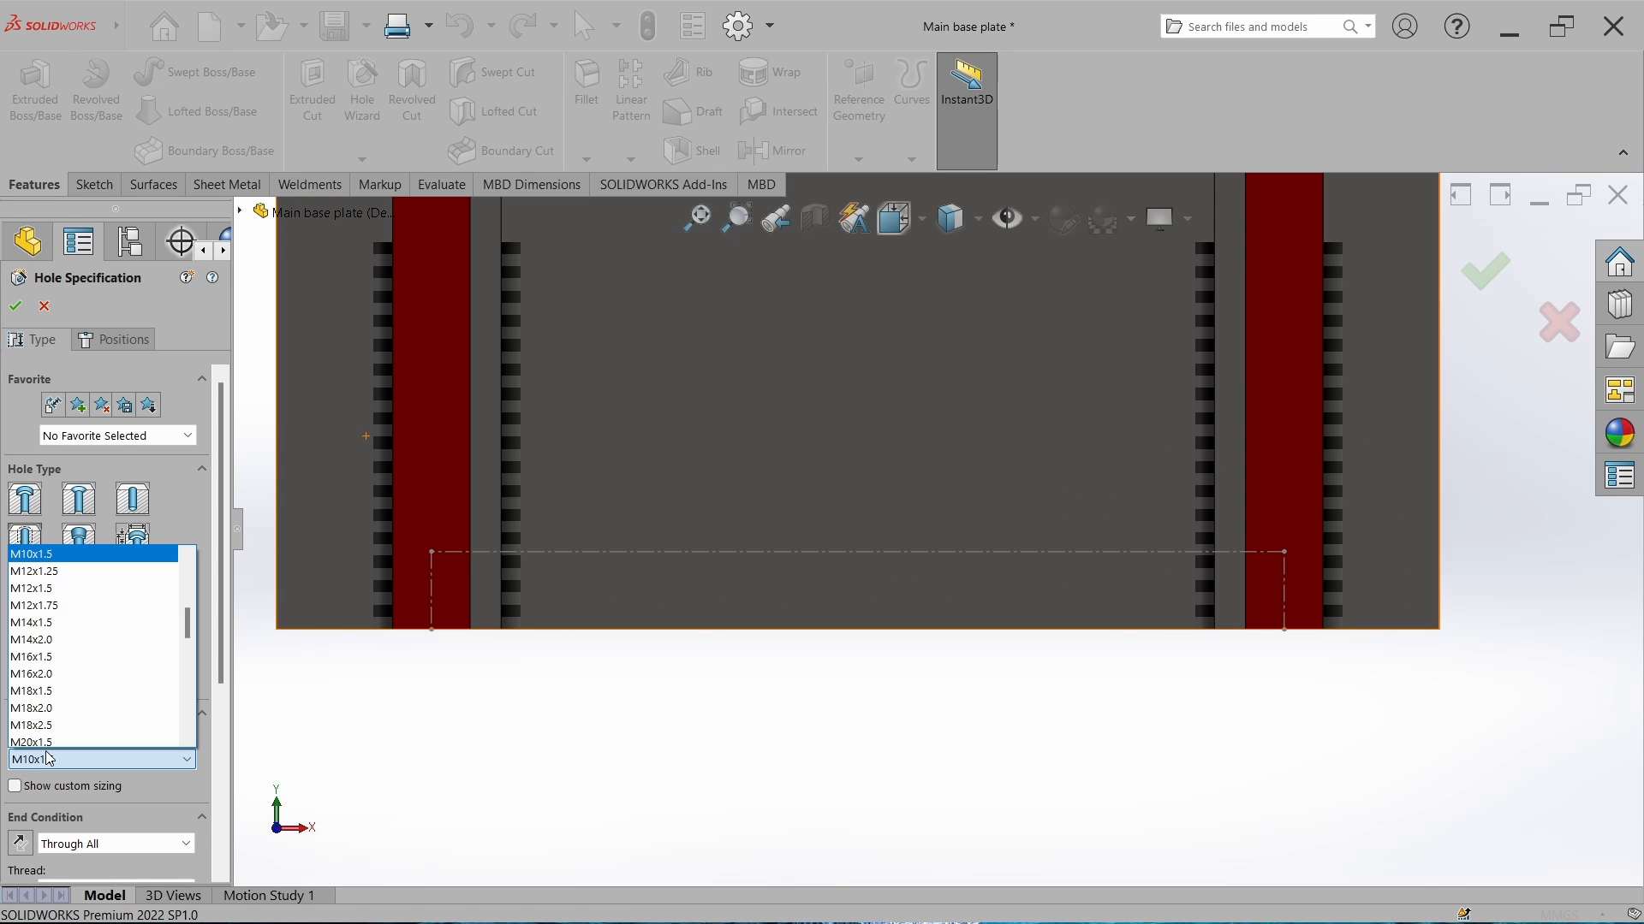
{"action": "scroll", "coordinate": [68, 651], "scroll_direction": "up", "scroll_amount": 3}
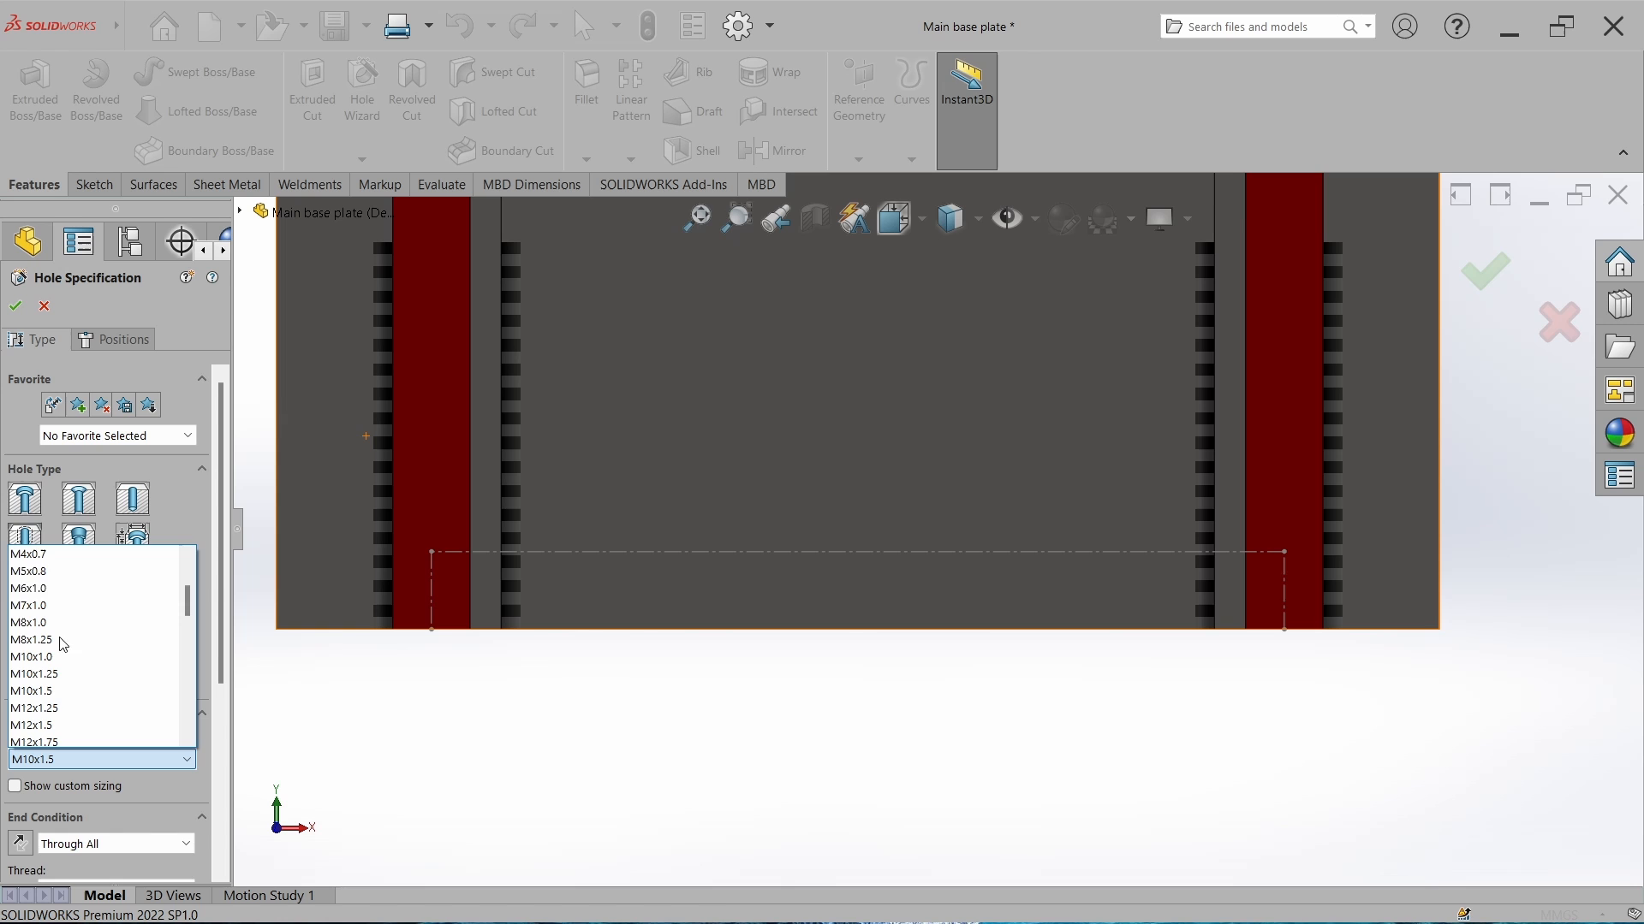
{"action": "left_click", "coordinate": [61, 577]}
Make the tapped hole blind with a depth of 20 mm and a thread depth of 16 mm.
{"action": "left_click_drag", "start_coordinate": [220, 590], "coordinate": [222, 775]}
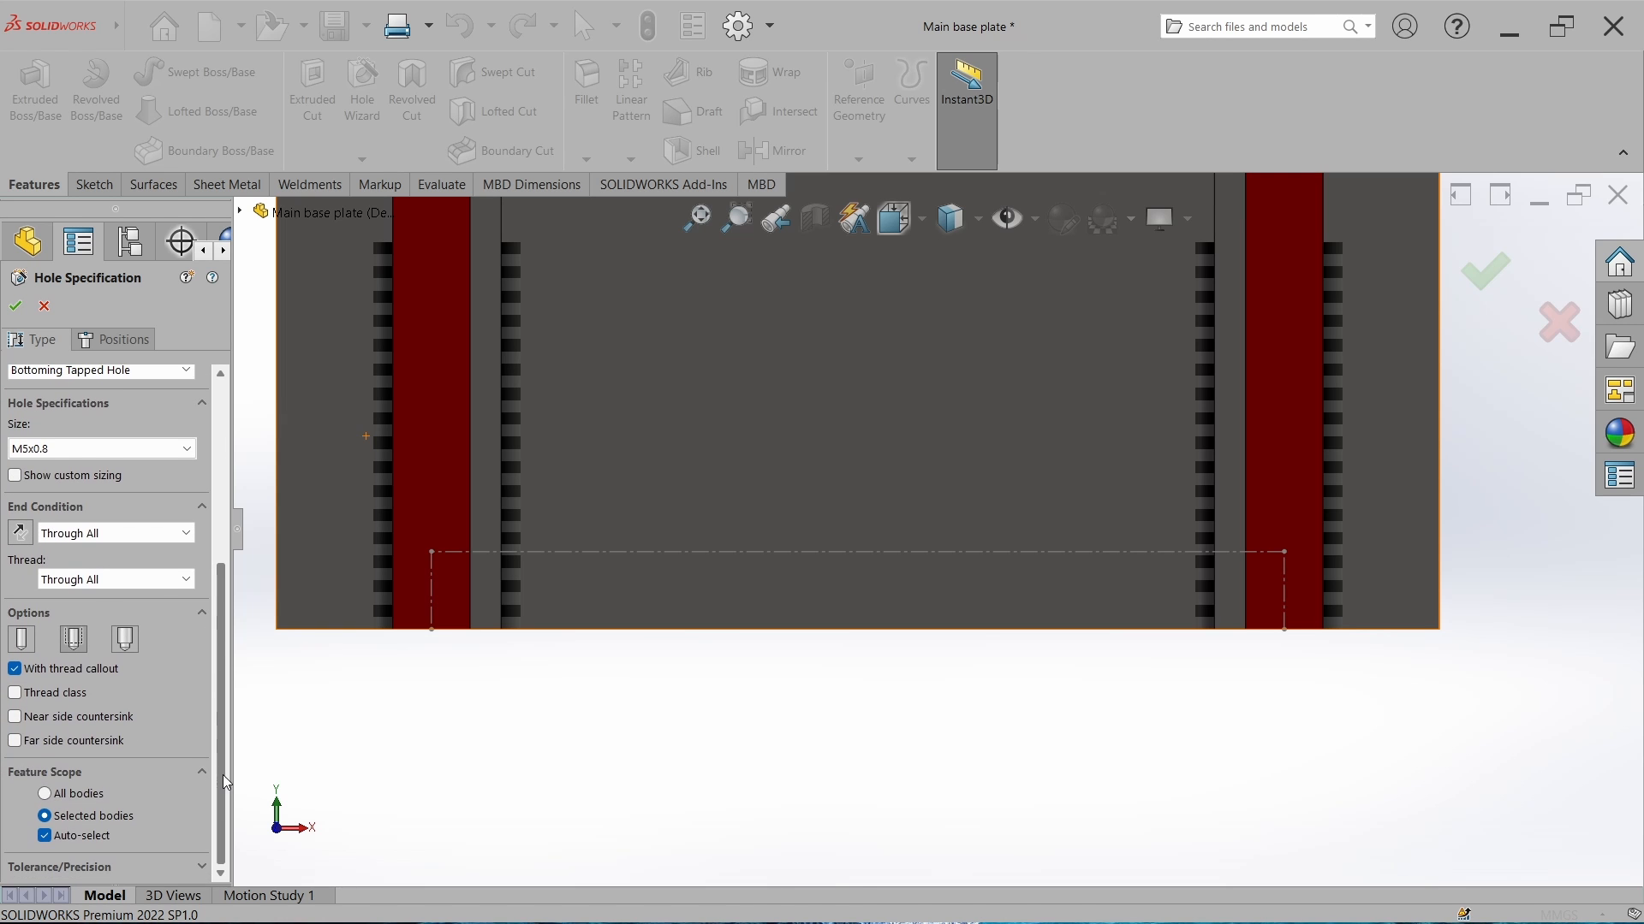
{"action": "left_click", "coordinate": [131, 533]}
{"action": "left_click", "coordinate": [128, 551]}
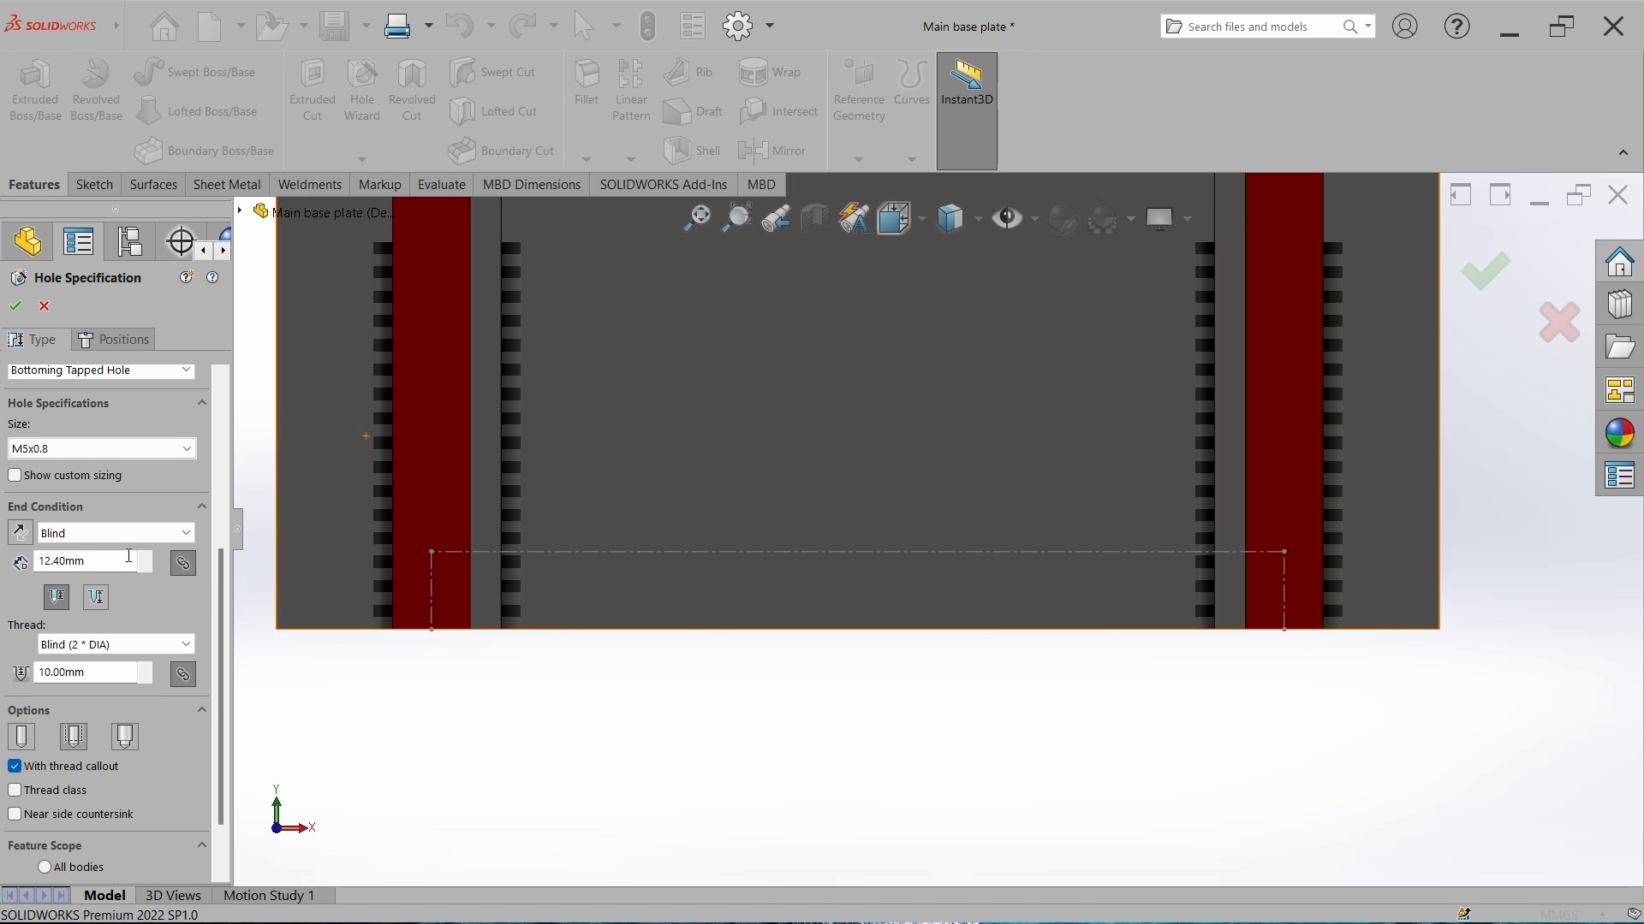
{"action": "type", "text": "20"}
{"action": "key", "text": "Return"}
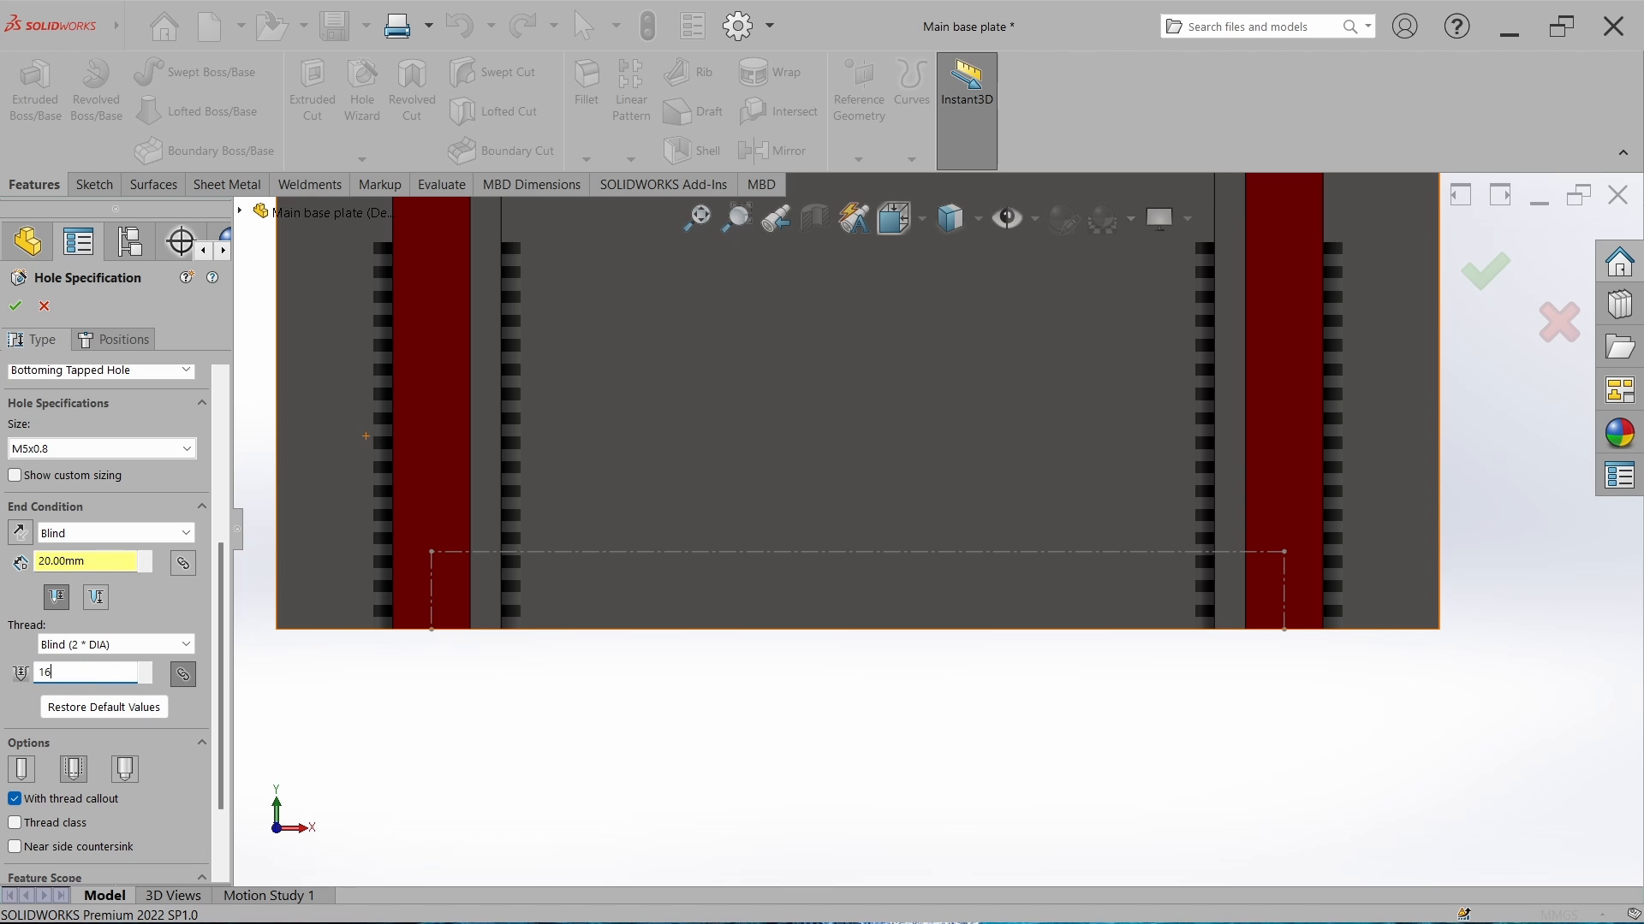
{"action": "type", "text": "16"}
{"action": "key", "text": "Return"}
Place tapped holes at both corners of the construction line sketch using a 3D sketch, and hide the construction sketch.
{"action": "left_click", "coordinate": [116, 343]}
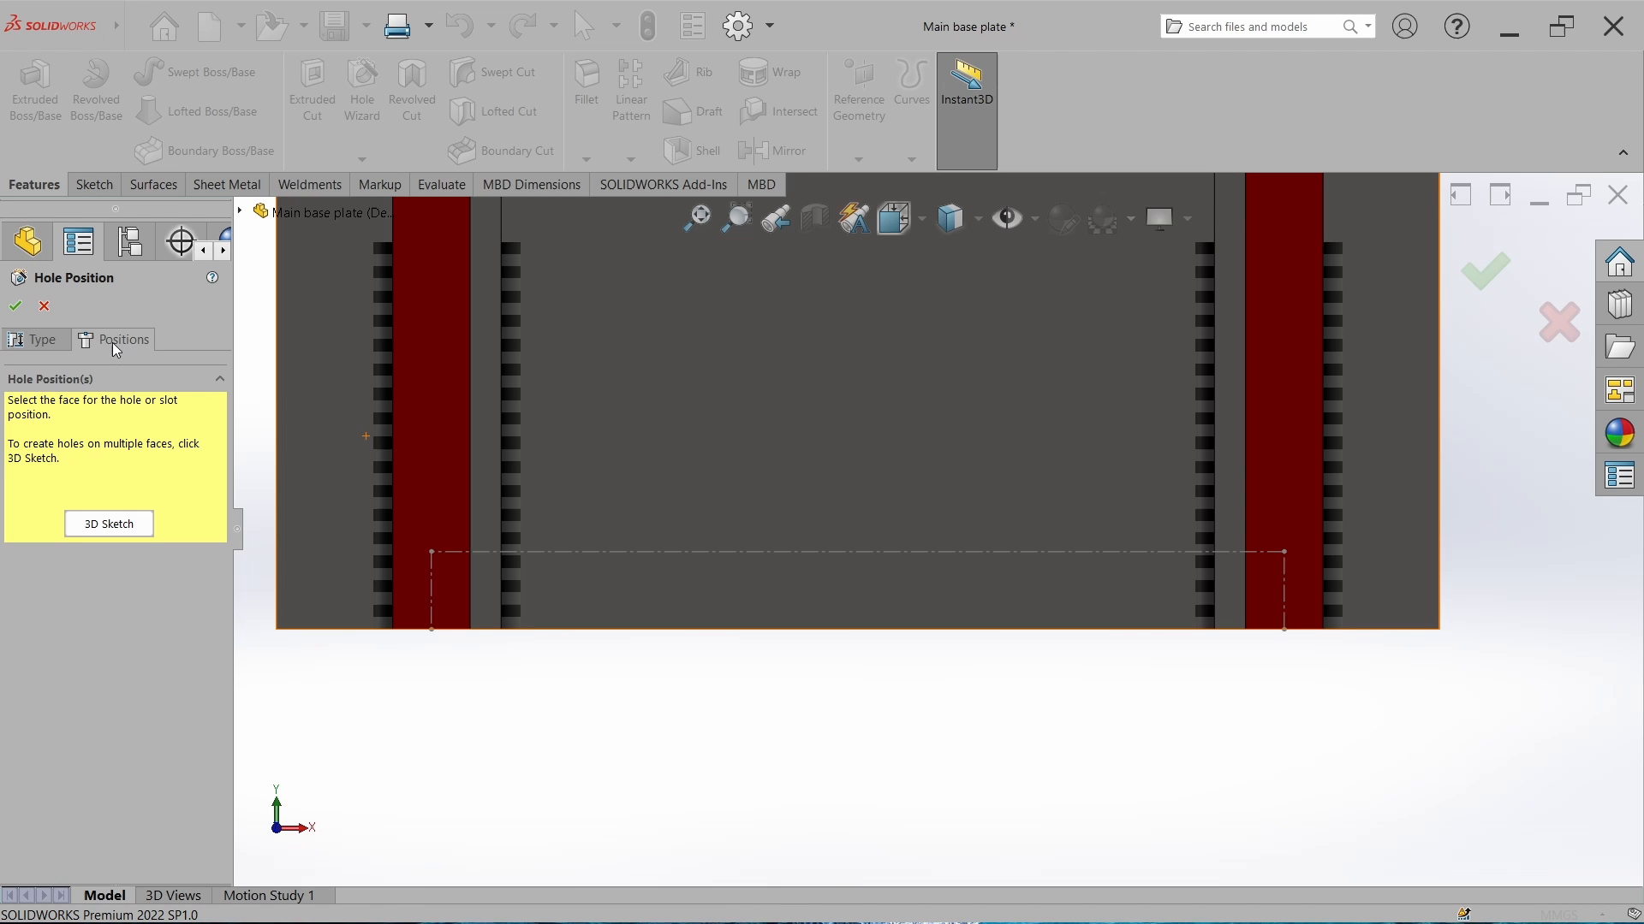
{"action": "left_click", "coordinate": [123, 513]}
{"action": "left_click", "coordinate": [431, 550]}
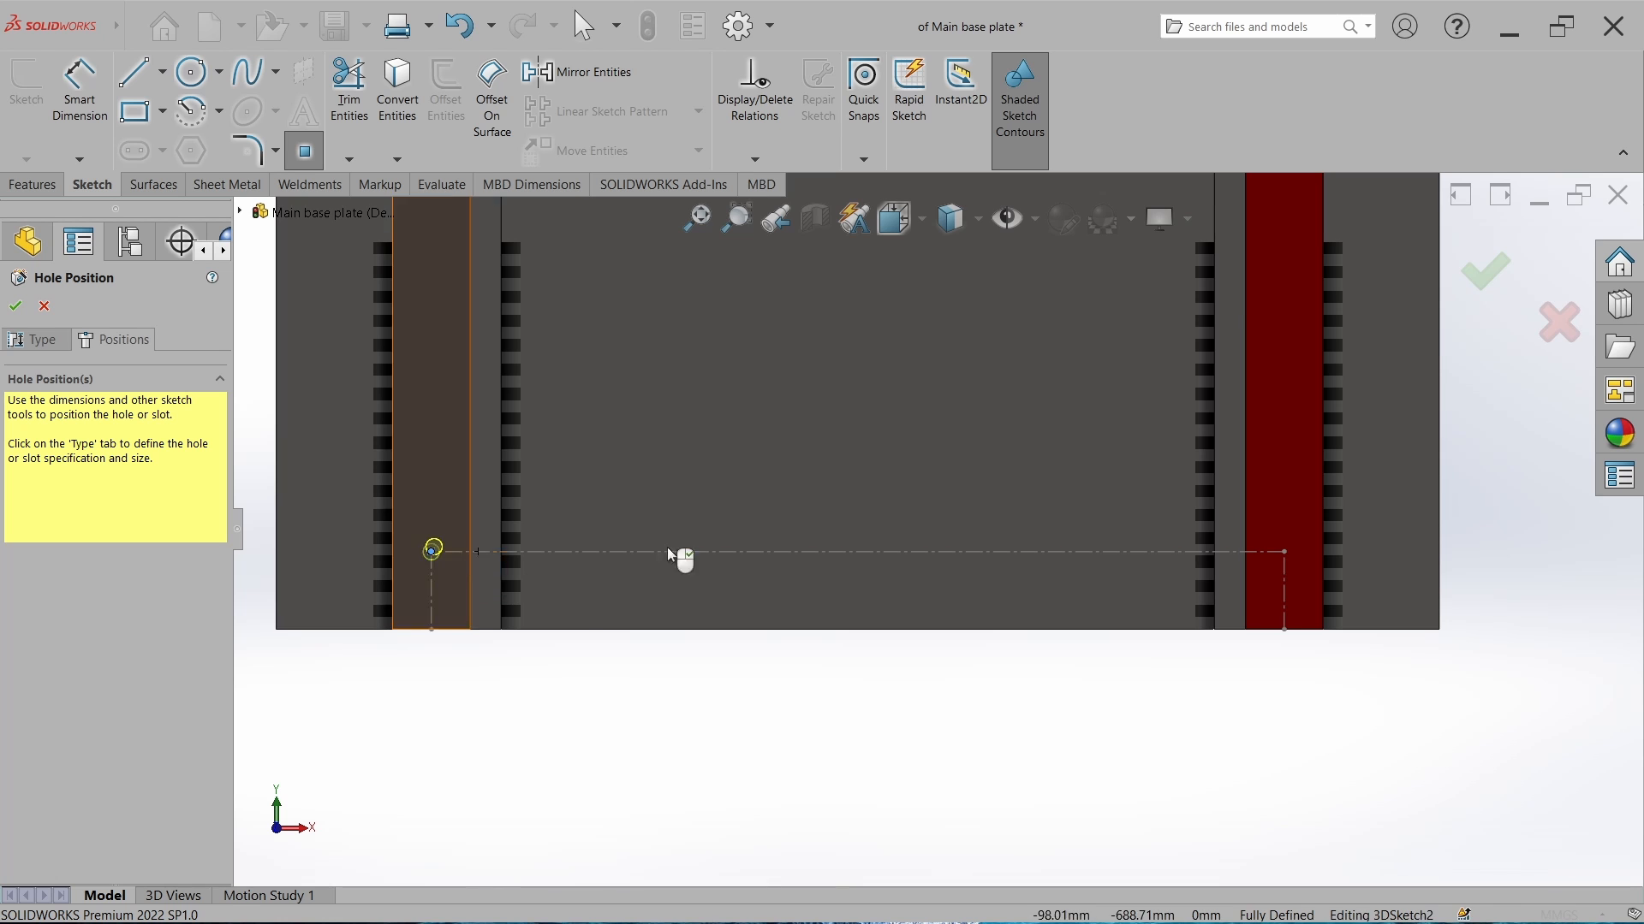
{"action": "left_click", "coordinate": [1284, 552]}
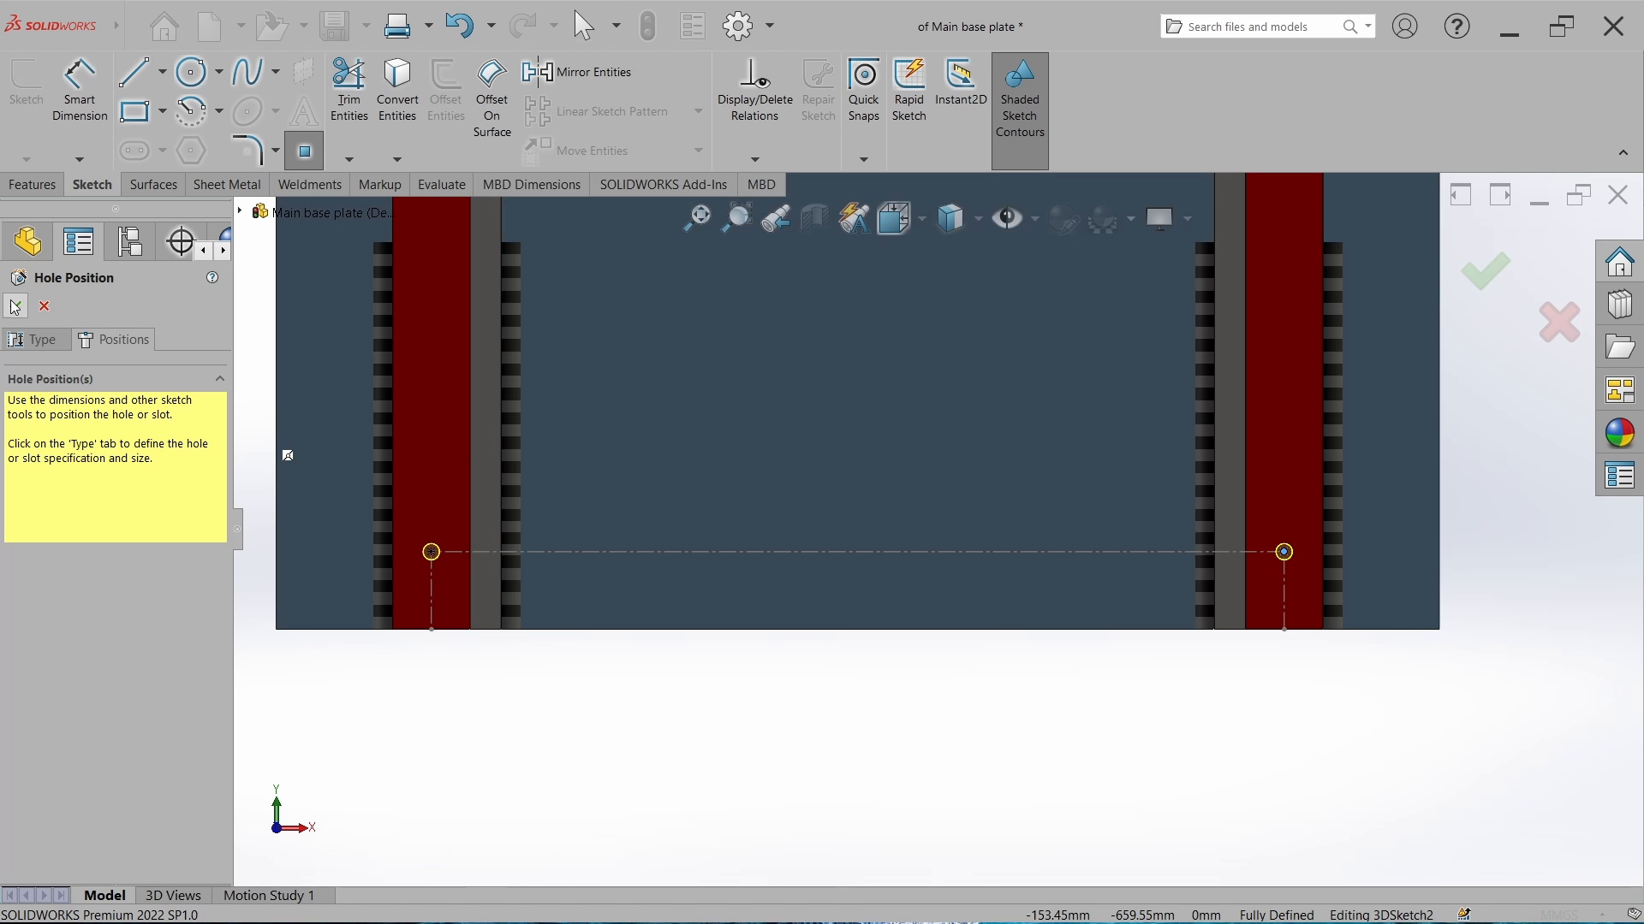
{"action": "left_click", "coordinate": [15, 305]}
{"action": "middle_click_drag", "start_coordinate": [624, 779], "coordinate": [588, 417]}
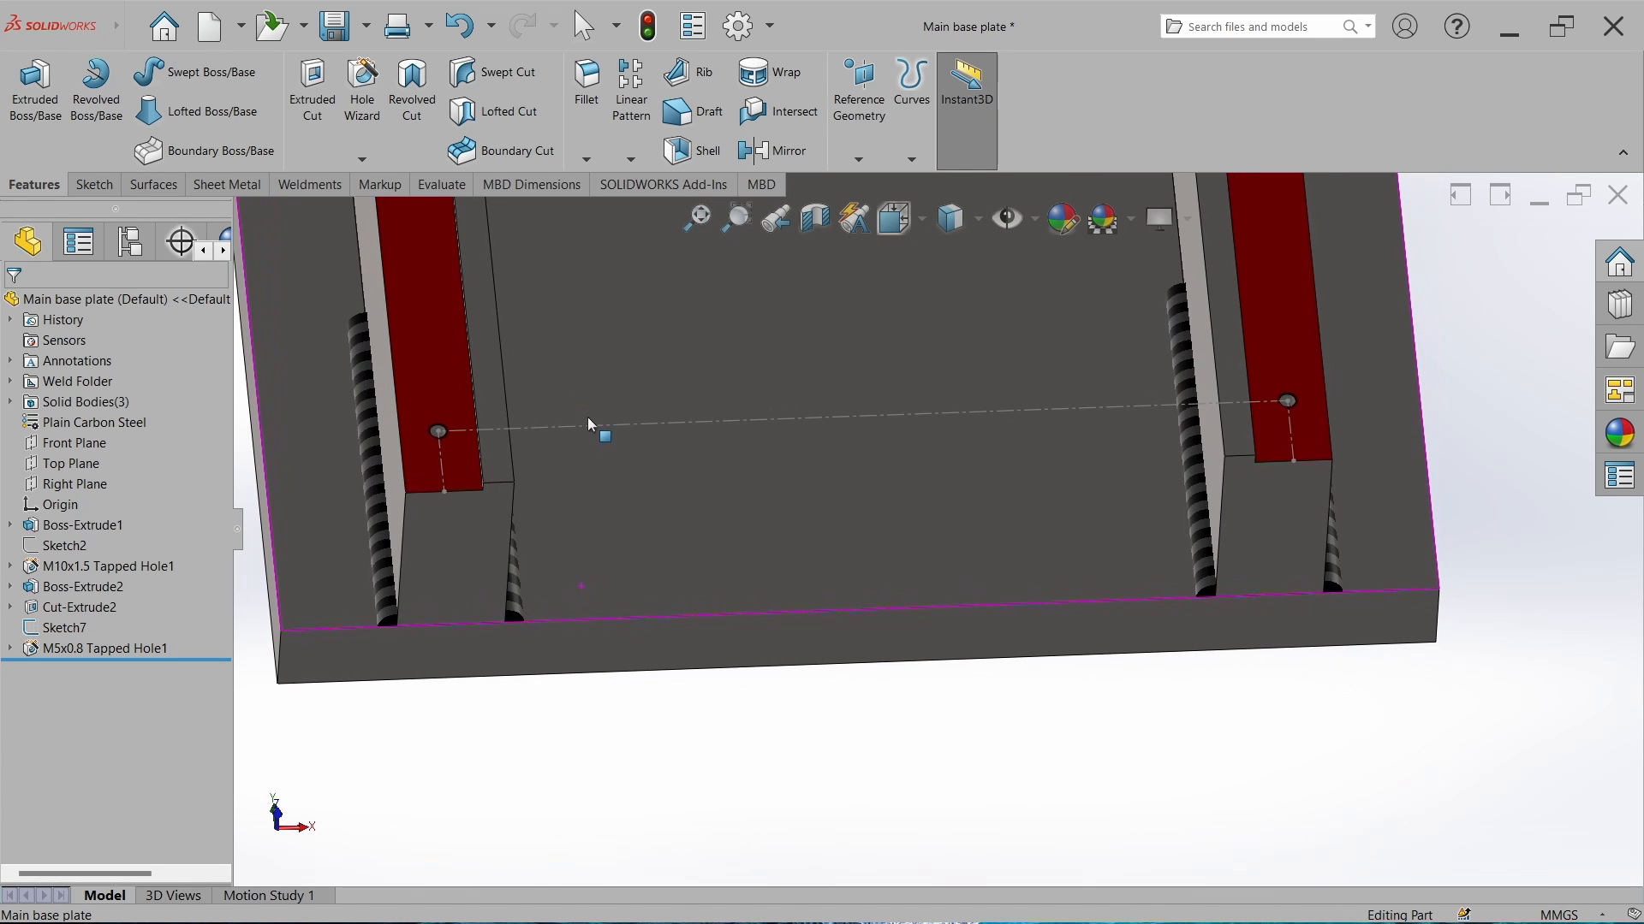
{"action": "left_click", "coordinate": [46, 629]}
{"action": "left_click", "coordinate": [58, 606]}
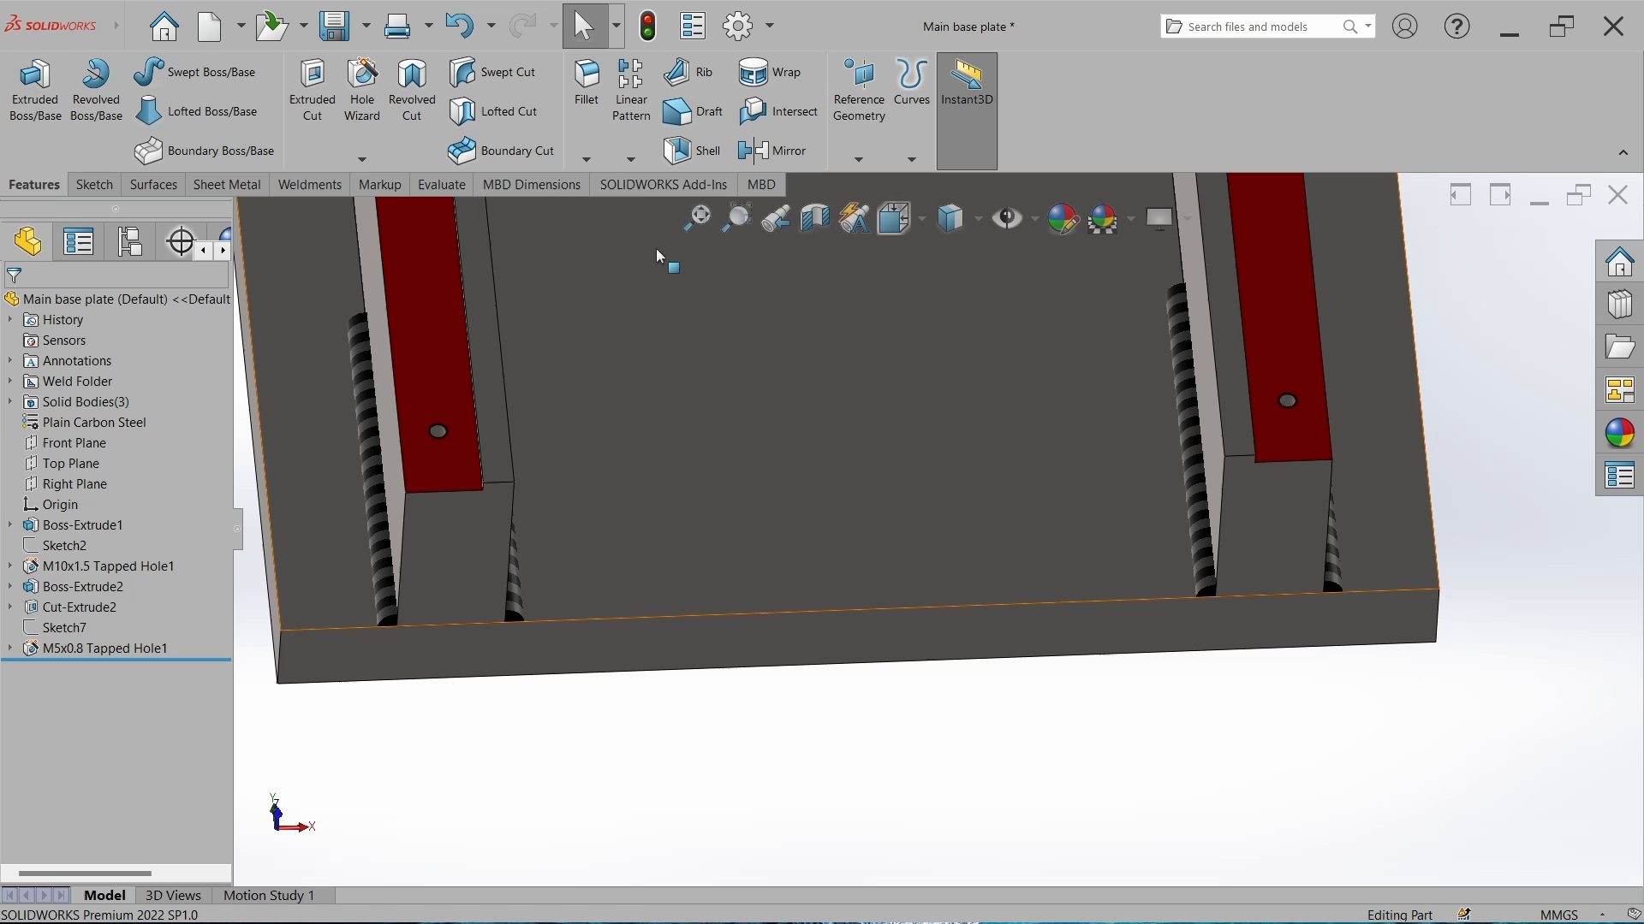
Start a linear pattern of the M5x0.8 tapped holes along the rail support's long upper edge.
{"action": "left_click", "coordinate": [630, 125]}
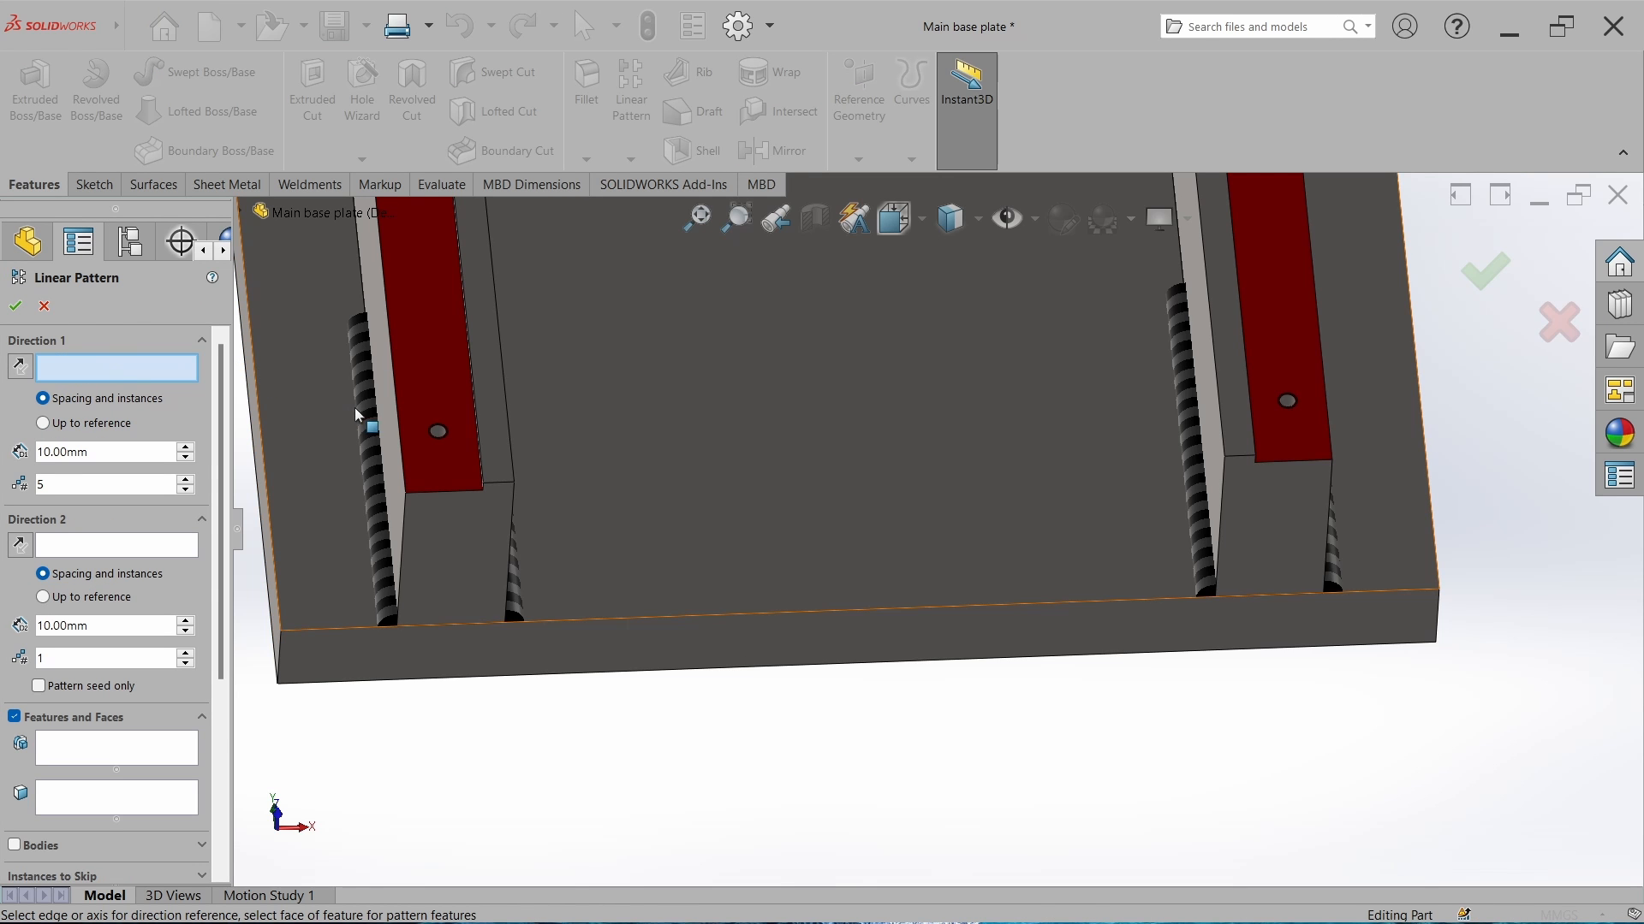
{"action": "left_click", "coordinate": [398, 409]}
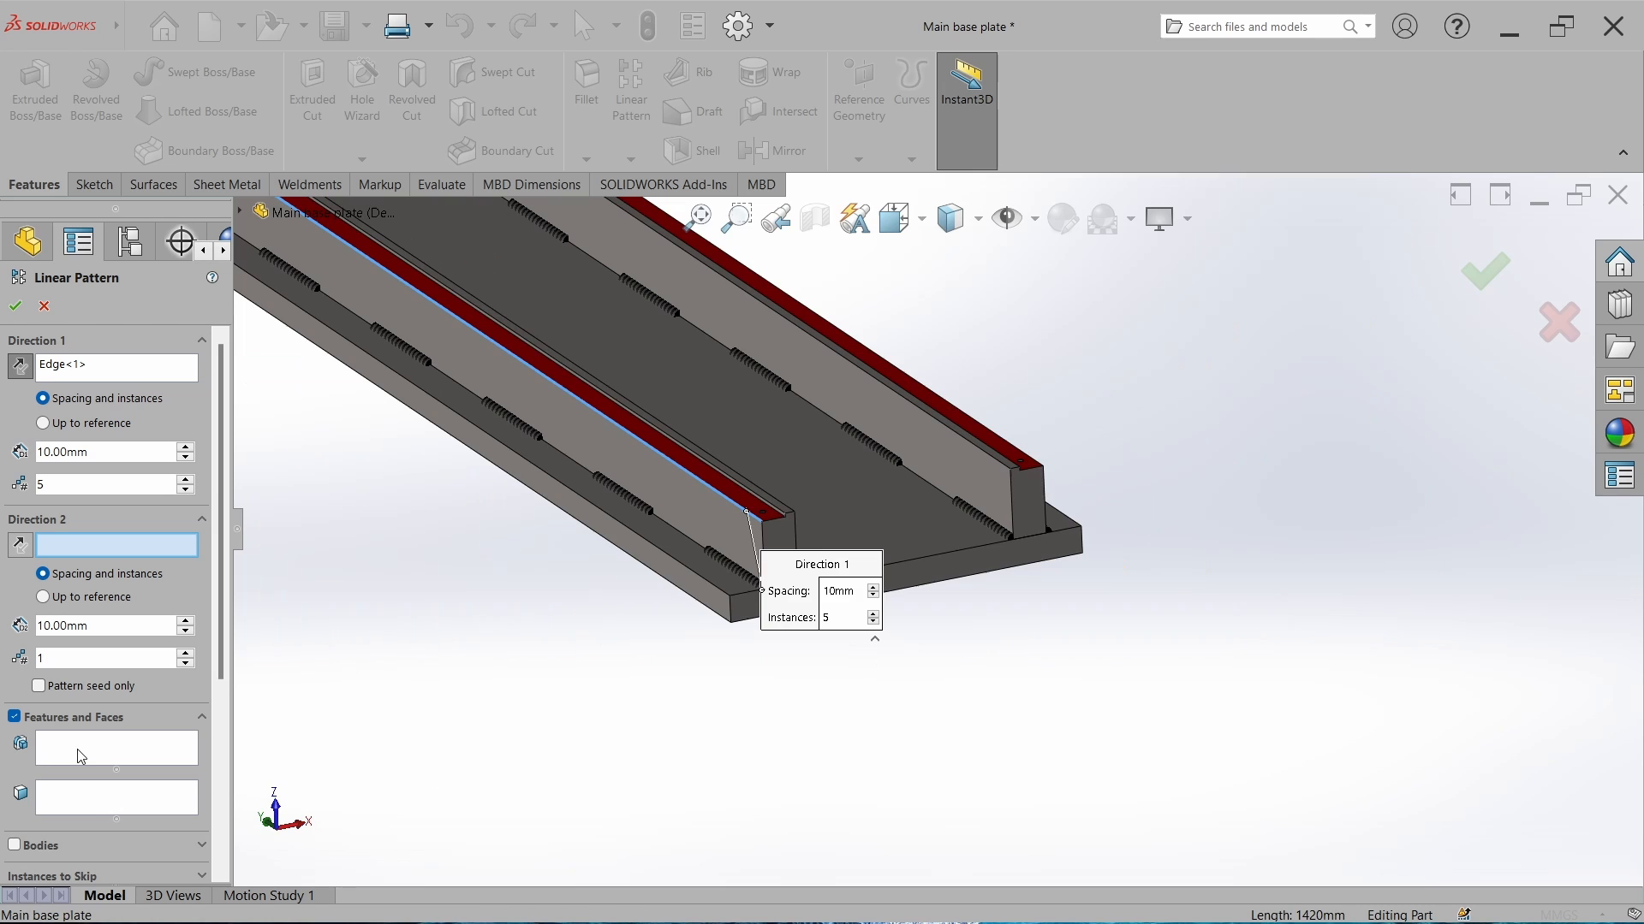
{"action": "left_click", "coordinate": [78, 749]}
{"action": "scroll", "coordinate": [698, 505], "scroll_direction": "down", "scroll_amount": 6}
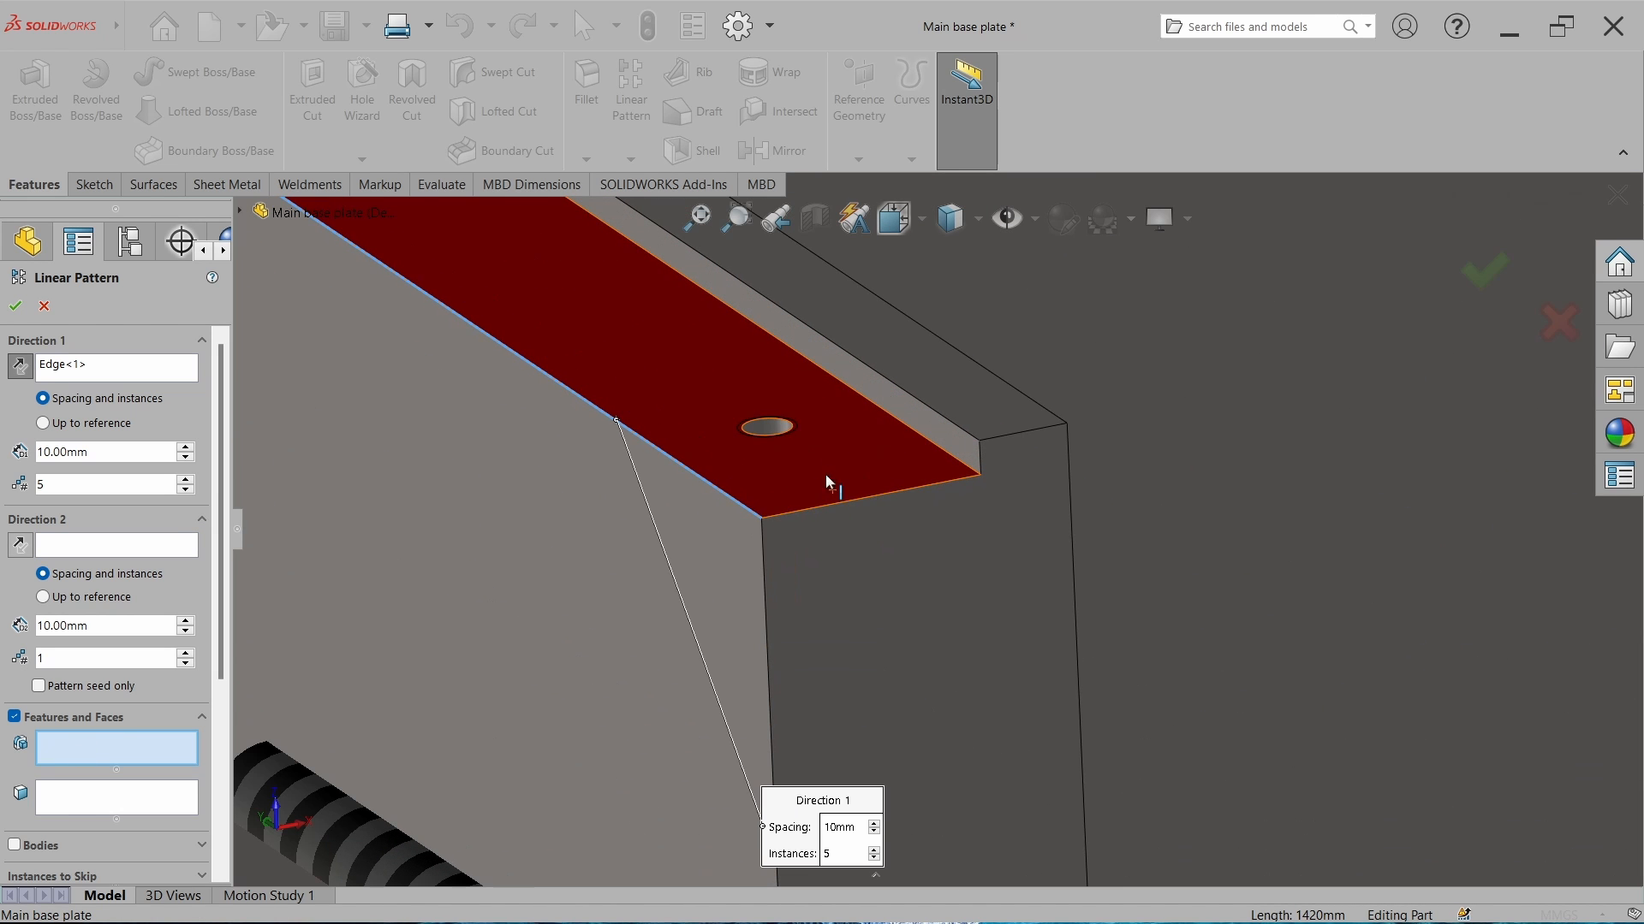
{"action": "left_click", "coordinate": [774, 428]}
{"action": "scroll", "coordinate": [727, 454], "scroll_direction": "up", "scroll_amount": 6}
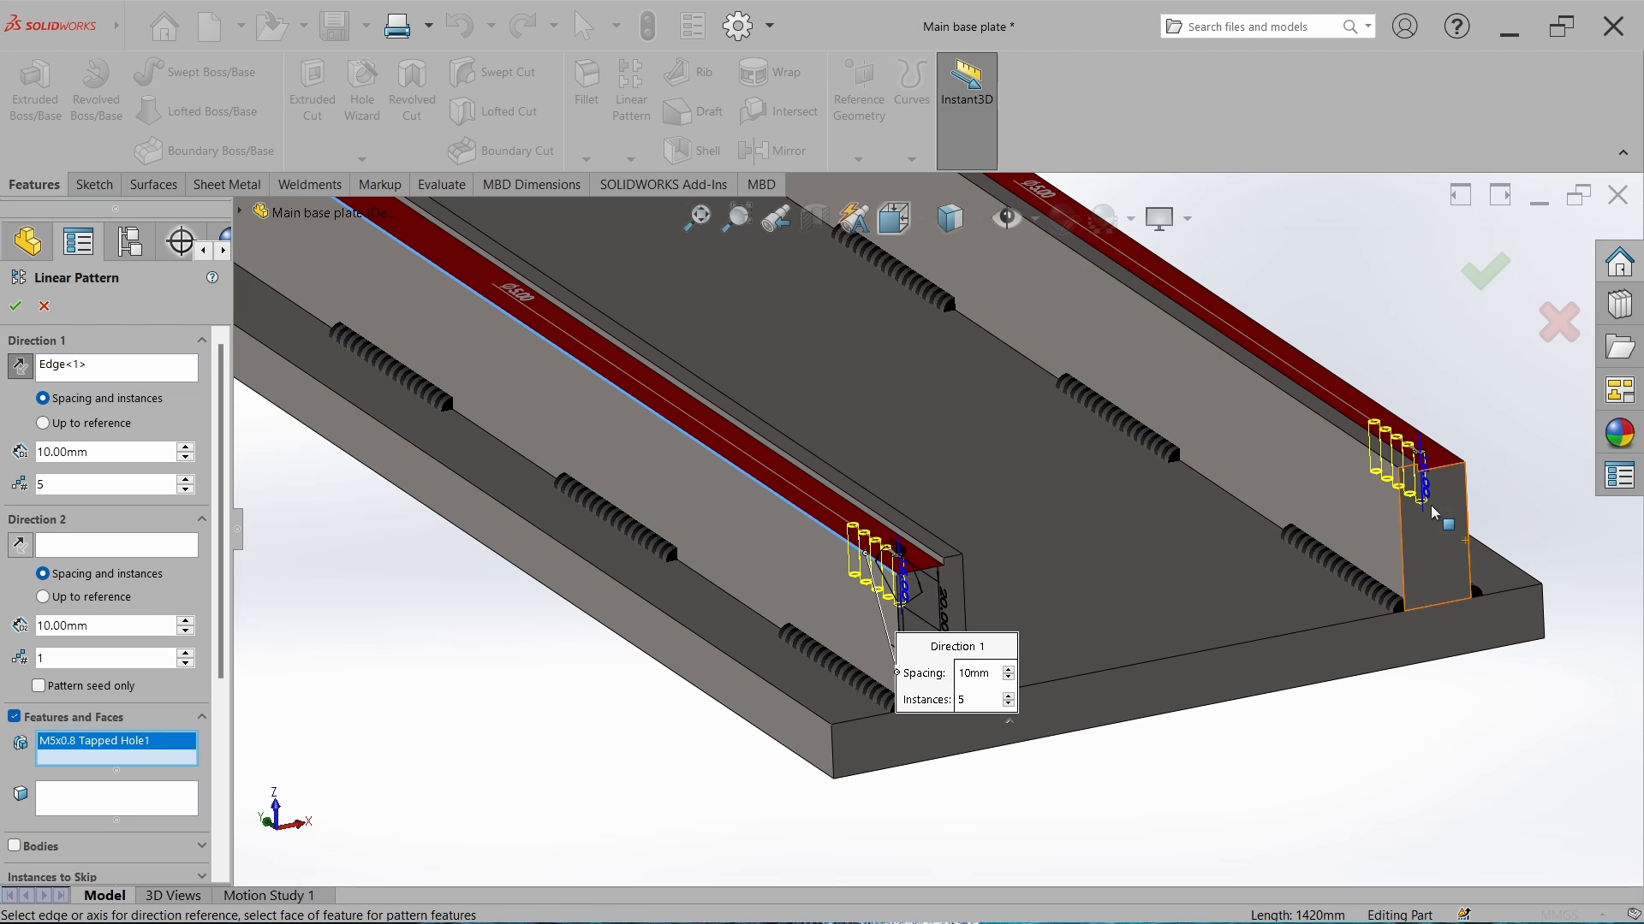
Set the hole pattern to 60 mm spacing with 24 instances and create it.
{"action": "left_click", "coordinate": [122, 451]}
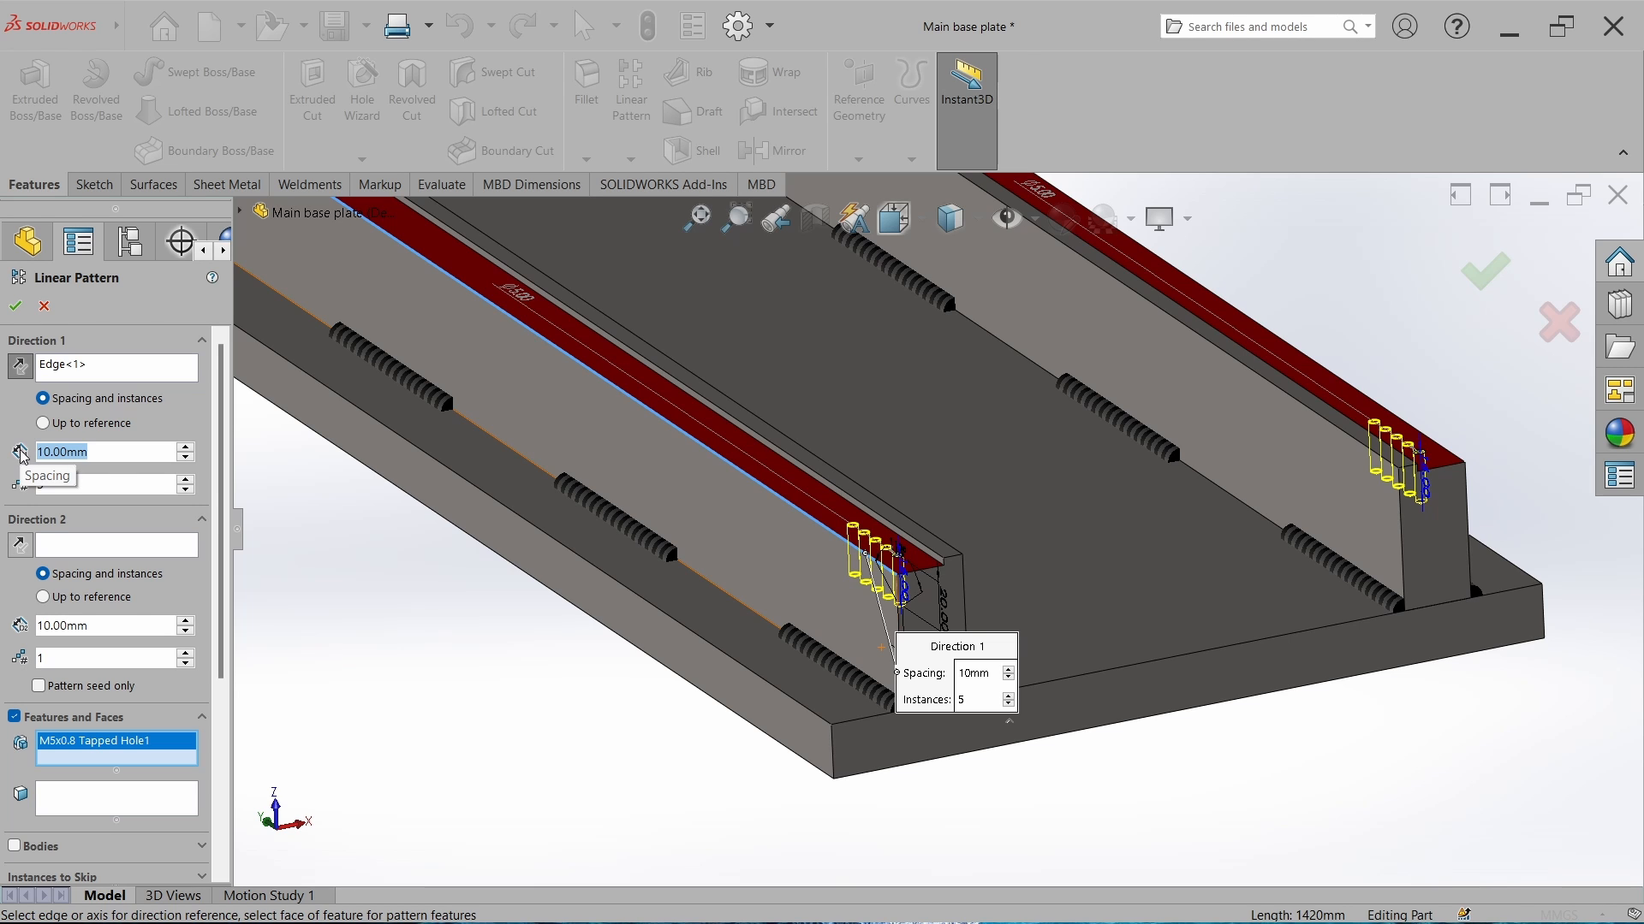
{"action": "type", "text": "60"}
{"action": "key", "text": "Return"}
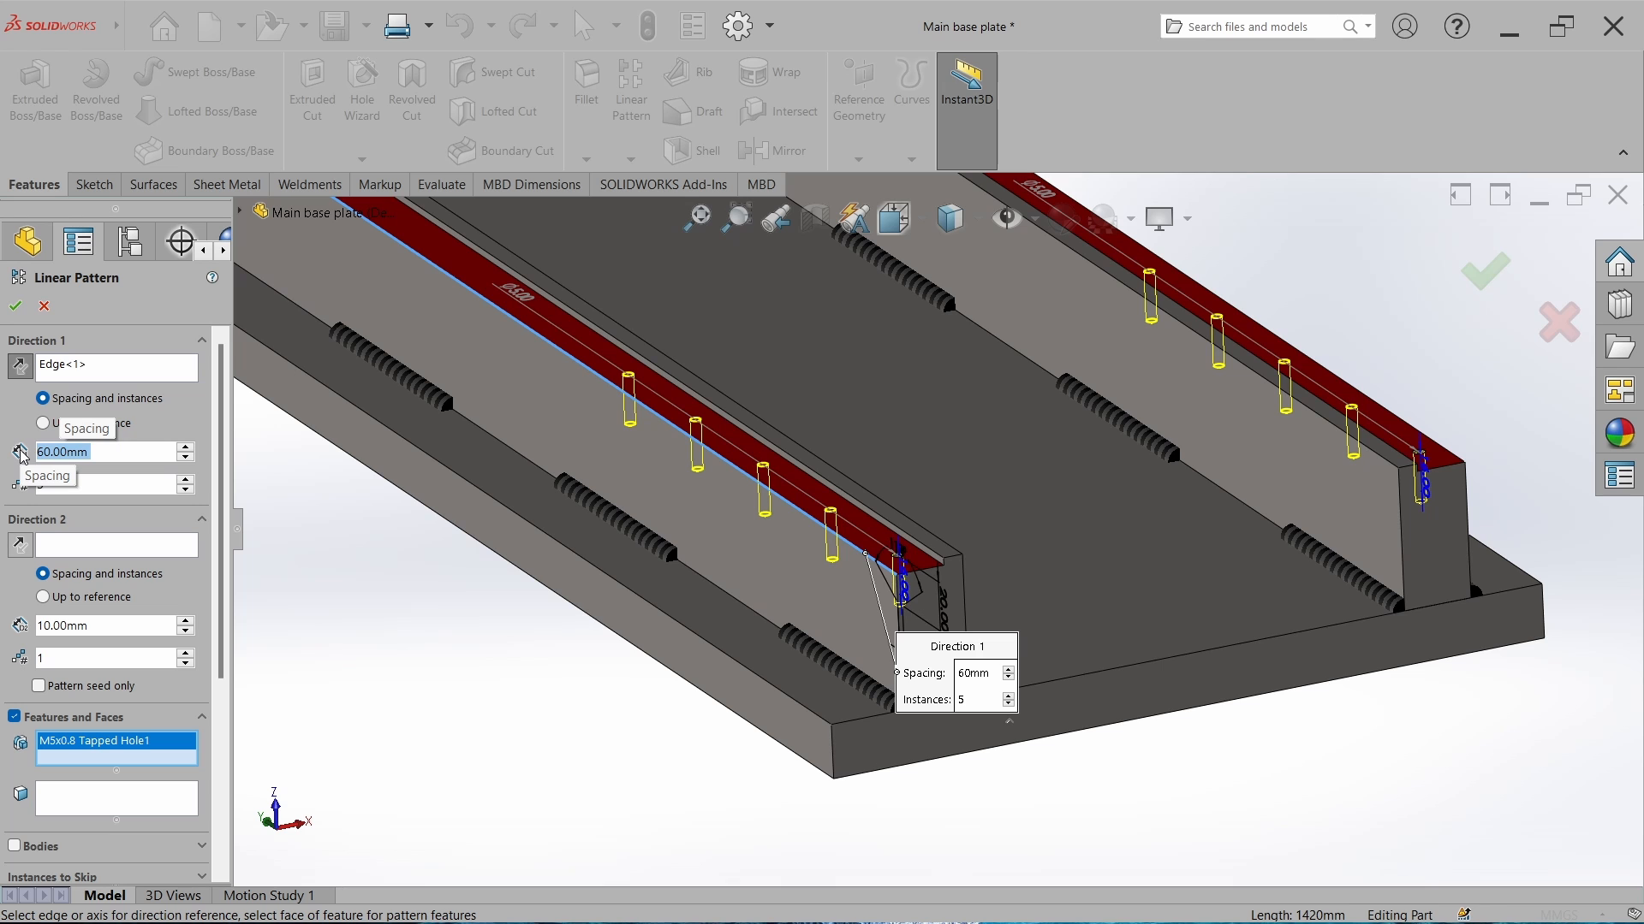
{"action": "scroll", "coordinate": [548, 454], "scroll_direction": "up", "scroll_amount": 5}
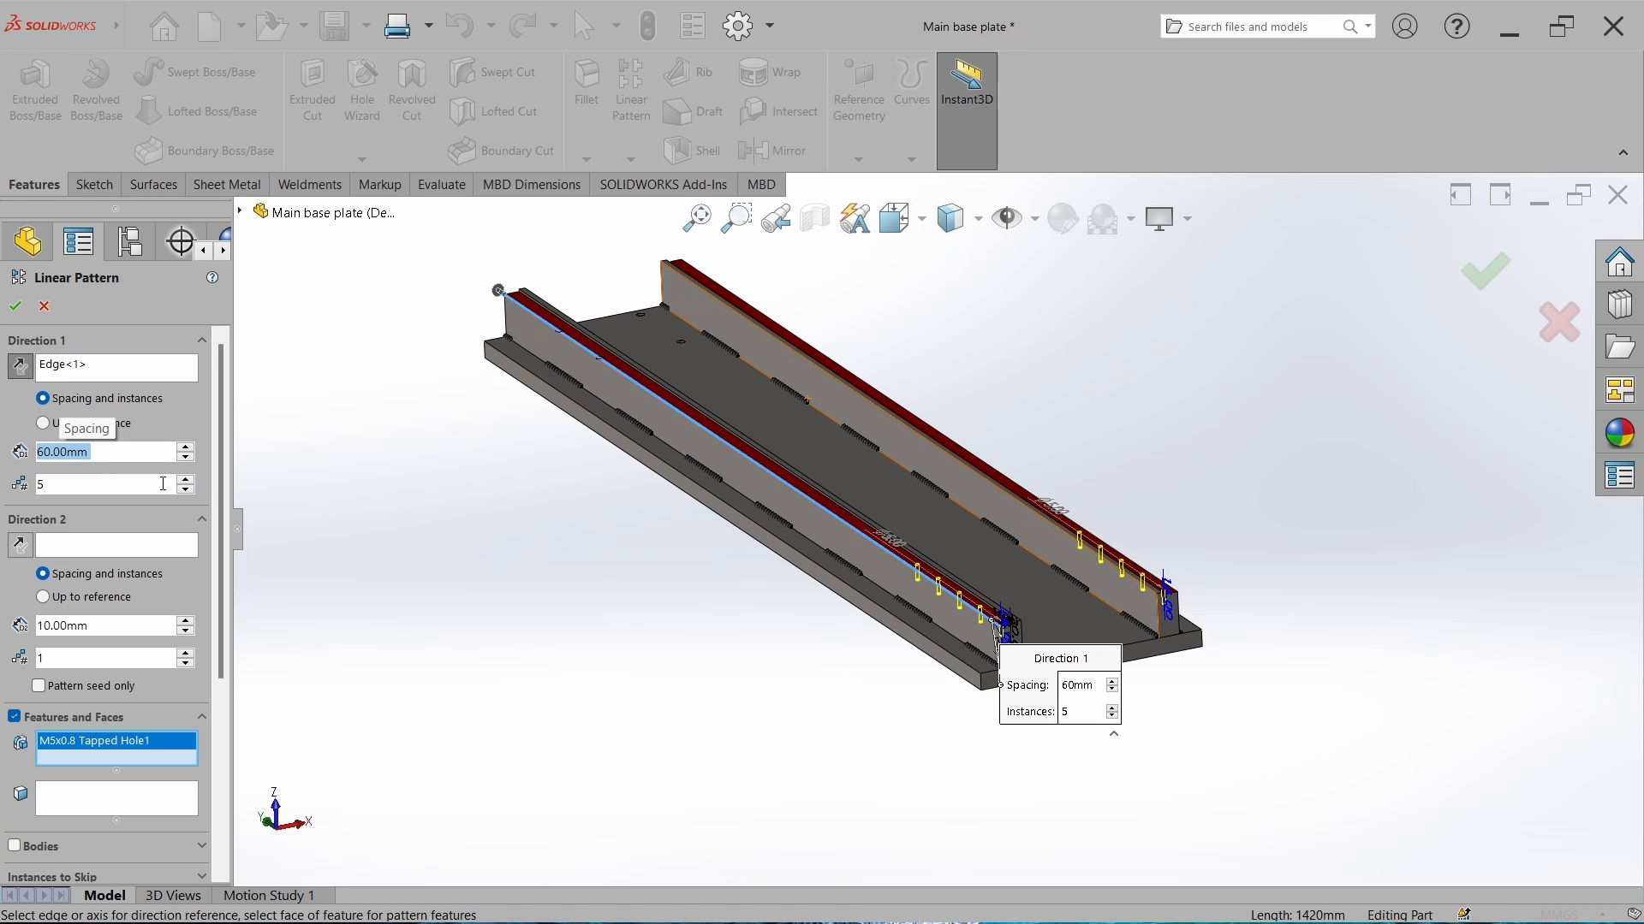
{"action": "left_click", "coordinate": [190, 482]}
{"action": "left_click", "coordinate": [190, 482]}
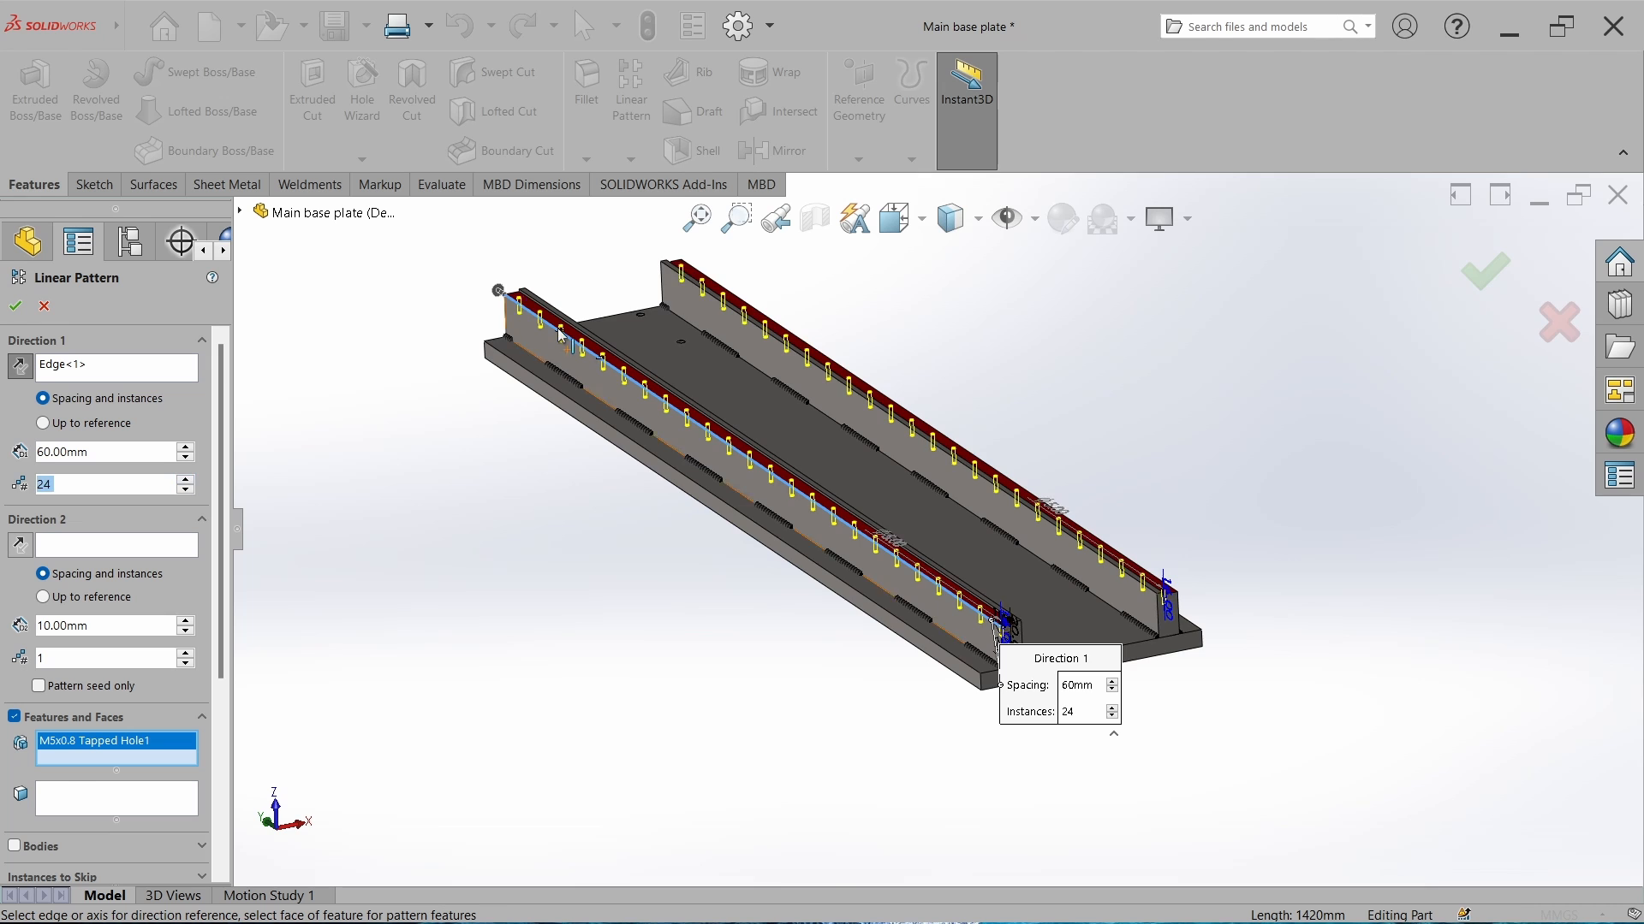
{"action": "scroll", "coordinate": [548, 318], "scroll_direction": "down", "scroll_amount": 7}
{"action": "middle_click_drag", "start_coordinate": [581, 278], "coordinate": [597, 445]}
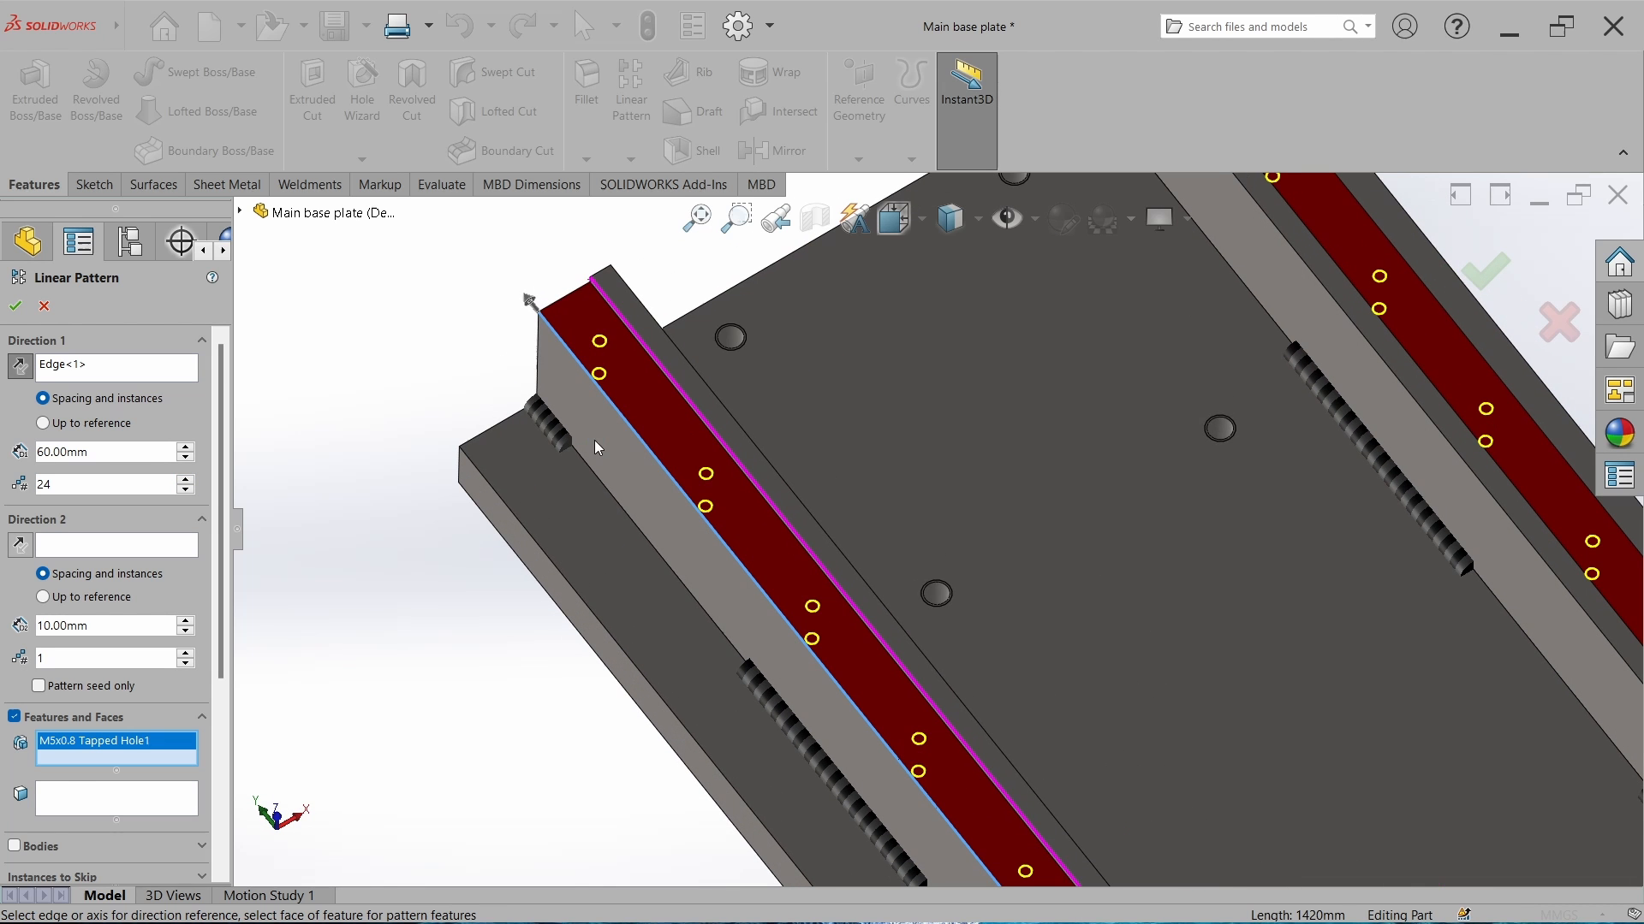
{"action": "left_click", "coordinate": [15, 302]}
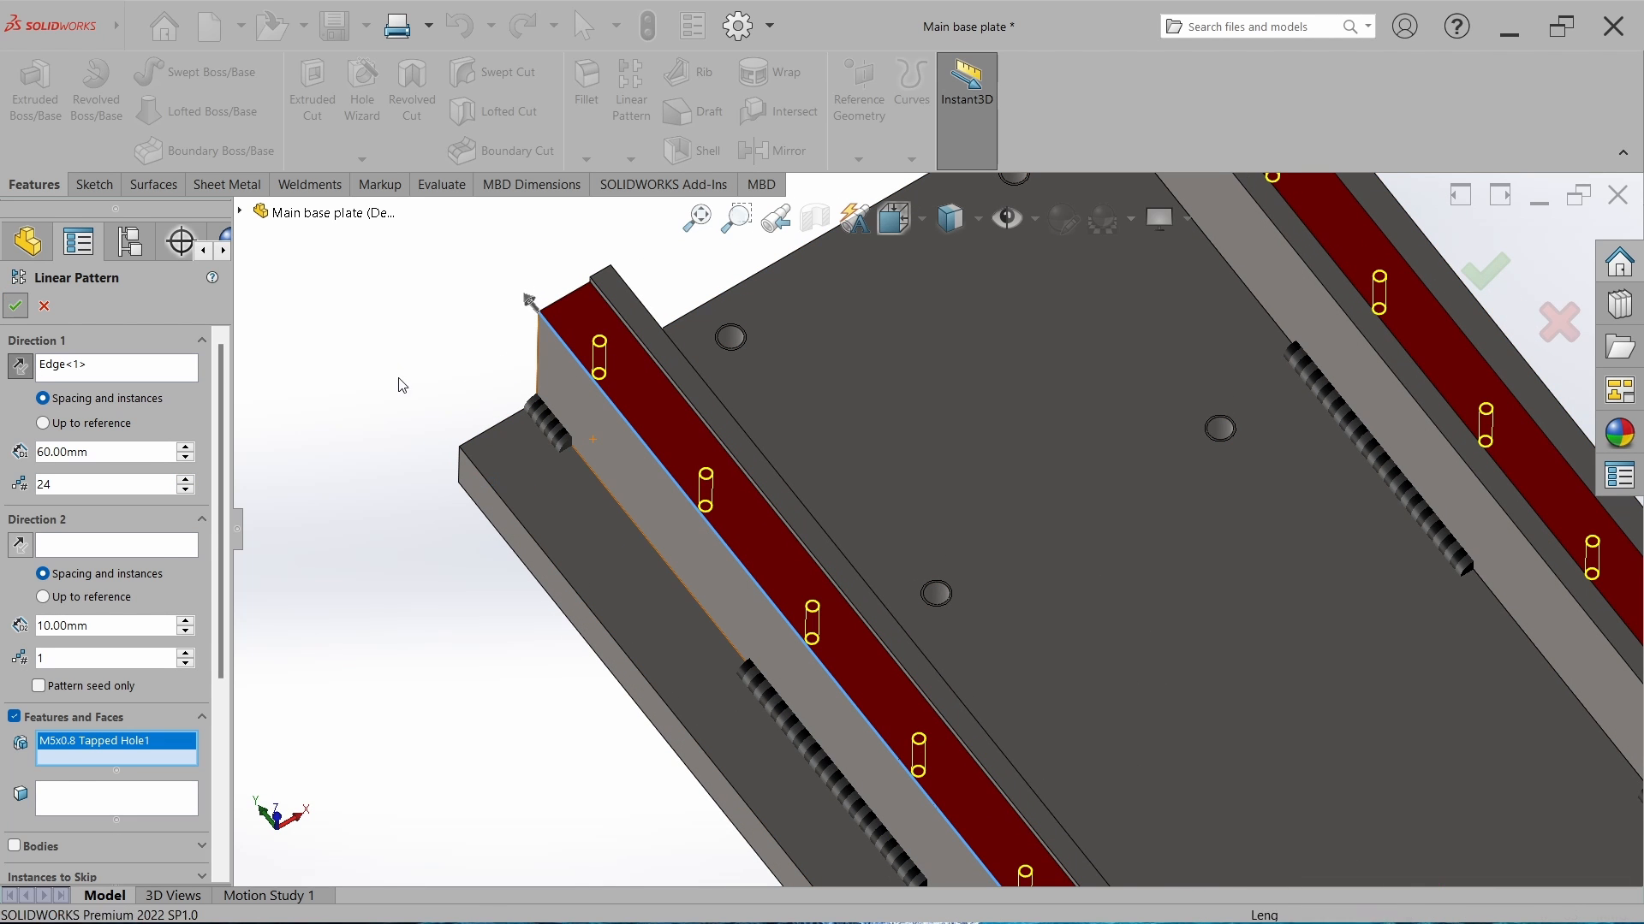
Return to the linear actuator assembly and delete all three coincident mates between the LM rail and the main base plate.
{"action": "scroll", "coordinate": [1548, 253], "scroll_direction": "up", "scroll_amount": 7}
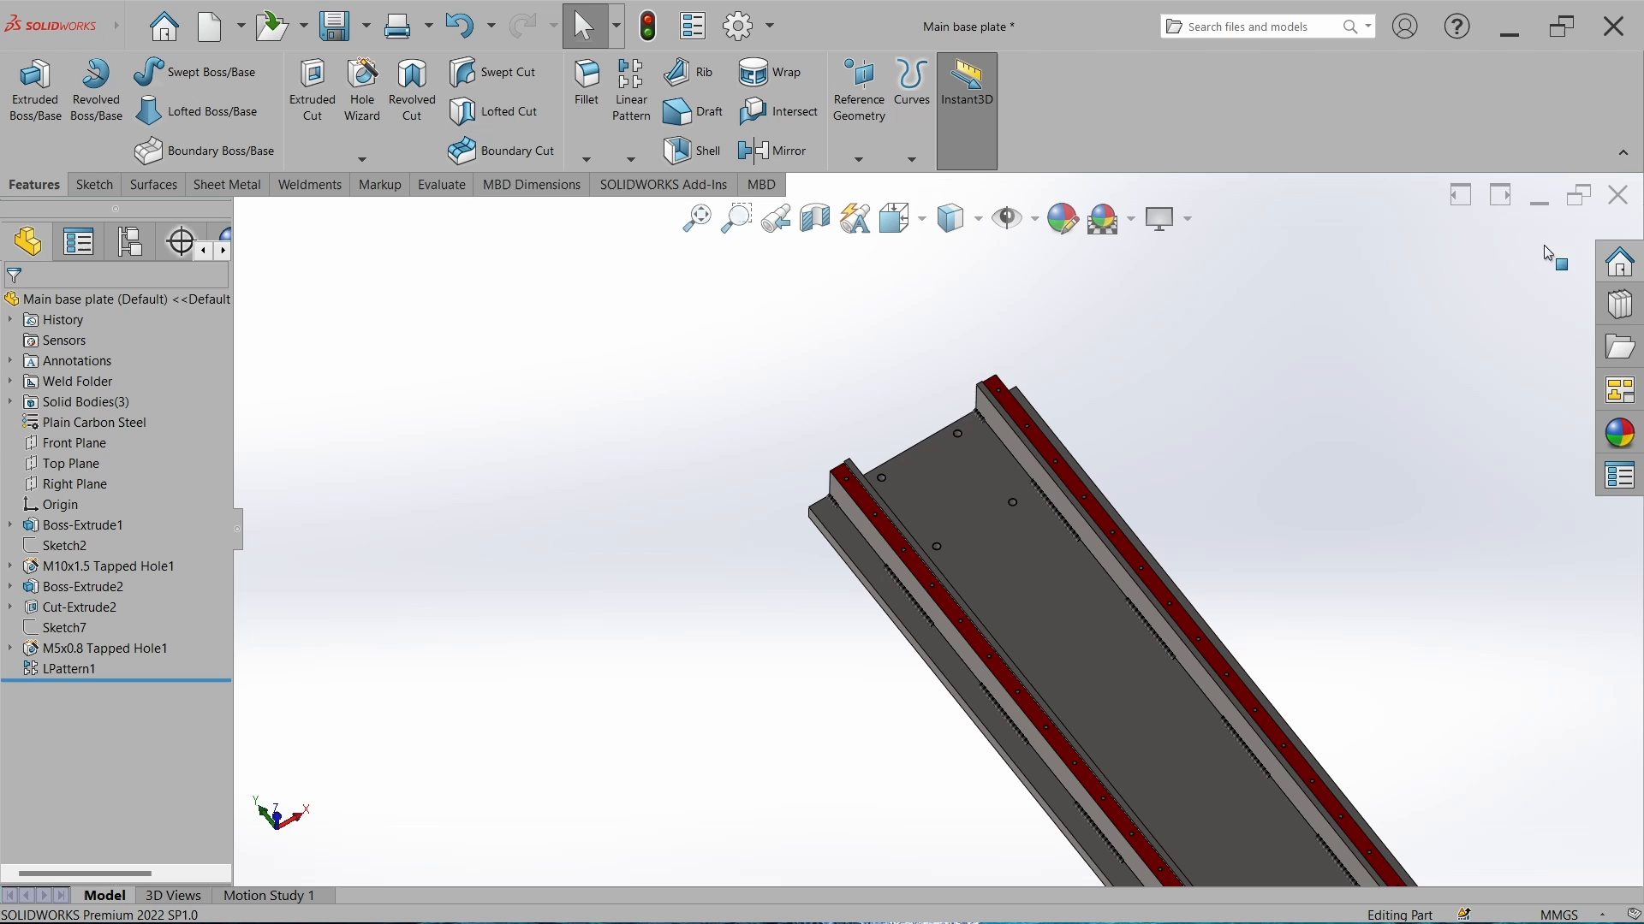
{"action": "left_click", "coordinate": [1618, 197]}
{"action": "left_click", "coordinate": [784, 469]}
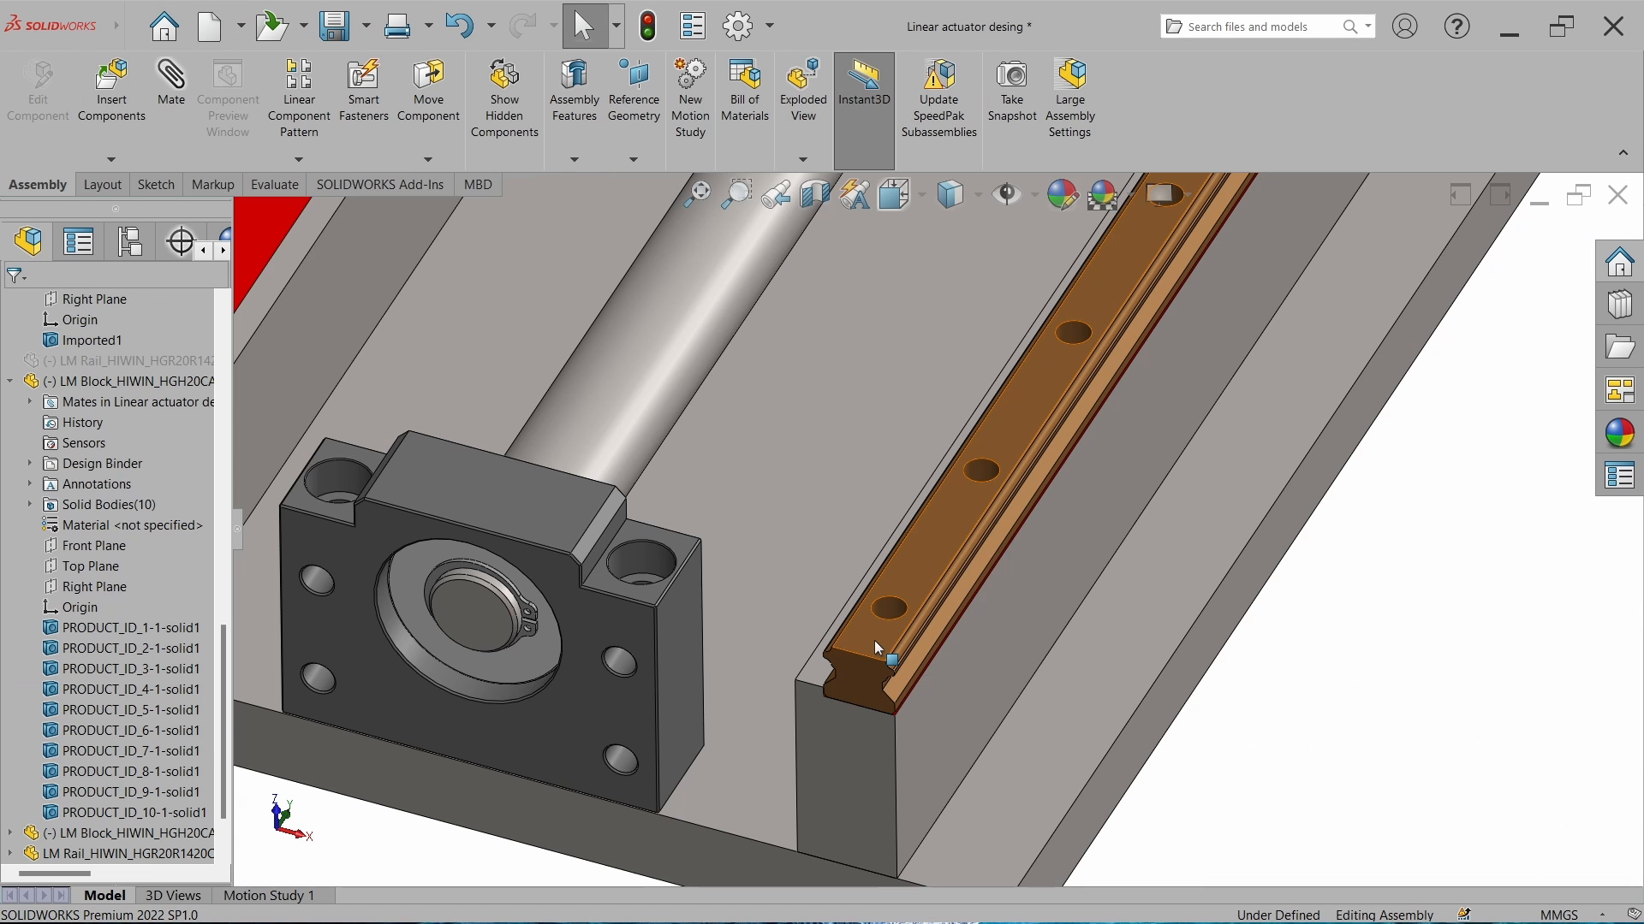
{"action": "left_click", "coordinate": [875, 640]}
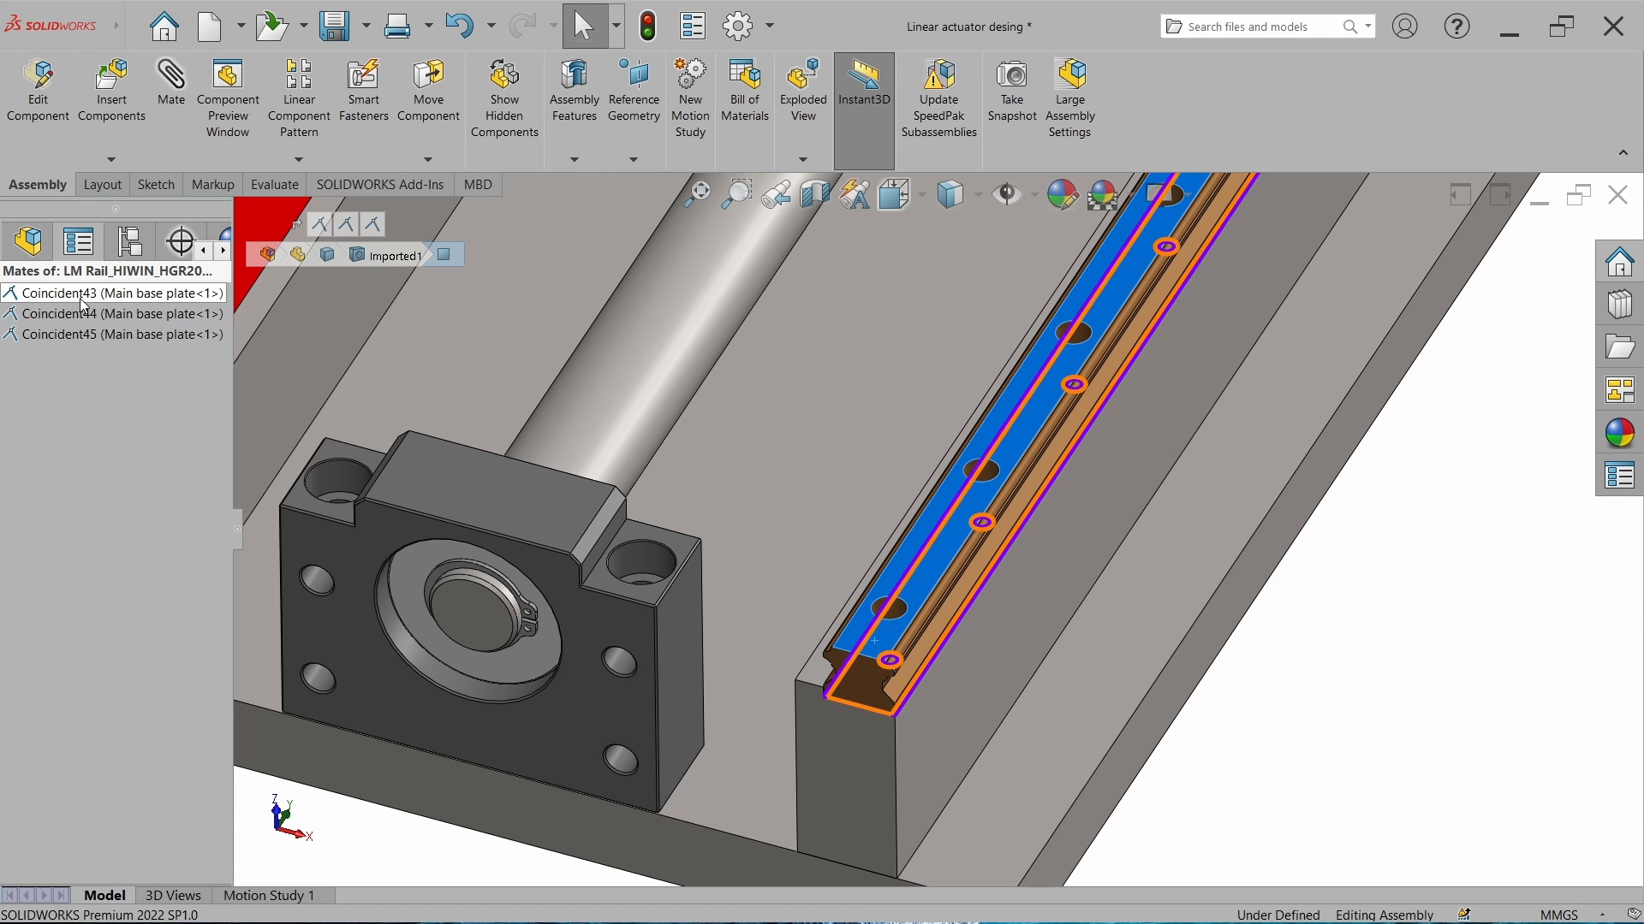
{"action": "left_click", "coordinate": [81, 295]}
{"action": "left_click", "coordinate": [76, 333], "text": "shift"}
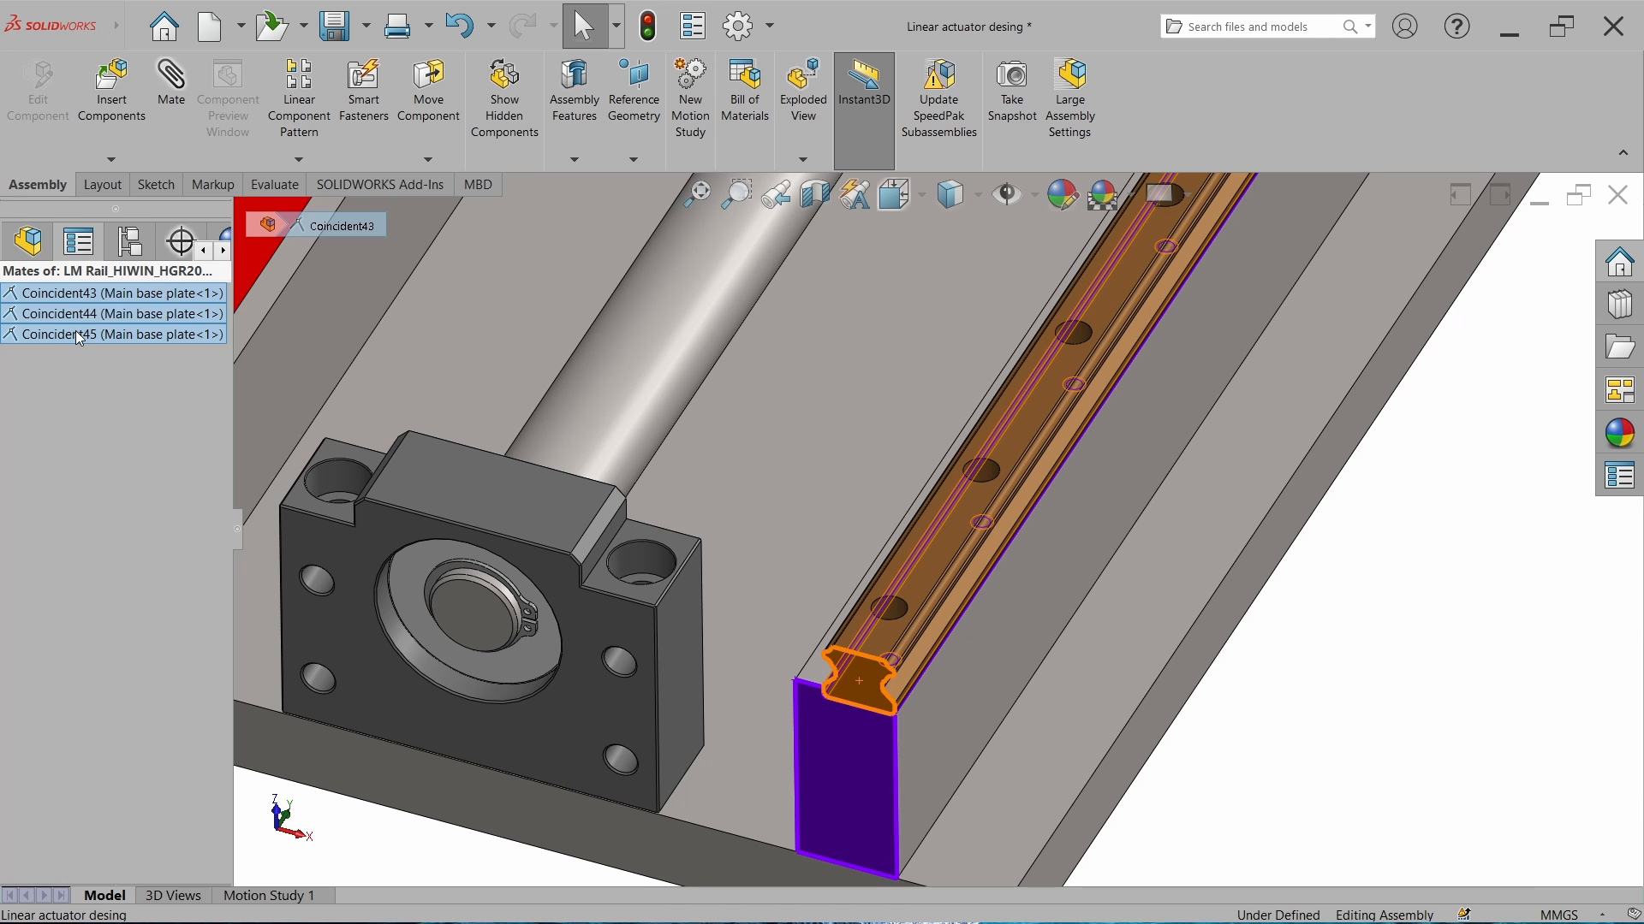
{"action": "right_click", "coordinate": [75, 333]}
{"action": "left_click", "coordinate": [120, 387]}
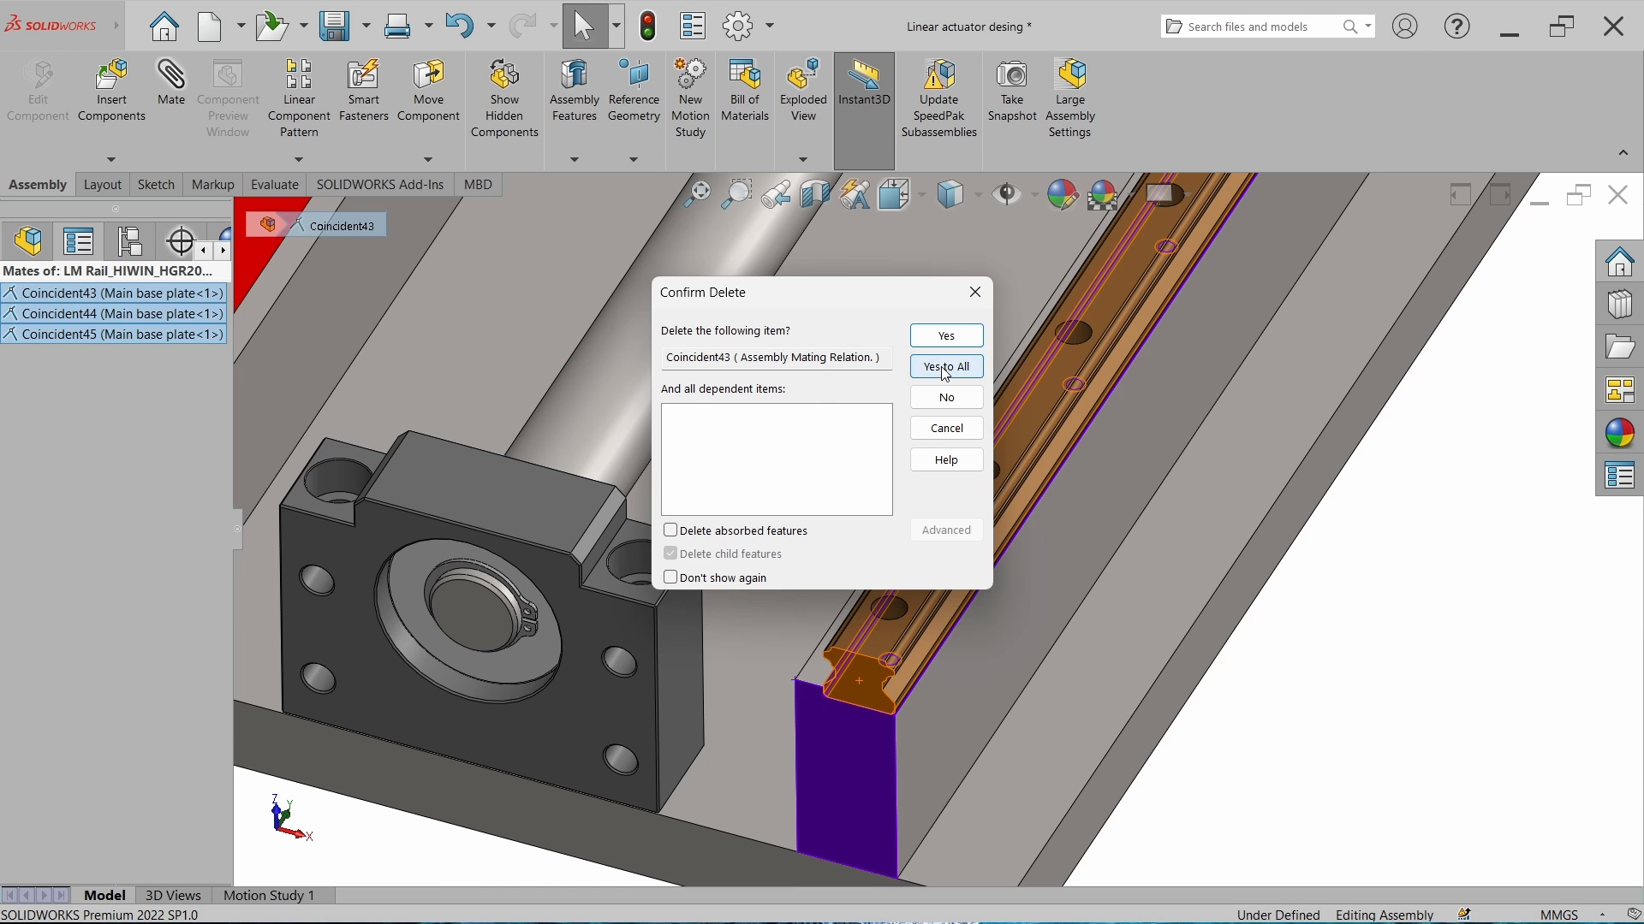
{"action": "left_click", "coordinate": [945, 375]}
Move the freed LM rail off its support and mate its end hole concentric with the support's first tapped hole.
{"action": "scroll", "coordinate": [856, 736], "scroll_direction": "up", "scroll_amount": 5}
{"action": "left_click", "coordinate": [1036, 613]}
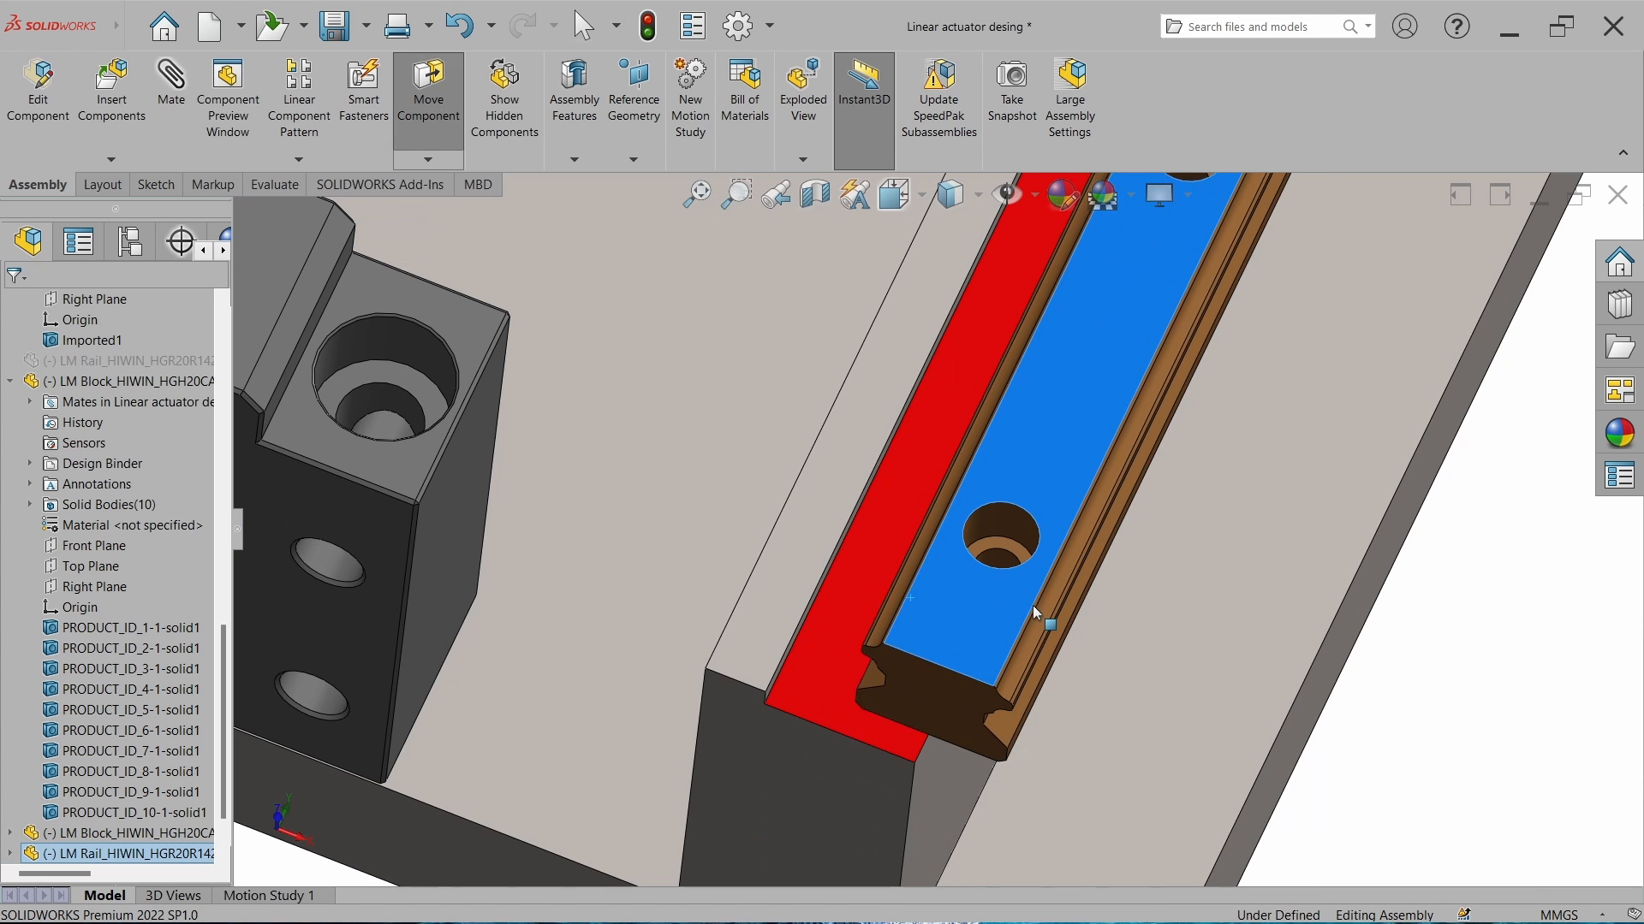
{"action": "left_click_drag", "start_coordinate": [1036, 613], "coordinate": [1082, 540]}
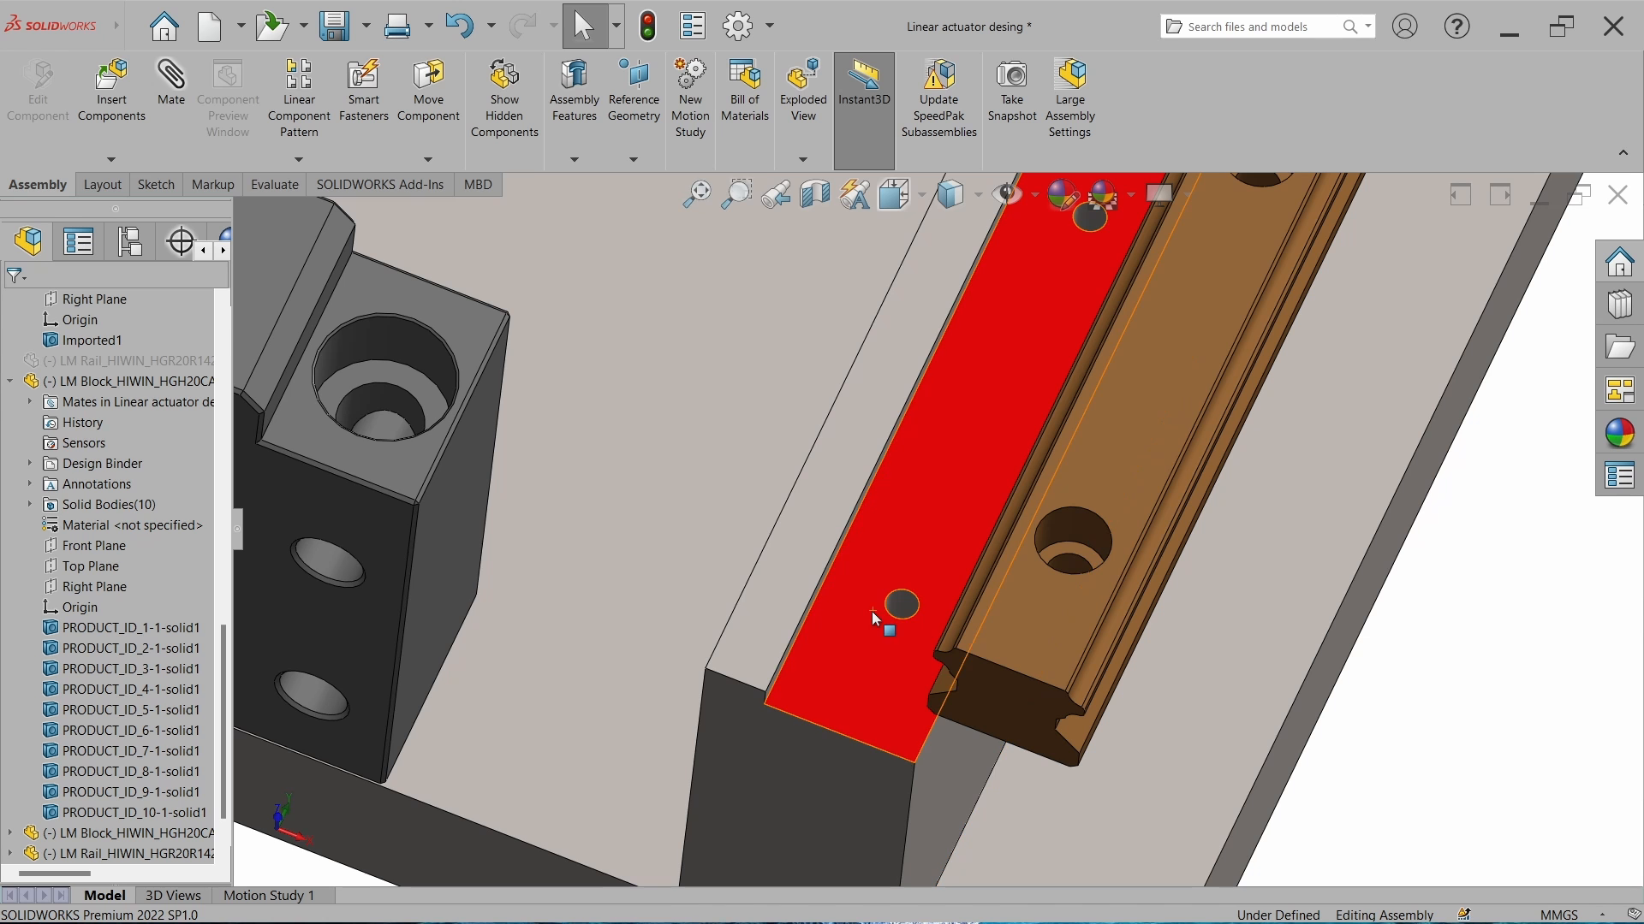
{"action": "left_click", "coordinate": [159, 83]}
{"action": "left_click", "coordinate": [1072, 564]}
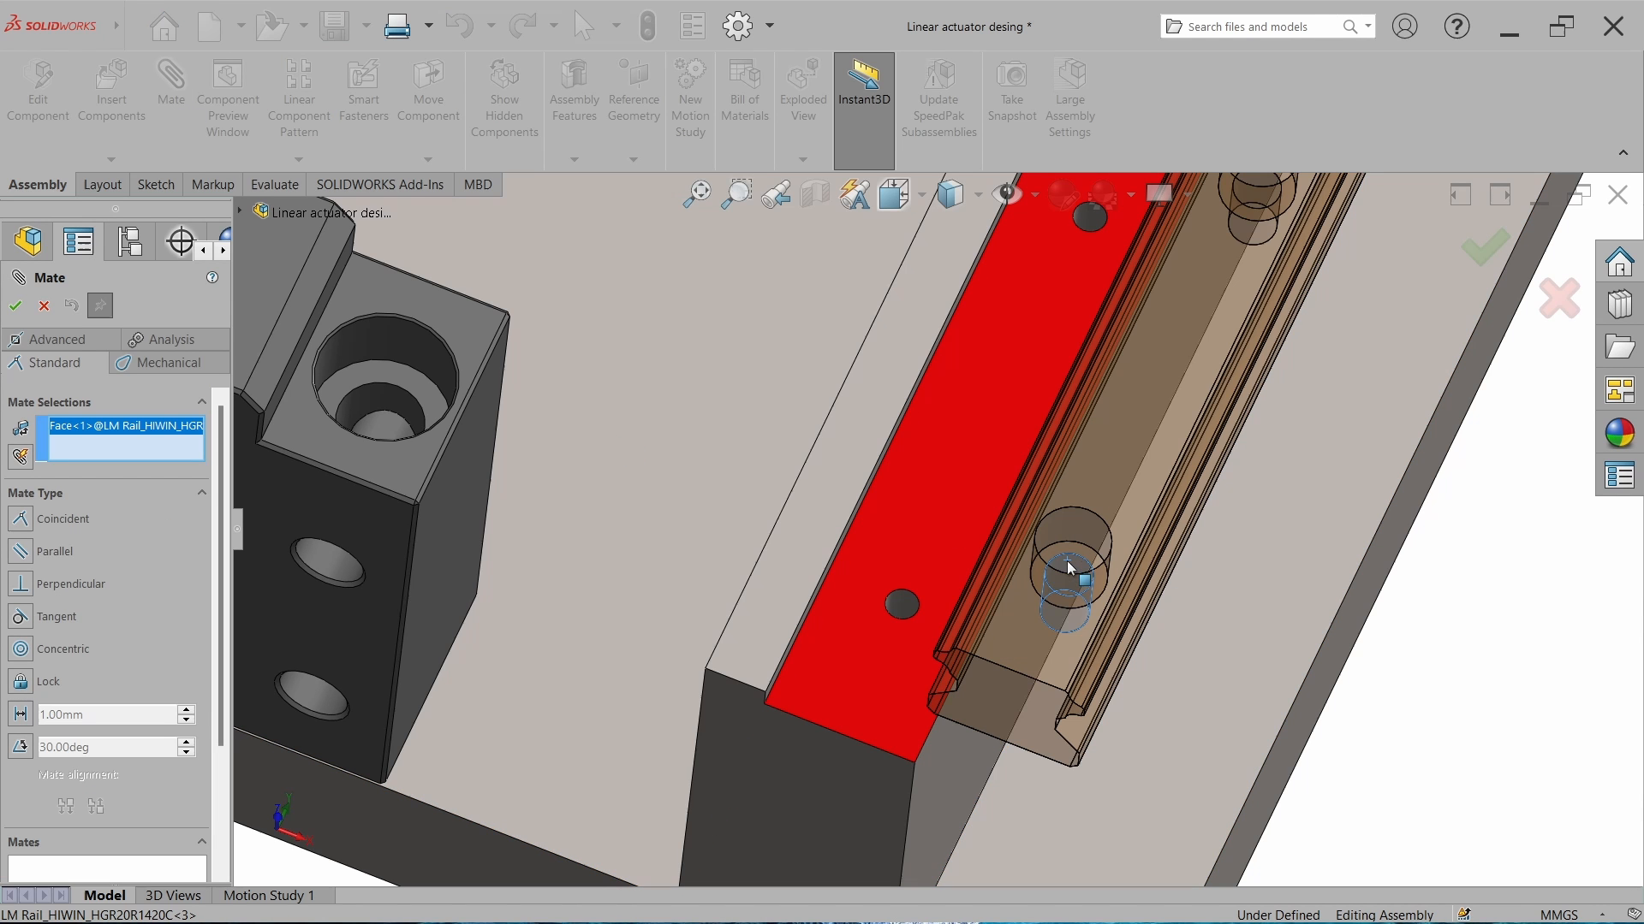
{"action": "left_click", "coordinate": [893, 599]}
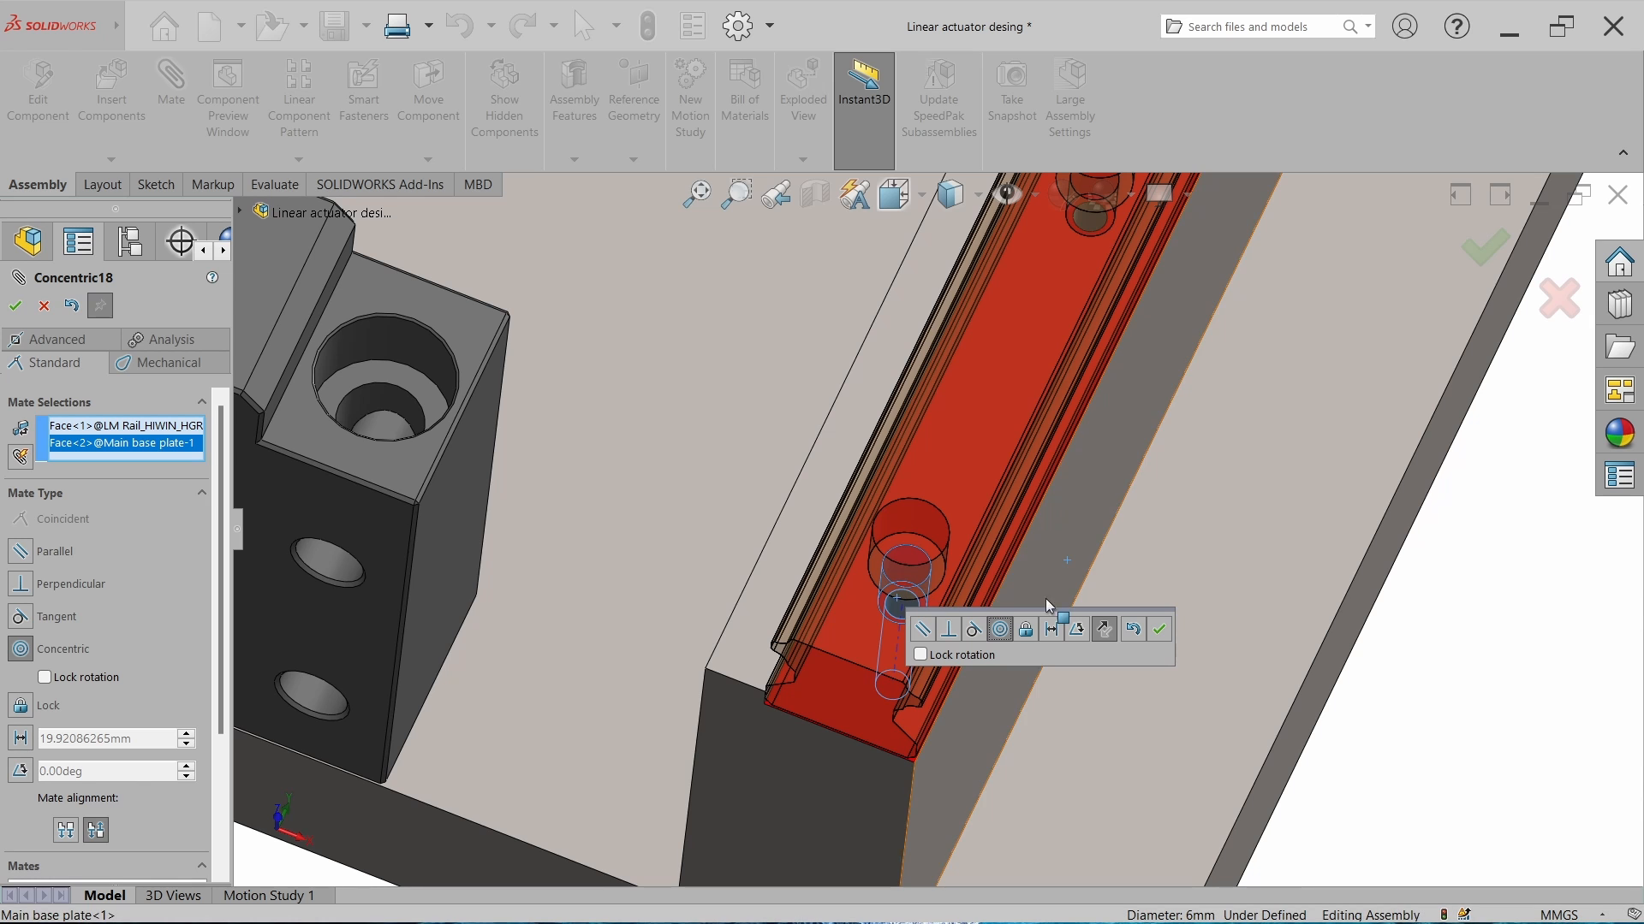
{"action": "left_click", "coordinate": [1159, 629]}
Mate another mounting hole of the same rail concentric with the matching tapped hole to align the rail lengthwise.
{"action": "middle_click_drag", "start_coordinate": [1055, 417], "coordinate": [1046, 366]}
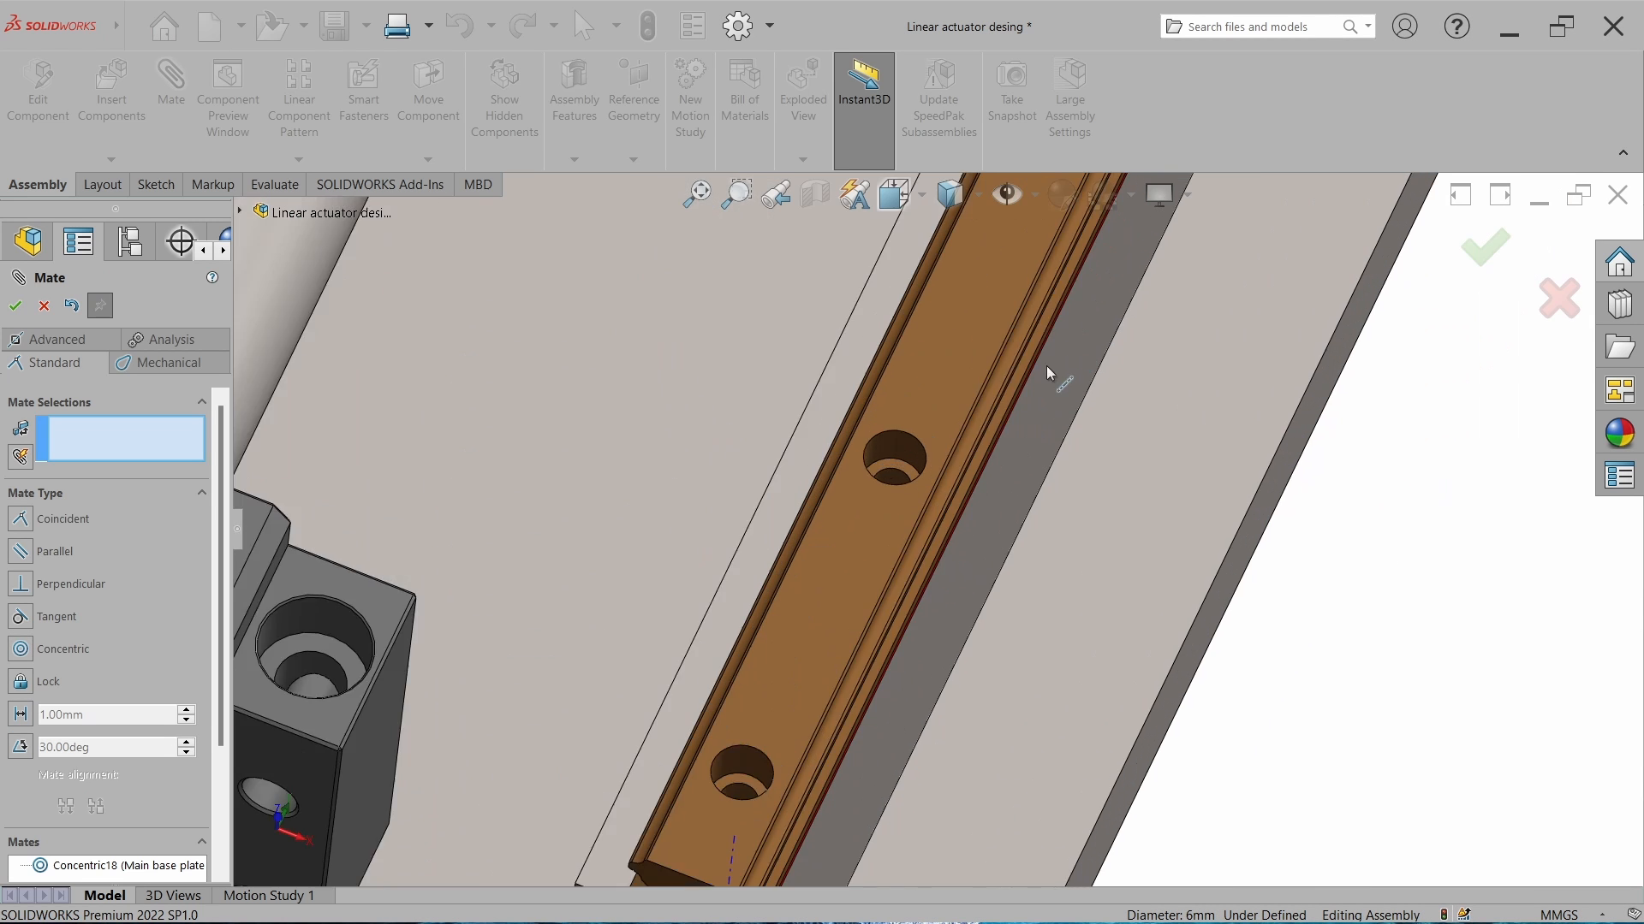
{"action": "scroll", "coordinate": [910, 455], "scroll_direction": "down", "scroll_amount": 5}
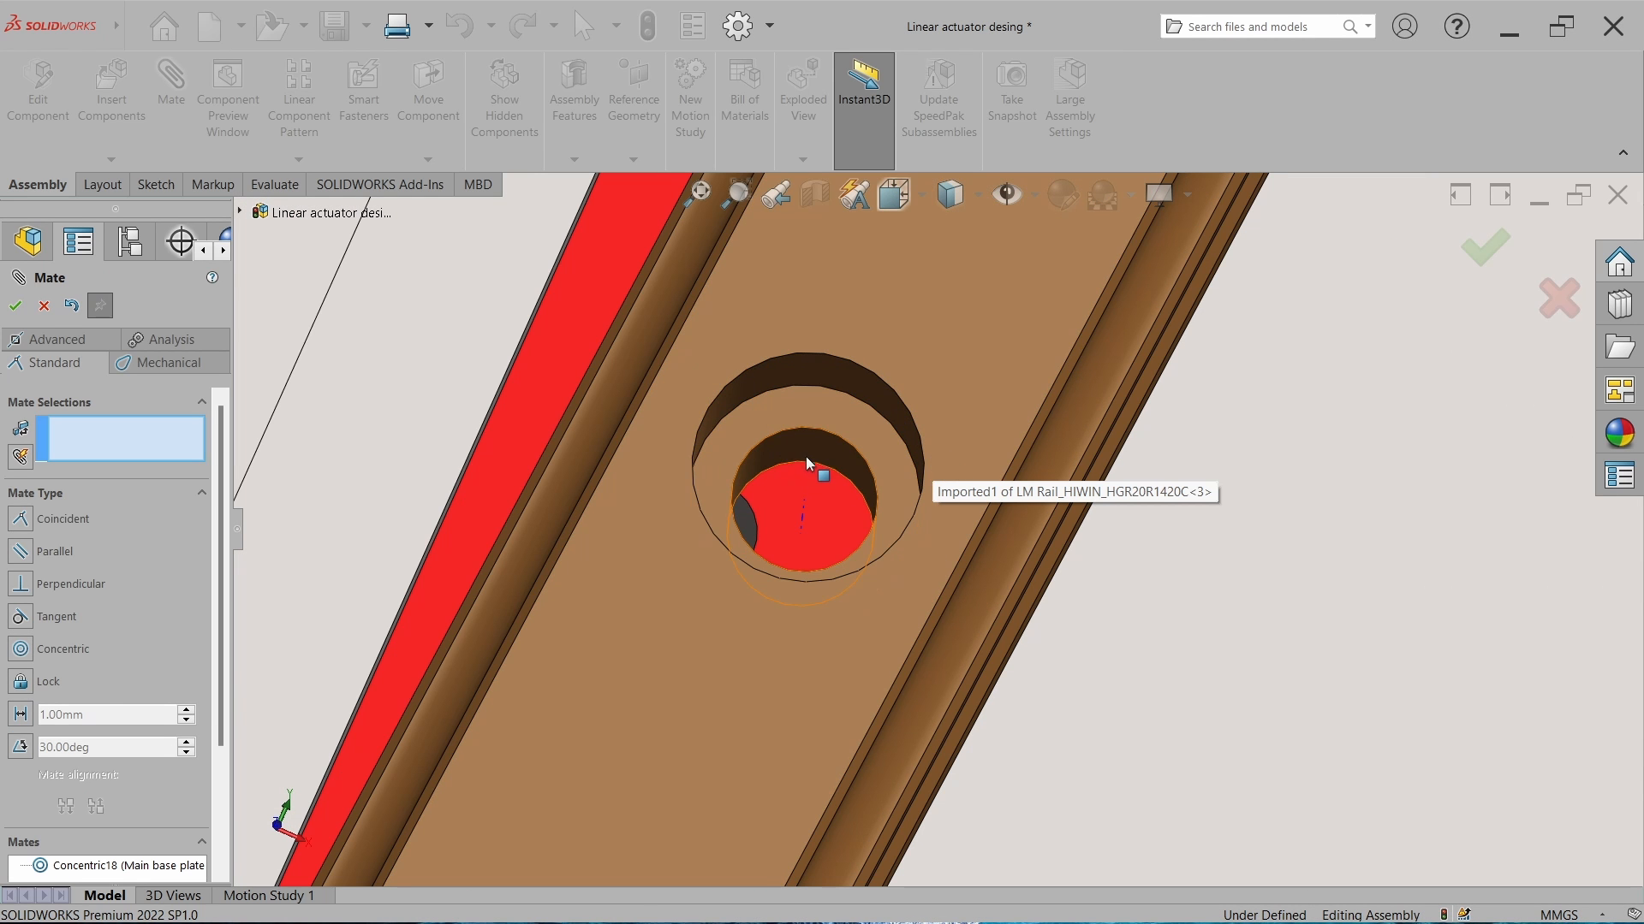
{"action": "left_click", "coordinate": [804, 457]}
{"action": "left_click", "coordinate": [746, 519]}
{"action": "left_click", "coordinate": [723, 470]}
{"action": "scroll", "coordinate": [780, 491], "scroll_direction": "up", "scroll_amount": 5}
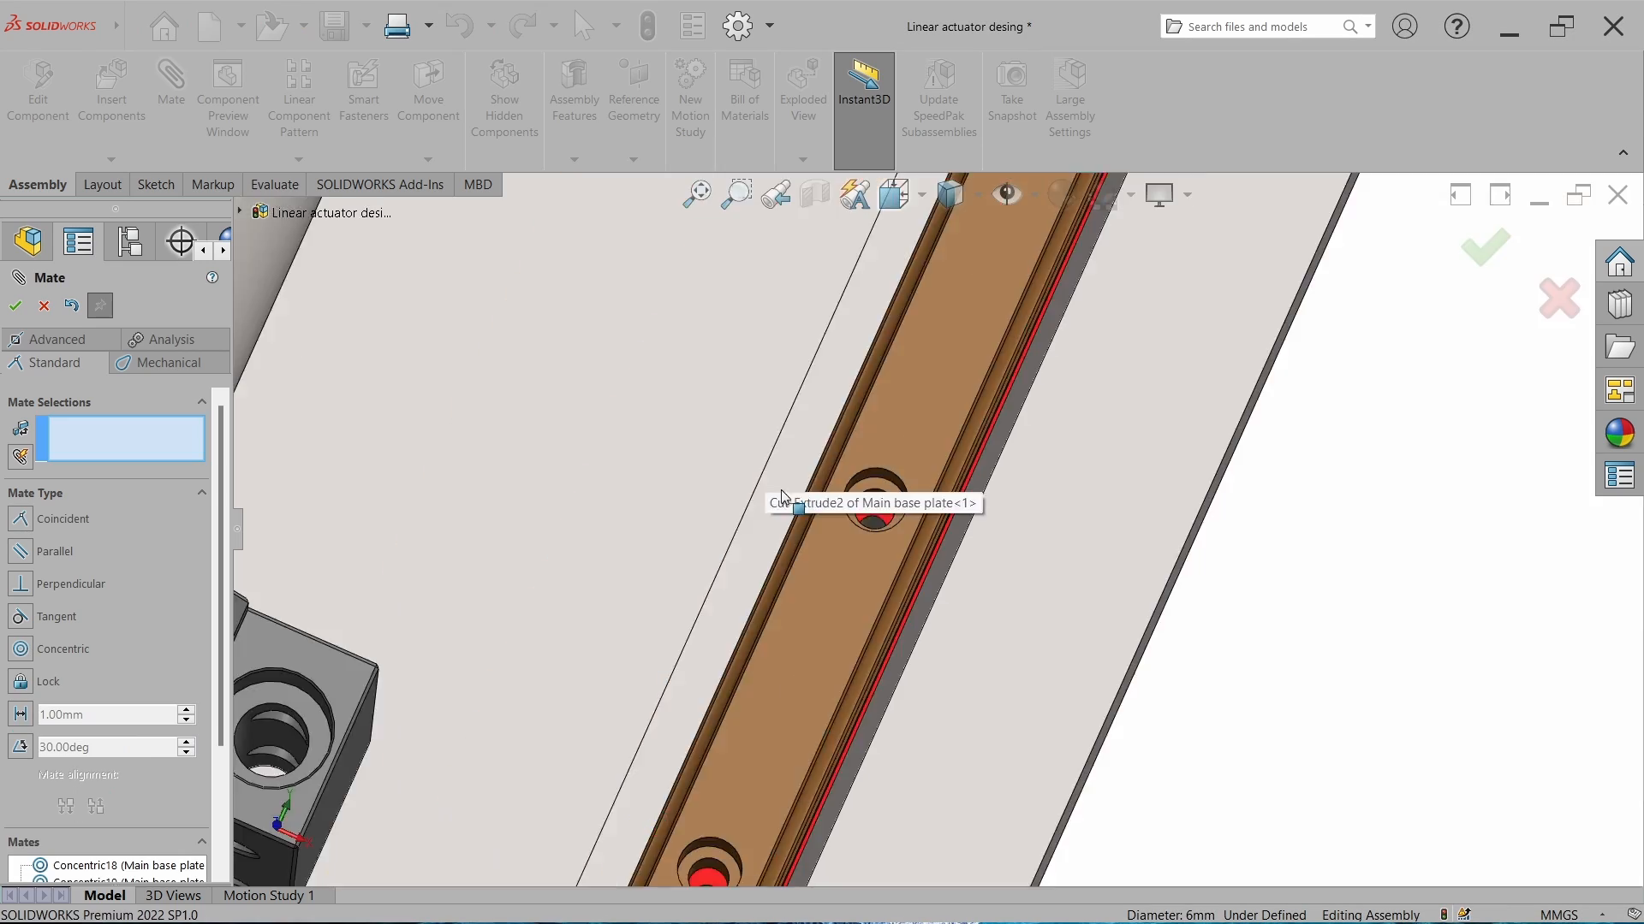
Mate the rail's underside coincident with the red seat face of its support and finish mating.
{"action": "scroll", "coordinate": [781, 490], "scroll_direction": "up", "scroll_amount": 5}
{"action": "middle_click_drag", "start_coordinate": [782, 492], "coordinate": [800, 411]}
{"action": "scroll", "coordinate": [881, 690], "scroll_direction": "down", "scroll_amount": 5}
{"action": "middle_click_drag", "start_coordinate": [881, 690], "coordinate": [866, 796]}
{"action": "left_click", "coordinate": [844, 730]}
{"action": "left_click", "coordinate": [873, 839]}
{"action": "left_click", "coordinate": [1089, 848]}
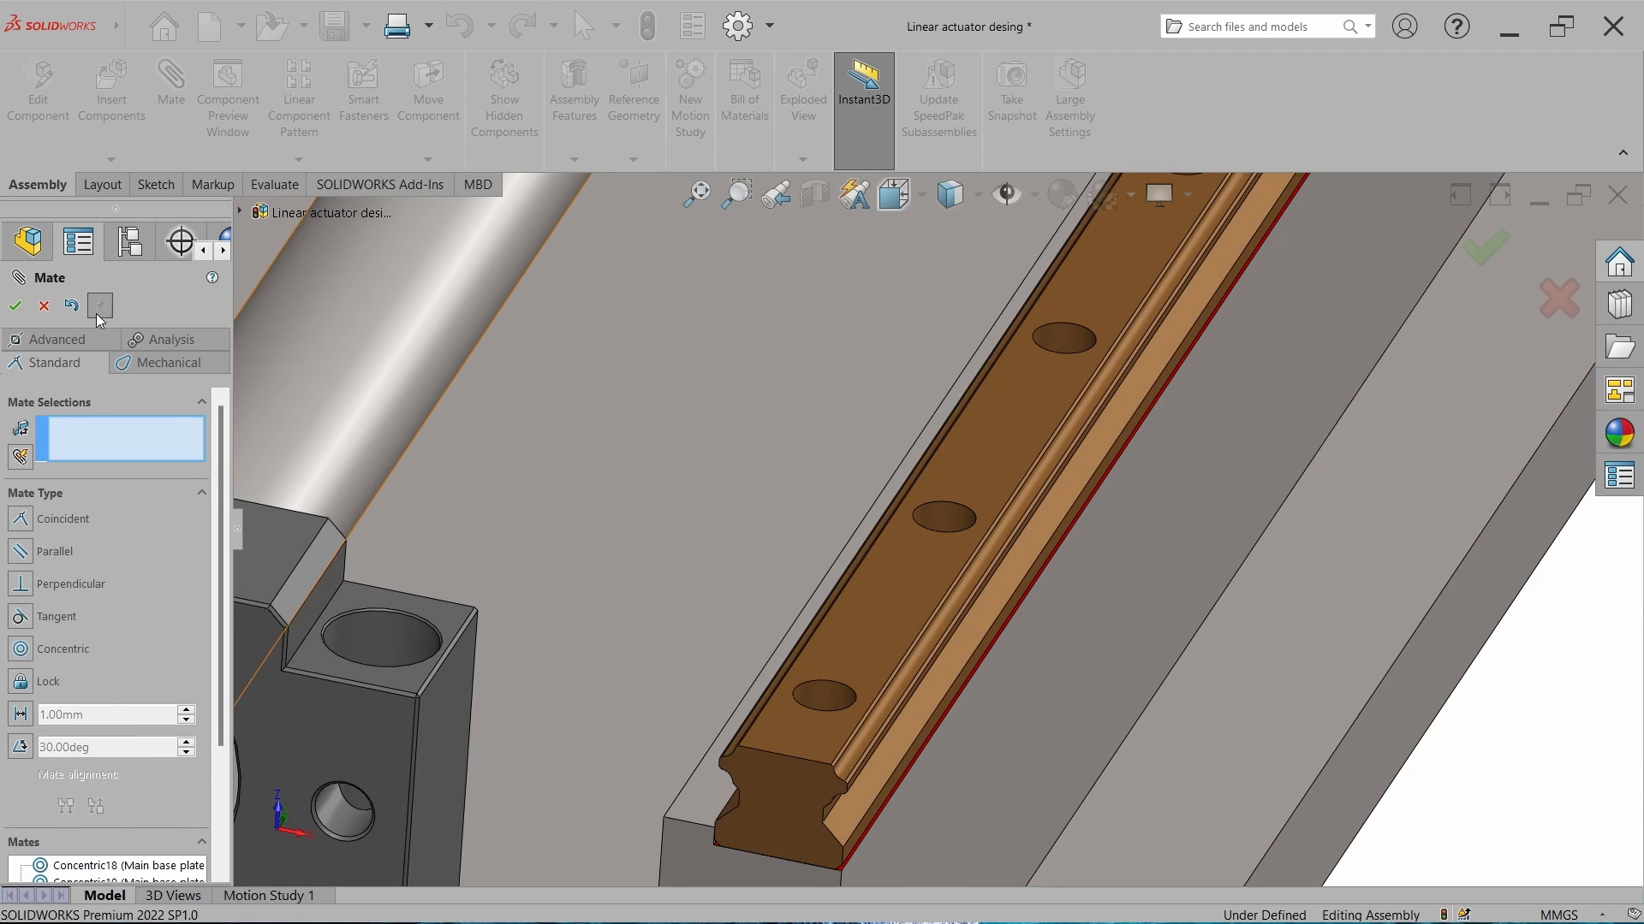
{"action": "left_click", "coordinate": [15, 308]}
Mate the opposite LM rail's end hole concentric with the first tapped hole on its support.
{"action": "scroll", "coordinate": [784, 546], "scroll_direction": "up", "scroll_amount": 5}
{"action": "middle_click_drag", "start_coordinate": [1032, 569], "coordinate": [1002, 591]}
{"action": "scroll", "coordinate": [1001, 589], "scroll_direction": "up", "scroll_amount": 5}
{"action": "scroll", "coordinate": [814, 534], "scroll_direction": "down", "scroll_amount": 8}
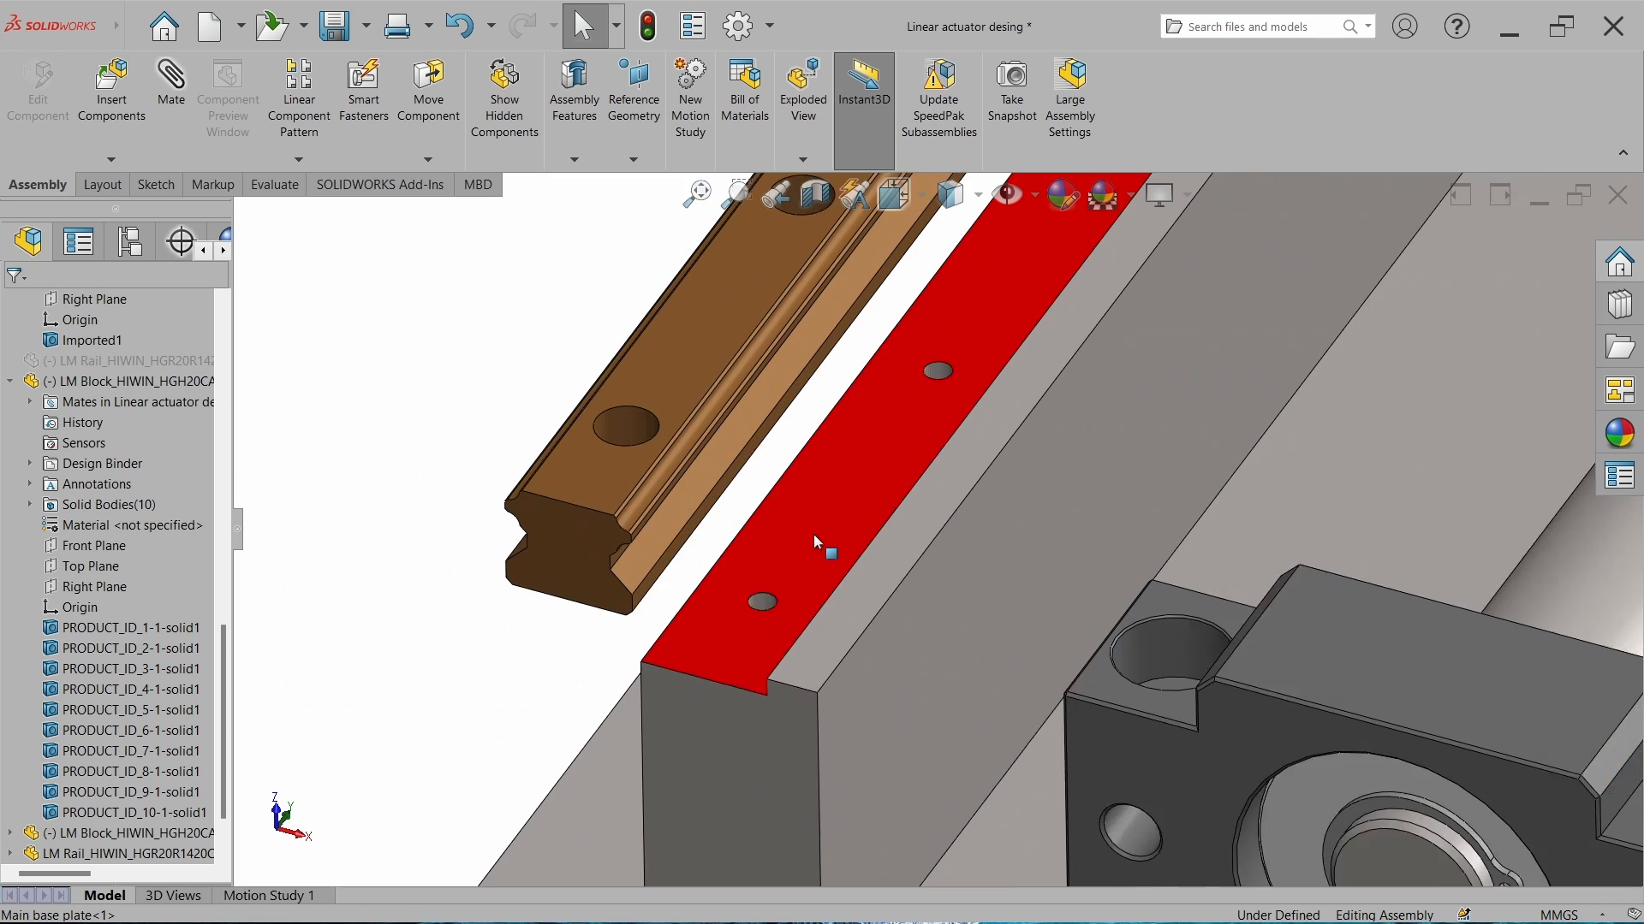
{"action": "scroll", "coordinate": [813, 534], "scroll_direction": "down", "scroll_amount": 2}
{"action": "left_click", "coordinate": [184, 102]}
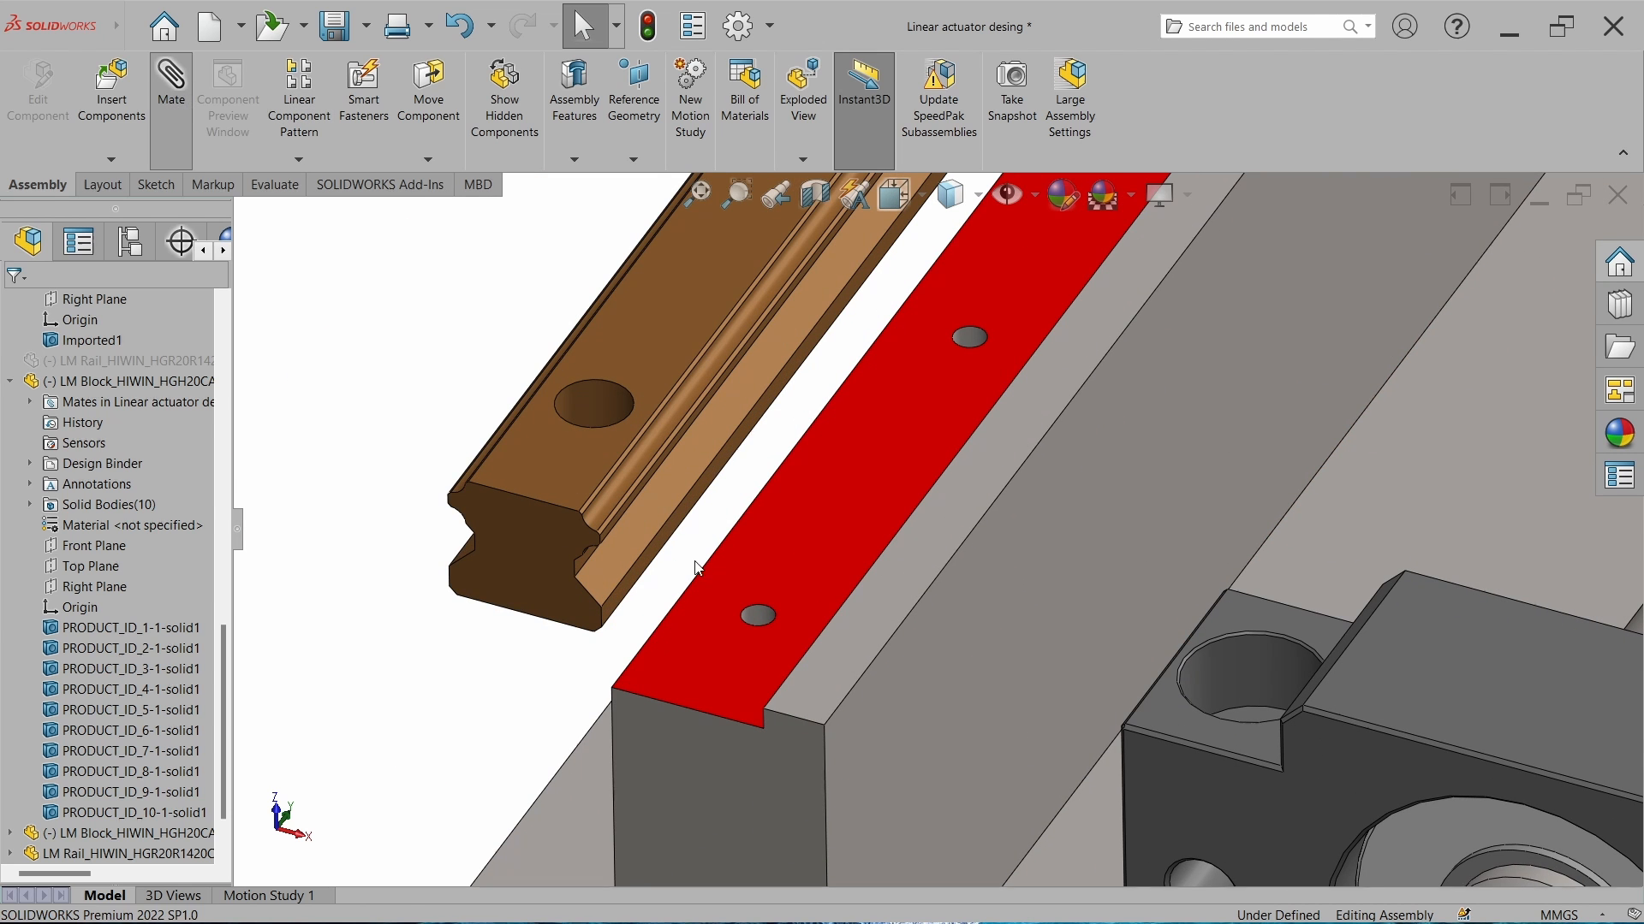
{"action": "left_click", "coordinate": [599, 398]}
{"action": "left_click", "coordinate": [757, 615]}
{"action": "left_click", "coordinate": [733, 654]}
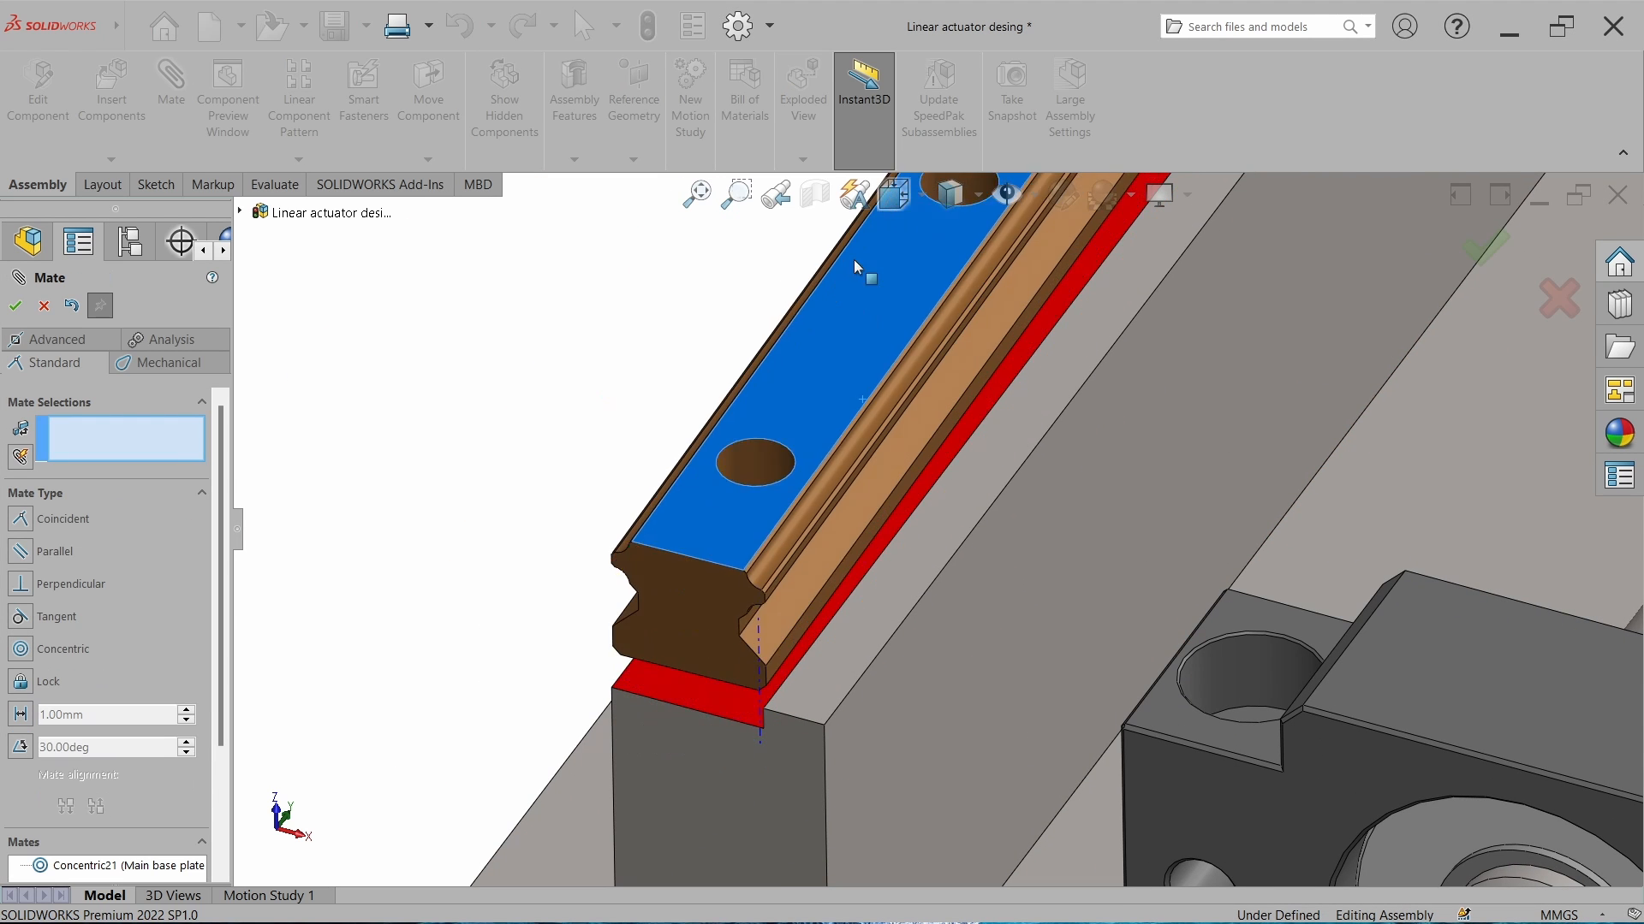
Add a second concentric mate between another hole of the opposite rail and its matching tapped hole.
{"action": "scroll", "coordinate": [855, 259], "scroll_direction": "up", "scroll_amount": 3}
{"action": "scroll", "coordinate": [808, 459], "scroll_direction": "down", "scroll_amount": 3}
{"action": "left_click", "coordinate": [808, 459]}
{"action": "left_click", "coordinate": [820, 616]}
{"action": "right_click", "coordinate": [1072, 642]}
Mate the opposite rail's underside coincident with its support's seat face and finish mating.
{"action": "scroll", "coordinate": [1072, 642], "scroll_direction": "up", "scroll_amount": 3}
{"action": "middle_click_drag", "start_coordinate": [1071, 642], "coordinate": [1010, 513]}
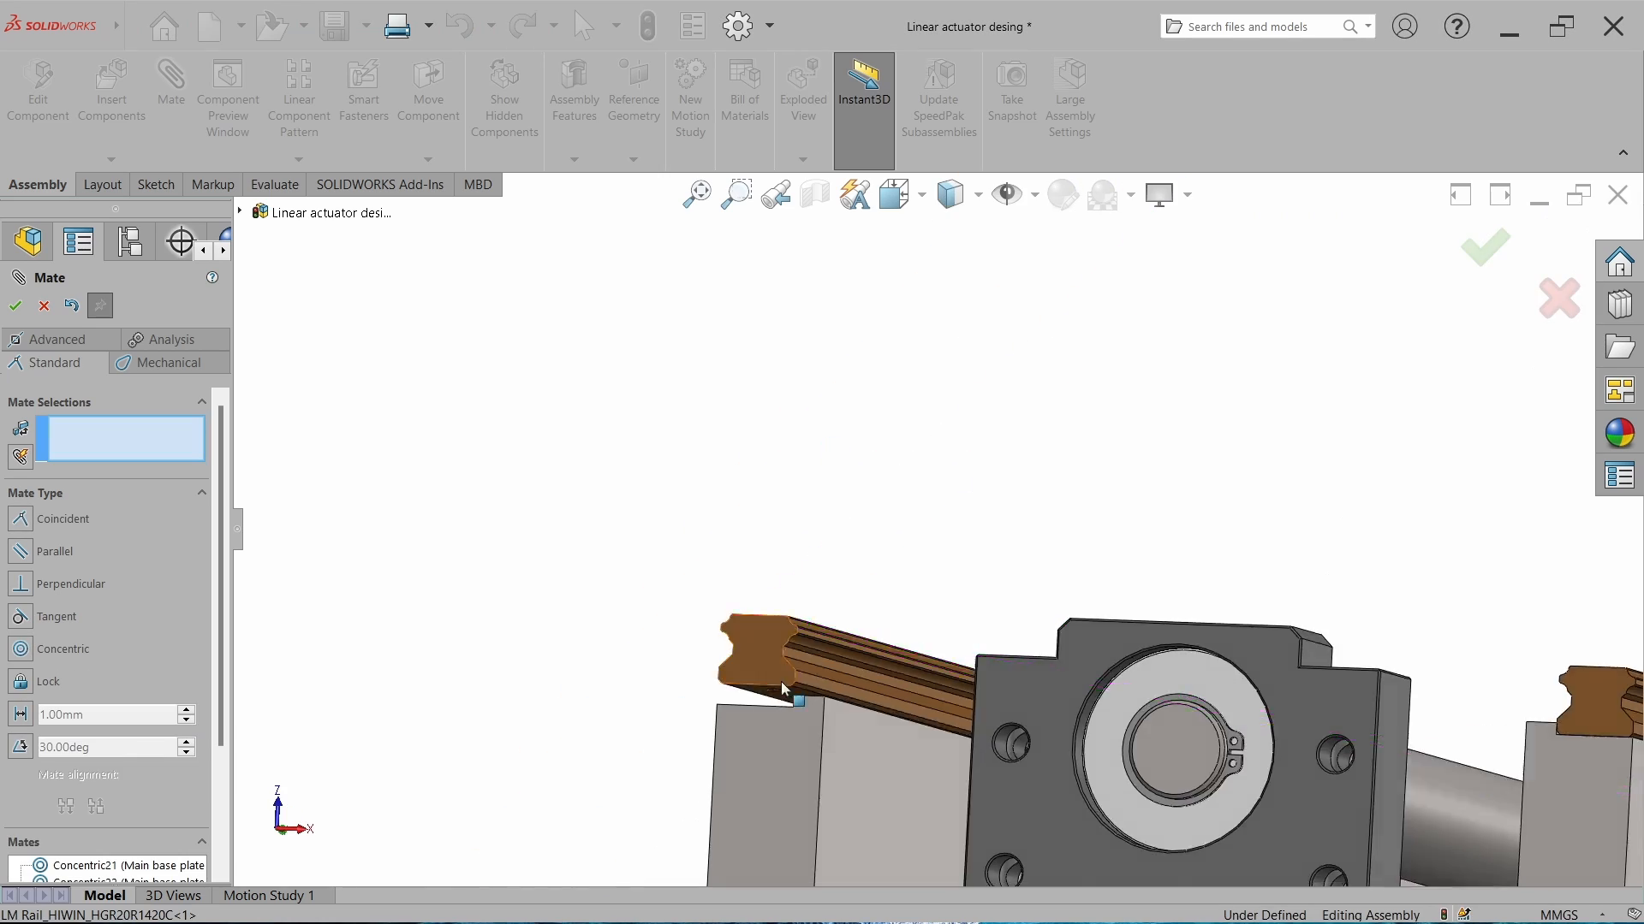
{"action": "scroll", "coordinate": [781, 681], "scroll_direction": "down", "scroll_amount": 4}
{"action": "left_click", "coordinate": [789, 647]}
{"action": "middle_click_drag", "start_coordinate": [810, 584], "coordinate": [858, 647]}
{"action": "left_click", "coordinate": [858, 649]}
{"action": "left_click", "coordinate": [1082, 675]}
{"action": "left_click", "coordinate": [15, 306]}
Move the nearer LM block off the rail to a free spot above the carriage plate.
{"action": "scroll", "coordinate": [924, 522], "scroll_direction": "up", "scroll_amount": 8}
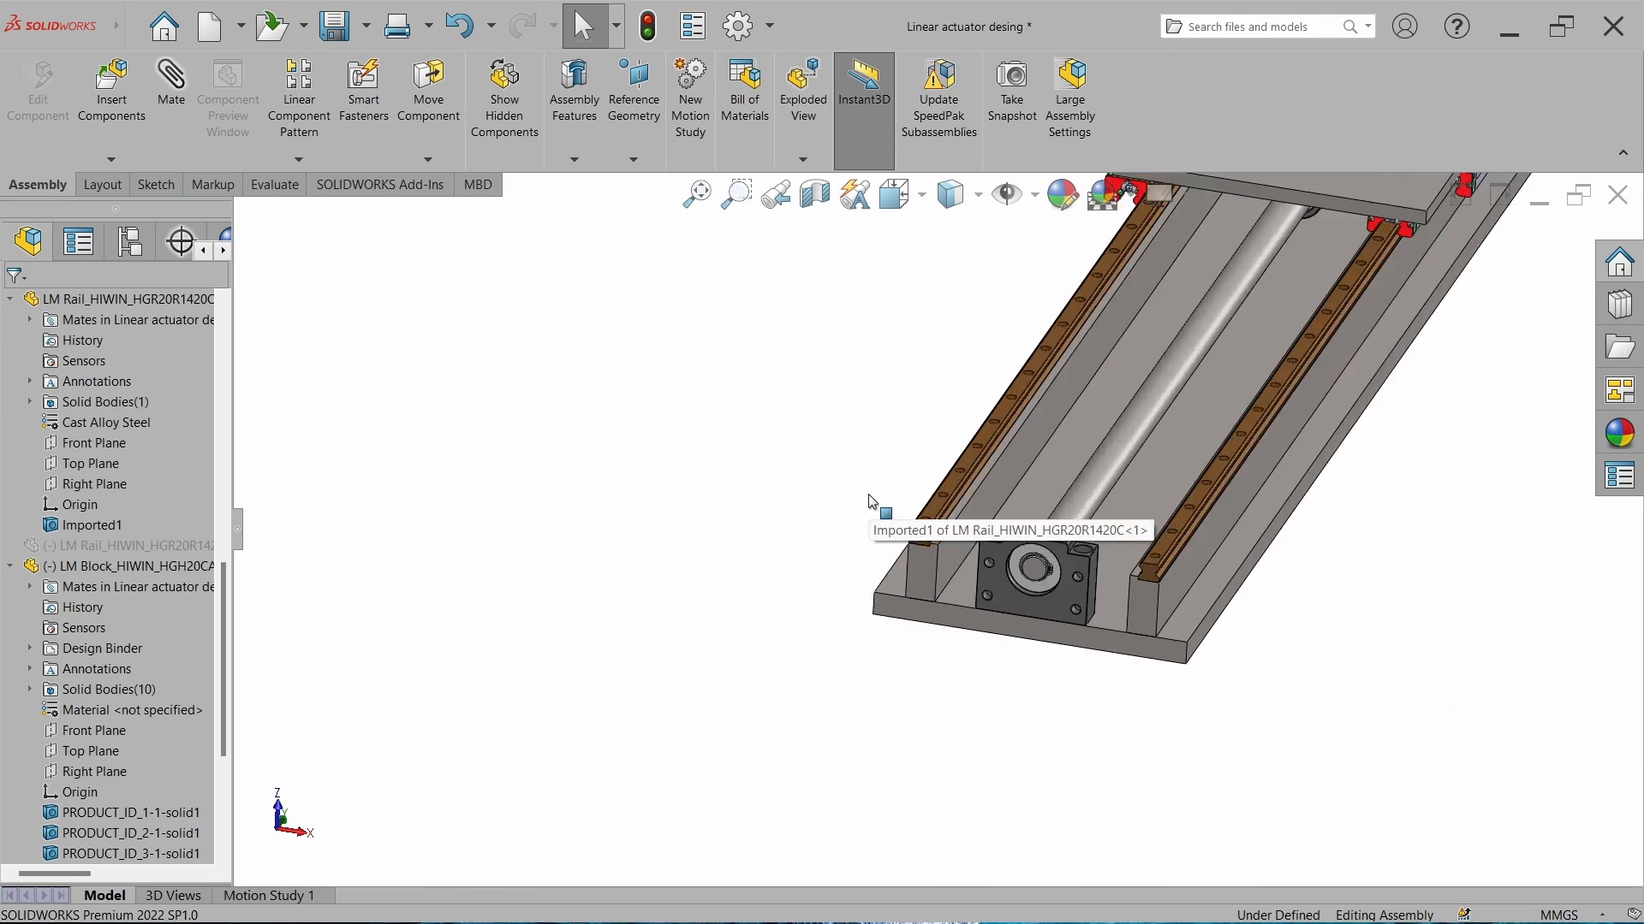
{"action": "scroll", "coordinate": [868, 497], "scroll_direction": "up", "scroll_amount": 4}
{"action": "scroll", "coordinate": [1165, 368], "scroll_direction": "down", "scroll_amount": 6}
{"action": "scroll", "coordinate": [1025, 534], "scroll_direction": "down", "scroll_amount": 6}
{"action": "middle_click_drag", "start_coordinate": [1034, 558], "coordinate": [1029, 537]}
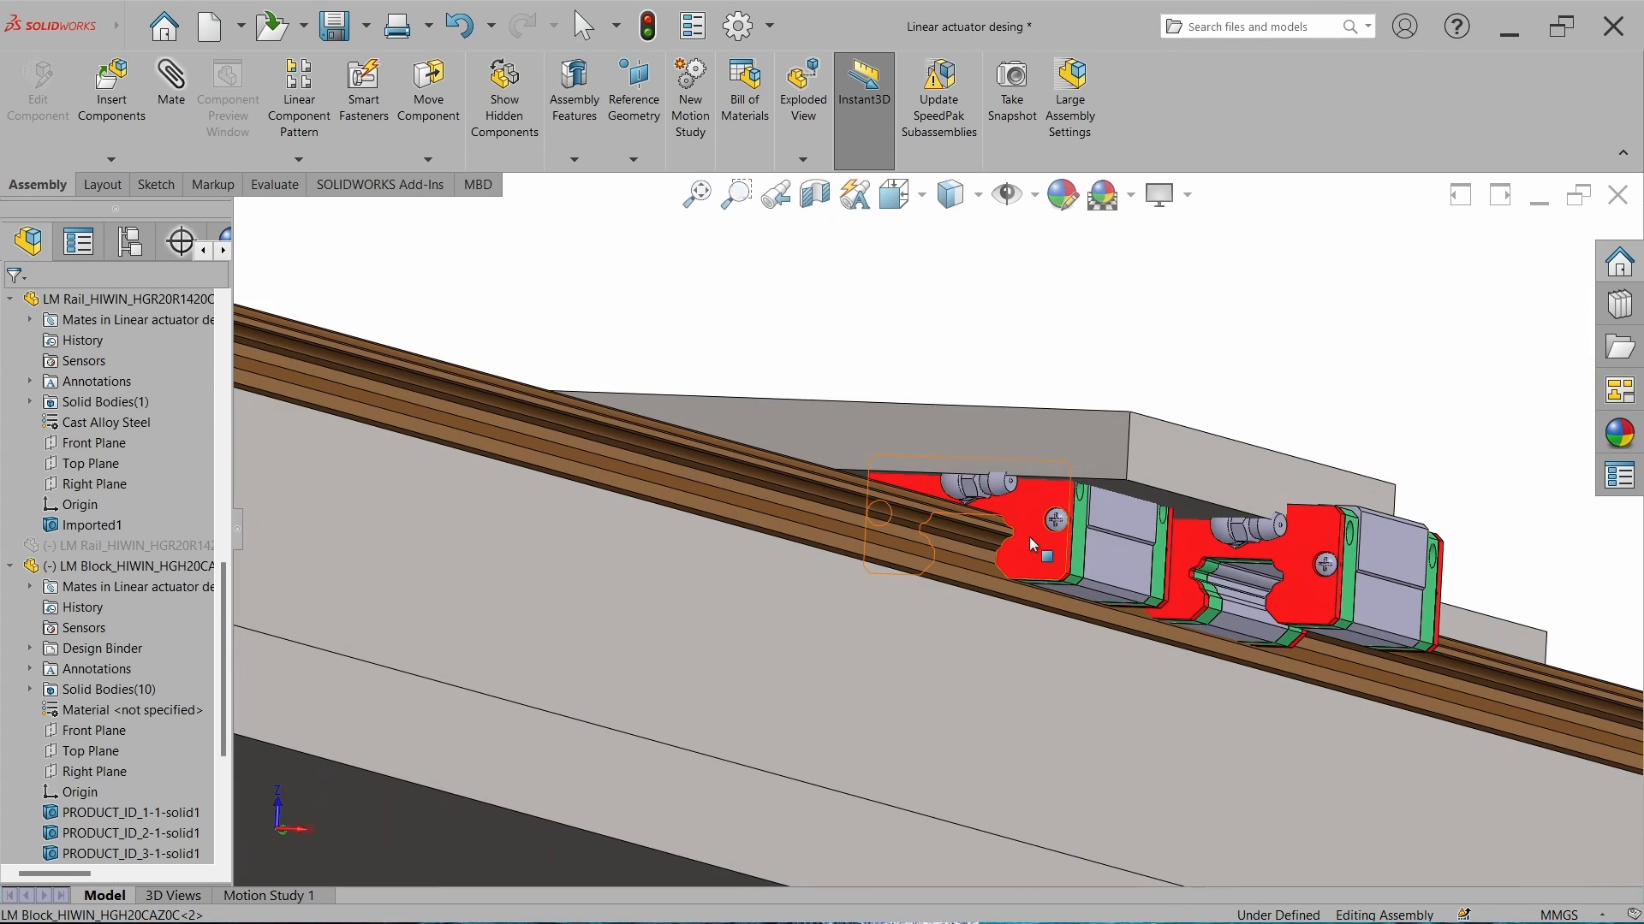
{"action": "left_click_drag", "start_coordinate": [1029, 536], "coordinate": [1047, 344]}
{"action": "left_click", "coordinate": [1309, 324]}
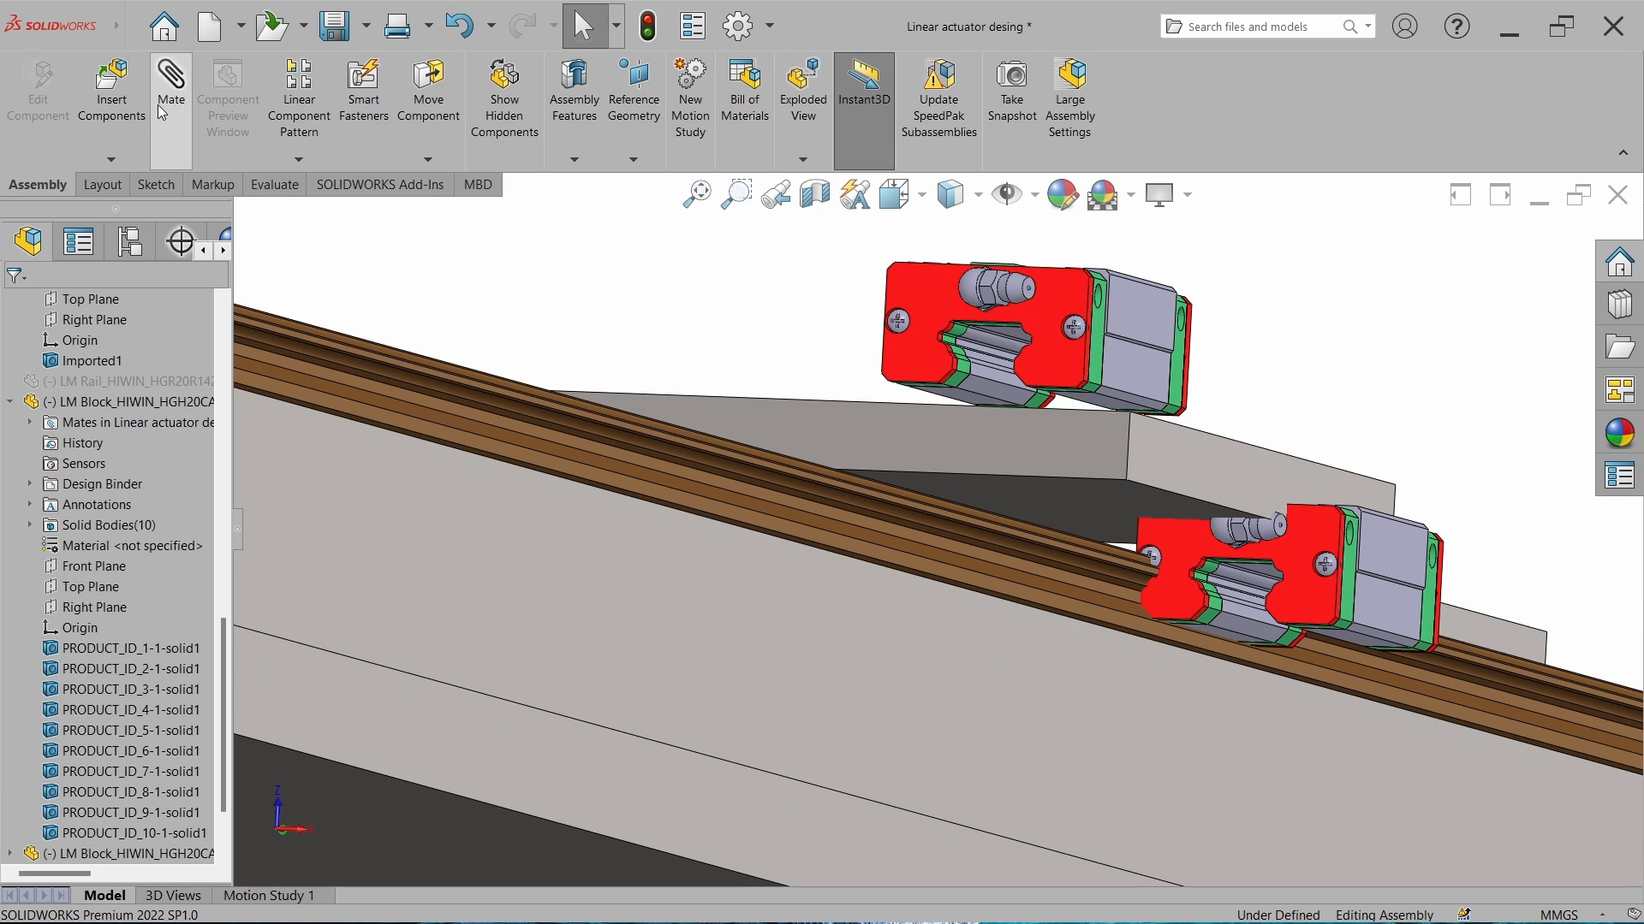
Mate the LM block's inner upper channel face coincident with the top face of the LM rail.
{"action": "scroll", "coordinate": [1033, 315], "scroll_direction": "down", "scroll_amount": 6}
{"action": "left_click", "coordinate": [936, 413]}
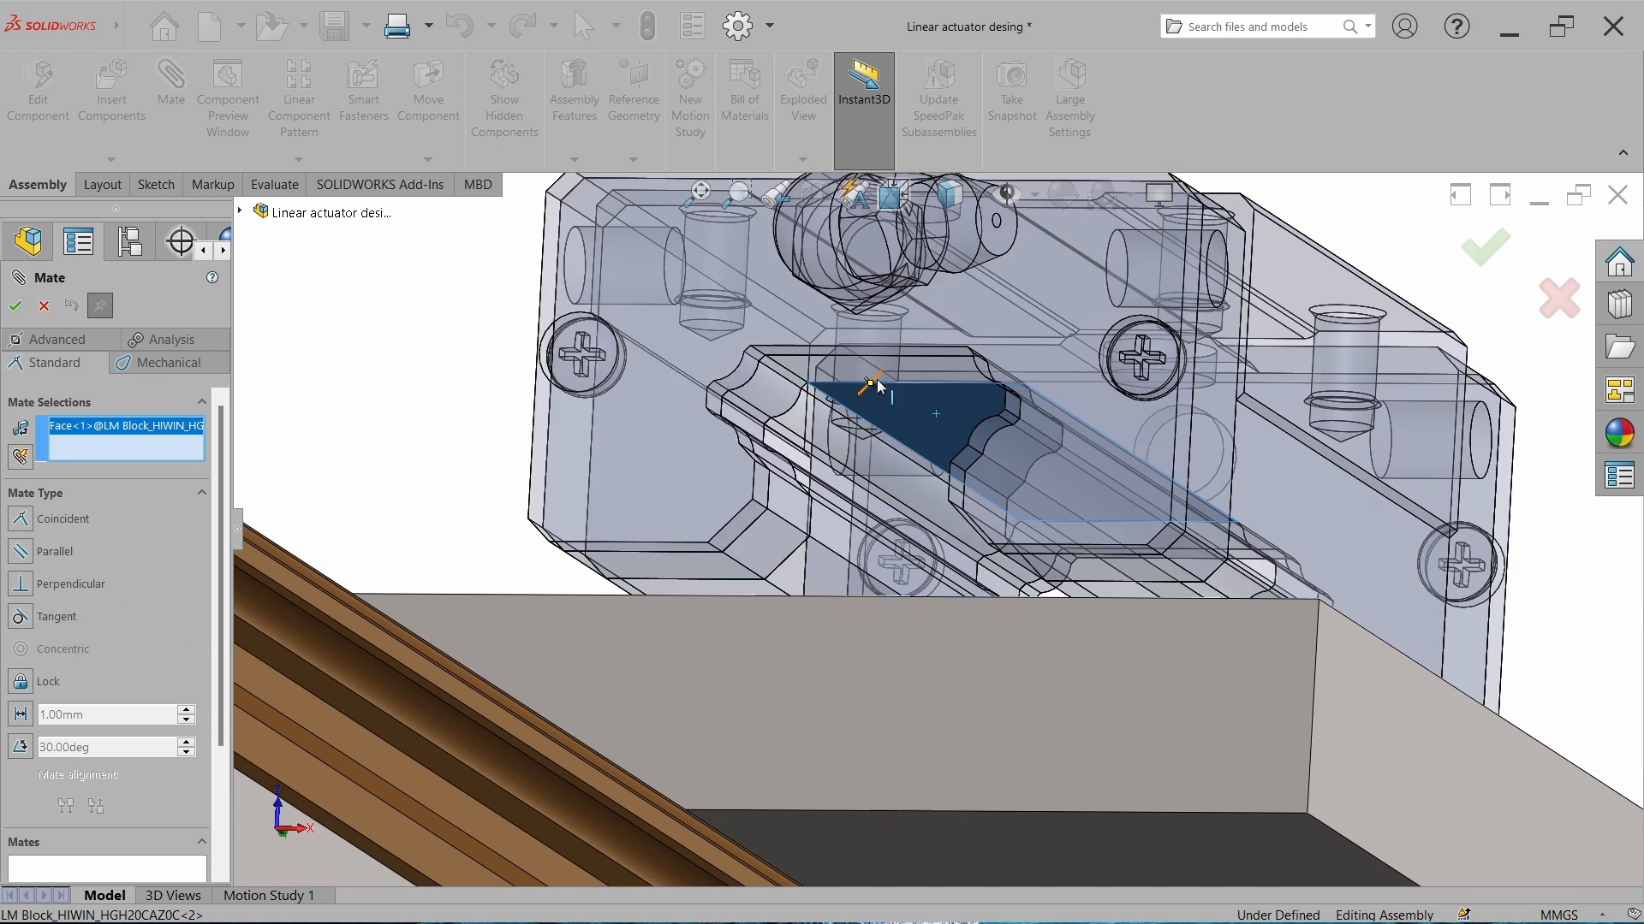
{"action": "middle_click_drag", "start_coordinate": [873, 381], "coordinate": [918, 526]}
{"action": "scroll", "coordinate": [918, 526], "scroll_direction": "up", "scroll_amount": 5}
{"action": "scroll", "coordinate": [1041, 495], "scroll_direction": "down", "scroll_amount": 2}
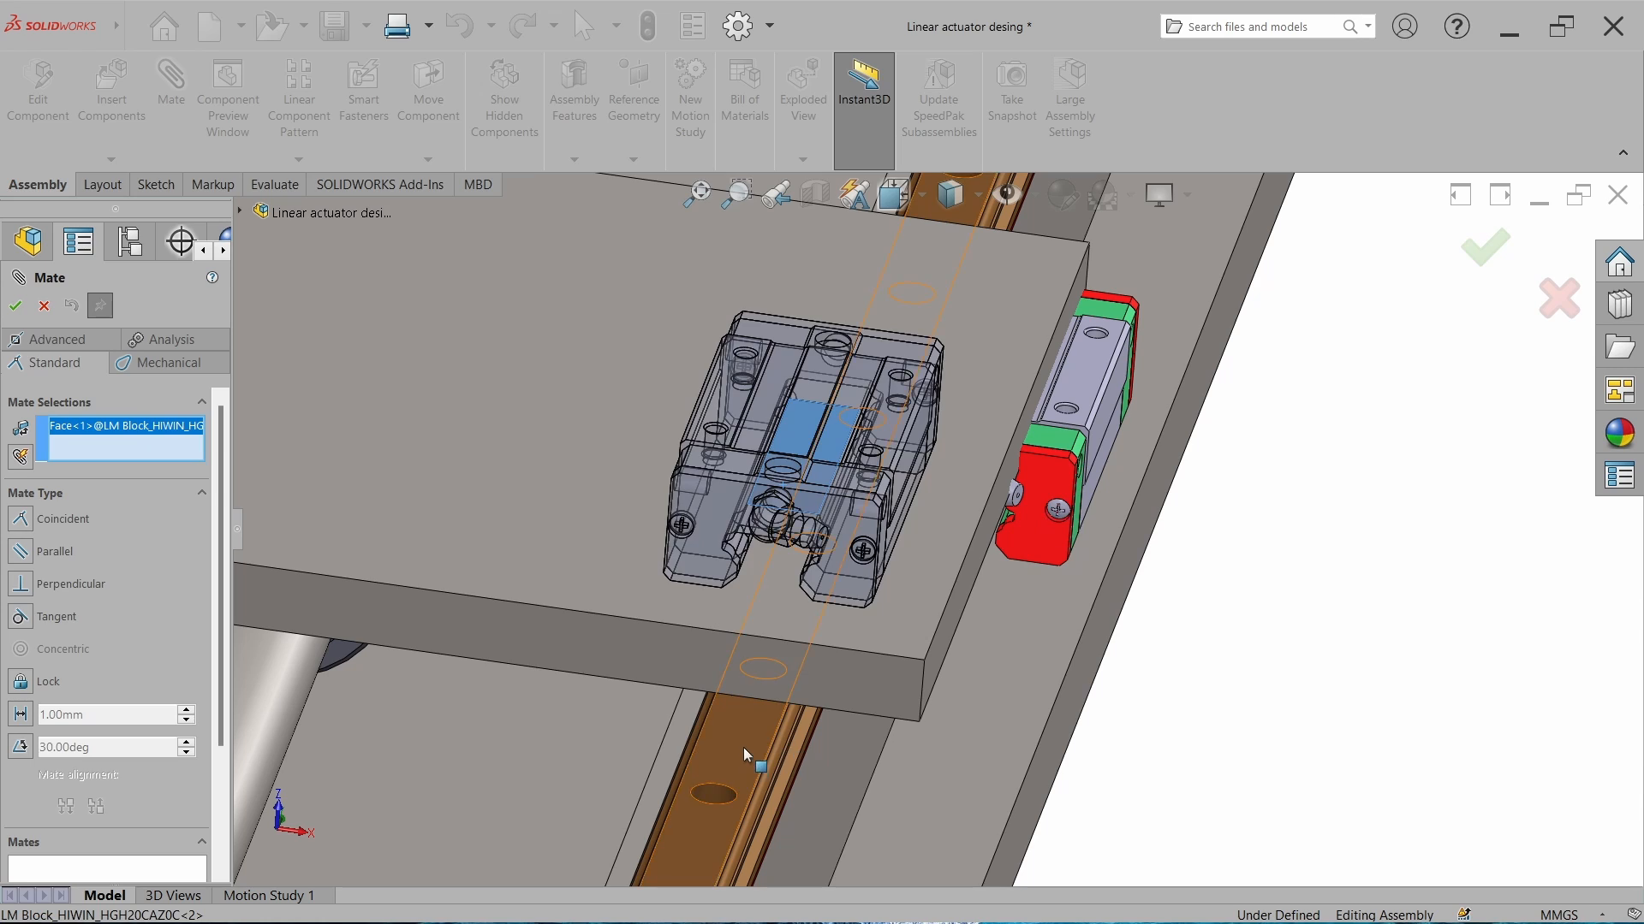
{"action": "left_click", "coordinate": [743, 747]}
{"action": "left_click", "coordinate": [721, 781]}
Mate the LM block's side channel face coincident with the matching side face of the LM rail.
{"action": "scroll", "coordinate": [798, 747], "scroll_direction": "down", "scroll_amount": 5}
{"action": "mouse_move", "coordinate": [796, 743]}
{"action": "middle_mouse_down"}
{"action": "mouse_move", "coordinate": [798, 630]}
{"action": "mouse_move", "coordinate": [786, 725]}
{"action": "middle_mouse_up"}
{"action": "scroll", "coordinate": [787, 730], "scroll_direction": "down", "scroll_amount": 3}
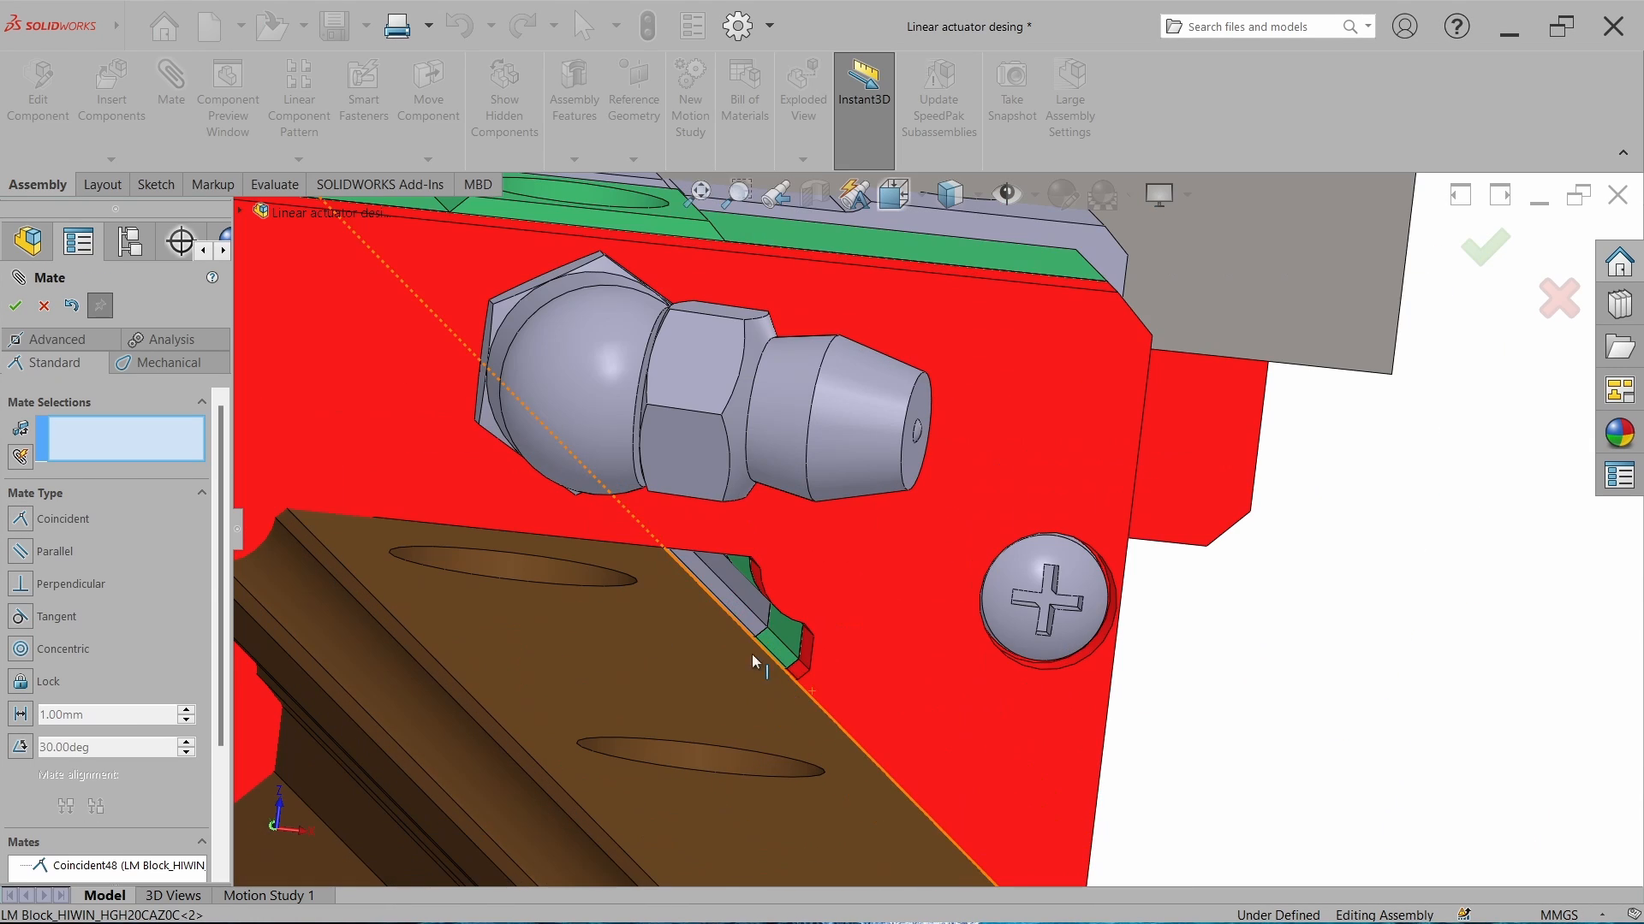
{"action": "left_click", "coordinate": [751, 602]}
{"action": "middle_click_drag", "start_coordinate": [863, 630], "coordinate": [736, 644]}
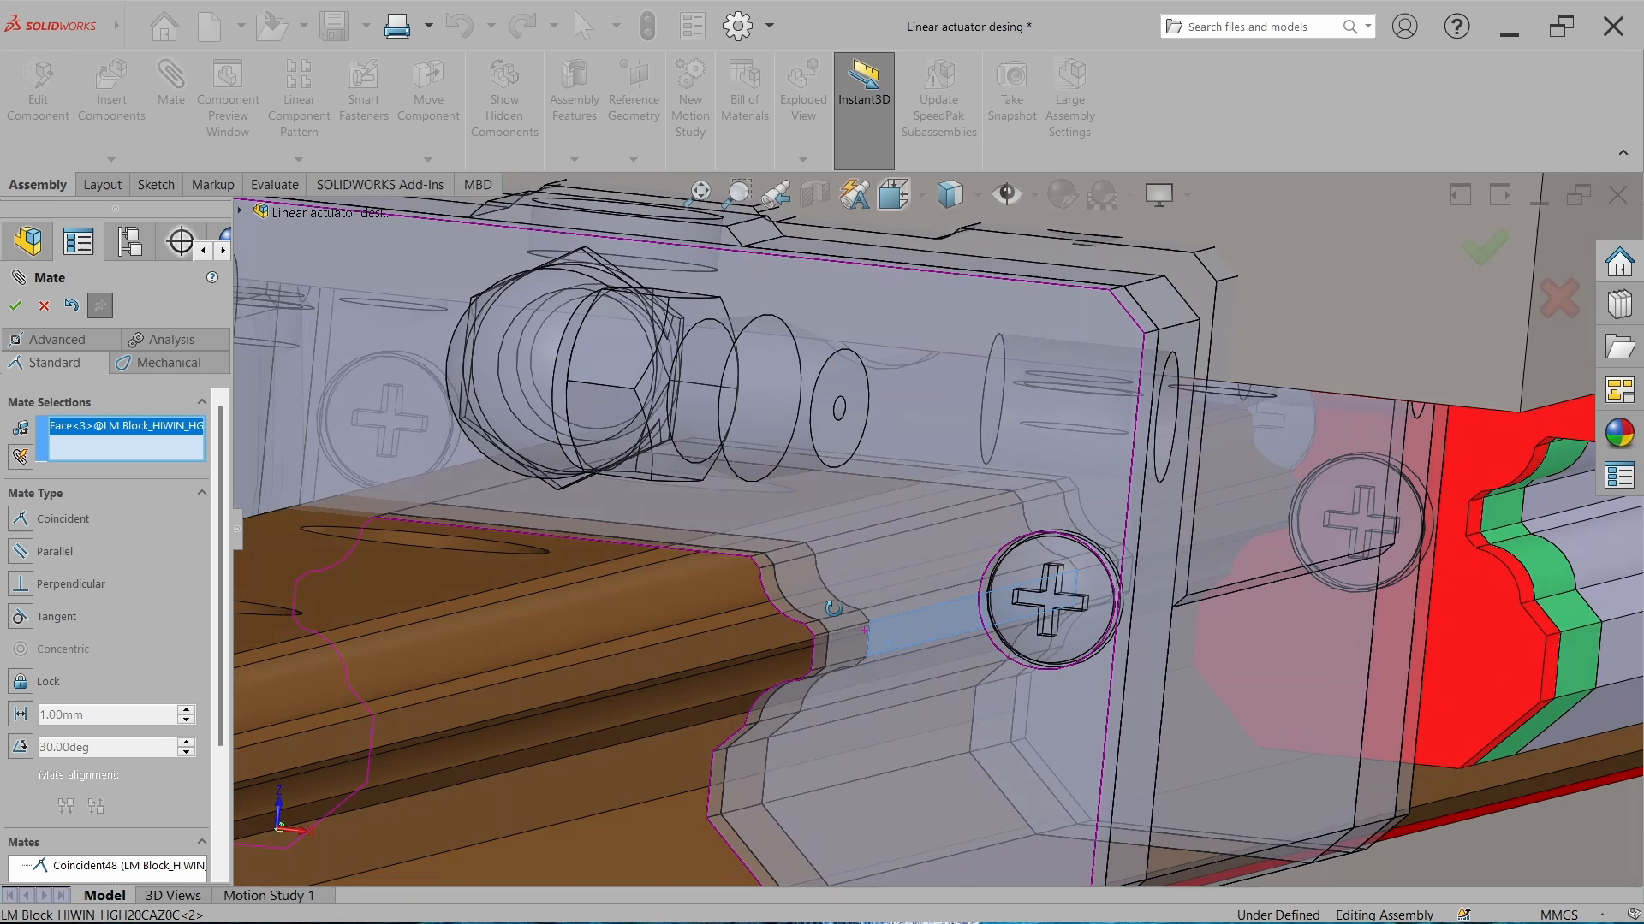
{"action": "left_click", "coordinate": [748, 635]}
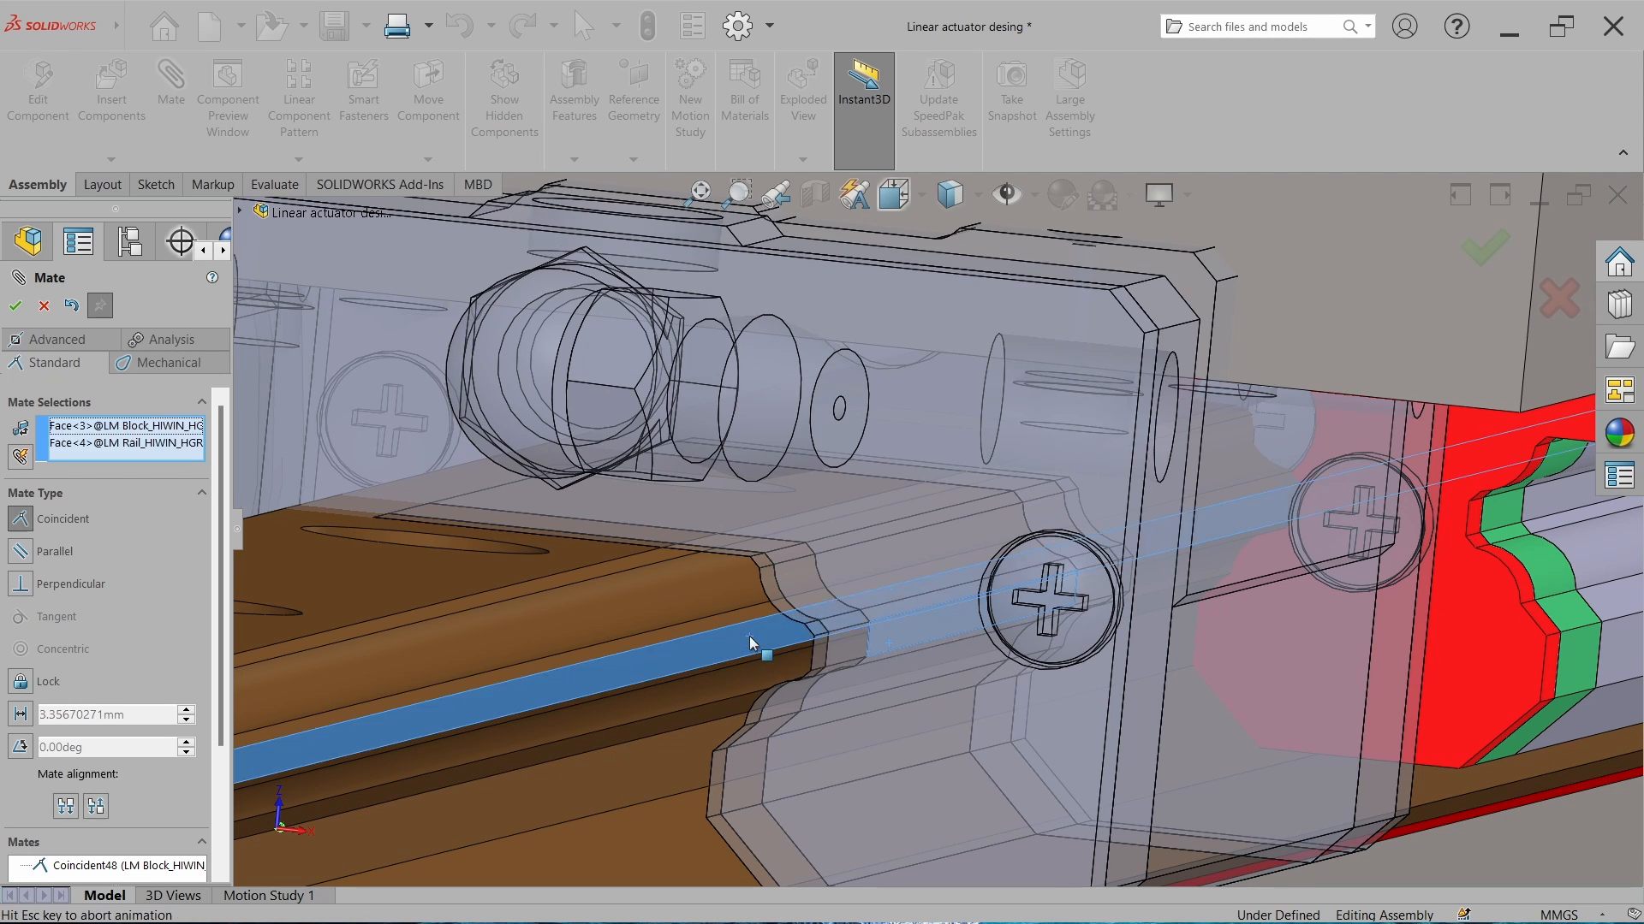
{"action": "left_click", "coordinate": [722, 666]}
Add a coincident mate between a face of the other LM block and an LM rail.
{"action": "scroll", "coordinate": [803, 598], "scroll_direction": "up", "scroll_amount": 4}
{"action": "middle_click_drag", "start_coordinate": [803, 597], "coordinate": [841, 615]}
{"action": "scroll", "coordinate": [899, 634], "scroll_direction": "up", "scroll_amount": 4}
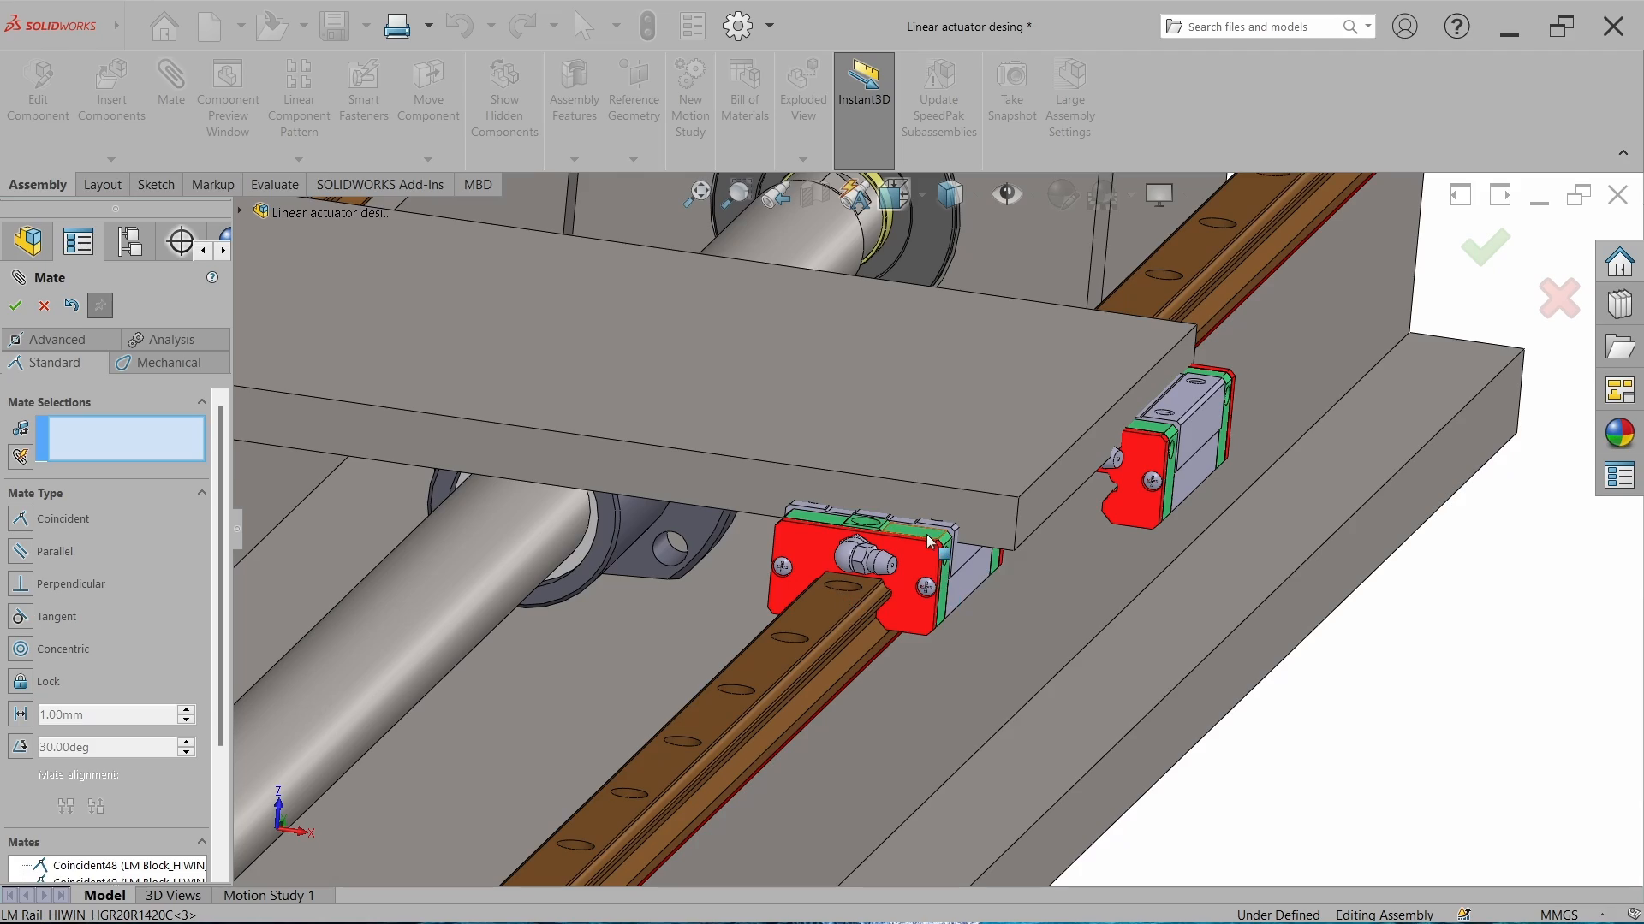
{"action": "scroll", "coordinate": [1118, 547], "scroll_direction": "down", "scroll_amount": 5}
{"action": "middle_click_drag", "start_coordinate": [1146, 445], "coordinate": [1102, 496]}
{"action": "left_click", "coordinate": [1119, 550]}
{"action": "scroll", "coordinate": [1119, 549], "scroll_direction": "up", "scroll_amount": 5}
{"action": "scroll", "coordinate": [1102, 514], "scroll_direction": "down", "scroll_amount": 5}
{"action": "left_click", "coordinate": [1104, 548]}
{"action": "left_click", "coordinate": [1340, 581]}
Mate the other LM block's inner upper channel face coincident with the matching face of its LM rail.
{"action": "scroll", "coordinate": [942, 583], "scroll_direction": "up", "scroll_amount": 5}
{"action": "middle_click_drag", "start_coordinate": [942, 582], "coordinate": [856, 556]}
{"action": "scroll", "coordinate": [685, 642], "scroll_direction": "down", "scroll_amount": 5}
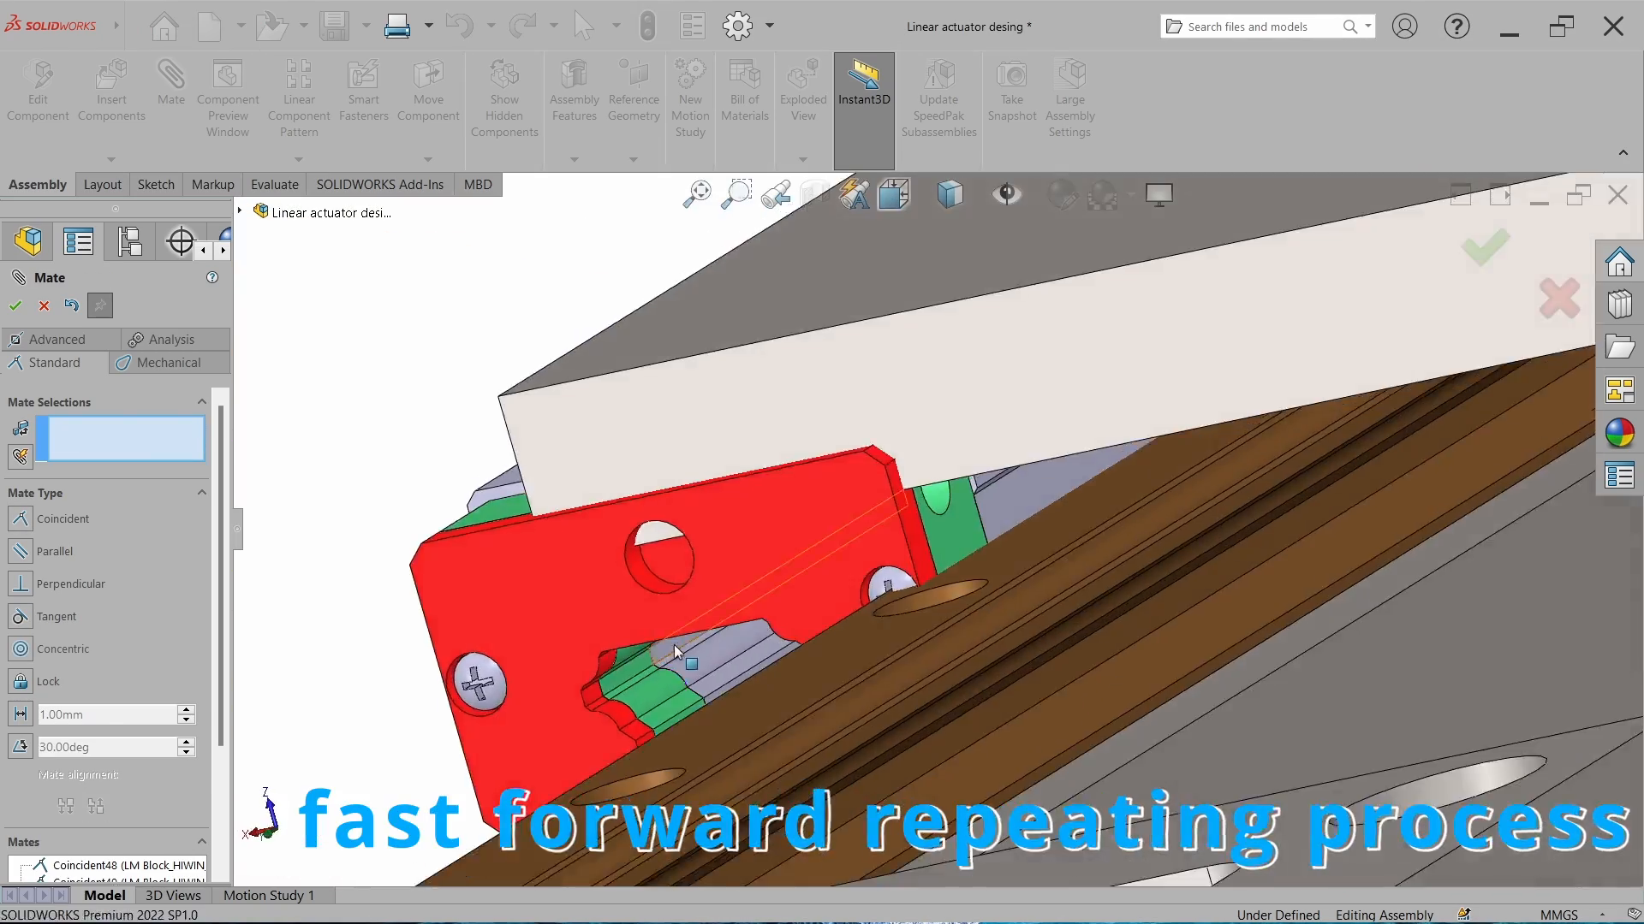
{"action": "left_click", "coordinate": [675, 653]}
{"action": "middle_click_drag", "start_coordinate": [676, 653], "coordinate": [856, 617]}
{"action": "scroll", "coordinate": [925, 616], "scroll_direction": "down", "scroll_amount": 5}
{"action": "left_click", "coordinate": [930, 617]}
{"action": "left_click", "coordinate": [1169, 648]}
{"action": "scroll", "coordinate": [1169, 648], "scroll_direction": "up", "scroll_amount": 10}
{"action": "scroll", "coordinate": [1039, 470], "scroll_direction": "down", "scroll_amount": 5}
{"action": "middle_click_drag", "start_coordinate": [1104, 582], "coordinate": [1060, 543]}
{"action": "left_click", "coordinate": [1213, 496]}
{"action": "left_click", "coordinate": [557, 579]}
{"action": "left_click", "coordinate": [794, 611]}
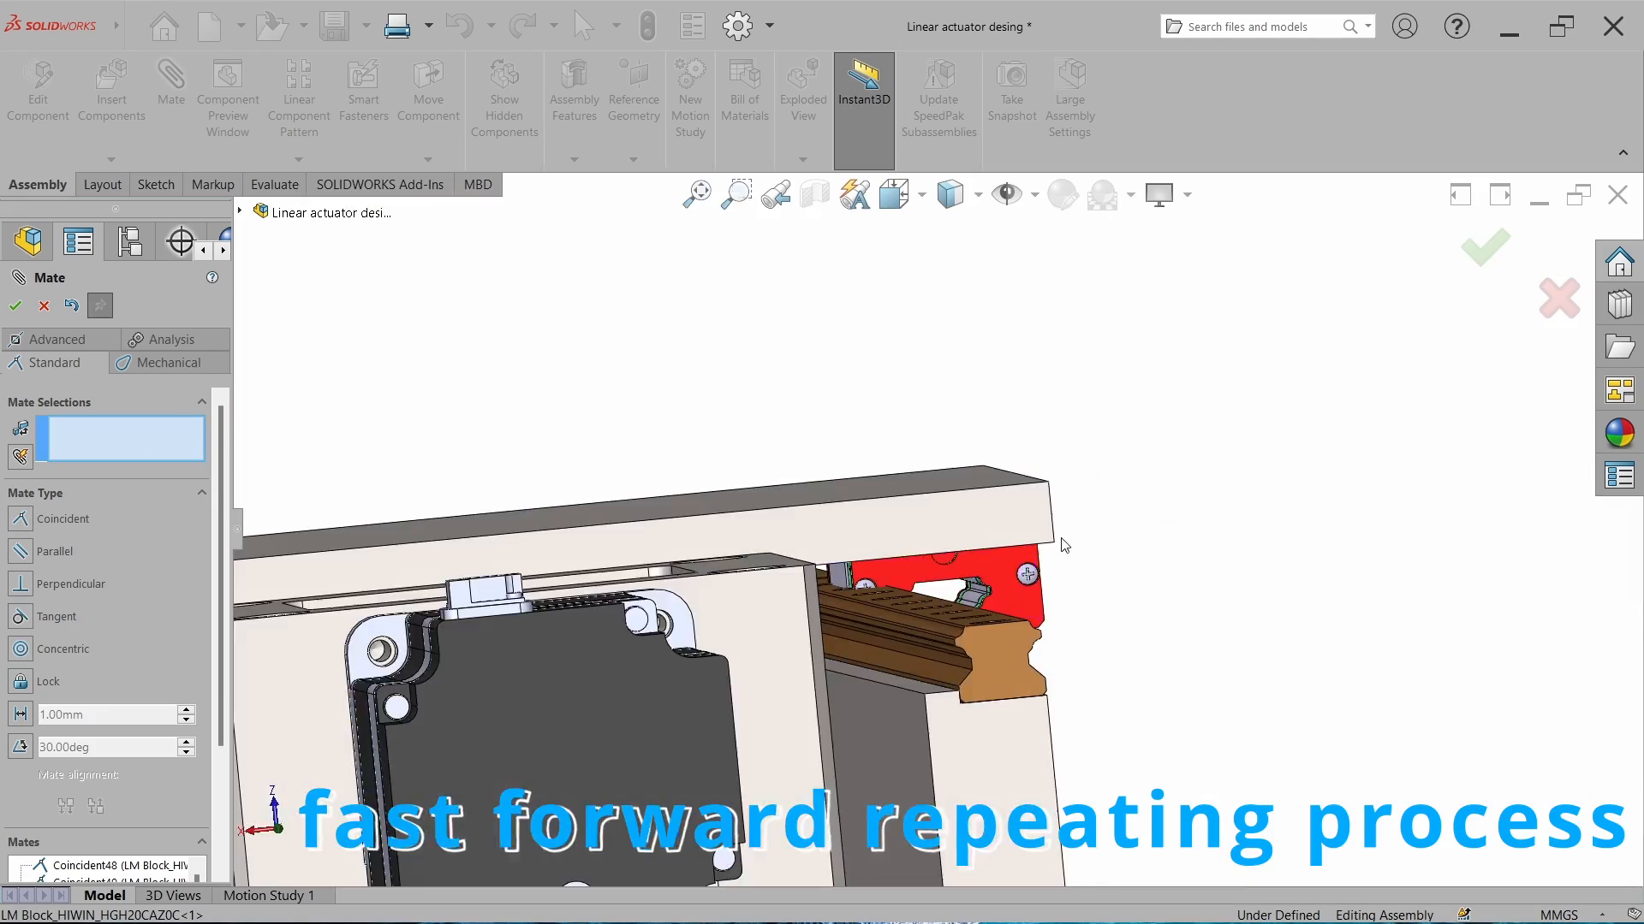
Mate the other LM block's remaining channel face coincident with the rail's matching side face and finish mating.
{"action": "scroll", "coordinate": [1059, 542], "scroll_direction": "down", "scroll_amount": 4}
{"action": "left_click", "coordinate": [875, 591]}
{"action": "scroll", "coordinate": [875, 591], "scroll_direction": "down", "scroll_amount": 3}
{"action": "middle_click_drag", "start_coordinate": [875, 590], "coordinate": [856, 633]}
{"action": "left_click", "coordinate": [822, 671]}
{"action": "left_click", "coordinate": [1059, 701]}
{"action": "scroll", "coordinate": [1049, 511], "scroll_direction": "up", "scroll_amount": 8}
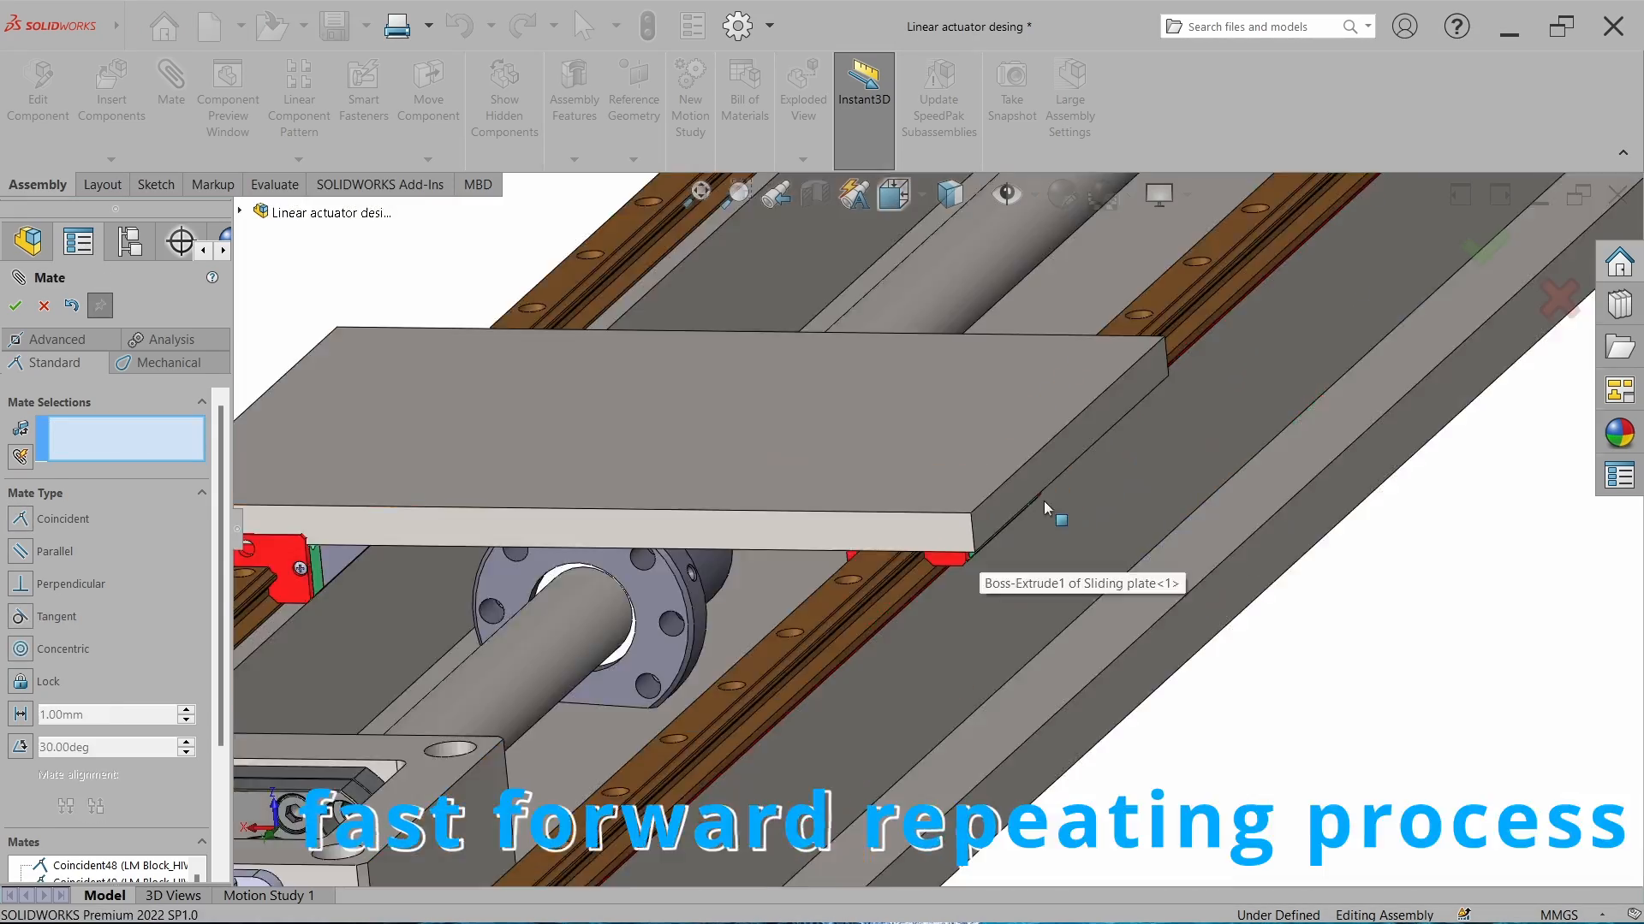
{"action": "key", "text": "Escape"}
Slide the plate along the actuator and place a copy of the LM block beside the rail.
{"action": "left_click_drag", "start_coordinate": [702, 522], "coordinate": [972, 433]}
{"action": "left_click", "coordinate": [576, 407]}
{"action": "middle_click_drag", "start_coordinate": [576, 407], "coordinate": [650, 479]}
{"action": "left_click_drag", "start_coordinate": [888, 594], "coordinate": [1058, 680], "text": "ctrl"}
{"action": "middle_click_drag", "start_coordinate": [1057, 681], "coordinate": [1089, 454]}
{"action": "scroll", "coordinate": [1070, 648], "scroll_direction": "down", "scroll_amount": 3}
Mate the copied LM block's inner channel face coincident with the matching face of the LM rail.
{"action": "left_click", "coordinate": [931, 560]}
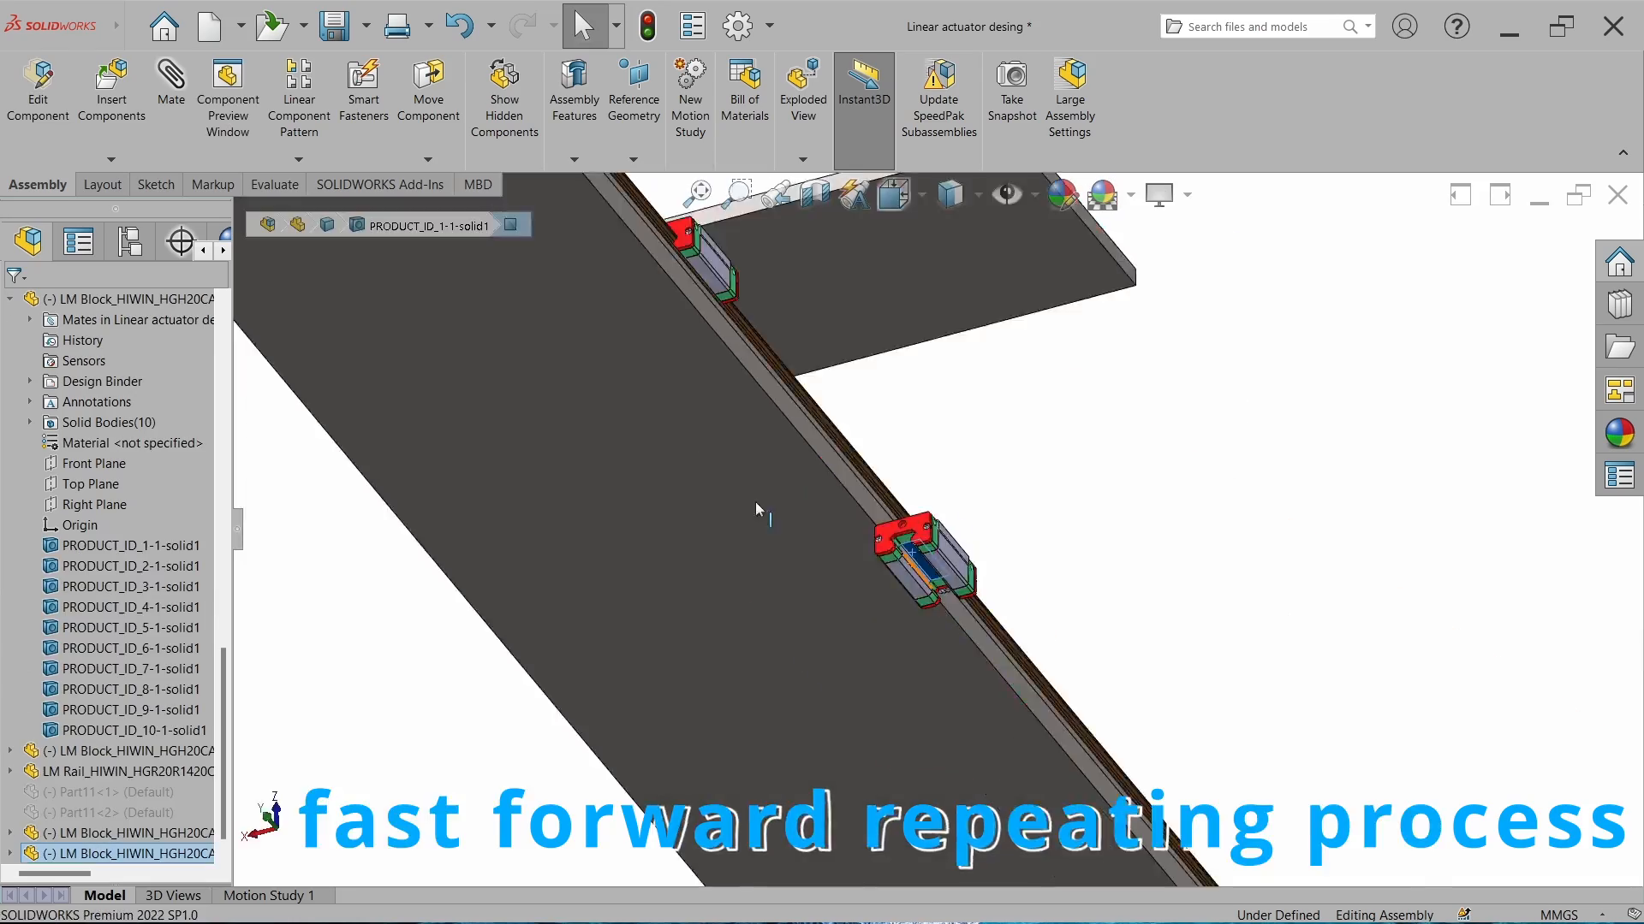
{"action": "middle_click_drag", "start_coordinate": [755, 501], "coordinate": [728, 685]}
{"action": "scroll", "coordinate": [727, 513], "scroll_direction": "down", "scroll_amount": 5}
{"action": "left_click", "coordinate": [521, 433], "text": "ctrl"}
{"action": "left_click", "coordinate": [574, 377]}
Move the copied LM block aside and mate its side channel face coincident with the rail's side face.
{"action": "left_click_drag", "start_coordinate": [825, 437], "coordinate": [1070, 374]}
{"action": "scroll", "coordinate": [892, 382], "scroll_direction": "down", "scroll_amount": 5}
{"action": "middle_click_drag", "start_coordinate": [891, 383], "coordinate": [1096, 430]}
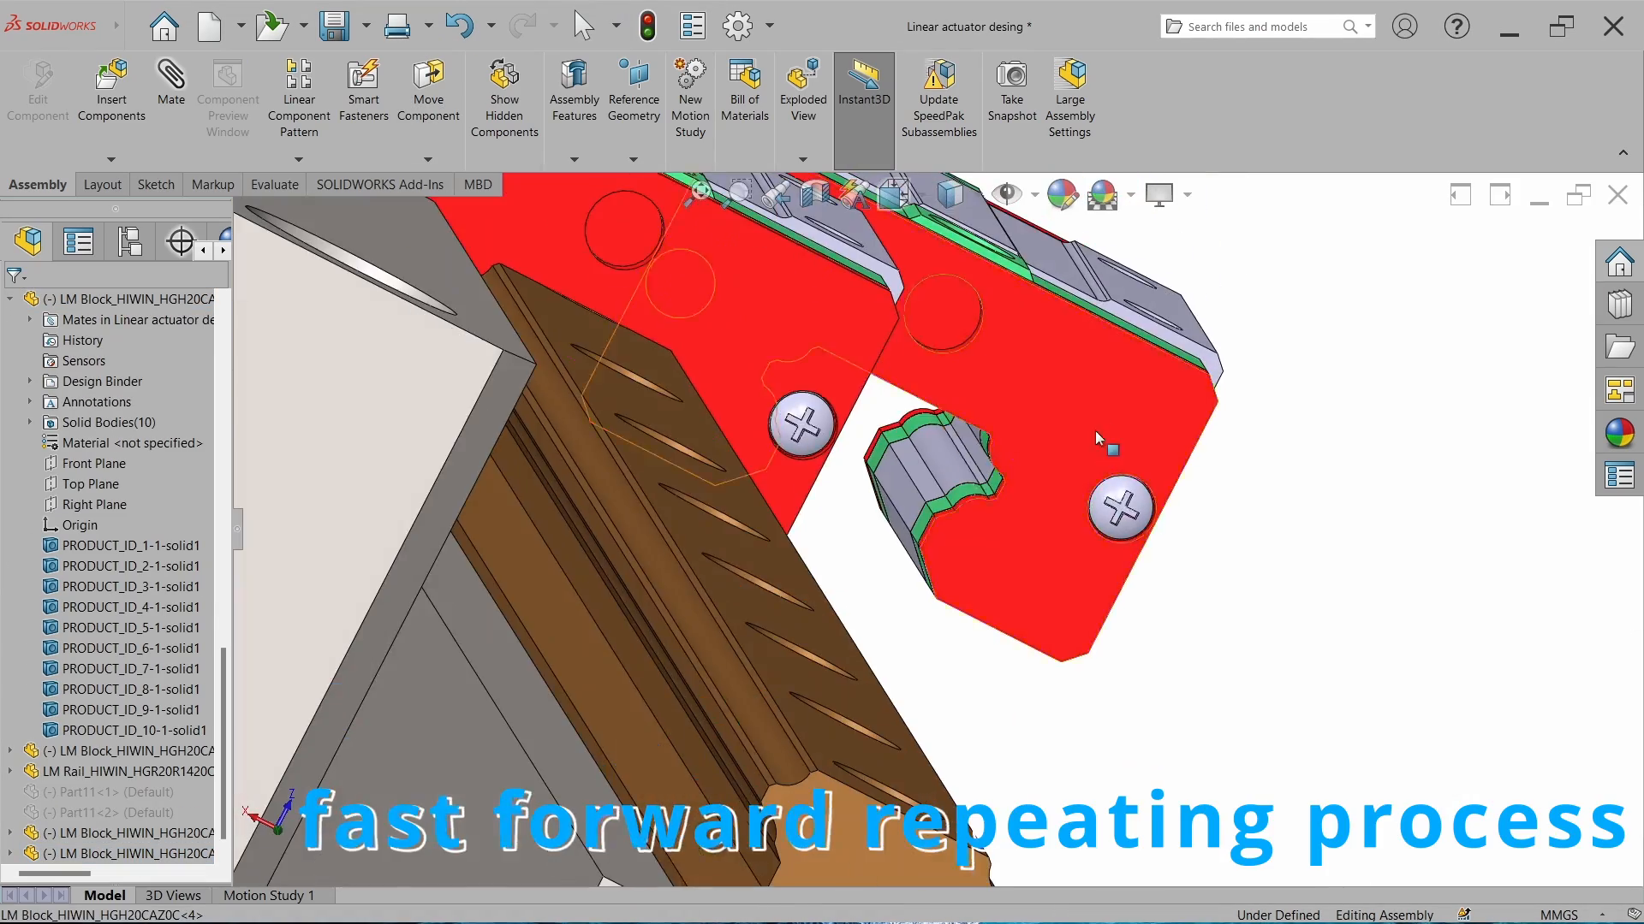
{"action": "left_click", "coordinate": [968, 488]}
{"action": "middle_click_drag", "start_coordinate": [967, 488], "coordinate": [864, 548]}
{"action": "scroll", "coordinate": [864, 548], "scroll_direction": "up", "scroll_amount": 4}
{"action": "scroll", "coordinate": [1117, 380], "scroll_direction": "down", "scroll_amount": 4}
{"action": "left_click", "coordinate": [1117, 379], "text": "ctrl"}
{"action": "left_click", "coordinate": [1224, 325]}
Slide the LM block along its rail and reposition the sliding plate over the rails.
{"action": "scroll", "coordinate": [856, 445], "scroll_direction": "up", "scroll_amount": 5}
{"action": "left_click_drag", "start_coordinate": [599, 548], "coordinate": [796, 454]}
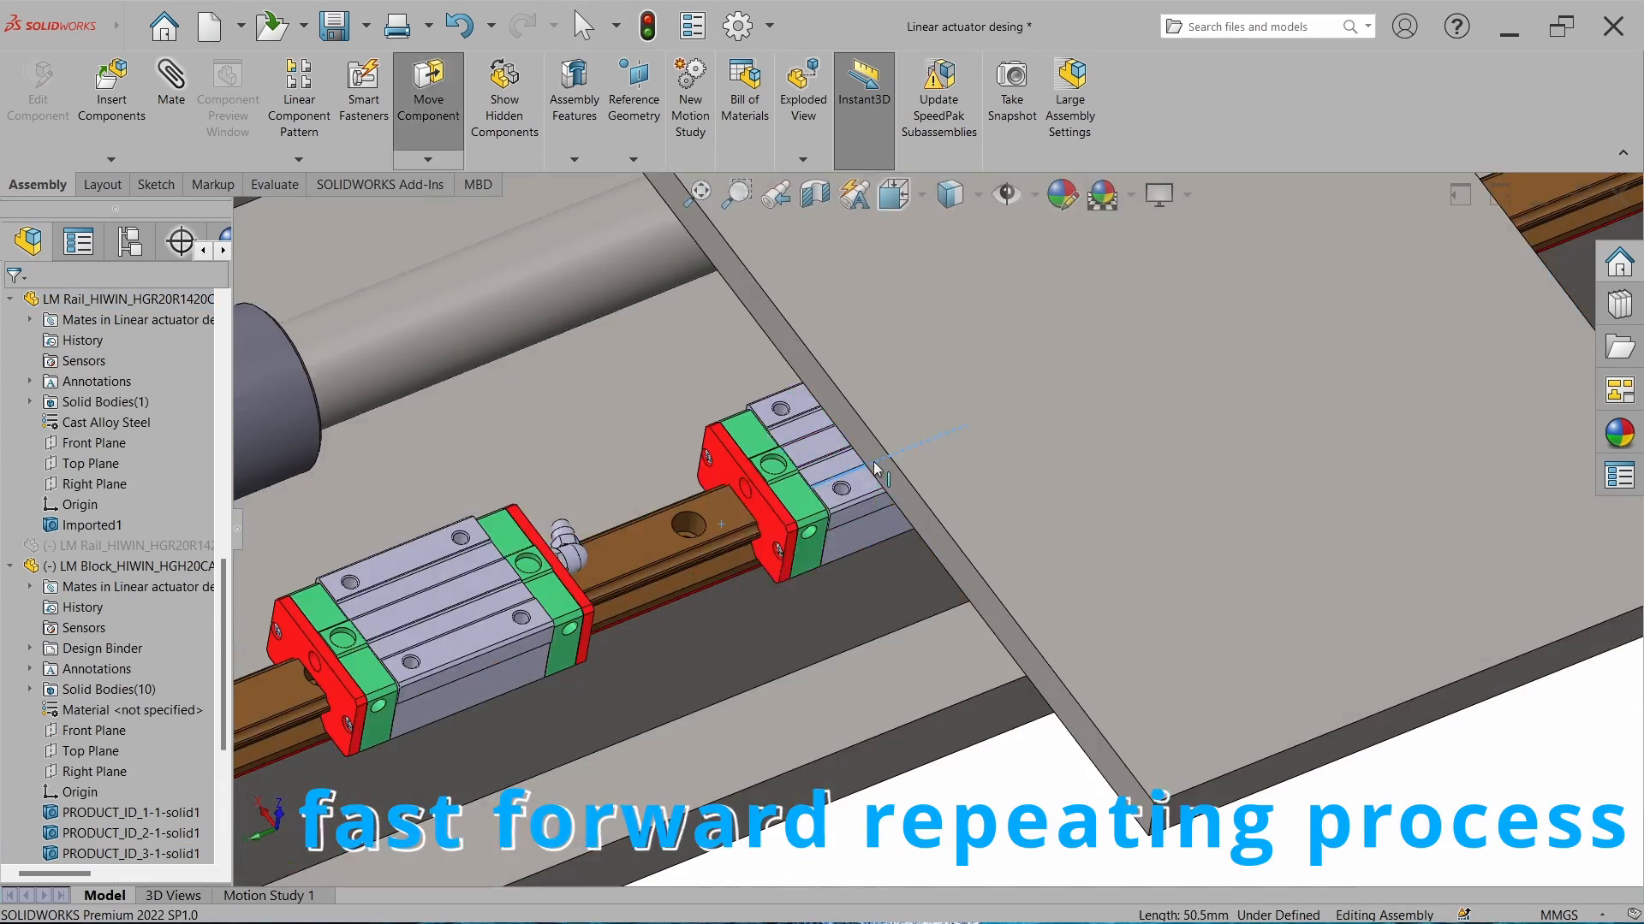
{"action": "scroll", "coordinate": [917, 548], "scroll_direction": "up", "scroll_amount": 4}
{"action": "left_click_drag", "start_coordinate": [1047, 469], "coordinate": [946, 400]}
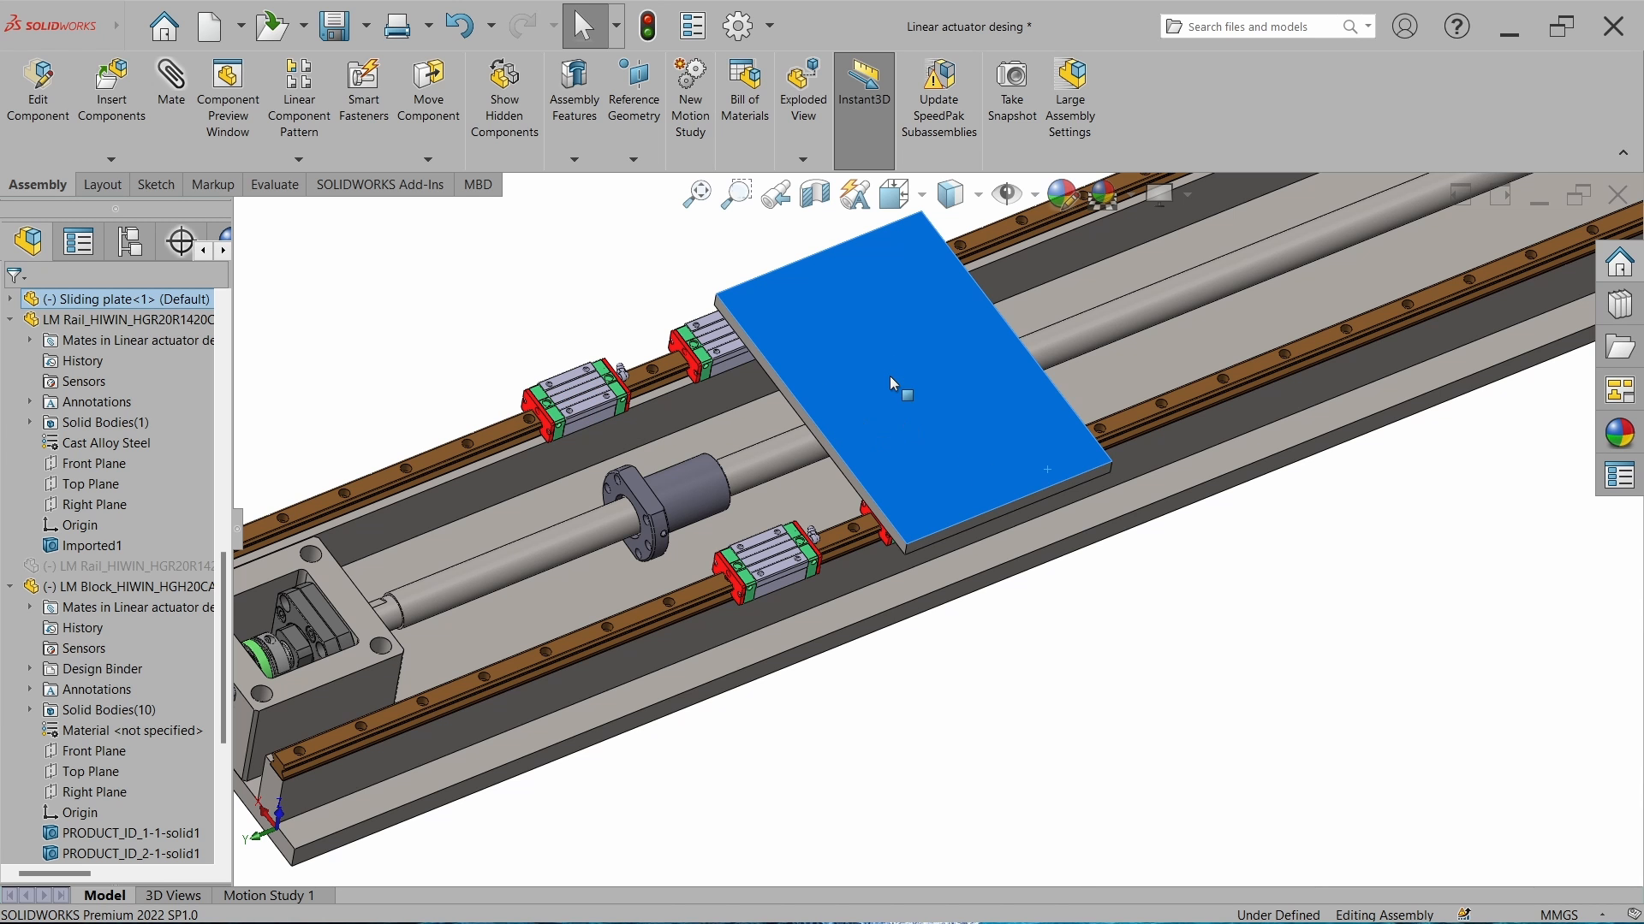
{"action": "left_click", "coordinate": [1056, 662]}
Measure the diameter of a mounting hole on the LM block's top face.
{"action": "scroll", "coordinate": [598, 400], "scroll_direction": "down", "scroll_amount": 7}
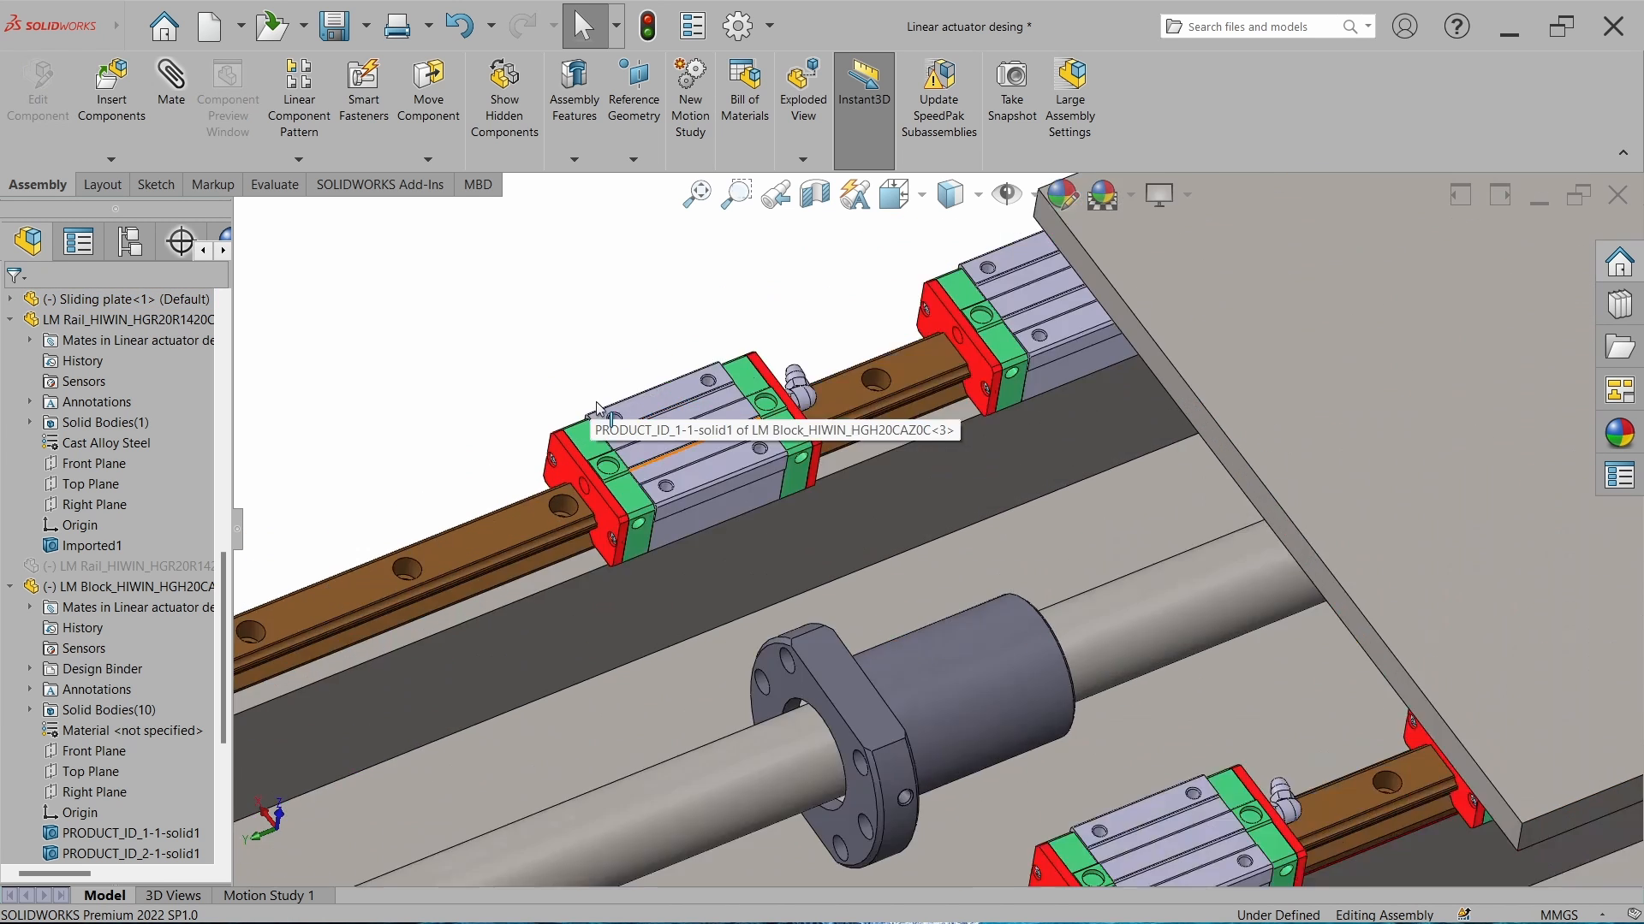
{"action": "middle_click_drag", "start_coordinate": [741, 415], "coordinate": [753, 425]}
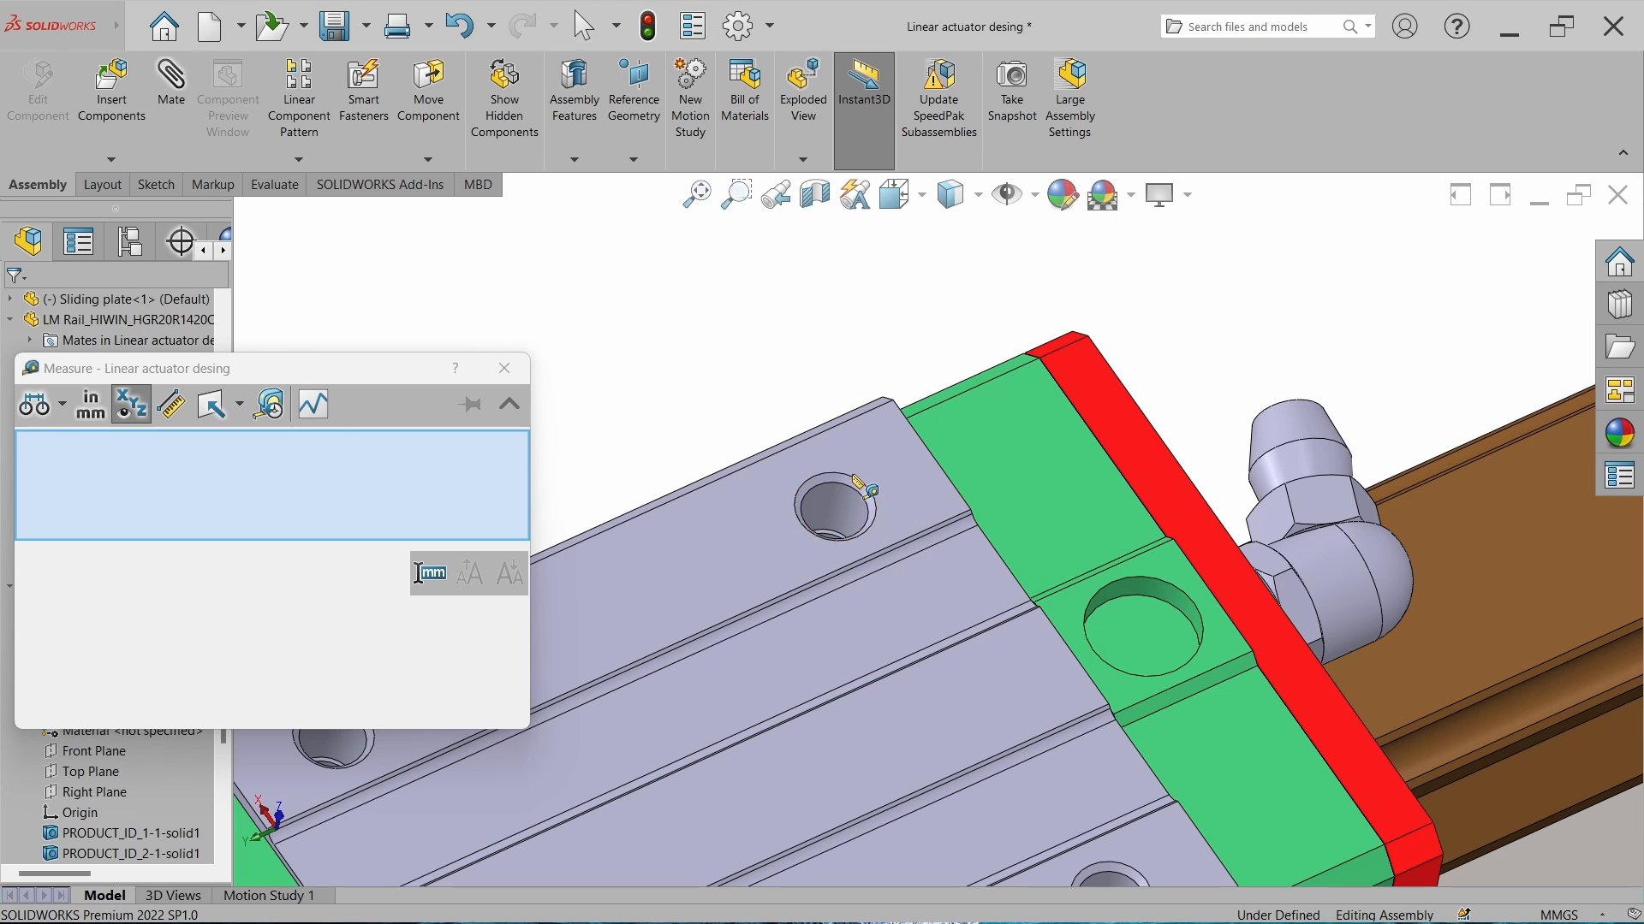
{"action": "left_click", "coordinate": [824, 532]}
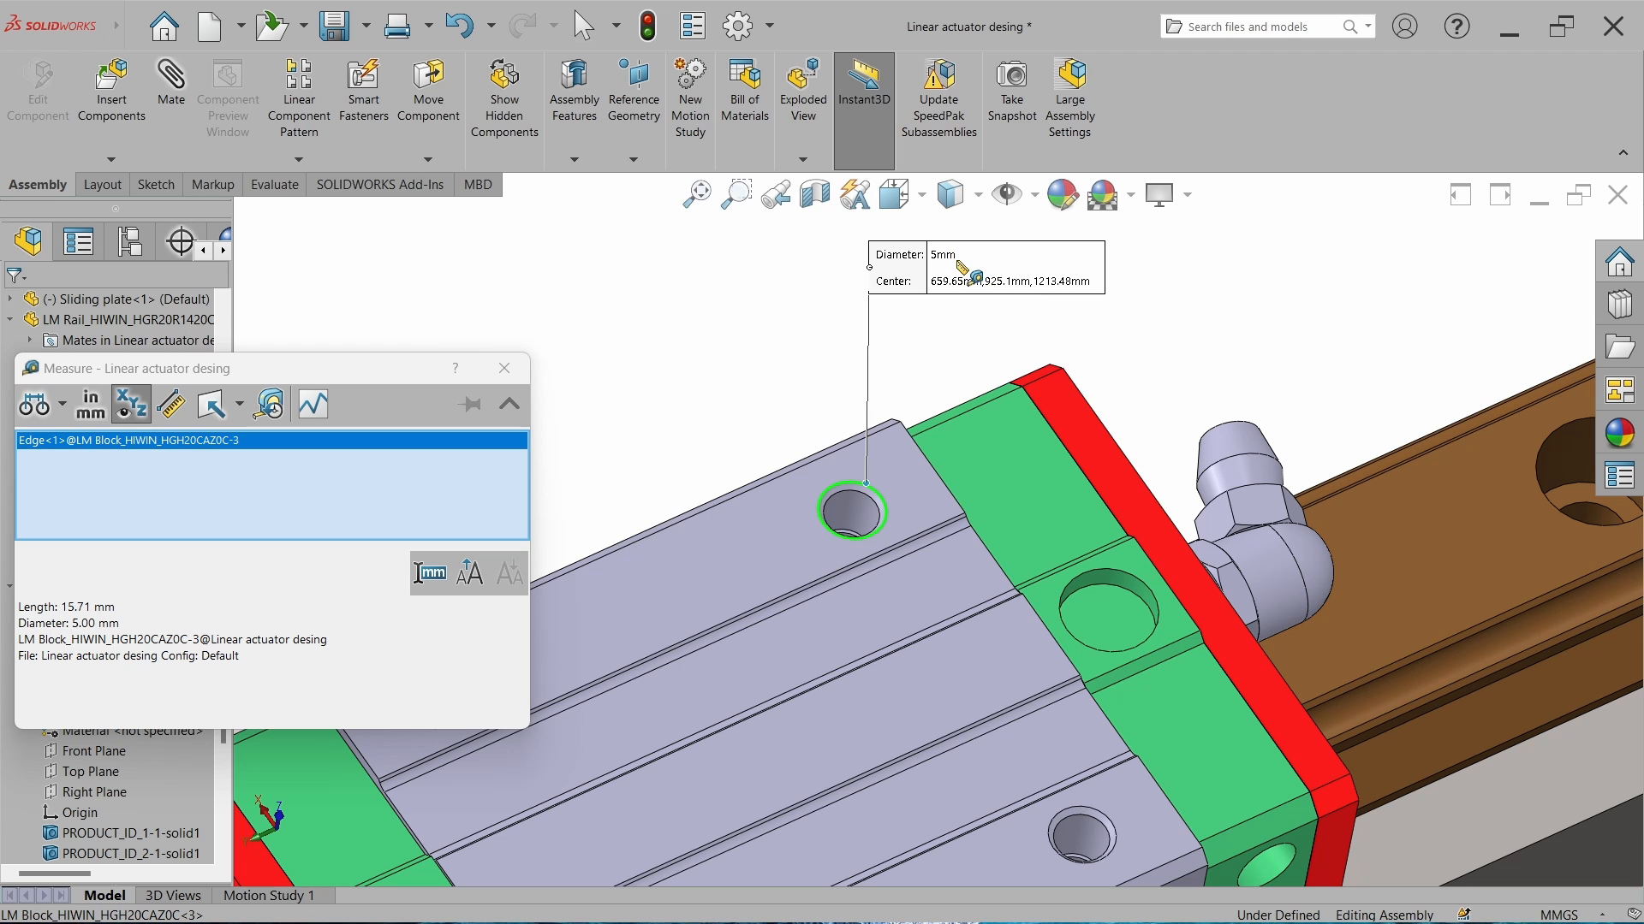
{"action": "left_click", "coordinate": [815, 339]}
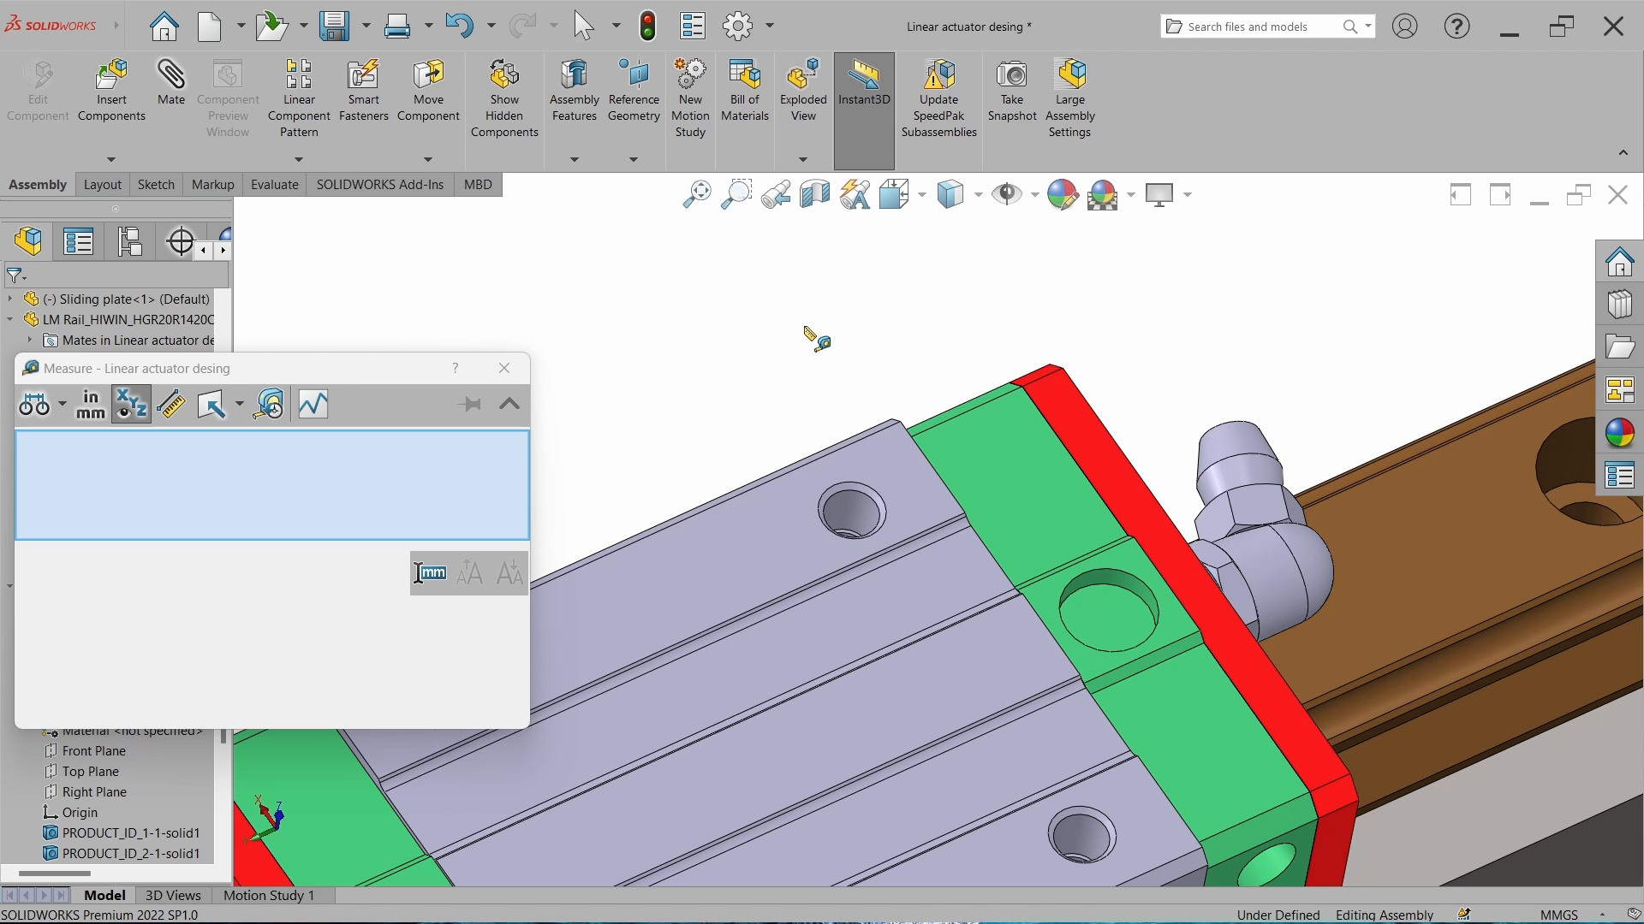
Measure the spacing of the LM block's mounting holes across its width and along its length.
{"action": "scroll", "coordinate": [856, 412], "scroll_direction": "up", "scroll_amount": 6}
{"action": "scroll", "coordinate": [922, 589], "scroll_direction": "down", "scroll_amount": 4}
{"action": "left_click", "coordinate": [910, 414]}
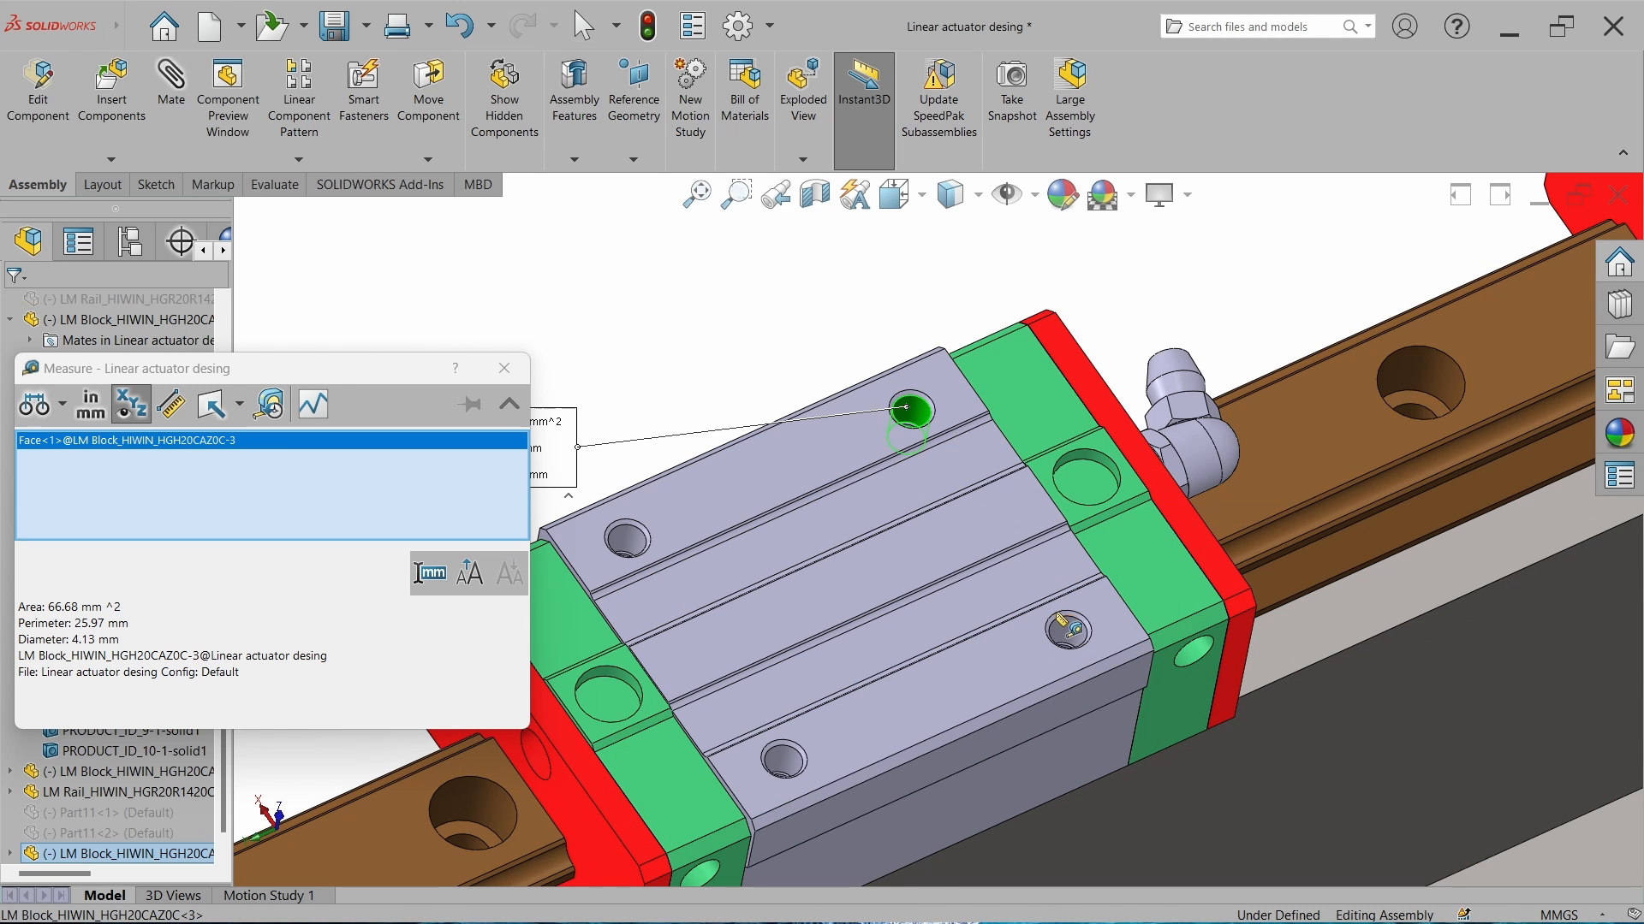
{"action": "left_click", "coordinate": [1068, 633]}
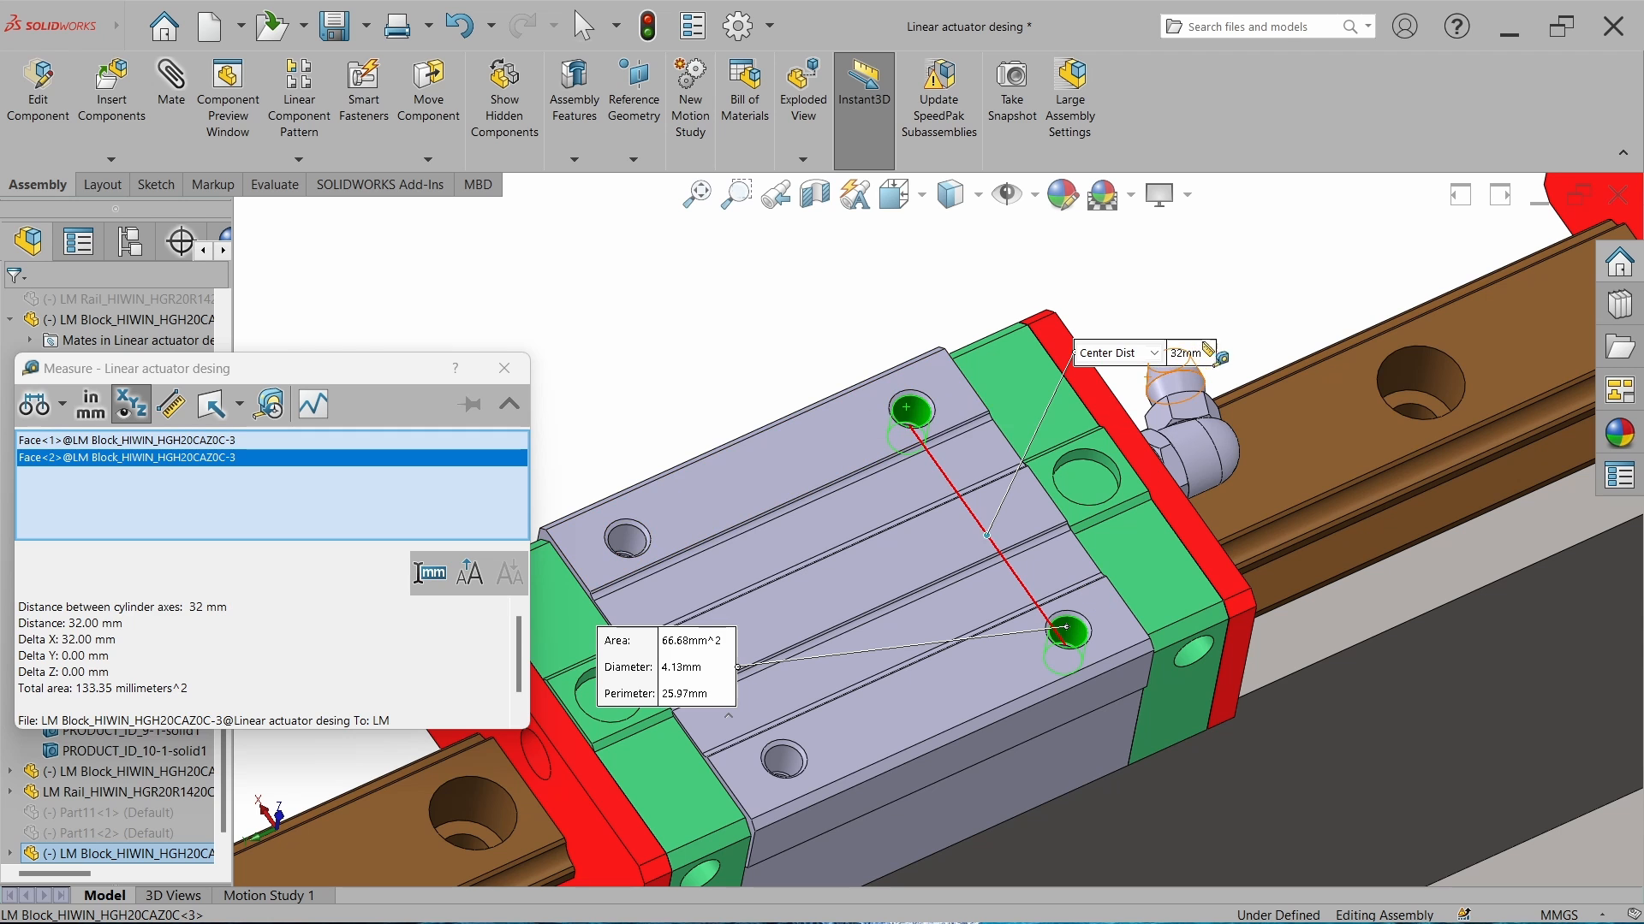
{"action": "left_click", "coordinate": [826, 374]}
{"action": "left_click", "coordinate": [910, 414]}
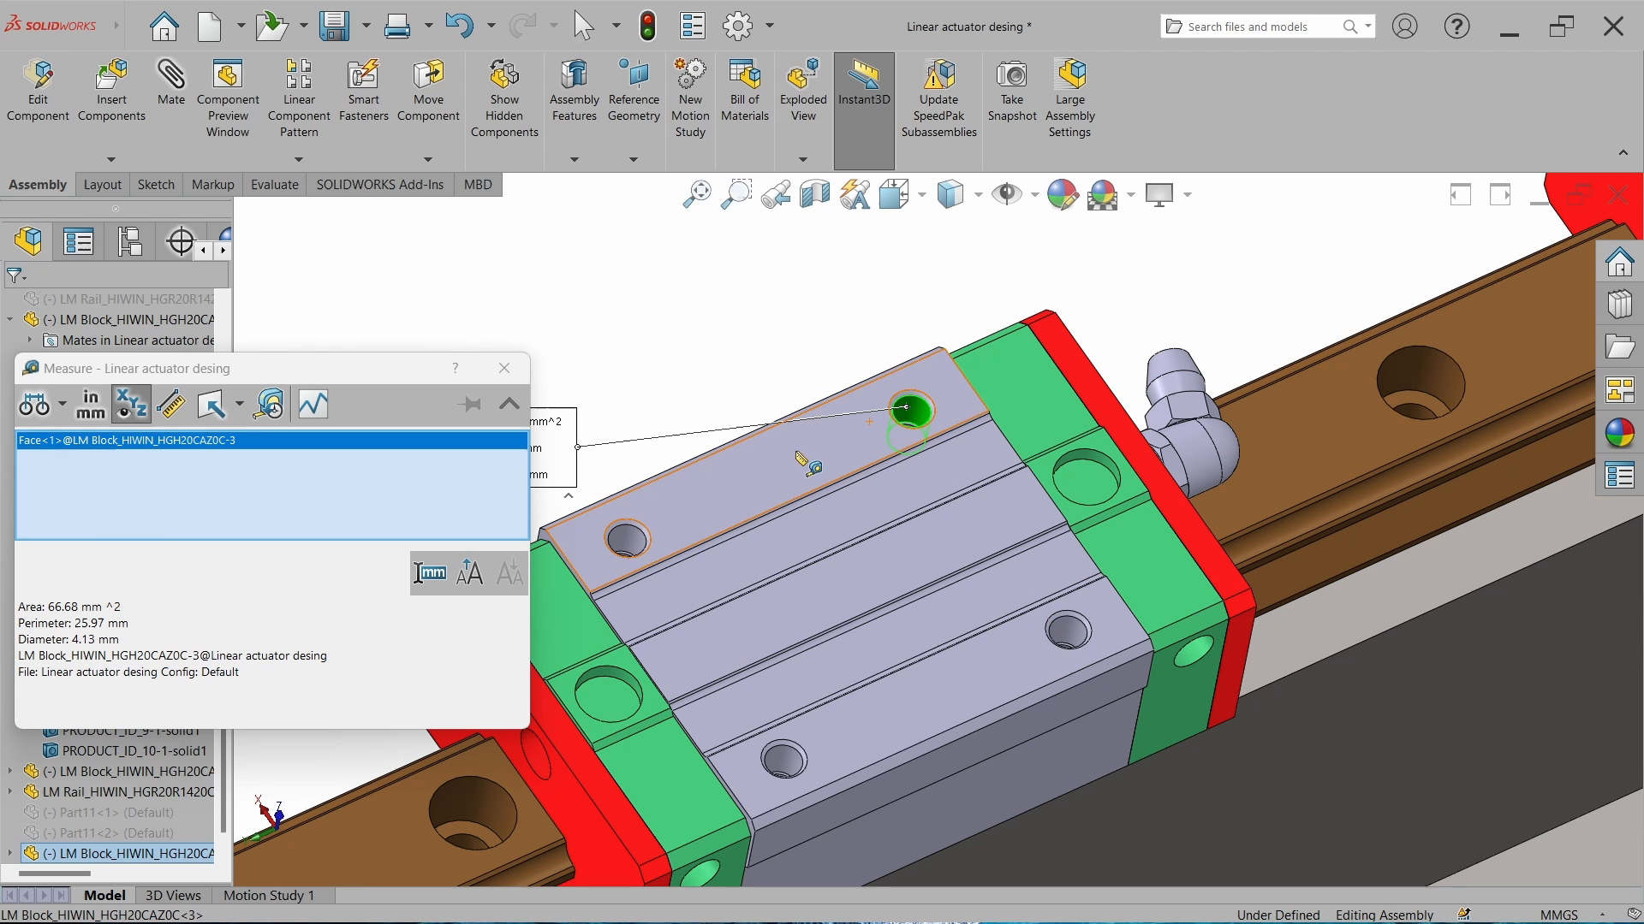
{"action": "left_click", "coordinate": [631, 552]}
{"action": "left_click", "coordinate": [976, 316]}
Measure the distance from an LM block mounting hole to the block's outer end face.
{"action": "scroll", "coordinate": [941, 342], "scroll_direction": "up", "scroll_amount": 3}
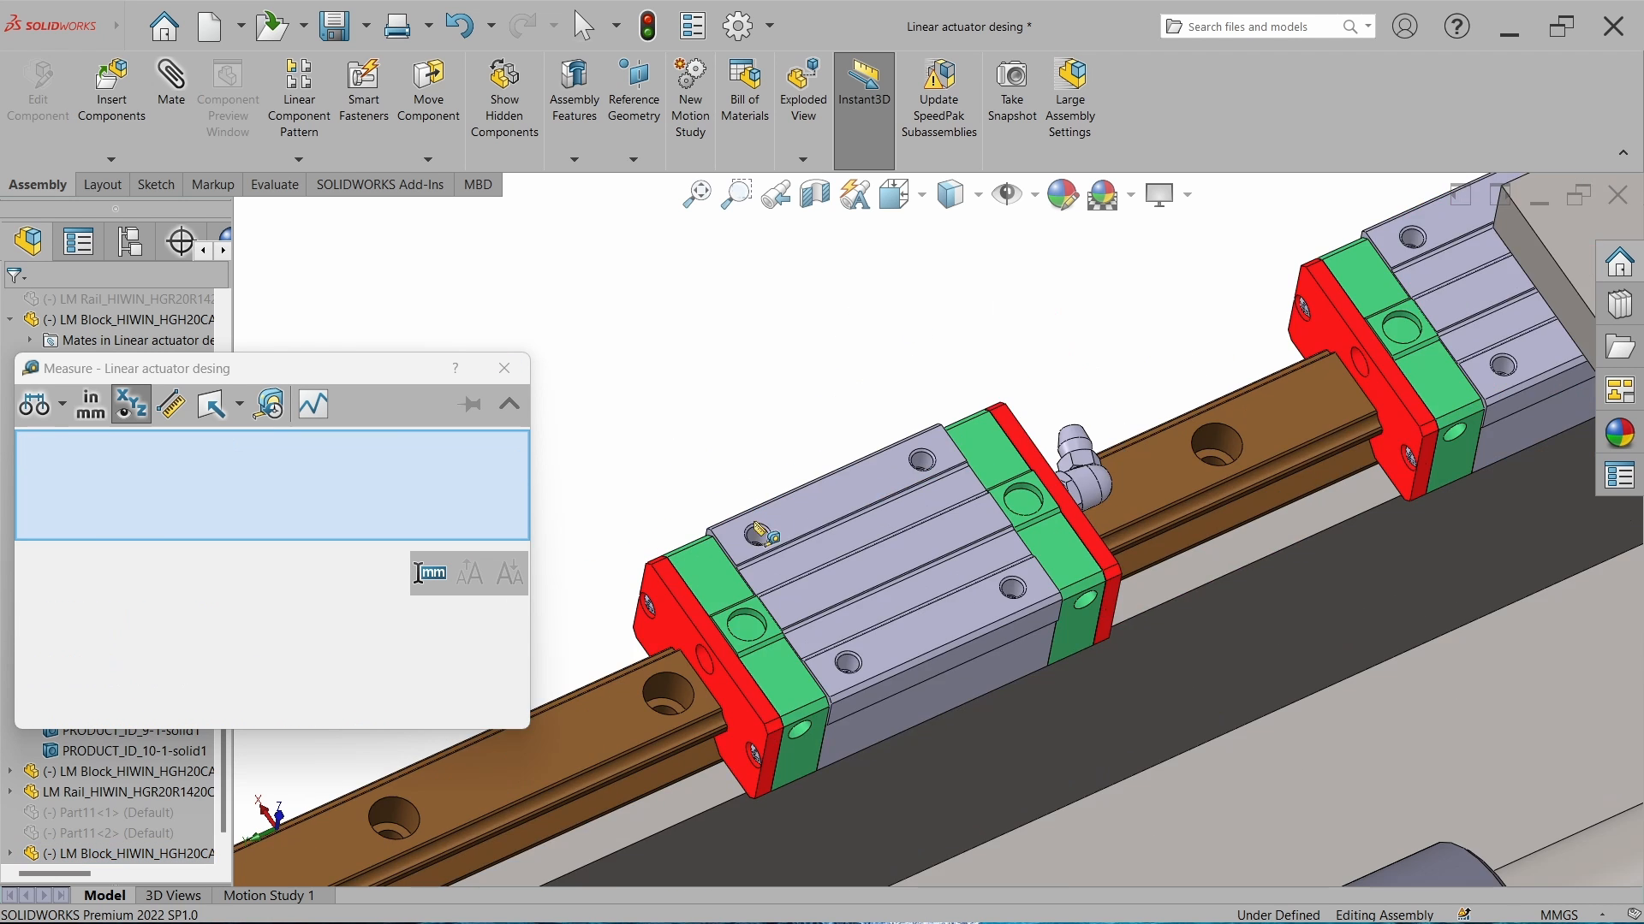
{"action": "scroll", "coordinate": [702, 575], "scroll_direction": "down", "scroll_amount": 3}
{"action": "left_click", "coordinate": [841, 503]}
{"action": "left_click", "coordinate": [697, 638]}
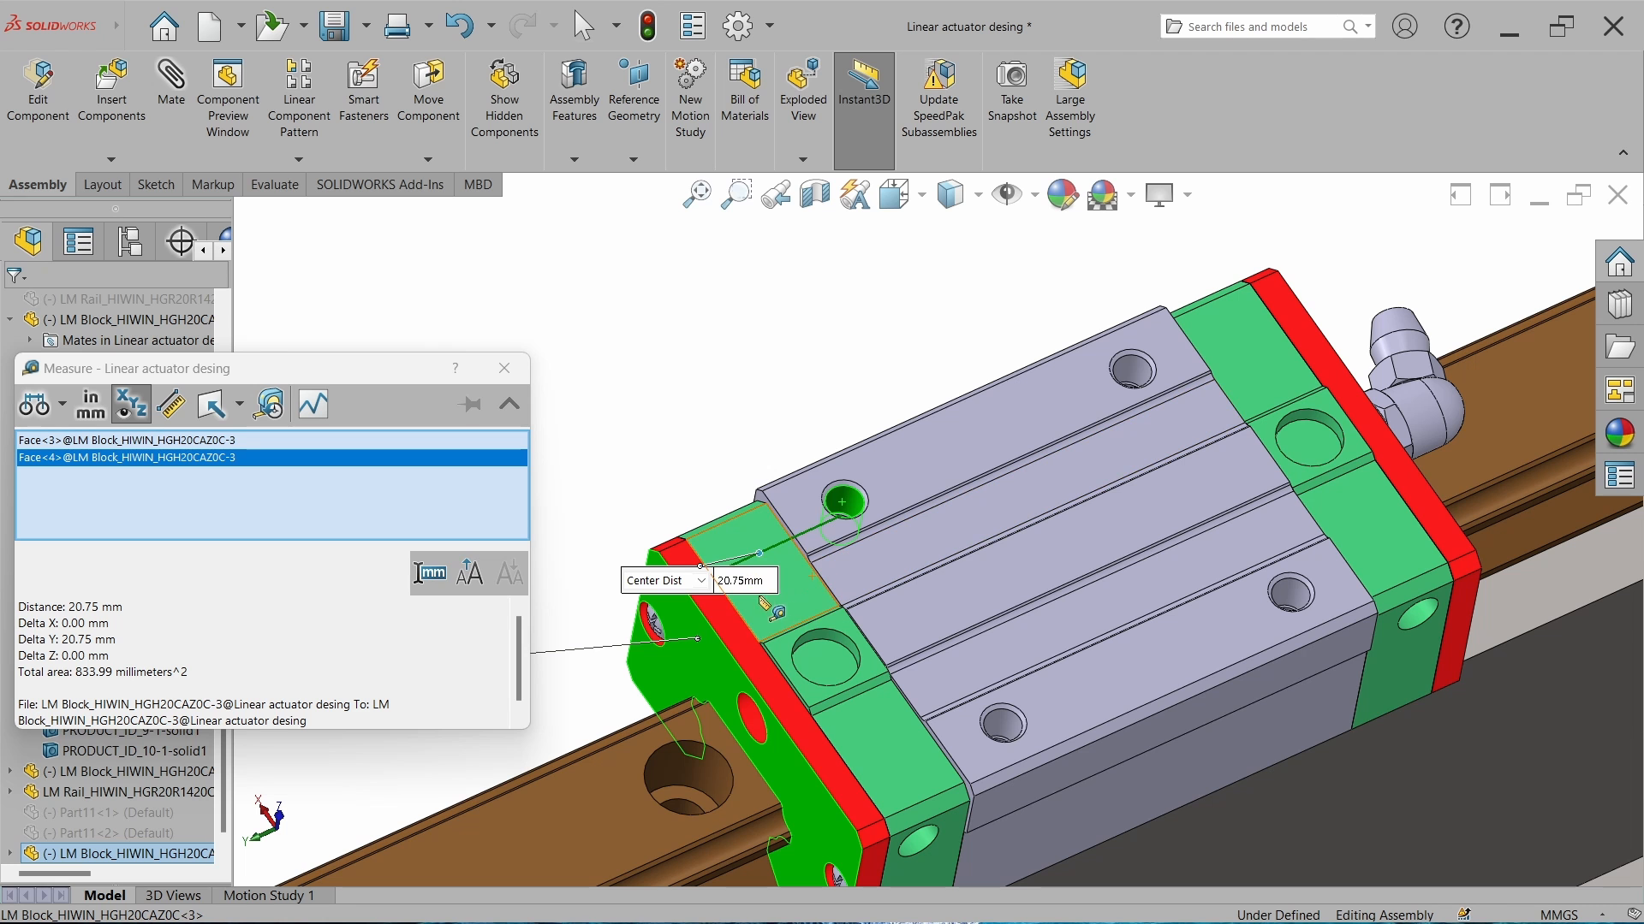
{"action": "left_click", "coordinate": [672, 368]}
Measure the distance between the inner mounting holes of the LM blocks on the two opposite rails.
{"action": "scroll", "coordinate": [672, 368], "scroll_direction": "up", "scroll_amount": 8}
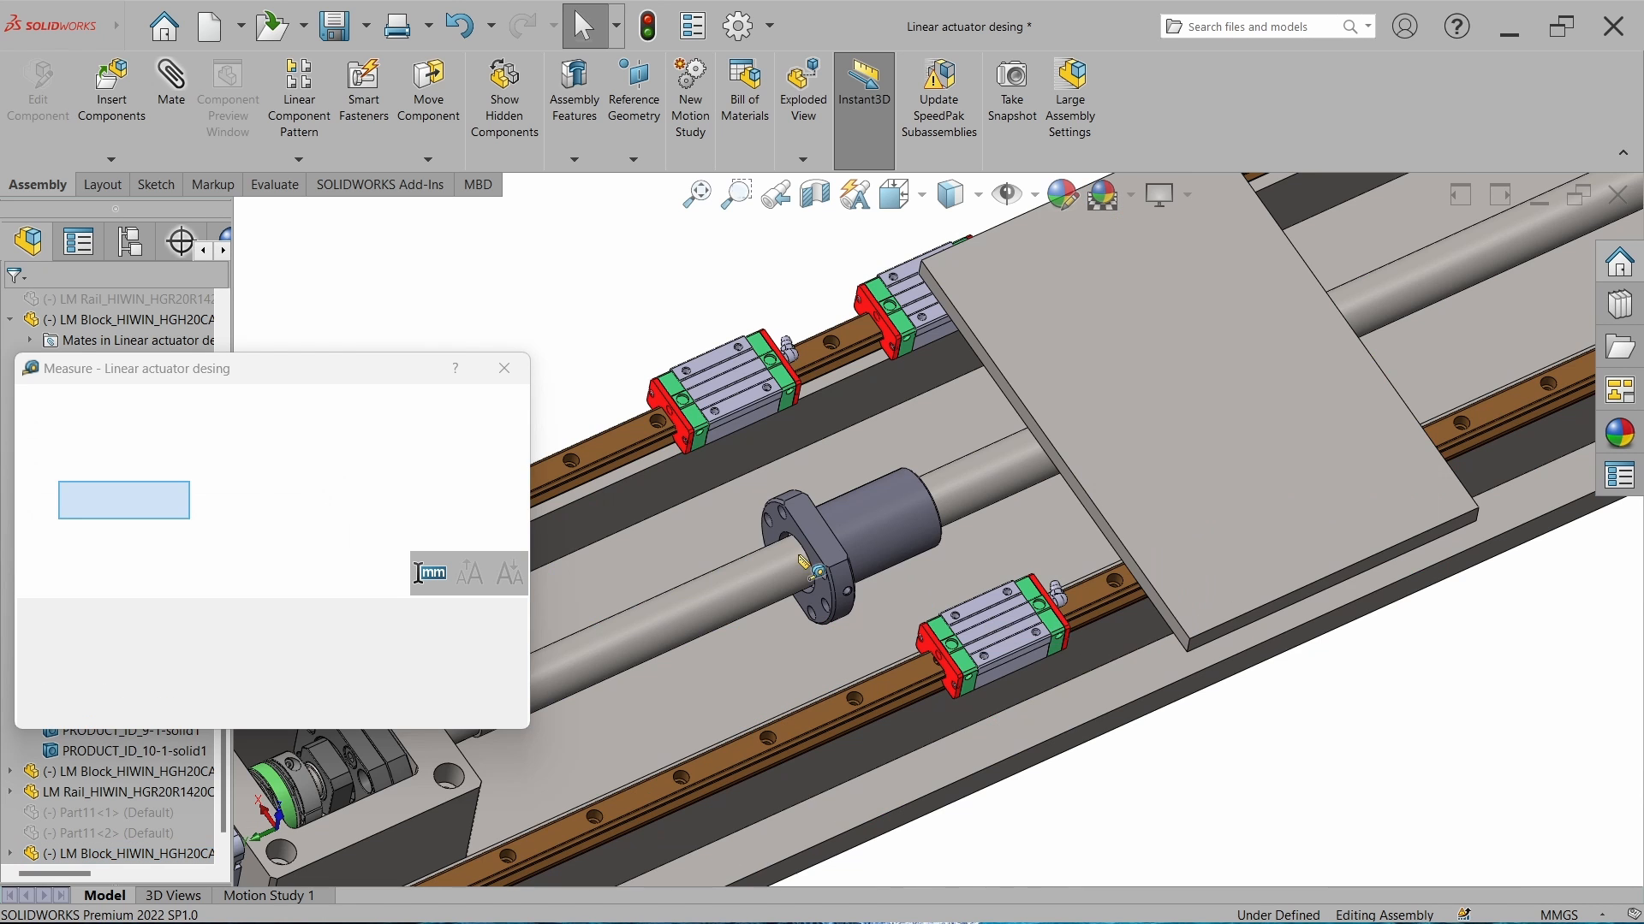
{"action": "scroll", "coordinate": [719, 443], "scroll_direction": "down", "scroll_amount": 5}
{"action": "scroll", "coordinate": [804, 383], "scroll_direction": "down", "scroll_amount": 3}
{"action": "left_click", "coordinate": [822, 417]}
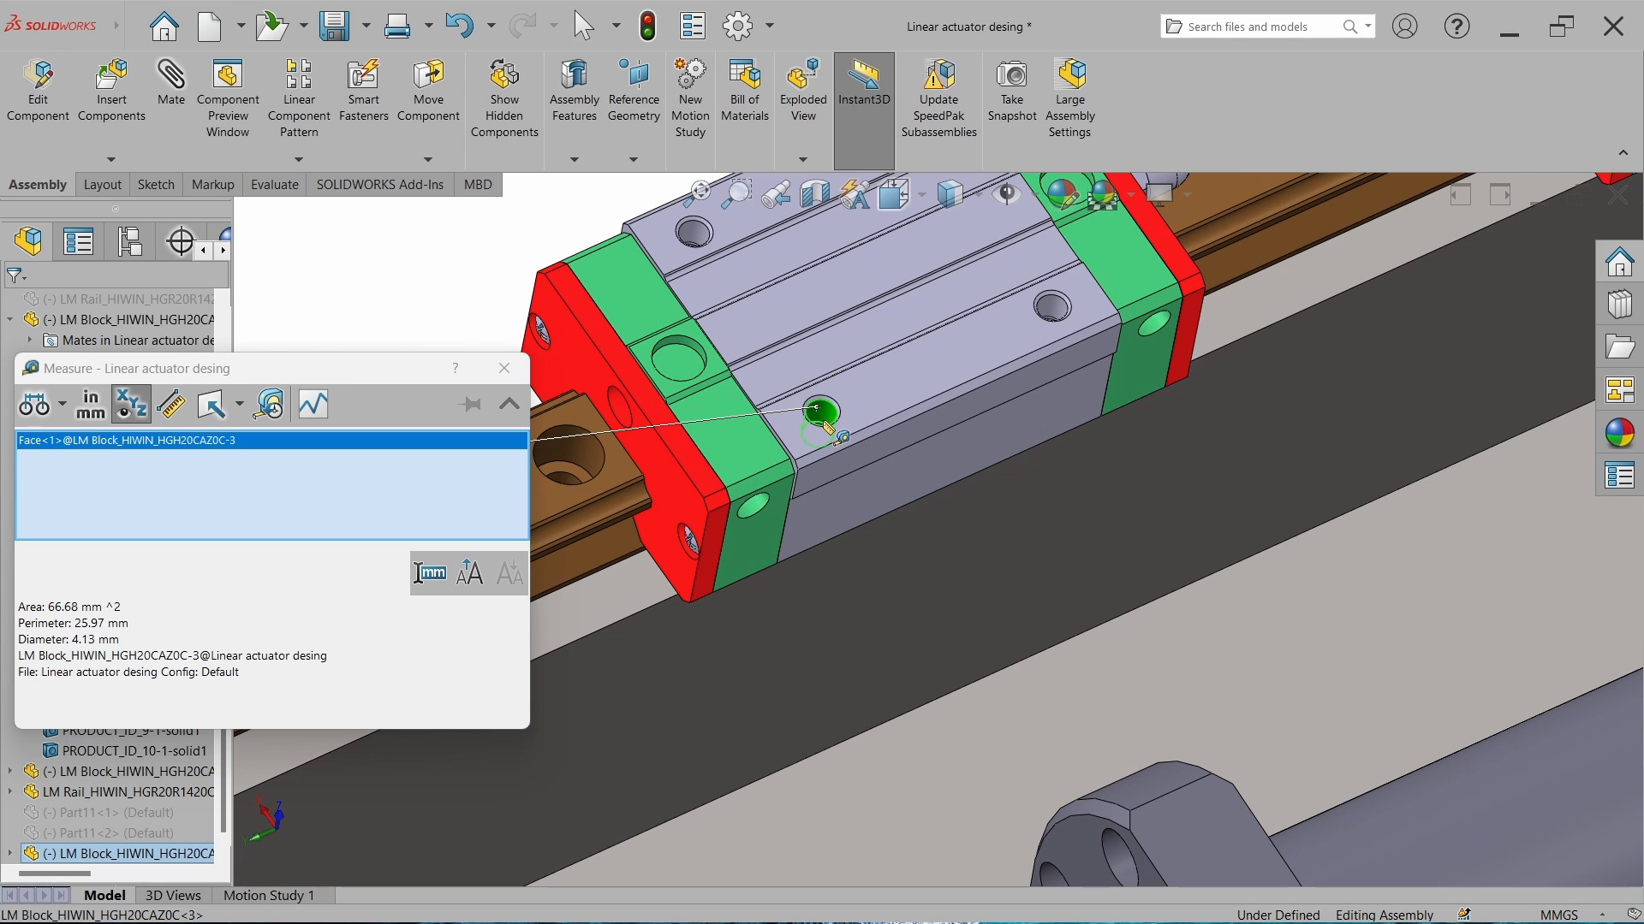
{"action": "scroll", "coordinate": [942, 445], "scroll_direction": "up", "scroll_amount": 3}
{"action": "scroll", "coordinate": [942, 445], "scroll_direction": "down", "scroll_amount": 4}
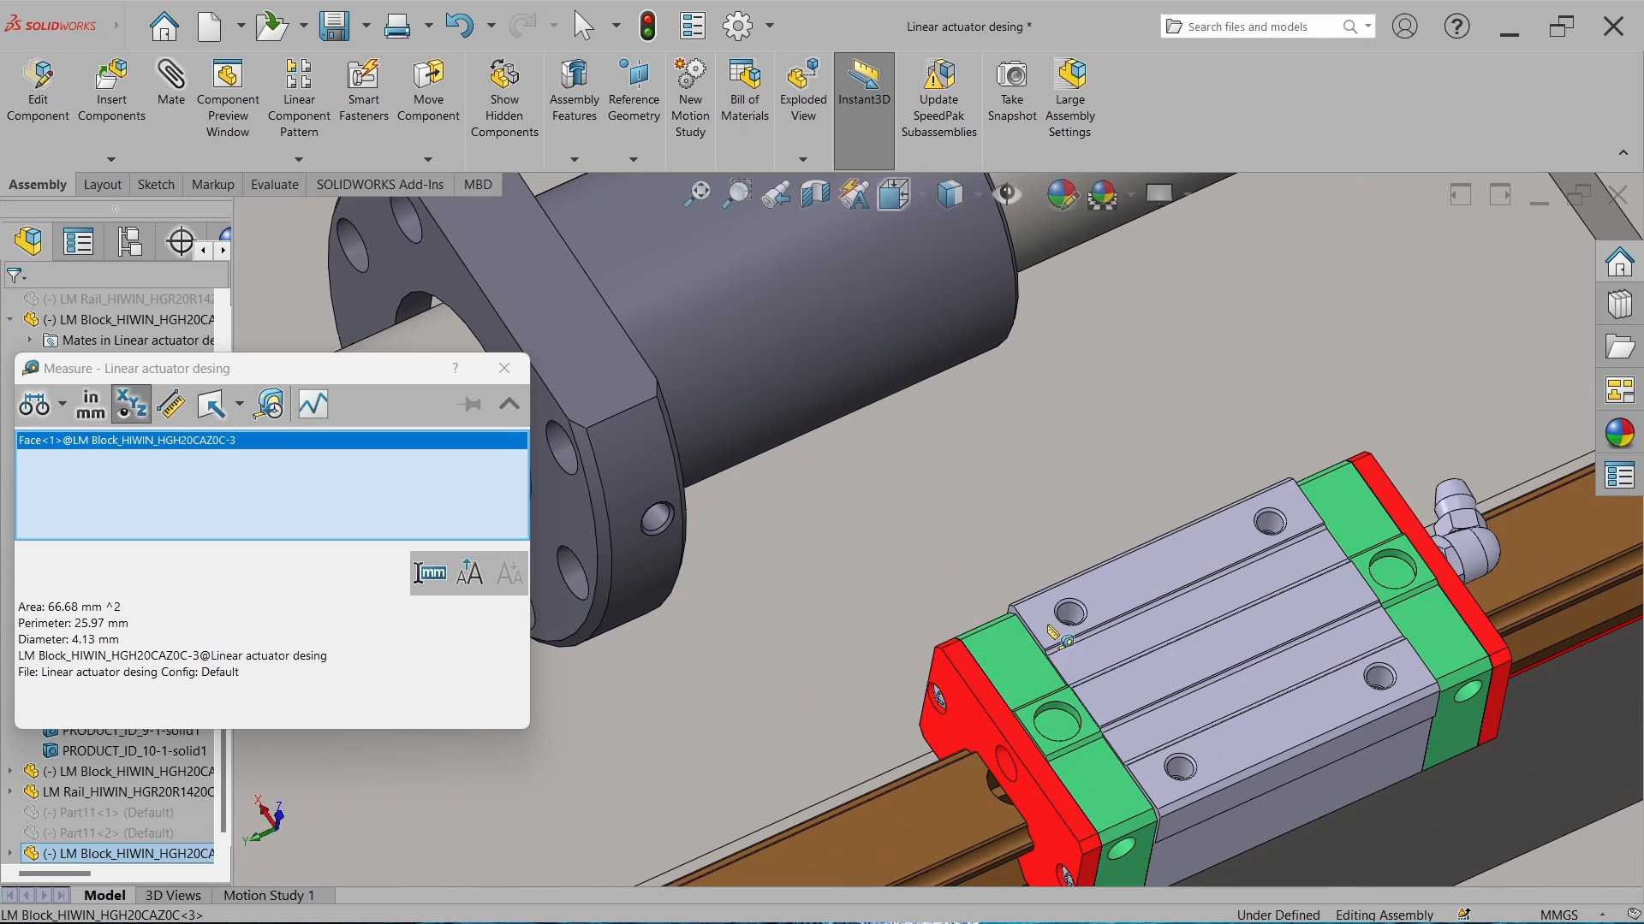
{"action": "left_click", "coordinate": [1066, 614]}
{"action": "scroll", "coordinate": [839, 313], "scroll_direction": "up", "scroll_amount": 3}
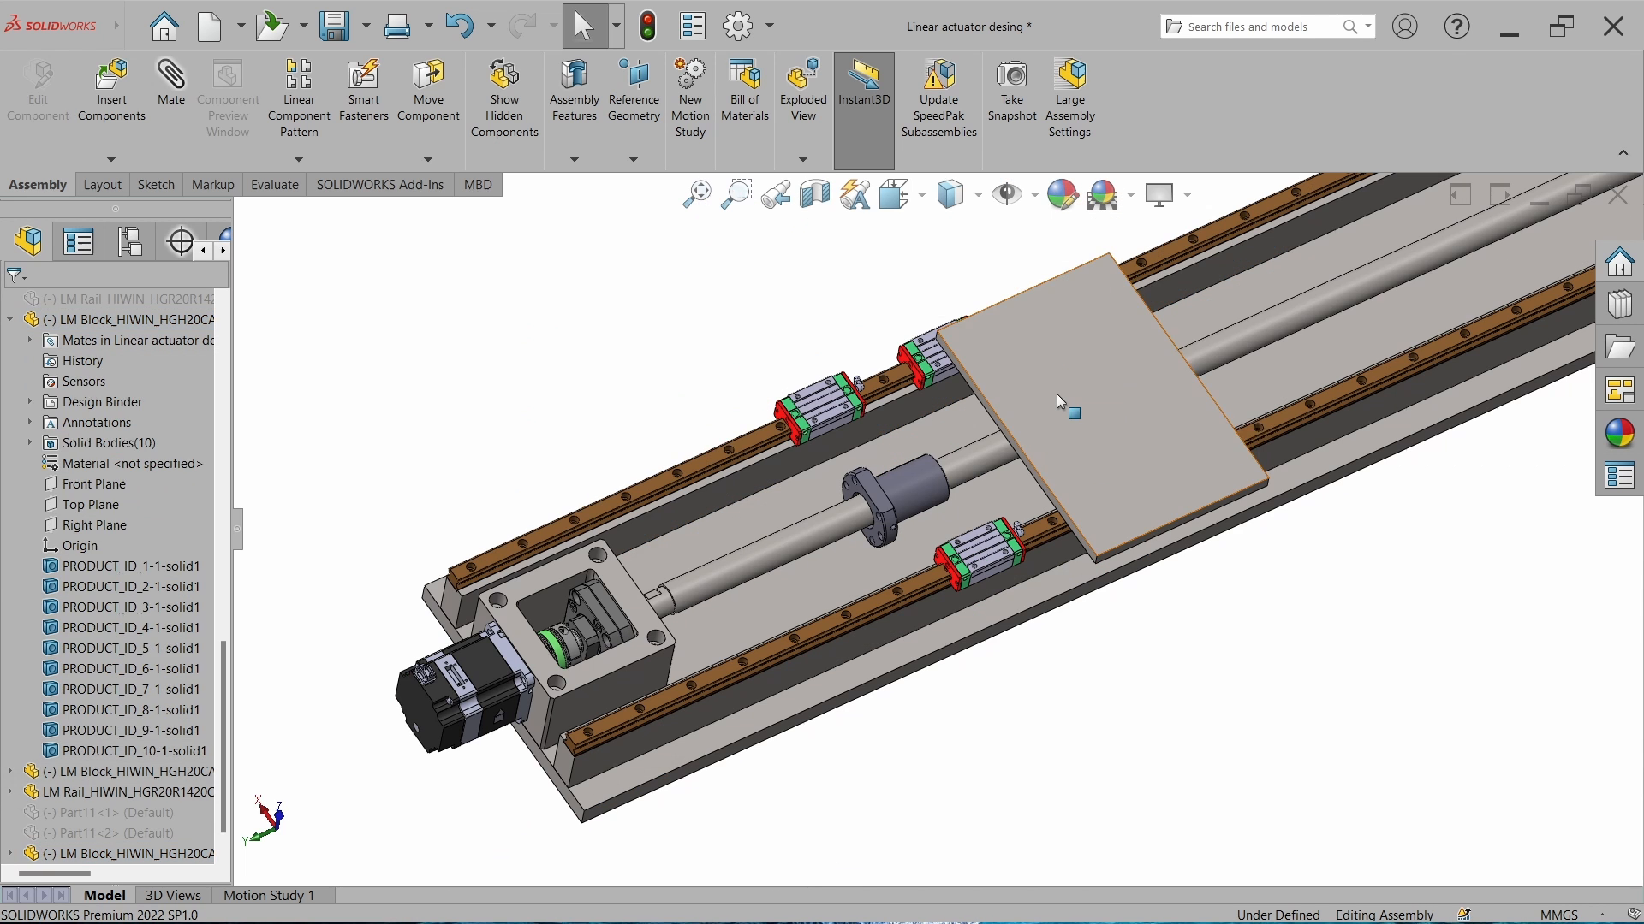
Open the sliding plate part and start a sketch on its large flat face.
{"action": "left_click", "coordinate": [1056, 393]}
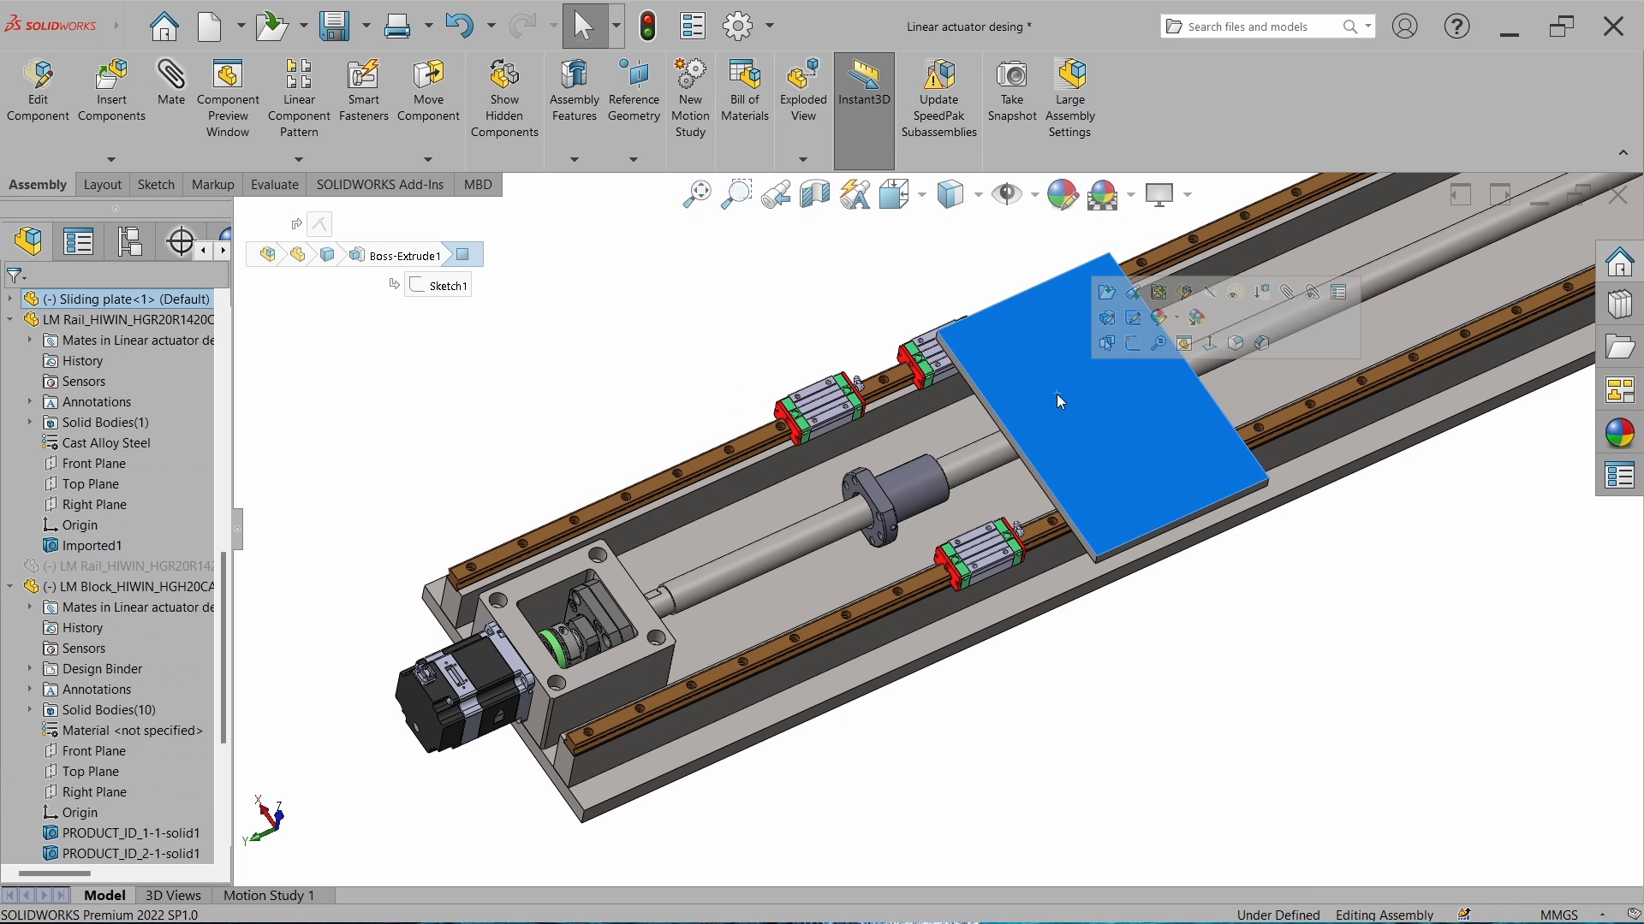
{"action": "left_click", "coordinate": [1108, 294]}
{"action": "left_click", "coordinate": [95, 186]}
{"action": "left_click", "coordinate": [26, 94]}
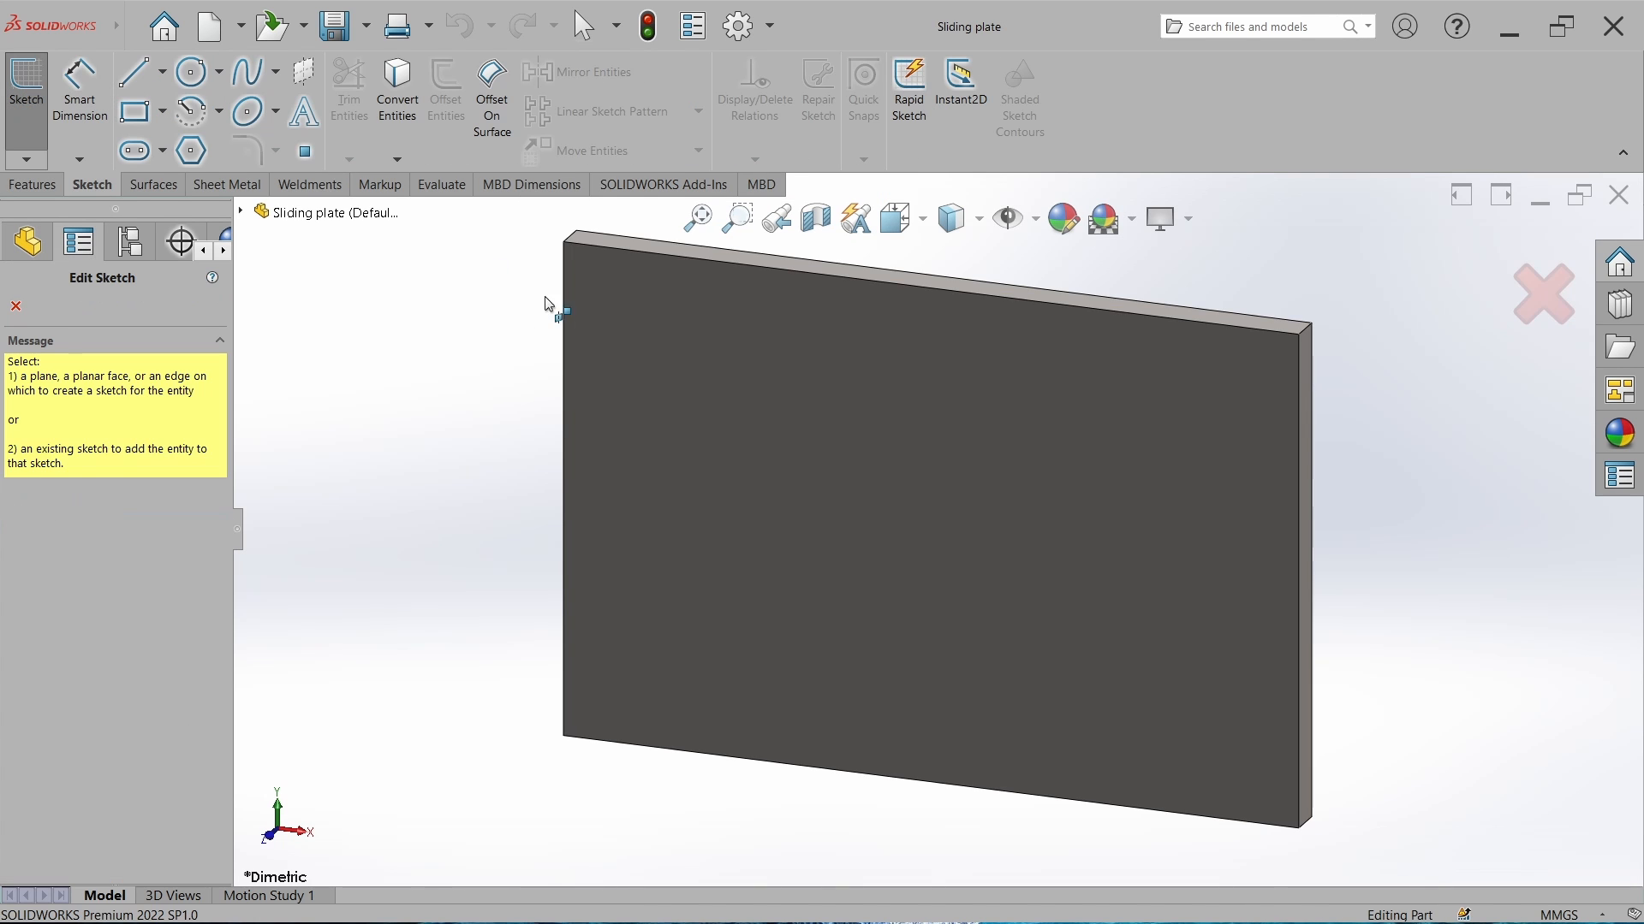
{"action": "left_click", "coordinate": [772, 455]}
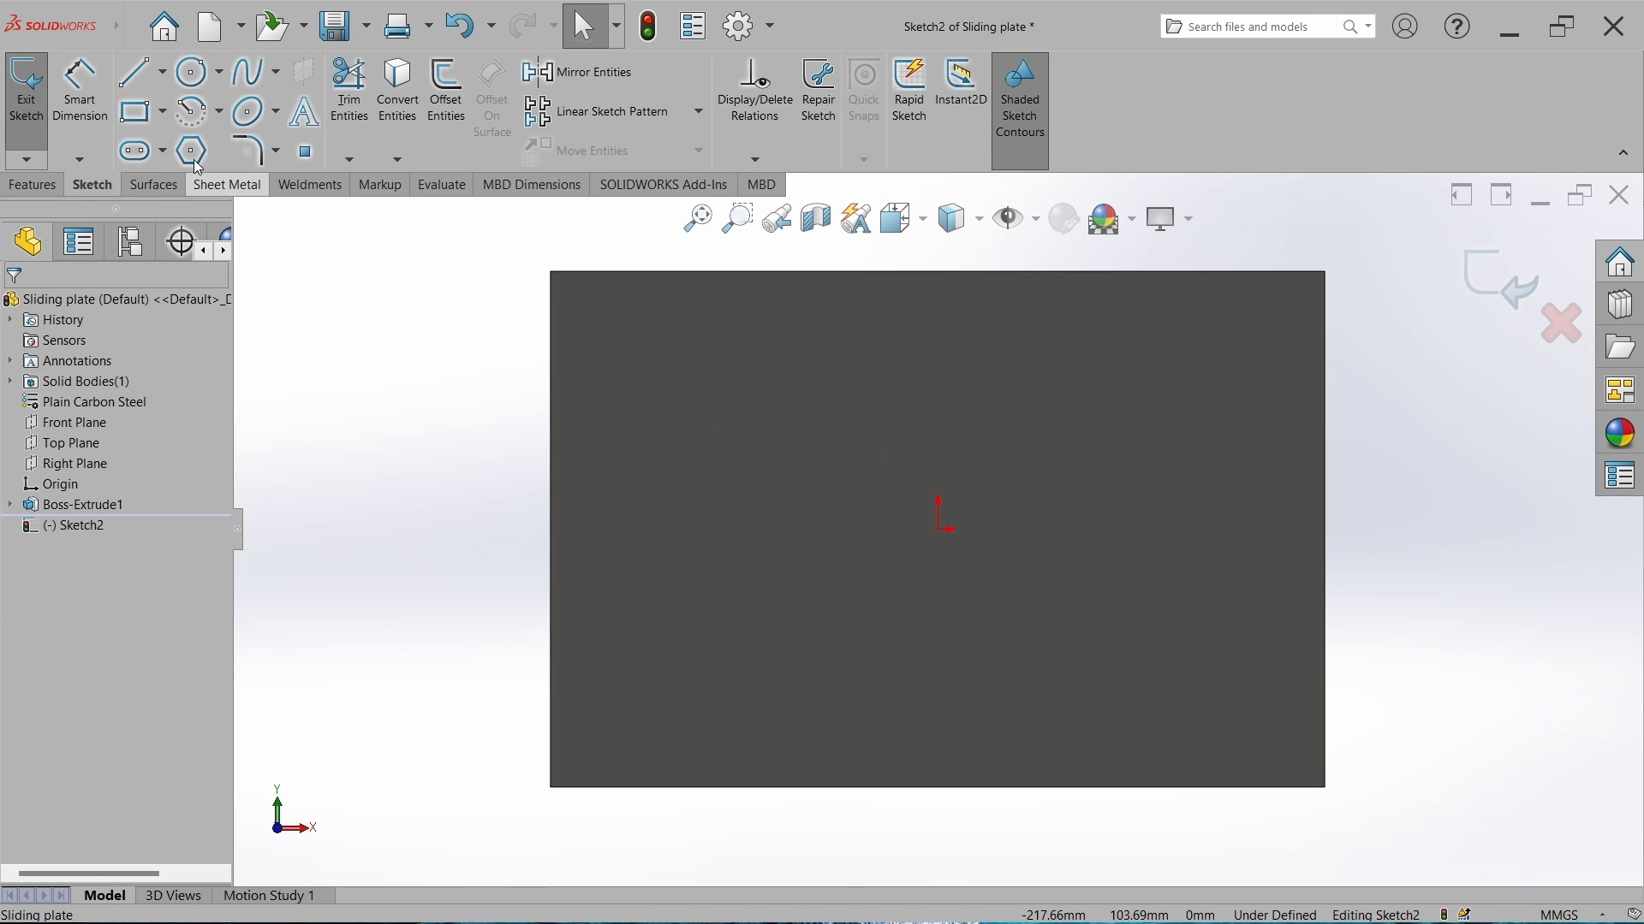
Sketch a center rectangle on the sliding plate's face, centred on the origin.
{"action": "left_click", "coordinate": [146, 124]}
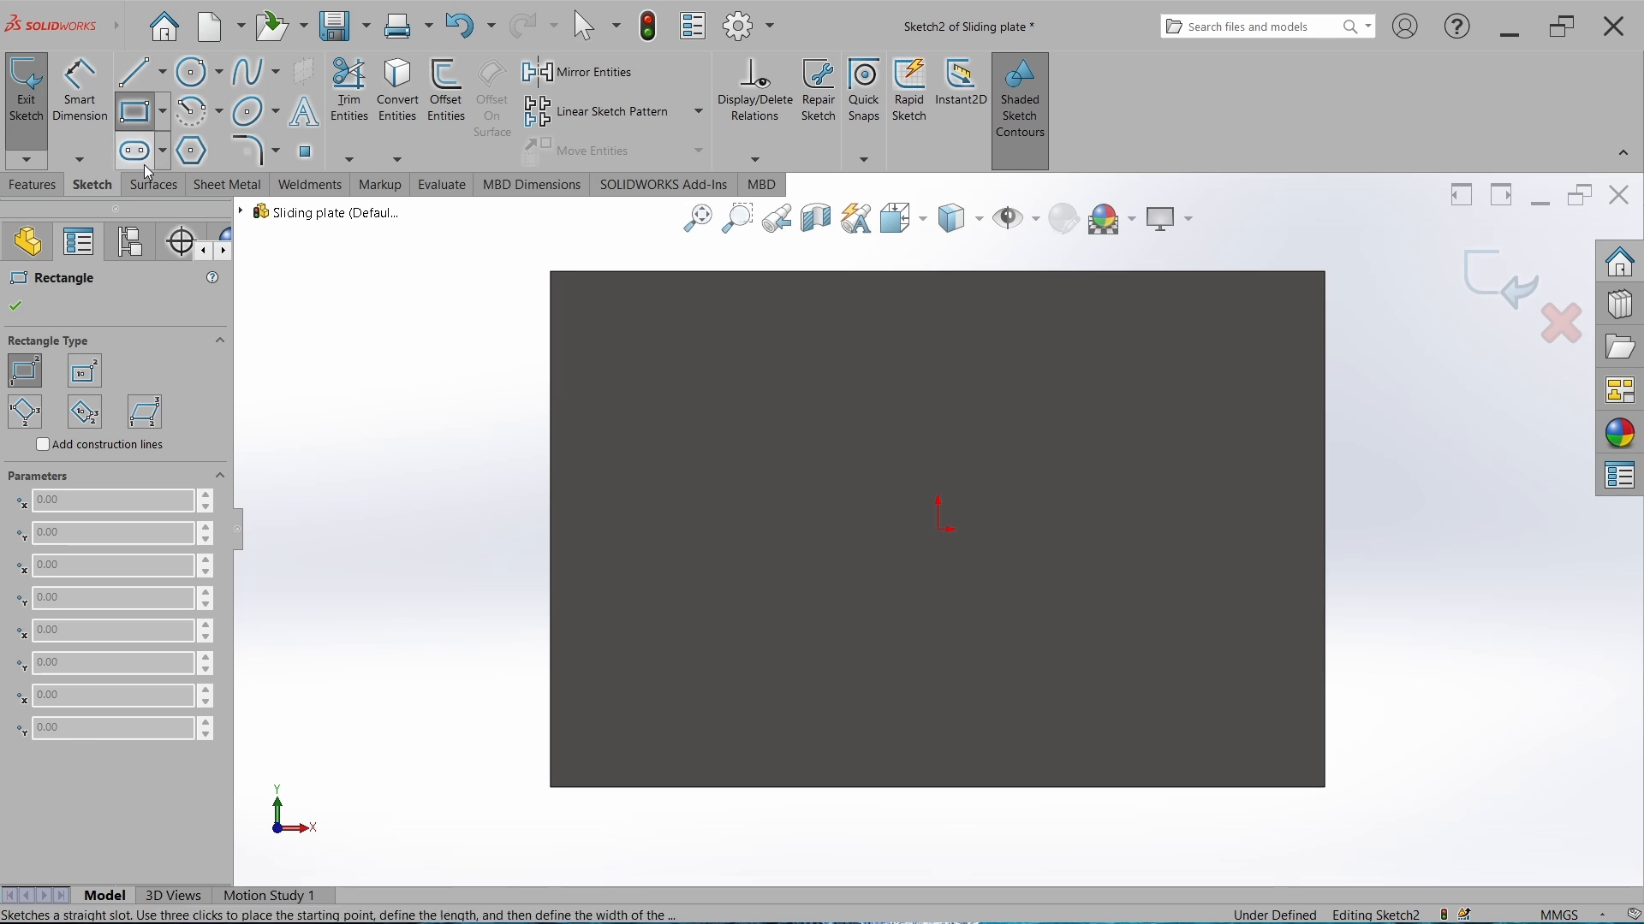
{"action": "left_click", "coordinate": [84, 370]}
{"action": "left_click", "coordinate": [938, 529]}
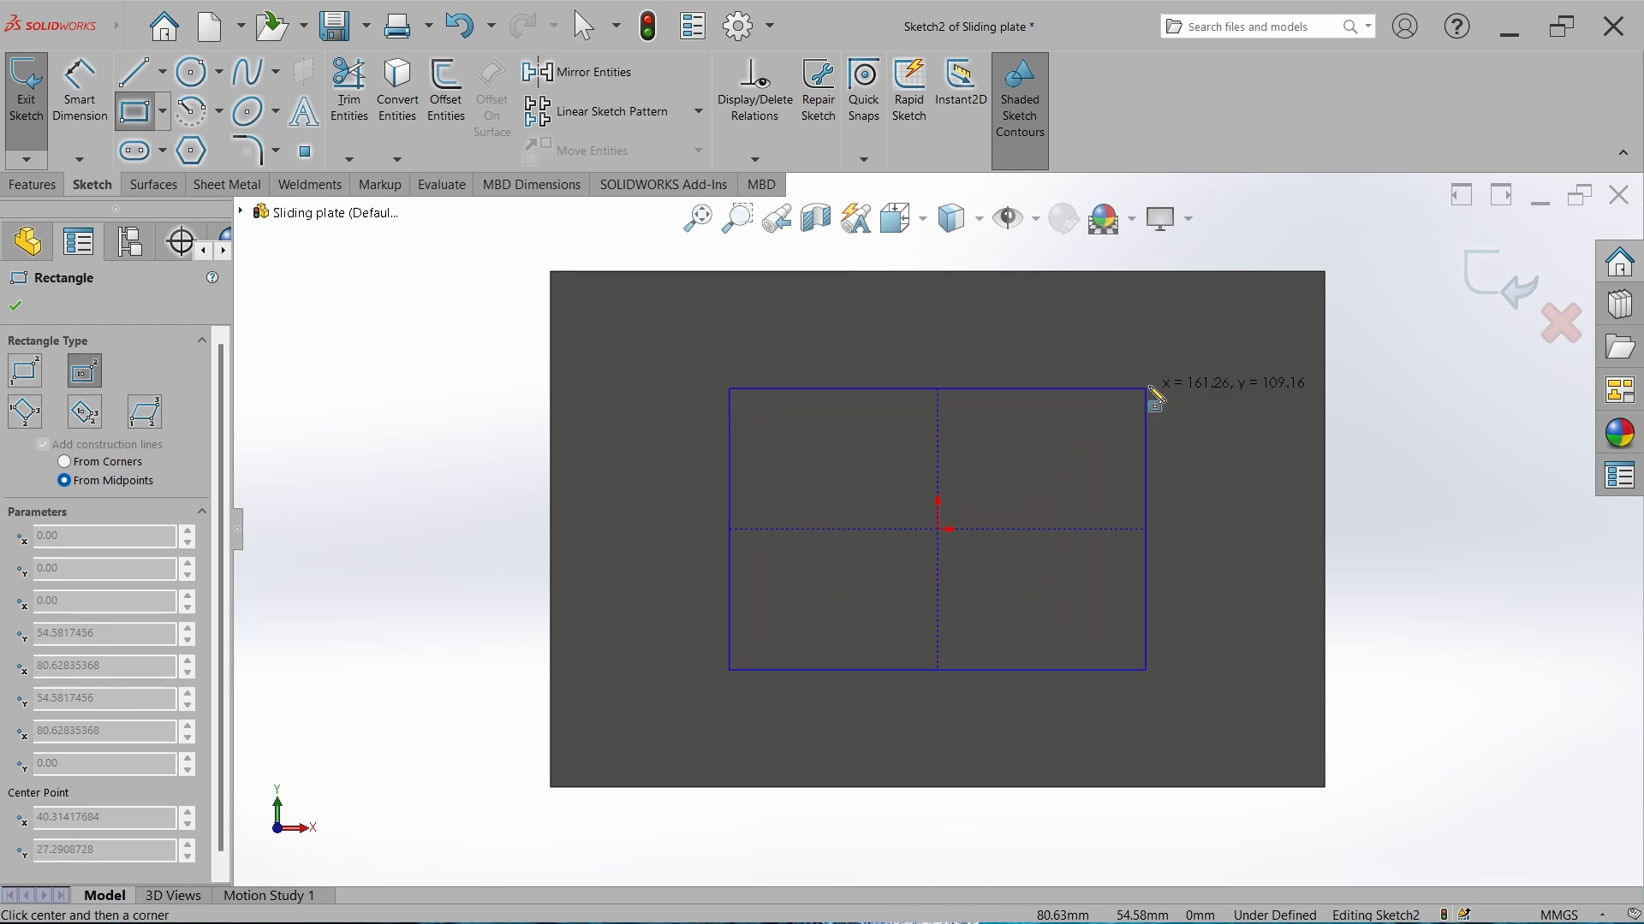
{"action": "left_click", "coordinate": [1196, 358]}
{"action": "key", "text": "Escape"}
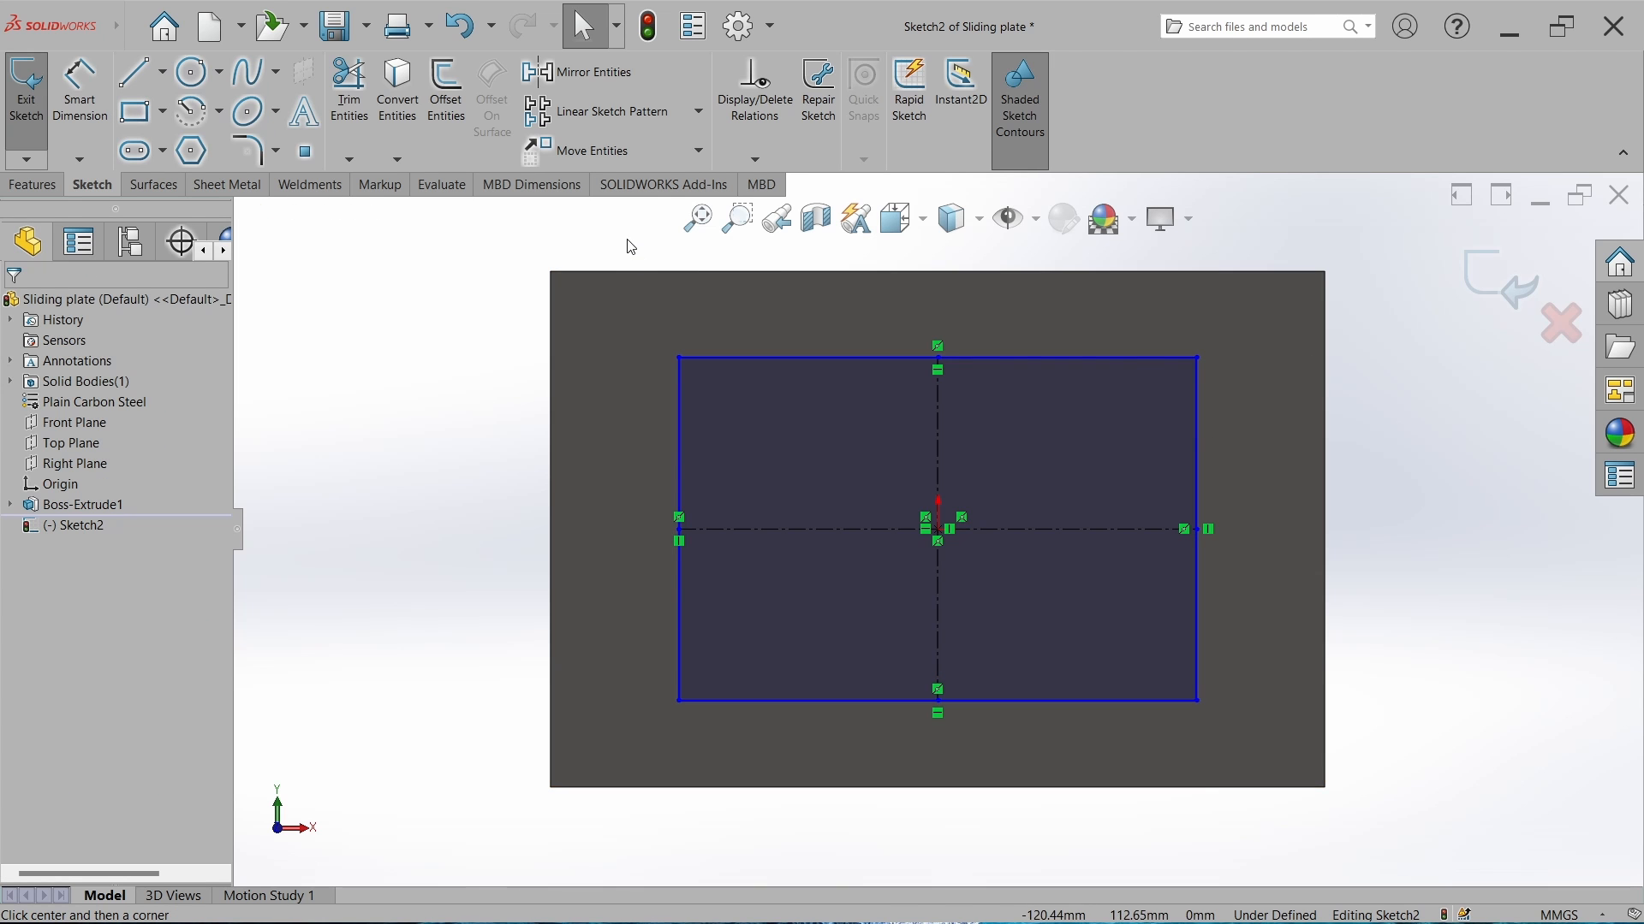
Select all the lines of the center rectangle.
{"action": "mouse_move", "coordinate": [785, 366]}
{"action": "left_mouse_down"}
{"action": "mouse_move", "coordinate": [1093, 647]}
{"action": "mouse_move", "coordinate": [1240, 823]}
{"action": "left_mouse_up"}
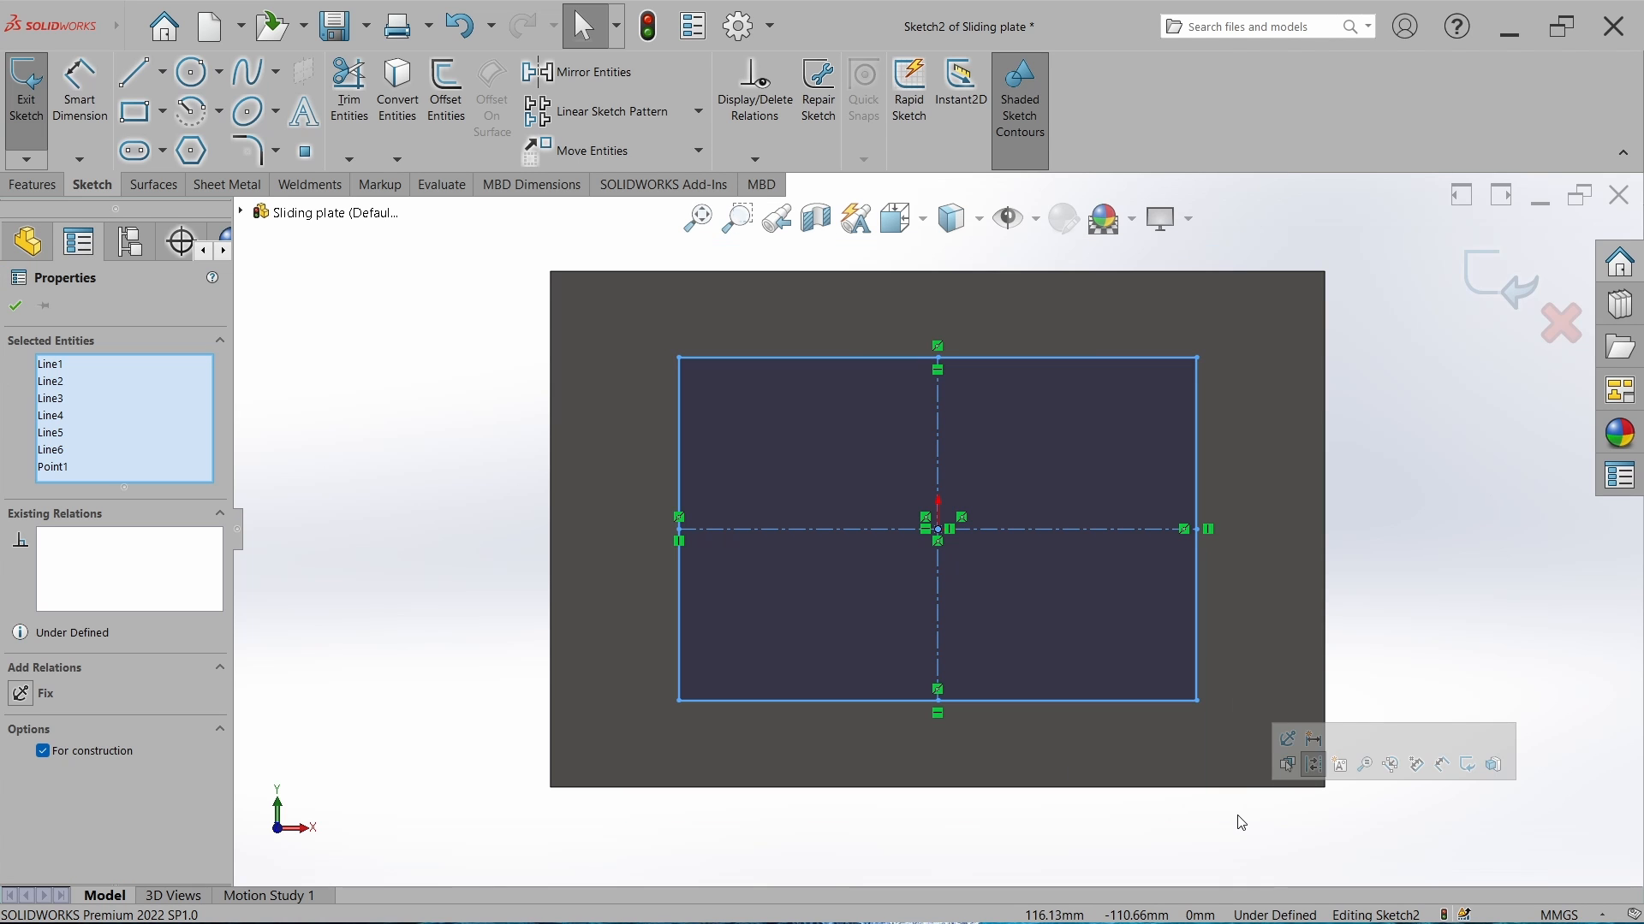
Turn the centre rectangle sketched on the plate face into construction geometry.
{"action": "left_click", "coordinate": [43, 752]}
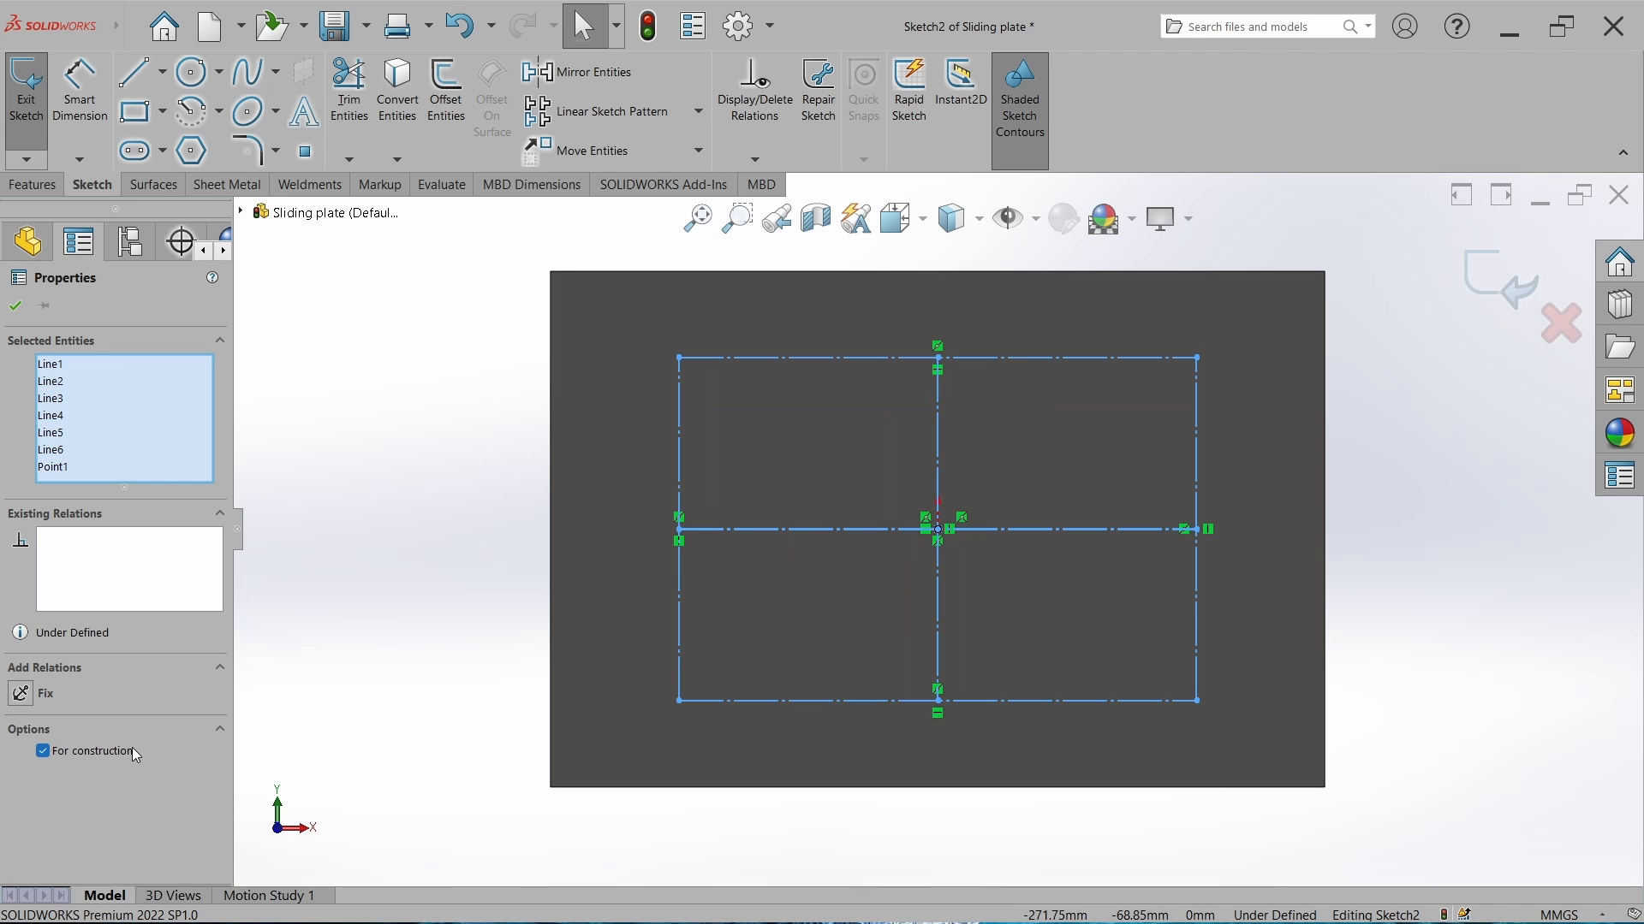
{"action": "left_click", "coordinate": [15, 306]}
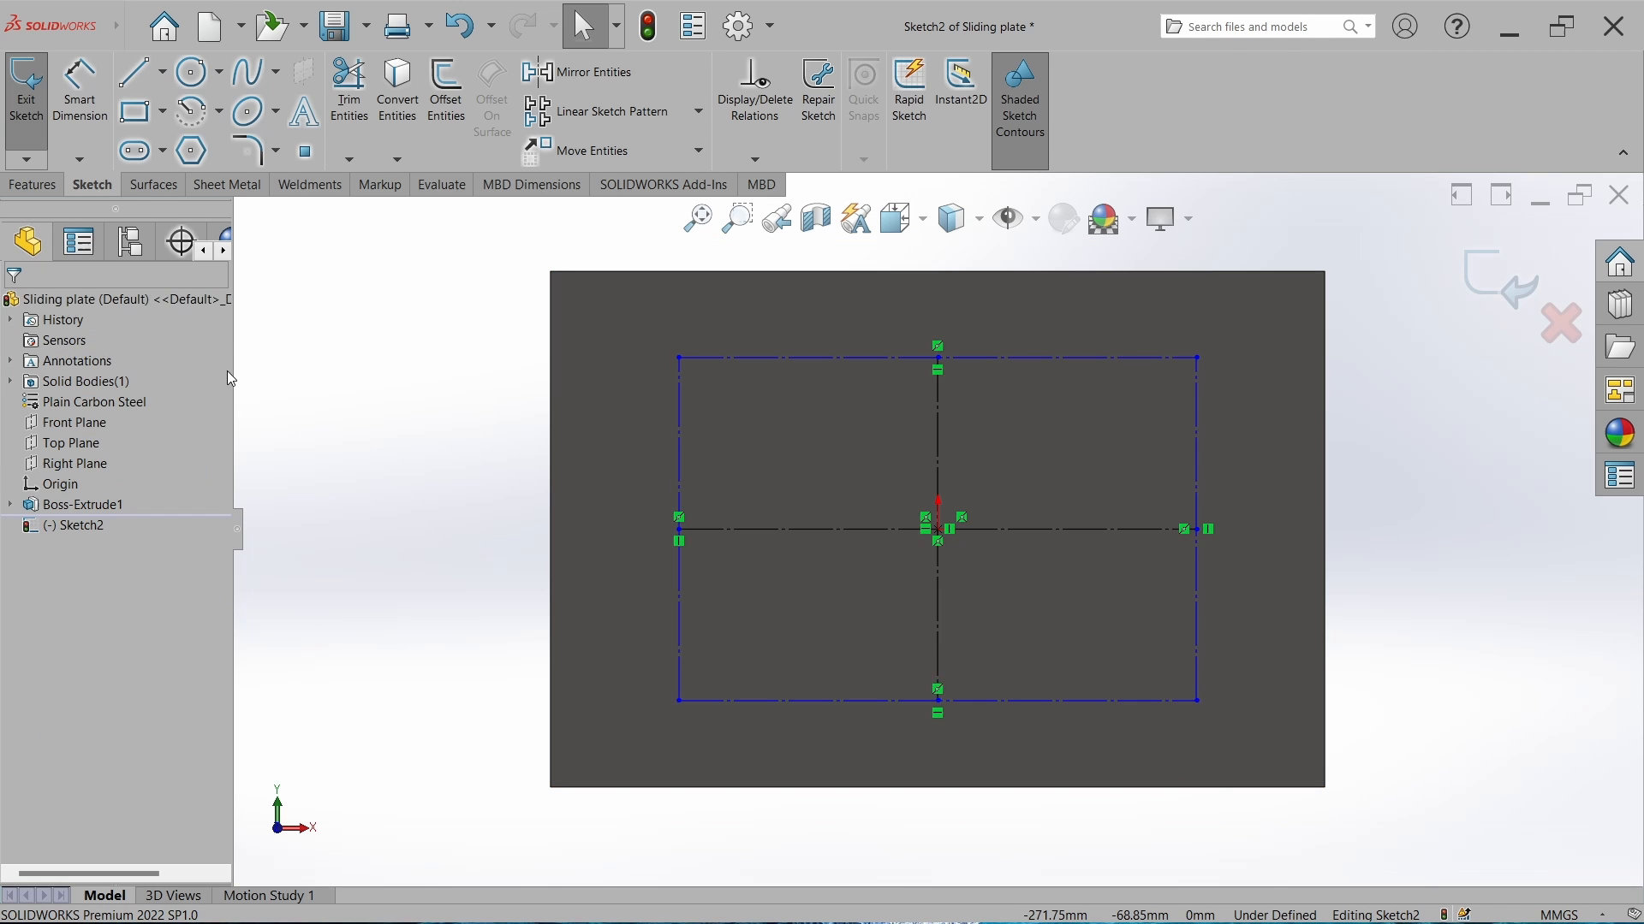
Sketch a corner rectangle about 25 mm wide inside each of the four corners of the construction rectangle.
{"action": "left_click", "coordinate": [137, 111]}
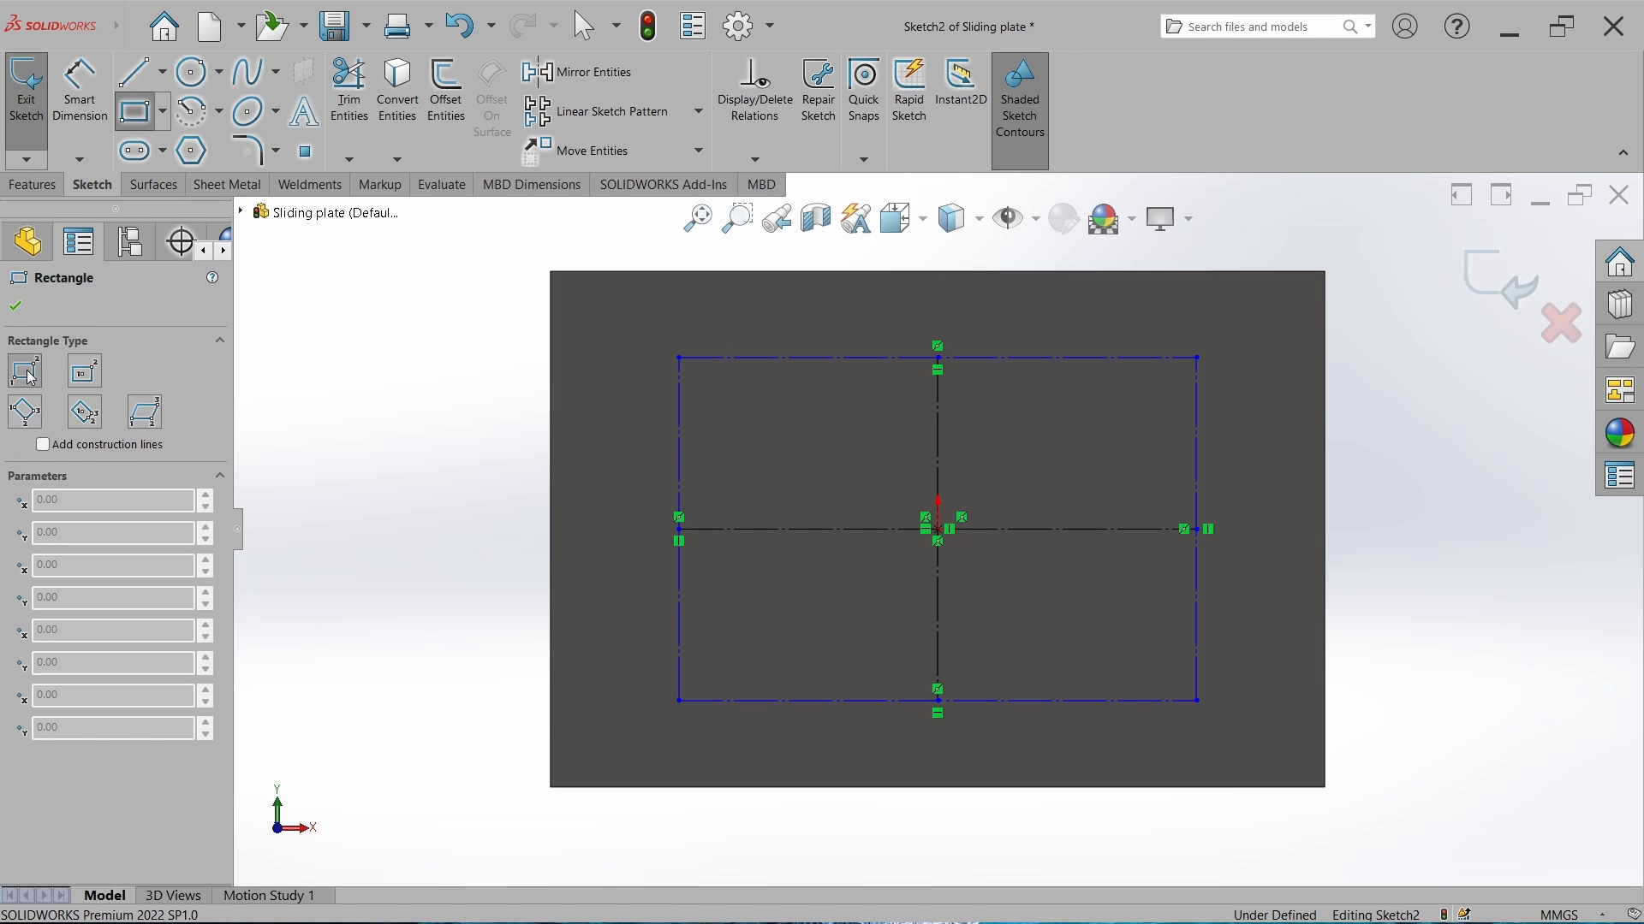
{"action": "key", "text": "Escape"}
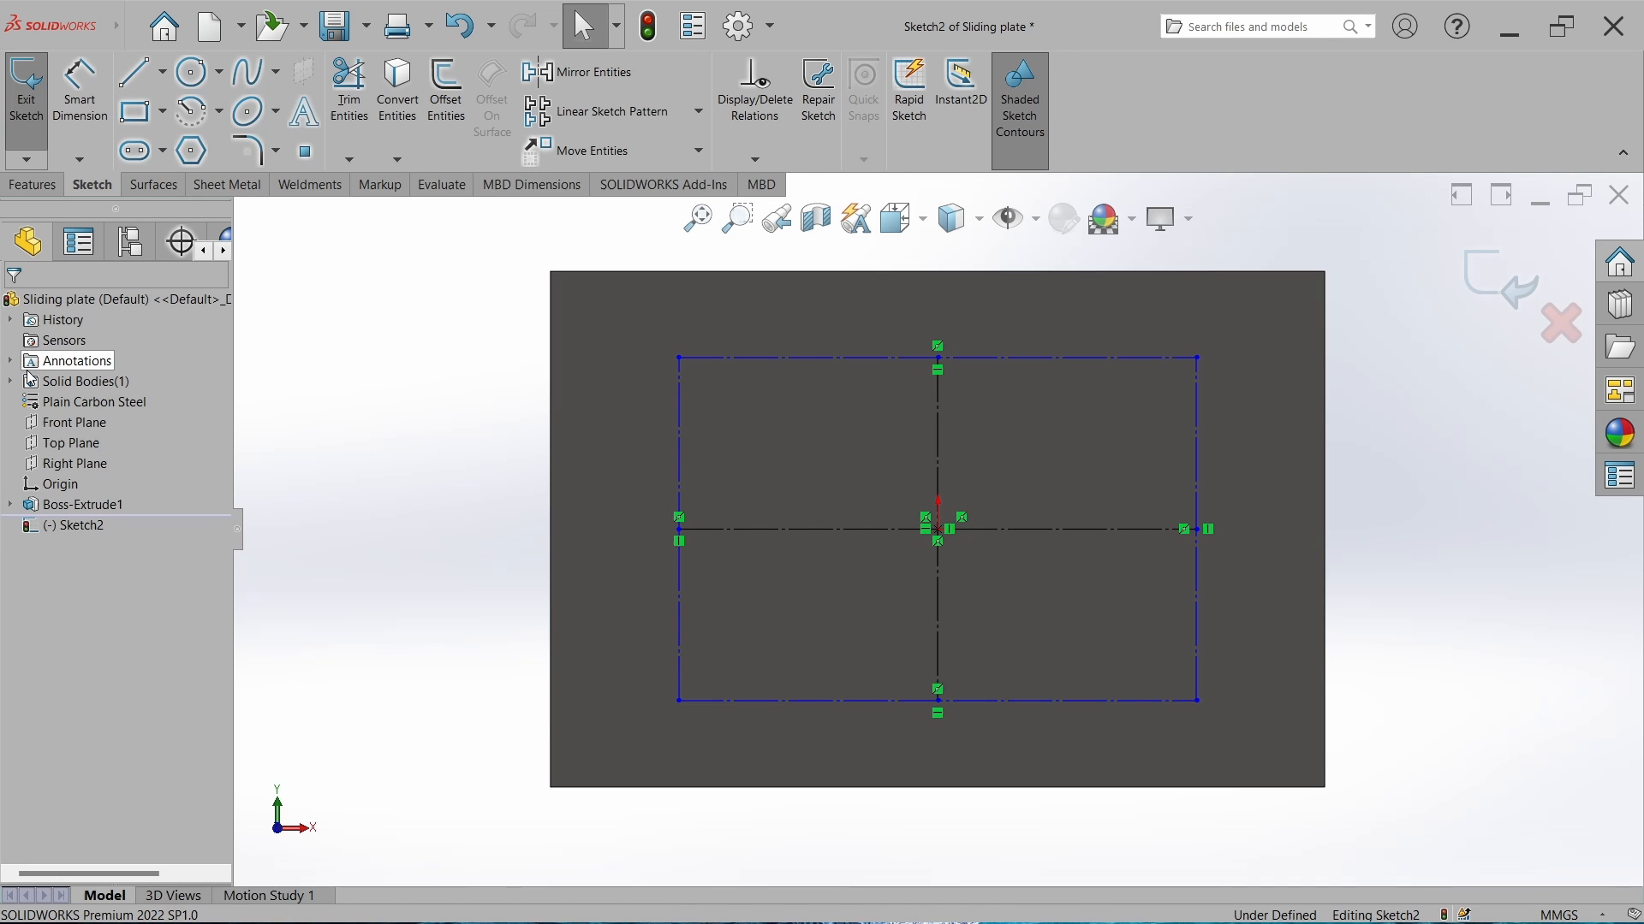
{"action": "left_click", "coordinate": [129, 110]}
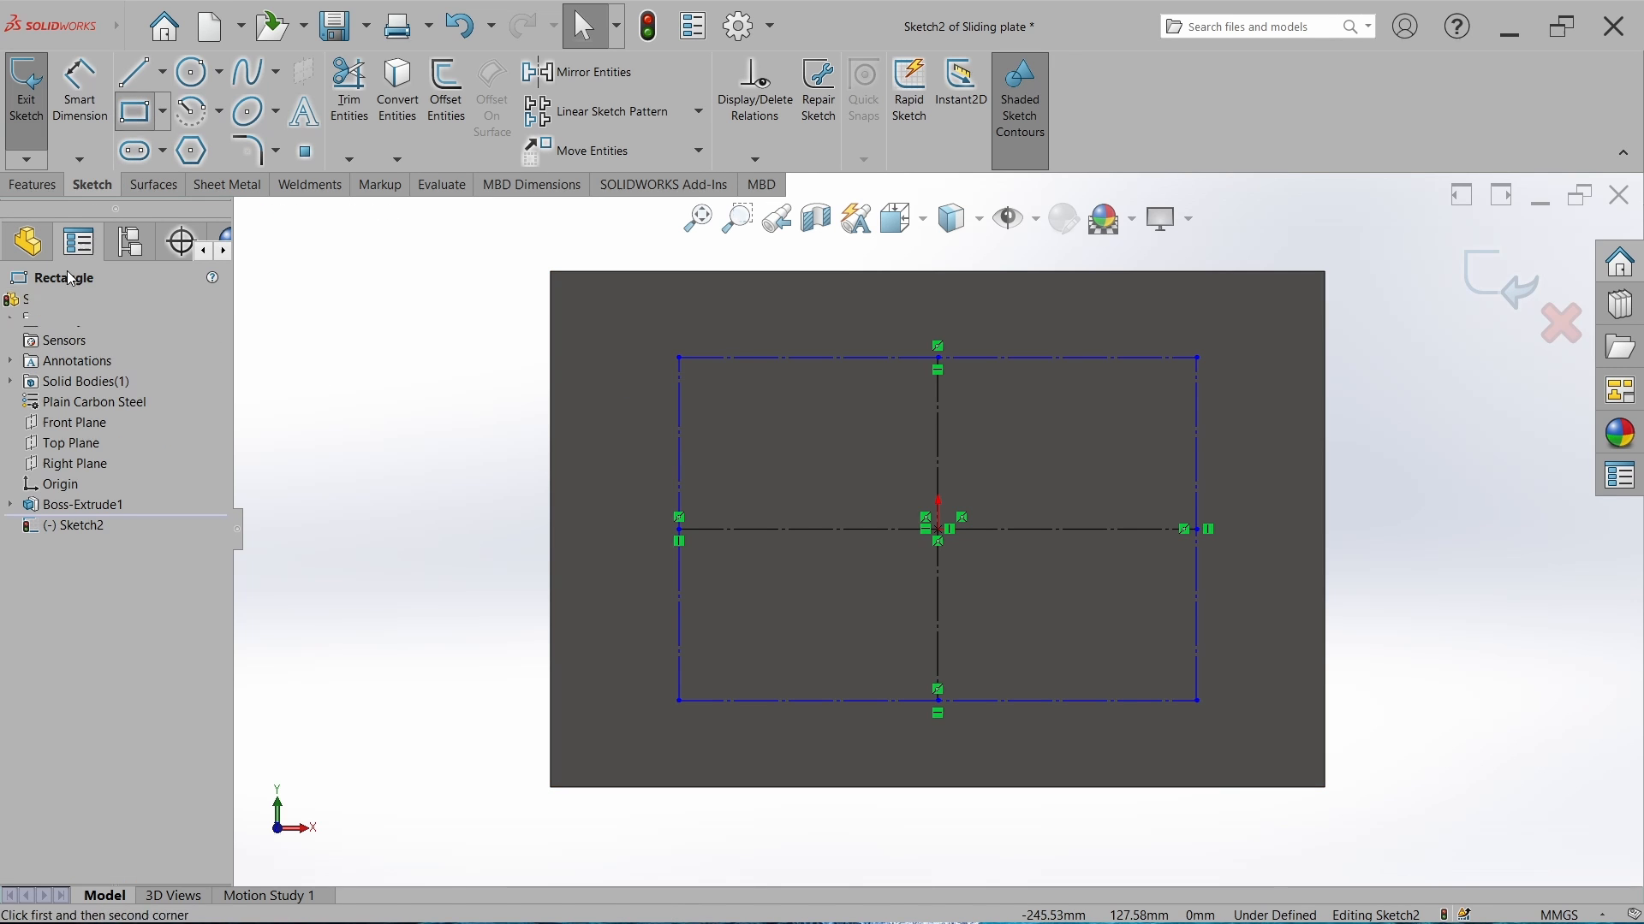
{"action": "left_click", "coordinate": [680, 358]}
{"action": "left_click", "coordinate": [741, 426]}
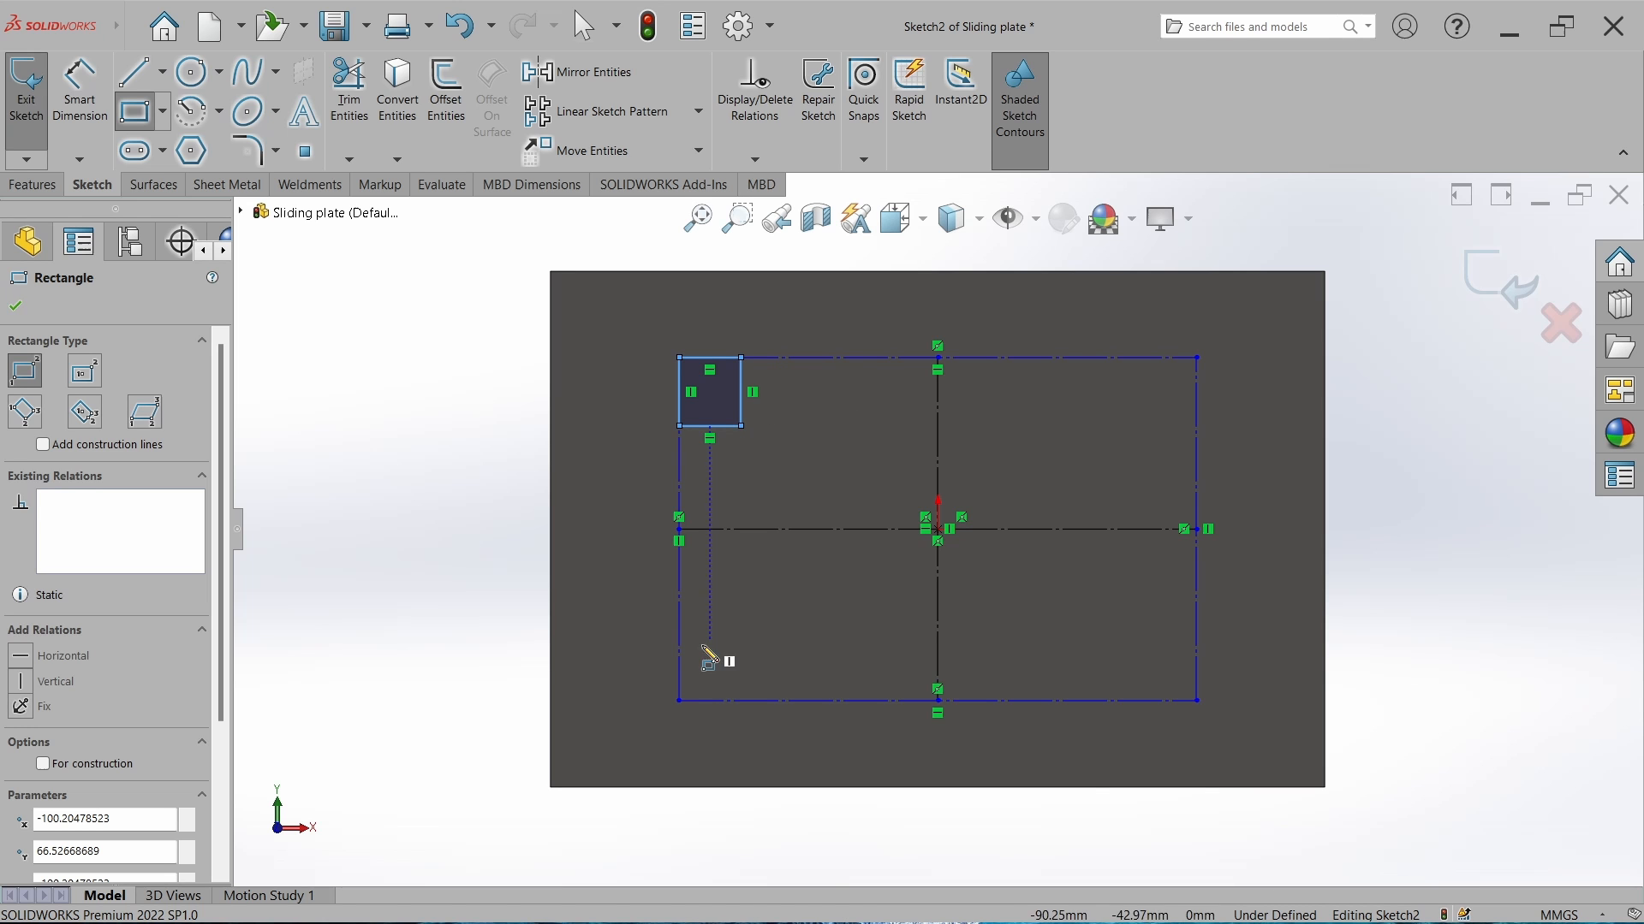
{"action": "left_click", "coordinate": [679, 700]}
{"action": "left_click", "coordinate": [750, 625]}
{"action": "left_click", "coordinate": [1197, 701]}
{"action": "left_click", "coordinate": [1132, 637]}
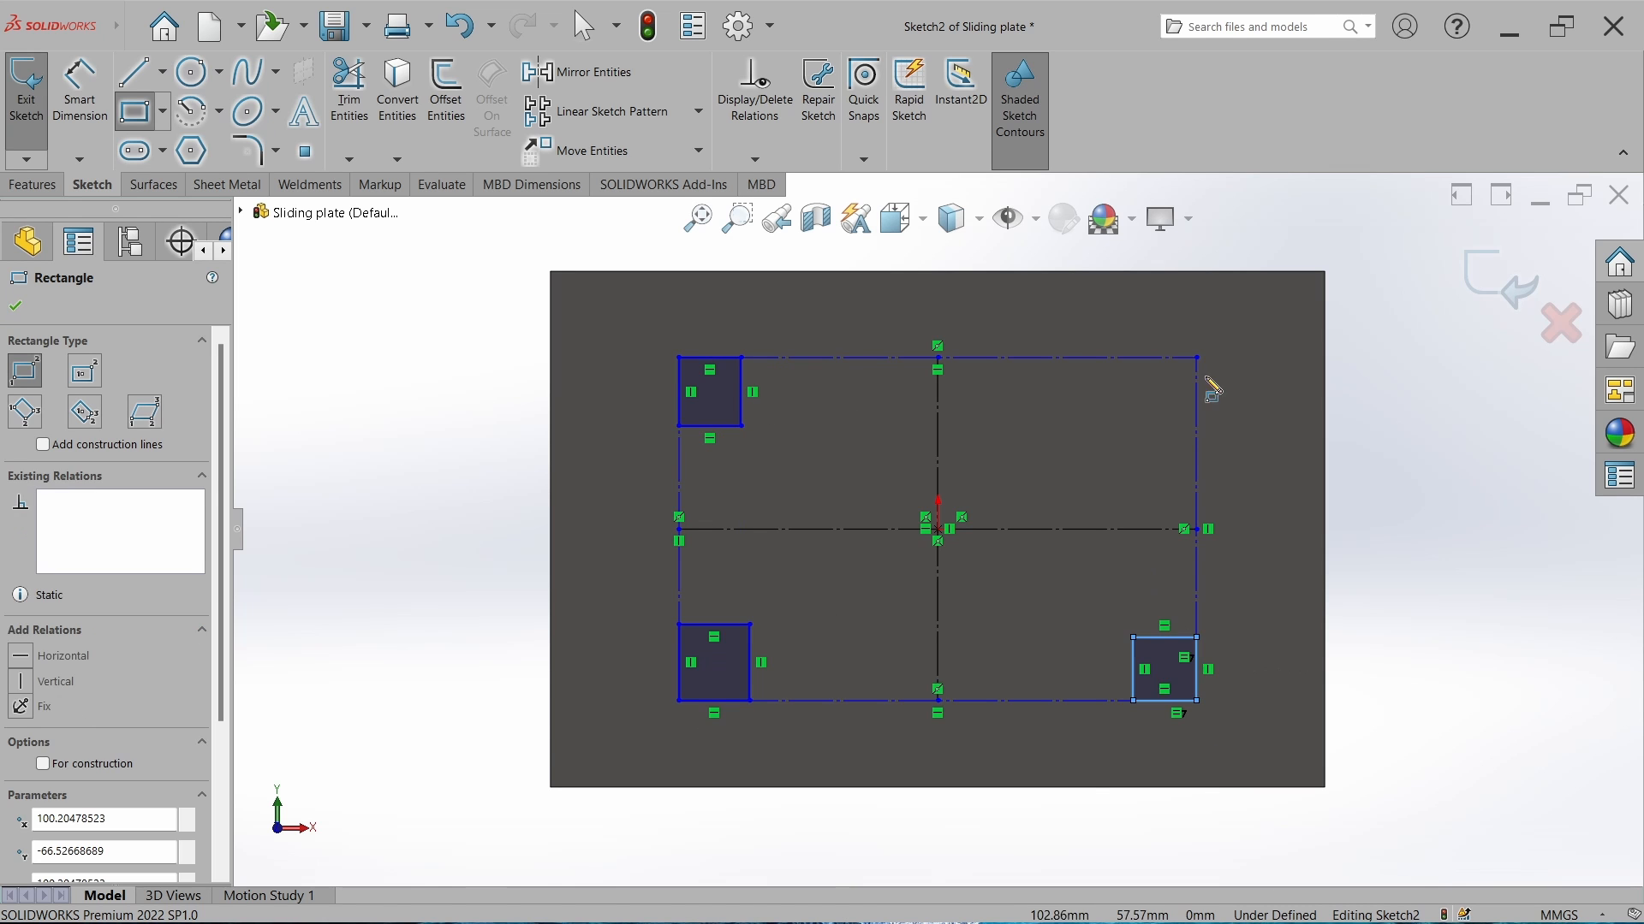
{"action": "left_click", "coordinate": [1197, 358]}
{"action": "left_click", "coordinate": [1132, 425]}
{"action": "key", "text": "Escape"}
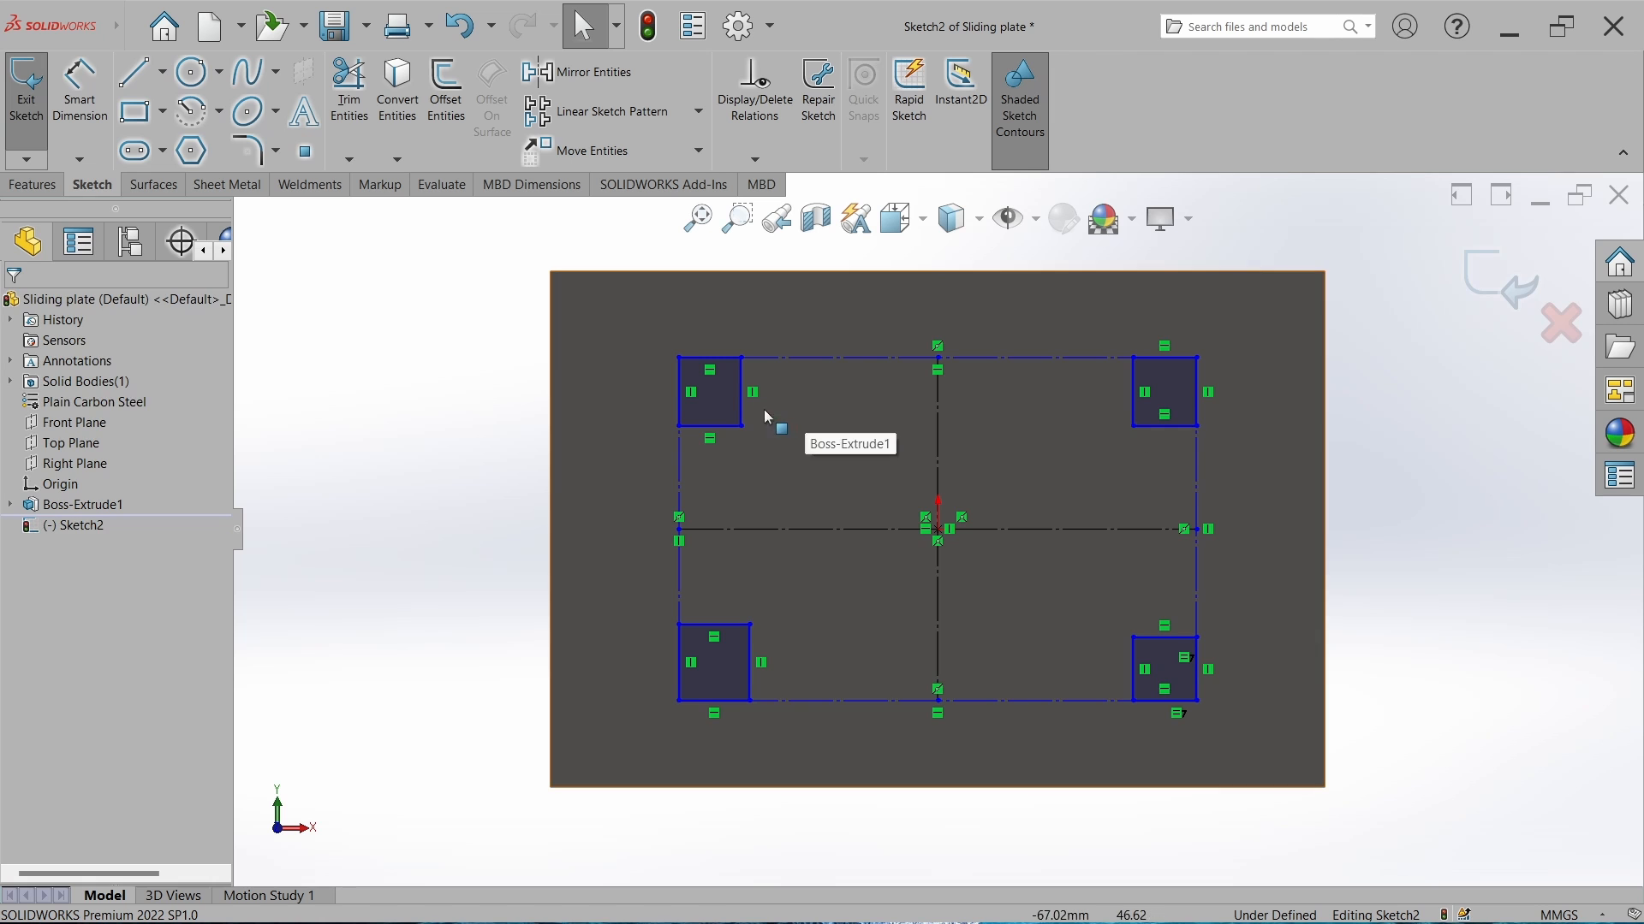
Make the inner vertical edges of the four corner rectangles equal in length.
{"action": "left_click", "coordinate": [741, 402]}
{"action": "left_click", "coordinate": [1131, 402], "text": "ctrl"}
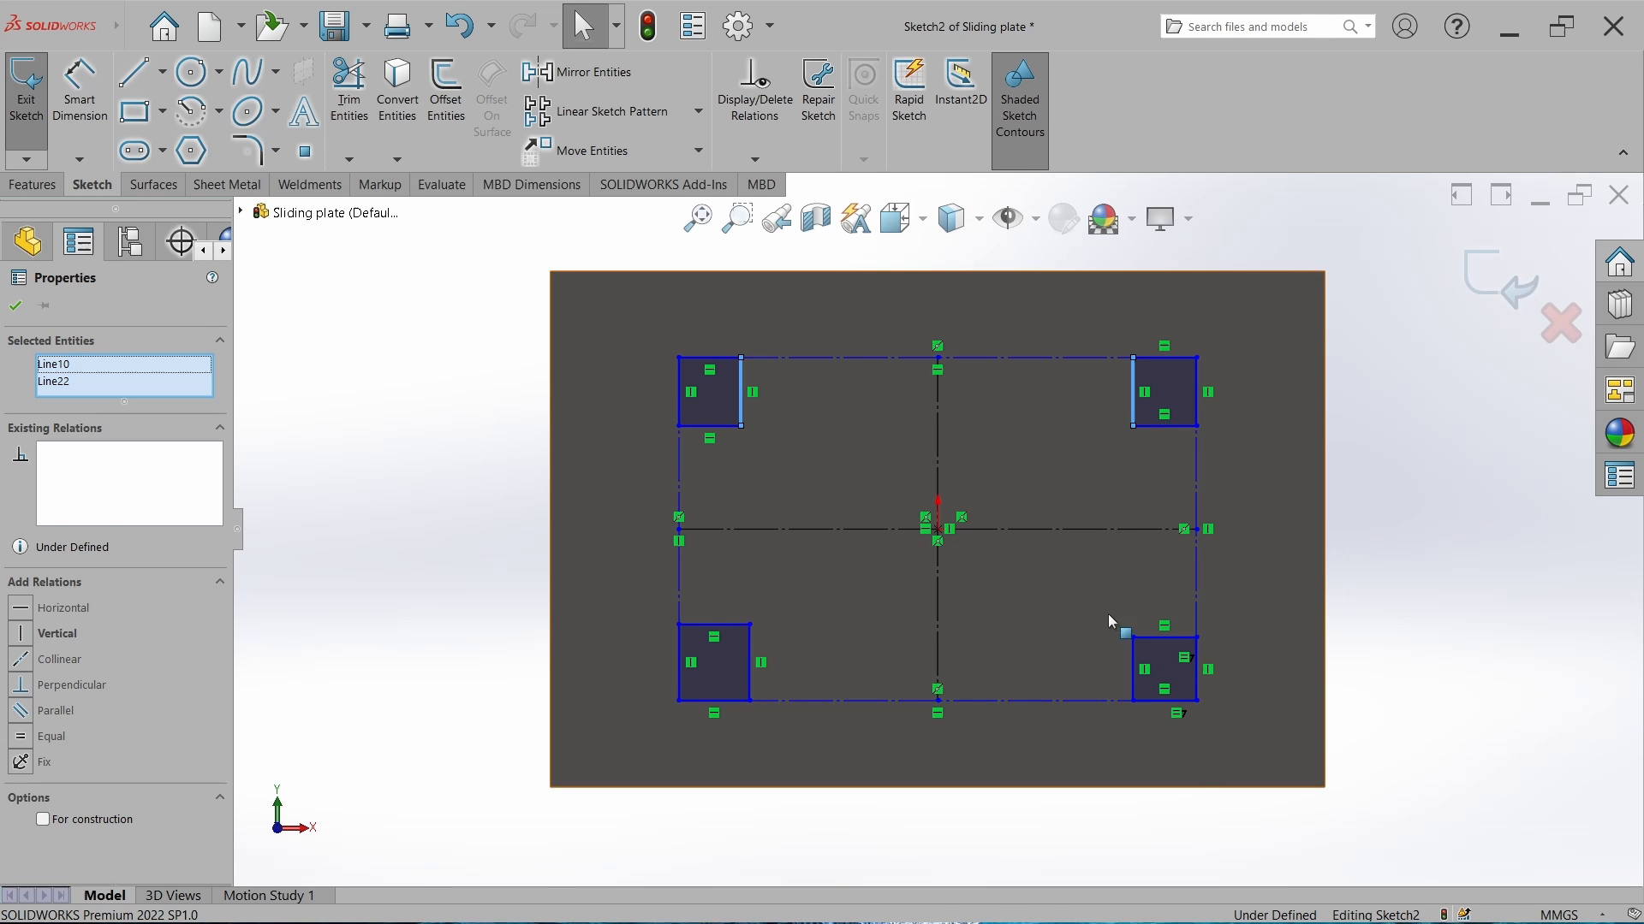
{"action": "left_click", "coordinate": [1128, 660], "text": "ctrl"}
{"action": "left_click", "coordinate": [750, 645], "text": "ctrl"}
{"action": "left_click", "coordinate": [22, 743]}
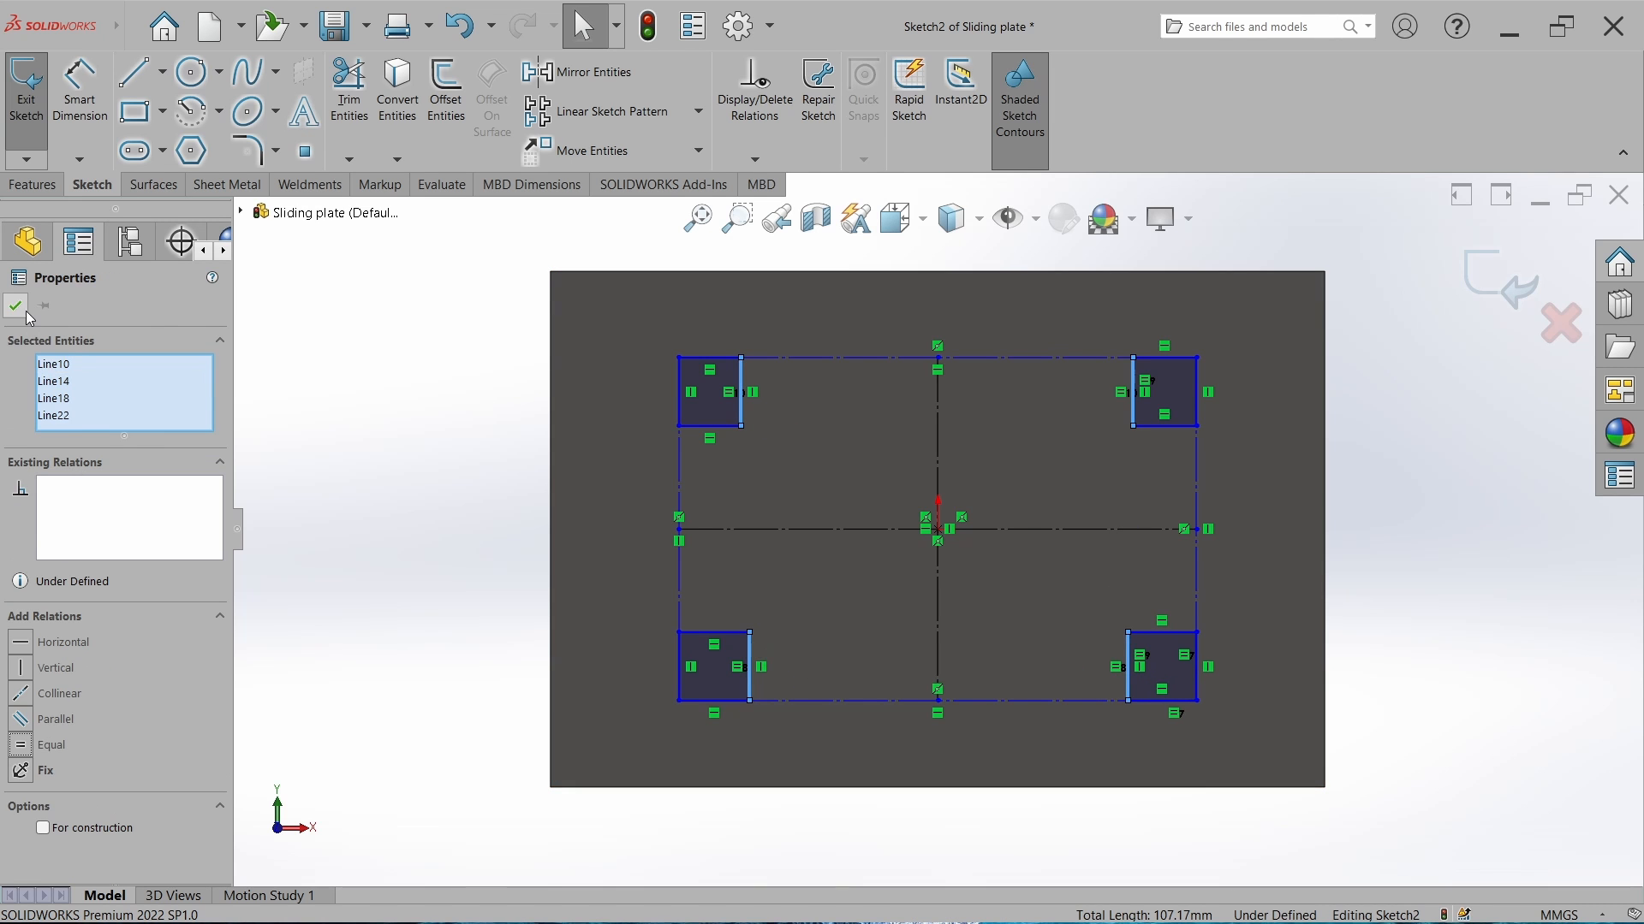
{"action": "left_click", "coordinate": [15, 305]}
Make the inner horizontal edges of the four corner rectangles equal in length.
{"action": "left_click", "coordinate": [707, 426]}
{"action": "left_click", "coordinate": [715, 631], "text": "ctrl"}
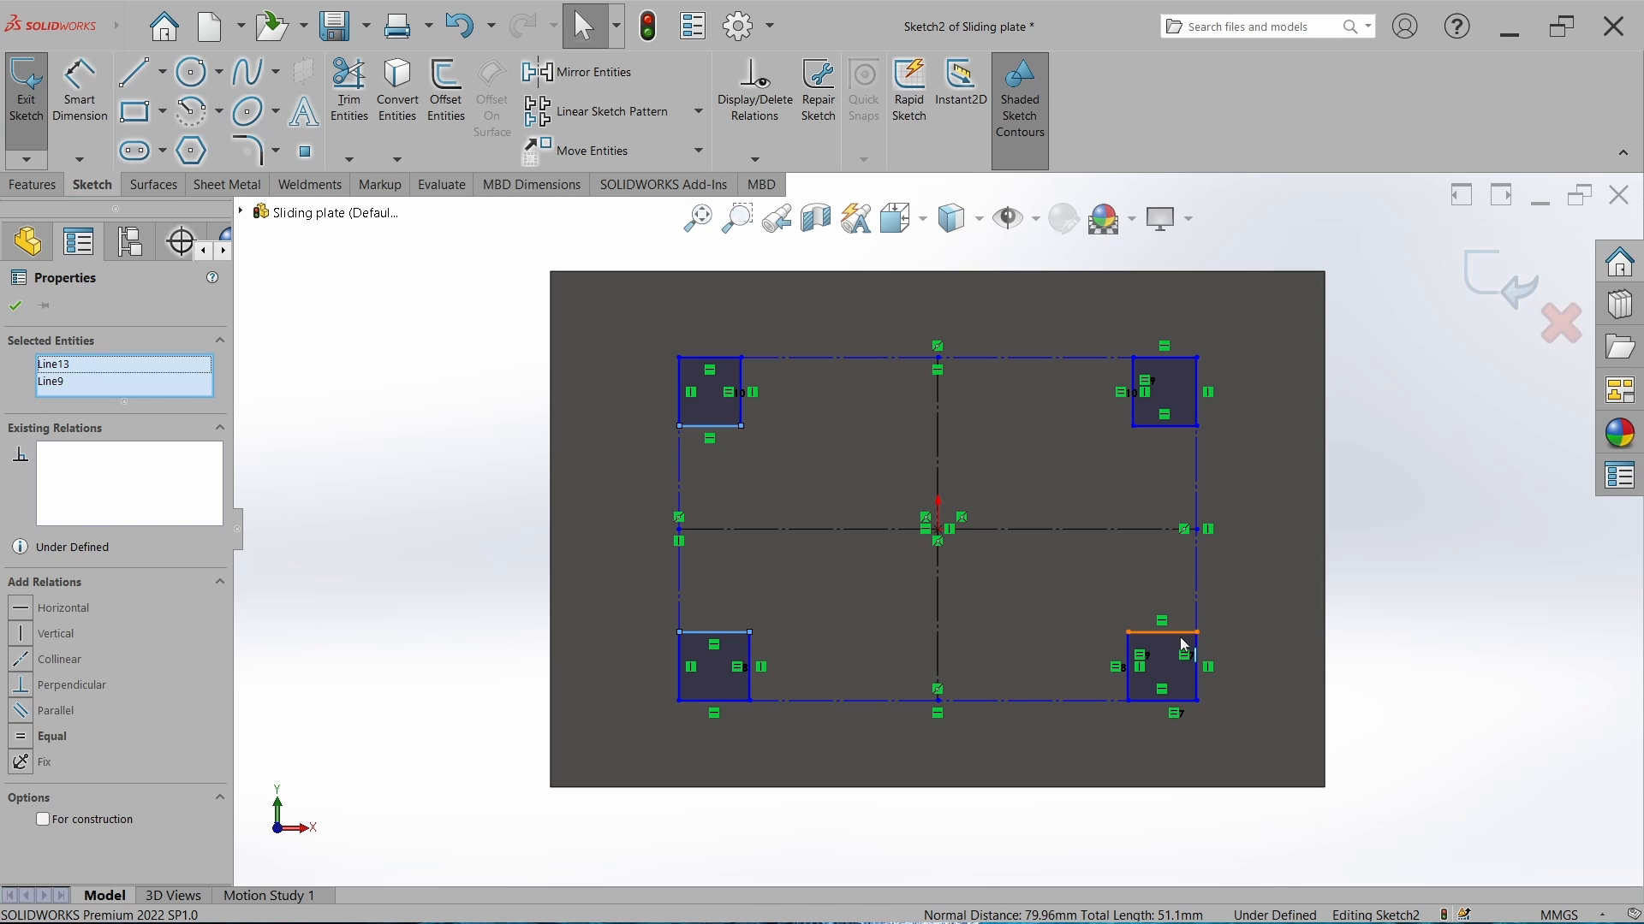
{"action": "left_click", "coordinate": [1184, 634], "text": "ctrl"}
{"action": "left_click", "coordinate": [1169, 425], "text": "ctrl"}
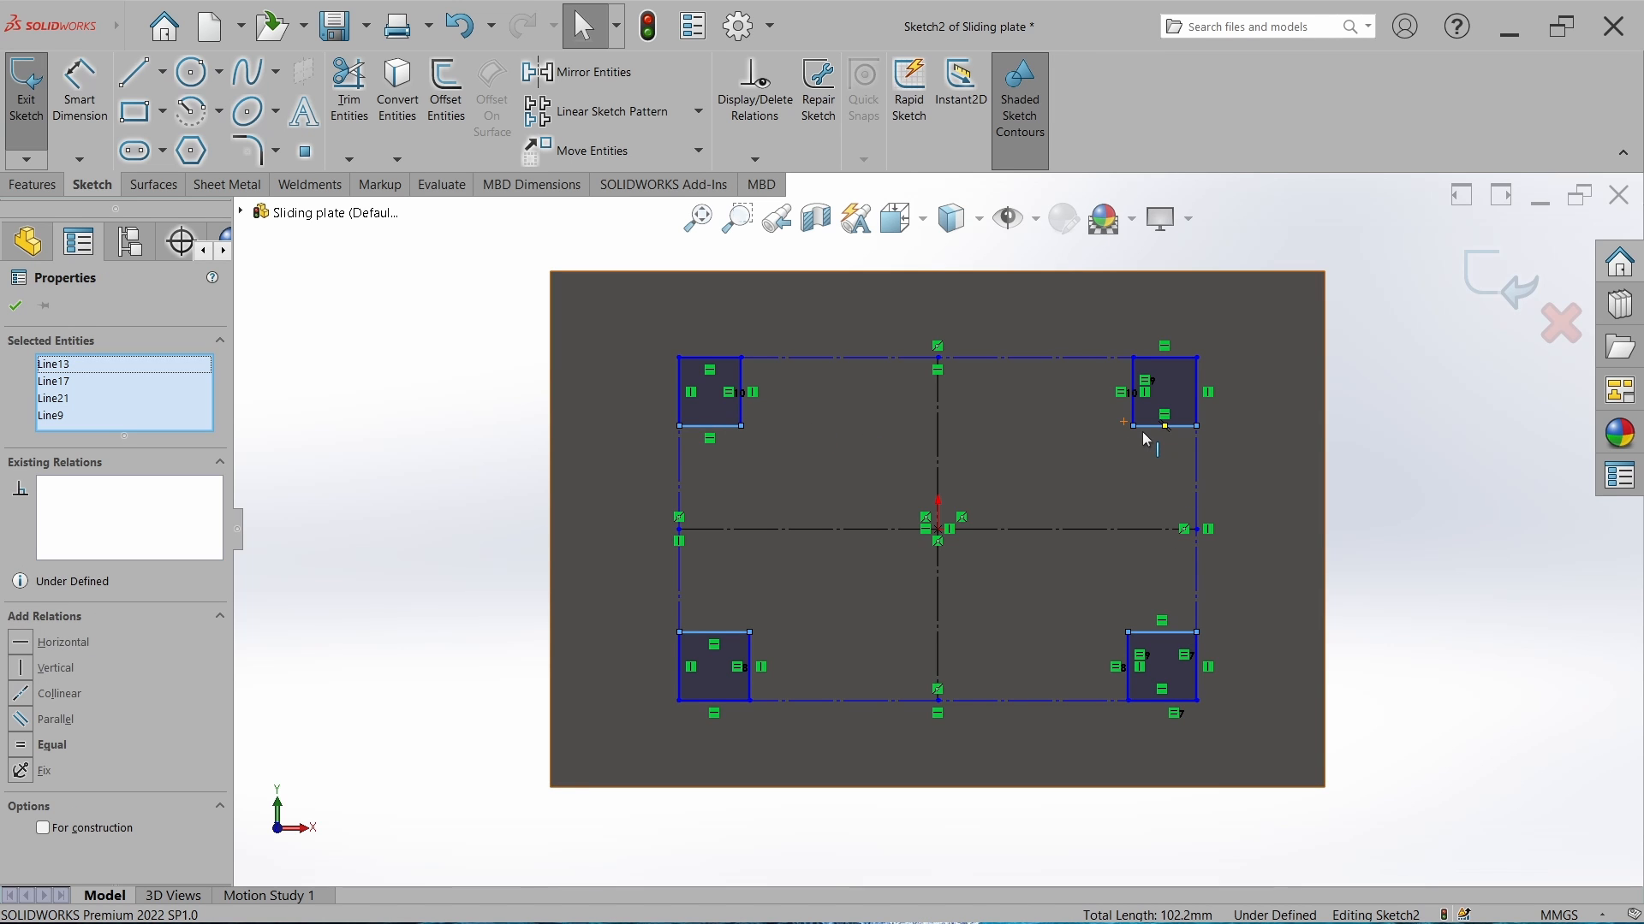
{"action": "left_click", "coordinate": [26, 745]}
{"action": "left_click", "coordinate": [15, 305]}
Dimension the upper-left corner rectangle to 32 mm wide and 36 mm high.
{"action": "left_click", "coordinate": [82, 101]}
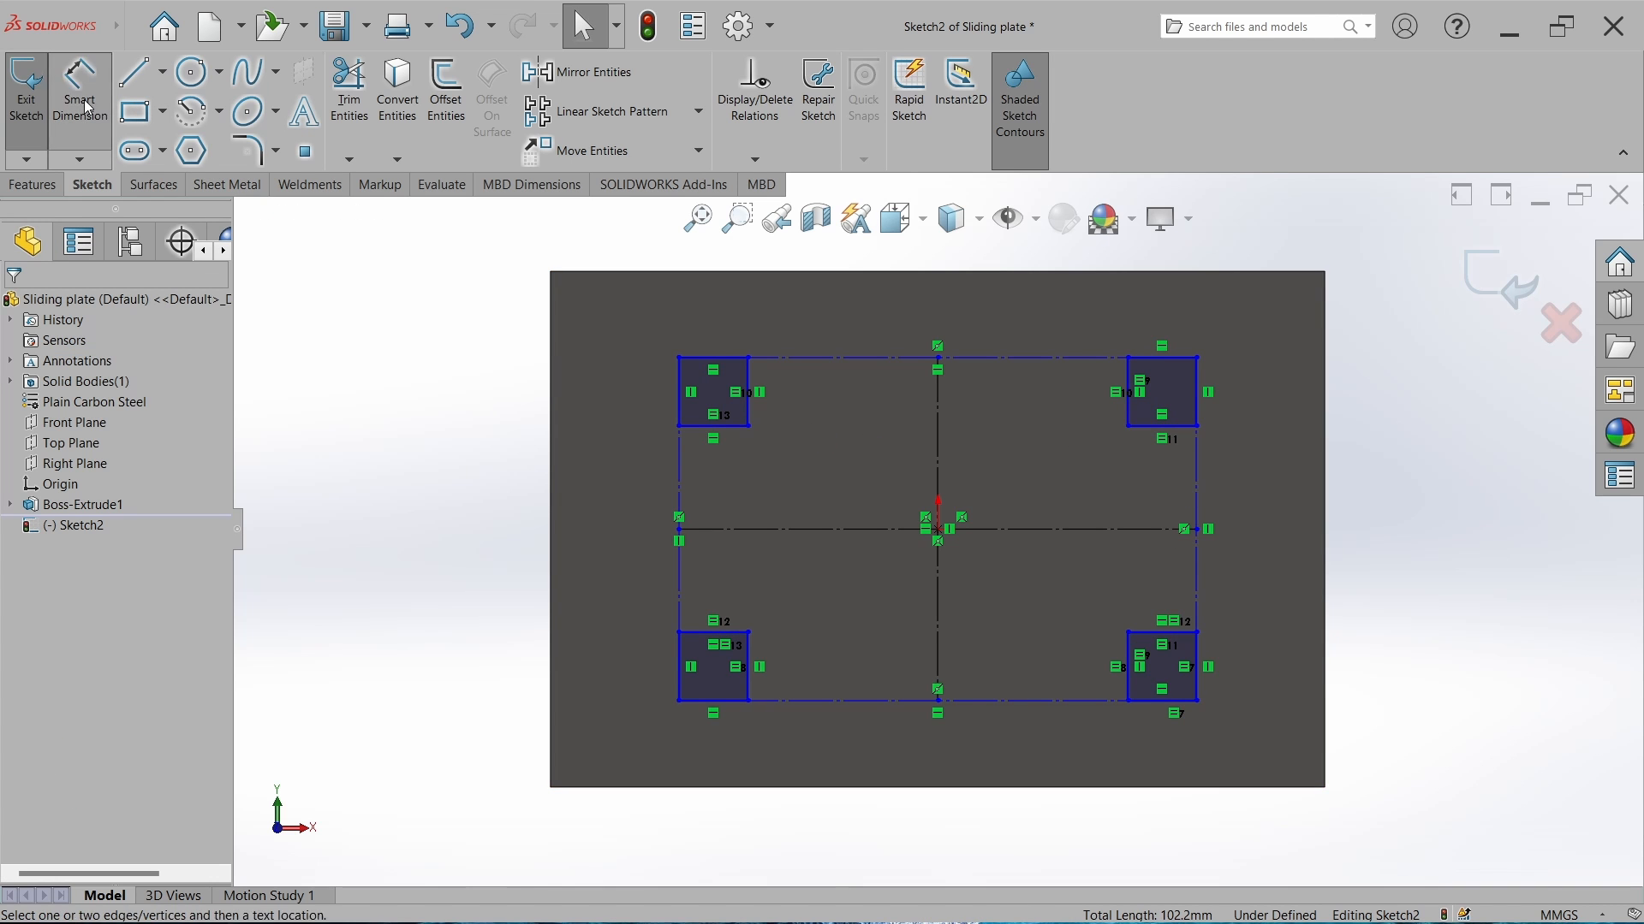
{"action": "left_click", "coordinate": [719, 425]}
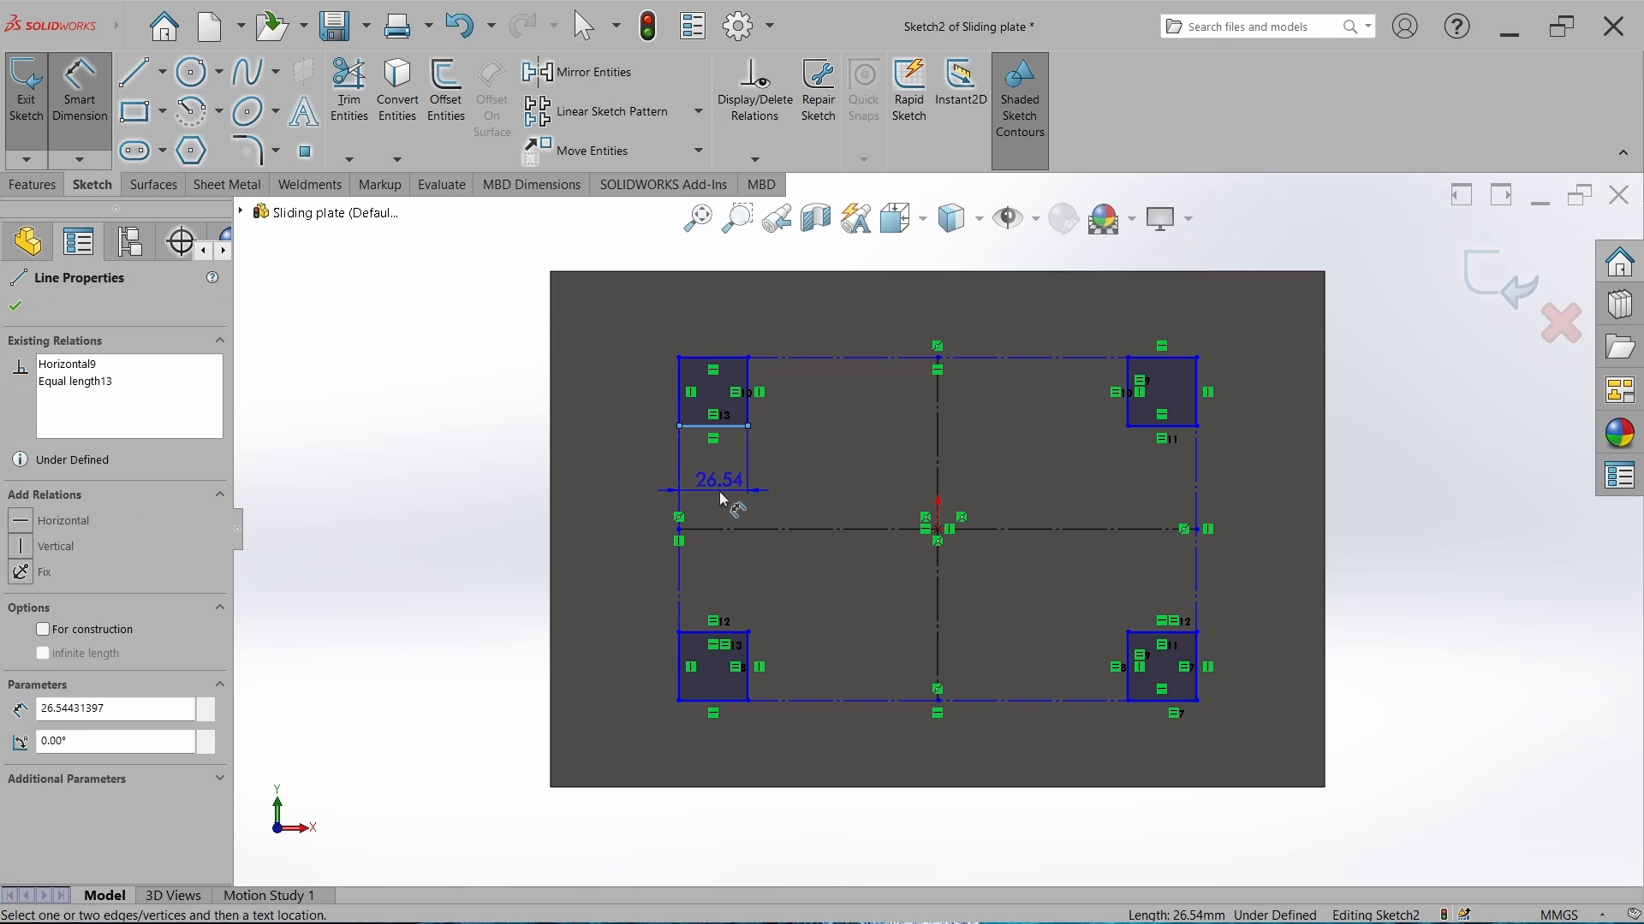
{"action": "left_click", "coordinate": [719, 491]}
{"action": "type", "text": "32"}
{"action": "key", "text": "Return"}
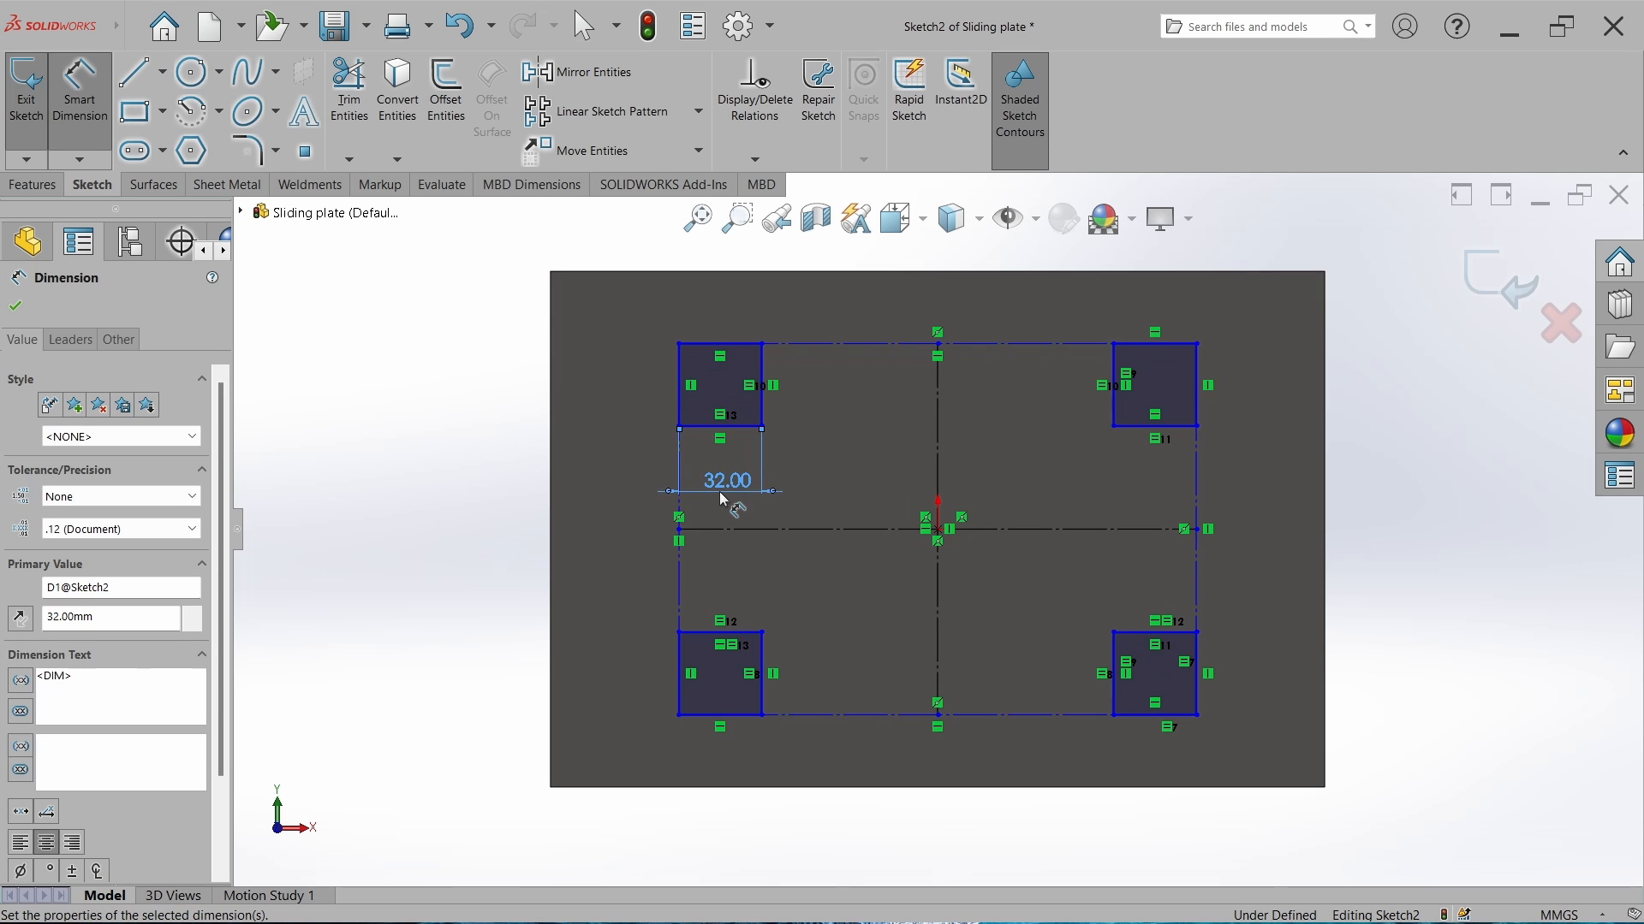
{"action": "left_click", "coordinate": [681, 387]}
{"action": "left_click", "coordinate": [597, 391]}
{"action": "key", "text": "Return"}
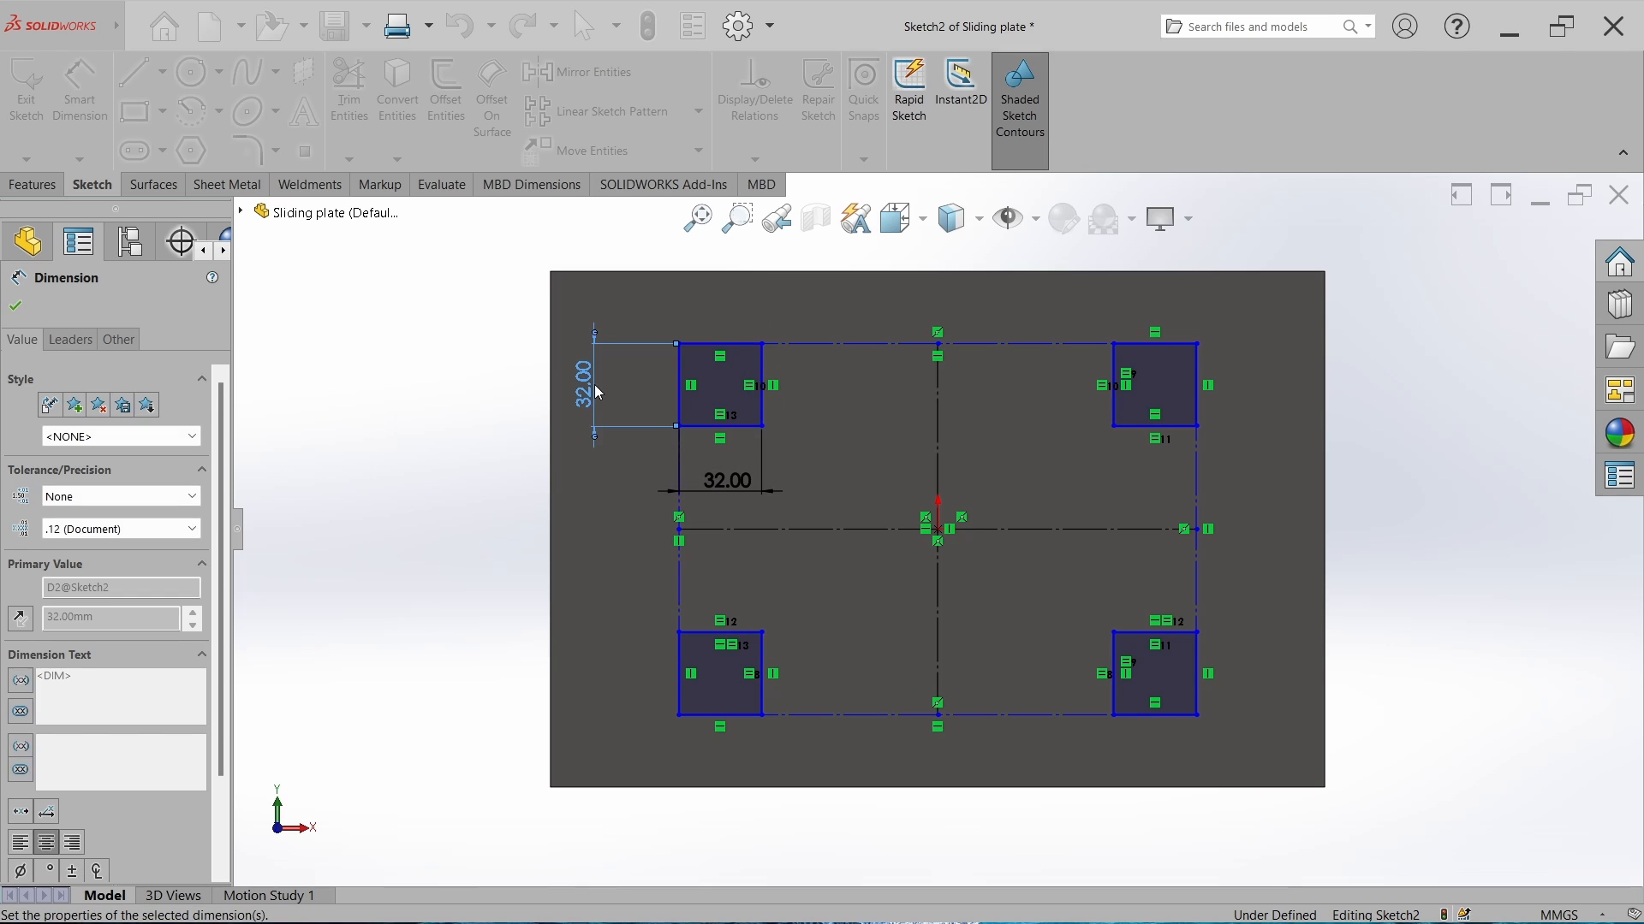
Dimension the distance between the inner vertical edges of the two upper rectangles to 188 mm.
{"action": "left_click", "coordinate": [763, 360]}
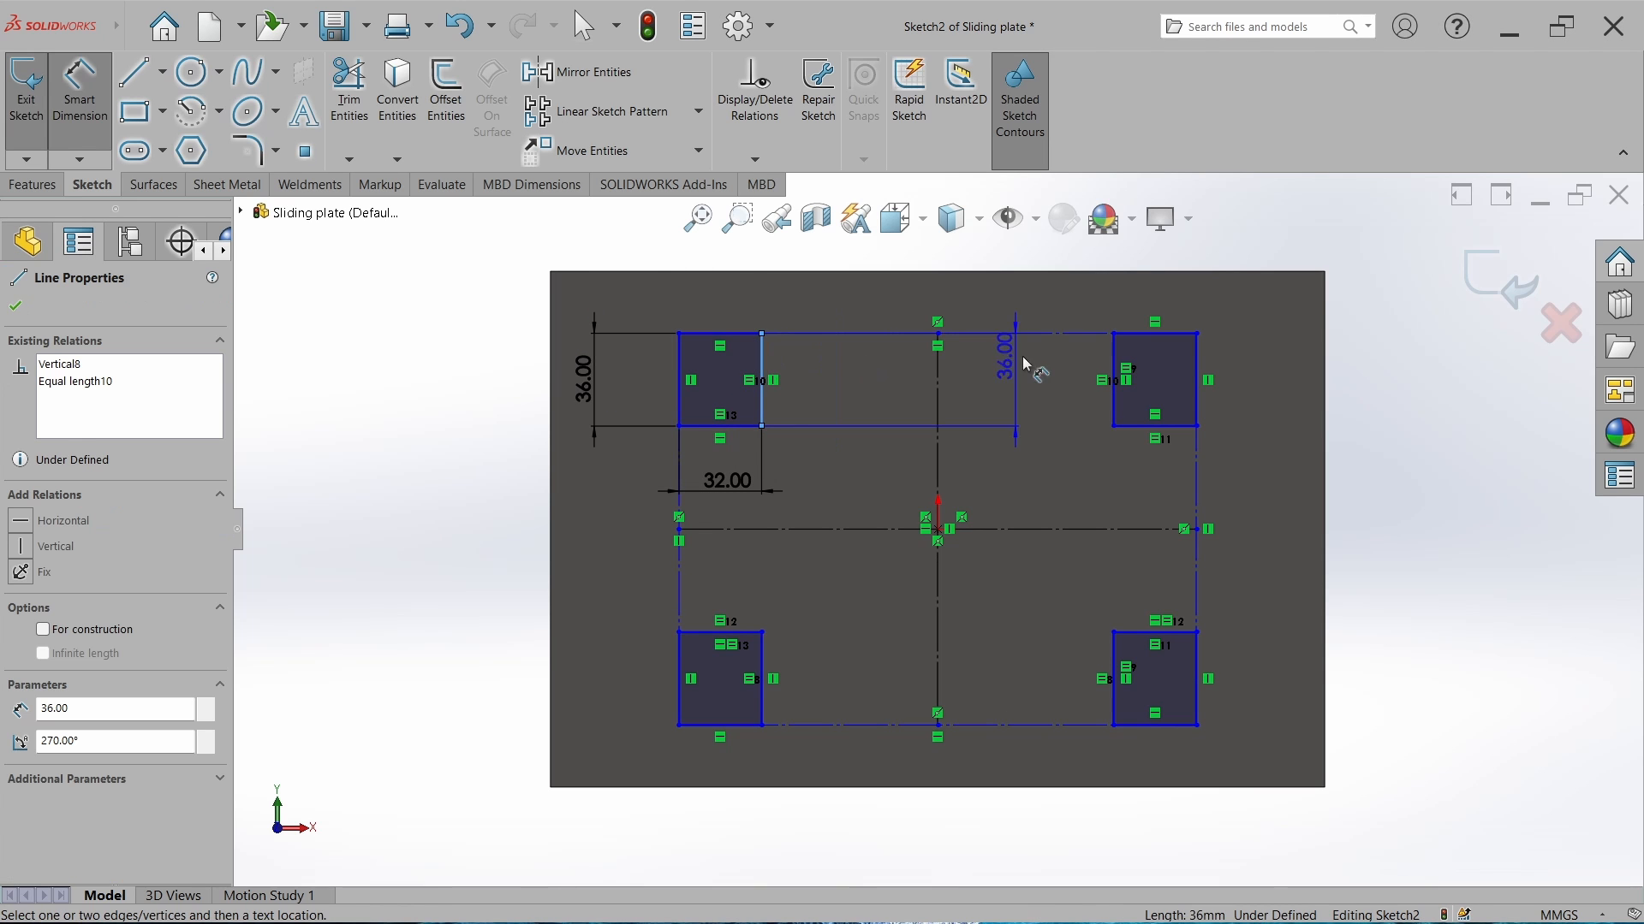
{"action": "left_click", "coordinate": [1116, 364]}
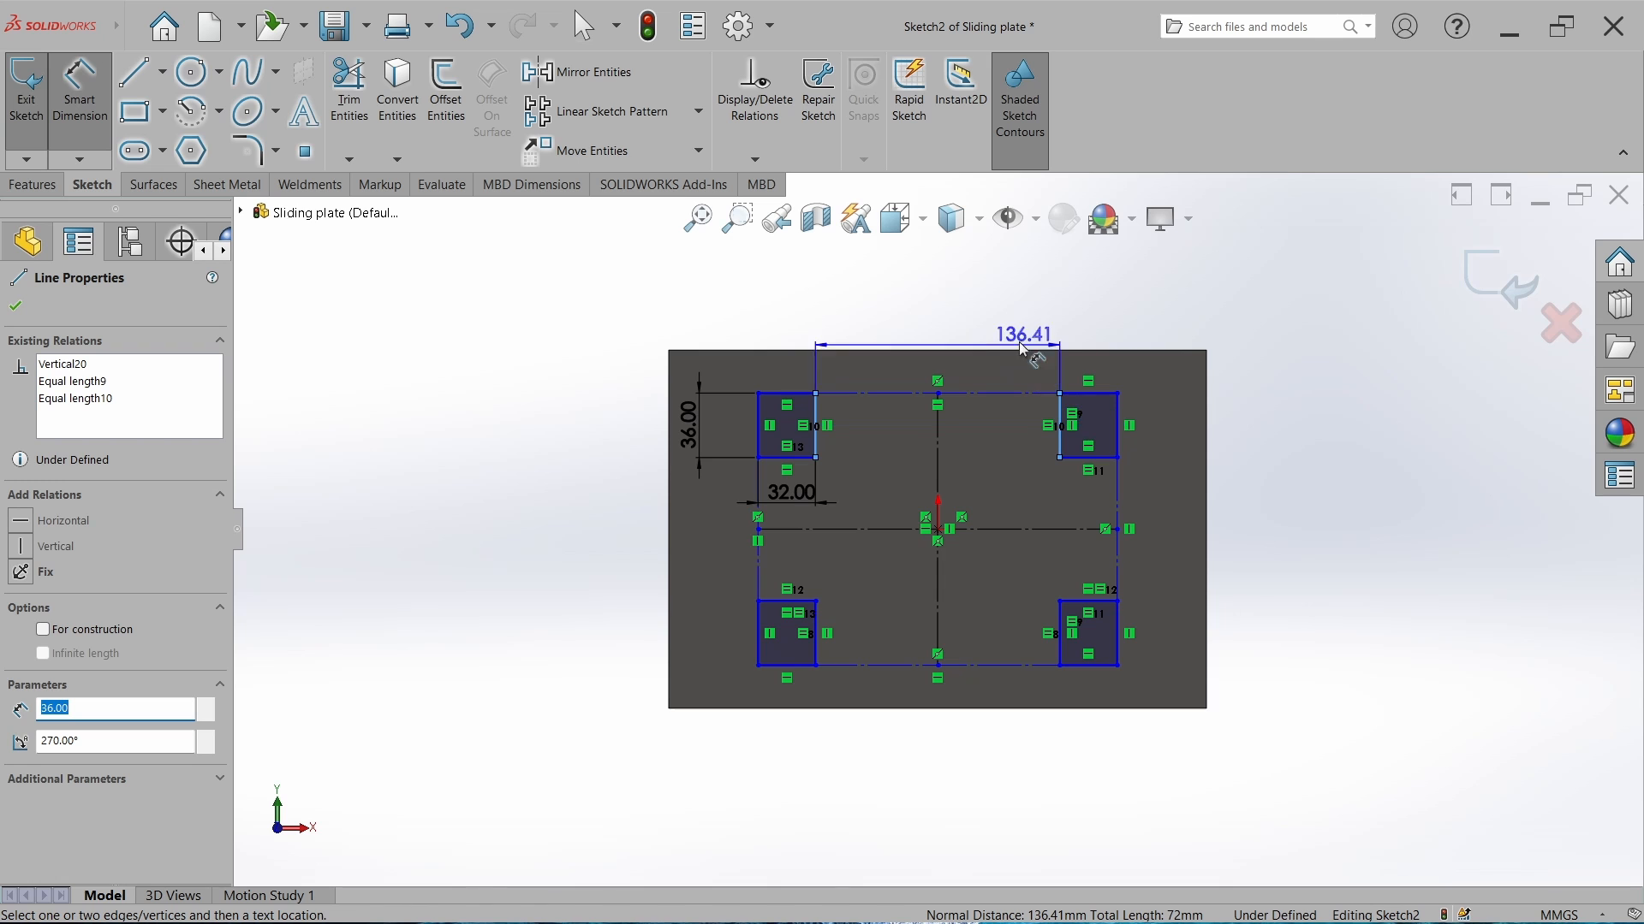
{"action": "left_click", "coordinate": [950, 305]}
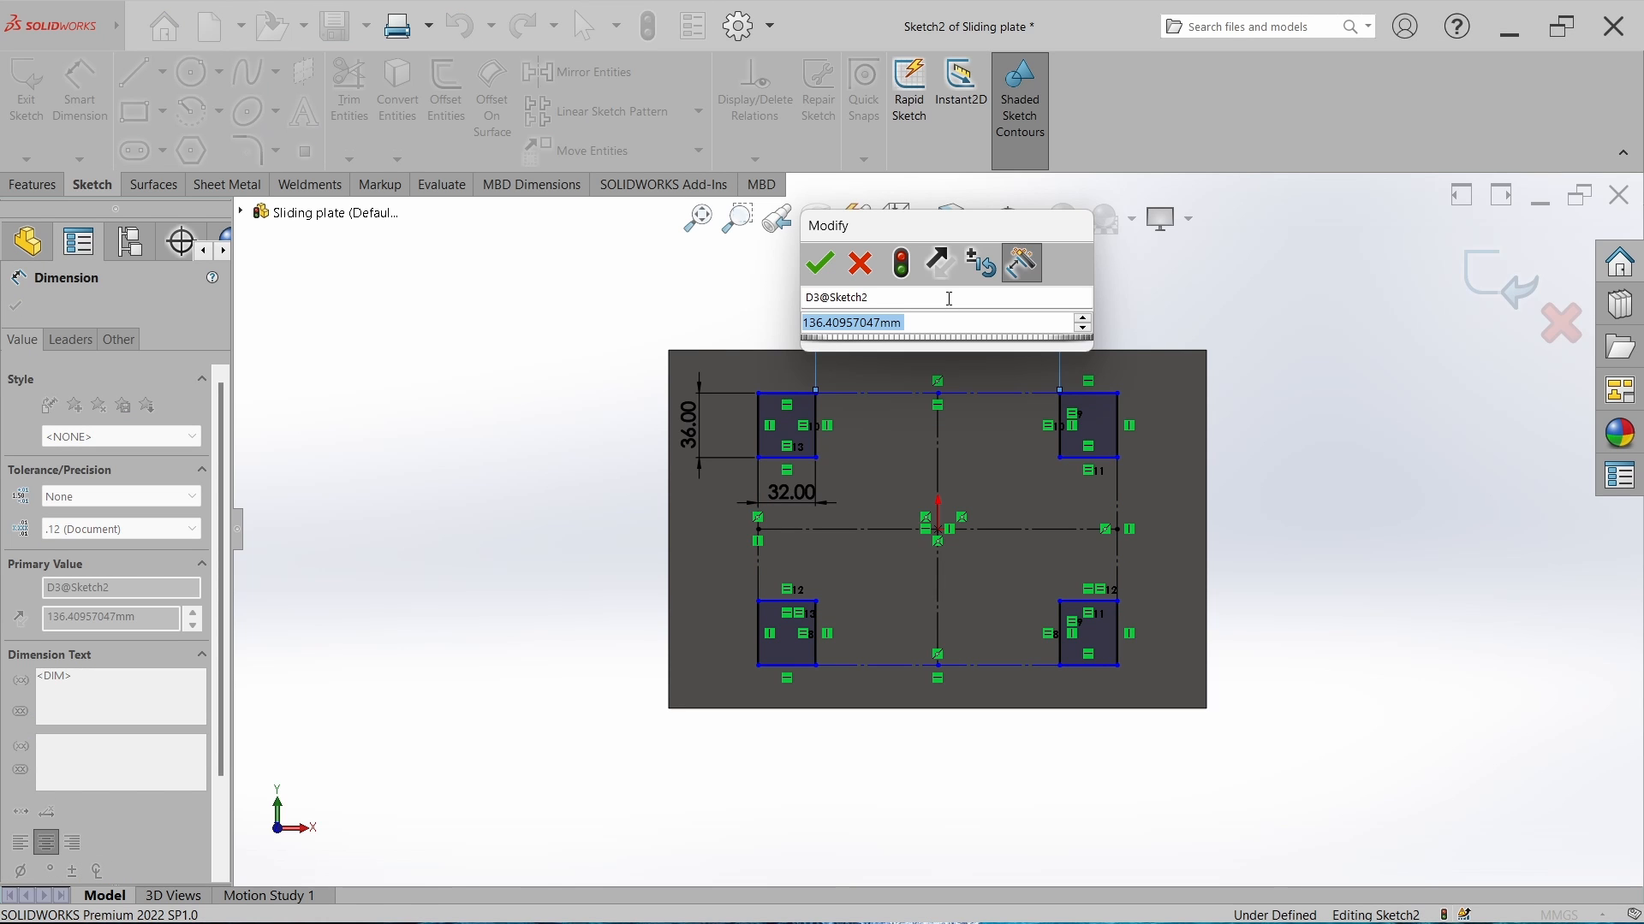
{"action": "type", "text": "188"}
{"action": "key", "text": "Return"}
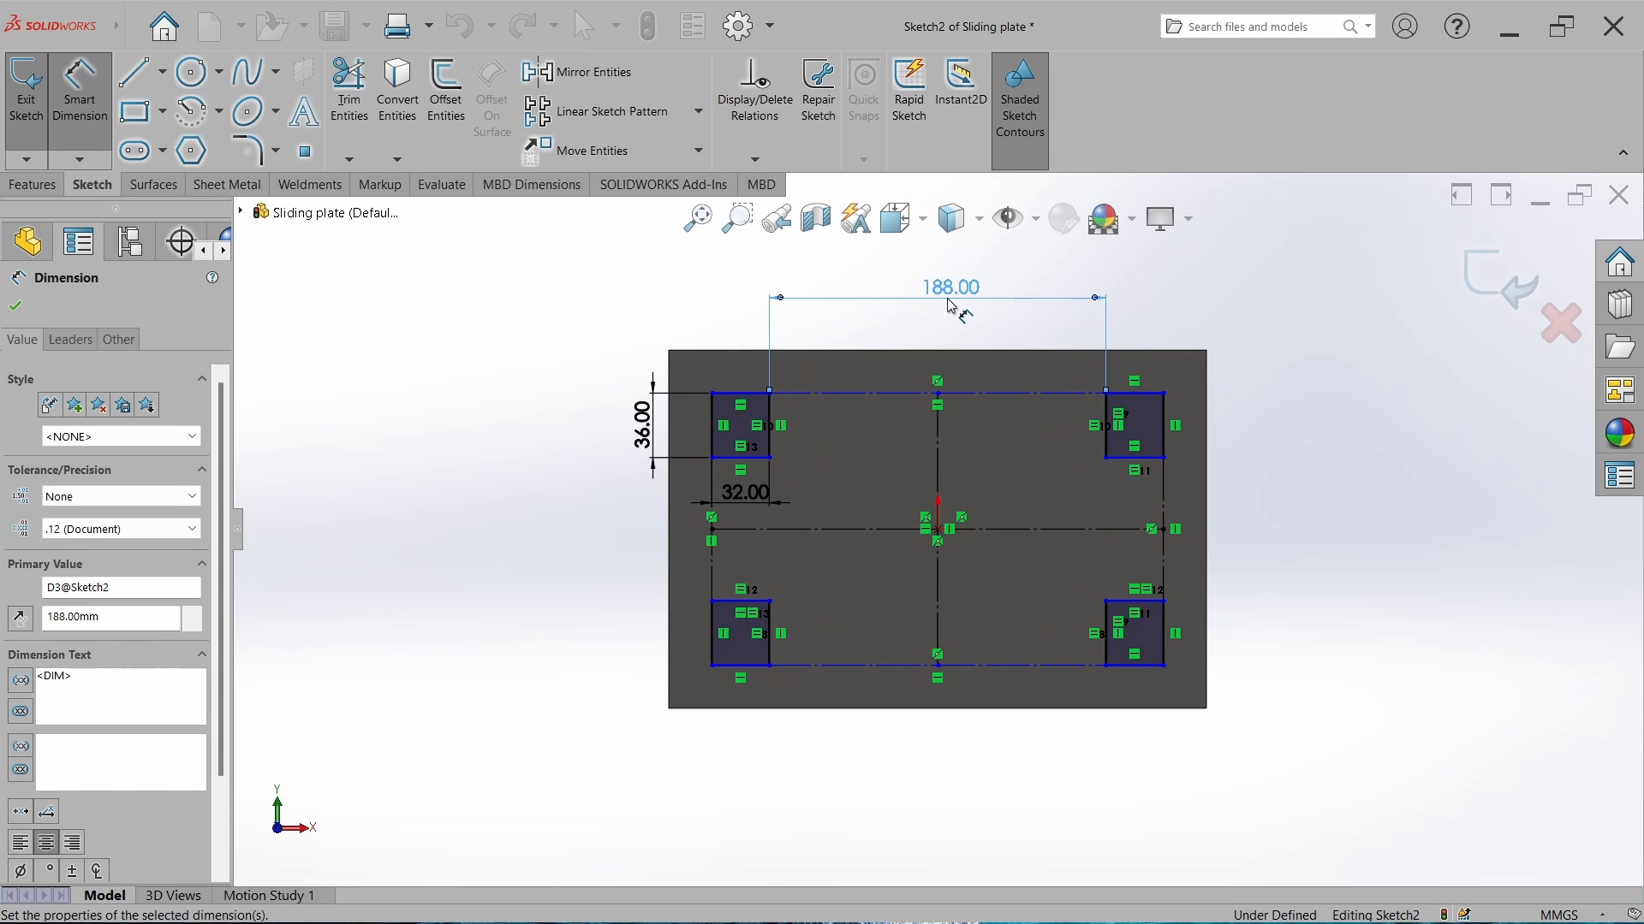
{"action": "left_click", "coordinate": [556, 382]}
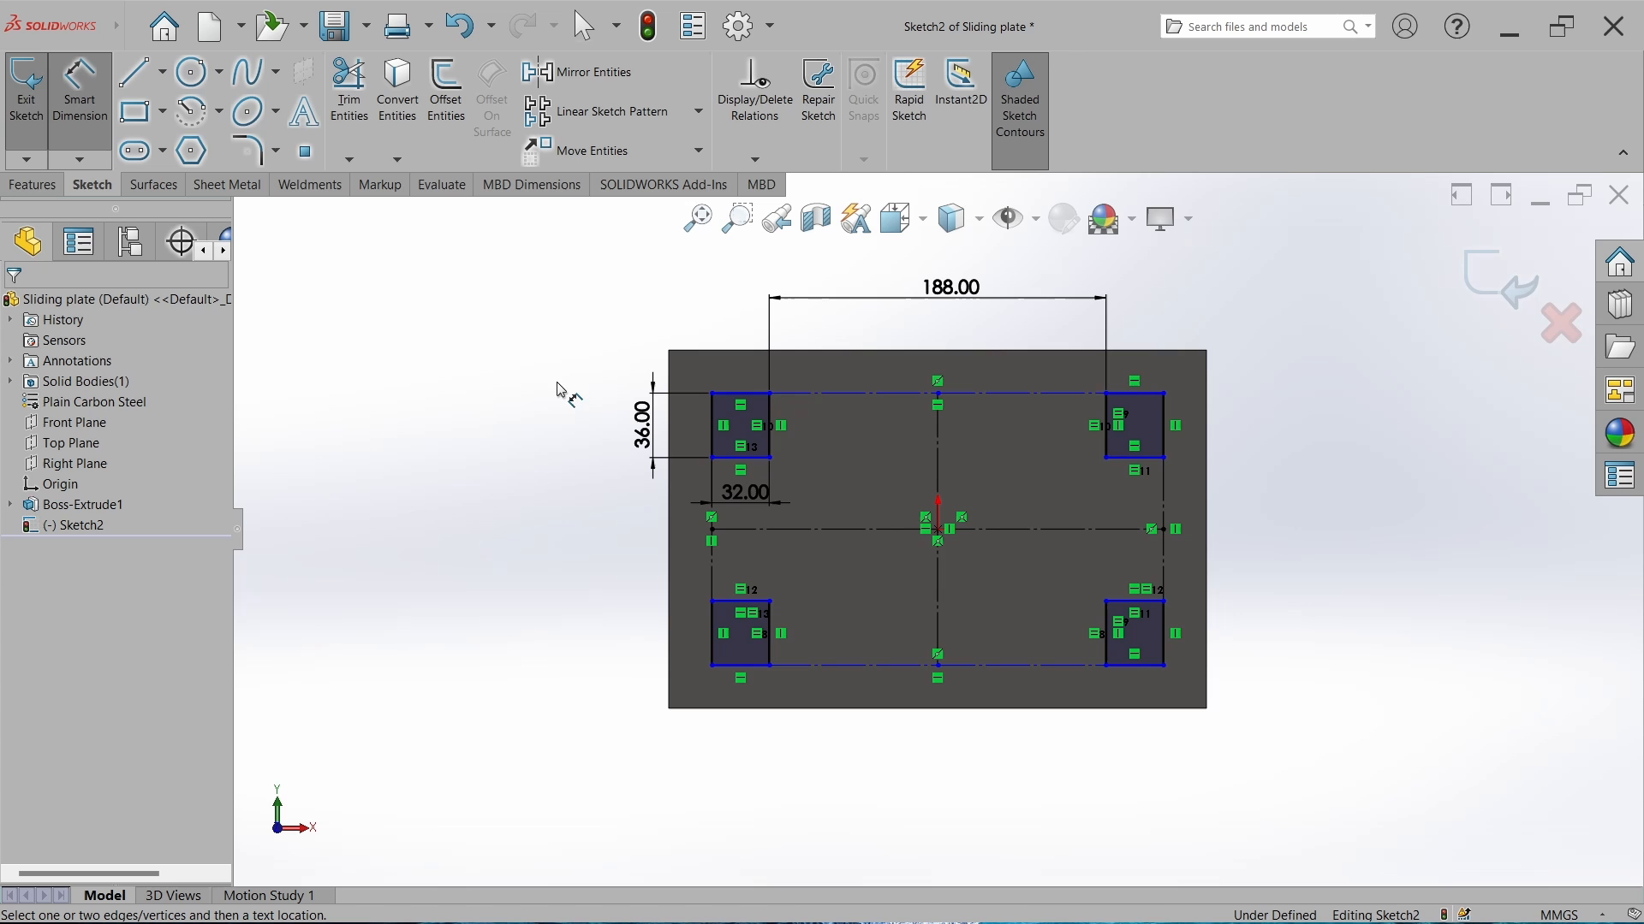
Dimension the upper-left rectangle's top edge 25 mm from the plate's upper edge and exit the sketch.
{"action": "left_click", "coordinate": [747, 392]}
{"action": "left_click", "coordinate": [746, 351]}
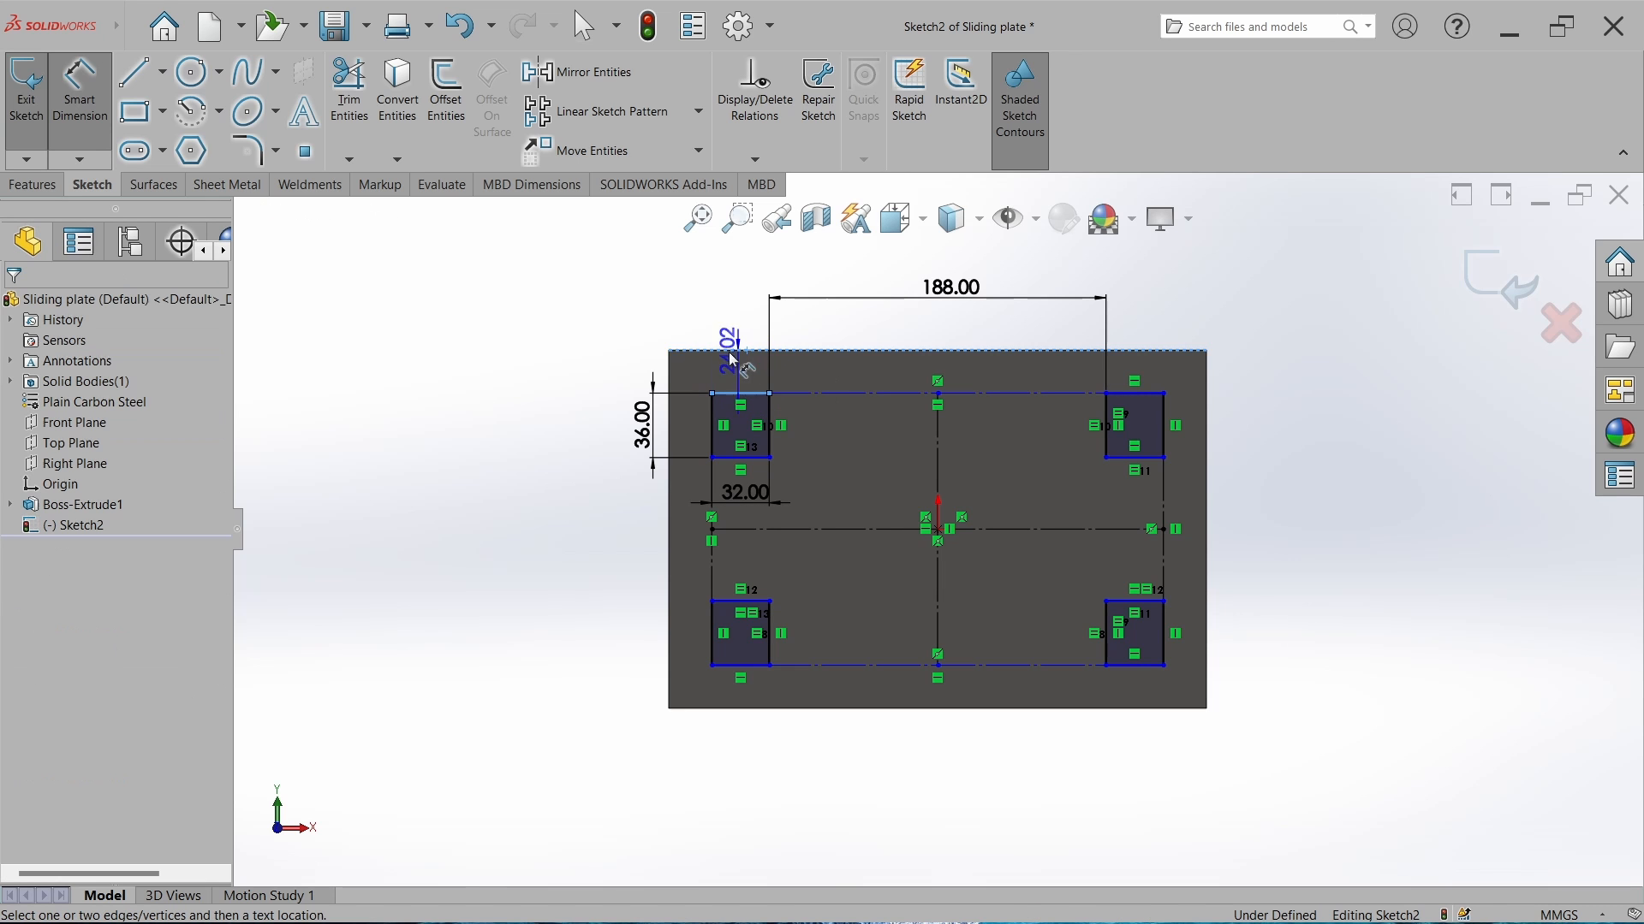
{"action": "left_click", "coordinate": [589, 305]}
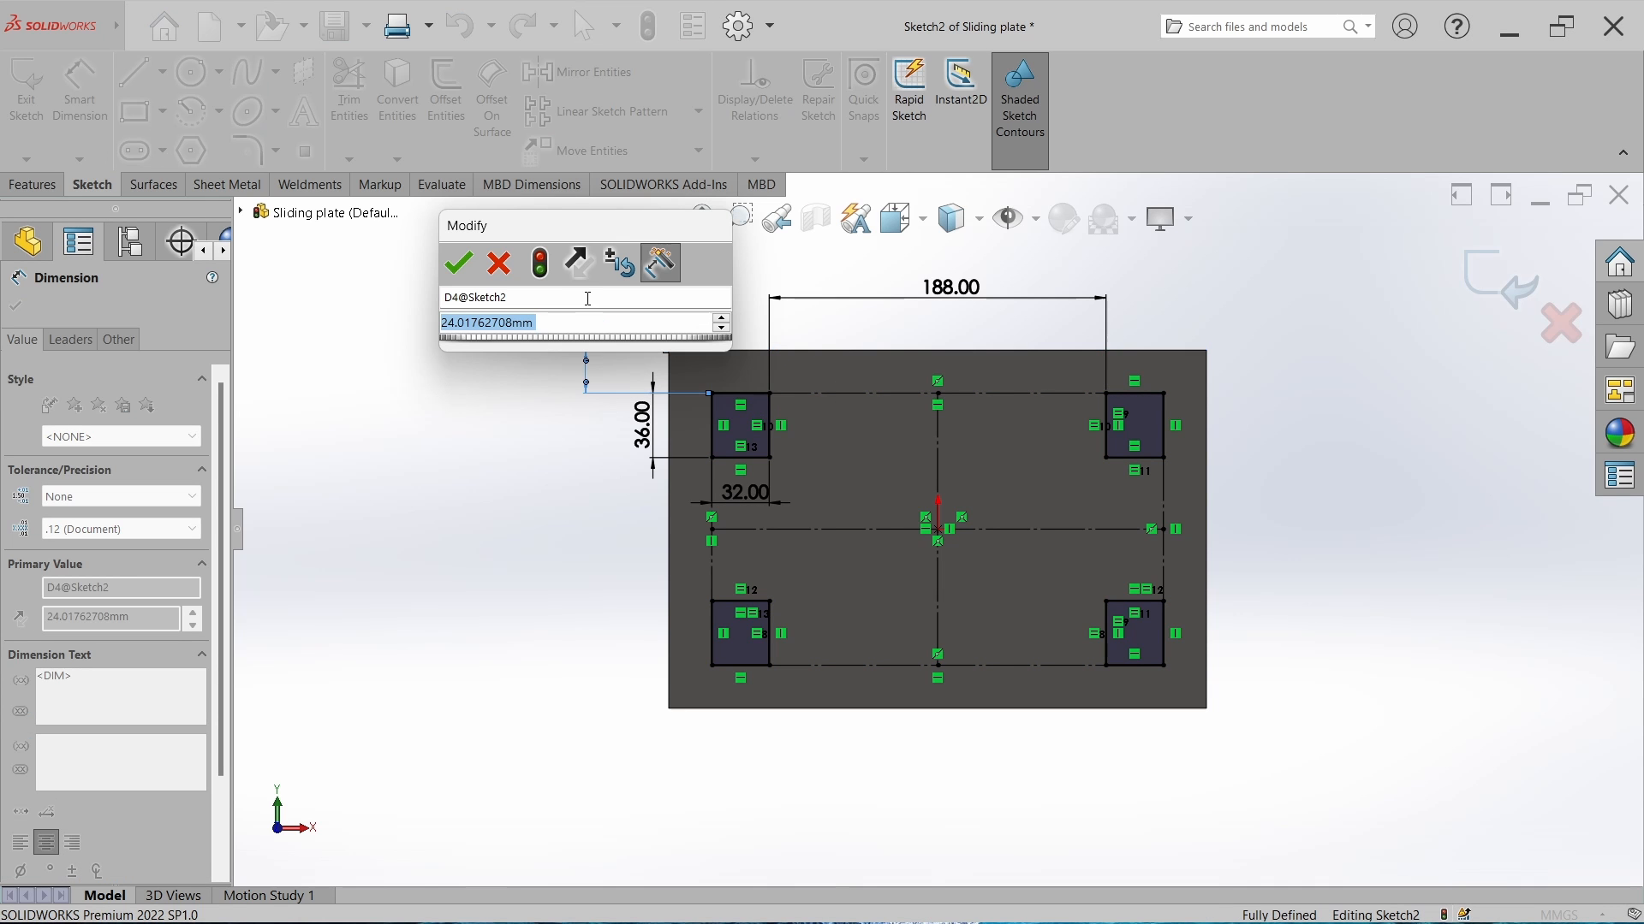
{"action": "type", "text": "25"}
{"action": "key", "text": "Return"}
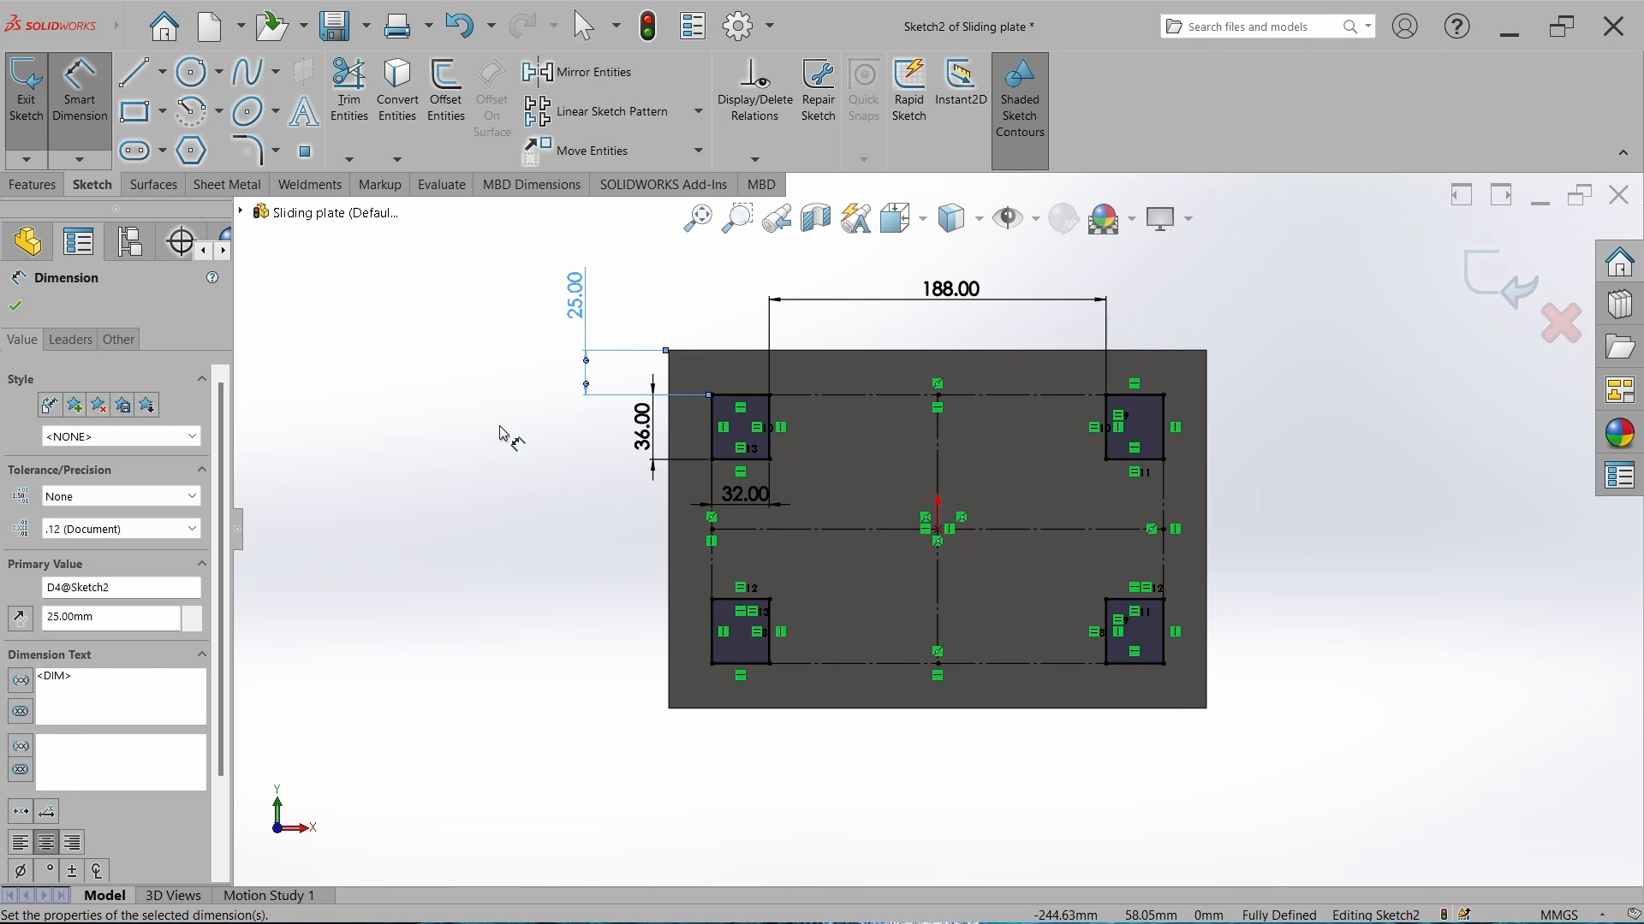
{"action": "key", "text": "Escape"}
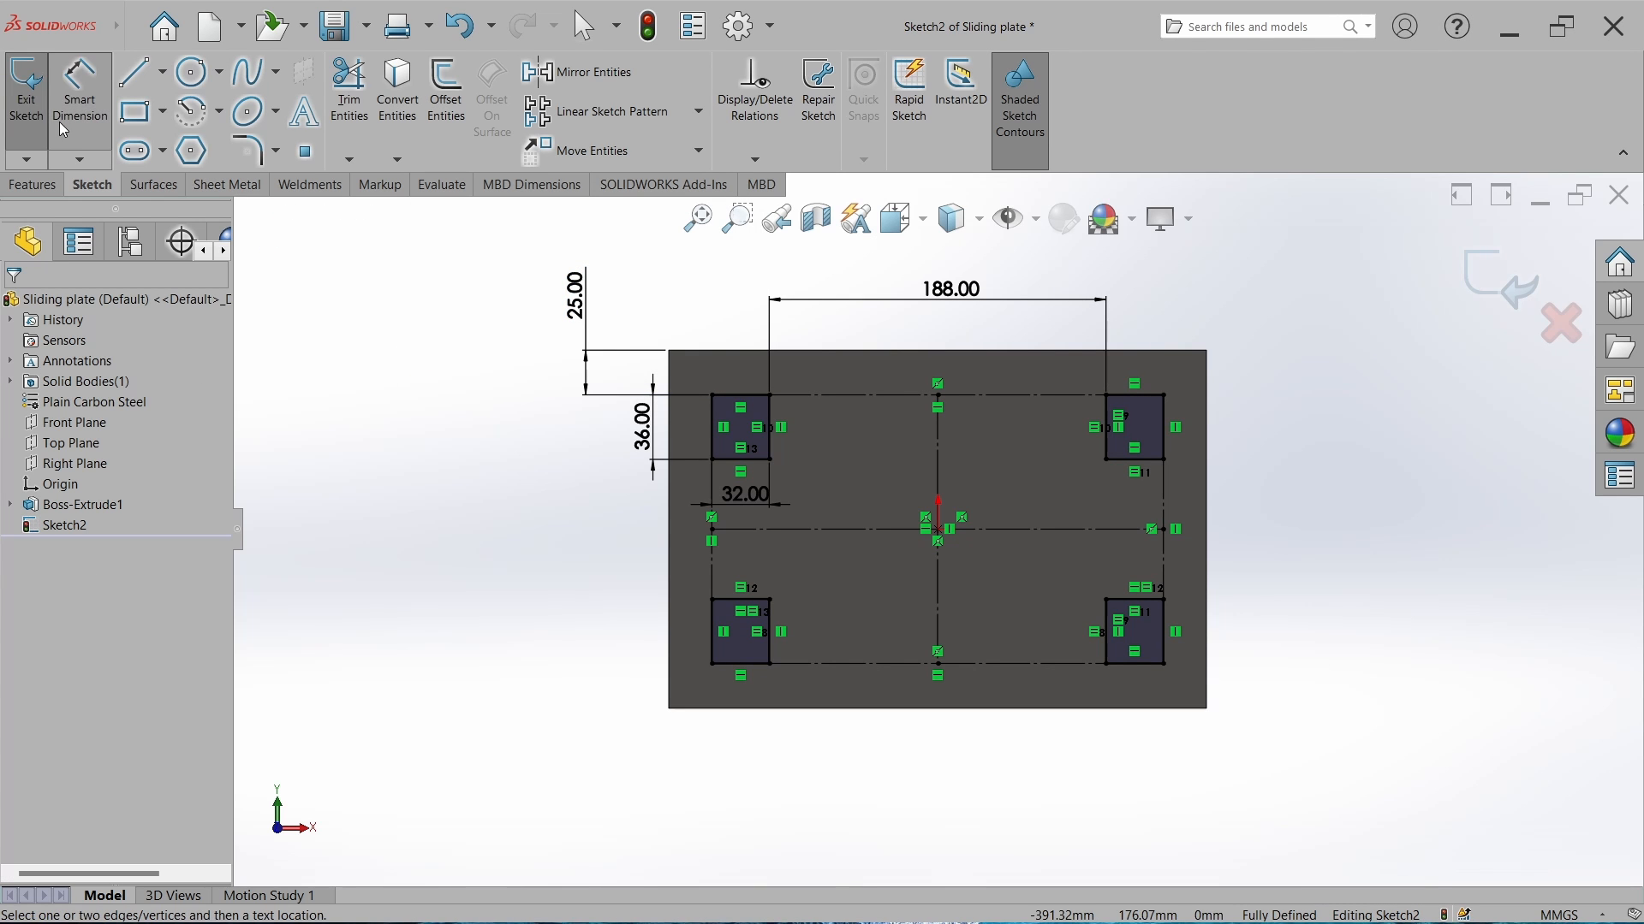
{"action": "left_click", "coordinate": [24, 101]}
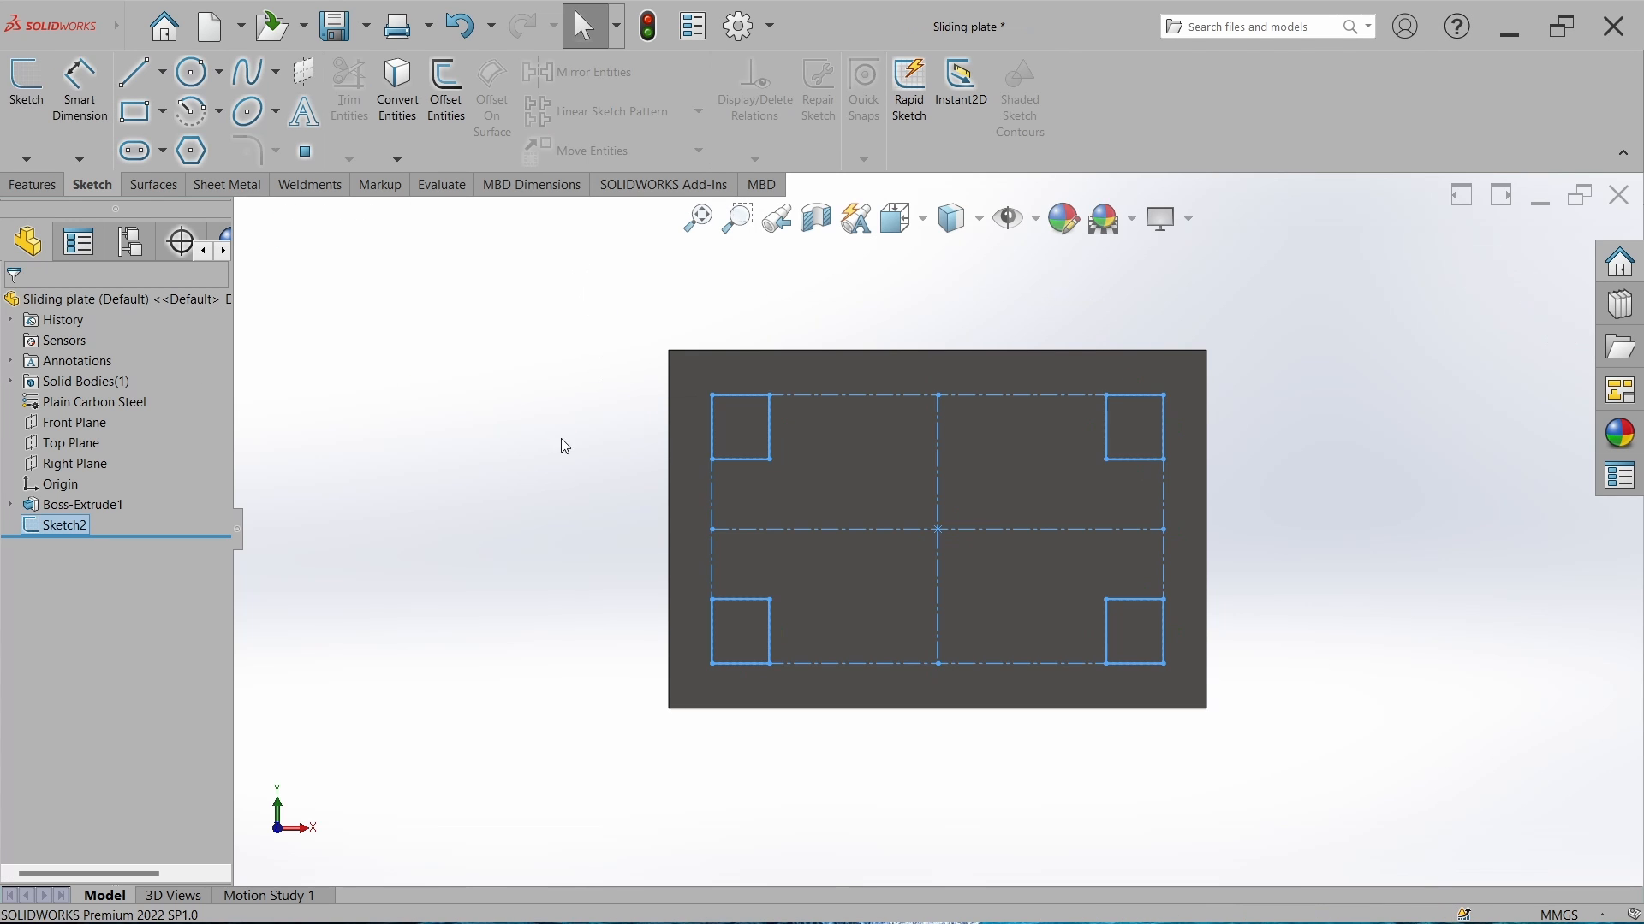
Configure a Hole Wizard counterbore in the ANSI Metric standard for a Socket Head Cap Screw and choose its end condition.
{"action": "left_click", "coordinate": [32, 185]}
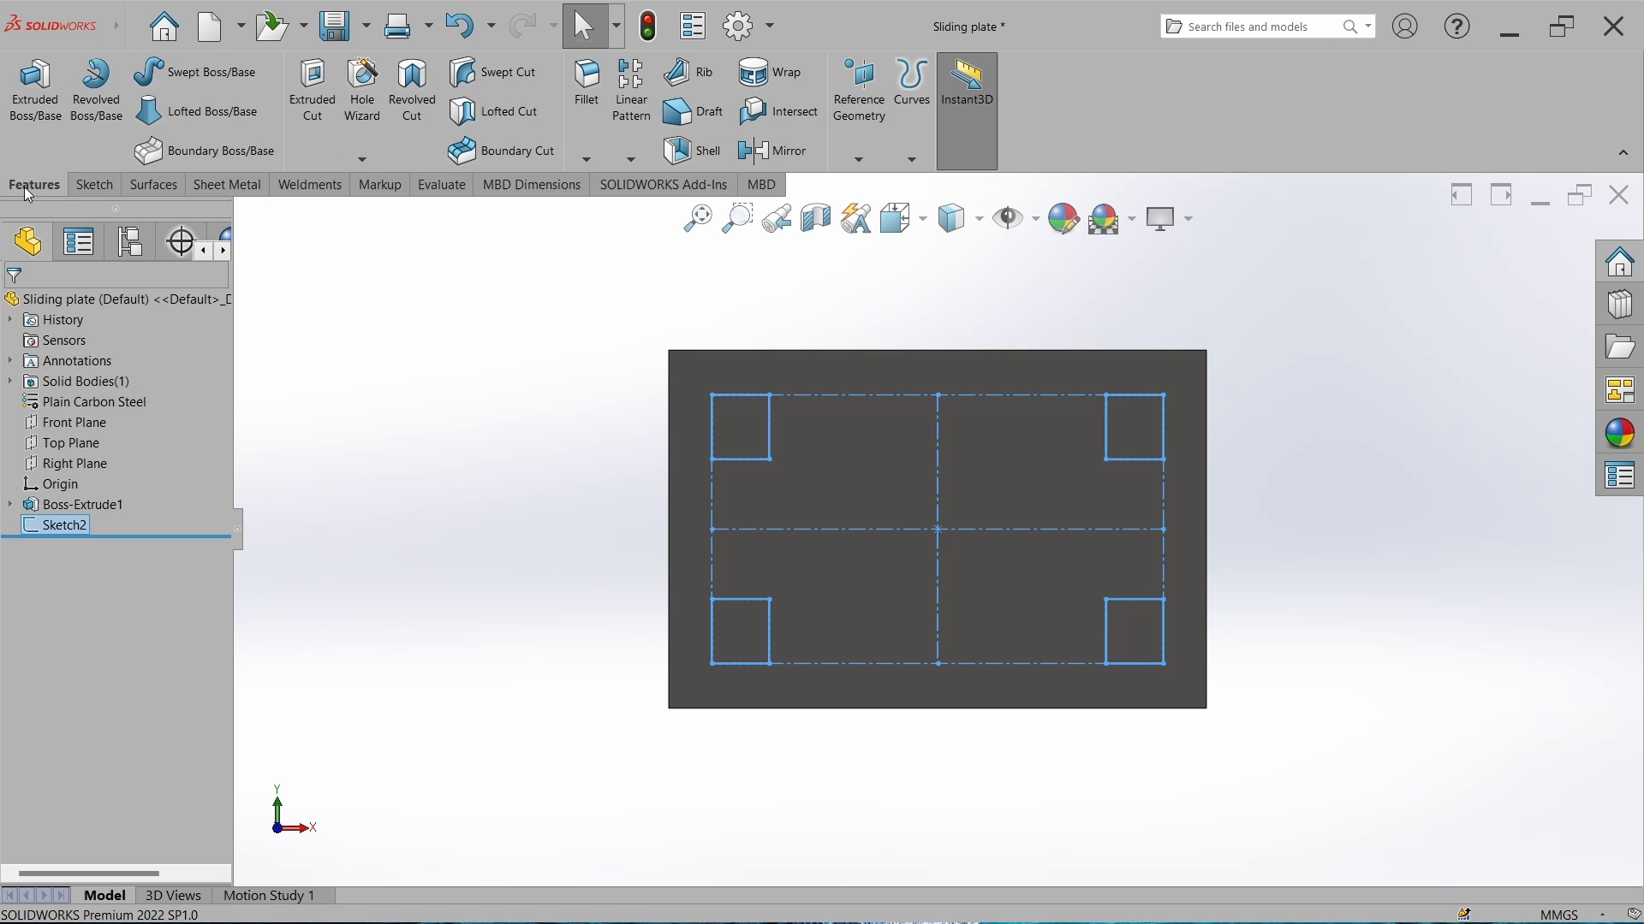
{"action": "left_click", "coordinate": [378, 125]}
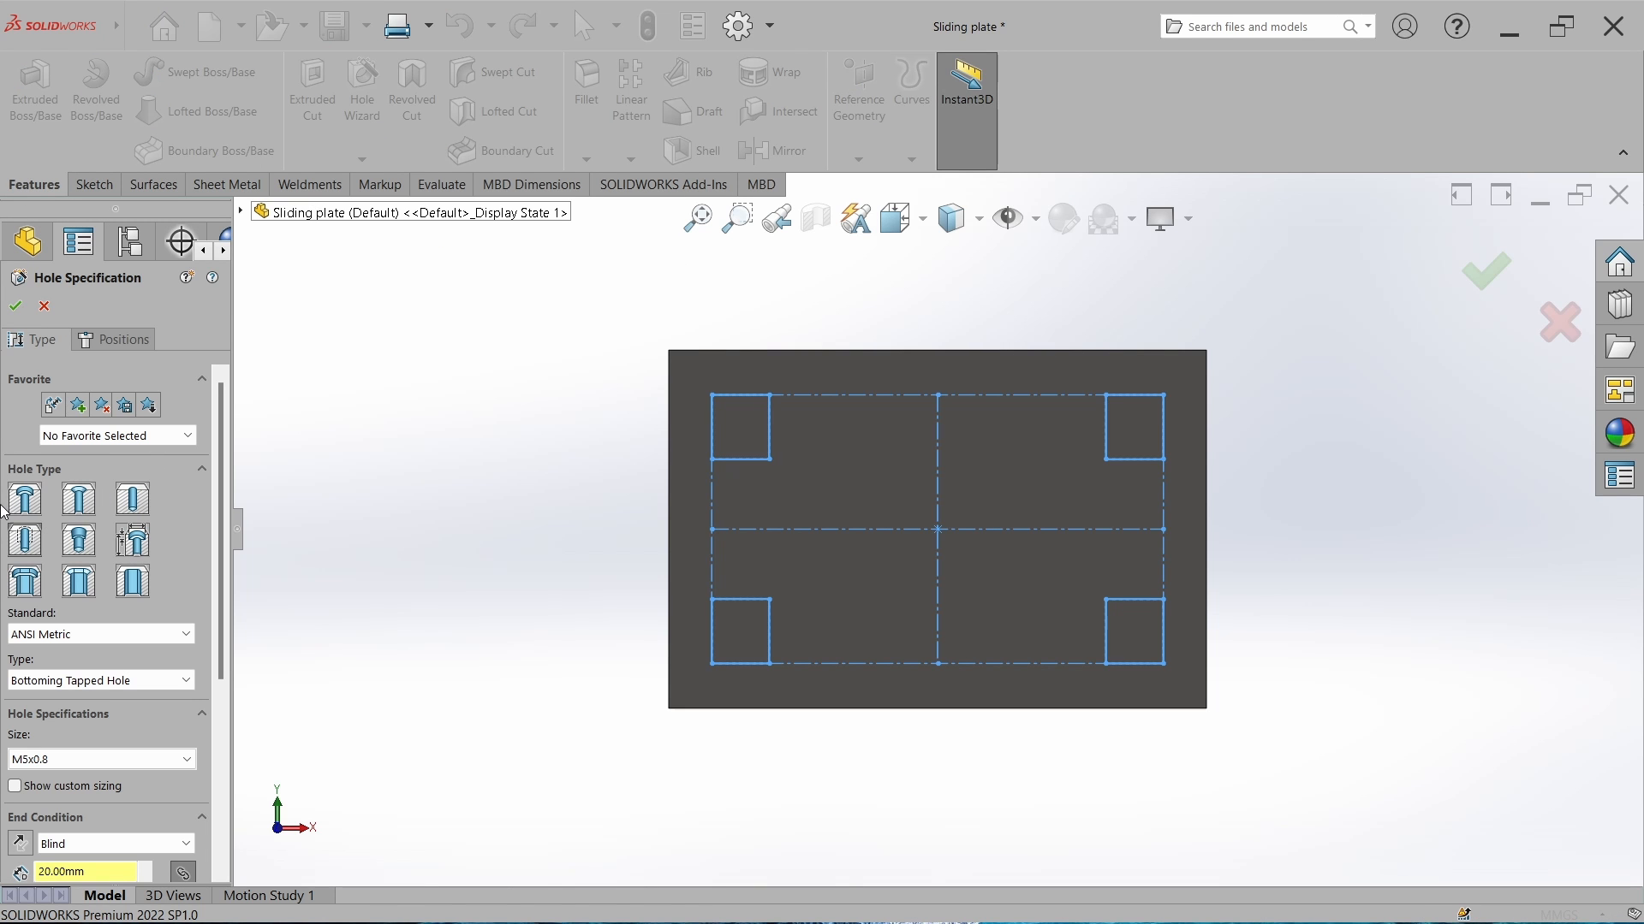
{"action": "left_click", "coordinate": [25, 500]}
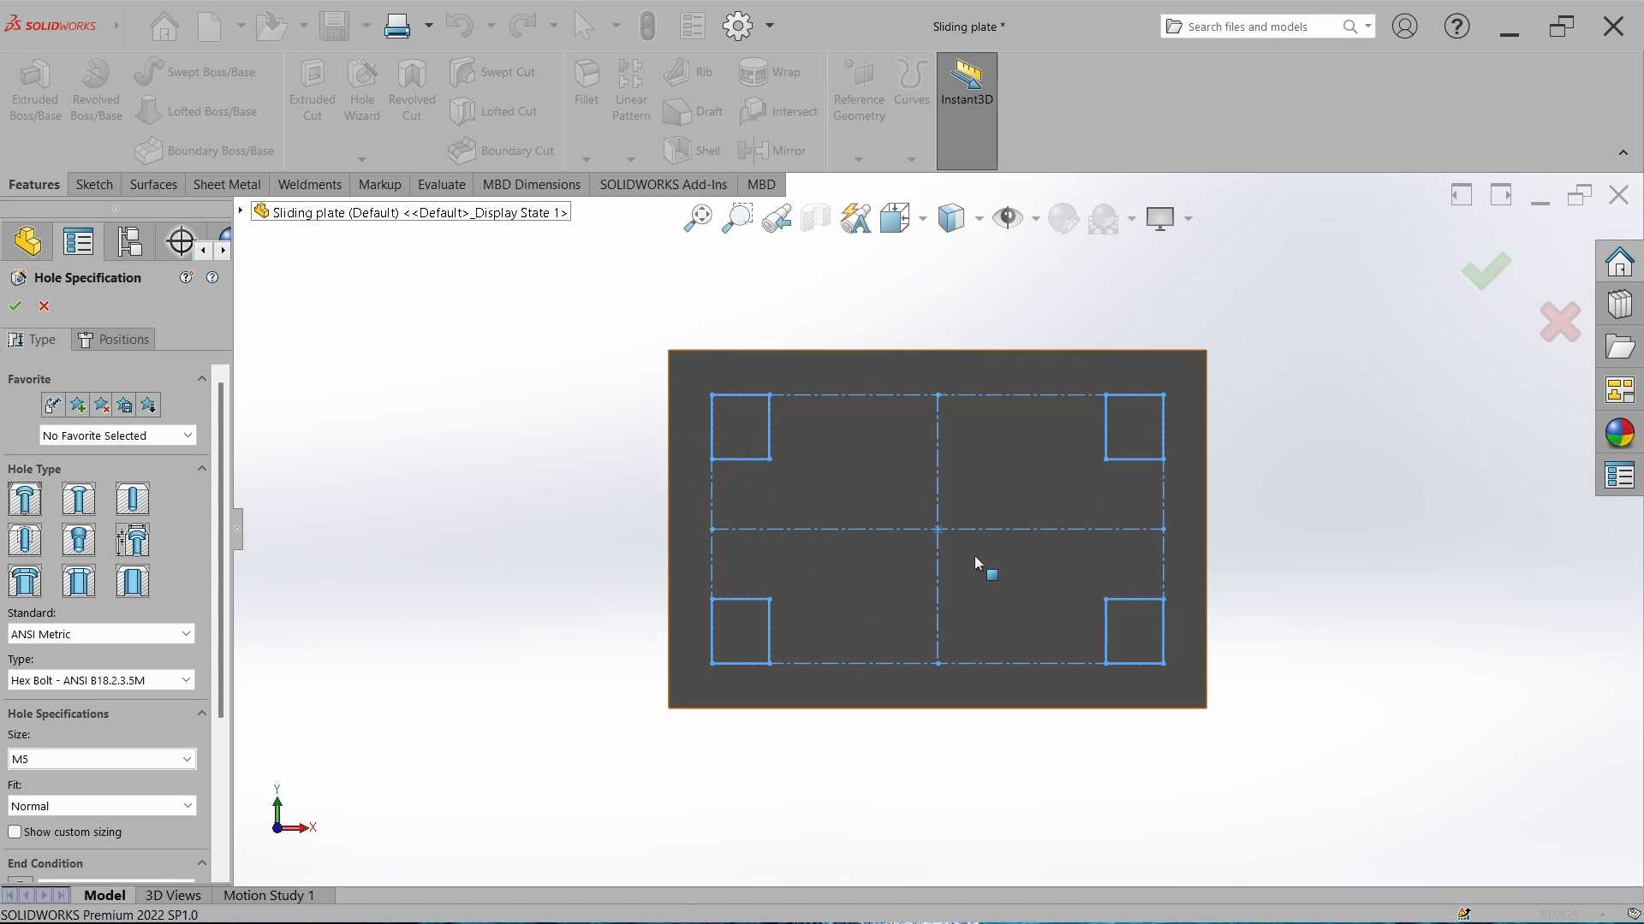
{"action": "scroll", "coordinate": [220, 708], "scroll_direction": "down", "scroll_amount": 3}
{"action": "left_click", "coordinate": [103, 568]}
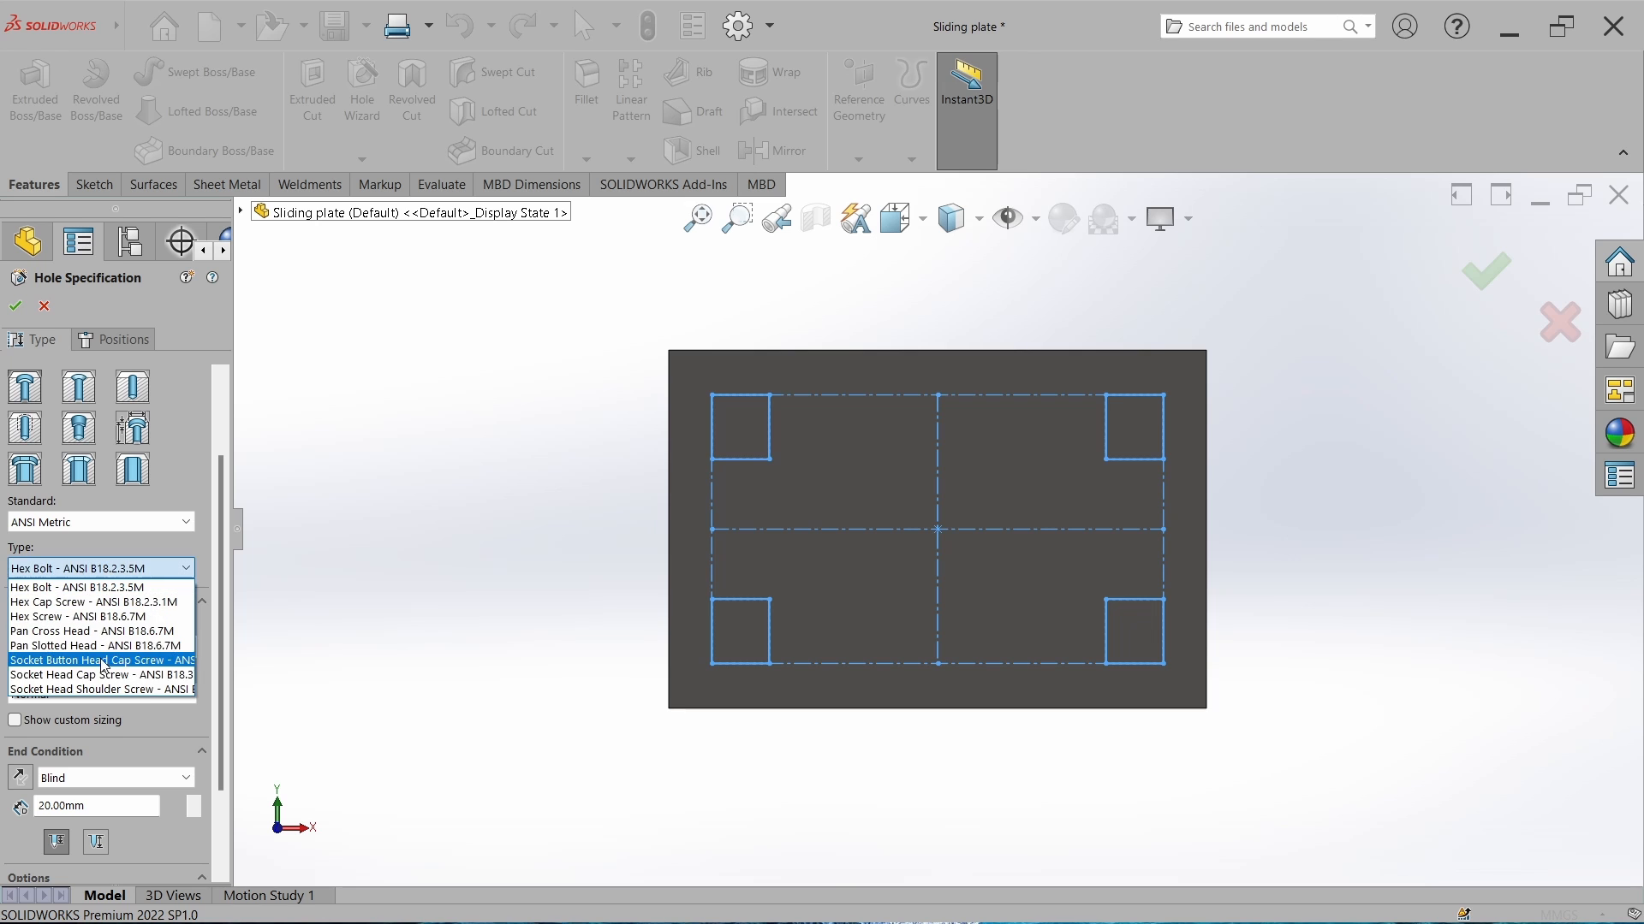
{"action": "left_click", "coordinate": [105, 675]}
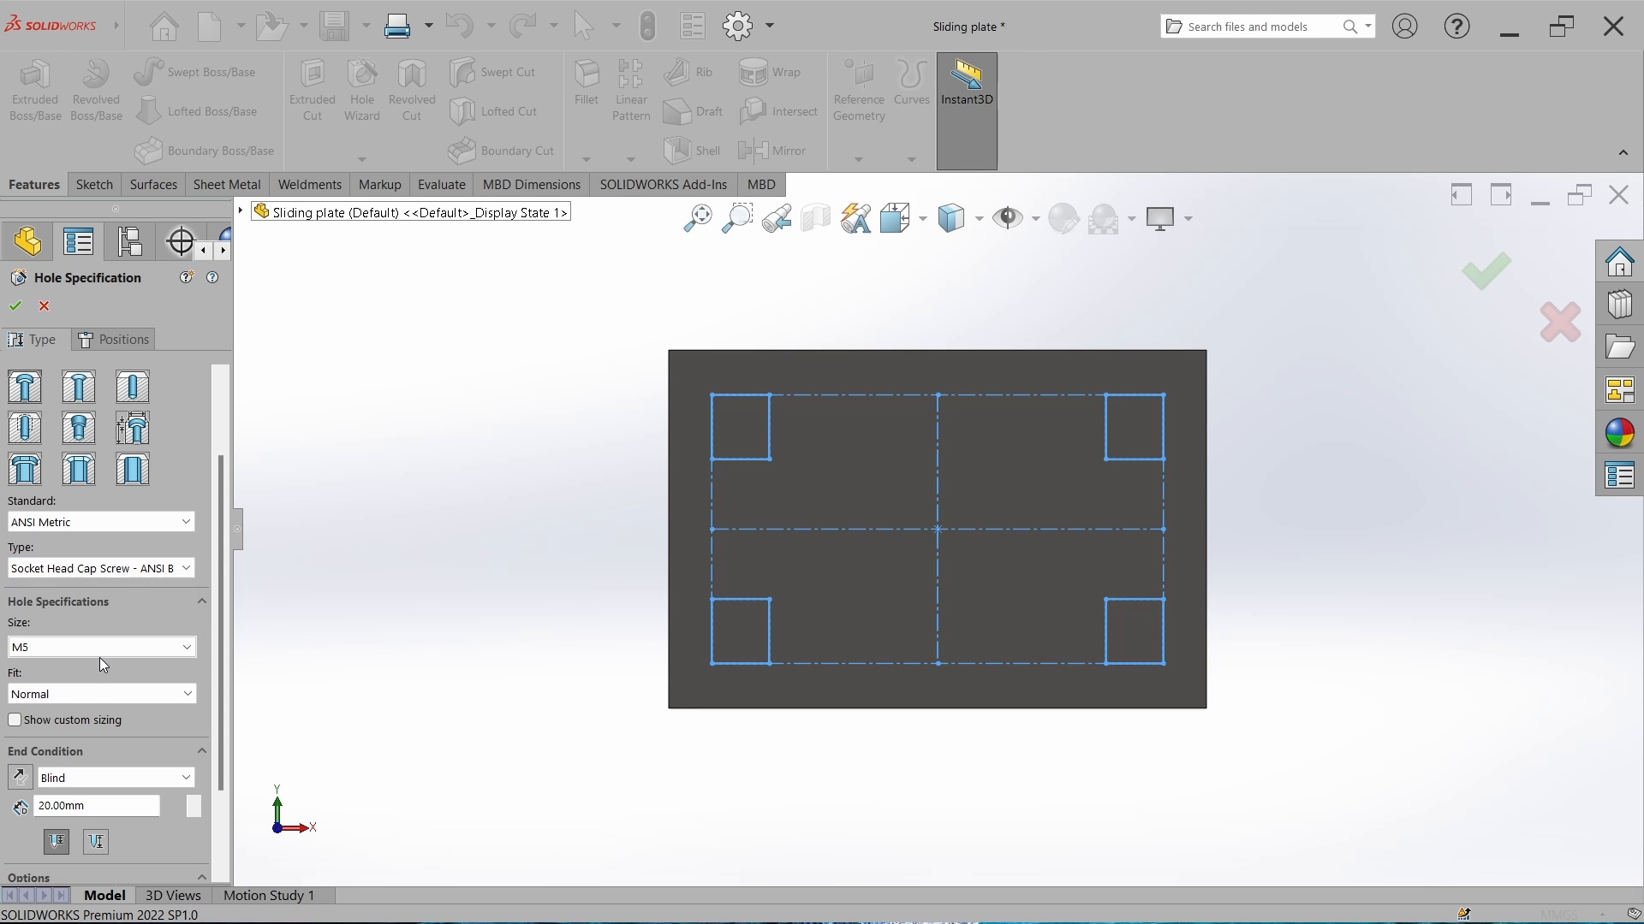
{"action": "left_click", "coordinate": [93, 779]}
{"action": "left_click", "coordinate": [99, 810]}
Place the M5 counterbored holes on every corner of the four layout rectangles and finish the hole feature.
{"action": "left_click", "coordinate": [122, 340]}
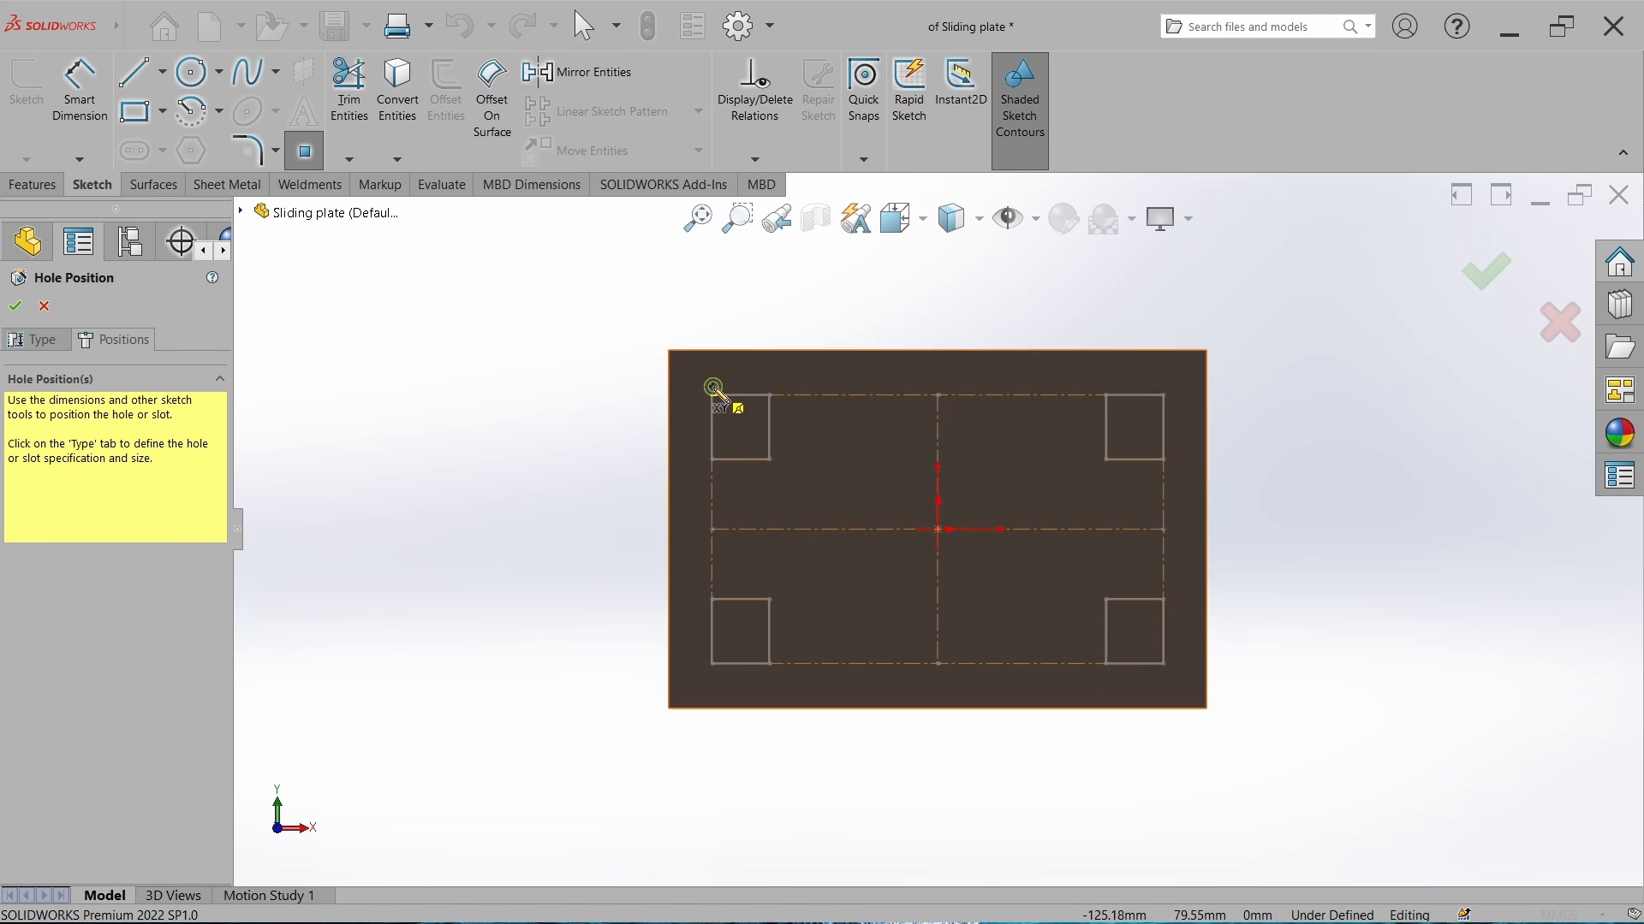
{"action": "left_click", "coordinate": [713, 394]}
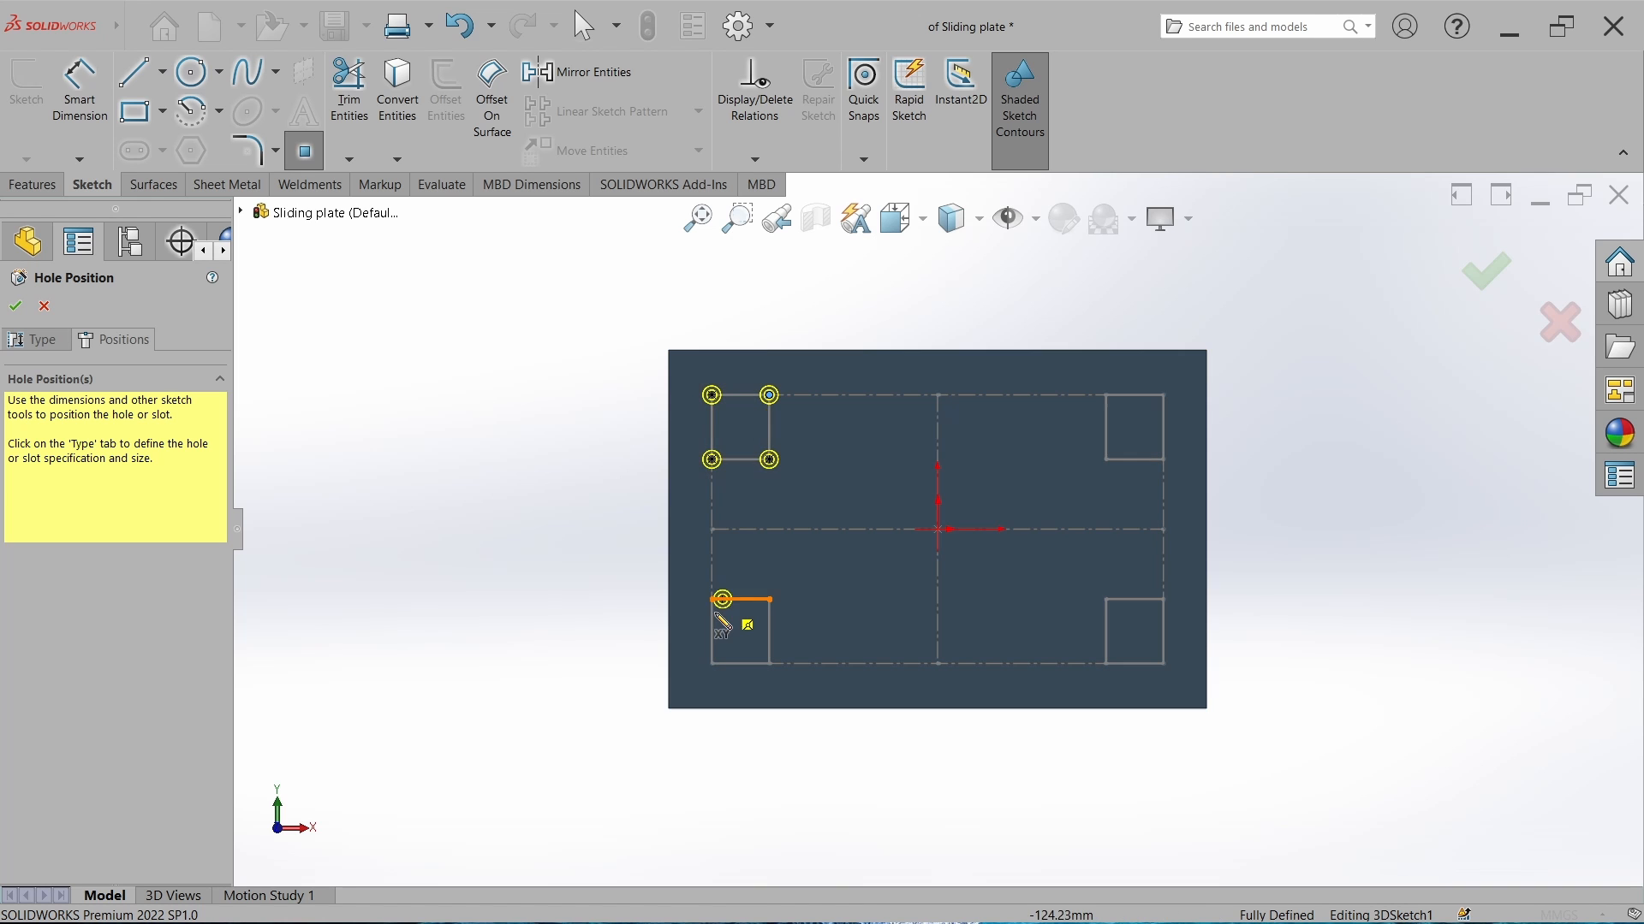
{"action": "left_click", "coordinate": [769, 664]}
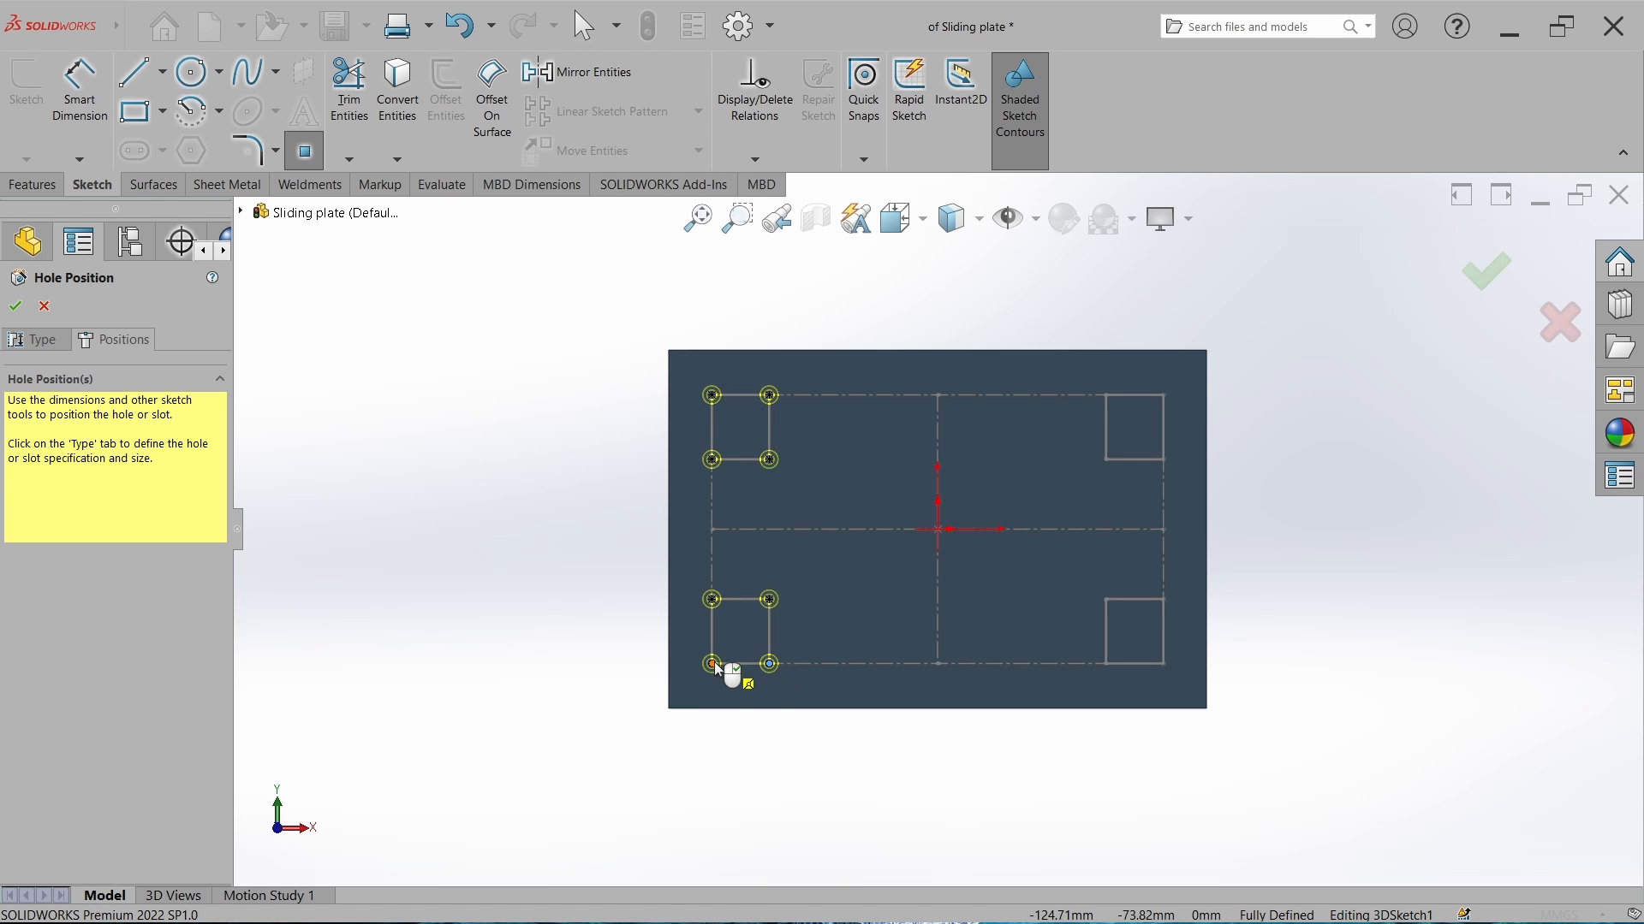
{"action": "left_click", "coordinate": [1106, 599]}
{"action": "left_click", "coordinate": [1163, 599]}
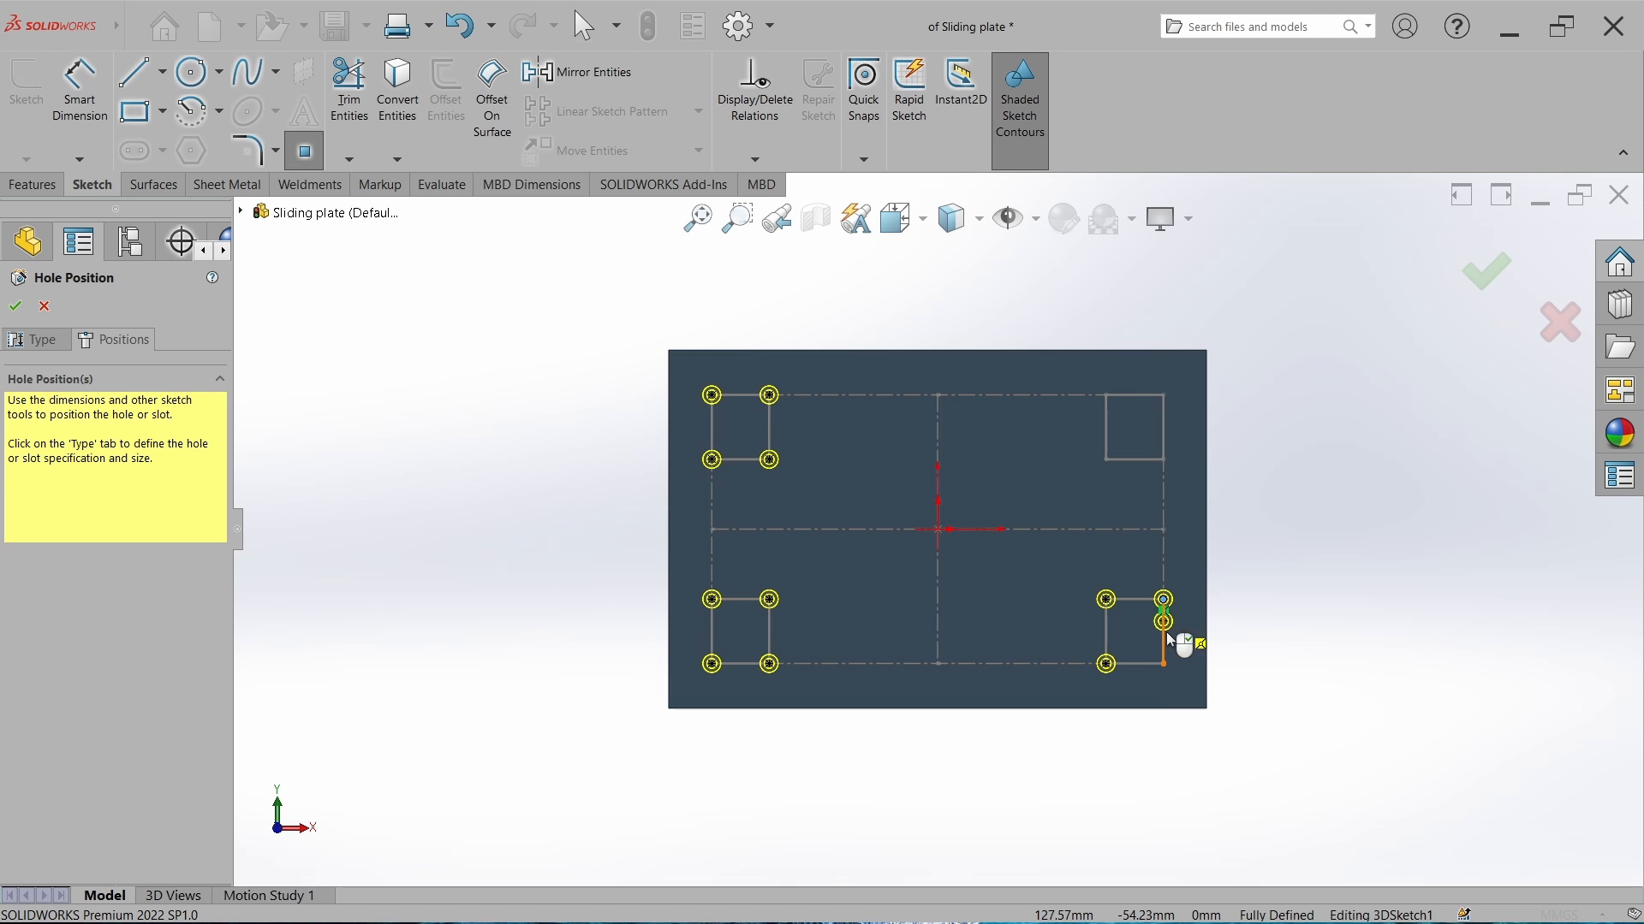
{"action": "left_click", "coordinate": [1106, 460]}
{"action": "left_click", "coordinate": [1106, 394]}
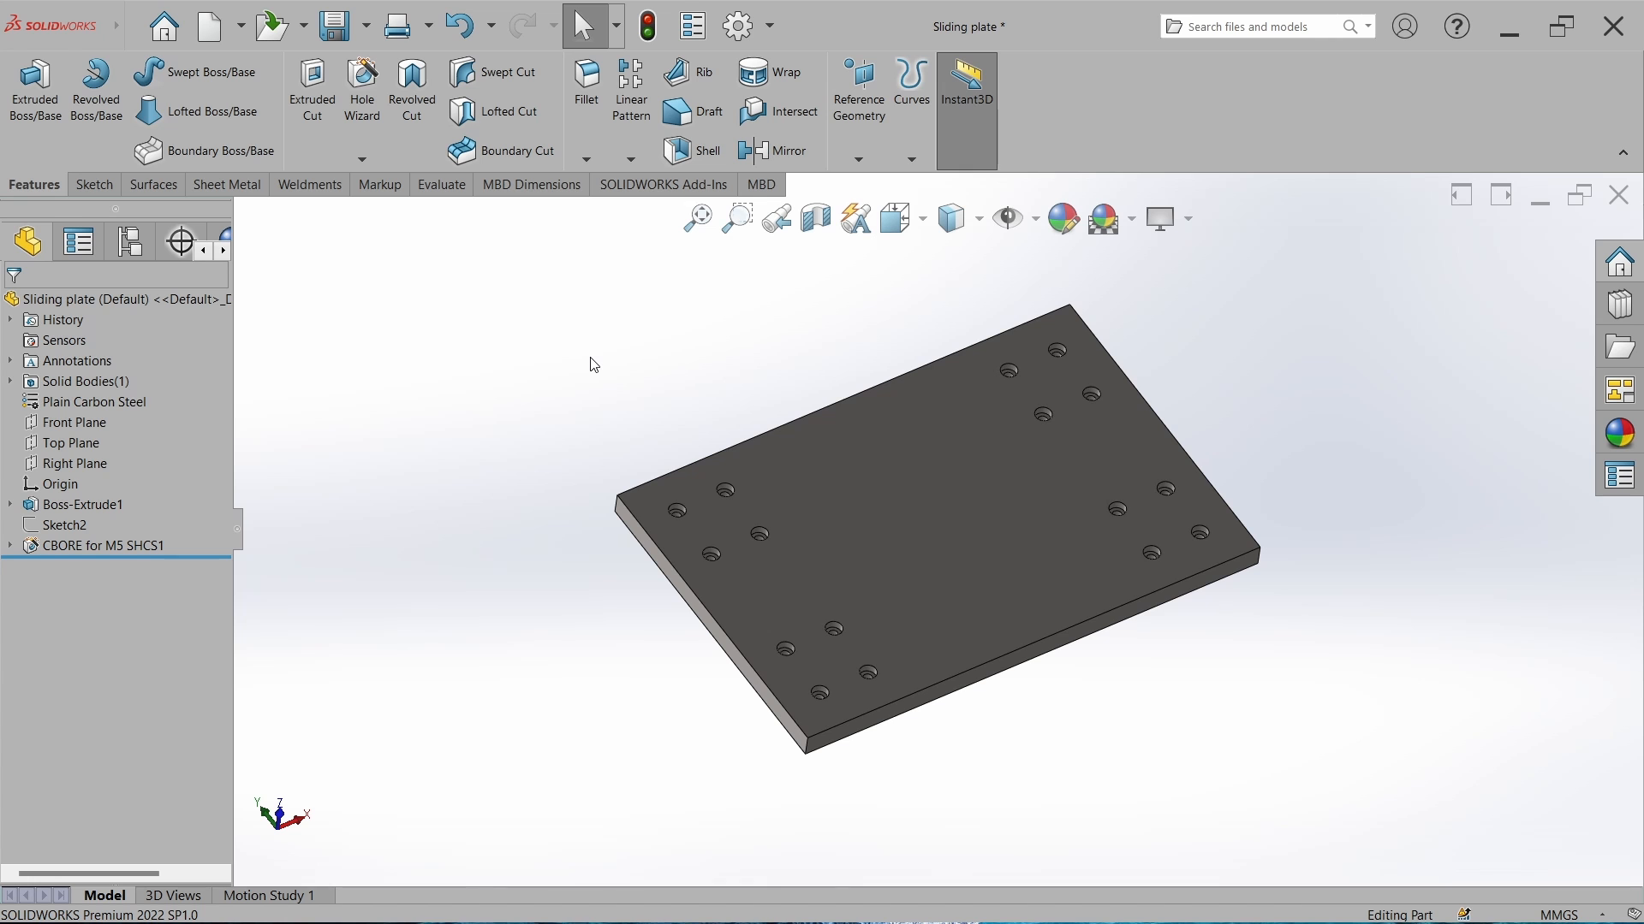
Chamfer the four vertical corner edges of the sliding plate with a 10 mm distance at 45 degrees.
{"action": "left_click", "coordinate": [586, 159]}
{"action": "left_click", "coordinate": [668, 209]}
{"action": "left_click", "coordinate": [806, 741]}
{"action": "left_click", "coordinate": [616, 507]}
{"action": "middle_click_drag", "start_coordinate": [1010, 514], "coordinate": [950, 607]}
{"action": "left_click", "coordinate": [1168, 585]}
{"action": "middle_click_drag", "start_coordinate": [1139, 599], "coordinate": [1010, 651]}
{"action": "left_click", "coordinate": [1141, 417]}
{"action": "middle_click_drag", "start_coordinate": [1019, 536], "coordinate": [856, 565]}
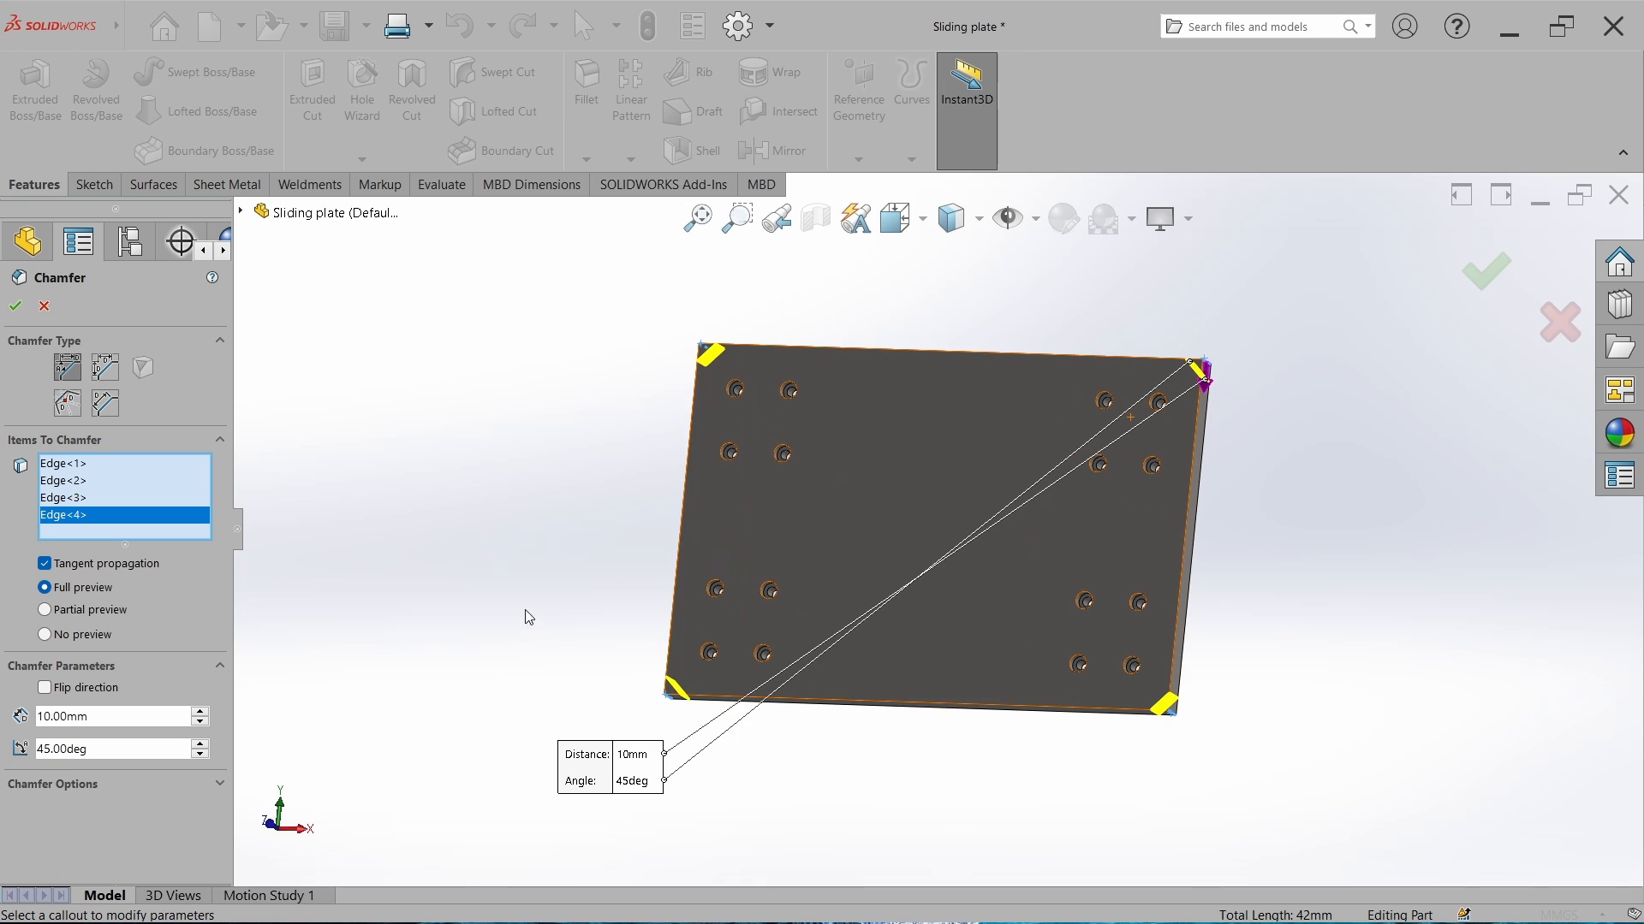
{"action": "left_click", "coordinate": [15, 306]}
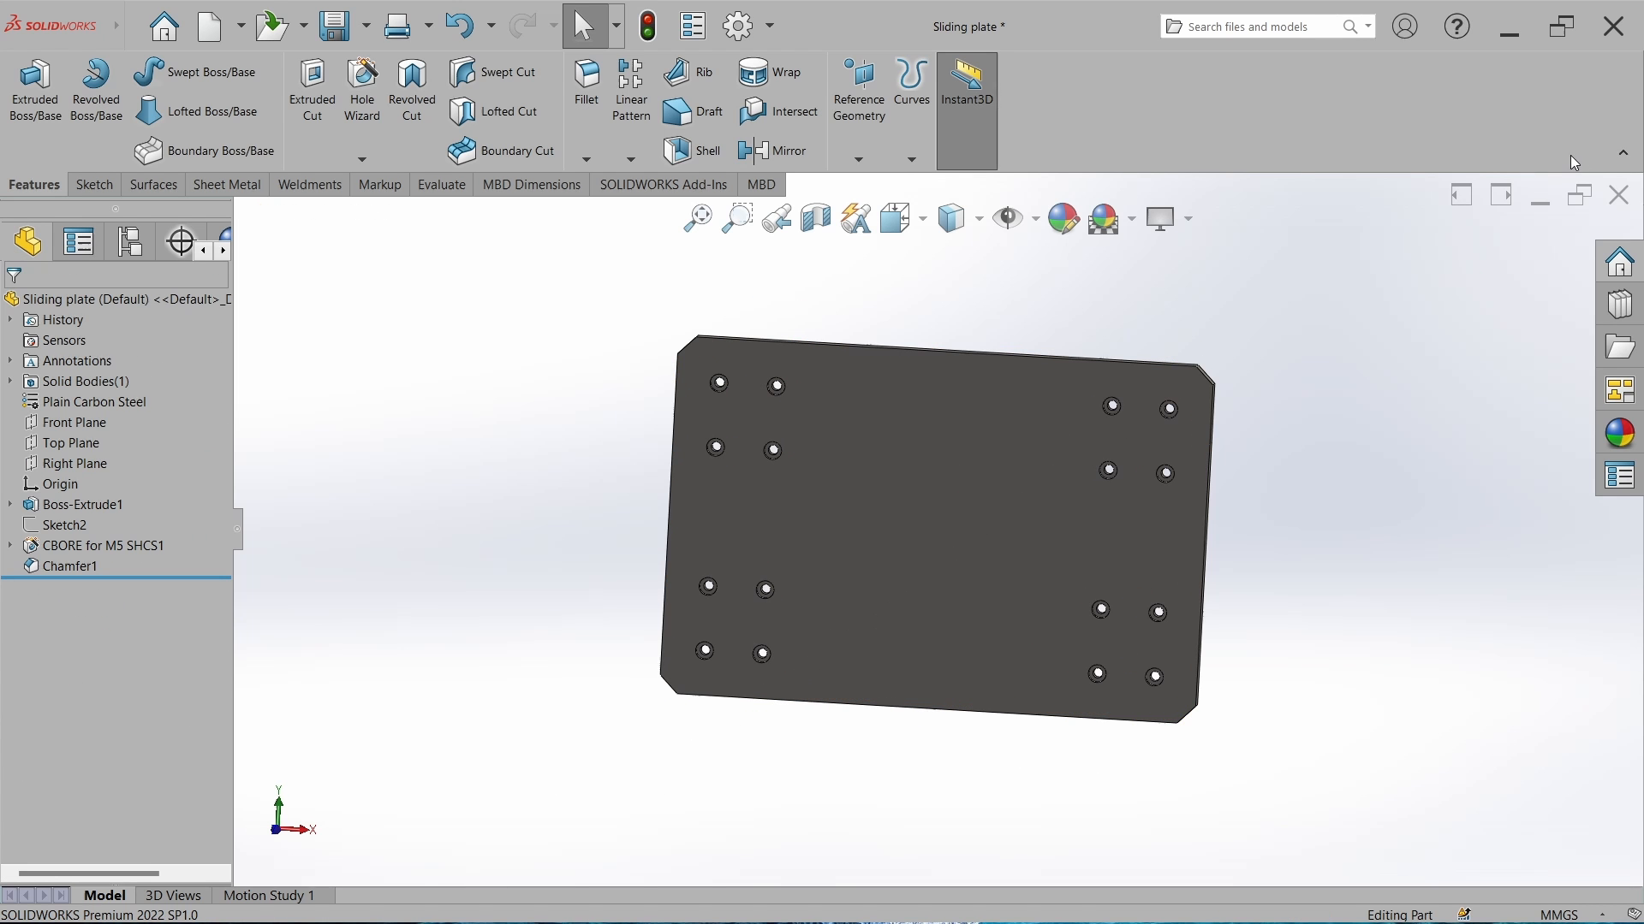
Close the sliding plate part and, in the assembly, mate its corner hole concentric with a mounting hole of the first LM block.
{"action": "left_click", "coordinate": [1624, 202]}
{"action": "left_click", "coordinate": [824, 478]}
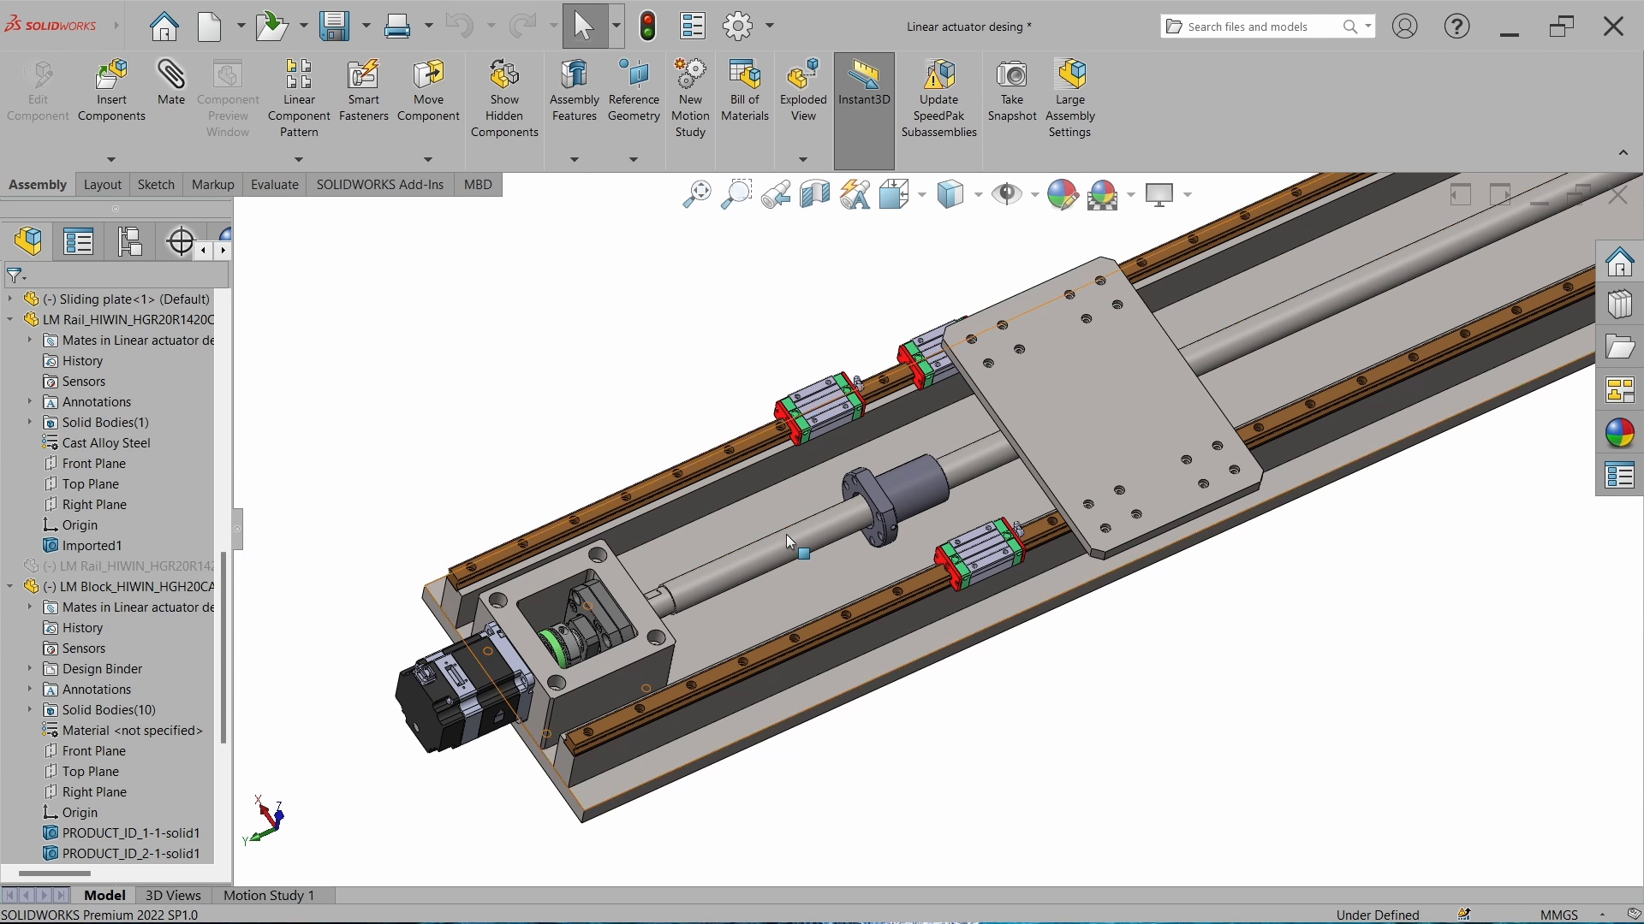
{"action": "left_click", "coordinate": [171, 86]}
{"action": "scroll", "coordinate": [971, 384], "scroll_direction": "up", "scroll_amount": 5}
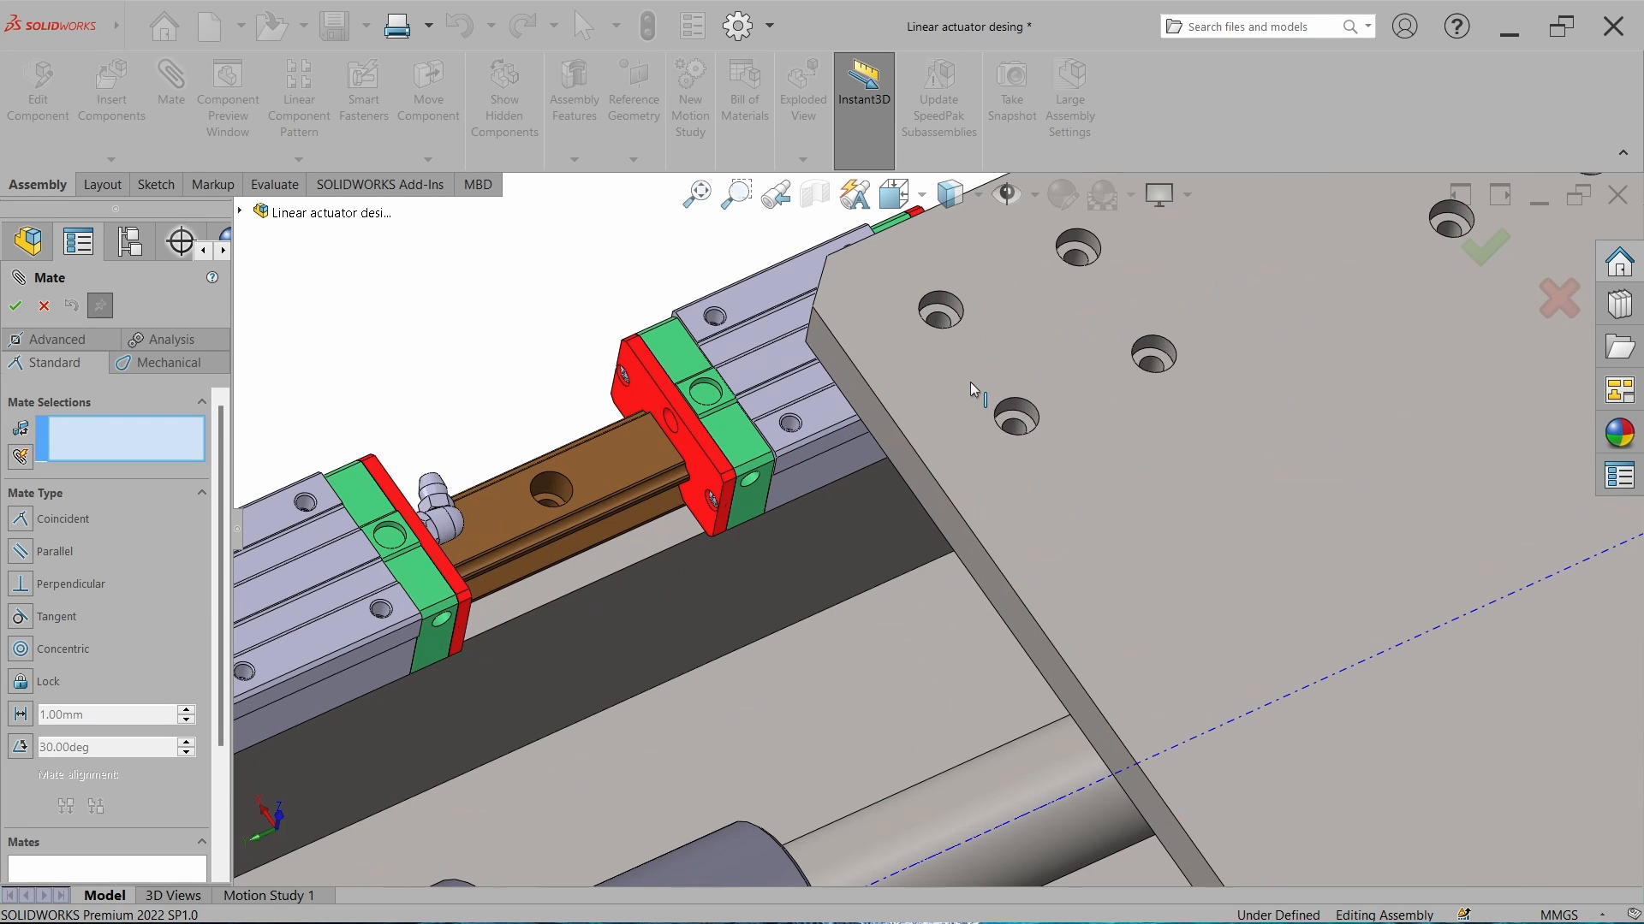
{"action": "left_click", "coordinate": [946, 317]}
{"action": "scroll", "coordinate": [950, 325], "scroll_direction": "down", "scroll_amount": 5}
{"action": "scroll", "coordinate": [553, 573], "scroll_direction": "up", "scroll_amount": 5}
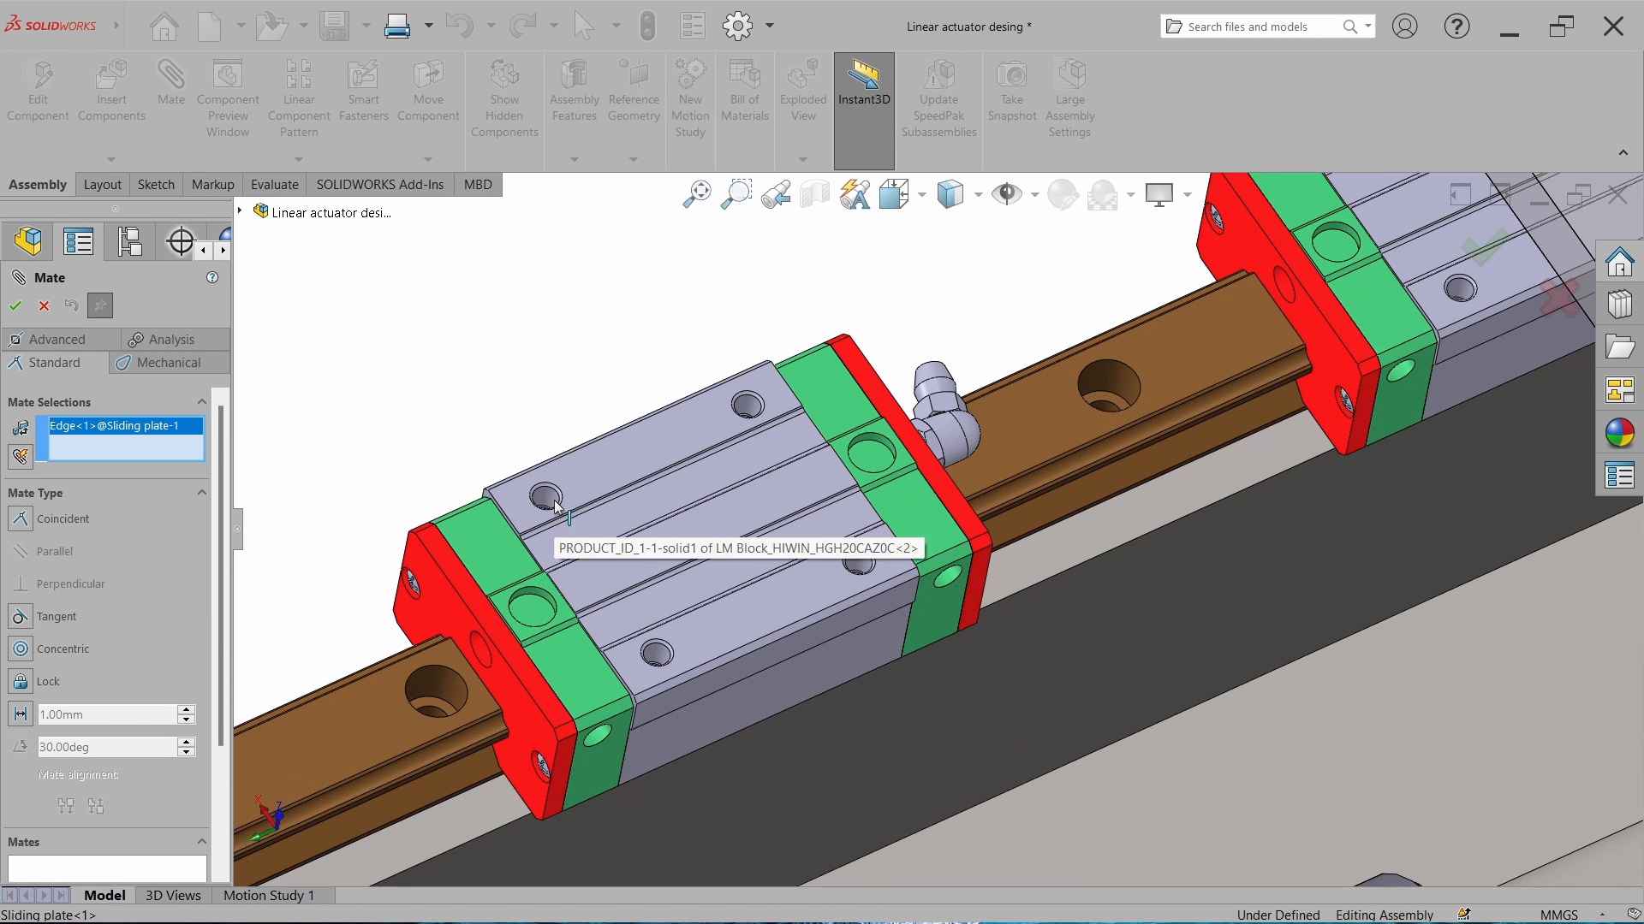
{"action": "left_click", "coordinate": [547, 500]}
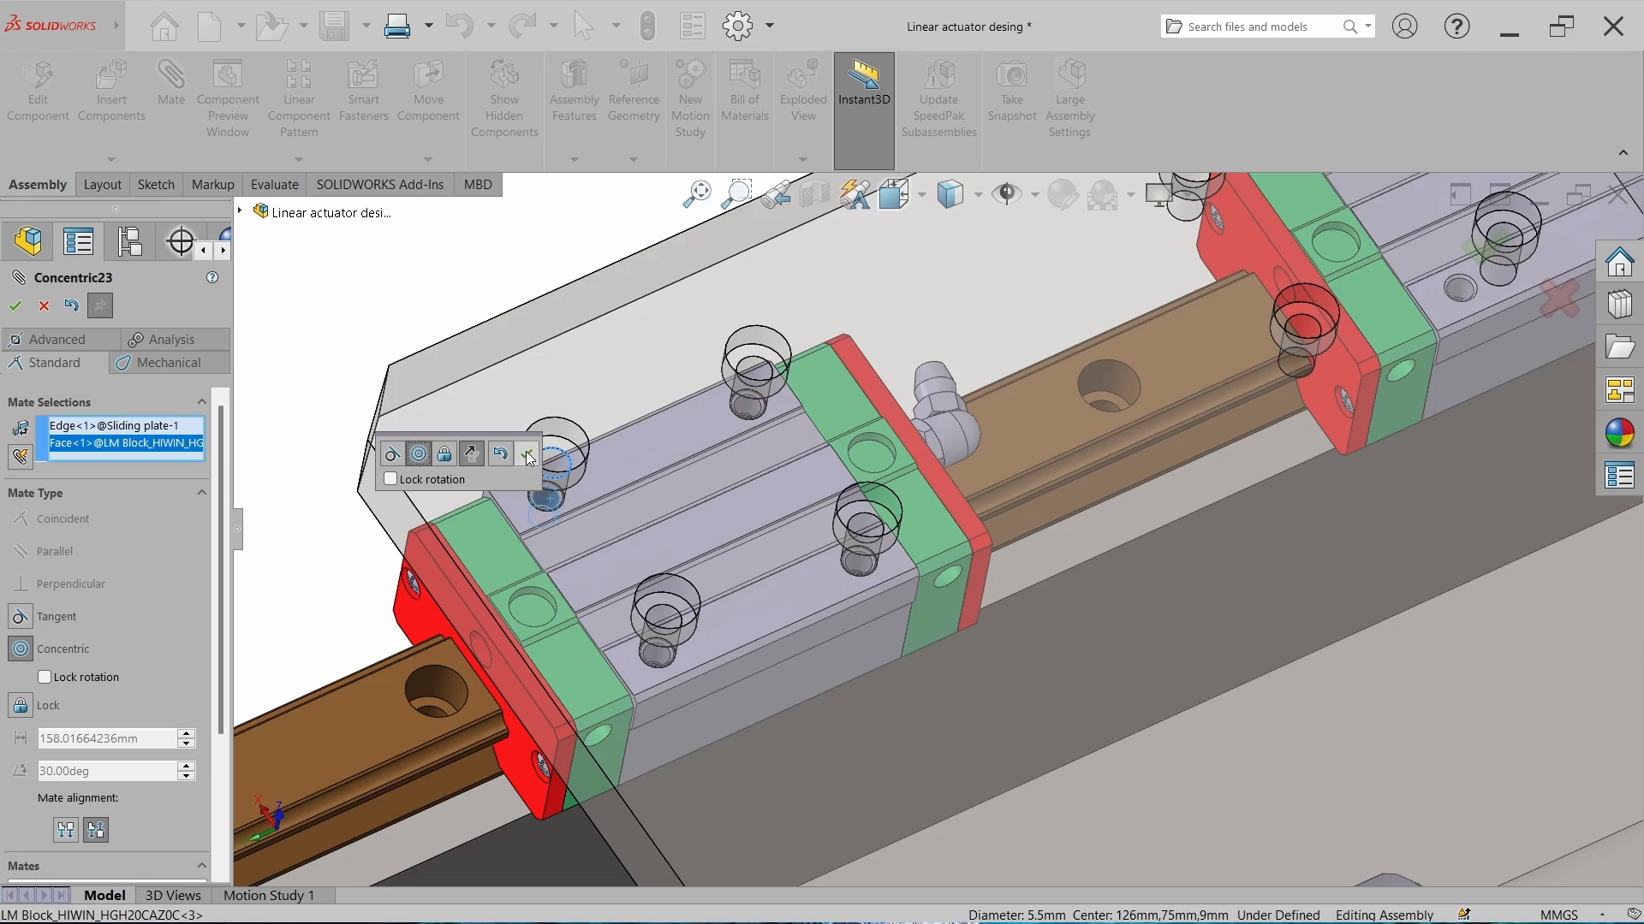
{"action": "left_click", "coordinate": [528, 457]}
Mate another sliding plate hole concentric with a mounting hole of the second LM block on the same rail.
{"action": "scroll", "coordinate": [771, 441], "scroll_direction": "up", "scroll_amount": 4}
{"action": "scroll", "coordinate": [1050, 429], "scroll_direction": "down", "scroll_amount": 5}
{"action": "left_click", "coordinate": [925, 554]}
{"action": "middle_click_drag", "start_coordinate": [924, 557], "coordinate": [913, 500]}
{"action": "left_click", "coordinate": [1127, 503]}
{"action": "left_click", "coordinate": [1416, 456]}
{"action": "scroll", "coordinate": [920, 478], "scroll_direction": "up", "scroll_amount": 5}
{"action": "scroll", "coordinate": [907, 567], "scroll_direction": "down", "scroll_amount": 4}
{"action": "scroll", "coordinate": [907, 566], "scroll_direction": "up", "scroll_amount": 6}
{"action": "left_click_drag", "start_coordinate": [913, 500], "coordinate": [917, 423]}
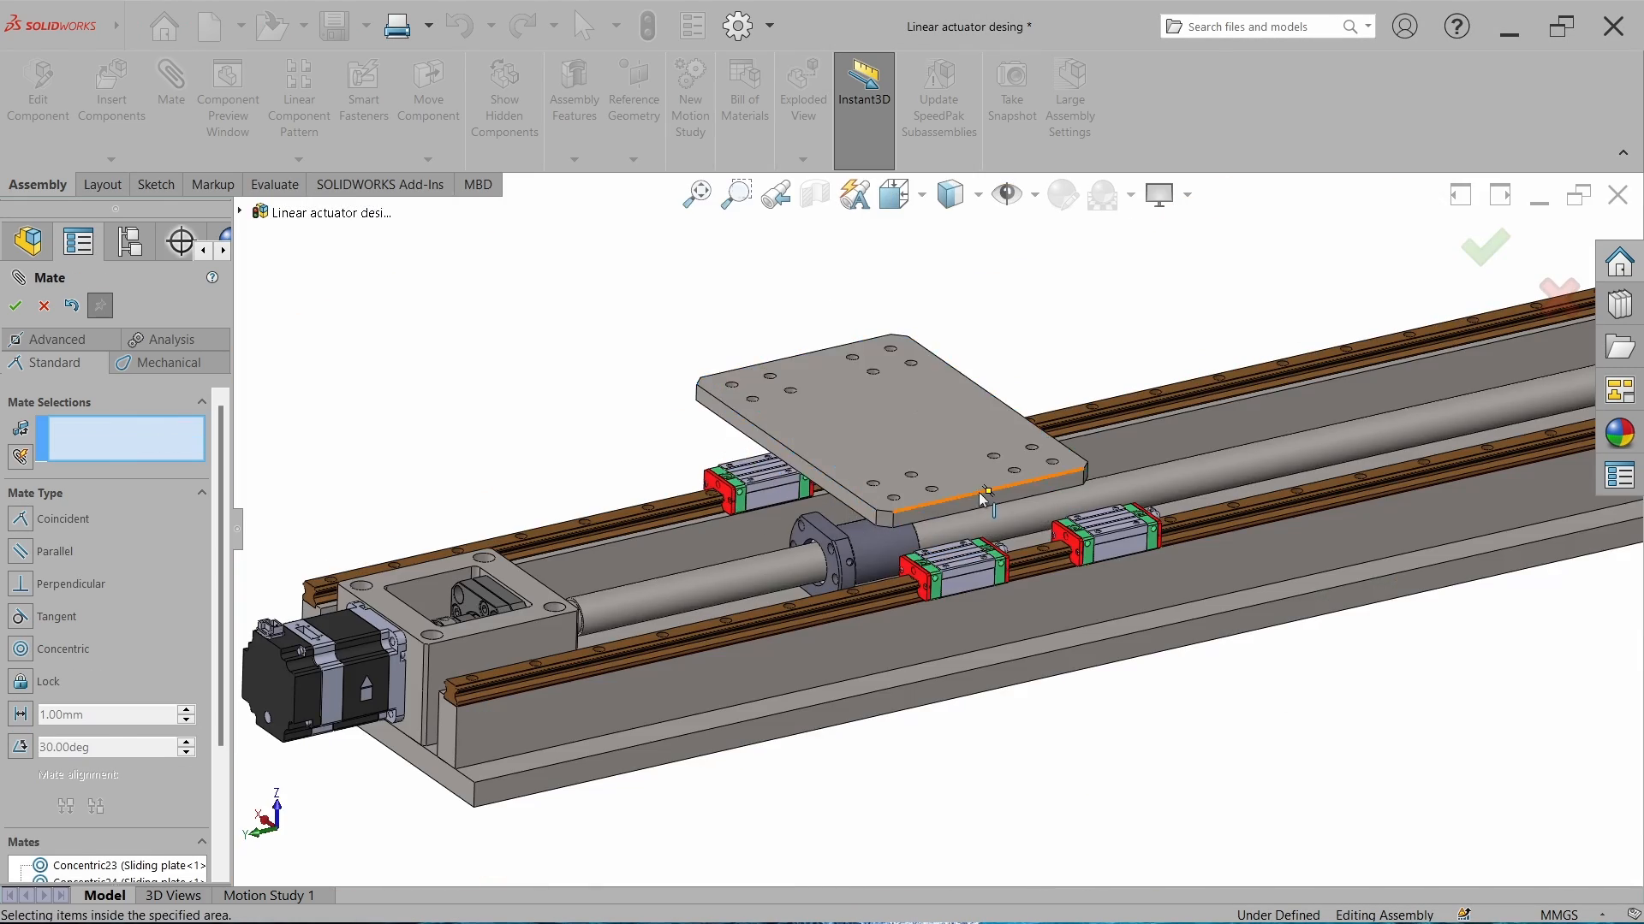
Mate a sliding plate hole concentric with a mounting hole of one LM block on the opposite rail.
{"action": "scroll", "coordinate": [986, 496], "scroll_direction": "down", "scroll_amount": 5}
{"action": "left_click", "coordinate": [1204, 421]}
{"action": "scroll", "coordinate": [1380, 553], "scroll_direction": "down", "scroll_amount": 4}
{"action": "left_click", "coordinate": [892, 558]}
{"action": "left_click", "coordinate": [1163, 588]}
{"action": "scroll", "coordinate": [926, 535], "scroll_direction": "up", "scroll_amount": 7}
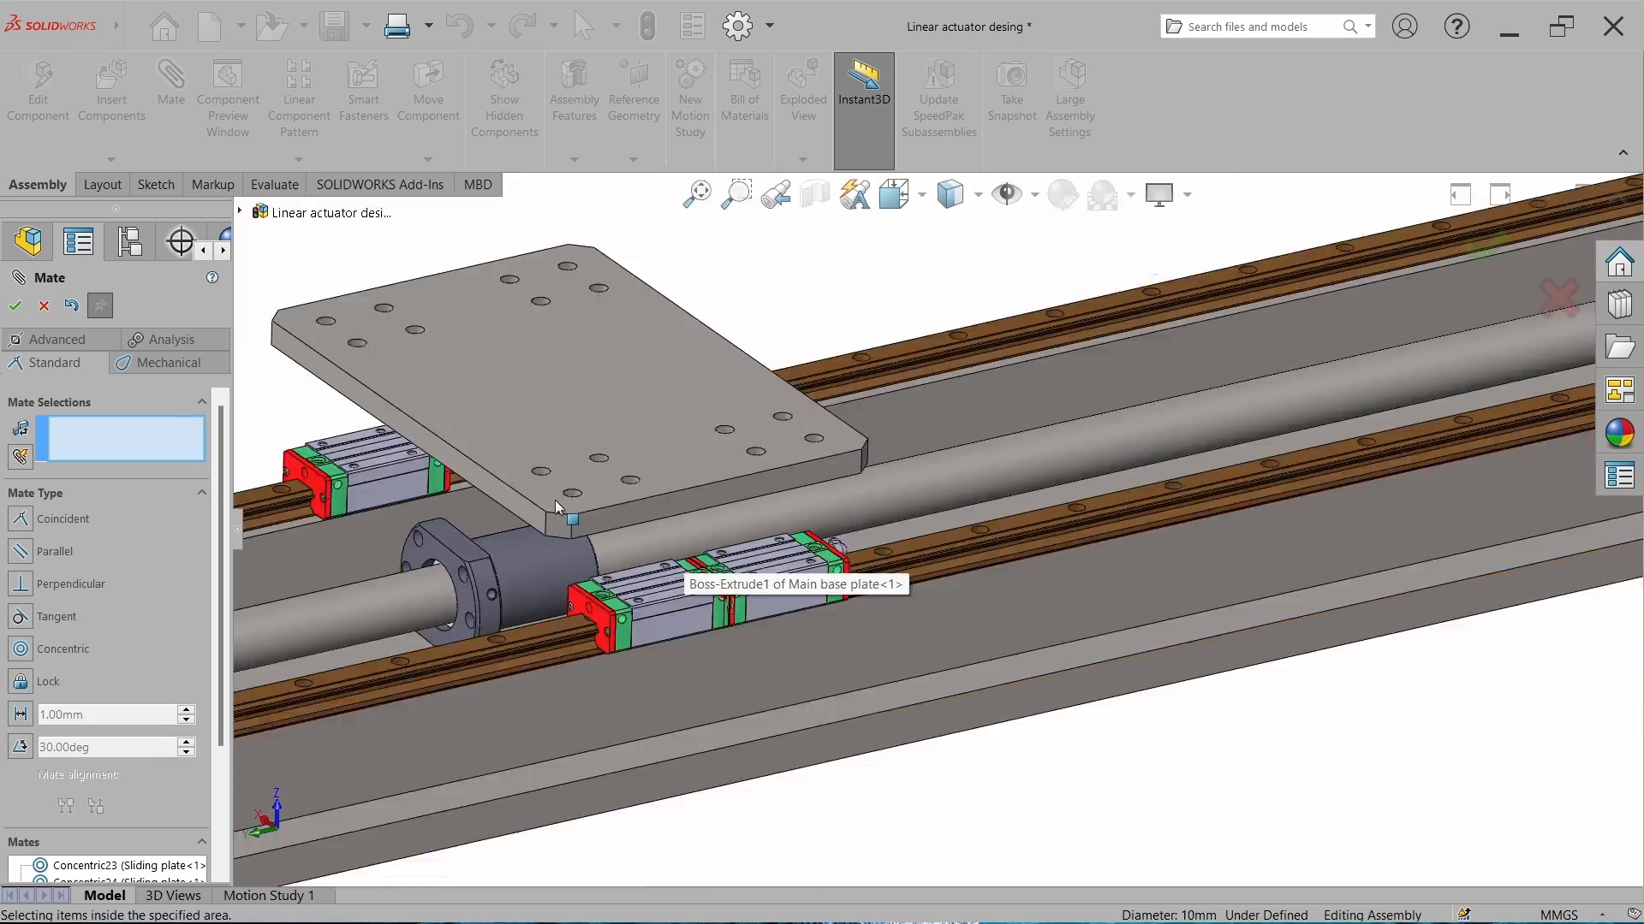
Mate a sliding plate hole concentric with a mounting hole of the remaining LM block on the opposite rail.
{"action": "scroll", "coordinate": [554, 507], "scroll_direction": "down", "scroll_amount": 5}
{"action": "left_click", "coordinate": [787, 541]}
{"action": "scroll", "coordinate": [963, 774], "scroll_direction": "down", "scroll_amount": 4}
{"action": "left_click", "coordinate": [947, 598]}
{"action": "left_click", "coordinate": [1204, 626]}
{"action": "scroll", "coordinate": [780, 591], "scroll_direction": "up", "scroll_amount": 3}
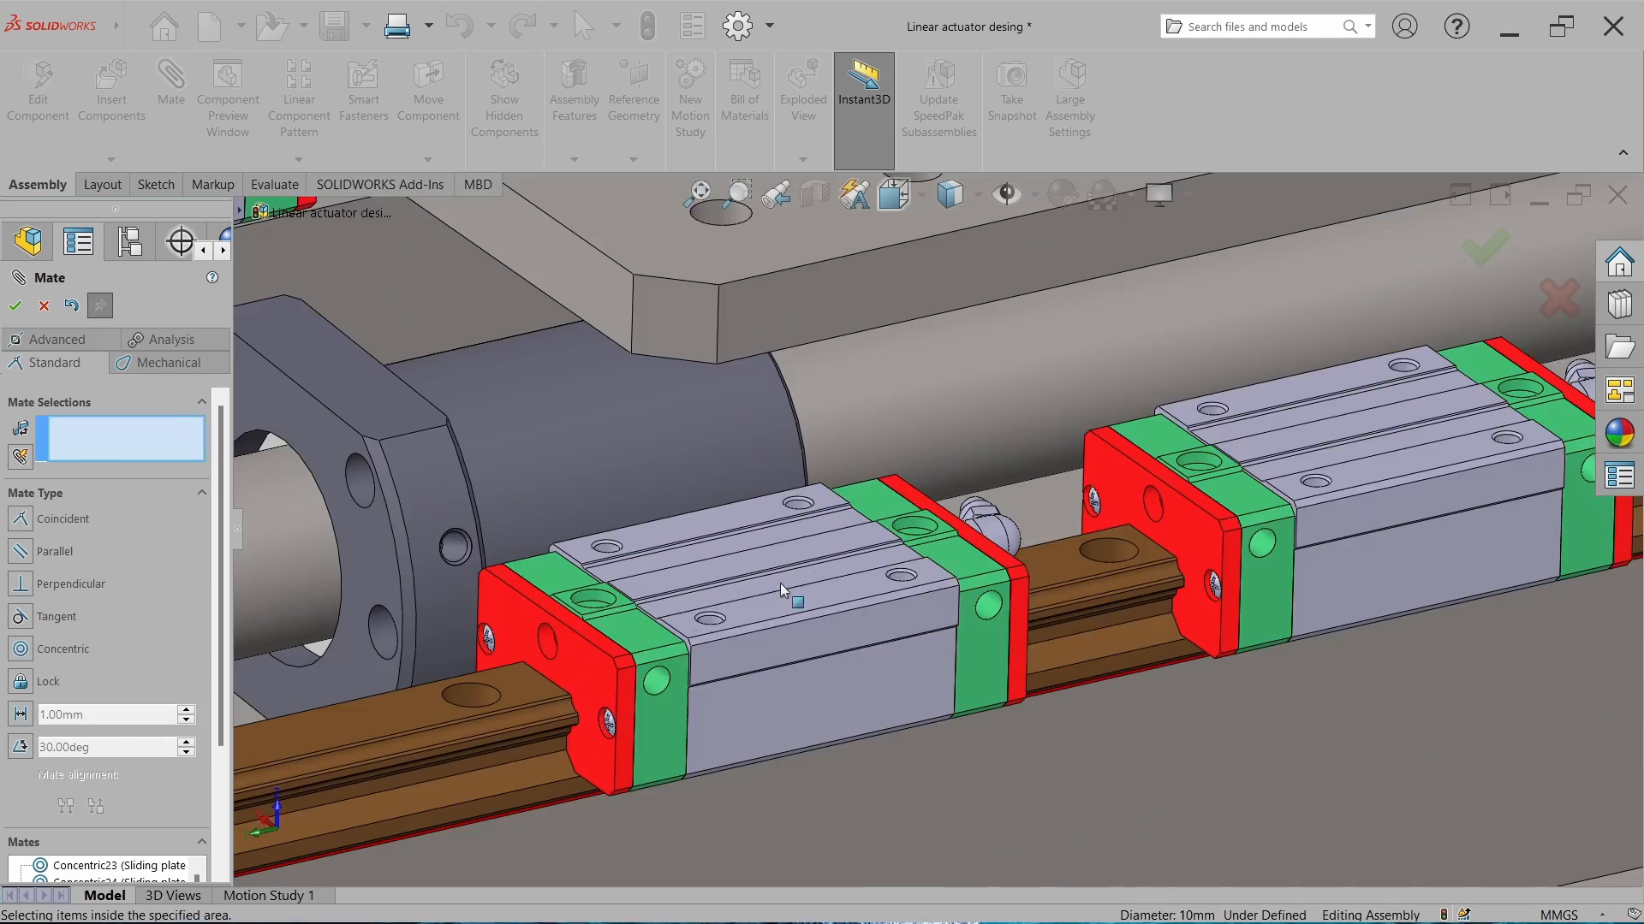
Mate the underside of the sliding plate to the top face of an LM block and close the Mate command.
{"action": "left_click", "coordinate": [780, 590]}
{"action": "scroll", "coordinate": [776, 623], "scroll_direction": "up", "scroll_amount": 5}
{"action": "left_click", "coordinate": [850, 510]}
{"action": "middle_click_drag", "start_coordinate": [774, 631], "coordinate": [848, 629]}
{"action": "left_click", "coordinate": [1113, 539]}
{"action": "scroll", "coordinate": [848, 629], "scroll_direction": "up", "scroll_amount": 4}
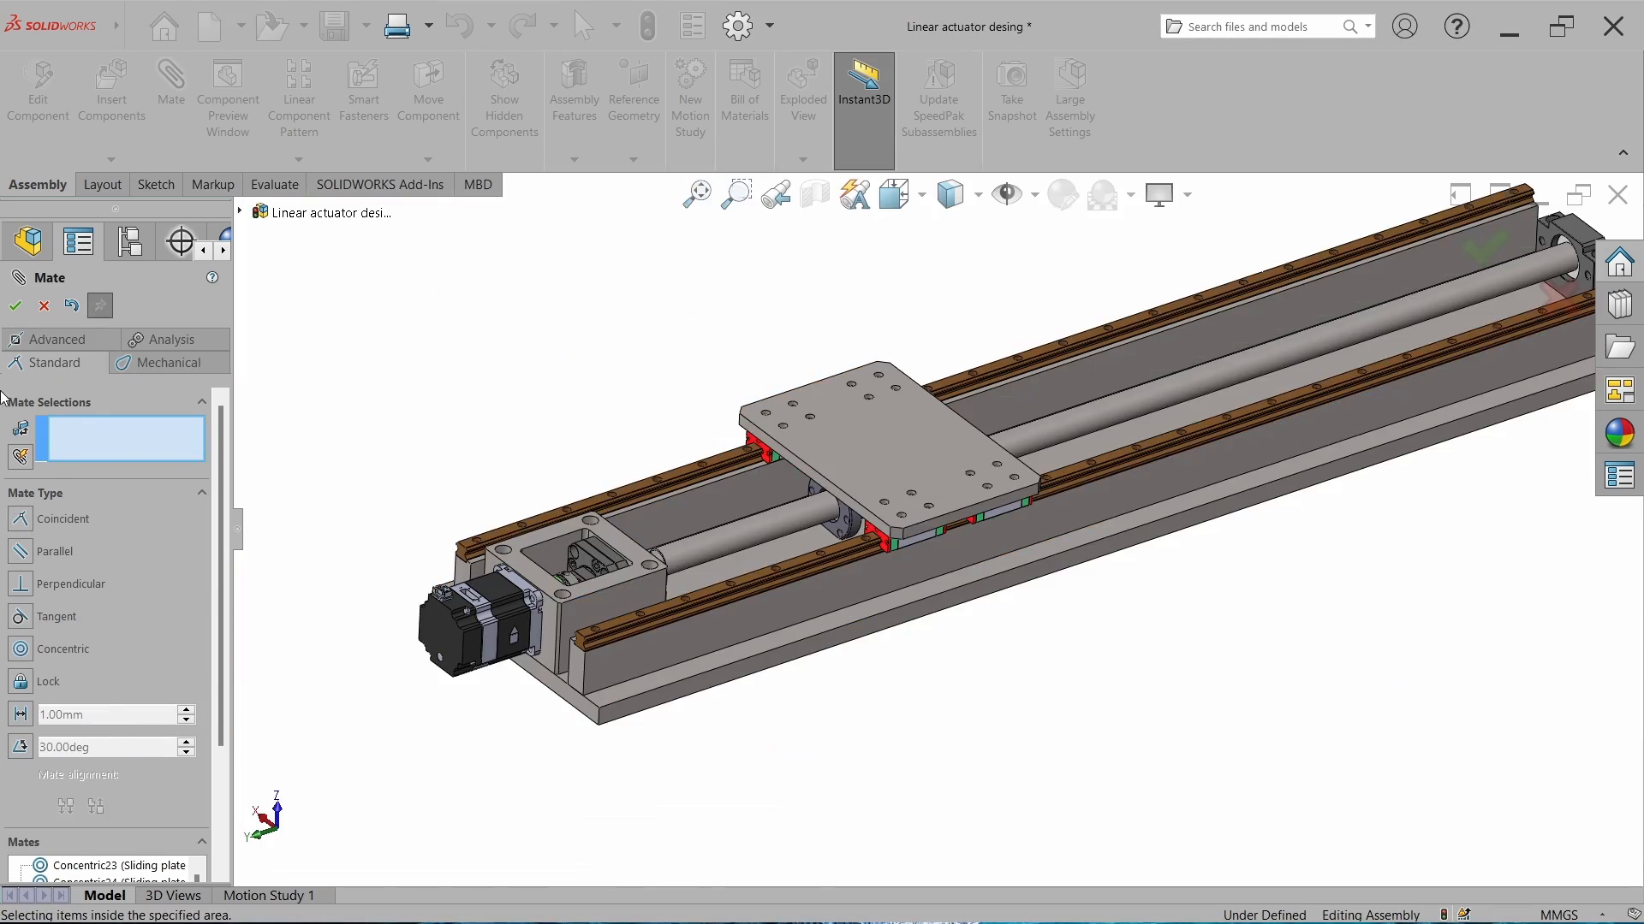
{"action": "left_click", "coordinate": [16, 305]}
Slide the plate along the rails away from the motor to the support bearing end of the actuator.
{"action": "middle_click_drag", "start_coordinate": [1027, 325], "coordinate": [886, 433]}
{"action": "left_click_drag", "start_coordinate": [883, 434], "coordinate": [1027, 650]}
{"action": "middle_click_drag", "start_coordinate": [1027, 651], "coordinate": [968, 568]}
{"action": "left_click", "coordinate": [1136, 450]}
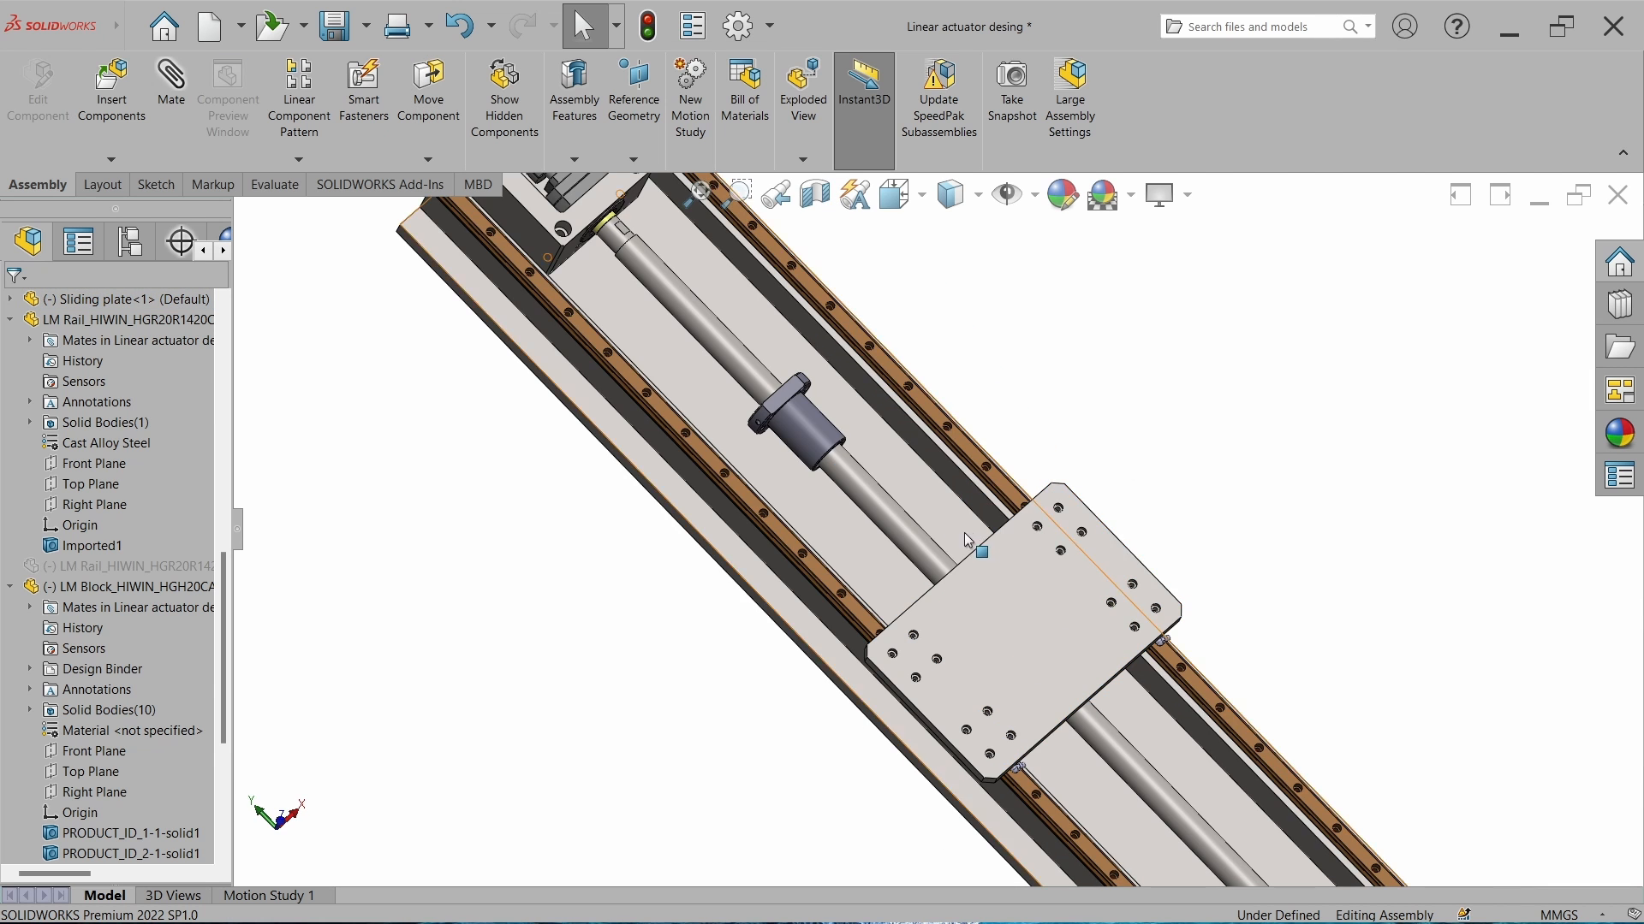
{"action": "key", "text": "ctrl+7"}
{"action": "scroll", "coordinate": [1105, 702], "scroll_direction": "down", "scroll_amount": 5}
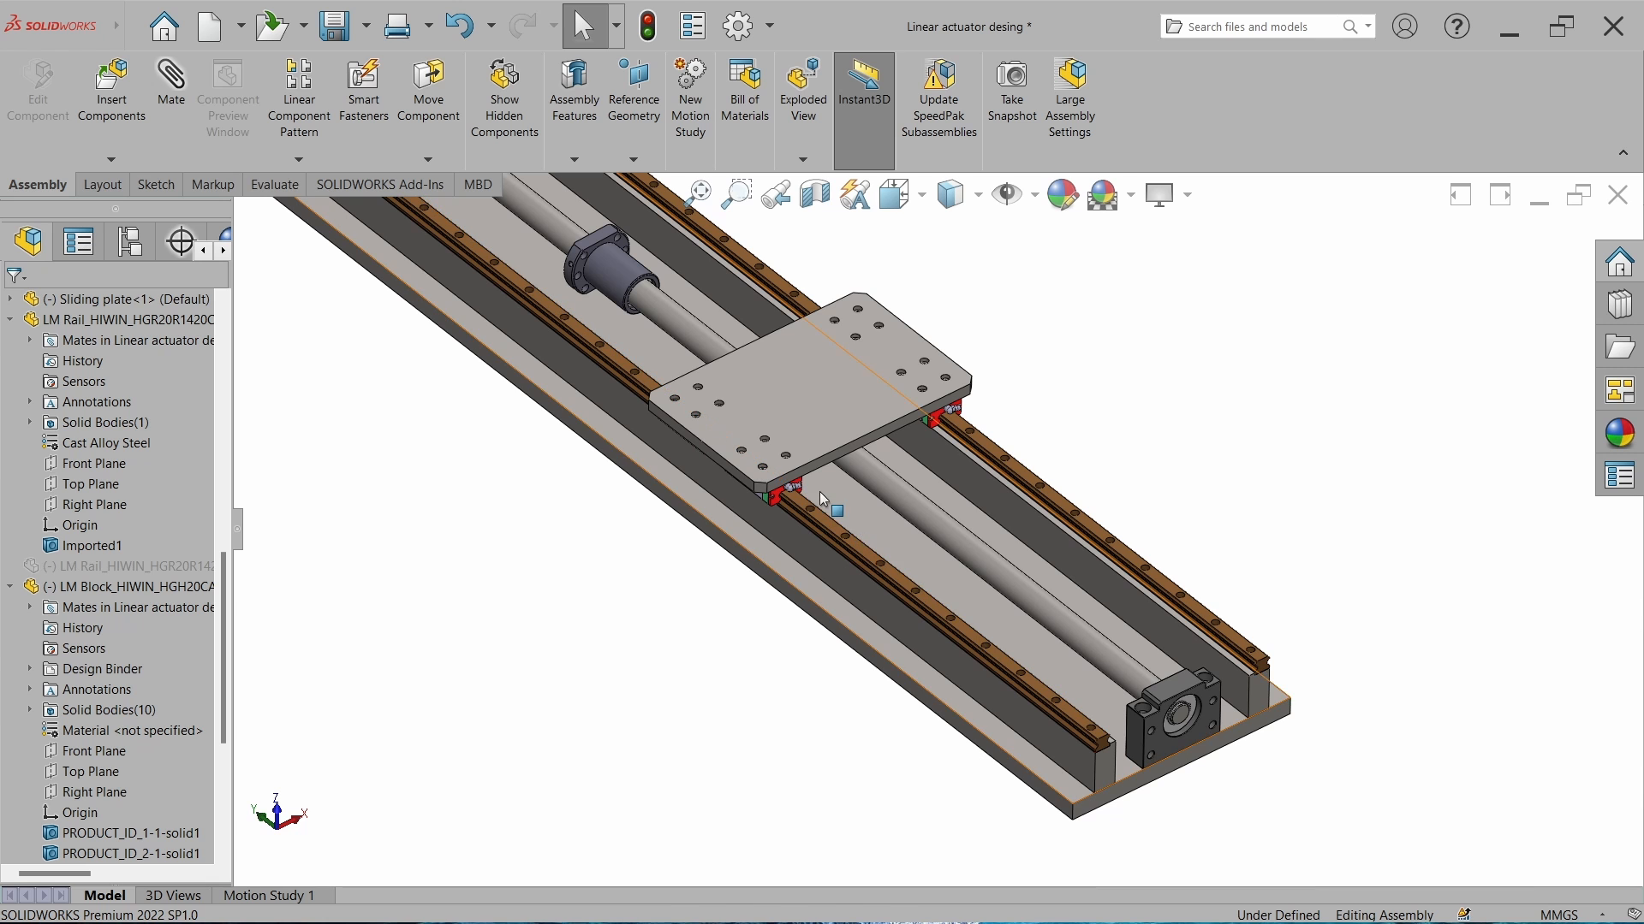
{"action": "left_click_drag", "start_coordinate": [820, 423], "coordinate": [1142, 767]}
{"action": "scroll", "coordinate": [1054, 668], "scroll_direction": "down", "scroll_amount": 8}
{"action": "middle_click_drag", "start_coordinate": [1055, 670], "coordinate": [1046, 610]}
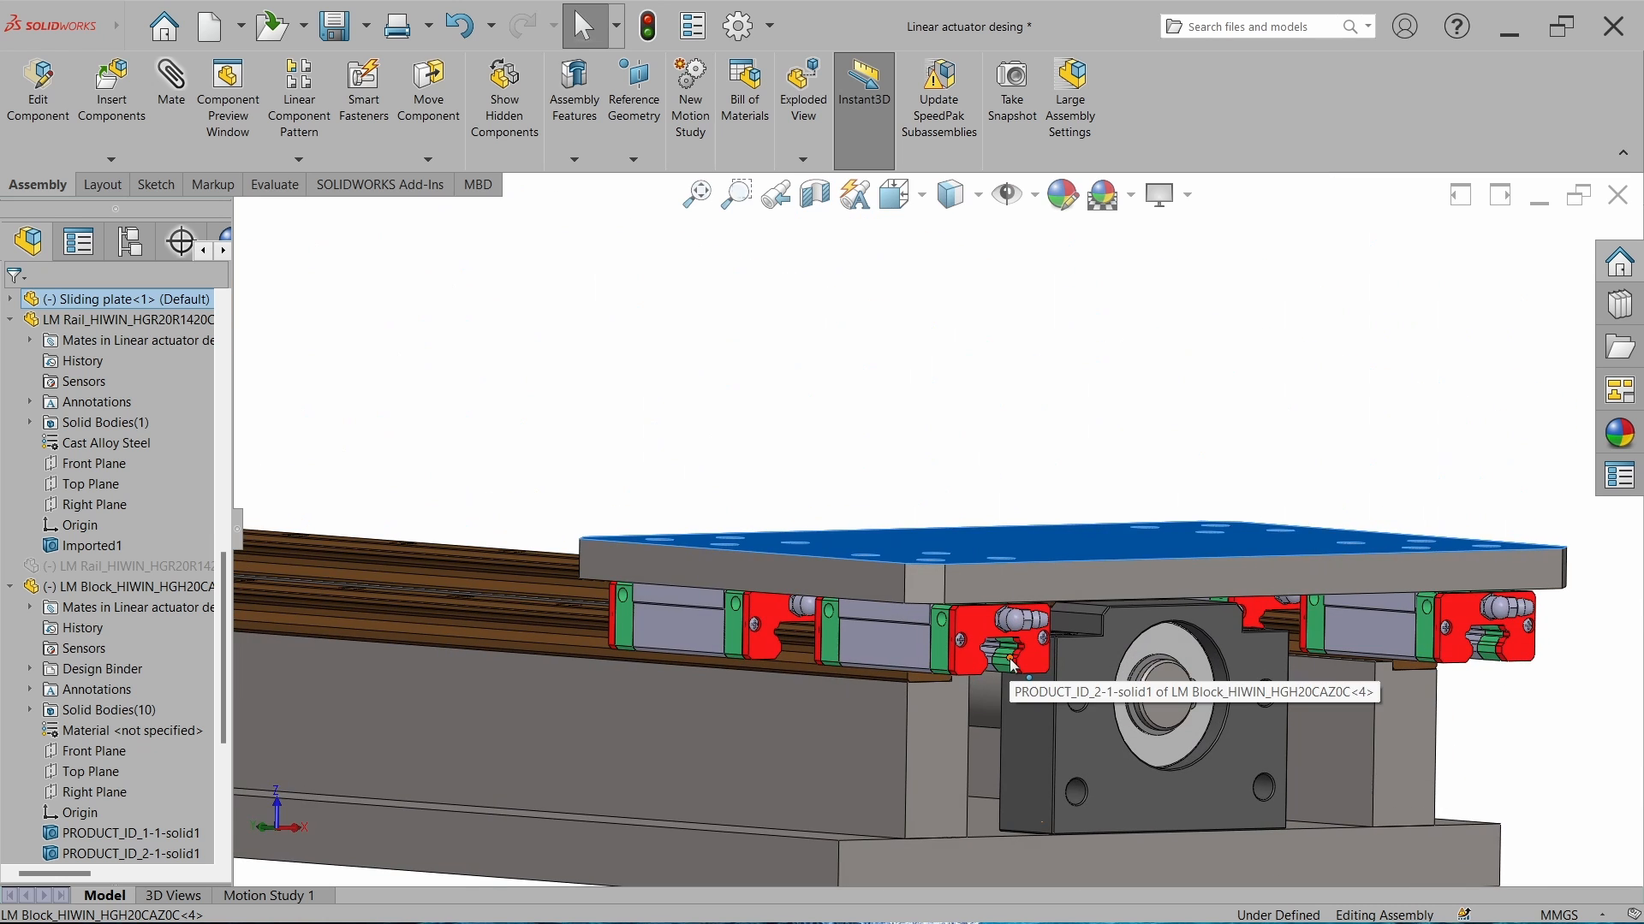
Move the sliding plate back from the rail ends so its LM blocks sit on the rails.
{"action": "middle_click_drag", "start_coordinate": [1013, 666], "coordinate": [977, 629]}
{"action": "middle_click_drag", "start_coordinate": [891, 576], "coordinate": [913, 657]}
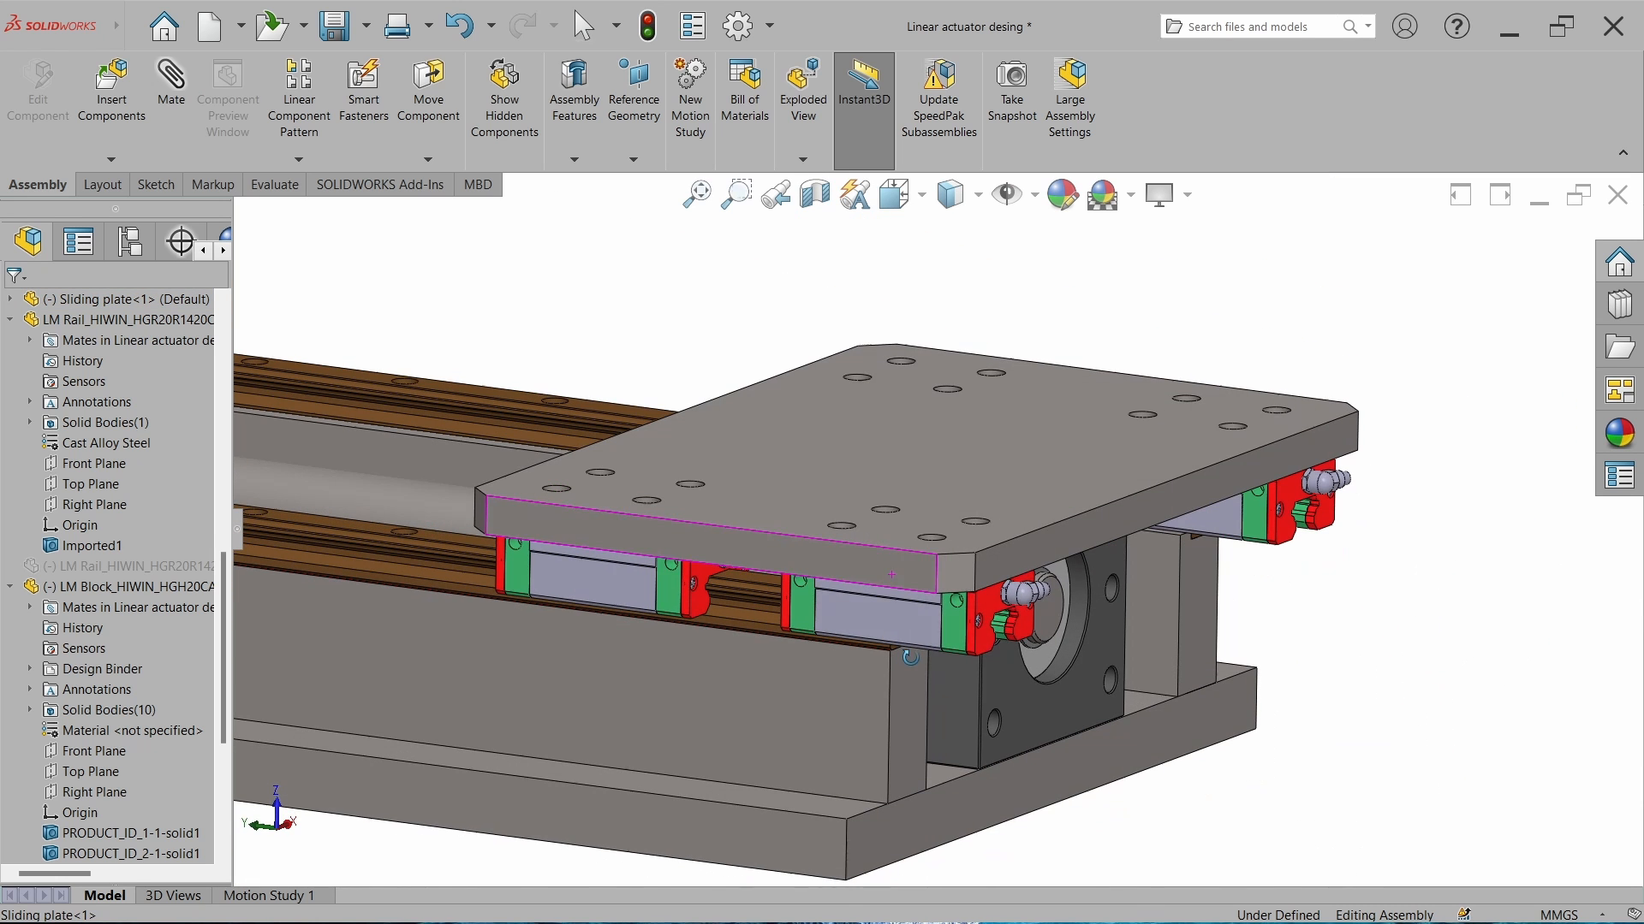
{"action": "left_click_drag", "start_coordinate": [861, 555], "coordinate": [710, 522]}
{"action": "middle_click_drag", "start_coordinate": [880, 676], "coordinate": [770, 668]}
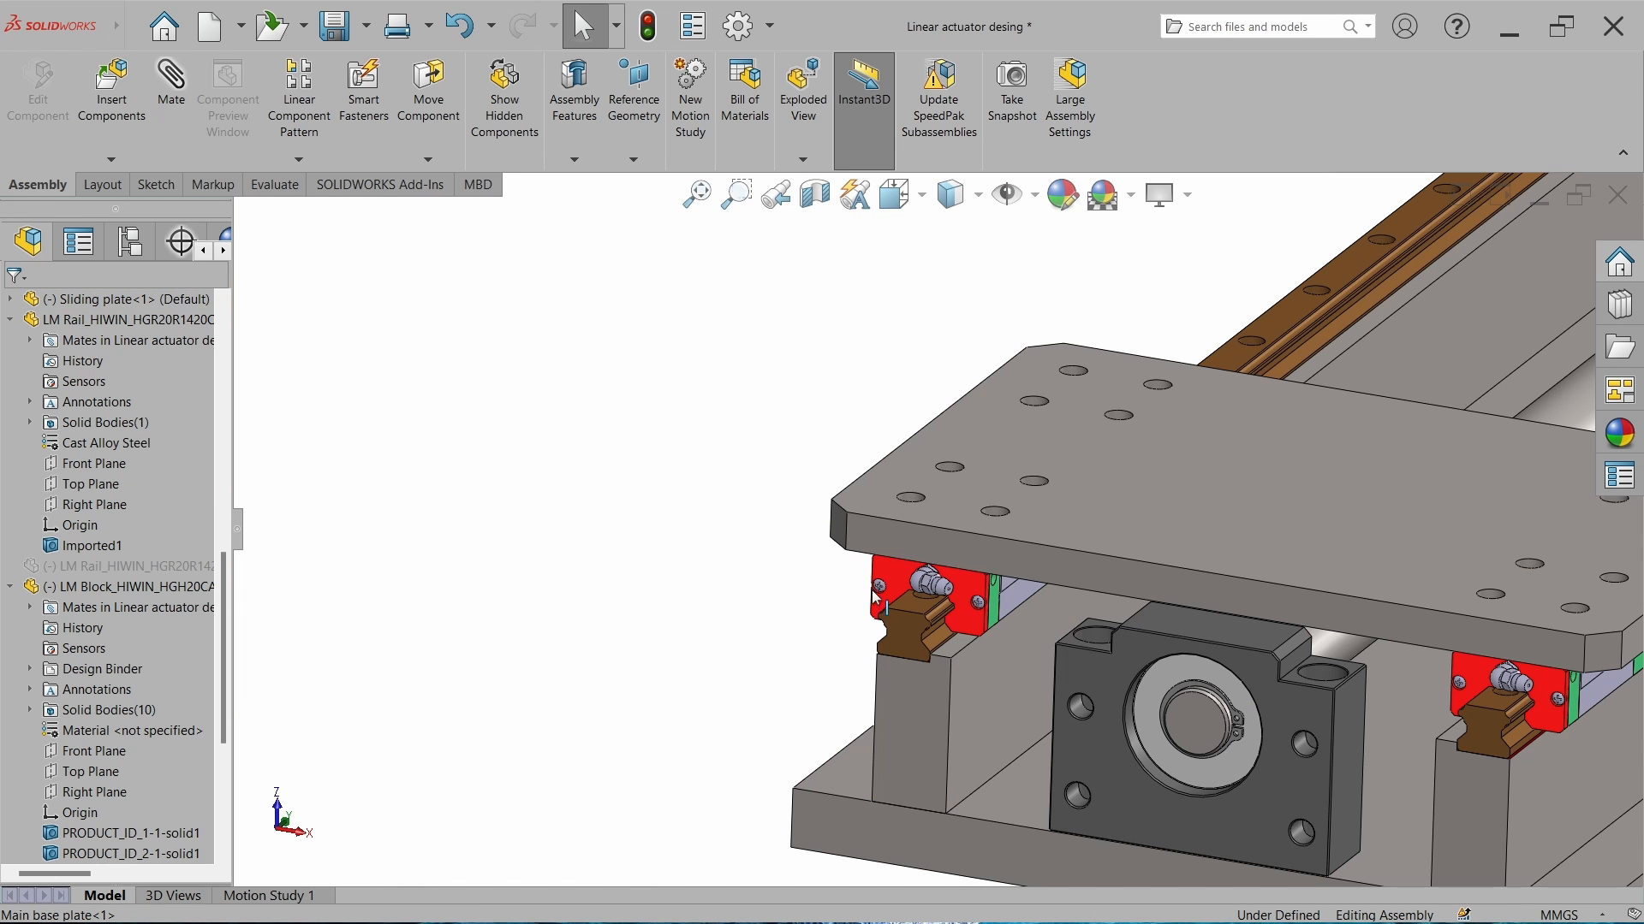
{"action": "middle_click_drag", "start_coordinate": [959, 618], "coordinate": [490, 776]}
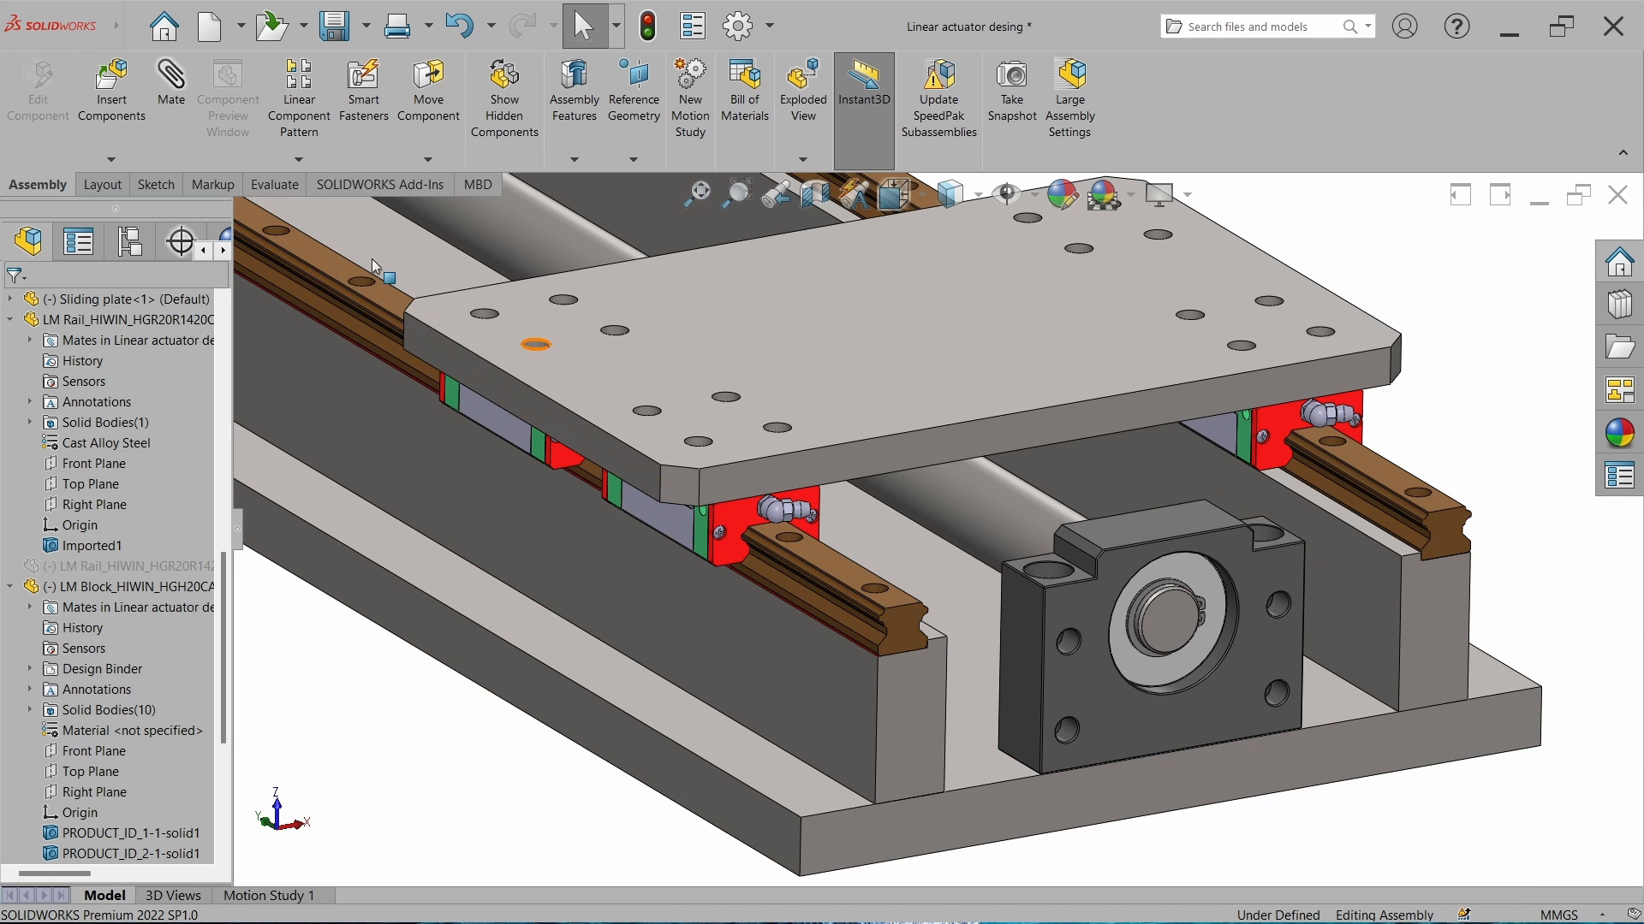
Insert the LM Stoper block part into the assembly near the support bearing end of the rail.
{"action": "left_click", "coordinate": [113, 100]}
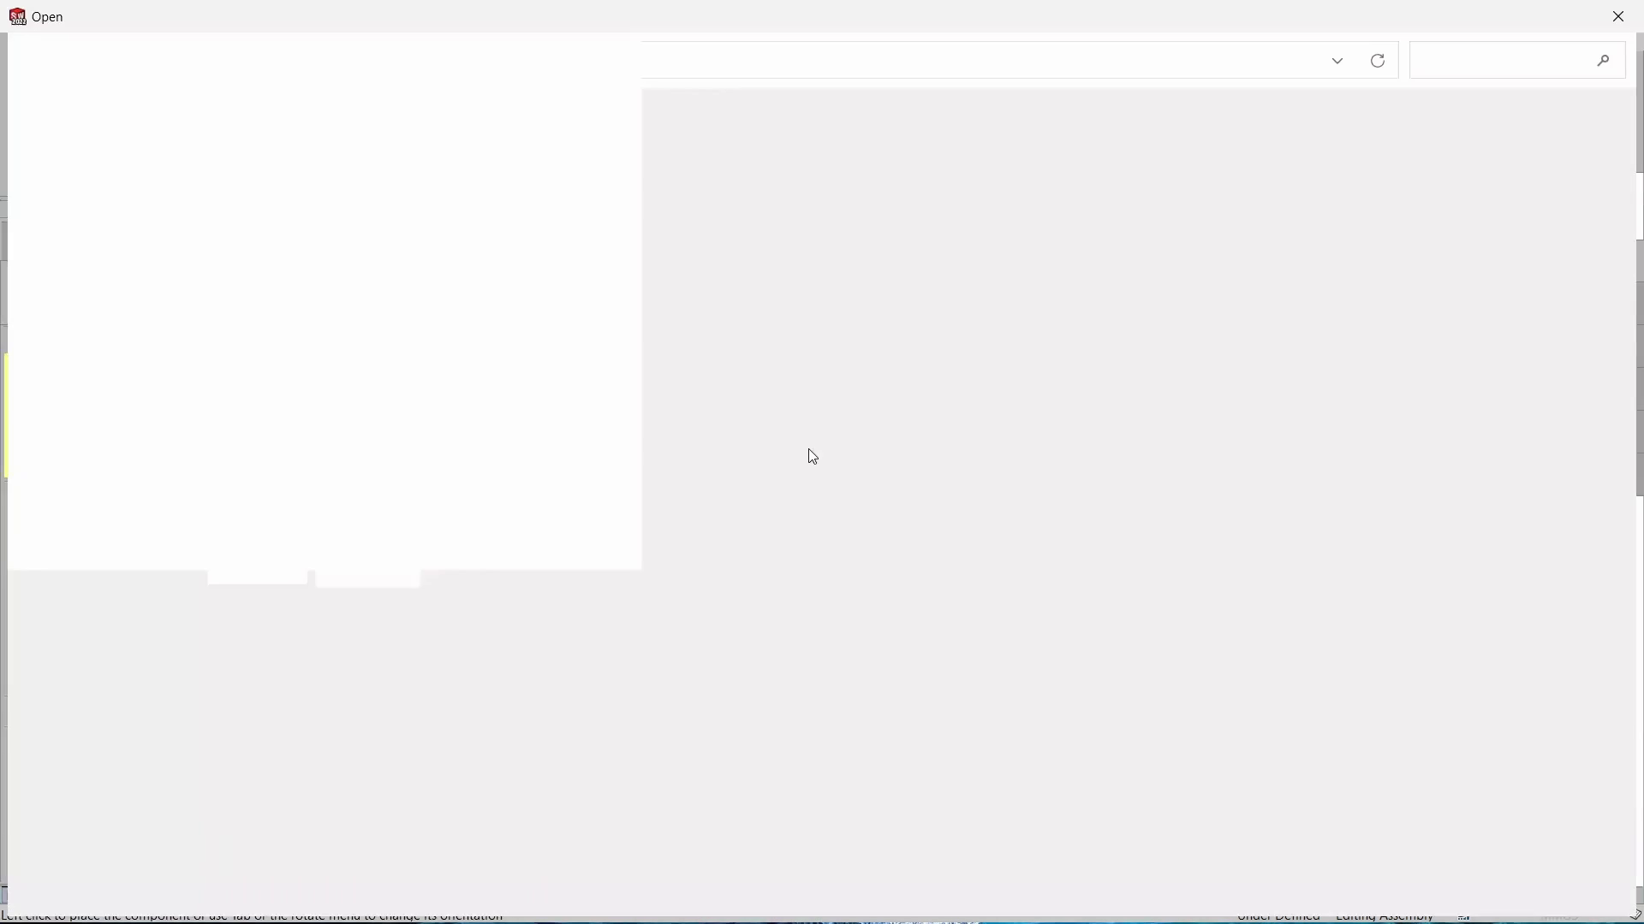
{"action": "double_click", "coordinate": [446, 664]}
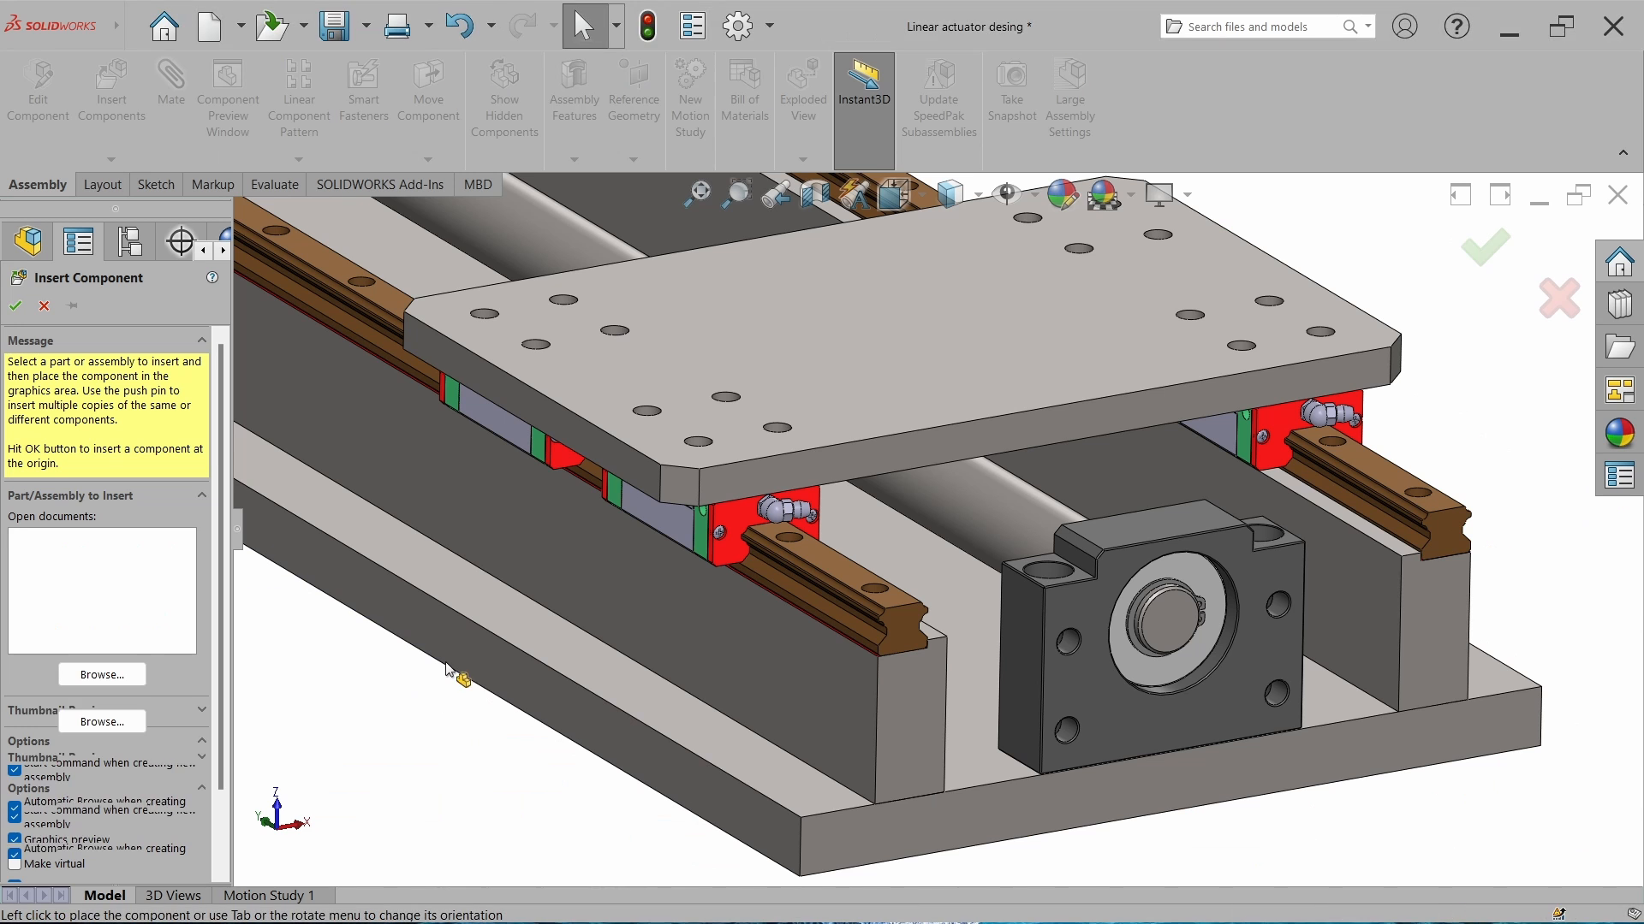
{"action": "left_click", "coordinate": [1400, 419]}
{"action": "scroll", "coordinate": [926, 644], "scroll_direction": "down", "scroll_amount": 5}
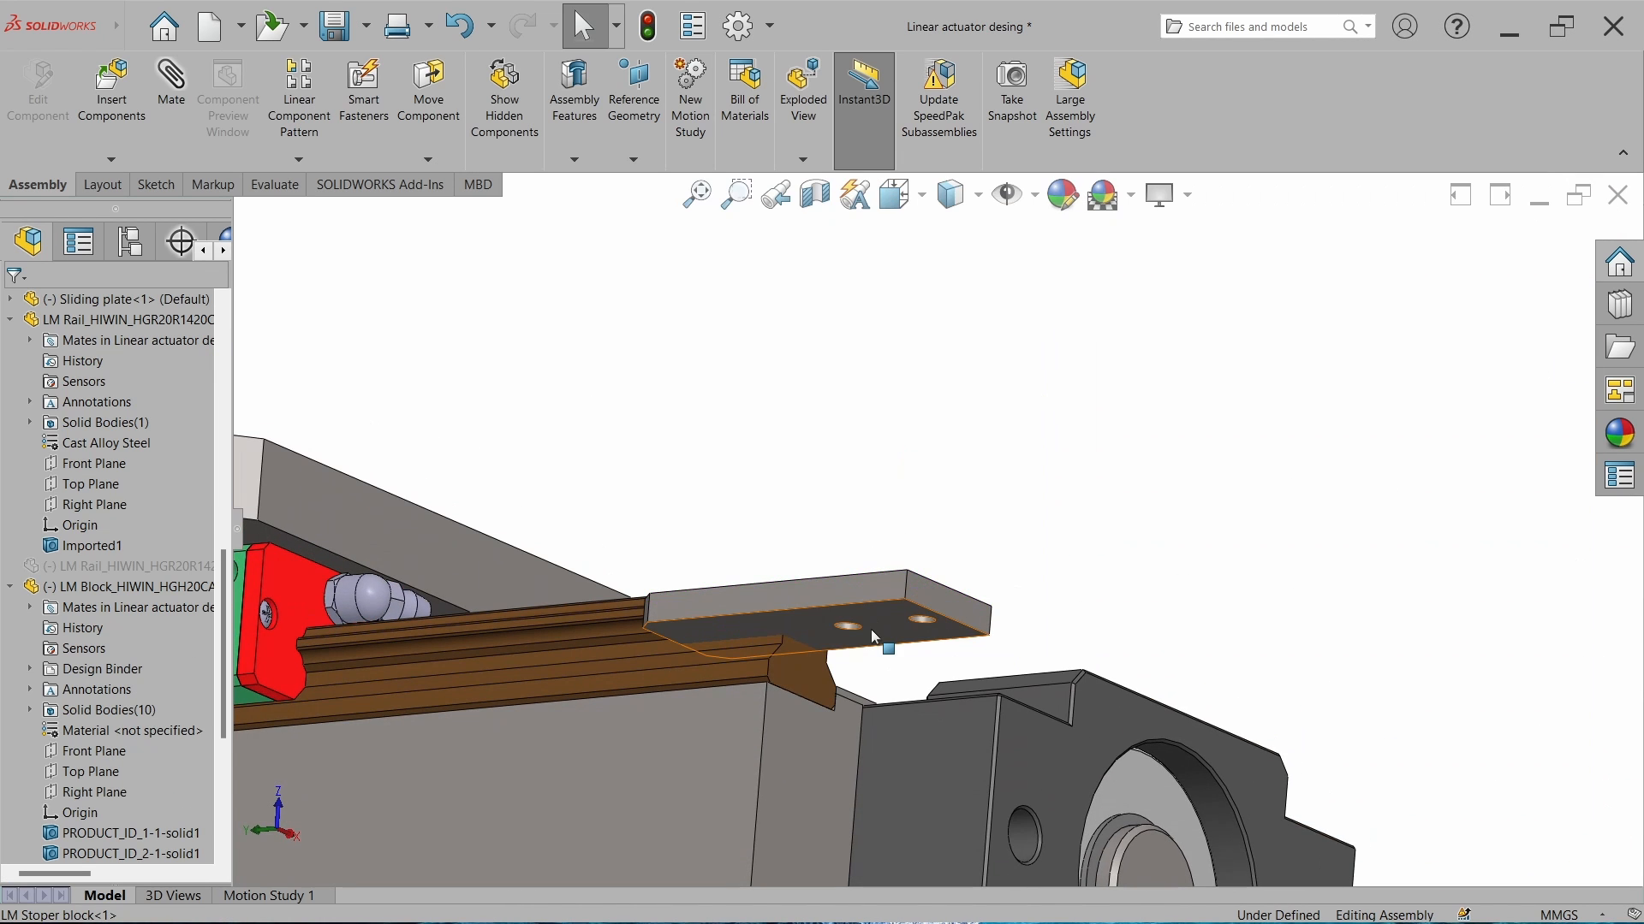
Mate the stopper block's holed face to the end face of the rail support and stand the block upright.
{"action": "left_click", "coordinate": [878, 627]}
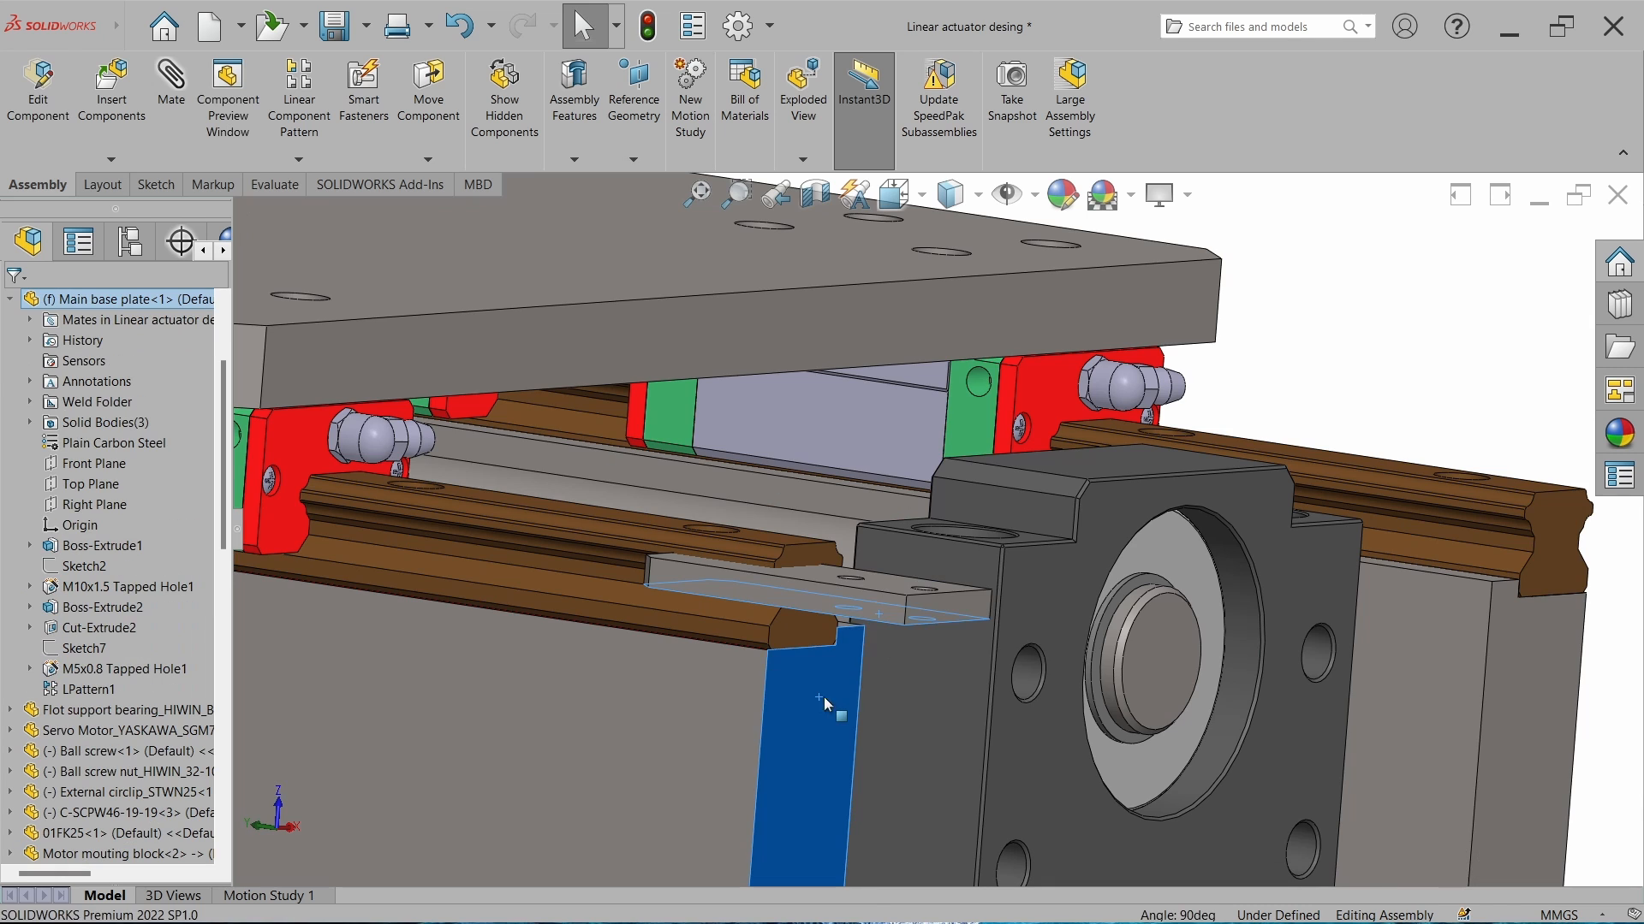
{"action": "left_click", "coordinate": [823, 697]}
{"action": "left_click_drag", "start_coordinate": [810, 672], "coordinate": [844, 582]}
{"action": "scroll", "coordinate": [936, 530], "scroll_direction": "up", "scroll_amount": 4}
{"action": "left_click", "coordinate": [1255, 382]}
{"action": "scroll", "coordinate": [859, 633], "scroll_direction": "down", "scroll_amount": 4}
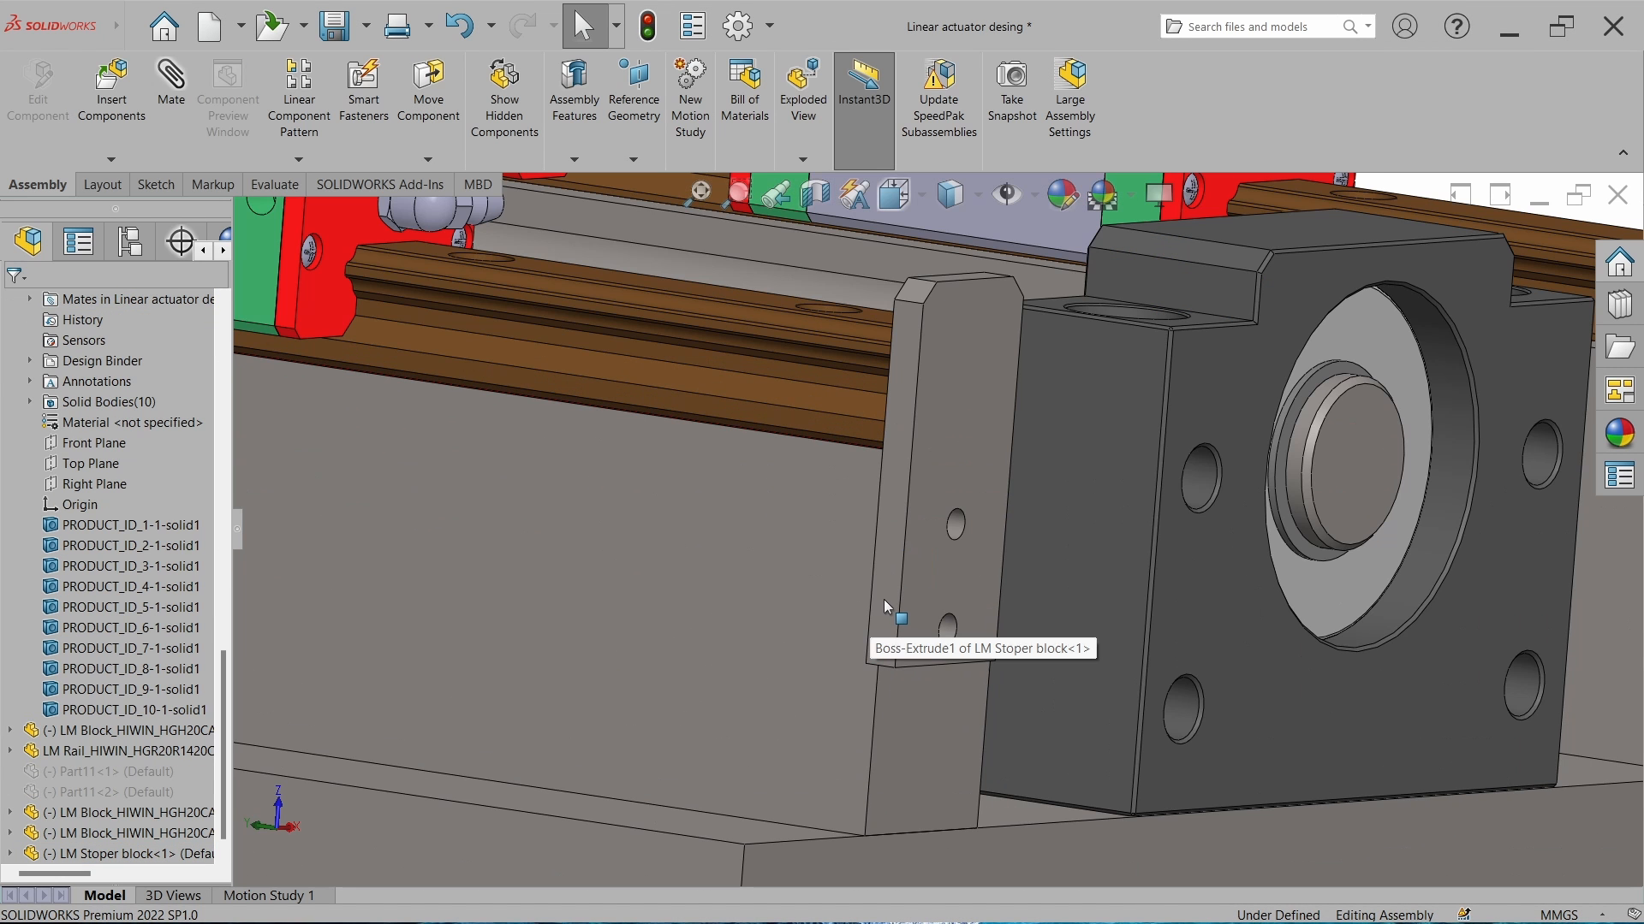
Mate the stopper block's narrow side face flush with the outer side face of the rail support.
{"action": "left_click", "coordinate": [885, 599]}
{"action": "left_click", "coordinate": [822, 600], "text": "ctrl"}
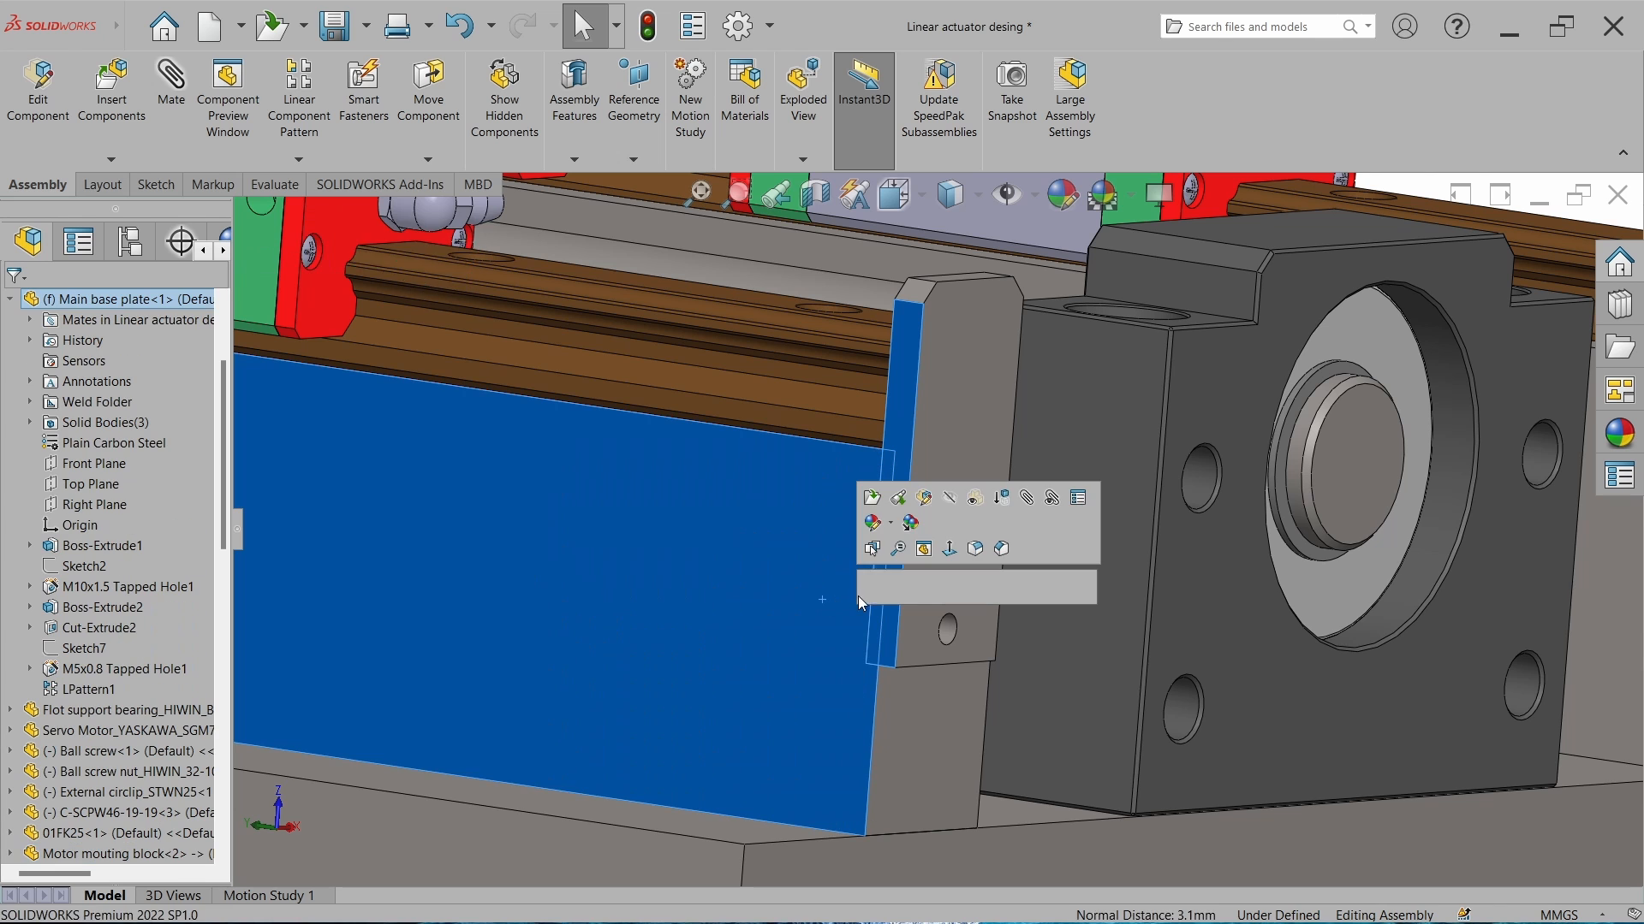
{"action": "left_click", "coordinate": [875, 590]}
{"action": "right_click", "coordinate": [877, 631]}
Examine the stopper block's fit at the rail end and the overall actuator assembly from several angles.
{"action": "middle_click_drag", "start_coordinate": [945, 628], "coordinate": [852, 625]}
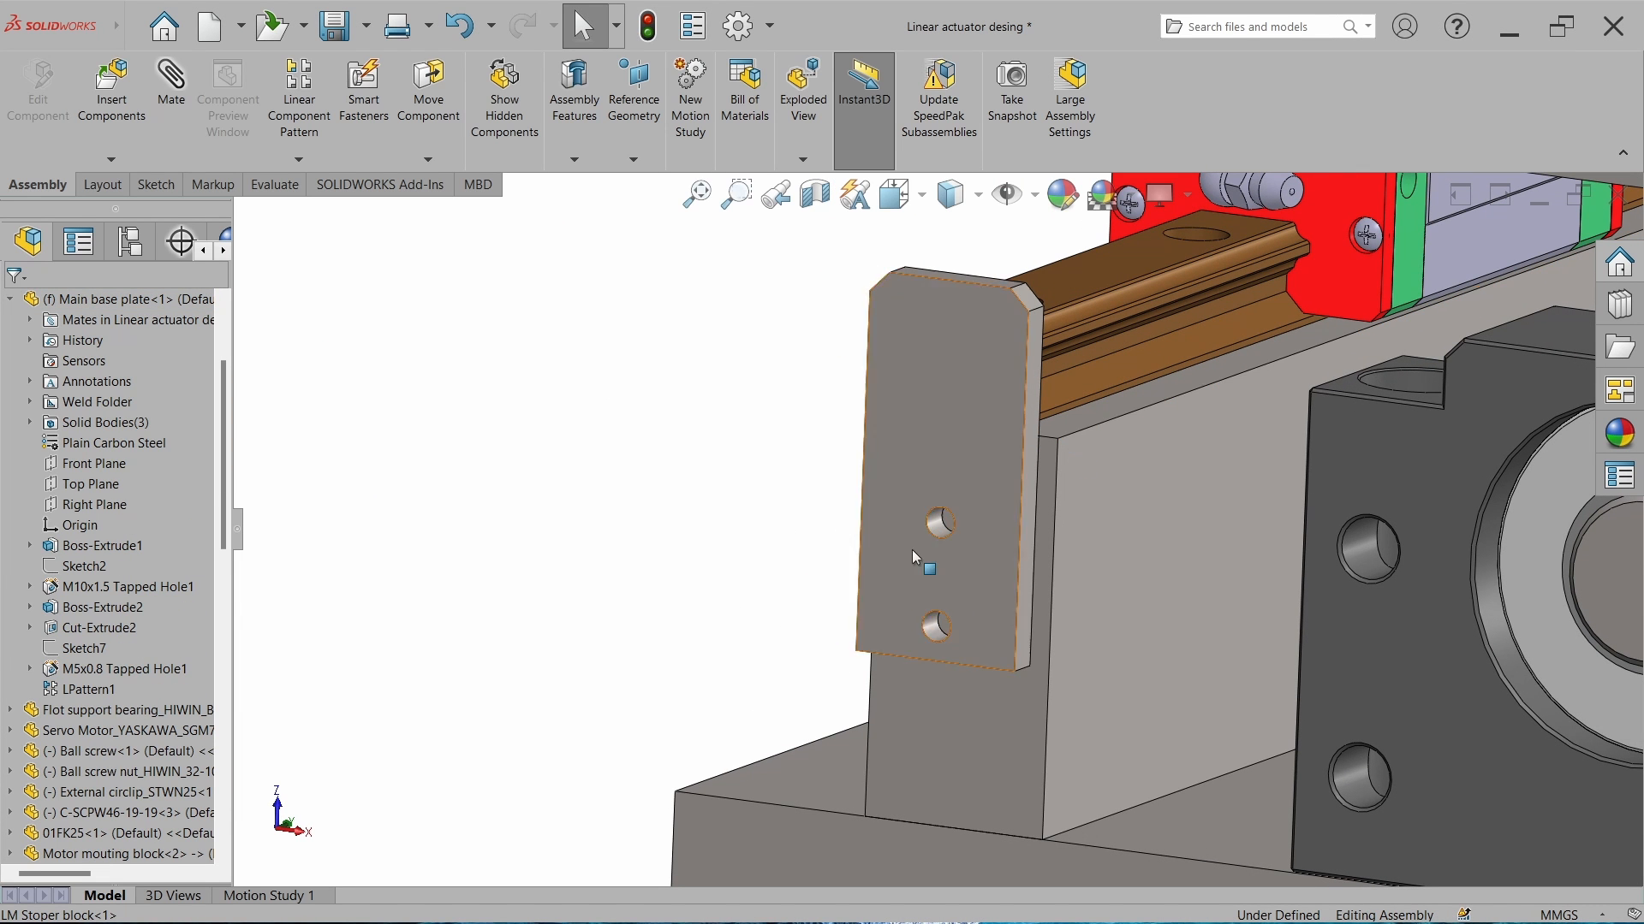
{"action": "middle_click_drag", "start_coordinate": [890, 616], "coordinate": [949, 635]}
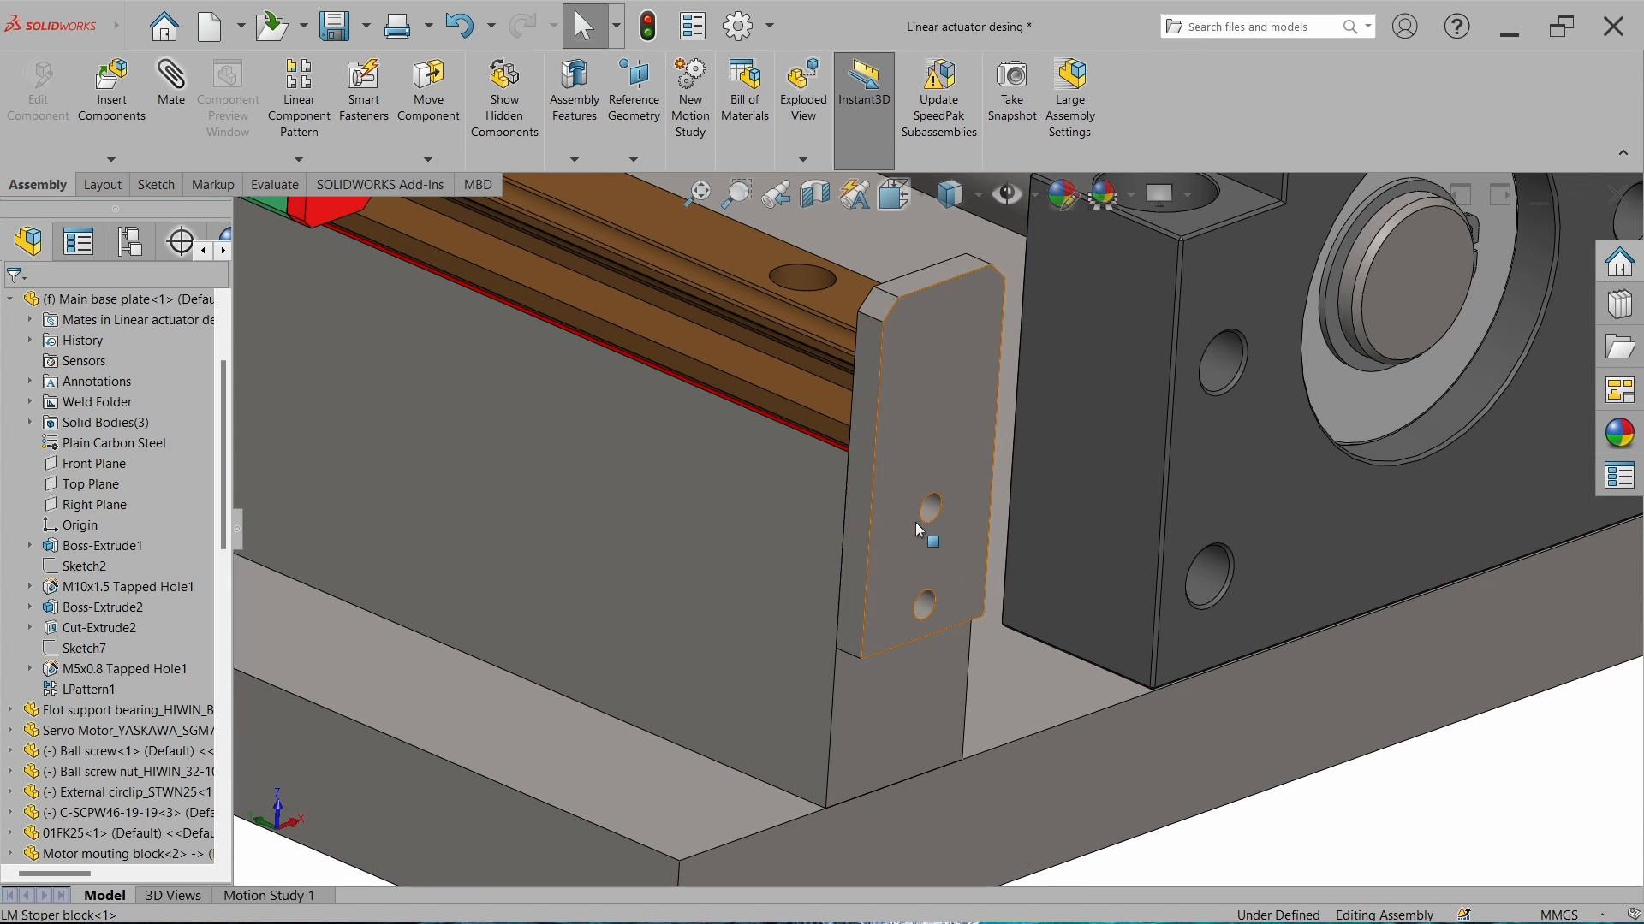
{"action": "key", "text": "f"}
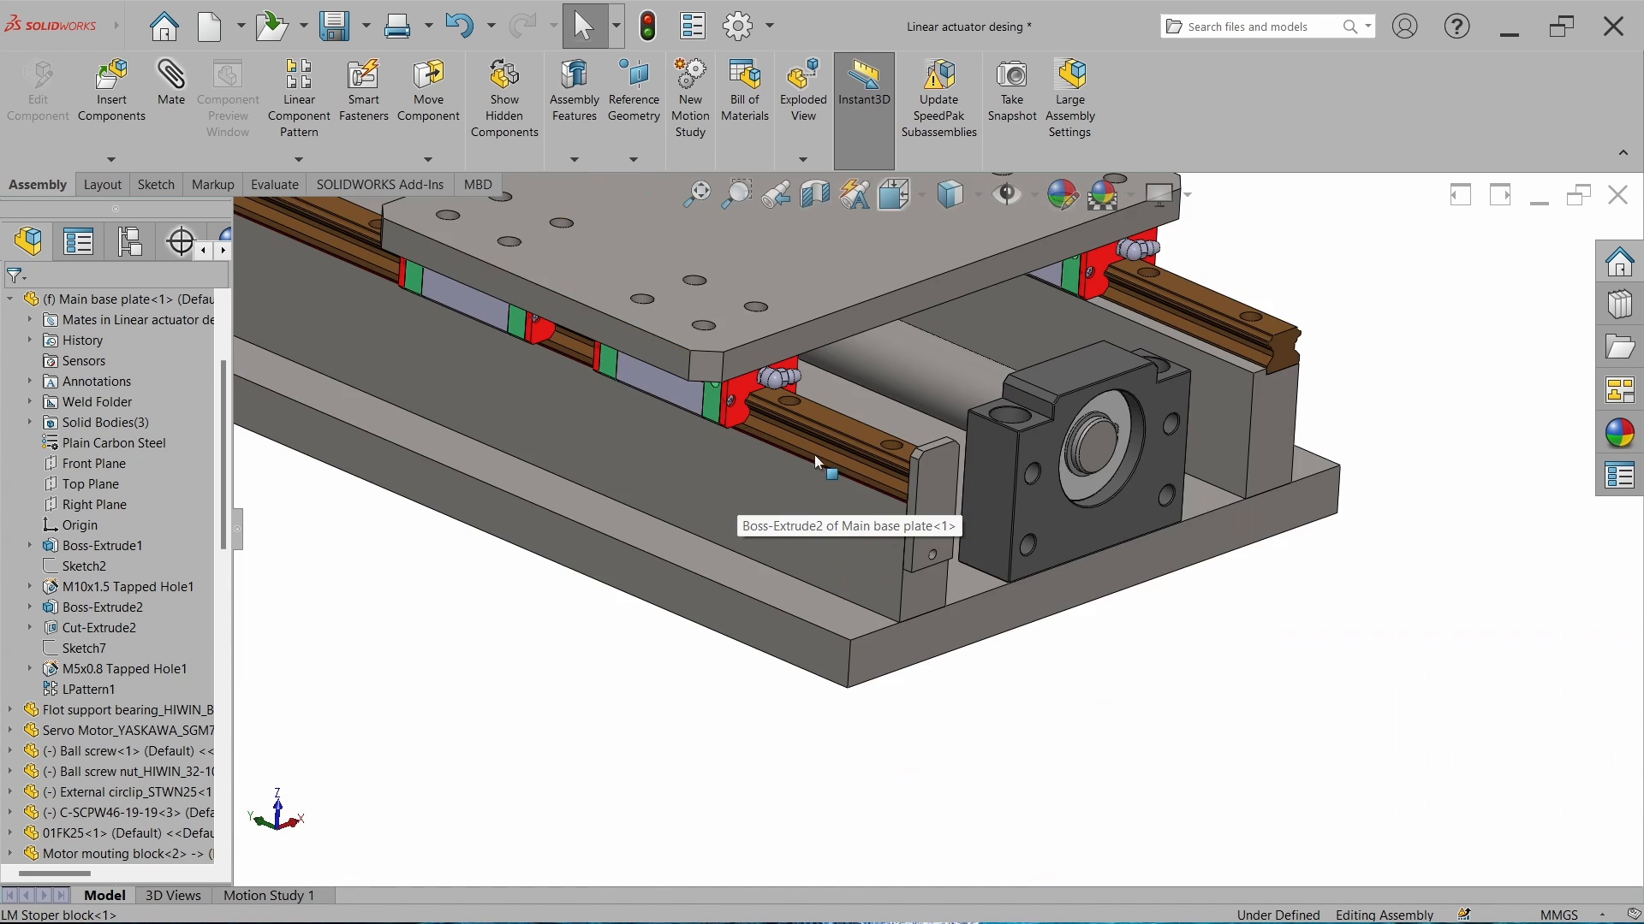
{"action": "middle_click_drag", "start_coordinate": [814, 454], "coordinate": [992, 462]}
{"action": "scroll", "coordinate": [987, 816], "scroll_direction": "up", "scroll_amount": 2}
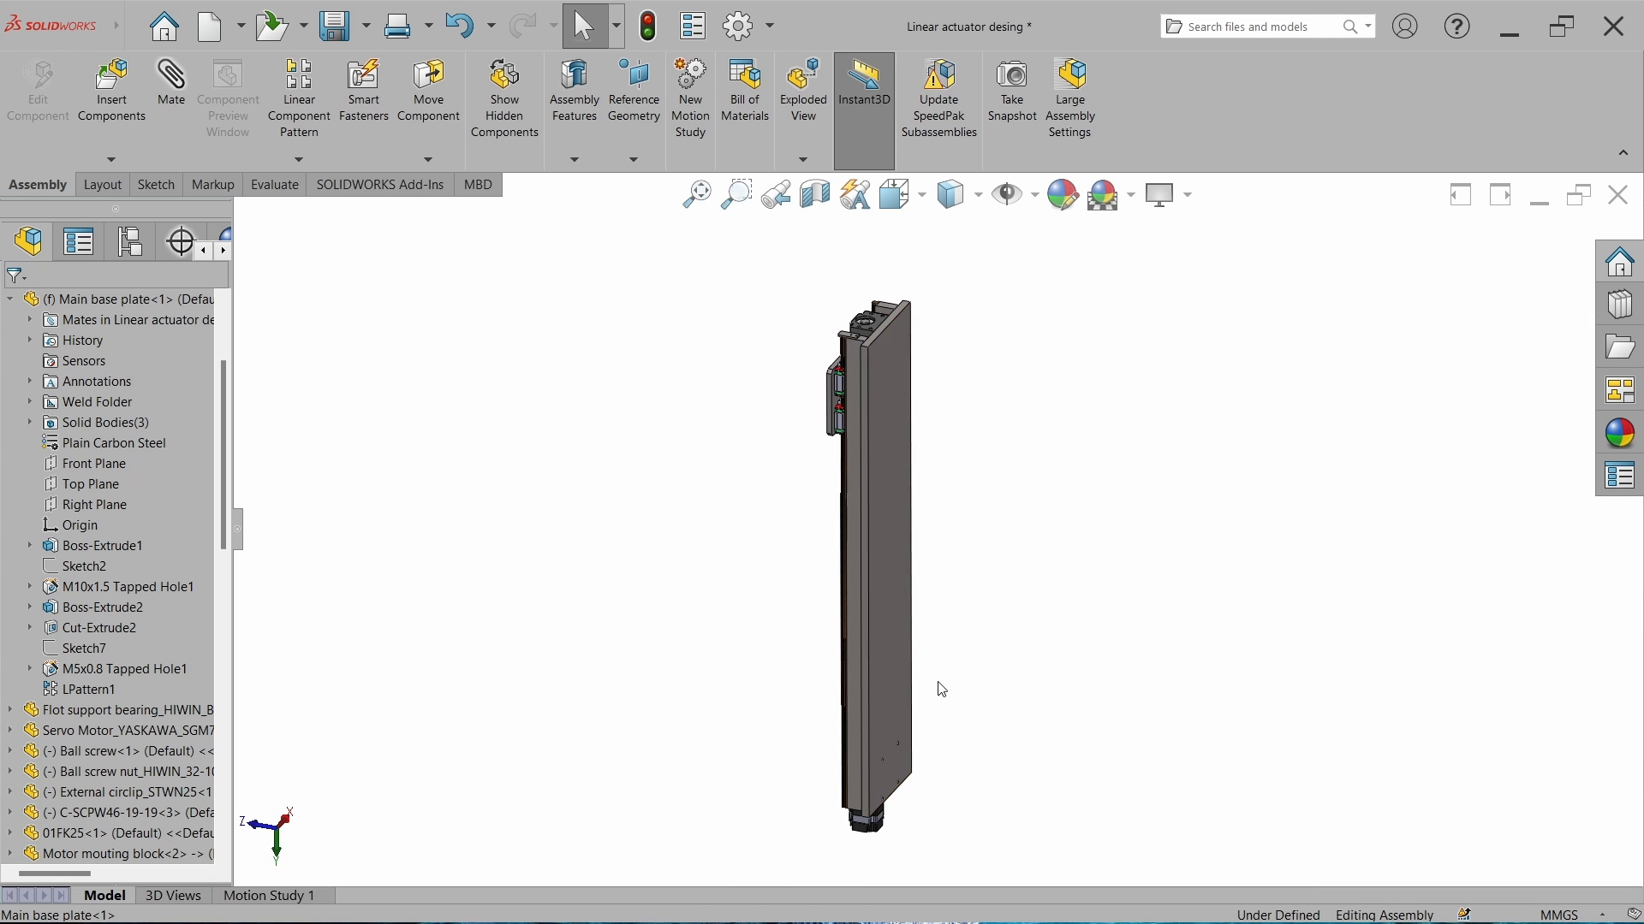
{"action": "middle_click_drag", "start_coordinate": [895, 391], "coordinate": [865, 582]}
{"action": "scroll", "coordinate": [1000, 589], "scroll_direction": "up", "scroll_amount": 9}
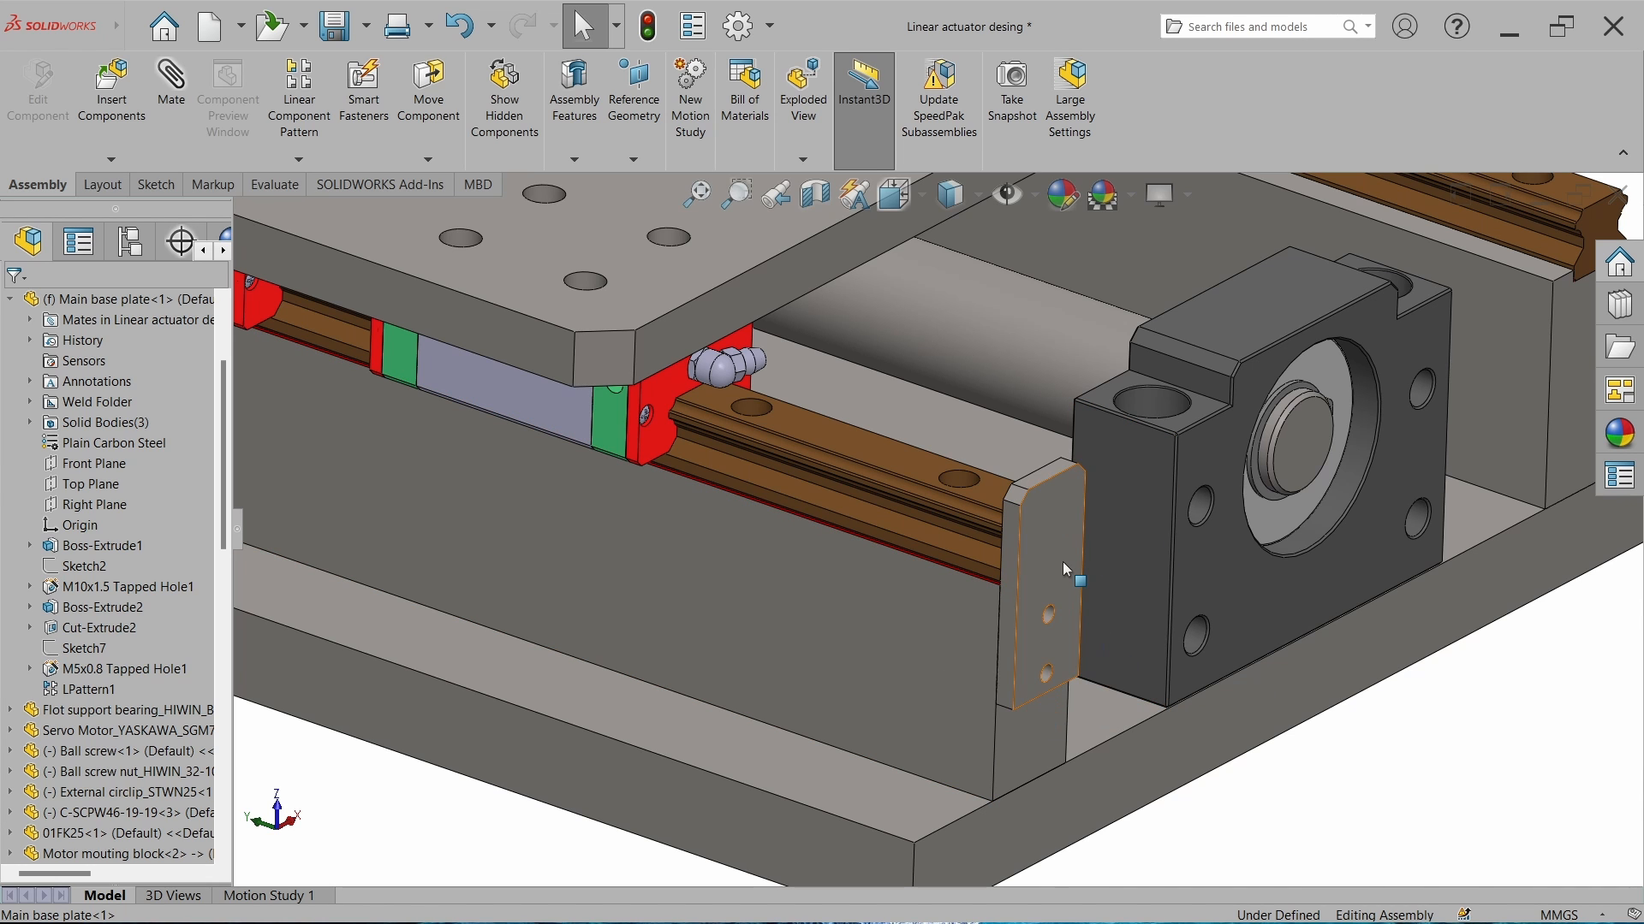
Slide the plate along the rails away from the stopper block toward the motor.
{"action": "left_click_drag", "start_coordinate": [566, 416], "coordinate": [576, 427]}
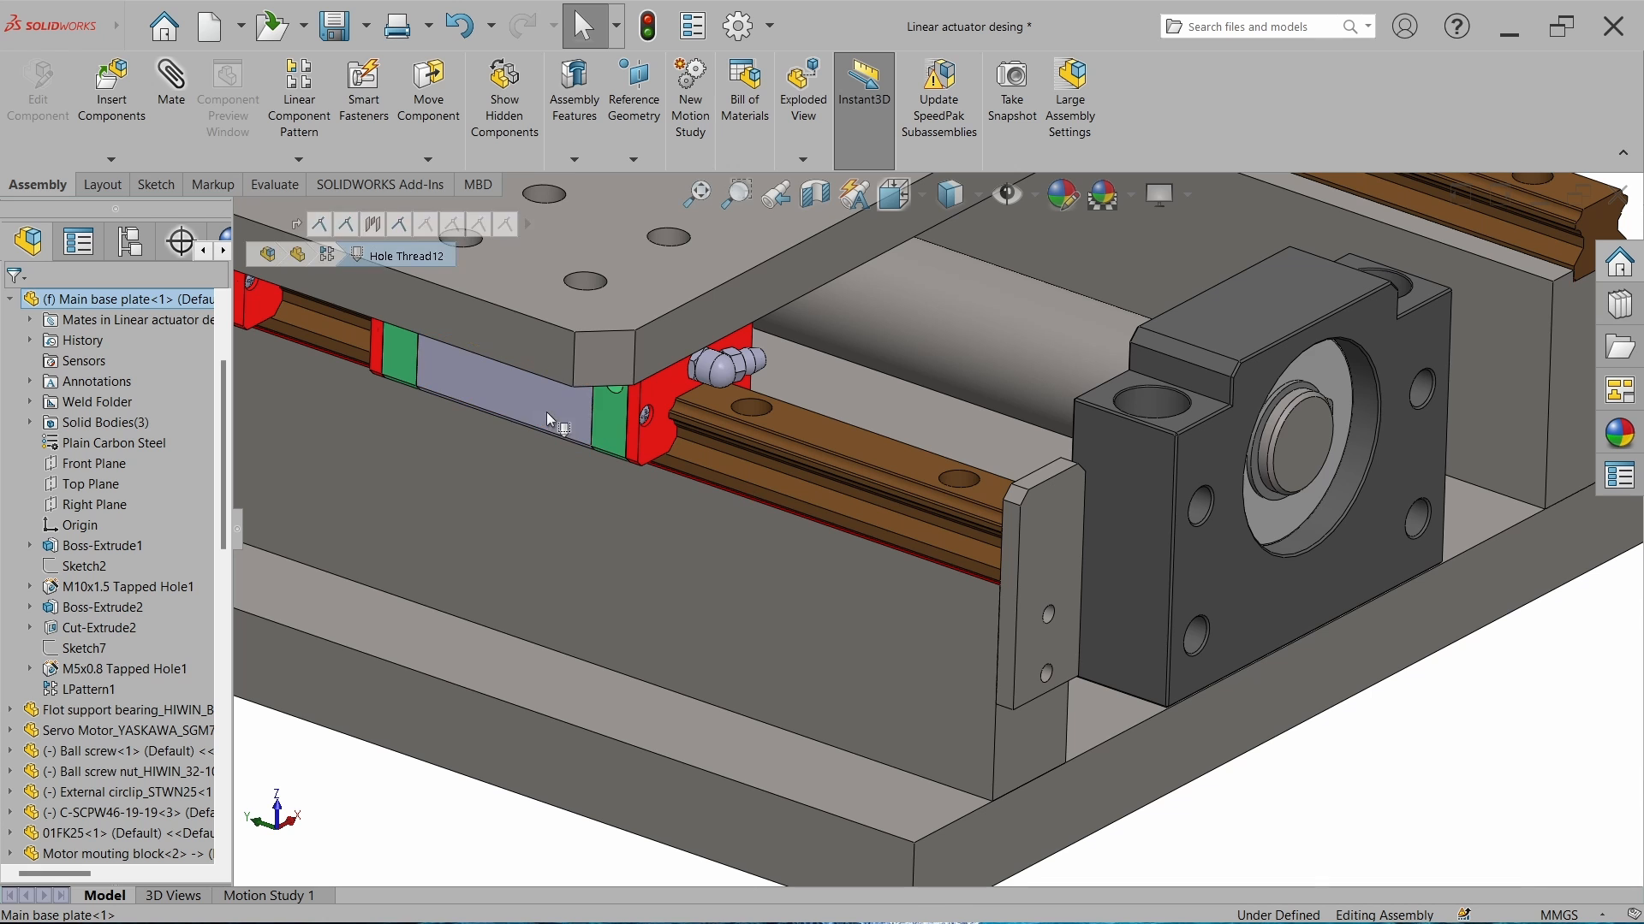
{"action": "left_click_drag", "start_coordinate": [489, 325], "coordinate": [745, 415]}
{"action": "scroll", "coordinate": [833, 462], "scroll_direction": "up", "scroll_amount": 2}
{"action": "left_click", "coordinate": [1253, 755]}
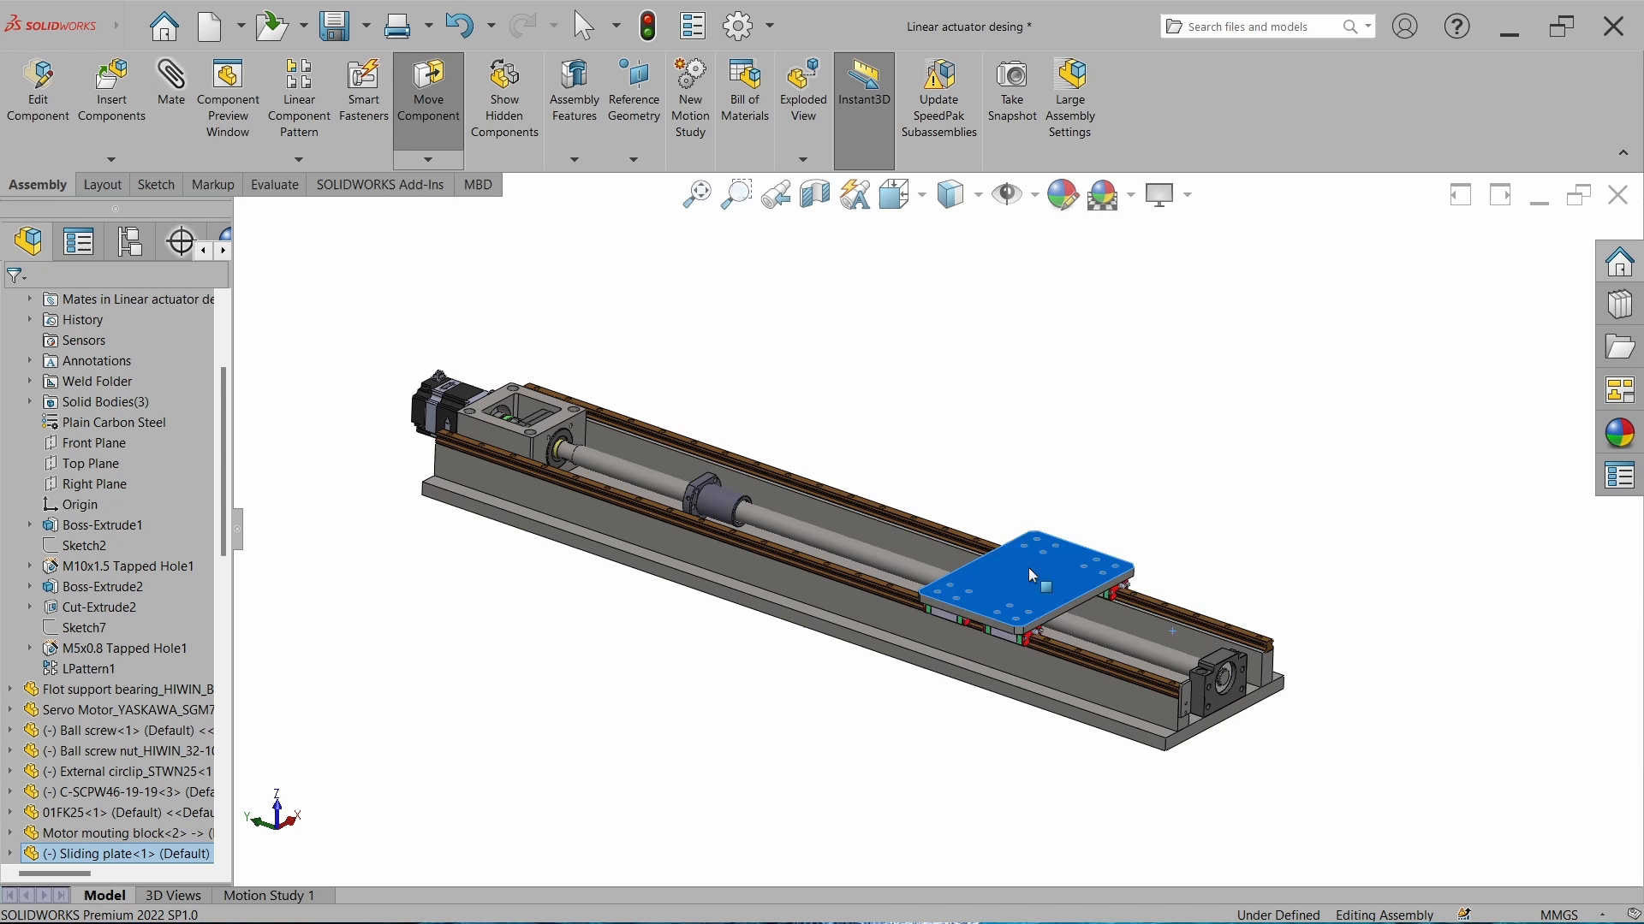
{"action": "left_click_drag", "start_coordinate": [1029, 568], "coordinate": [931, 561]}
{"action": "left_click_drag", "start_coordinate": [723, 509], "coordinate": [753, 521]}
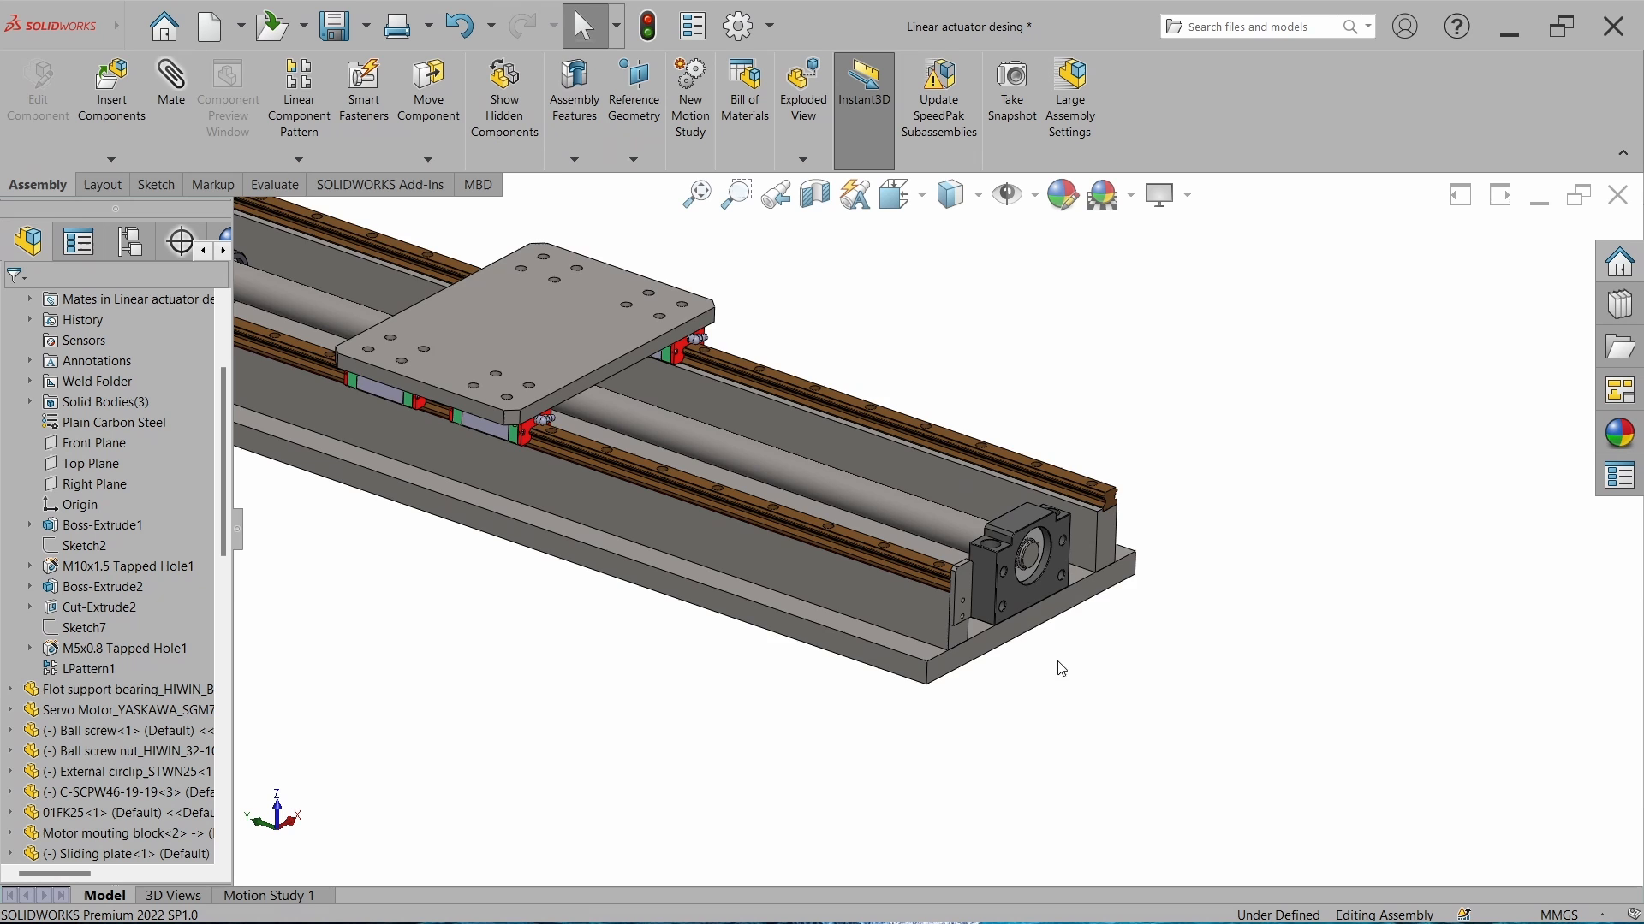
Mate the last stopper block's top face level with the top face of the other stopper block at the motor end.
{"action": "scroll", "coordinate": [968, 597], "scroll_direction": "down", "scroll_amount": 3}
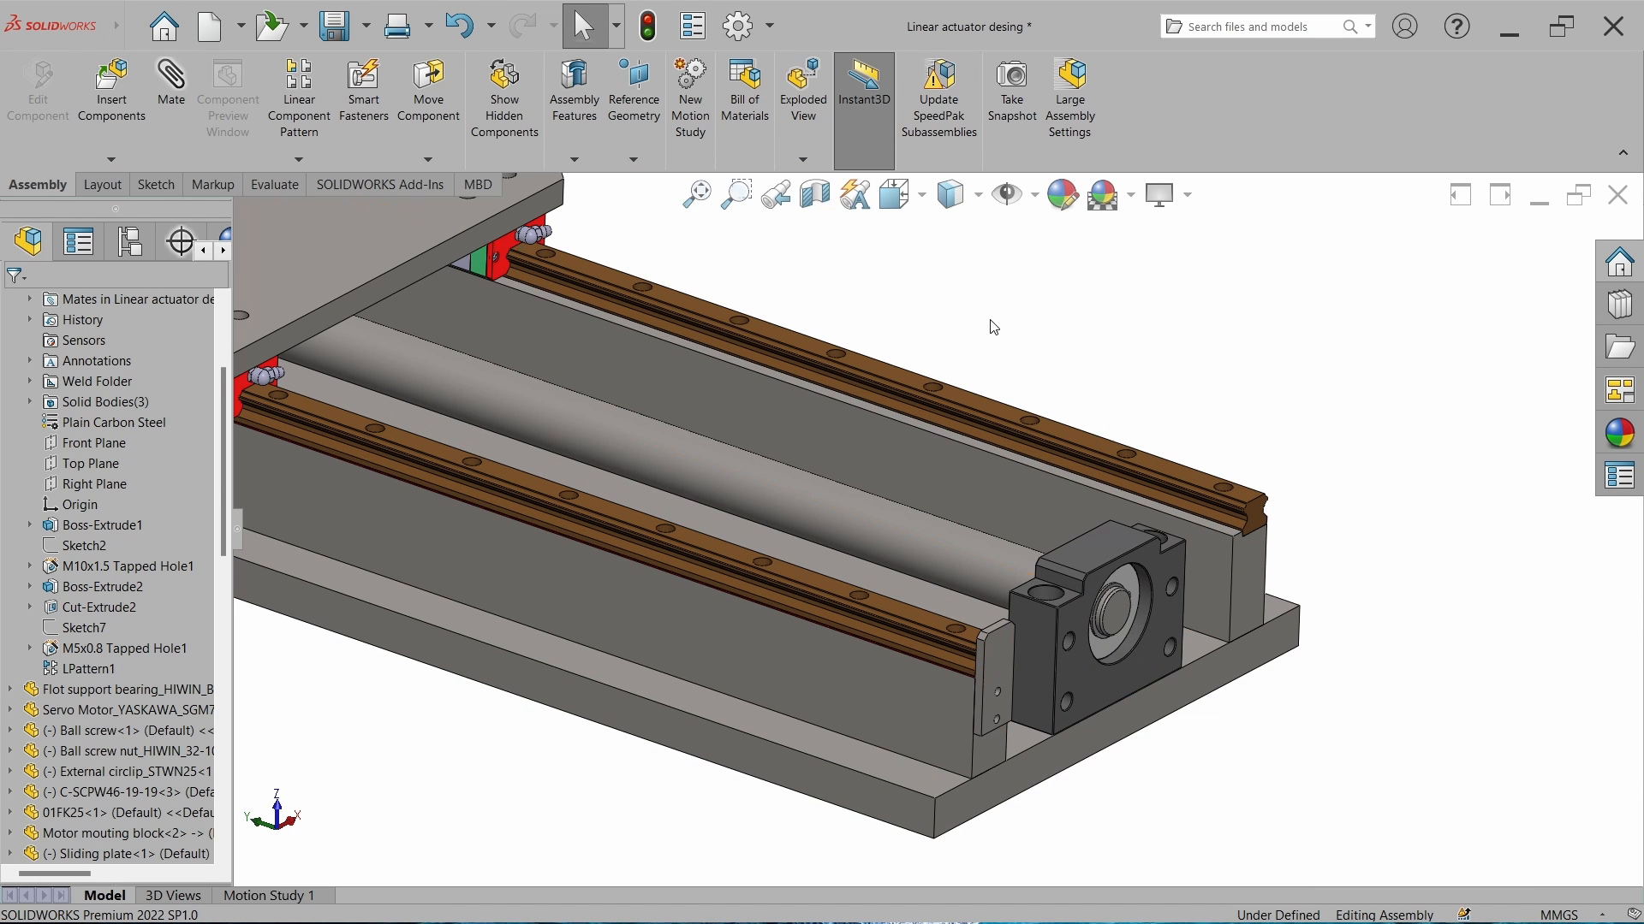
{"action": "middle_click_drag", "start_coordinate": [1000, 661], "coordinate": [1207, 388]}
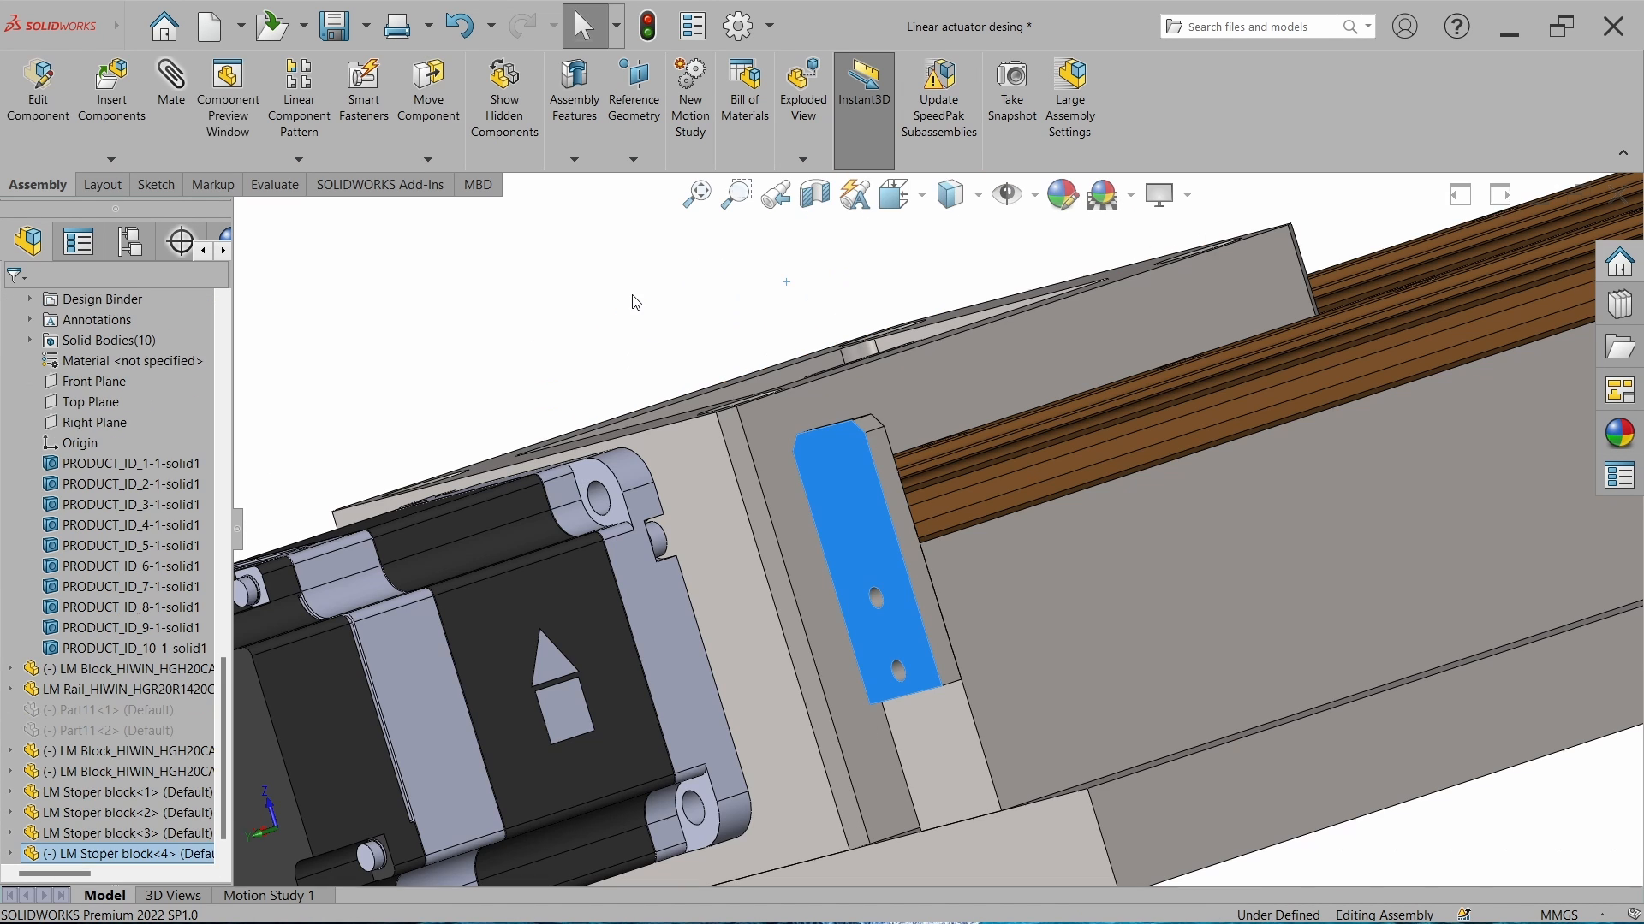
{"action": "scroll", "coordinate": [888, 535], "scroll_direction": "down", "scroll_amount": 3}
{"action": "left_click", "coordinate": [887, 535]}
{"action": "scroll", "coordinate": [888, 535], "scroll_direction": "up", "scroll_amount": 5}
{"action": "scroll", "coordinate": [627, 435], "scroll_direction": "down", "scroll_amount": 6}
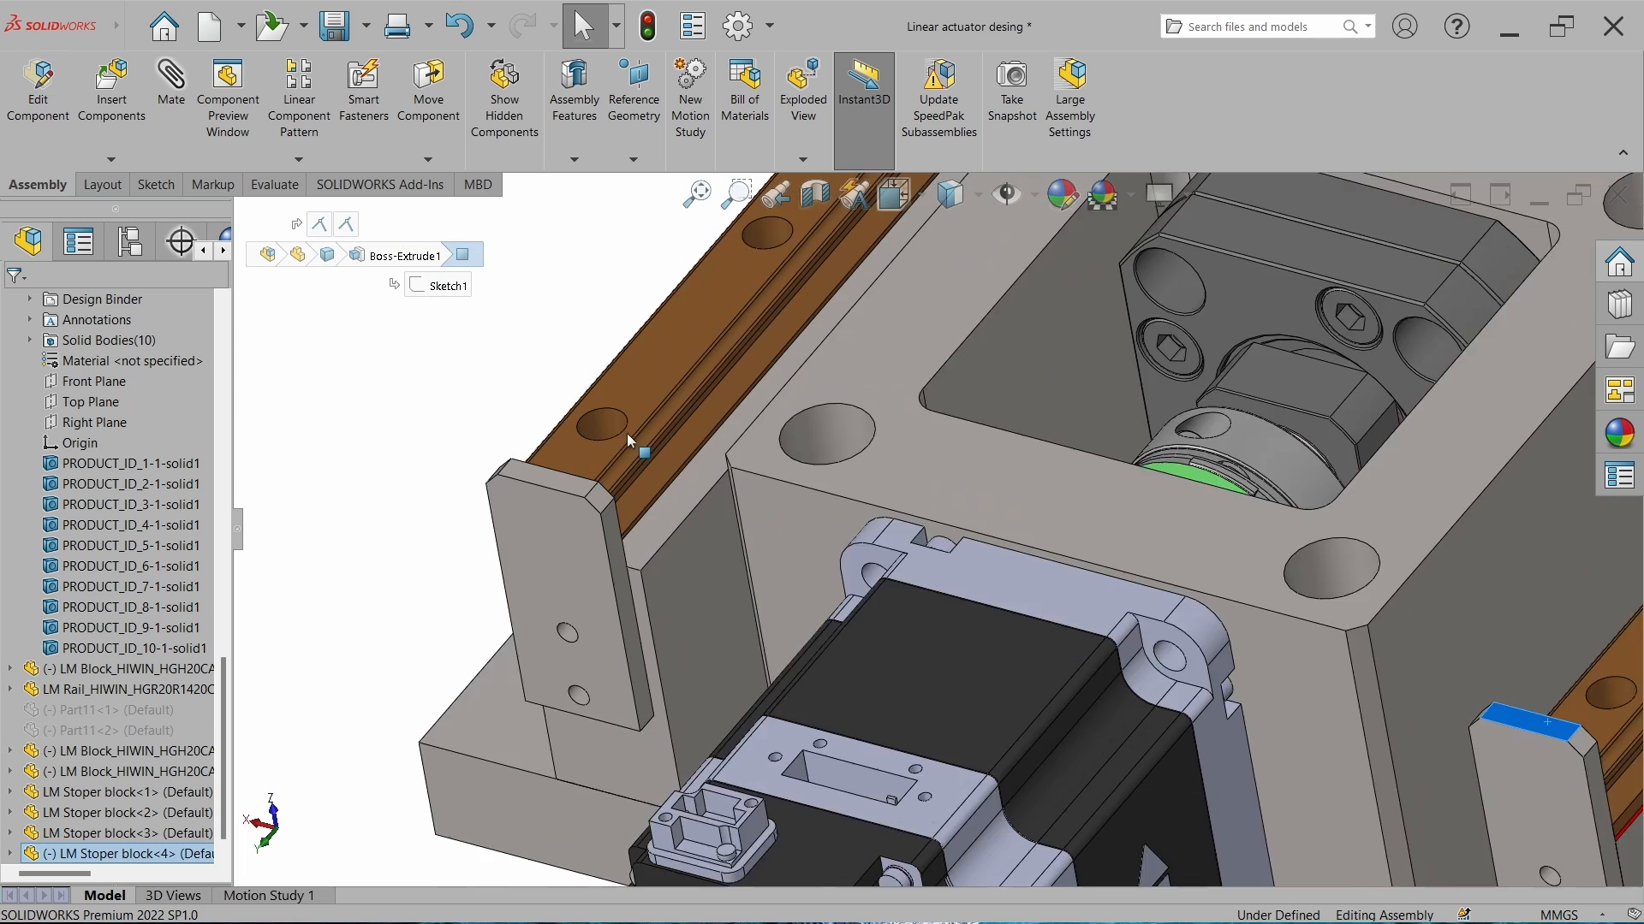
{"action": "left_click", "coordinate": [475, 401]}
{"action": "key", "text": "ctrl+7"}
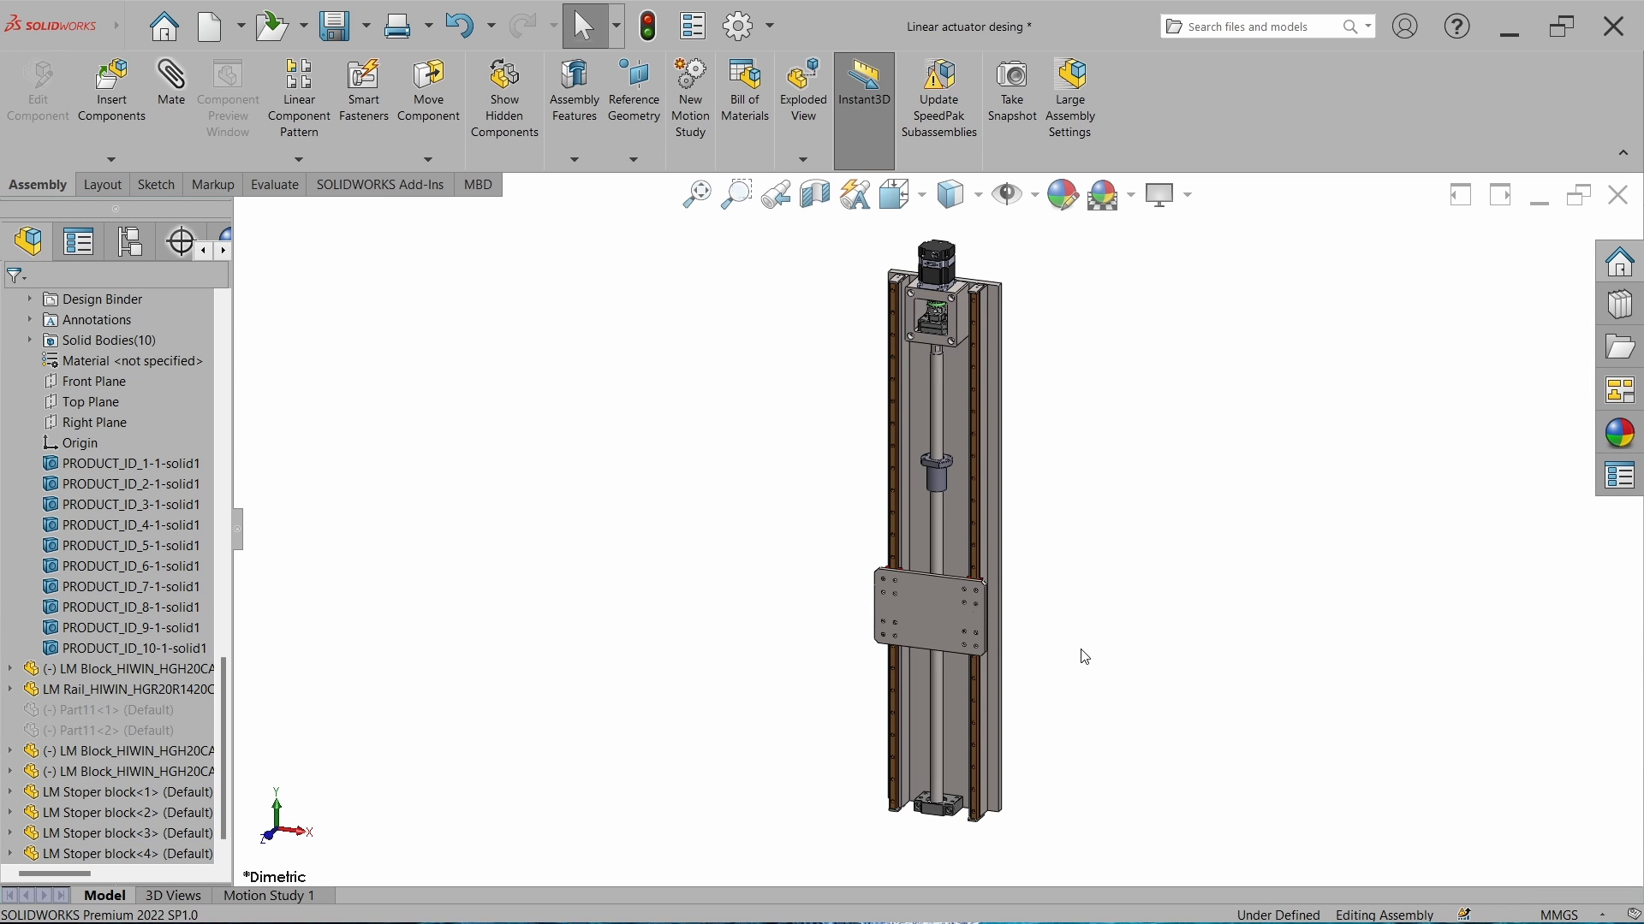
Insert the Rail locking plate part and place it beside the main base plate near the support bearing end.
{"action": "scroll", "coordinate": [1021, 799], "scroll_direction": "down", "scroll_amount": 4}
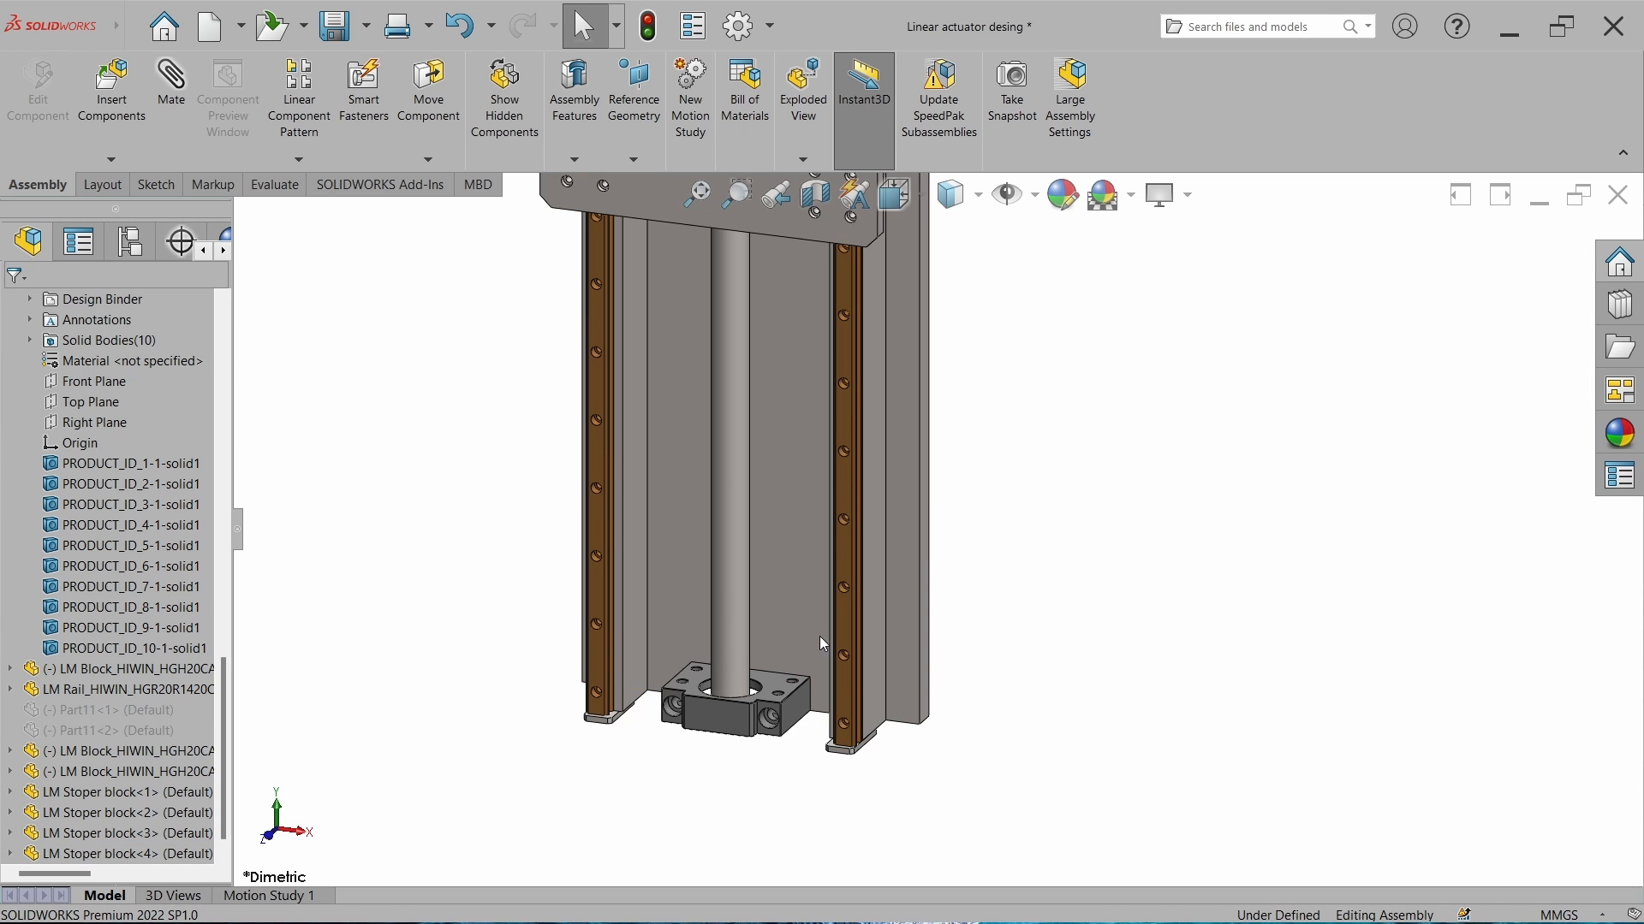
{"action": "scroll", "coordinate": [822, 634], "scroll_direction": "down", "scroll_amount": 3}
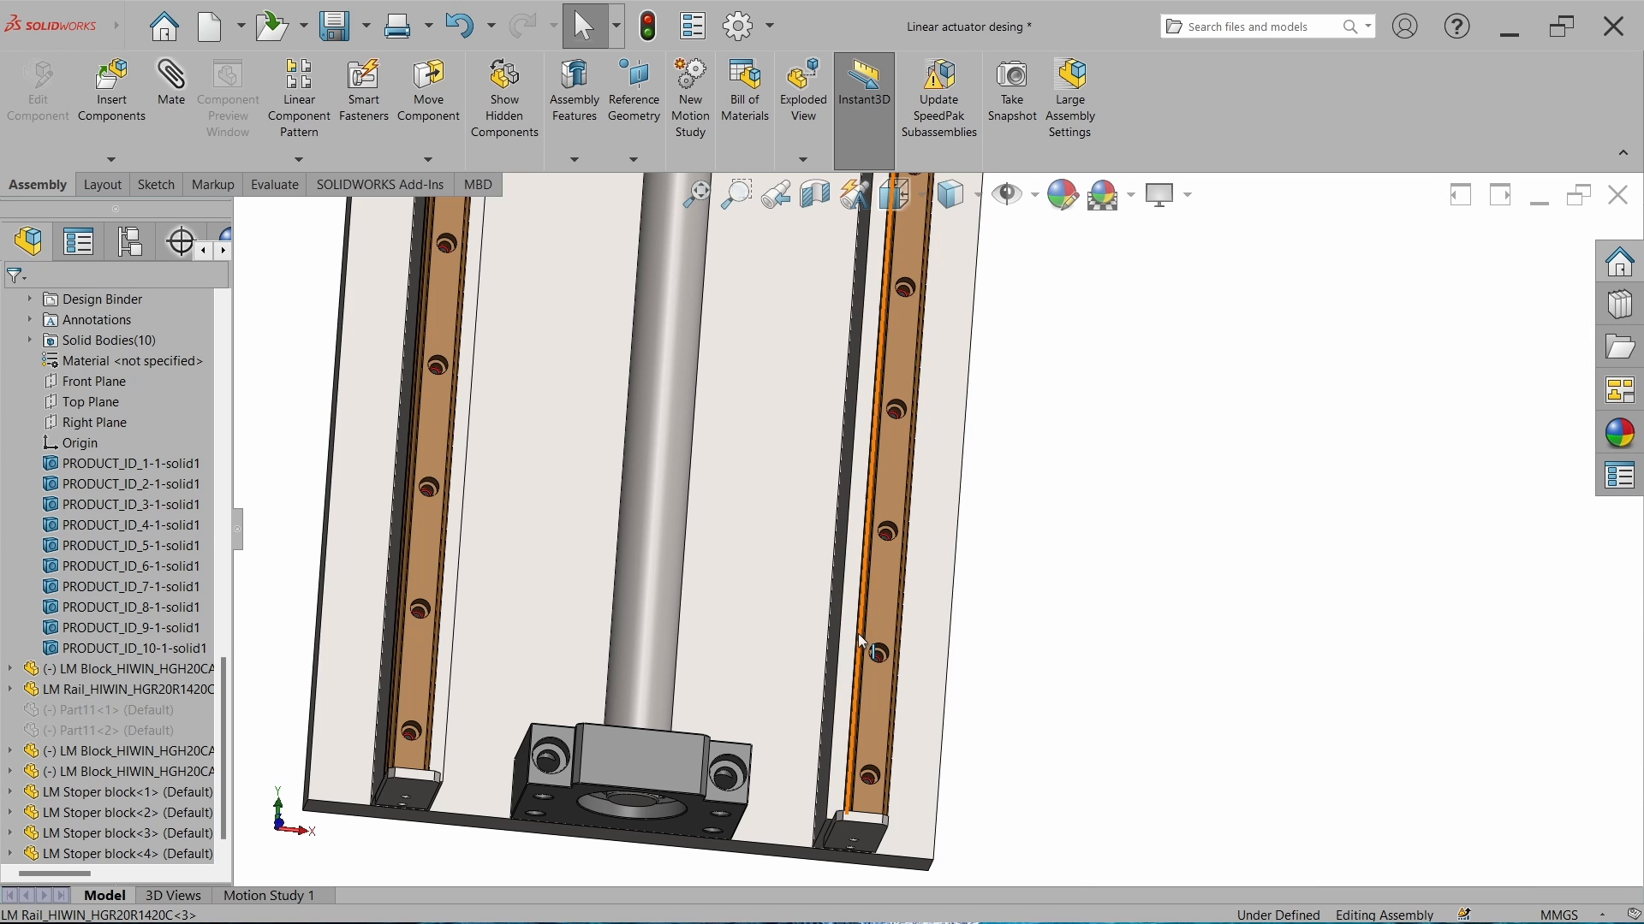
{"action": "middle_click_drag", "start_coordinate": [857, 633], "coordinate": [1040, 644]}
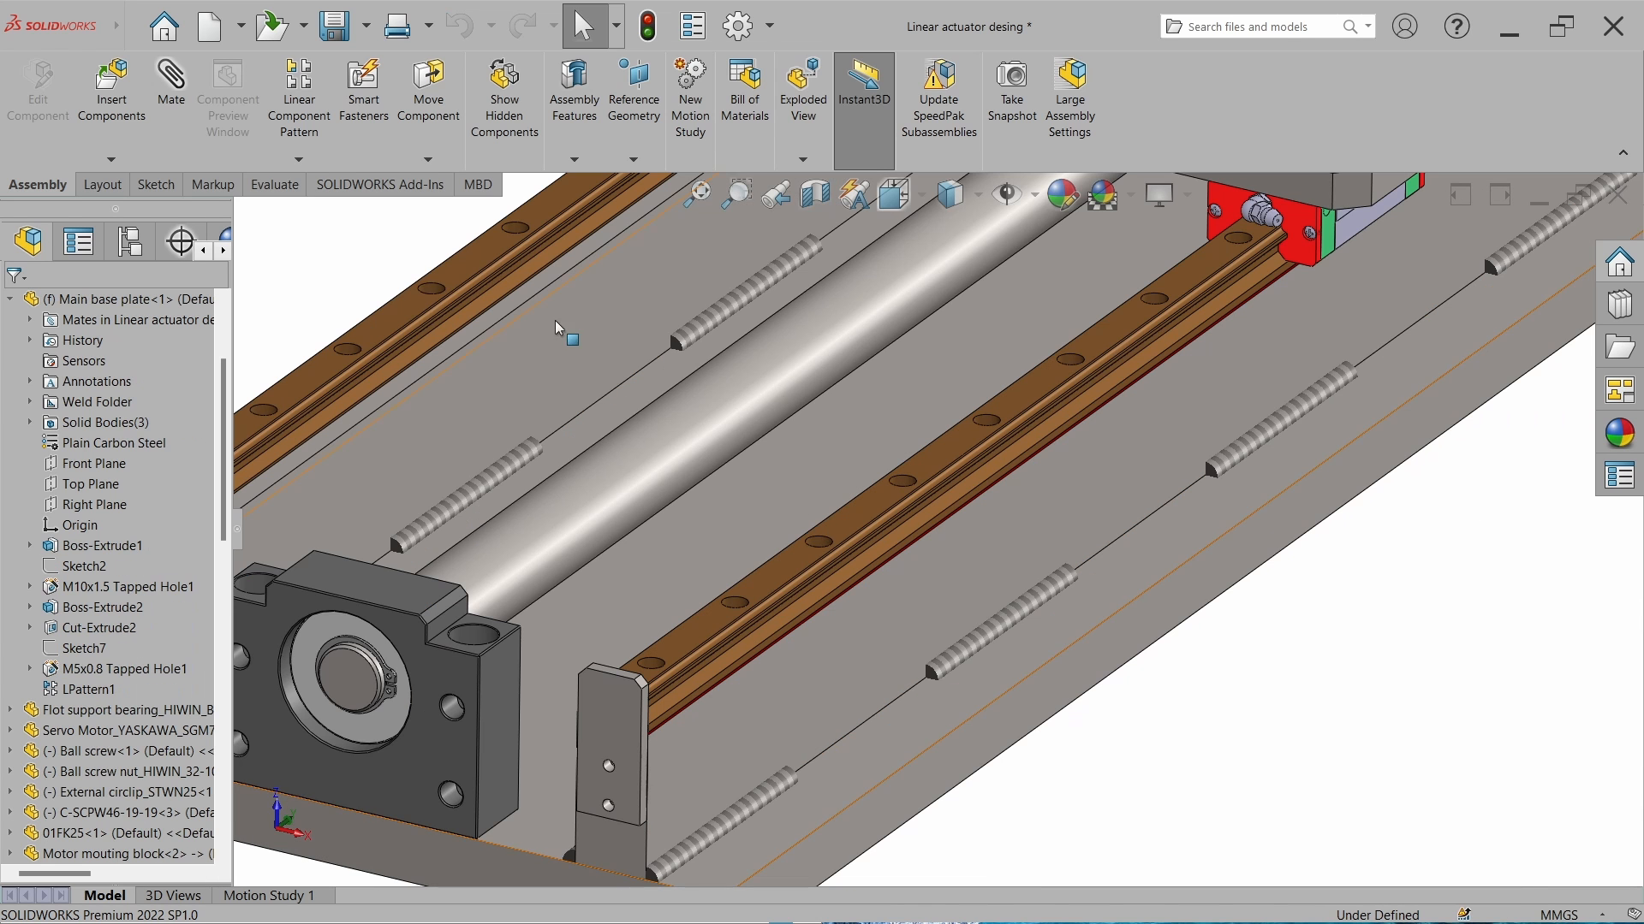
{"action": "left_click", "coordinate": [111, 94]}
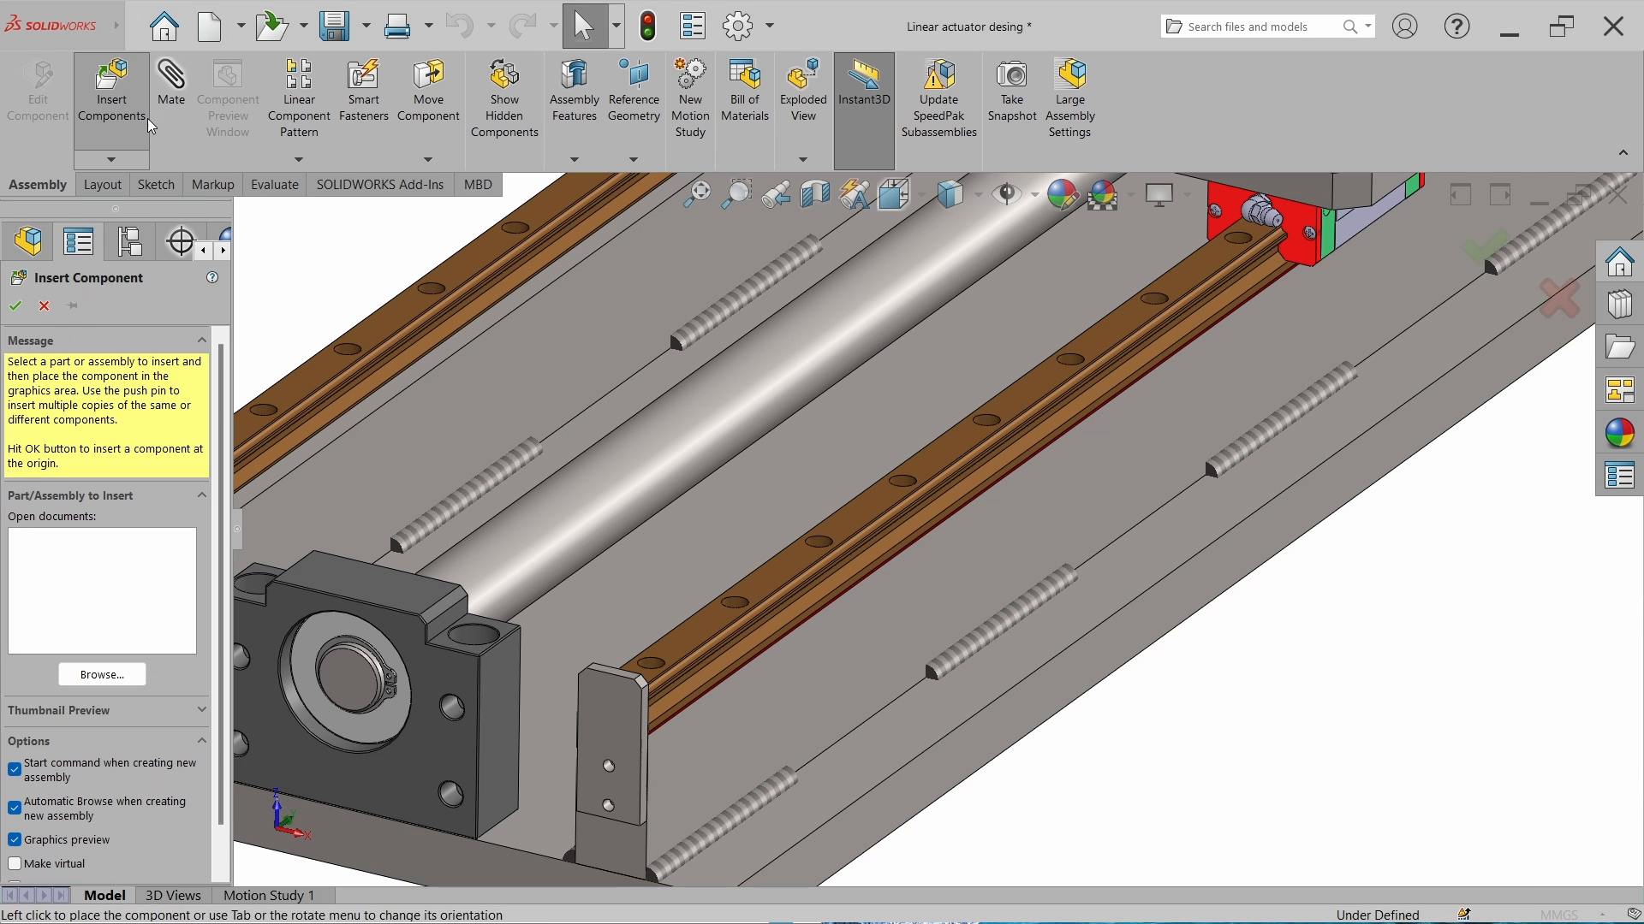
{"action": "scroll", "coordinate": [1020, 514], "scroll_direction": "down", "scroll_amount": 2}
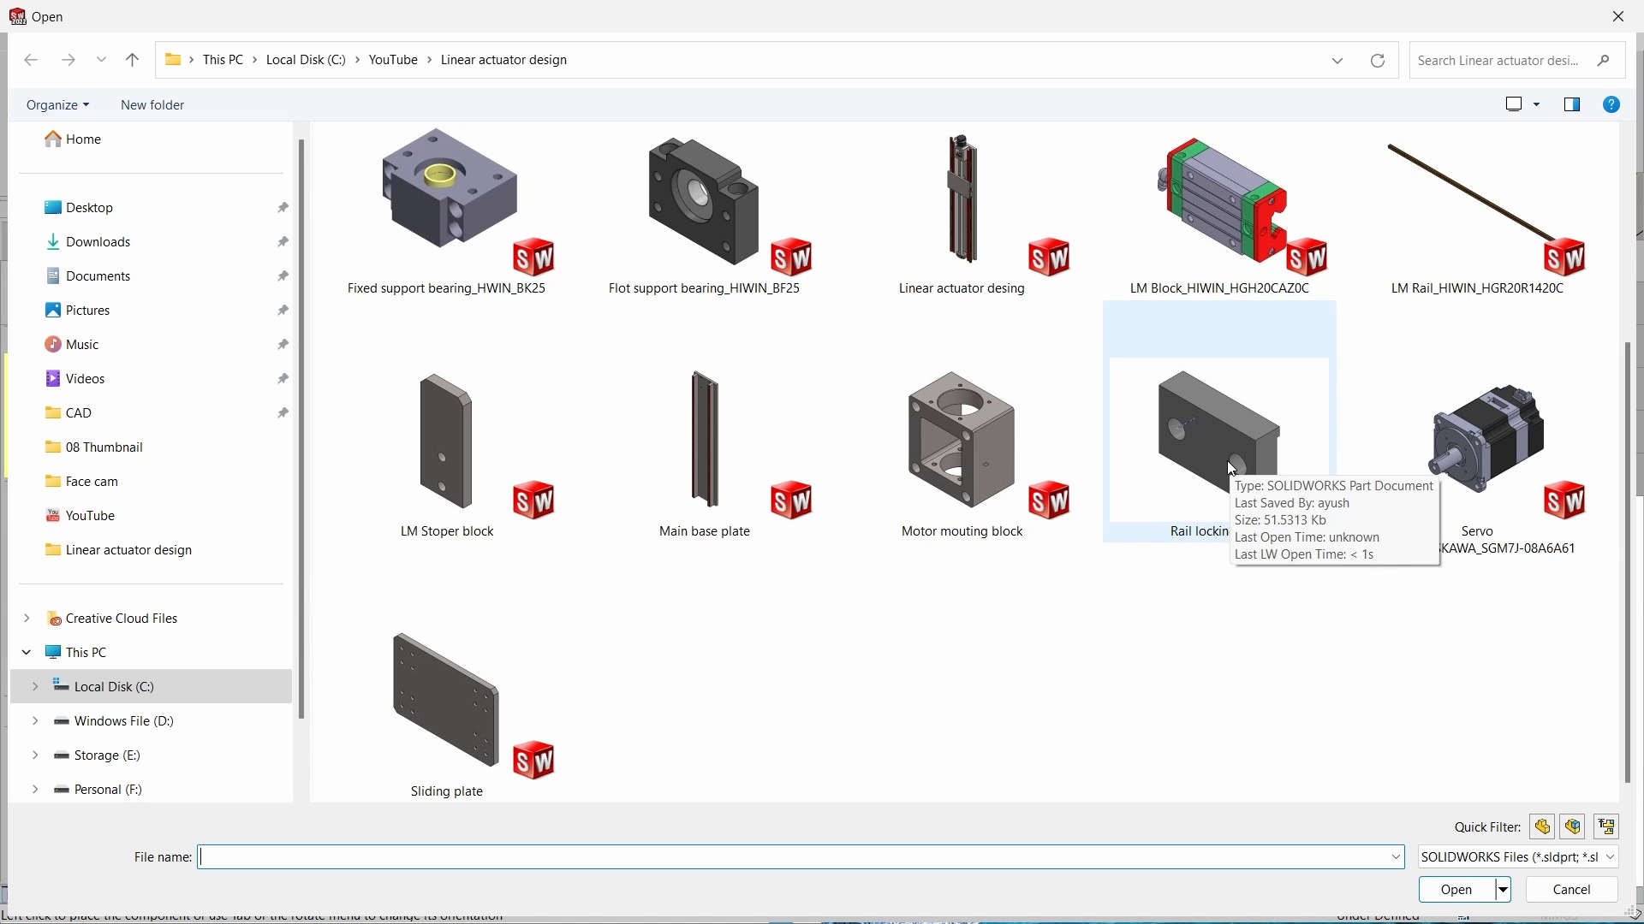
{"action": "left_click", "coordinate": [1188, 436]}
{"action": "double_click", "coordinate": [1188, 437]}
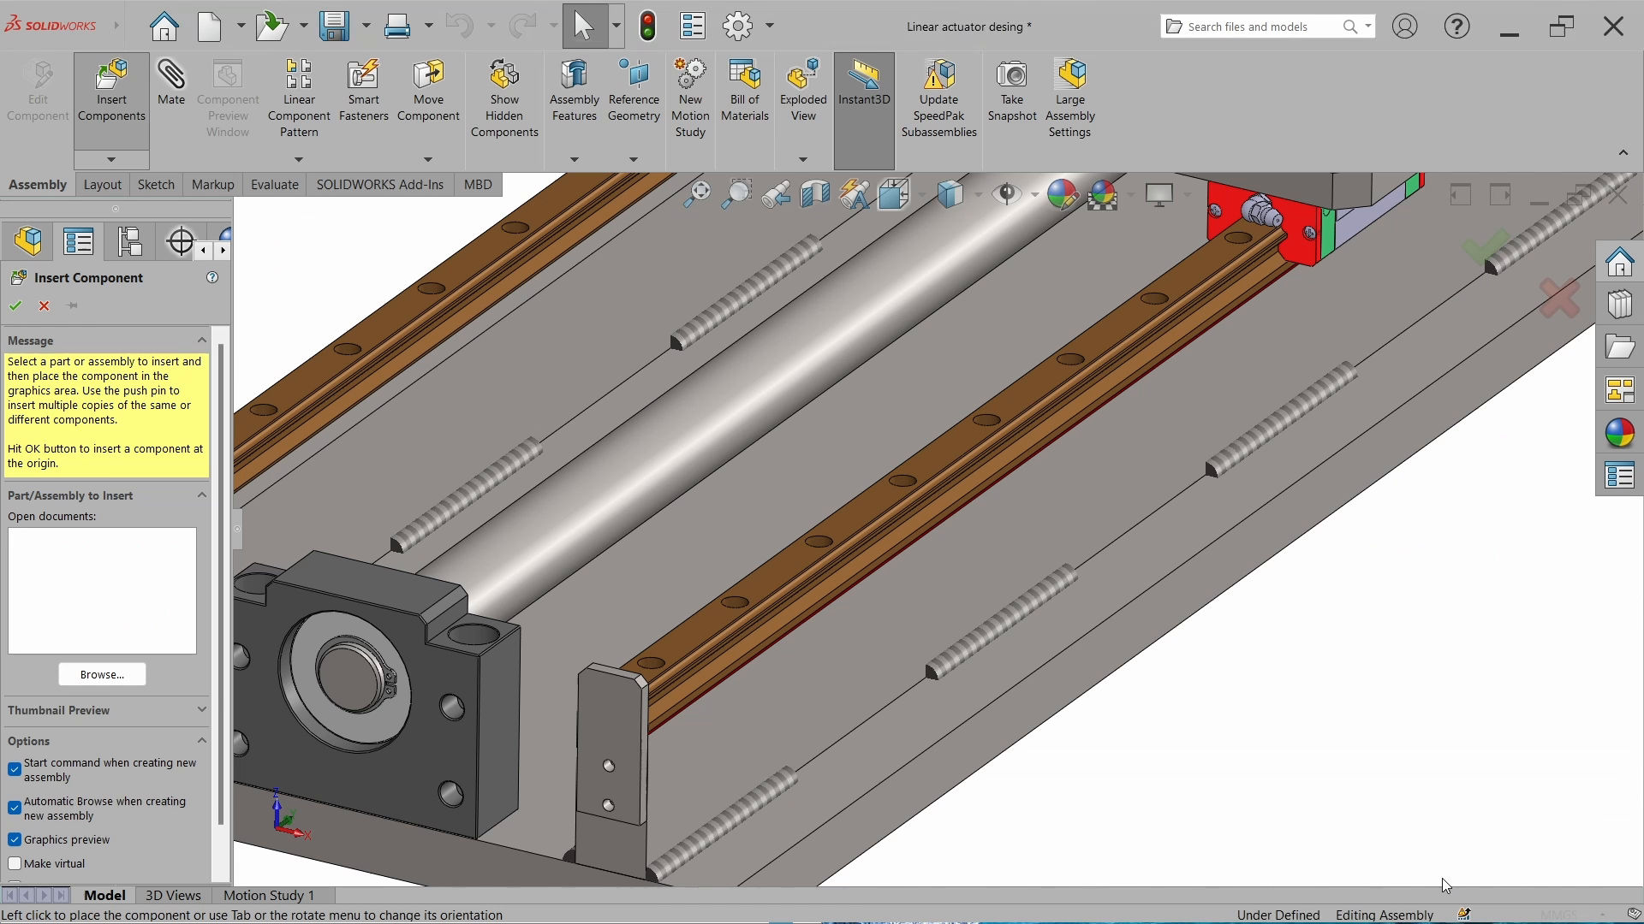
{"action": "left_click", "coordinate": [1371, 778]}
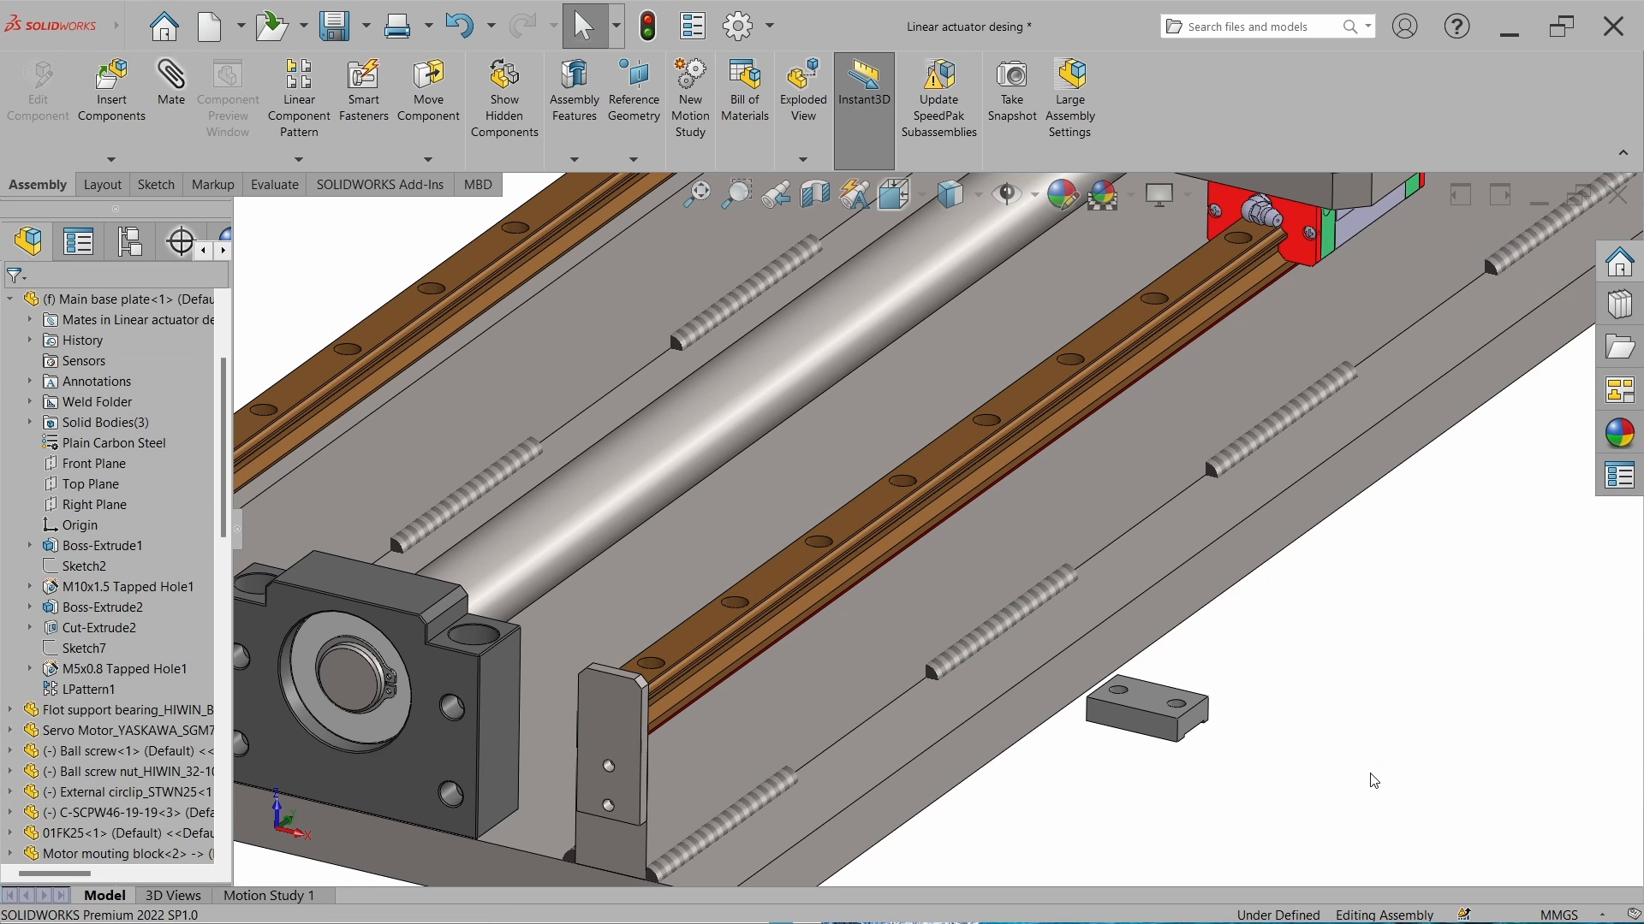
Rotate the rail locking plate upright with the move triad so its hole axes lie horizontal.
{"action": "right_click", "coordinate": [1181, 723]}
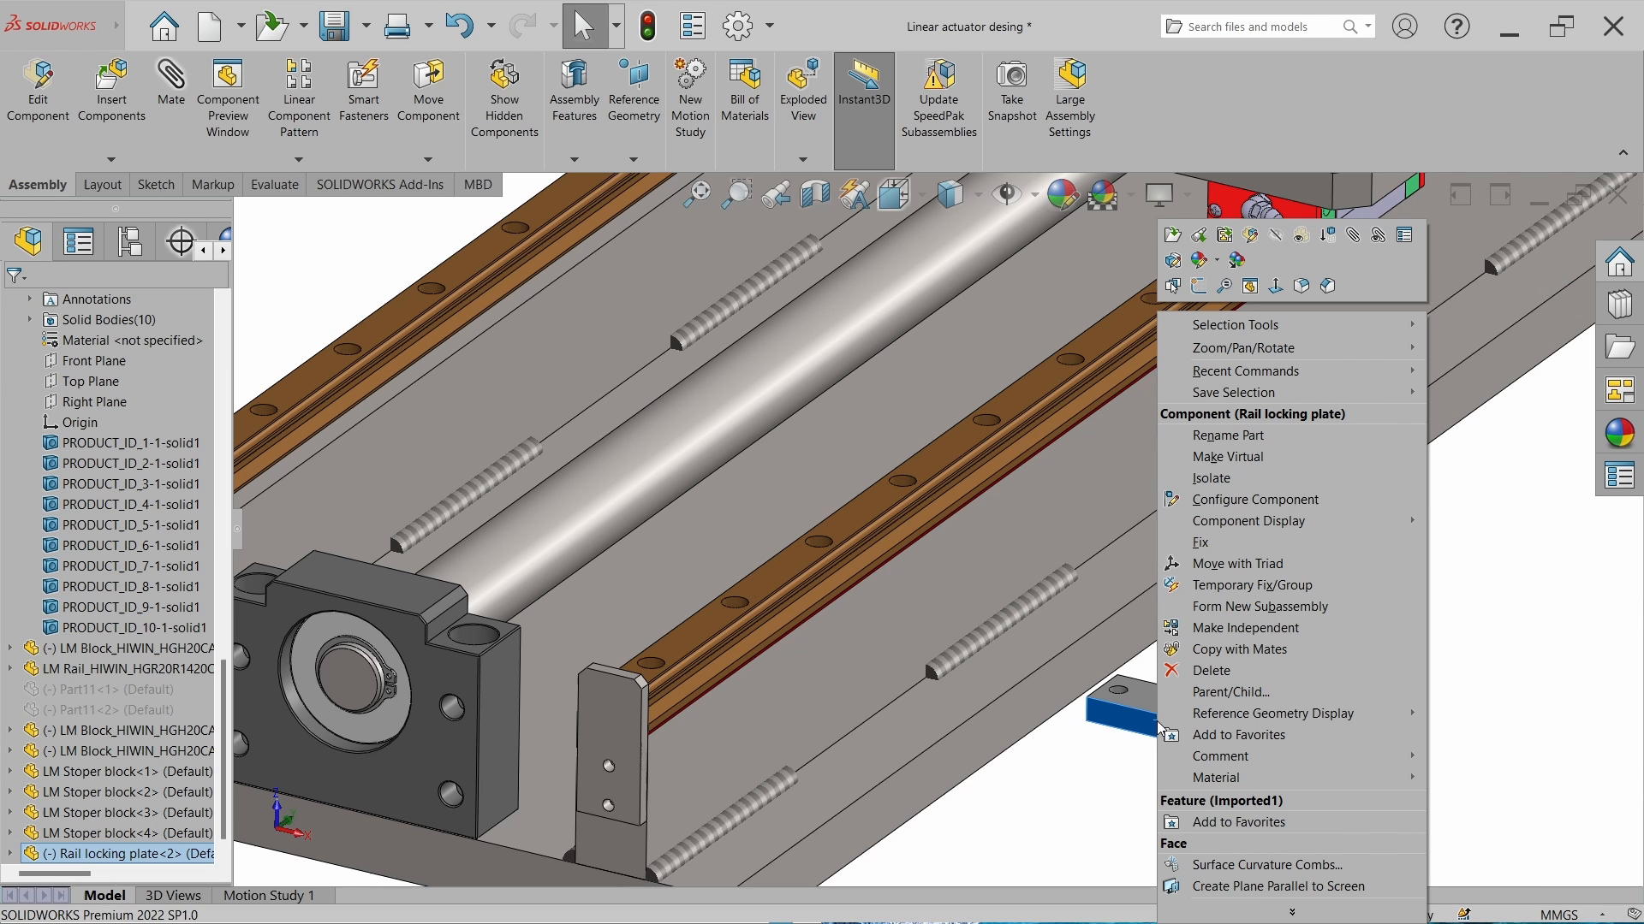
{"action": "left_click", "coordinate": [1186, 575]}
{"action": "left_click_drag", "start_coordinate": [1187, 628], "coordinate": [1100, 682]}
{"action": "left_click", "coordinate": [1367, 786]}
Mate the locking plate's stepped inner face coincident with the rail support's outer side face, flip its alignment, and collapse the component tree.
{"action": "middle_click_drag", "start_coordinate": [1367, 785], "coordinate": [1242, 553]}
{"action": "scroll", "coordinate": [1166, 743], "scroll_direction": "down", "scroll_amount": 5}
{"action": "left_click", "coordinate": [1039, 639]}
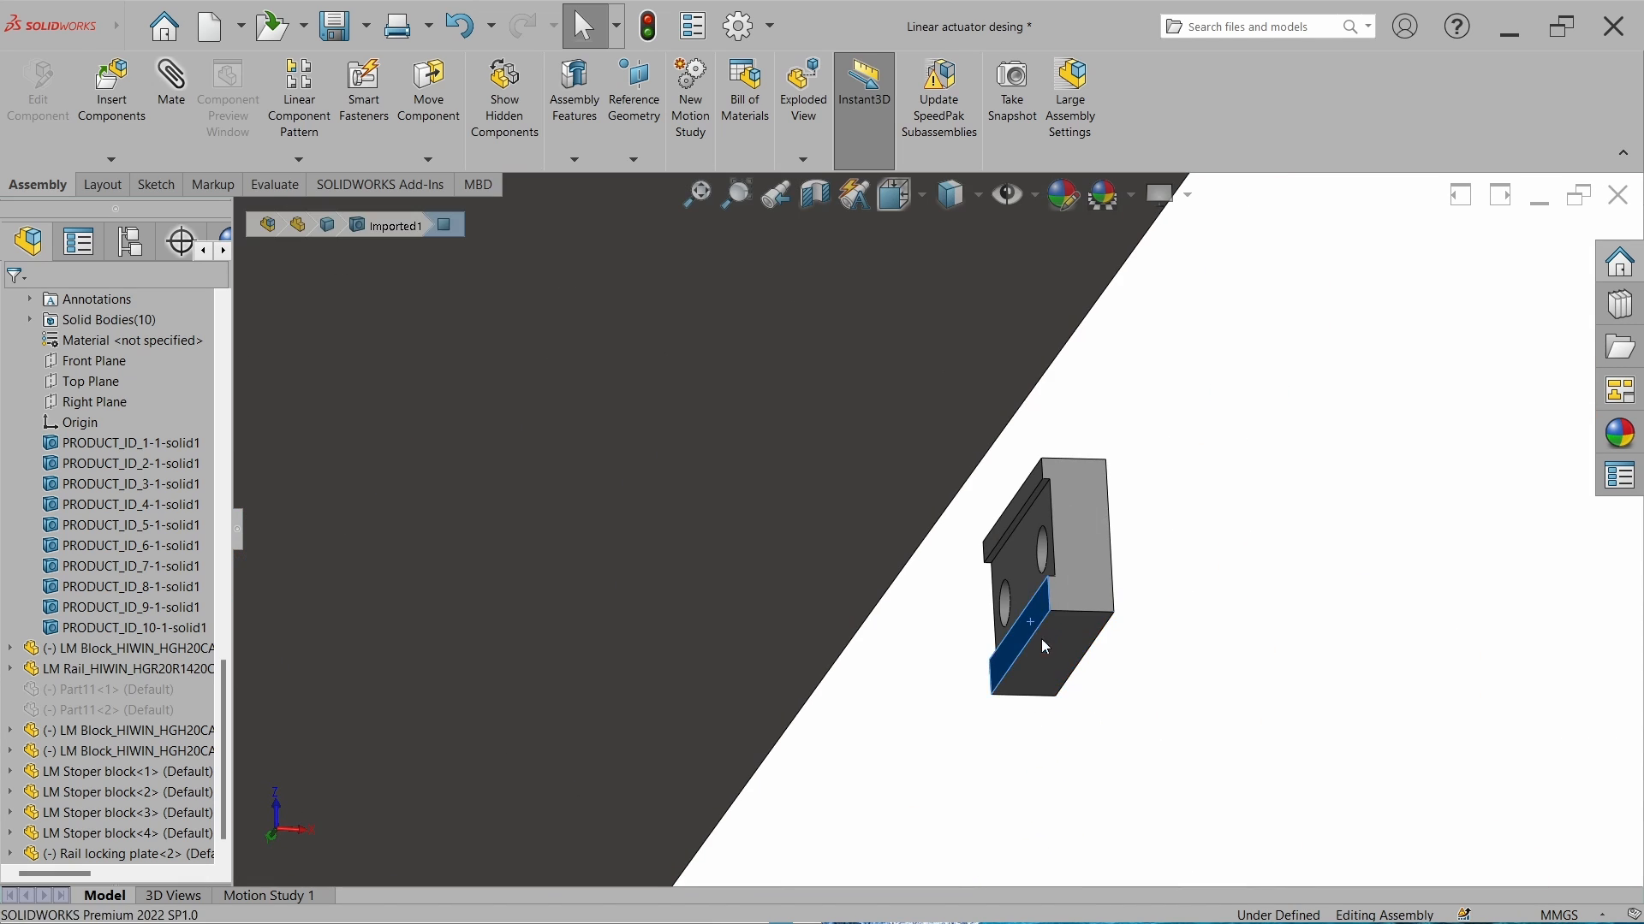
{"action": "scroll", "coordinate": [1042, 640], "scroll_direction": "up", "scroll_amount": 5}
{"action": "middle_click_drag", "start_coordinate": [1042, 640], "coordinate": [844, 713]}
{"action": "scroll", "coordinate": [843, 711], "scroll_direction": "up", "scroll_amount": 3}
{"action": "scroll", "coordinate": [623, 493], "scroll_direction": "down", "scroll_amount": 4}
{"action": "left_click", "coordinate": [642, 539], "text": "ctrl"}
{"action": "left_click", "coordinate": [700, 527]}
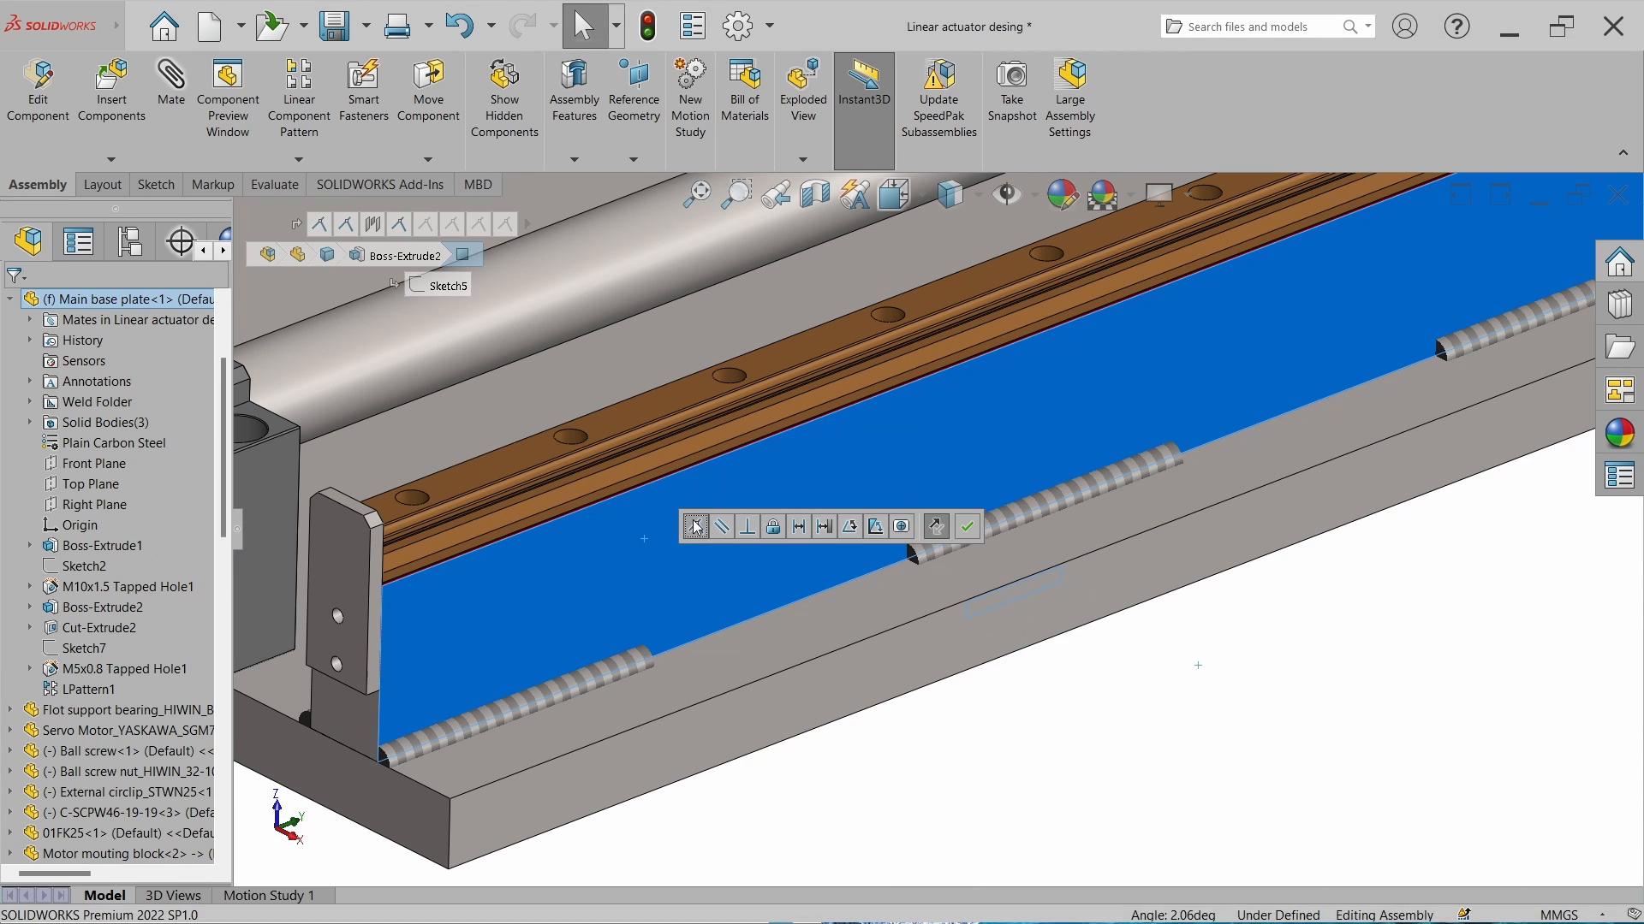
{"action": "left_click", "coordinate": [936, 526]}
{"action": "right_click", "coordinate": [172, 505]}
{"action": "left_click", "coordinate": [222, 518]}
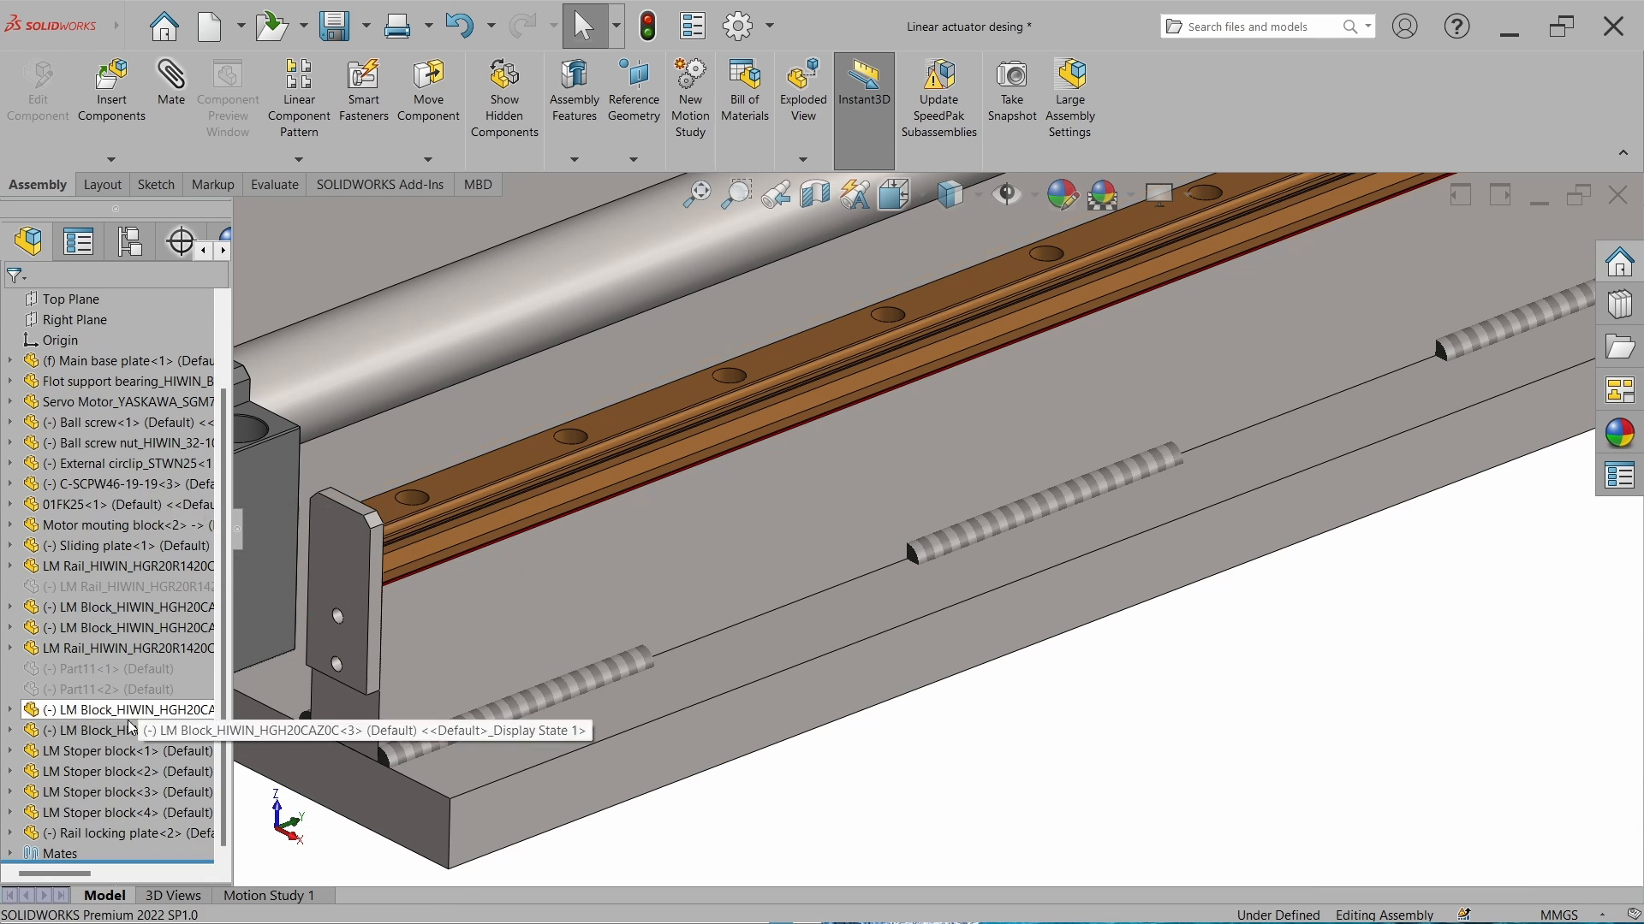
Raise the rail locking plate along Z with the triad until it sits against the side of the rail.
{"action": "left_click", "coordinate": [129, 833]}
{"action": "left_click_drag", "start_coordinate": [1030, 466], "coordinate": [1030, 276]}
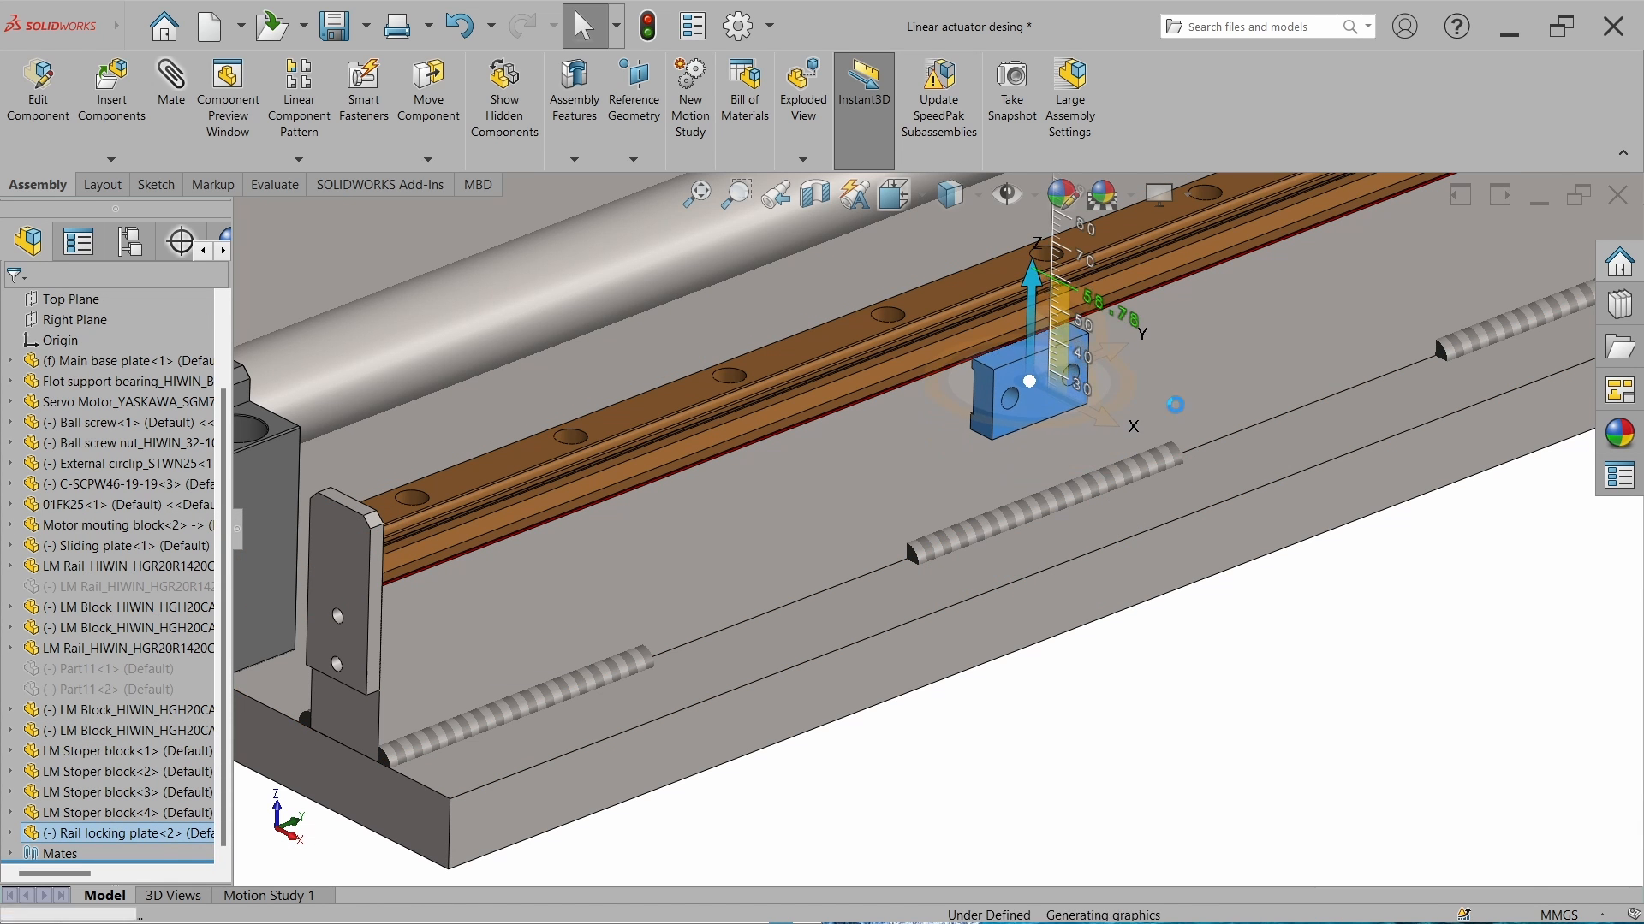
{"action": "key", "text": "Escape"}
{"action": "scroll", "coordinate": [1008, 334], "scroll_direction": "down", "scroll_amount": 5}
{"action": "left_click_drag", "start_coordinate": [1025, 493], "coordinate": [1024, 451]}
{"action": "scroll", "coordinate": [1045, 490], "scroll_direction": "up", "scroll_amount": 6}
{"action": "left_click", "coordinate": [1286, 788]}
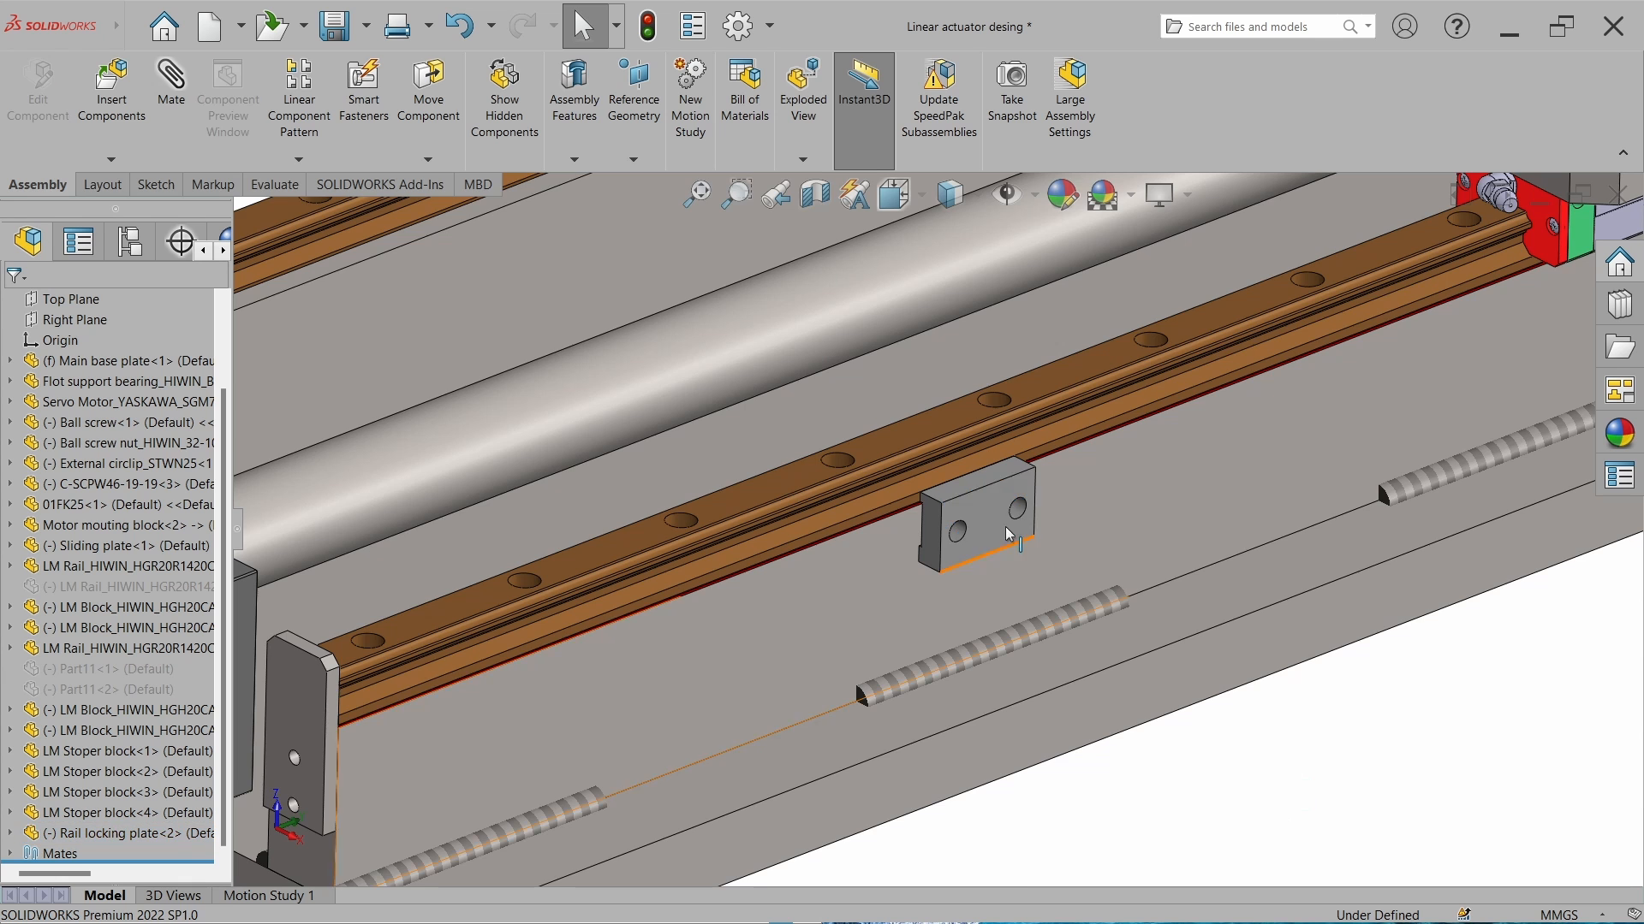
Examine the rail locking plate and its socket head cap screws beside the rail from several angles.
{"action": "middle_click_drag", "start_coordinate": [1005, 527], "coordinate": [957, 464]}
{"action": "scroll", "coordinate": [957, 521], "scroll_direction": "down", "scroll_amount": 3}
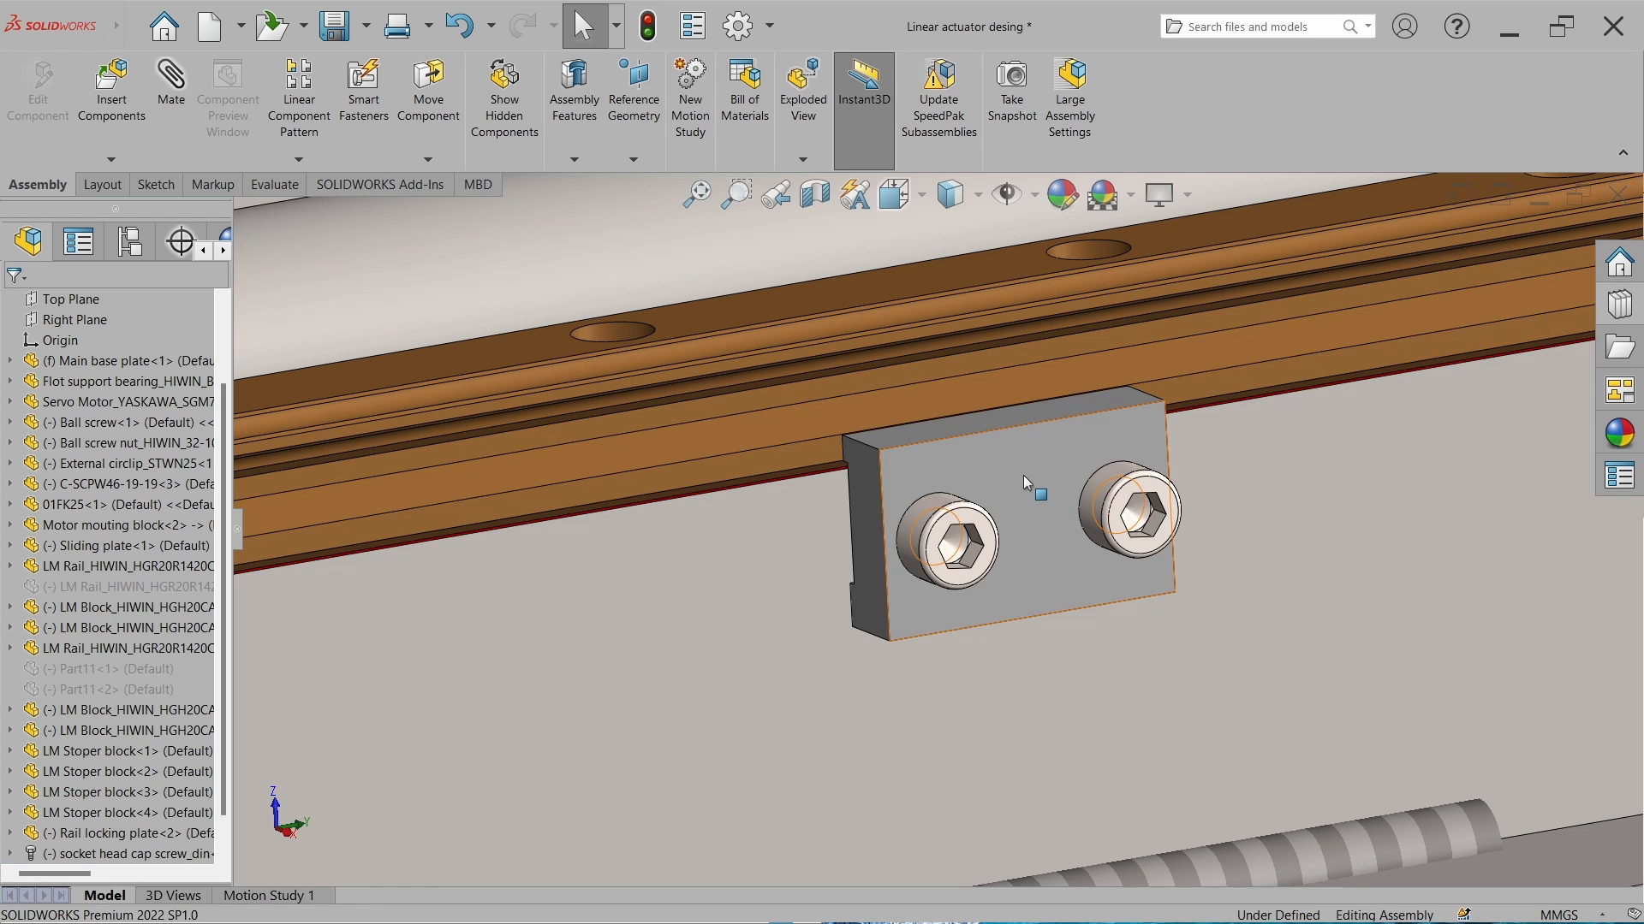
{"action": "middle_click_drag", "start_coordinate": [1023, 479], "coordinate": [1050, 523]}
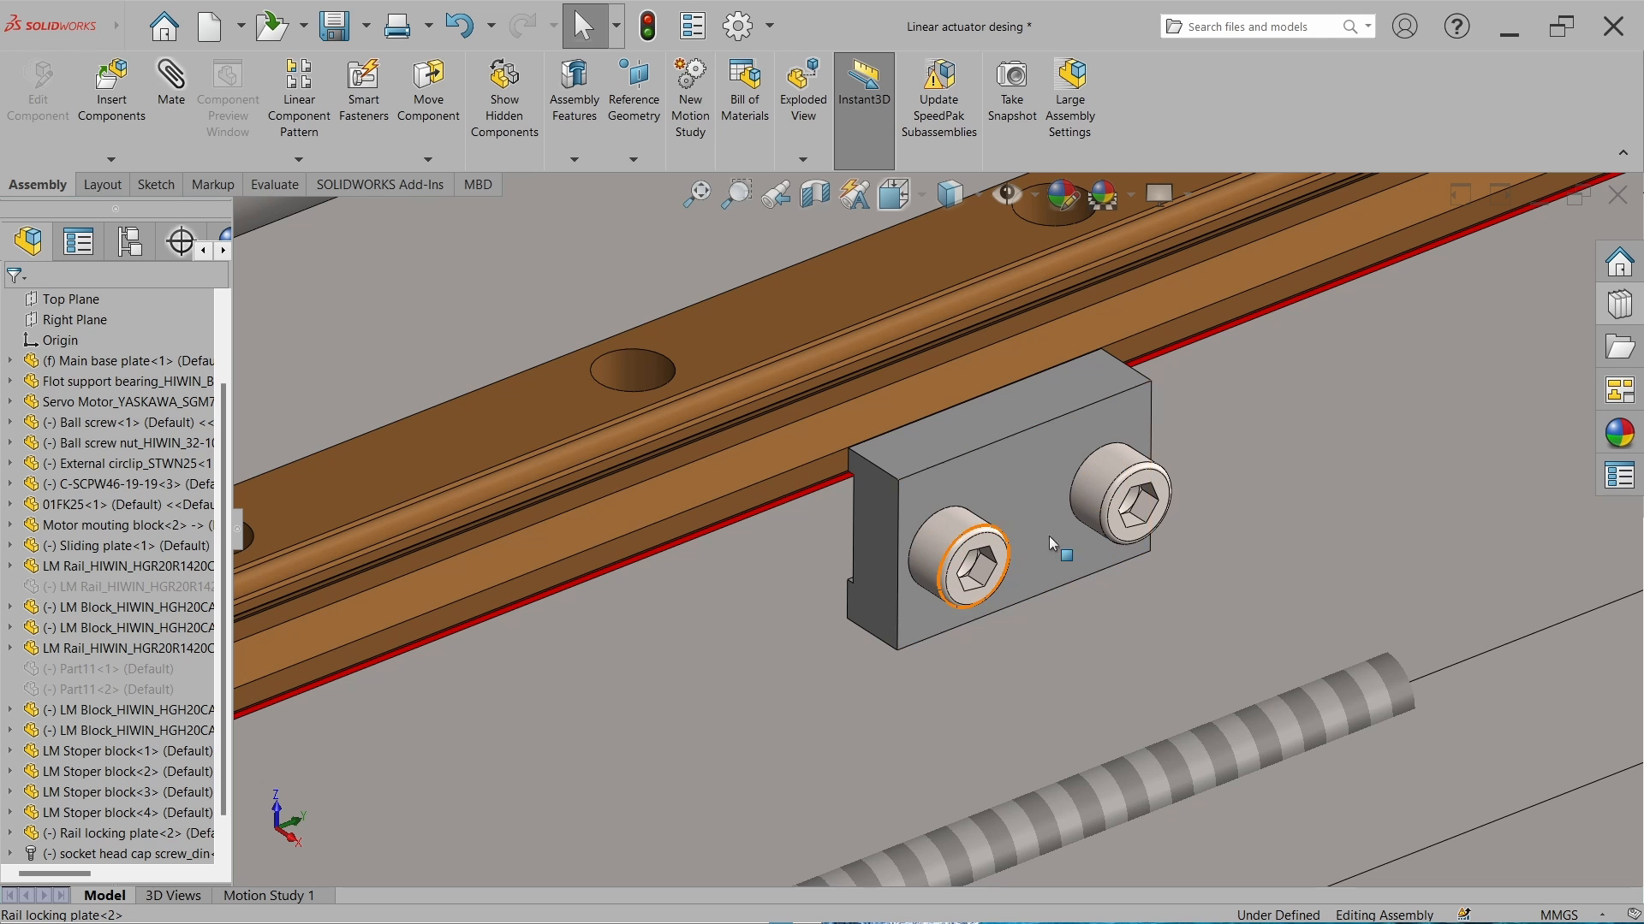
{"action": "middle_click_drag", "start_coordinate": [890, 548], "coordinate": [707, 634]}
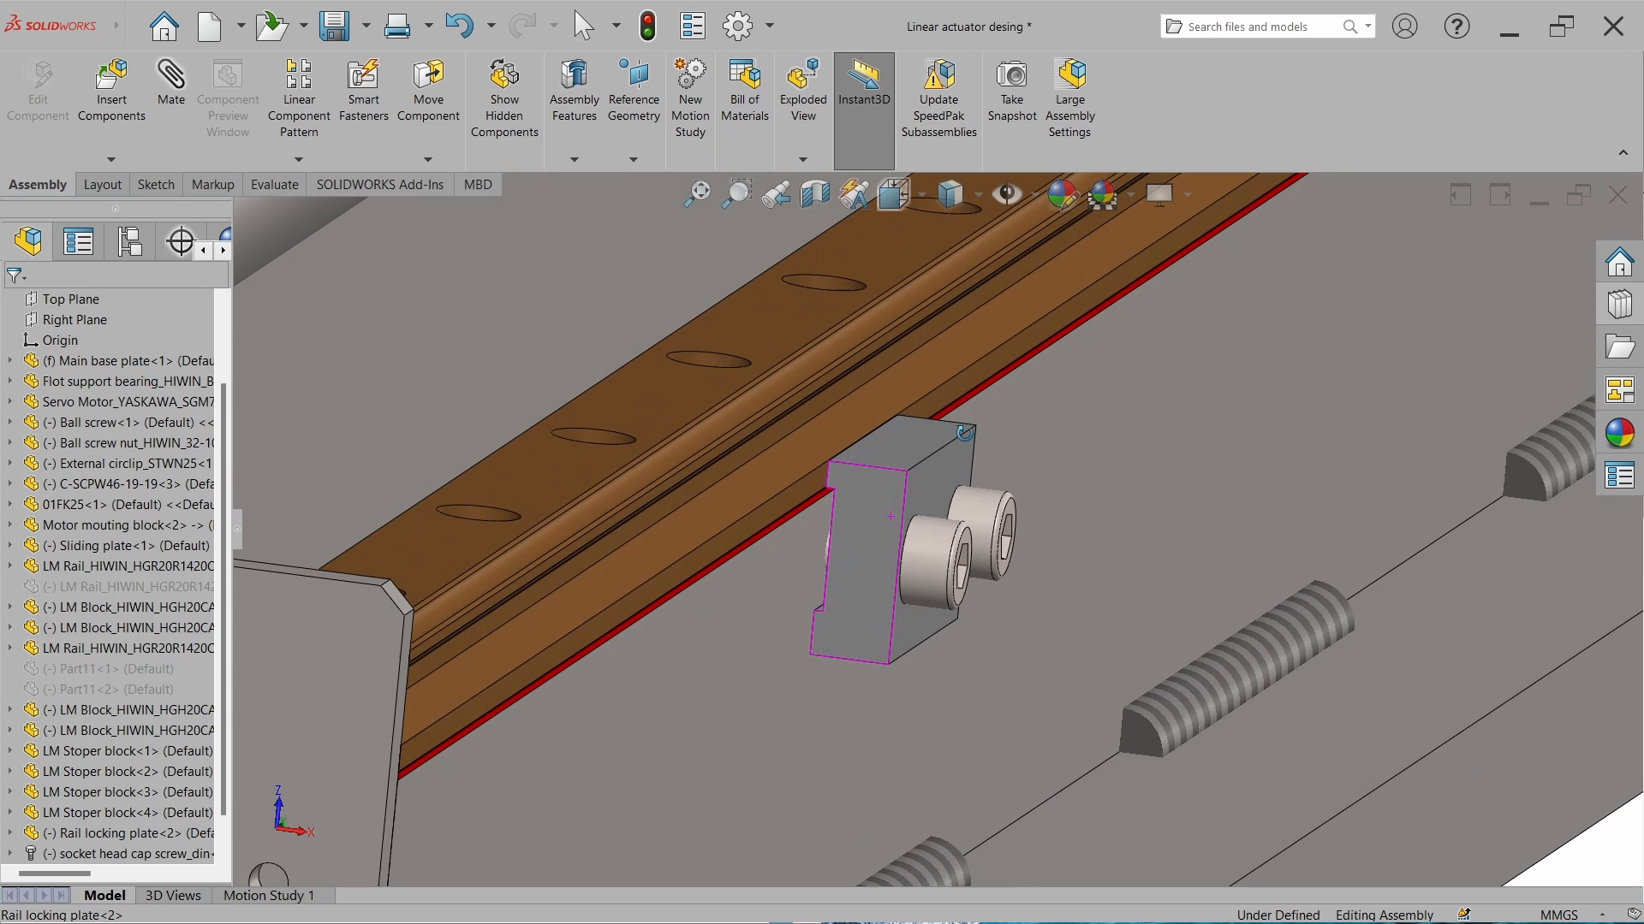
View the rail end straight on and hide the stopper block covering the rail beside the locking plate.
{"action": "left_click", "coordinate": [533, 700]}
{"action": "left_click", "coordinate": [659, 649]}
{"action": "left_click", "coordinate": [1138, 260]}
{"action": "scroll", "coordinate": [1062, 284], "scroll_direction": "down", "scroll_amount": 15}
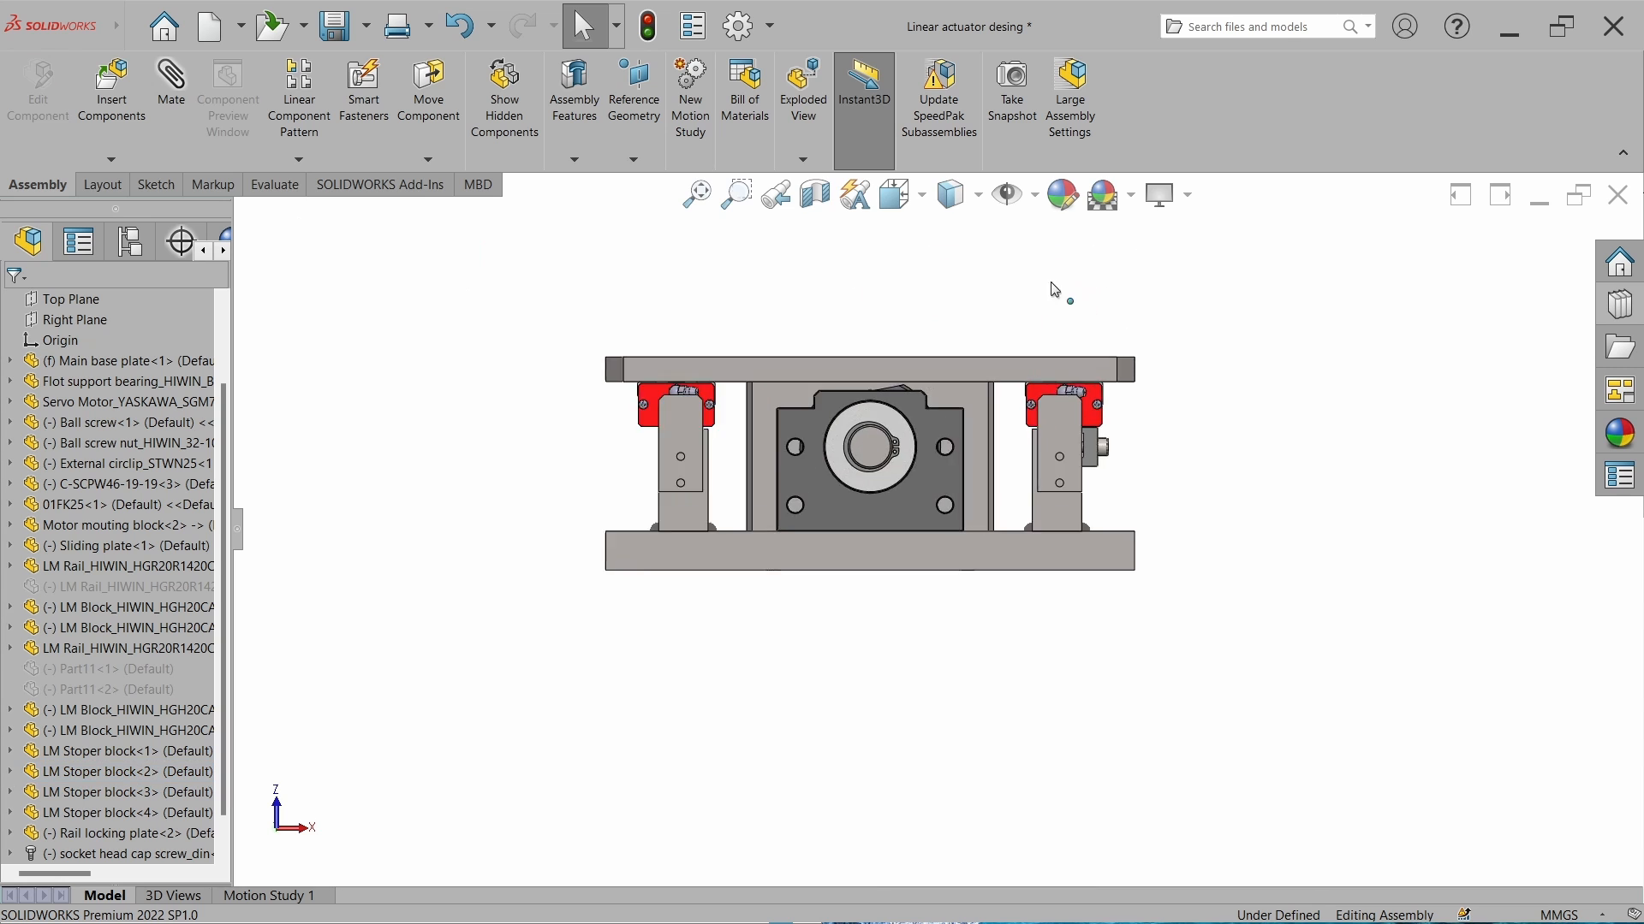
{"action": "left_click", "coordinate": [774, 480]}
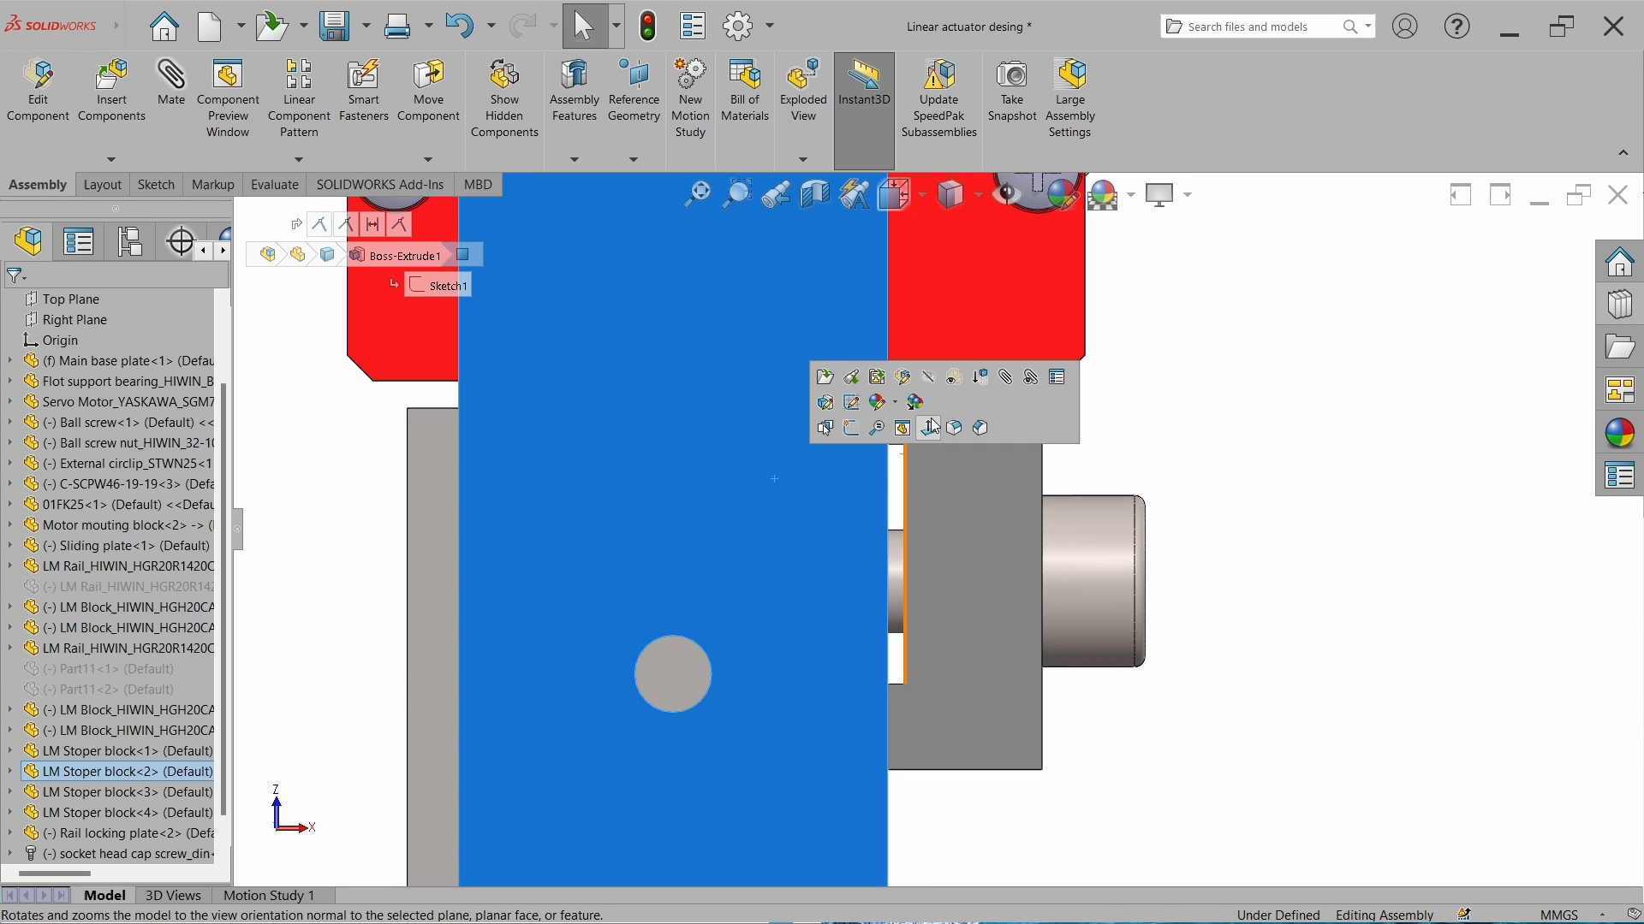
{"action": "left_click", "coordinate": [953, 378]}
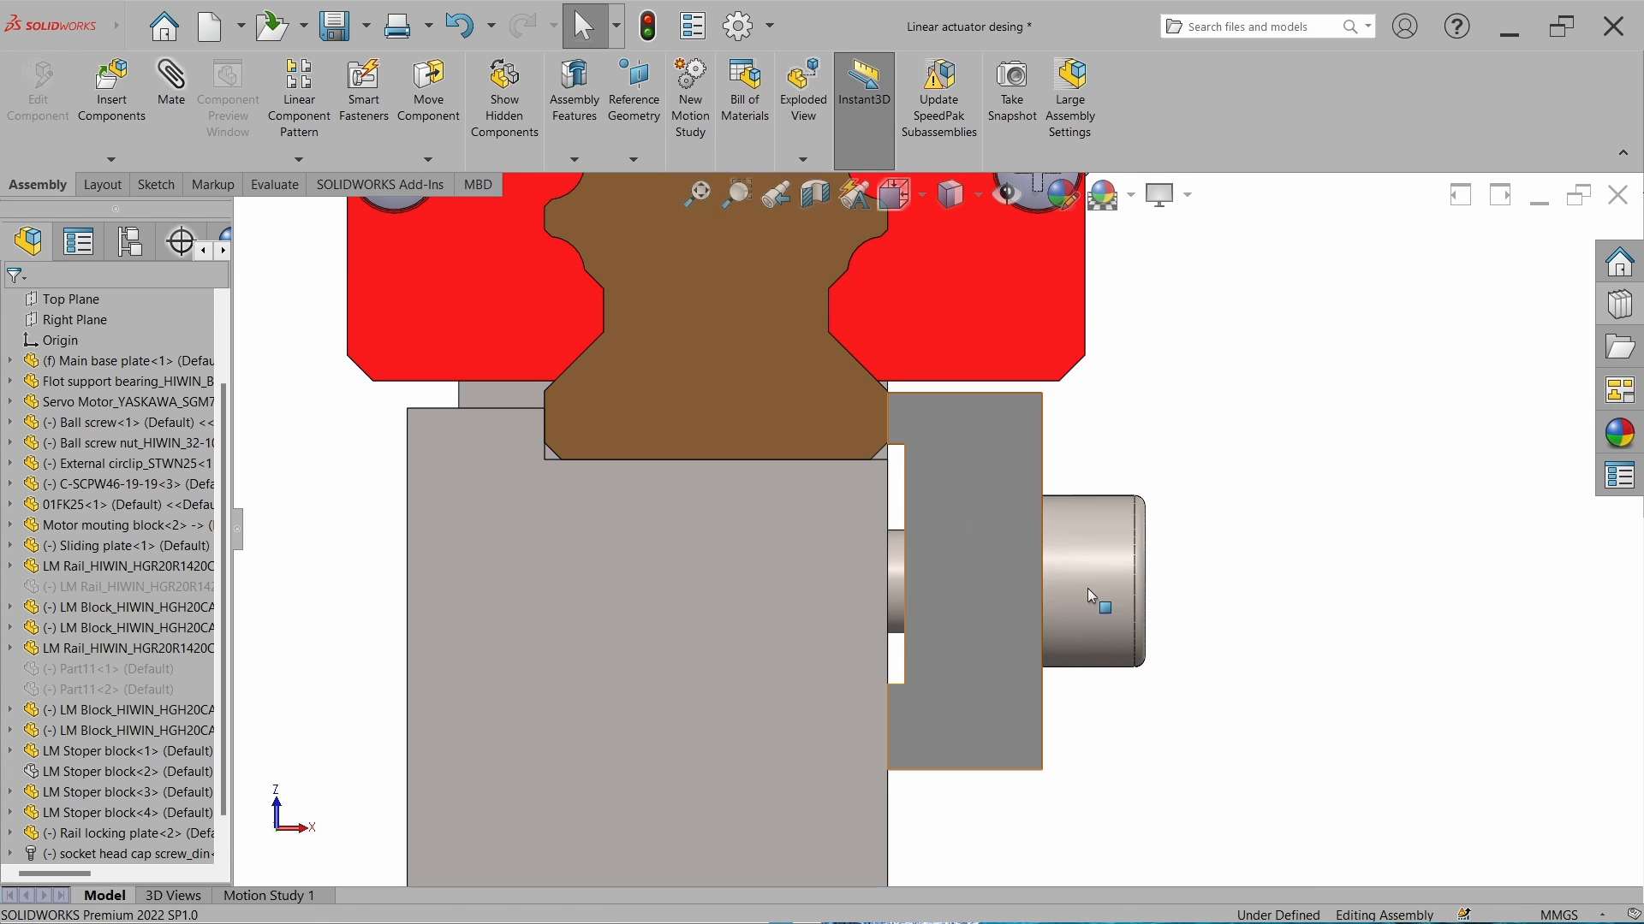
Examine how the locking plate bears against the rail and its support, and view the whole actuator.
{"action": "left_click", "coordinate": [912, 426]}
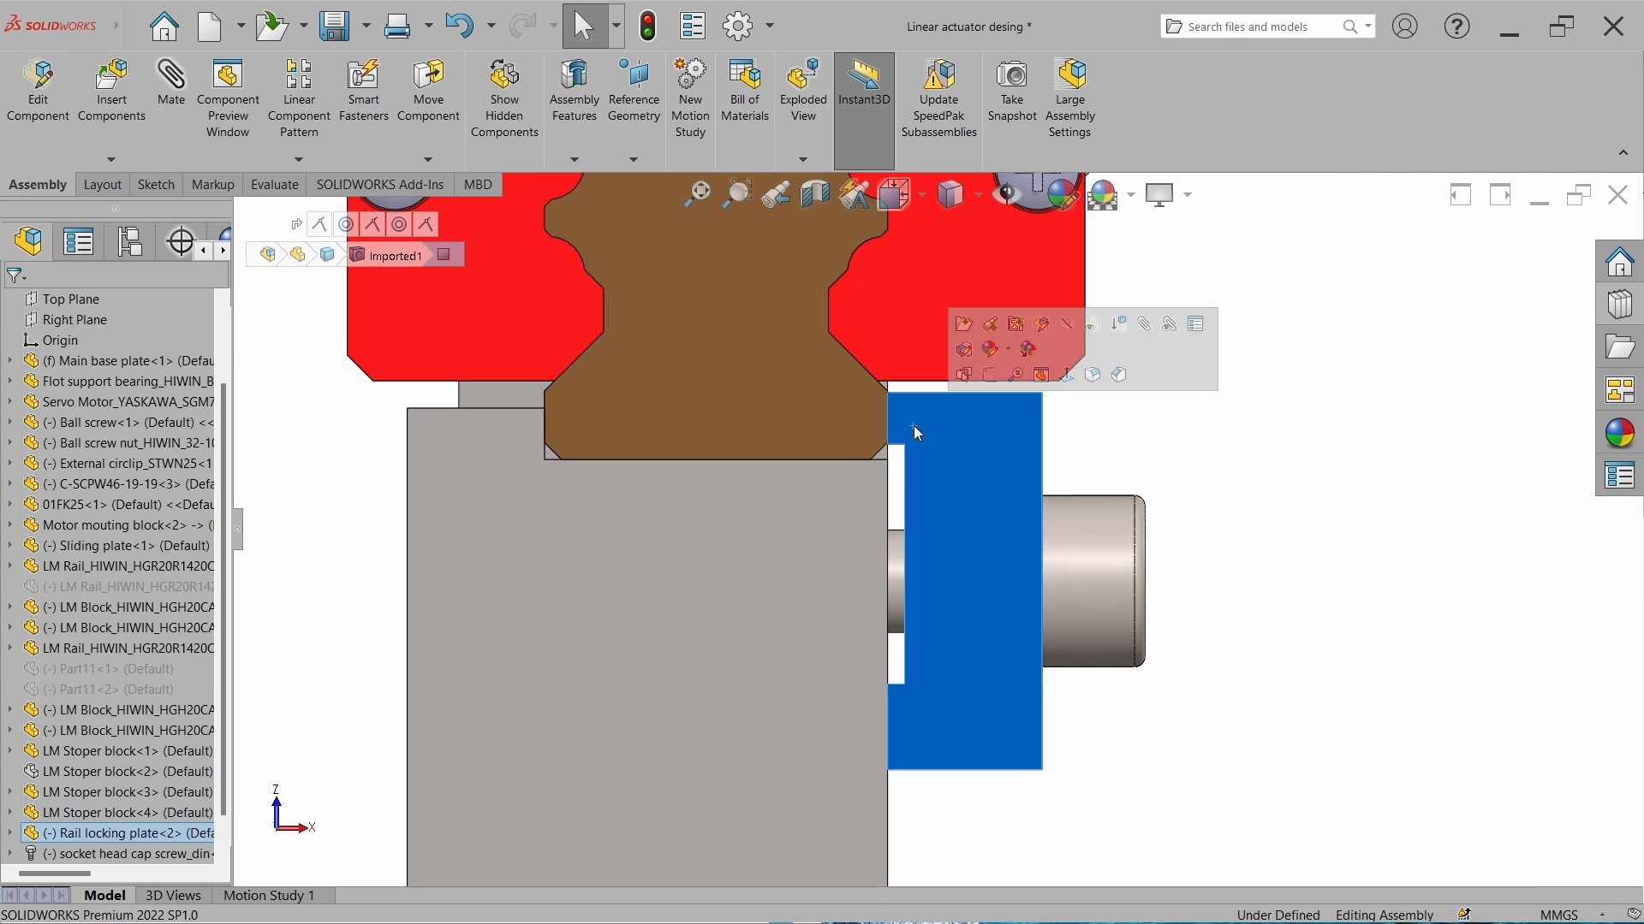
{"action": "scroll", "coordinate": [745, 452], "scroll_direction": "up", "scroll_amount": 2}
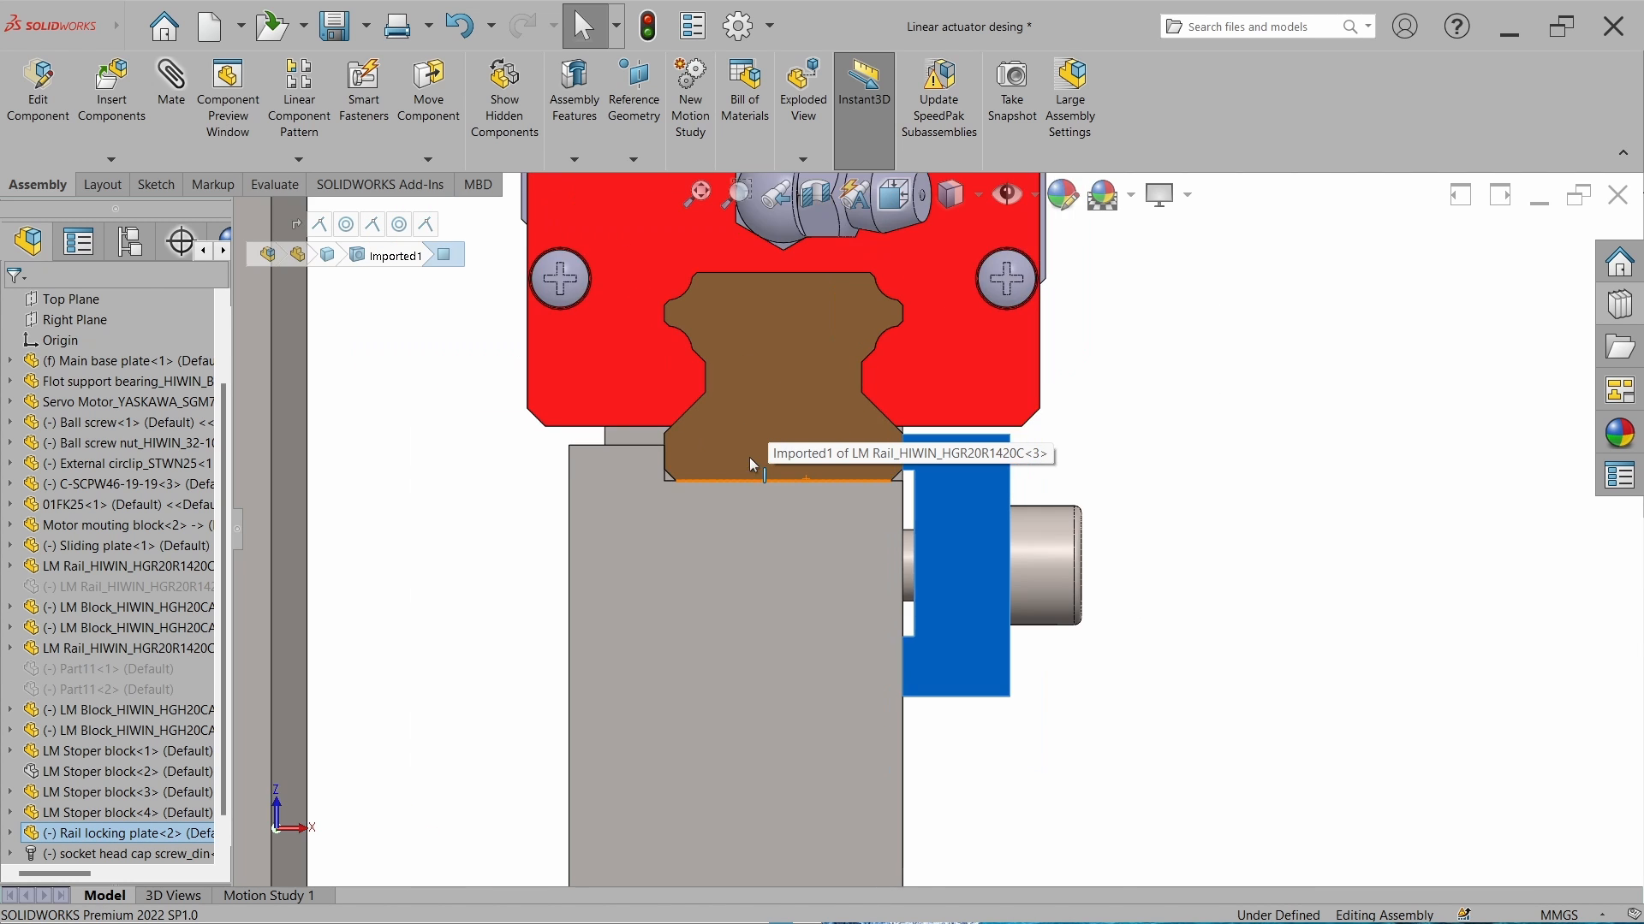
{"action": "scroll", "coordinate": [763, 386], "scroll_direction": "down", "scroll_amount": 2}
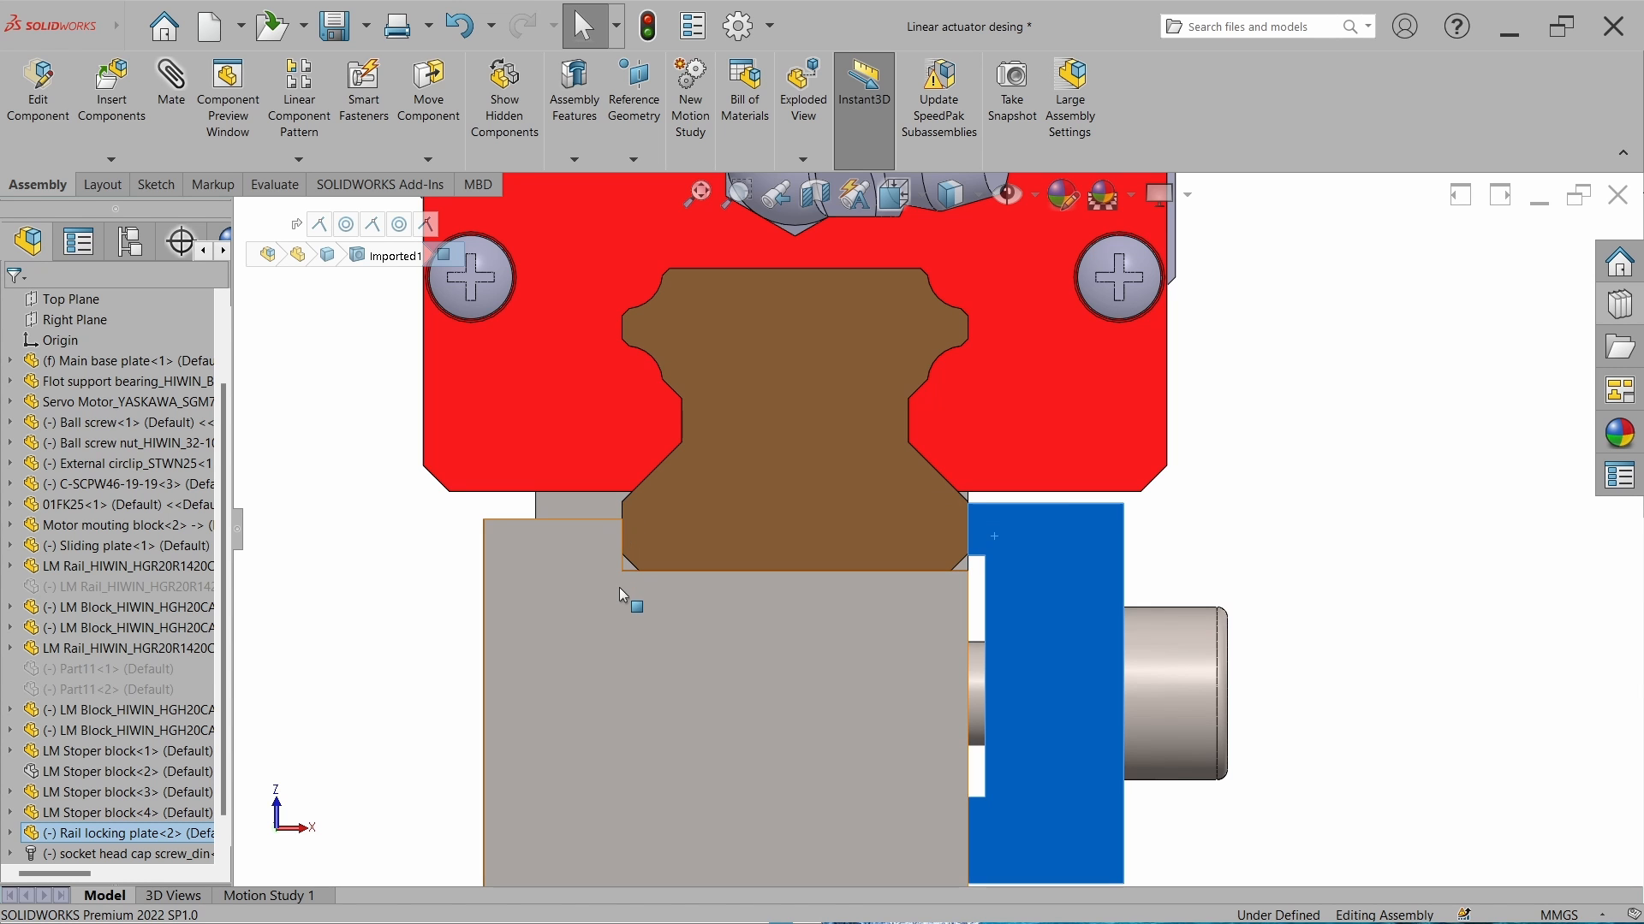
{"action": "left_click", "coordinate": [1382, 541]}
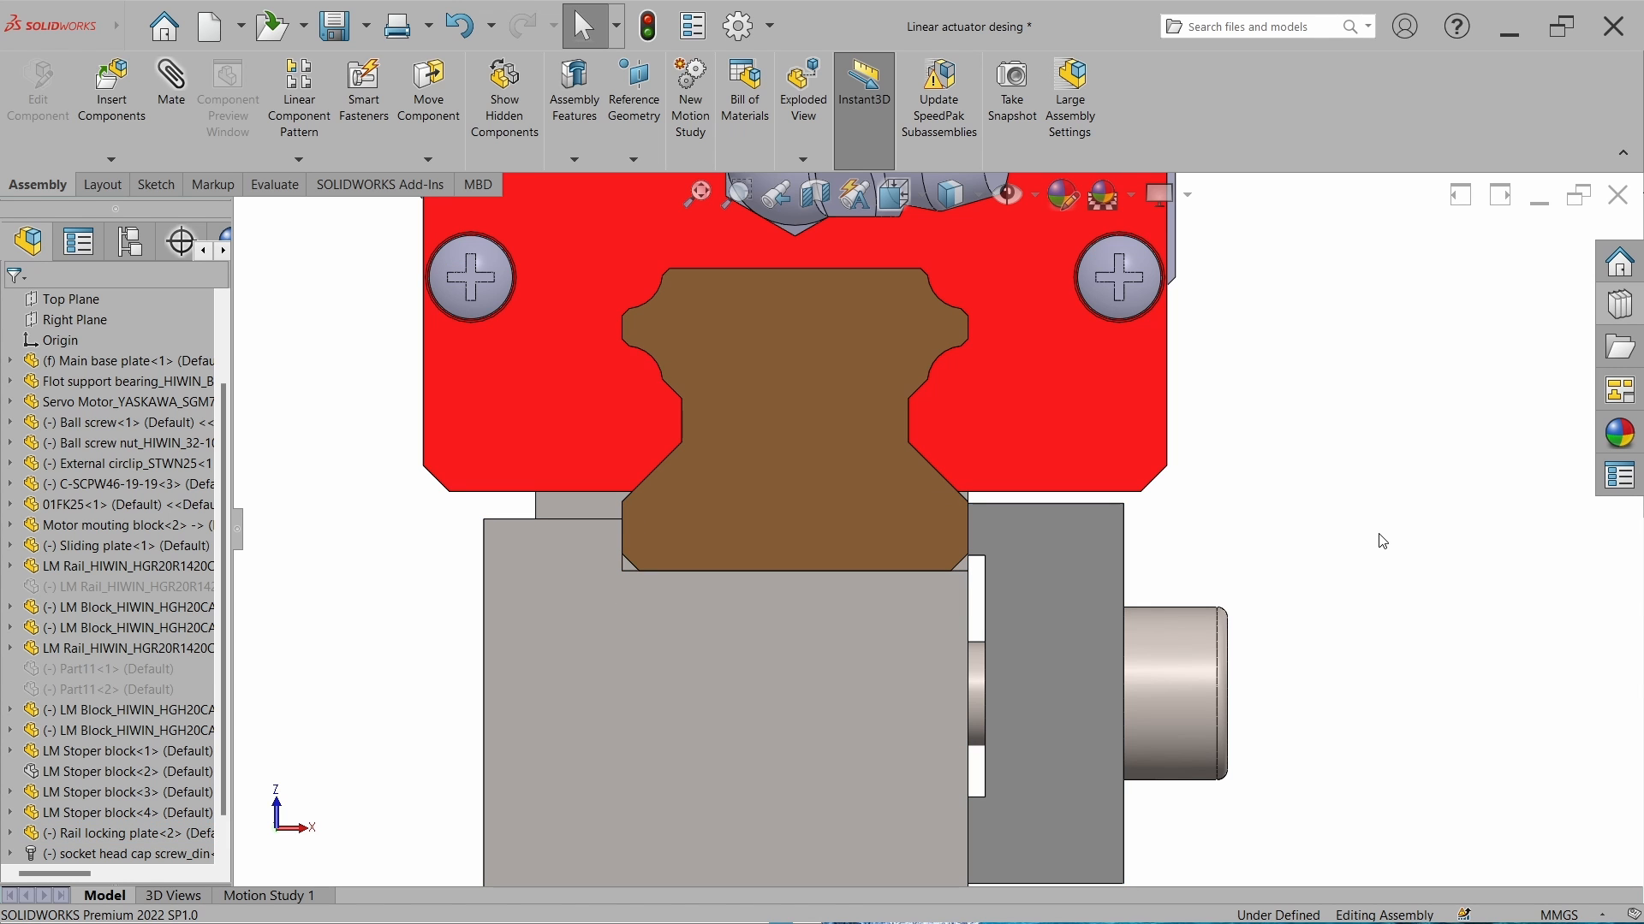
{"action": "key", "text": "ctrl+7"}
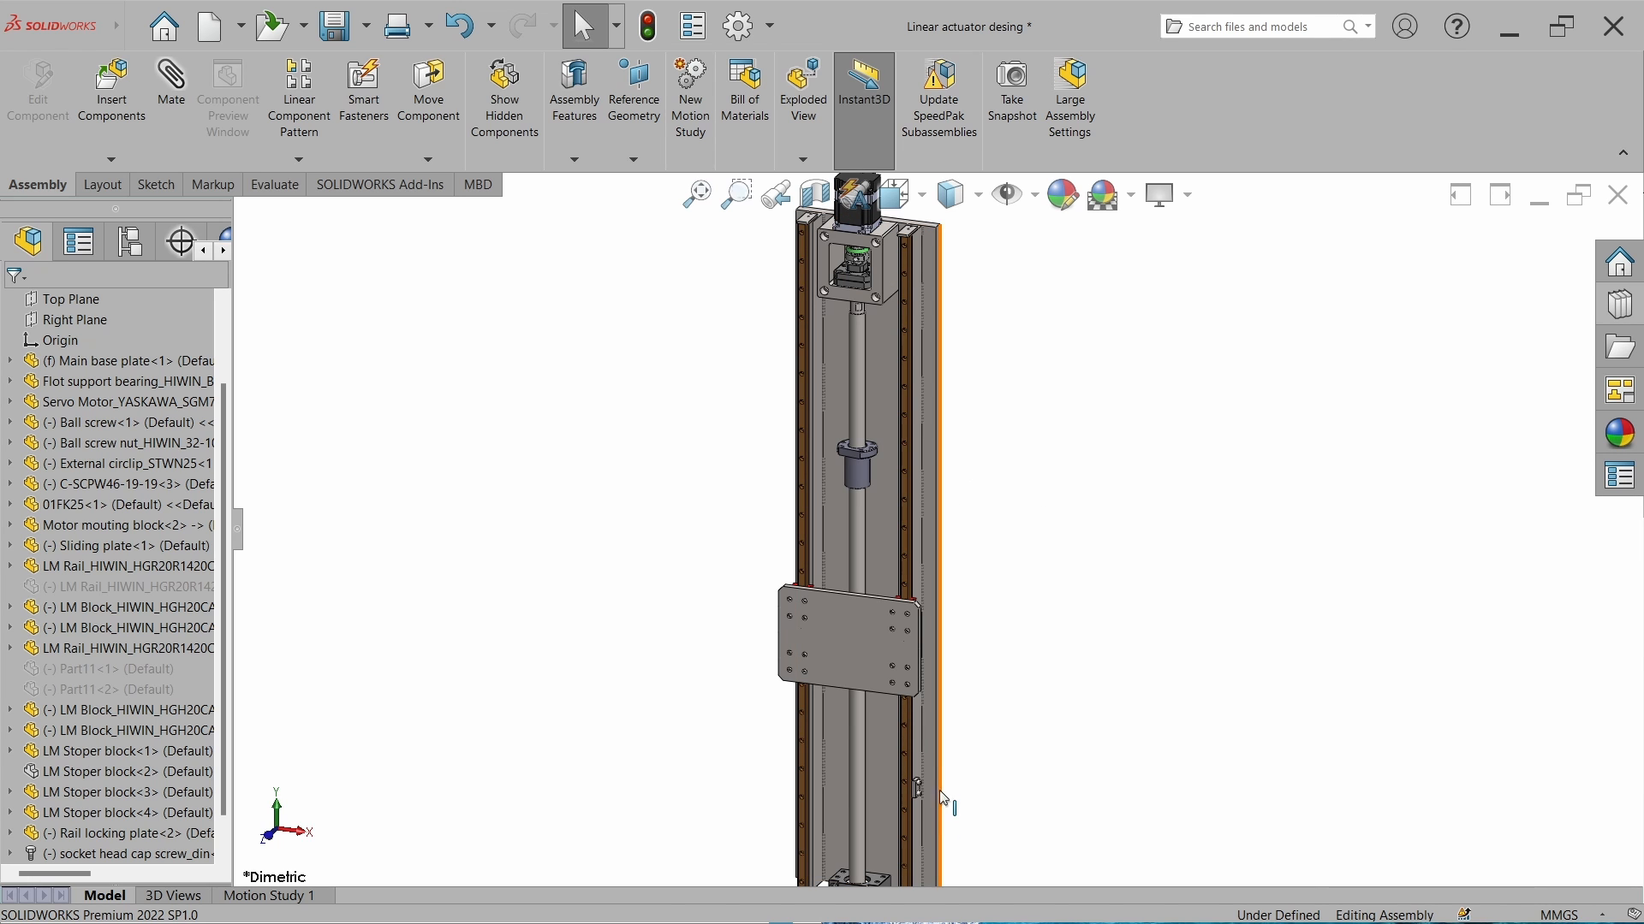
{"action": "key", "text": "f"}
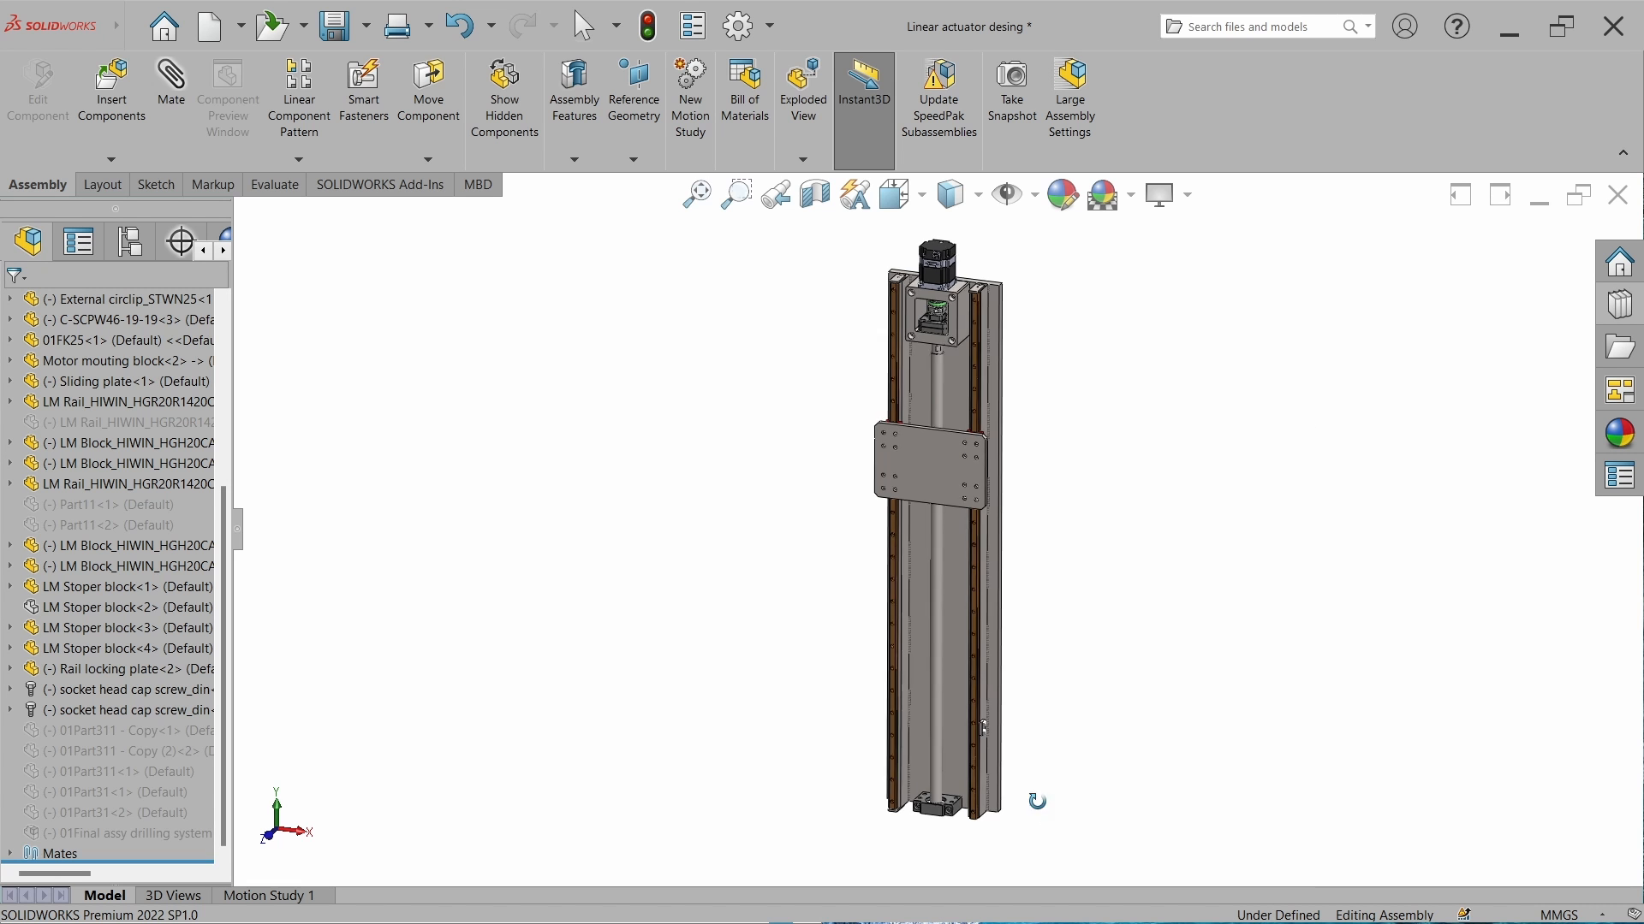
Draw red markup ticks on the base plate and on both rail supports in the end view.
{"action": "key", "text": "ctrl+6"}
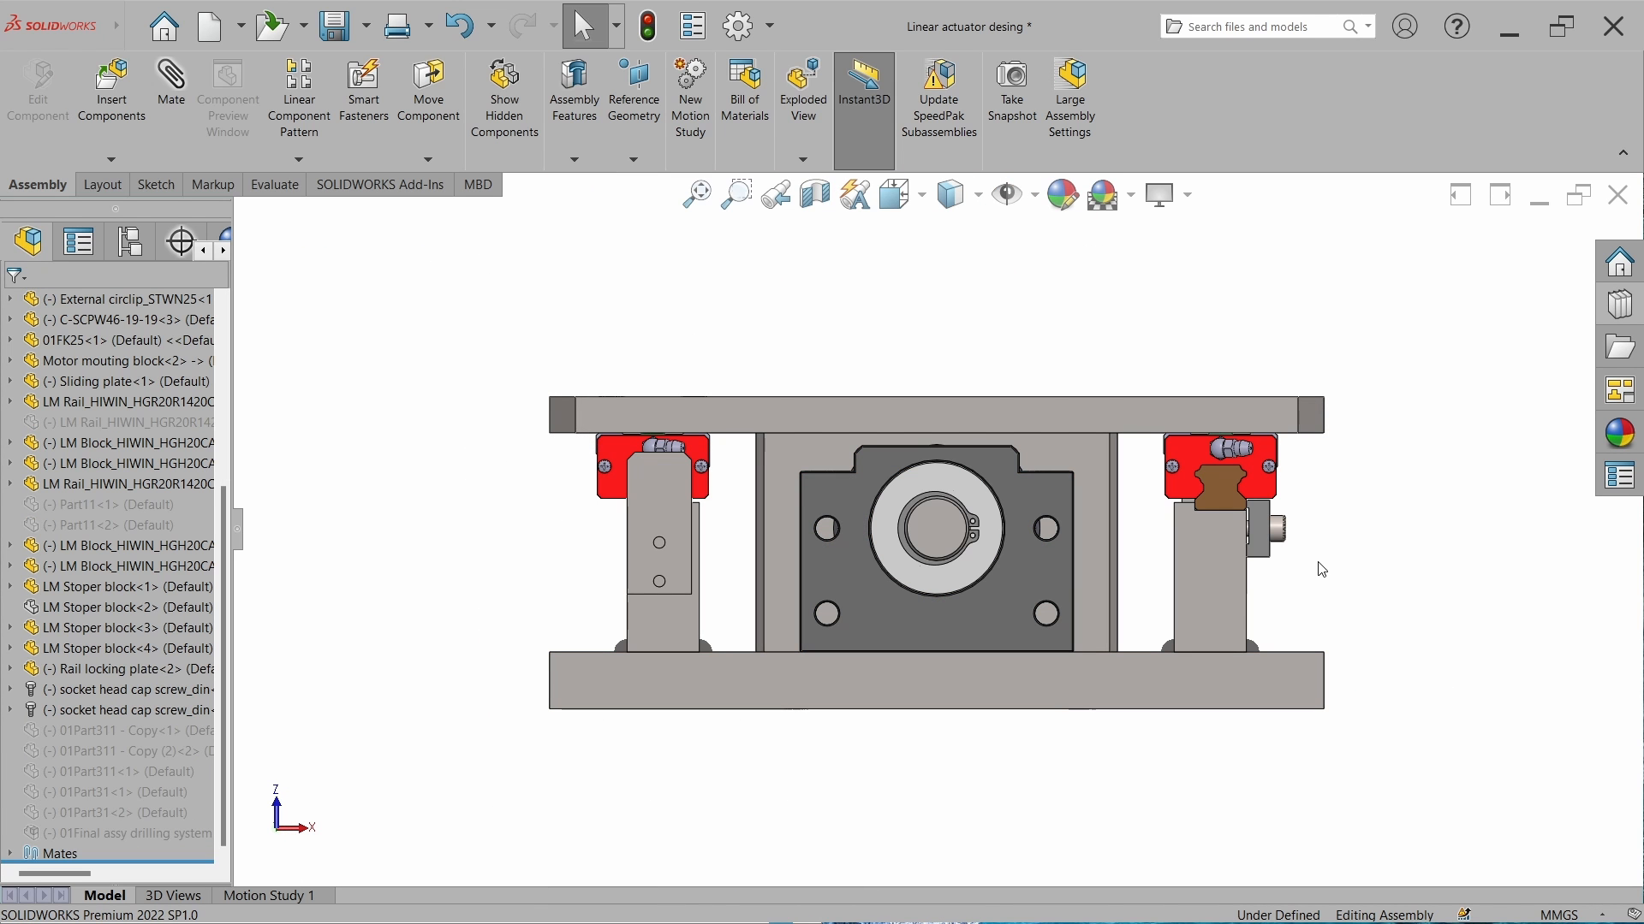
{"action": "right_click_drag", "start_coordinate": [1220, 579], "coordinate": [1205, 694]}
{"action": "mouse_move", "coordinate": [1205, 693]}
{"action": "left_mouse_down"}
{"action": "mouse_move", "coordinate": [1225, 715]}
{"action": "mouse_move", "coordinate": [1252, 695]}
{"action": "left_mouse_up"}
{"action": "left_click_drag", "start_coordinate": [1211, 553], "coordinate": [1268, 550]}
{"action": "mouse_move", "coordinate": [653, 580]}
{"action": "left_mouse_down"}
{"action": "mouse_move", "coordinate": [662, 606]}
{"action": "mouse_move", "coordinate": [709, 590]}
{"action": "left_mouse_up"}
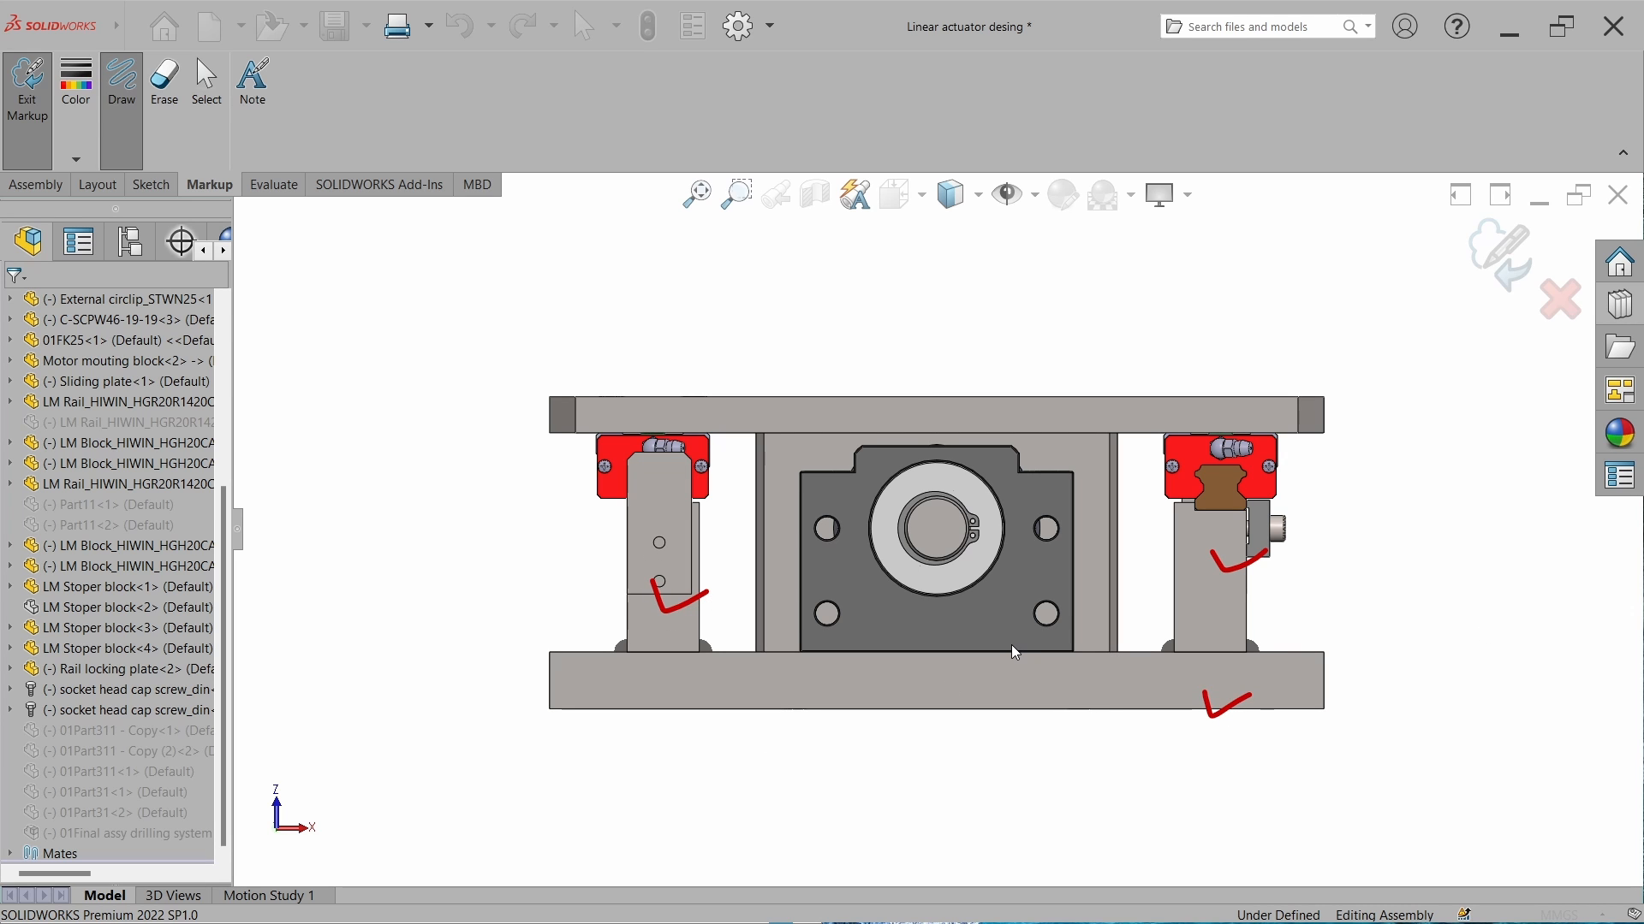
Draw red markup lines along the seating and inner side edges of both rails, and add another tick on the base plate.
{"action": "scroll", "coordinate": [1201, 549], "scroll_direction": "down", "scroll_amount": 5}
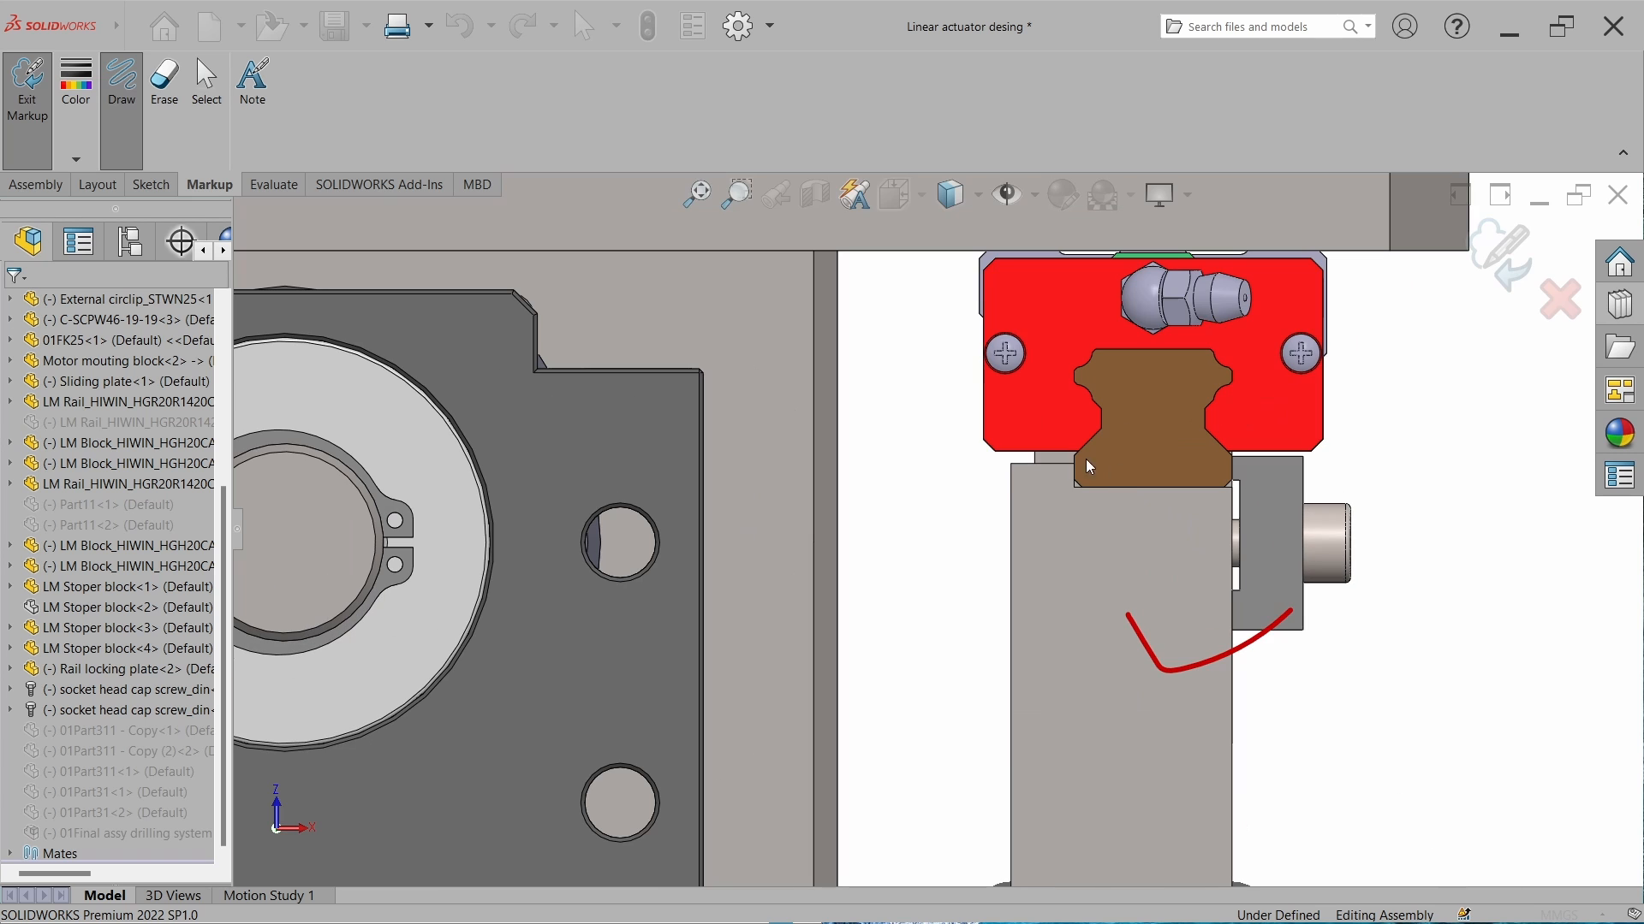
{"action": "left_click_drag", "start_coordinate": [1075, 486], "coordinate": [1250, 485]}
{"action": "scroll", "coordinate": [1137, 404], "scroll_direction": "up", "scroll_amount": 5}
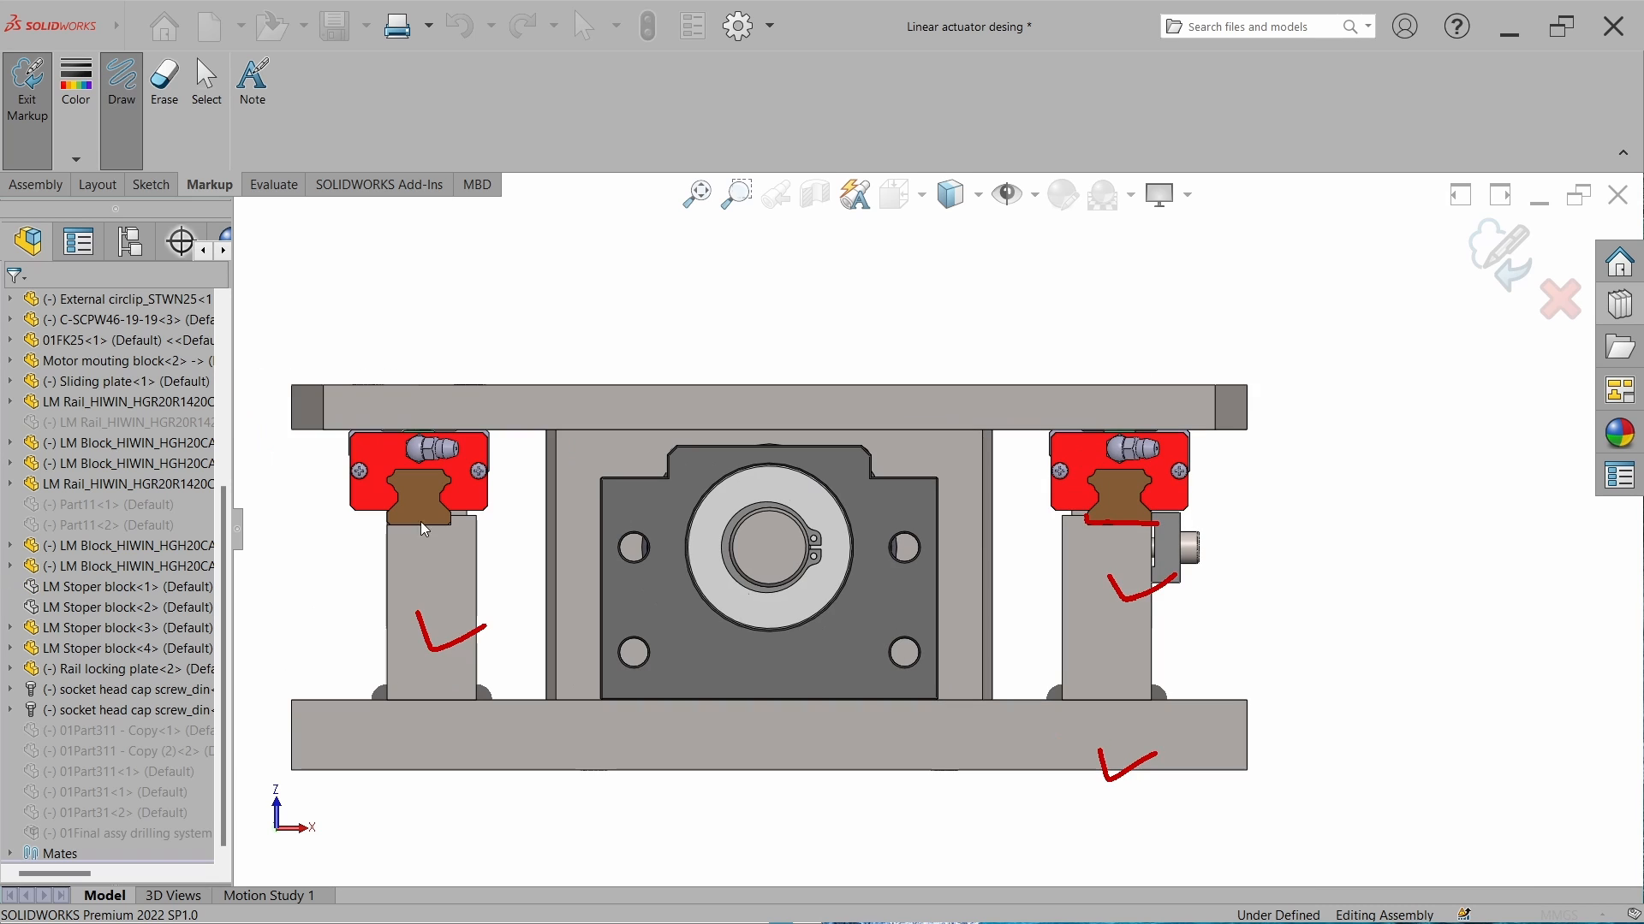
{"action": "left_click_drag", "start_coordinate": [372, 528], "coordinate": [460, 528]}
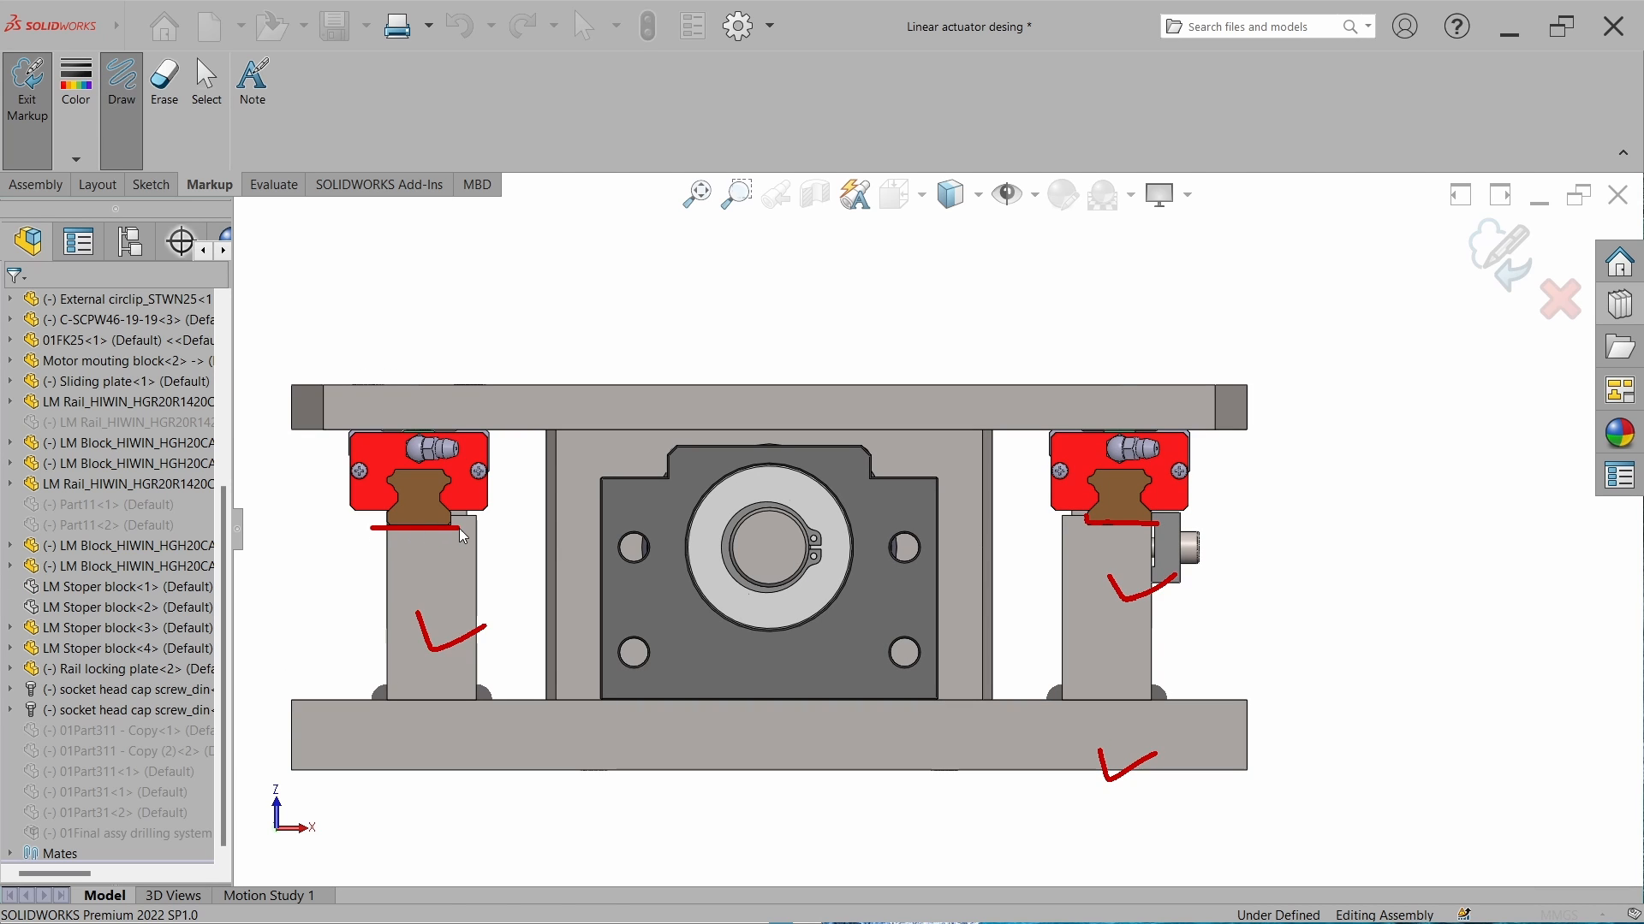
{"action": "left_click_drag", "start_coordinate": [1067, 524], "coordinate": [1062, 521]}
{"action": "left_click_drag", "start_coordinate": [451, 488], "coordinate": [451, 548]}
{"action": "left_click_drag", "start_coordinate": [1089, 476], "coordinate": [1090, 549]}
{"action": "left_click_drag", "start_coordinate": [843, 738], "coordinate": [951, 750]}
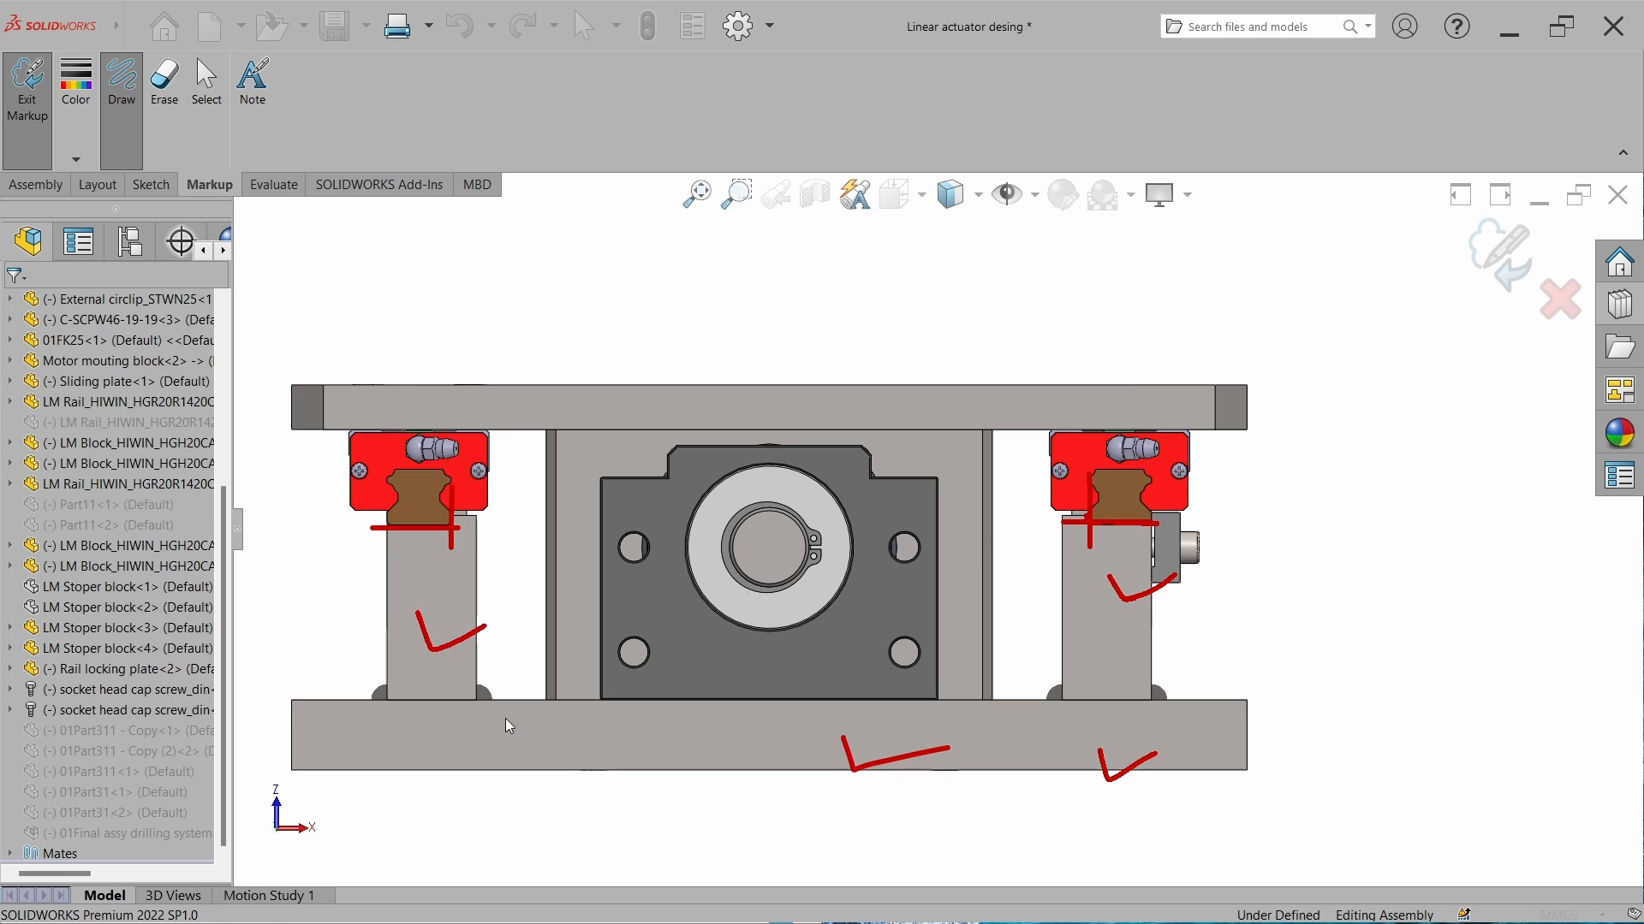
Draw a red markup line along the base plate between the rail supports, tick the bearing block, and cross the ball screw centre.
{"action": "left_click_drag", "start_coordinate": [478, 699], "coordinate": [1059, 709]}
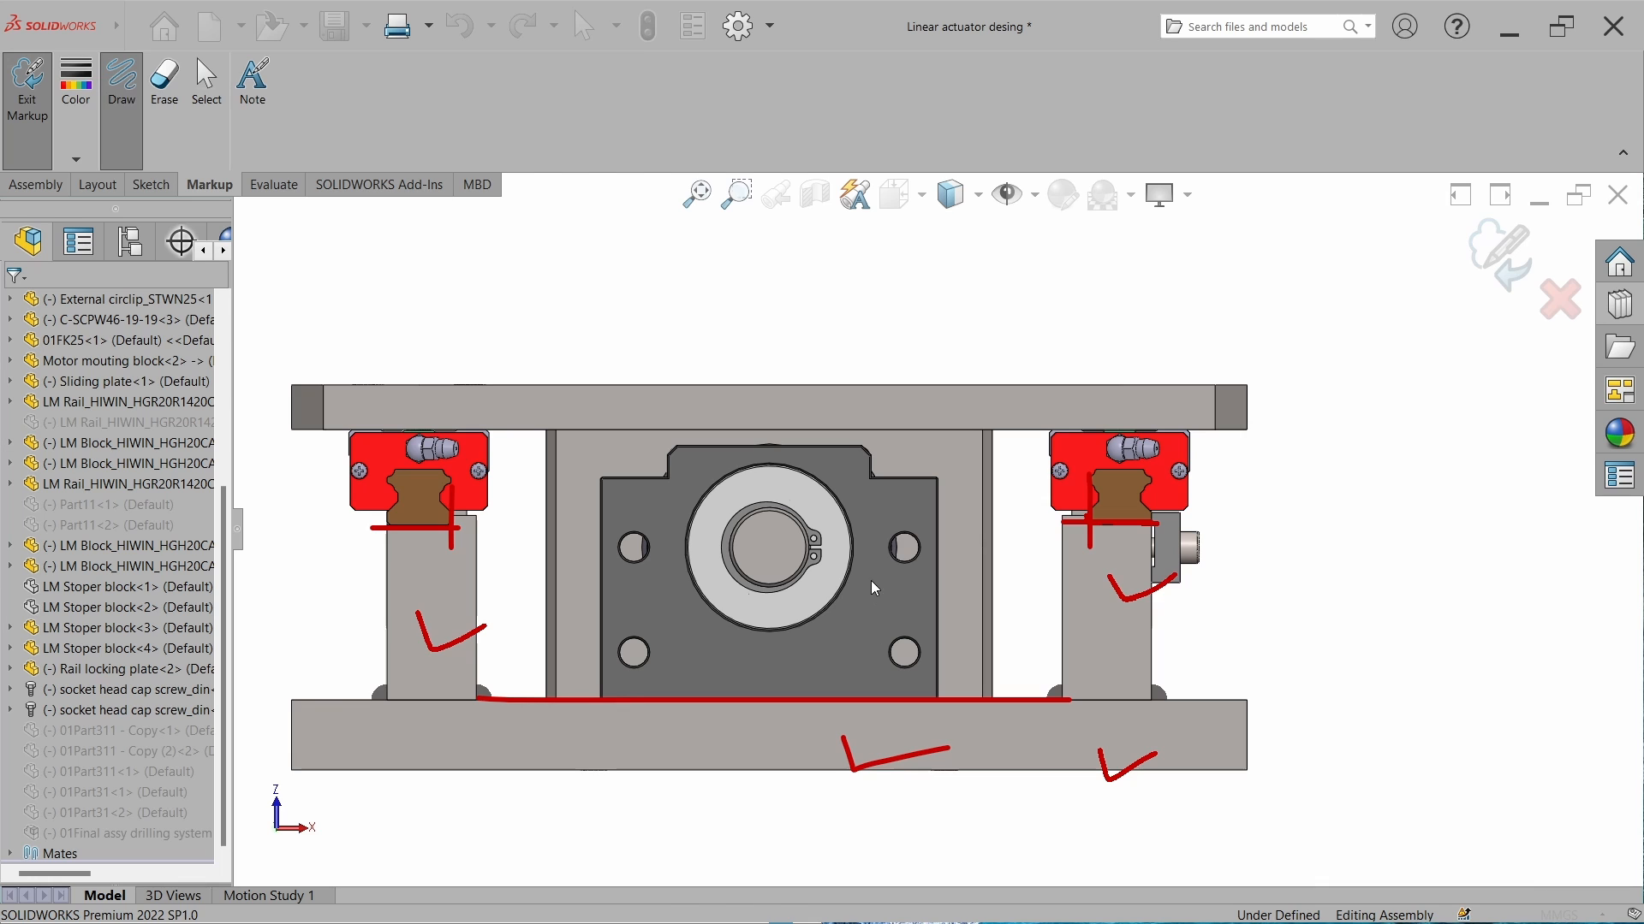
{"action": "left_click_drag", "start_coordinate": [882, 604], "coordinate": [932, 568]}
{"action": "left_click_drag", "start_coordinate": [769, 490], "coordinate": [768, 606]}
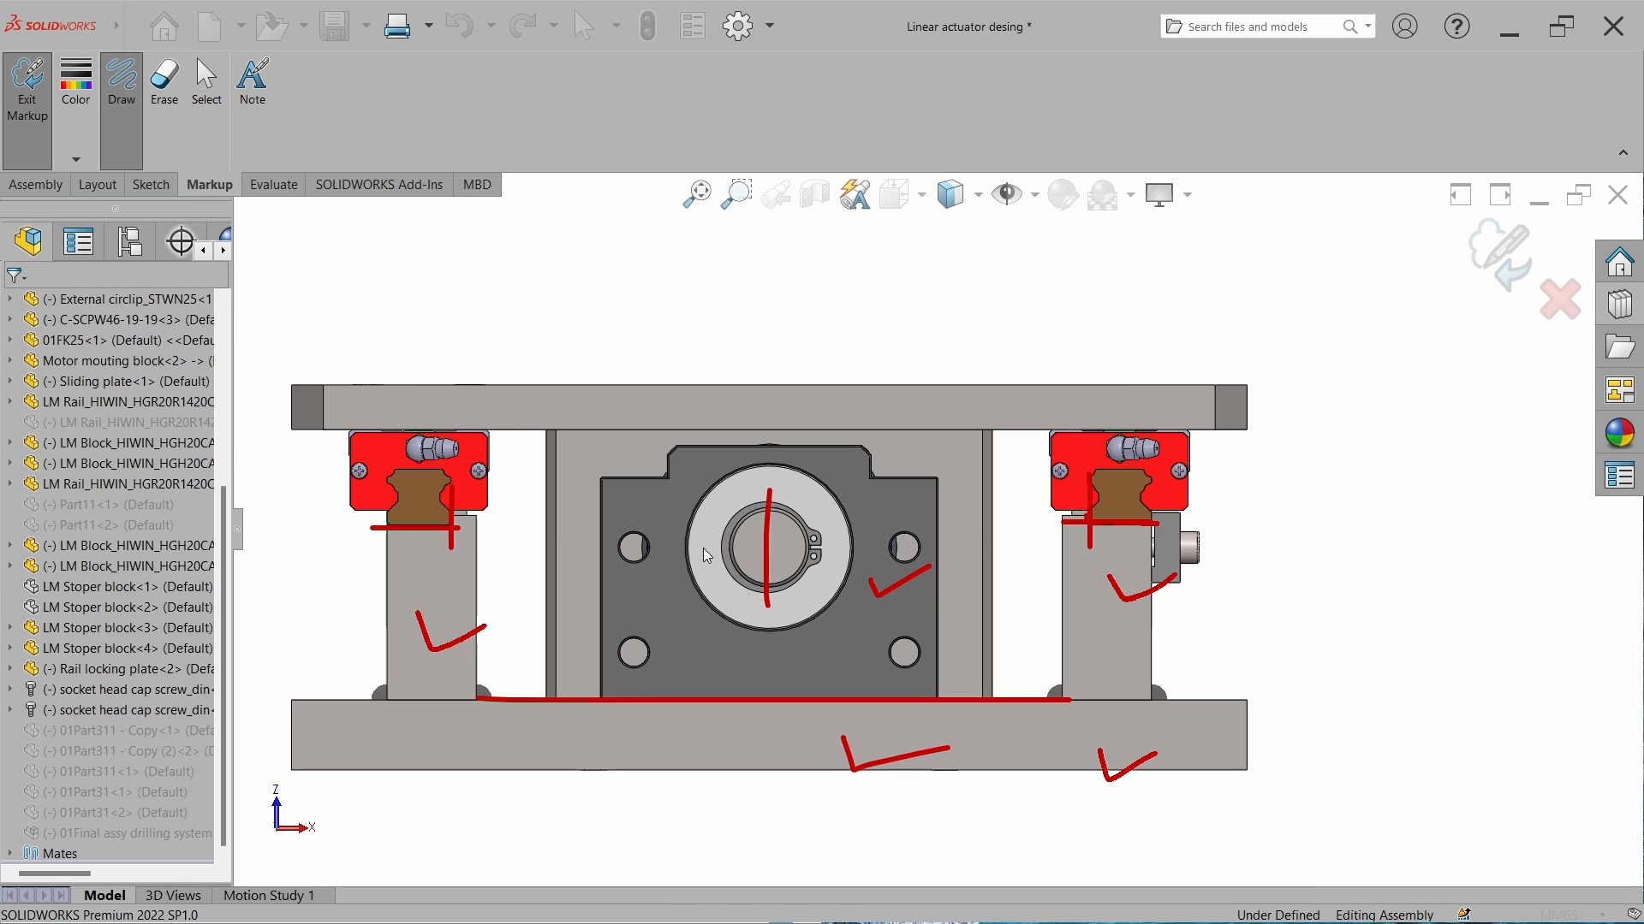
{"action": "left_click_drag", "start_coordinate": [704, 549], "coordinate": [837, 545]}
Draw markup lines for the rail seat height and the rail-to-screw distance, and discard the markup.
{"action": "mouse_move", "coordinate": [1073, 520]}
{"action": "left_mouse_down"}
{"action": "mouse_move", "coordinate": [1034, 520]}
{"action": "mouse_move", "coordinate": [1090, 518]}
{"action": "mouse_move", "coordinate": [1210, 687]}
{"action": "mouse_move", "coordinate": [1192, 694]}
{"action": "left_mouse_up"}
{"action": "mouse_move", "coordinate": [460, 470]}
{"action": "left_mouse_down"}
{"action": "mouse_move", "coordinate": [762, 457]}
{"action": "mouse_move", "coordinate": [761, 479]}
{"action": "left_mouse_up"}
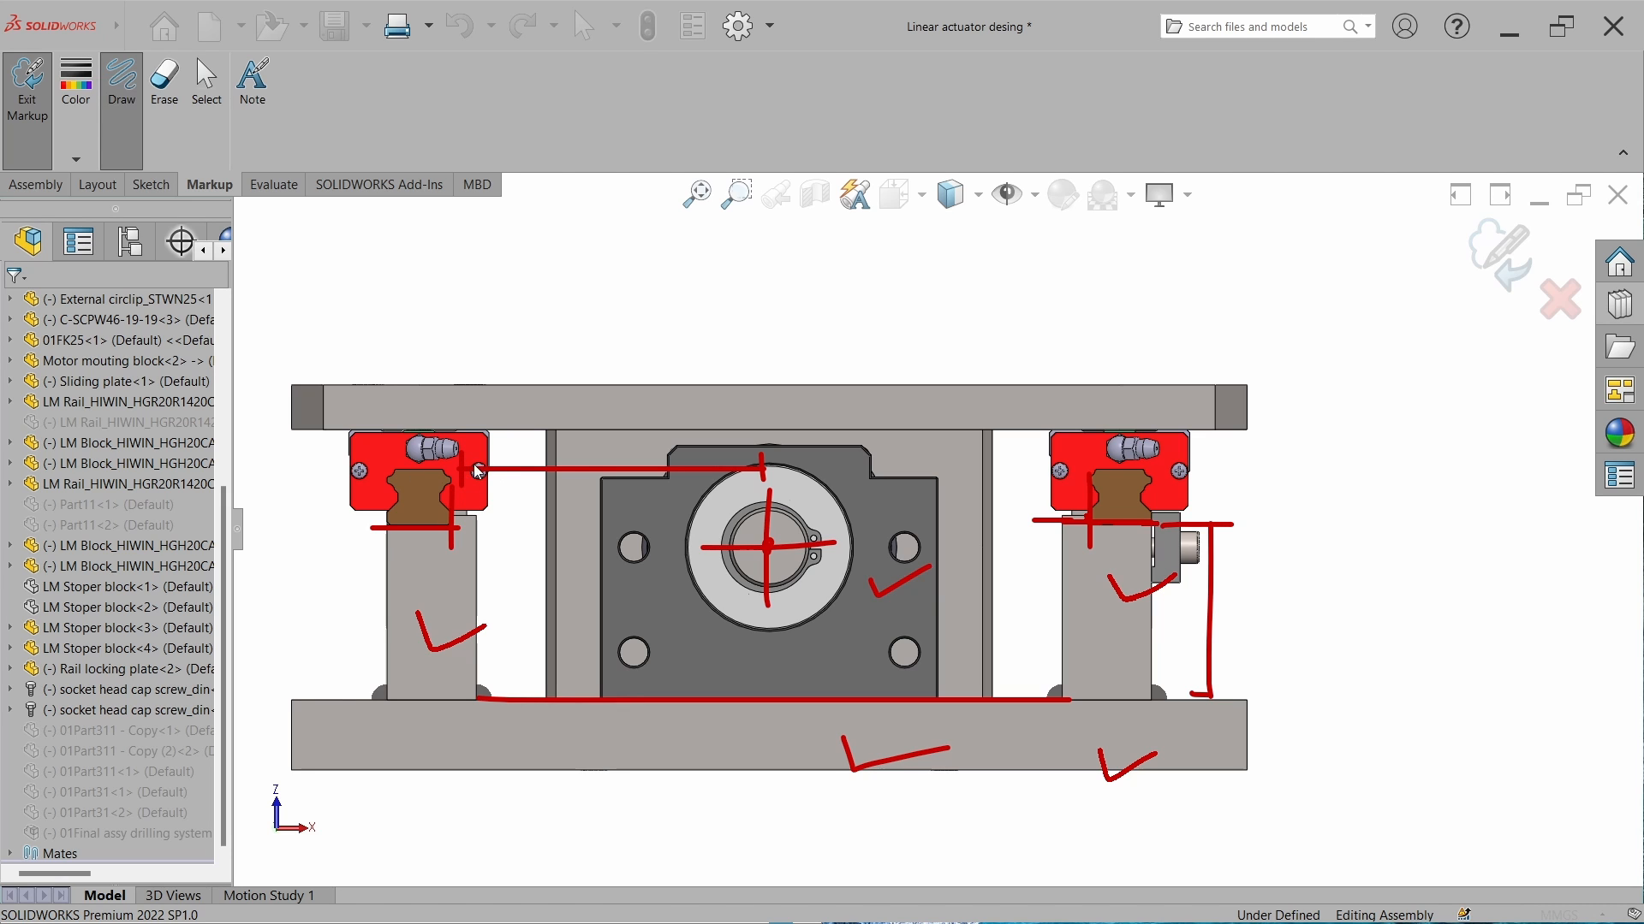
{"action": "left_click_drag", "start_coordinate": [479, 470], "coordinate": [430, 479]}
{"action": "left_click_drag", "start_coordinate": [782, 457], "coordinate": [729, 494]}
{"action": "left_click_drag", "start_coordinate": [766, 396], "coordinate": [776, 572]}
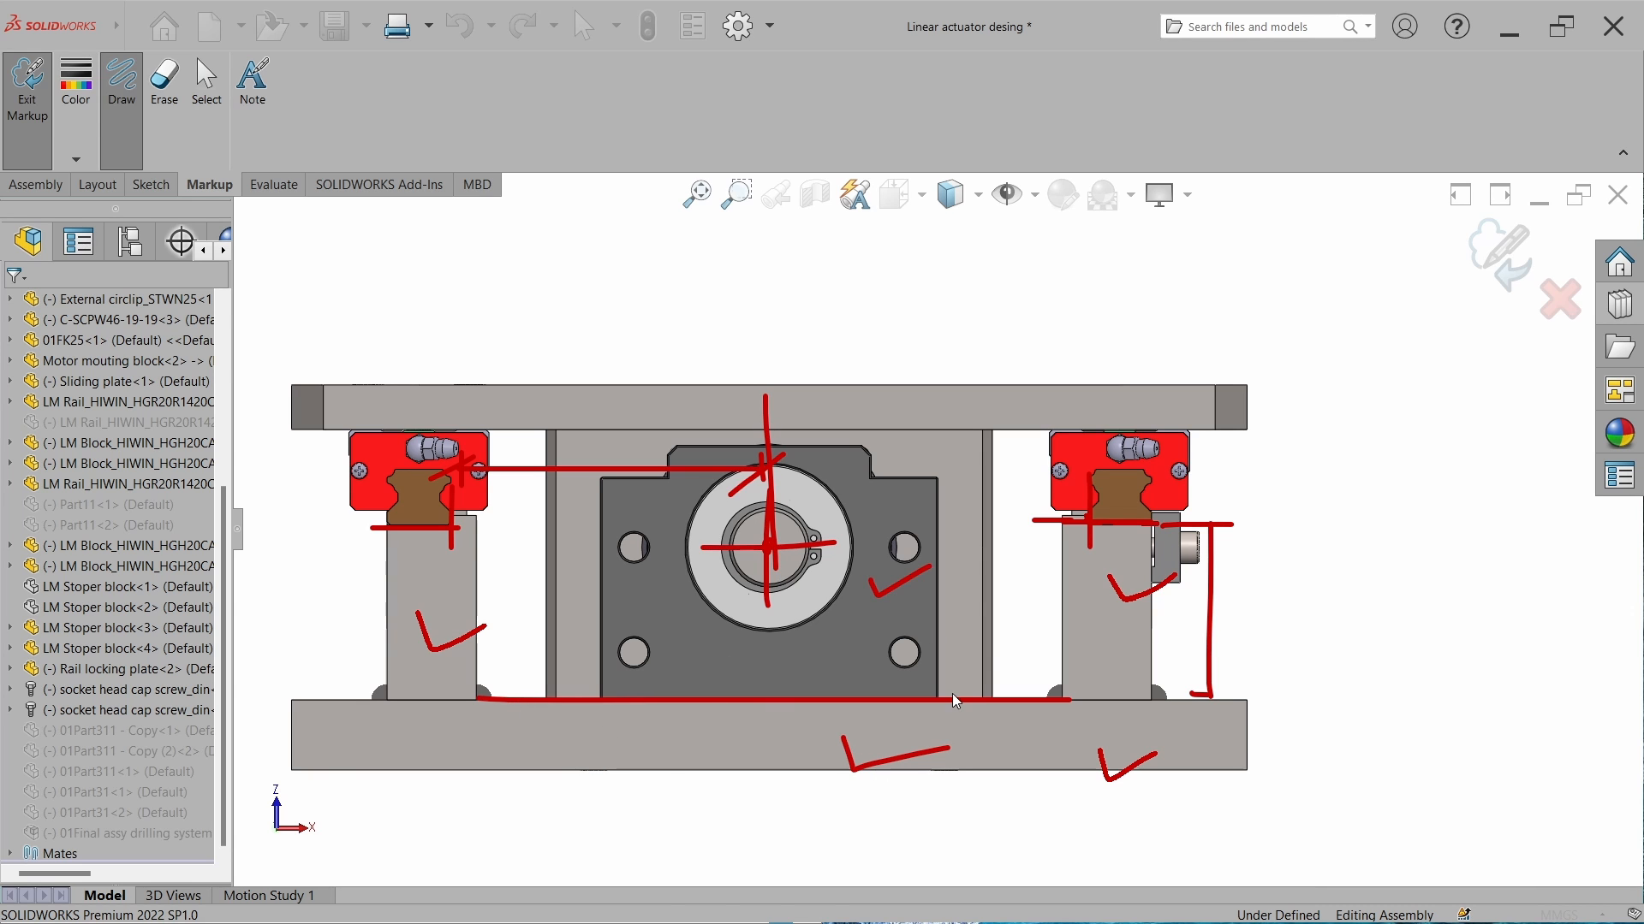
{"action": "left_click", "coordinate": [1562, 295]}
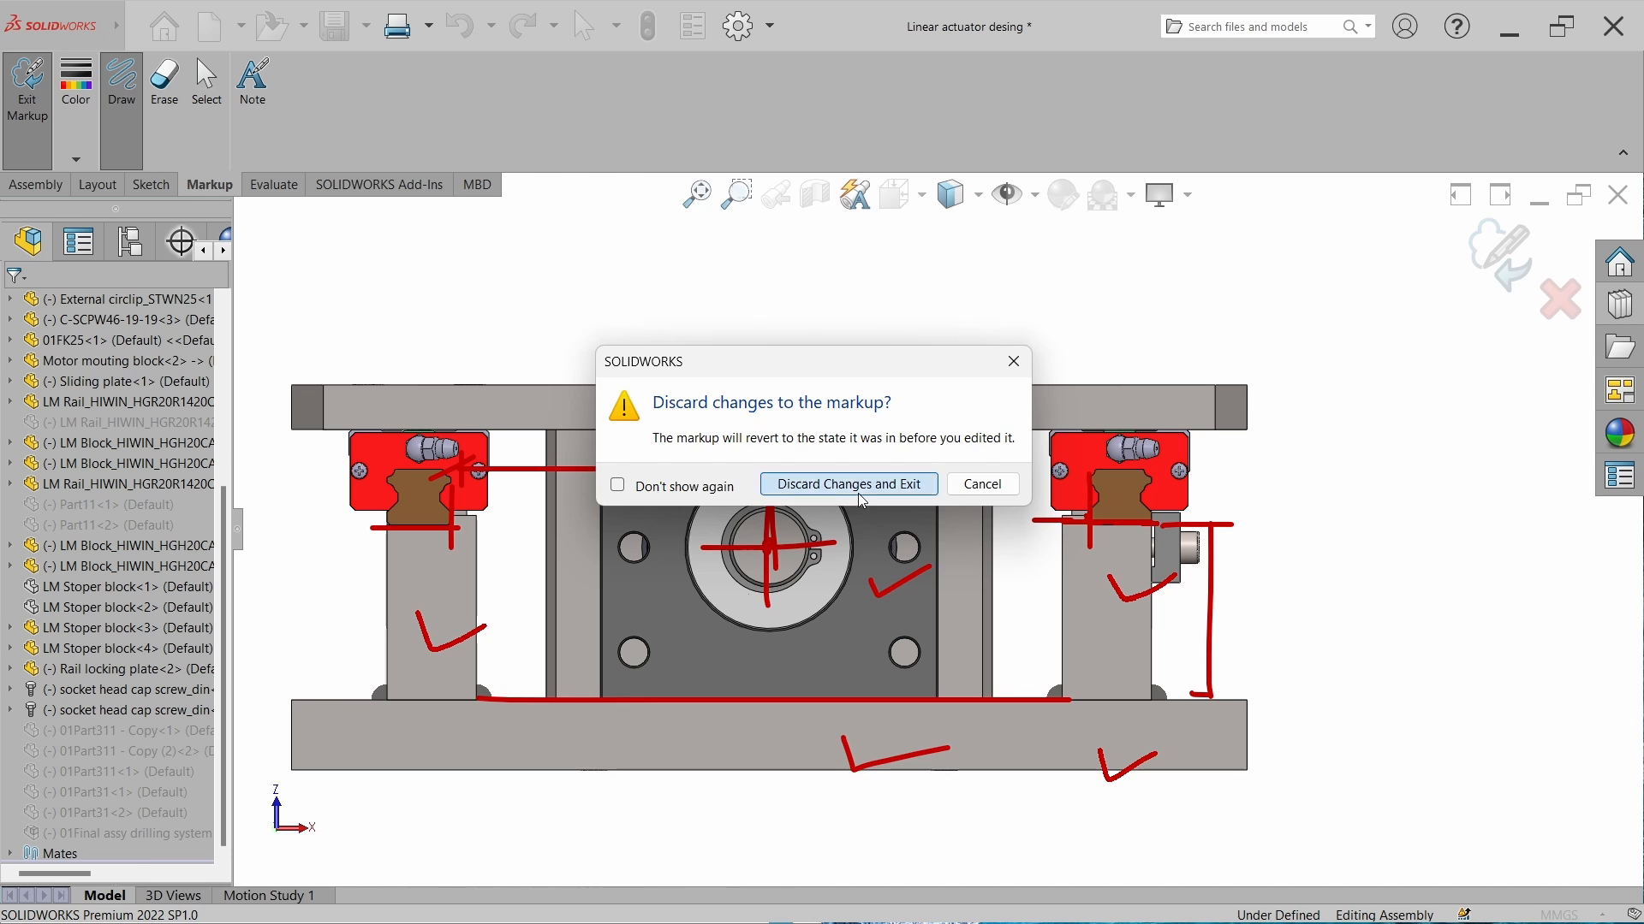
{"action": "left_click", "coordinate": [854, 490]}
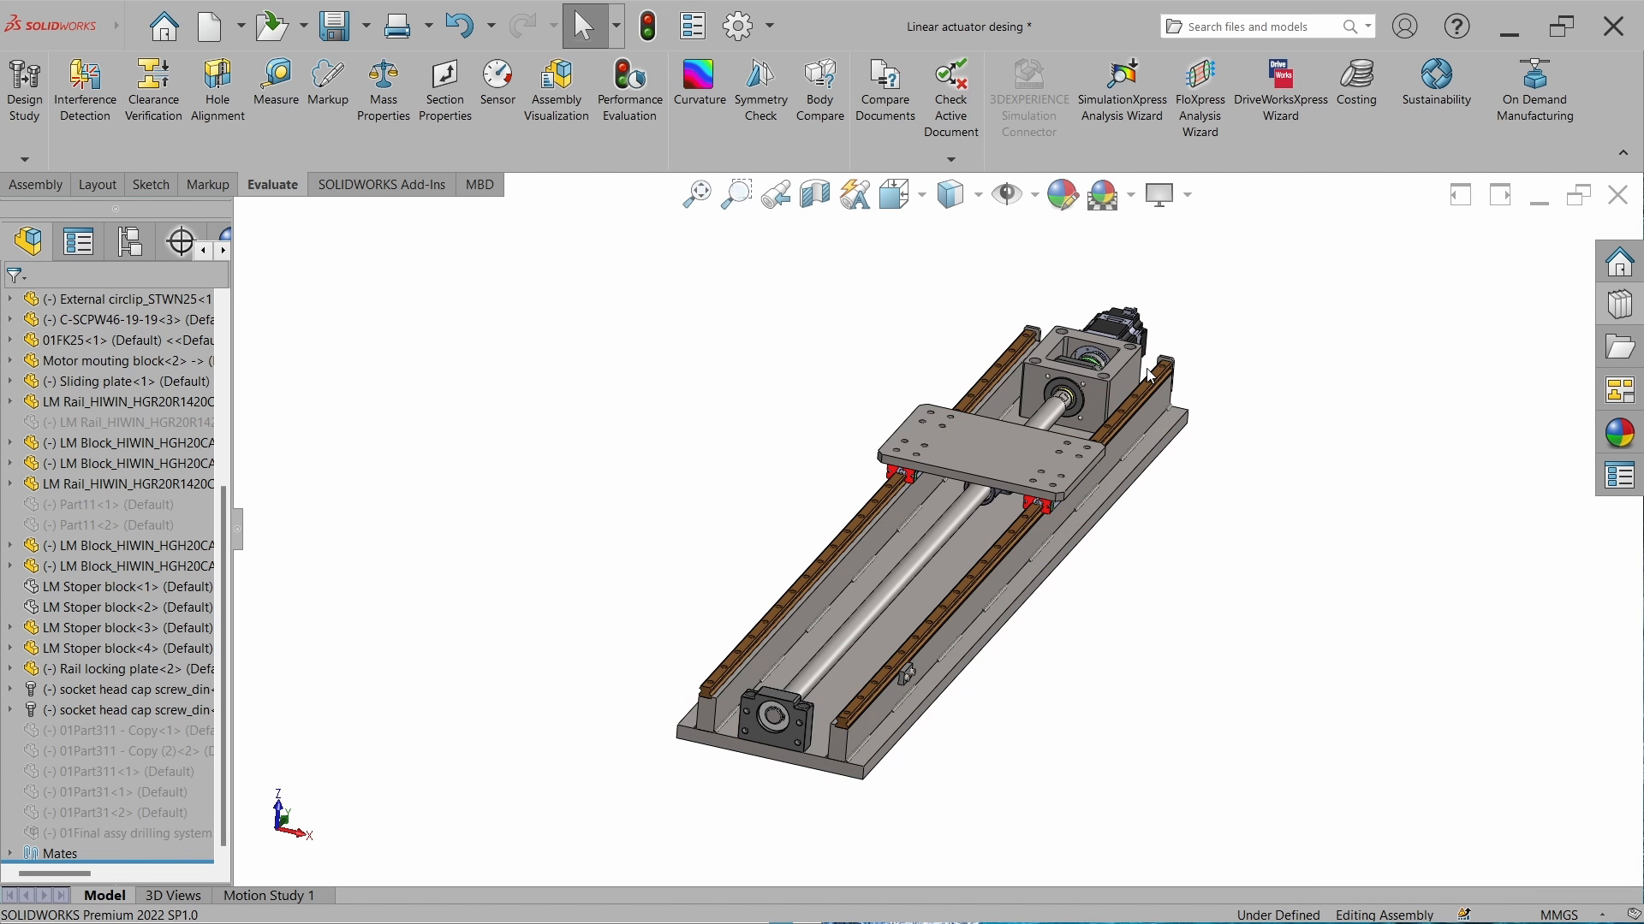
View the actuator straight on from above and draw a red markup rectangle around the motor mounting block.
{"action": "key", "text": "ctrl+1"}
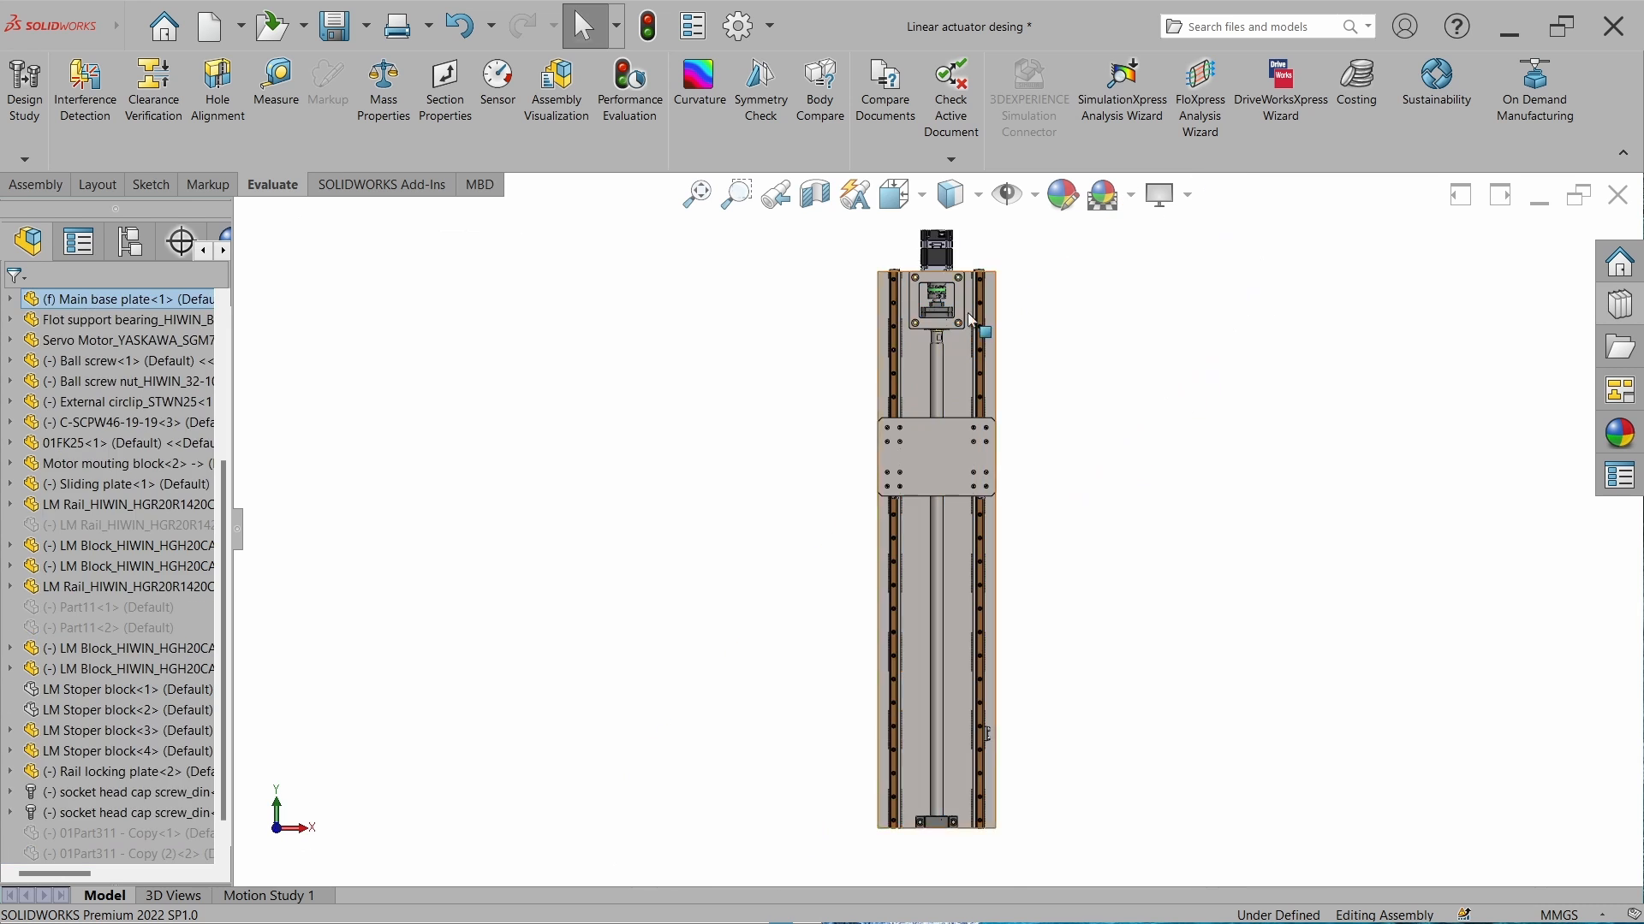
{"action": "scroll", "coordinate": [964, 287], "scroll_direction": "down", "scroll_amount": 6}
{"action": "scroll", "coordinate": [944, 289], "scroll_direction": "down", "scroll_amount": 3}
{"action": "left_click", "coordinate": [328, 85]}
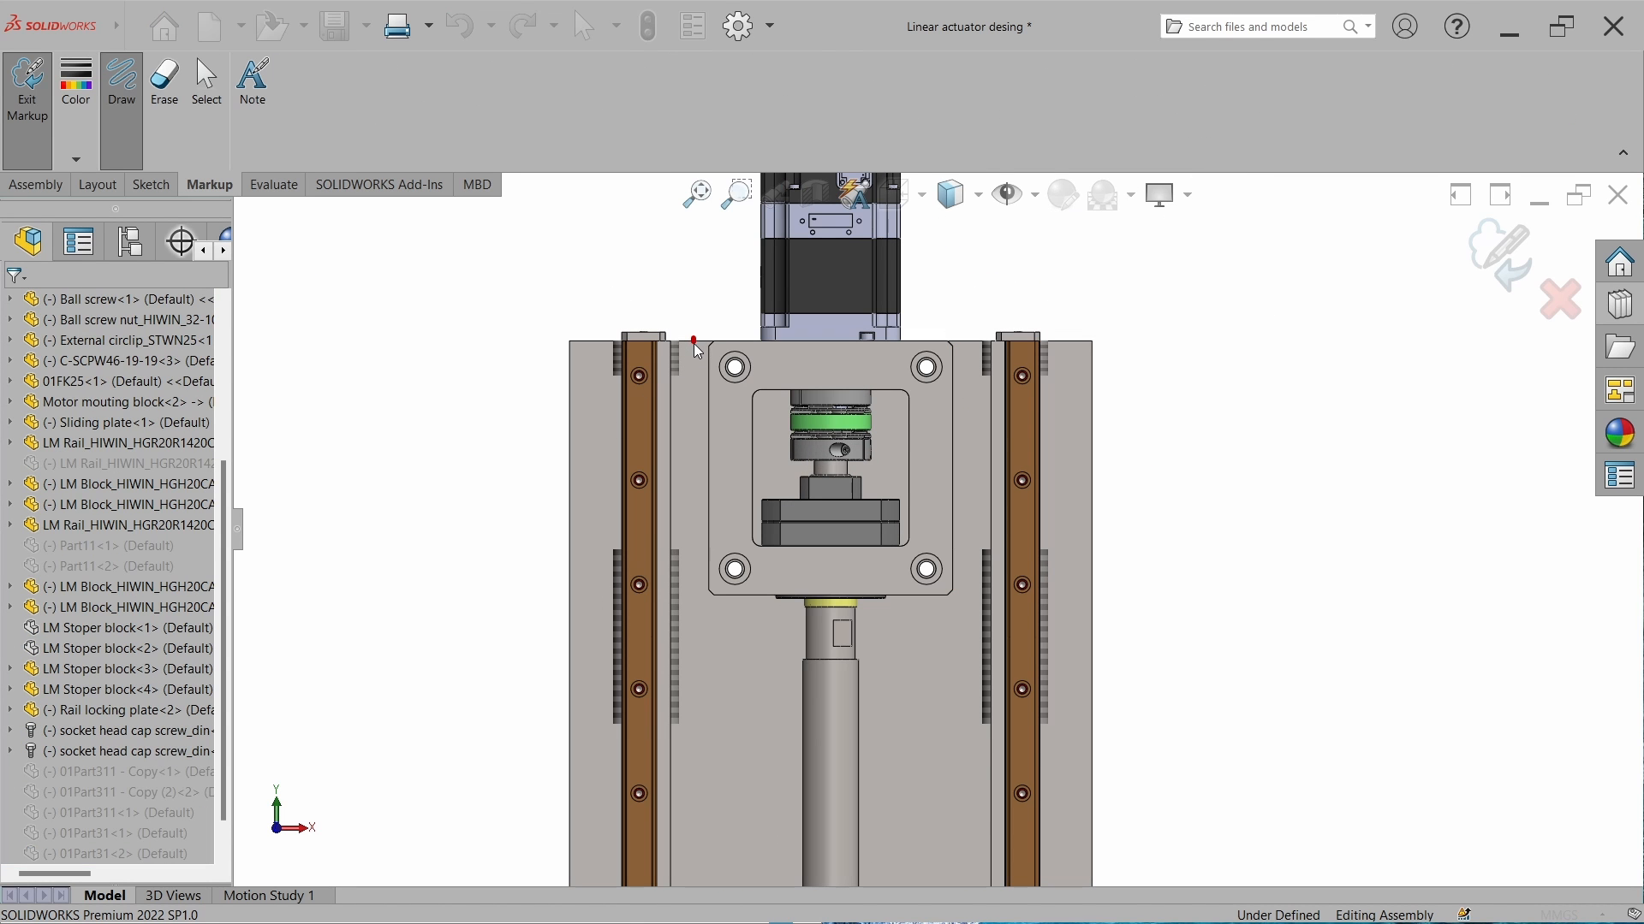
{"action": "mouse_move", "coordinate": [695, 345]}
{"action": "left_mouse_down"}
{"action": "mouse_move", "coordinate": [696, 610]}
{"action": "mouse_move", "coordinate": [966, 608]}
{"action": "mouse_move", "coordinate": [968, 501]}
{"action": "mouse_move", "coordinate": [879, 345]}
{"action": "mouse_move", "coordinate": [697, 346]}
{"action": "left_mouse_up"}
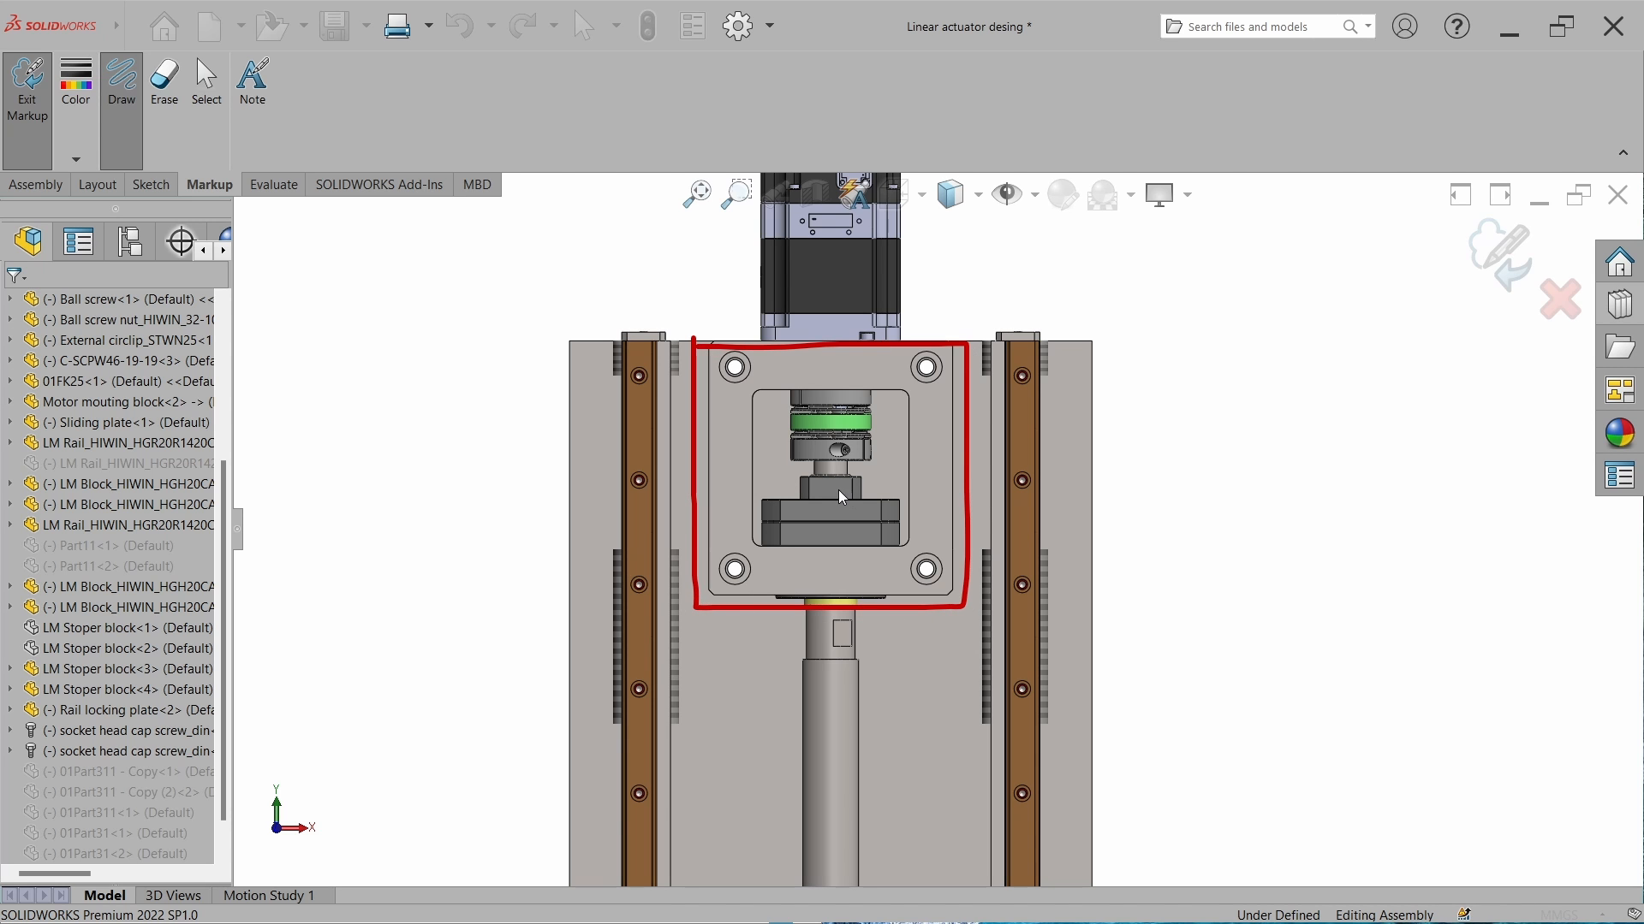
Draw a red markup outline around the bearing block at the opposite end of the ball screw and finish the markup.
{"action": "scroll", "coordinate": [843, 496], "scroll_direction": "up", "scroll_amount": 13}
{"action": "scroll", "coordinate": [926, 753], "scroll_direction": "down", "scroll_amount": 10}
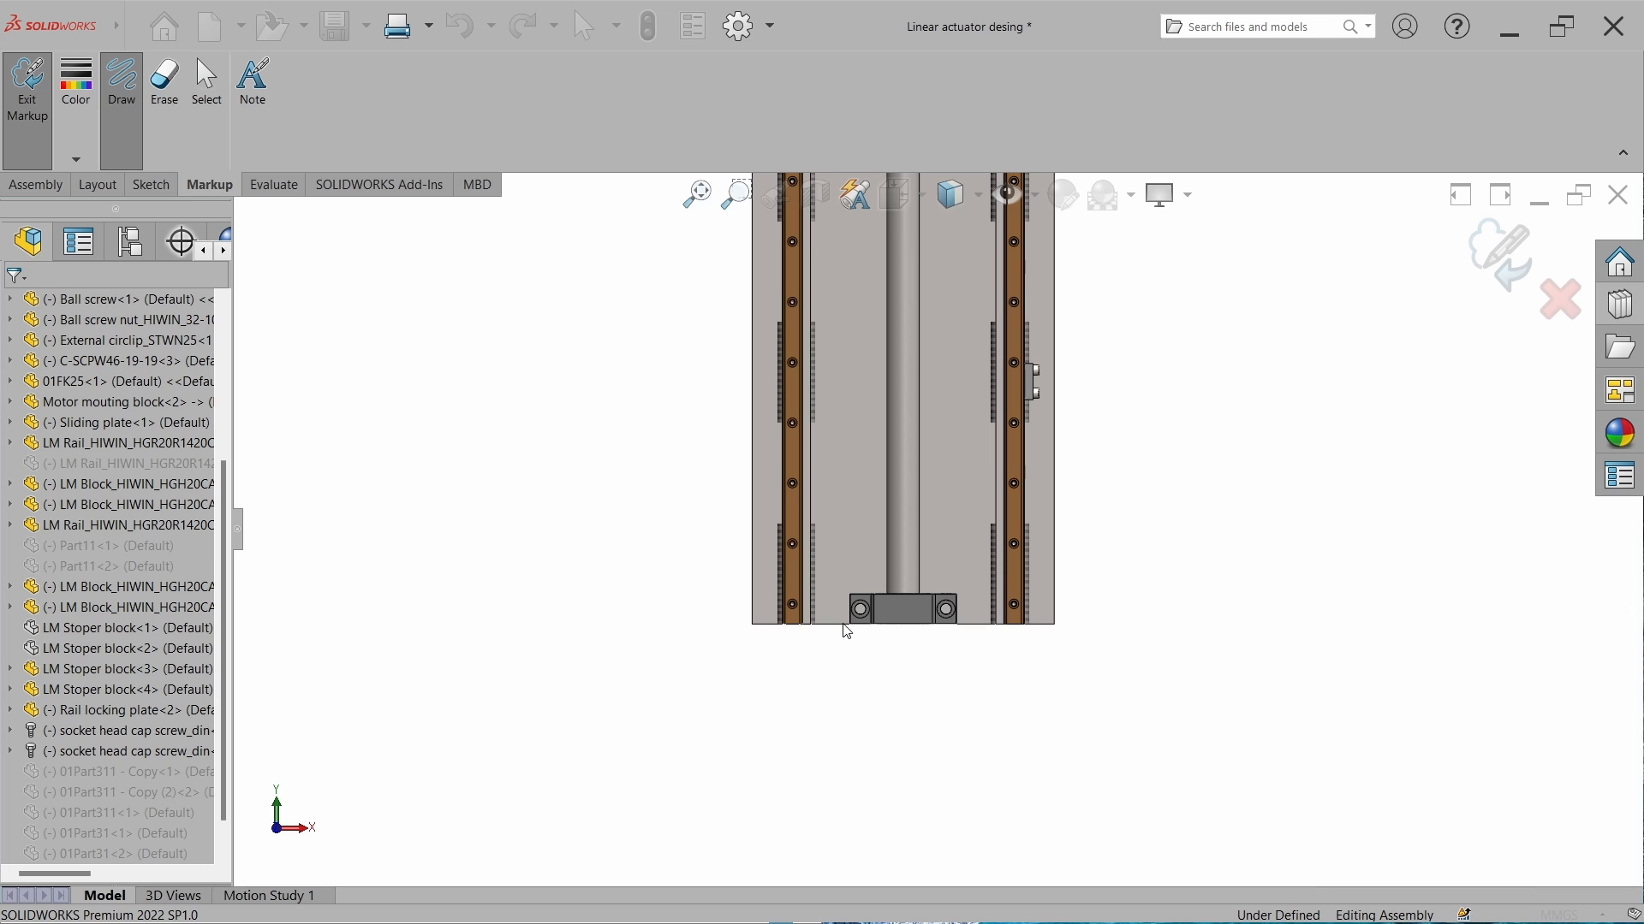
{"action": "mouse_move", "coordinate": [846, 631]}
{"action": "left_mouse_down"}
{"action": "mouse_move", "coordinate": [837, 599]}
{"action": "mouse_move", "coordinate": [925, 585]}
{"action": "mouse_move", "coordinate": [970, 609]}
{"action": "mouse_move", "coordinate": [818, 628]}
{"action": "left_mouse_up"}
{"action": "scroll", "coordinate": [924, 710], "scroll_direction": "up", "scroll_amount": 4}
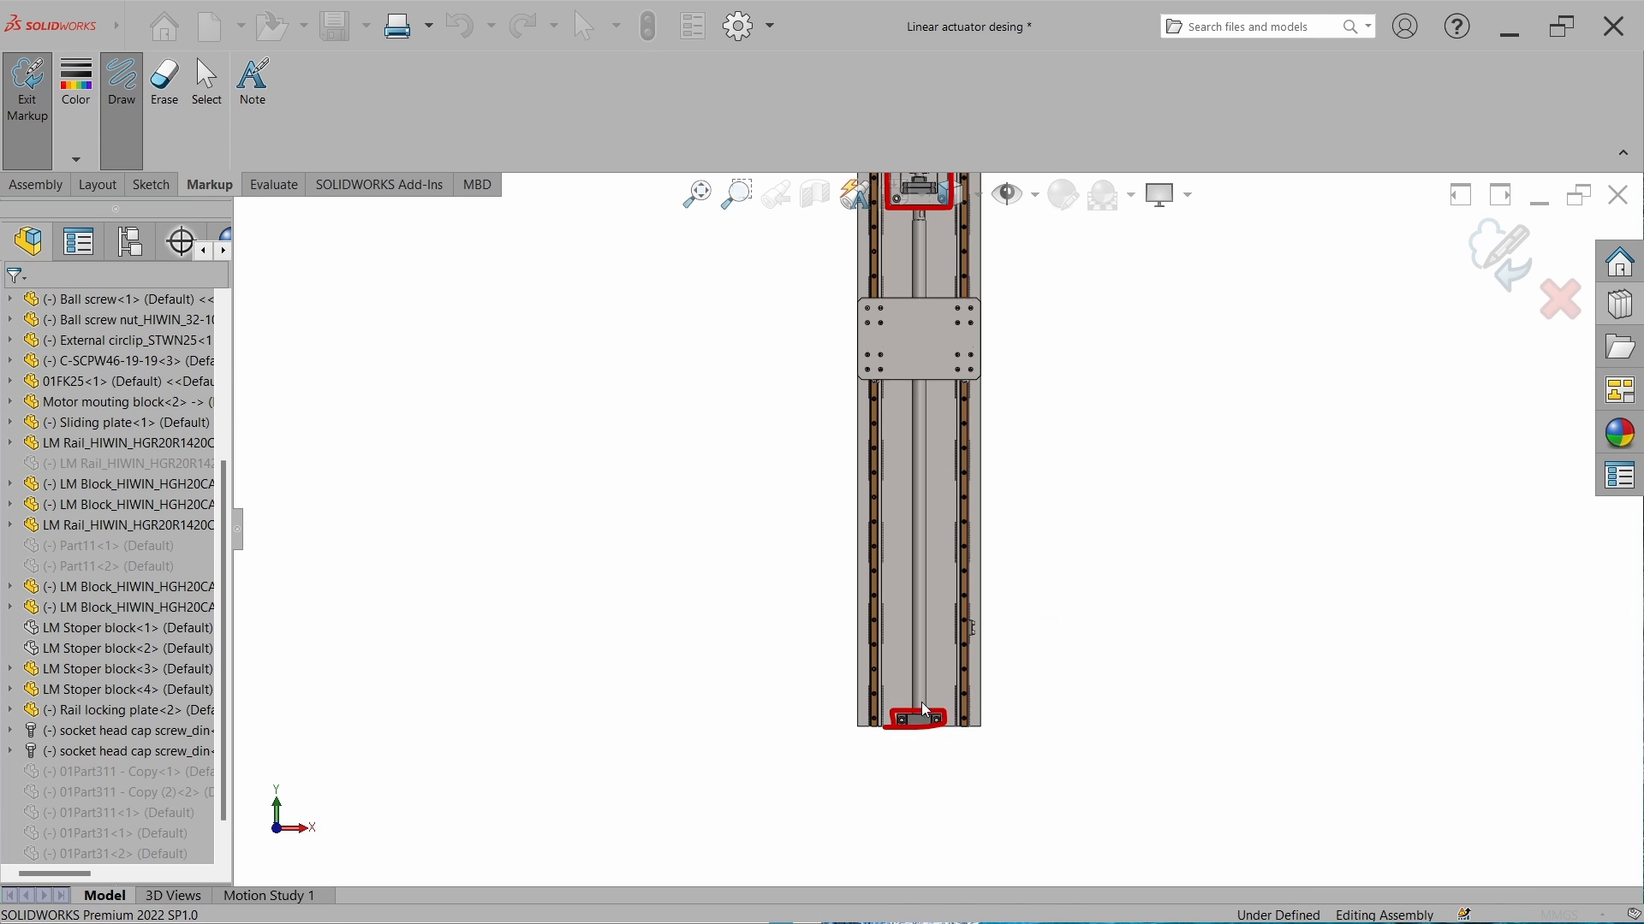
{"action": "scroll", "coordinate": [925, 556], "scroll_direction": "up", "scroll_amount": 3}
{"action": "scroll", "coordinate": [925, 424], "scroll_direction": "down", "scroll_amount": 2}
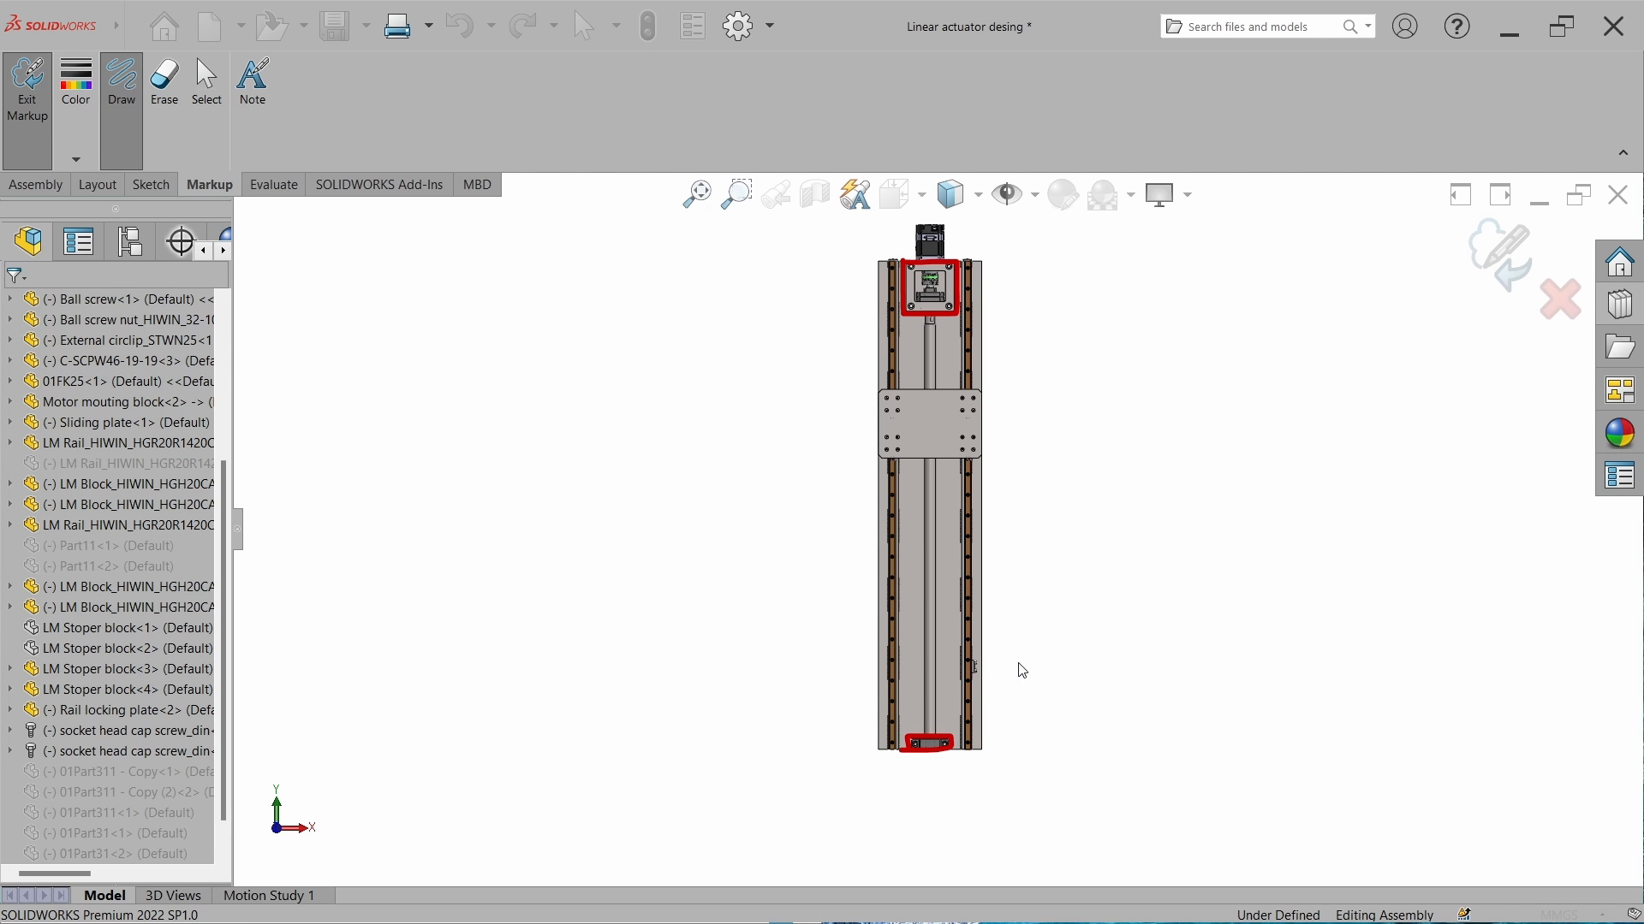
{"action": "left_click", "coordinate": [1489, 257]}
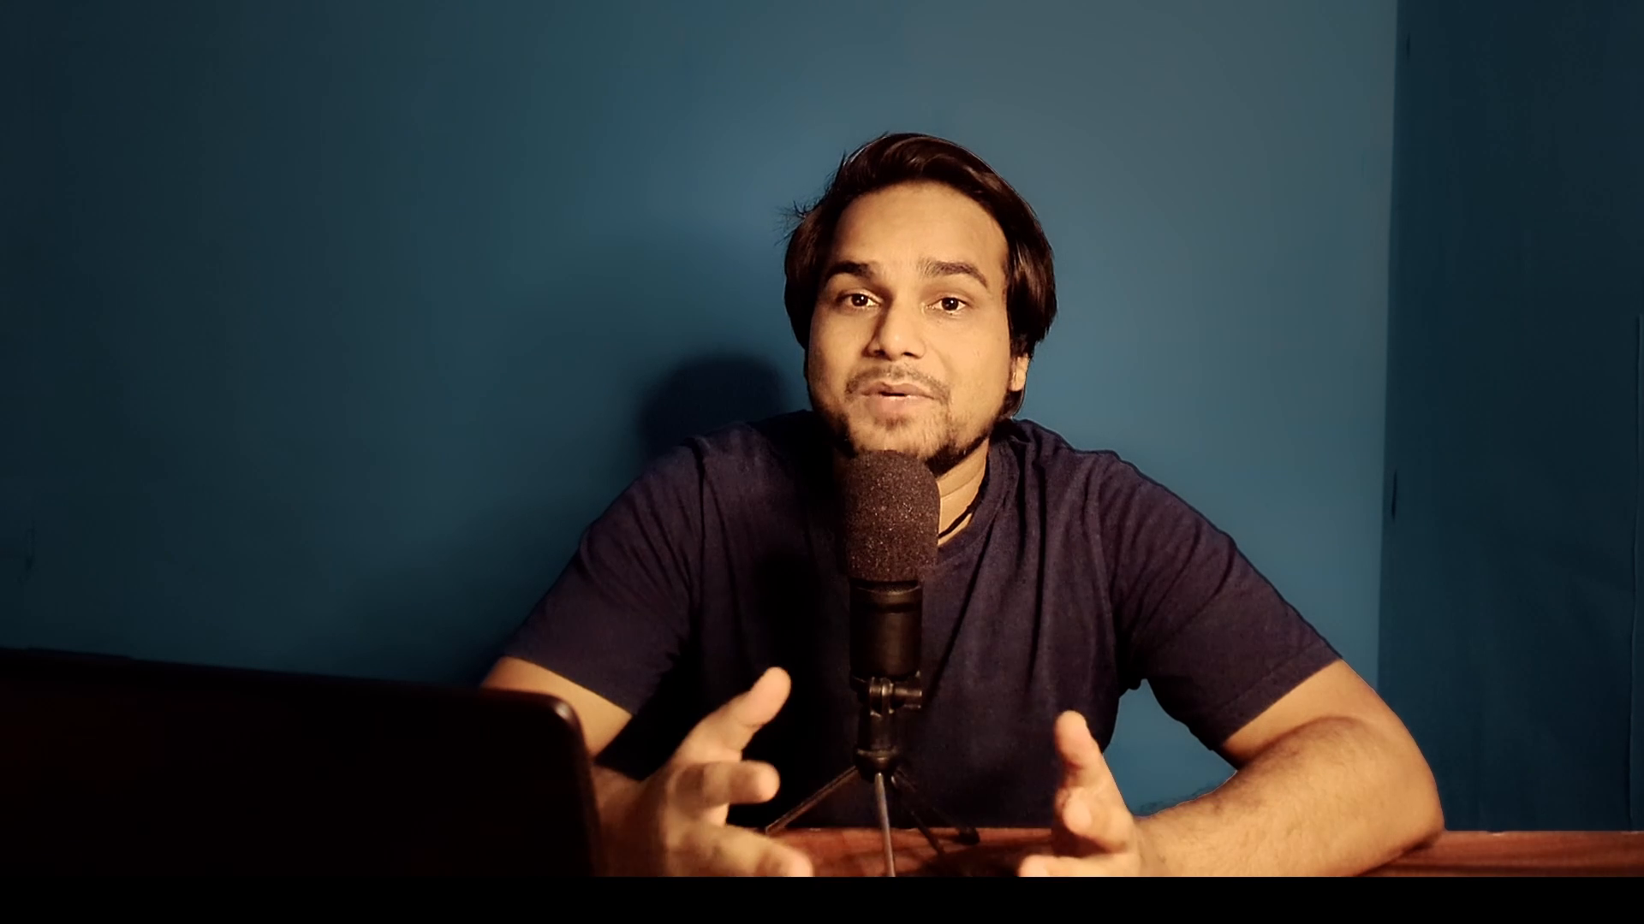
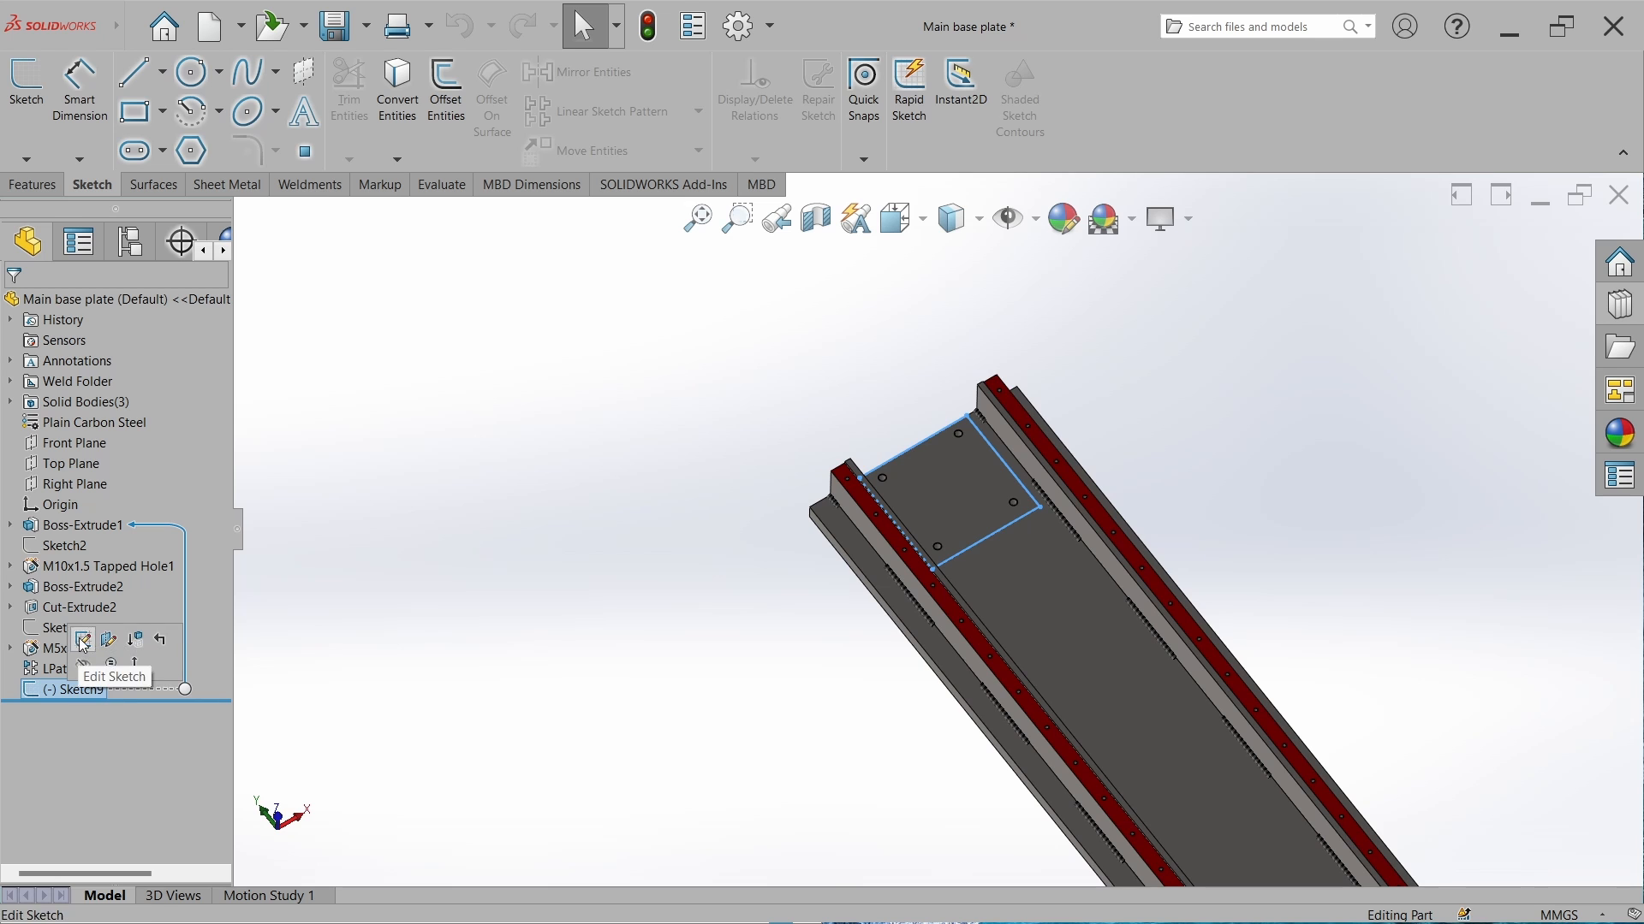
Edit Sketch9 and add a vertical construction line between the midpoints of the plate's end edge and the four-hole rectangle's opposite side.
{"action": "left_click", "coordinate": [83, 641]}
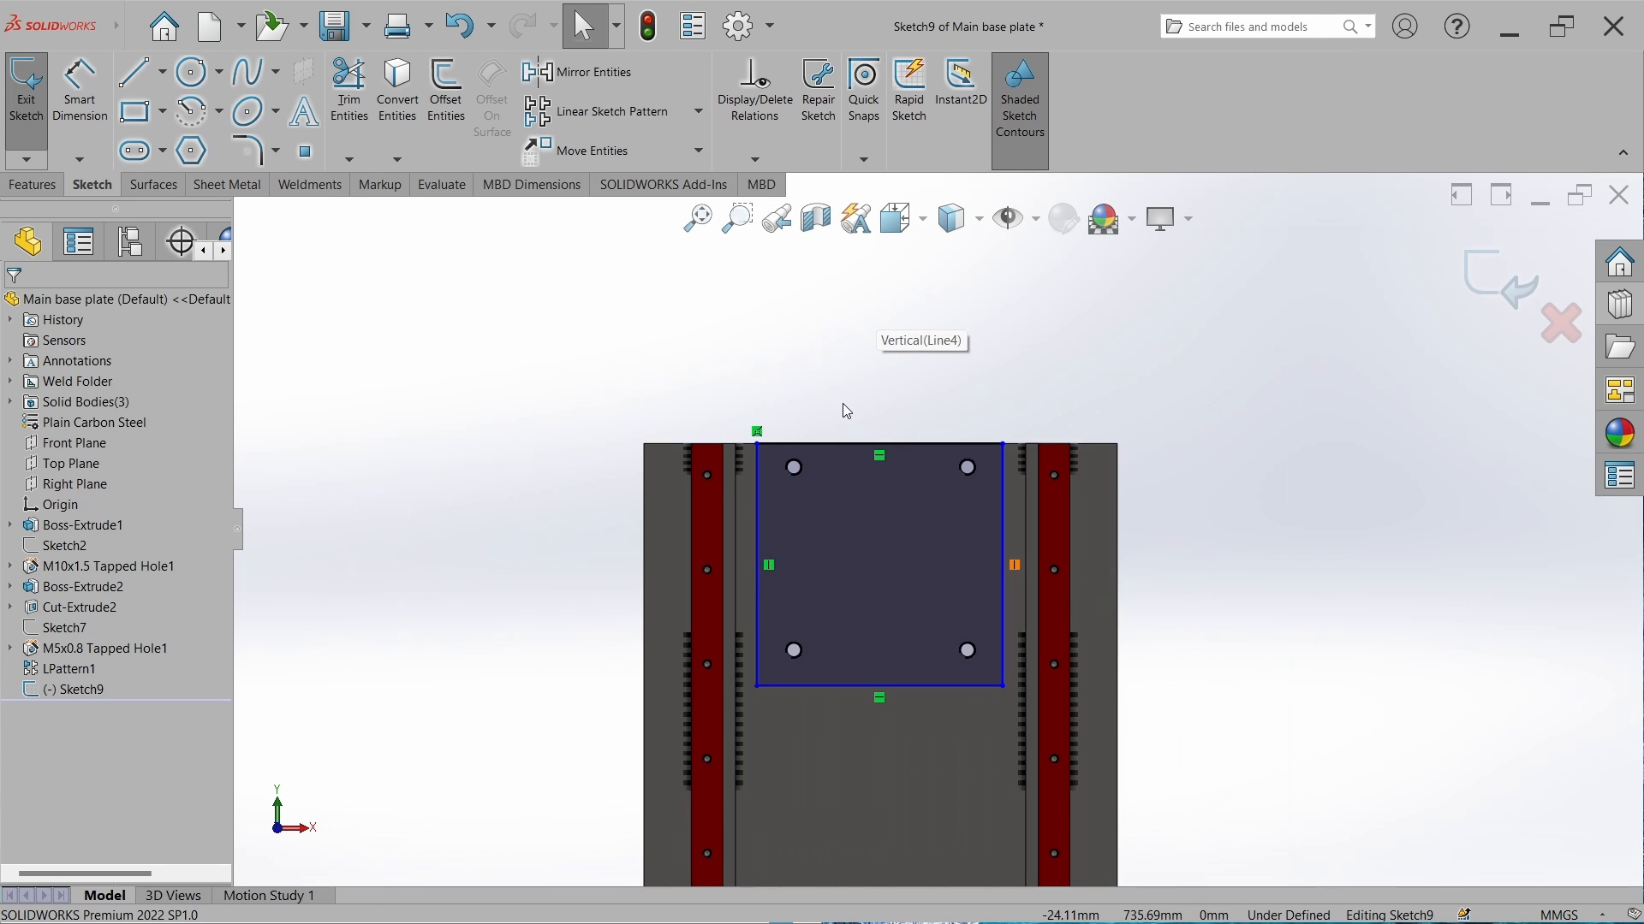
{"action": "left_click", "coordinate": [163, 72]}
{"action": "left_click", "coordinate": [171, 116]}
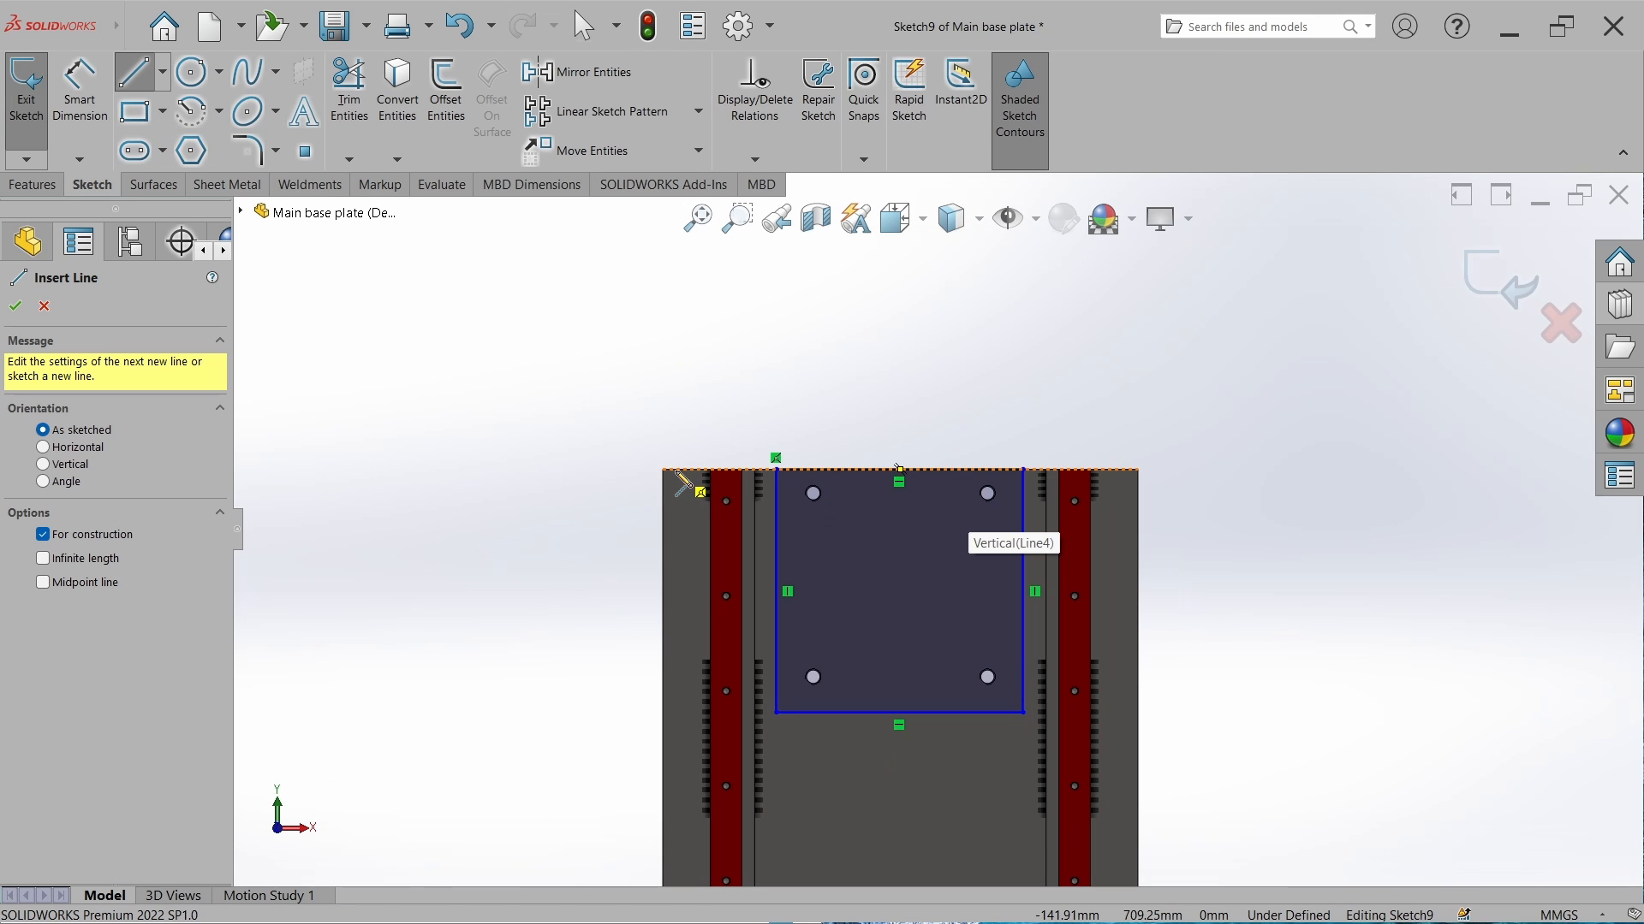
{"action": "left_click", "coordinate": [899, 469]}
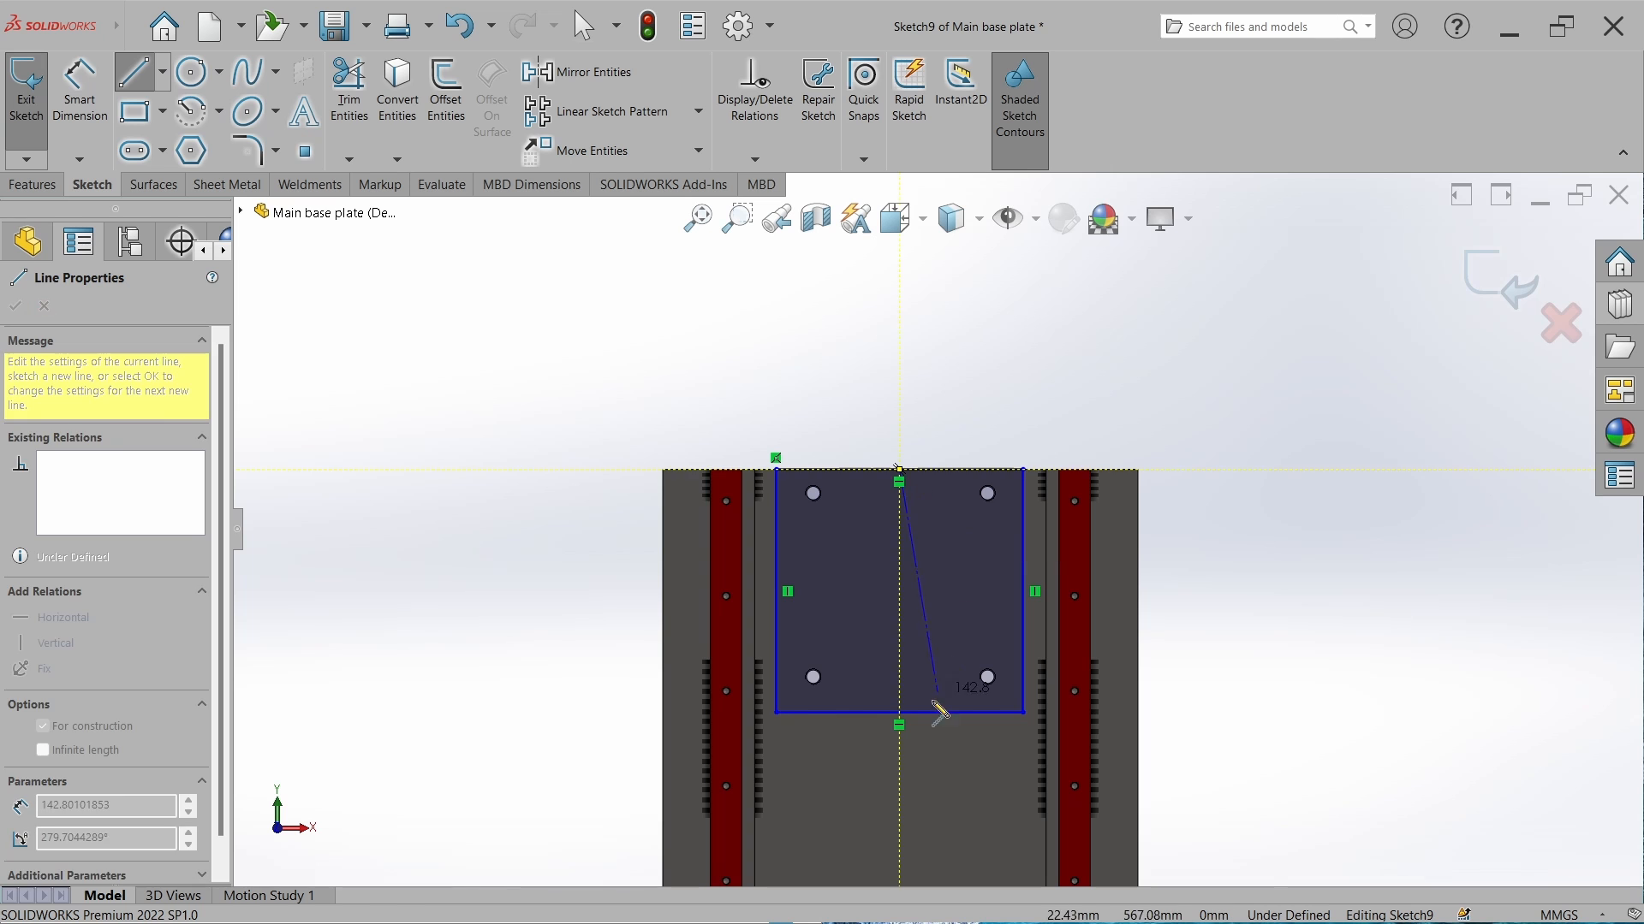
{"action": "left_click", "coordinate": [899, 713]}
{"action": "right_click", "coordinate": [899, 720]}
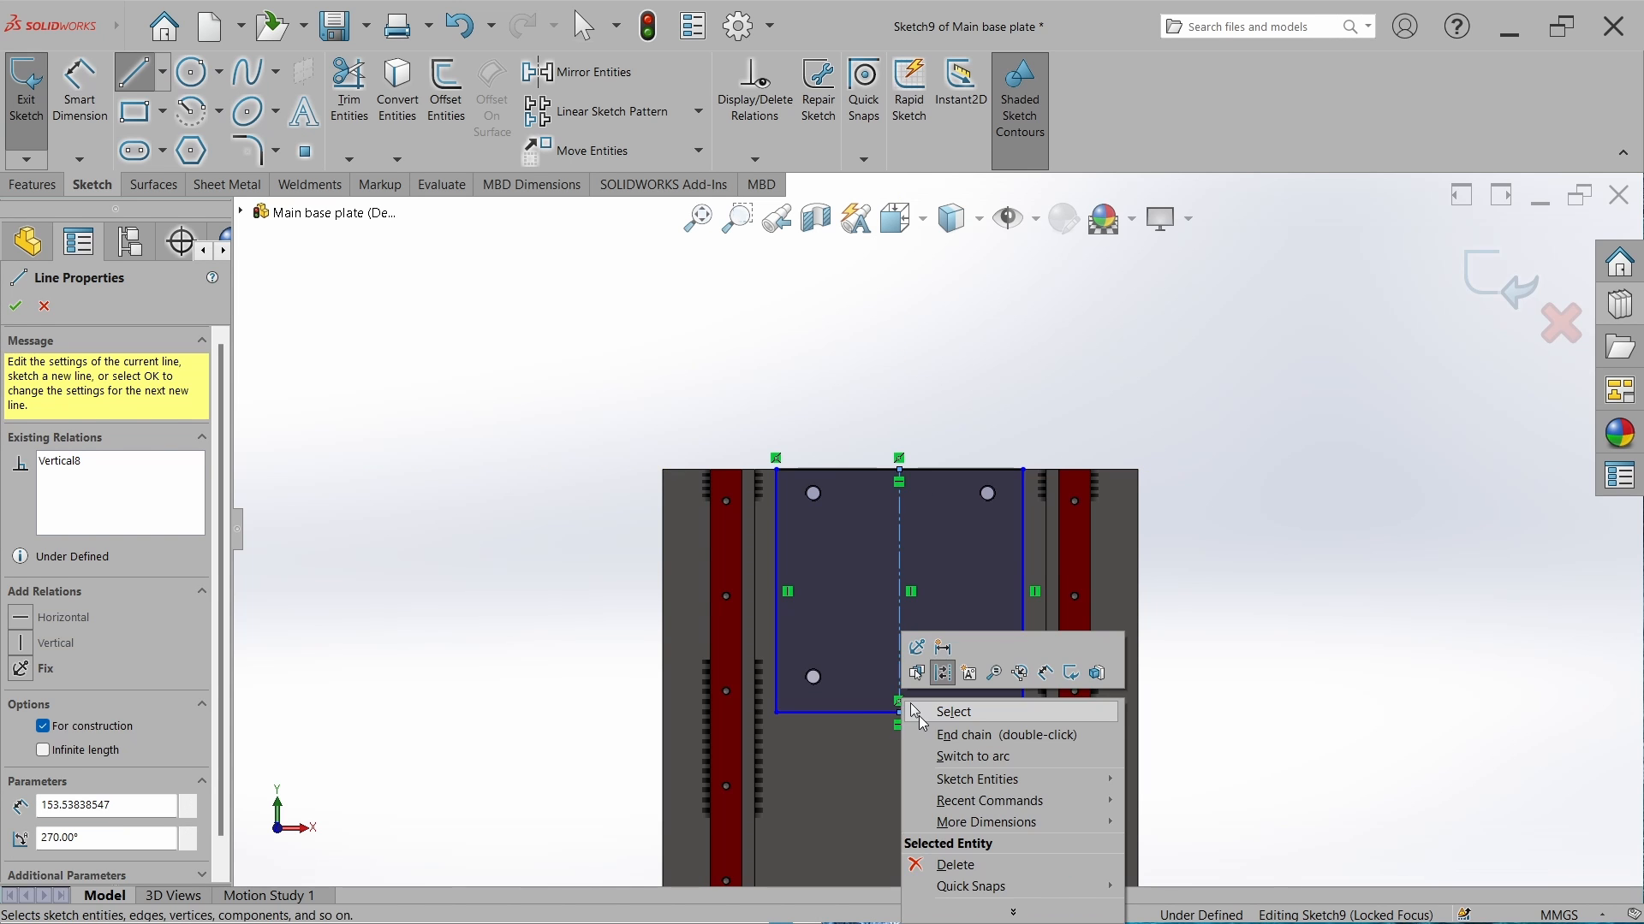
{"action": "left_click", "coordinate": [950, 709]}
{"action": "left_click", "coordinate": [901, 638]}
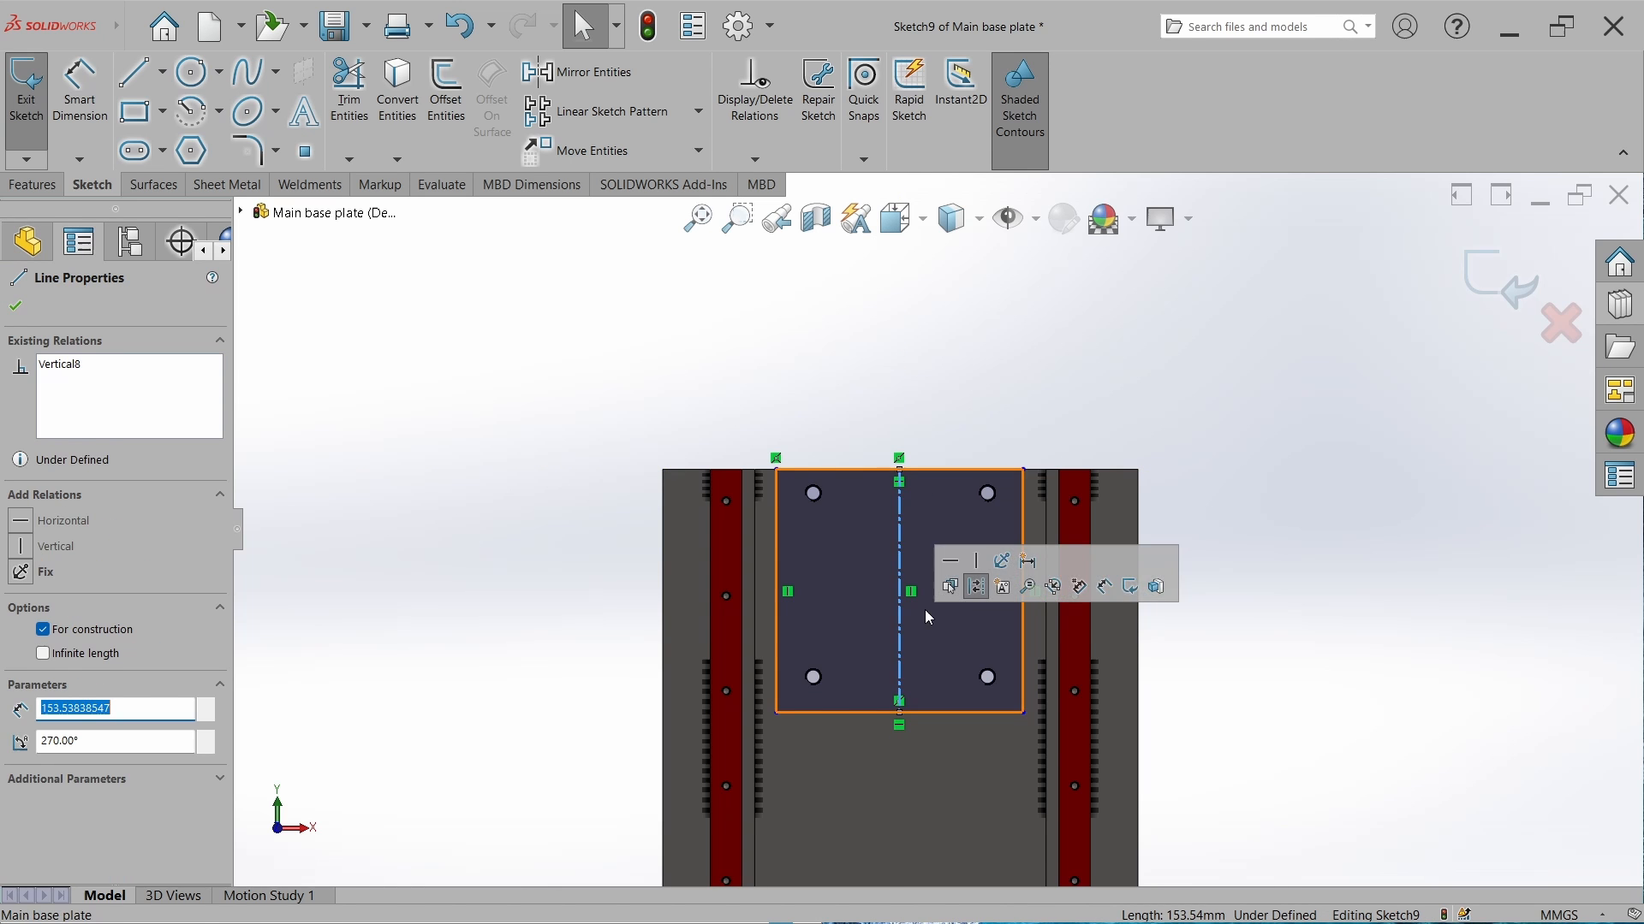
{"action": "left_click", "coordinate": [1349, 688]}
Dimension the rectangle around the four holes to 155 mm wide and 150 mm long.
{"action": "right_click_drag", "start_coordinate": [1306, 673], "coordinate": [1325, 475]}
{"action": "left_click", "coordinate": [938, 481]}
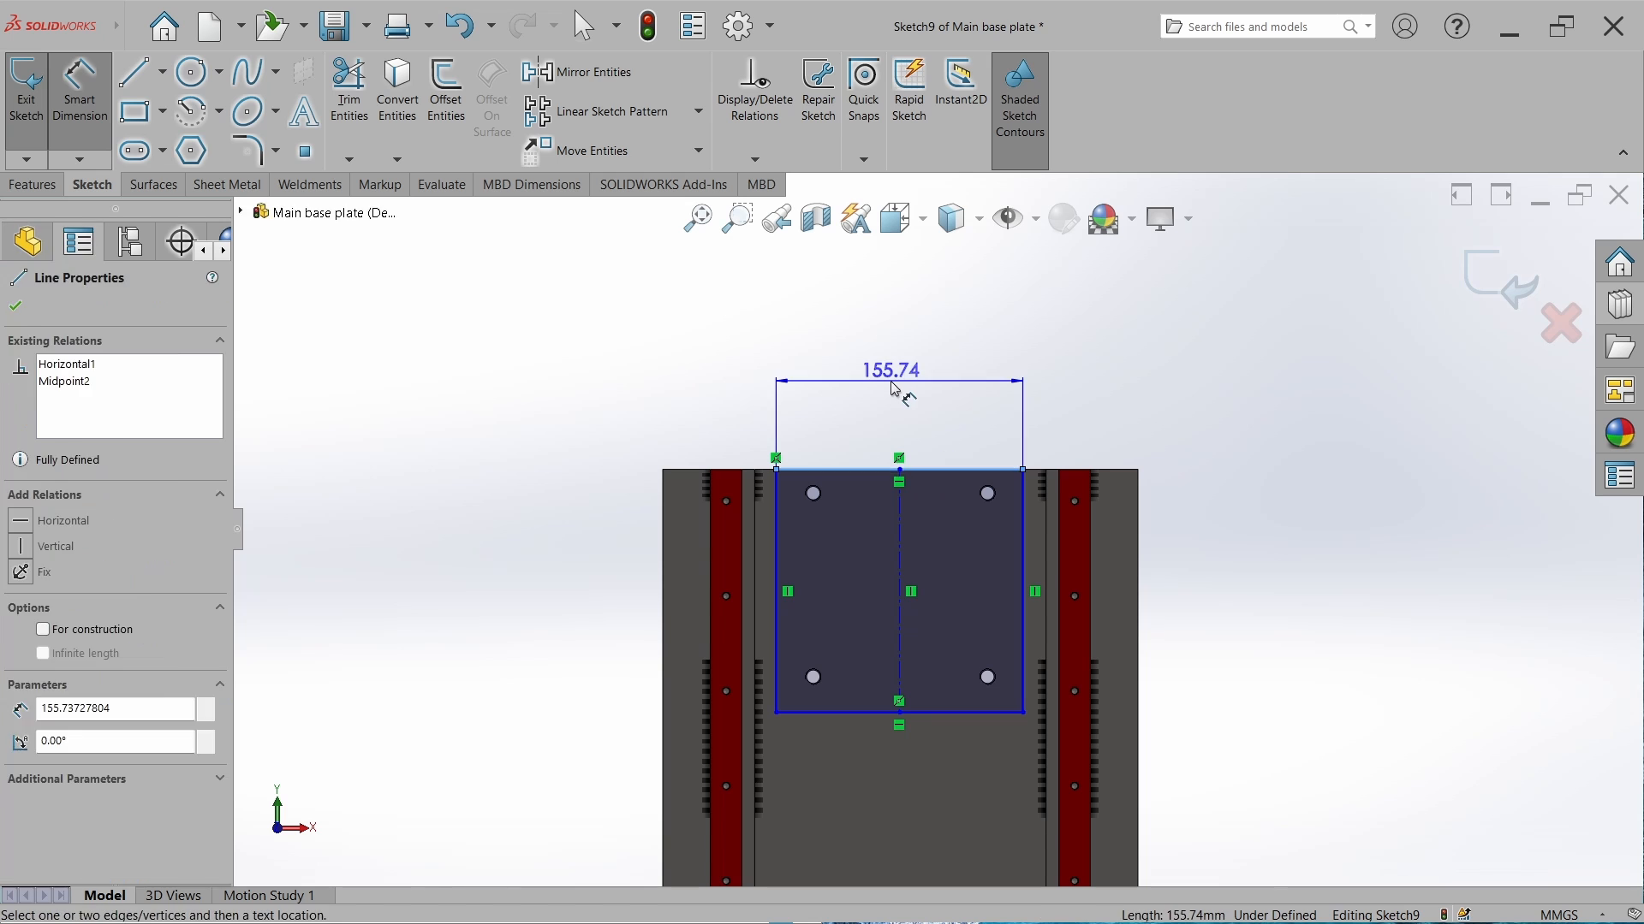
{"action": "left_click", "coordinate": [894, 385]}
{"action": "type", "text": "155"}
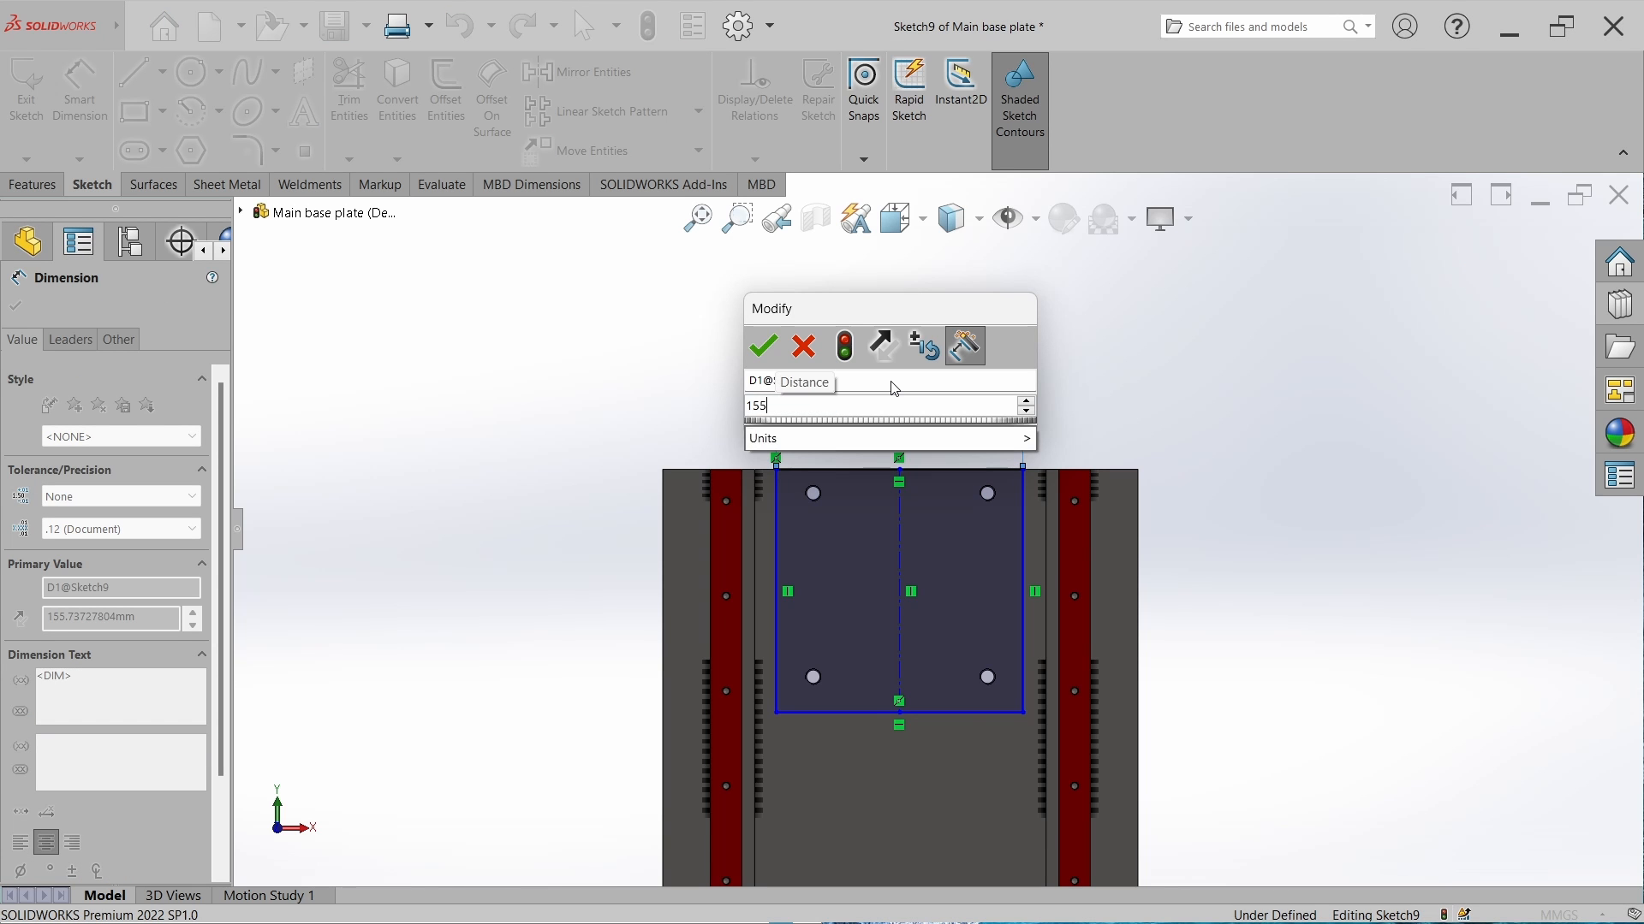
{"action": "key", "text": "Return"}
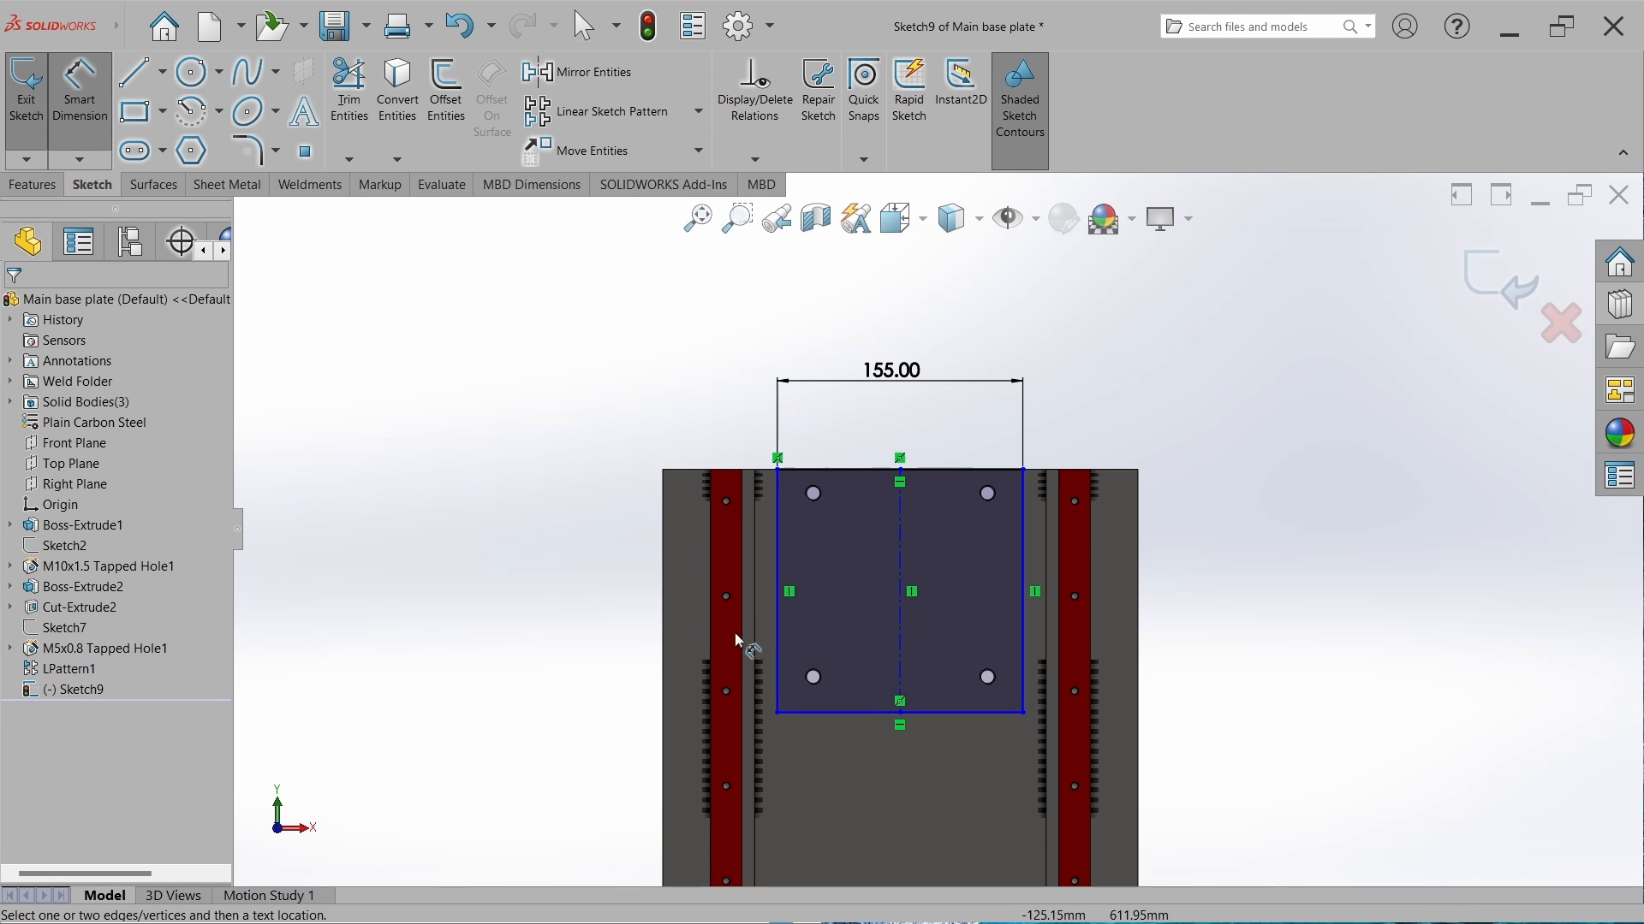
{"action": "left_click", "coordinate": [777, 599]}
{"action": "left_click", "coordinate": [572, 604]}
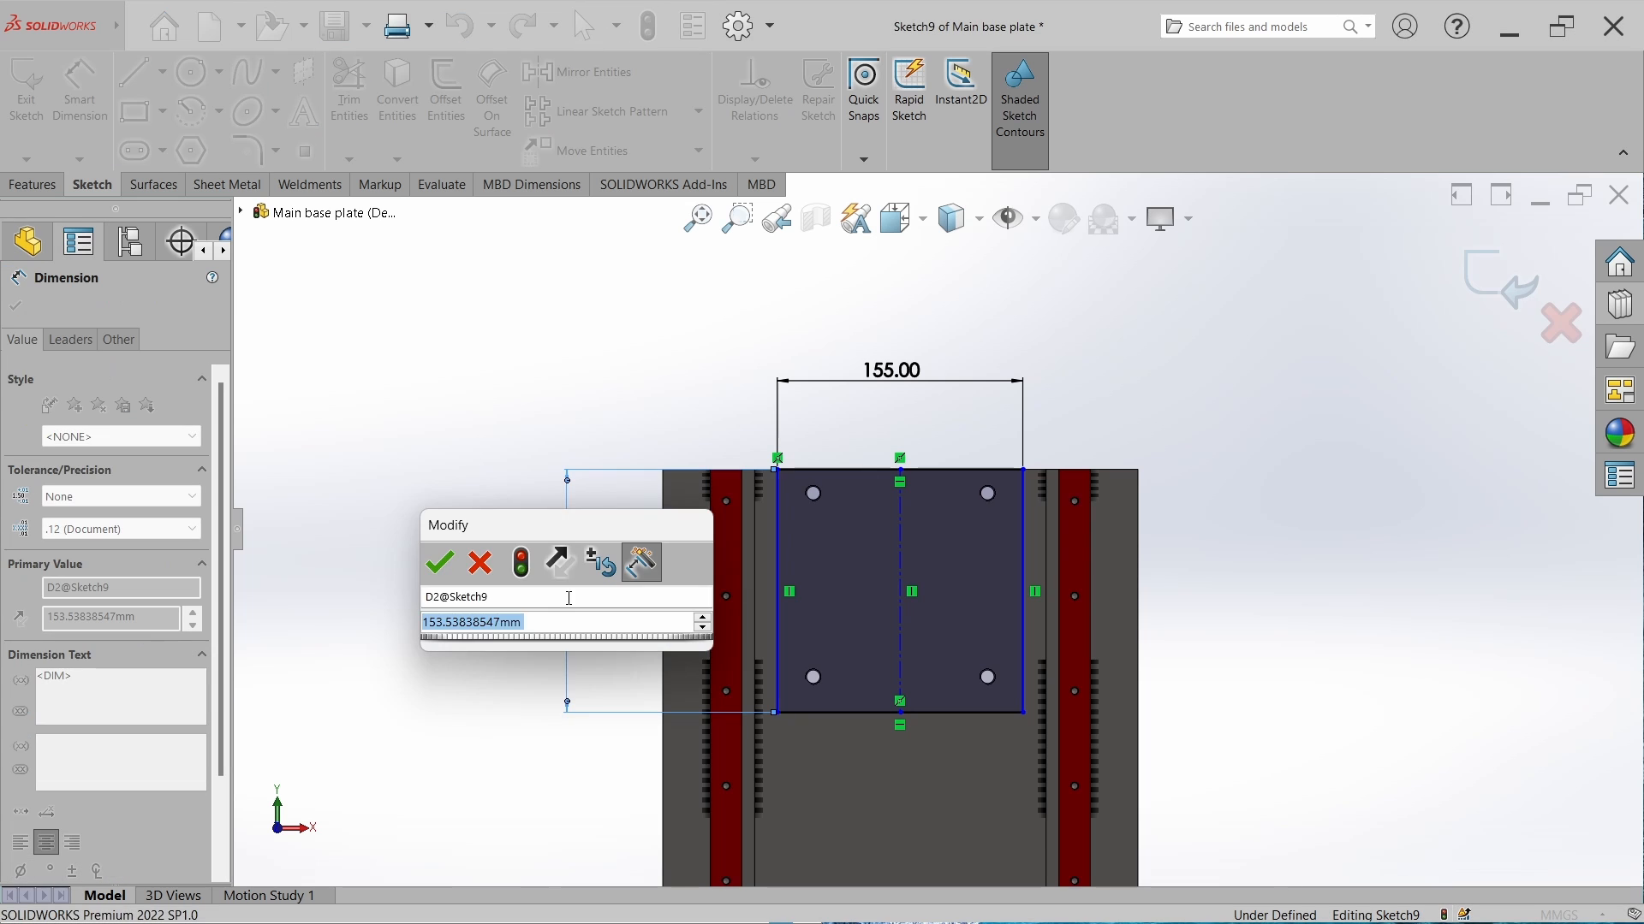
{"action": "type", "text": "150"}
{"action": "key", "text": "Return"}
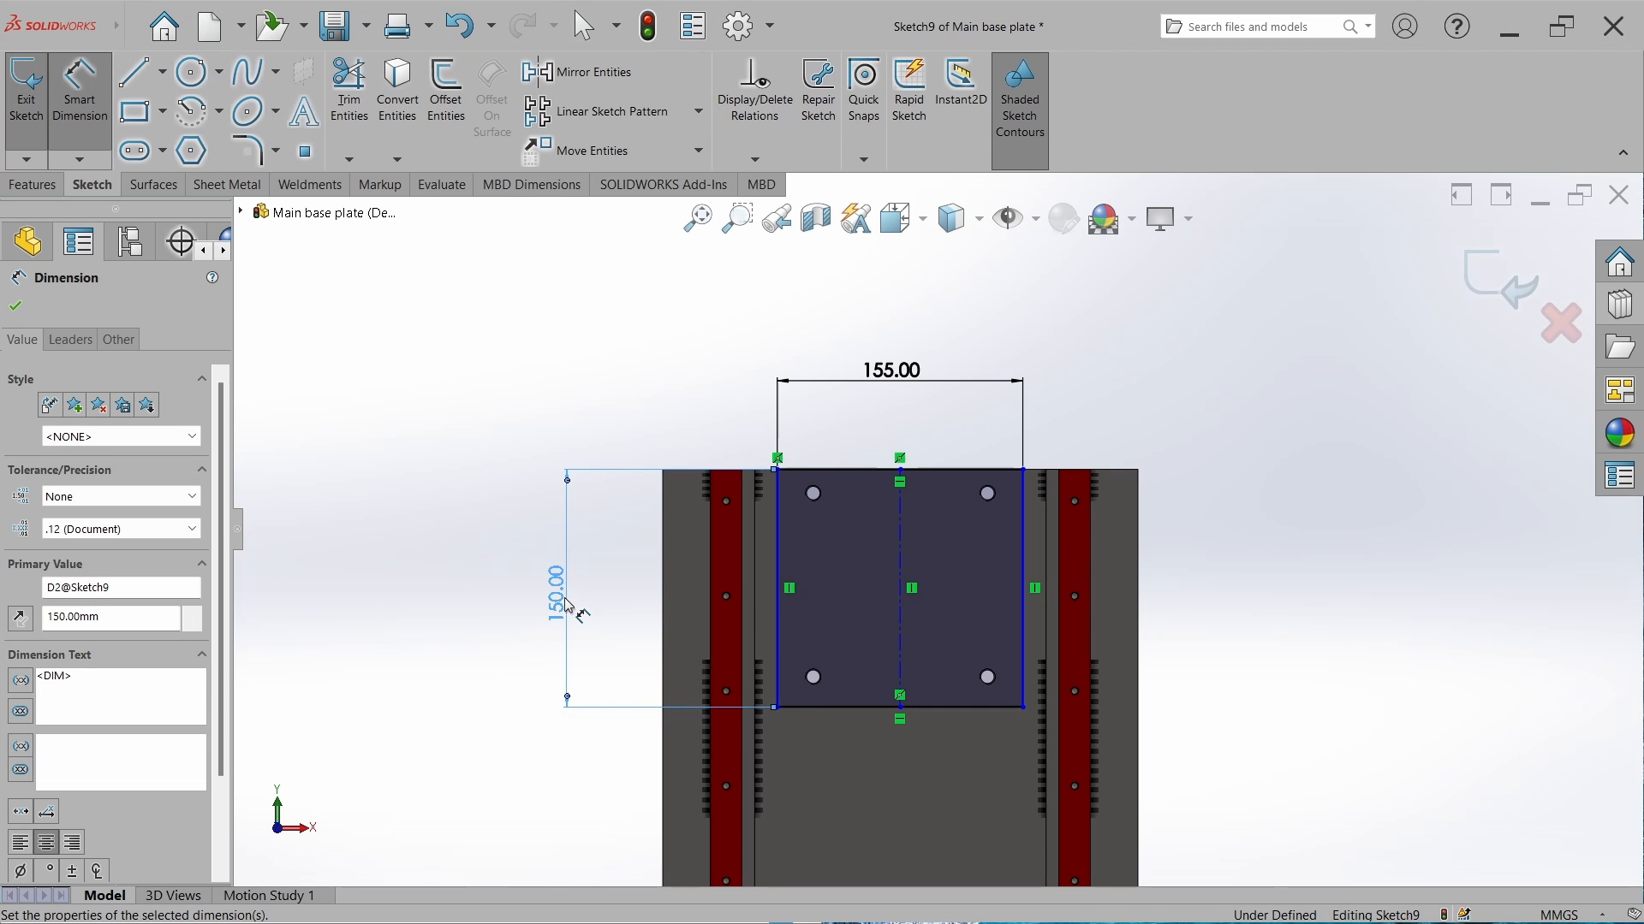
{"action": "scroll", "coordinate": [513, 566], "scroll_direction": "up", "scroll_amount": 4}
{"action": "left_click", "coordinate": [537, 555]}
Make the left side of the rectangle at the plate's opposite end collinear with the left side of the 155 mm rectangle.
{"action": "scroll", "coordinate": [565, 572], "scroll_direction": "up", "scroll_amount": 6}
{"action": "scroll", "coordinate": [954, 822], "scroll_direction": "down", "scroll_amount": 10}
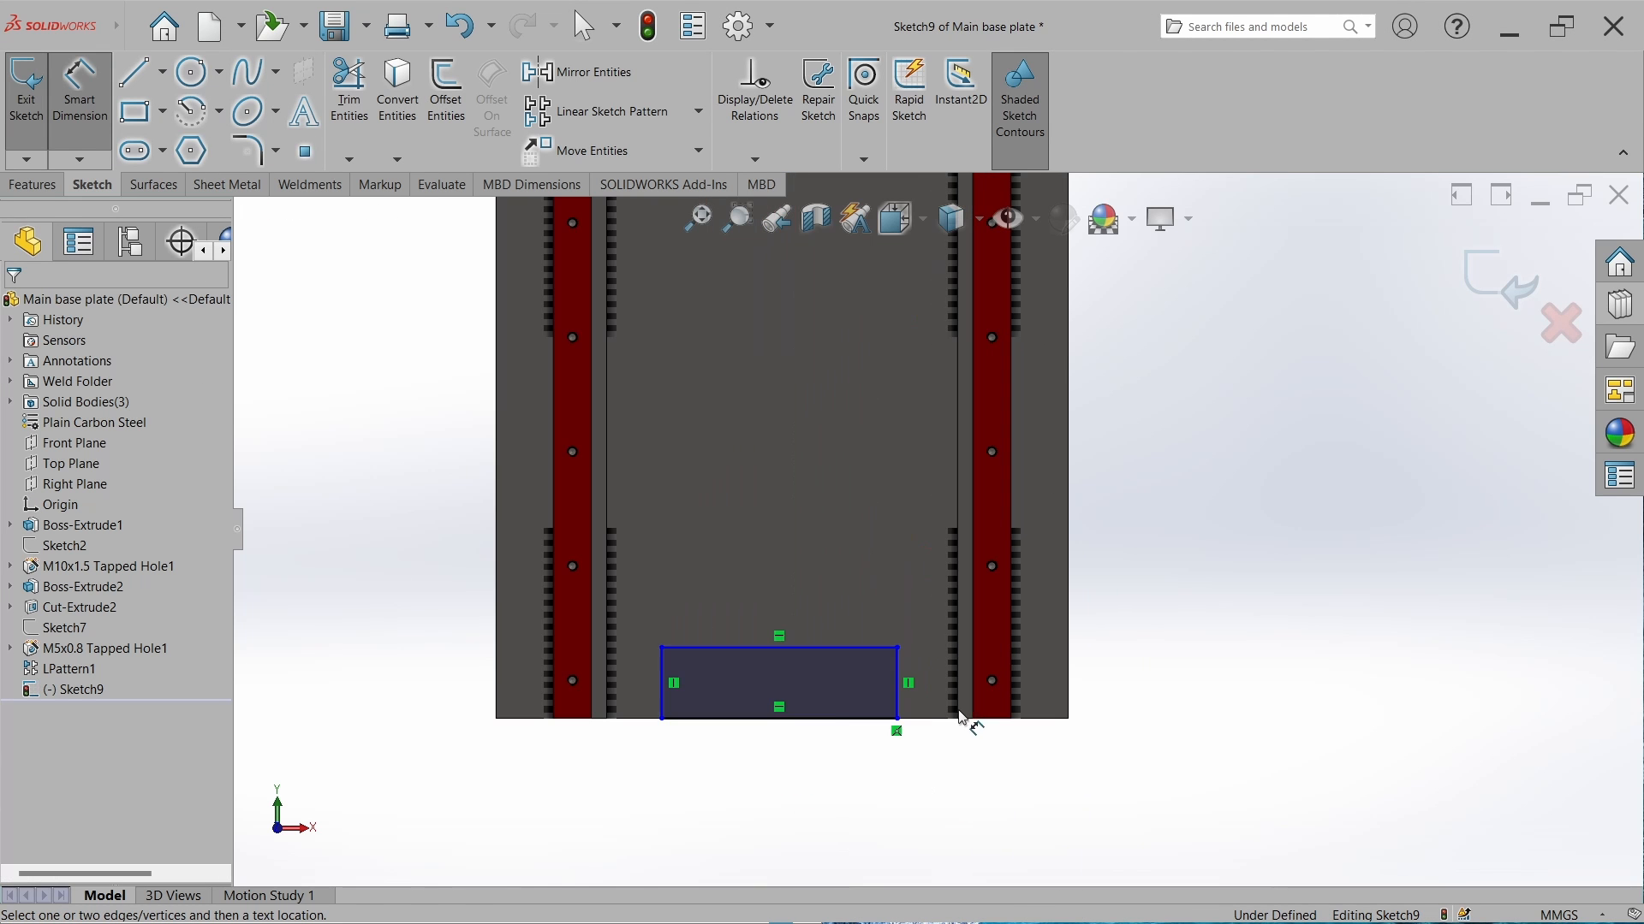
{"action": "right_click", "coordinate": [383, 507]}
{"action": "left_click", "coordinate": [409, 565]}
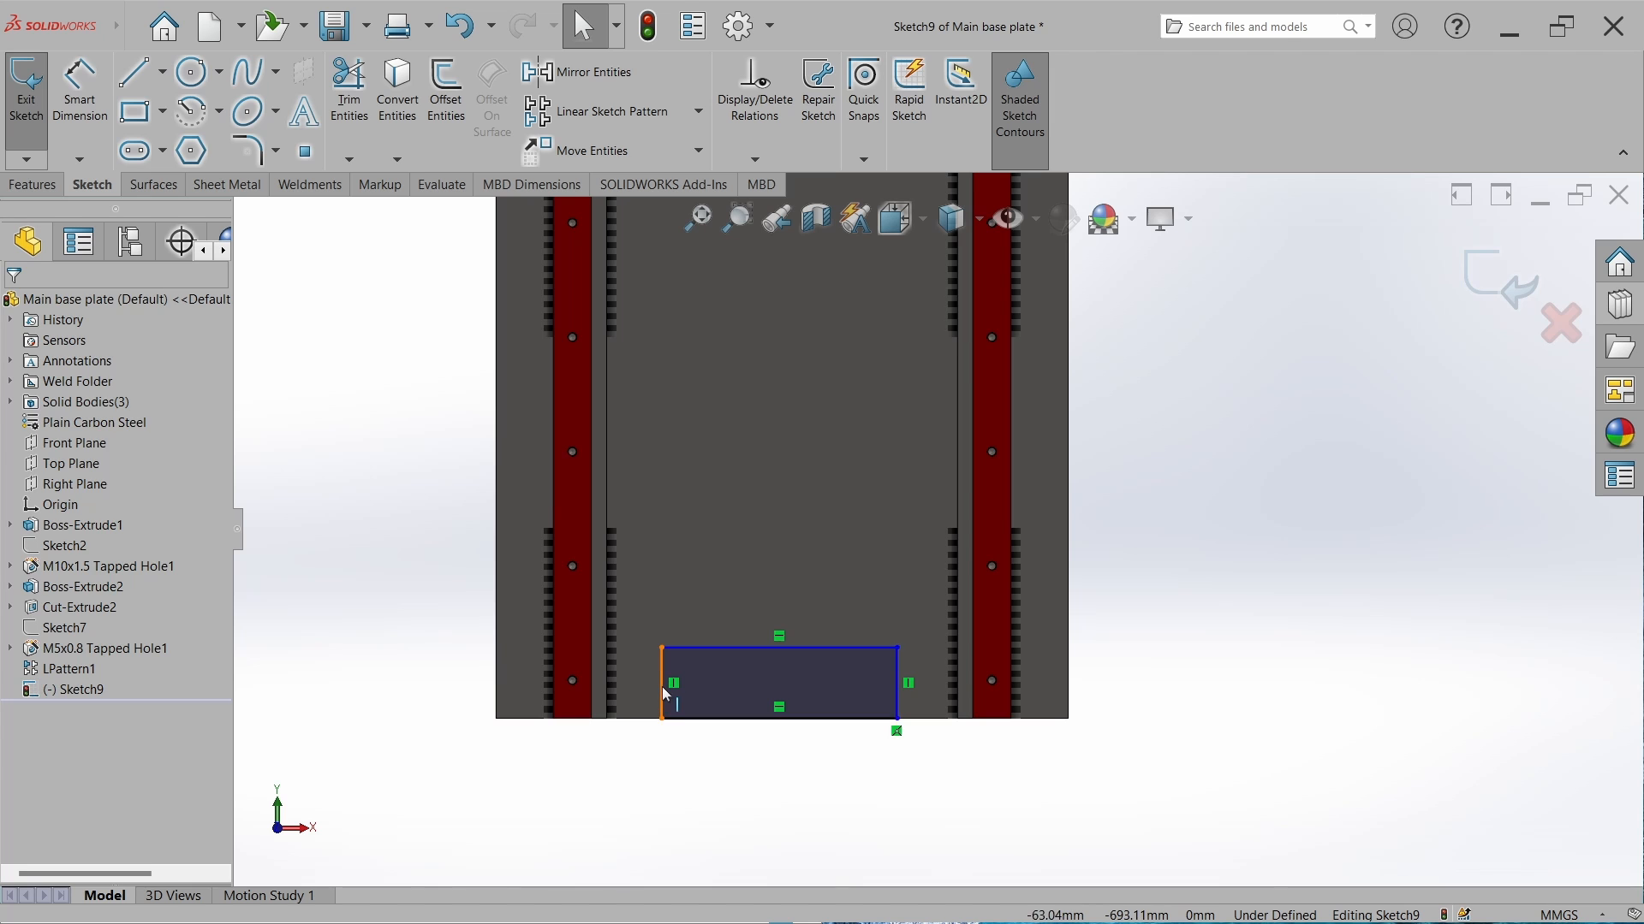
{"action": "left_click", "coordinate": [661, 687]}
{"action": "scroll", "coordinate": [845, 442], "scroll_direction": "up", "scroll_amount": 5}
{"action": "scroll", "coordinate": [901, 479], "scroll_direction": "down", "scroll_amount": 6}
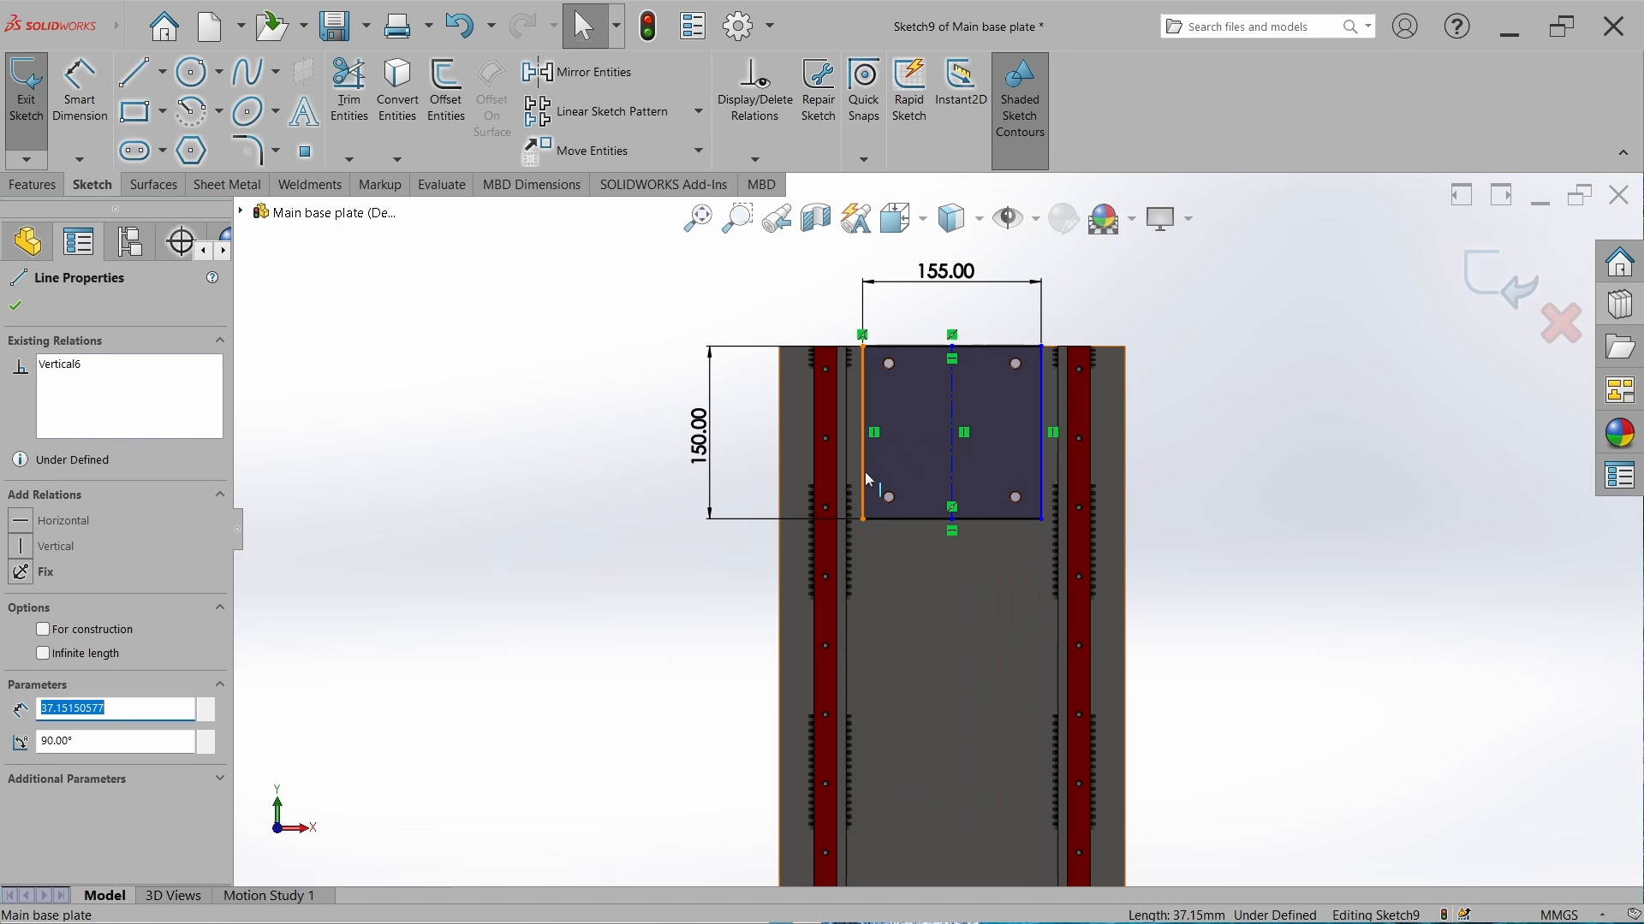
{"action": "left_click", "coordinate": [865, 471], "text": "ctrl"}
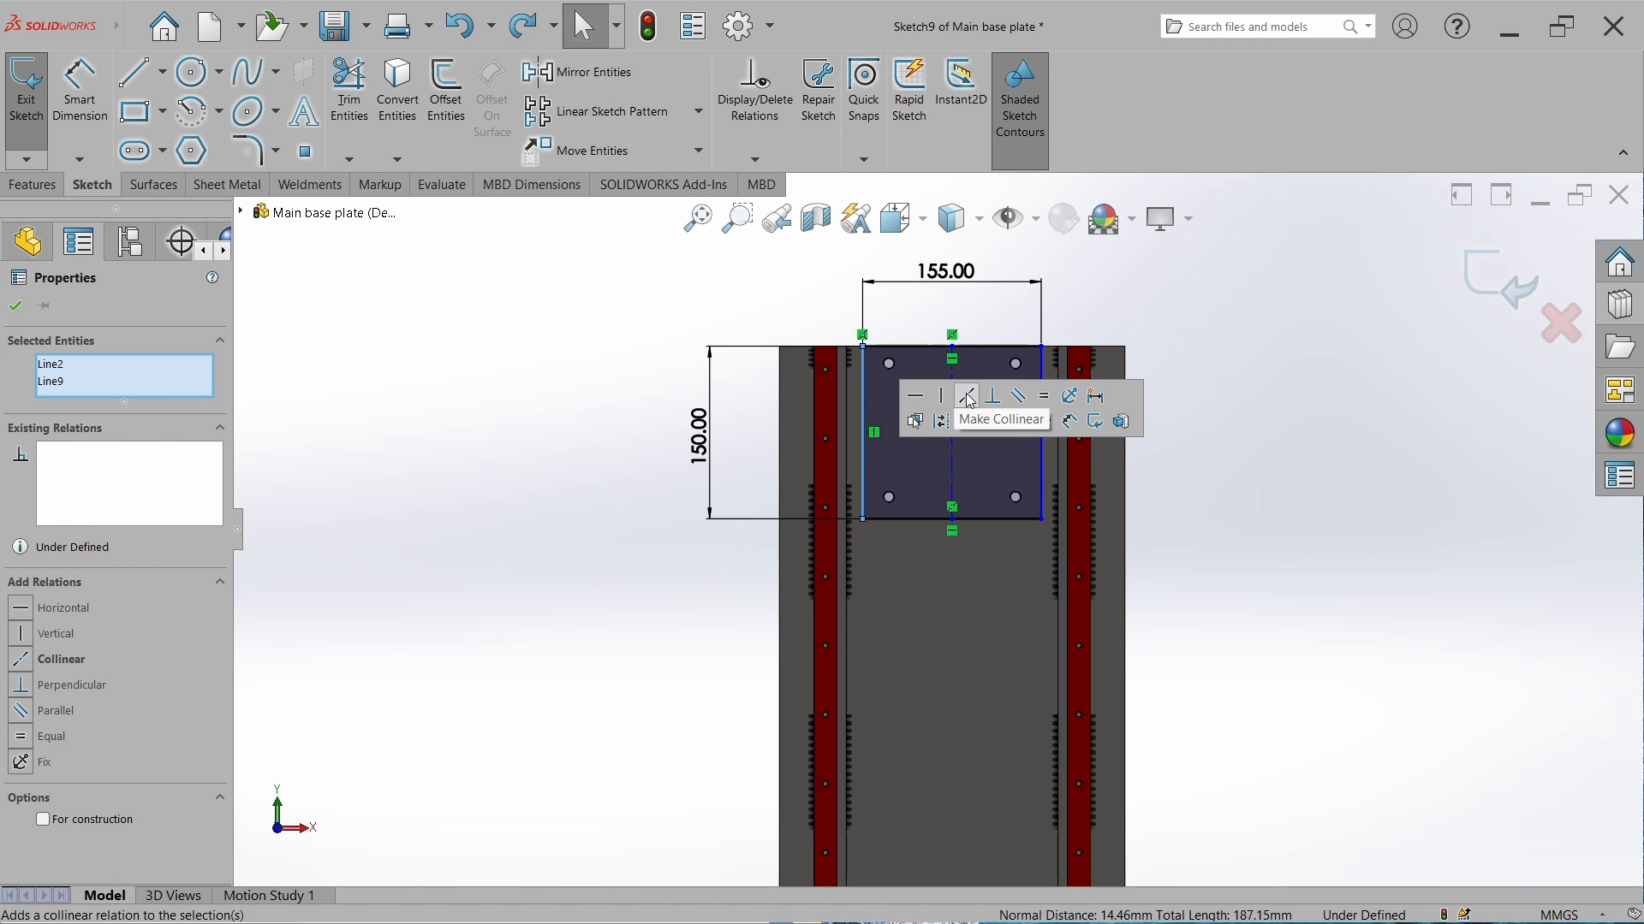
{"action": "left_click", "coordinate": [1191, 482]}
Make the right sides of the two end rectangles collinear.
{"action": "left_click", "coordinate": [1040, 458]}
{"action": "scroll", "coordinate": [1020, 479], "scroll_direction": "up", "scroll_amount": 8}
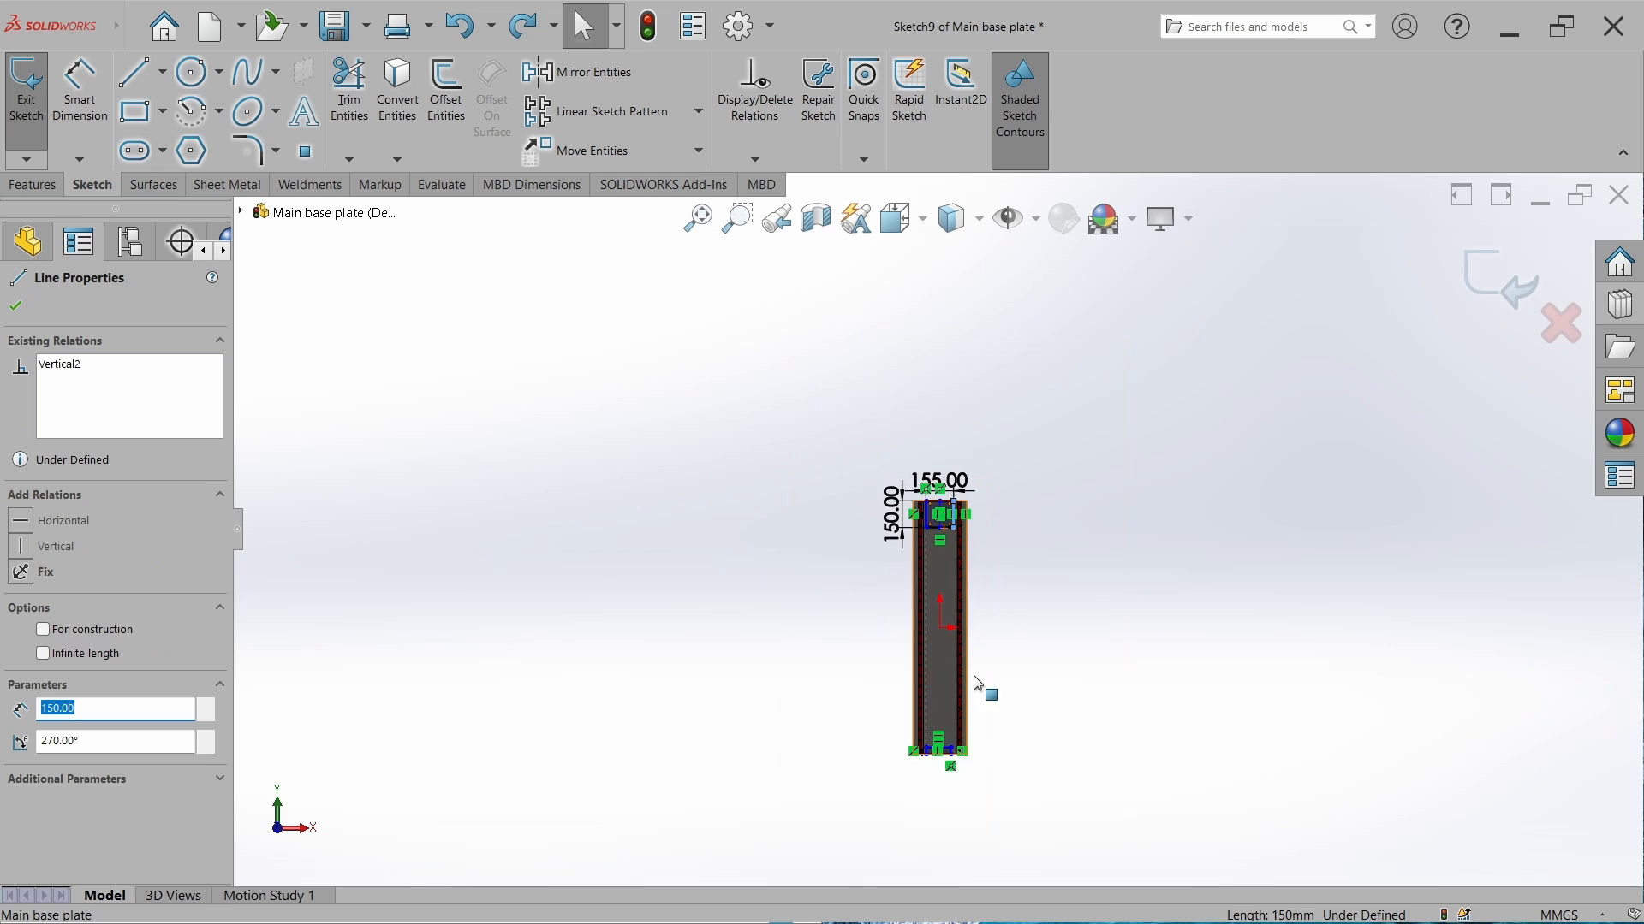
{"action": "scroll", "coordinate": [974, 683], "scroll_direction": "down", "scroll_amount": 5}
{"action": "scroll", "coordinate": [910, 652], "scroll_direction": "down", "scroll_amount": 8}
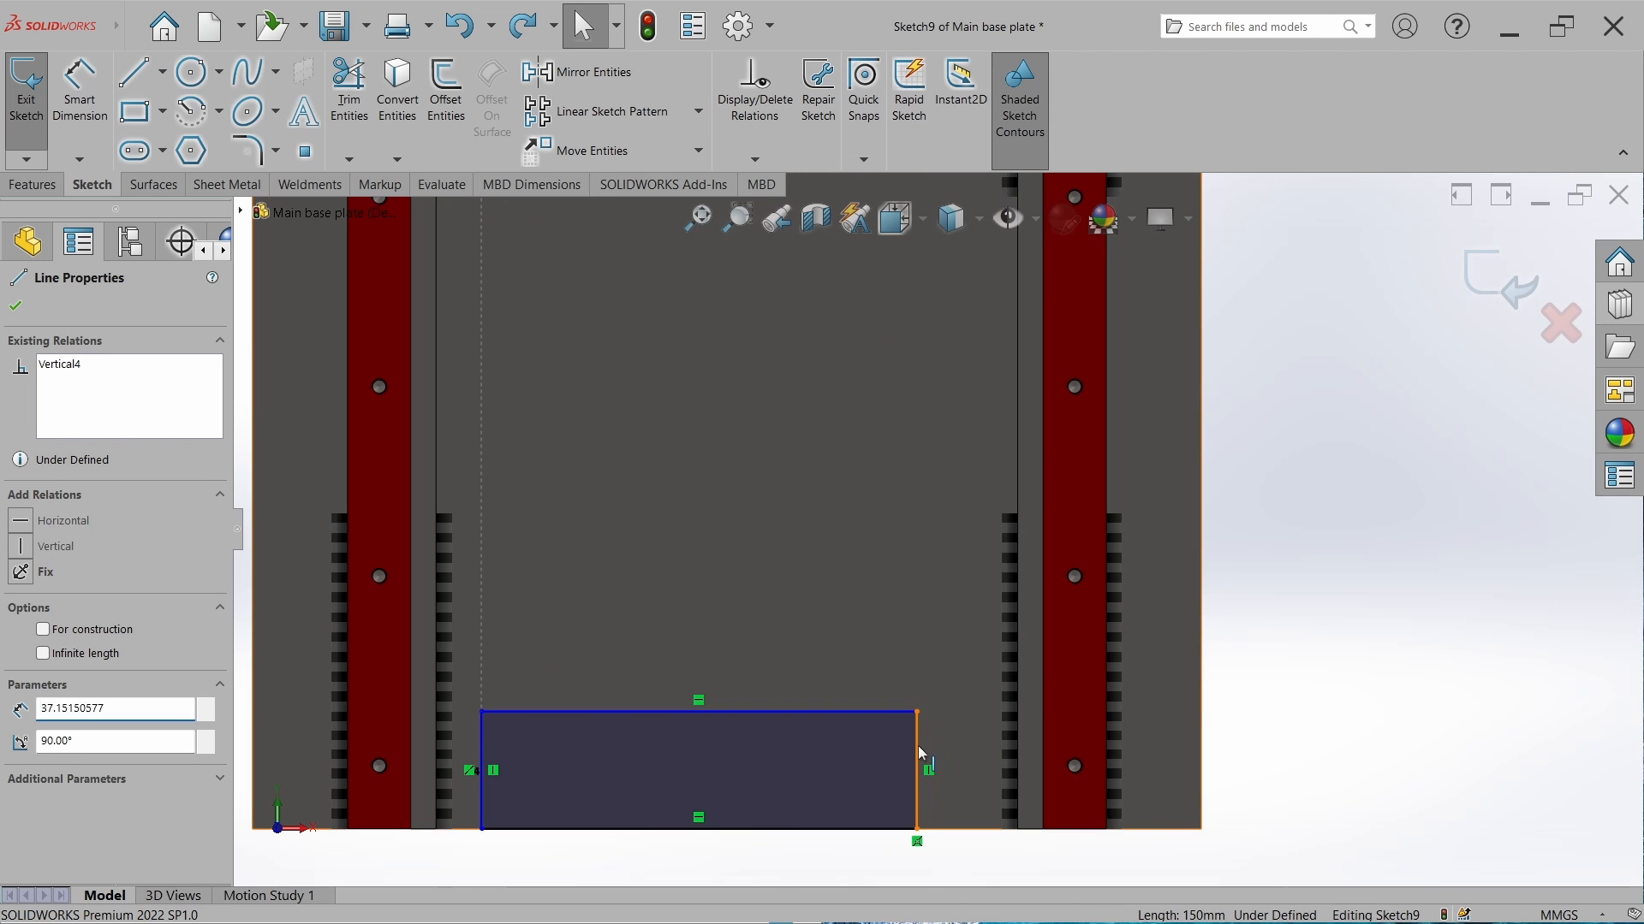
{"action": "left_click", "coordinate": [922, 753], "text": "ctrl"}
{"action": "left_click", "coordinate": [1024, 671]}
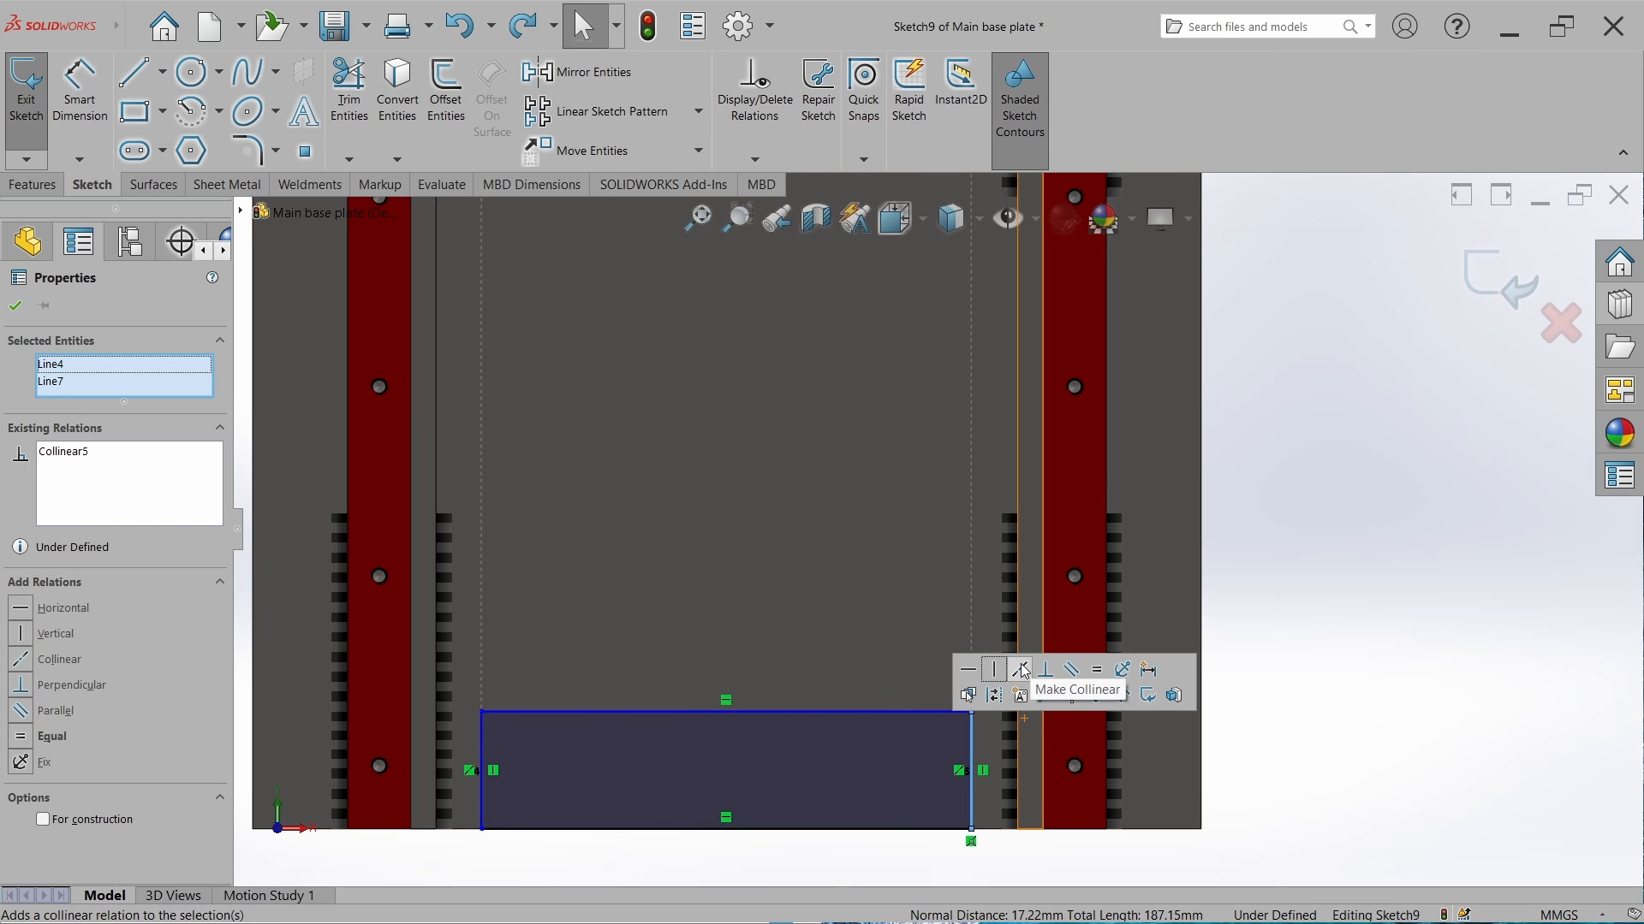
{"action": "left_click", "coordinate": [1428, 555]}
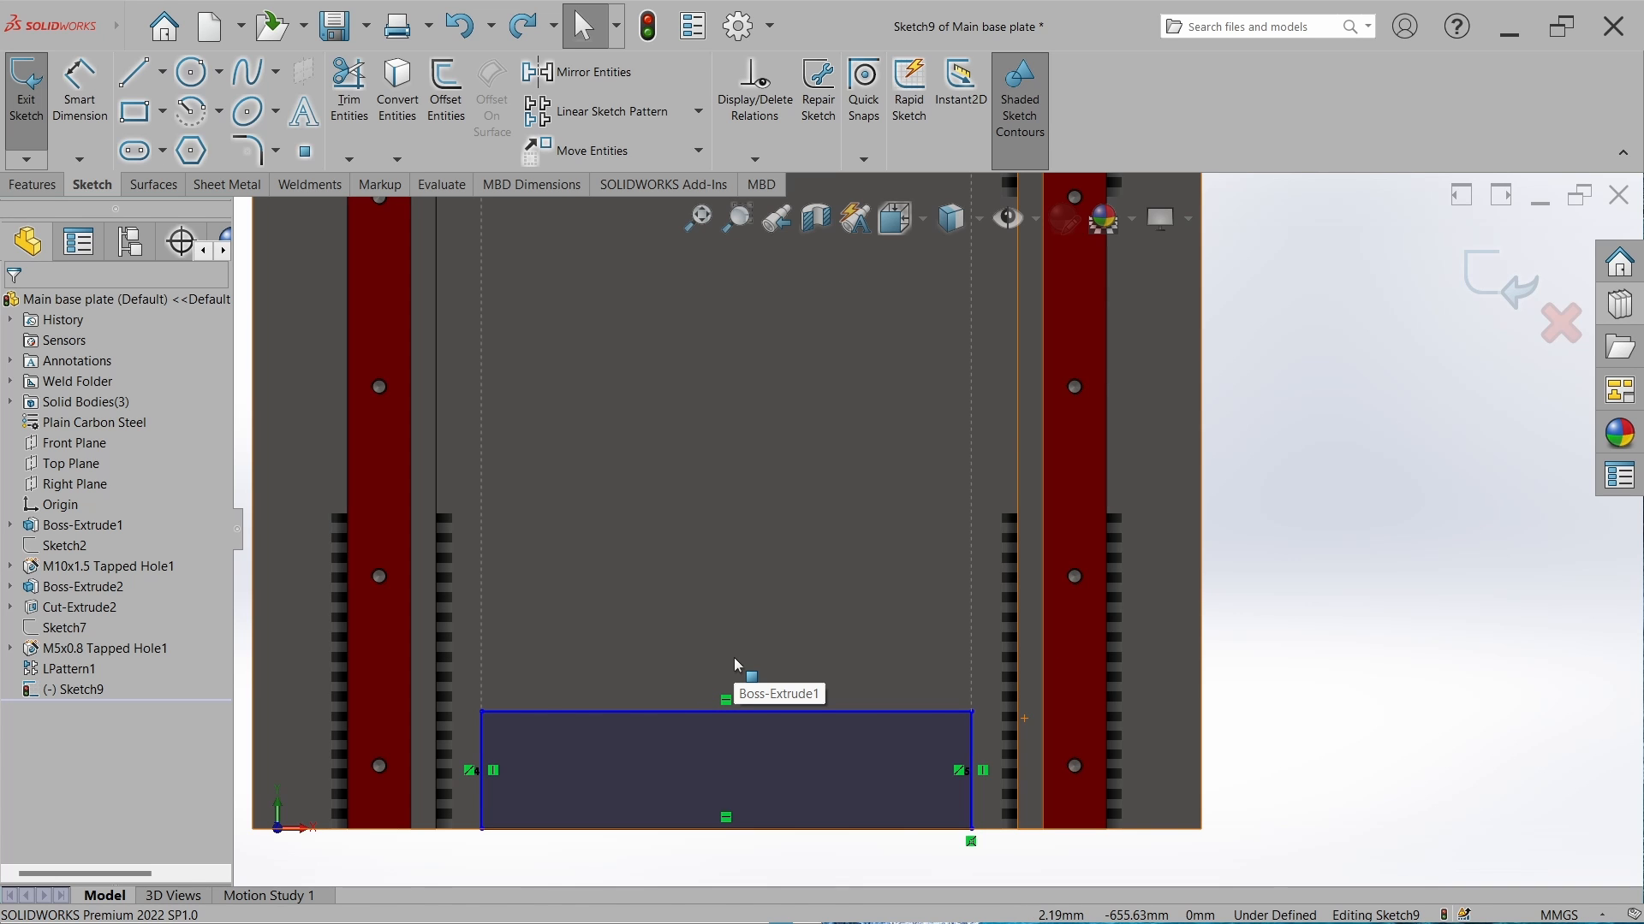
Dimension the height of the undimensioned end rectangle to 50 mm.
{"action": "key", "text": "d"}
{"action": "left_click", "coordinate": [973, 805]}
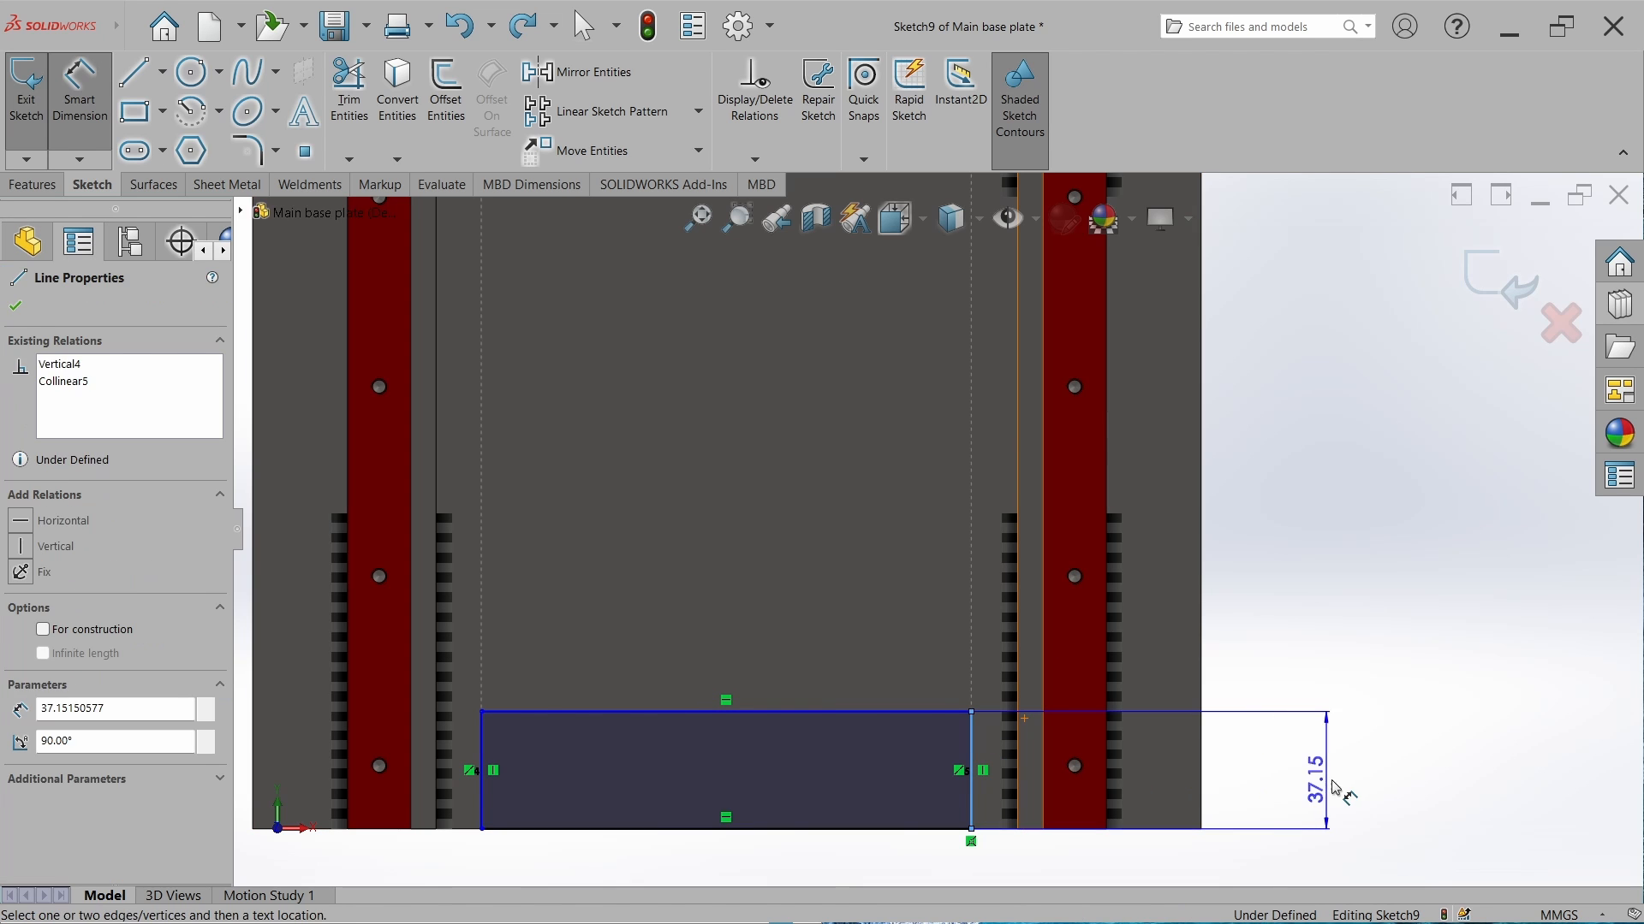
{"action": "left_click", "coordinate": [1339, 783]}
{"action": "type", "text": "50"}
{"action": "key", "text": "Return"}
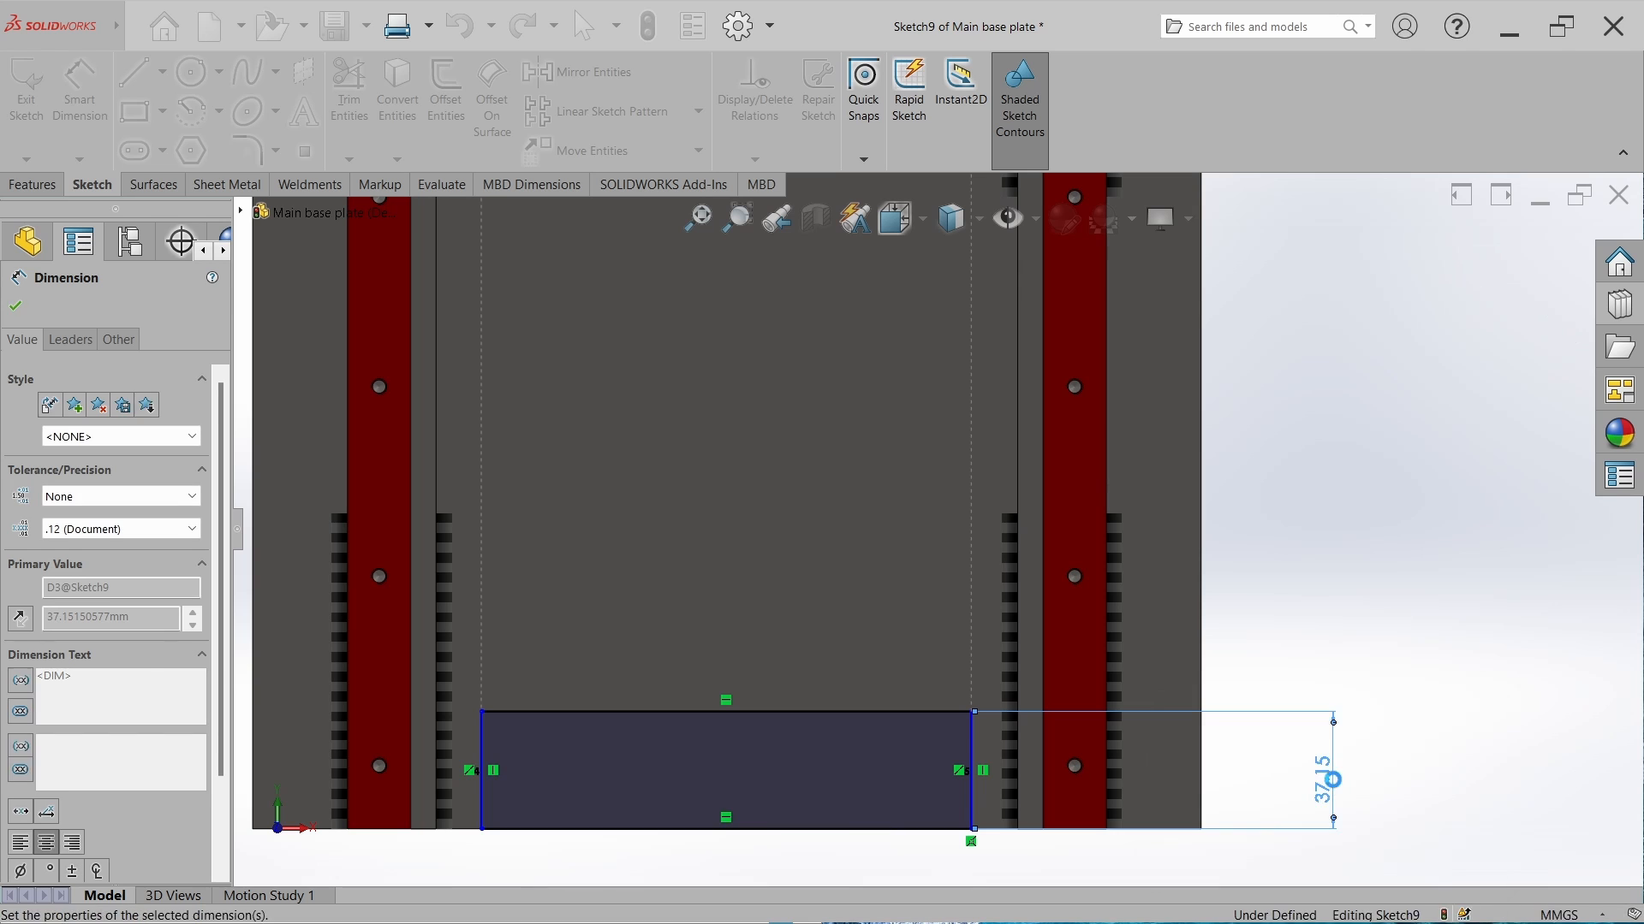
{"action": "key", "text": "Escape"}
Shift the 50 mm rectangle sideways along the plate's end edge to test its remaining freedom.
{"action": "left_click", "coordinate": [956, 830]}
{"action": "left_click_drag", "start_coordinate": [956, 832], "coordinate": [1414, 832]}
{"action": "key", "text": "Escape"}
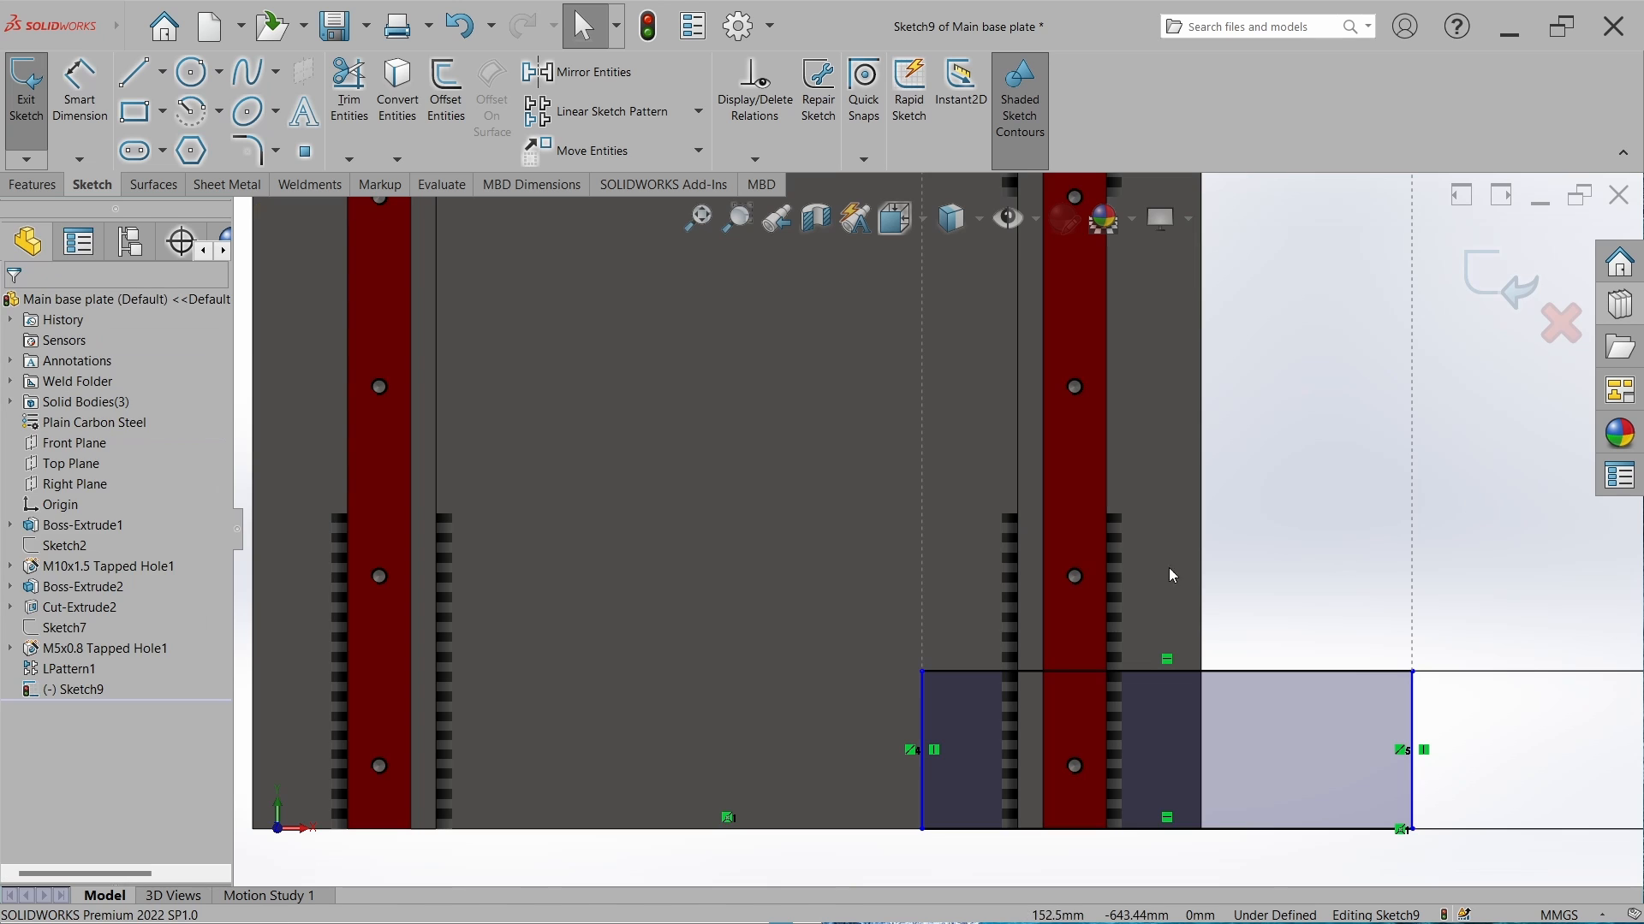
Sketch a vertical construction line inward from the midpoint of the plate's end edge, extending past the height of the 50 mm rectangle.
{"action": "left_click", "coordinate": [162, 71]}
{"action": "left_click", "coordinate": [179, 125]}
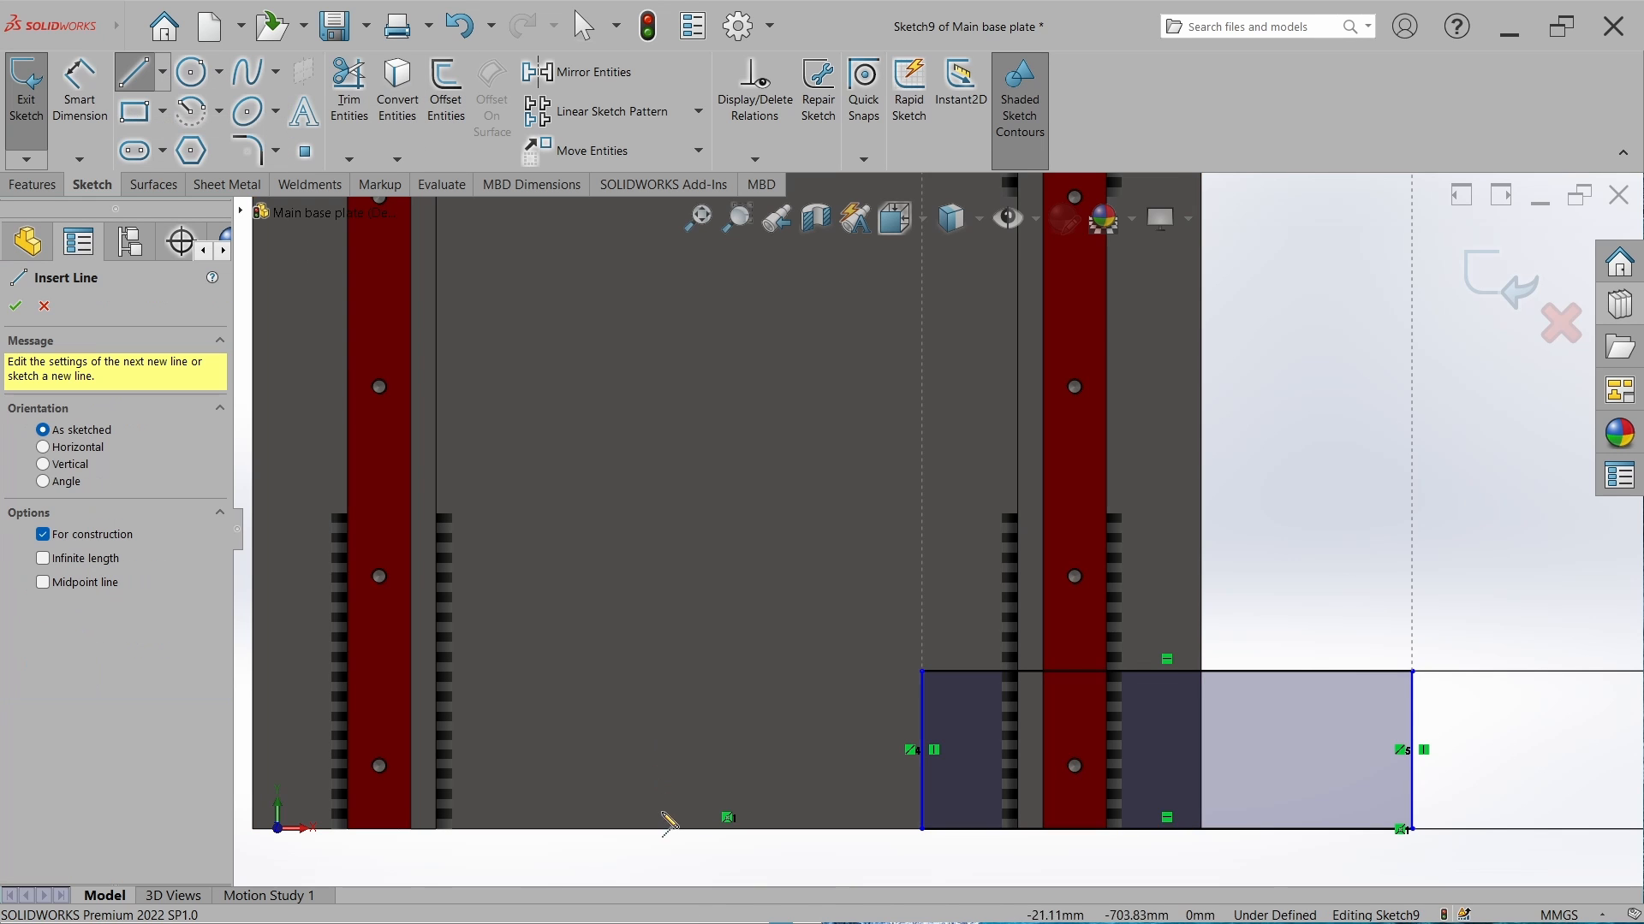
{"action": "left_click", "coordinate": [727, 828]}
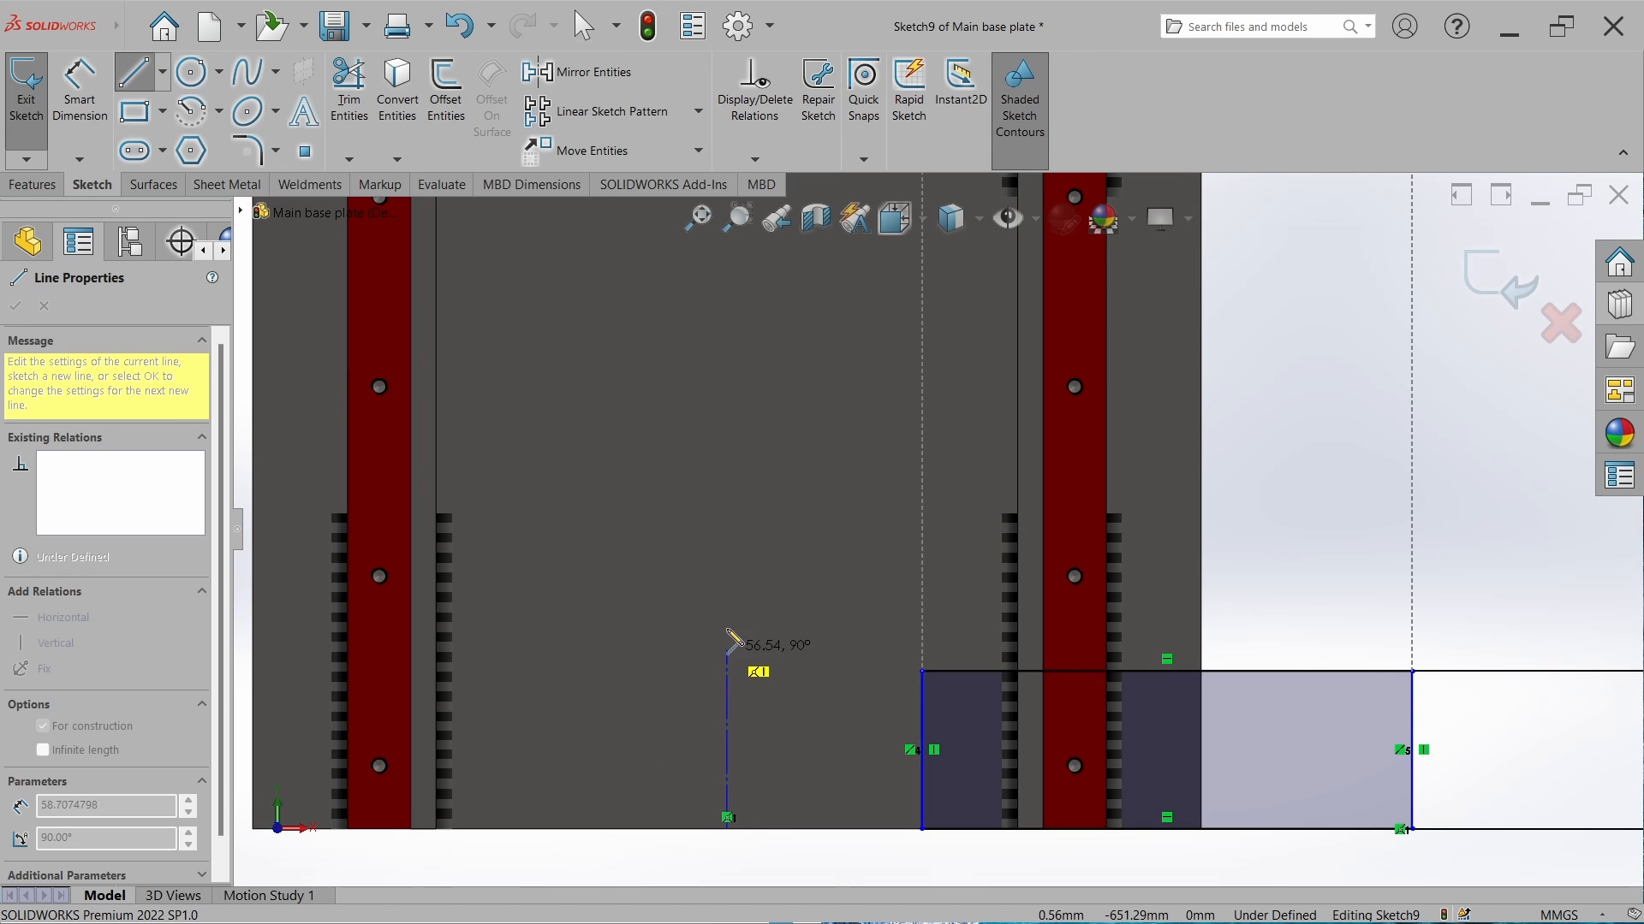
{"action": "left_click", "coordinate": [726, 579]}
{"action": "key", "text": "Escape"}
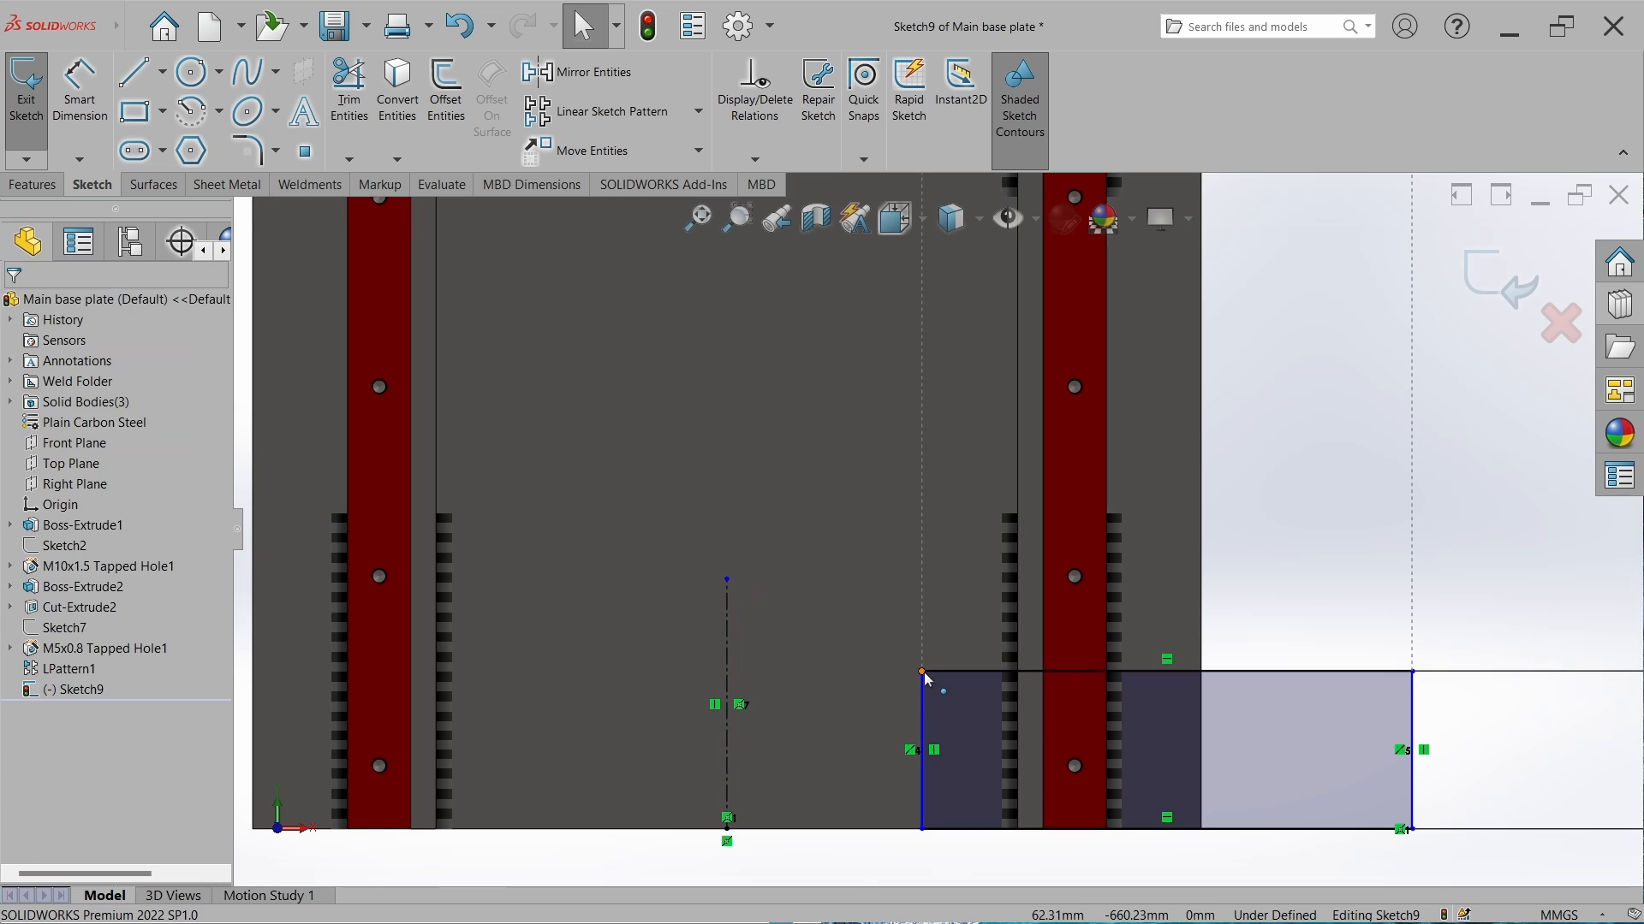
Centre the 50 mm rectangle by adding a Midpoint relation between its inner side and the free endpoint of the construction line.
{"action": "left_click_drag", "start_coordinate": [923, 672], "coordinate": [603, 671]}
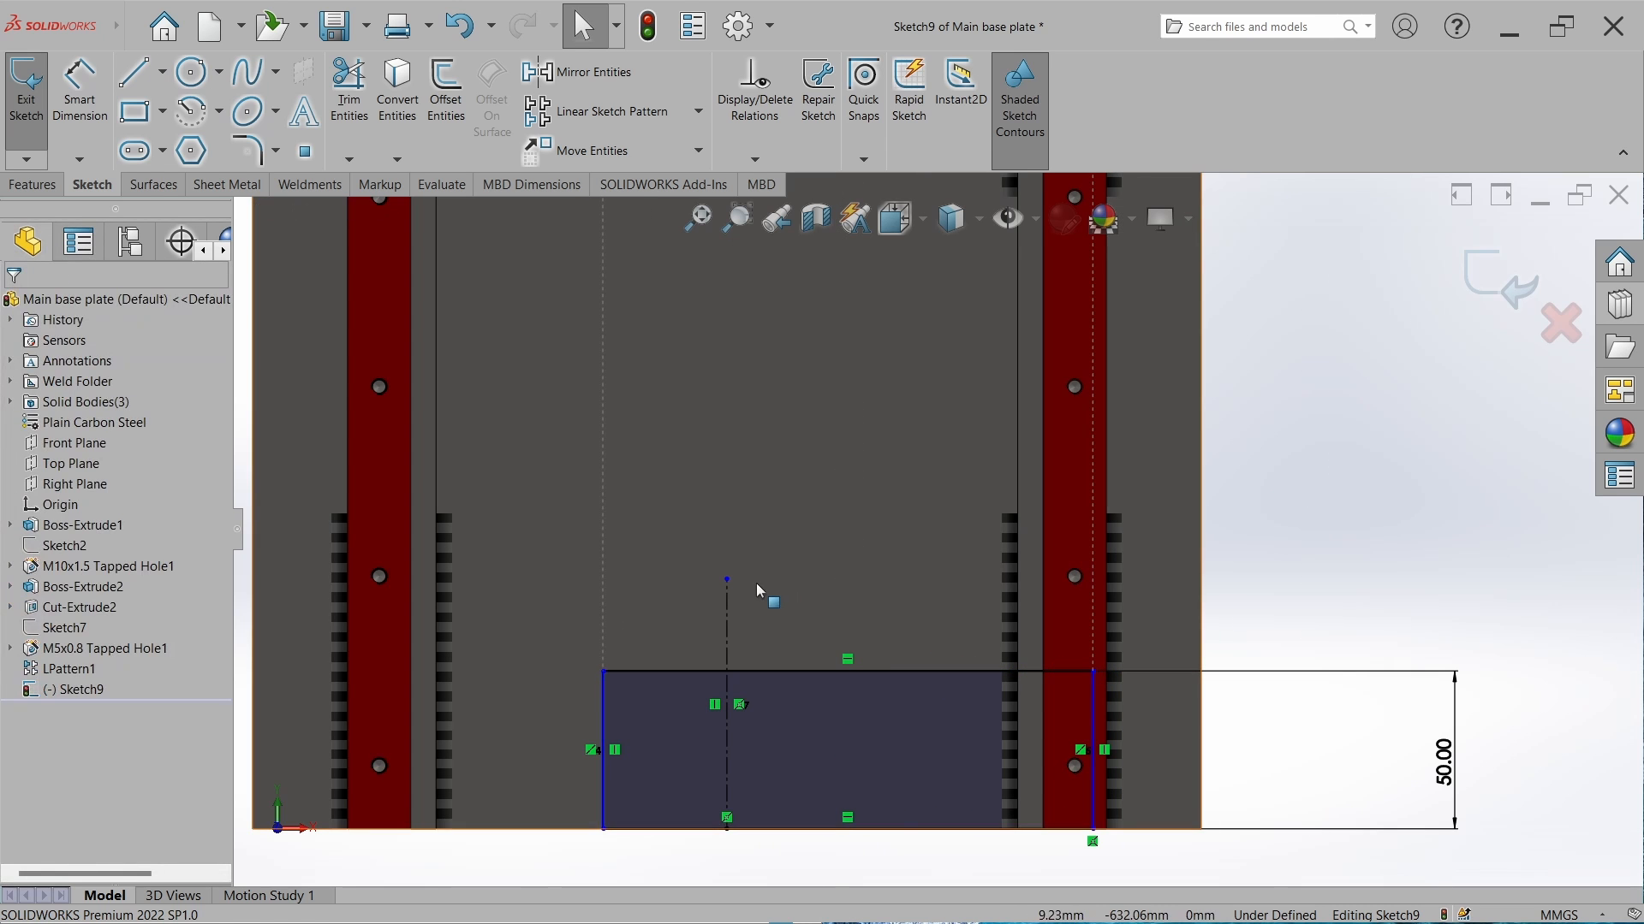
{"action": "left_click", "coordinate": [726, 580]}
{"action": "left_click", "coordinate": [820, 671], "text": "ctrl"}
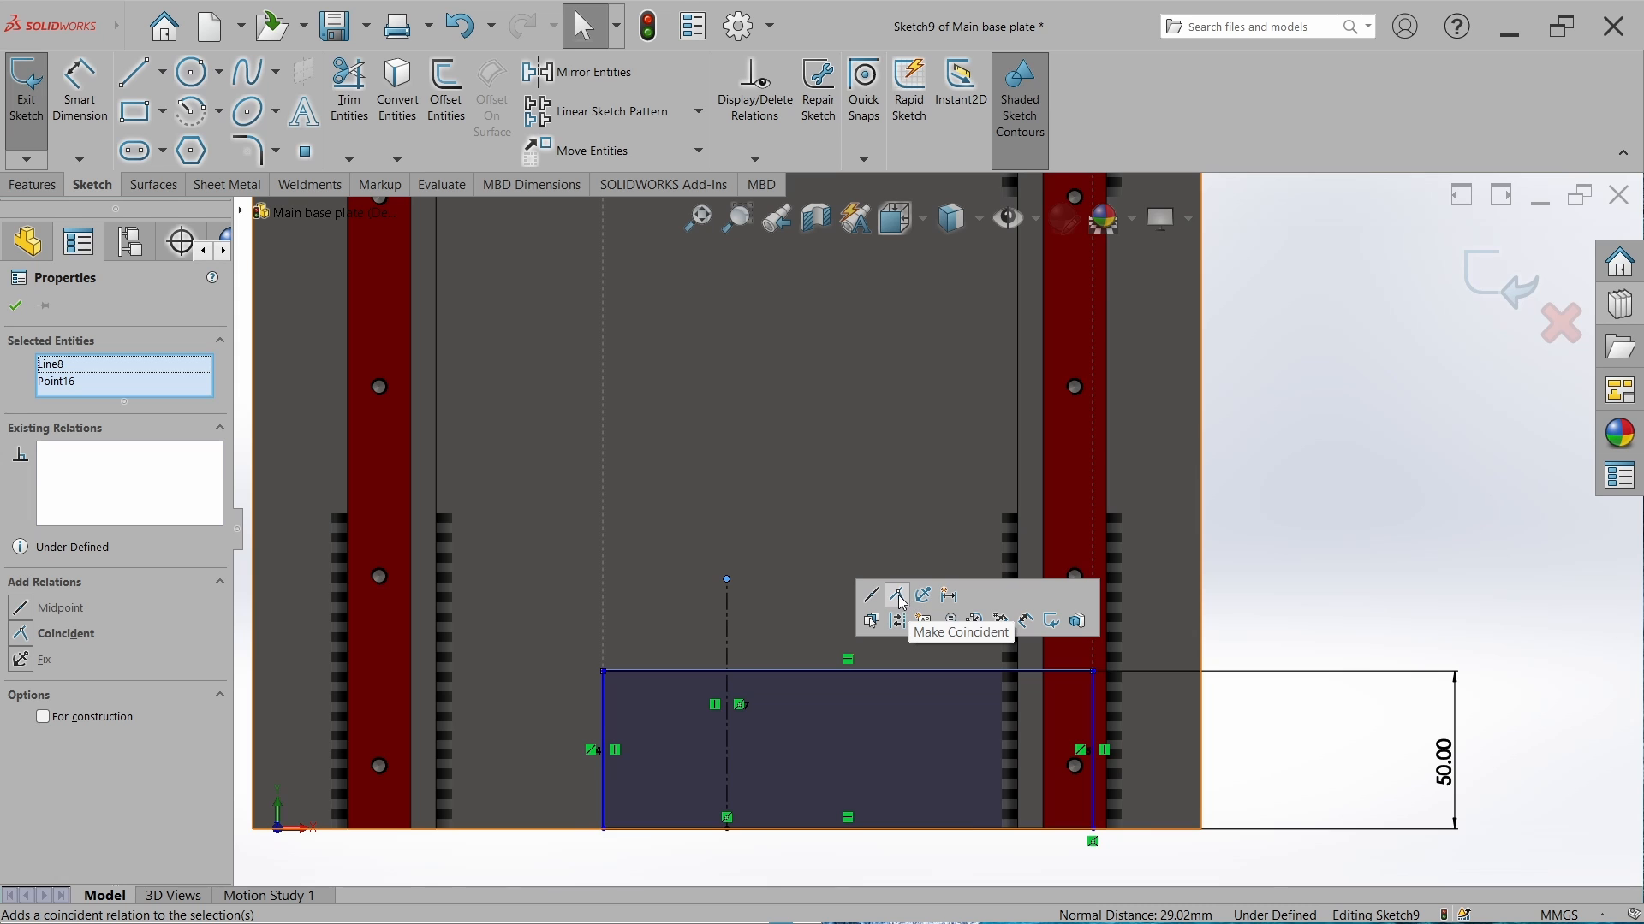
{"action": "left_click", "coordinate": [874, 598]}
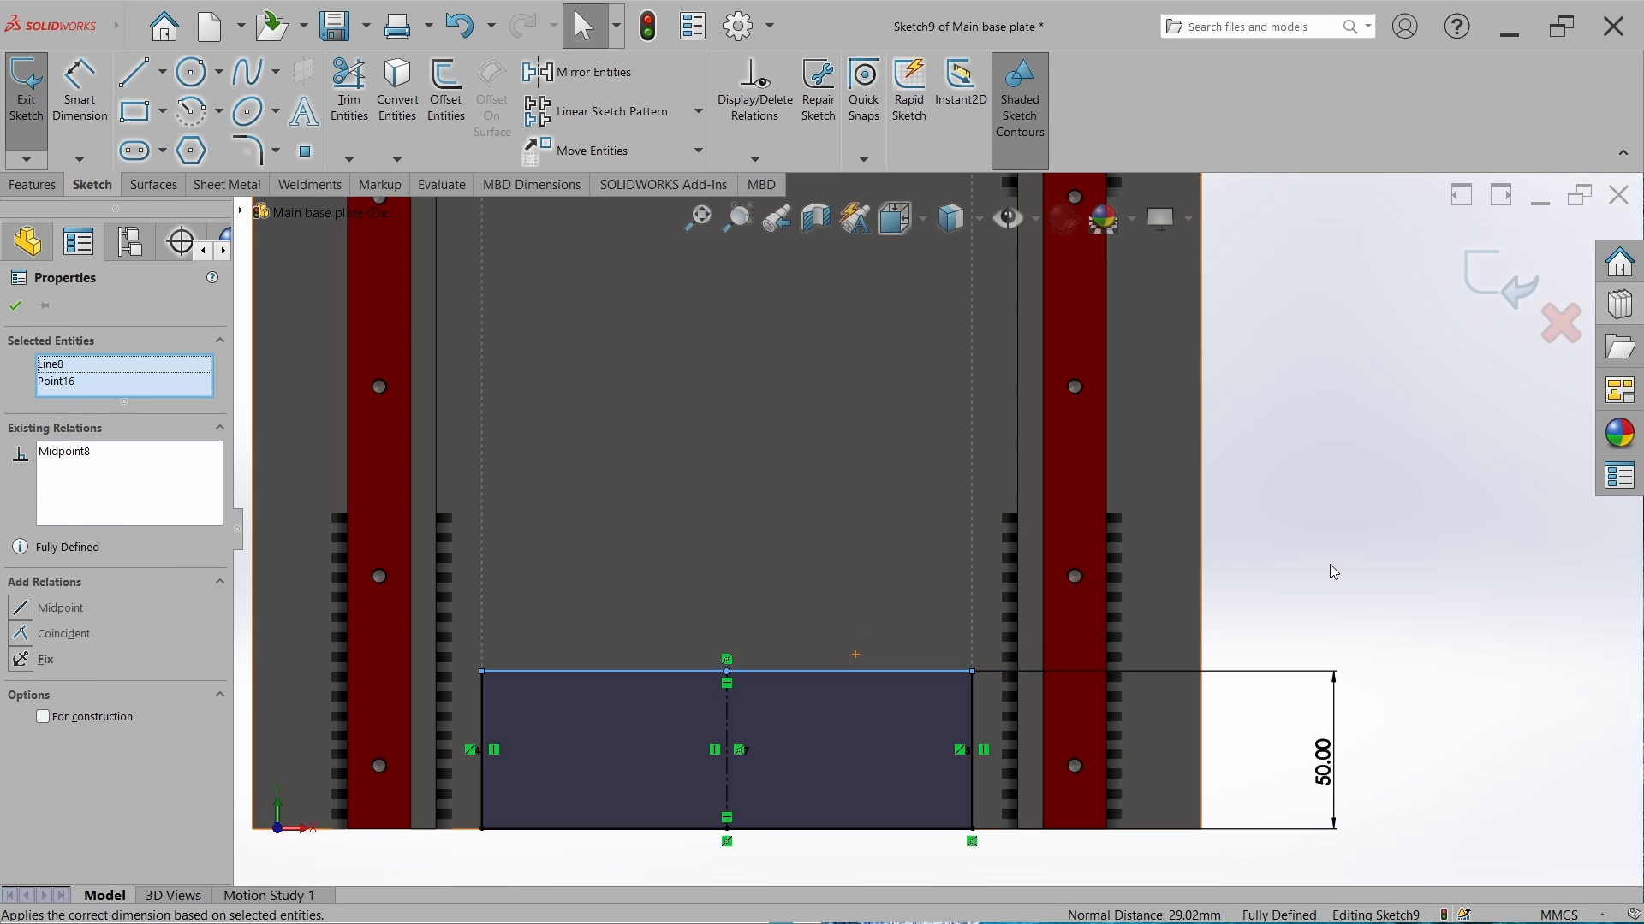
{"action": "left_click", "coordinate": [1329, 563]}
Close the sketch containing the two end rectangles.
{"action": "scroll", "coordinate": [1329, 563], "scroll_direction": "up", "scroll_amount": 10}
{"action": "scroll", "coordinate": [952, 461], "scroll_direction": "down", "scroll_amount": 5}
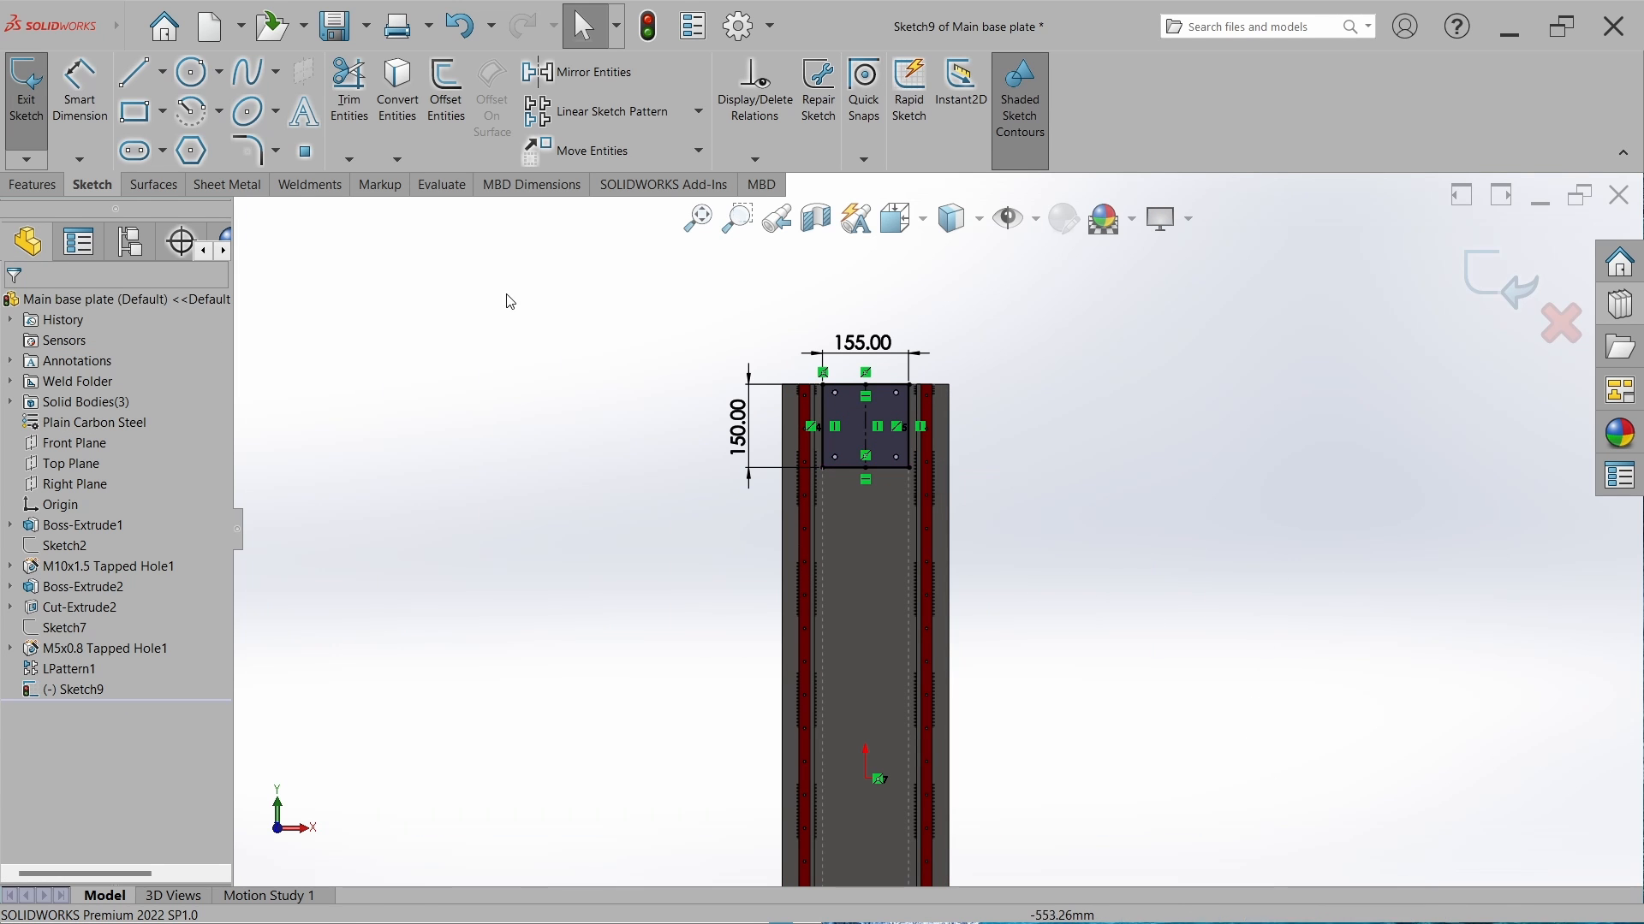
{"action": "left_click", "coordinate": [28, 98]}
Cut both end rectangles into the base plate with a Blind Extruded Cut 3 mm deep.
{"action": "left_click", "coordinate": [35, 183]}
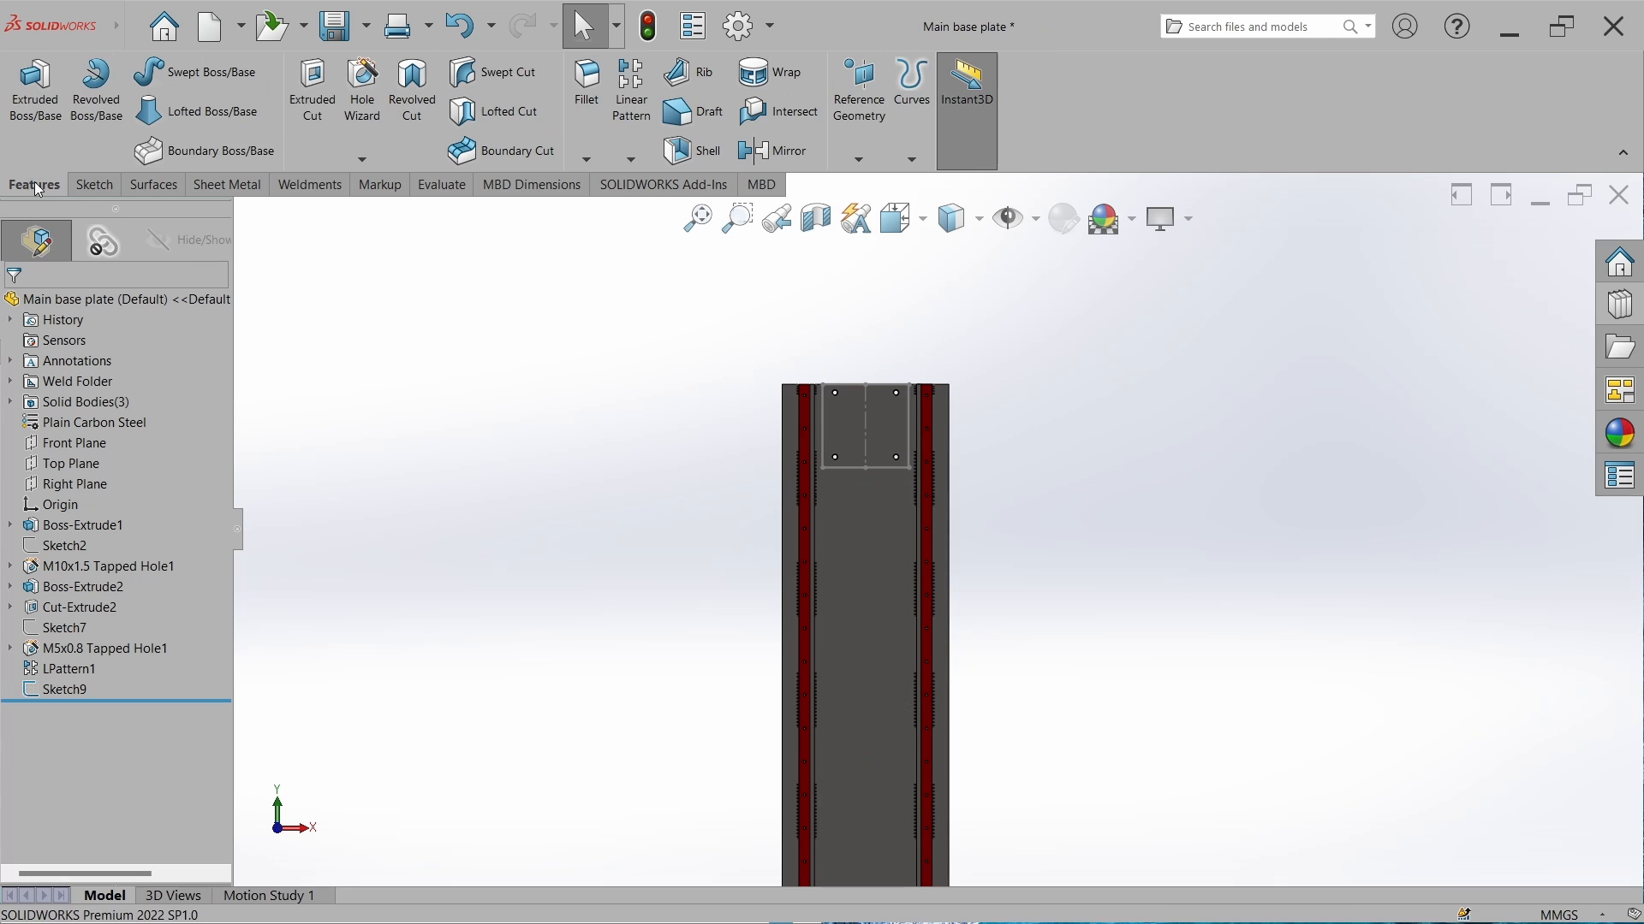
{"action": "left_click", "coordinate": [316, 120]}
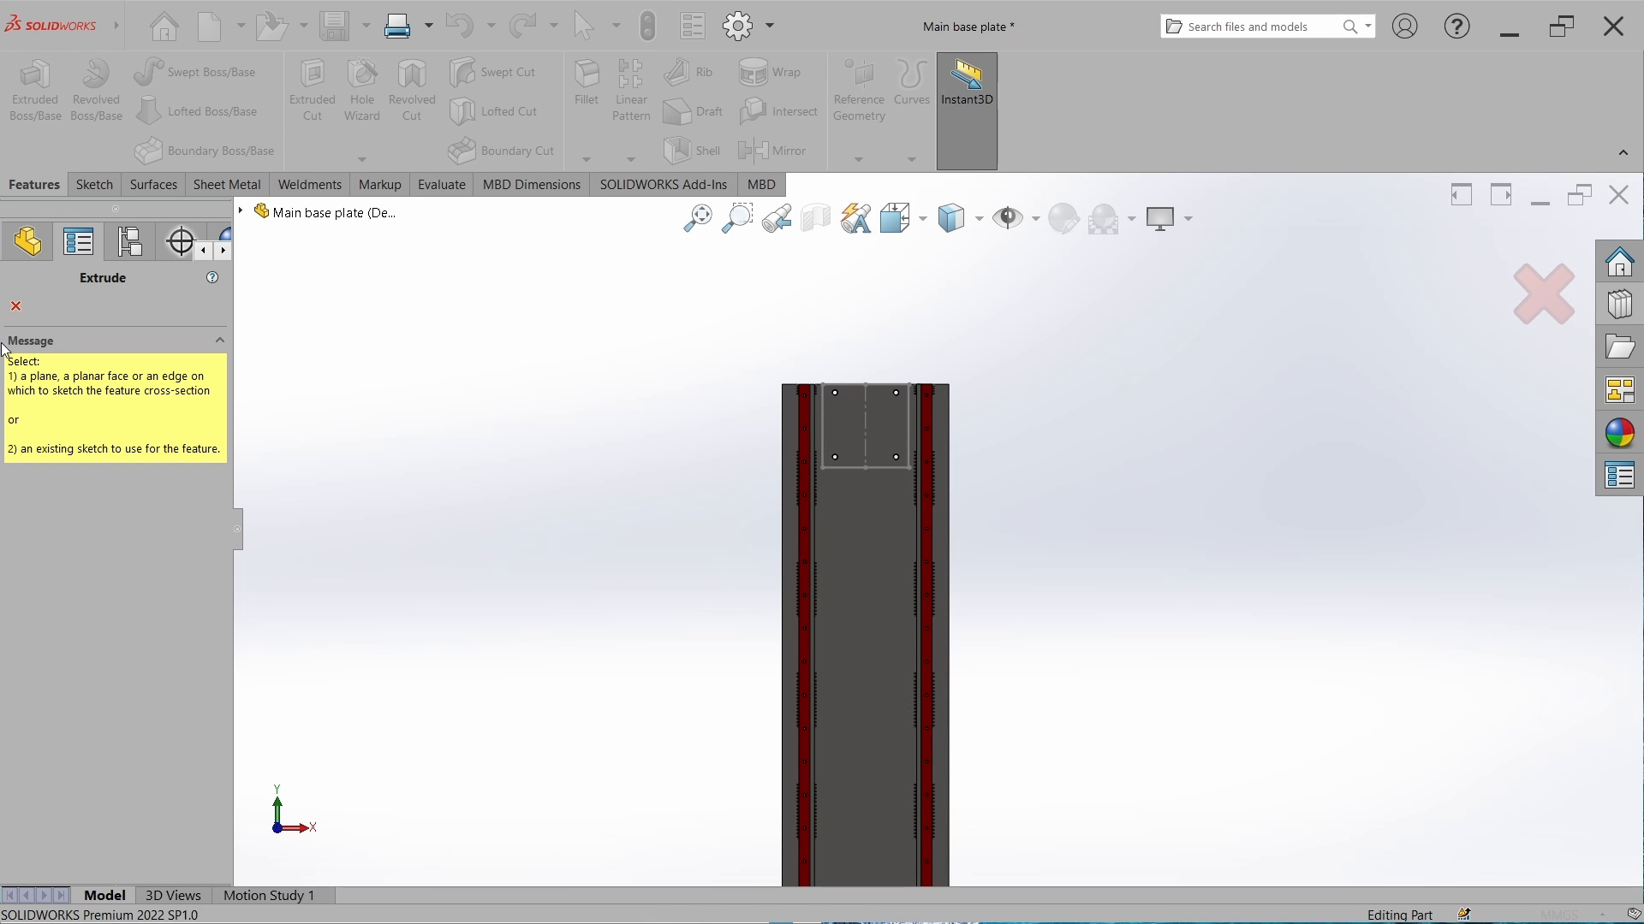
{"action": "left_click", "coordinate": [16, 304]}
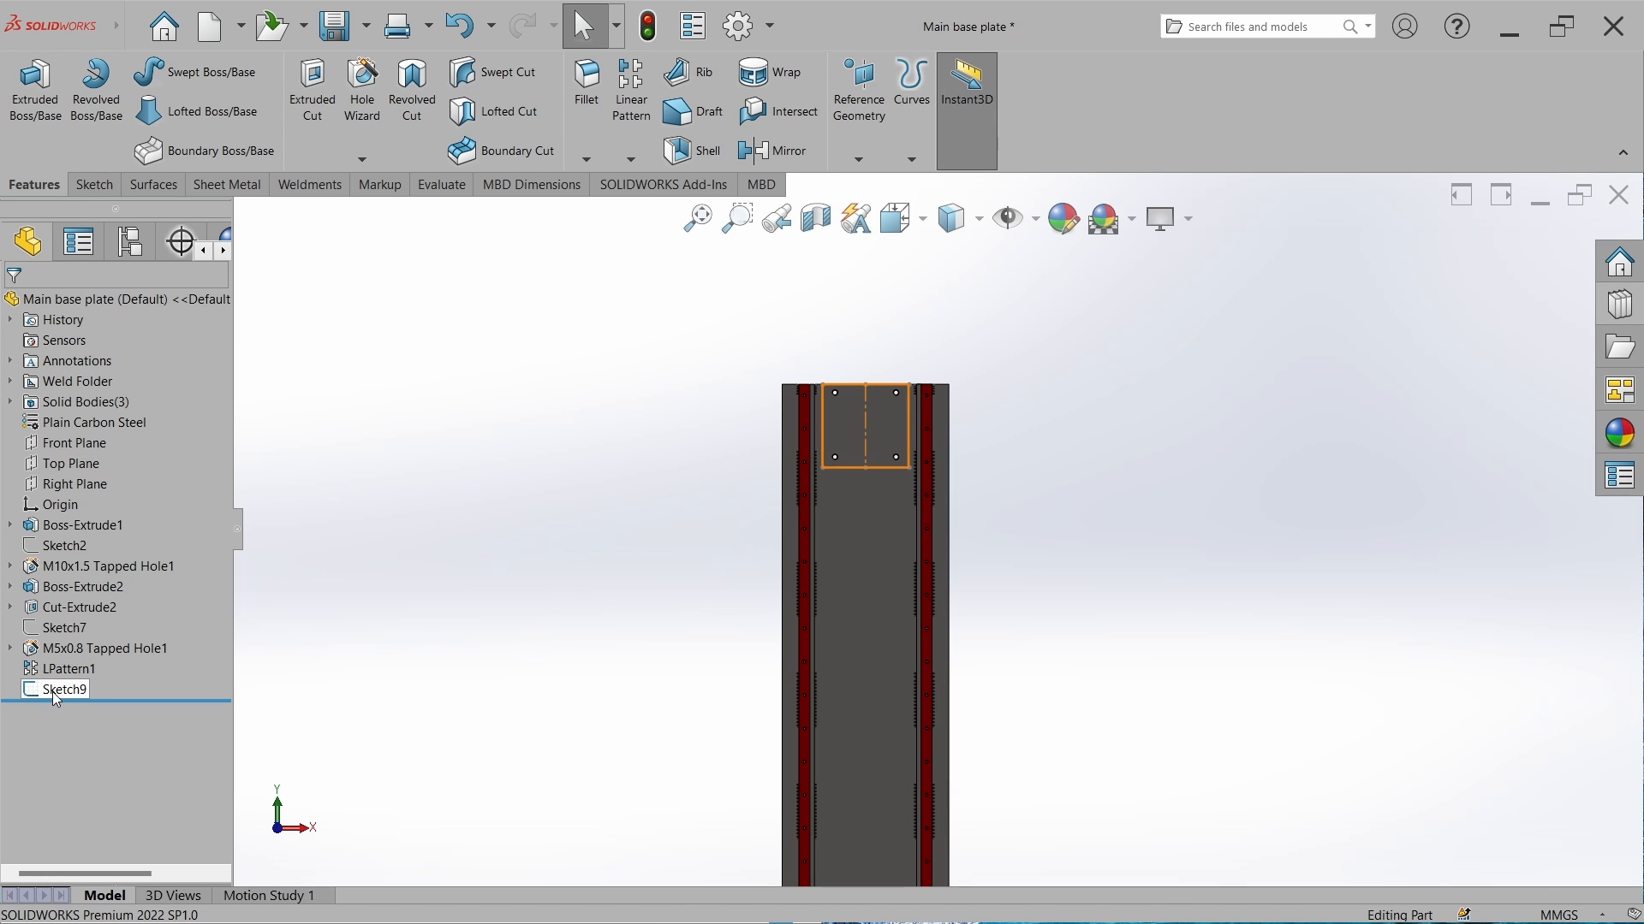
{"action": "left_click", "coordinate": [58, 699]}
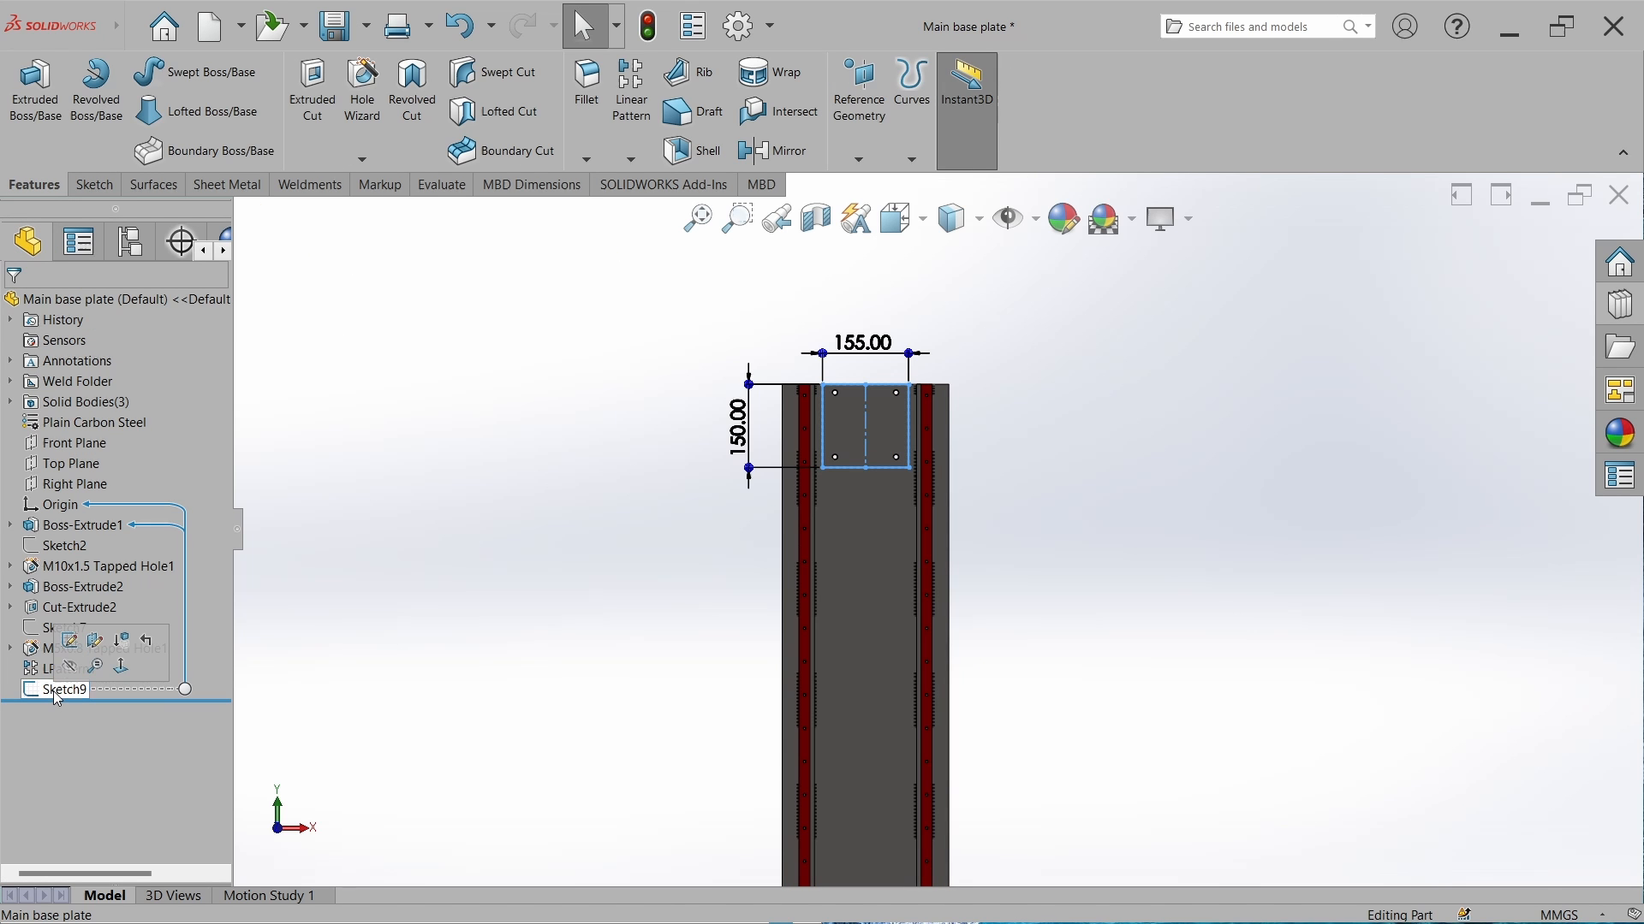
{"action": "left_click", "coordinate": [324, 117]}
{"action": "middle_click_drag", "start_coordinate": [818, 562], "coordinate": [931, 455]}
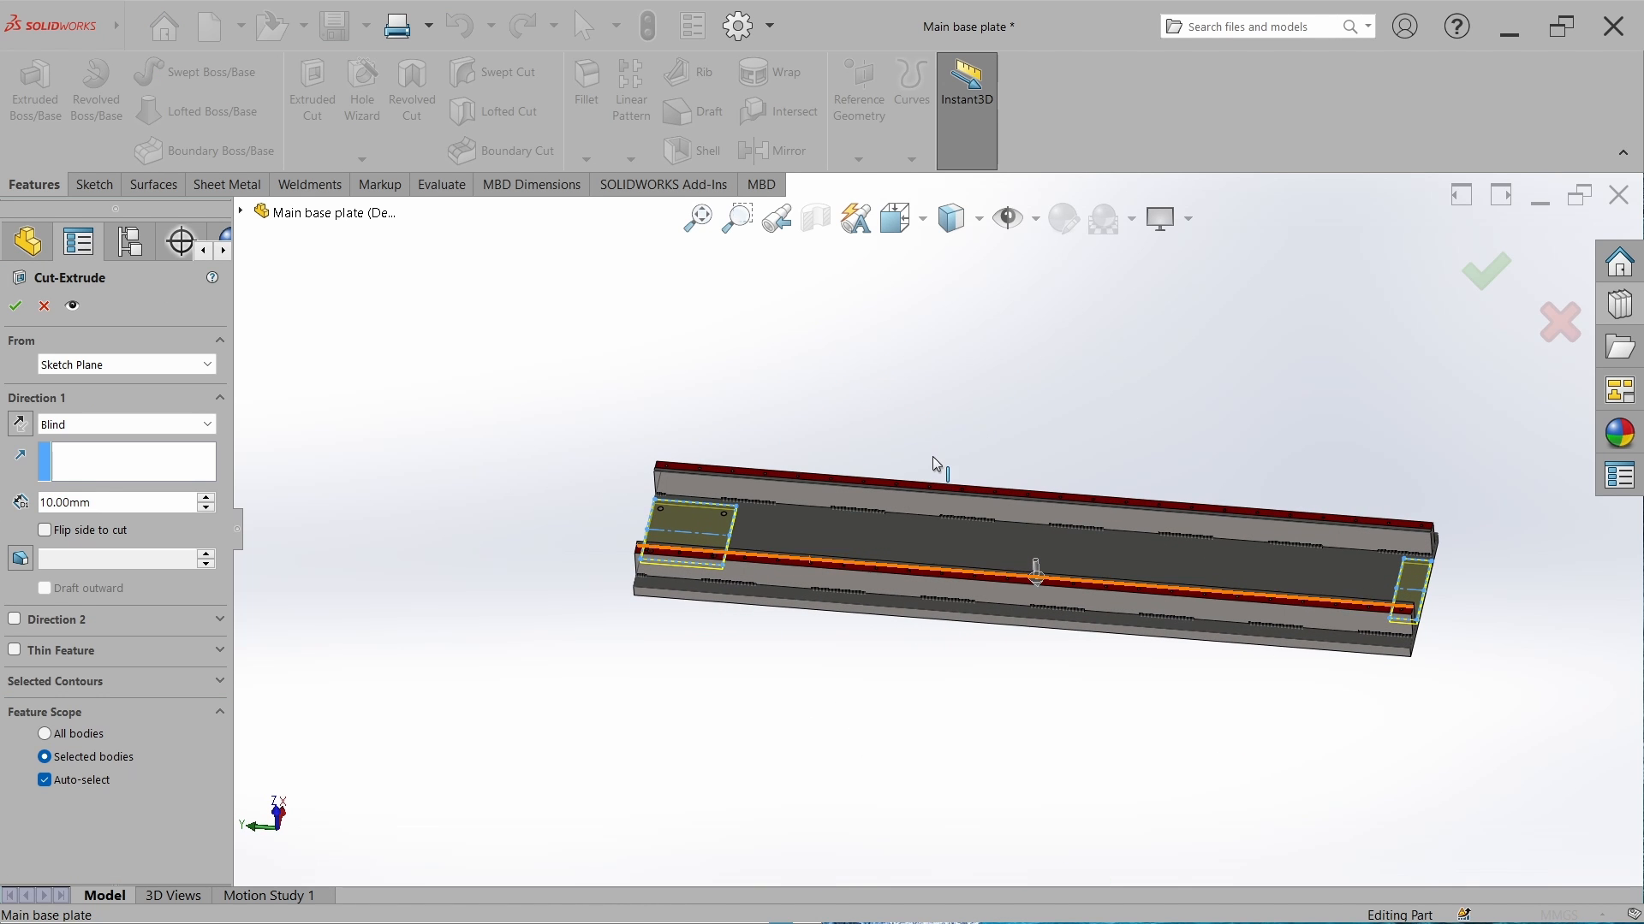
{"action": "scroll", "coordinate": [1438, 585], "scroll_direction": "down", "scroll_amount": 2}
{"action": "left_click", "coordinate": [135, 425]}
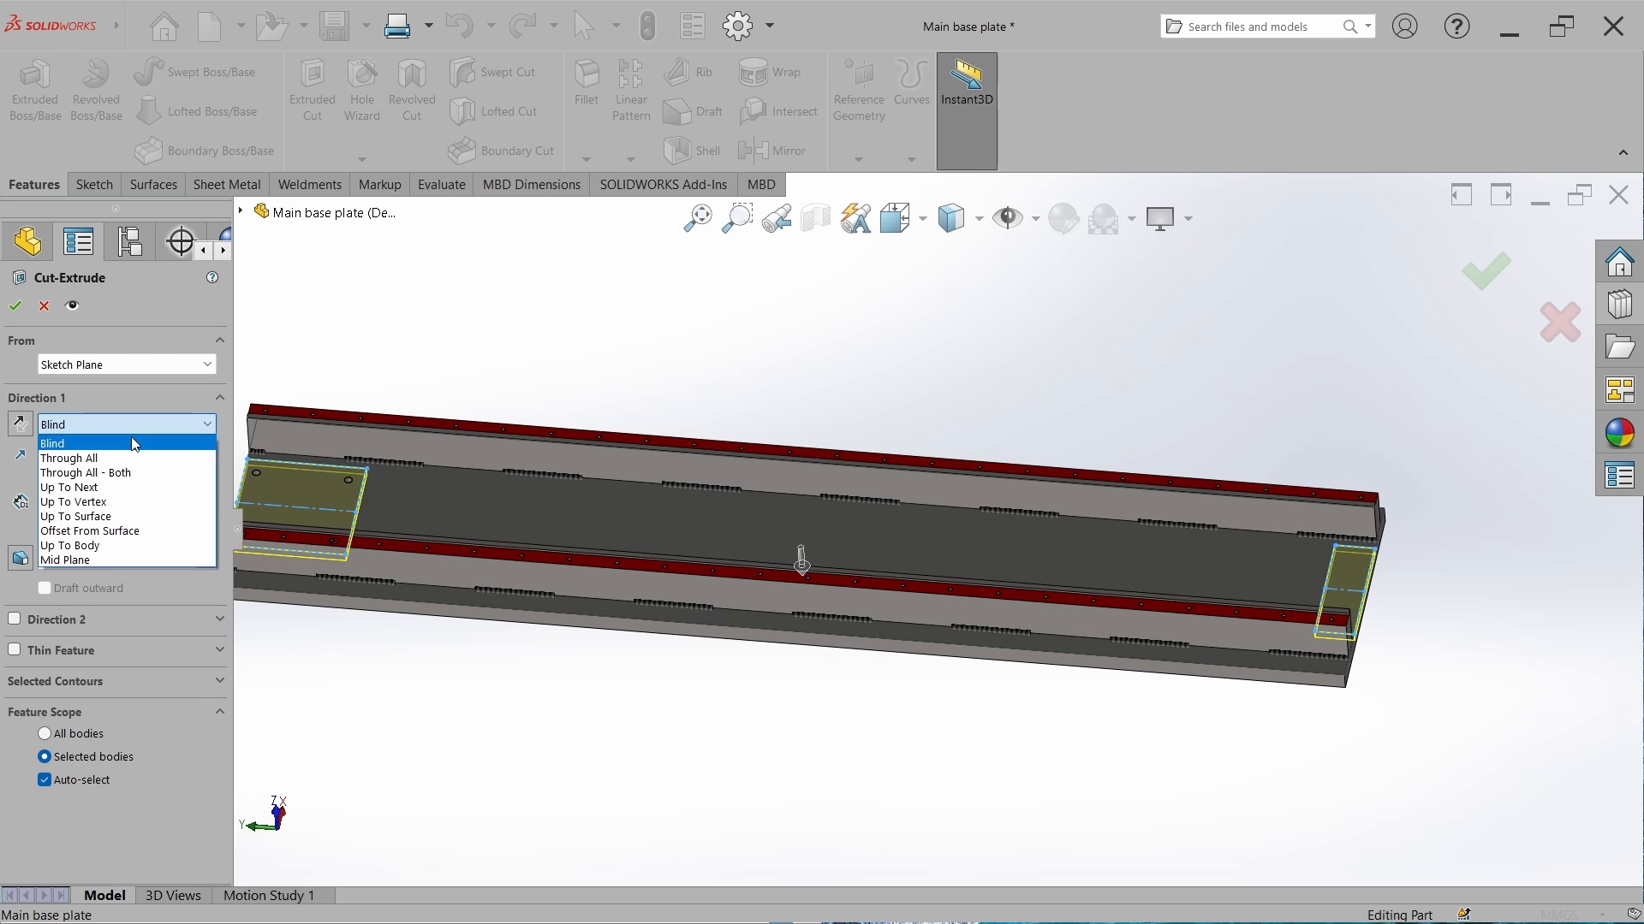
{"action": "left_click", "coordinate": [134, 442]}
{"action": "type", "text": "2"}
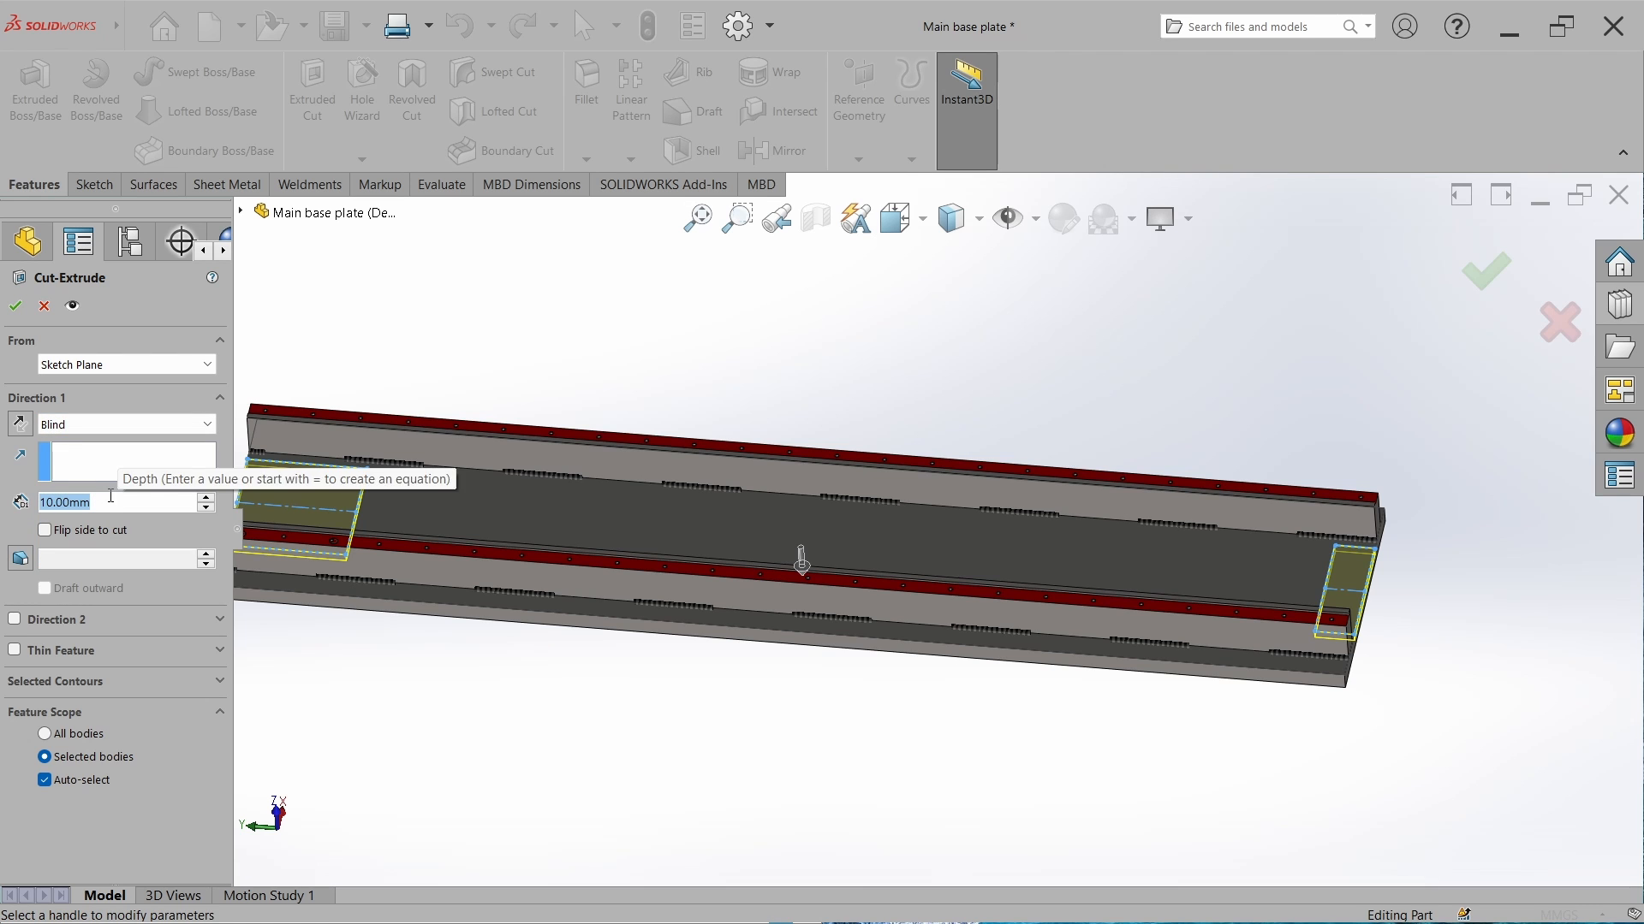
{"action": "key", "text": "Return"}
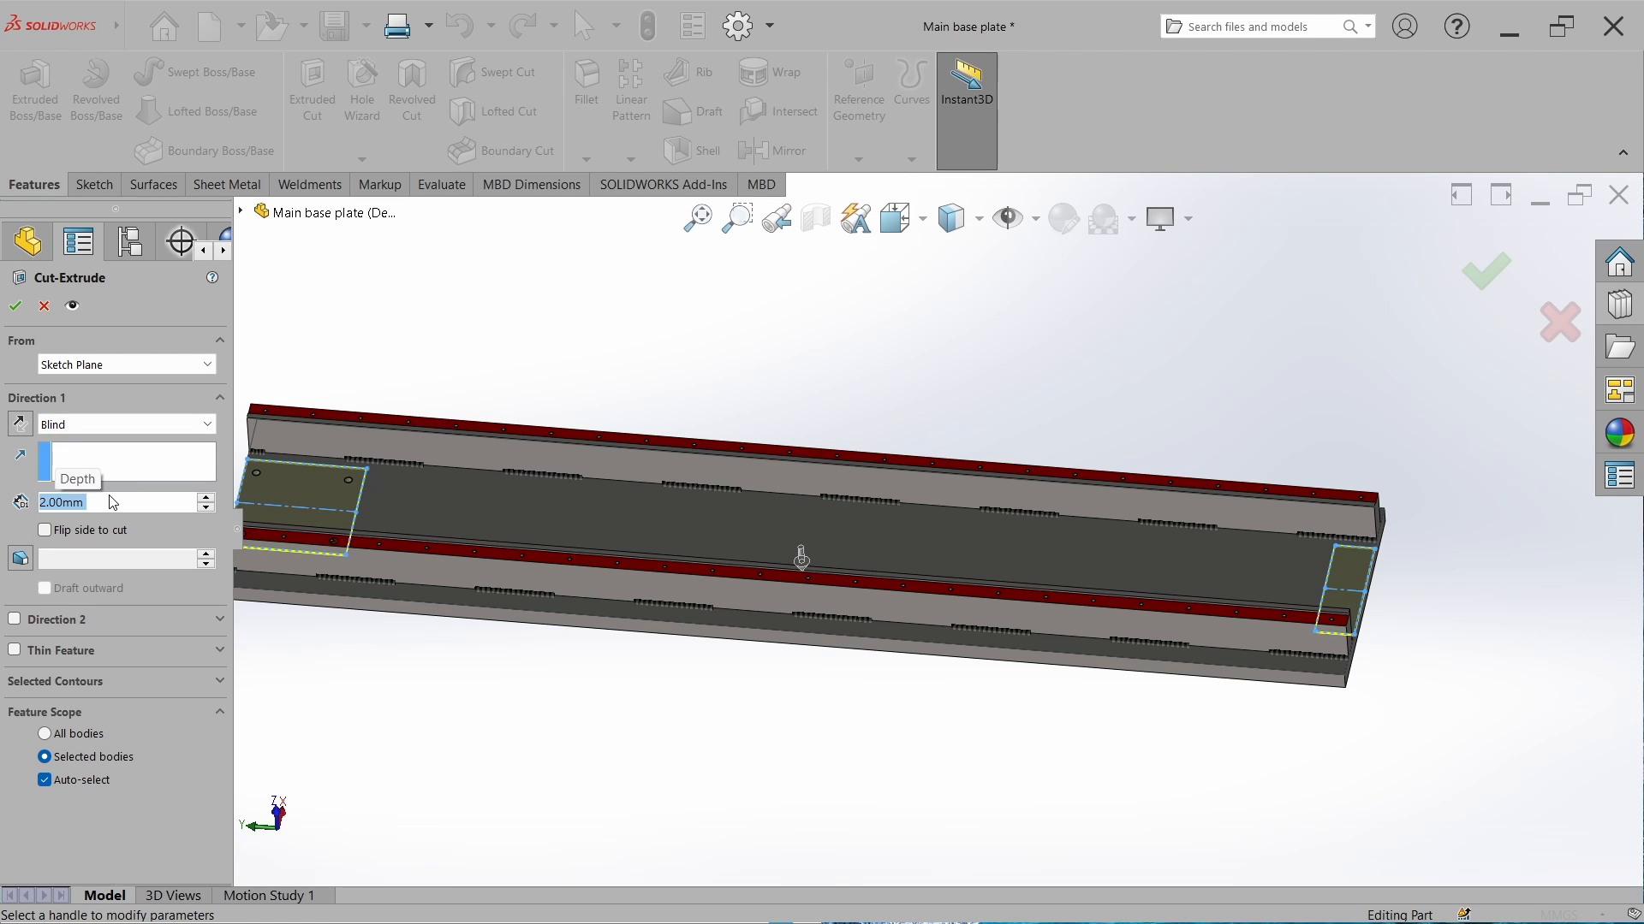
{"action": "type", "text": "3"}
{"action": "key", "text": "Return"}
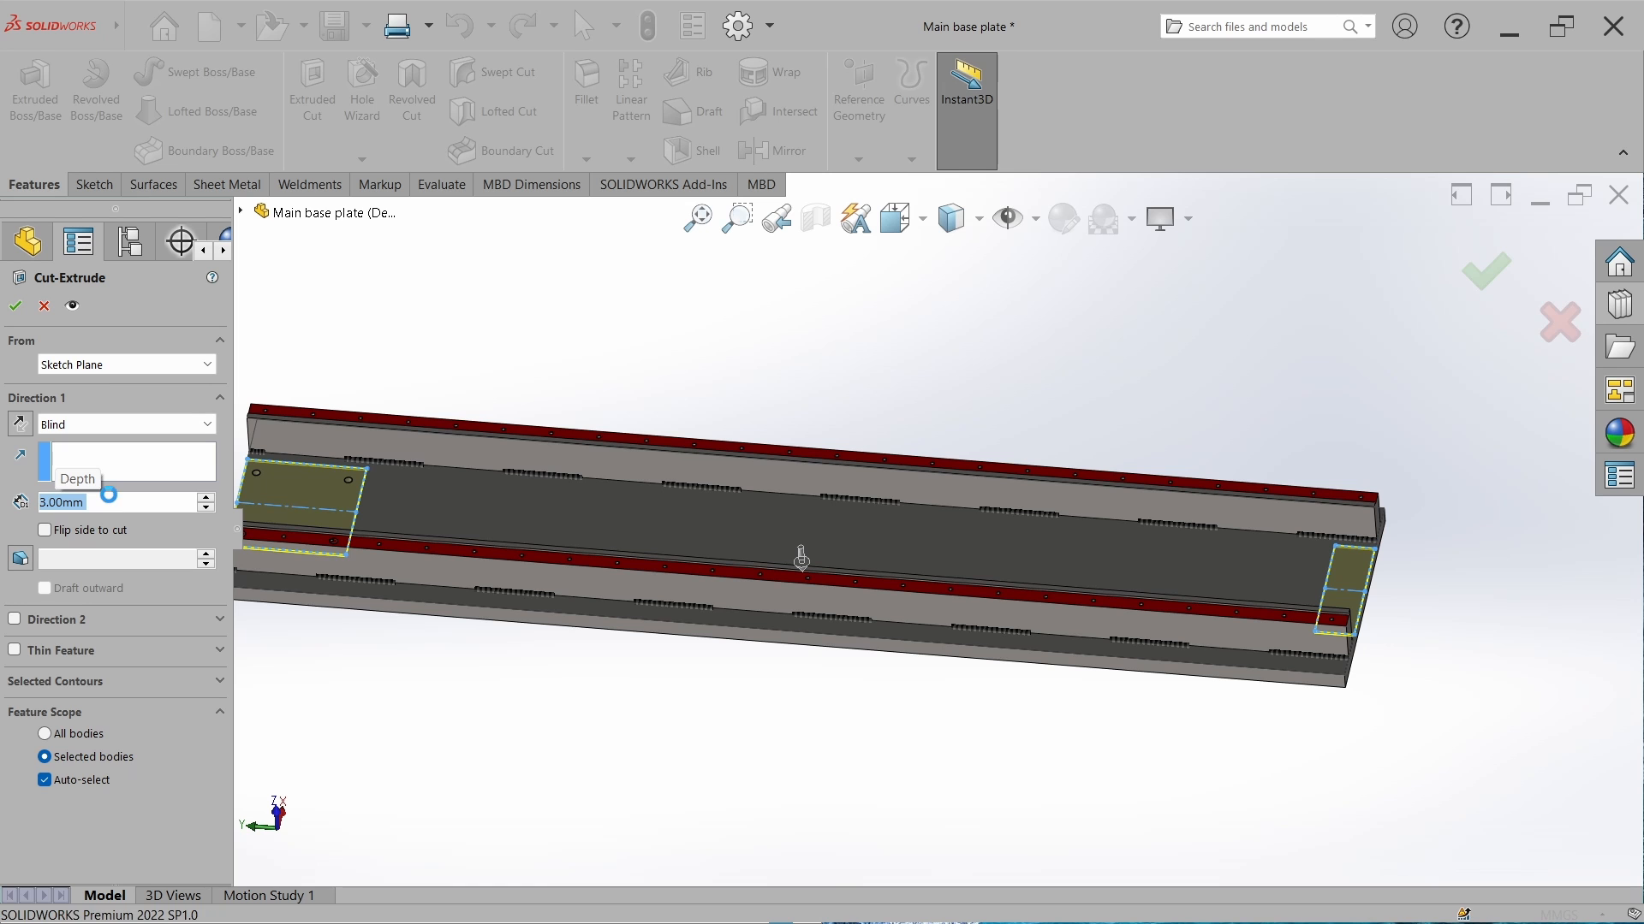
{"action": "key", "text": "Return"}
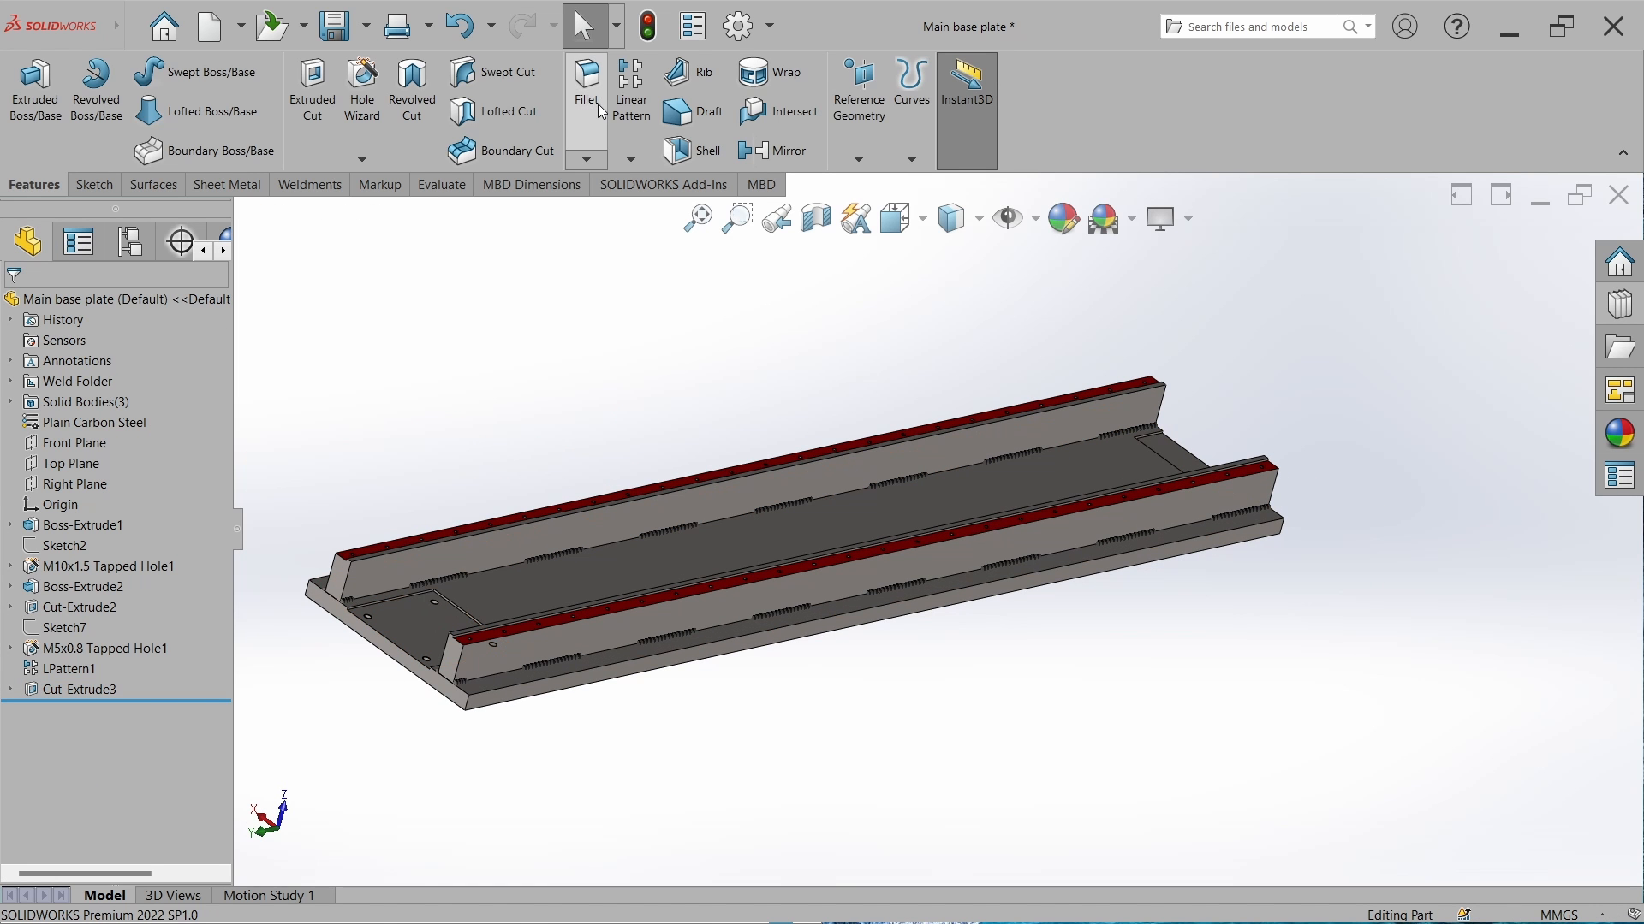
Start a 10 mm symmetric fillet on the two inner corner edges of the 150 mm pocket.
{"action": "scroll", "coordinate": [455, 601], "scroll_direction": "down", "scroll_amount": 7}
{"action": "scroll", "coordinate": [682, 528], "scroll_direction": "down", "scroll_amount": 2}
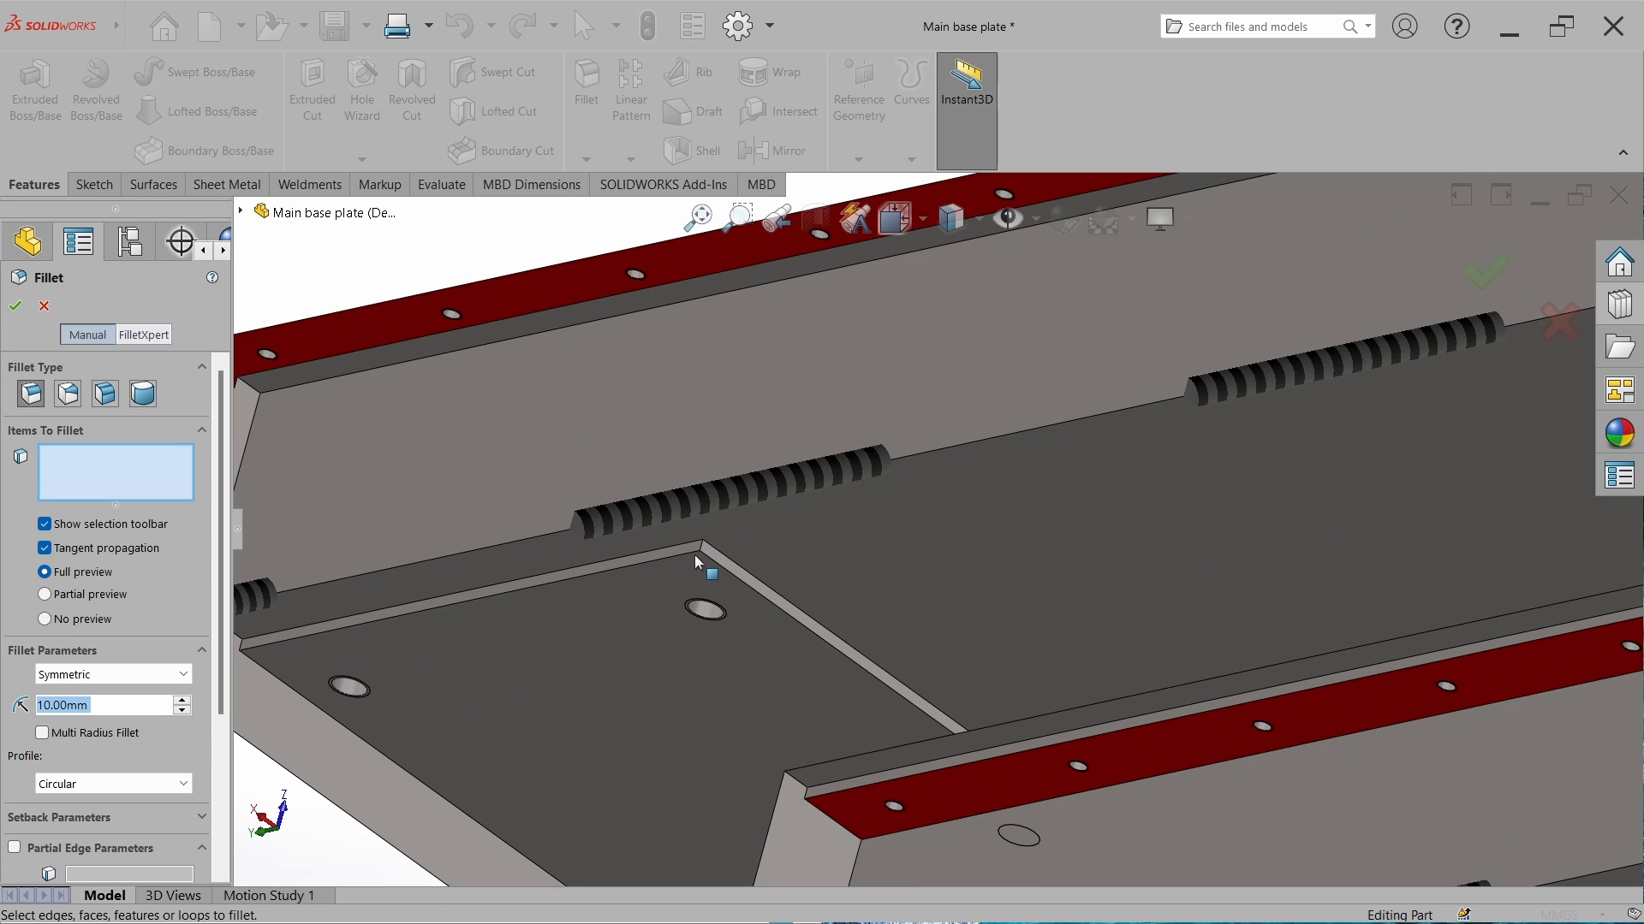
{"action": "scroll", "coordinate": [700, 558], "scroll_direction": "down", "scroll_amount": 3}
{"action": "left_click", "coordinate": [711, 560]}
{"action": "middle_click_drag", "start_coordinate": [712, 562], "coordinate": [950, 591]}
{"action": "scroll", "coordinate": [1284, 510], "scroll_direction": "up", "scroll_amount": 5}
{"action": "scroll", "coordinate": [1361, 503], "scroll_direction": "down", "scroll_amount": 5}
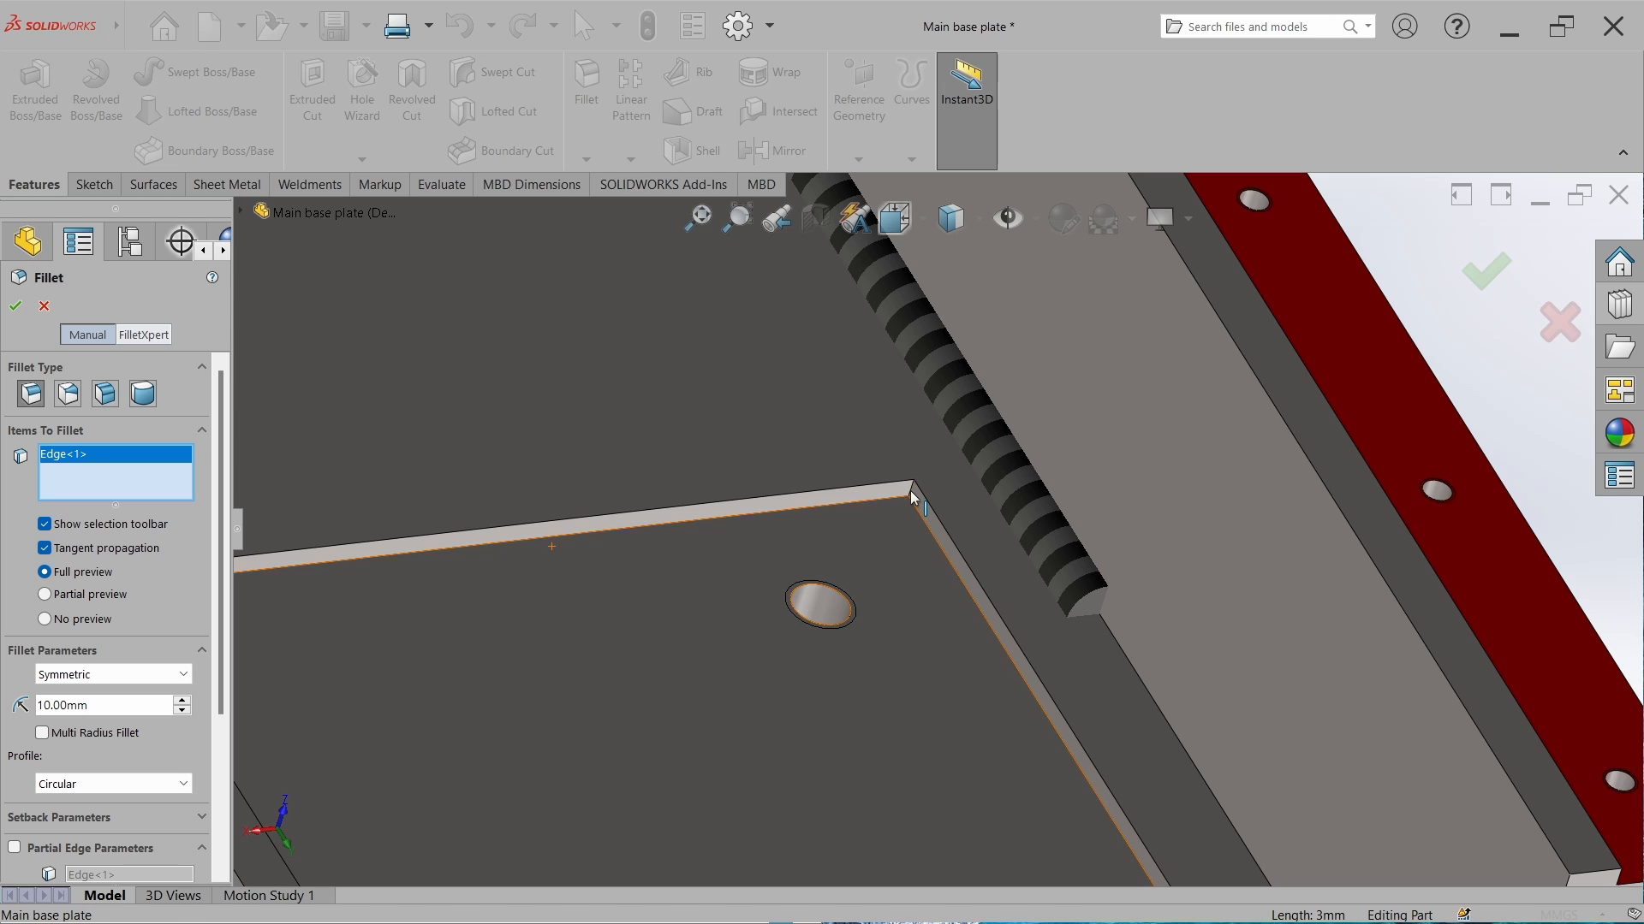
{"action": "left_click", "coordinate": [911, 491]}
Add the two inner corner edges of the 50 mm pocket to the selection and apply the 10 mm fillet.
{"action": "scroll", "coordinate": [882, 485], "scroll_direction": "up", "scroll_amount": 6}
{"action": "scroll", "coordinate": [839, 437], "scroll_direction": "up", "scroll_amount": 8}
{"action": "scroll", "coordinate": [816, 355], "scroll_direction": "down", "scroll_amount": 8}
{"action": "middle_click_drag", "start_coordinate": [818, 359], "coordinate": [999, 582]}
{"action": "scroll", "coordinate": [900, 421], "scroll_direction": "down", "scroll_amount": 3}
{"action": "scroll", "coordinate": [900, 421], "scroll_direction": "down", "scroll_amount": 2}
{"action": "left_click", "coordinate": [841, 369]}
{"action": "scroll", "coordinate": [864, 447], "scroll_direction": "up", "scroll_amount": 8}
{"action": "middle_click_drag", "start_coordinate": [866, 453], "coordinate": [829, 493]}
{"action": "scroll", "coordinate": [938, 685], "scroll_direction": "down", "scroll_amount": 8}
{"action": "left_click", "coordinate": [923, 690]}
{"action": "scroll", "coordinate": [924, 691], "scroll_direction": "up", "scroll_amount": 5}
{"action": "scroll", "coordinate": [822, 471], "scroll_direction": "up", "scroll_amount": 4}
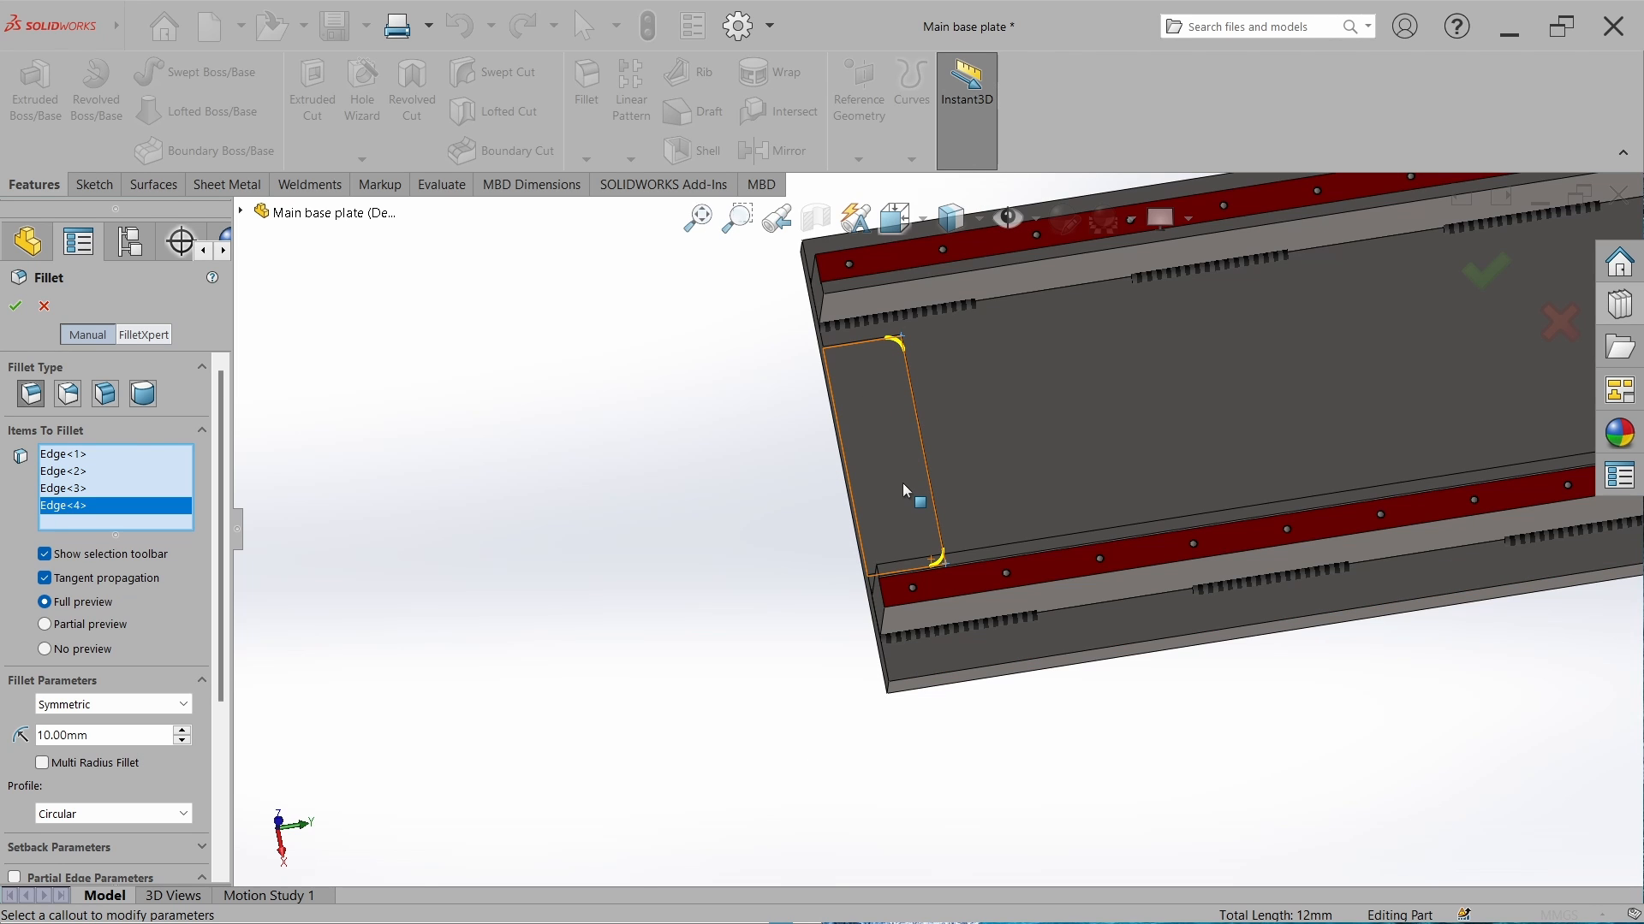
{"action": "key", "text": "Return"}
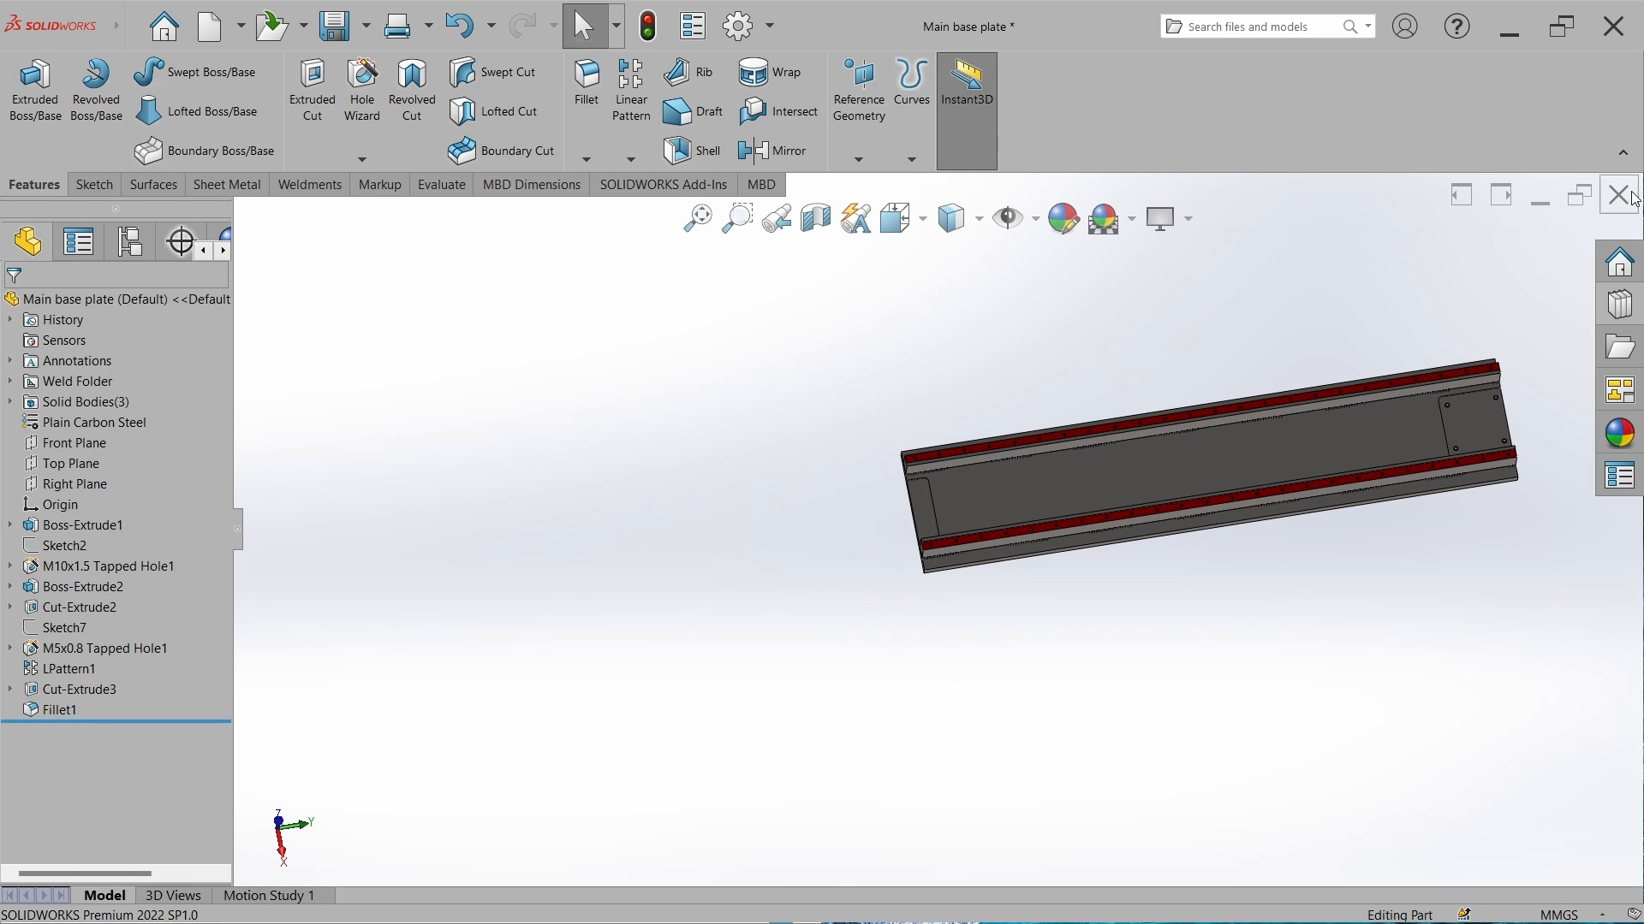
Close the main base plate part and return to the linear actuator assembly.
{"action": "left_click", "coordinate": [1617, 195]}
{"action": "left_click", "coordinate": [801, 464]}
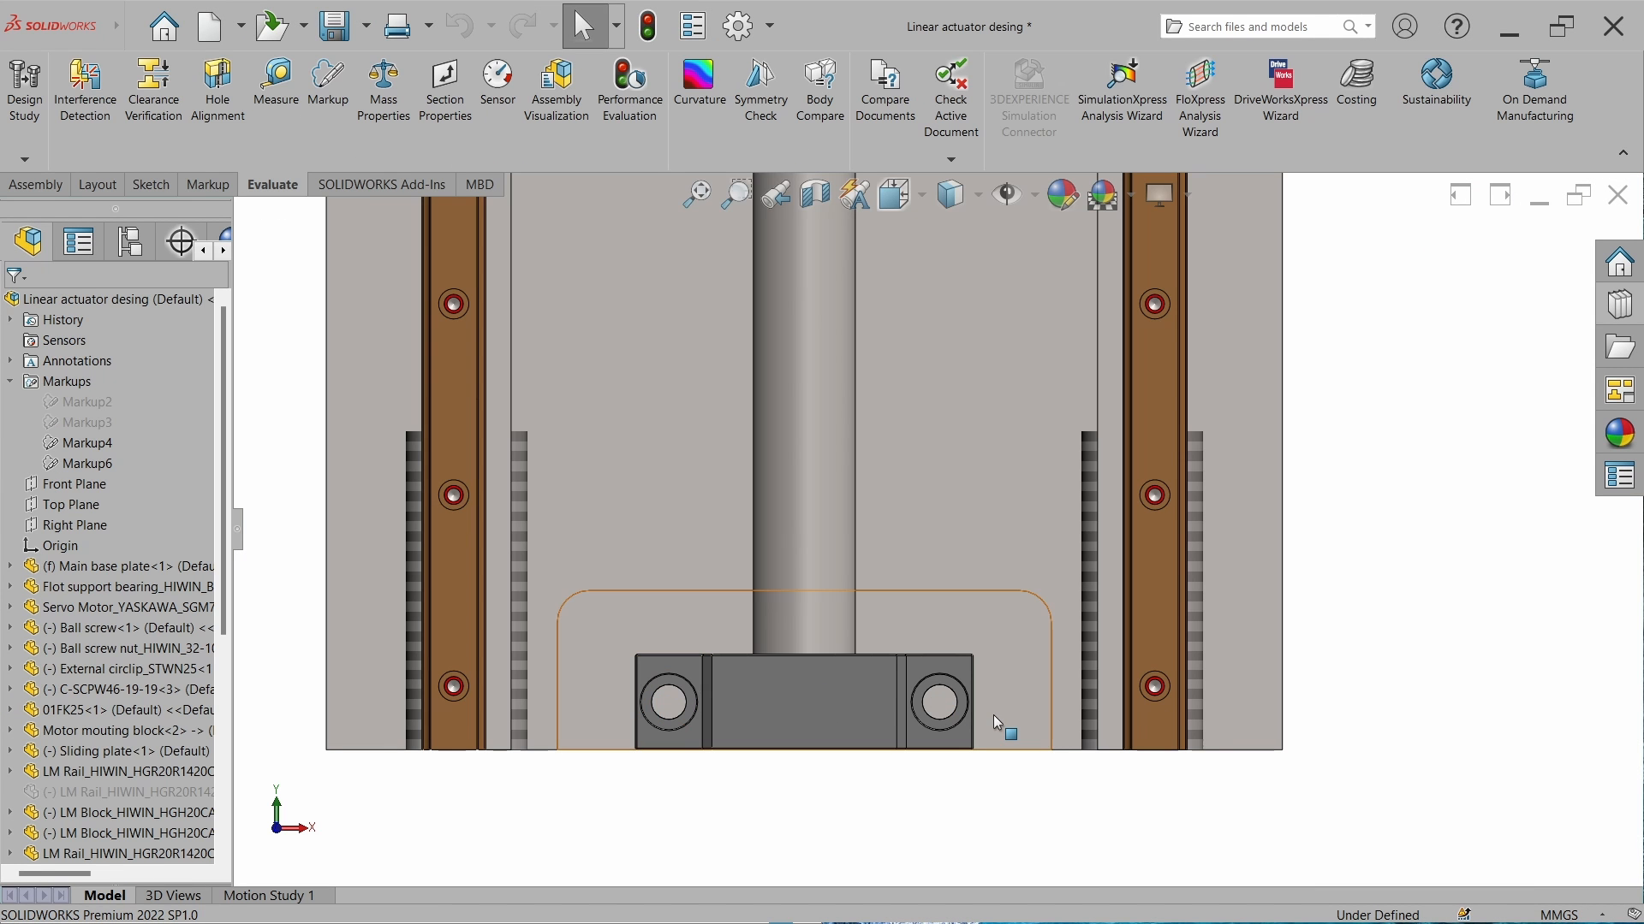
Measure the diameter of a mounting hole in the Flot support bearing.
{"action": "key", "text": "m"}
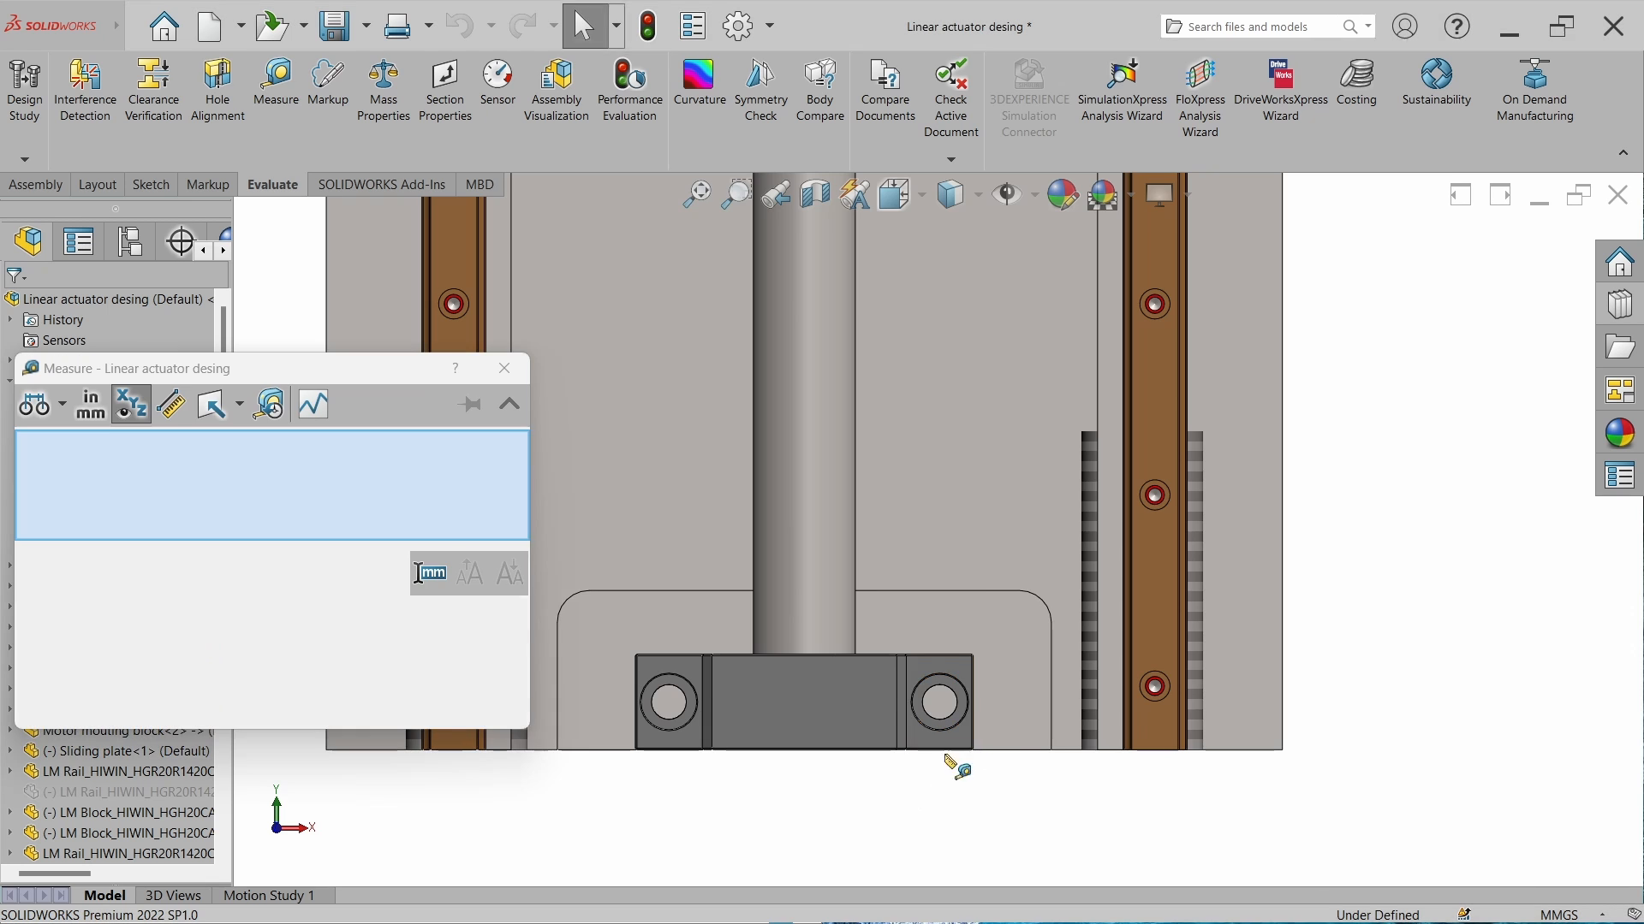
{"action": "scroll", "coordinate": [957, 768], "scroll_direction": "down", "scroll_amount": 5}
{"action": "middle_click_drag", "start_coordinate": [929, 653], "coordinate": [937, 589]}
{"action": "left_click", "coordinate": [945, 605]}
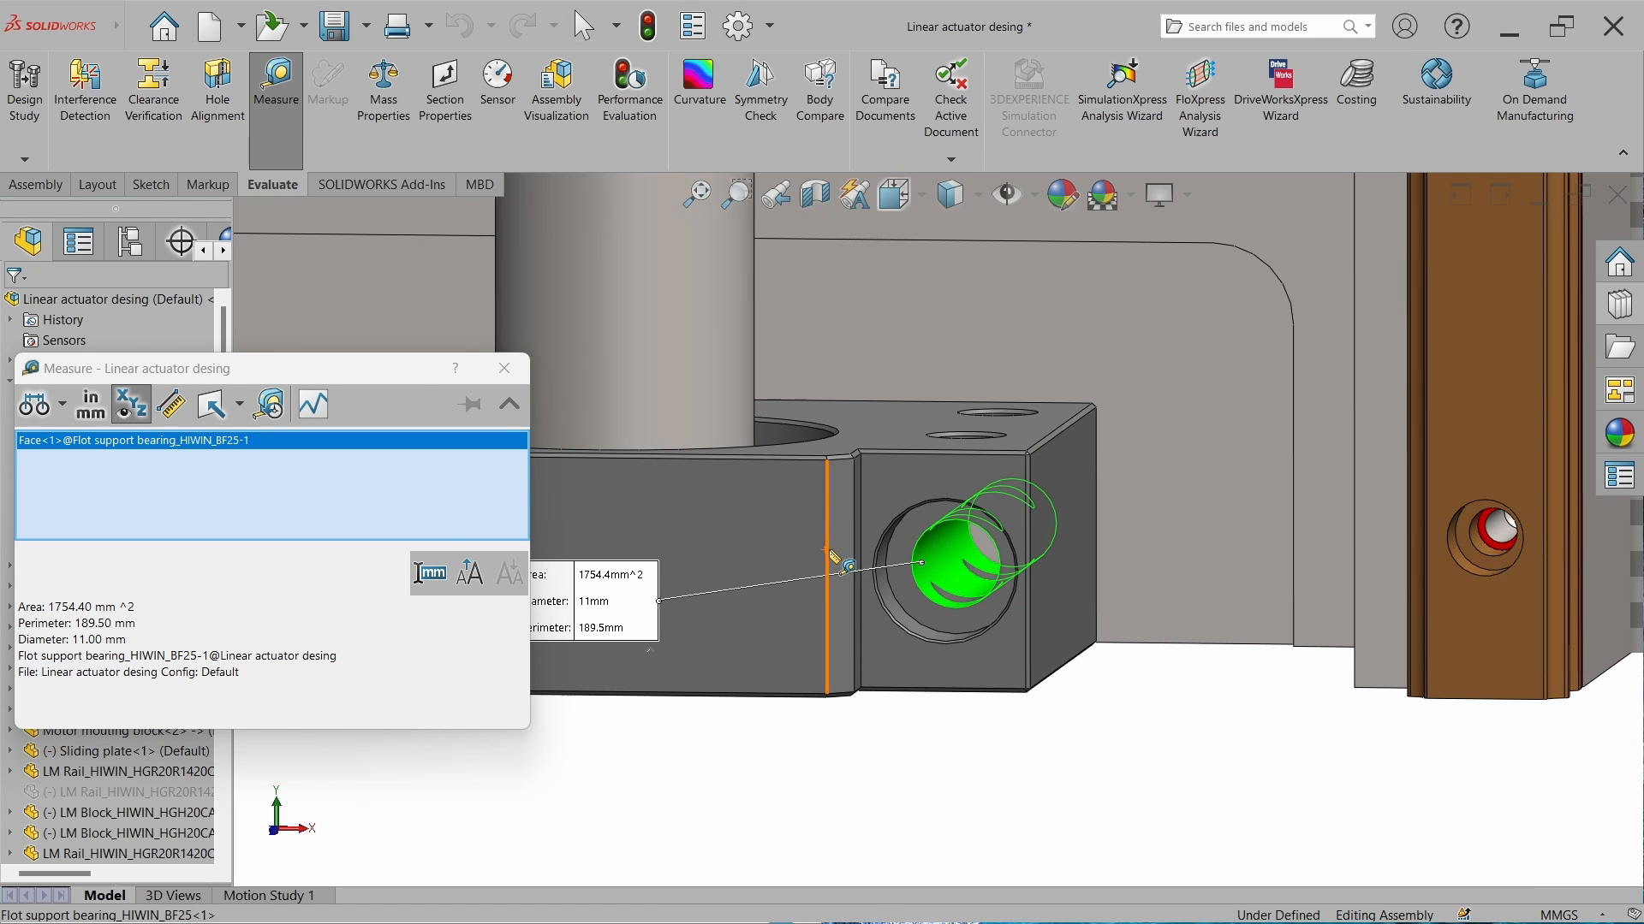
{"action": "left_click", "coordinate": [509, 369]}
Measure between the two mounting holes of the Flot support bearing.
{"action": "key", "text": "m"}
{"action": "left_click", "coordinate": [934, 555]}
{"action": "scroll", "coordinate": [937, 534], "scroll_direction": "up", "scroll_amount": 5}
{"action": "scroll", "coordinate": [1059, 636], "scroll_direction": "down", "scroll_amount": 5}
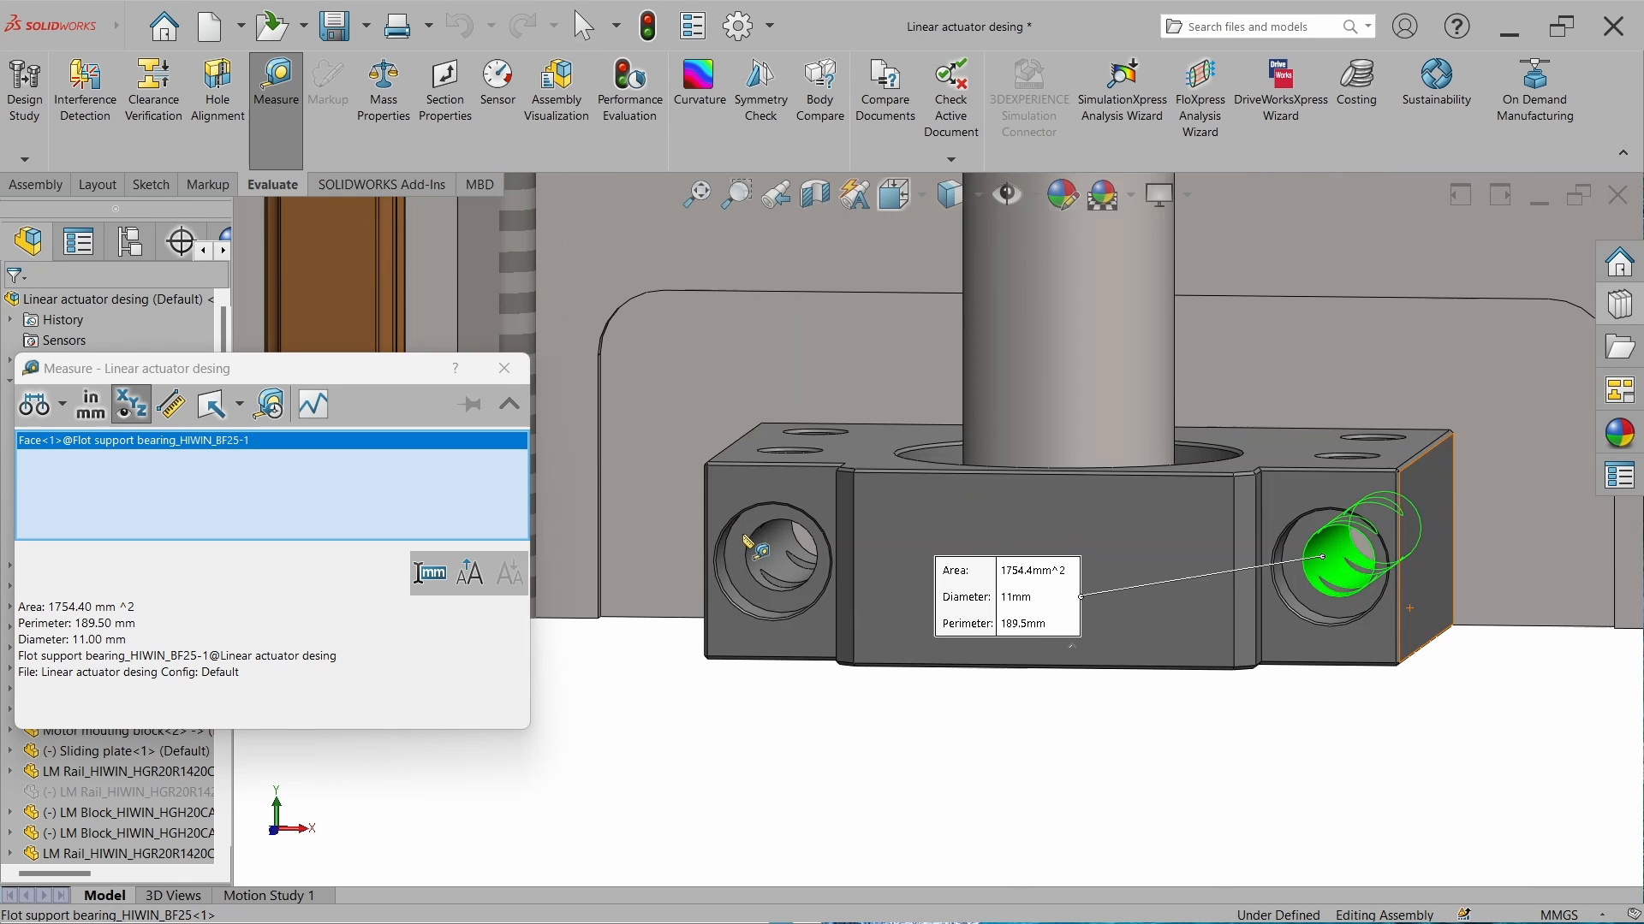
{"action": "left_click", "coordinate": [775, 565]}
{"action": "left_click", "coordinate": [1159, 777]}
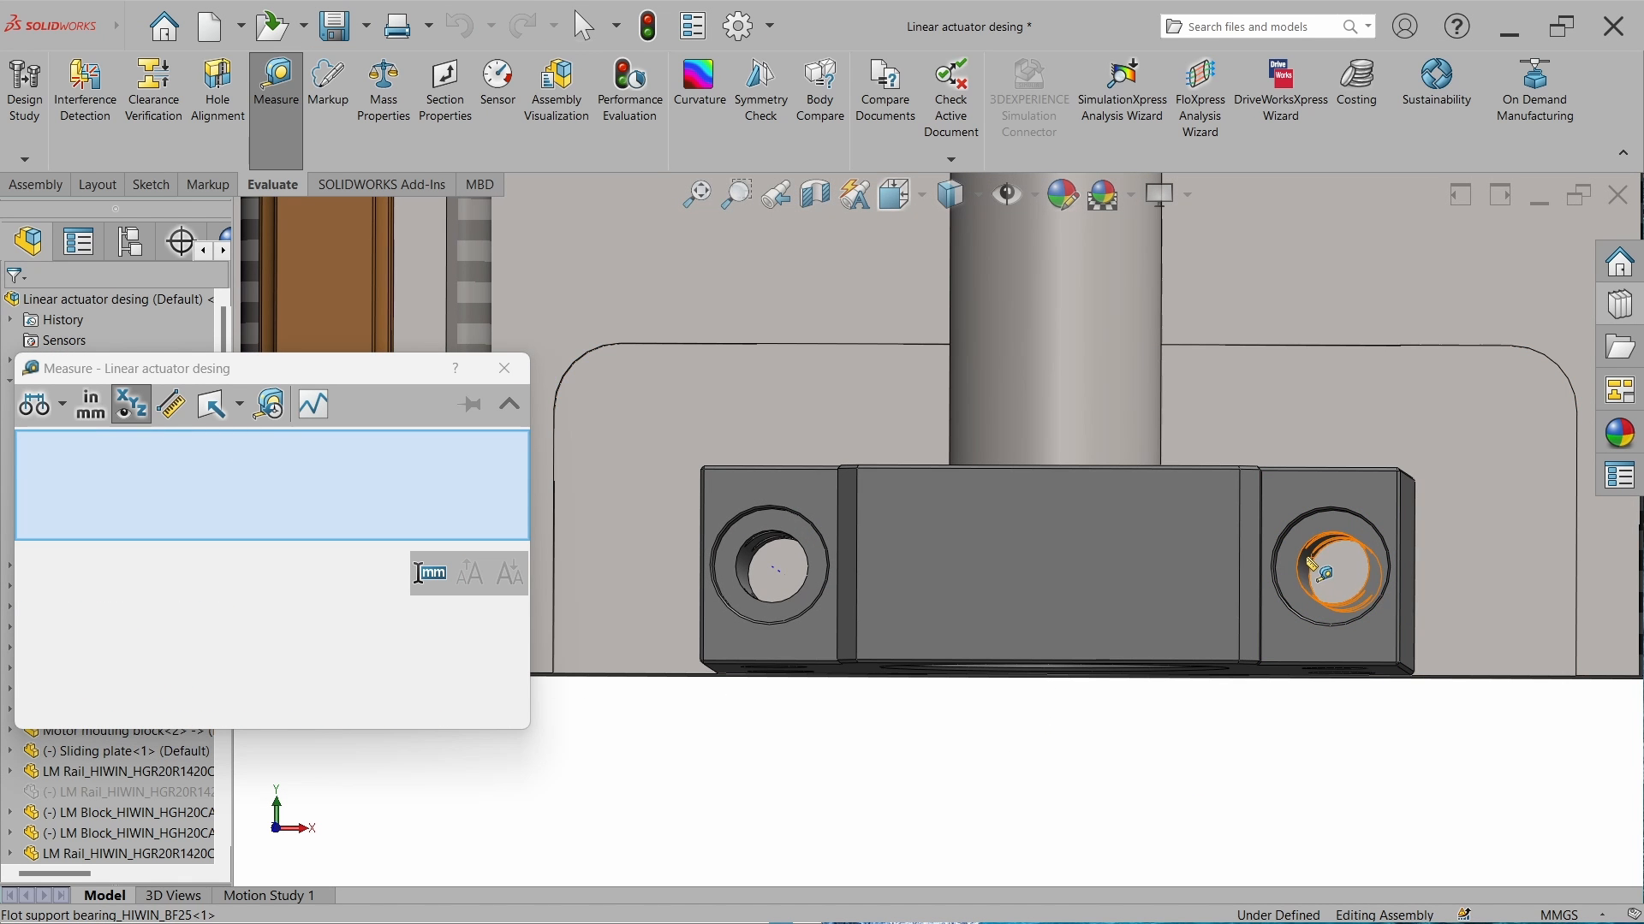
Measure the distance from a bearing mounting hole to the bearing's outer end face.
{"action": "left_click", "coordinate": [1323, 597]}
{"action": "middle_click_drag", "start_coordinate": [1323, 597], "coordinate": [1252, 704]}
{"action": "left_click", "coordinate": [1252, 703]}
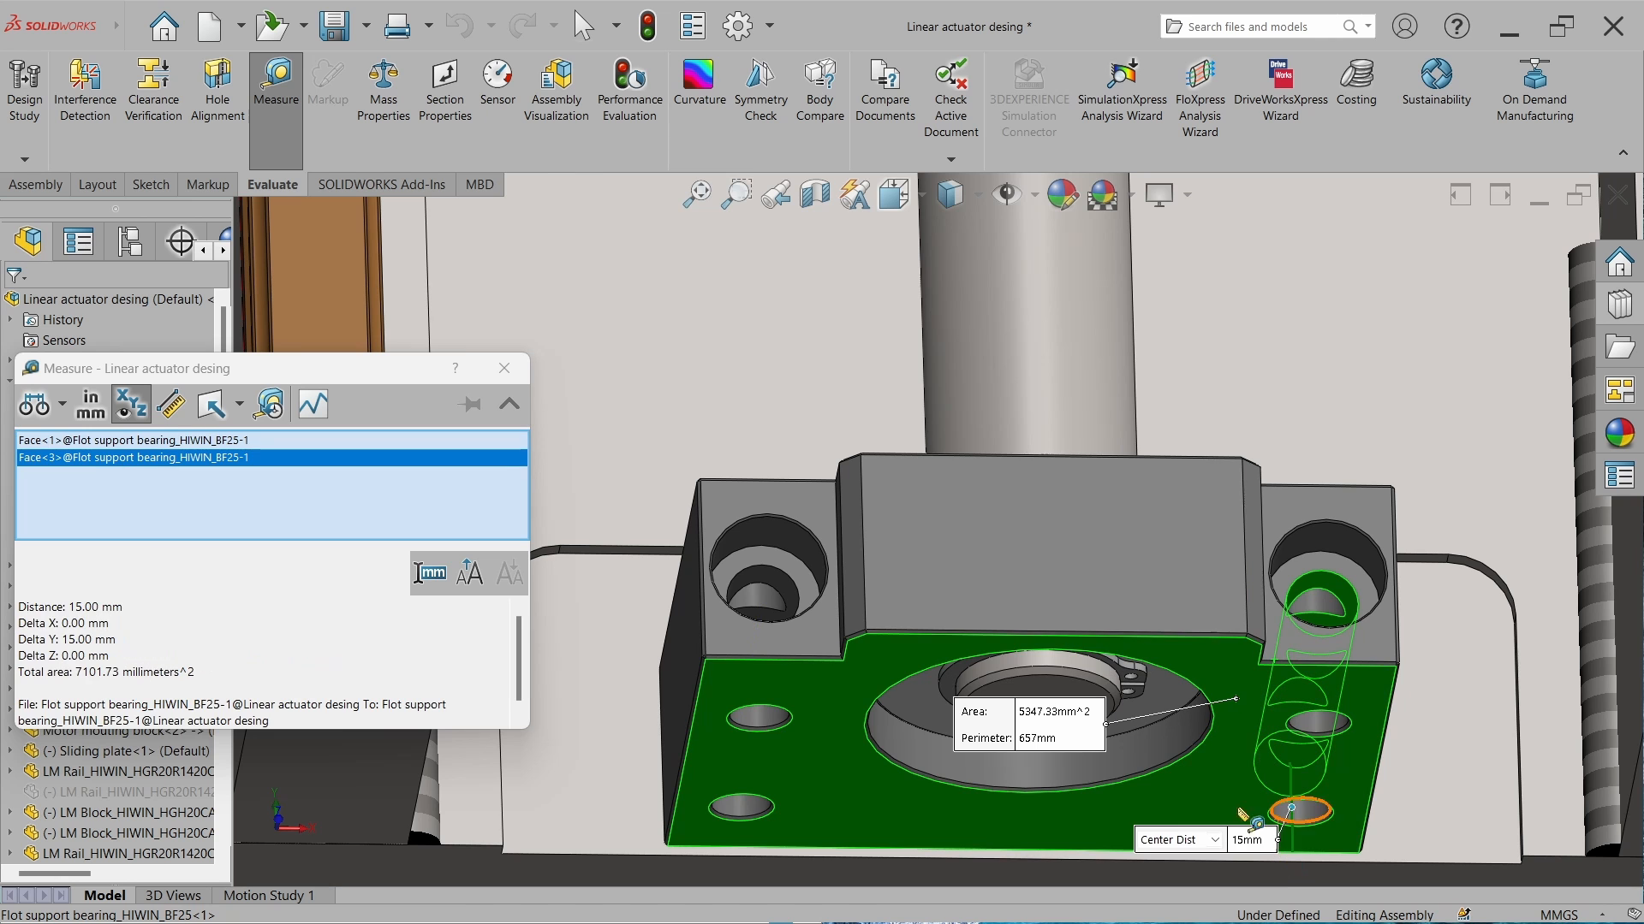
{"action": "left_click", "coordinate": [502, 359]}
Open the main base plate part from the assembly and start a sketch on the floor of its 50 mm pocket.
{"action": "left_click", "coordinate": [615, 387]}
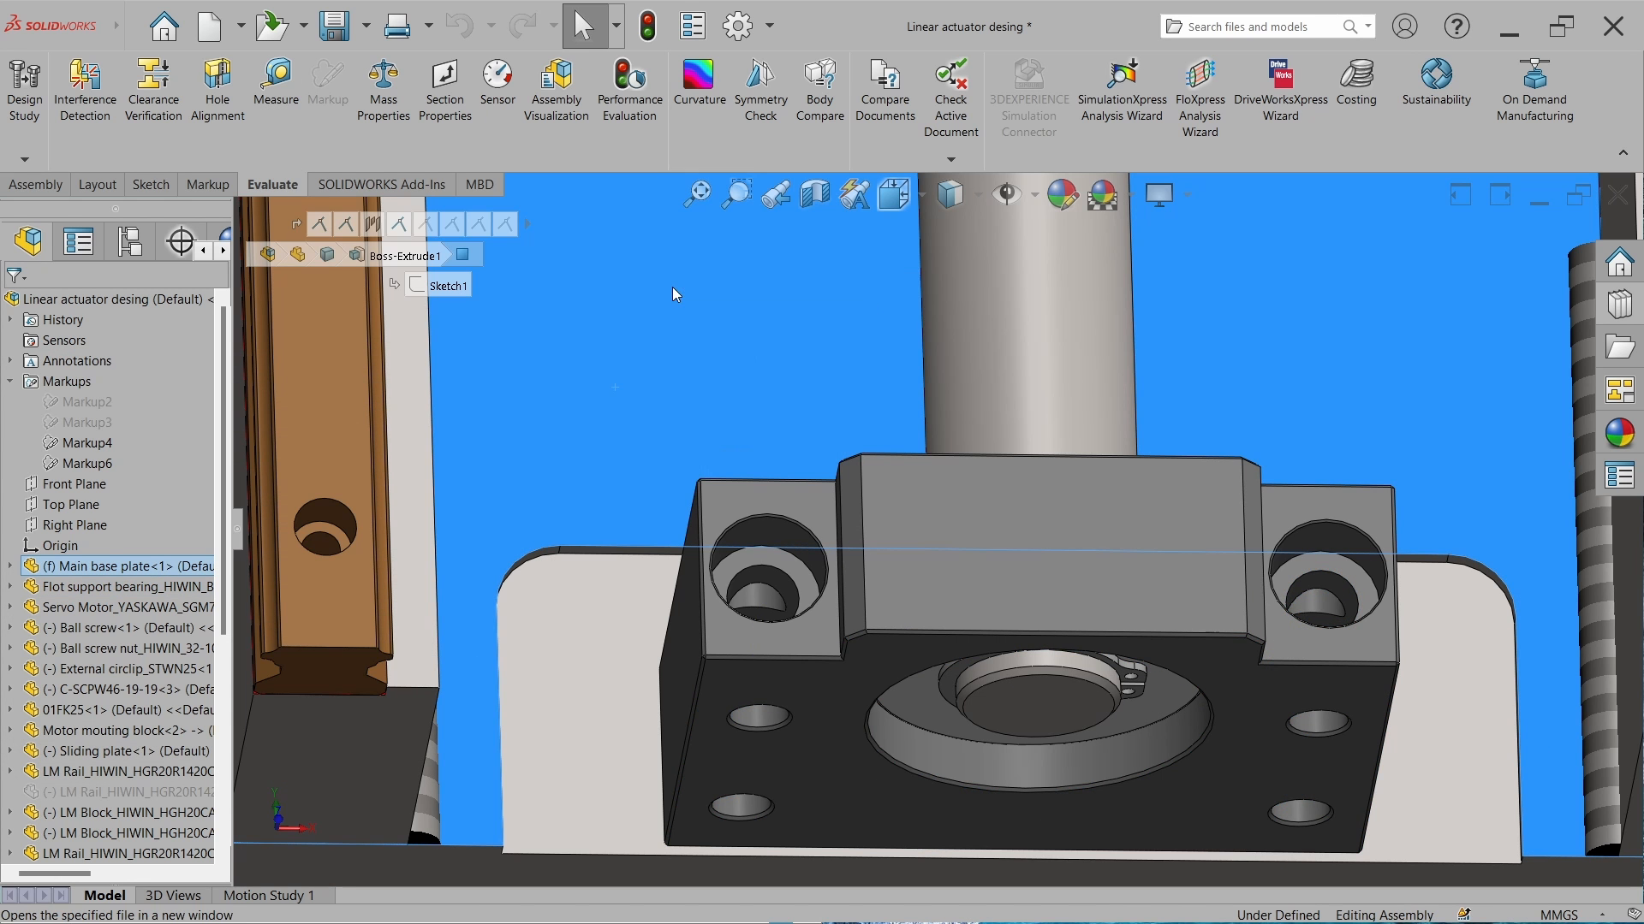
{"action": "left_click", "coordinate": [671, 286]}
{"action": "left_click", "coordinate": [27, 86]}
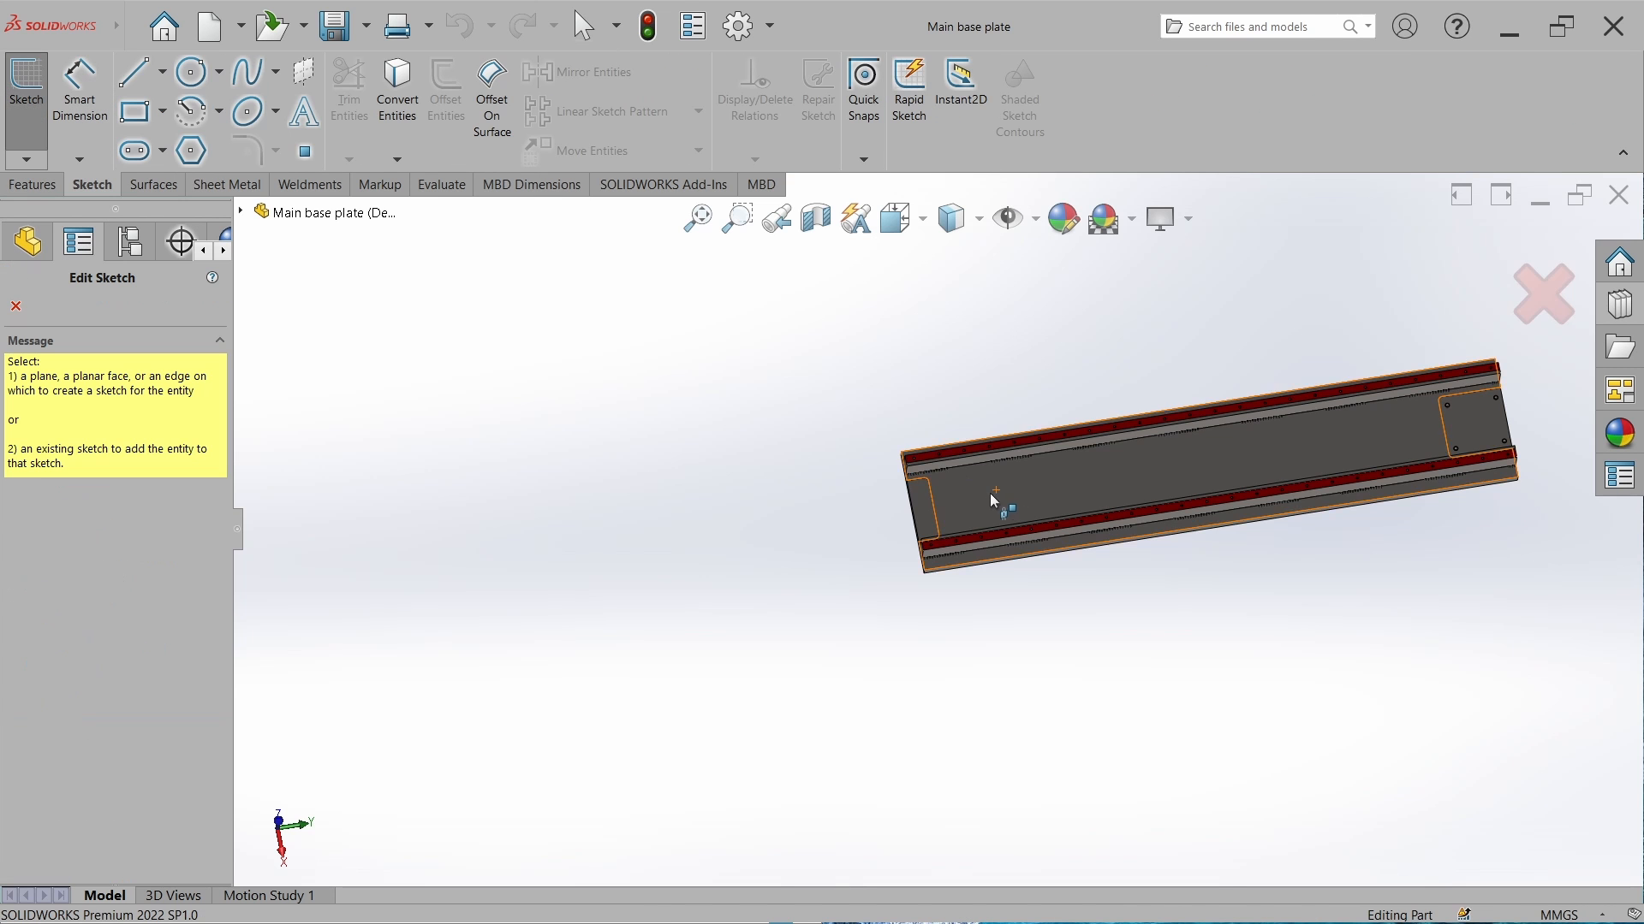
{"action": "scroll", "coordinate": [988, 496], "scroll_direction": "down", "scroll_amount": 3}
{"action": "left_click", "coordinate": [827, 535]}
{"action": "scroll", "coordinate": [968, 787], "scroll_direction": "down", "scroll_amount": 5}
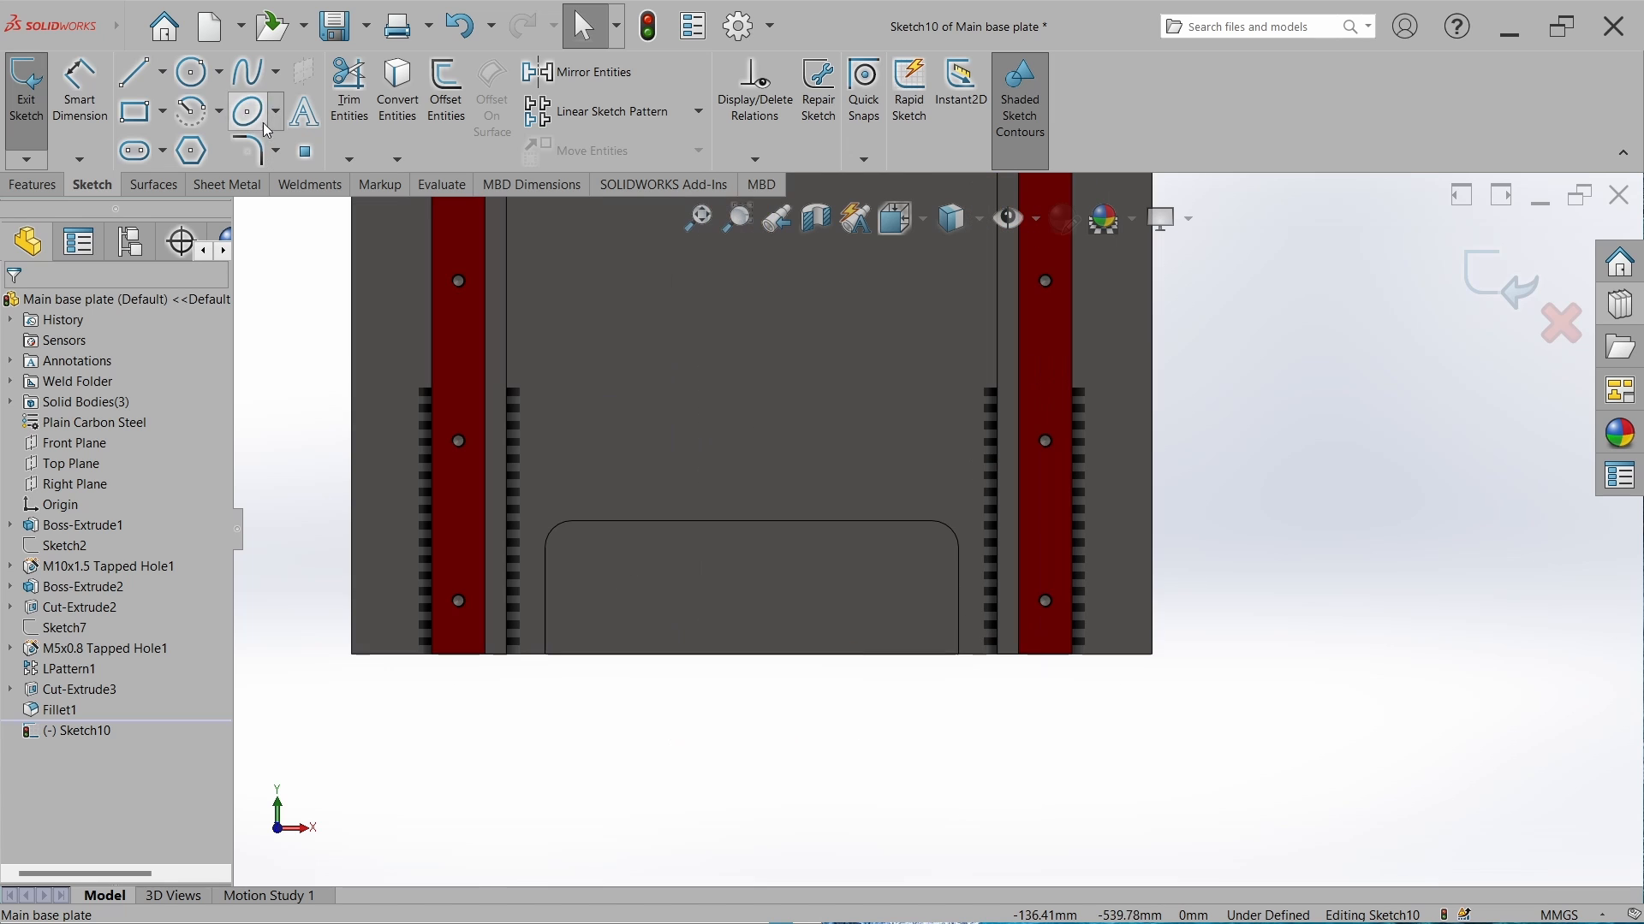
Sketch a vertical construction line from the midpoint of the pocket's open edge, plus a horizontal construction line running right from its inner end.
{"action": "left_click", "coordinate": [162, 72]}
{"action": "left_click", "coordinate": [172, 125]}
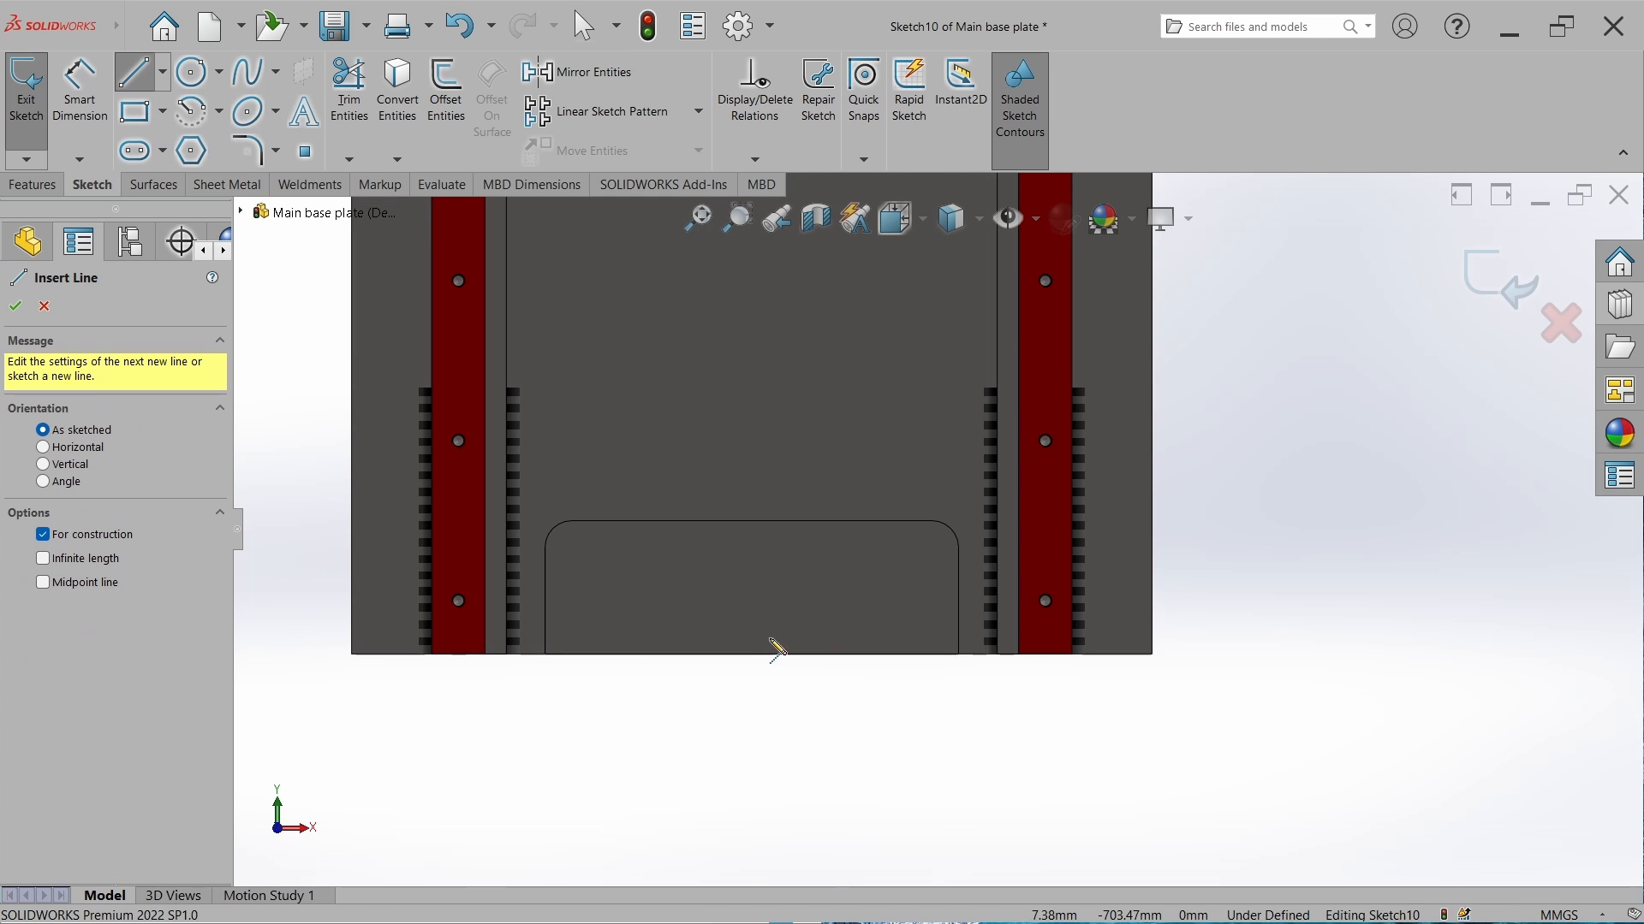
{"action": "left_click", "coordinate": [752, 654]}
{"action": "left_click", "coordinate": [752, 600]}
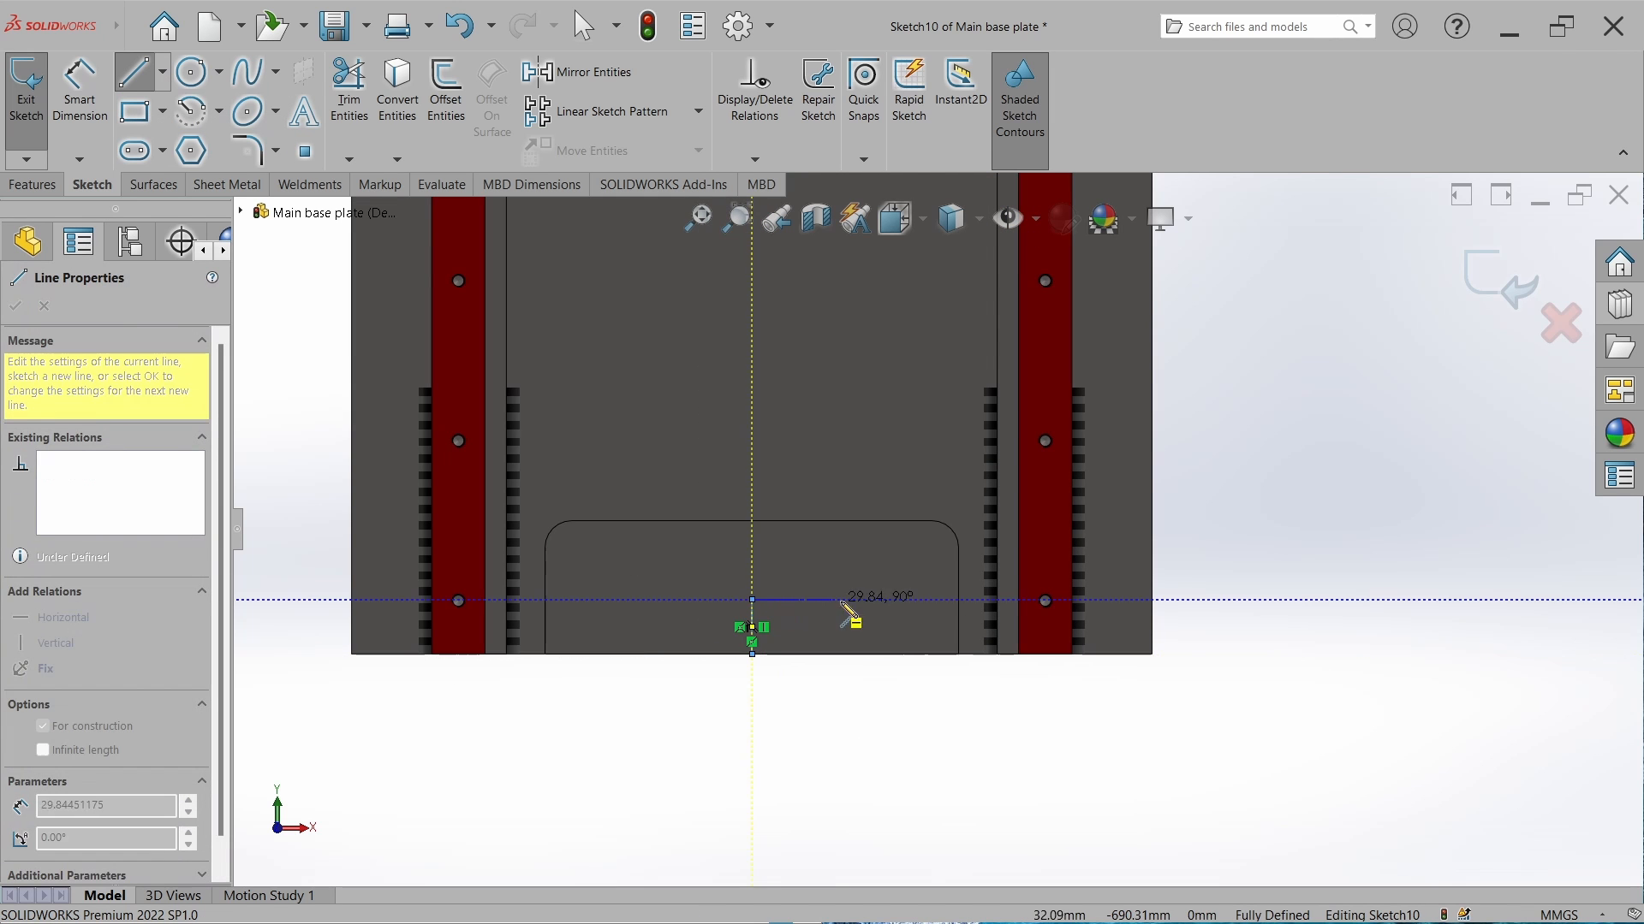
{"action": "left_click", "coordinate": [898, 600]}
{"action": "key", "text": "Escape"}
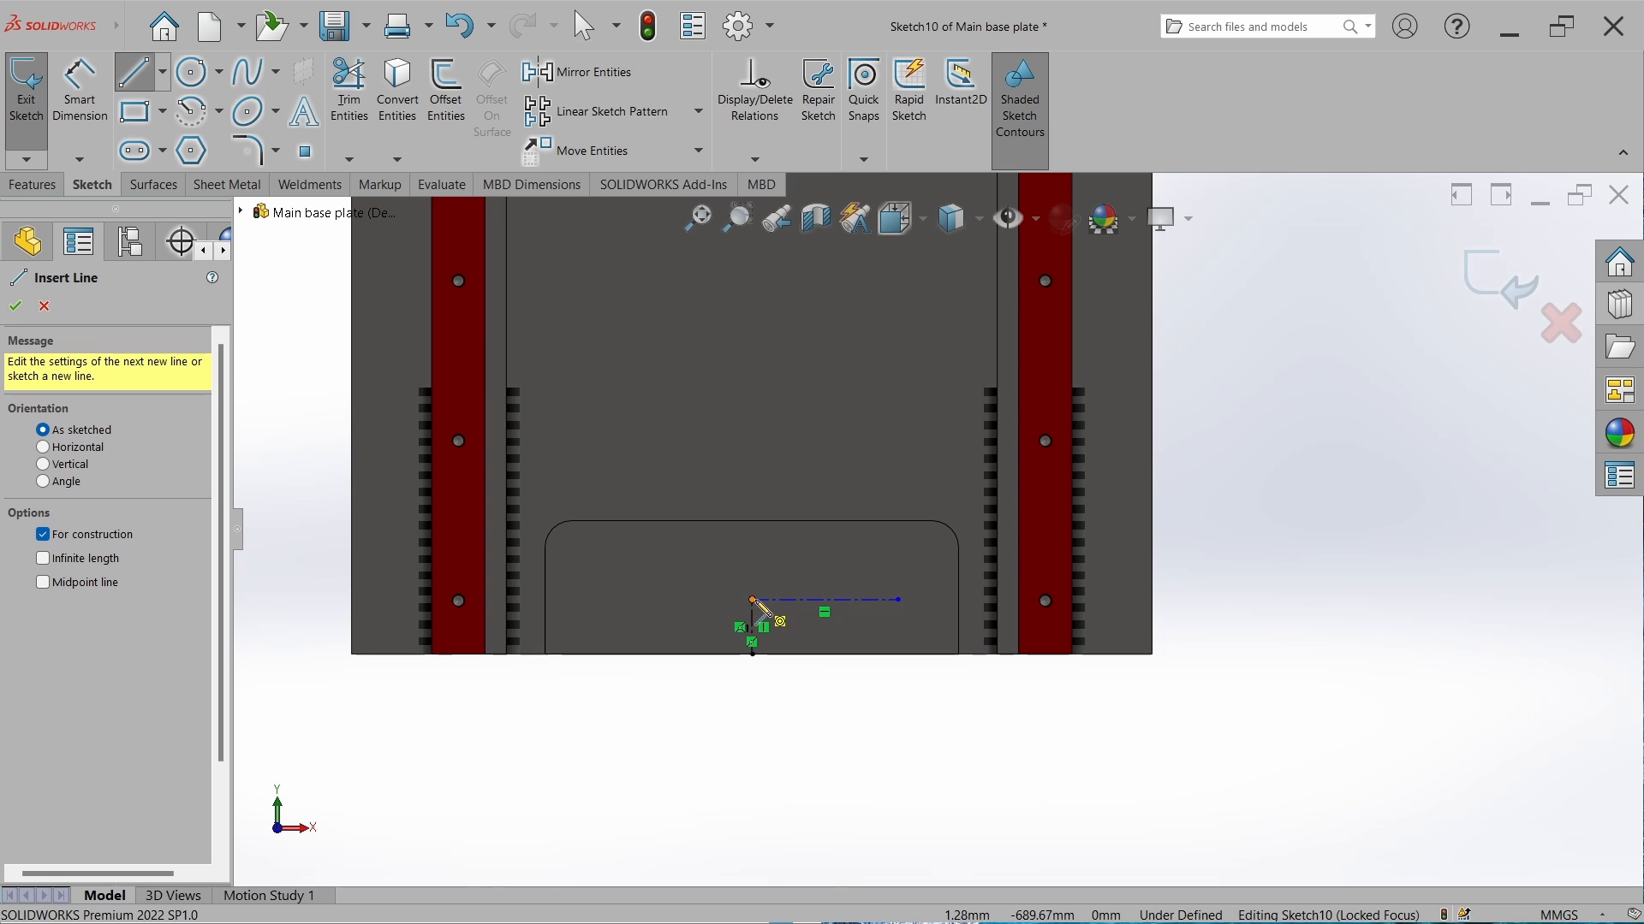
Sketch a second horizontal construction line about 47 mm long, running left from the inner end of the vertical line.
{"action": "left_click", "coordinate": [752, 600]}
{"action": "left_click", "coordinate": [627, 600]}
{"action": "right_click", "coordinate": [718, 418]}
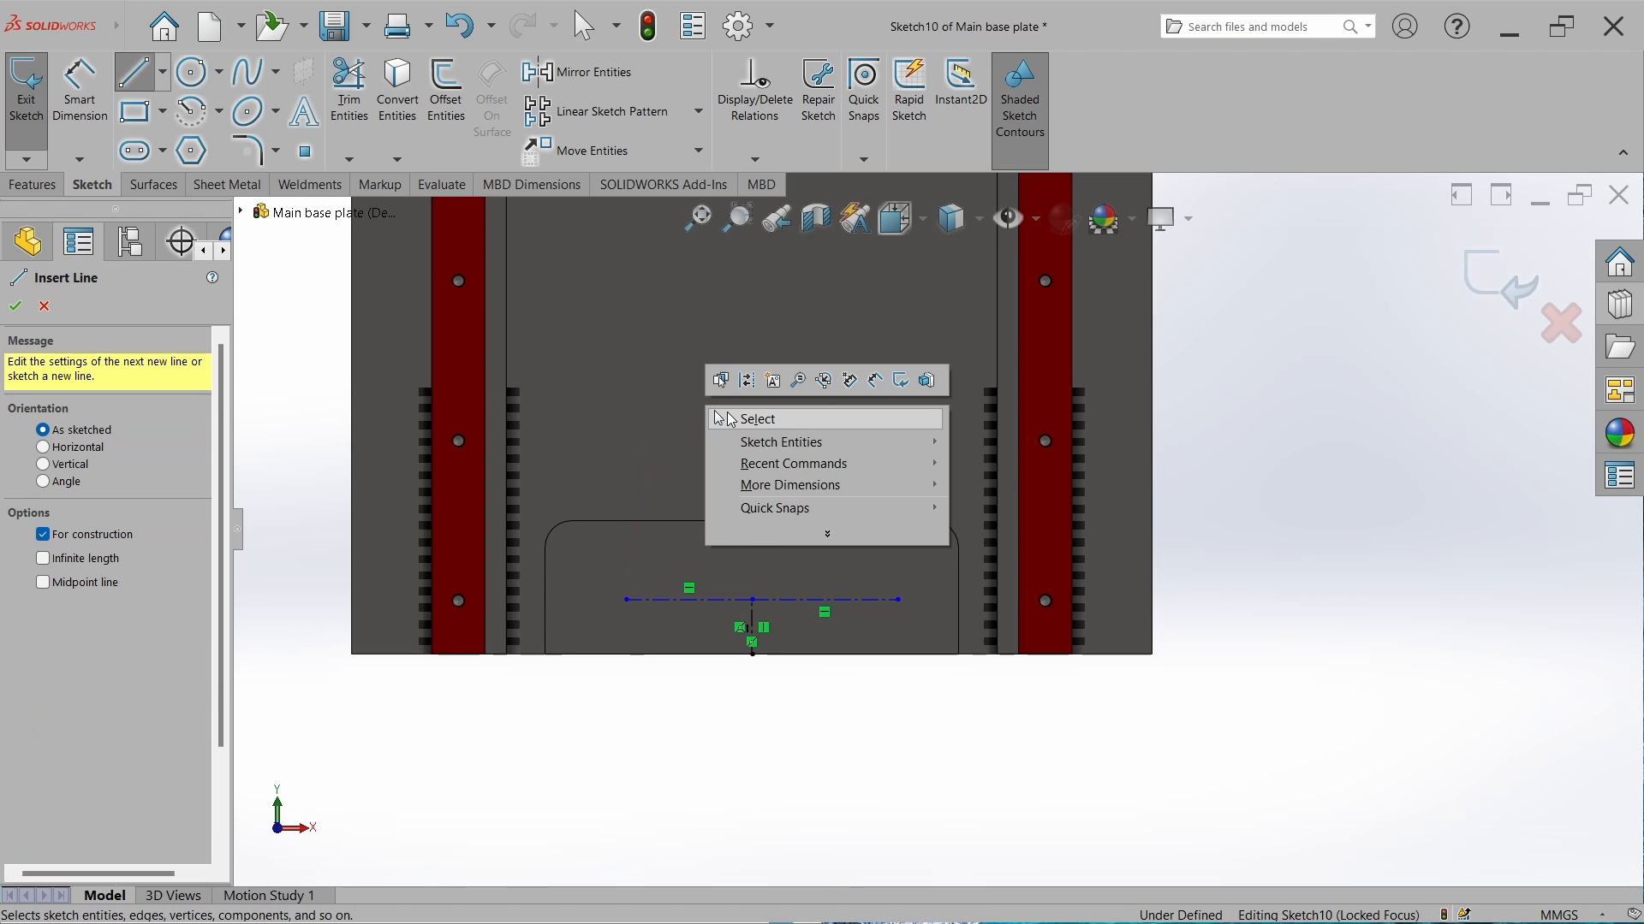
{"action": "left_click", "coordinate": [736, 418]}
Make the two horizontal construction lines on either side of the vertical line equal in length.
{"action": "left_click", "coordinate": [837, 602]}
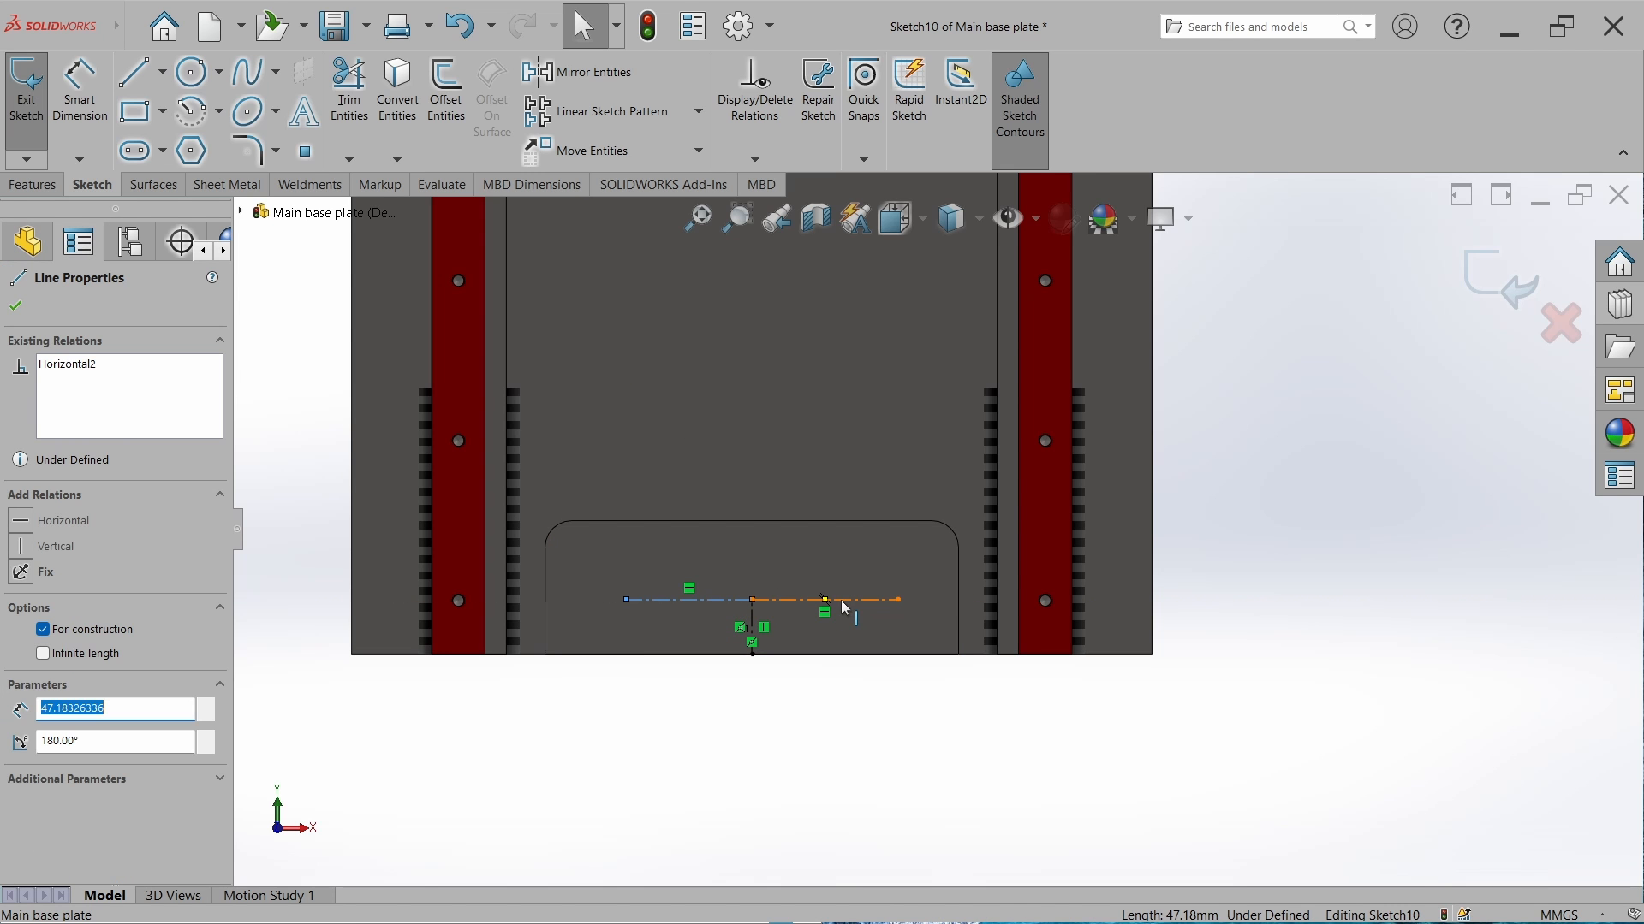
{"action": "left_click", "coordinate": [689, 600], "text": "ctrl"}
{"action": "left_click", "coordinate": [19, 738]}
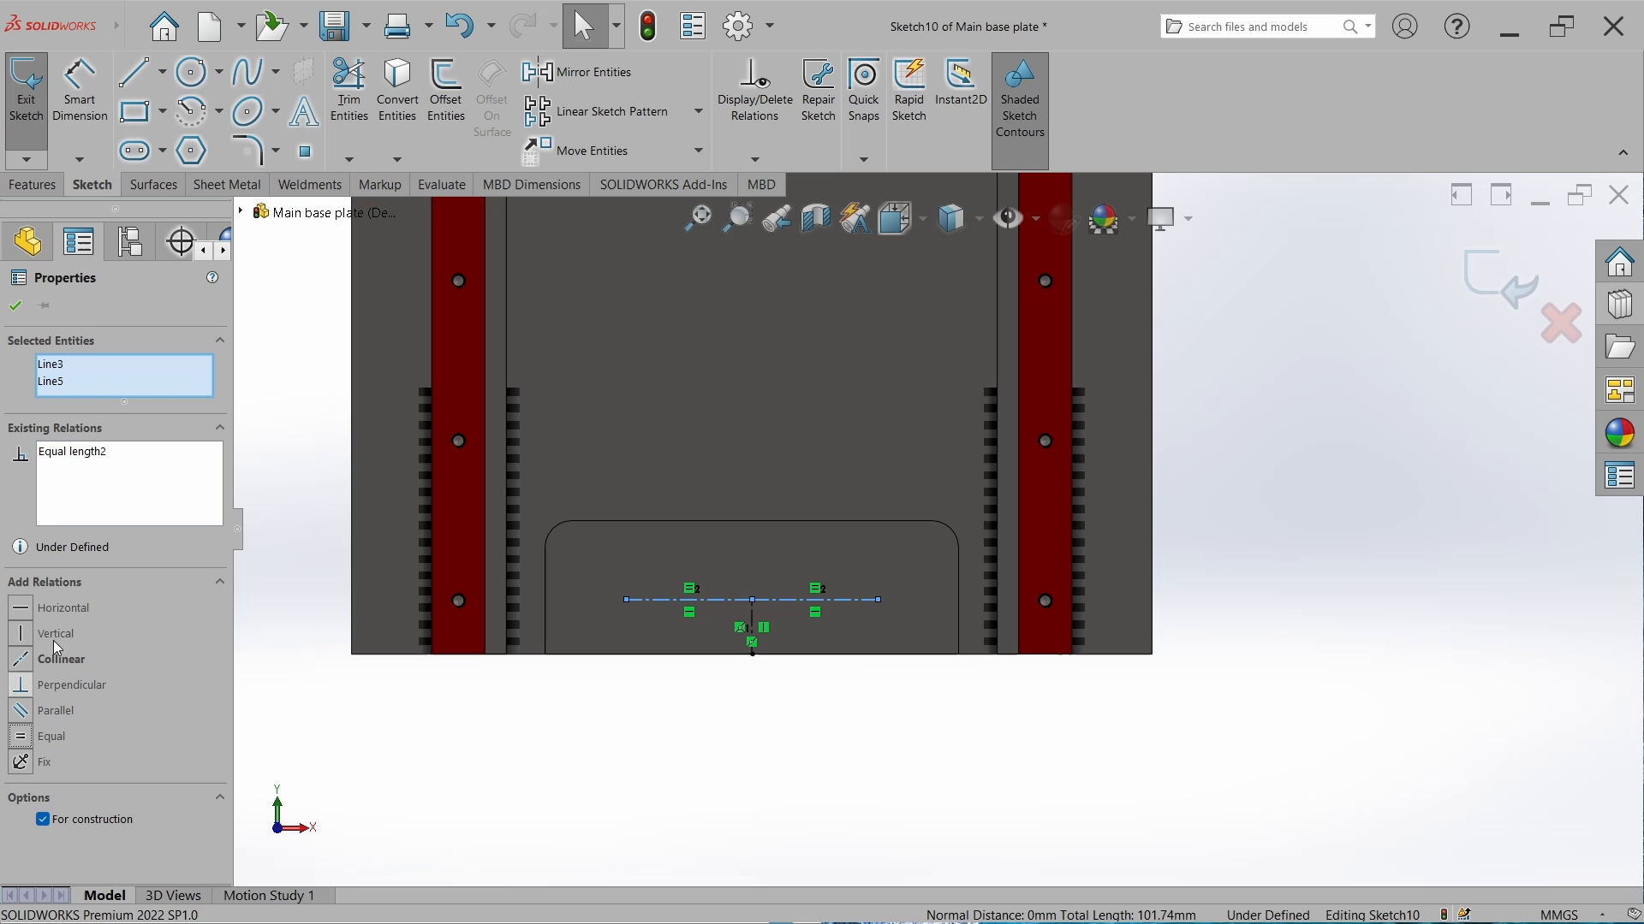
{"action": "left_click", "coordinate": [15, 306]}
Dimension the overall span between the outer ends of the two horizontal construction lines as 85 mm.
{"action": "left_click", "coordinate": [92, 90]}
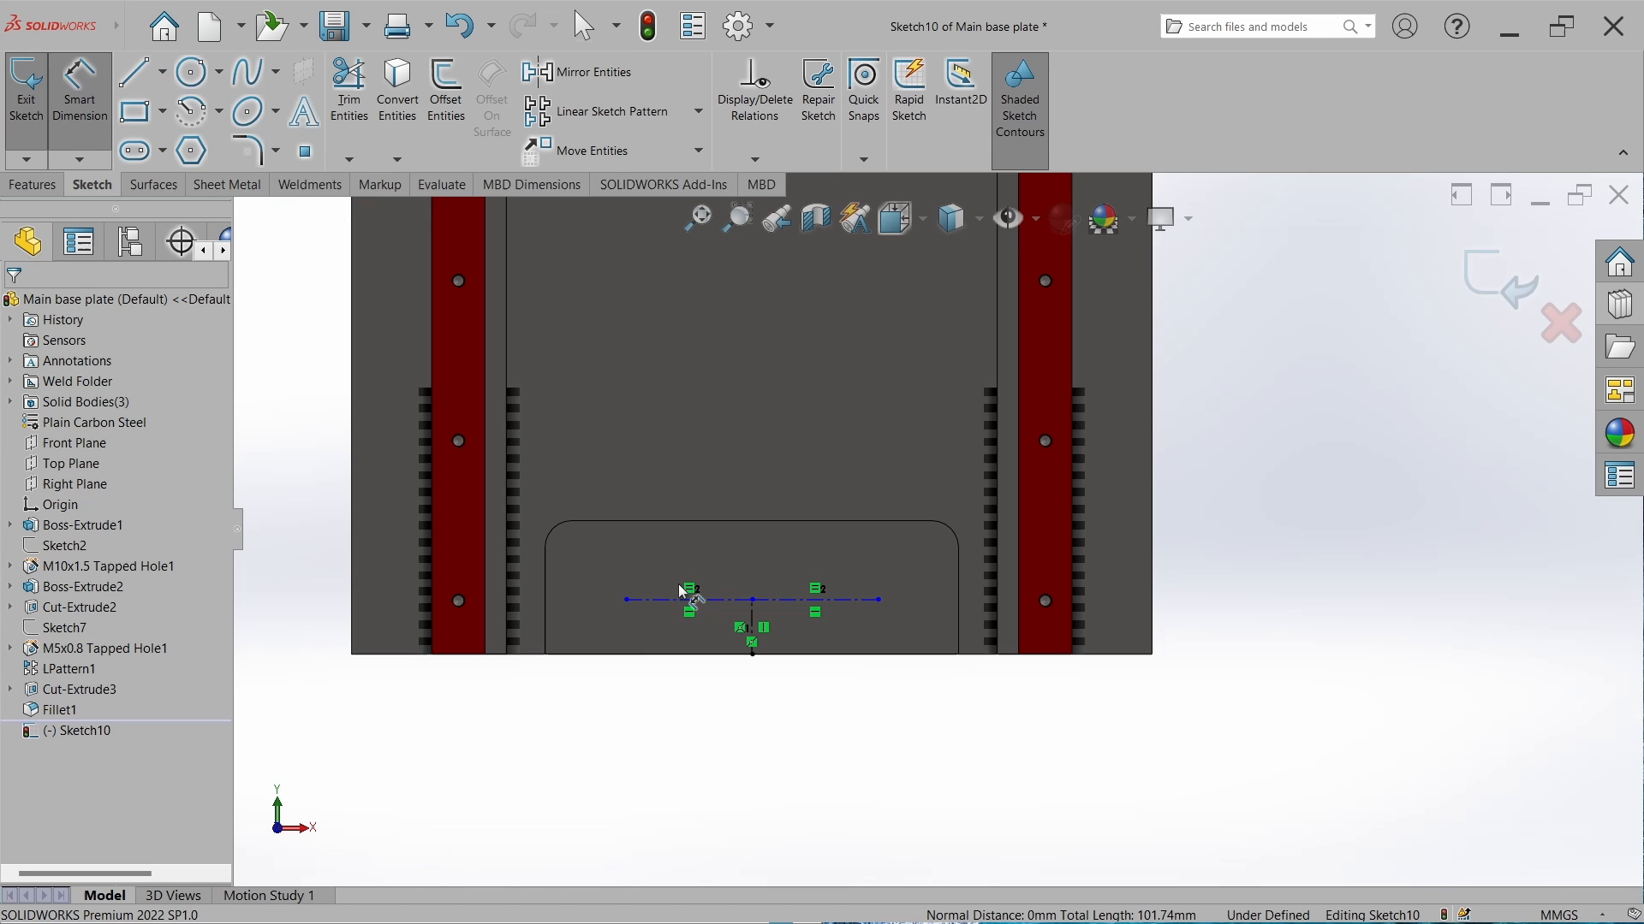
{"action": "left_click", "coordinate": [626, 600]}
{"action": "left_click", "coordinate": [878, 599]}
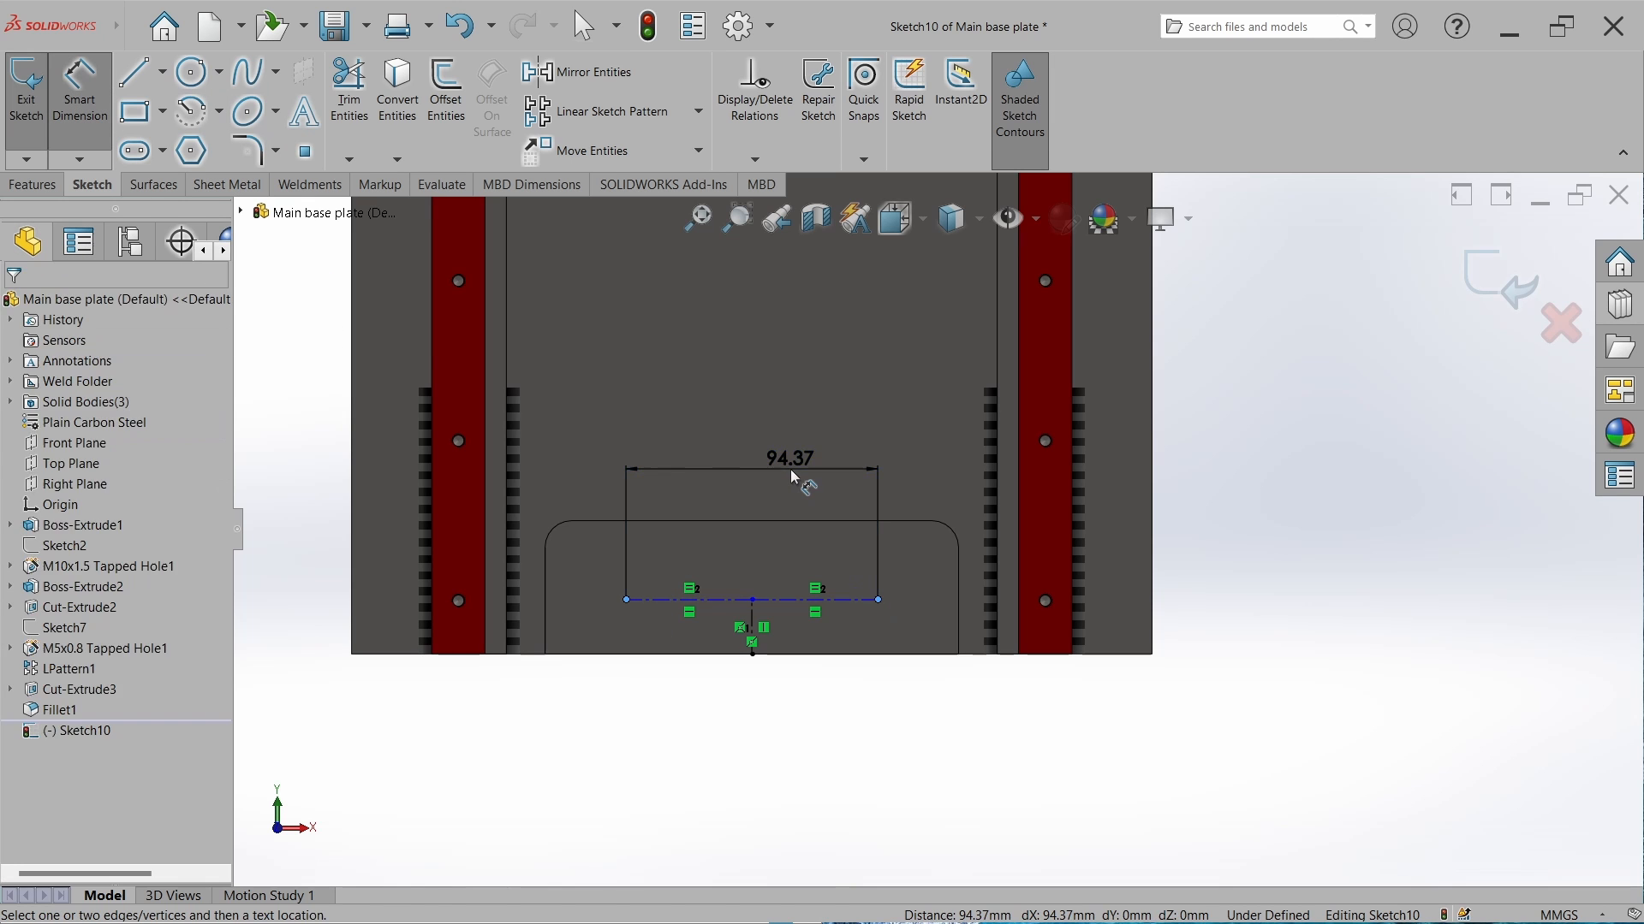
{"action": "left_click", "coordinate": [790, 469]}
{"action": "type", "text": "85"}
{"action": "key", "text": "Return"}
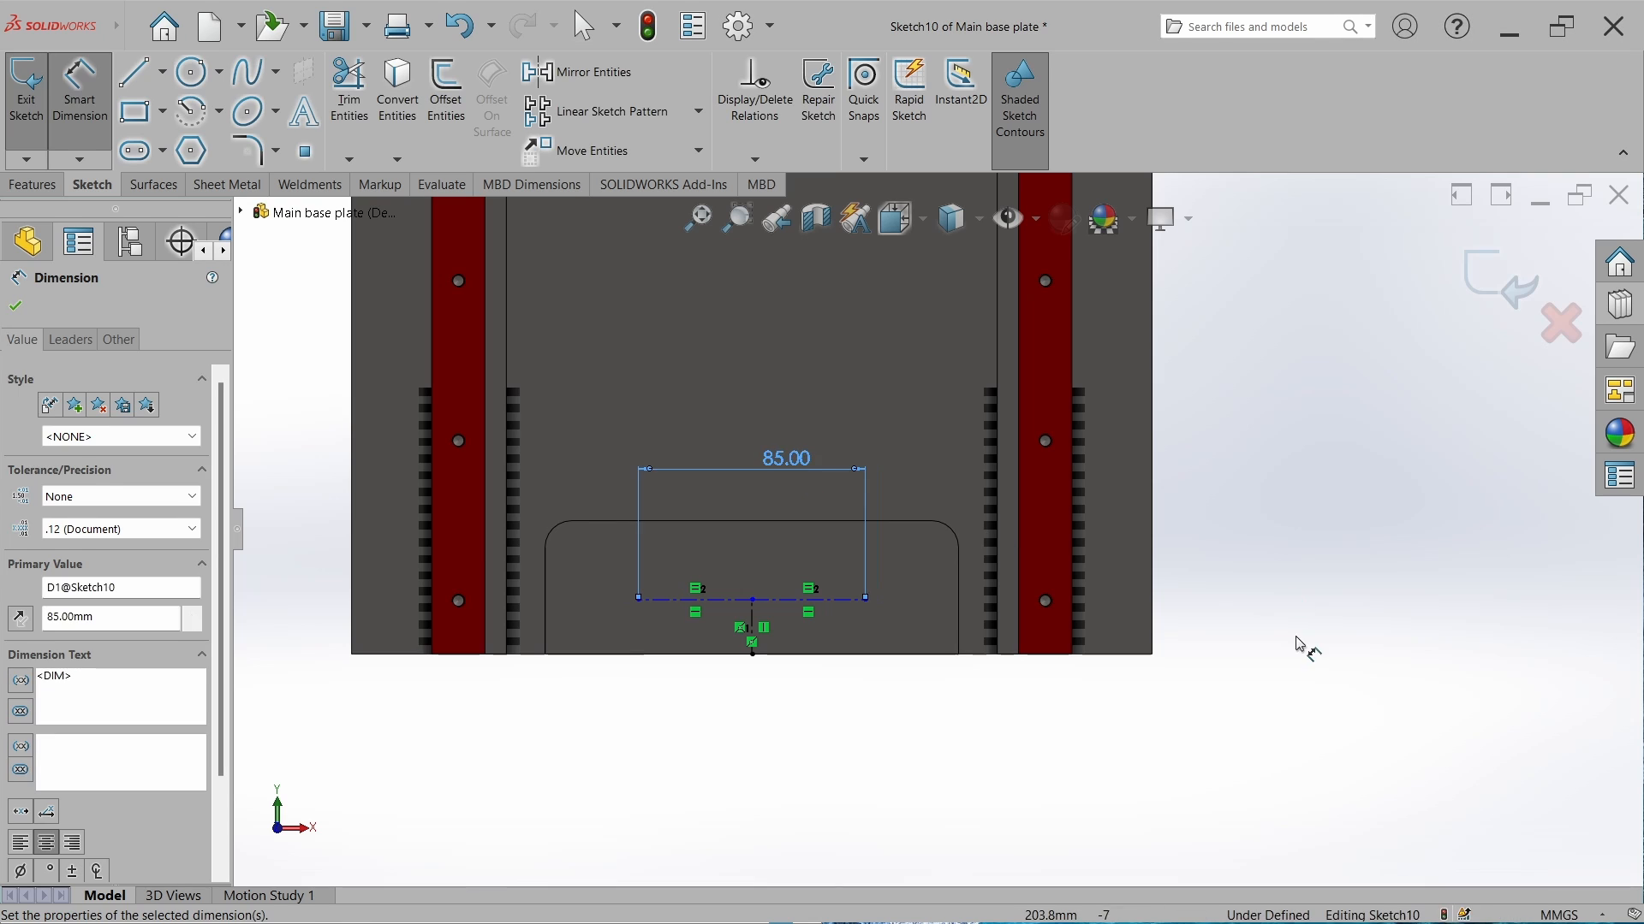
Dimension the vertical construction line from the pocket's open edge as 15 mm.
{"action": "left_click", "coordinate": [1307, 650]}
{"action": "left_click", "coordinate": [754, 625]}
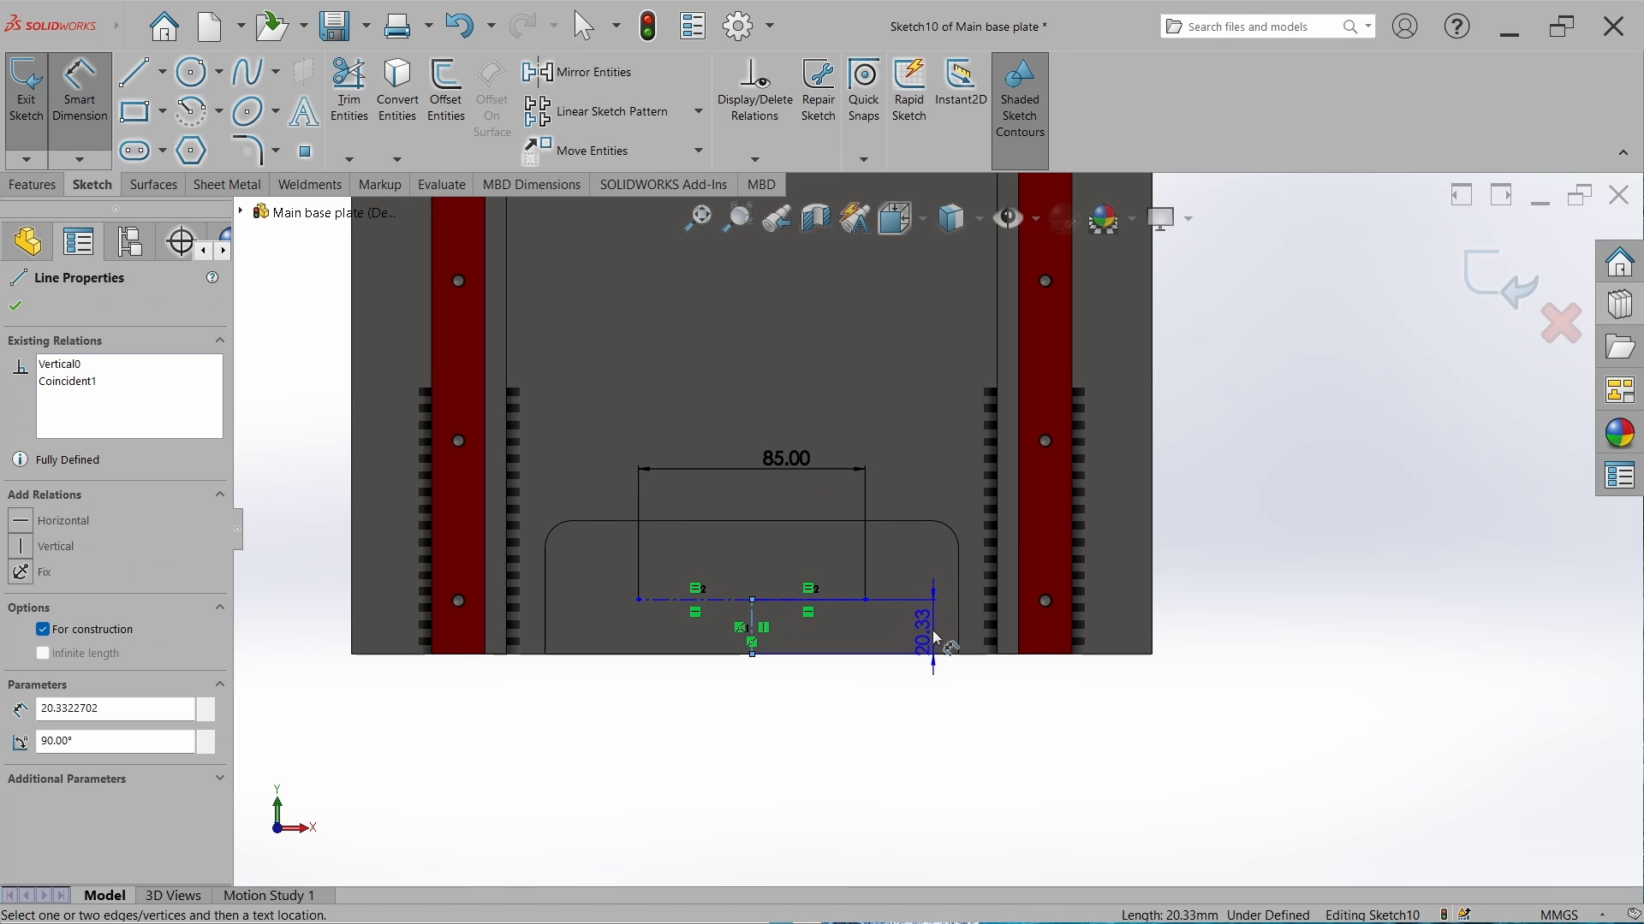
{"action": "left_click", "coordinate": [933, 630]}
{"action": "type", "text": "15"}
{"action": "key", "text": "Return"}
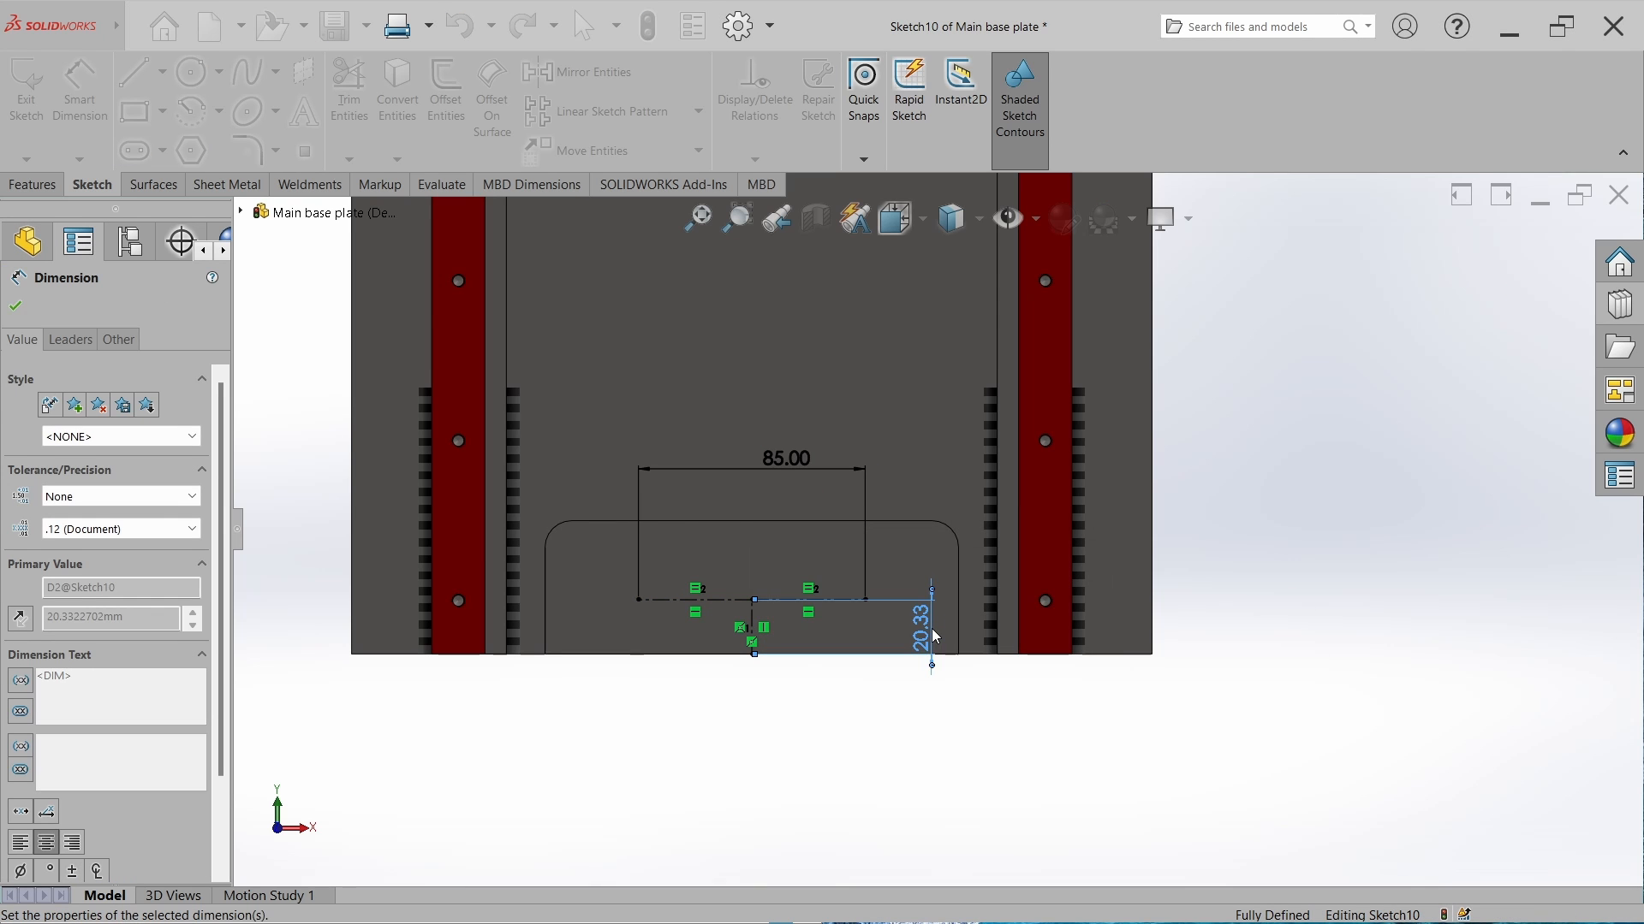
{"action": "left_click", "coordinate": [844, 744]}
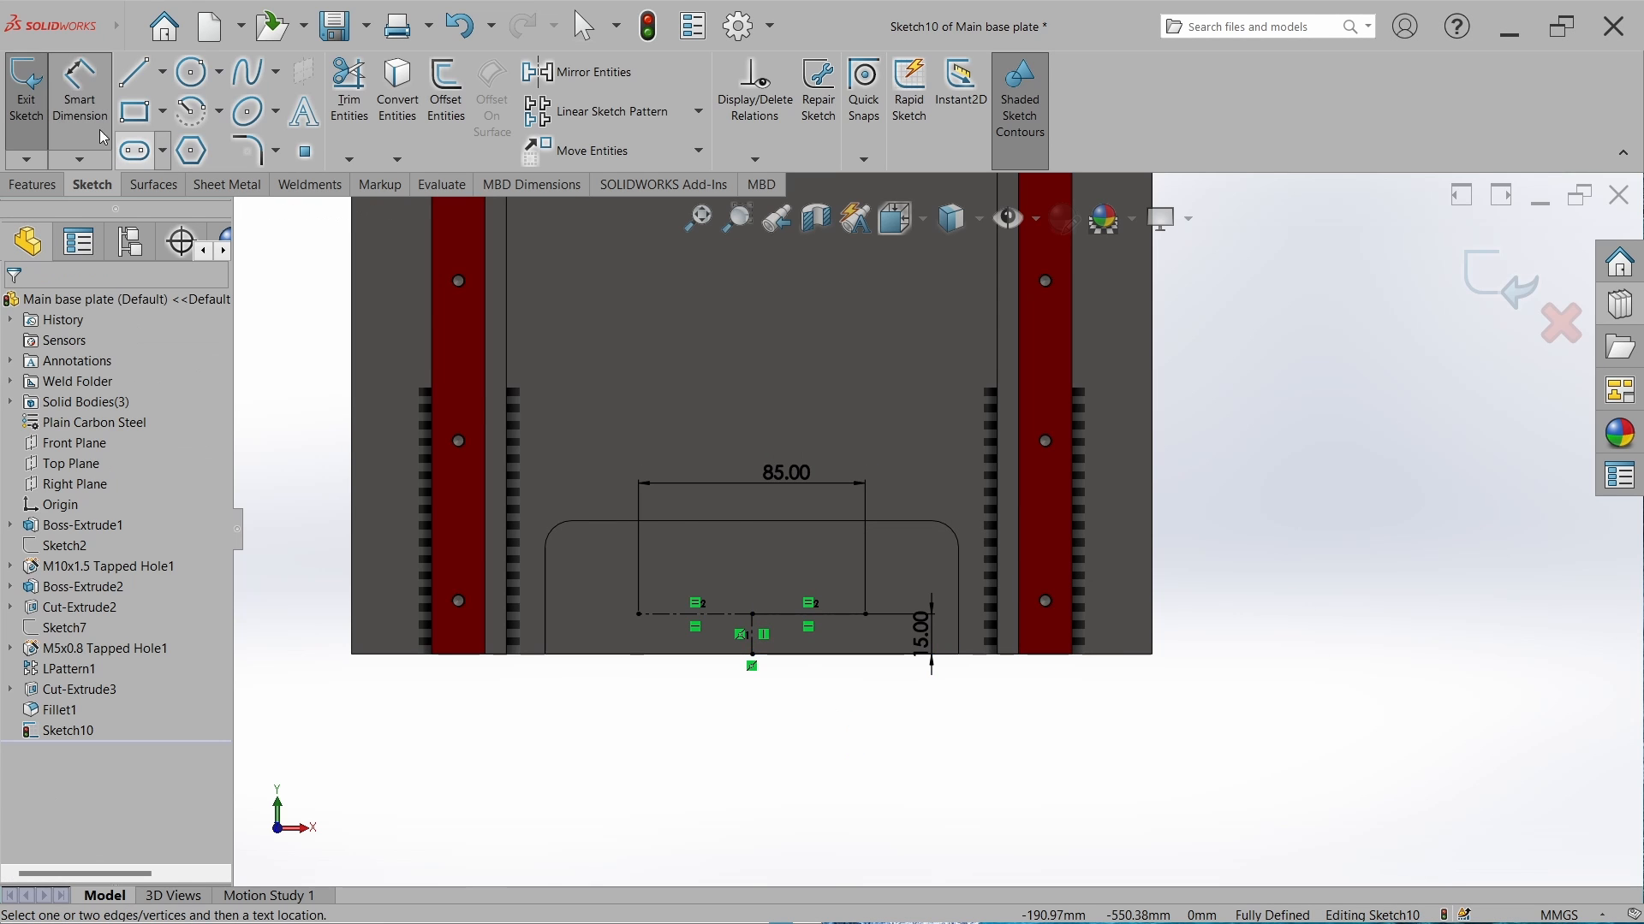
Set up a Hole Wizard bottoming tapped hole in ANSI Metric, size M10x1.5, with the Through All end condition.
{"action": "left_click", "coordinate": [34, 185]}
{"action": "left_click", "coordinate": [363, 103]}
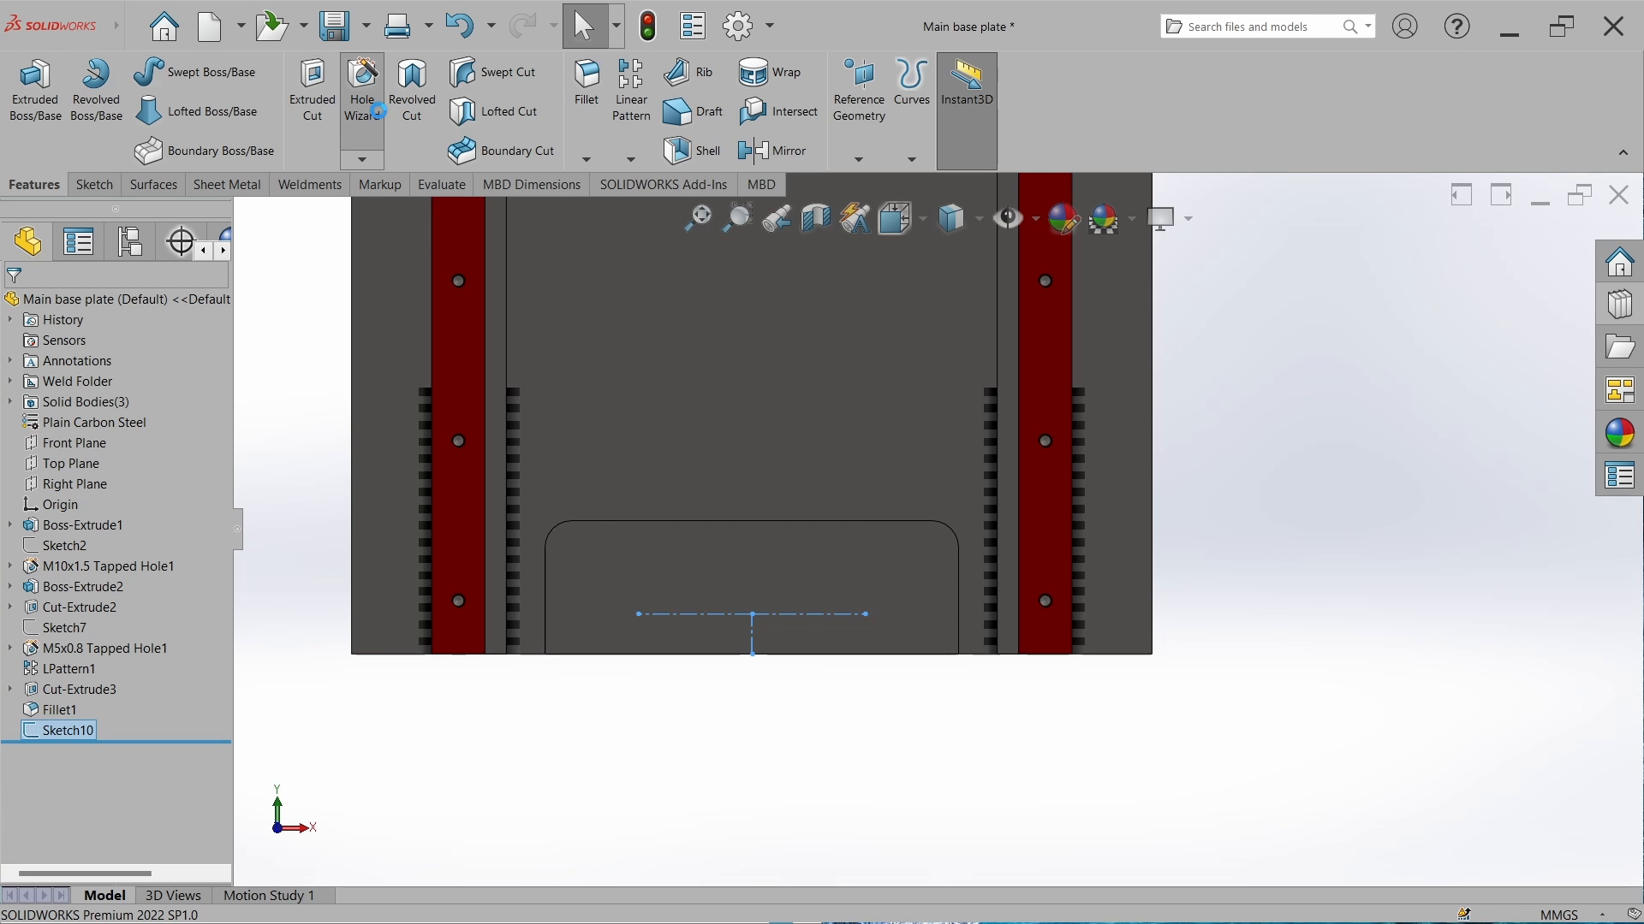
{"action": "left_click", "coordinate": [21, 541]}
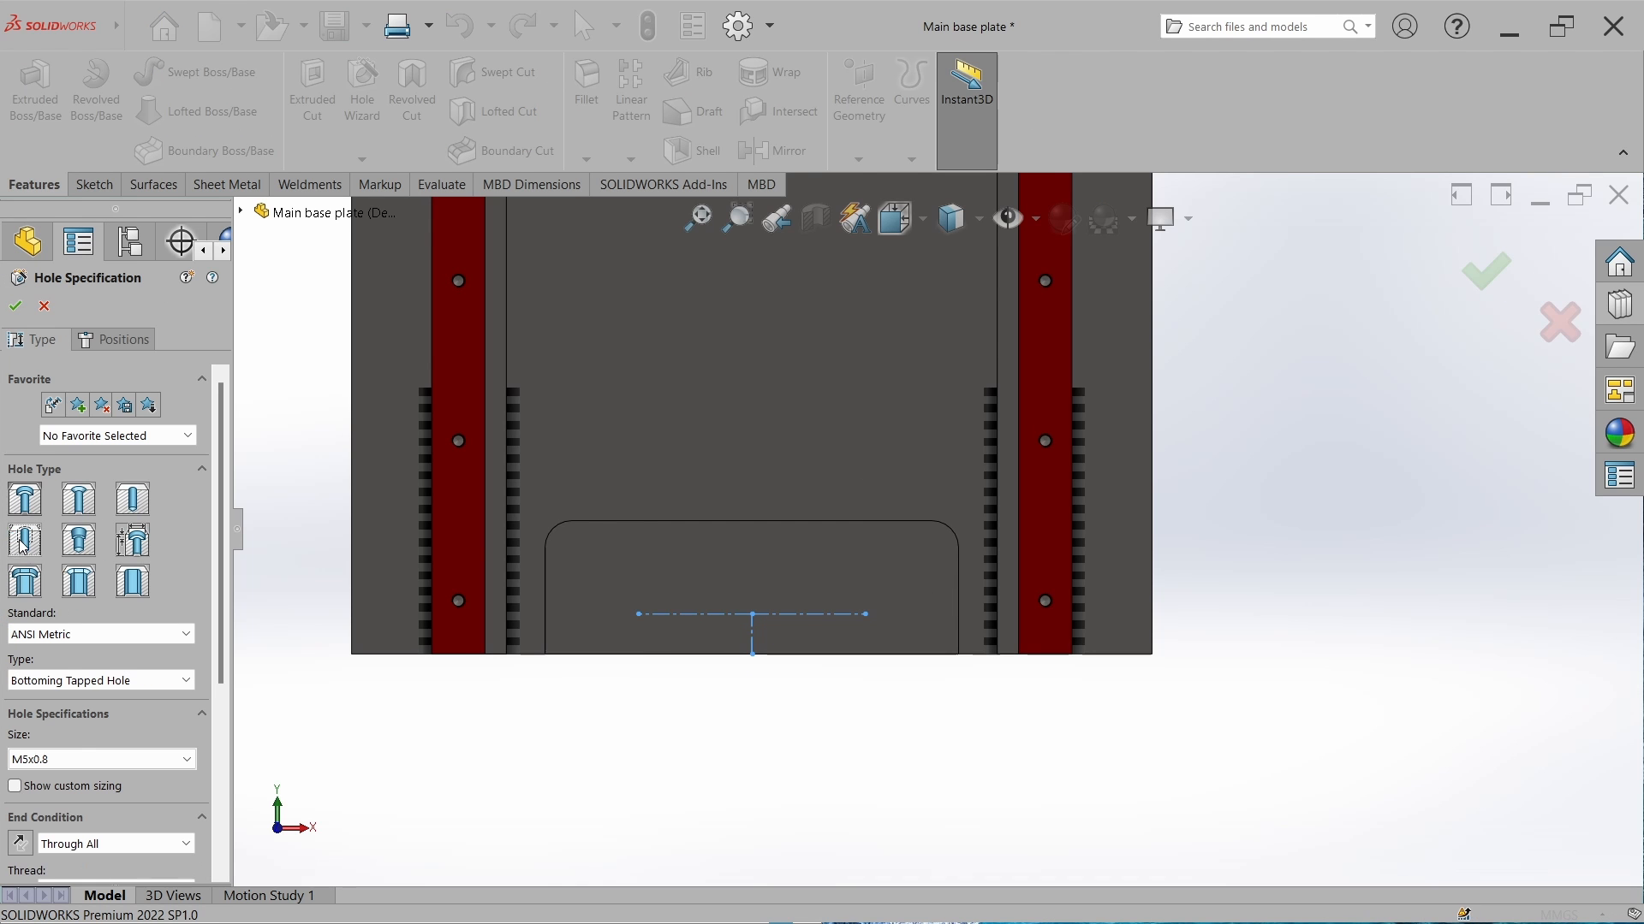
{"action": "left_click", "coordinate": [72, 757]}
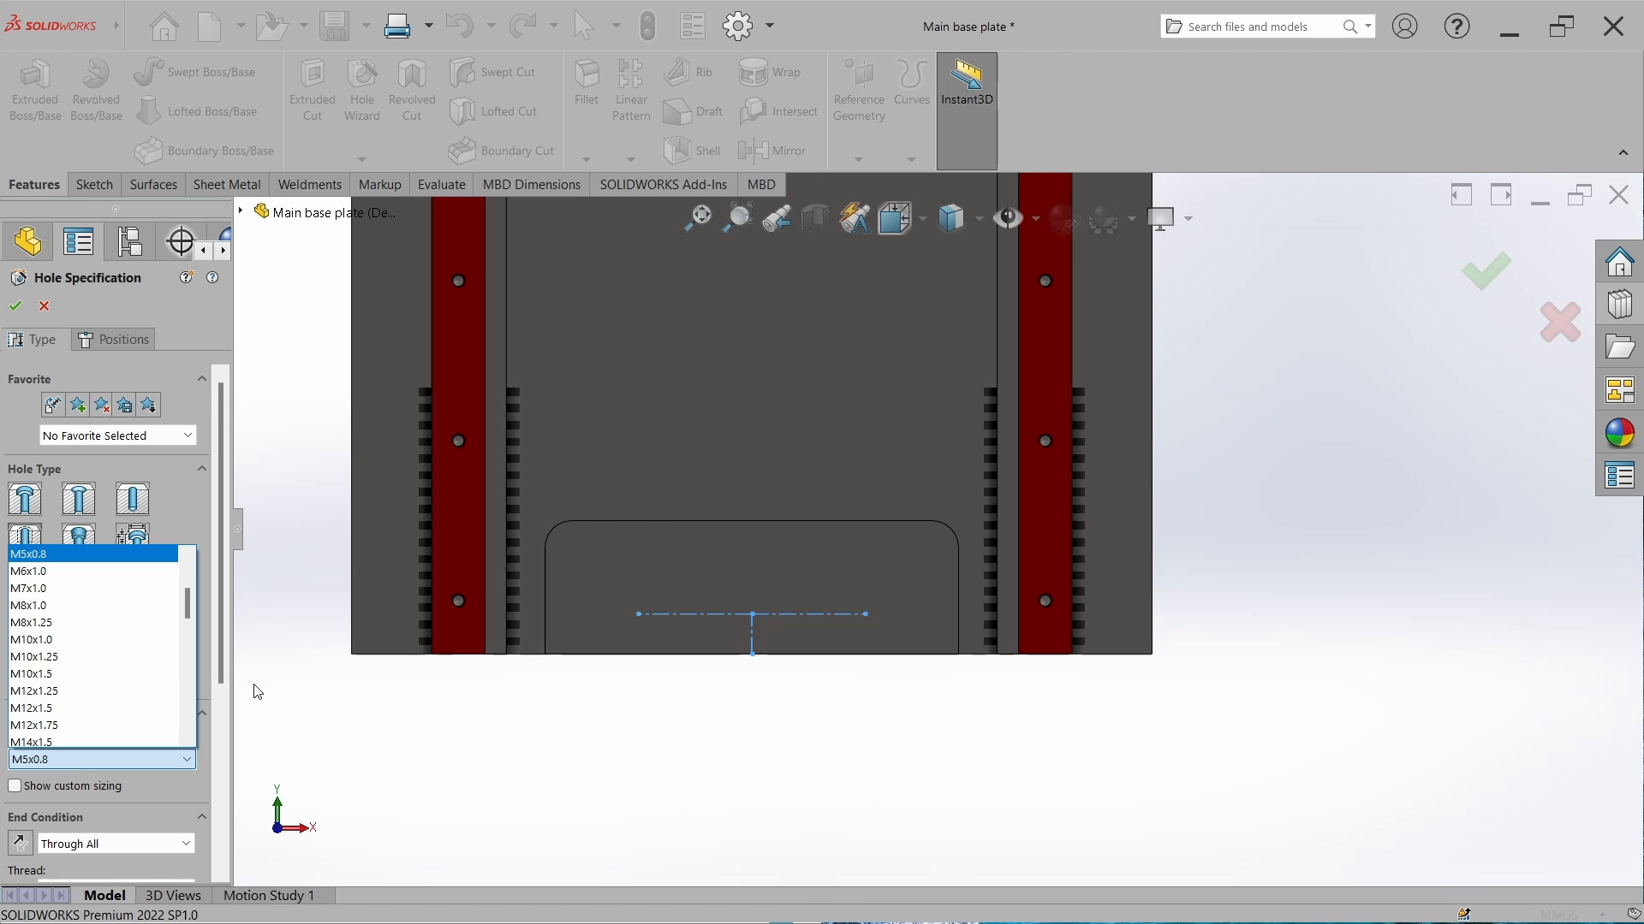
{"action": "left_click", "coordinate": [34, 674]}
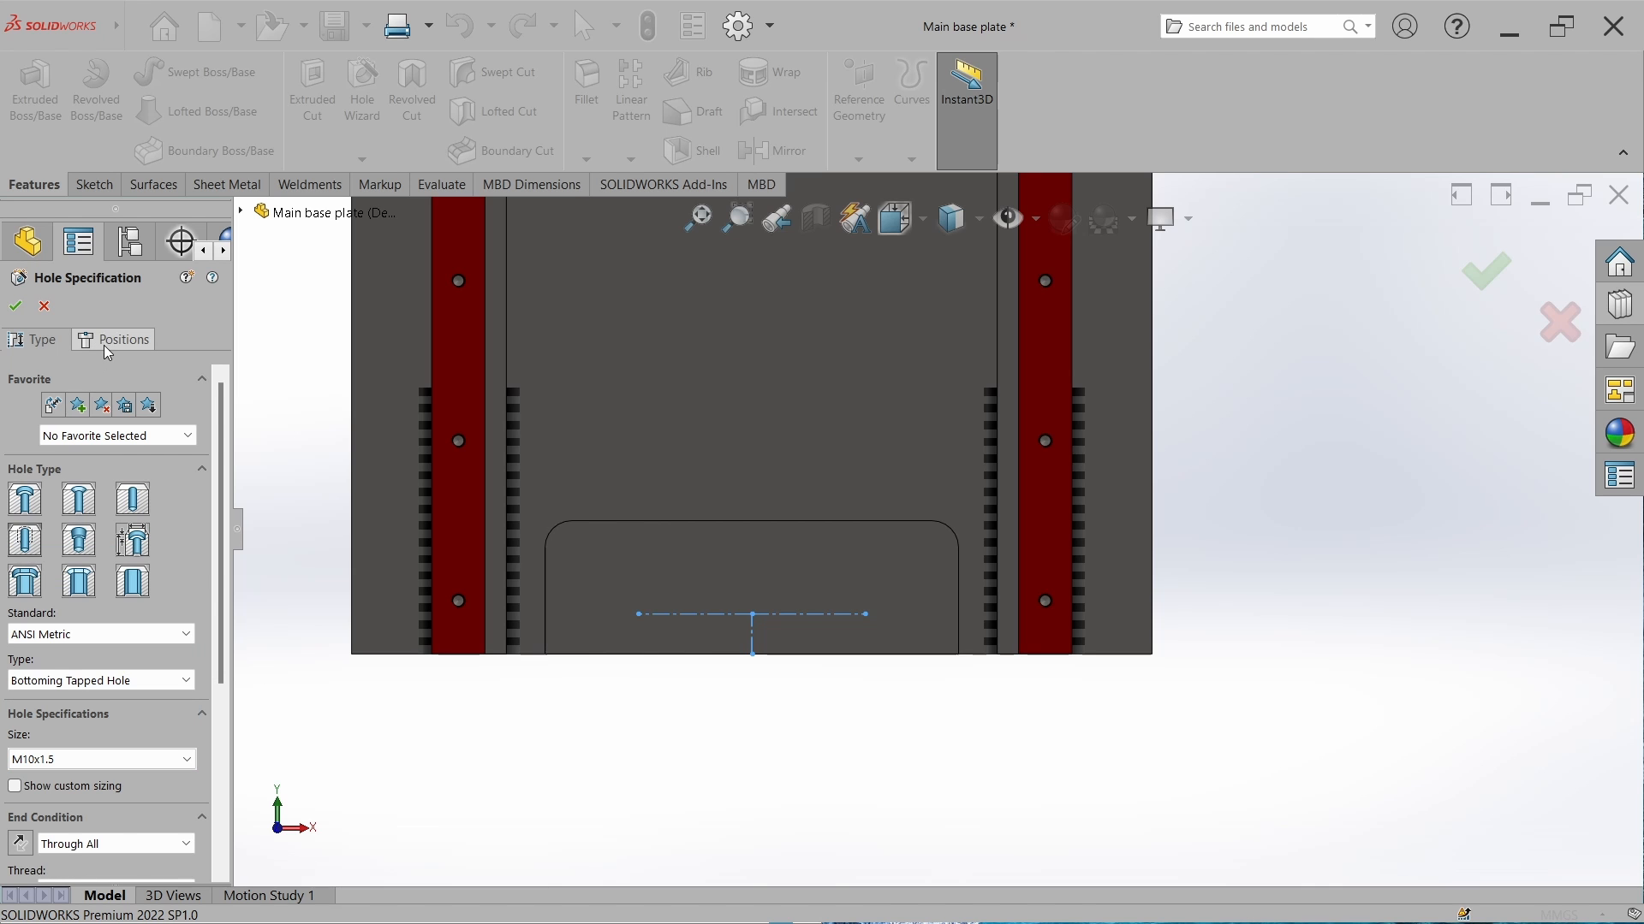
Place the tapped holes at both outer ends of the 85 mm construction layout, and save and close the base plate part.
{"action": "left_click", "coordinate": [105, 343]}
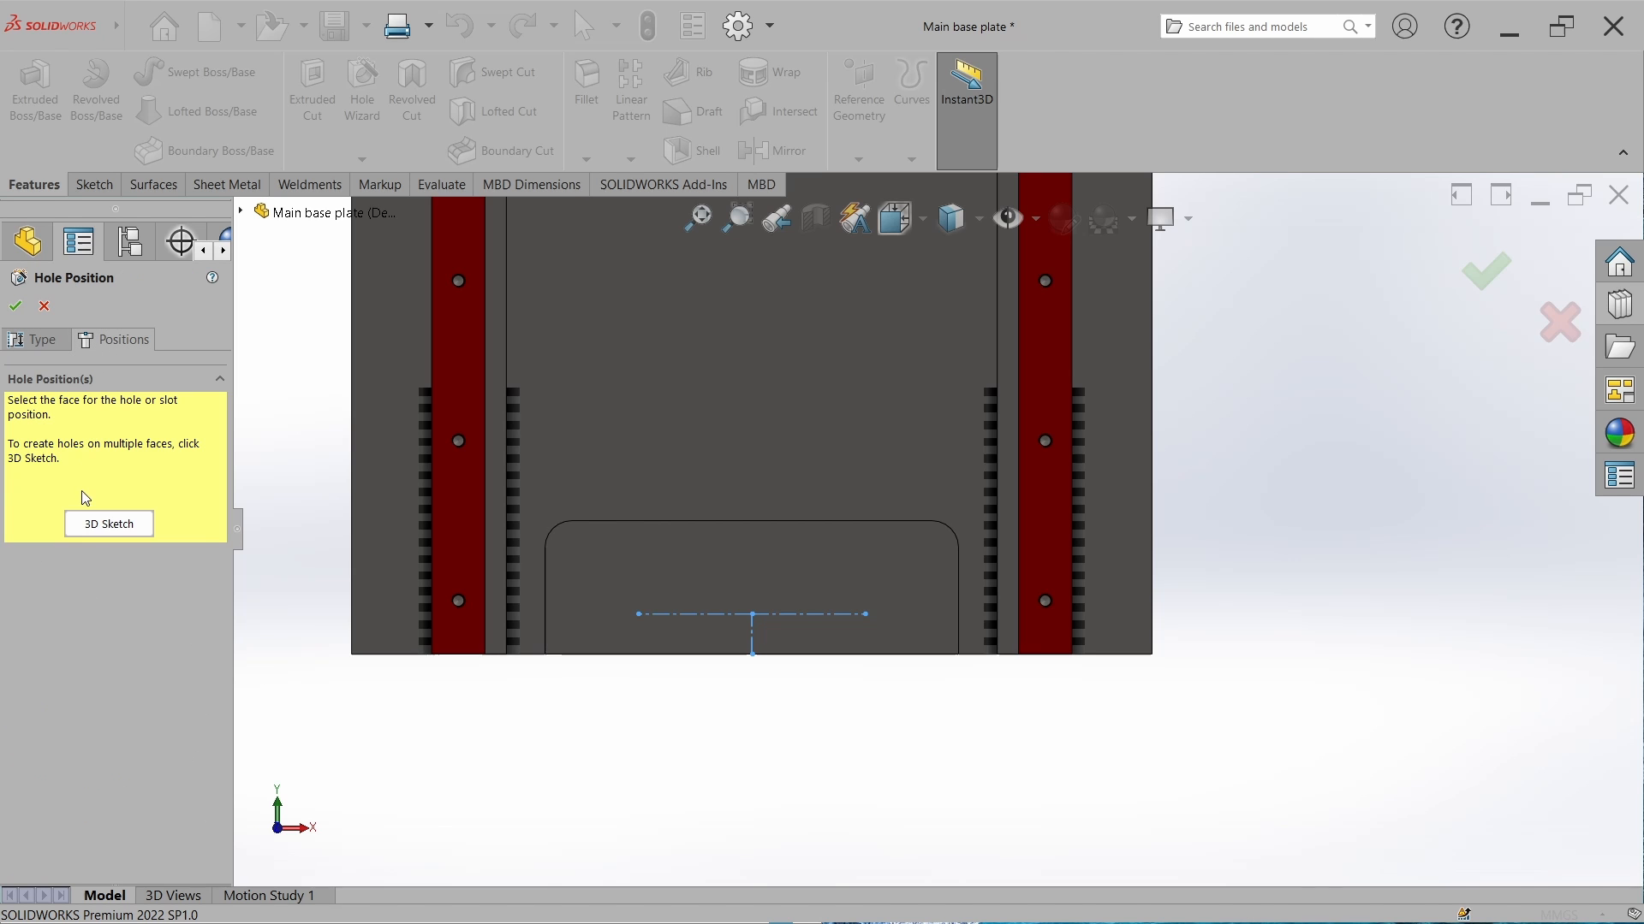
{"action": "left_click", "coordinate": [638, 614]}
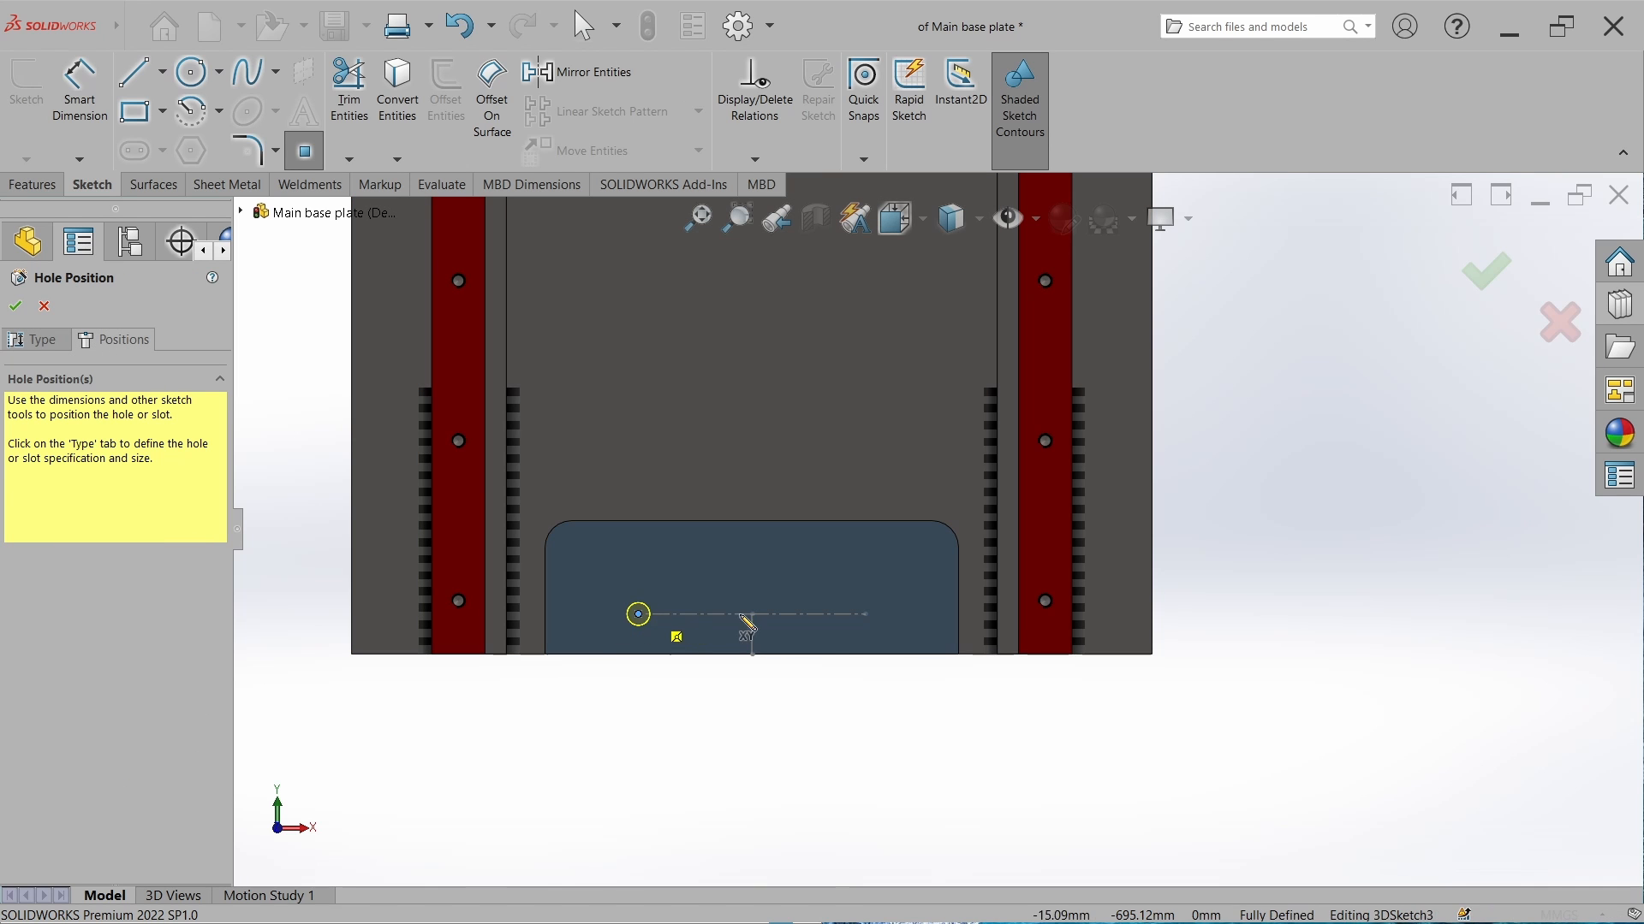
{"action": "left_click", "coordinate": [864, 614]}
{"action": "left_click", "coordinate": [15, 306]}
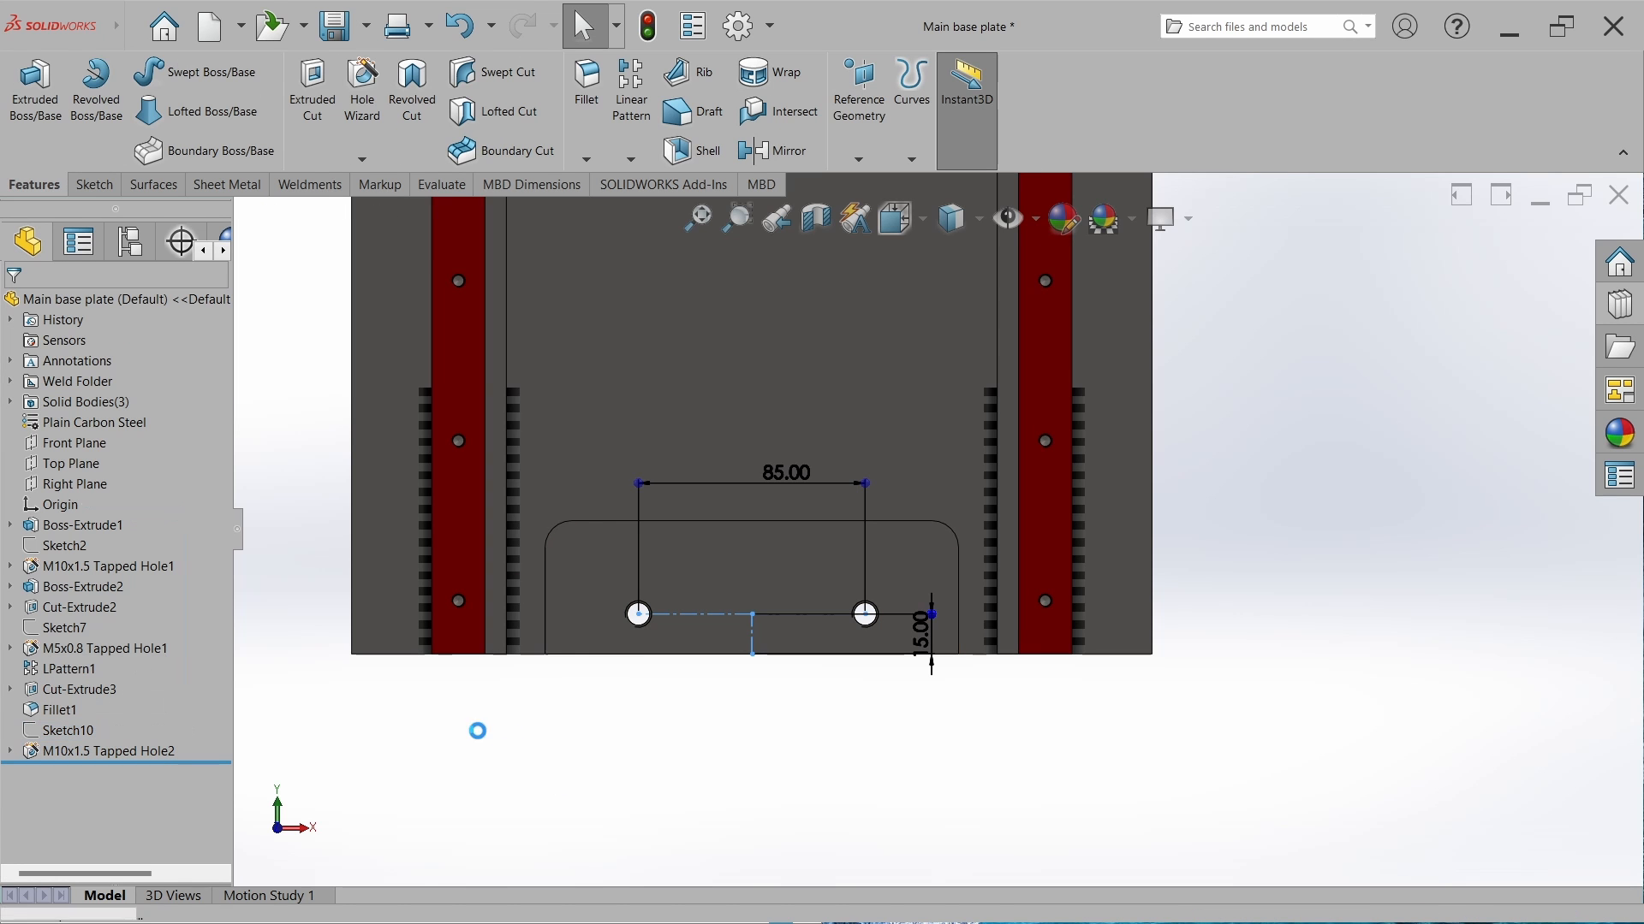
{"action": "left_click", "coordinate": [1615, 198]}
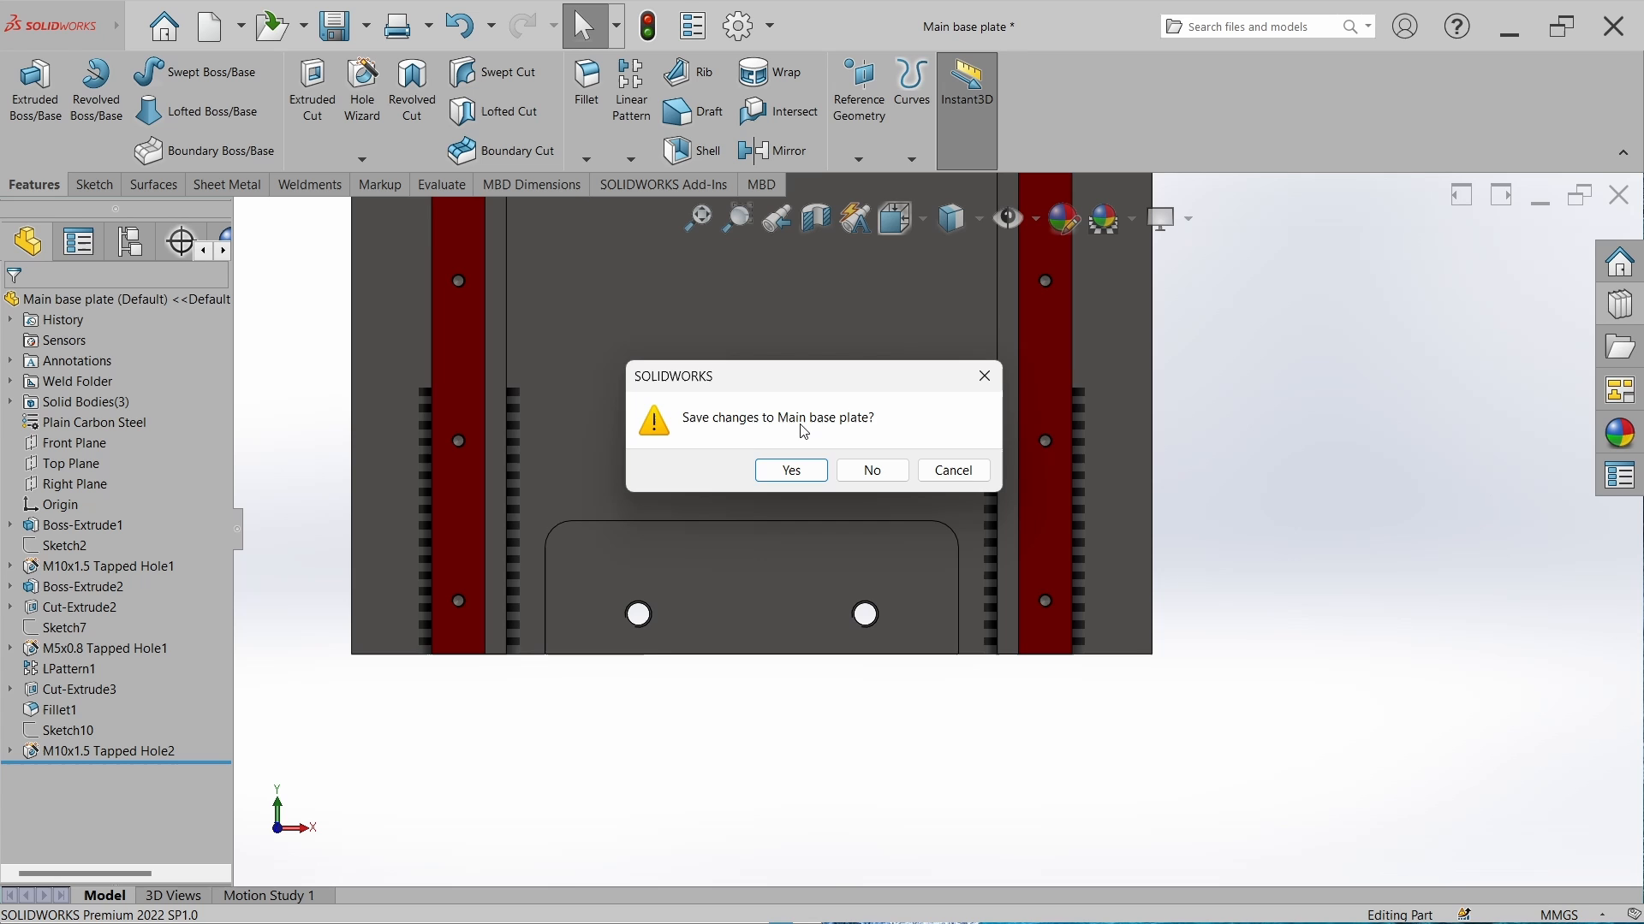
{"action": "left_click", "coordinate": [792, 471]}
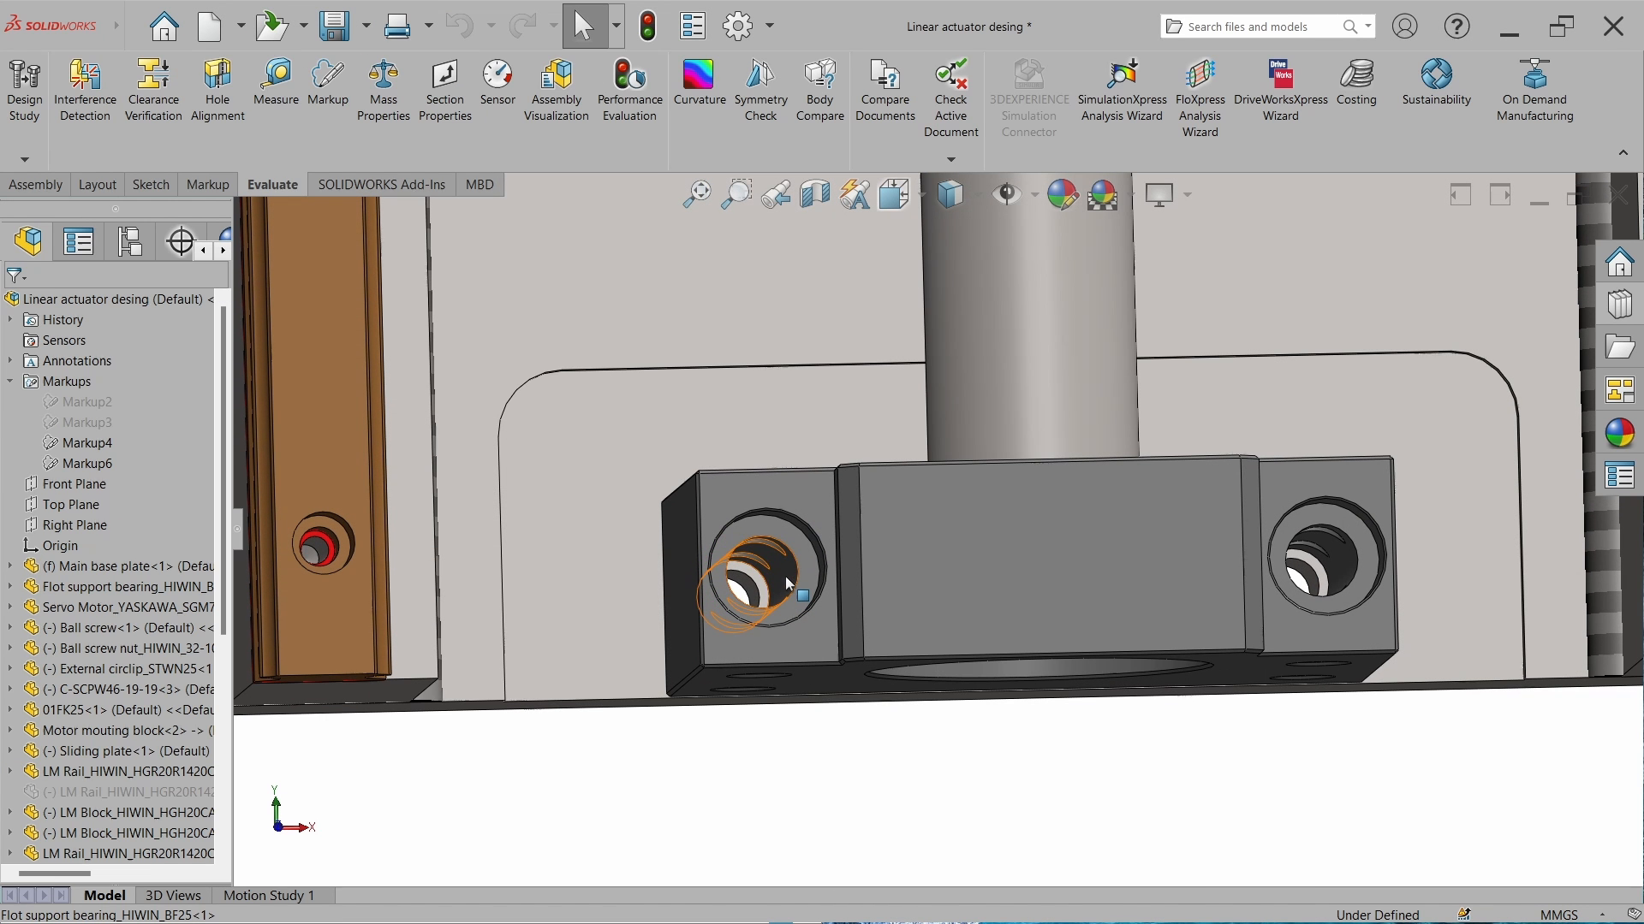
Mate a mounting hole of the support bearing concentric with the matching tapped hole in the main base plate.
{"action": "left_click", "coordinate": [753, 589]}
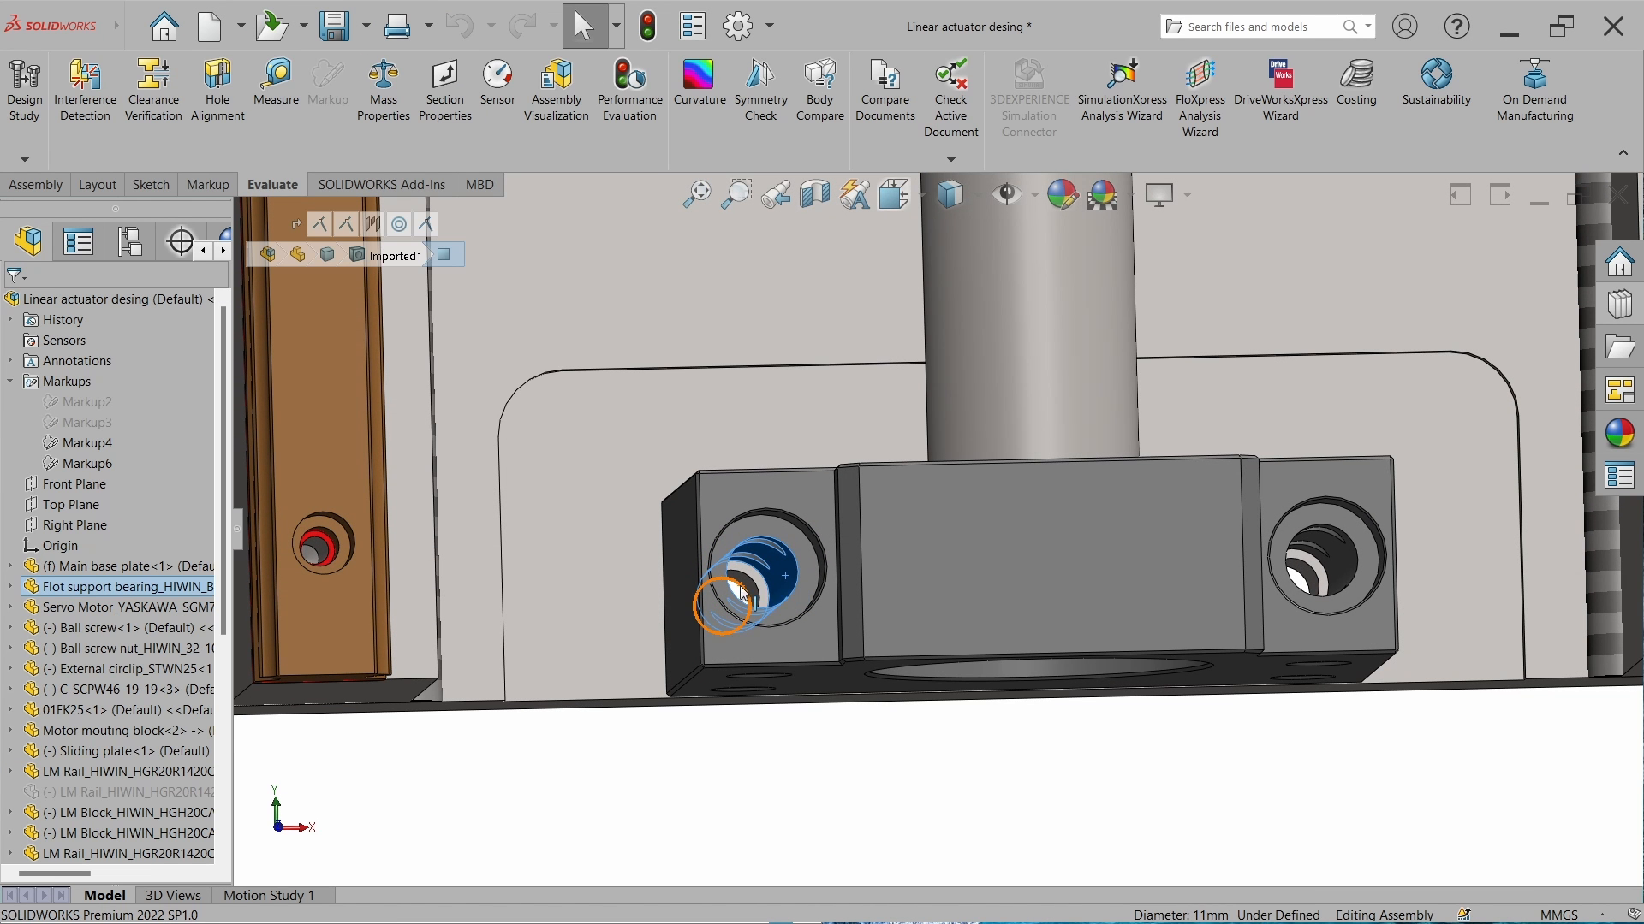
{"action": "left_click", "coordinate": [748, 589], "text": "ctrl"}
{"action": "left_click", "coordinate": [873, 571]}
Open the Coincident1 mate between the support bearing's underside and the main base plate for editing.
{"action": "middle_click_drag", "start_coordinate": [908, 700], "coordinate": [1008, 491]}
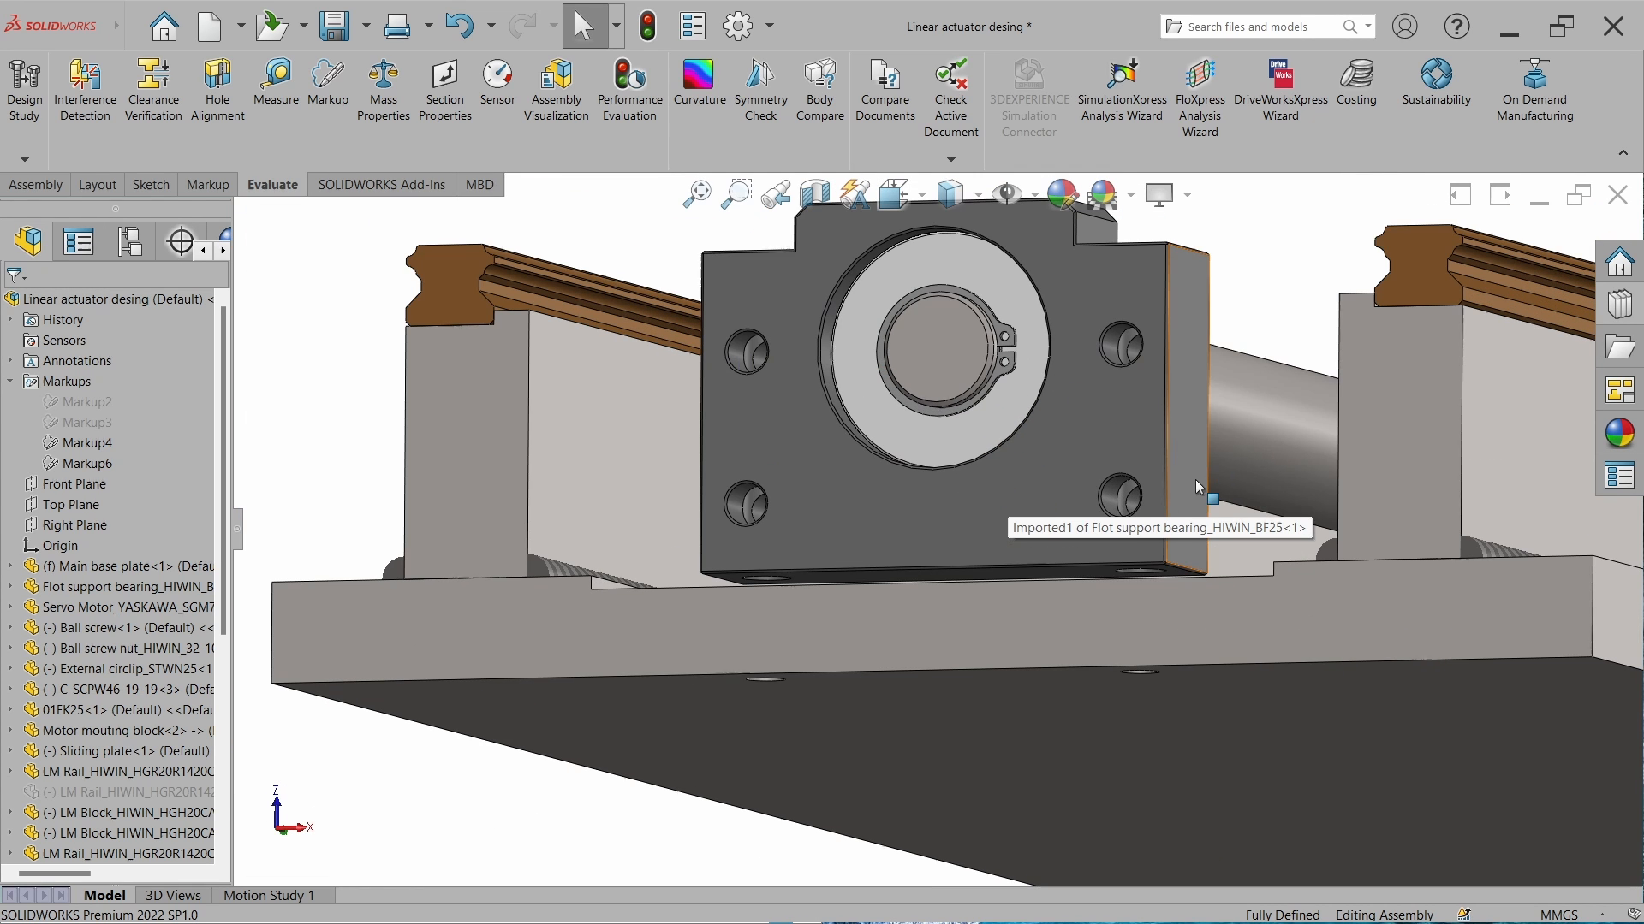
{"action": "middle_click_drag", "start_coordinate": [1195, 487], "coordinate": [722, 421]}
{"action": "left_click", "coordinate": [685, 434]}
{"action": "left_click", "coordinate": [665, 723]}
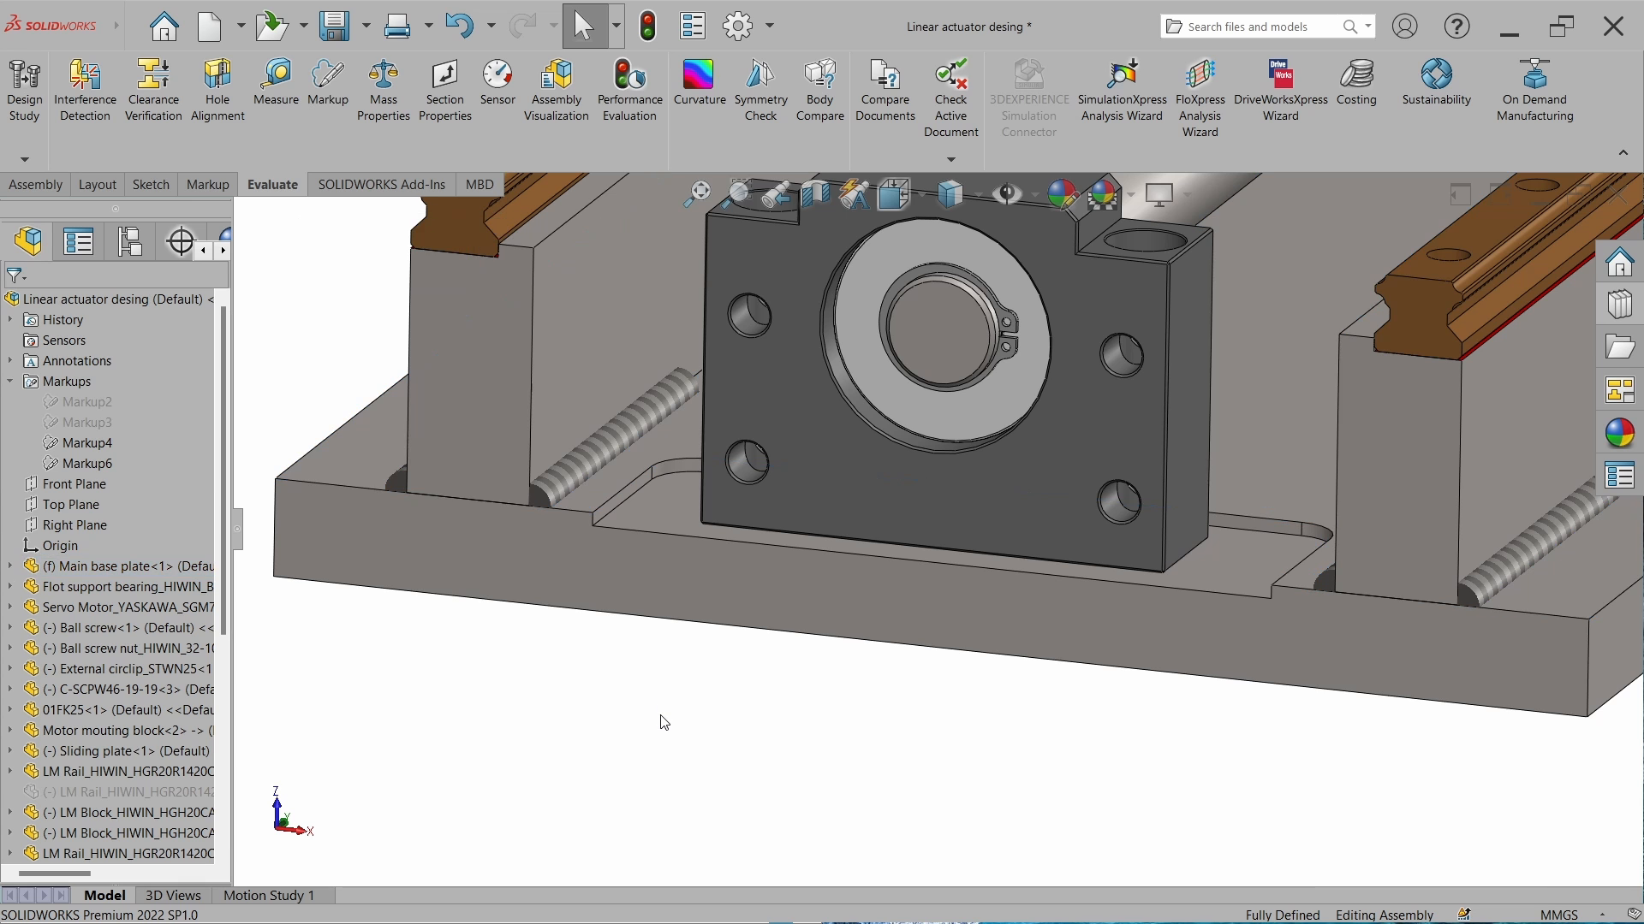
{"action": "left_click", "coordinate": [671, 507]}
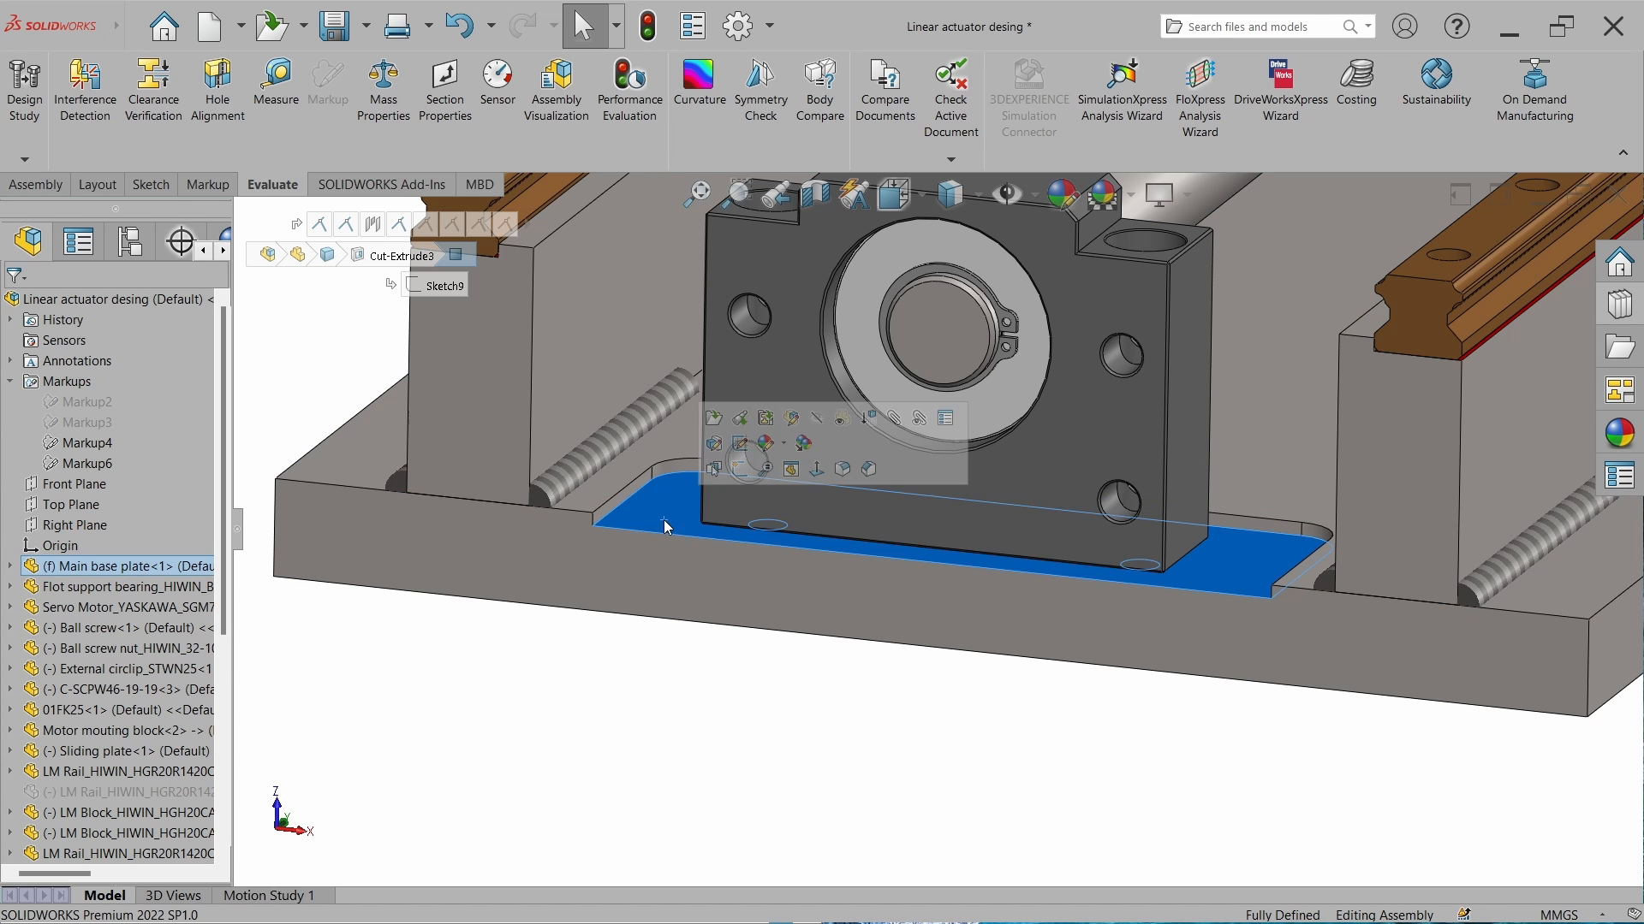
{"action": "left_click", "coordinate": [686, 774]}
{"action": "left_click", "coordinate": [899, 490]}
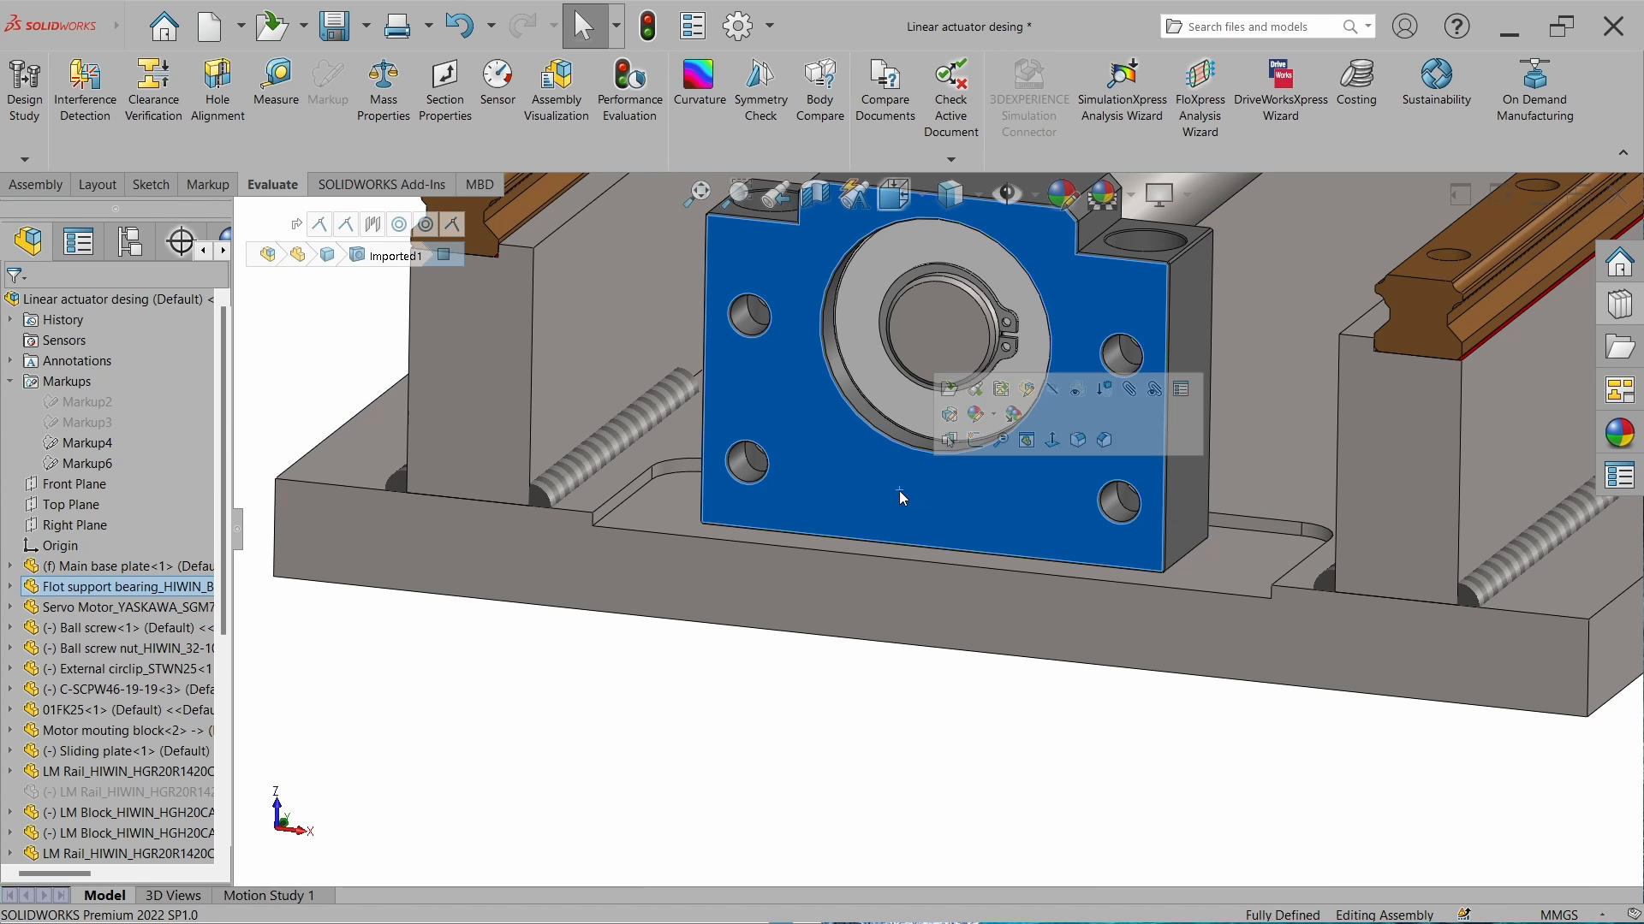
{"action": "left_click", "coordinate": [75, 243]}
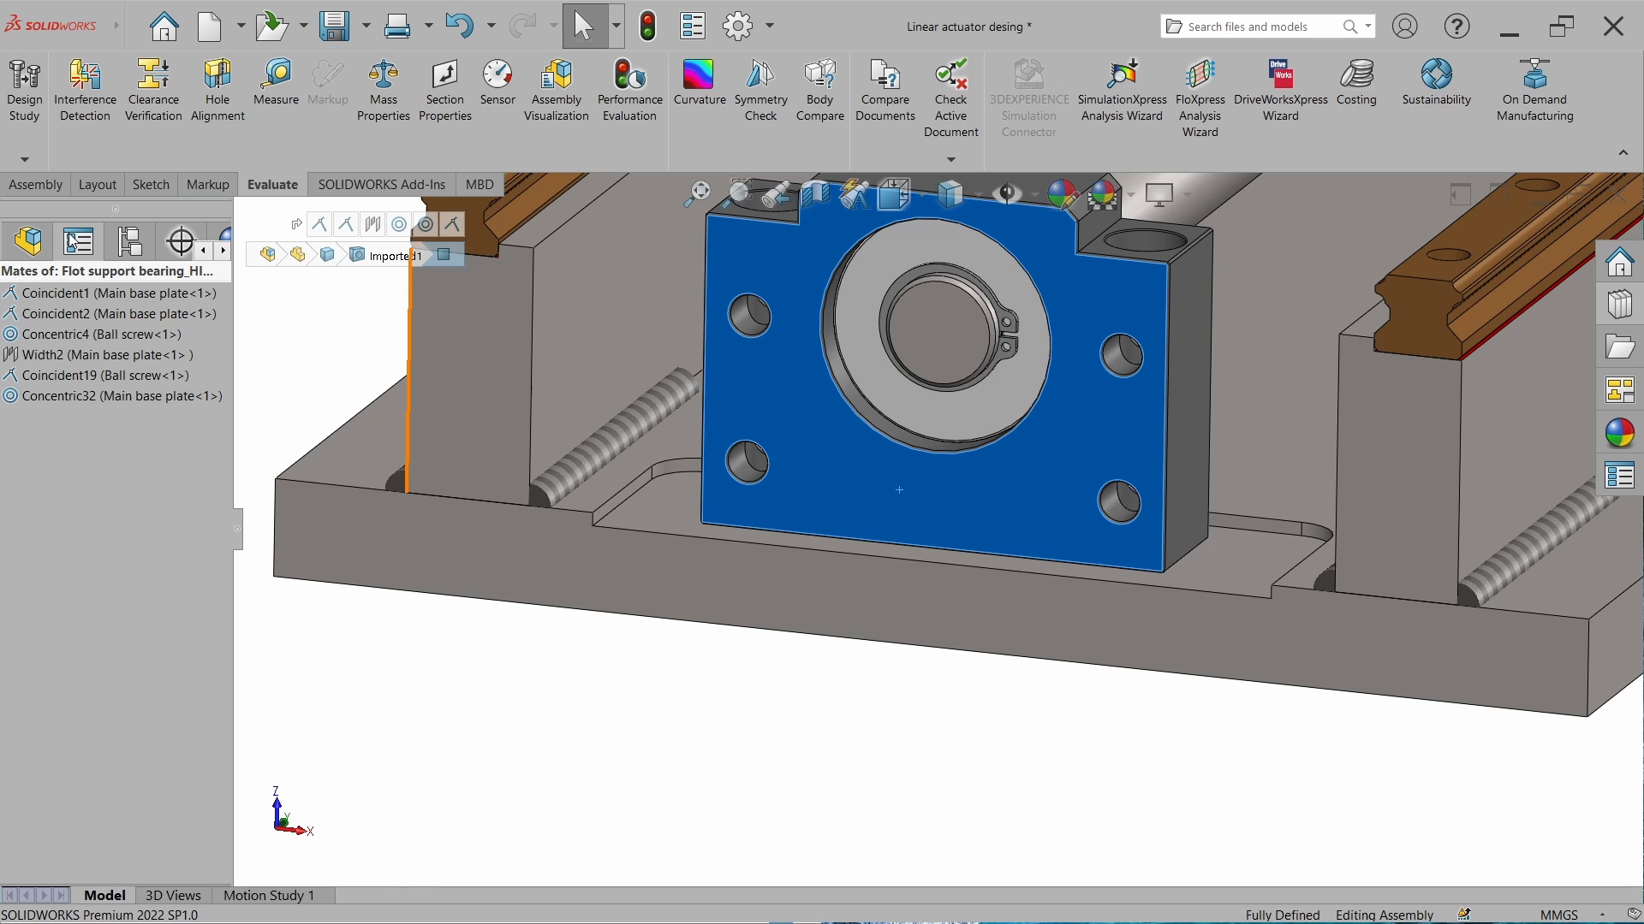
{"action": "left_click", "coordinate": [70, 295]}
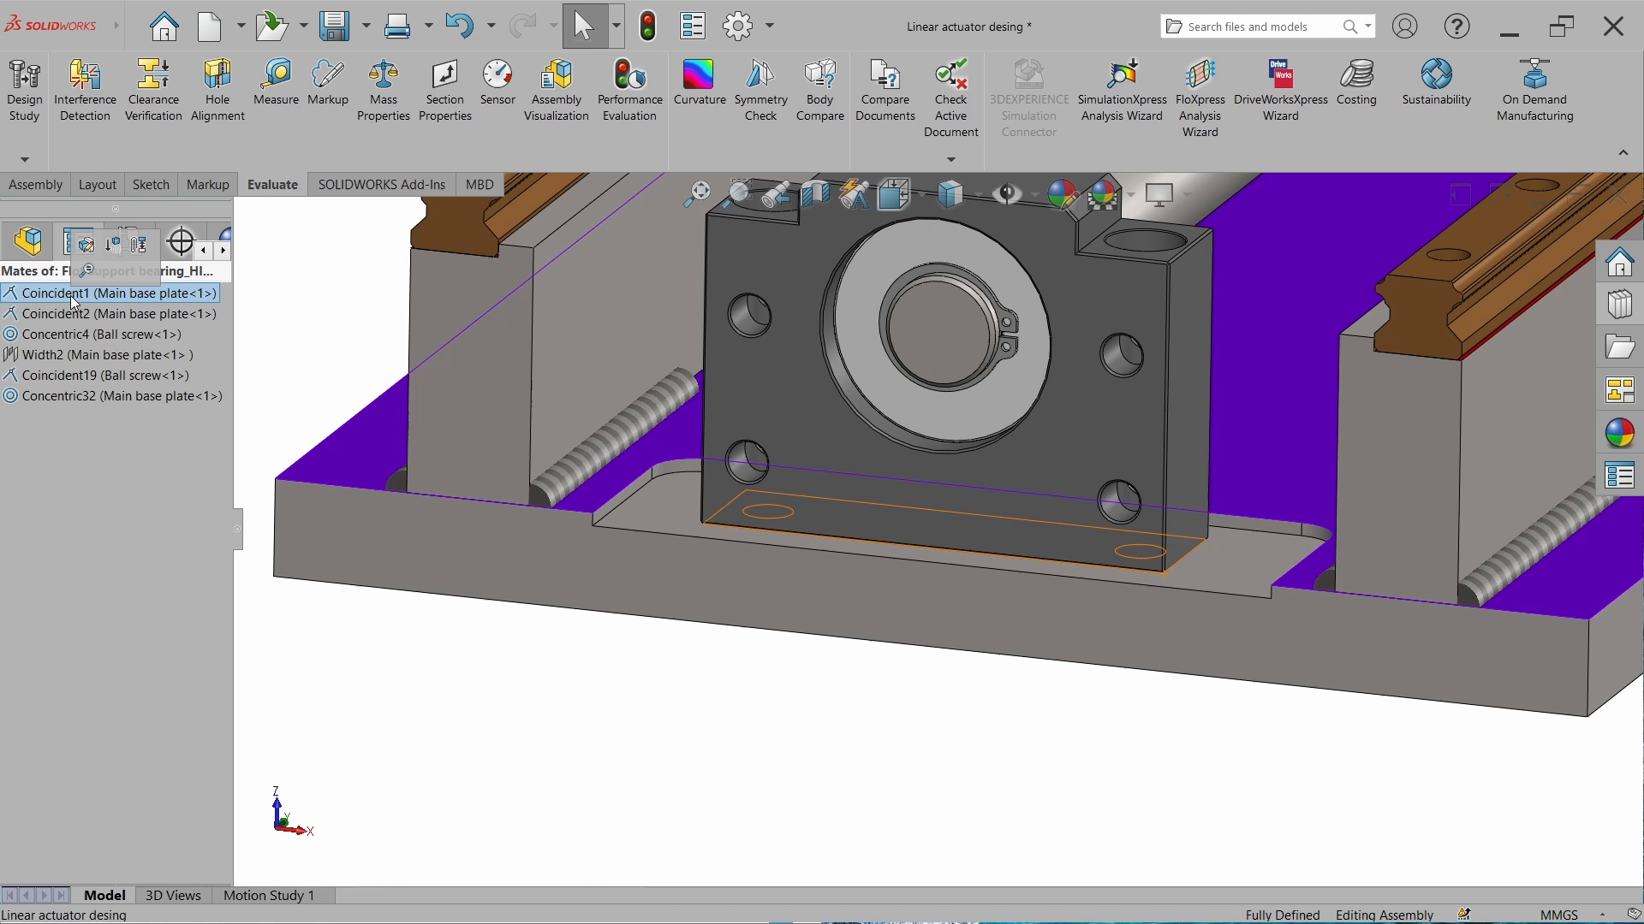
{"action": "left_click", "coordinate": [86, 247]}
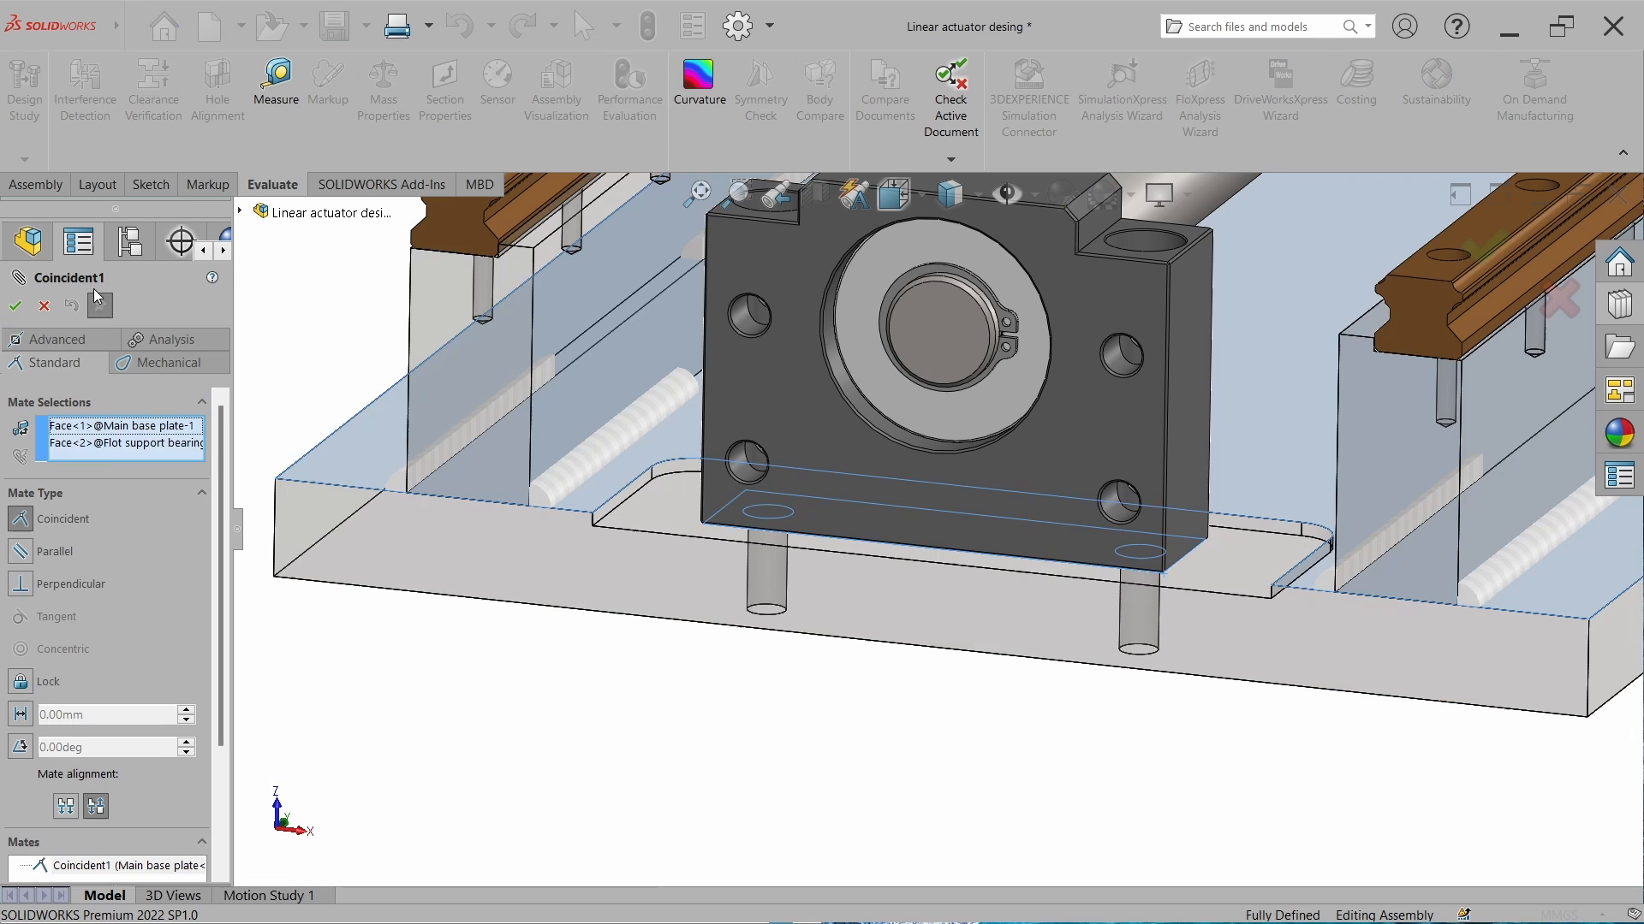
Replace the base plate face in the bearing's coincident mate with the pocket floor, choosing to break other mates to satisfy it.
{"action": "left_click", "coordinate": [109, 444]}
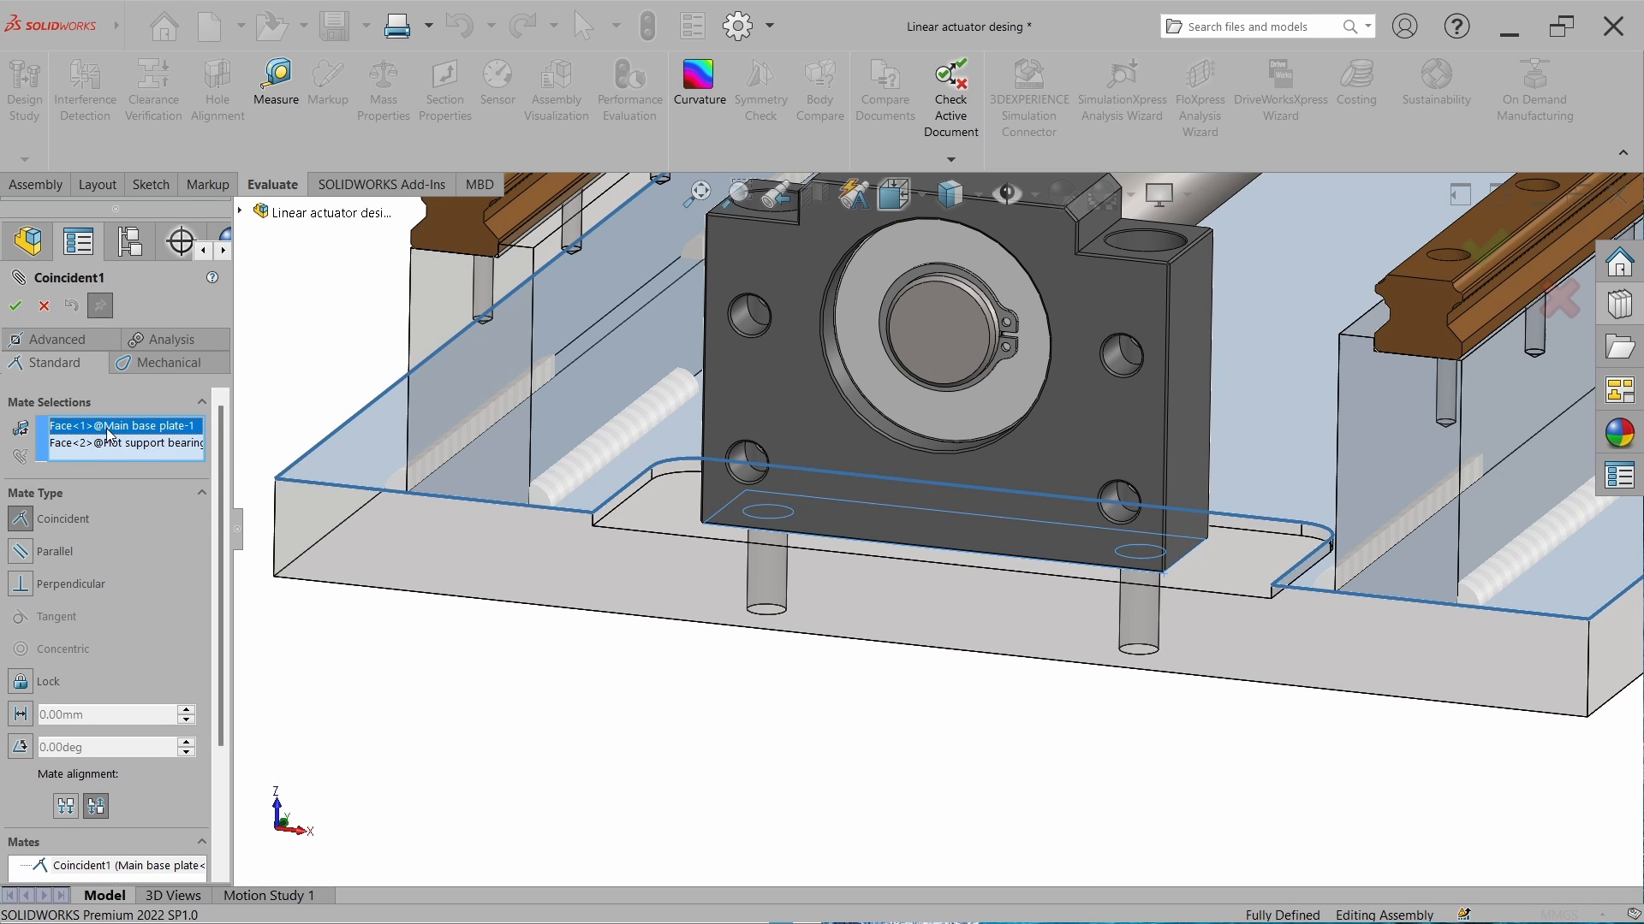
{"action": "right_click", "coordinate": [110, 440]}
{"action": "left_click", "coordinate": [128, 460]}
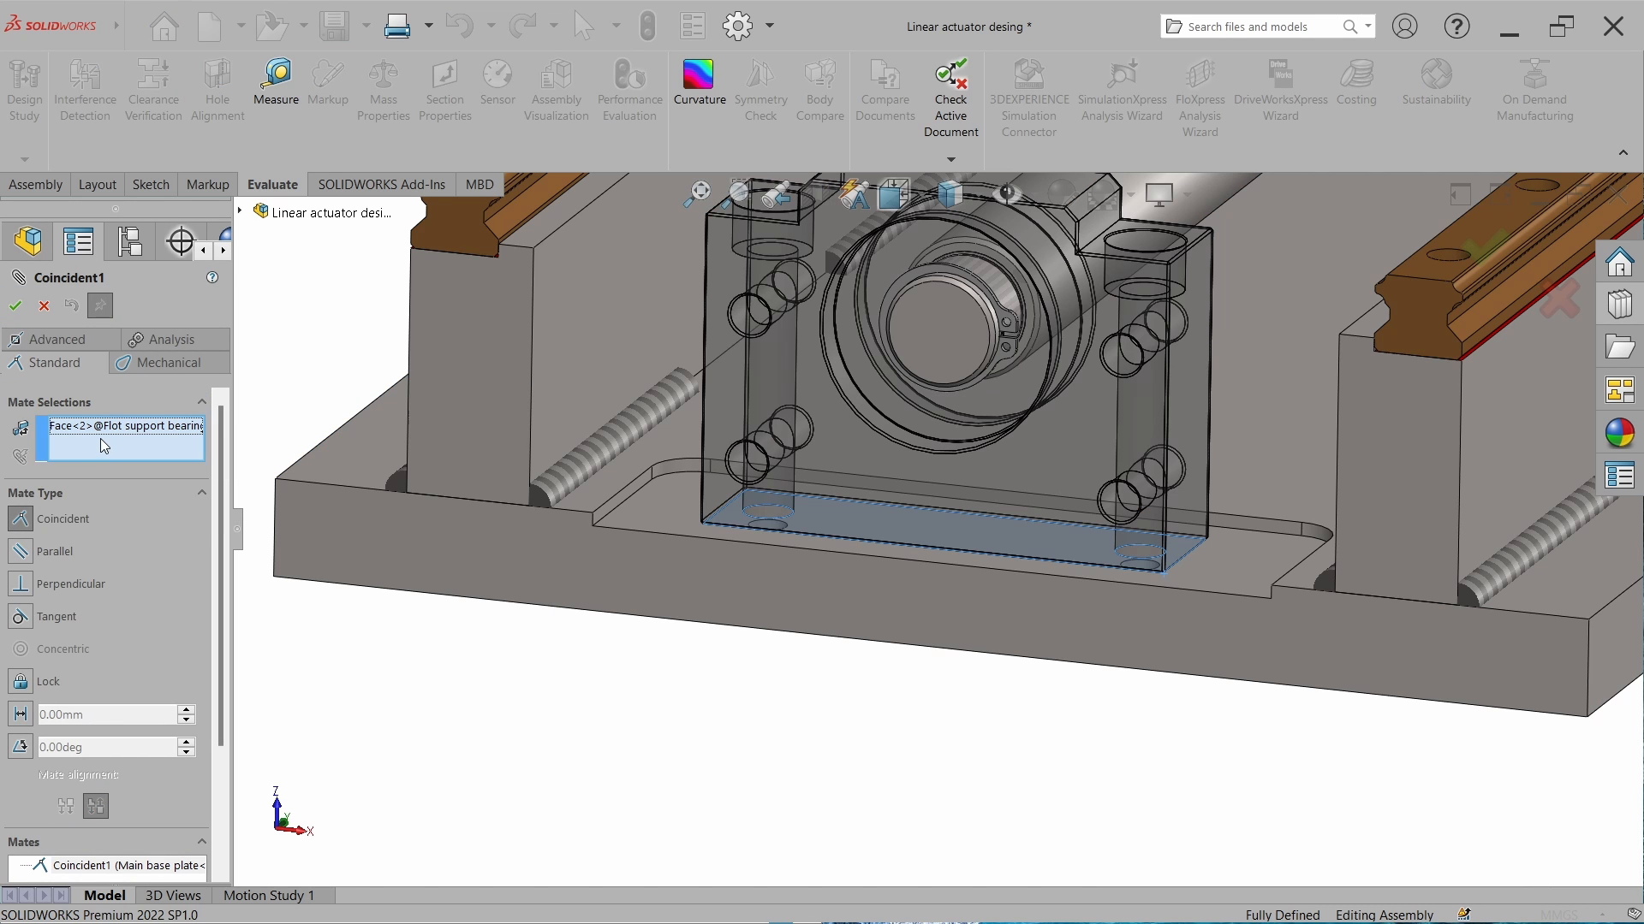
{"action": "left_click", "coordinate": [654, 507]}
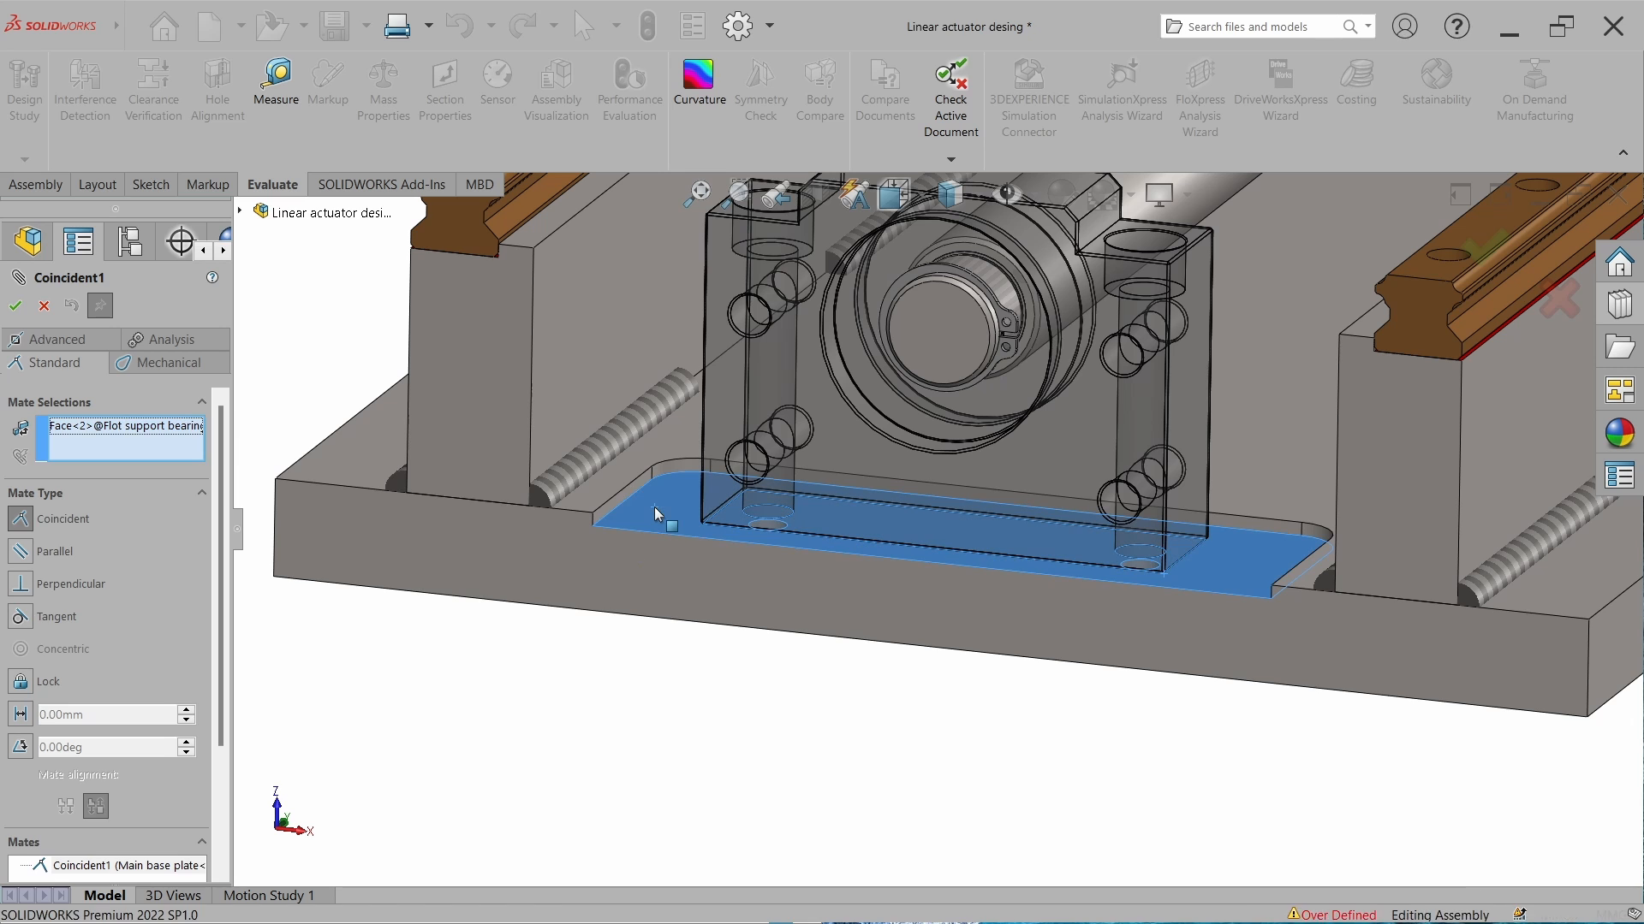
{"action": "left_click", "coordinate": [631, 486]}
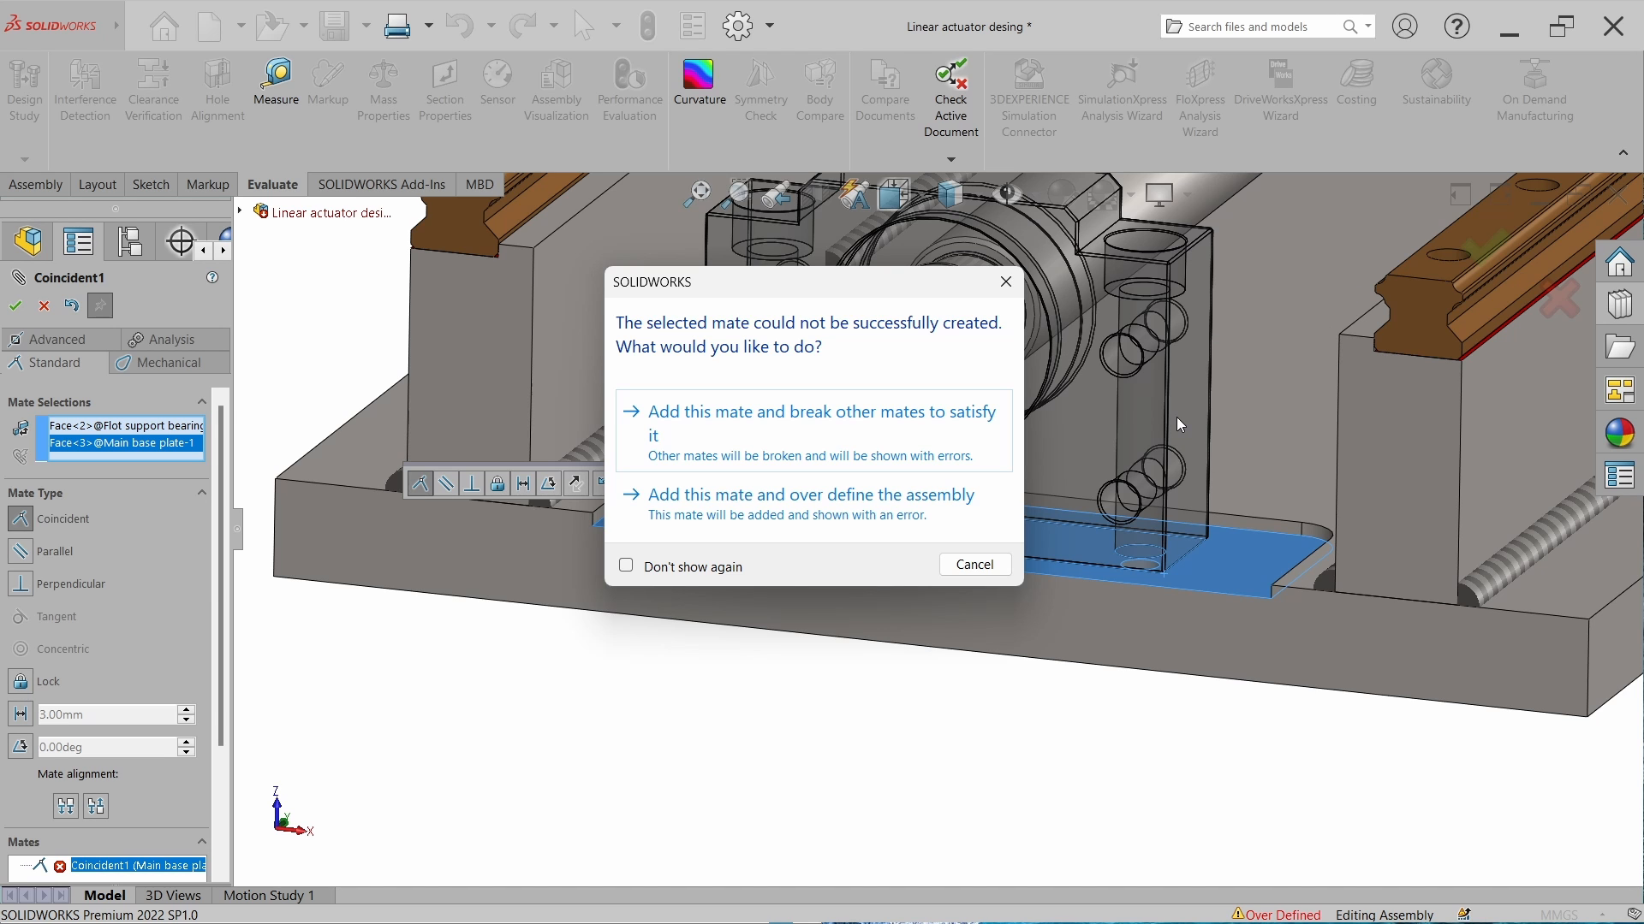
{"action": "left_click", "coordinate": [710, 424]}
{"action": "left_click", "coordinate": [14, 308]}
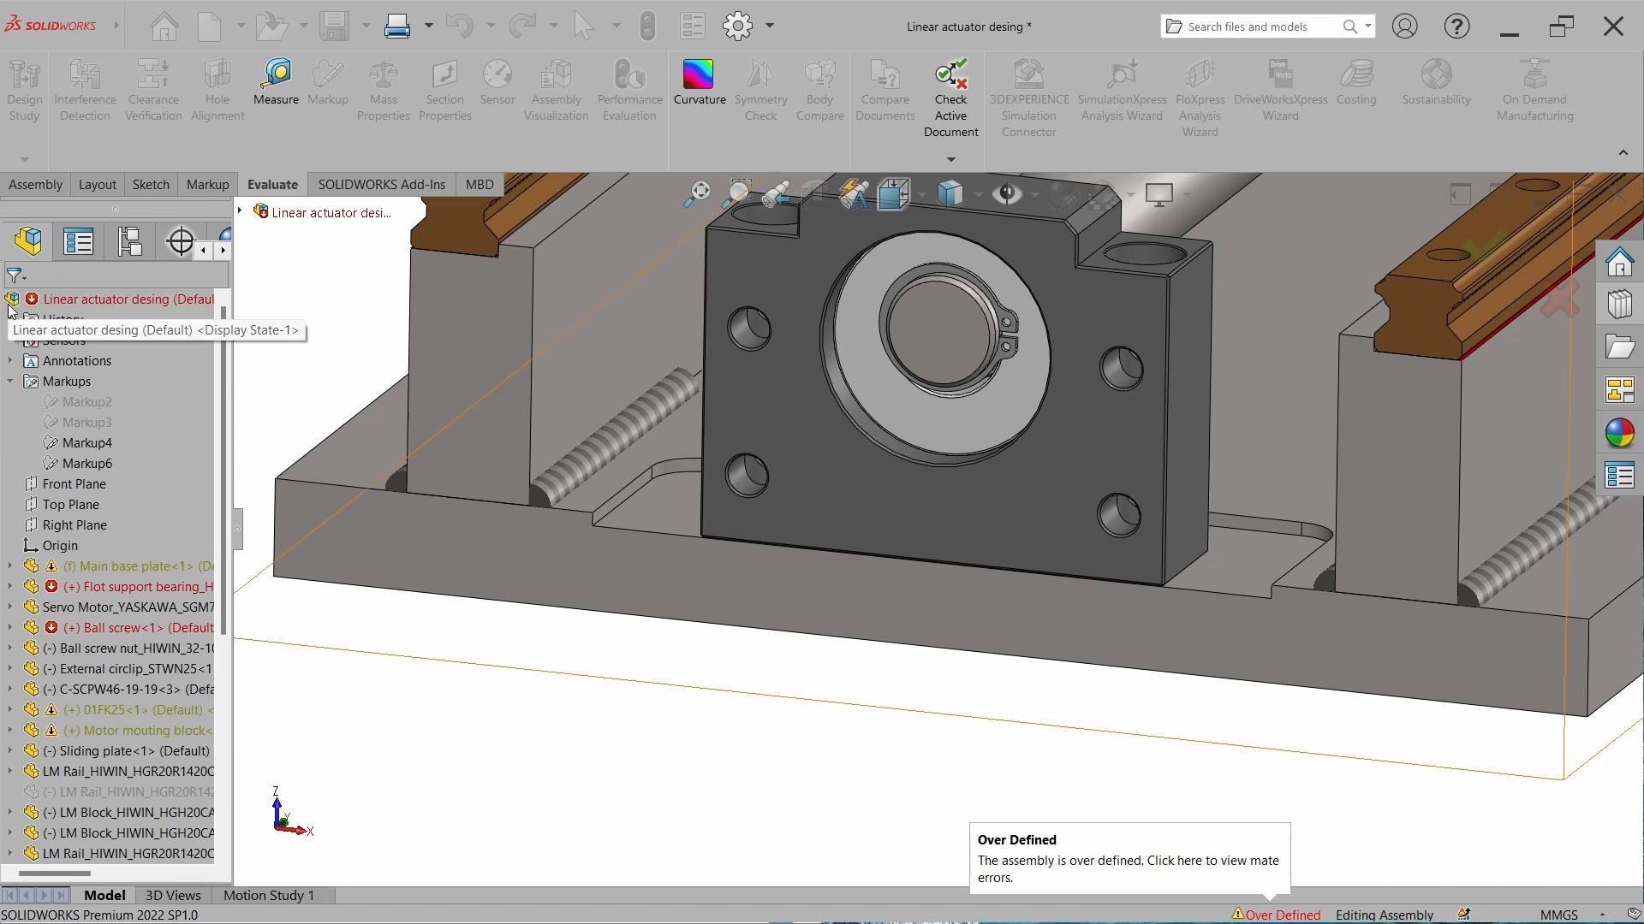
Open the Coincident16 mate between the motor mounting block's underside and the main base plate for editing.
{"action": "key", "text": "f"}
{"action": "scroll", "coordinate": [1071, 433], "scroll_direction": "down", "scroll_amount": 5}
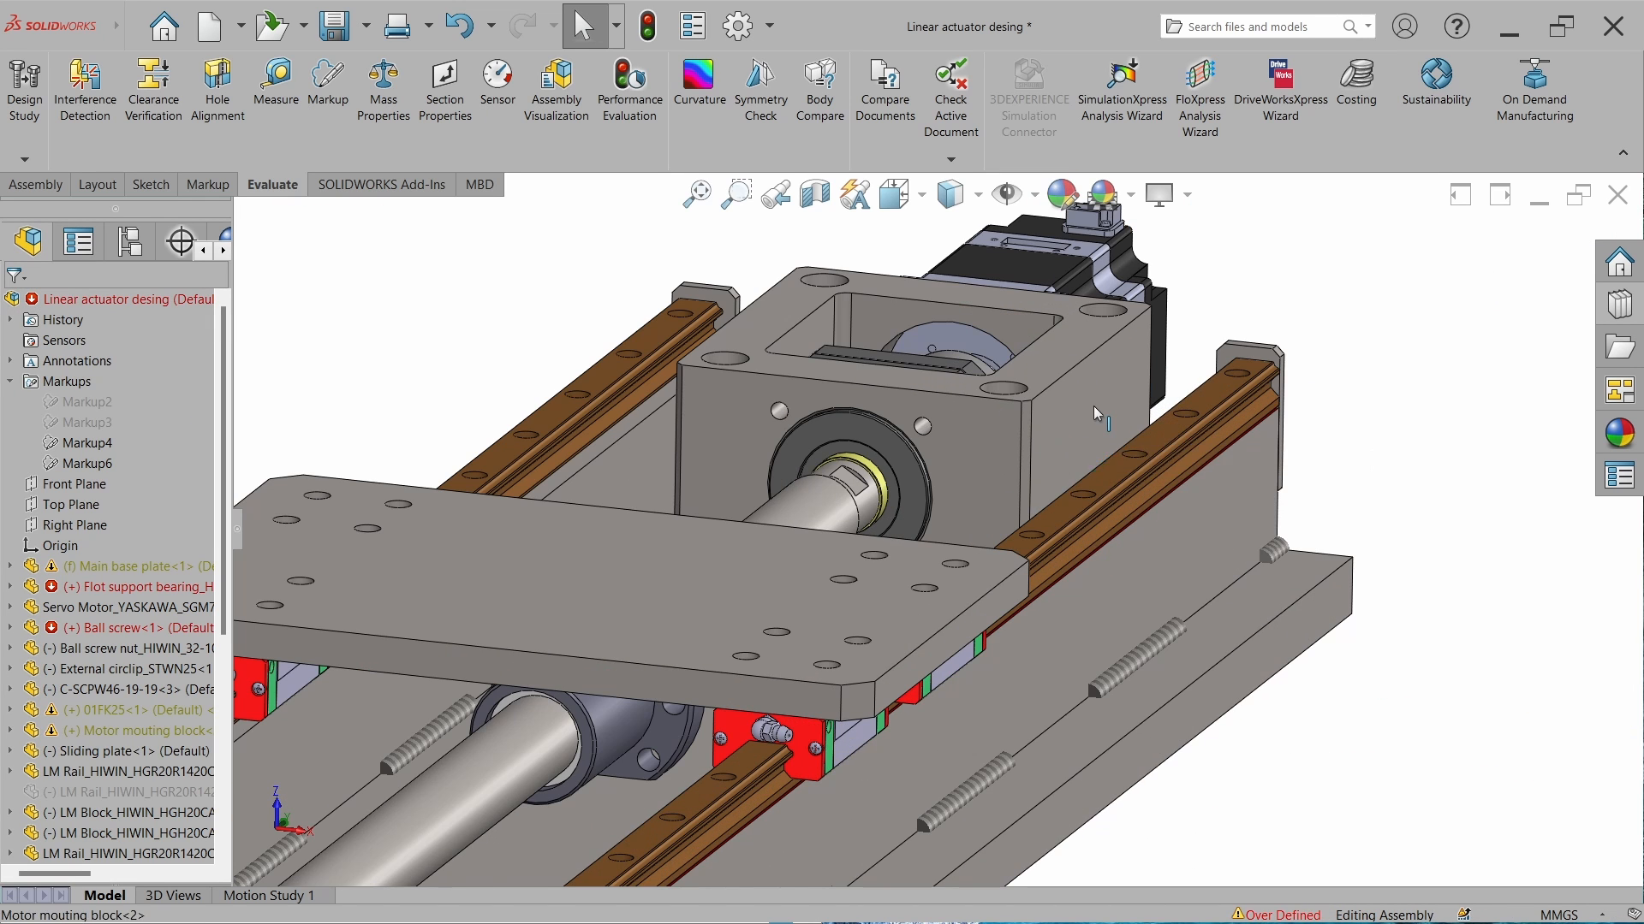
{"action": "left_click", "coordinate": [1092, 406]}
{"action": "middle_click_drag", "start_coordinate": [1092, 406], "coordinate": [1066, 449]}
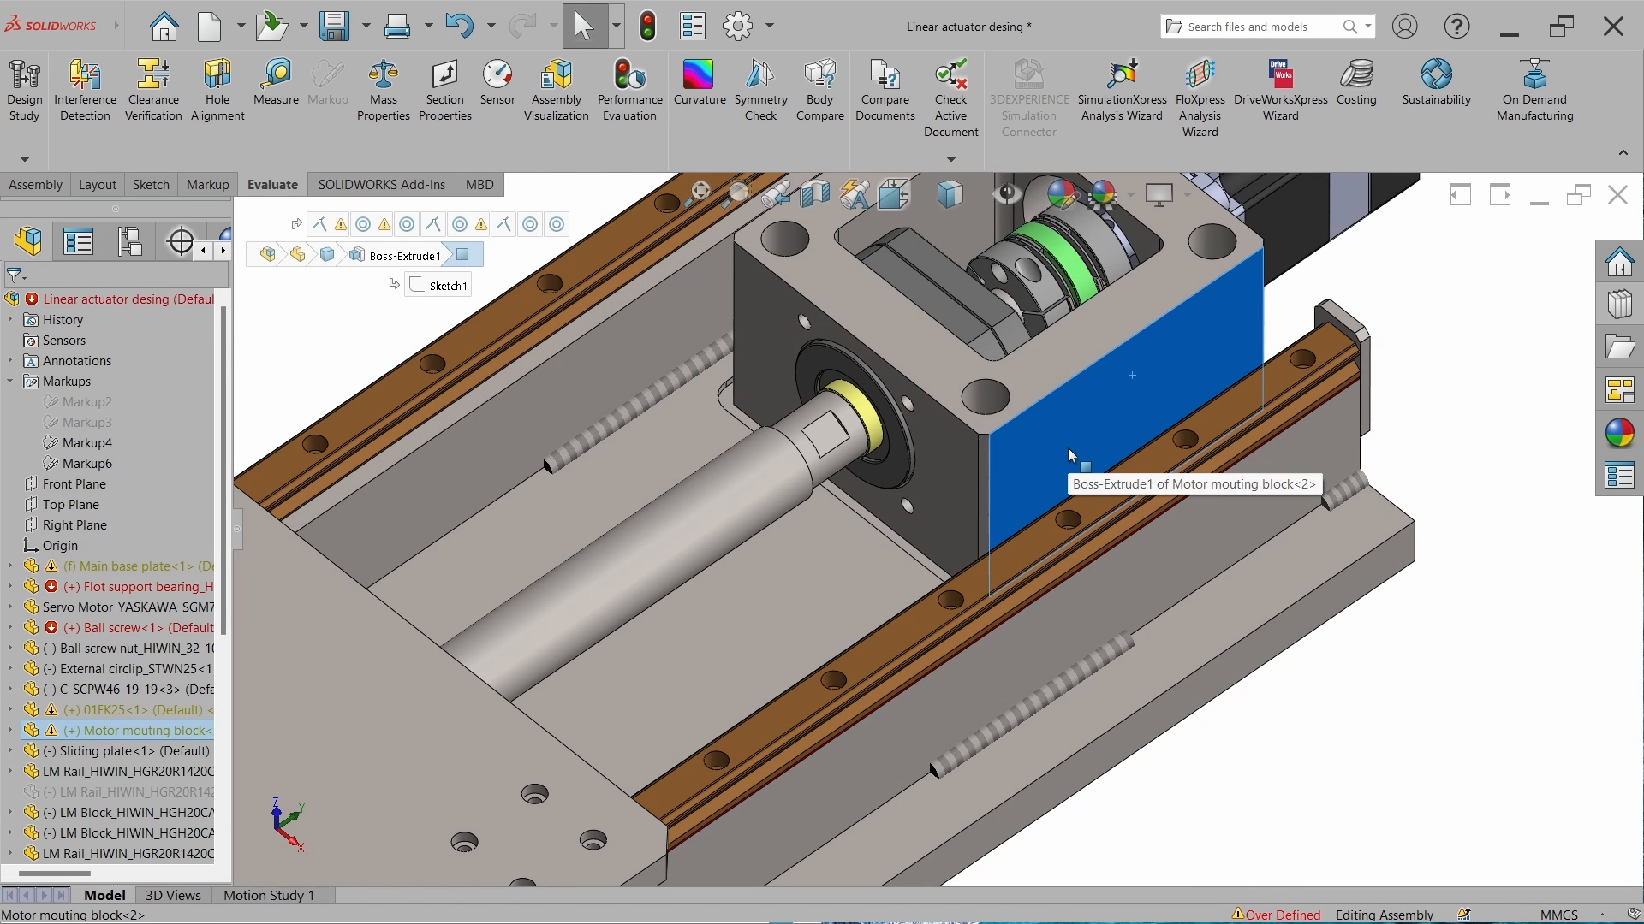
{"action": "left_click", "coordinate": [11, 730]}
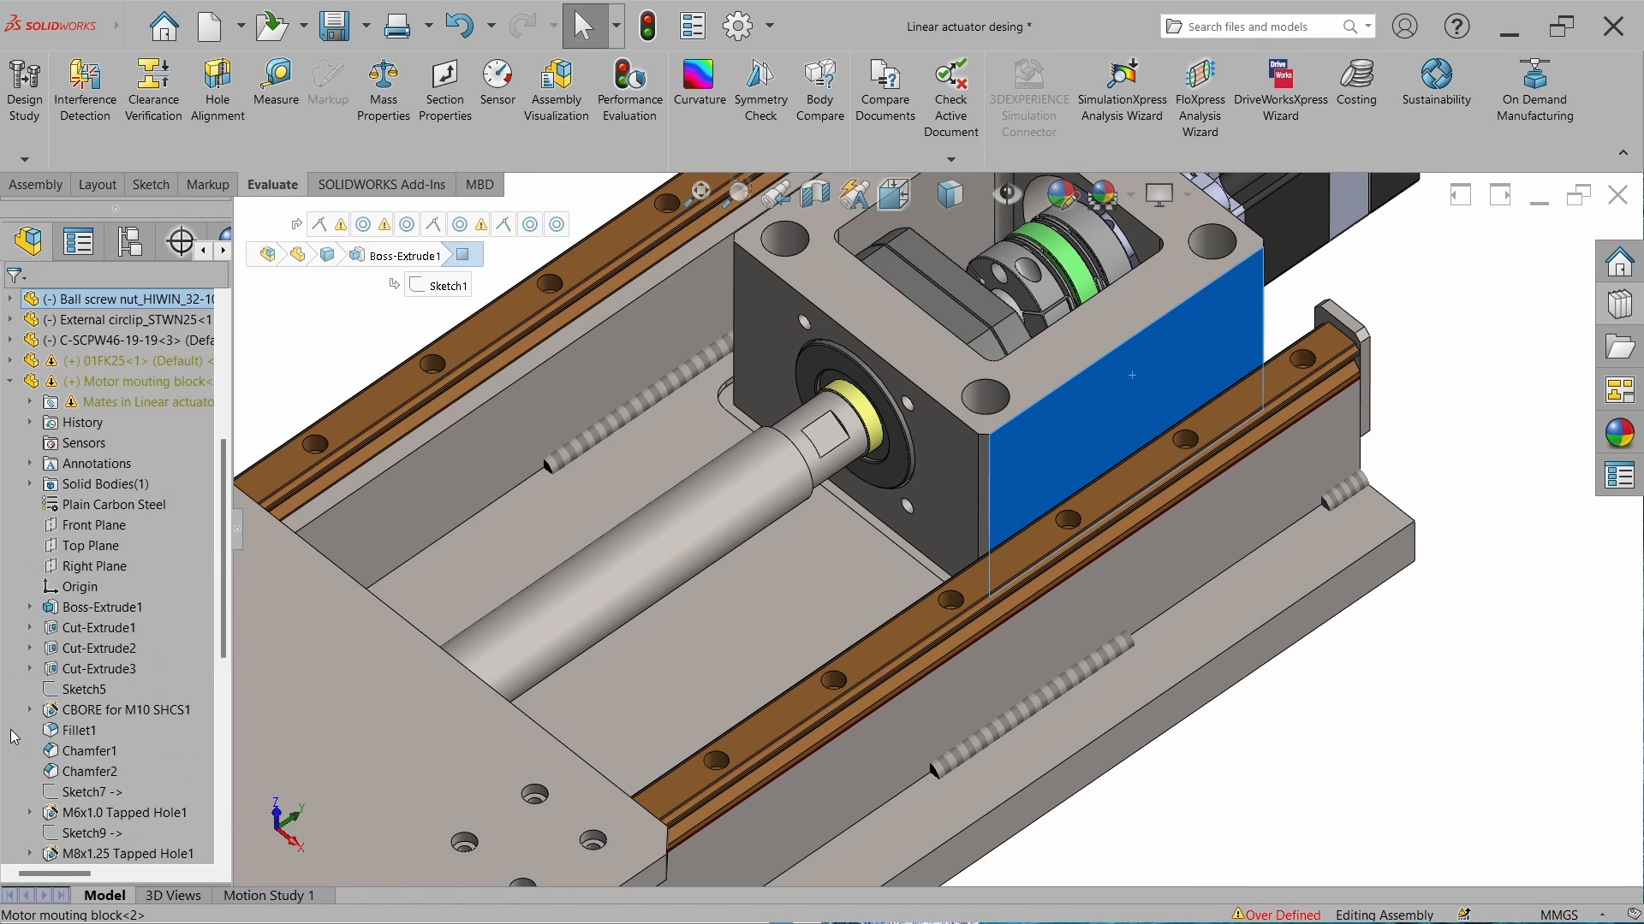
{"action": "left_click", "coordinate": [31, 402]}
{"action": "left_click", "coordinate": [129, 506]}
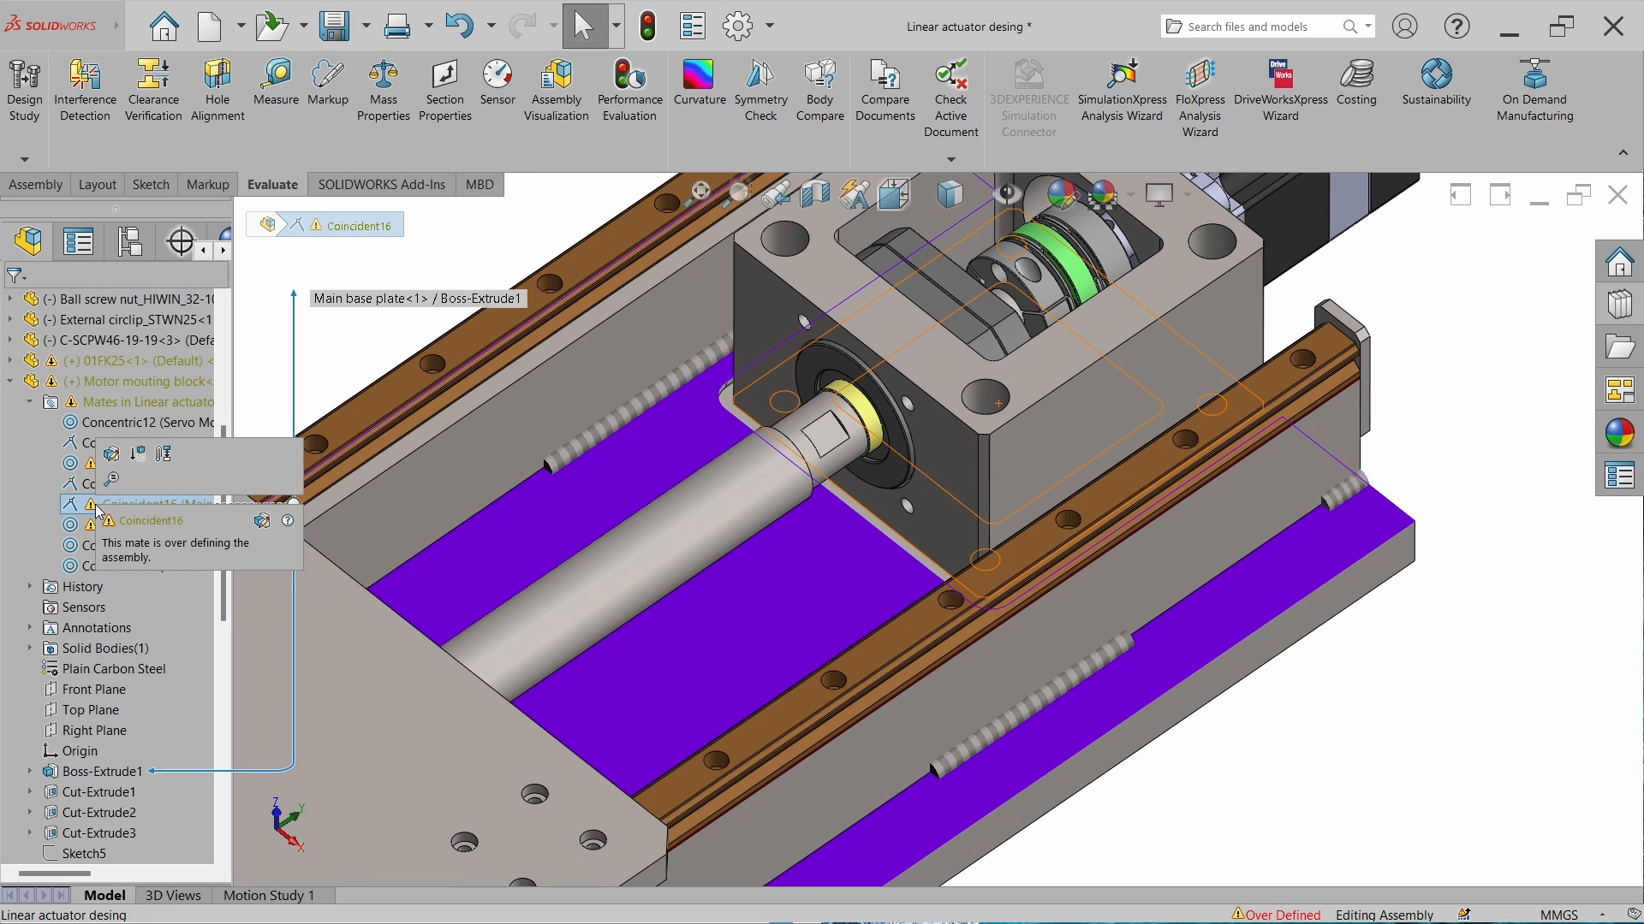
{"action": "left_click", "coordinate": [112, 455]}
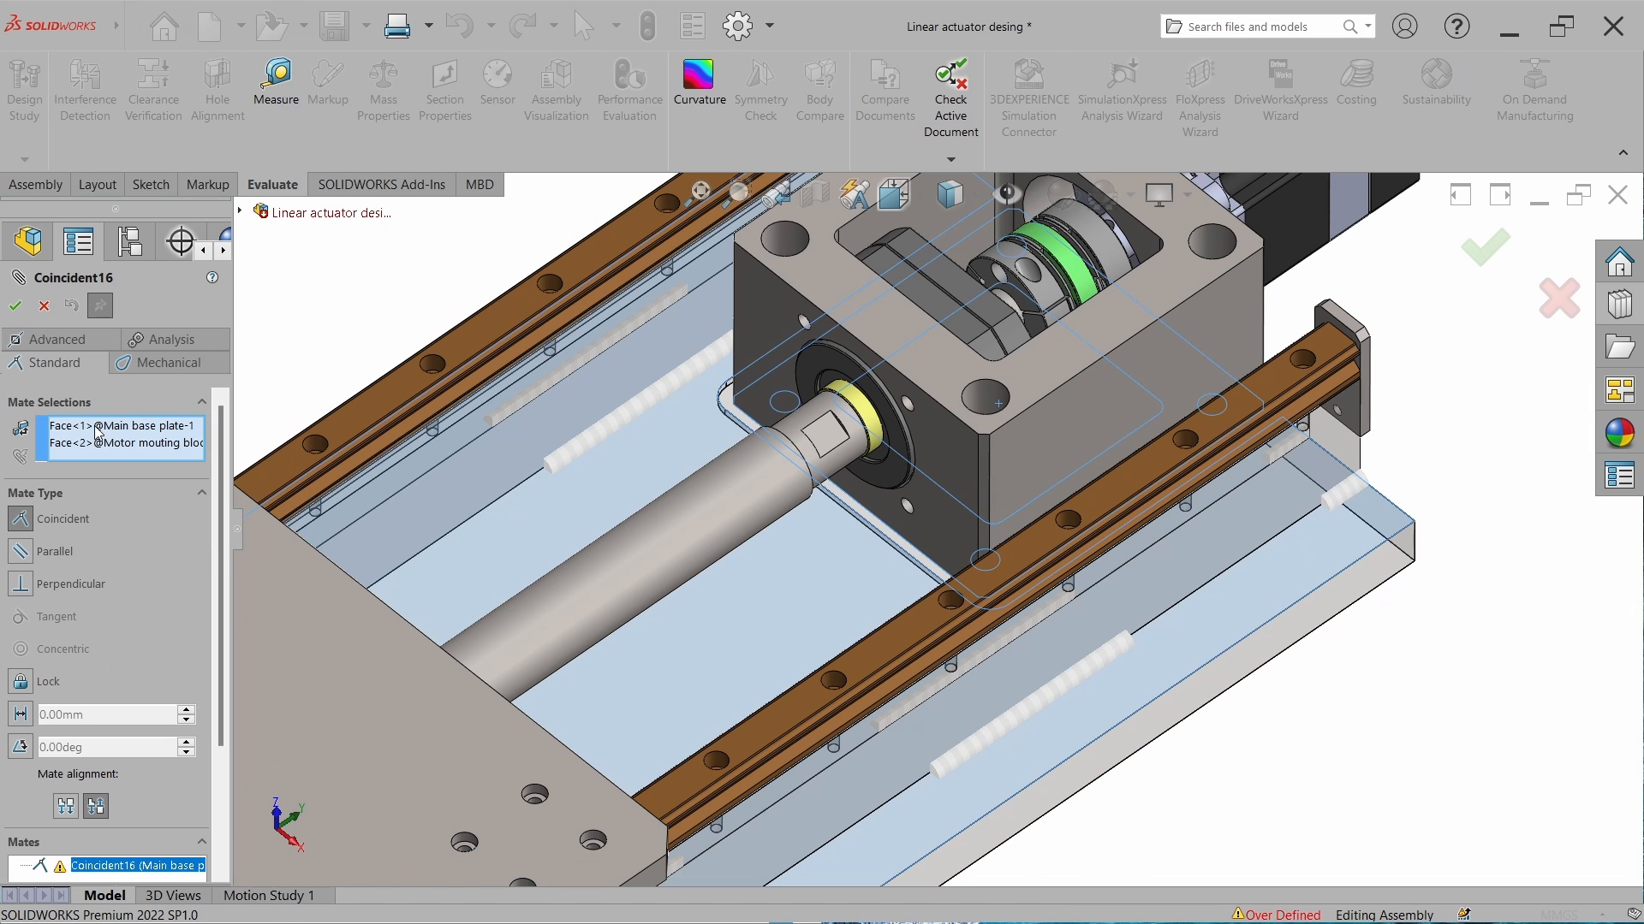
Replace the base plate face in the motor mounting block's coincident mate with the pocket floor, accept it, and collapse the feature tree.
{"action": "right_click", "coordinate": [107, 428]}
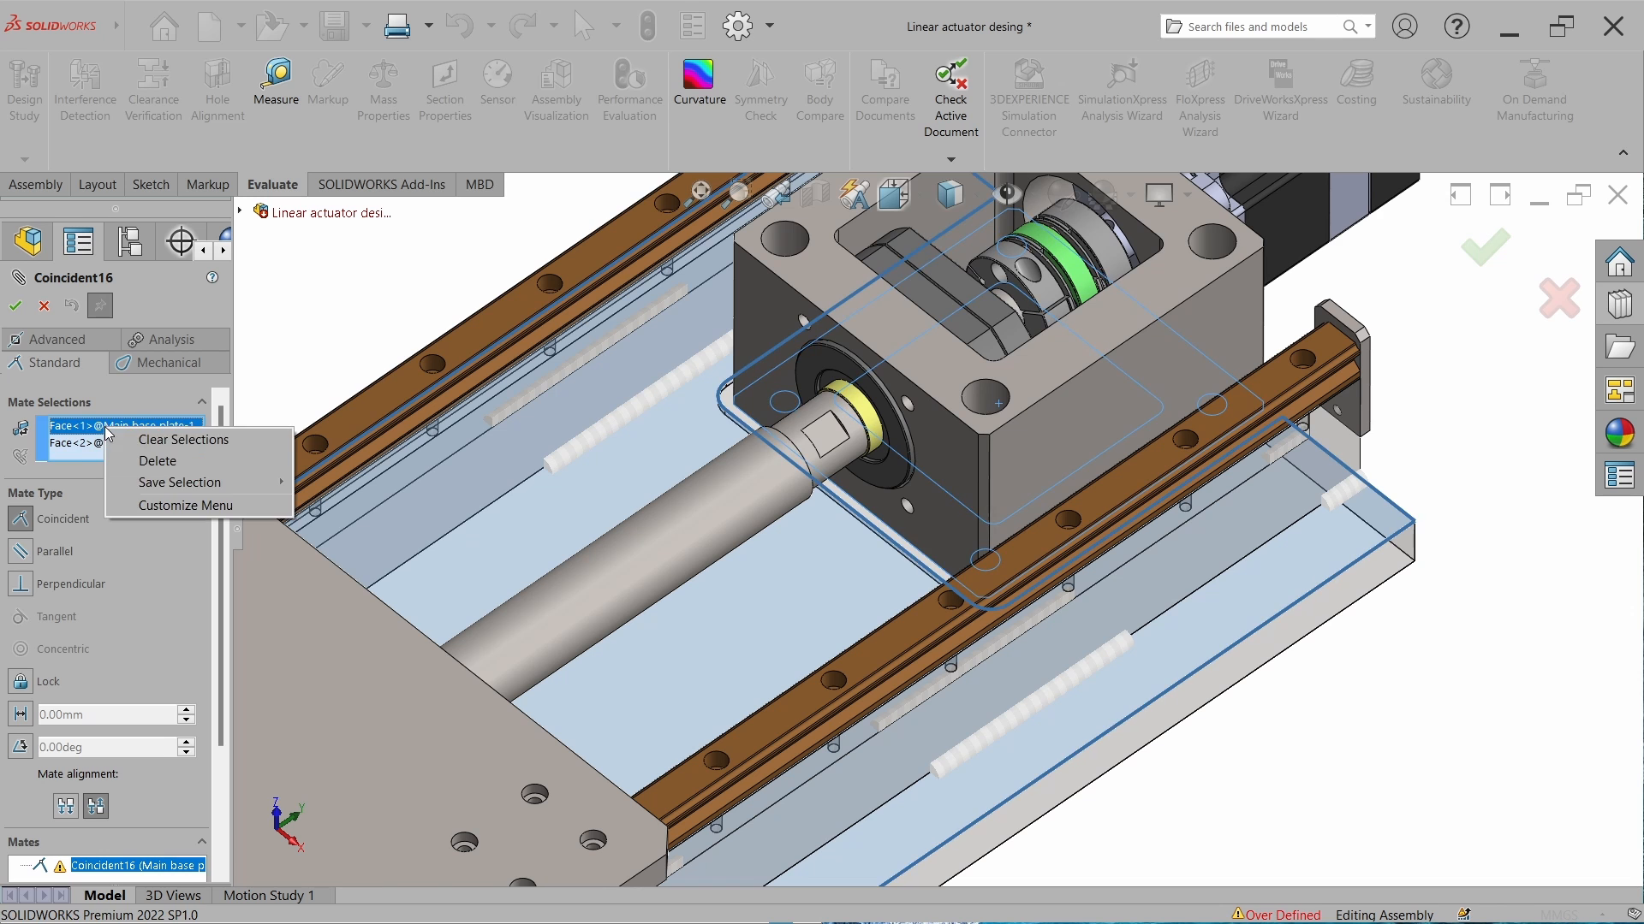
{"action": "left_click", "coordinate": [137, 461]}
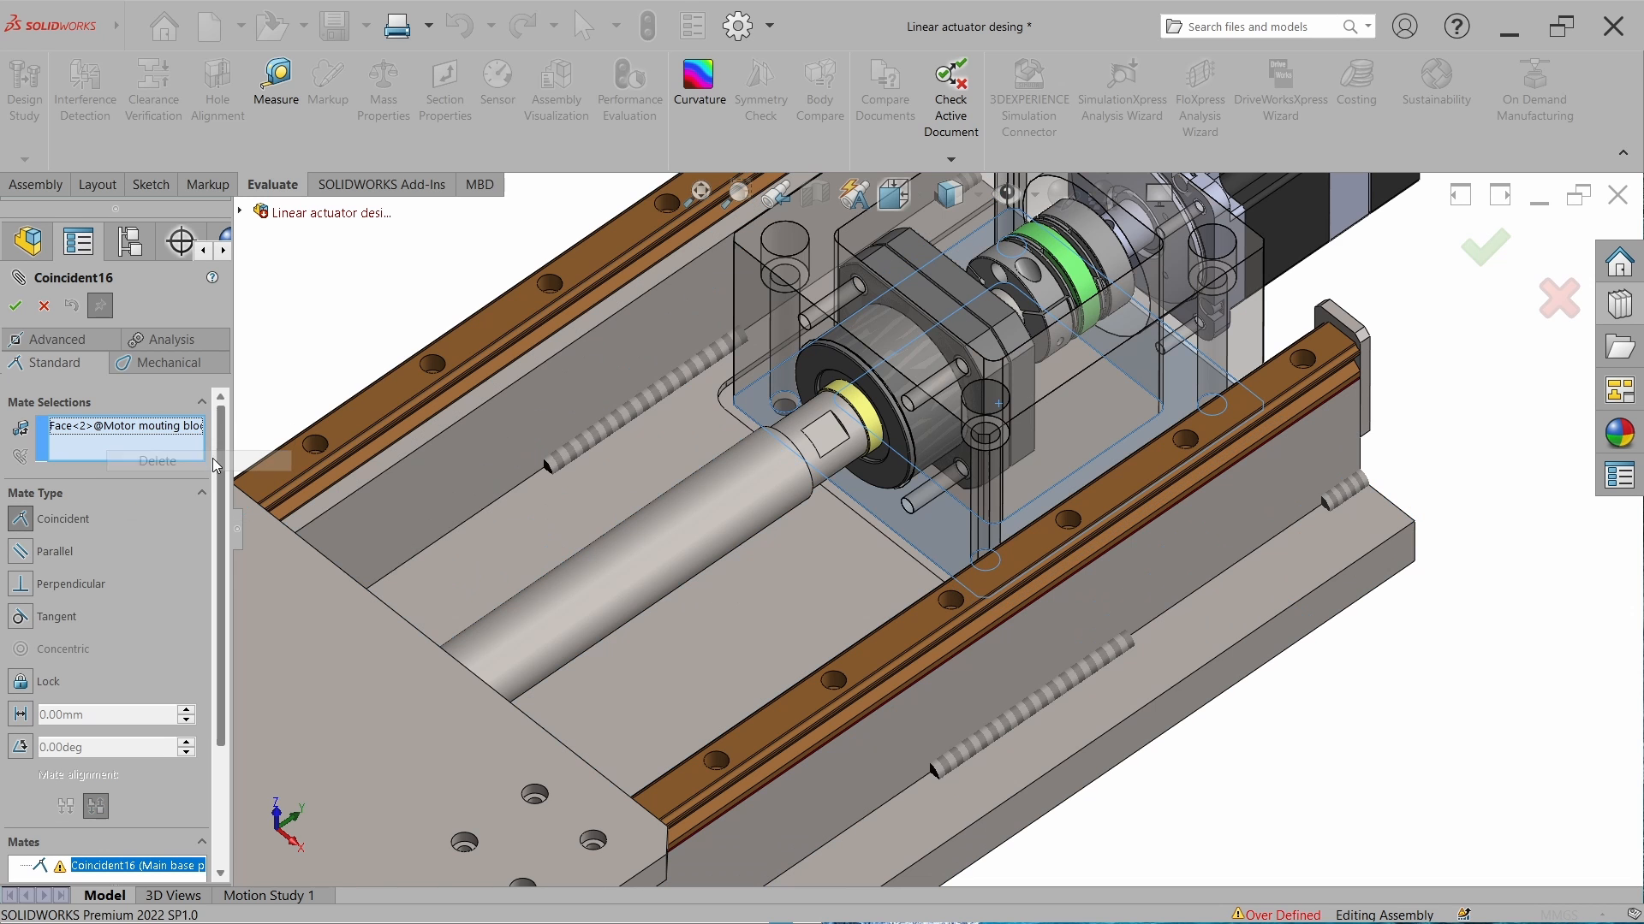
{"action": "left_click", "coordinate": [1093, 443]}
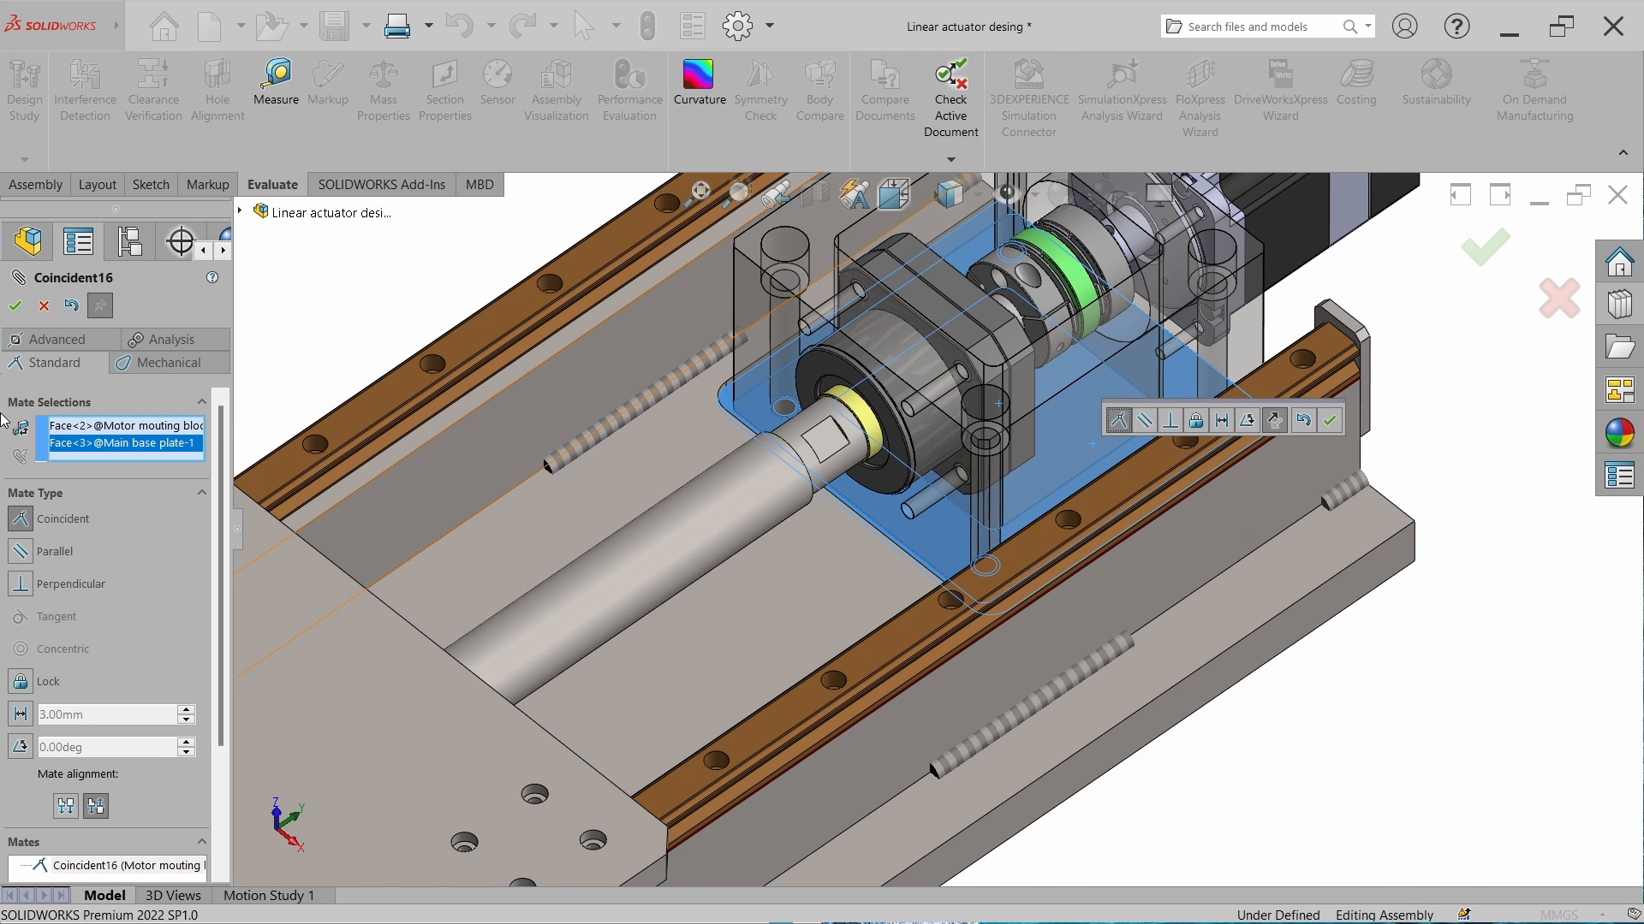
{"action": "left_click", "coordinate": [15, 306]}
{"action": "left_click", "coordinate": [16, 306]}
{"action": "right_click", "coordinate": [41, 462]}
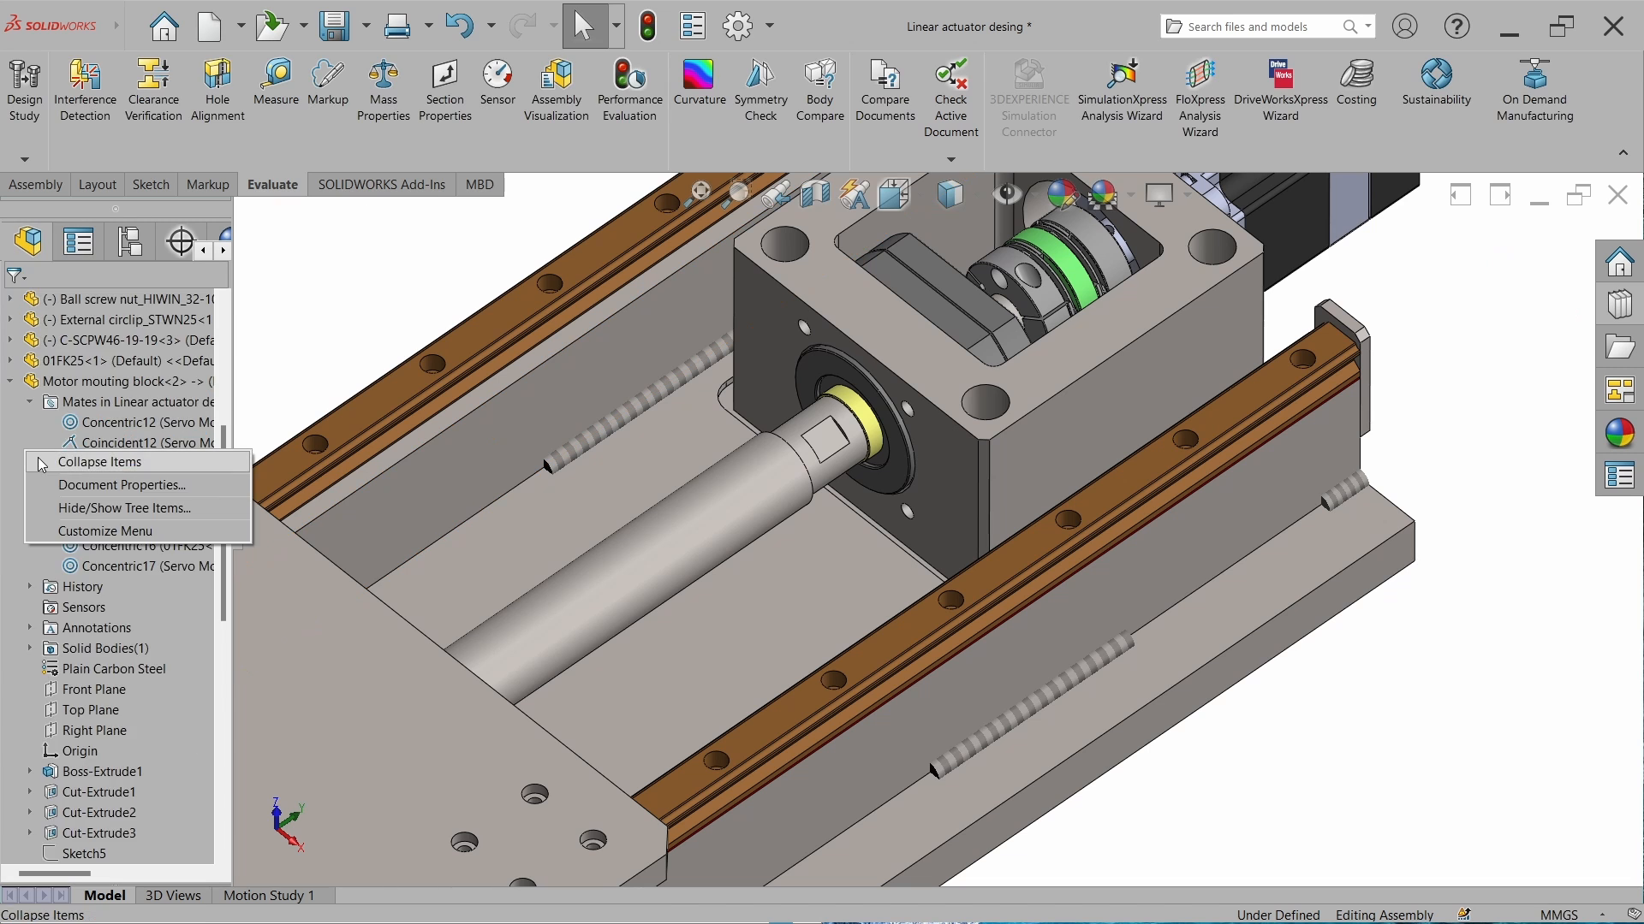
{"action": "left_click", "coordinate": [41, 463]}
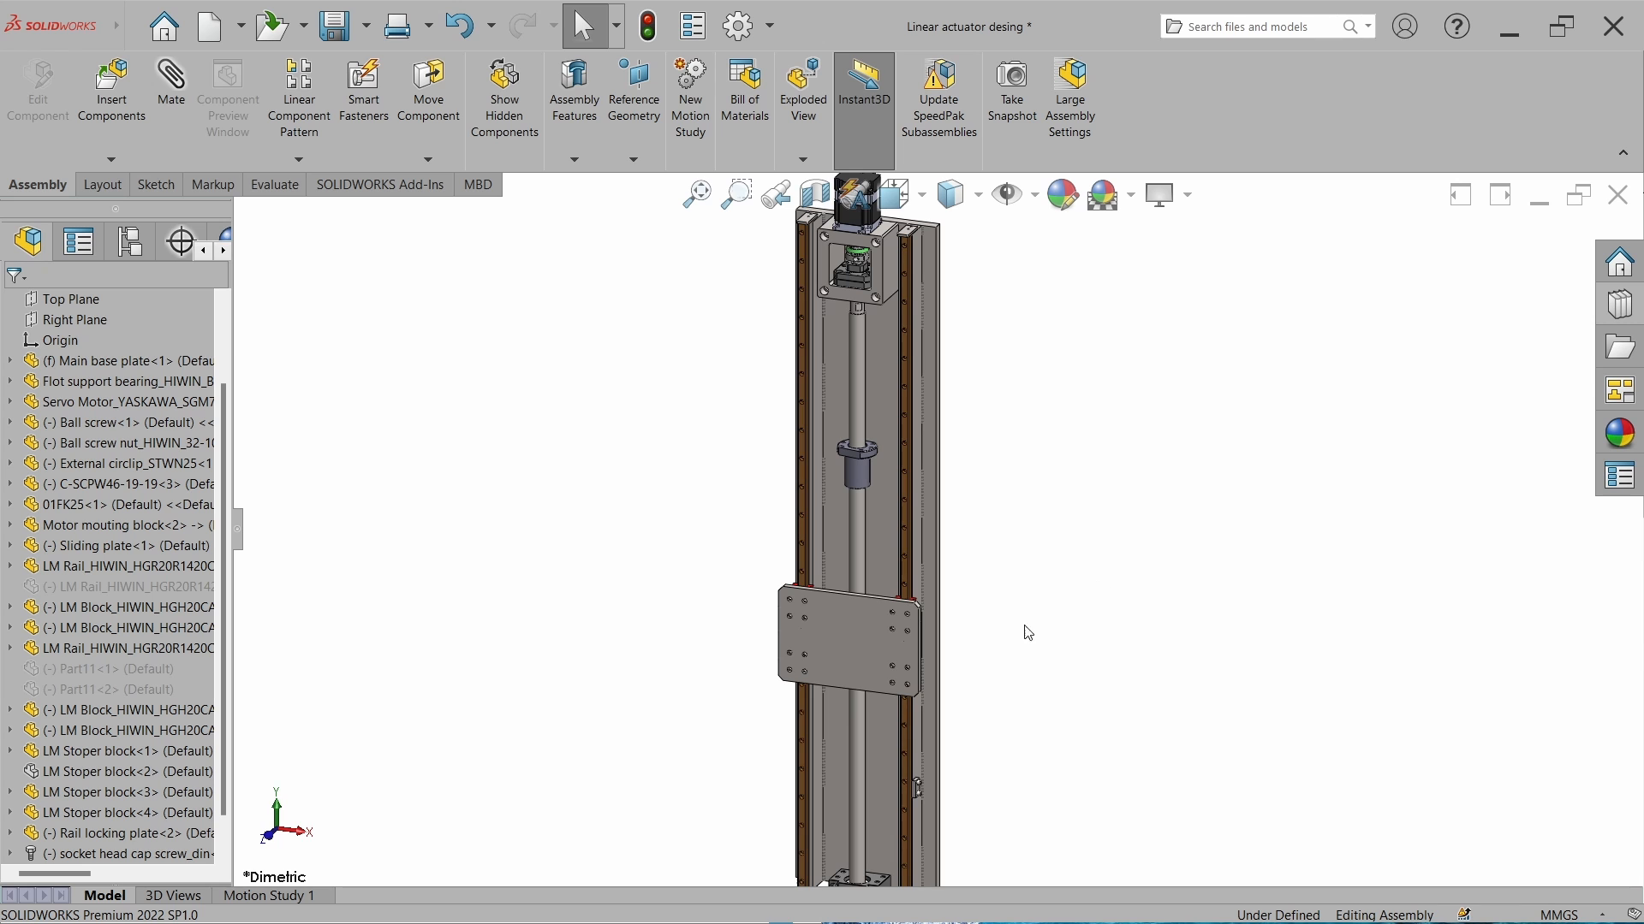
Slide the sliding plate along the rails closer to the ball screw nut.
{"action": "left_click", "coordinate": [874, 634]}
{"action": "left_click_drag", "start_coordinate": [875, 634], "coordinate": [876, 508]}
{"action": "key", "text": "Escape"}
{"action": "scroll", "coordinate": [849, 486], "scroll_direction": "down", "scroll_amount": 5}
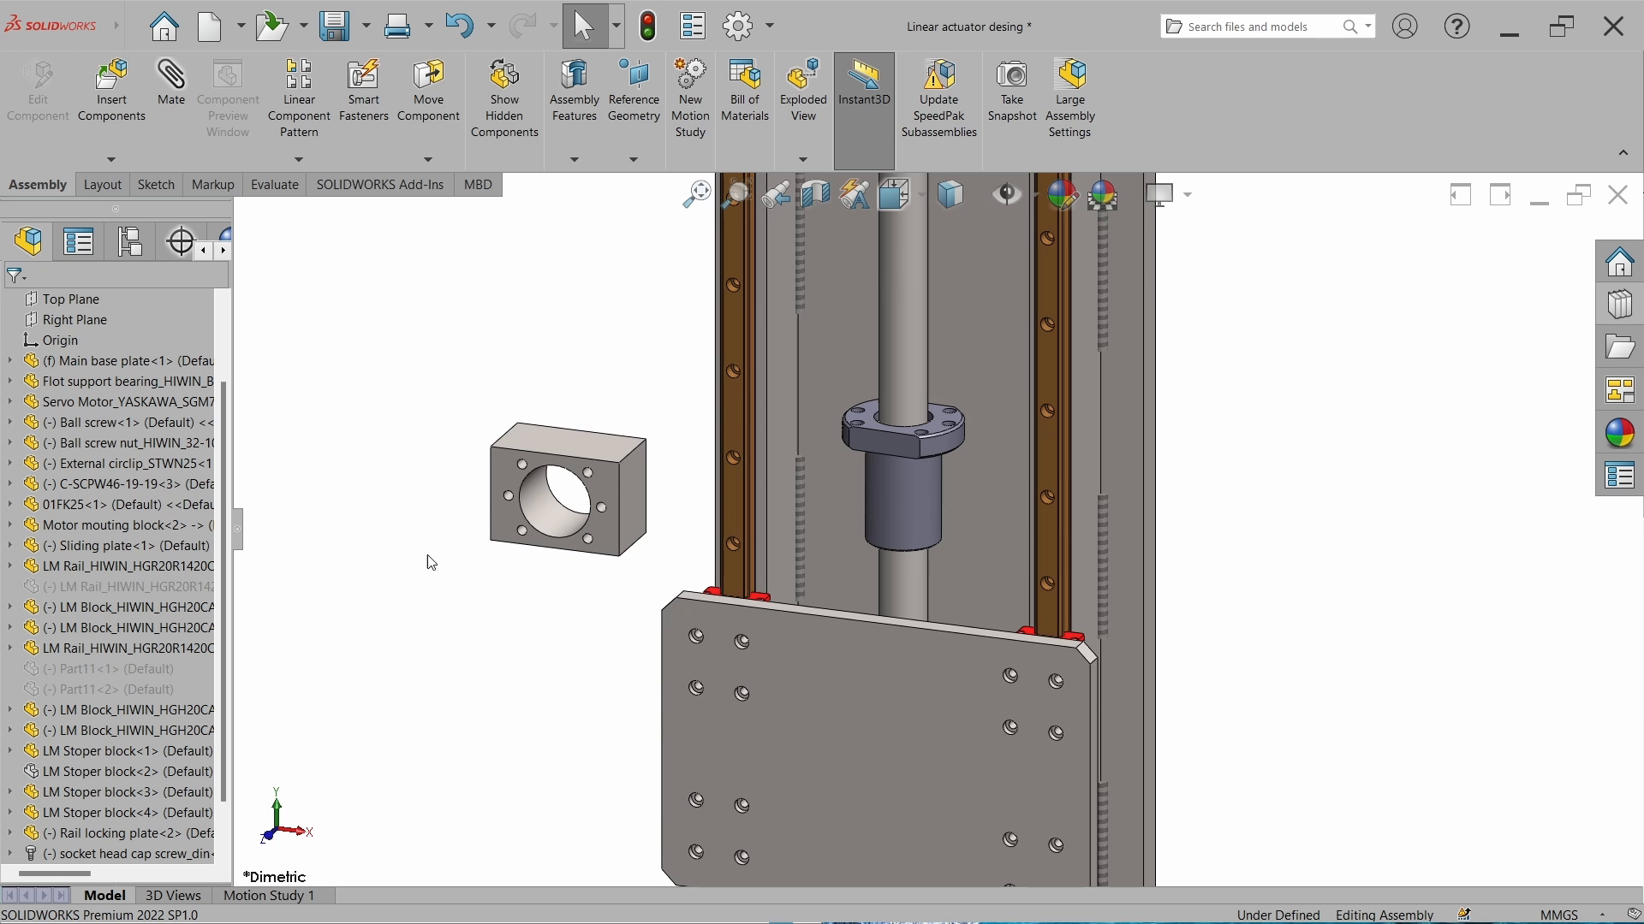
Mate the large bore of the loose nut block concentric with the cylindrical body of the ball screw nut.
{"action": "right_click", "coordinate": [616, 508]}
{"action": "middle_click_drag", "start_coordinate": [606, 437], "coordinate": [569, 470]}
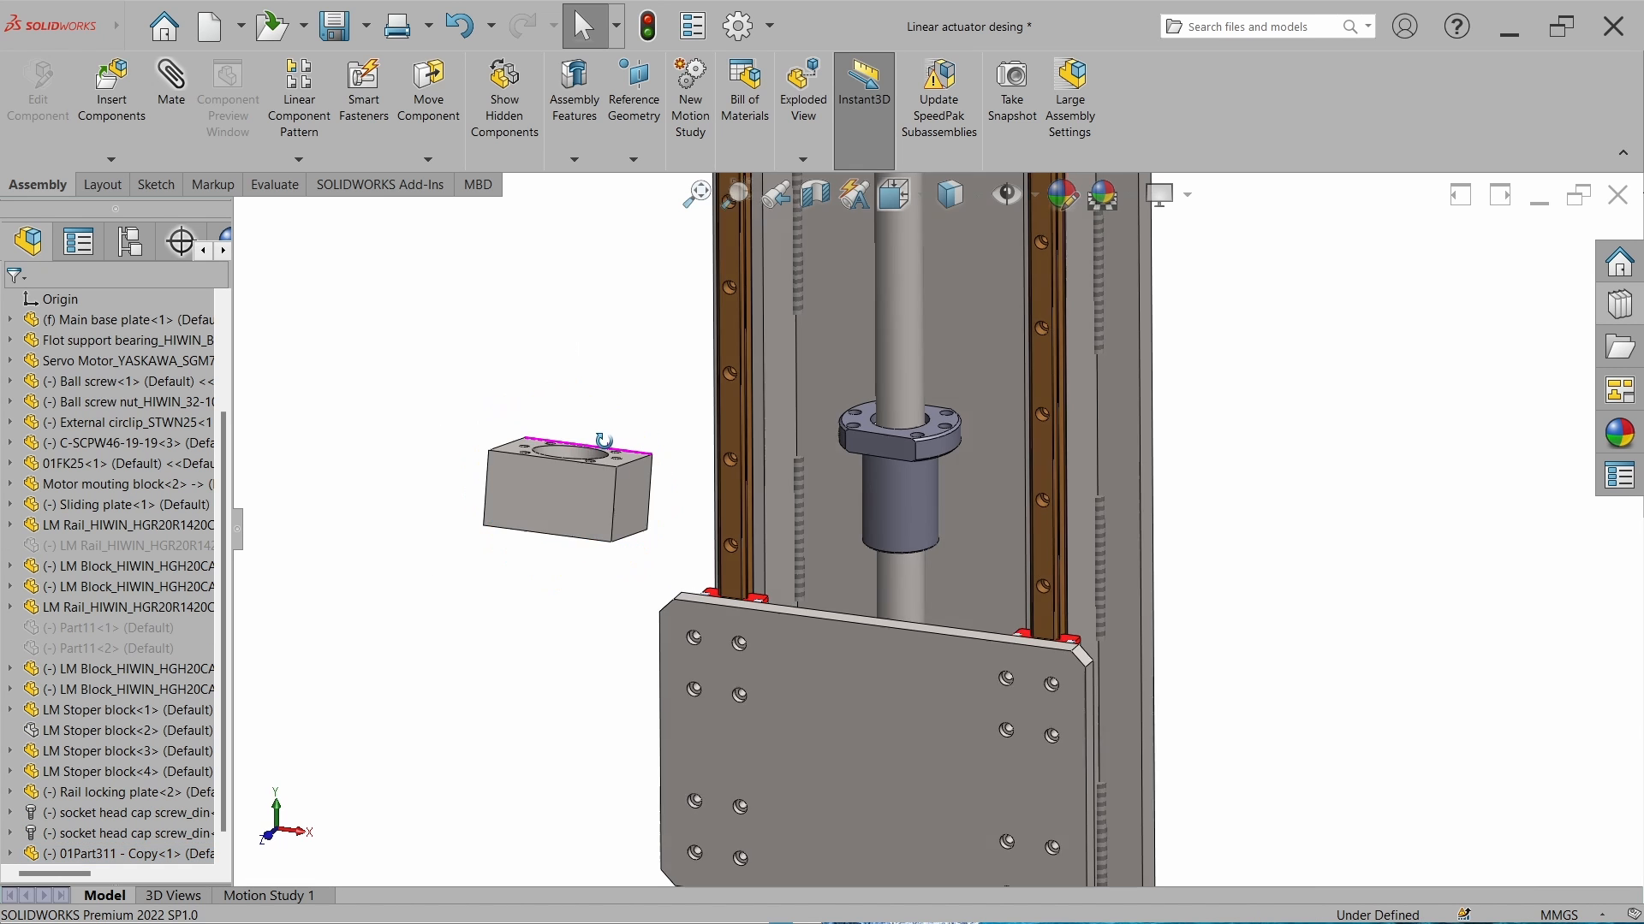
{"action": "left_click", "coordinate": [567, 468]}
{"action": "left_click", "coordinate": [883, 614], "text": "ctrl"}
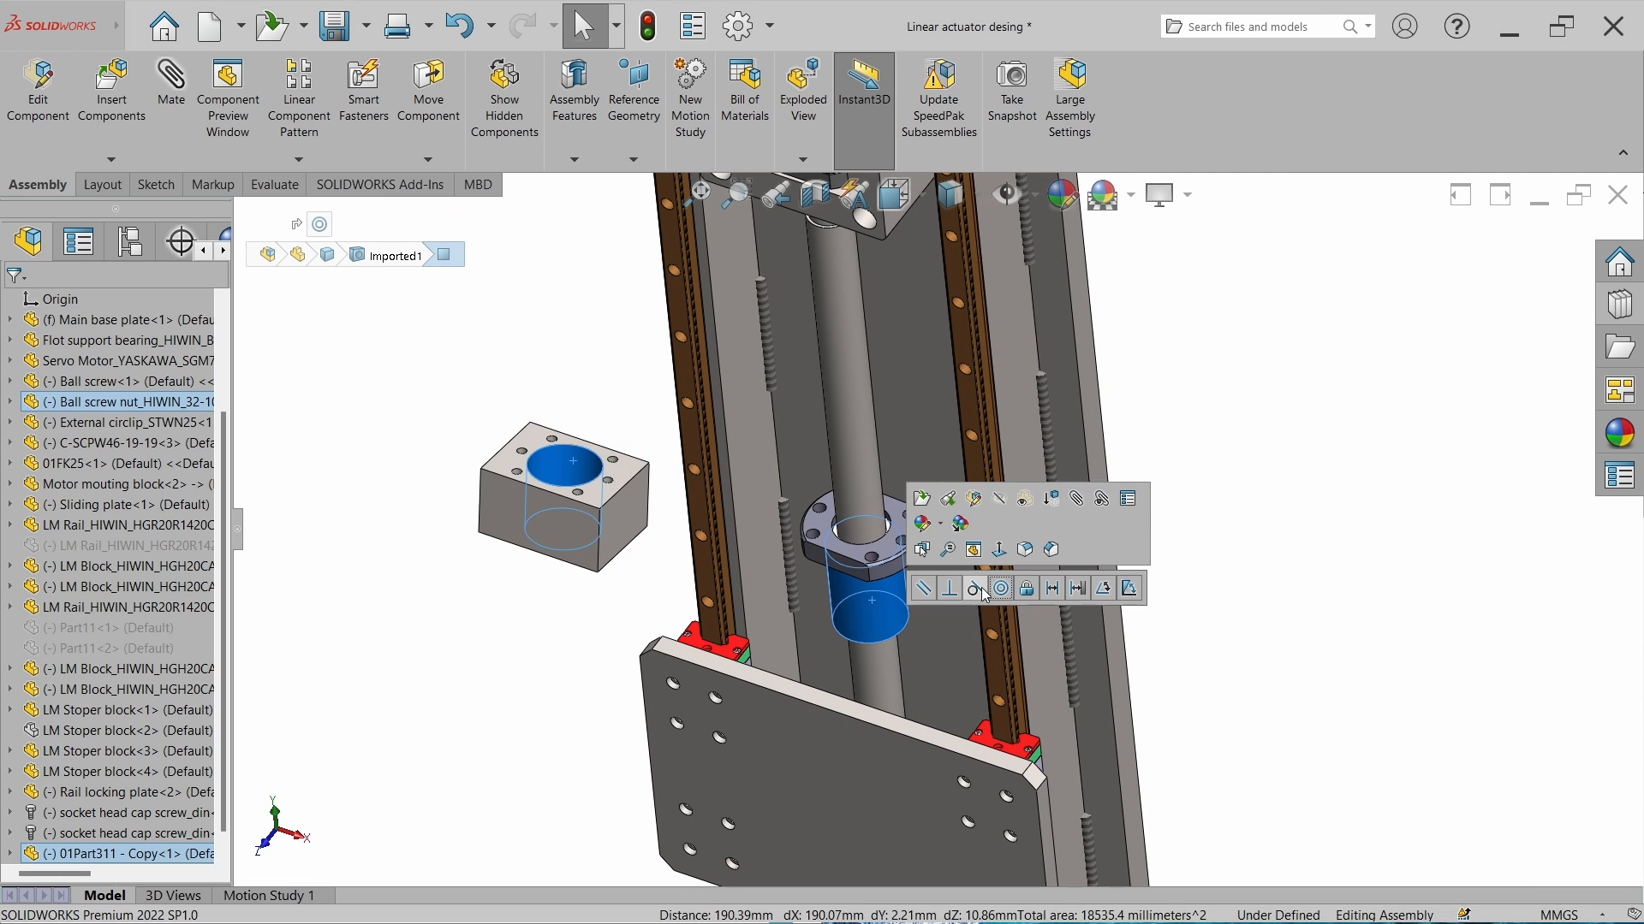
{"action": "left_click", "coordinate": [997, 589]}
Mate a screw hole of the nut block concentric with the matching hole in the ball screw nut's flange.
{"action": "scroll", "coordinate": [914, 572], "scroll_direction": "down", "scroll_amount": 5}
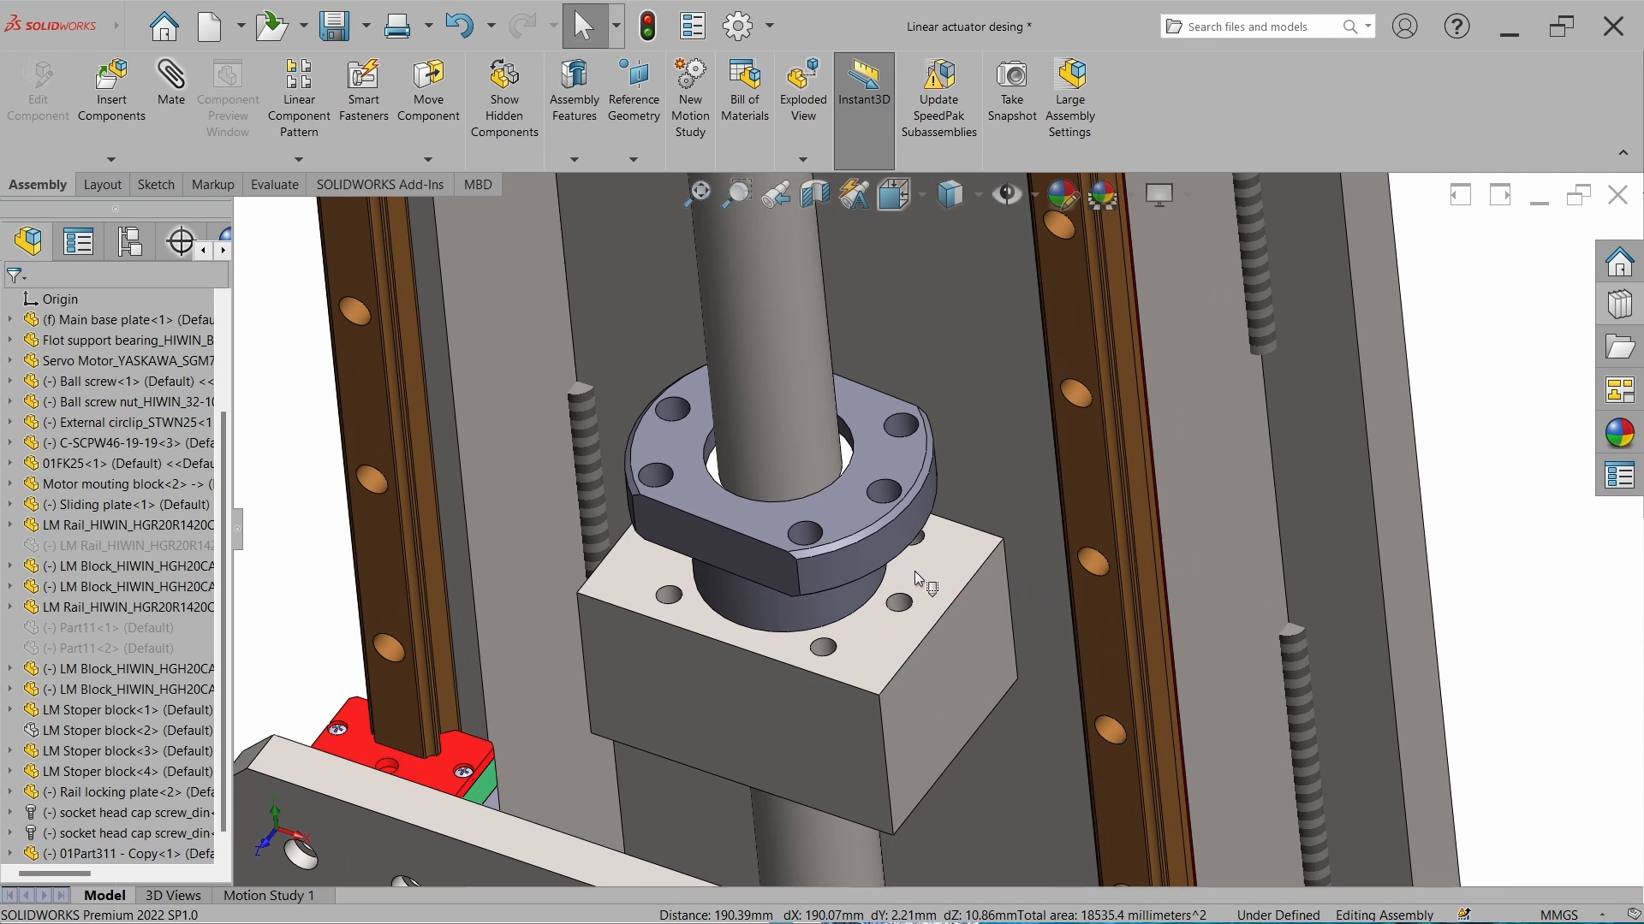
{"action": "left_click", "coordinate": [829, 653]}
{"action": "left_click", "coordinate": [807, 534], "text": "ctrl"}
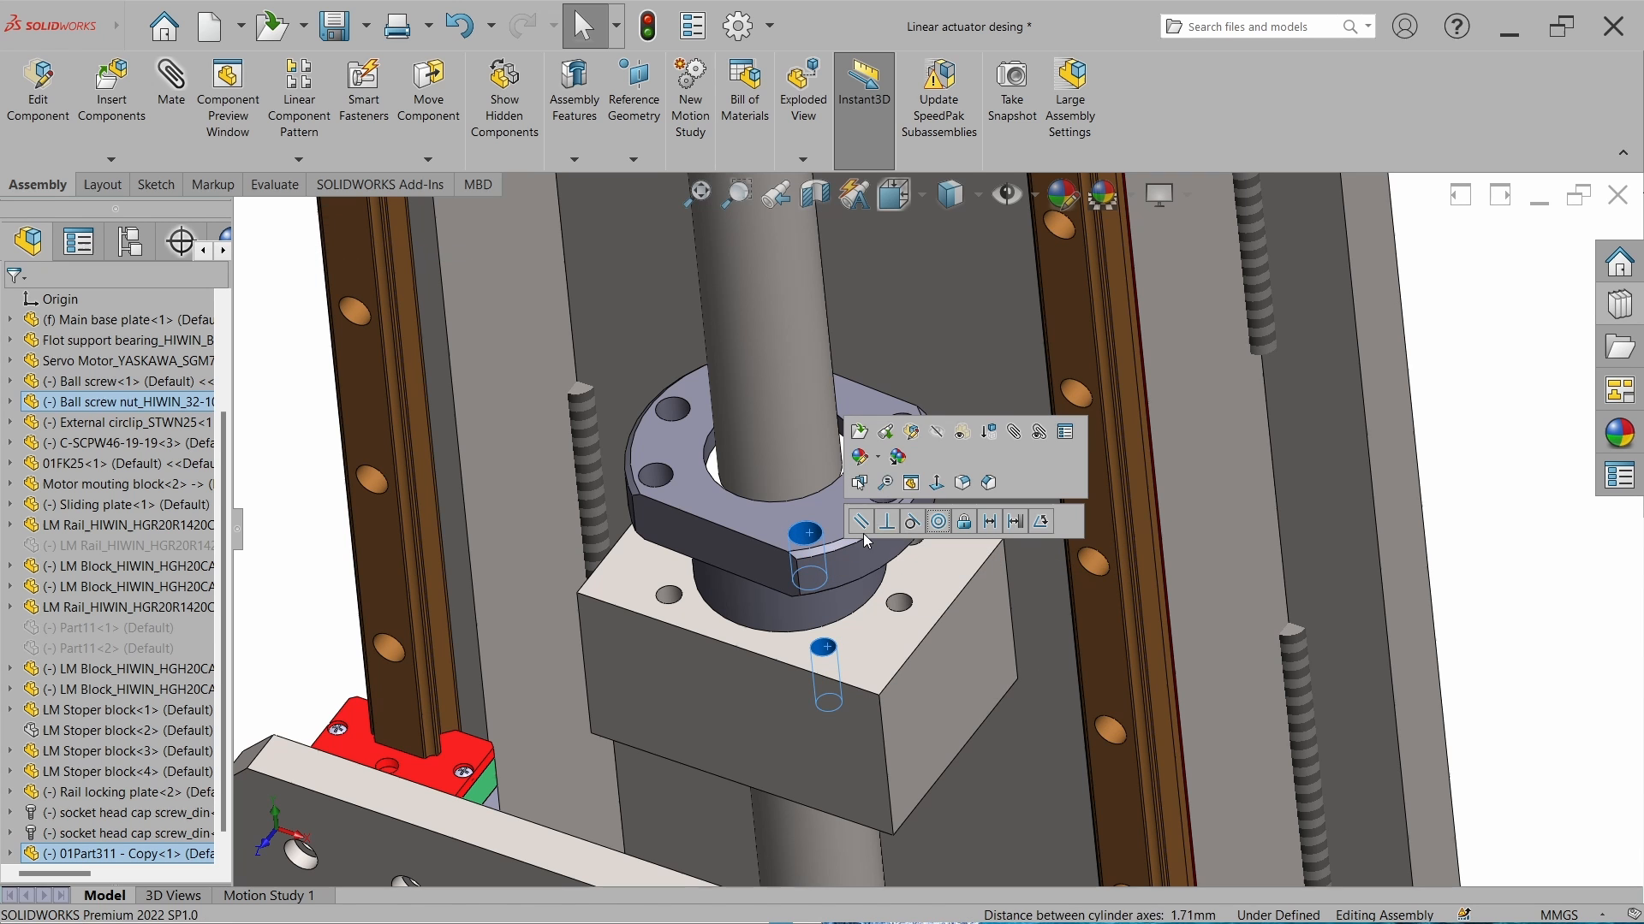
{"action": "left_click", "coordinate": [934, 527]}
Mate the nut block's end face coincident with the underside of the ball screw nut's flange.
{"action": "left_click", "coordinate": [928, 572]}
{"action": "middle_click_drag", "start_coordinate": [924, 565], "coordinate": [899, 479]}
{"action": "left_click", "coordinate": [834, 635], "text": "ctrl"}
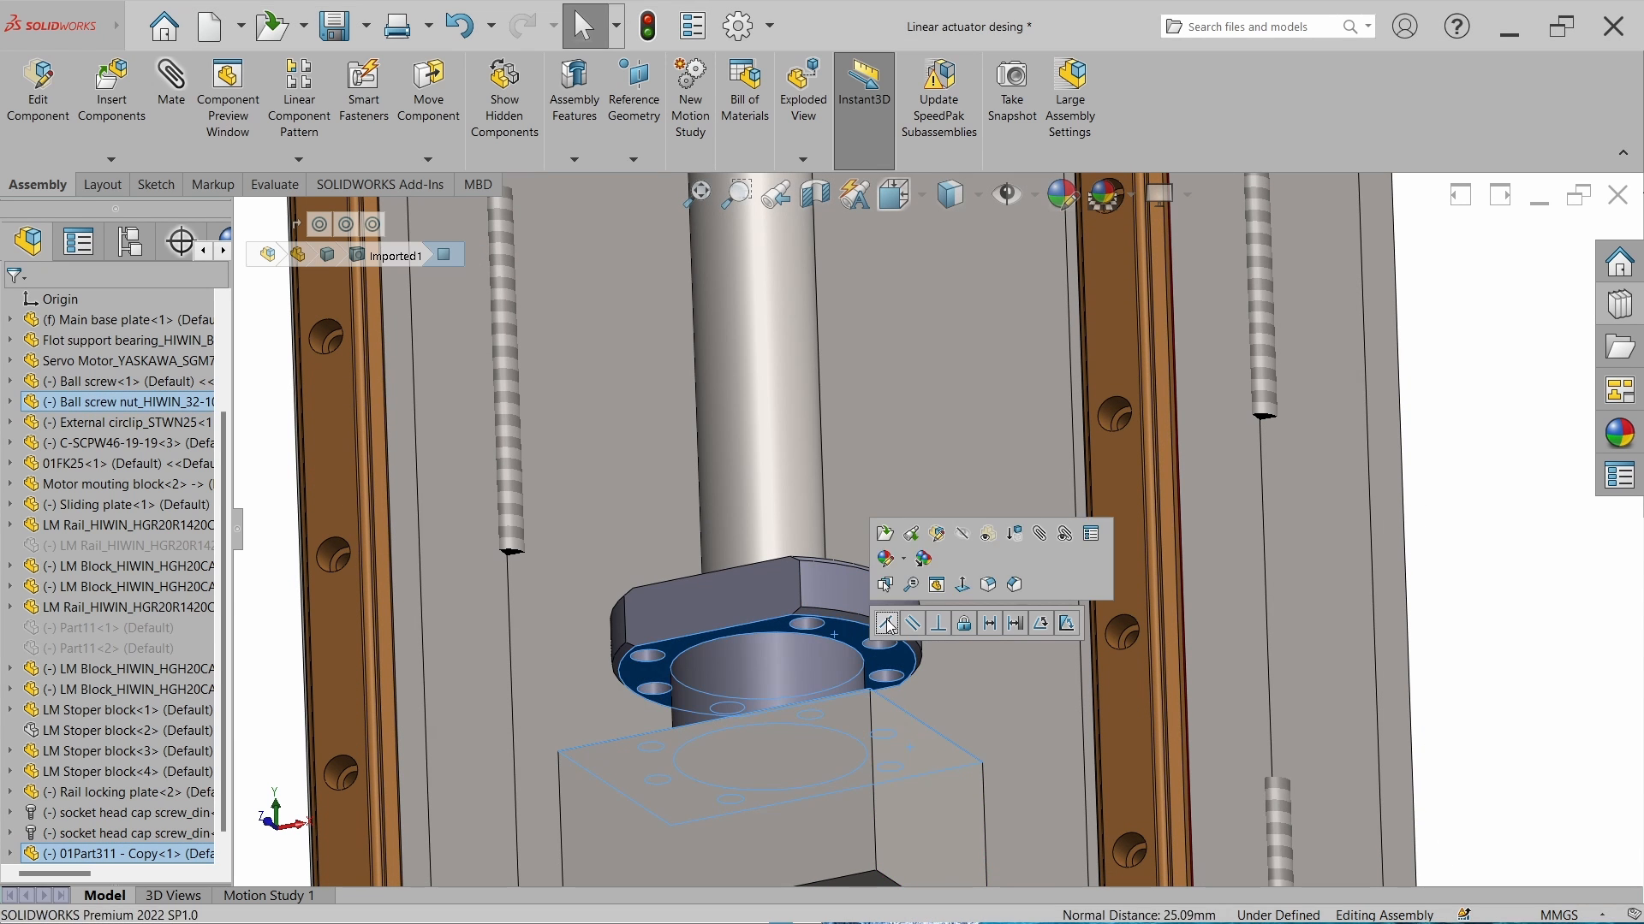
{"action": "left_click", "coordinate": [886, 624]}
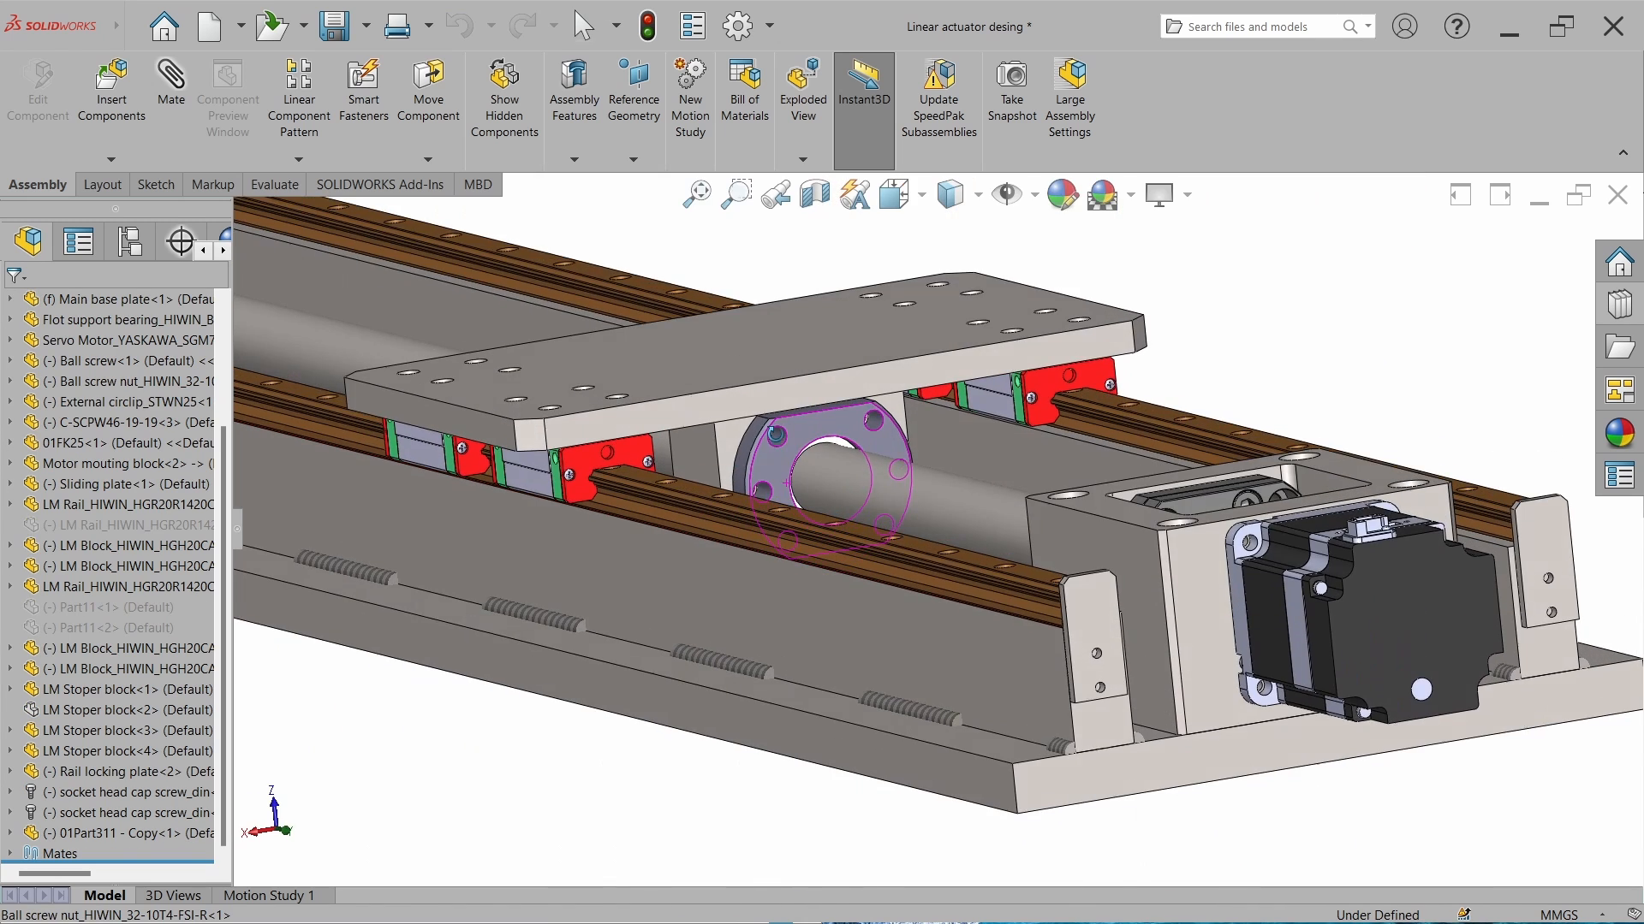
Make the sliding plate transparent and move the ball screw nut with its block to about the middle beneath it.
{"action": "scroll", "coordinate": [712, 467], "scroll_direction": "down", "scroll_amount": 3}
{"action": "left_click", "coordinate": [720, 444]}
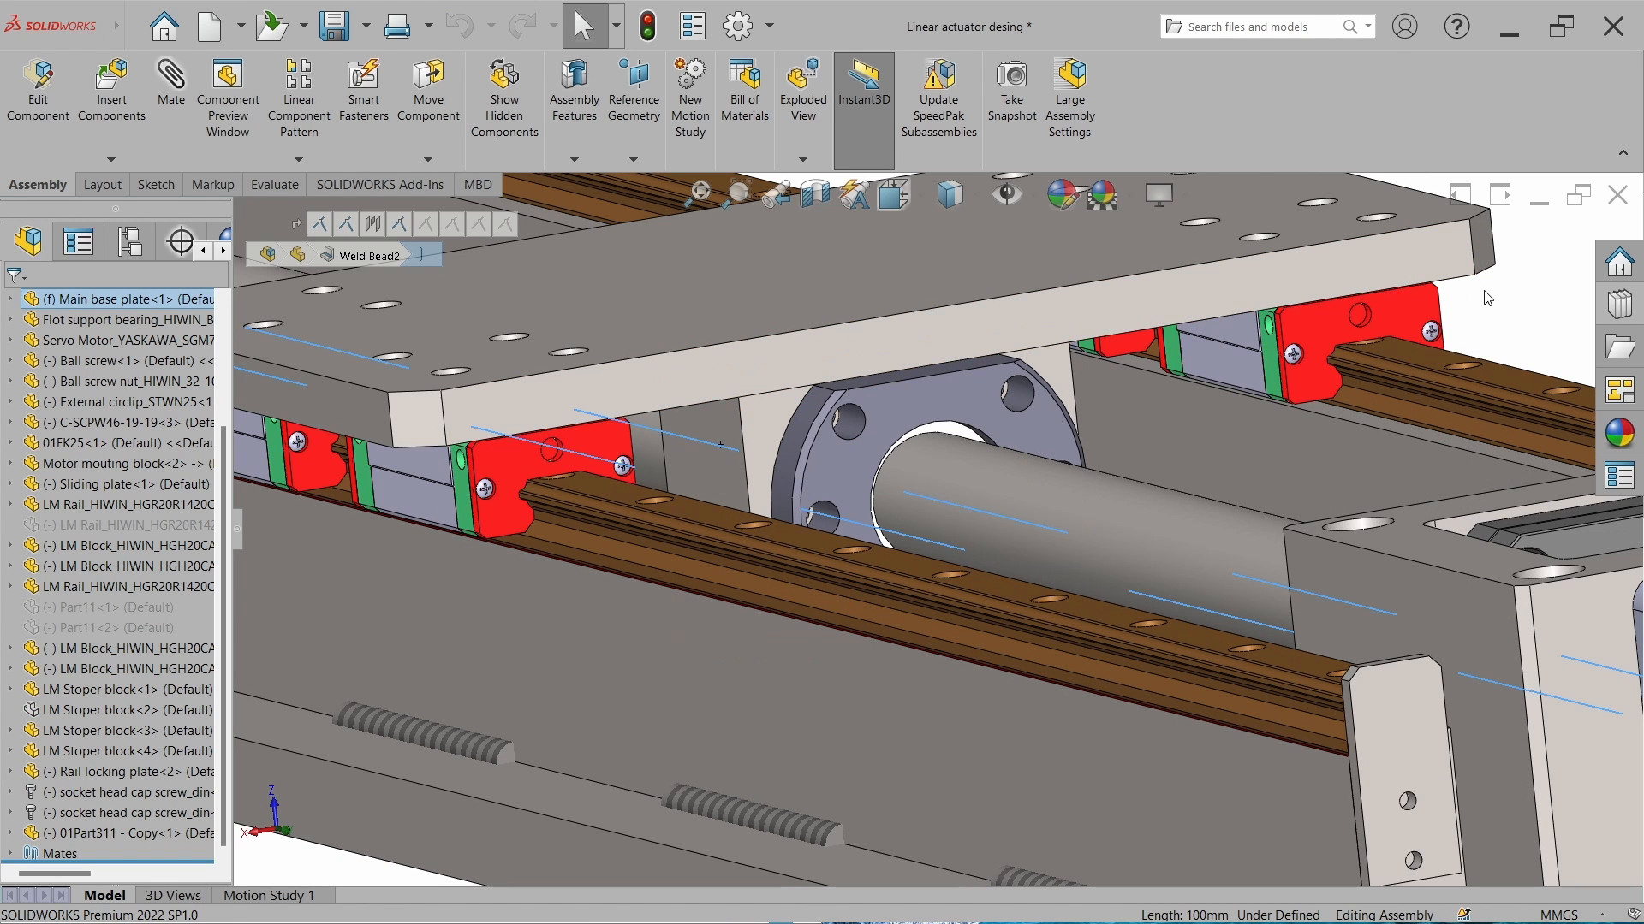
{"action": "left_click", "coordinate": [767, 416]}
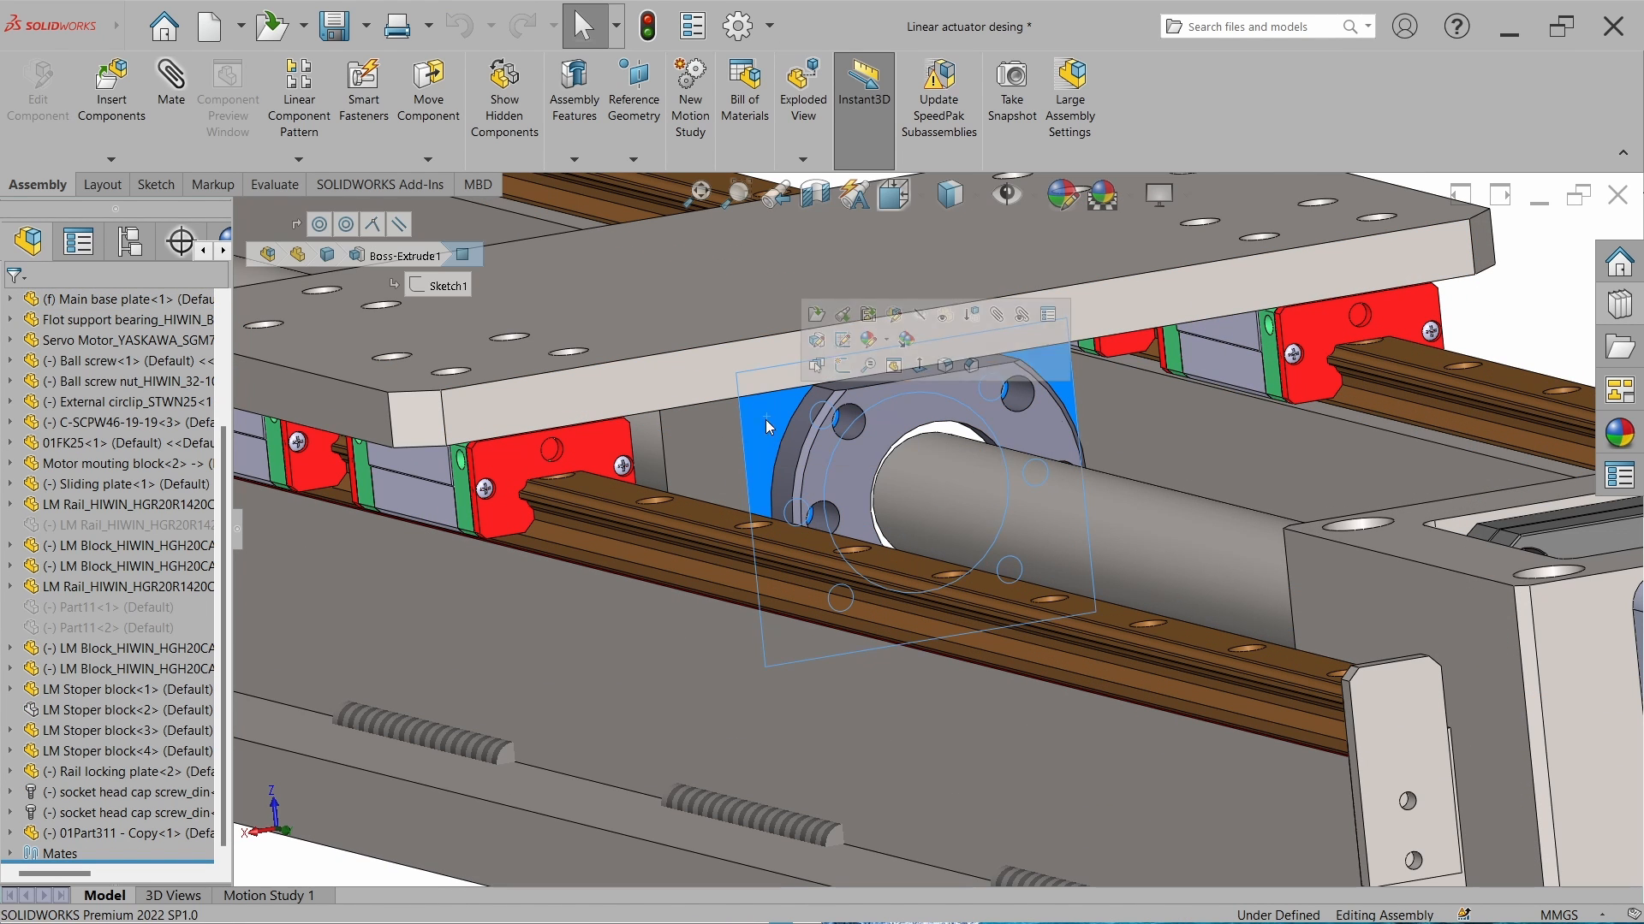
{"action": "scroll", "coordinate": [753, 449], "scroll_direction": "up", "scroll_amount": 3}
{"action": "middle_click_drag", "start_coordinate": [757, 452], "coordinate": [849, 404]}
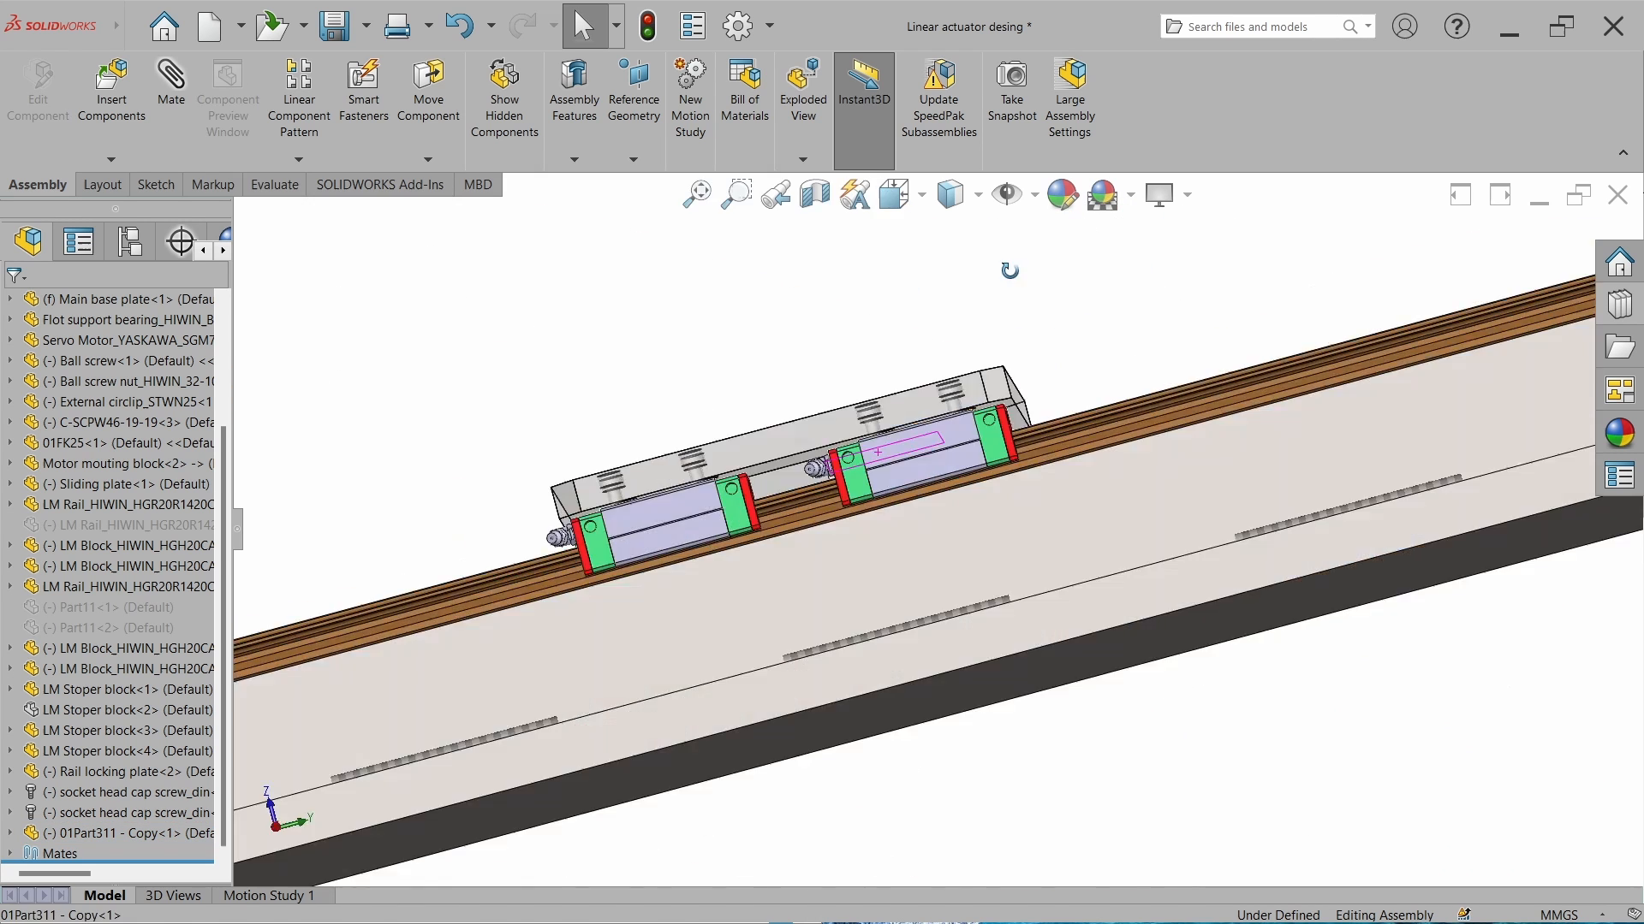
{"action": "key", "text": "ctrl+1"}
{"action": "scroll", "coordinate": [896, 489], "scroll_direction": "up", "scroll_amount": 4}
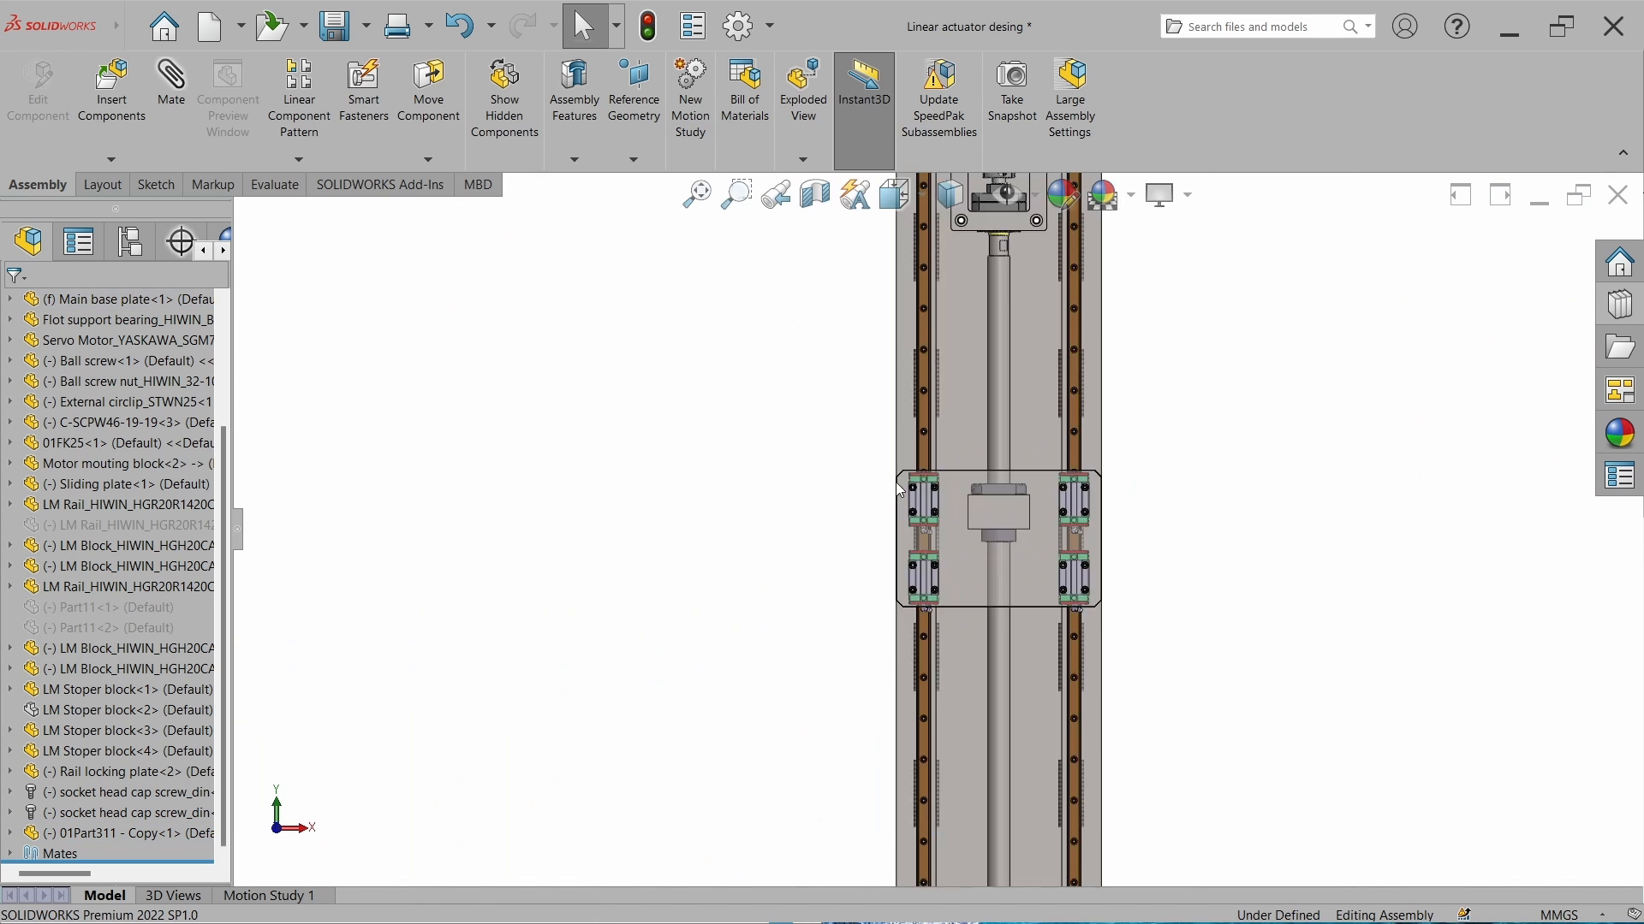
{"action": "scroll", "coordinate": [1027, 525], "scroll_direction": "down", "scroll_amount": 5}
{"action": "left_click_drag", "start_coordinate": [962, 494], "coordinate": [962, 562]}
Draw four small markup circles at the nut block's corners as screw positions.
{"action": "left_click_drag", "start_coordinate": [891, 532], "coordinate": [898, 534]}
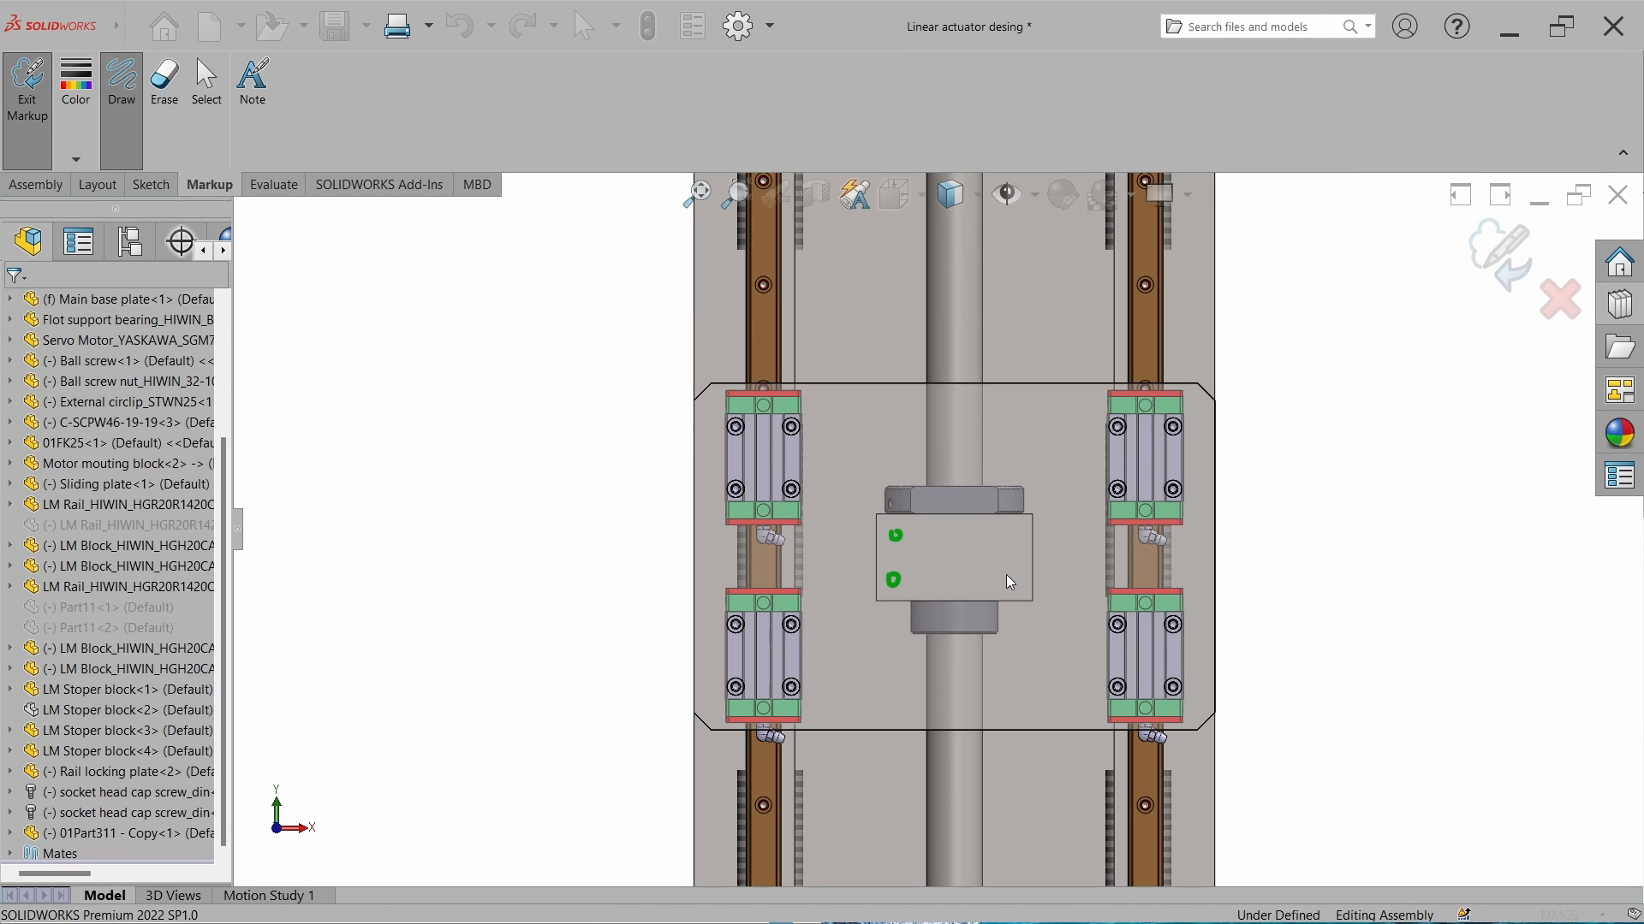
{"action": "left_click_drag", "start_coordinate": [1018, 581], "coordinate": [1024, 536]}
{"action": "scroll", "coordinate": [947, 551], "scroll_direction": "up", "scroll_amount": 3}
{"action": "scroll", "coordinate": [947, 548], "scroll_direction": "up", "scroll_amount": 3}
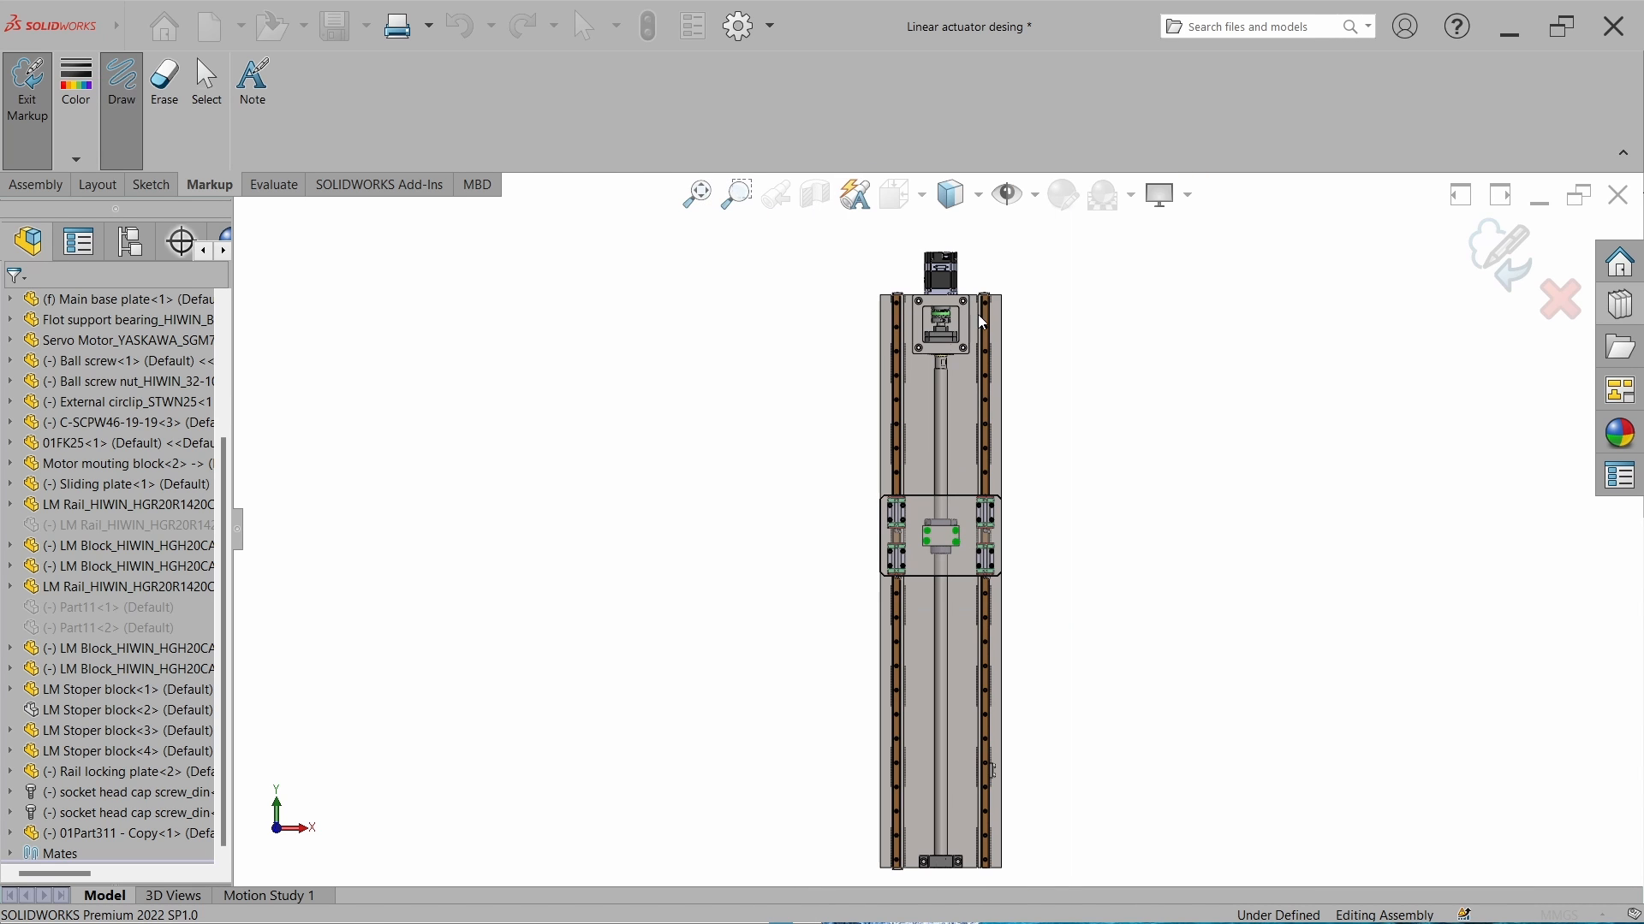
Draw a curved markup arrow around the servo motor and additional markup strokes beside the ball screw and sliding plate.
{"action": "mouse_move", "coordinate": [977, 244]}
{"action": "left_mouse_down"}
{"action": "mouse_move", "coordinate": [889, 300]}
{"action": "mouse_move", "coordinate": [1003, 334]}
{"action": "left_mouse_up"}
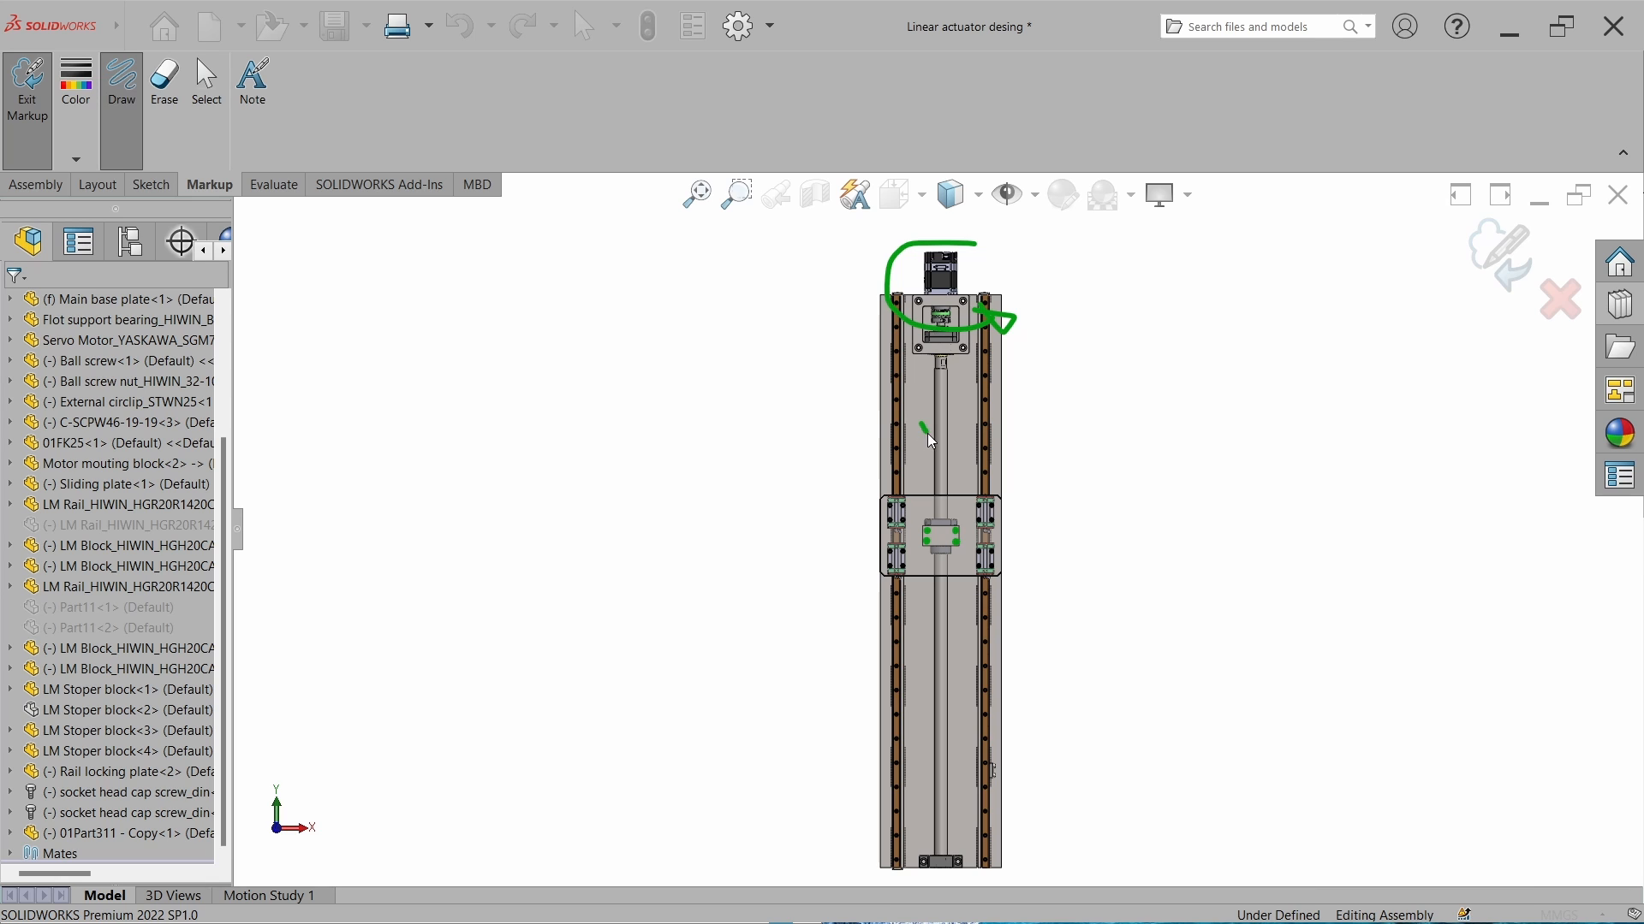
{"action": "left_click_drag", "start_coordinate": [931, 441], "coordinate": [972, 432]}
{"action": "mouse_move", "coordinate": [843, 490]}
{"action": "left_mouse_down"}
{"action": "mouse_move", "coordinate": [847, 575]}
{"action": "mouse_move", "coordinate": [856, 507]}
{"action": "left_mouse_up"}
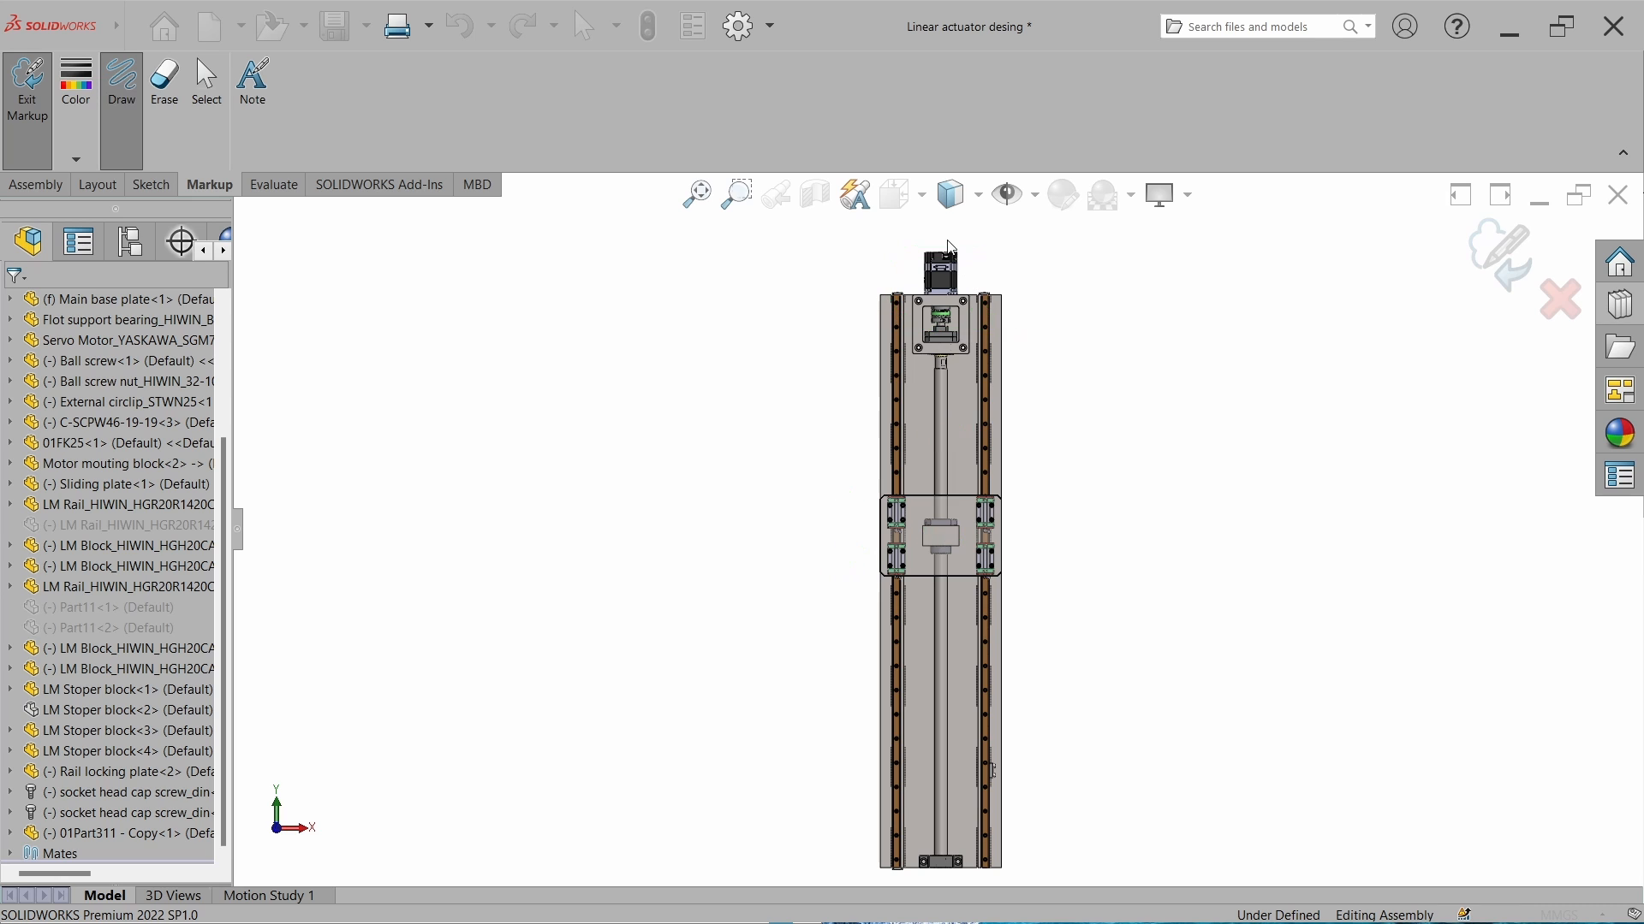
Mark up the ball screw's centreline, tick both rails, and circle the motor mounting block and the support bearing.
{"action": "left_click_drag", "start_coordinate": [941, 254], "coordinate": [946, 695]}
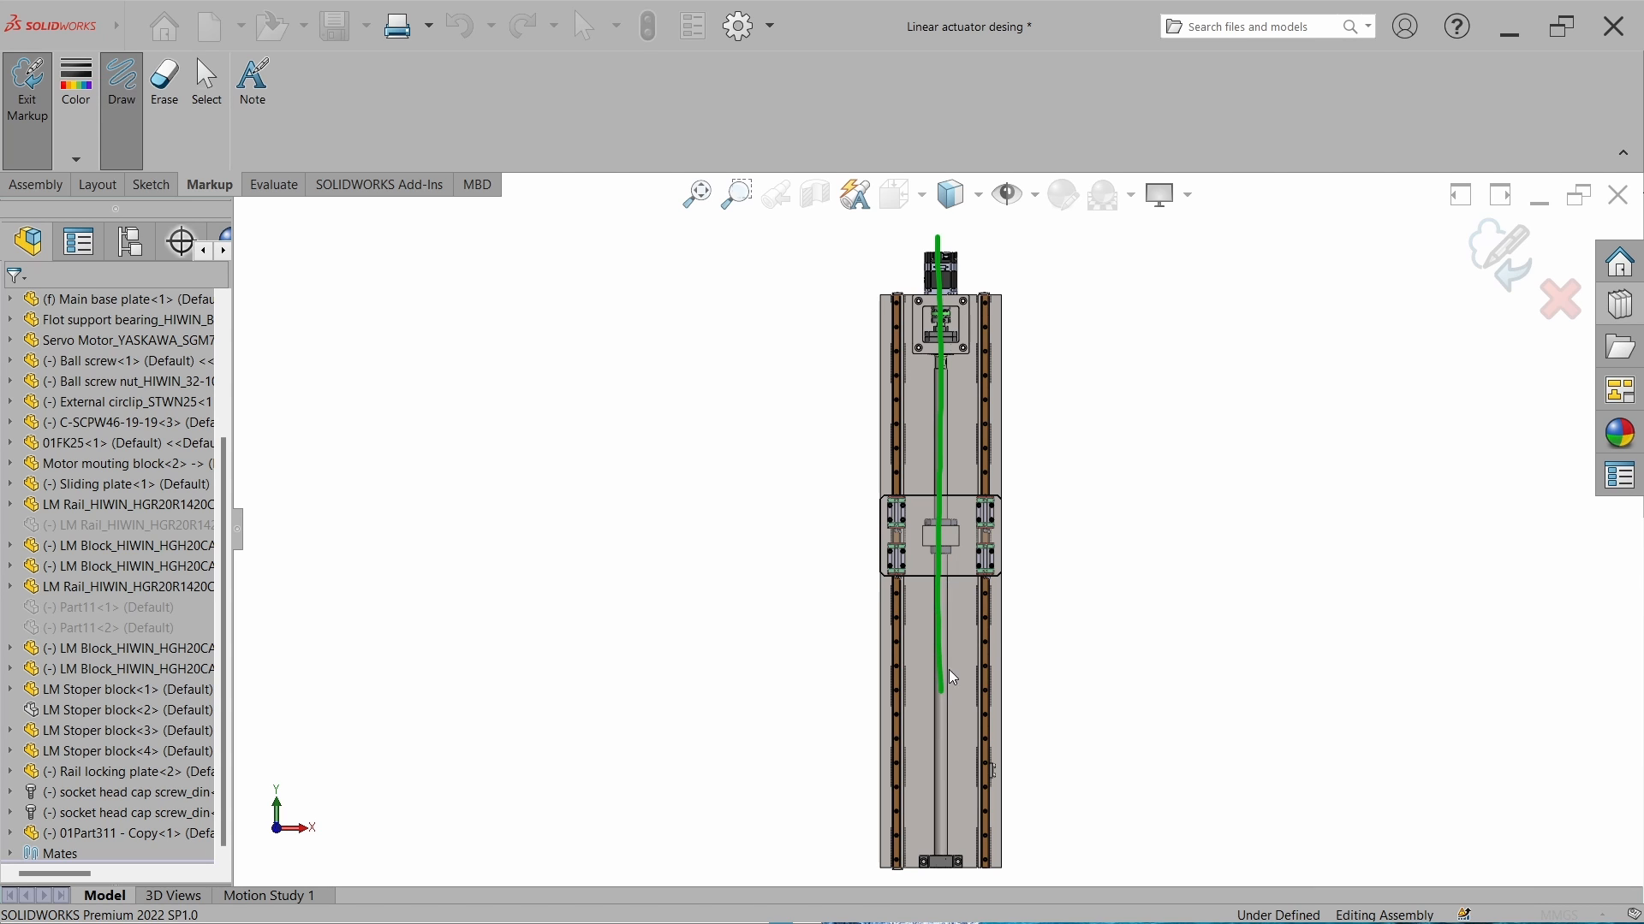
{"action": "left_click_drag", "start_coordinate": [981, 619], "coordinate": [1008, 613]}
{"action": "mouse_move", "coordinate": [879, 617]}
{"action": "left_mouse_down"}
{"action": "mouse_move", "coordinate": [892, 629]}
{"action": "mouse_move", "coordinate": [916, 609]}
{"action": "left_mouse_up"}
{"action": "scroll", "coordinate": [968, 501], "scroll_direction": "up", "scroll_amount": 1}
{"action": "mouse_move", "coordinate": [972, 311]}
{"action": "left_mouse_down"}
{"action": "mouse_move", "coordinate": [946, 310]}
{"action": "mouse_move", "coordinate": [899, 351]}
{"action": "mouse_move", "coordinate": [944, 396]}
{"action": "mouse_move", "coordinate": [993, 347]}
{"action": "mouse_move", "coordinate": [974, 309]}
{"action": "left_mouse_up"}
{"action": "mouse_move", "coordinate": [972, 809]}
{"action": "left_mouse_down"}
{"action": "mouse_move", "coordinate": [961, 785]}
{"action": "mouse_move", "coordinate": [910, 823]}
{"action": "mouse_move", "coordinate": [975, 784]}
{"action": "left_mouse_up"}
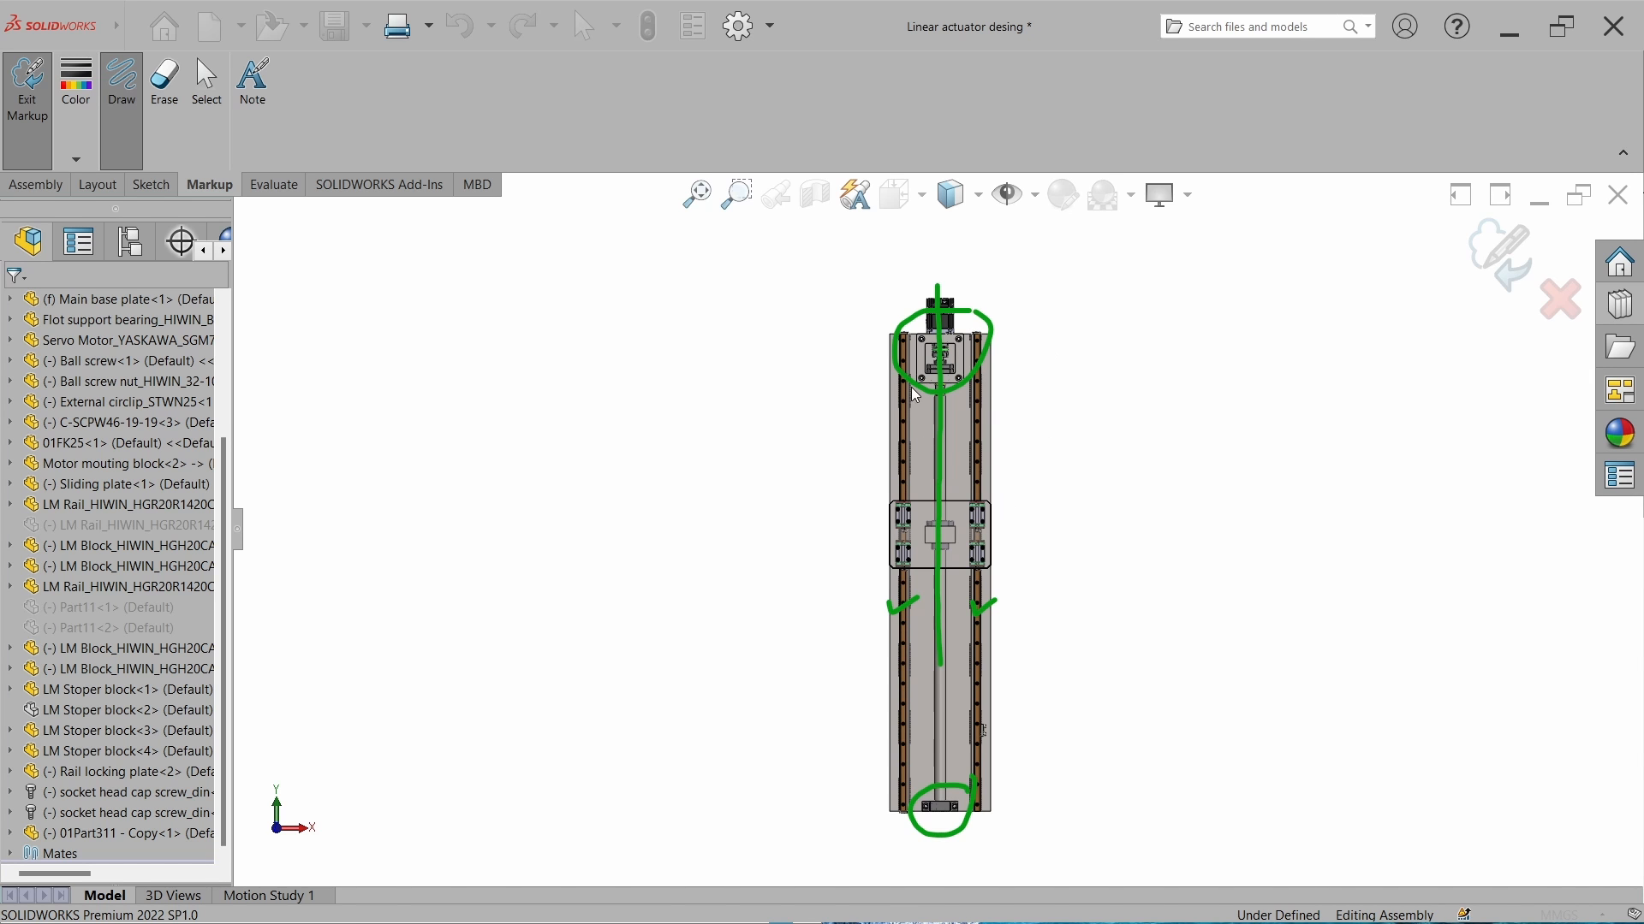
Add markup ticks on both side walls of the motor mounting block and short lines at the inner edges of both rails.
{"action": "scroll", "coordinate": [947, 377], "scroll_direction": "up", "scroll_amount": 10}
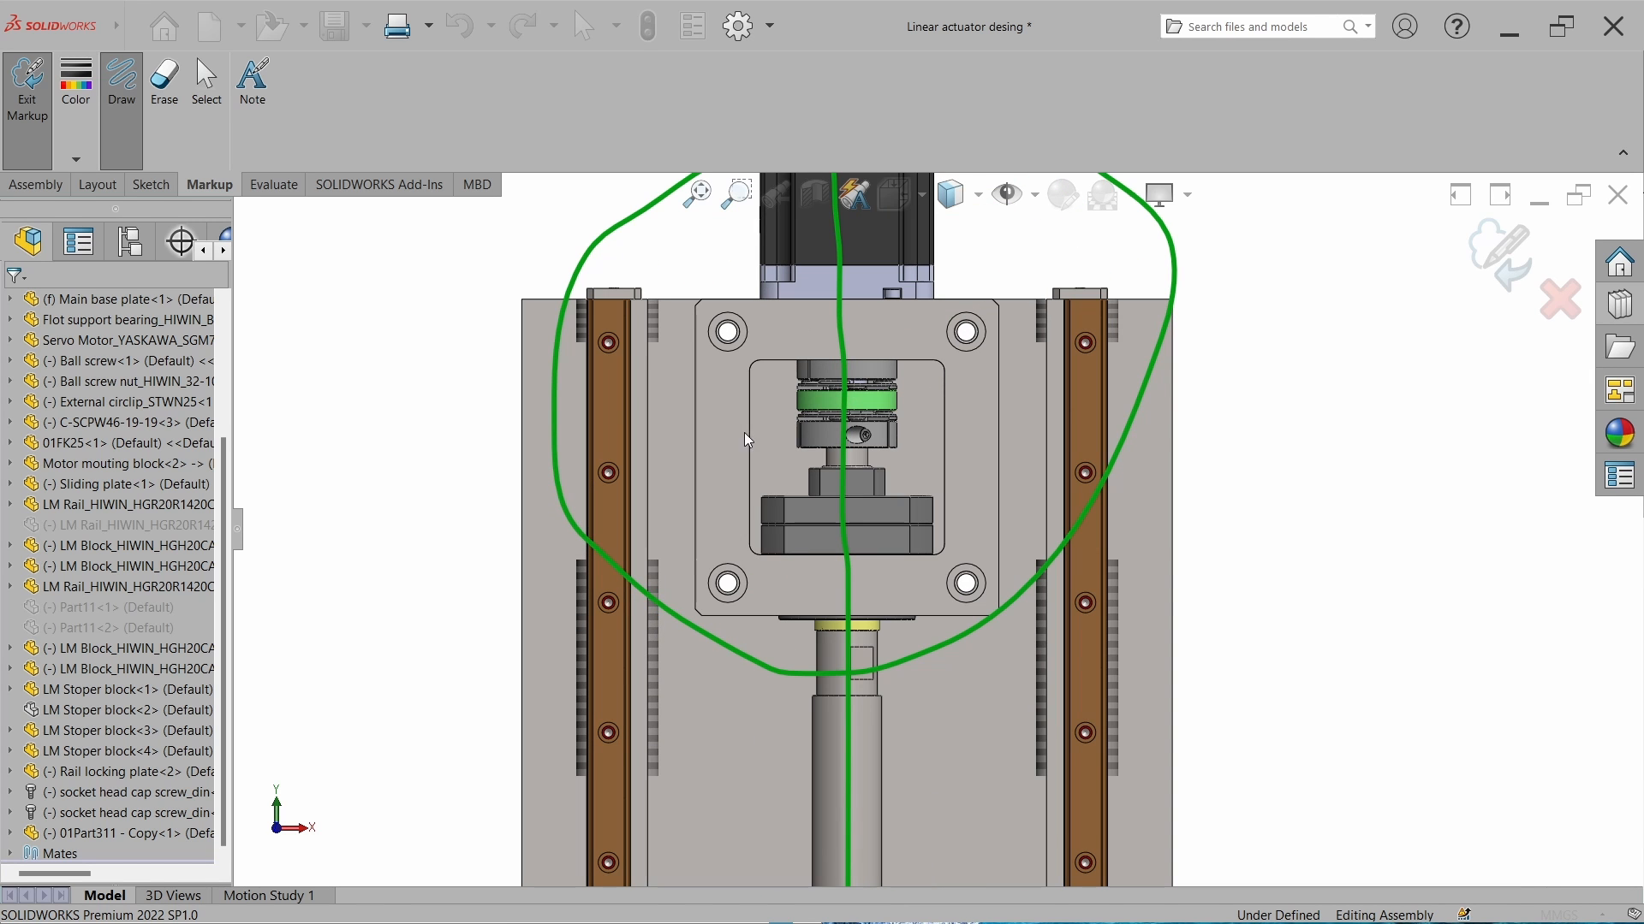
{"action": "left_click_drag", "start_coordinate": [717, 436], "coordinate": [740, 420]}
{"action": "left_click_drag", "start_coordinate": [960, 428], "coordinate": [987, 426]}
{"action": "left_click_drag", "start_coordinate": [1063, 264], "coordinate": [1065, 312]}
{"action": "left_click_drag", "start_coordinate": [631, 270], "coordinate": [631, 304]}
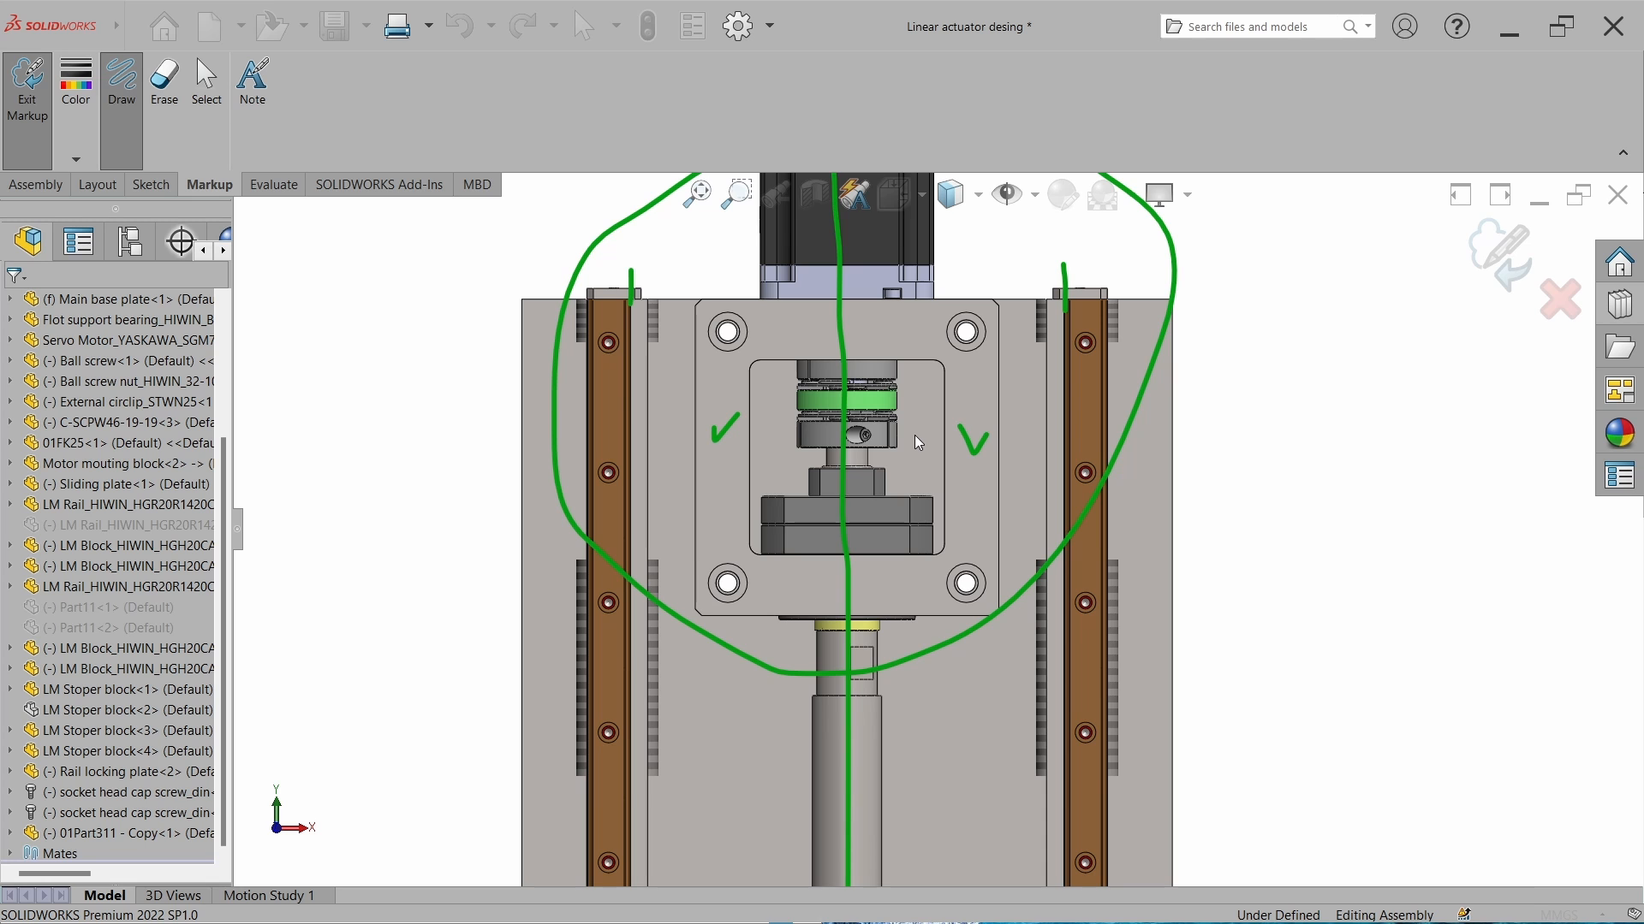
Mate the bore of the block with two side pins concentric with the ball screw nut's cylindrical body.
{"action": "scroll", "coordinate": [898, 432], "scroll_direction": "down", "scroll_amount": 5}
{"action": "scroll", "coordinate": [948, 582], "scroll_direction": "up", "scroll_amount": 2}
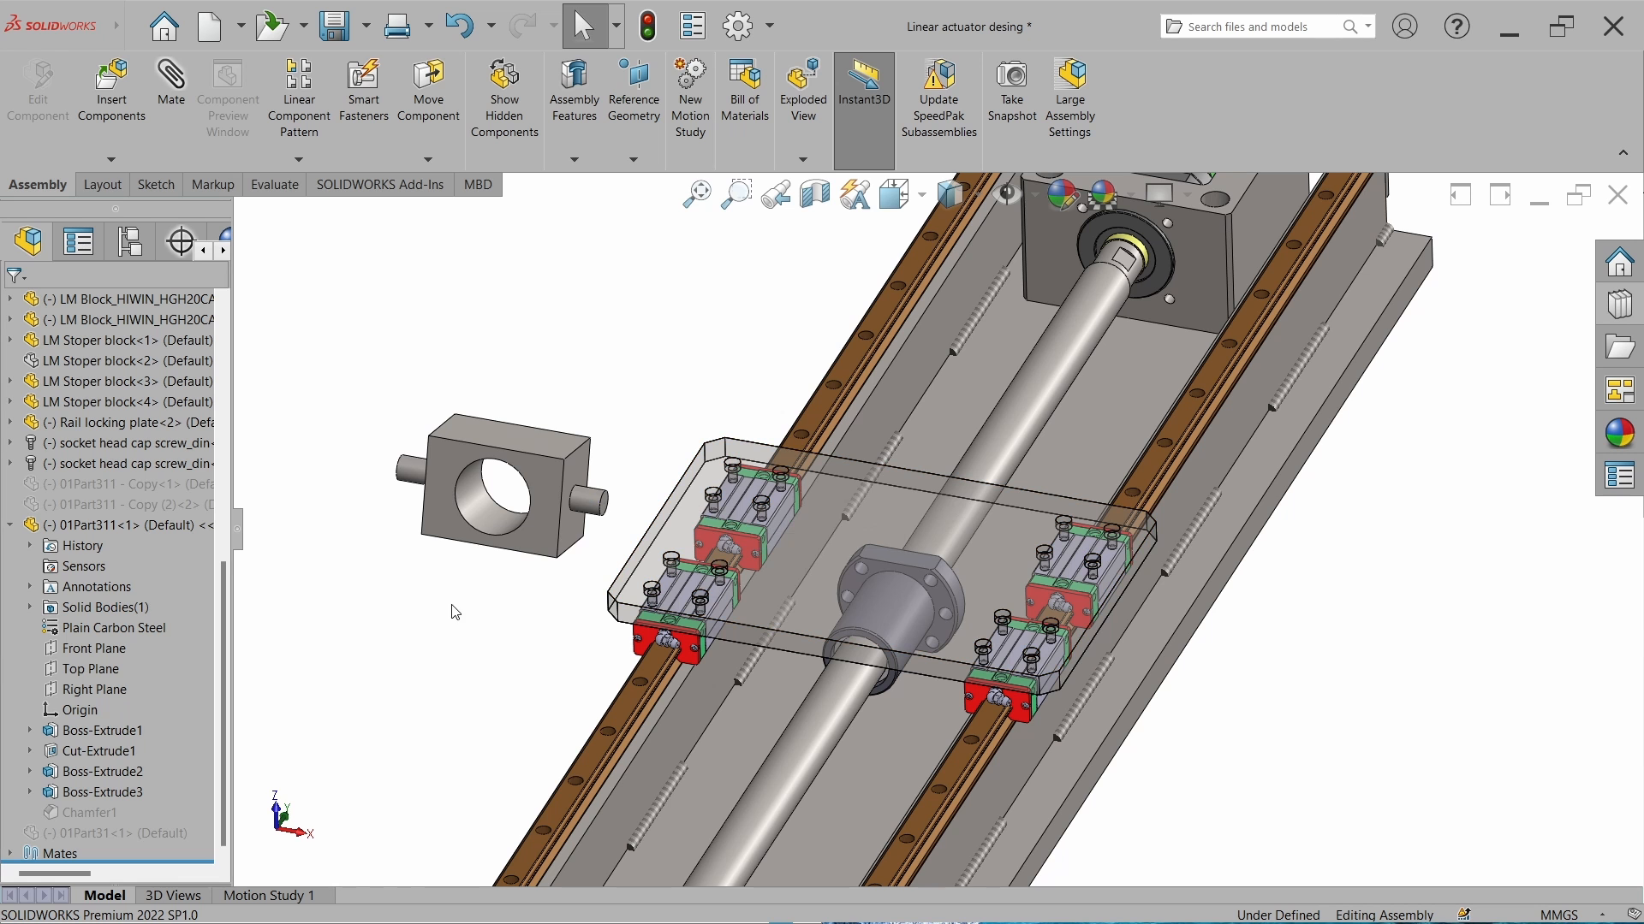
{"action": "left_click", "coordinate": [482, 533]}
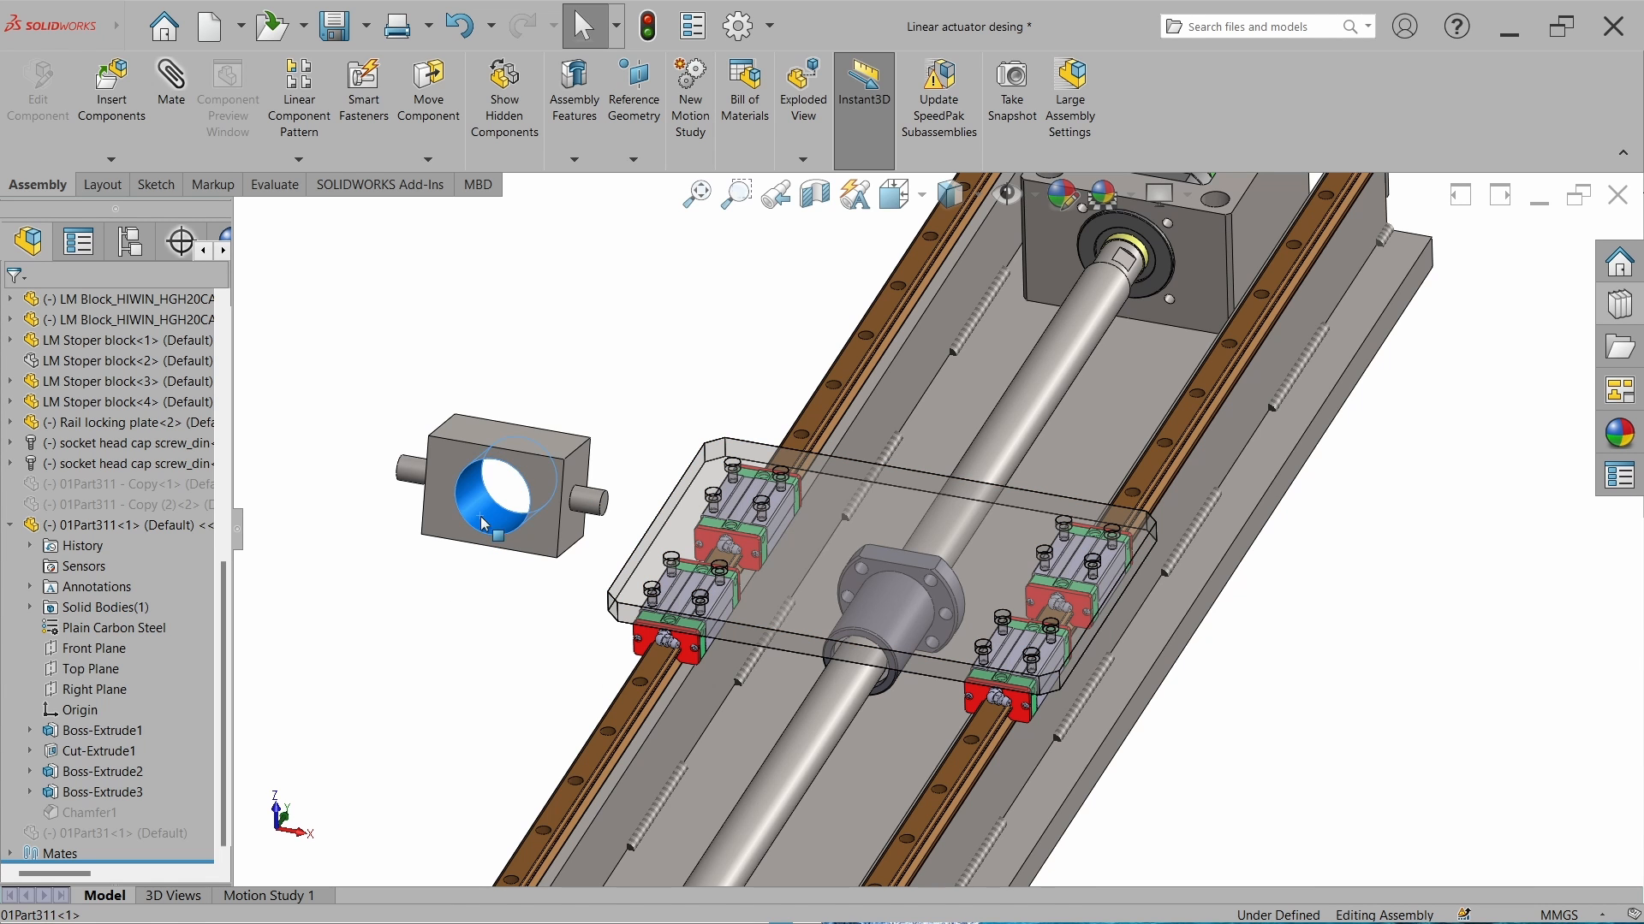
{"action": "left_click", "coordinate": [877, 610], "text": "ctrl"}
{"action": "left_click", "coordinate": [991, 605]}
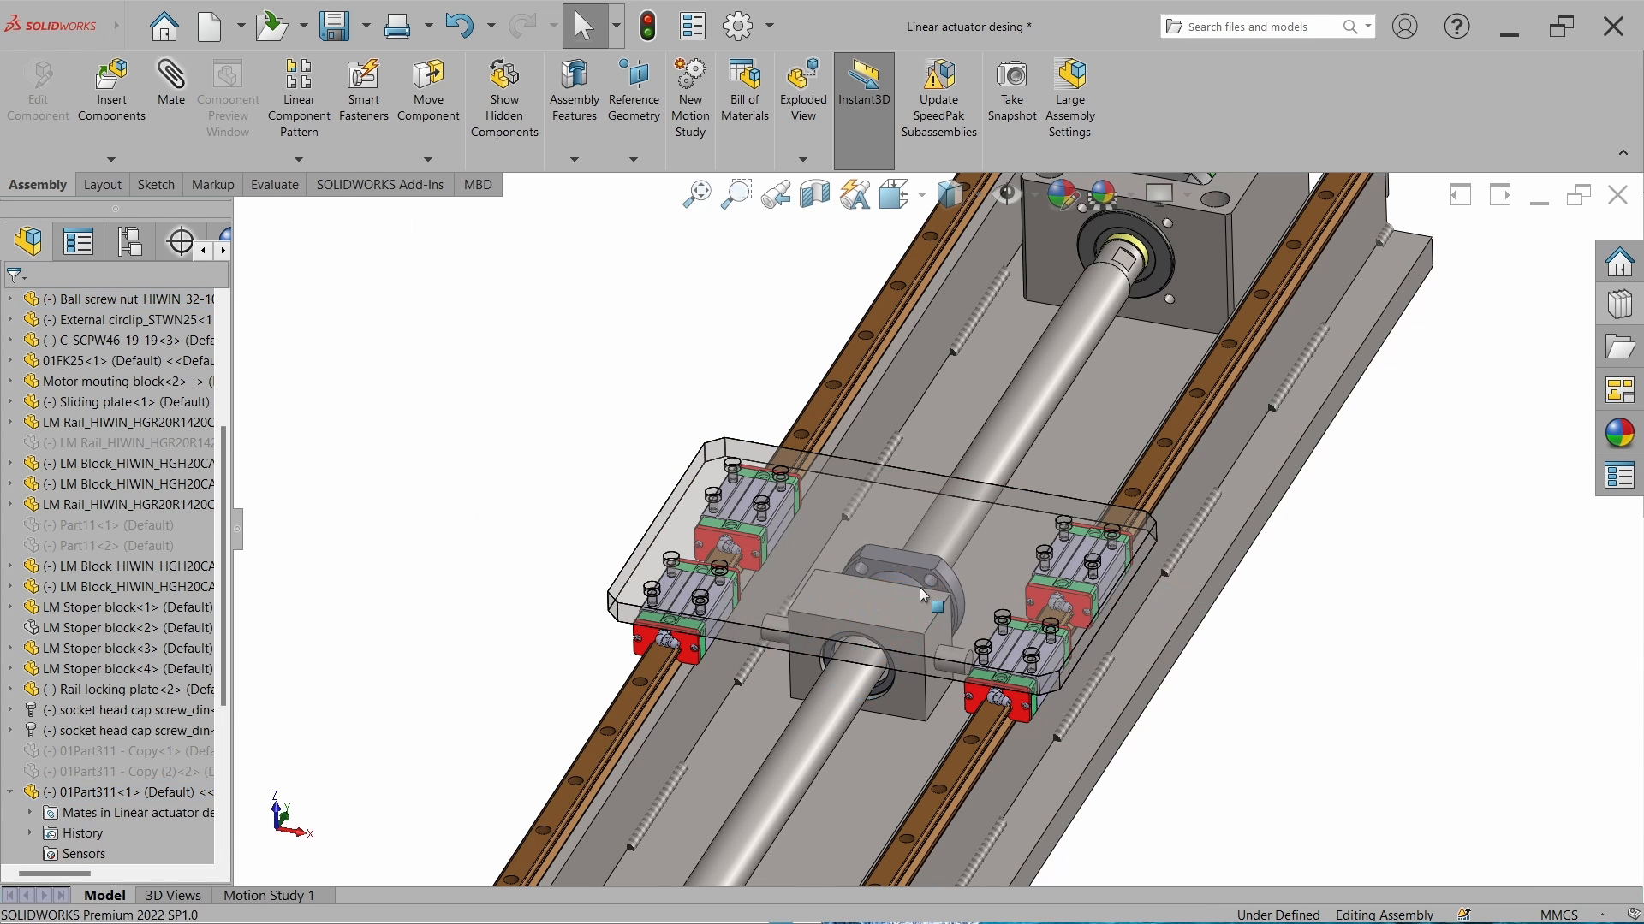
Mate the pinned block's end face coincident with the underside of the ball screw nut's flange.
{"action": "scroll", "coordinate": [916, 586], "scroll_direction": "down", "scroll_amount": 5}
{"action": "left_click", "coordinate": [712, 553]}
{"action": "middle_click_drag", "start_coordinate": [712, 553], "coordinate": [805, 780]}
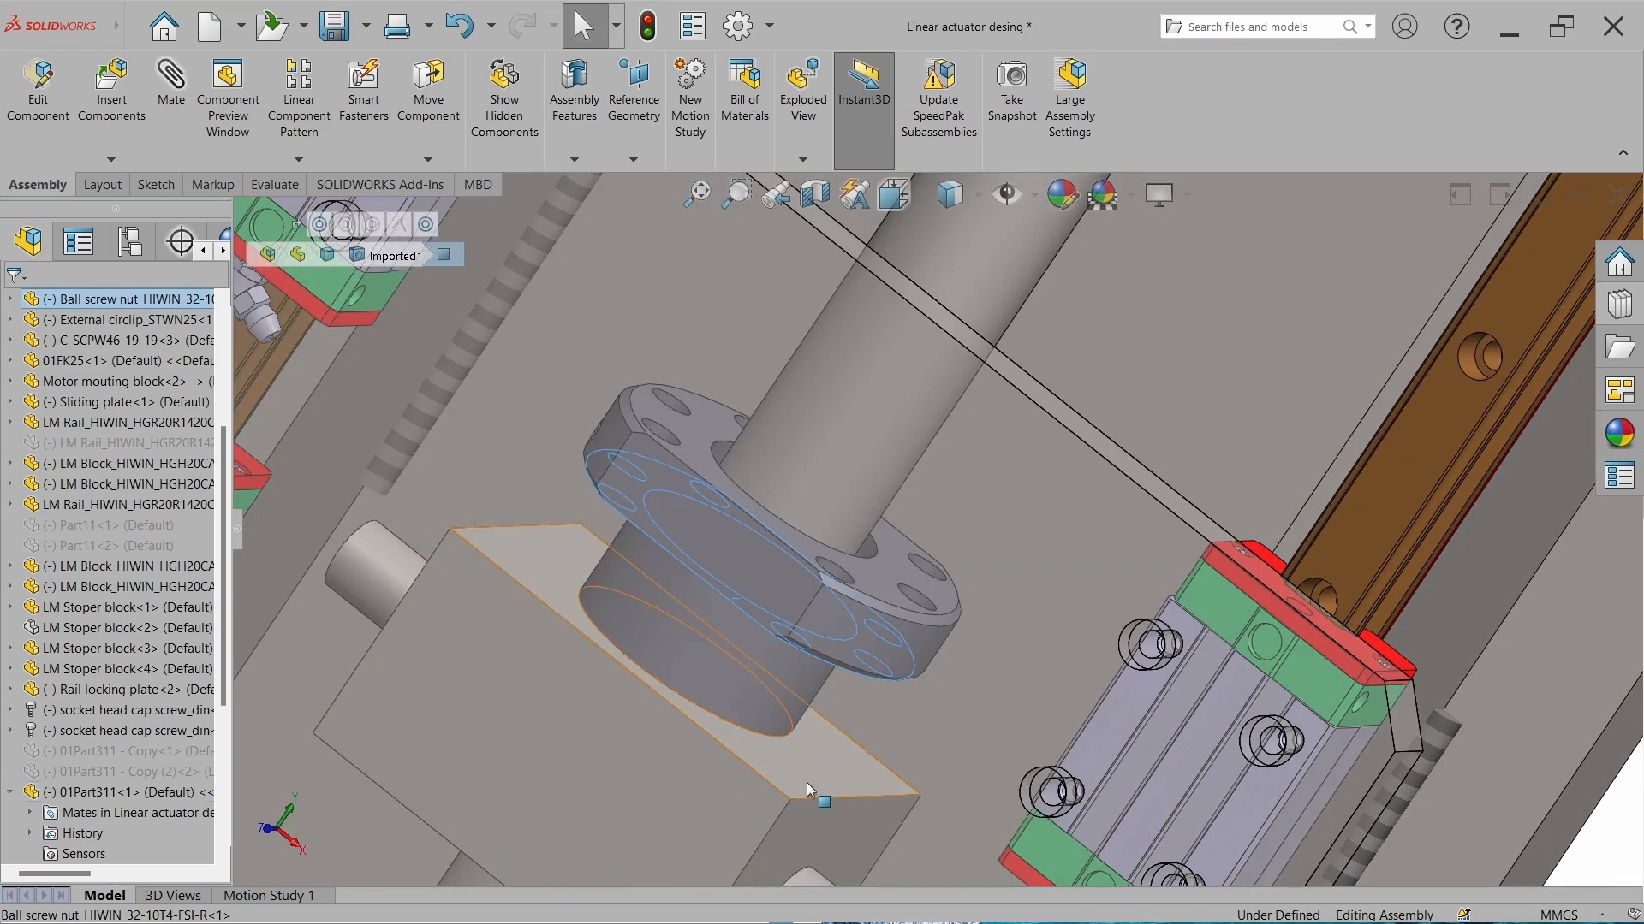
{"action": "left_click", "coordinate": [806, 781], "text": "ctrl"}
{"action": "left_click", "coordinate": [857, 768]}
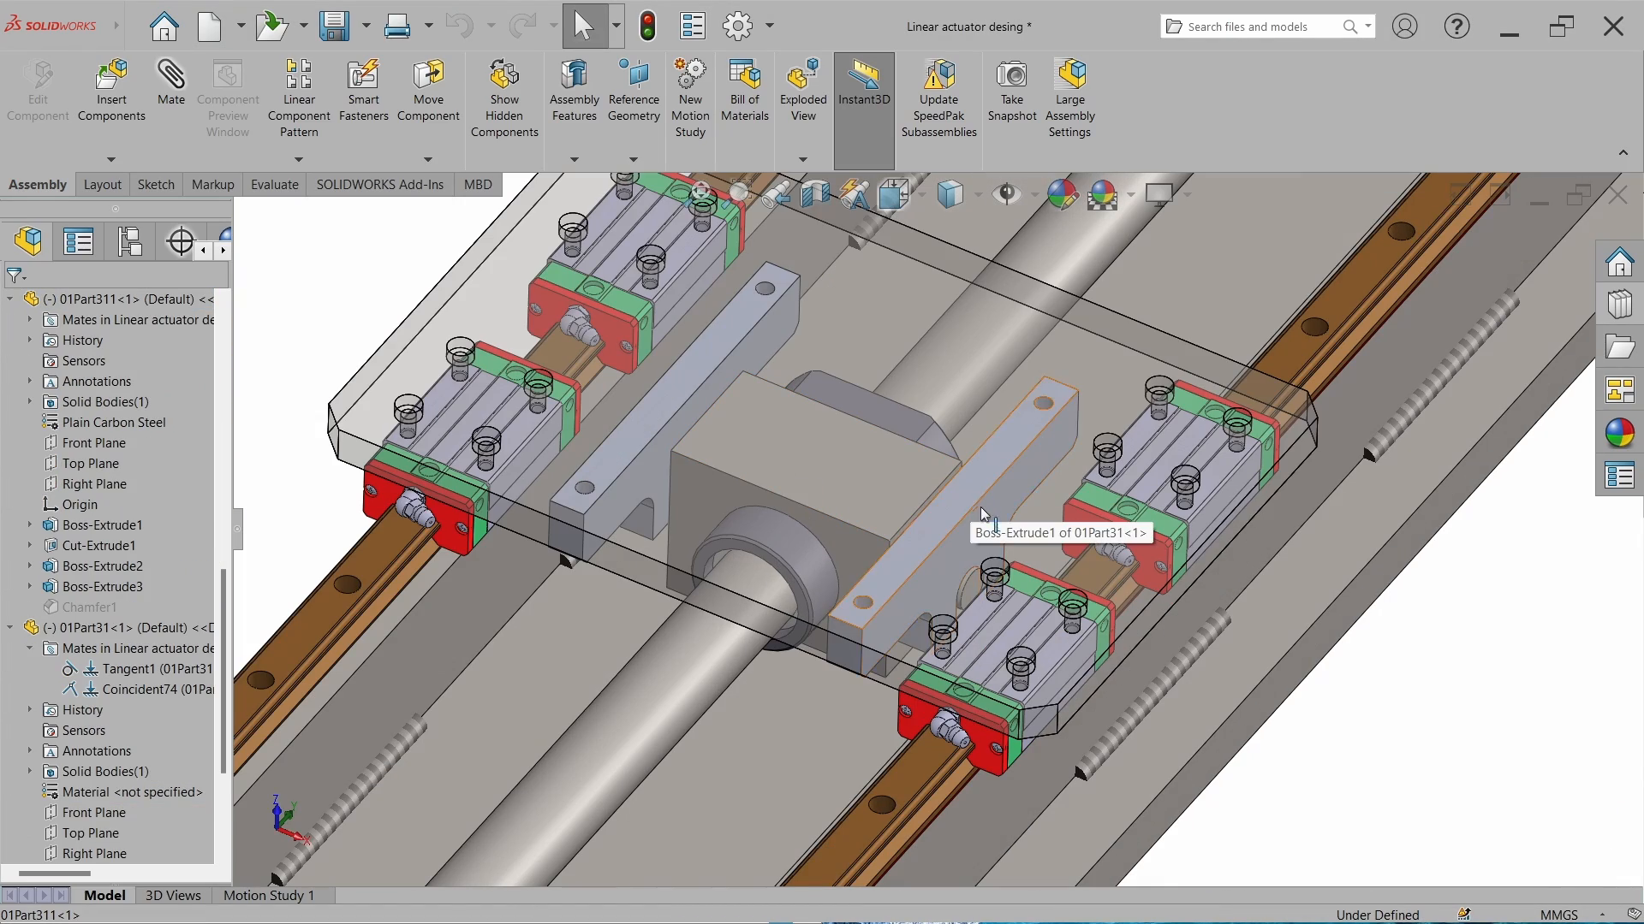
{"action": "middle_click_drag", "start_coordinate": [983, 513], "coordinate": [950, 548]}
{"action": "scroll", "coordinate": [896, 469], "scroll_direction": "up", "scroll_amount": 2}
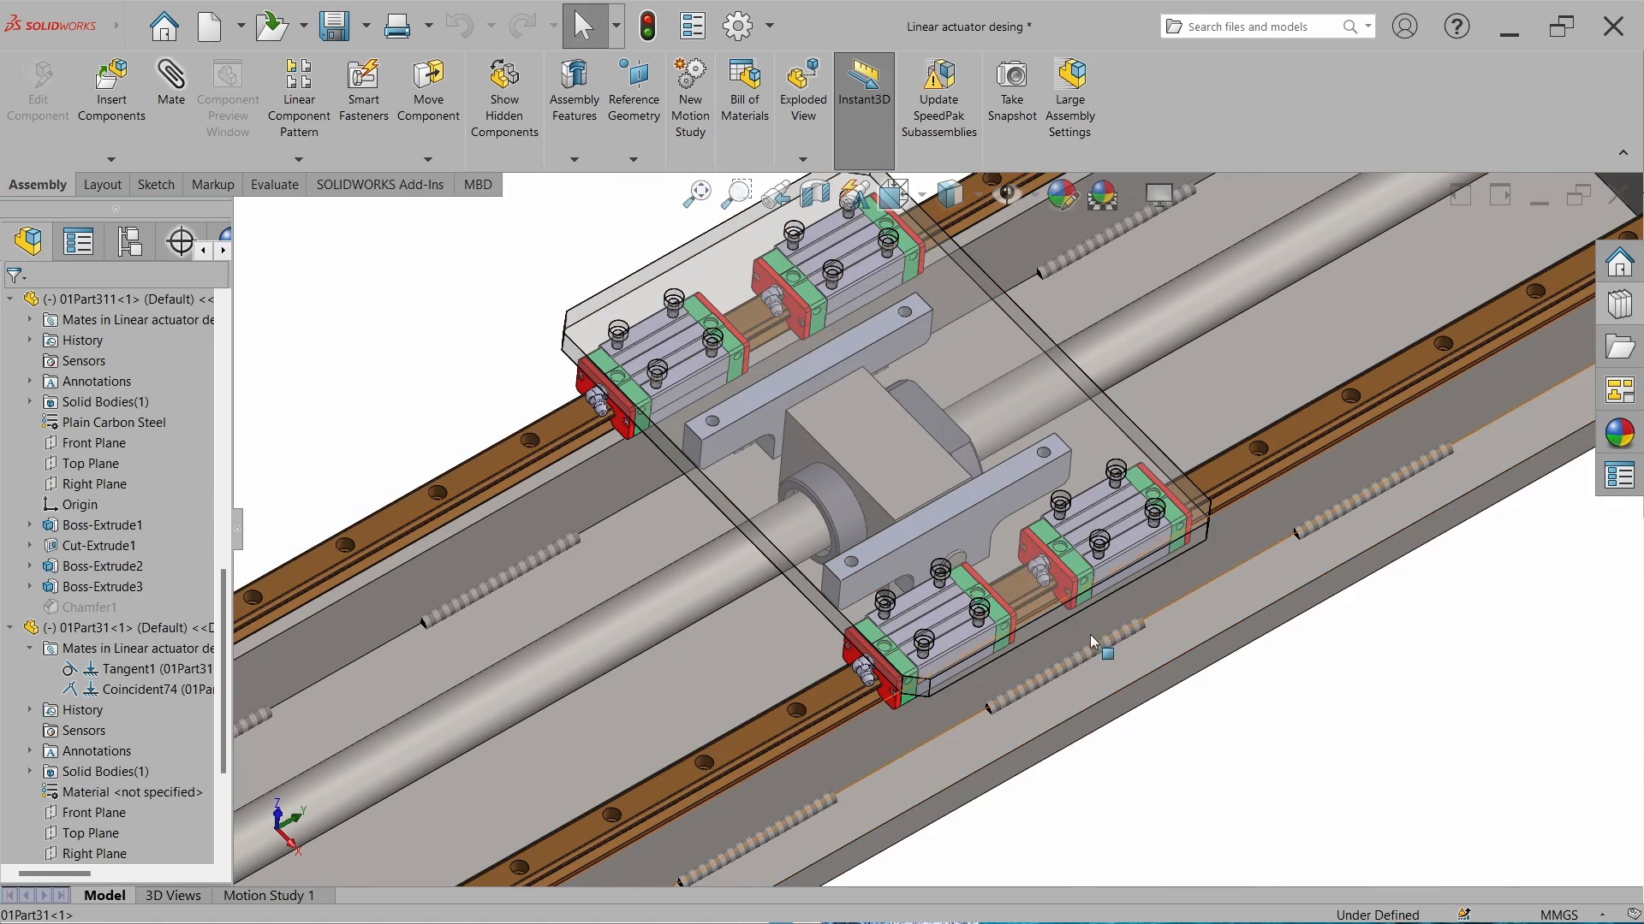
Section the assembly parallel to the side face of the base plate's rail wall, exposing the slotted bracket and the nut block's pin.
{"action": "left_click", "coordinate": [1102, 615]}
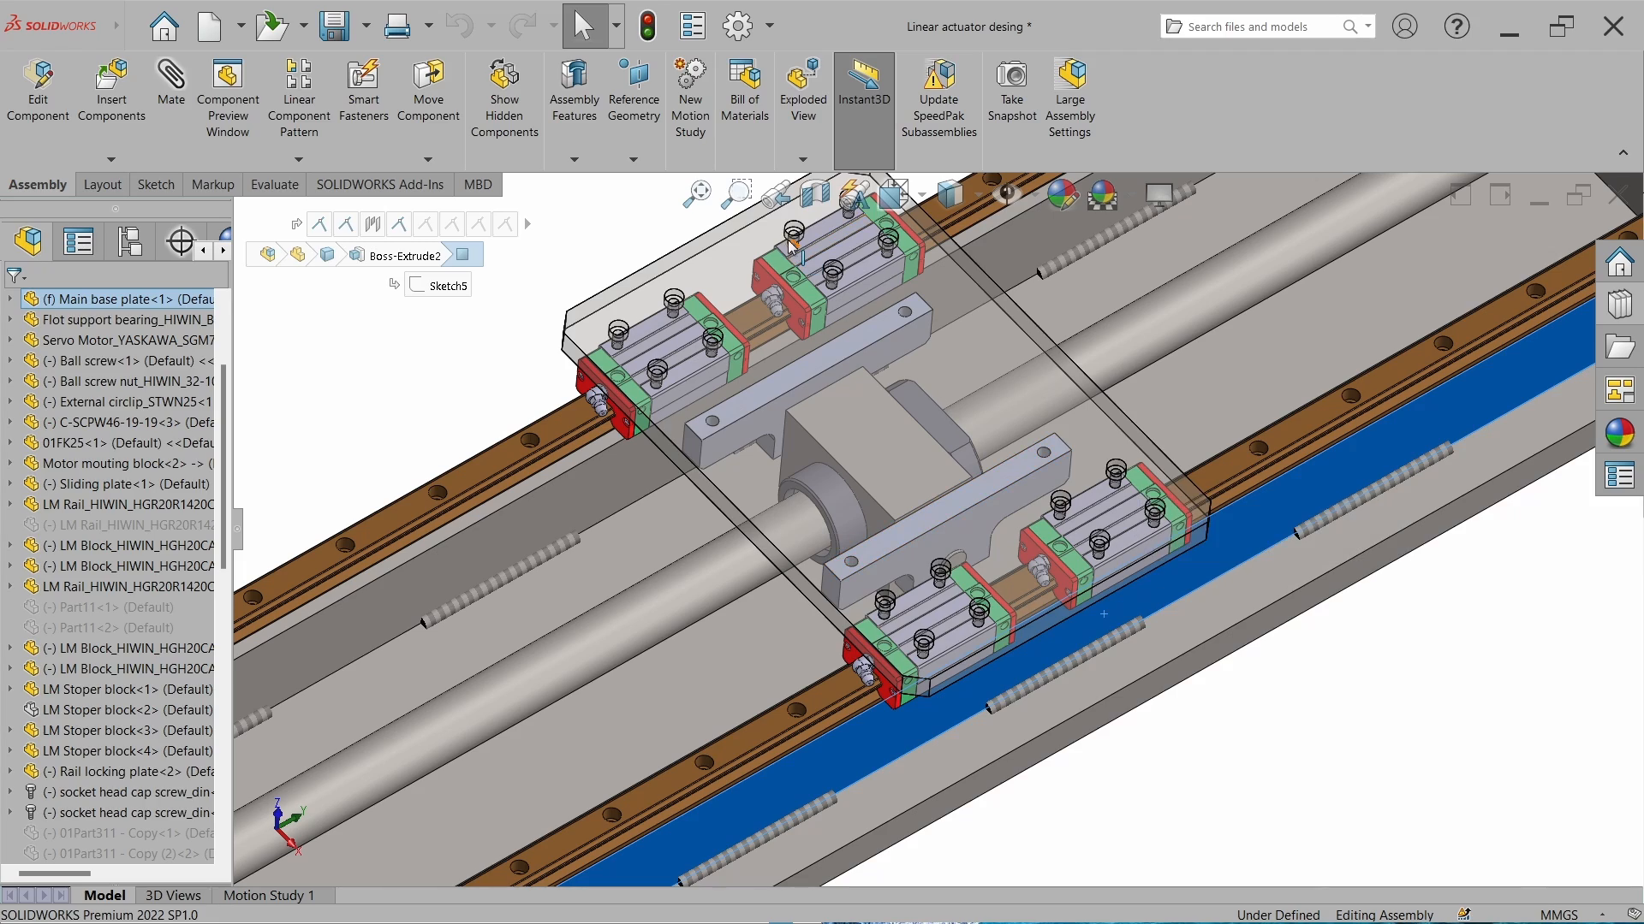
{"action": "left_click", "coordinate": [814, 195]}
{"action": "left_click_drag", "start_coordinate": [1002, 761], "coordinate": [962, 713]}
{"action": "key", "text": "Return"}
{"action": "middle_click_drag", "start_coordinate": [886, 578], "coordinate": [849, 371]}
{"action": "scroll", "coordinate": [967, 549], "scroll_direction": "down", "scroll_amount": 4}
{"action": "middle_click_drag", "start_coordinate": [967, 550], "coordinate": [855, 562]}
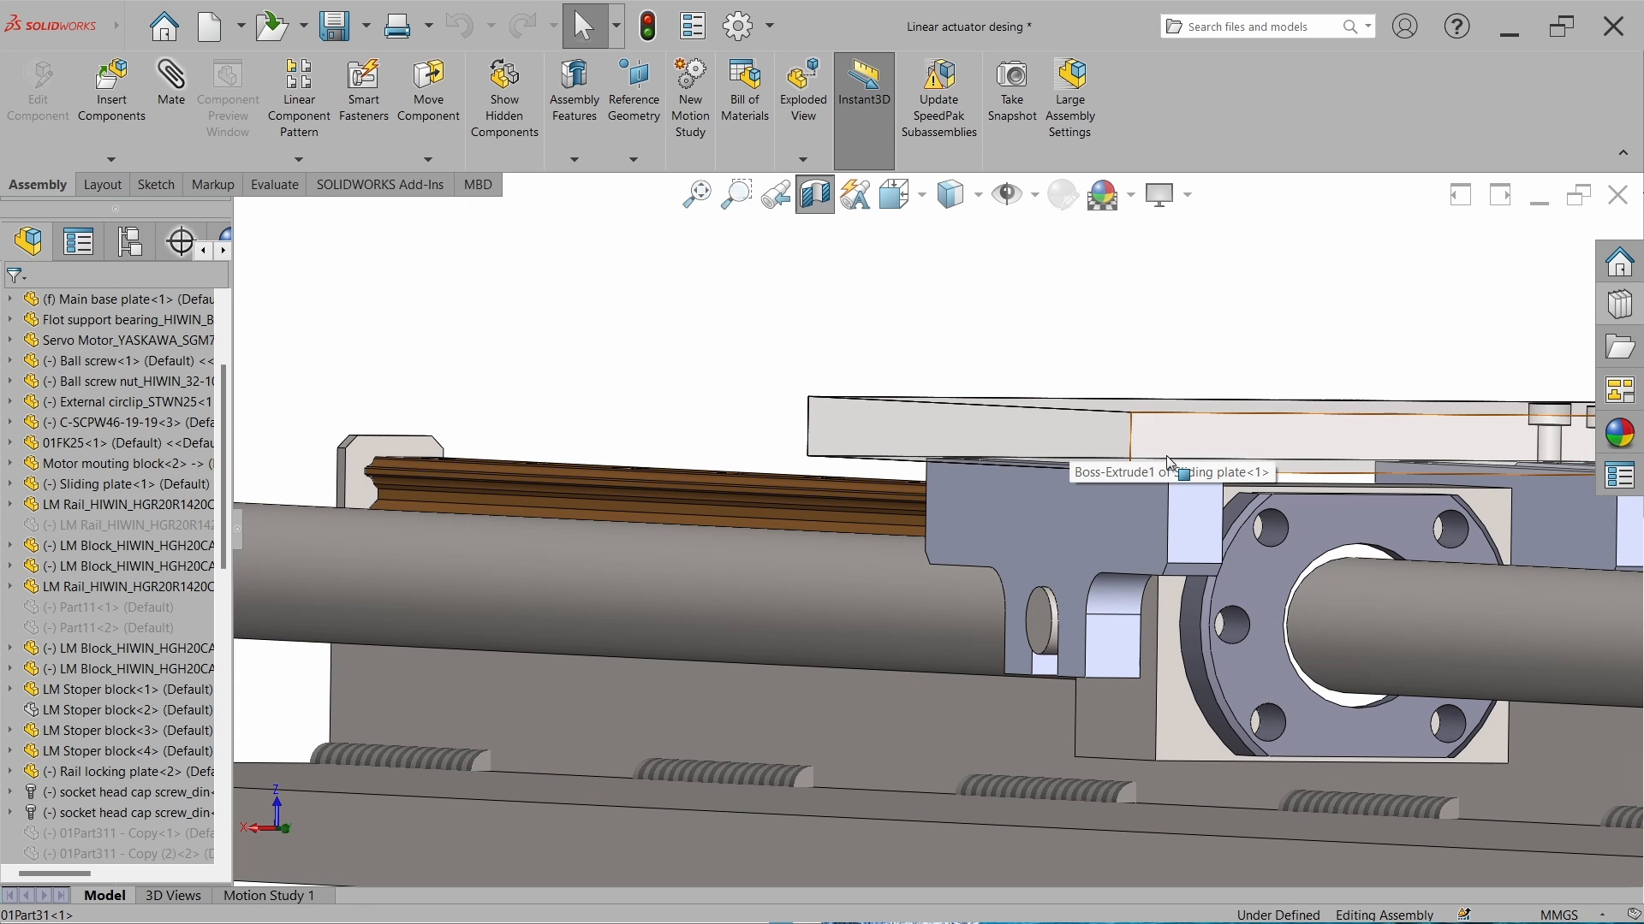
{"action": "middle_click_drag", "start_coordinate": [1171, 463], "coordinate": [1292, 608]}
{"action": "middle_click_drag", "start_coordinate": [1045, 469], "coordinate": [1288, 629]}
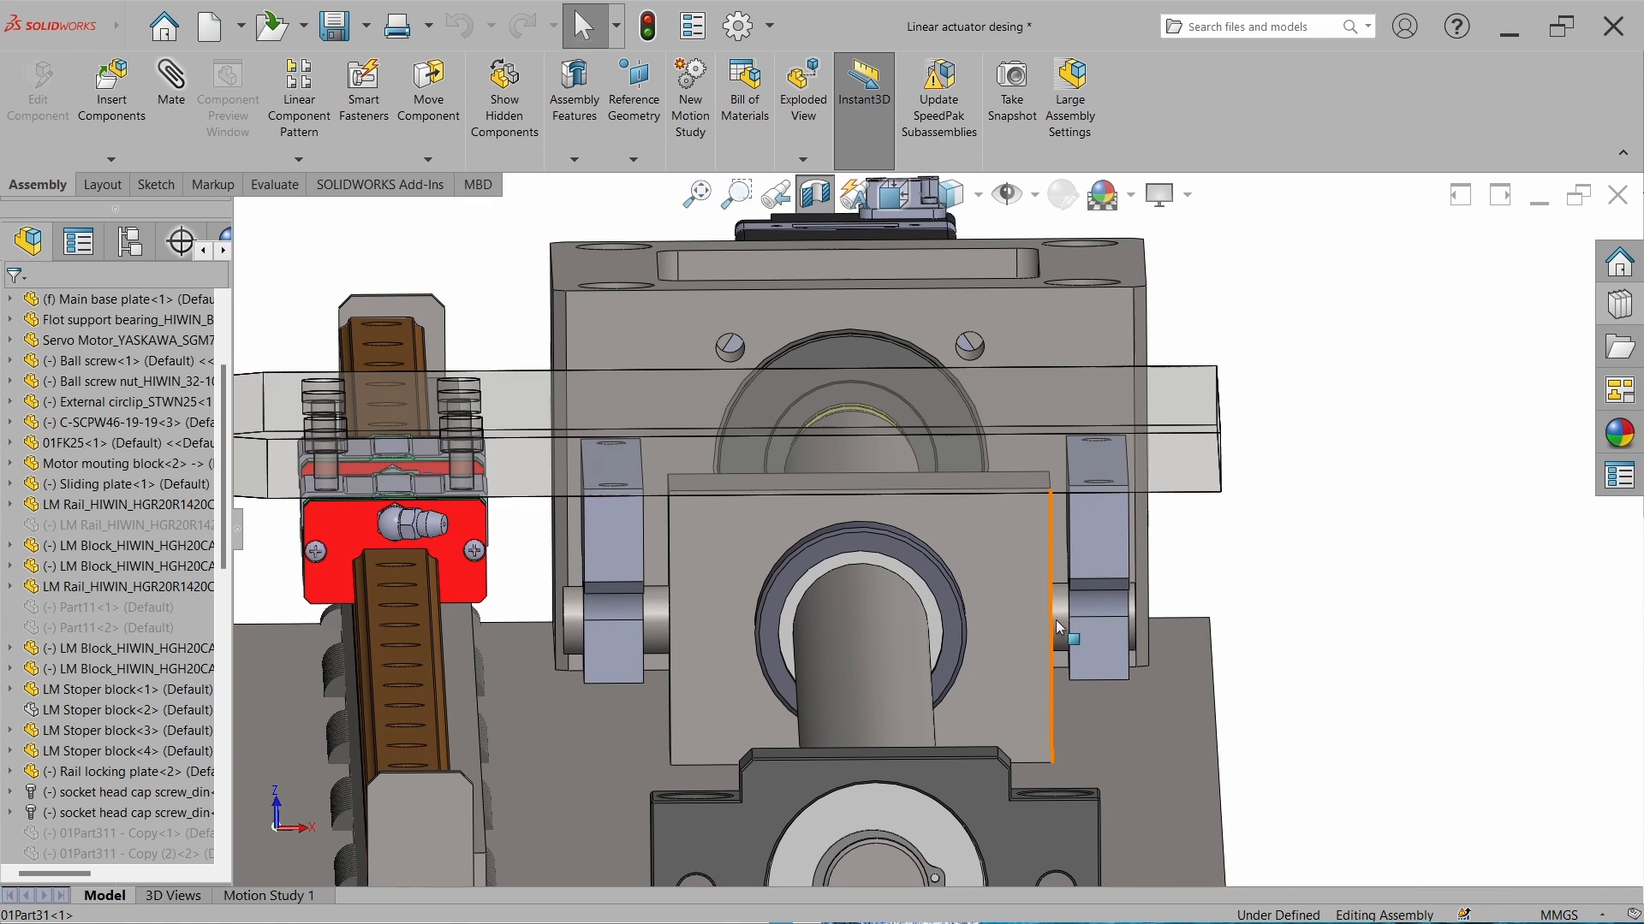
Mark up a double-headed sideways arrow across the nut block and tick the motor mounting side, the support bearing and the rail.
{"action": "right_click_drag", "start_coordinate": [1077, 620], "coordinate": [777, 597]}
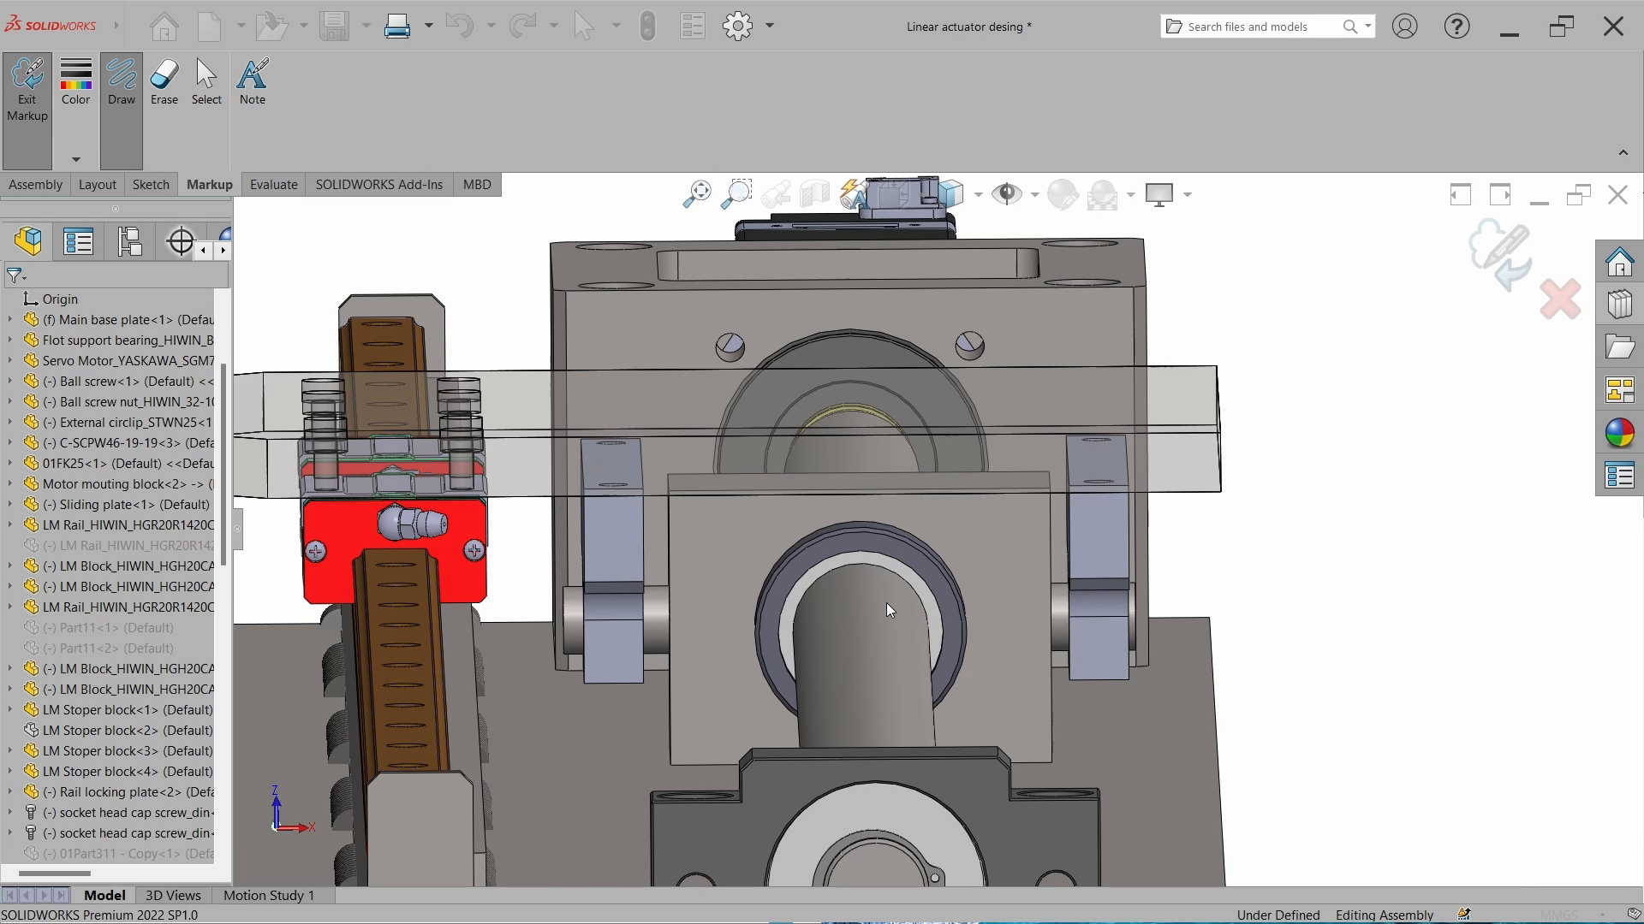
{"action": "mouse_move", "coordinate": [896, 606]}
{"action": "left_mouse_down"}
{"action": "mouse_move", "coordinate": [999, 604]}
{"action": "mouse_move", "coordinate": [989, 592]}
{"action": "mouse_move", "coordinate": [985, 618]}
{"action": "mouse_move", "coordinate": [715, 600]}
{"action": "left_mouse_up"}
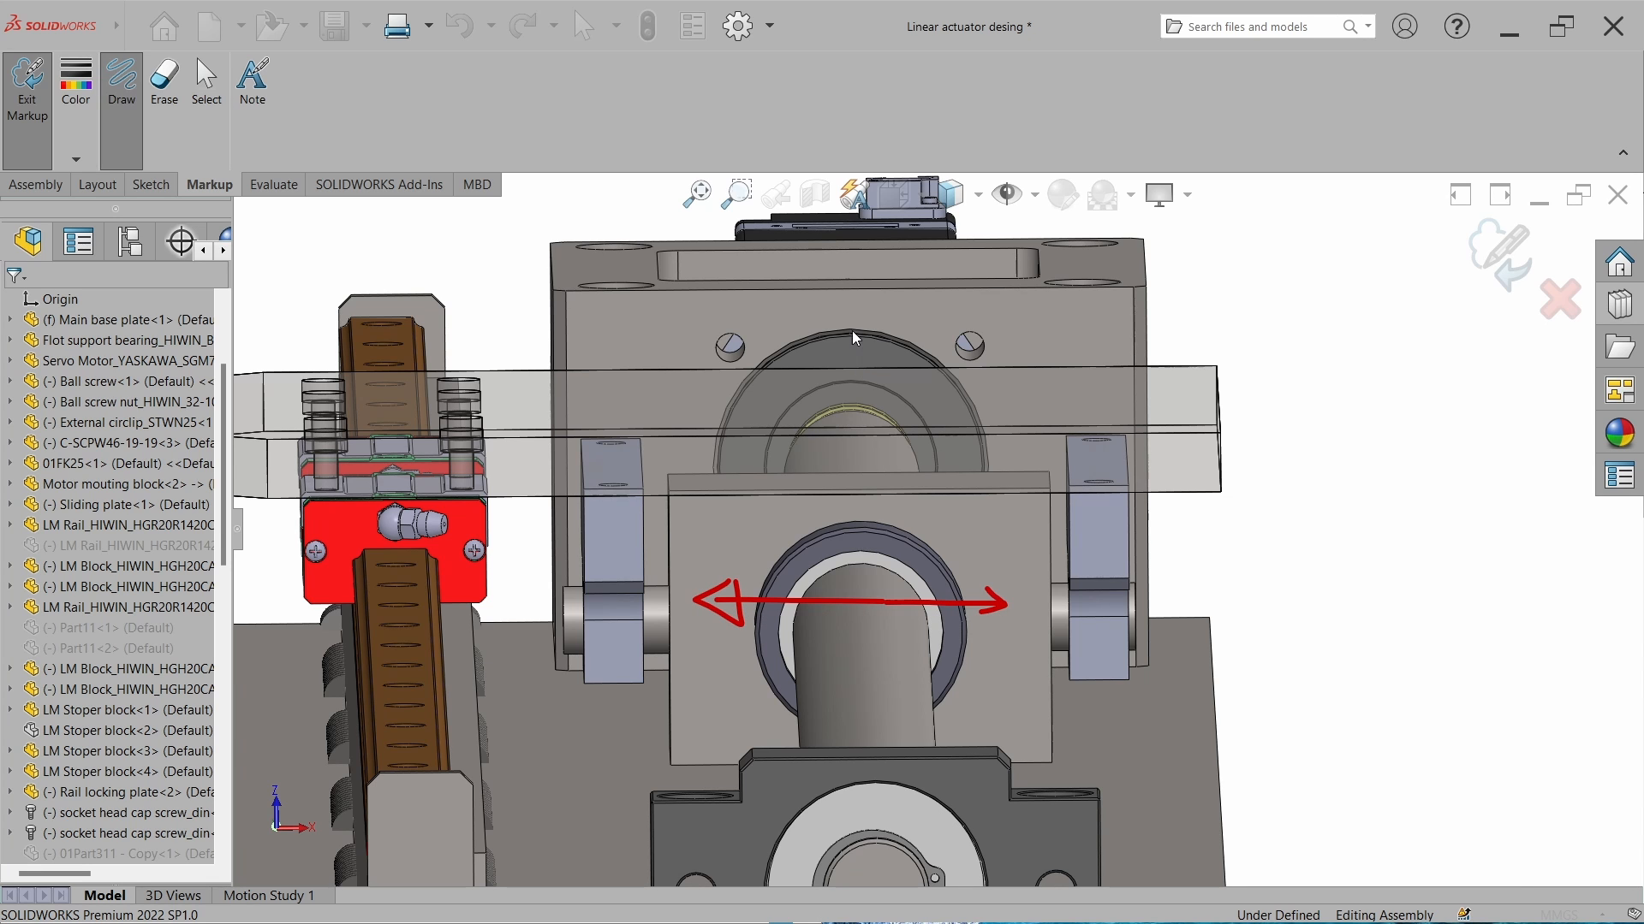
{"action": "scroll", "coordinate": [874, 629], "scroll_direction": "up", "scroll_amount": 2}
{"action": "left_click_drag", "start_coordinate": [881, 718], "coordinate": [930, 708]}
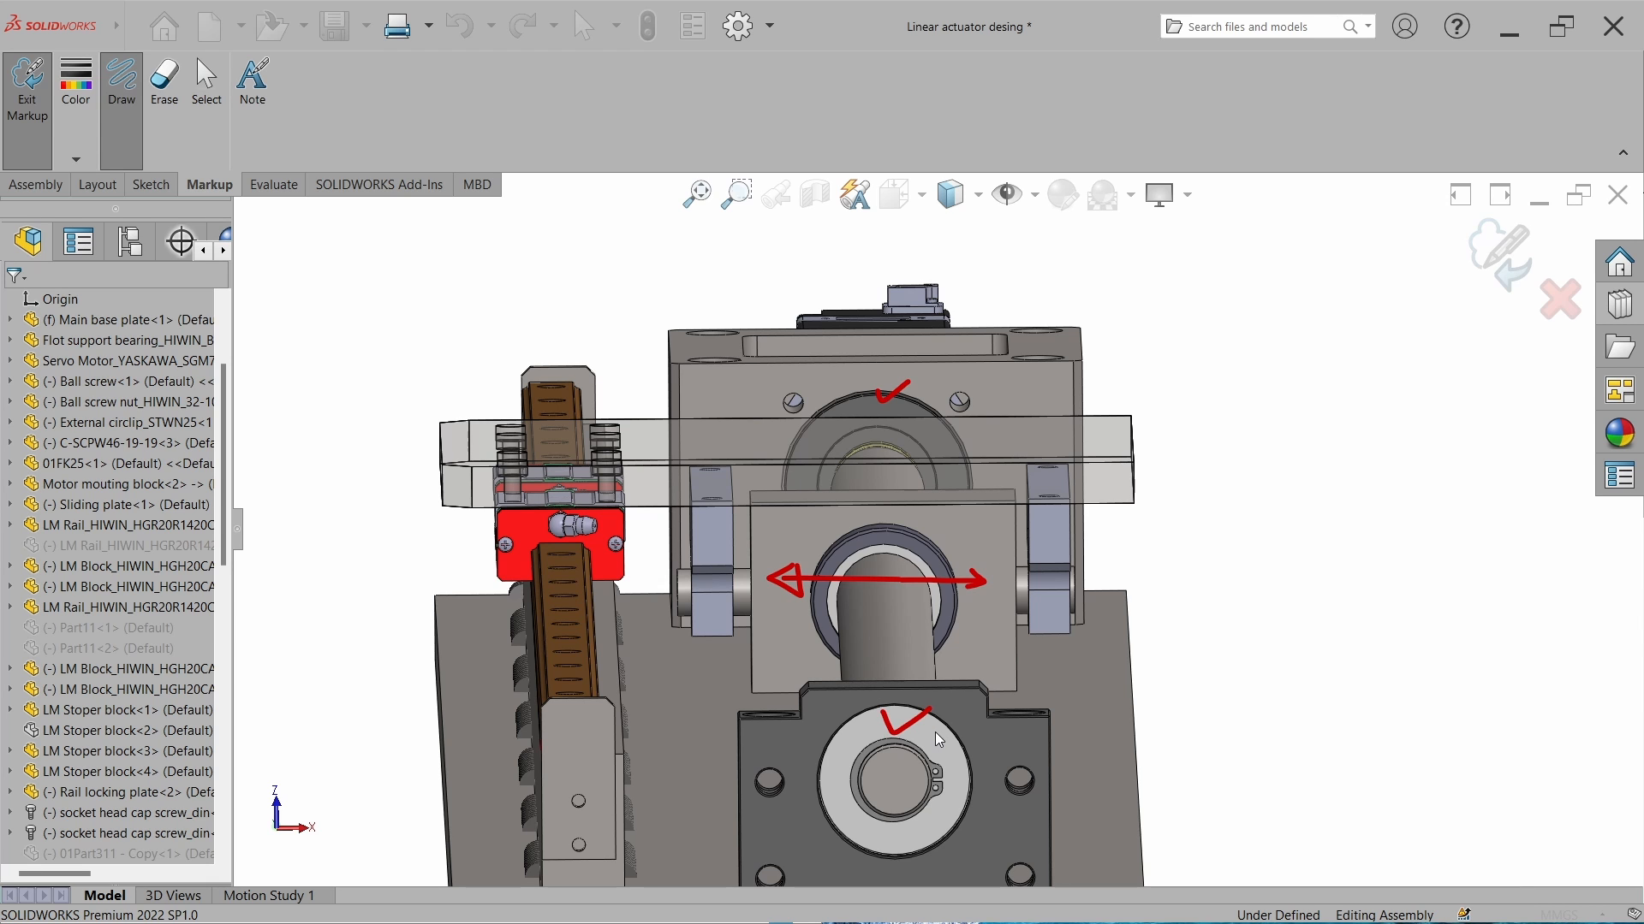
{"action": "left_click_drag", "start_coordinate": [568, 632], "coordinate": [617, 632]}
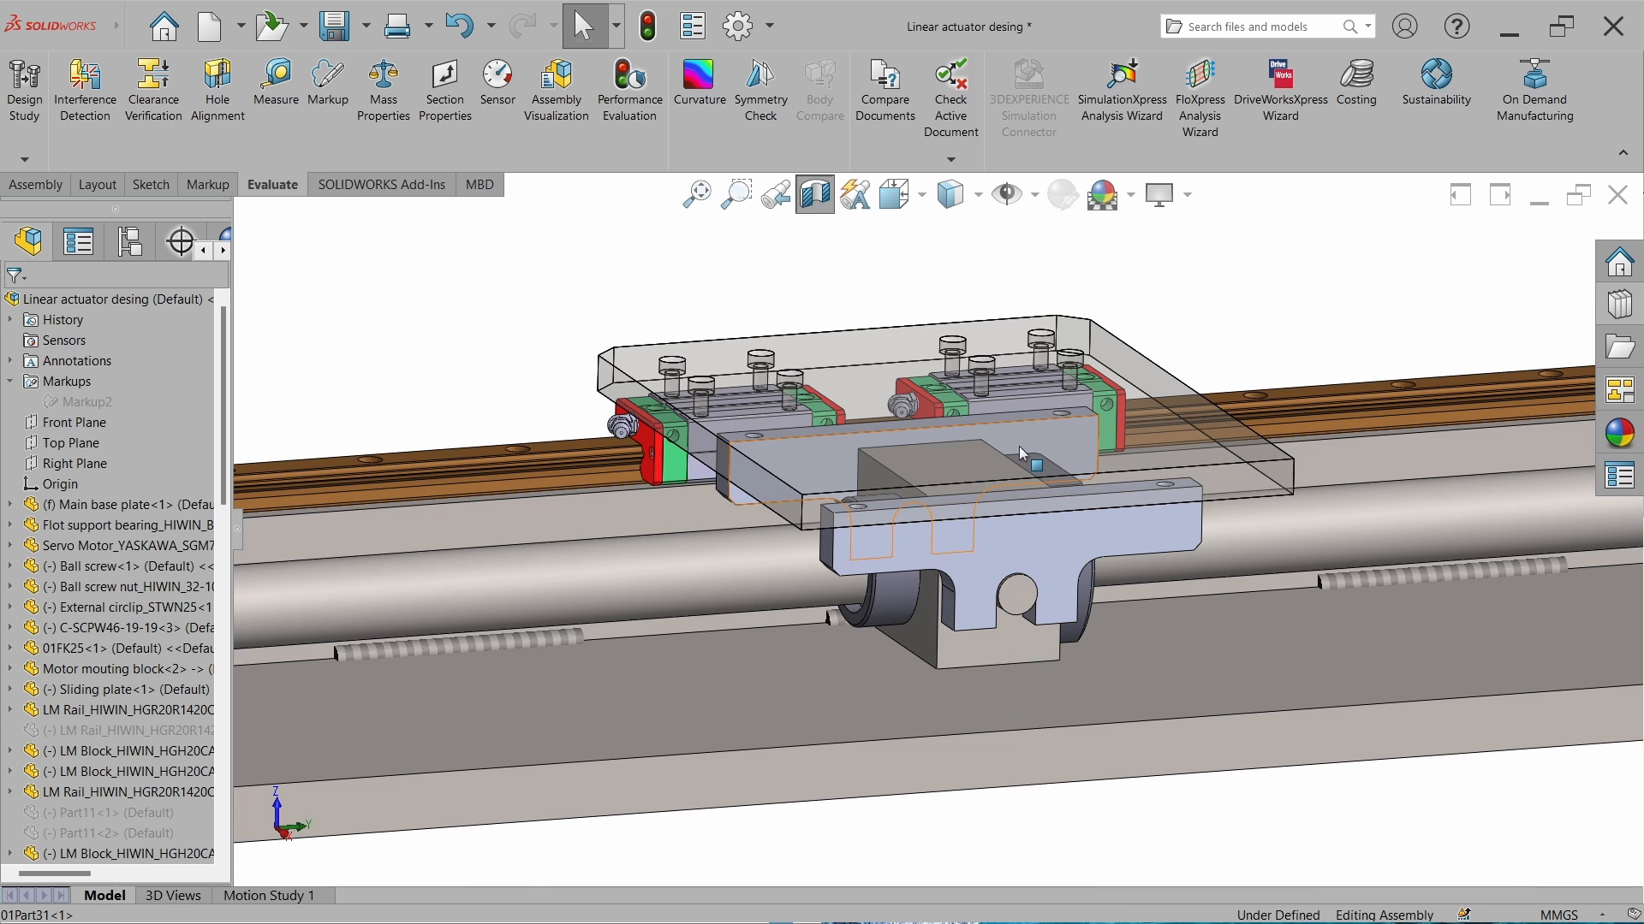
Set the distance from the slotted bracket's upper edge to its slot centre to 36 mm.
{"action": "scroll", "coordinate": [1013, 625], "scroll_direction": "down", "scroll_amount": 6}
{"action": "middle_click_drag", "start_coordinate": [909, 577], "coordinate": [852, 542]}
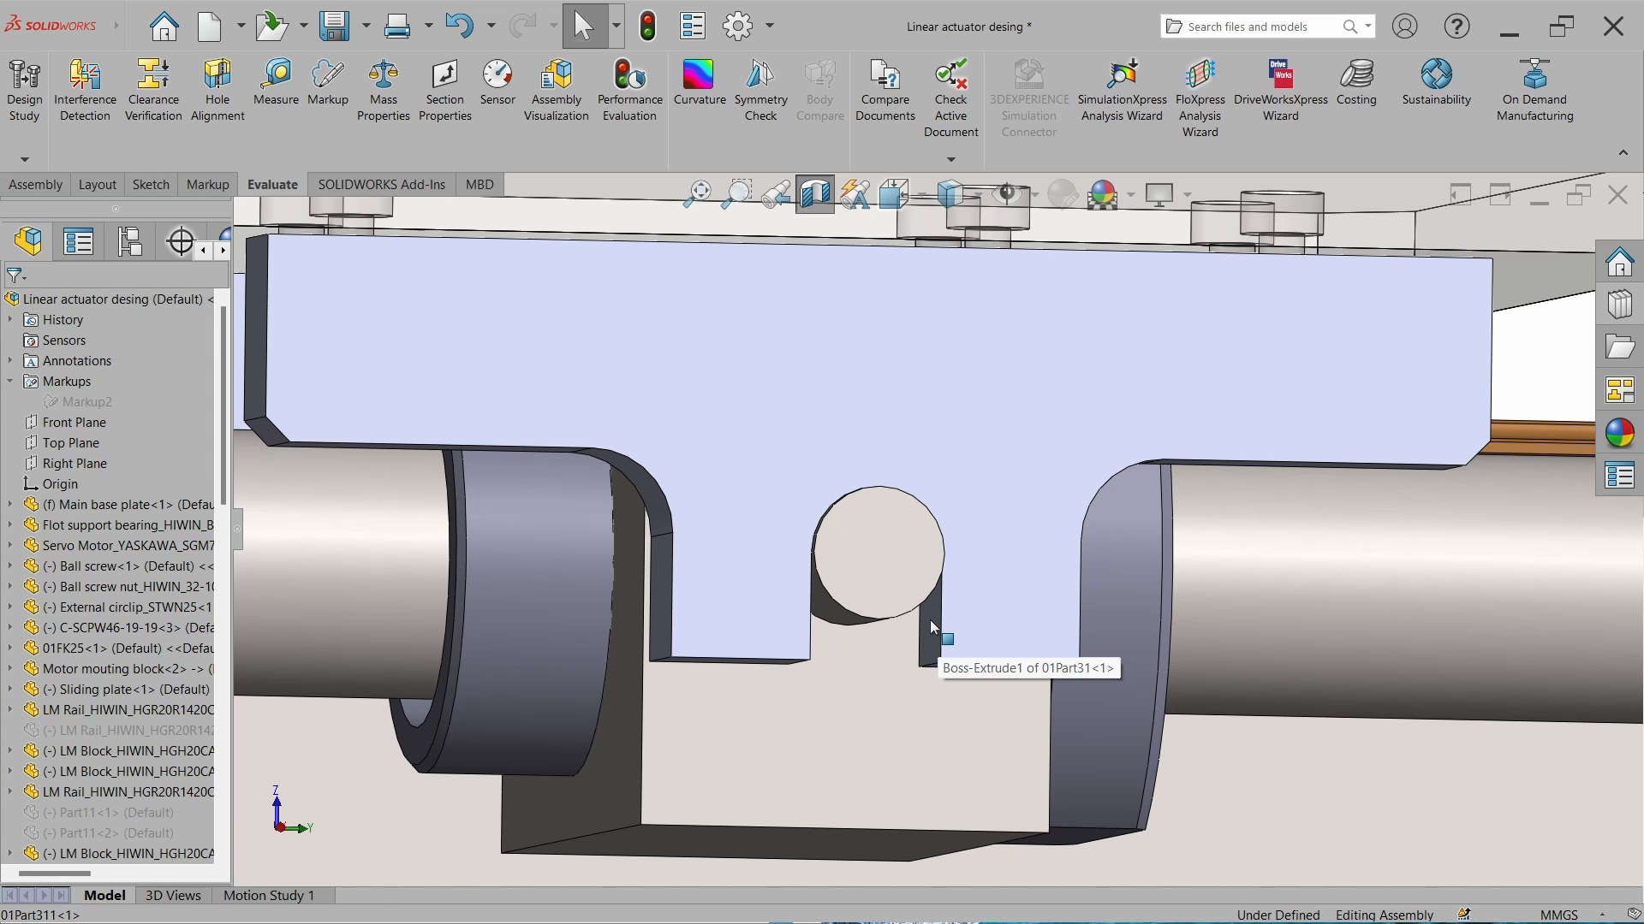
{"action": "double_click", "coordinate": [930, 621]}
{"action": "scroll", "coordinate": [856, 492], "scroll_direction": "up", "scroll_amount": 3}
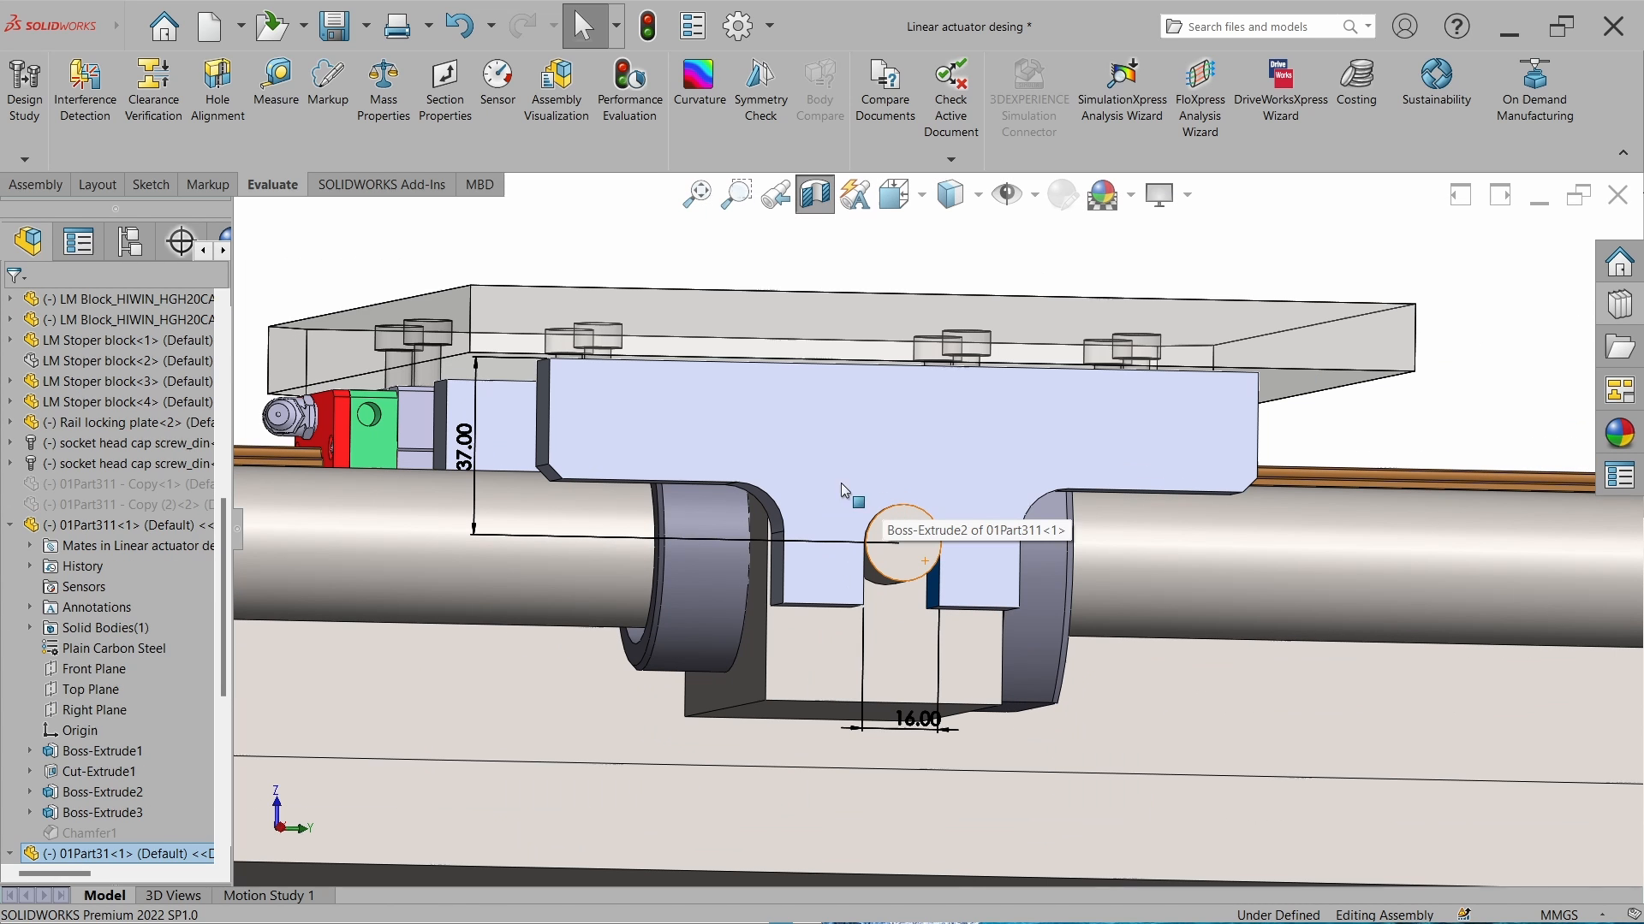
{"action": "double_click", "coordinate": [465, 447]}
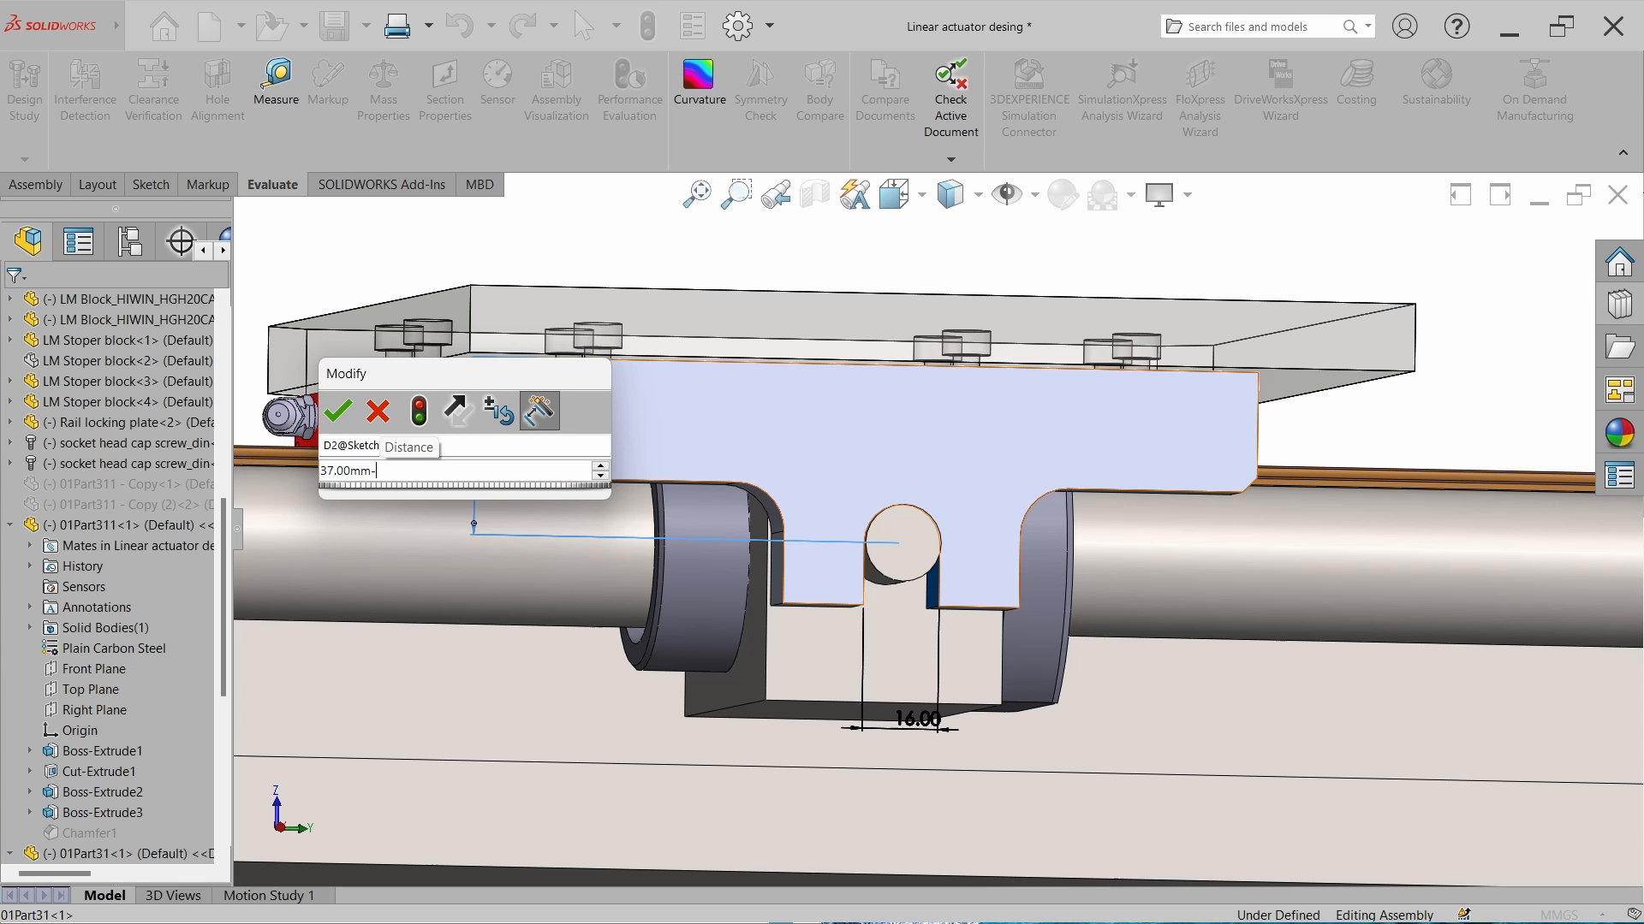
{"action": "type", "text": "36"}
{"action": "key", "text": "Return"}
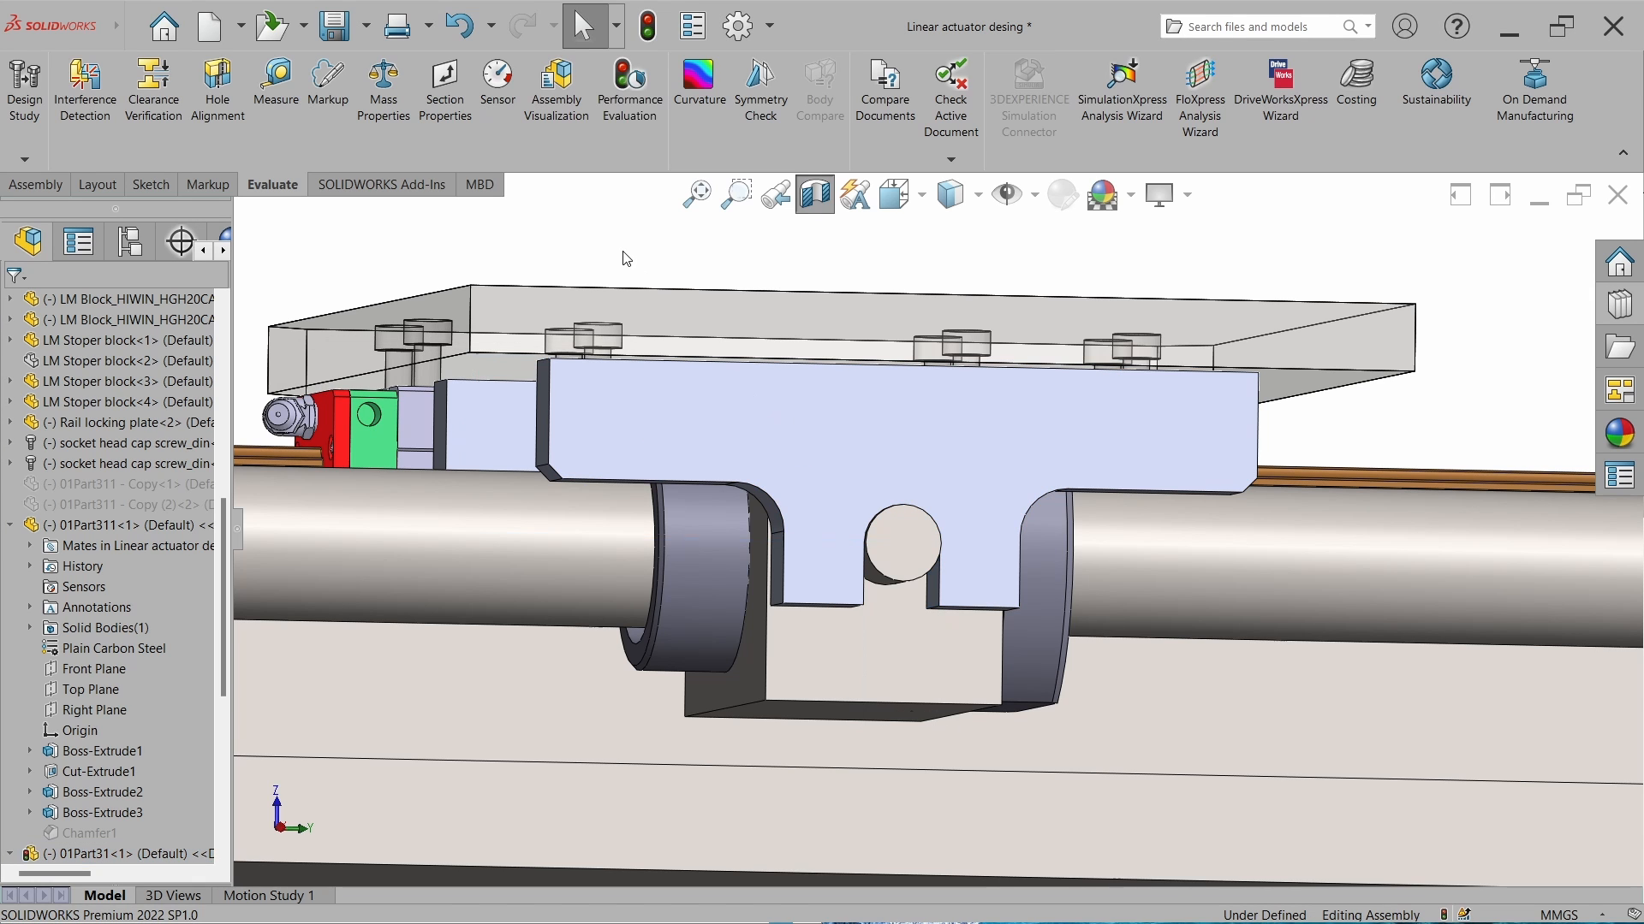
Examine the fit between the nut block's pin and the bracket's slot, and the ball screw nut around it.
{"action": "middle_click_drag", "start_coordinate": [905, 548], "coordinate": [859, 570]}
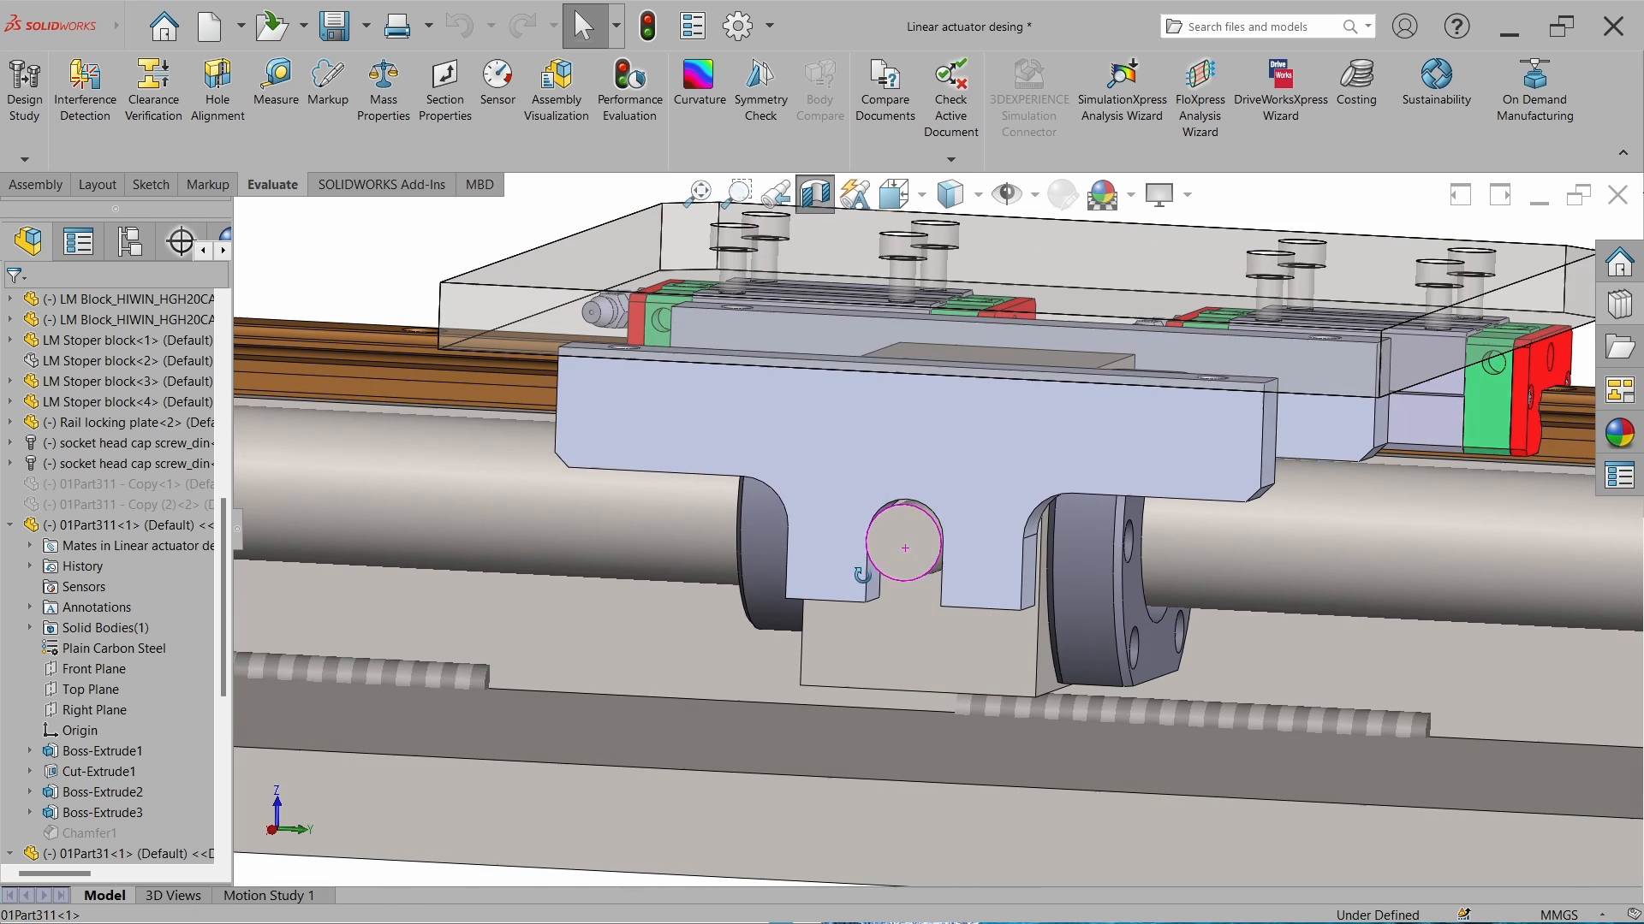
{"action": "scroll", "coordinate": [949, 507], "scroll_direction": "up", "scroll_amount": 5}
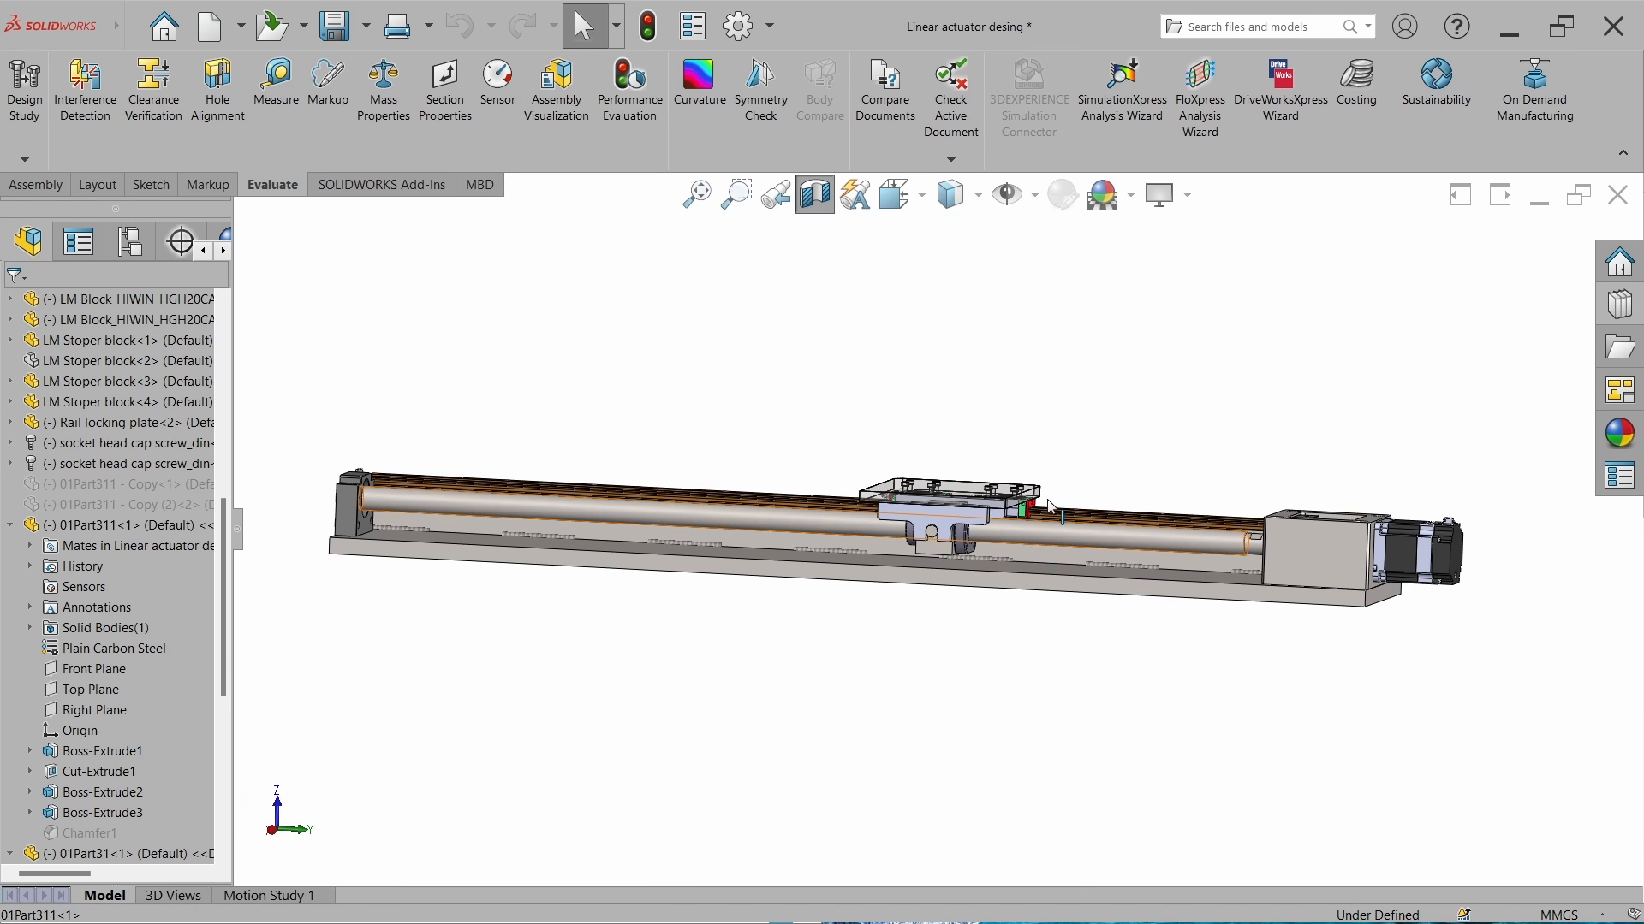
{"action": "scroll", "coordinate": [1123, 455], "scroll_direction": "down", "scroll_amount": 2}
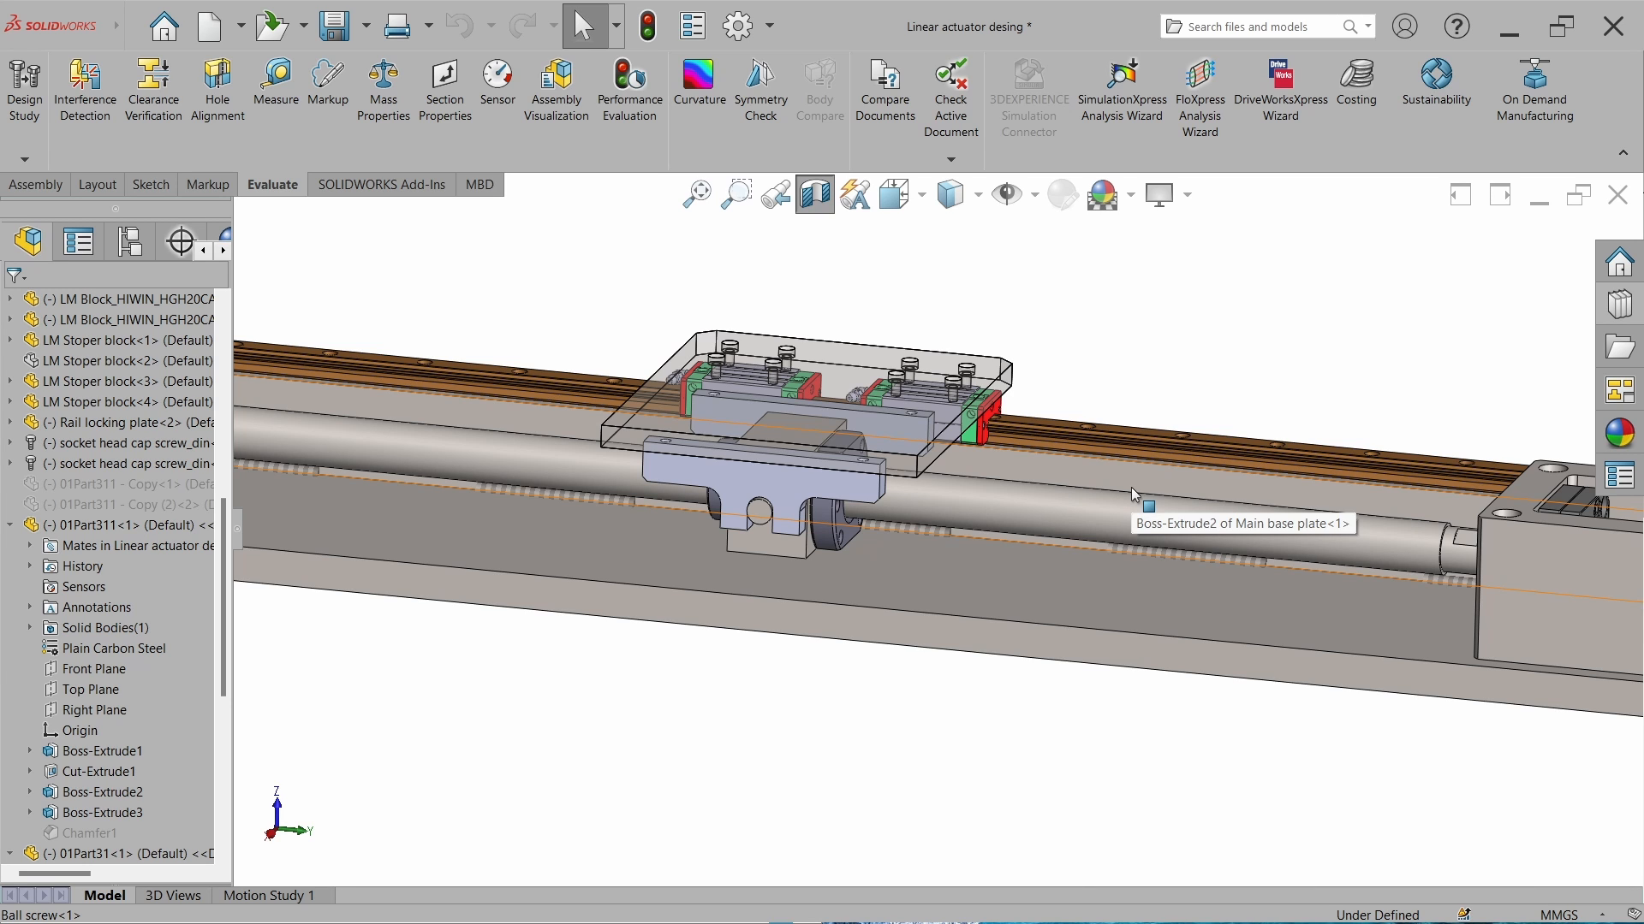
{"action": "scroll", "coordinate": [882, 502], "scroll_direction": "down", "scroll_amount": 5}
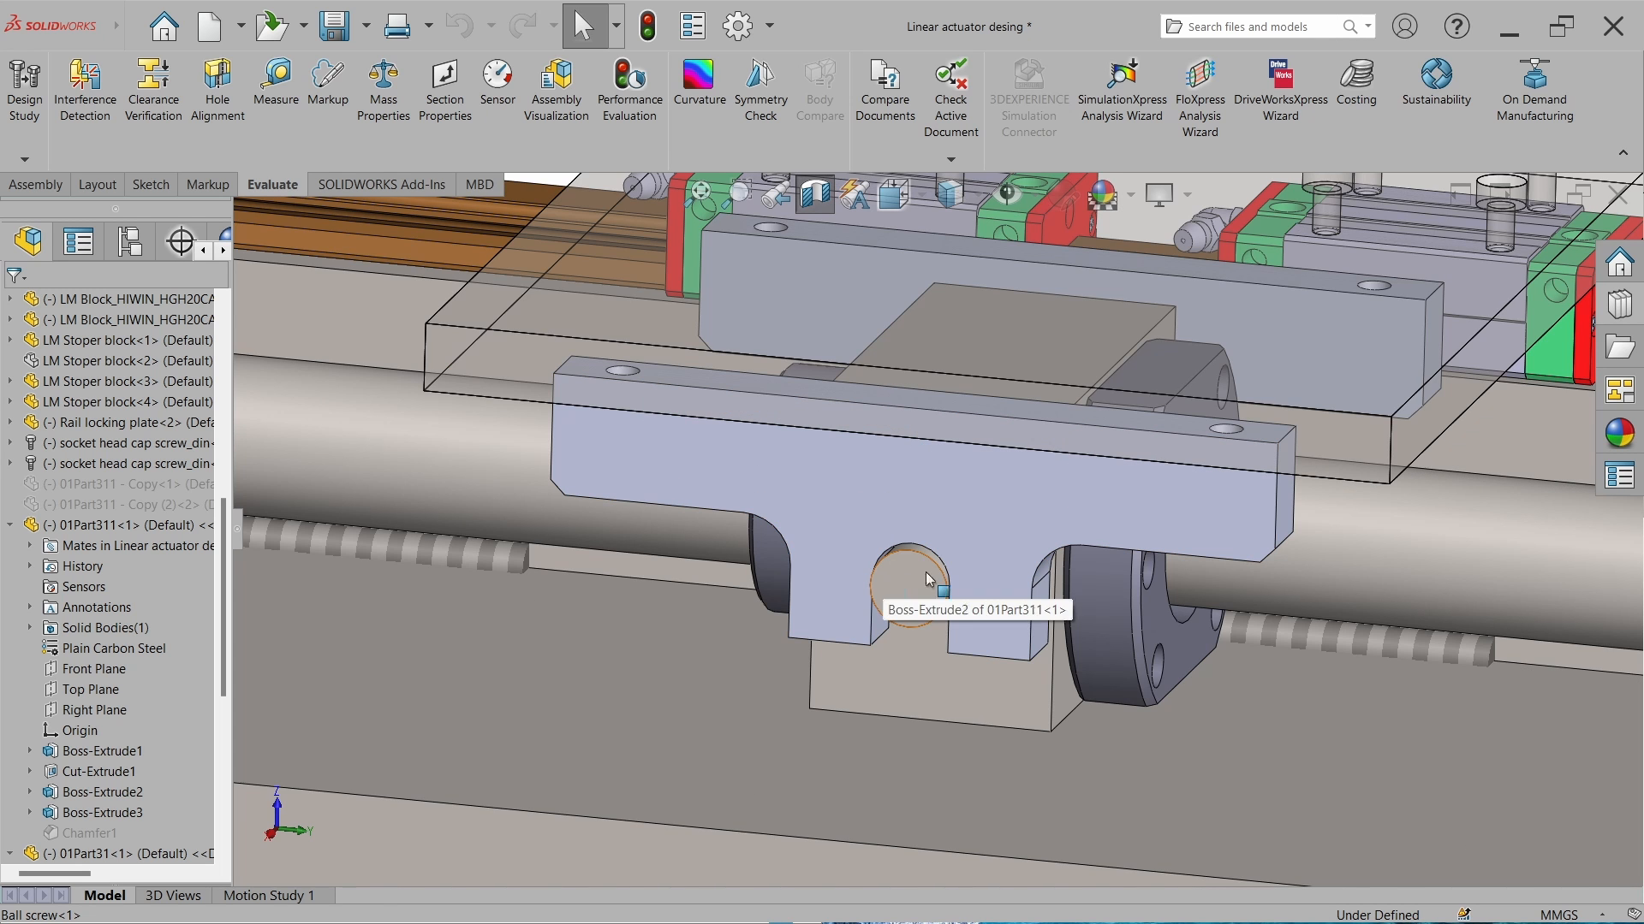
{"action": "mouse_move", "coordinate": [922, 574]}
{"action": "middle_mouse_down"}
{"action": "mouse_move", "coordinate": [948, 518]}
{"action": "mouse_move", "coordinate": [905, 562]}
{"action": "middle_mouse_up"}
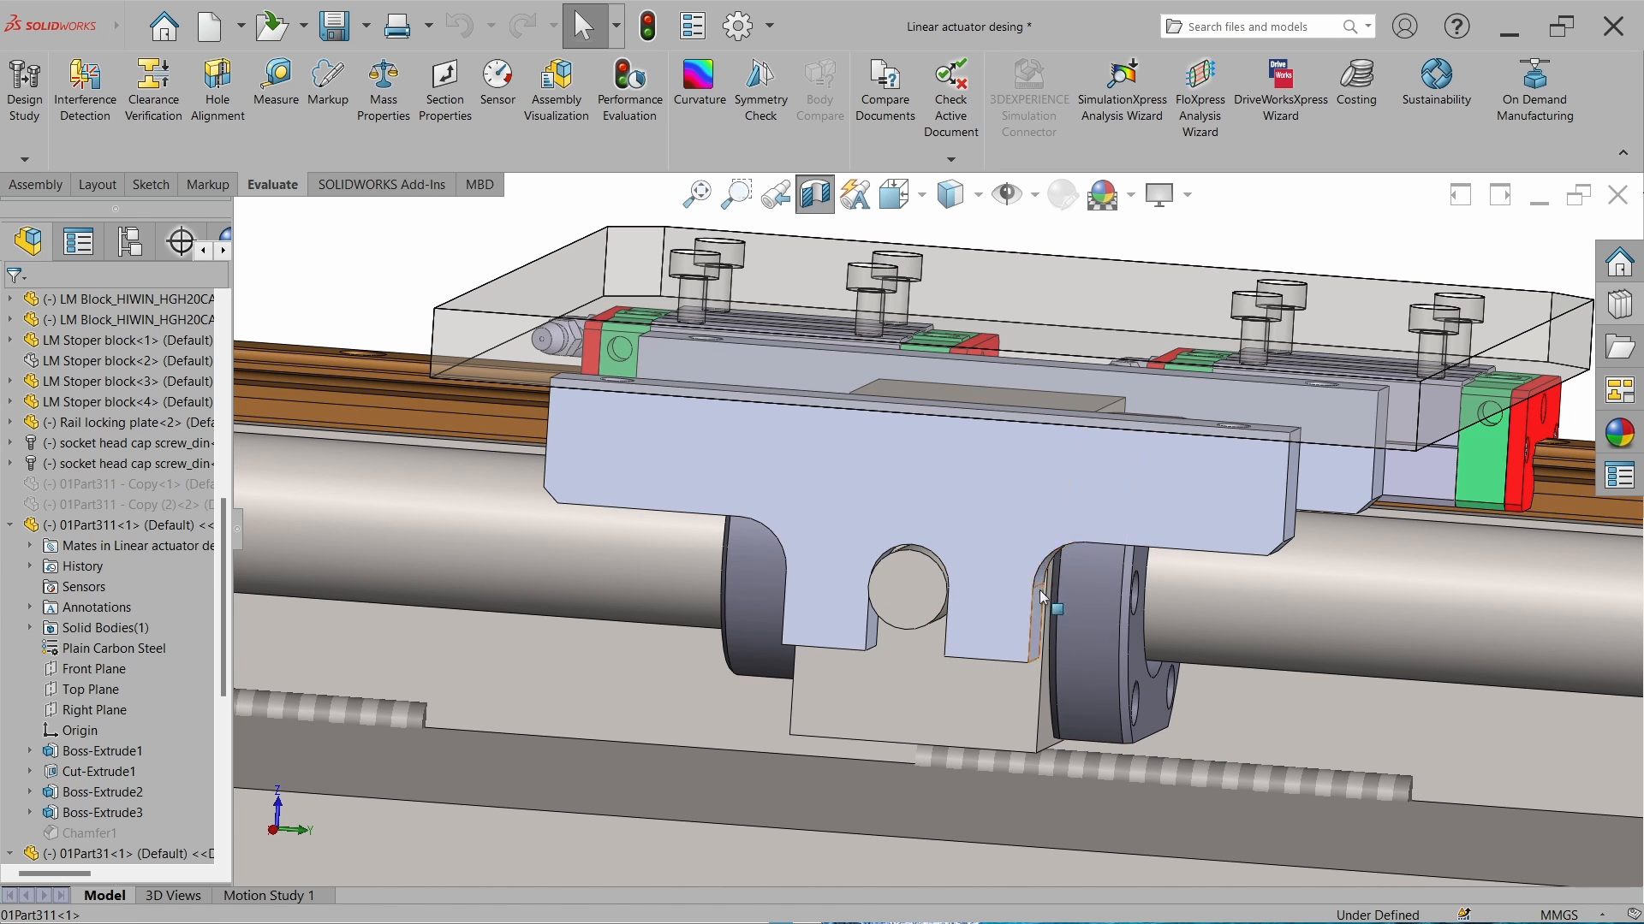
{"action": "middle_click_drag", "start_coordinate": [1039, 589], "coordinate": [1014, 591]}
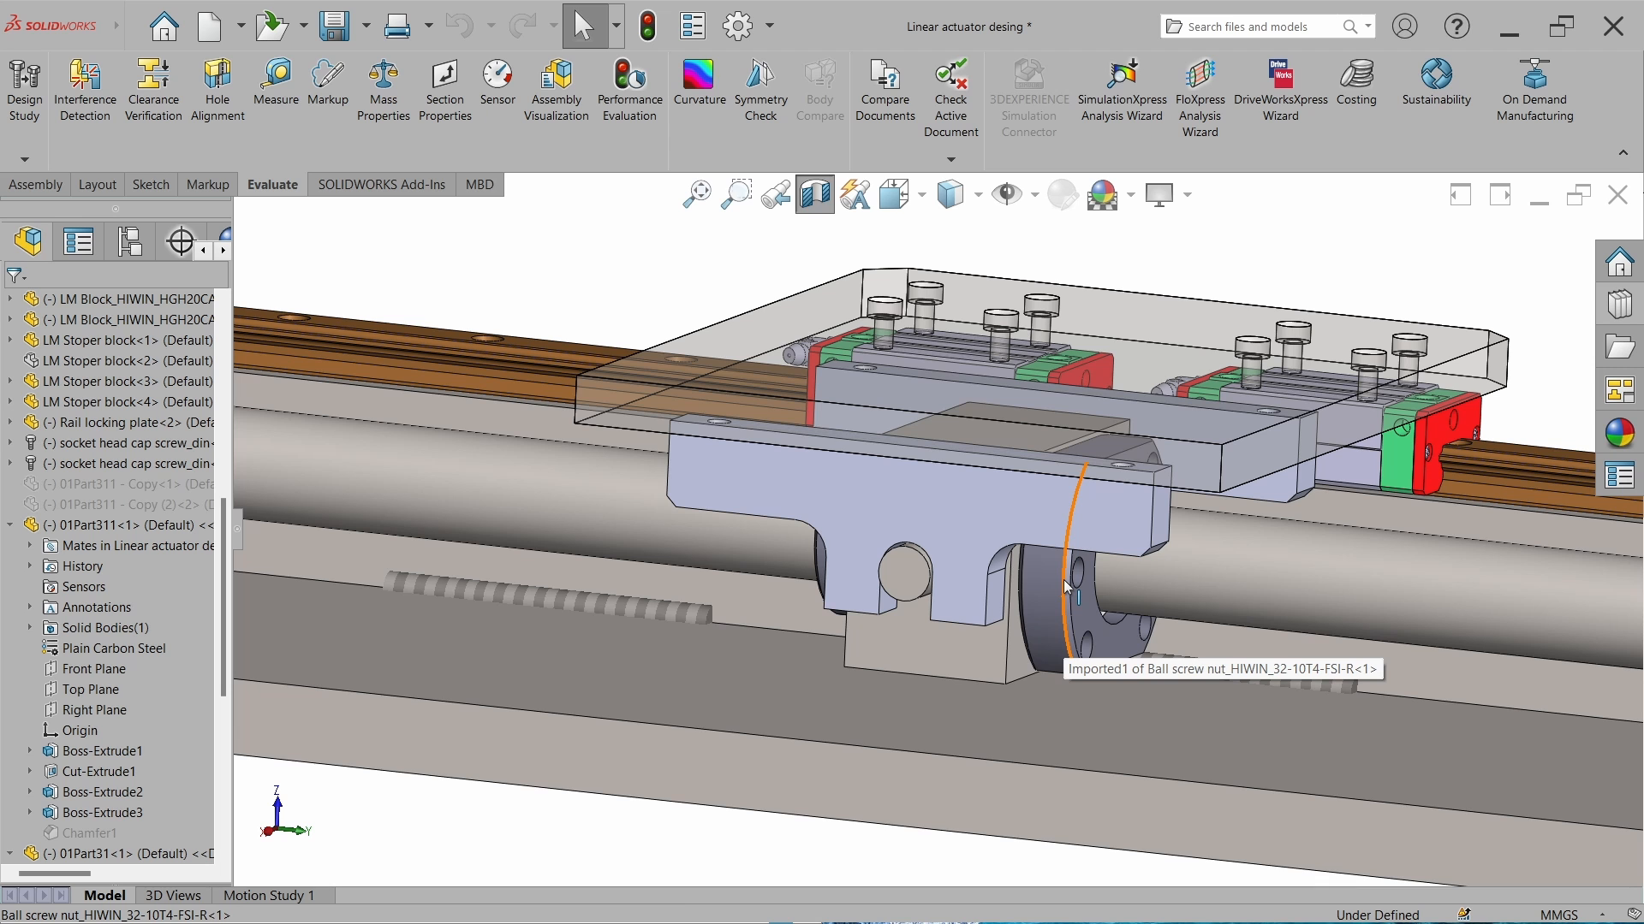
{"action": "scroll", "coordinate": [941, 552], "scroll_direction": "down", "scroll_amount": 5}
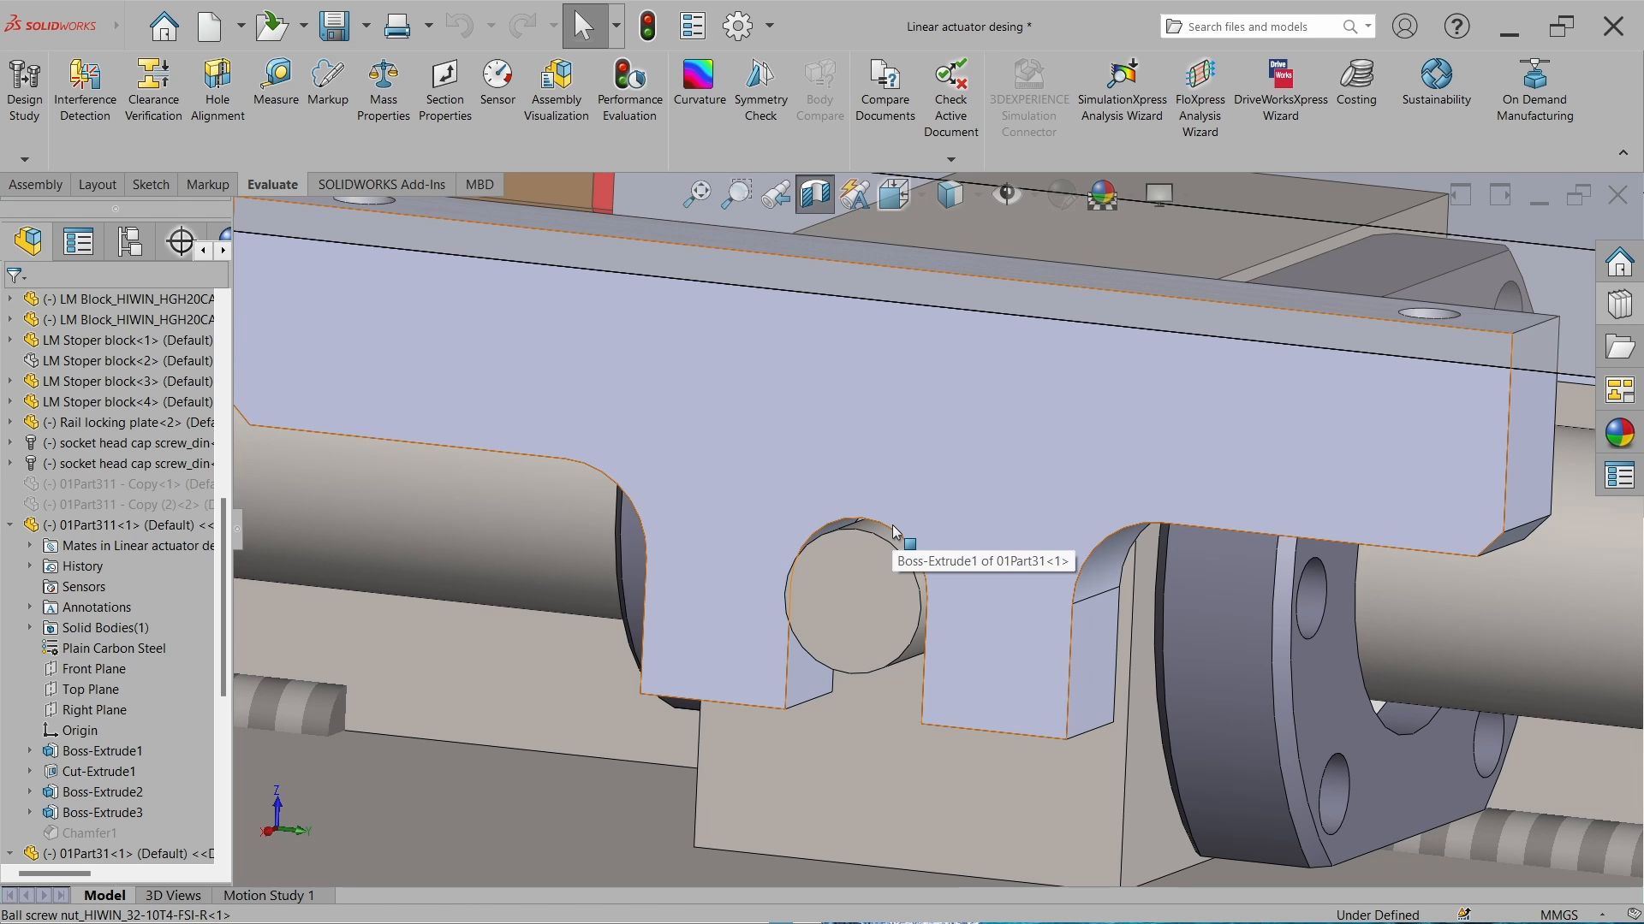
{"action": "scroll", "coordinate": [895, 532], "scroll_direction": "up", "scroll_amount": 7}
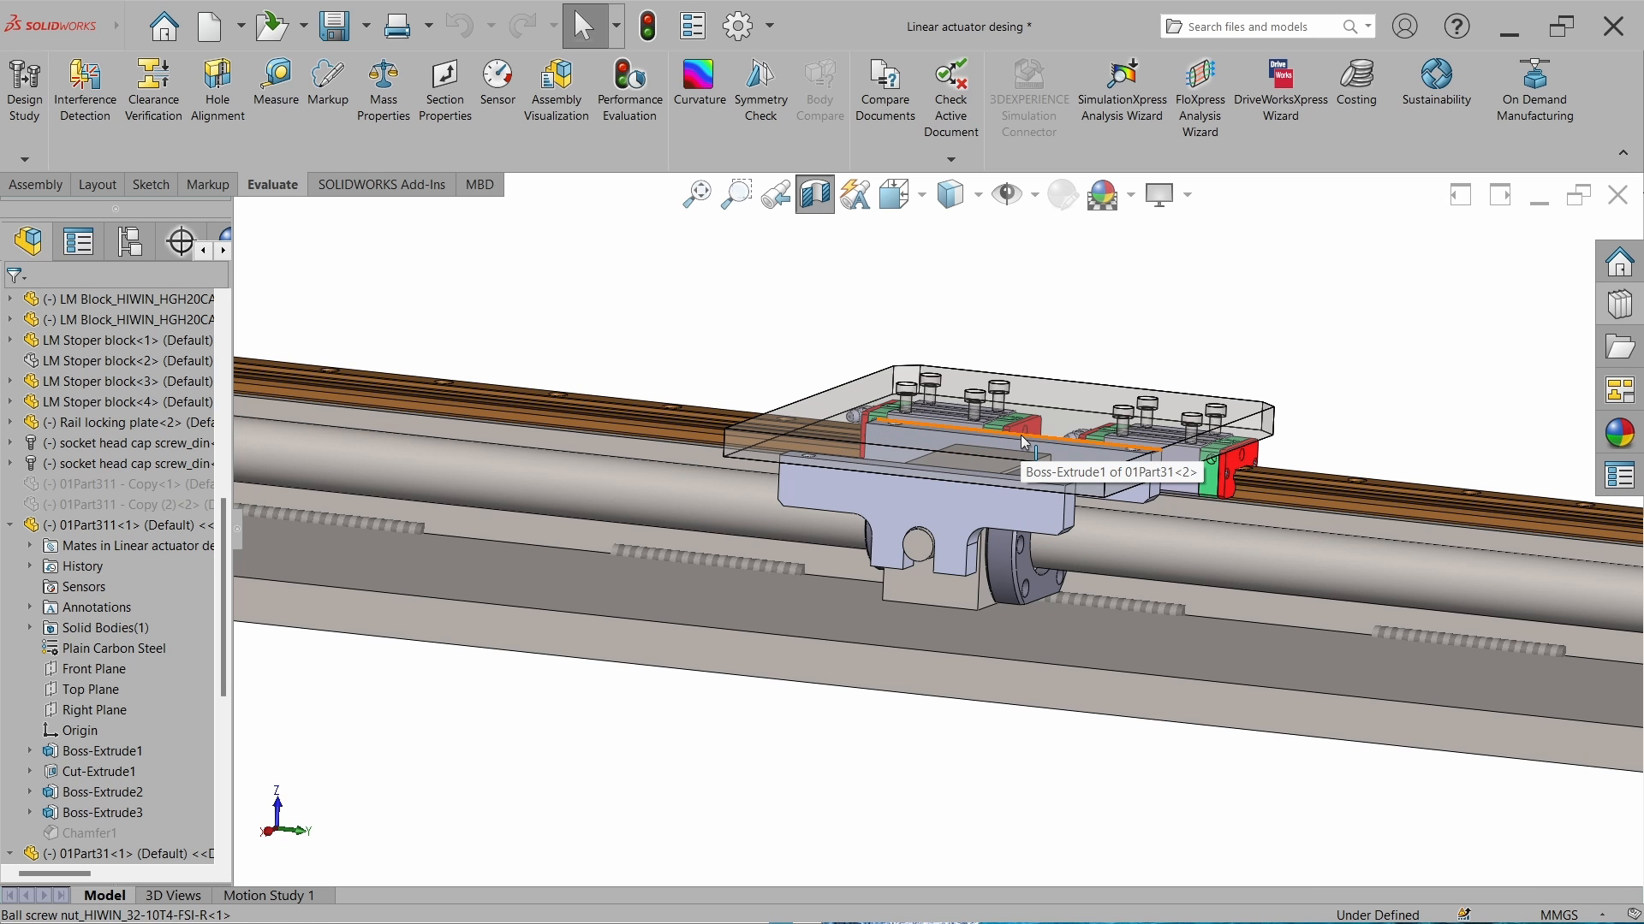
Examine the actuator and its sliding plate in upright and horizontal orientations.
{"action": "middle_click_drag", "start_coordinate": [1021, 436], "coordinate": [1101, 646]}
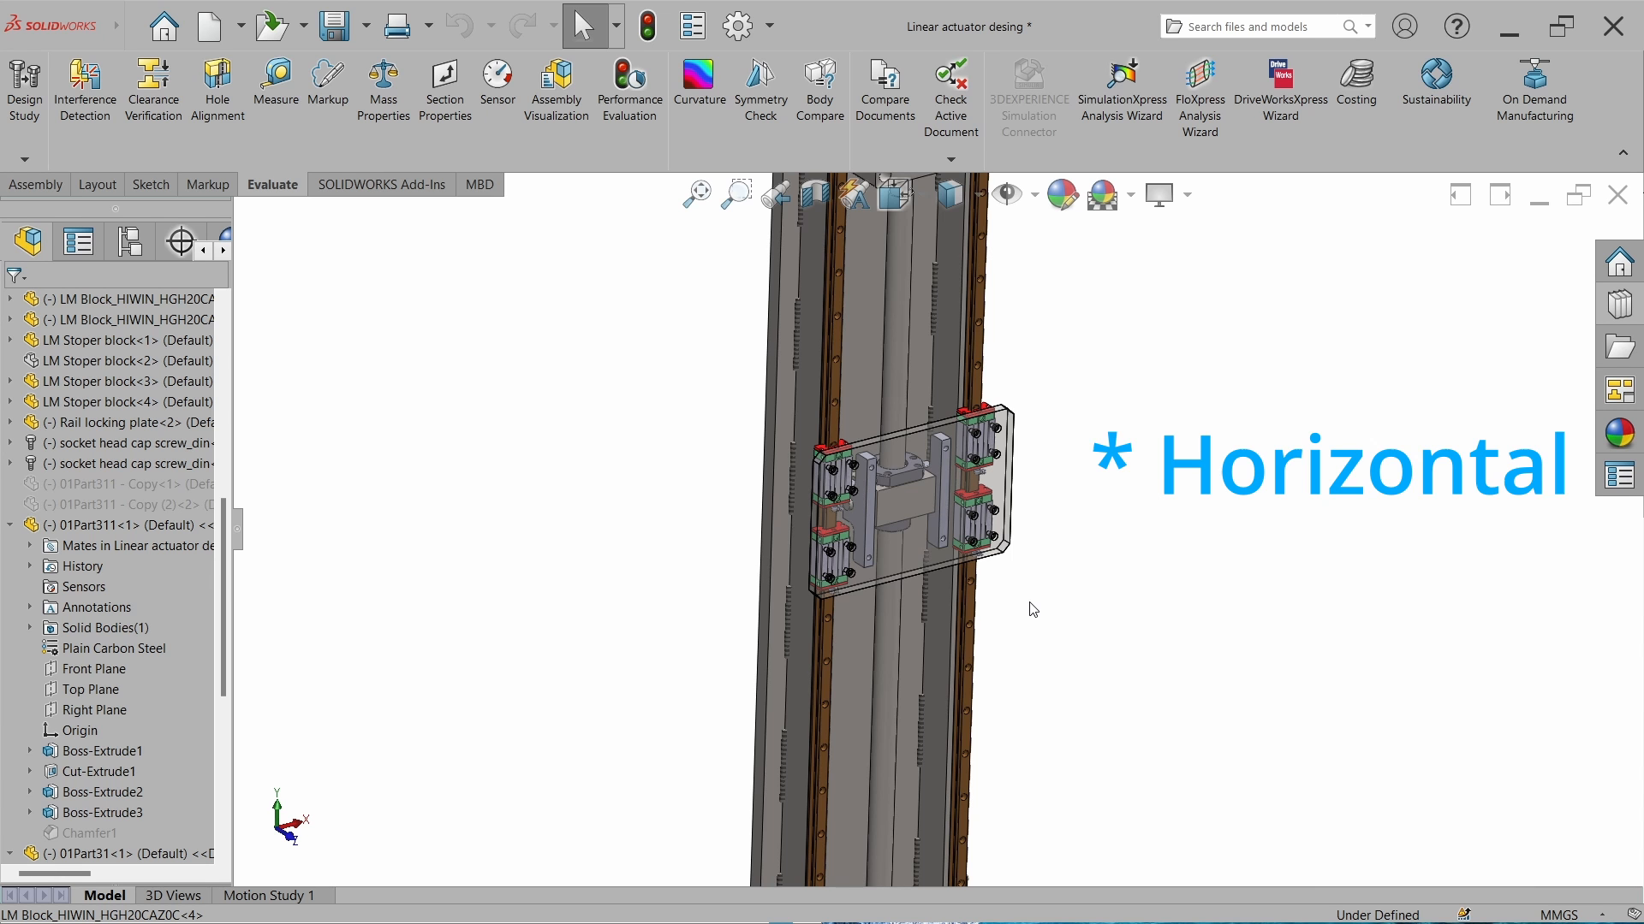
{"action": "middle_click_drag", "start_coordinate": [1033, 610], "coordinate": [1010, 599]}
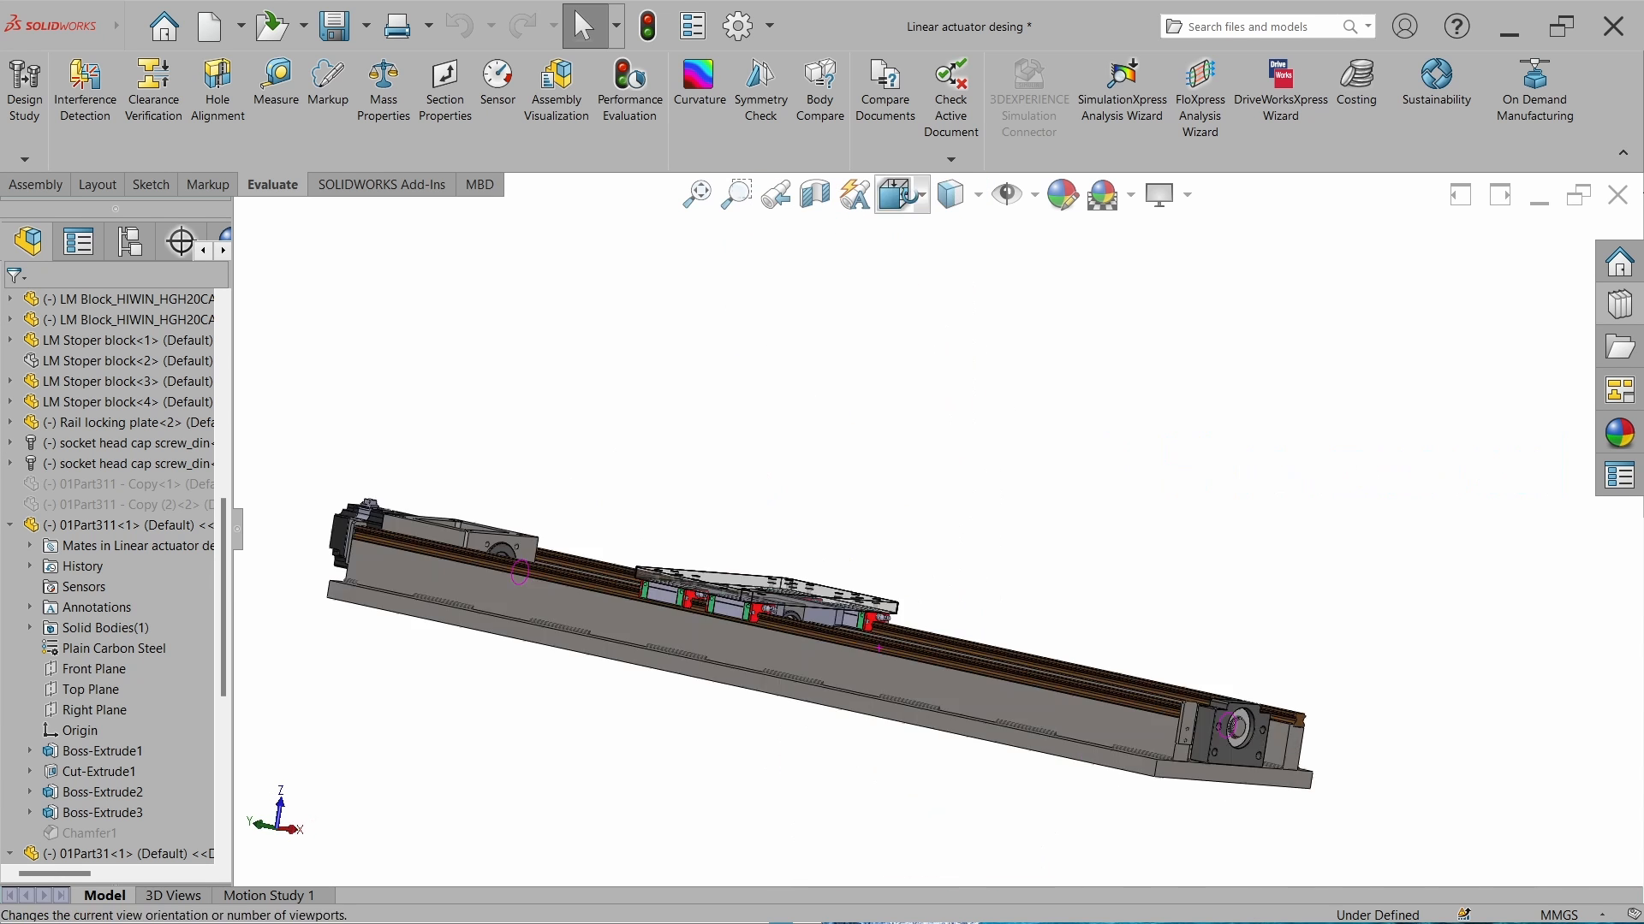
{"action": "mouse_move", "coordinate": [856, 480]}
{"action": "middle_mouse_down"}
{"action": "mouse_move", "coordinate": [826, 443]}
{"action": "mouse_move", "coordinate": [879, 453]}
{"action": "middle_mouse_up"}
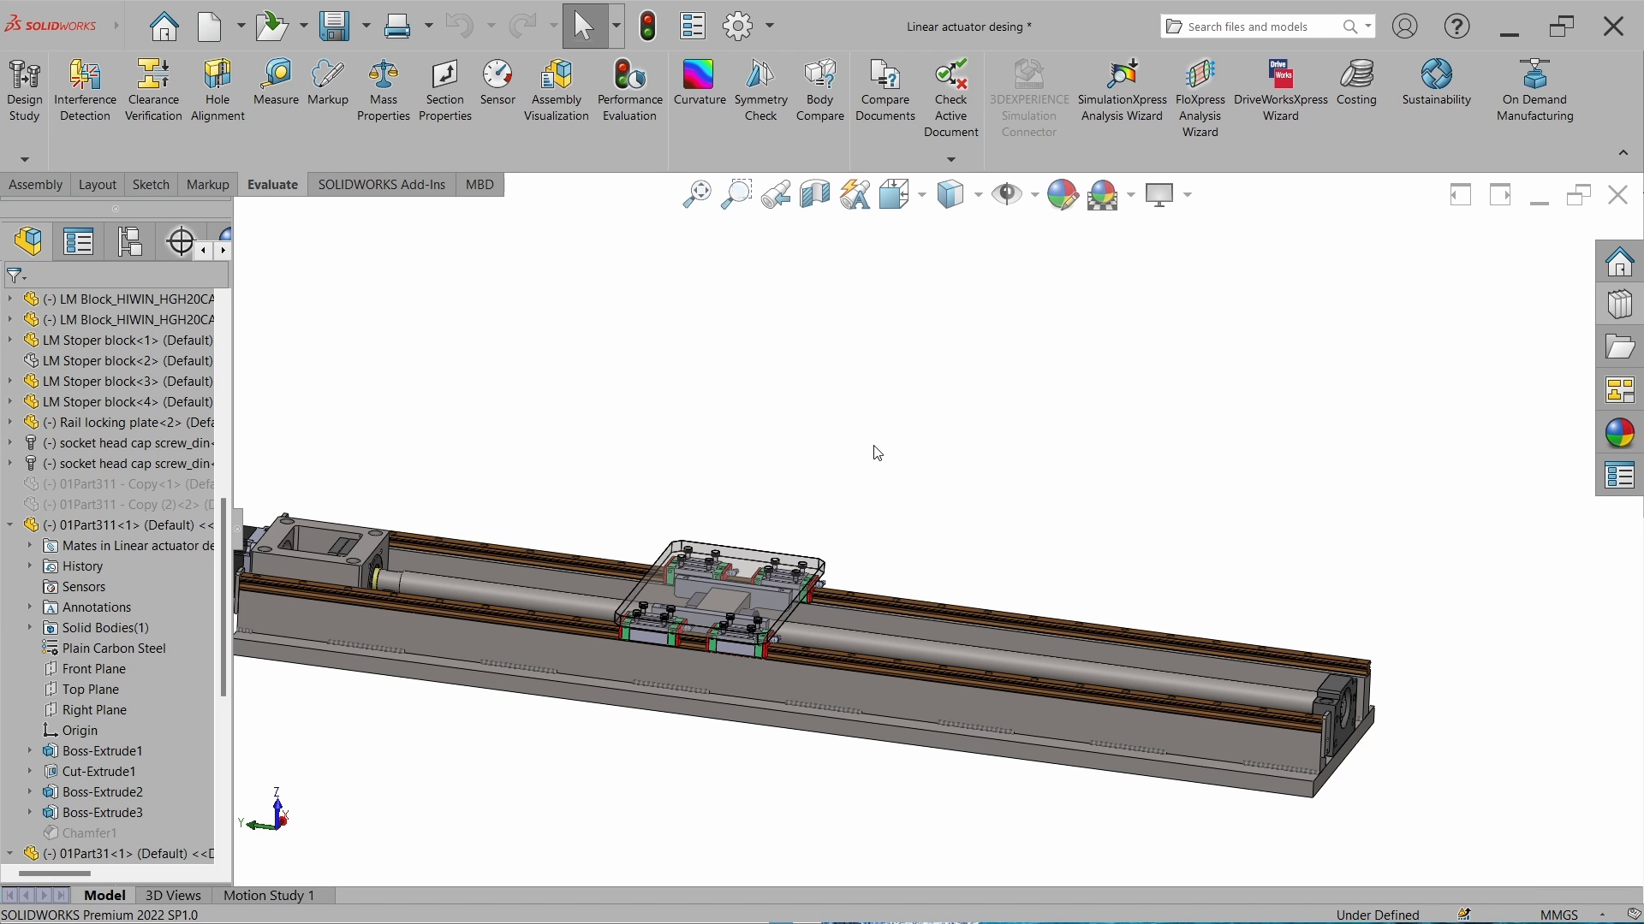
{"action": "middle_click_drag", "start_coordinate": [789, 597], "coordinate": [676, 620]}
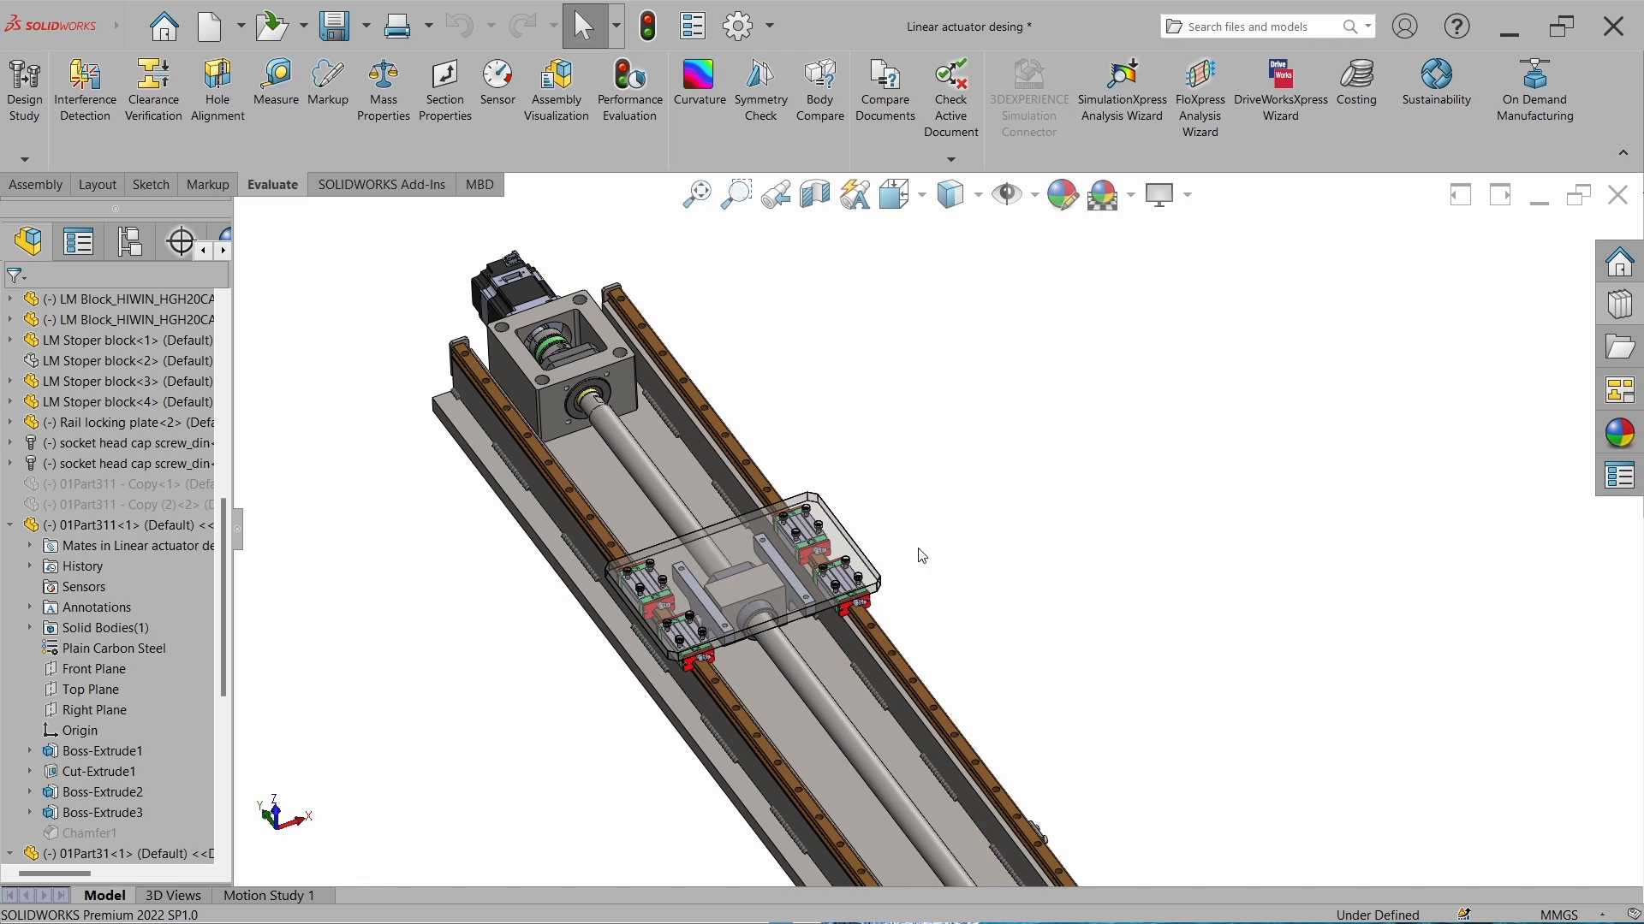
{"action": "scroll", "coordinate": [892, 584], "scroll_direction": "down", "scroll_amount": 6}
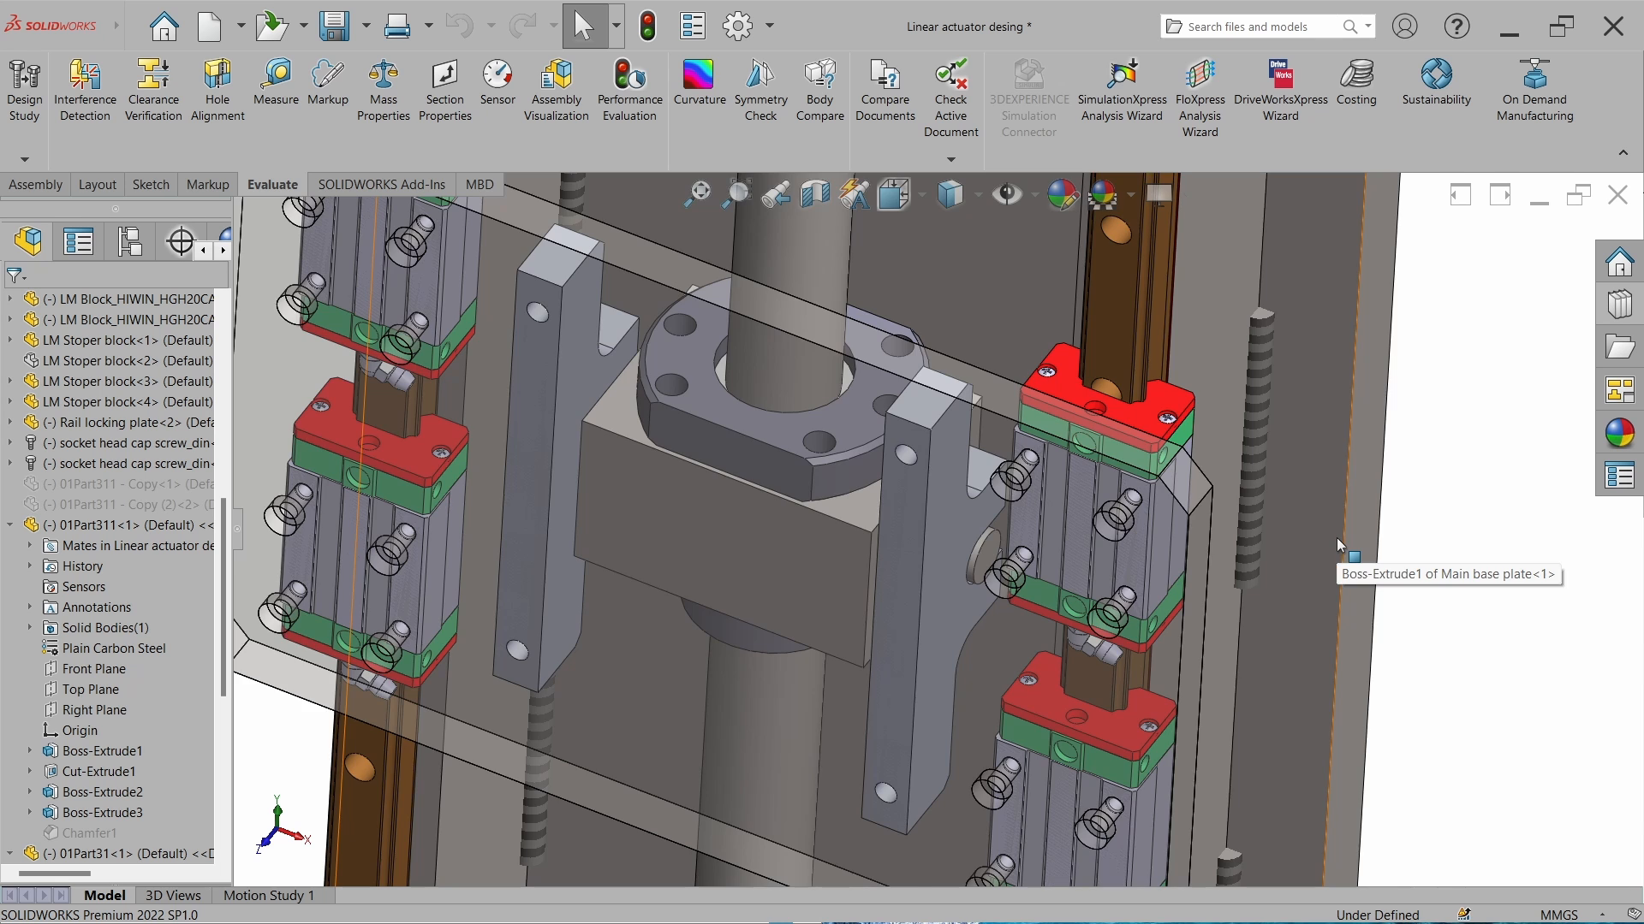
Open the pinned nut block part and unsuppress the chamfer where the side pins meet the block.
{"action": "key", "text": "f"}
{"action": "scroll", "coordinate": [907, 539], "scroll_direction": "down", "scroll_amount": 4}
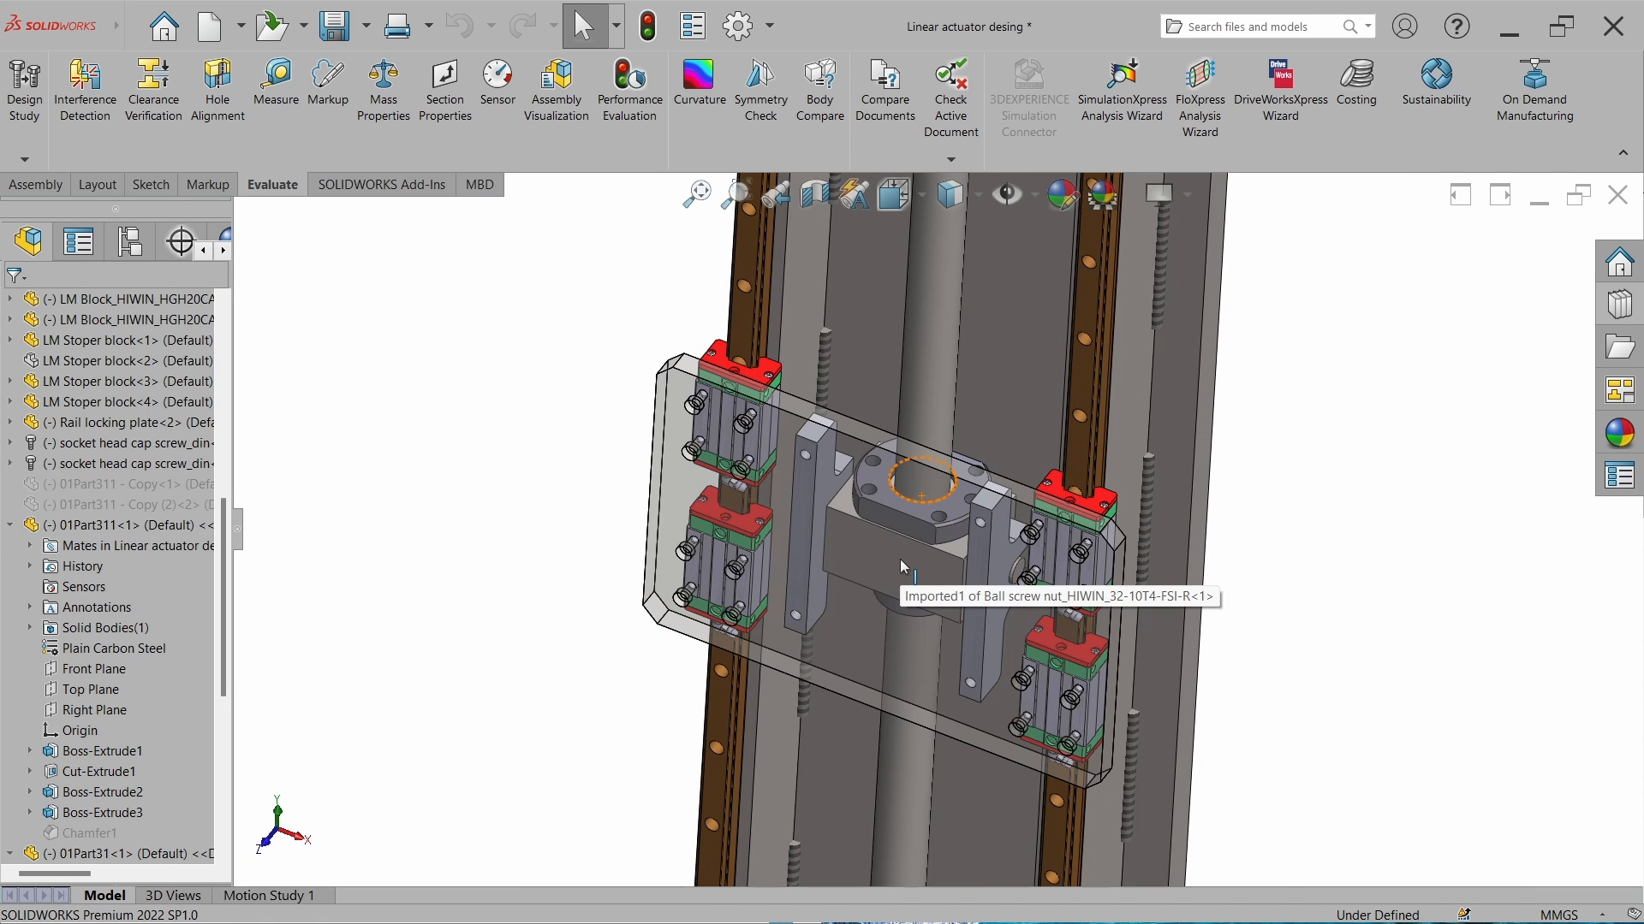
{"action": "left_click", "coordinate": [900, 559]}
{"action": "left_click", "coordinate": [954, 461]}
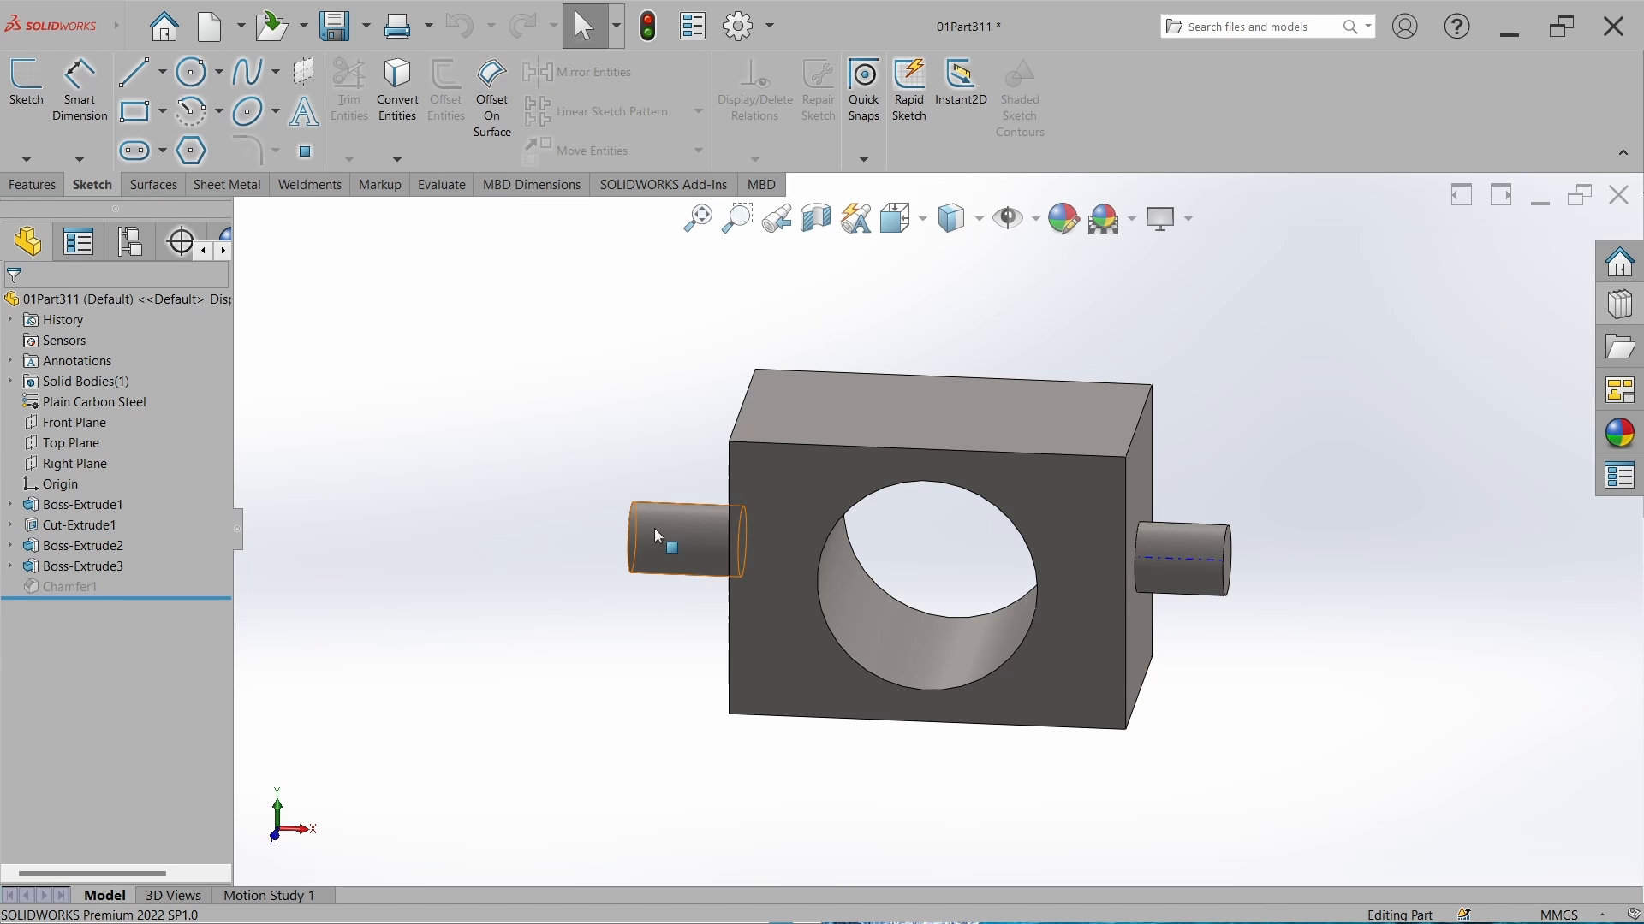
{"action": "middle_click_drag", "start_coordinate": [824, 524], "coordinate": [330, 593]}
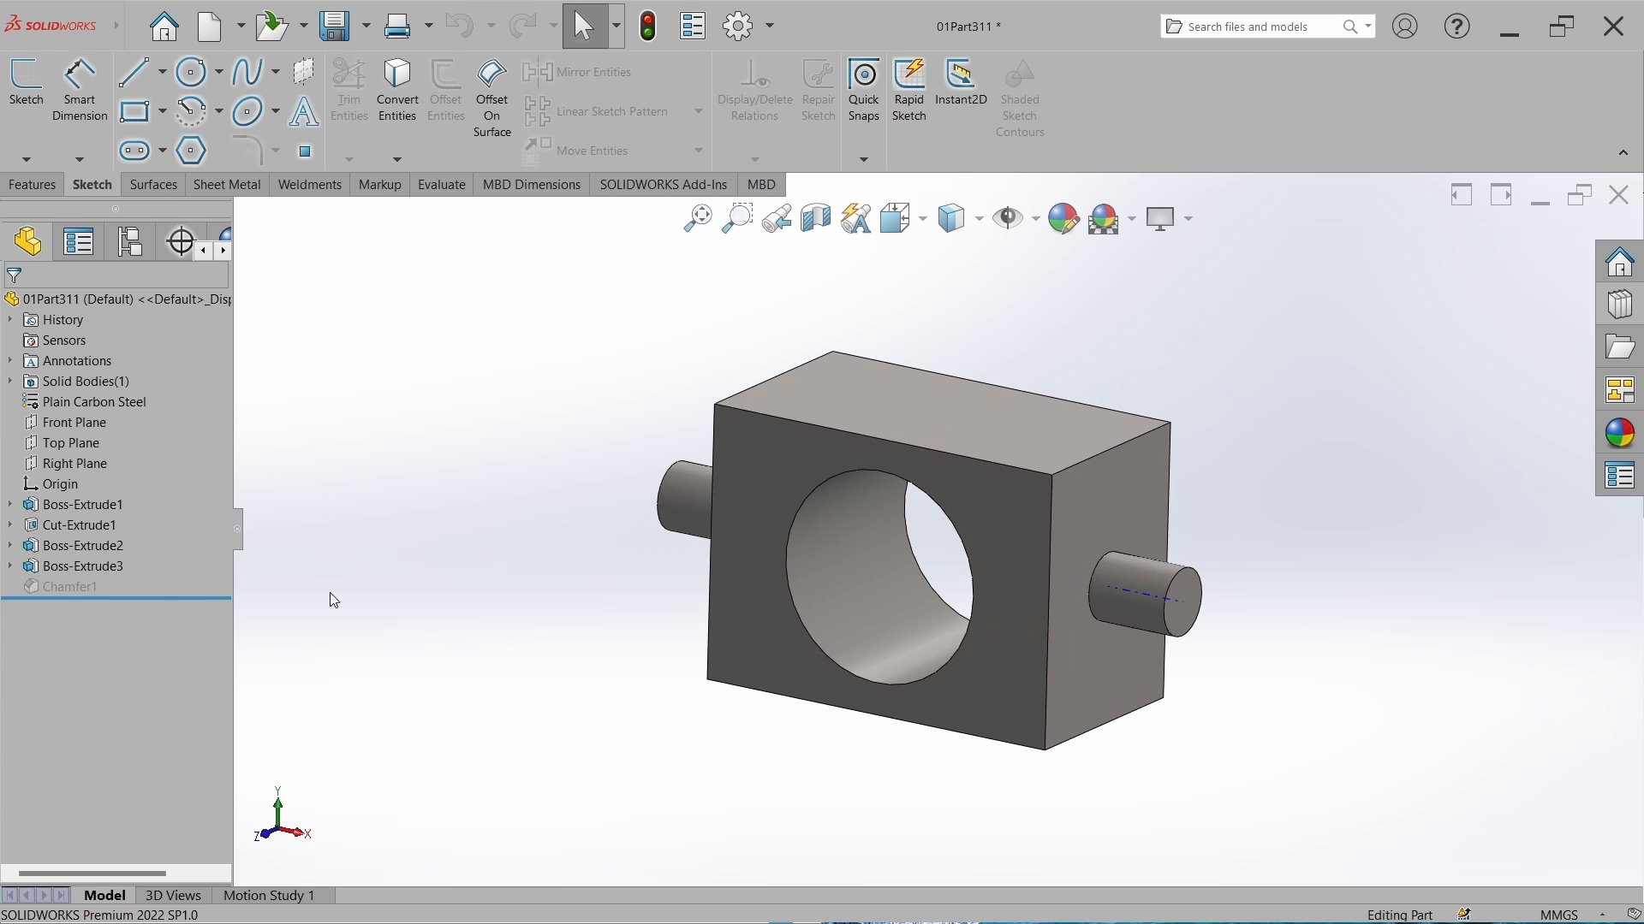
{"action": "left_click", "coordinate": [65, 585]}
{"action": "left_click", "coordinate": [100, 539]}
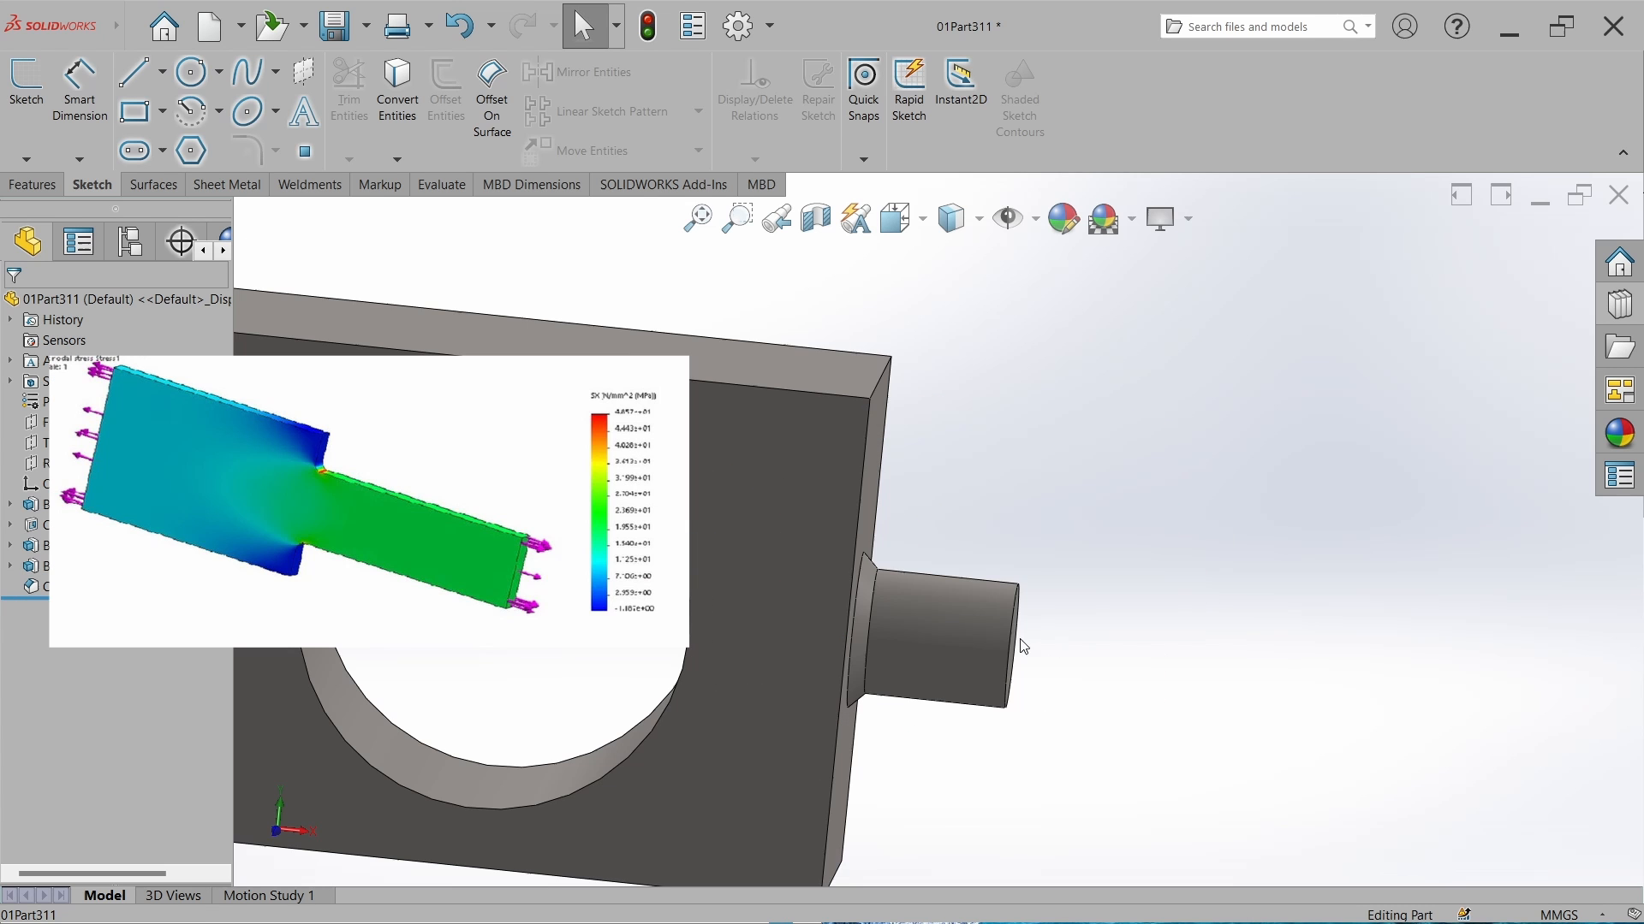
Mark up a pair of red lines extending each side pin across the block's front face towards the bore.
{"action": "middle_click_drag", "start_coordinate": [1020, 639], "coordinate": [1001, 652]}
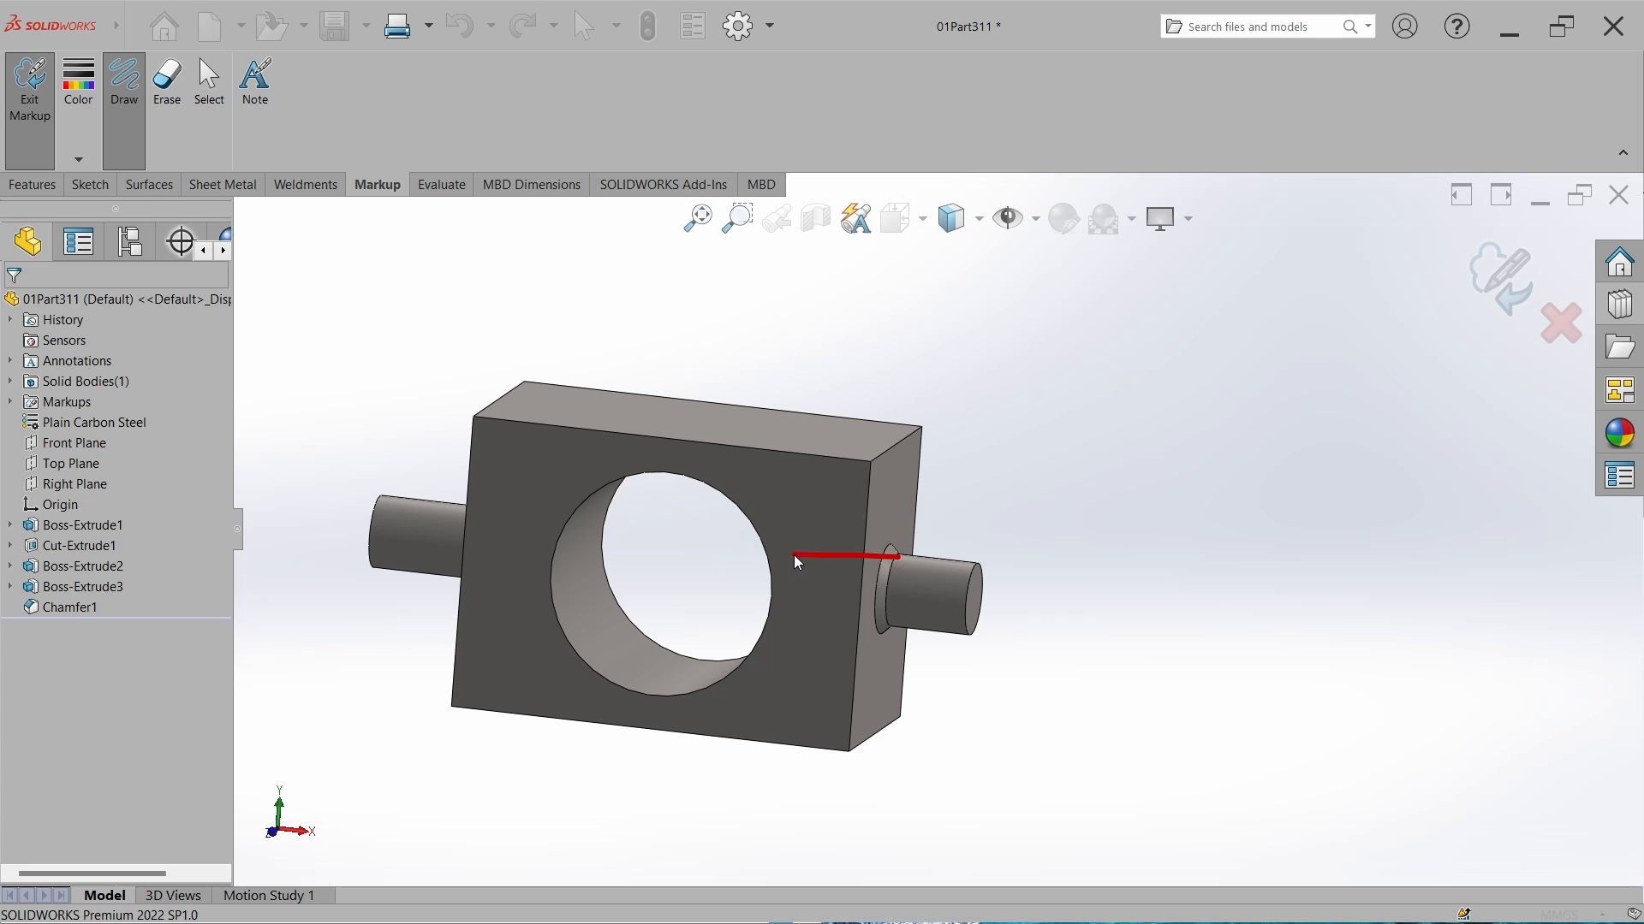
{"action": "left_click_drag", "start_coordinate": [907, 633], "coordinate": [761, 605]}
{"action": "left_click_drag", "start_coordinate": [558, 517], "coordinate": [470, 507]}
{"action": "left_click_drag", "start_coordinate": [589, 588], "coordinate": [446, 568]}
Outline both side pins in green markup, extending each outline through the block to the bore.
{"action": "left_click", "coordinate": [86, 128]}
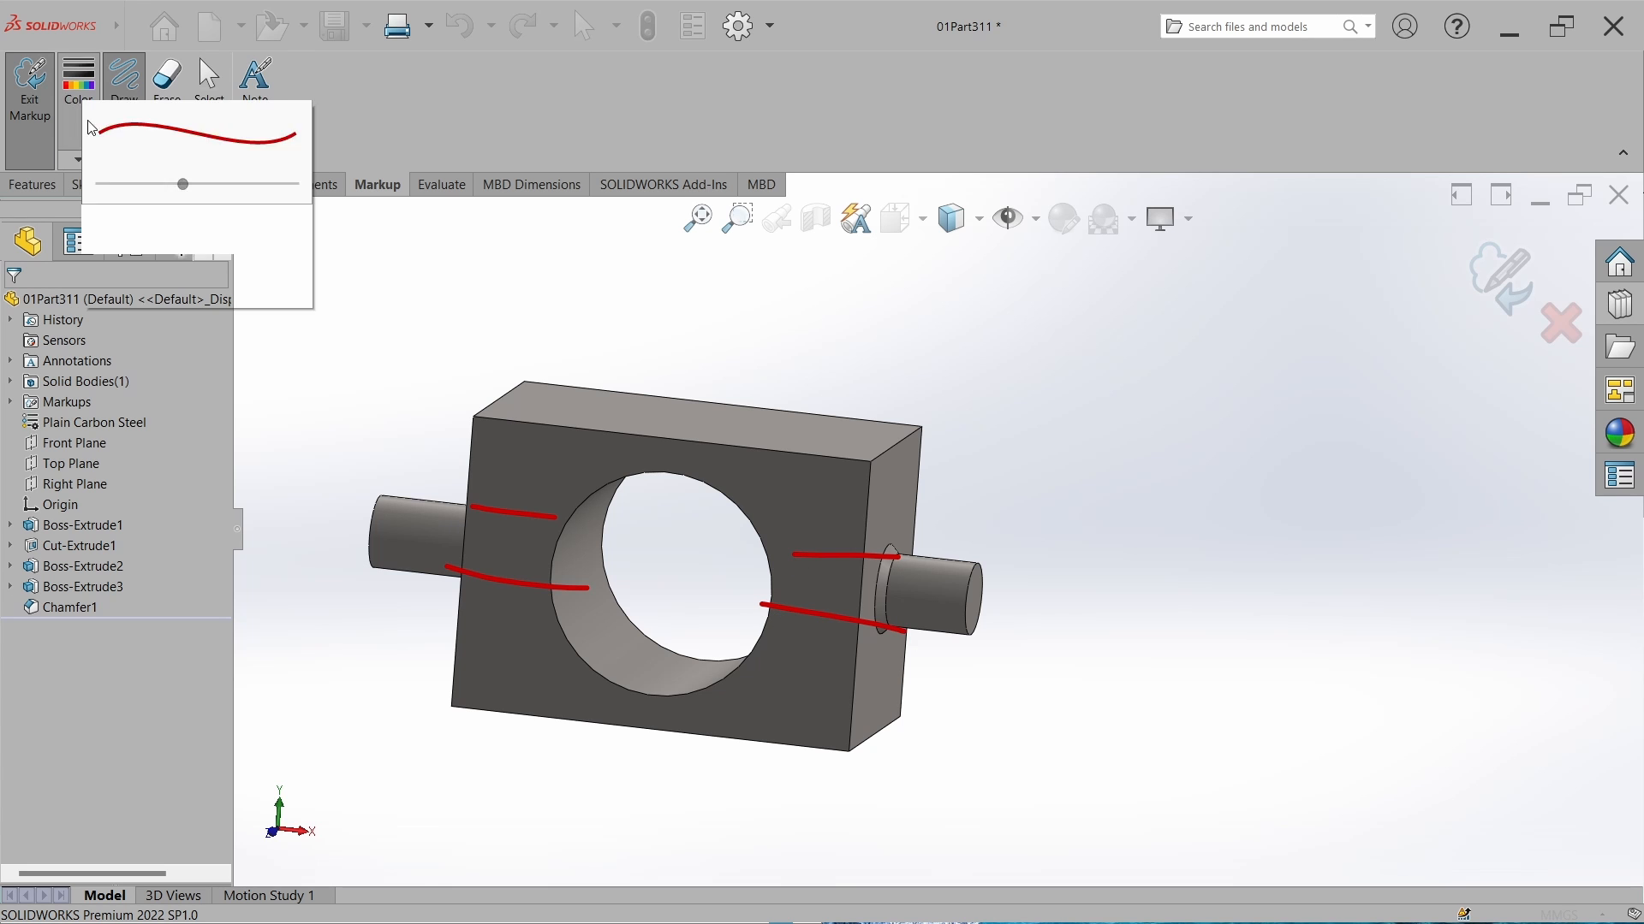
{"action": "left_click", "coordinate": [239, 186]}
{"action": "left_click_drag", "start_coordinate": [778, 554], "coordinate": [793, 556]}
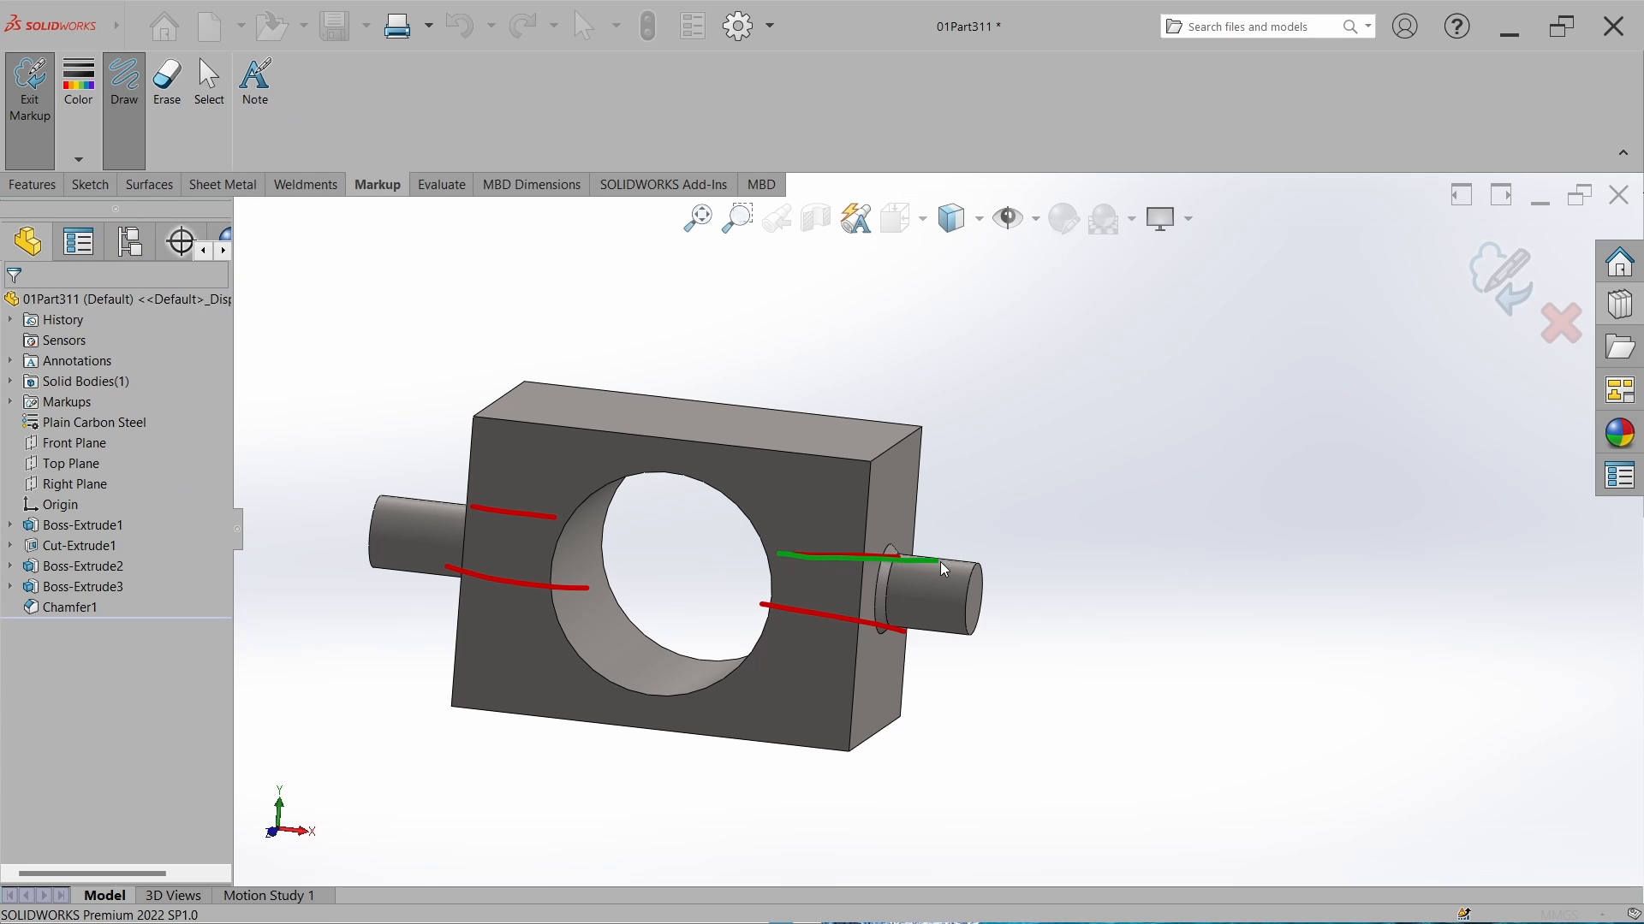
{"action": "mouse_move", "coordinate": [940, 561]}
{"action": "left_mouse_down"}
{"action": "mouse_move", "coordinate": [976, 630]}
{"action": "mouse_move", "coordinate": [889, 625]}
{"action": "mouse_move", "coordinate": [764, 547]}
{"action": "mouse_move", "coordinate": [793, 546]}
{"action": "left_mouse_up"}
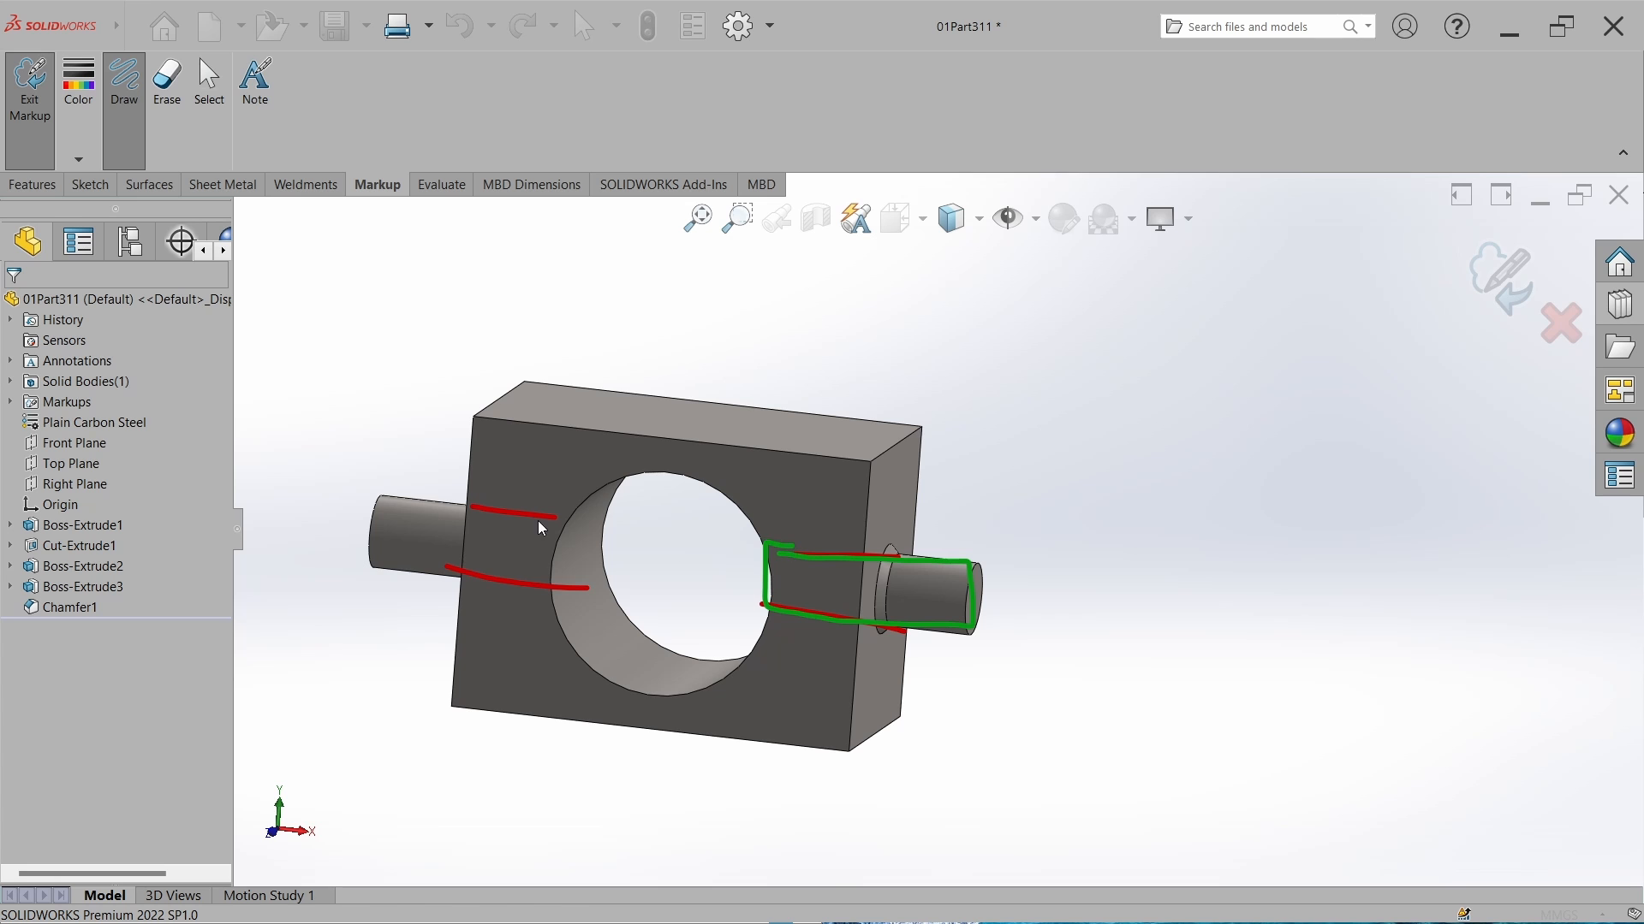
{"action": "mouse_move", "coordinate": [565, 522]}
{"action": "left_mouse_down"}
{"action": "mouse_move", "coordinate": [400, 516]}
{"action": "mouse_move", "coordinate": [371, 560]}
{"action": "mouse_move", "coordinate": [528, 589]}
{"action": "mouse_move", "coordinate": [563, 520]}
{"action": "left_mouse_up"}
Switch the markup colour back to red and add a small mark inside each green pin outline.
{"action": "left_click", "coordinate": [79, 128]}
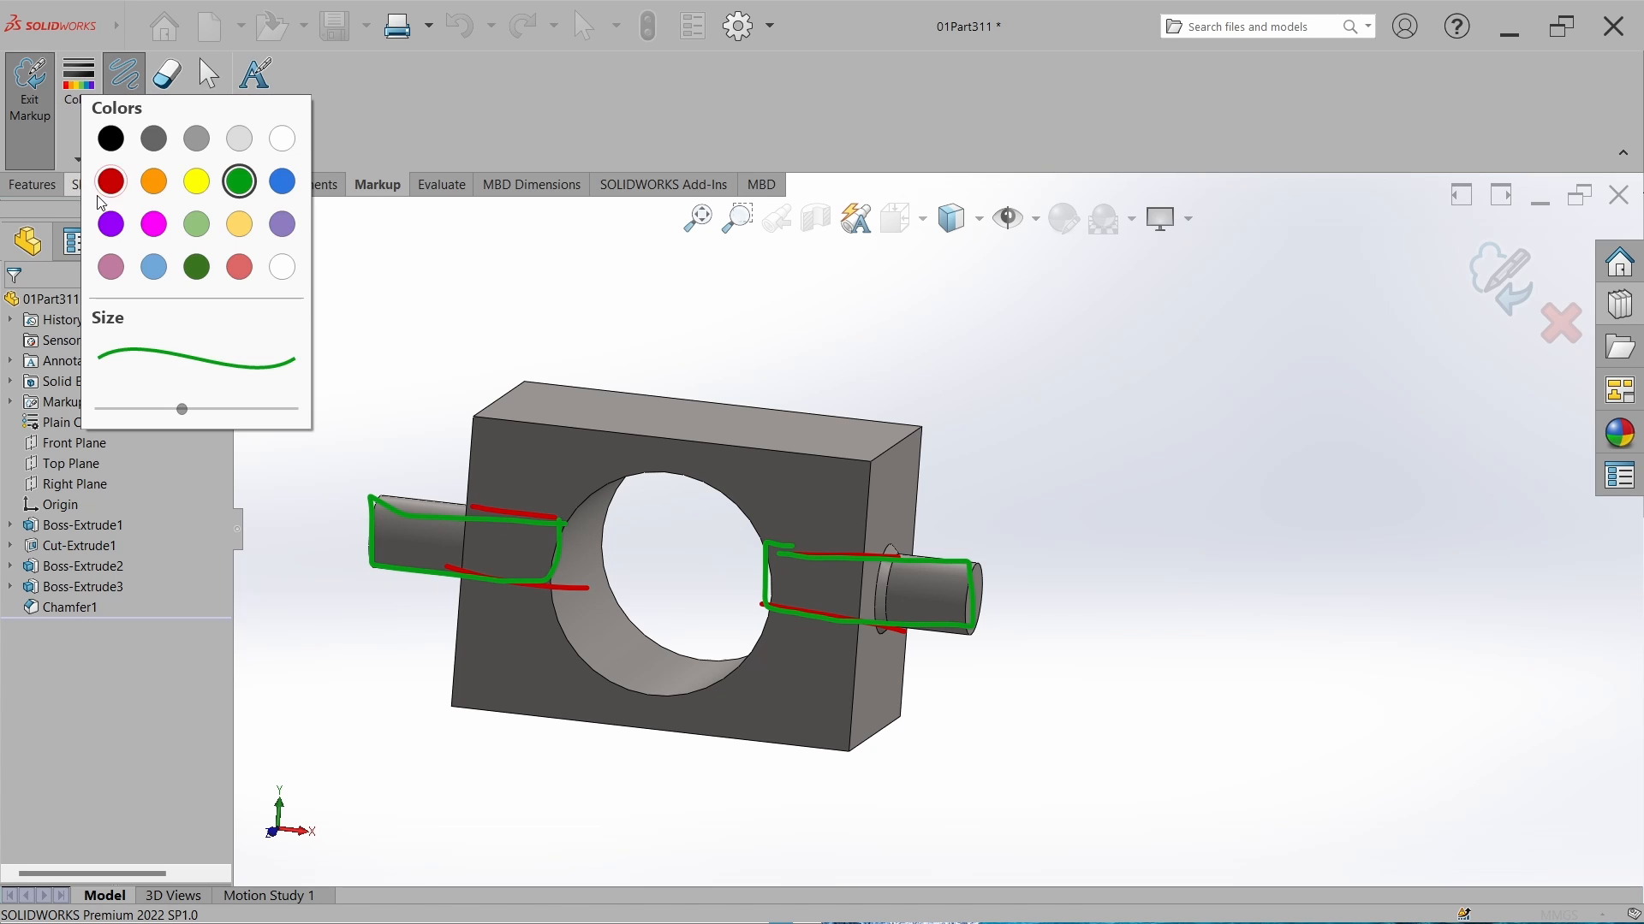
{"action": "left_click", "coordinate": [110, 185]}
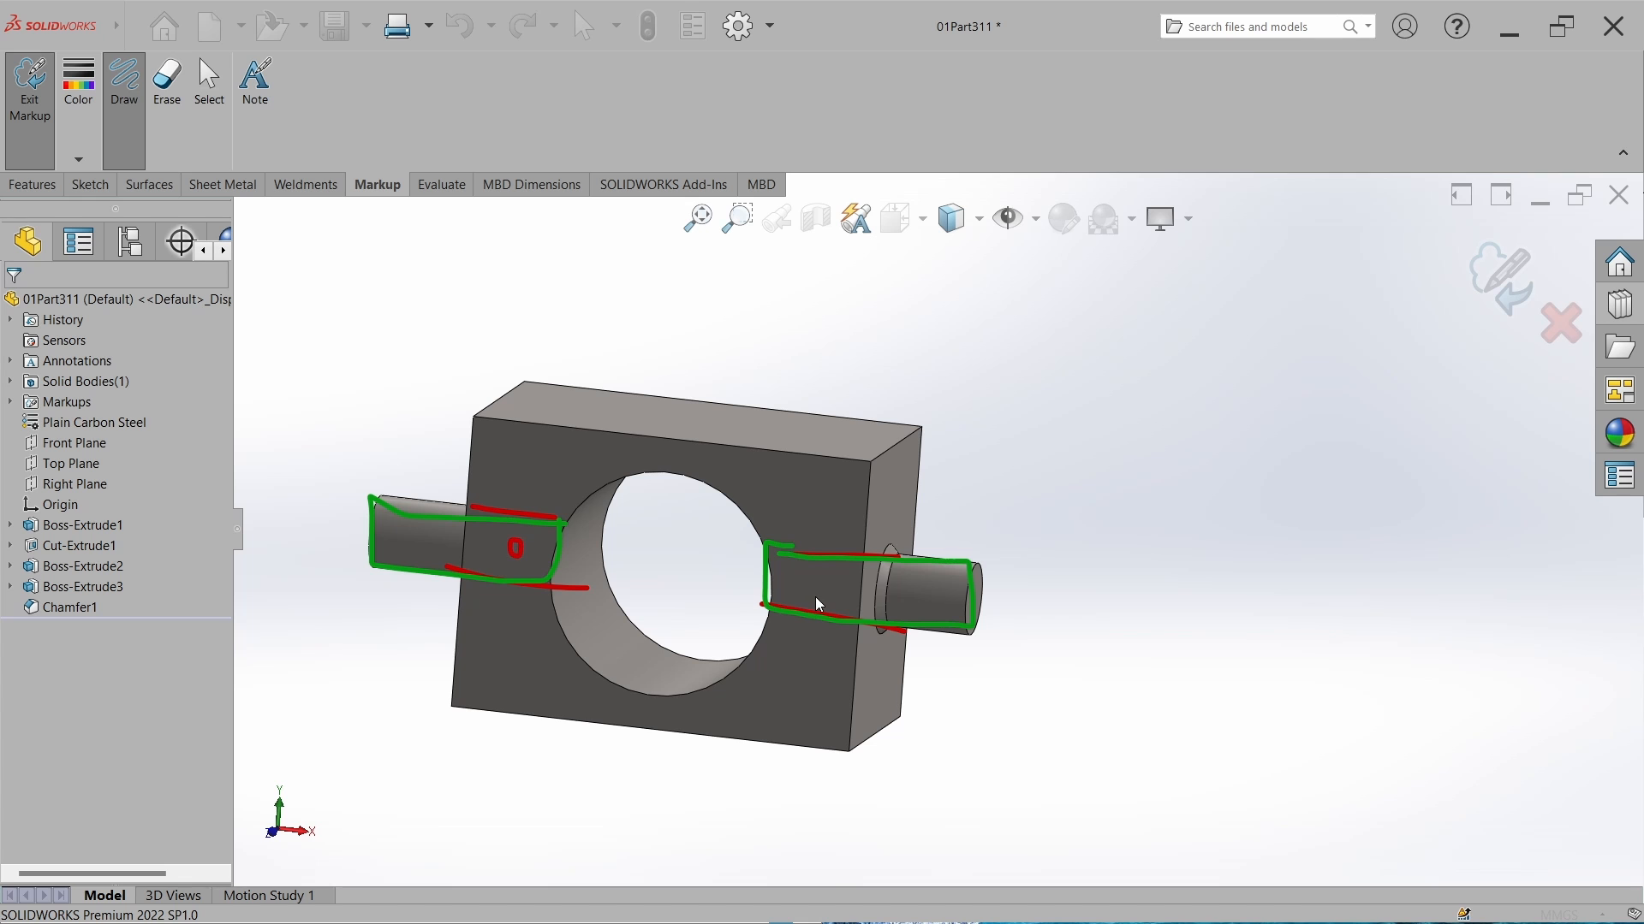
{"action": "left_click_drag", "start_coordinate": [807, 580], "coordinate": [819, 571]}
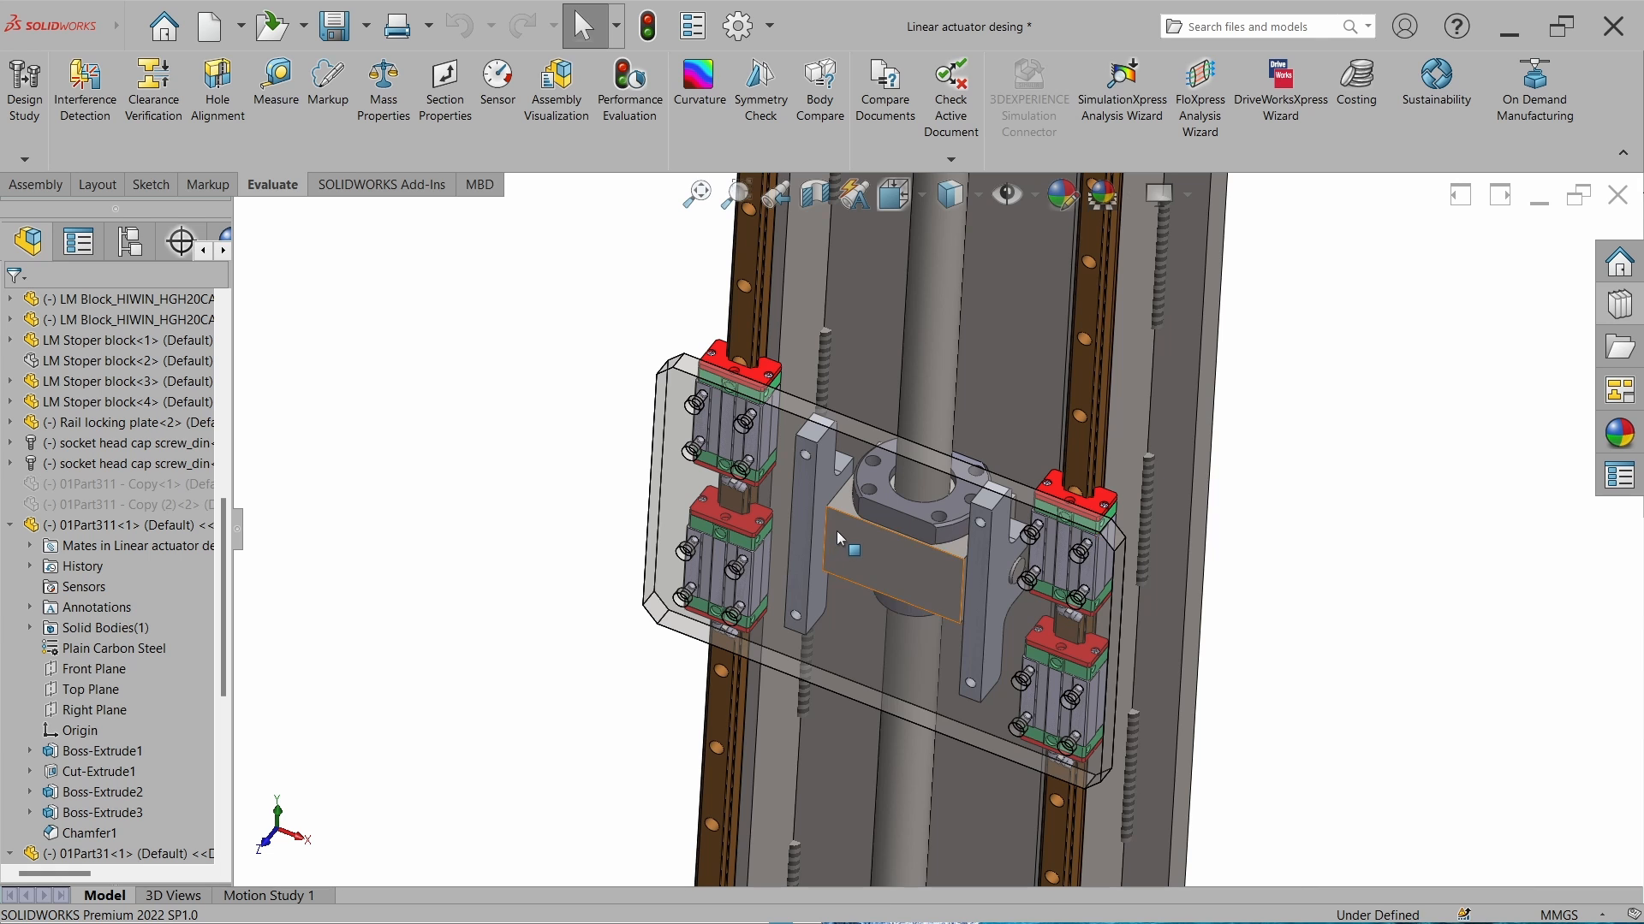
Make the slotted side bracket transparent so the pin inside its slot can be seen.
{"action": "left_click", "coordinate": [995, 591]}
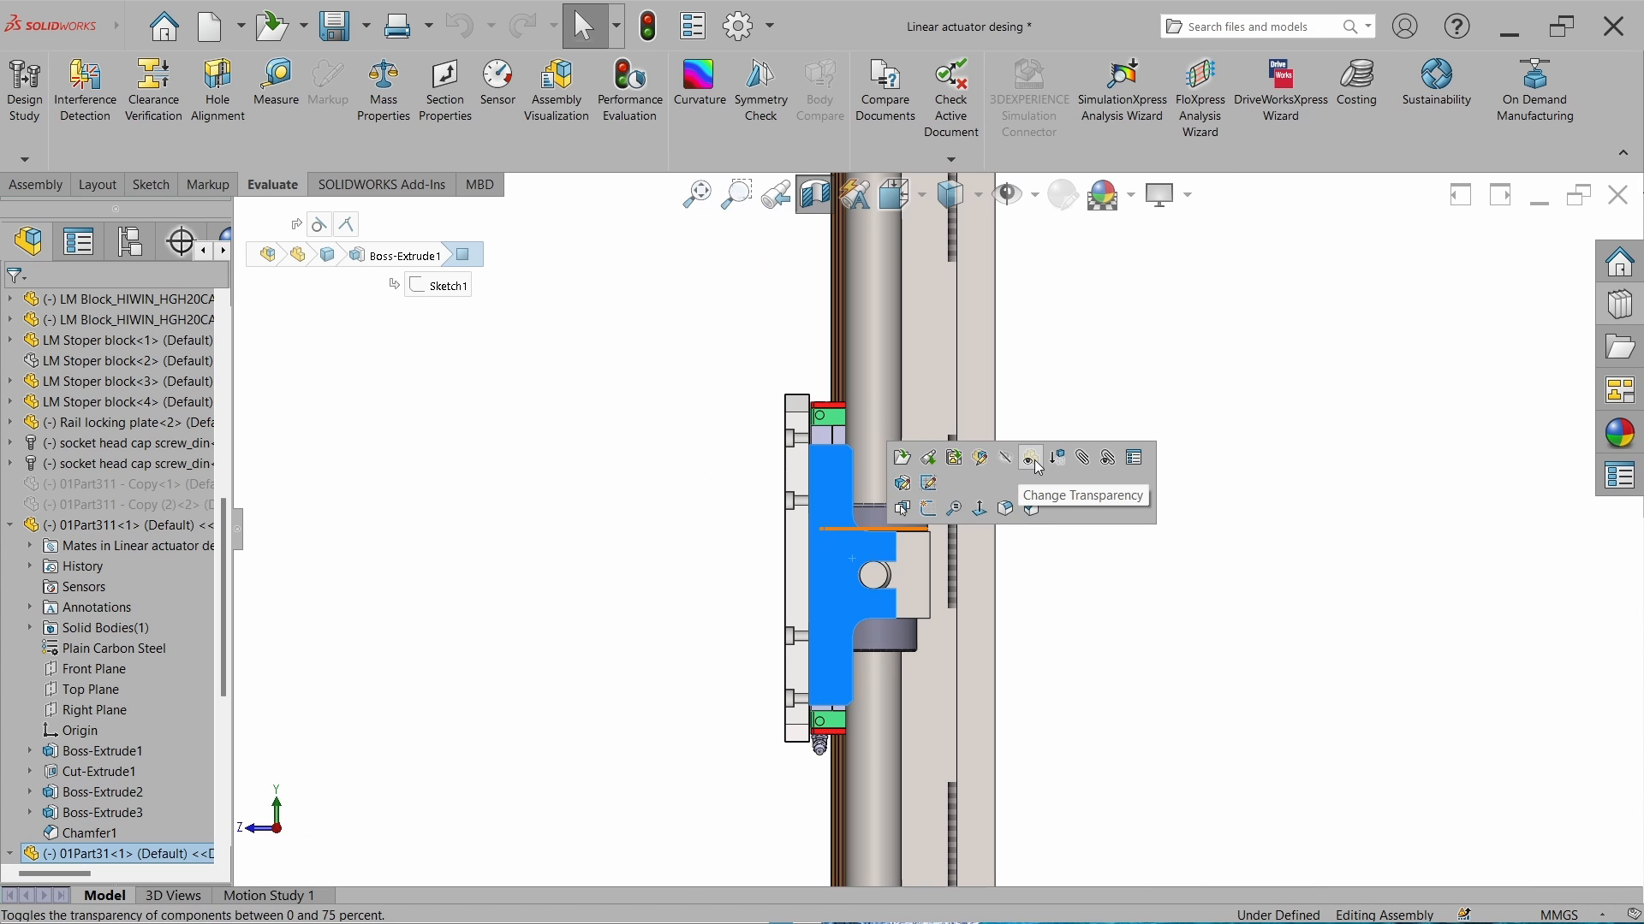
{"action": "left_click", "coordinate": [1032, 460]}
{"action": "left_click", "coordinate": [1125, 548]}
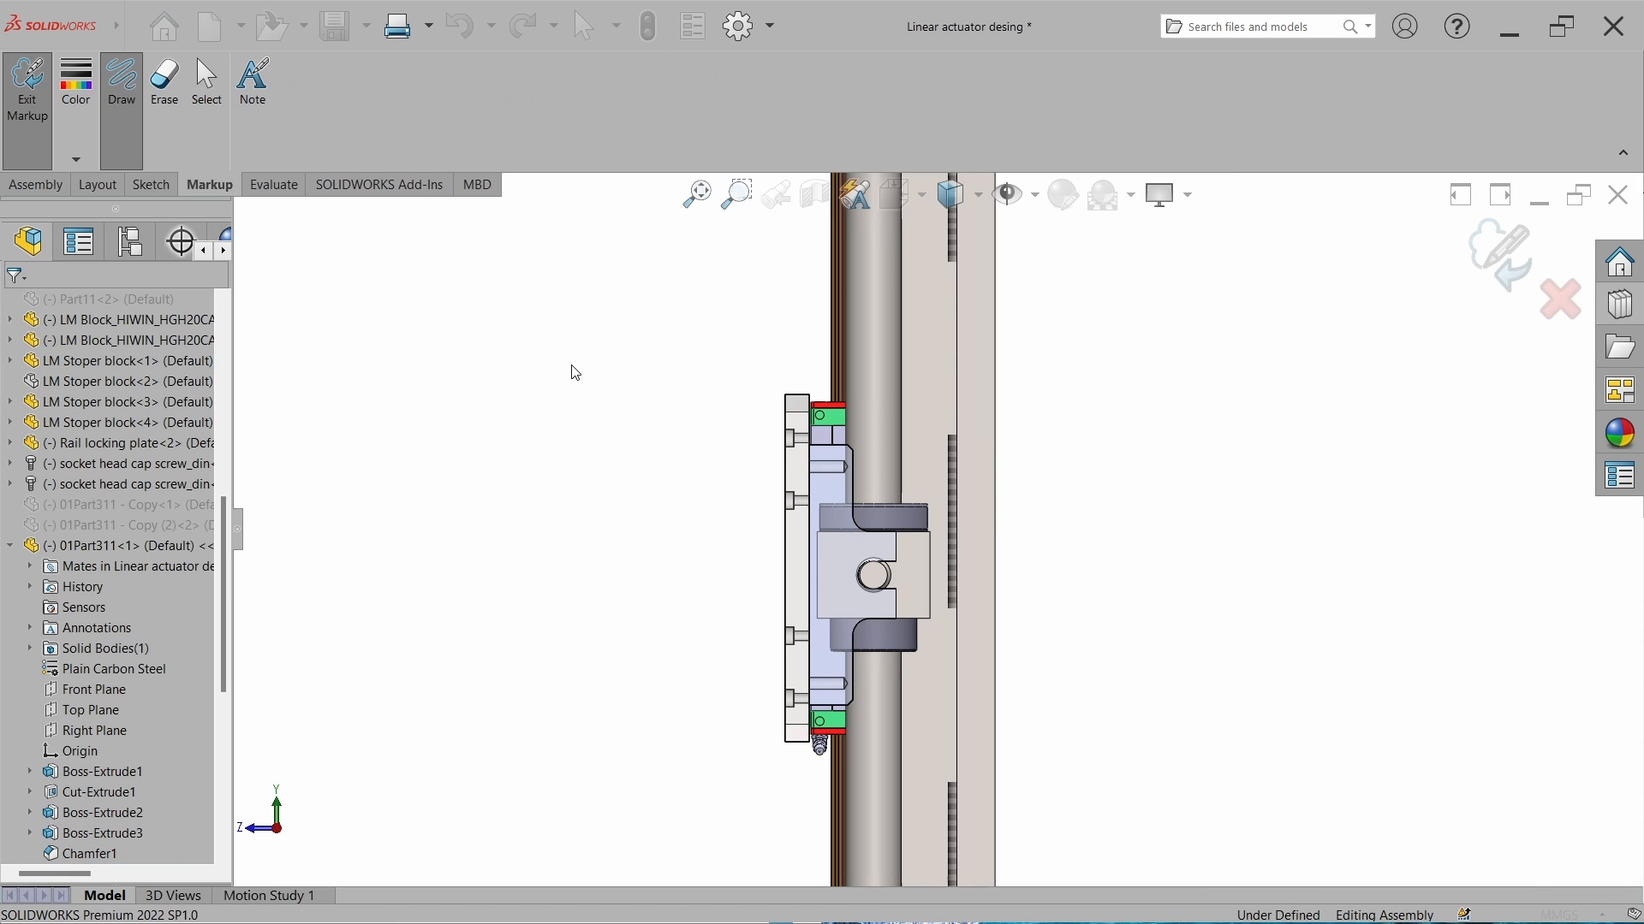
Draw a red markup outline of a load in front of the sliding plate, joined to it by a hatched arm.
{"action": "mouse_move", "coordinate": [534, 328]}
{"action": "left_mouse_down"}
{"action": "mouse_move", "coordinate": [533, 749]}
{"action": "mouse_move", "coordinate": [672, 777]}
{"action": "mouse_move", "coordinate": [654, 409]}
{"action": "mouse_move", "coordinate": [532, 331]}
{"action": "left_mouse_up"}
{"action": "left_click_drag", "start_coordinate": [682, 571], "coordinate": [777, 573]}
{"action": "mouse_move", "coordinate": [679, 683]}
{"action": "left_mouse_down"}
{"action": "mouse_move", "coordinate": [778, 683]}
{"action": "mouse_move", "coordinate": [667, 569]}
{"action": "left_mouse_up"}
{"action": "left_click_drag", "start_coordinate": [664, 649], "coordinate": [719, 567]}
{"action": "left_click_drag", "start_coordinate": [722, 655], "coordinate": [773, 585]}
{"action": "left_click_drag", "start_coordinate": [741, 644], "coordinate": [734, 659]}
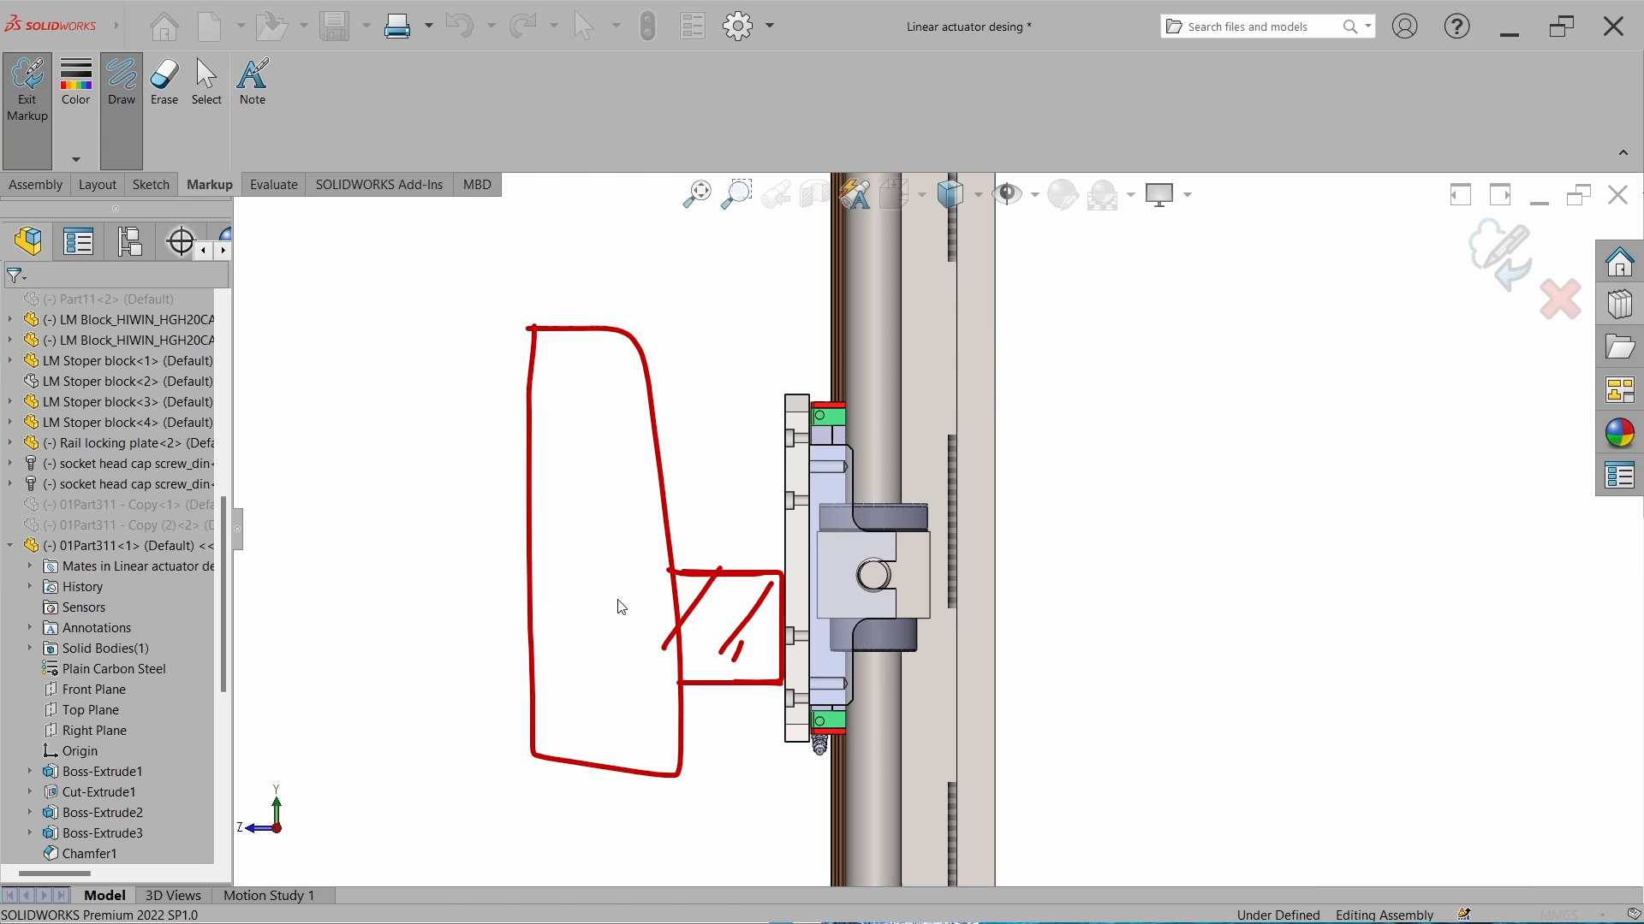
Add two downward arrows on the marked-up load and a large curved arrow showing its tipping direction.
{"action": "mouse_move", "coordinate": [597, 444]}
{"action": "left_mouse_down"}
{"action": "mouse_move", "coordinate": [592, 618]}
{"action": "mouse_move", "coordinate": [616, 611]}
{"action": "mouse_move", "coordinate": [574, 582]}
{"action": "left_mouse_up"}
{"action": "mouse_move", "coordinate": [600, 662]}
{"action": "left_mouse_down"}
{"action": "mouse_move", "coordinate": [604, 837]}
{"action": "mouse_move", "coordinate": [575, 807]}
{"action": "left_mouse_up"}
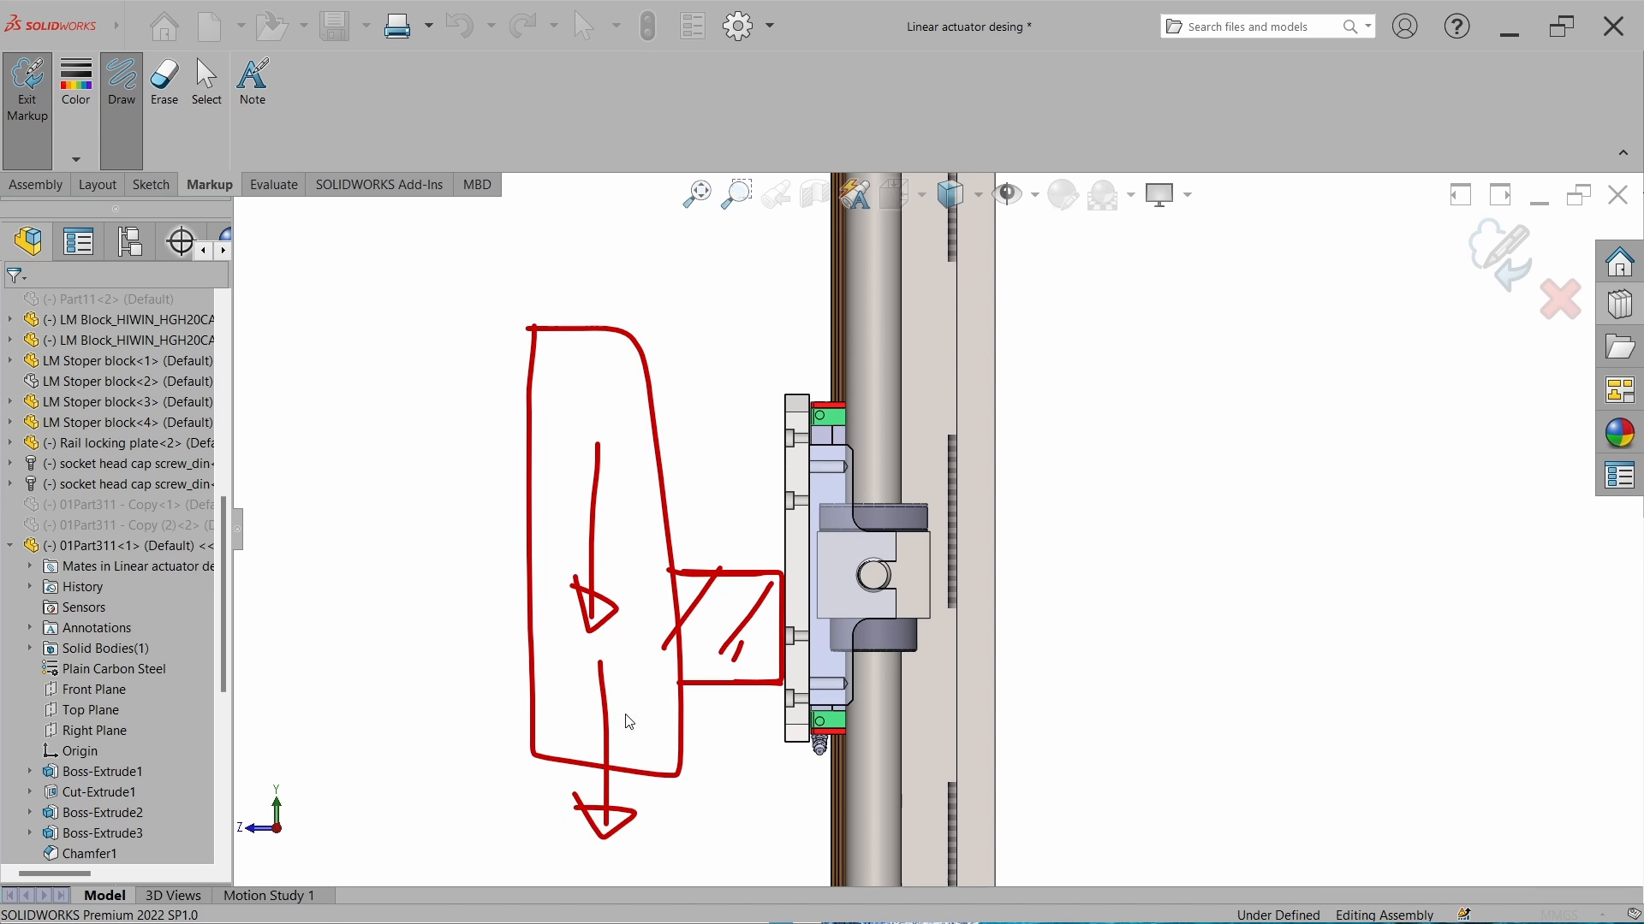
{"action": "mouse_move", "coordinate": [736, 387]}
{"action": "left_mouse_down"}
{"action": "mouse_move", "coordinate": [513, 441]}
{"action": "mouse_move", "coordinate": [441, 800]}
{"action": "mouse_move", "coordinate": [480, 758]}
{"action": "left_mouse_up"}
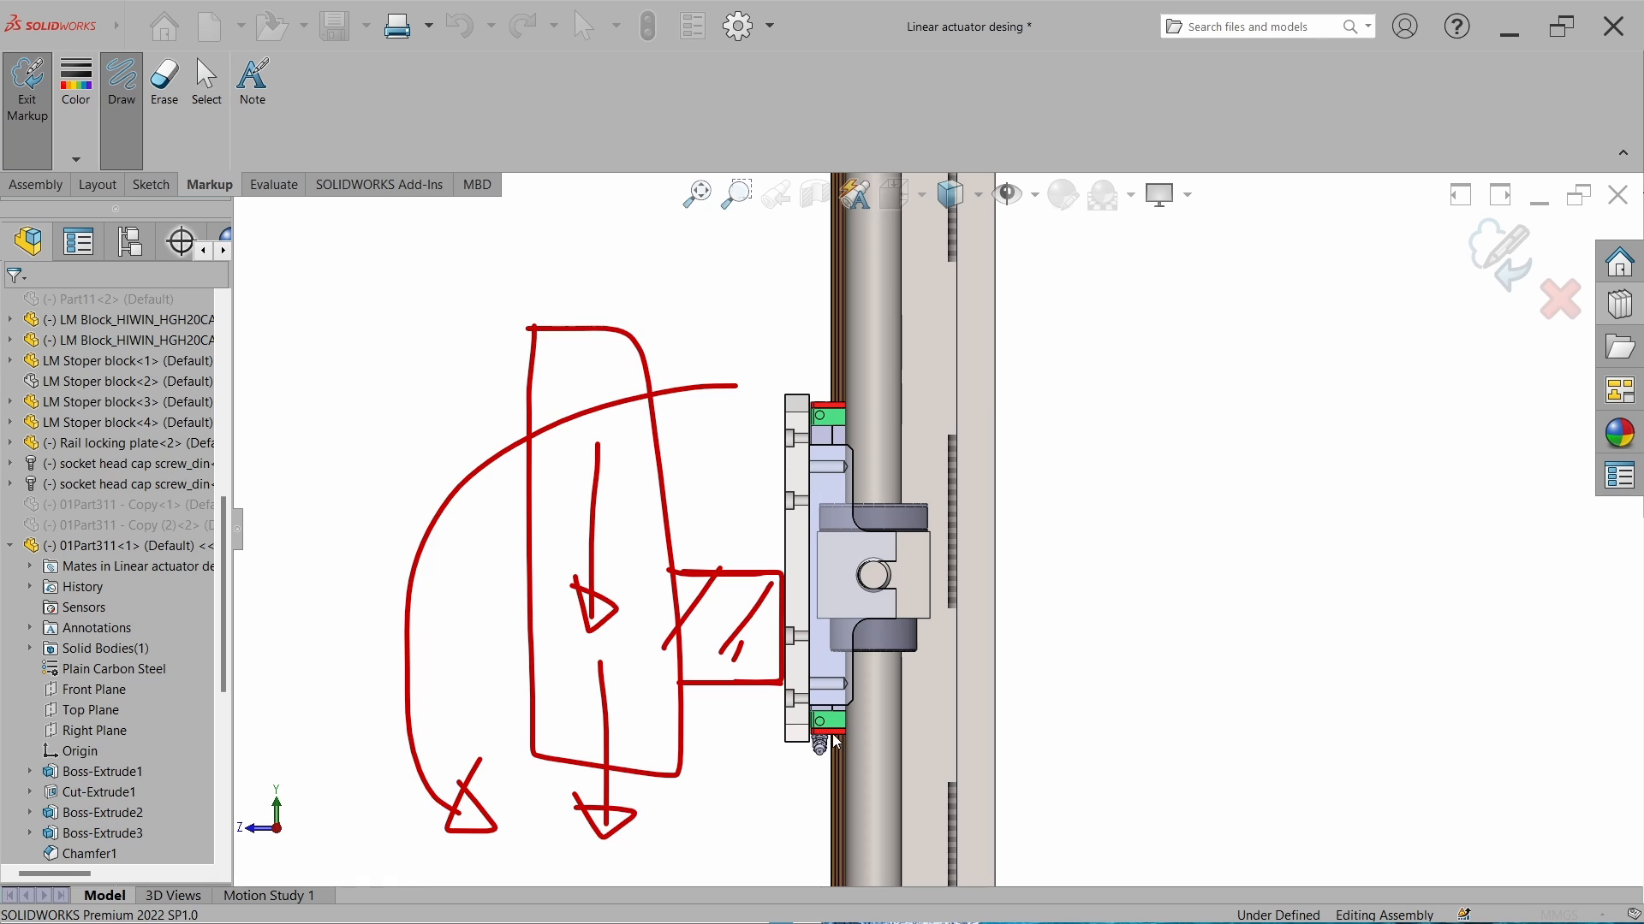
Tick the upper and lower guide blocks and the ball screw in red, and draw a curved tipping arrow on the sliding plate.
{"action": "left_click_drag", "start_coordinate": [829, 719], "coordinate": [847, 714]}
{"action": "left_click_drag", "start_coordinate": [824, 416], "coordinate": [851, 423]}
{"action": "left_click_drag", "start_coordinate": [880, 493], "coordinate": [895, 486]}
{"action": "mouse_move", "coordinate": [824, 488]}
{"action": "left_mouse_down"}
{"action": "mouse_move", "coordinate": [789, 580]}
{"action": "mouse_move", "coordinate": [805, 637]}
{"action": "left_mouse_up"}
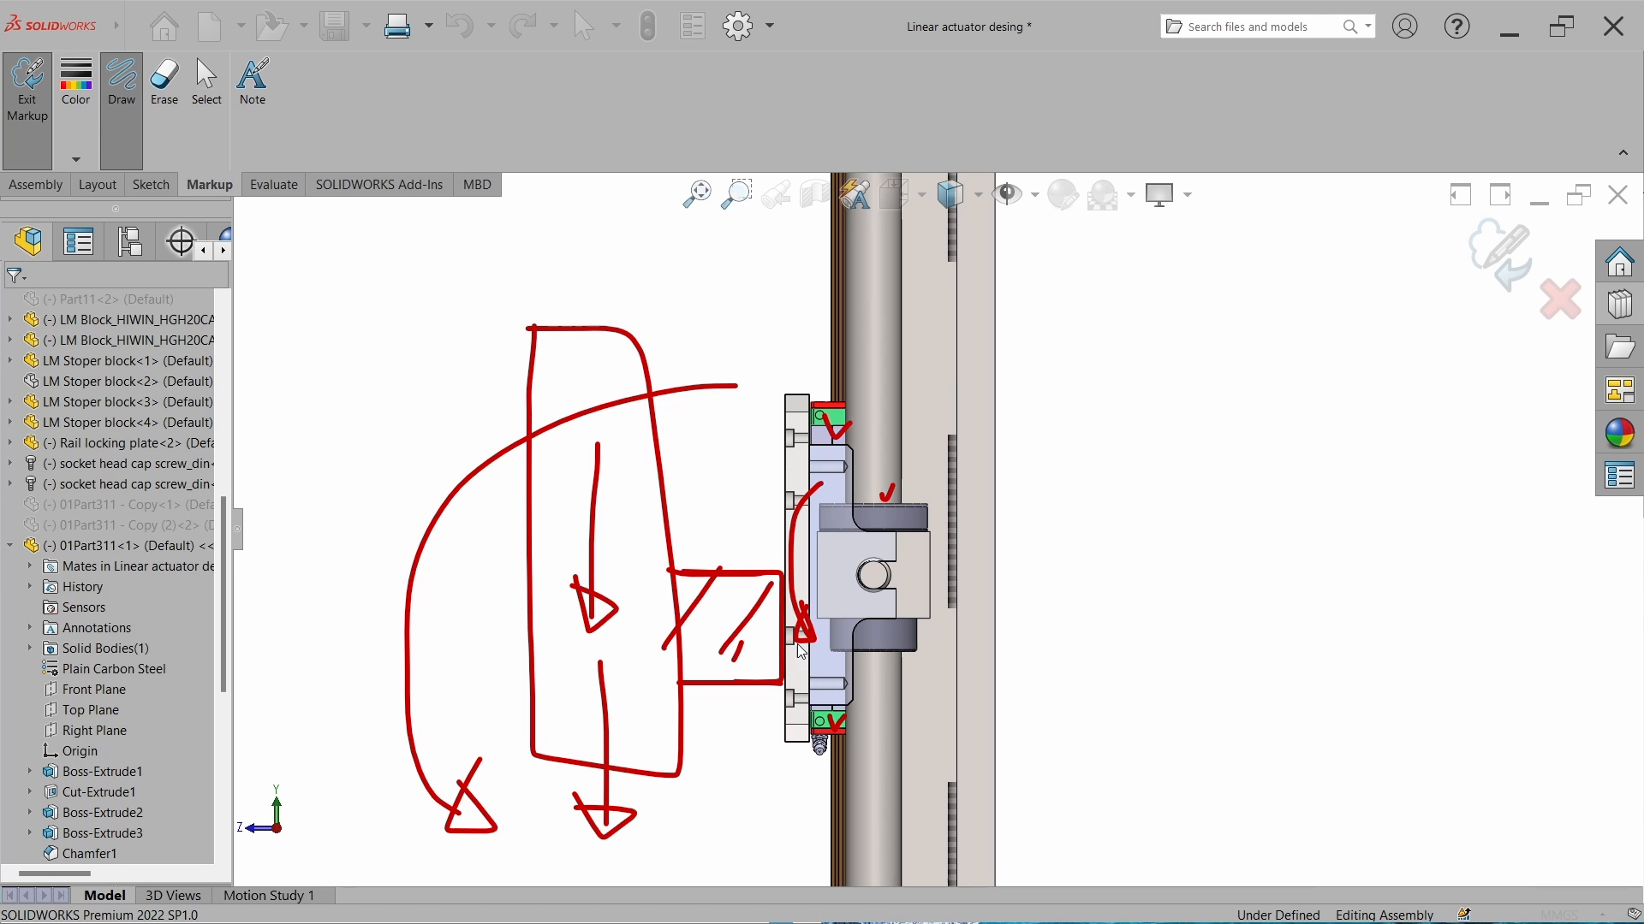
Erase the marks around the sliding plate, then mark a downward arrow on it with a tick and two contact dots on the pin.
{"action": "left_click", "coordinate": [166, 87]}
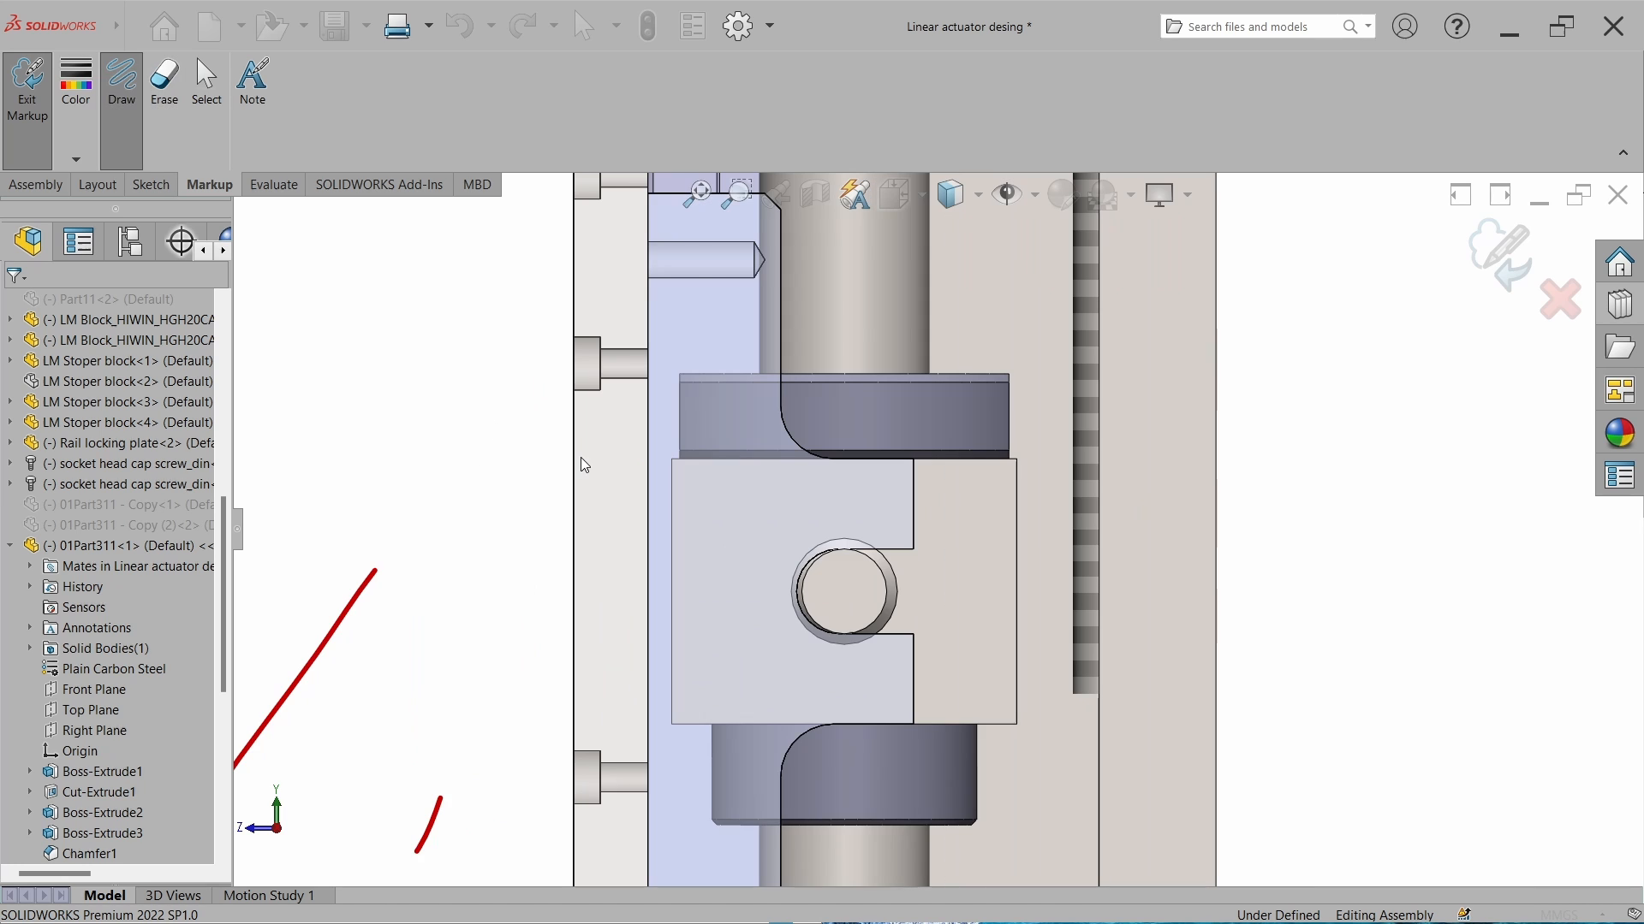
{"action": "mouse_move", "coordinate": [619, 462]}
{"action": "left_mouse_down"}
{"action": "mouse_move", "coordinate": [602, 621]}
{"action": "mouse_move", "coordinate": [617, 658]}
{"action": "mouse_move", "coordinate": [601, 615]}
{"action": "left_mouse_up"}
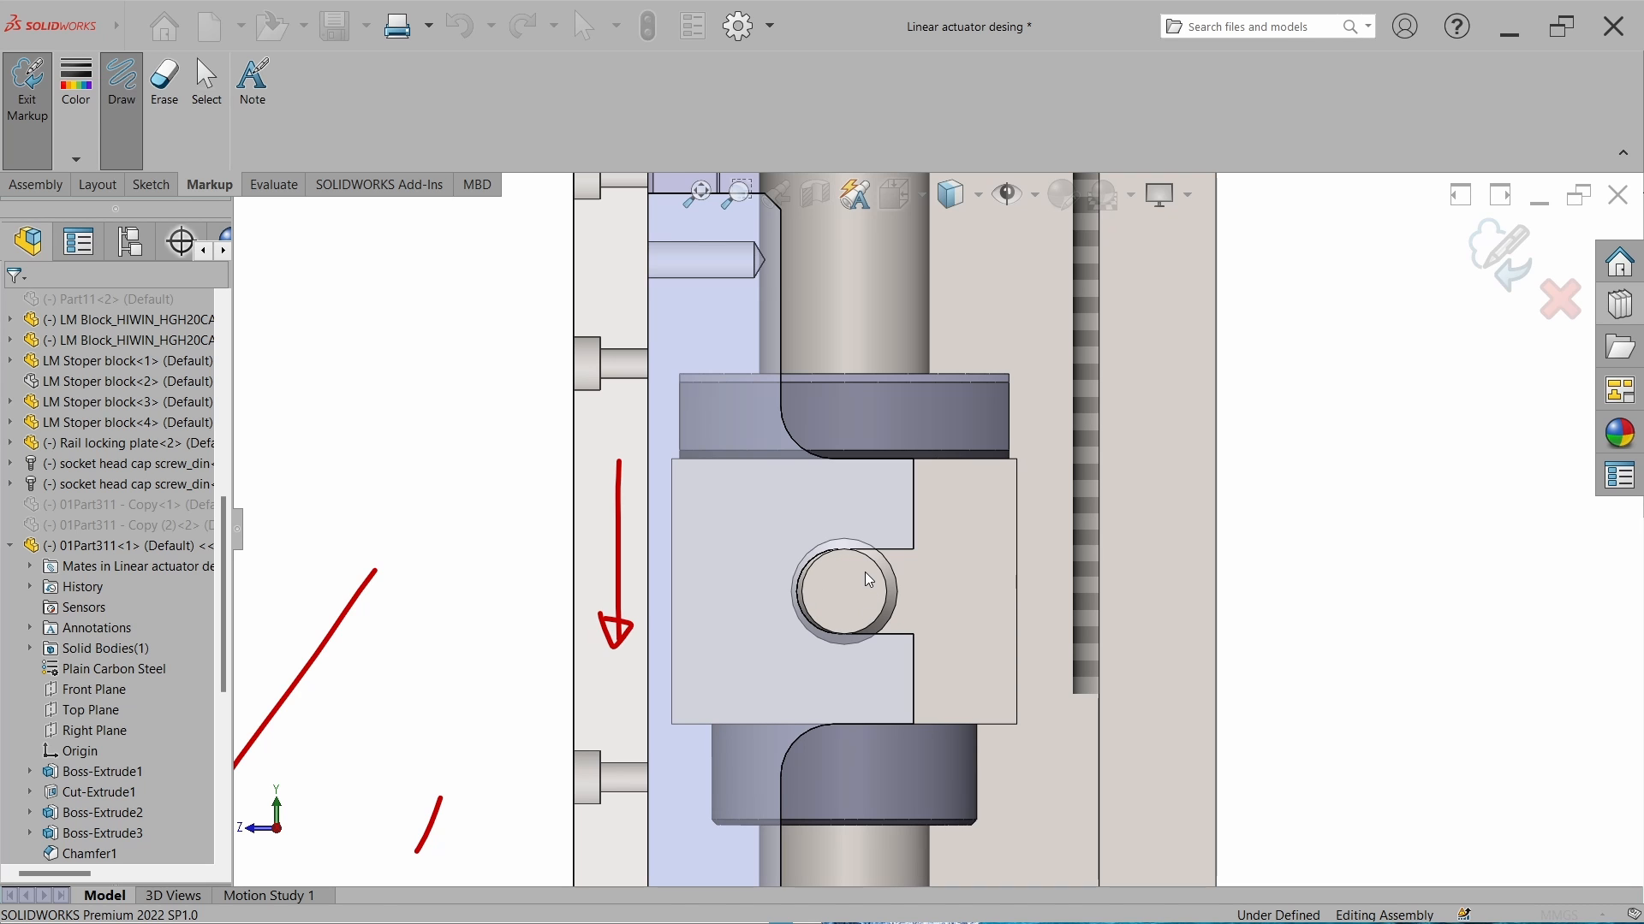
{"action": "left_click_drag", "start_coordinate": [830, 583], "coordinate": [862, 574]}
{"action": "scroll", "coordinate": [859, 600], "scroll_direction": "down", "scroll_amount": 3}
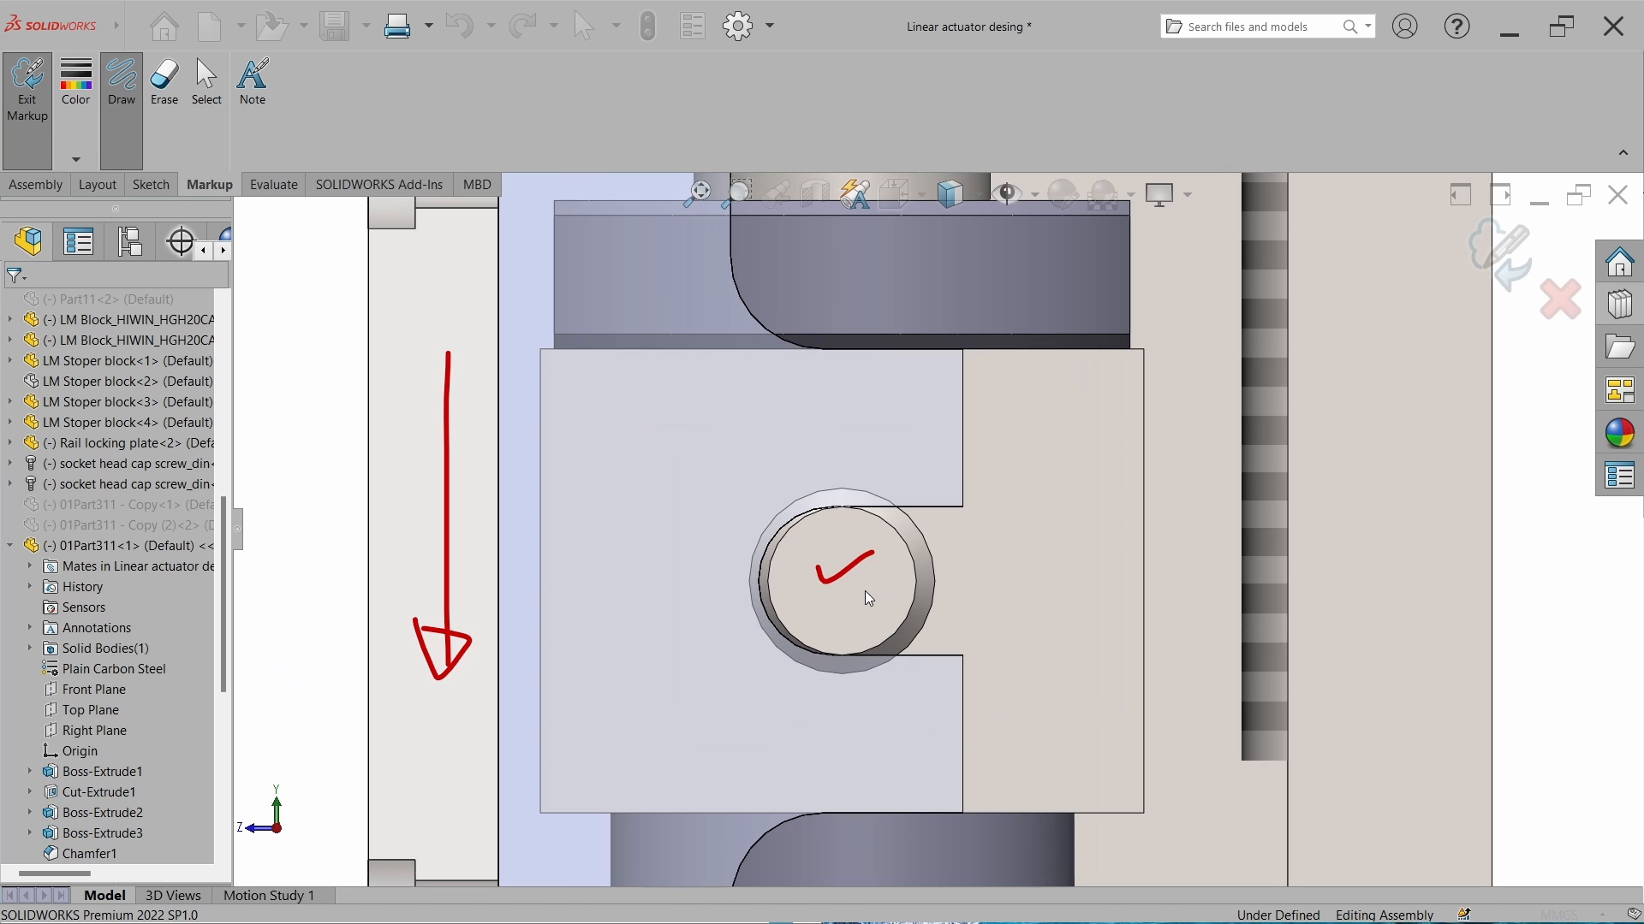
{"action": "left_click", "coordinate": [837, 507]}
{"action": "left_click_drag", "start_coordinate": [842, 663], "coordinate": [842, 665]}
{"action": "scroll", "coordinate": [838, 655], "scroll_direction": "up", "scroll_amount": 3}
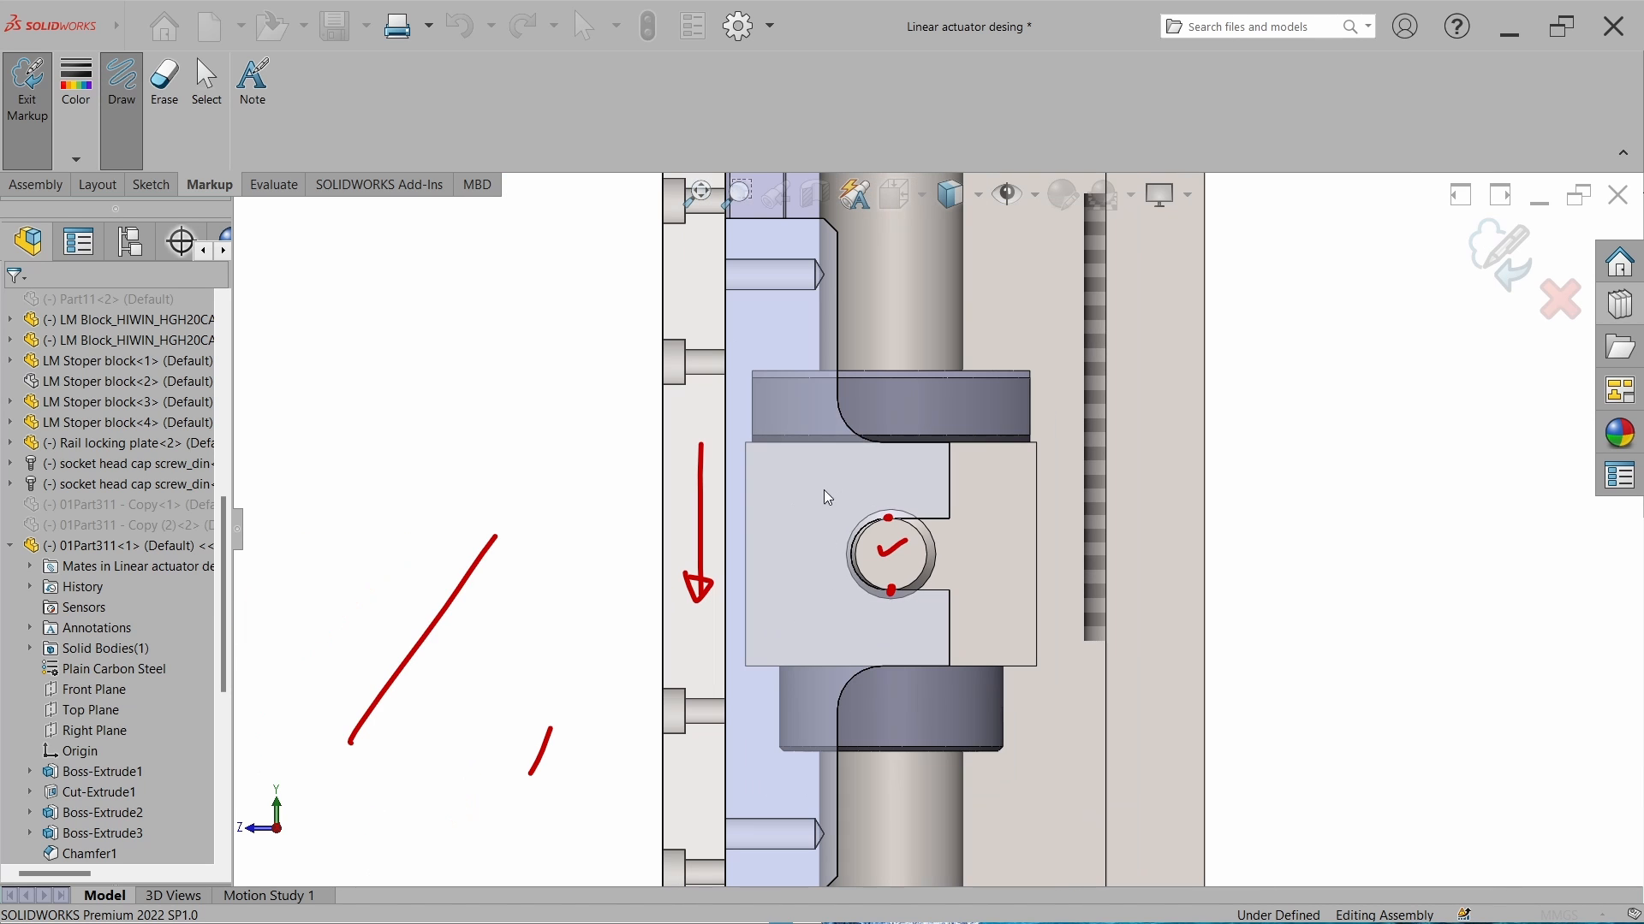
Mark the ball screw axis with a line, add a curved tipping arrow and downward force arrows around the pin, and save the markup.
{"action": "left_click_drag", "start_coordinate": [884, 298], "coordinate": [900, 847]}
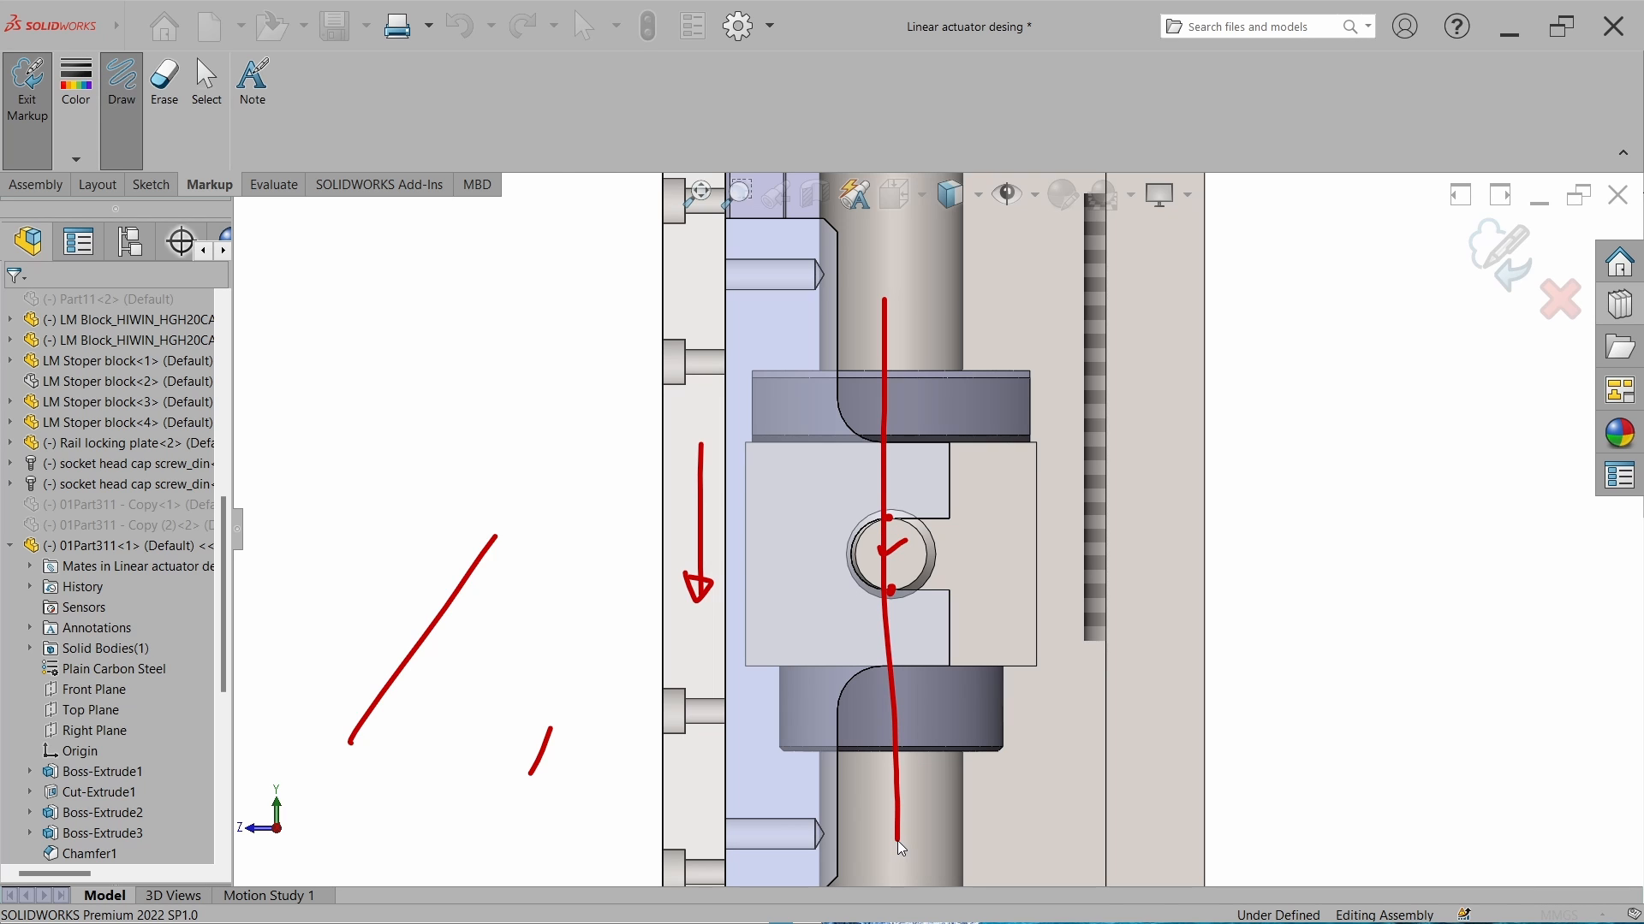
{"action": "mouse_move", "coordinate": [604, 404]}
{"action": "left_mouse_down"}
{"action": "mouse_move", "coordinate": [528, 528]}
{"action": "mouse_move", "coordinate": [588, 693]}
{"action": "mouse_move", "coordinate": [580, 657]}
{"action": "left_mouse_up"}
{"action": "mouse_move", "coordinate": [908, 444]}
{"action": "left_mouse_down"}
{"action": "mouse_move", "coordinate": [904, 494]}
{"action": "mouse_move", "coordinate": [920, 478]}
{"action": "mouse_move", "coordinate": [897, 485]}
{"action": "left_mouse_up"}
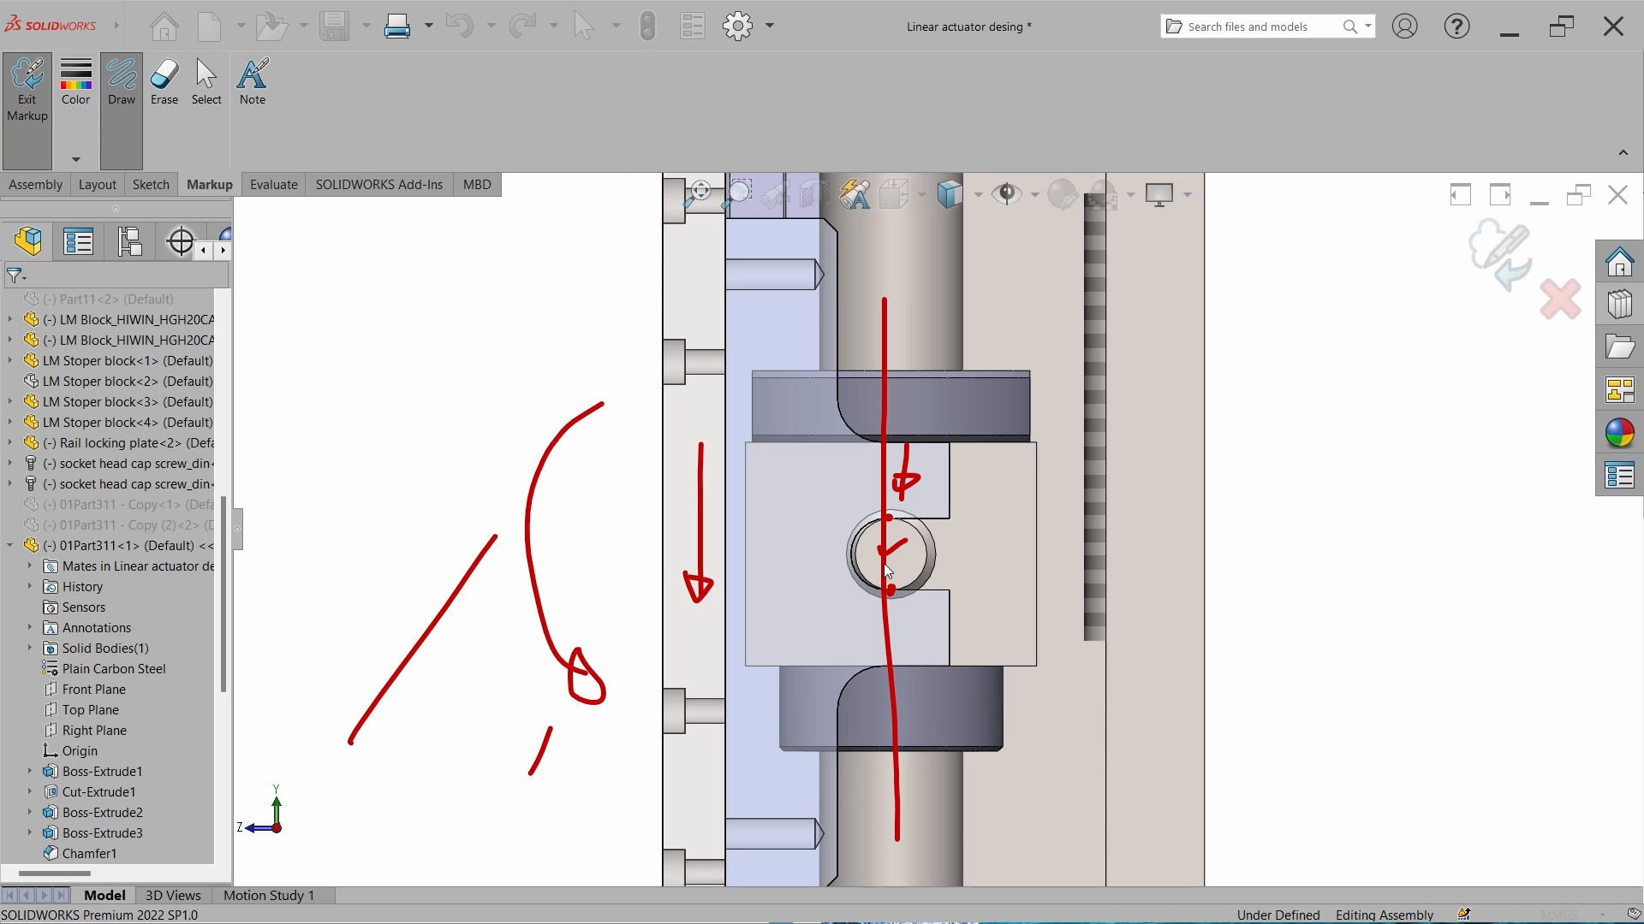
{"action": "mouse_move", "coordinate": [897, 570]}
{"action": "left_mouse_down"}
{"action": "mouse_move", "coordinate": [888, 663]}
{"action": "mouse_move", "coordinate": [924, 710]}
{"action": "mouse_move", "coordinate": [912, 723]}
{"action": "mouse_move", "coordinate": [931, 704]}
{"action": "left_mouse_up"}
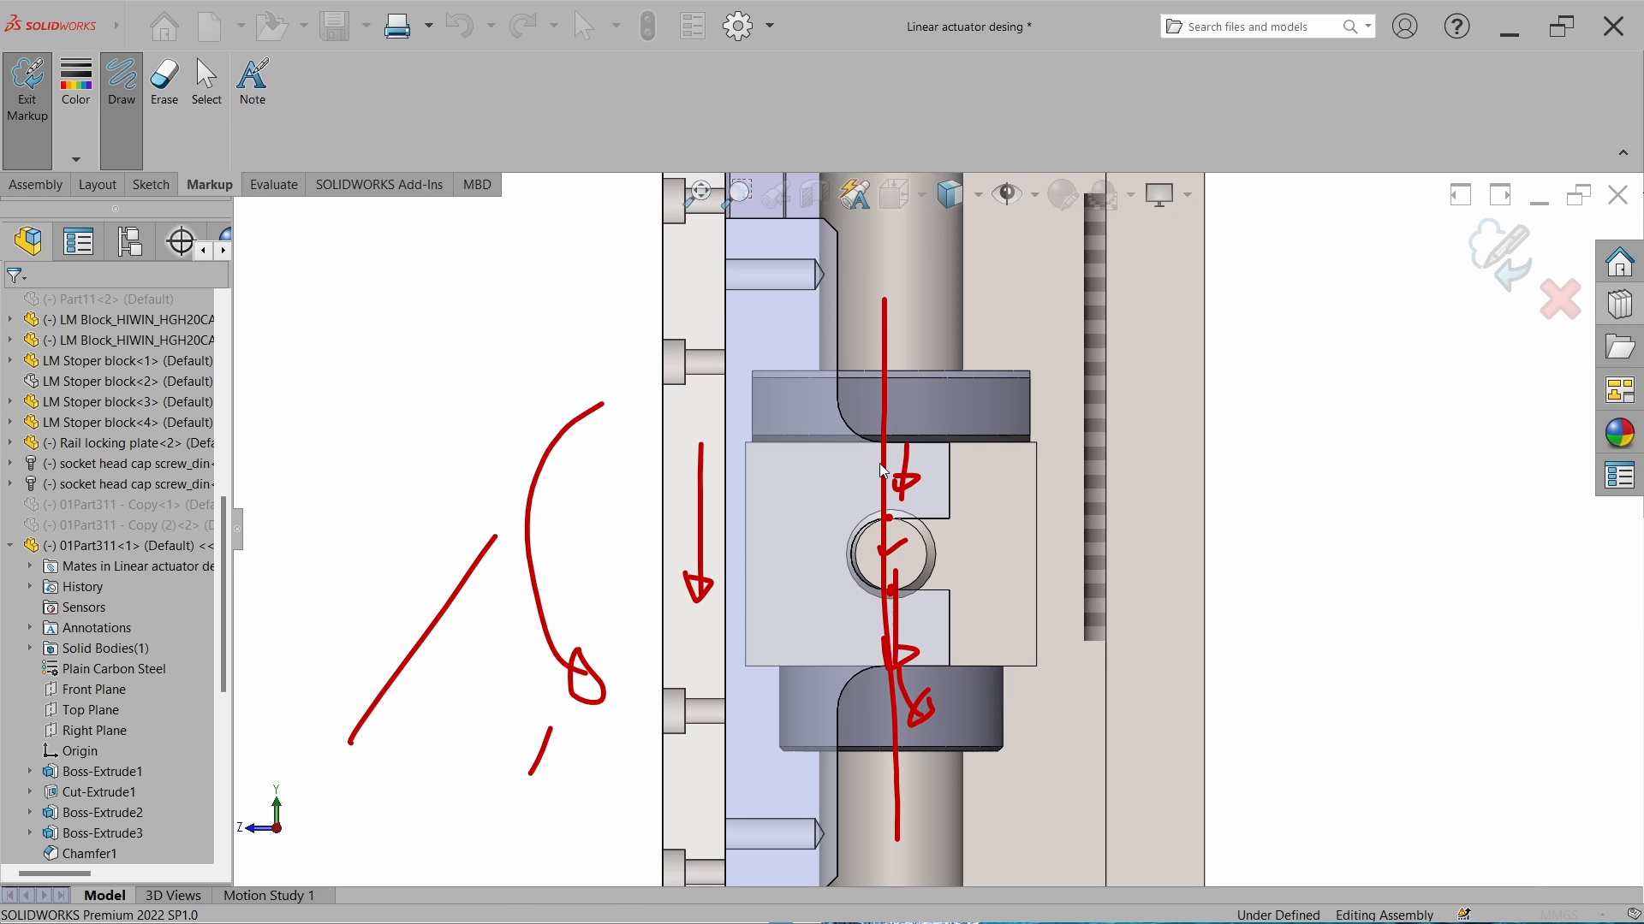
{"action": "left_click", "coordinate": [1498, 254]}
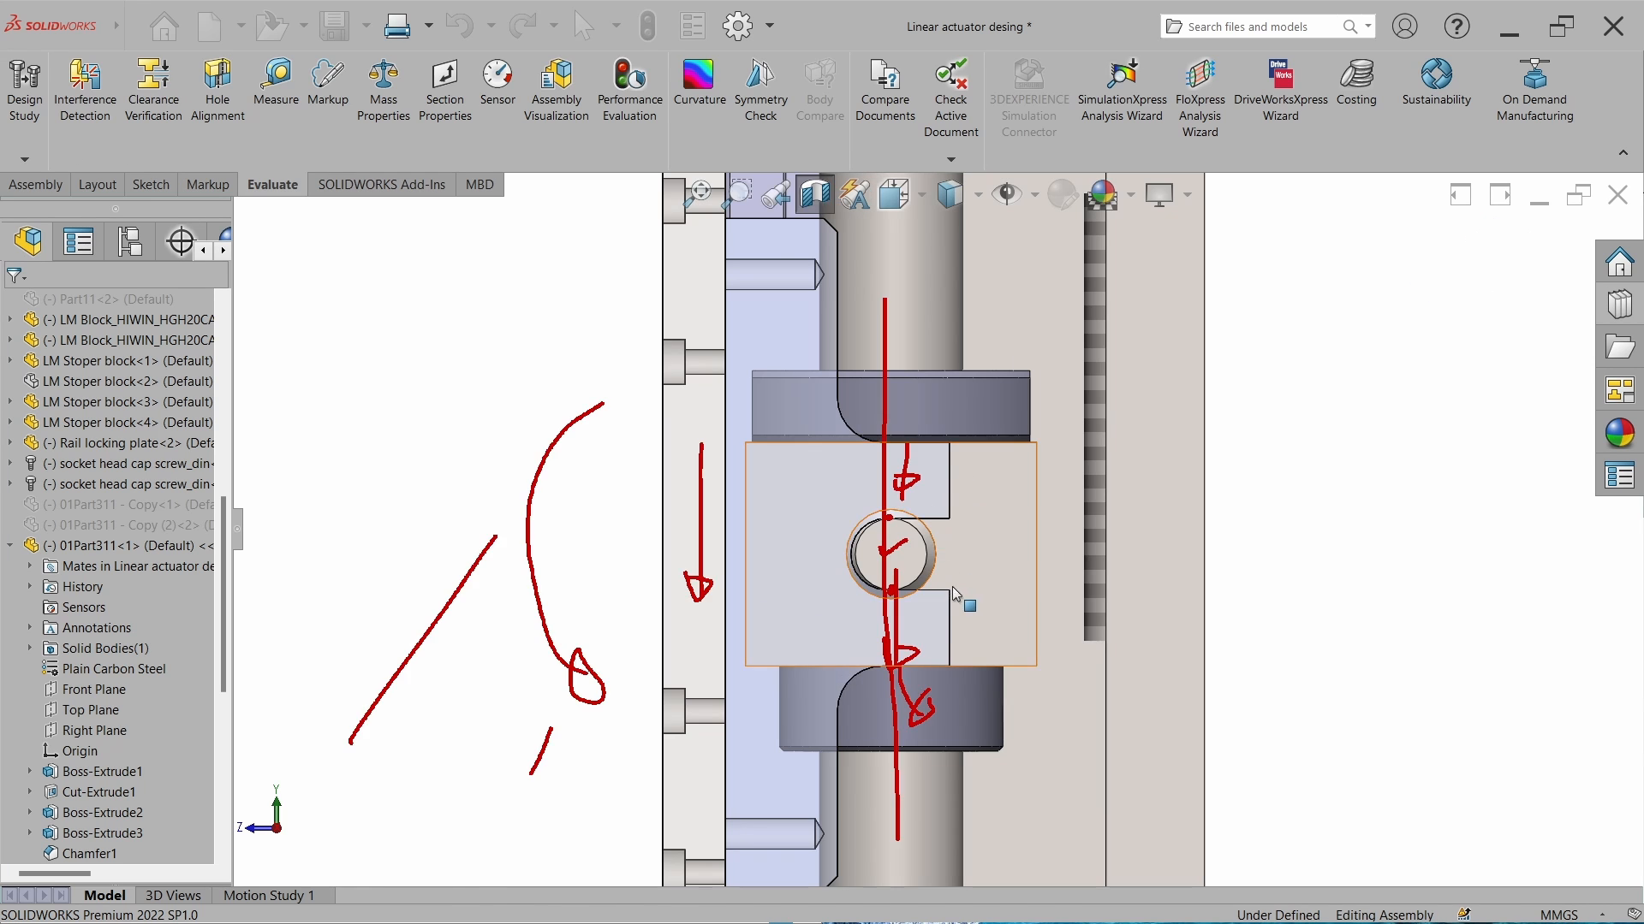
Turn off the transparency of the sliding plate.
{"action": "scroll", "coordinate": [951, 587], "scroll_direction": "up", "scroll_amount": 5}
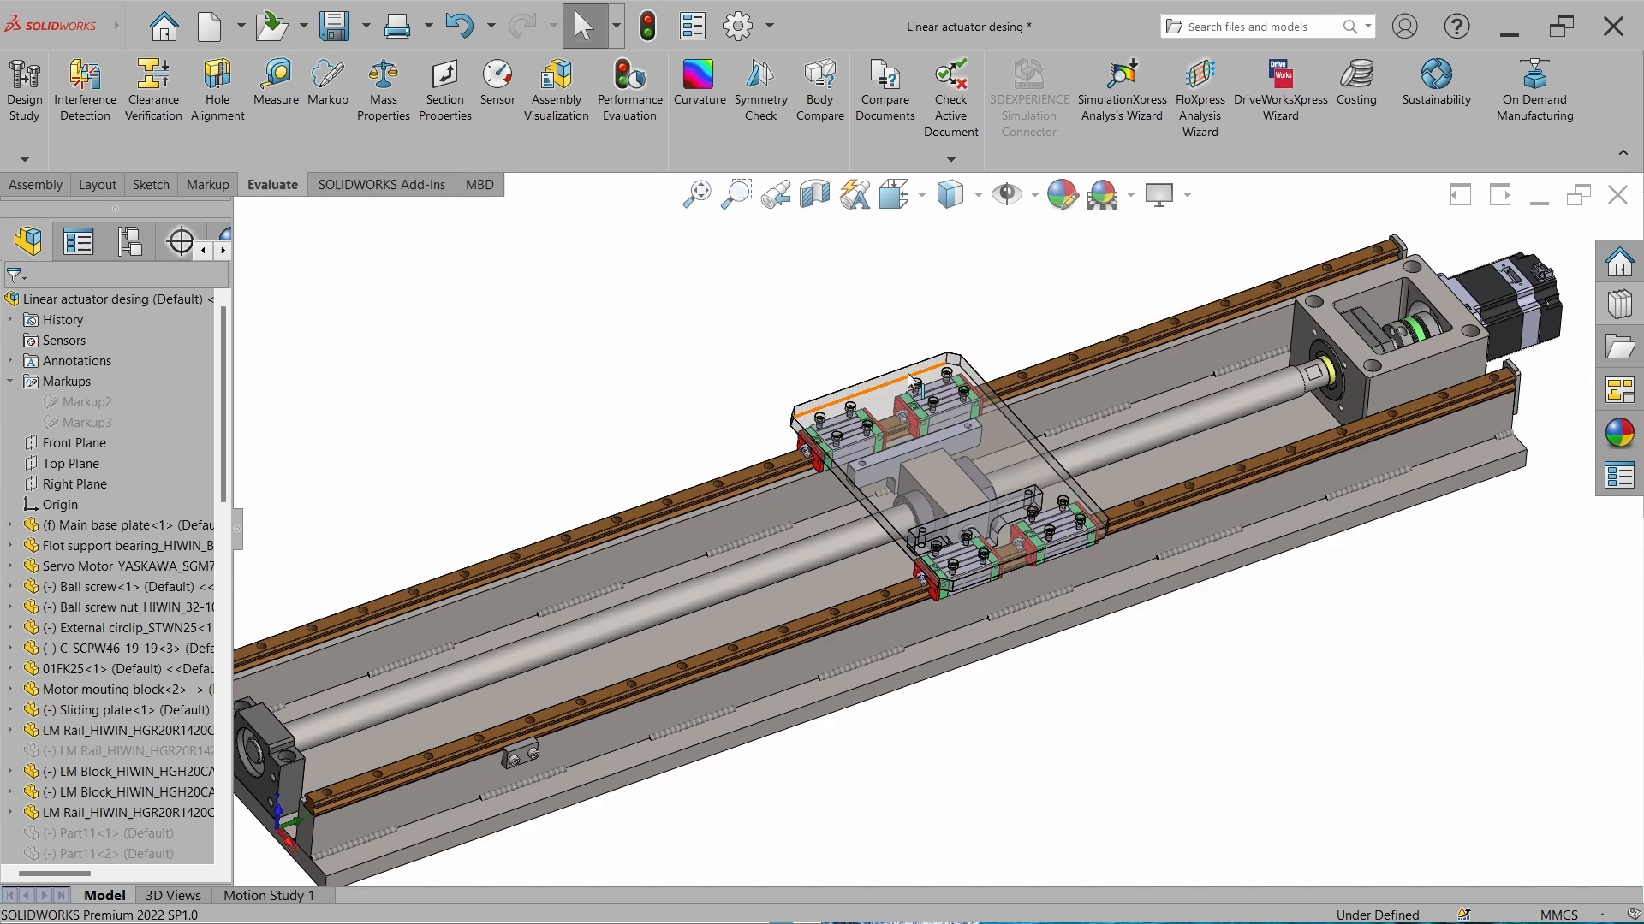
{"action": "scroll", "coordinate": [909, 377], "scroll_direction": "down", "scroll_amount": 2}
{"action": "left_click", "coordinate": [848, 441]}
{"action": "left_click", "coordinate": [1026, 339]}
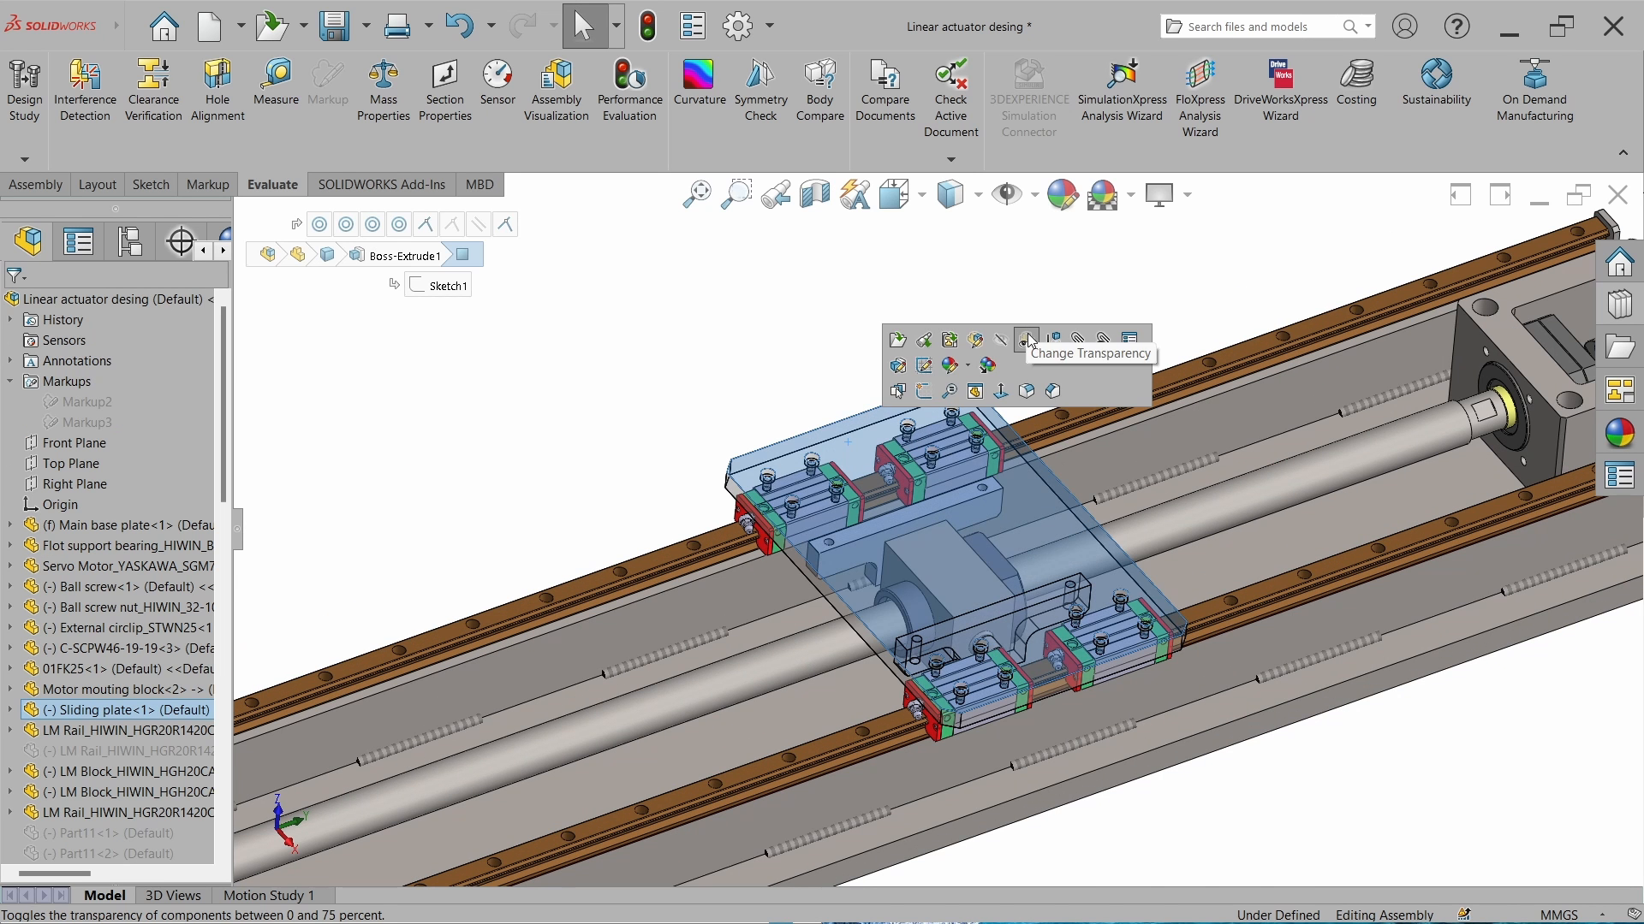
{"action": "left_click", "coordinate": [909, 337]}
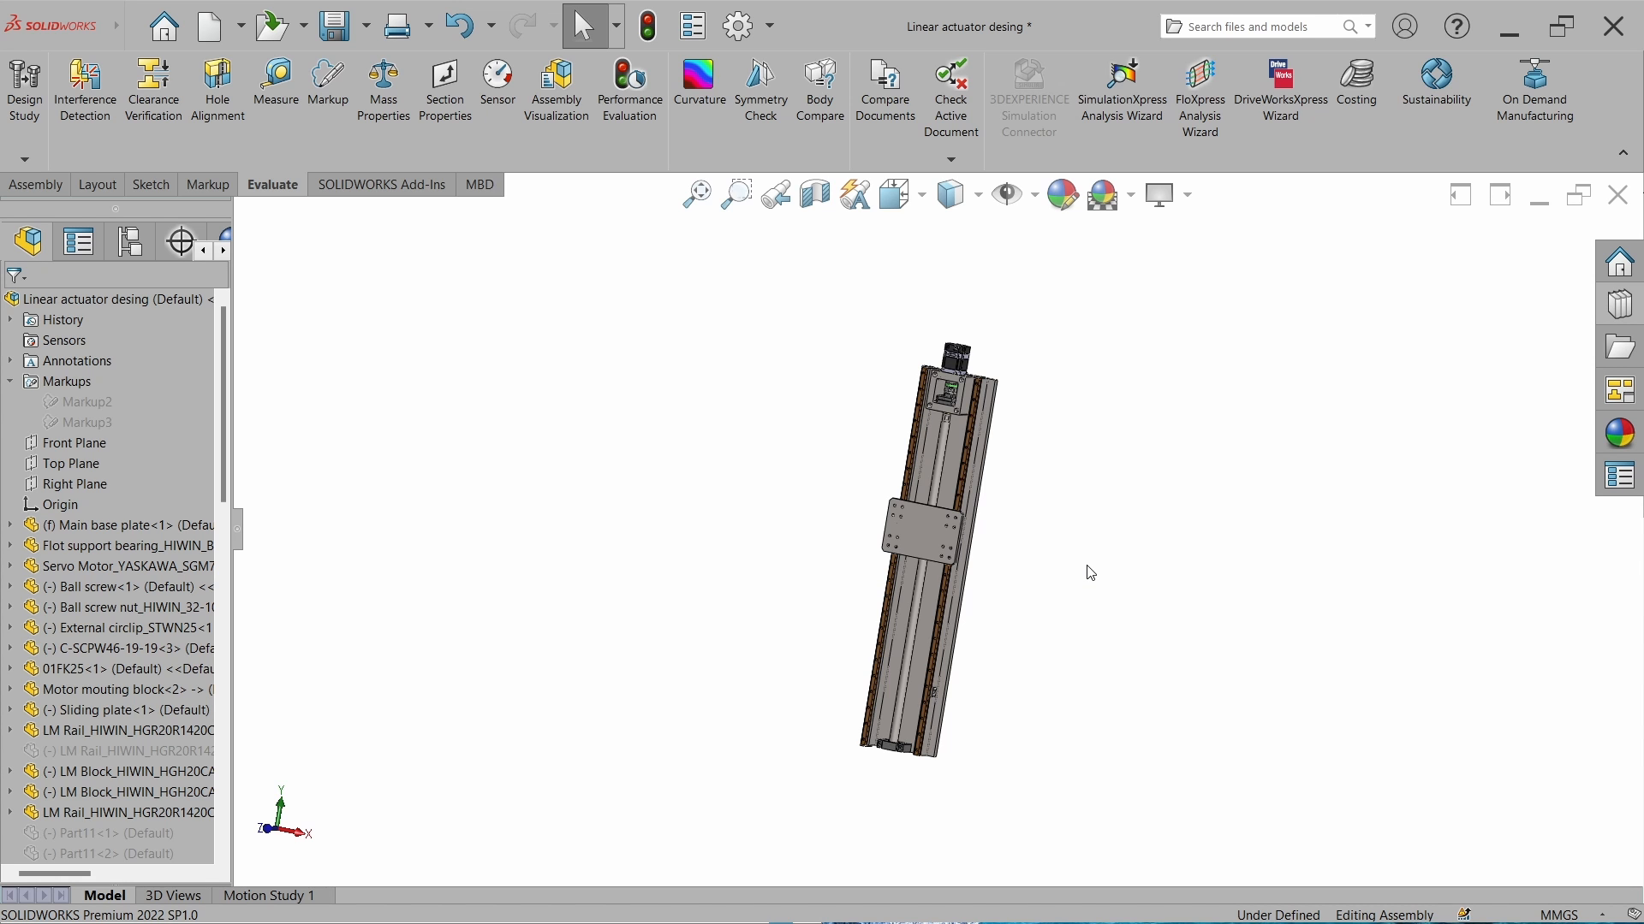
Insert the 01Final assy drilling system assembly into the linear actuator.
{"action": "left_click", "coordinate": [35, 185]}
{"action": "left_click", "coordinate": [111, 89]}
{"action": "scroll", "coordinate": [899, 511], "scroll_direction": "down", "scroll_amount": 3}
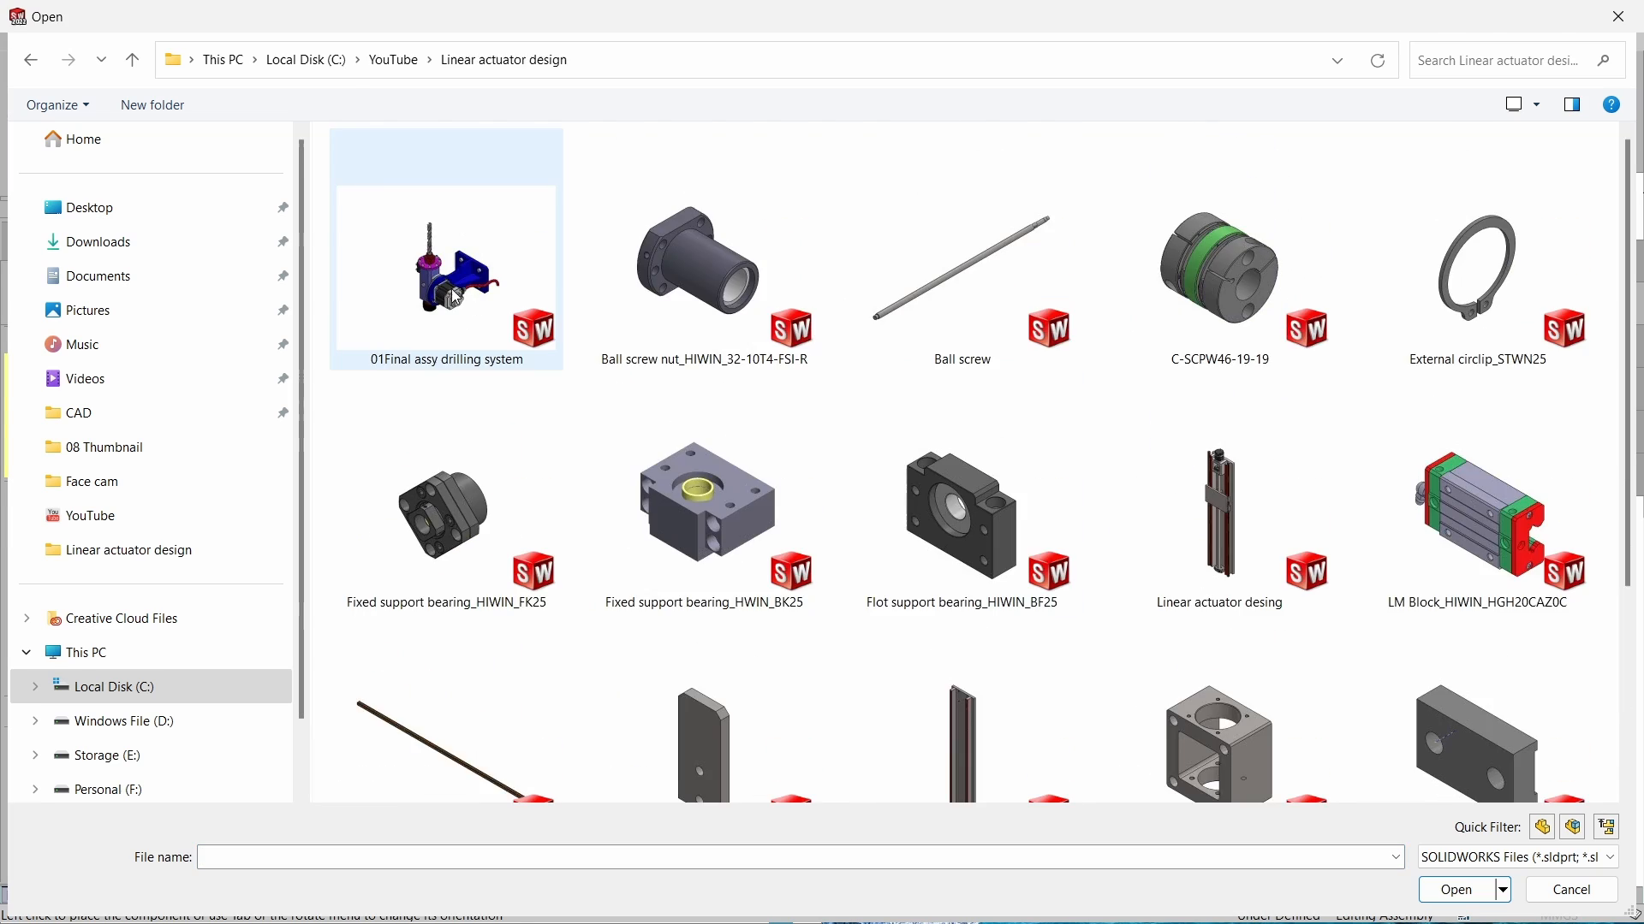
{"action": "double_click", "coordinate": [451, 289]}
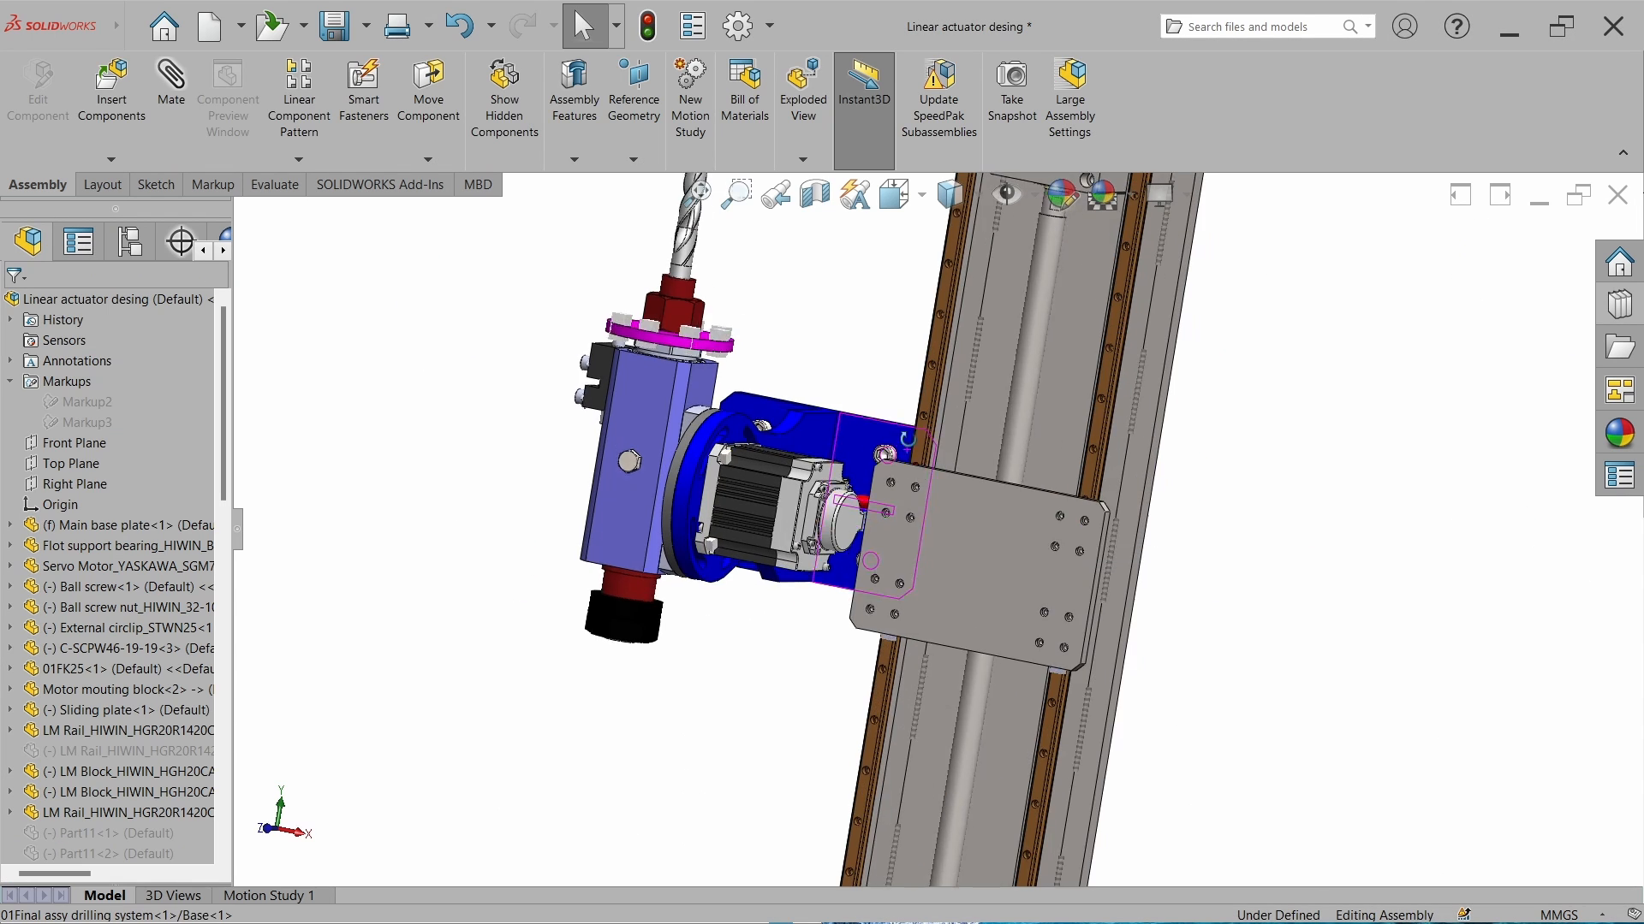
Mate the back face of the drilling system's blue bracket coincident with the front face of the sliding plate.
{"action": "middle_click_drag", "start_coordinate": [907, 440], "coordinate": [1088, 545]}
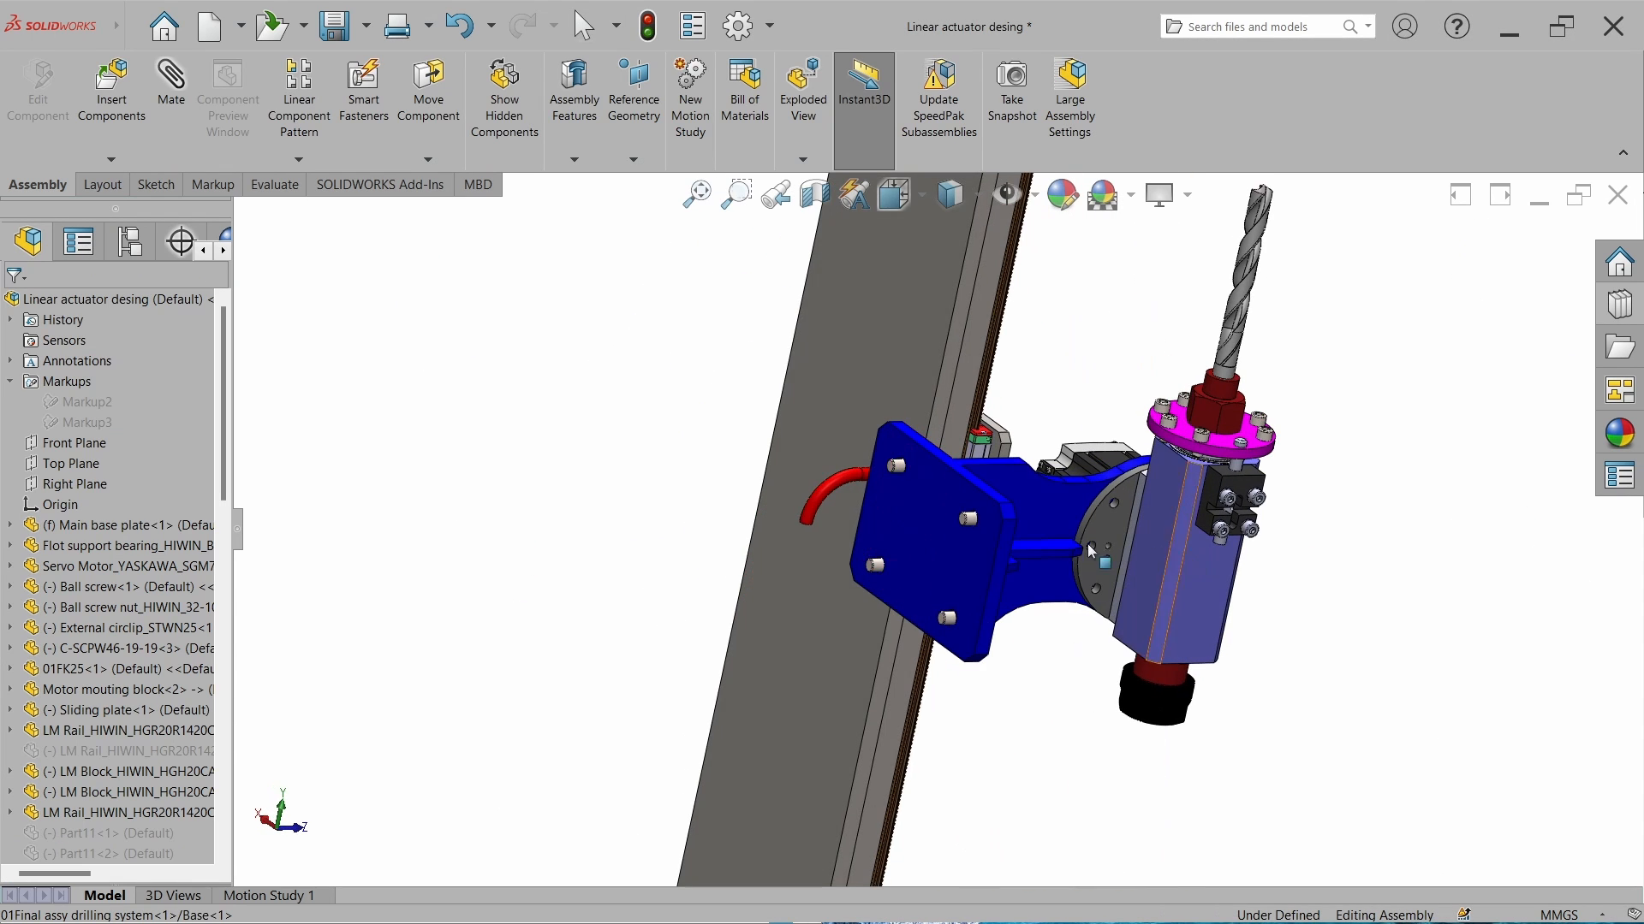
{"action": "left_click", "coordinate": [956, 553]}
{"action": "middle_click_drag", "start_coordinate": [807, 538], "coordinate": [680, 527]}
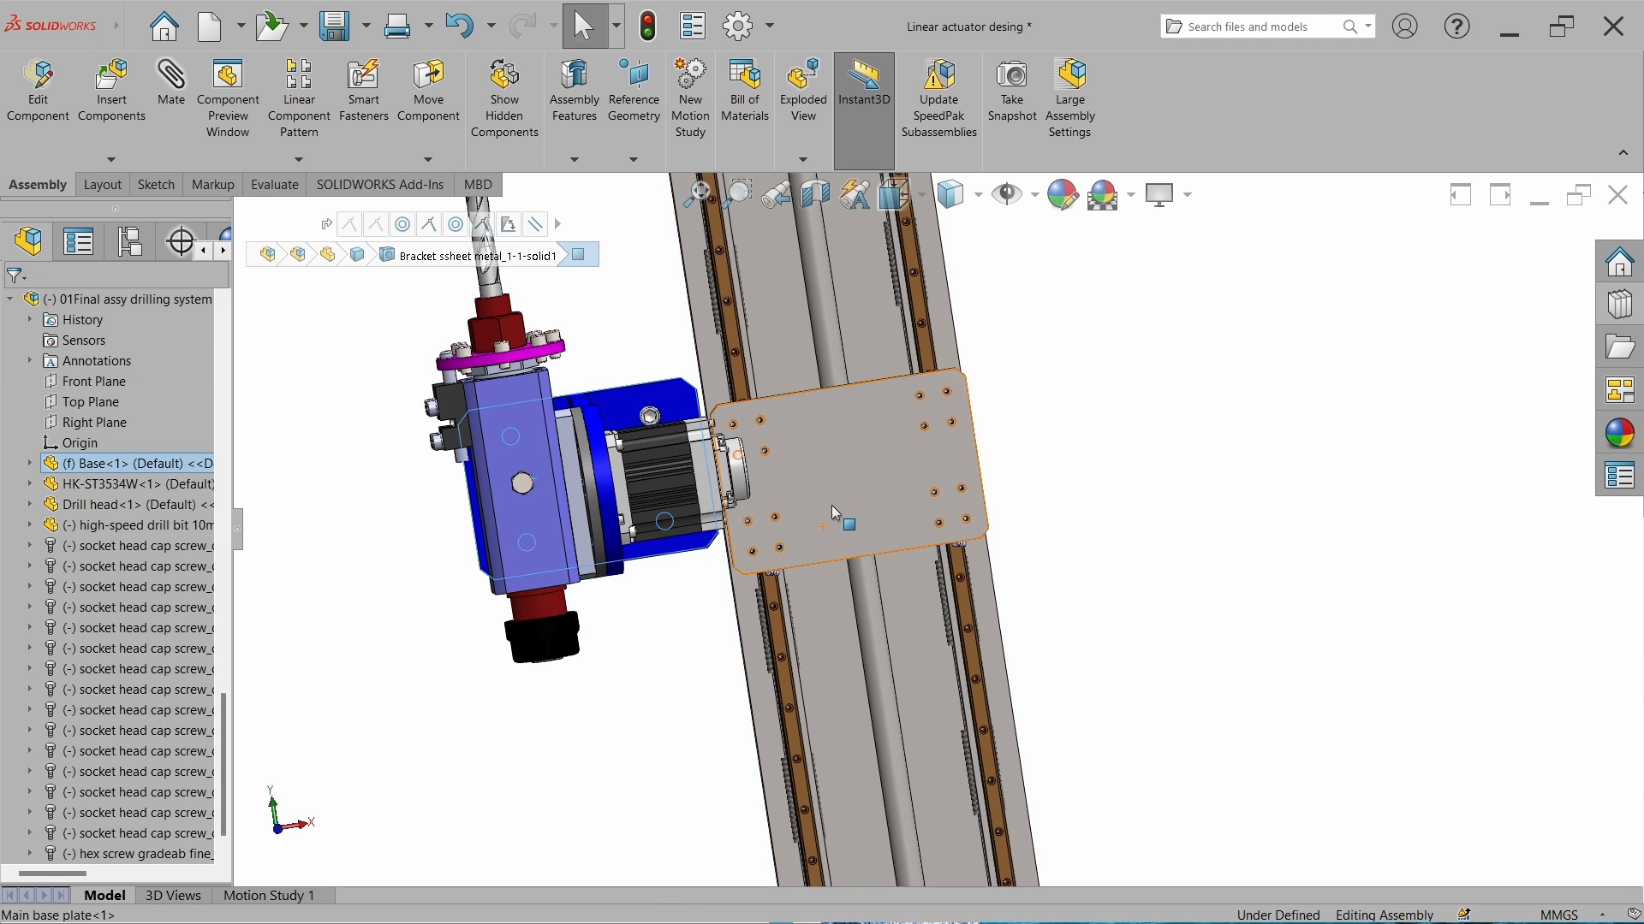
{"action": "left_click", "coordinate": [831, 505], "text": "ctrl"}
{"action": "left_click", "coordinate": [882, 494]}
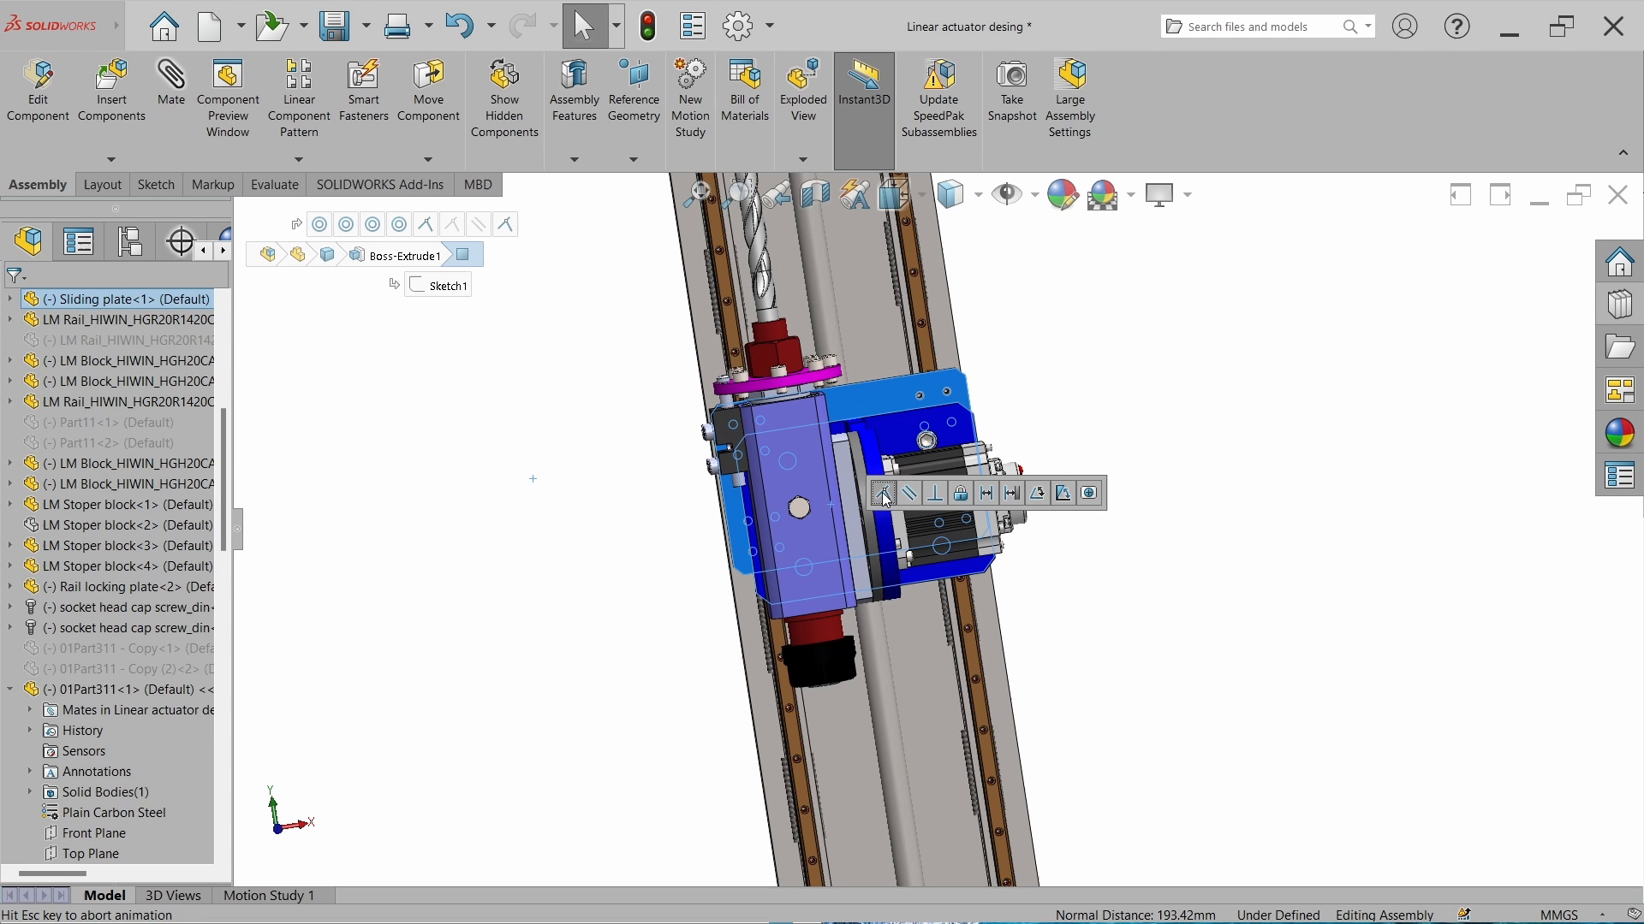
{"action": "left_click", "coordinate": [1164, 646]}
Shift the drilling system across the sliding plate until the bracket lines up with the plate, and switch to the isometric view.
{"action": "scroll", "coordinate": [970, 463], "scroll_direction": "down", "scroll_amount": 3}
{"action": "scroll", "coordinate": [968, 463], "scroll_direction": "down", "scroll_amount": 1}
{"action": "left_click", "coordinate": [920, 389]}
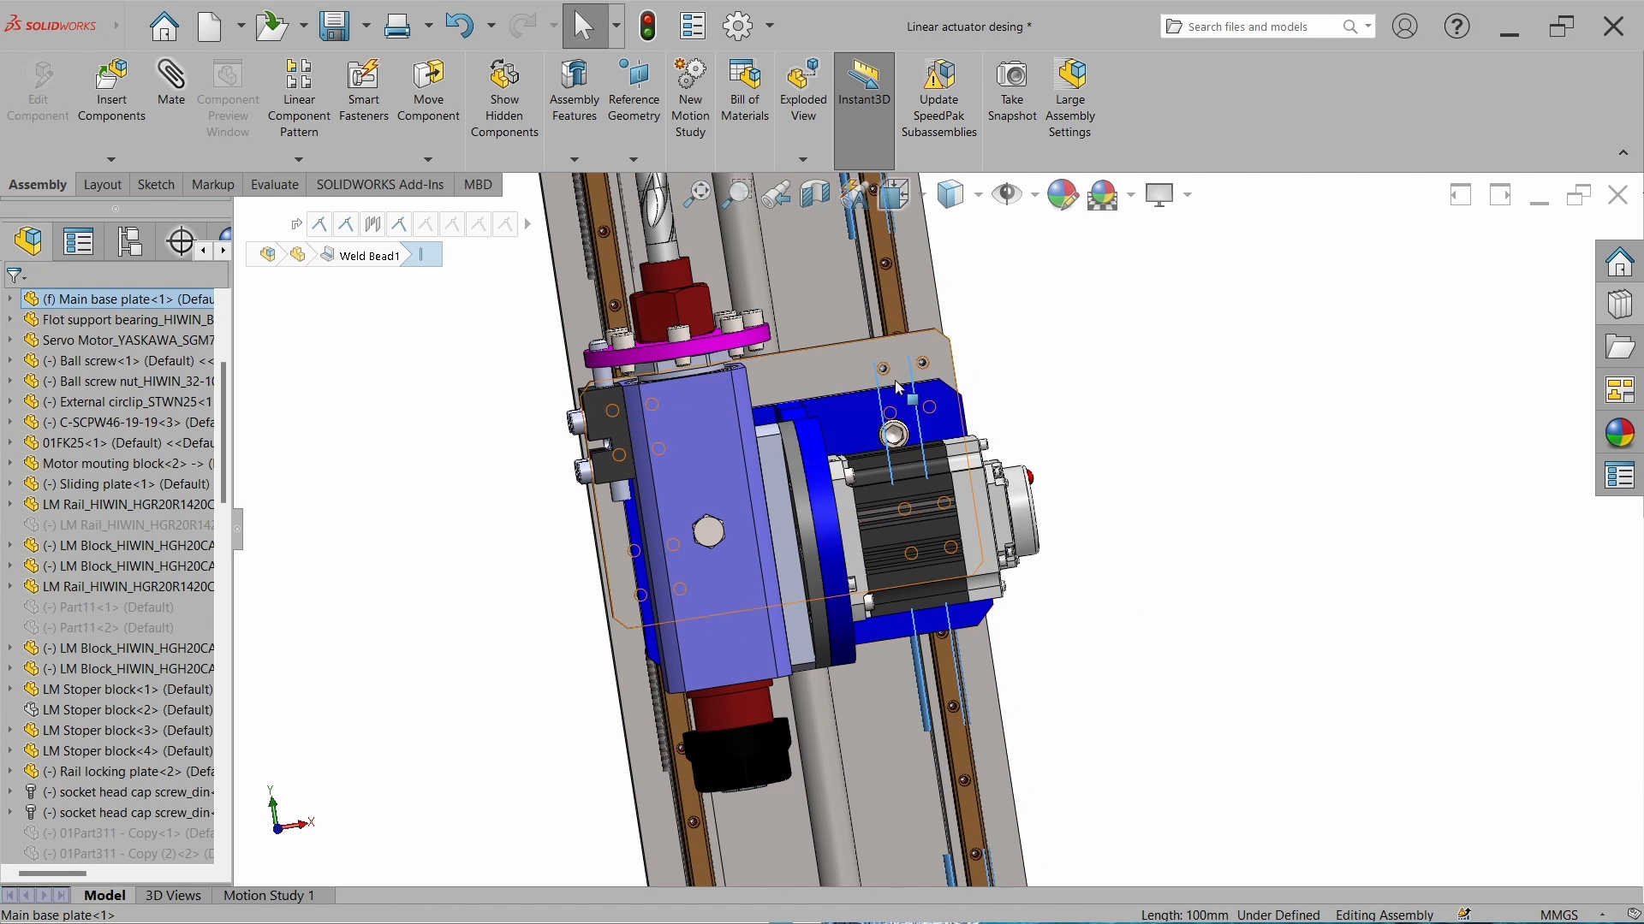
{"action": "left_click", "coordinate": [1116, 431]}
{"action": "left_click_drag", "start_coordinate": [939, 404], "coordinate": [912, 361]}
{"action": "left_click", "coordinate": [1105, 558]}
{"action": "middle_click_drag", "start_coordinate": [948, 644], "coordinate": [839, 650]}
{"action": "key", "text": "ctrl+7"}
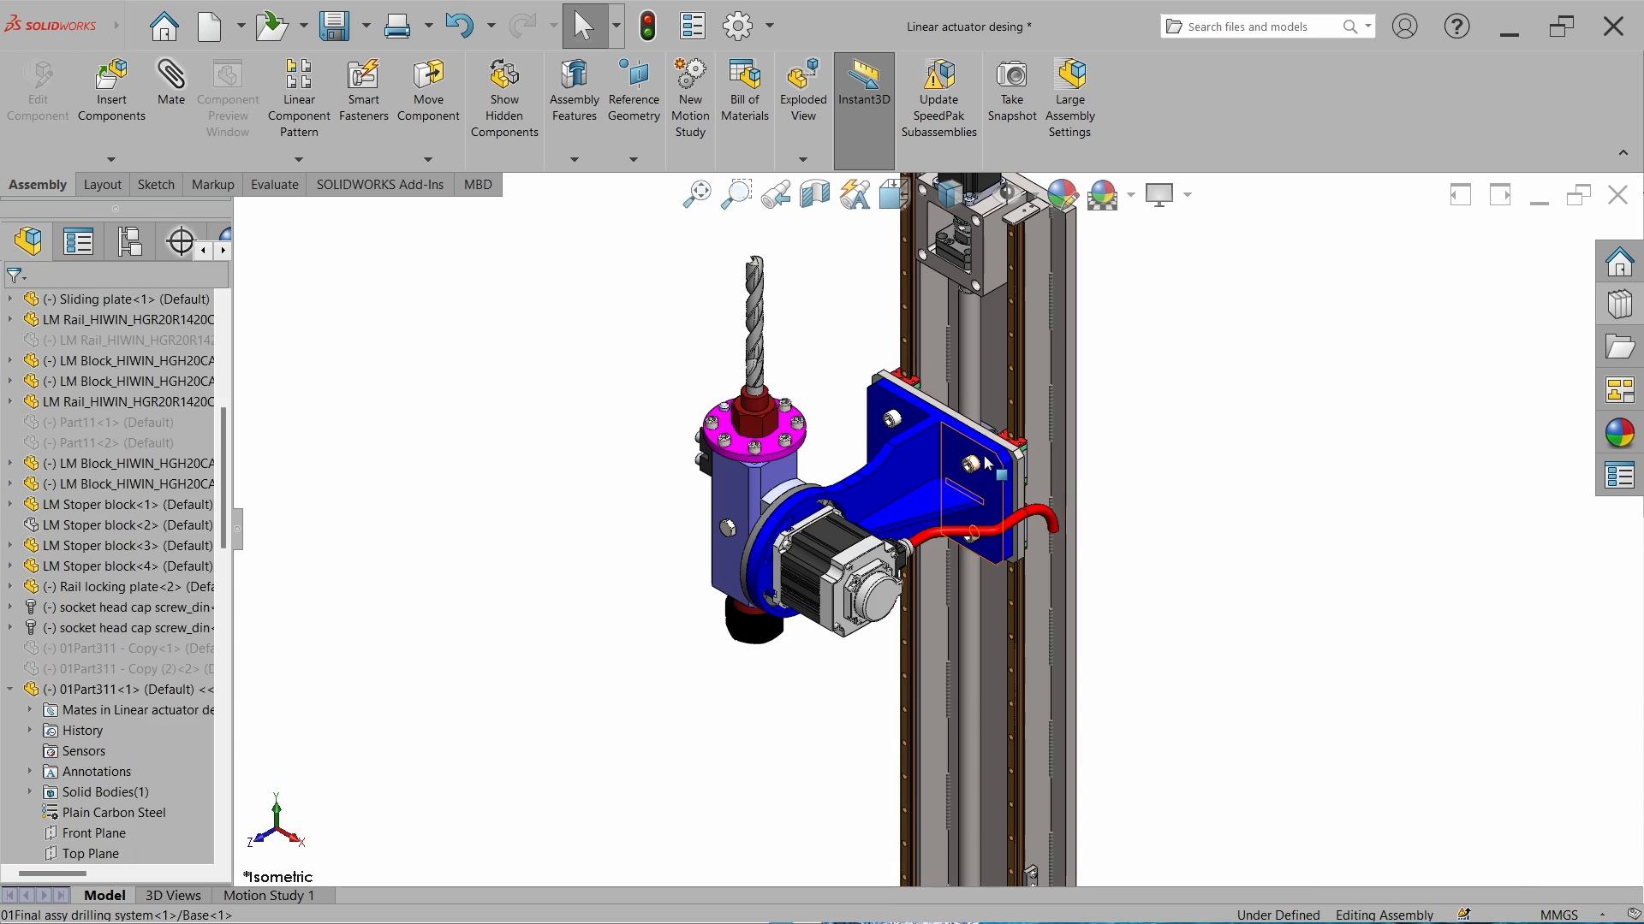
Move the drilling system up and down the rails to check how it travels with the sliding plate.
{"action": "left_click_drag", "start_coordinate": [984, 455], "coordinate": [985, 385]}
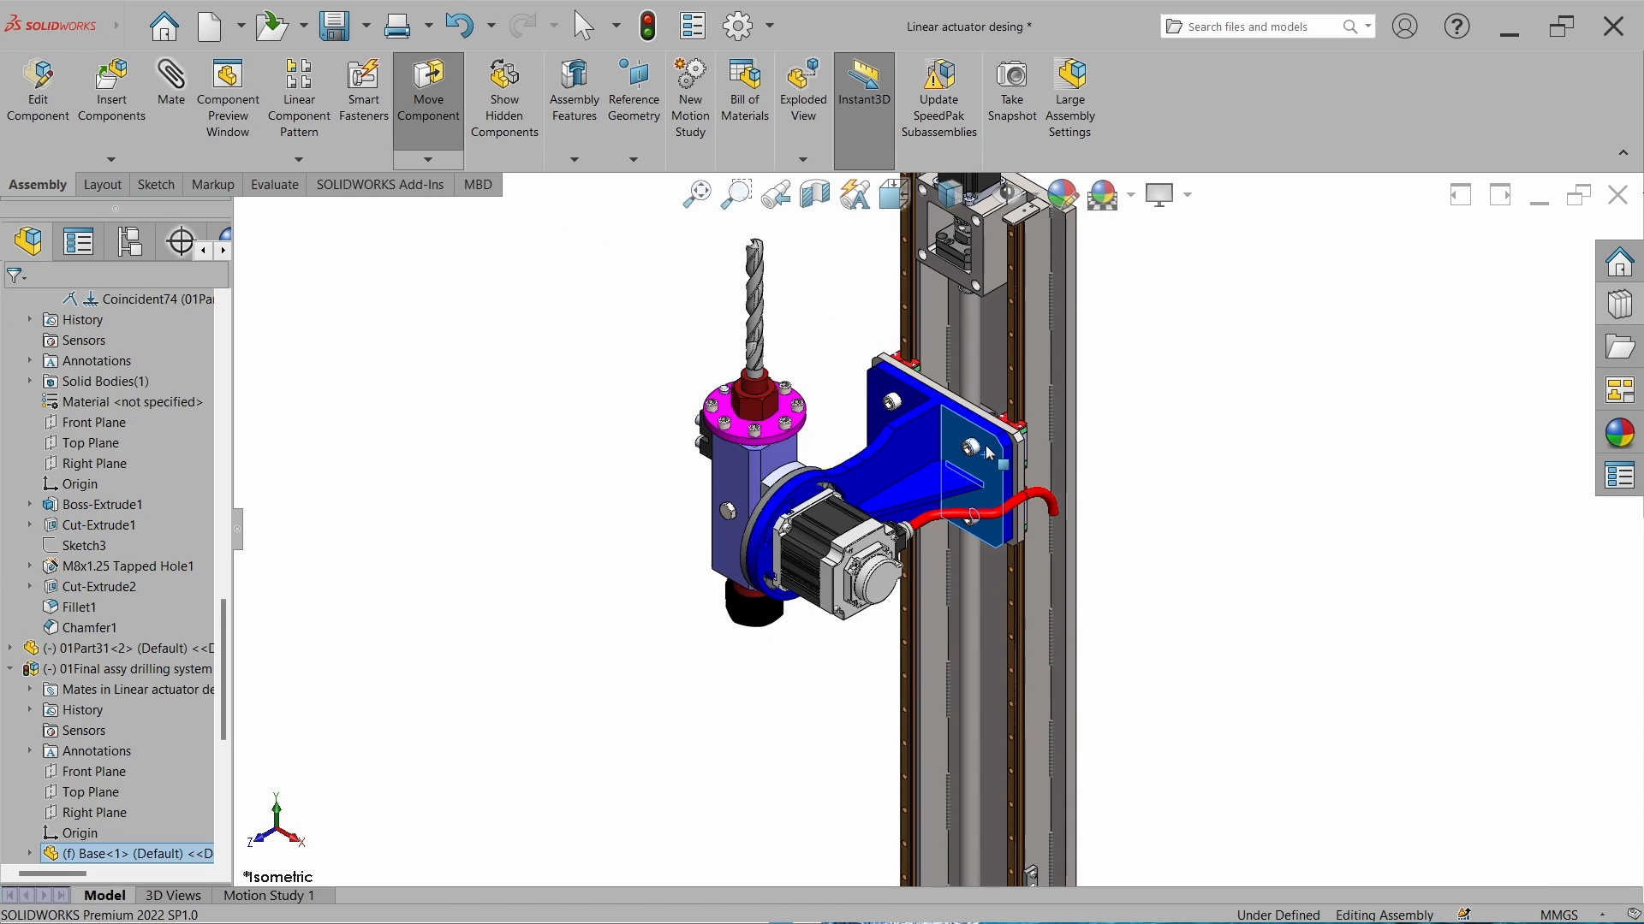
{"action": "scroll", "coordinate": [916, 432], "scroll_direction": "up", "scroll_amount": 3}
{"action": "left_click_drag", "start_coordinate": [958, 447], "coordinate": [958, 481]}
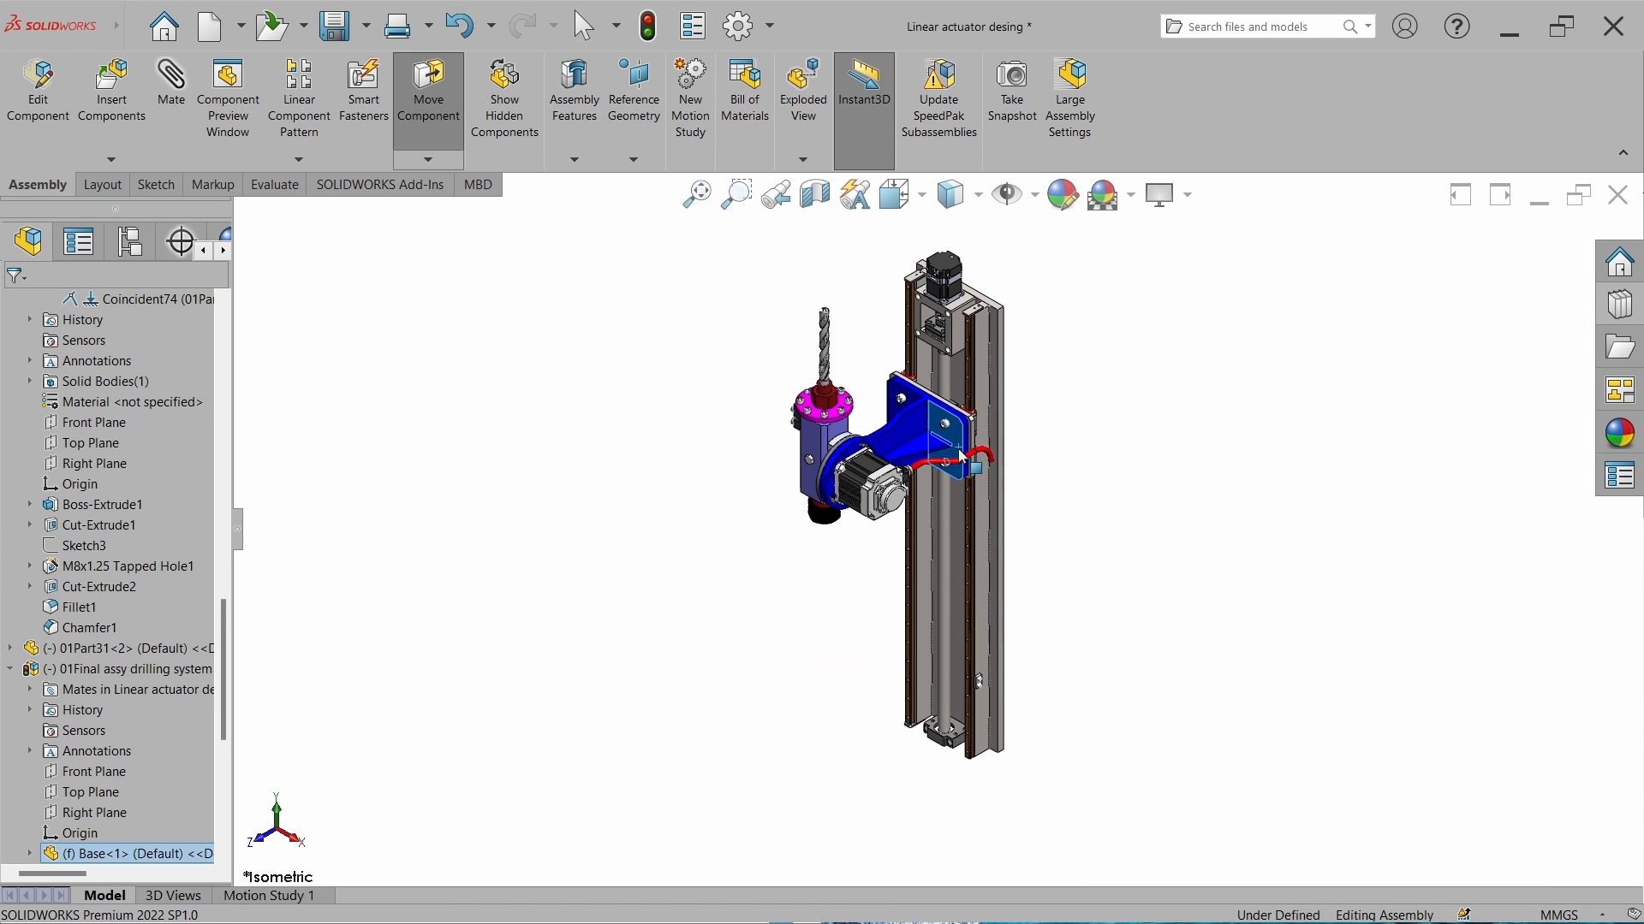
{"action": "left_click", "coordinate": [1254, 582]}
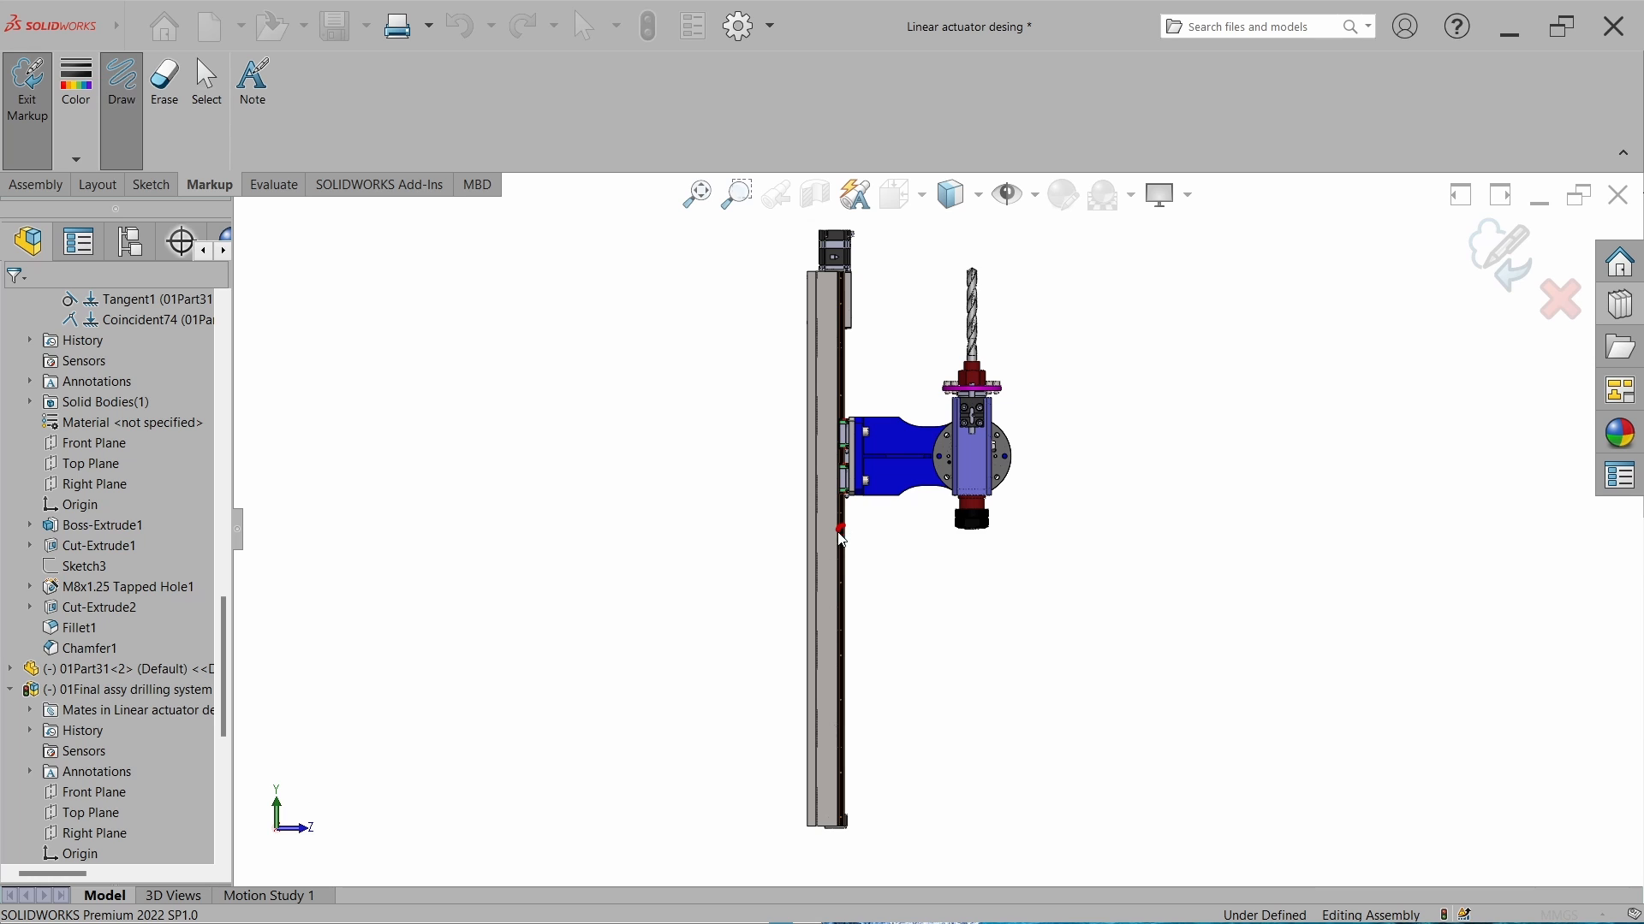
Mark a red circle on the rail below the sliding plate and a tick beside the motor, removing the extra line.
{"action": "mouse_move", "coordinate": [838, 531]}
{"action": "left_mouse_down"}
{"action": "mouse_move", "coordinate": [851, 540]}
{"action": "mouse_move", "coordinate": [843, 526]}
{"action": "left_mouse_up"}
{"action": "left_click_drag", "start_coordinate": [751, 540], "coordinate": [829, 526]}
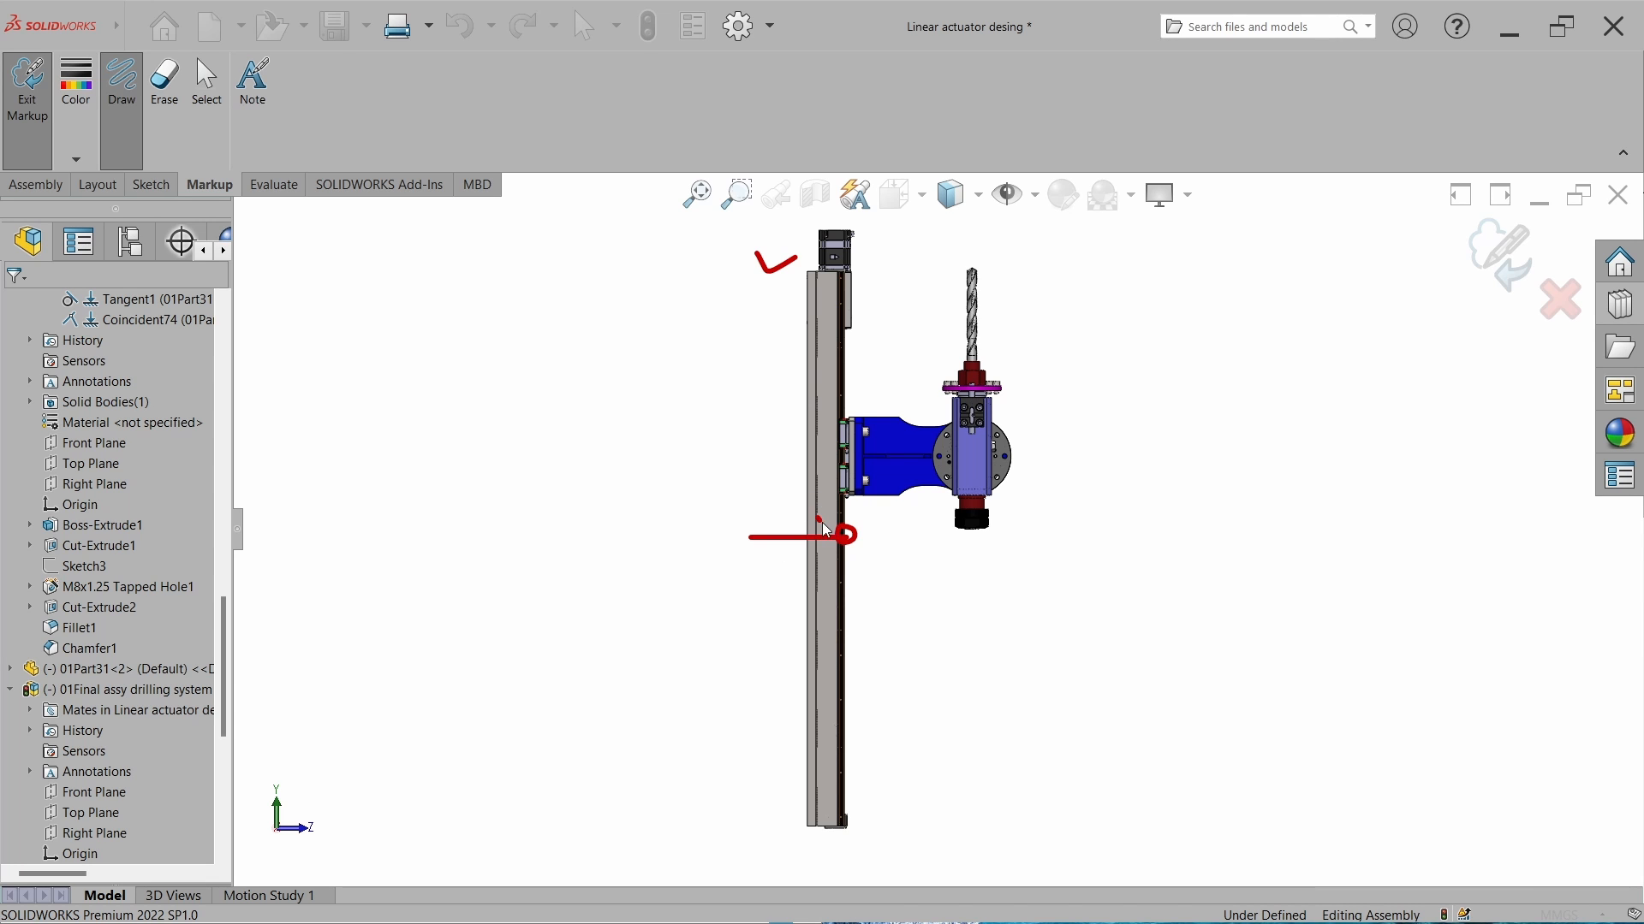
{"action": "left_click_drag", "start_coordinate": [822, 523], "coordinate": [838, 535]}
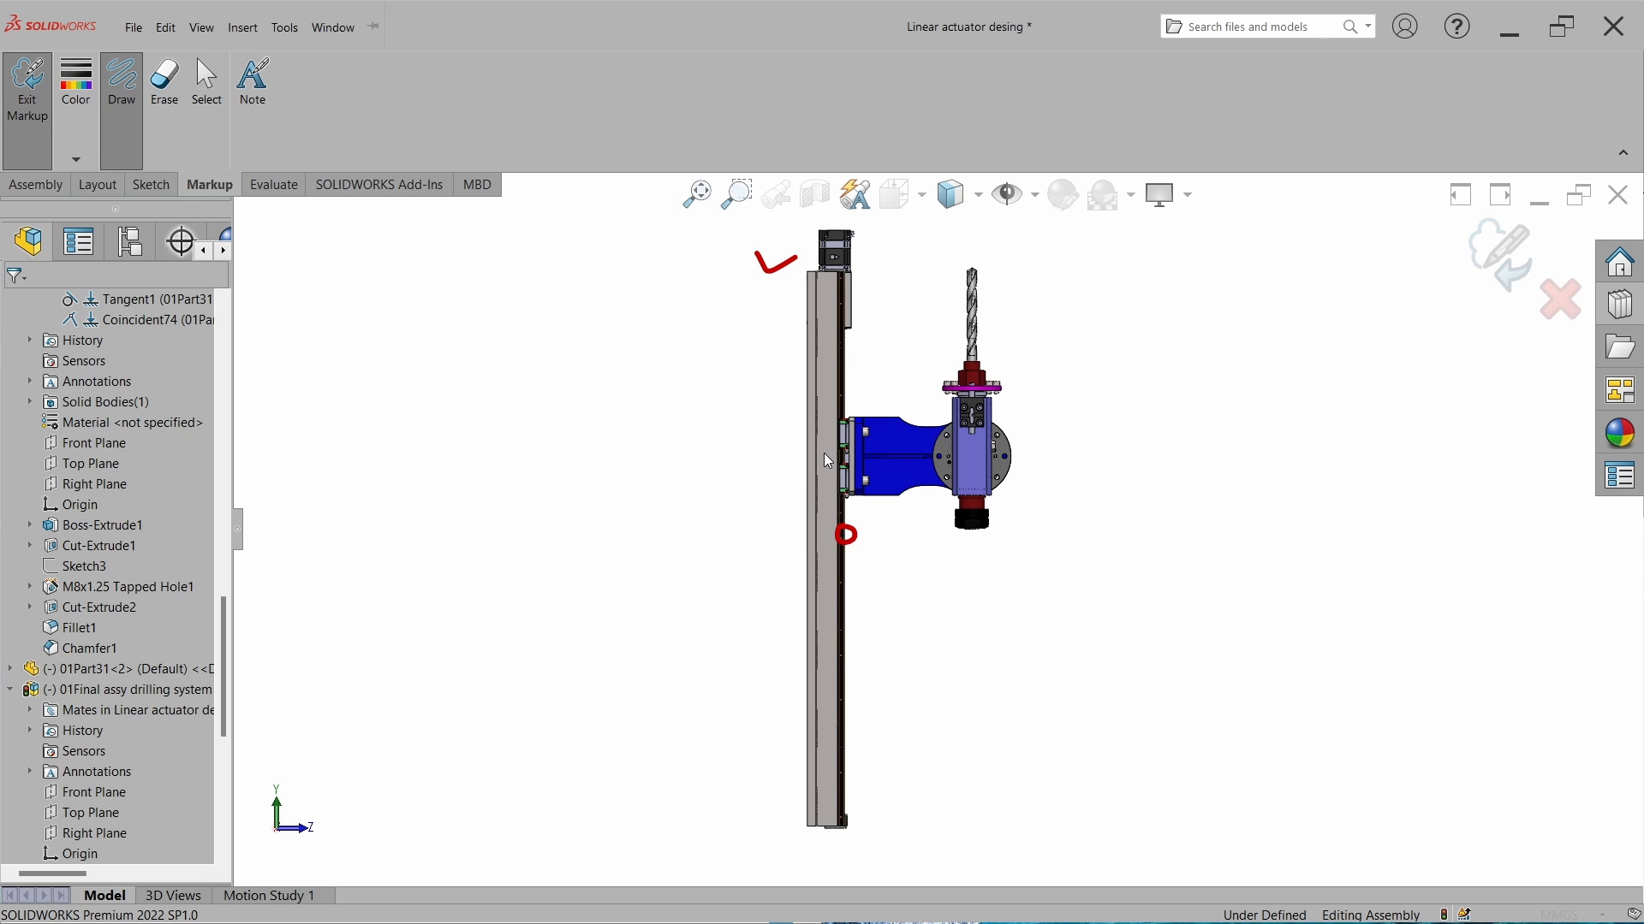
Mark the upper and lower travel limits on the rail in red and add a stroke above the bracket.
{"action": "mouse_move", "coordinate": [843, 305]}
{"action": "left_mouse_down"}
{"action": "mouse_move", "coordinate": [827, 315]}
{"action": "mouse_move", "coordinate": [841, 314]}
{"action": "left_mouse_up"}
{"action": "mouse_move", "coordinate": [820, 799]}
{"action": "left_mouse_down"}
{"action": "mouse_move", "coordinate": [862, 798]}
{"action": "mouse_move", "coordinate": [834, 804]}
{"action": "left_mouse_up"}
{"action": "left_click_drag", "start_coordinate": [808, 314], "coordinate": [874, 311]}
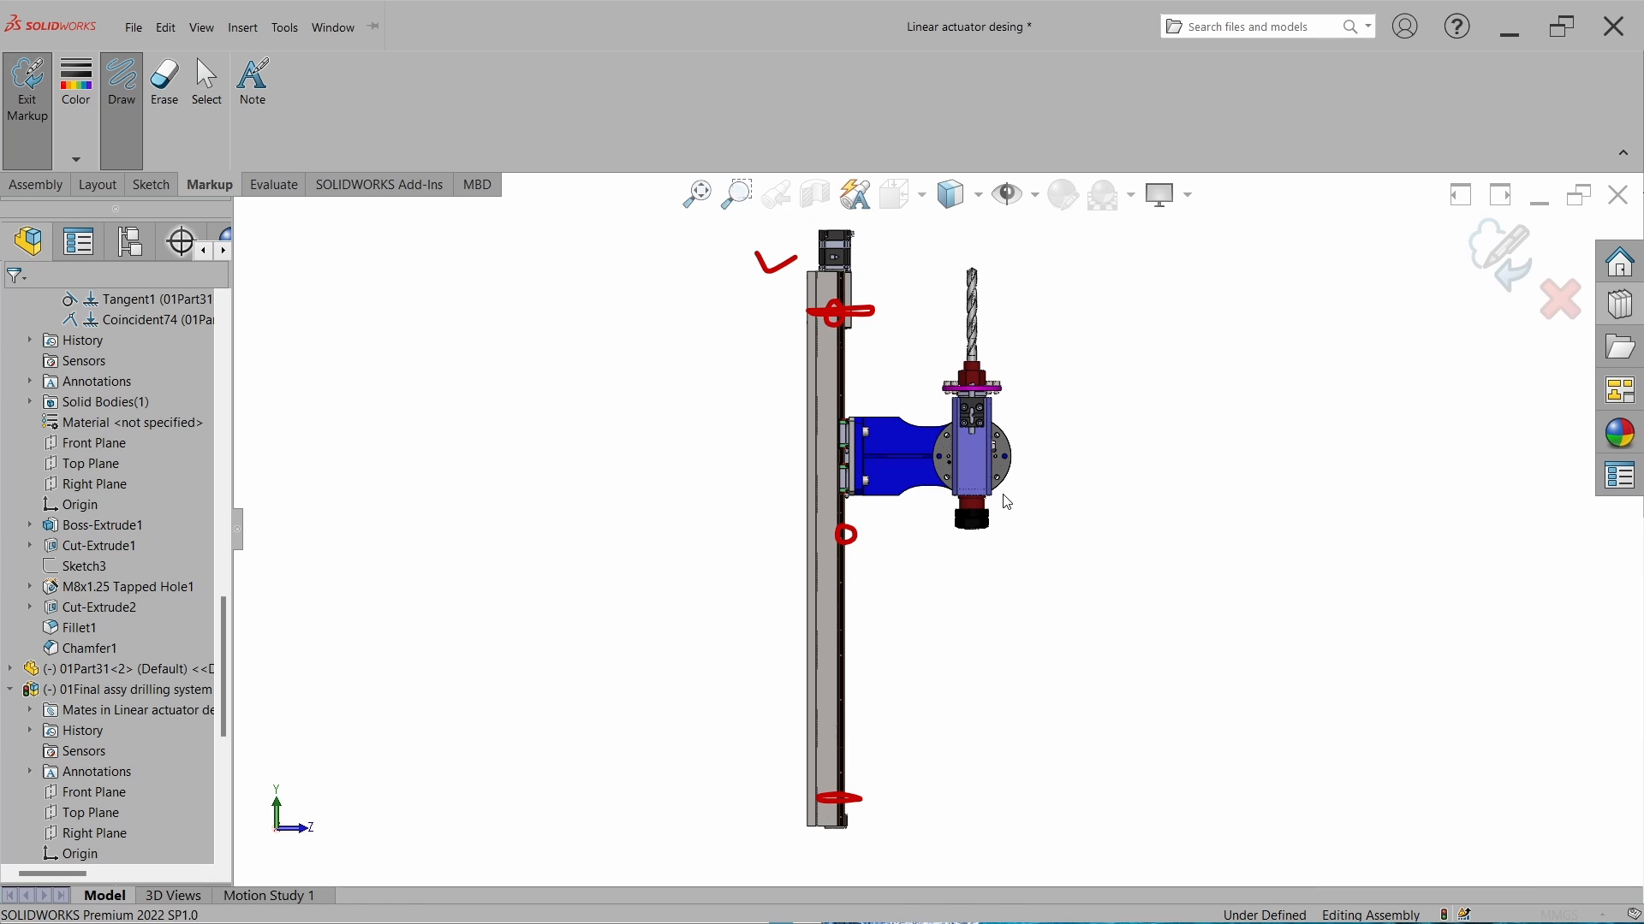
{"action": "left_click_drag", "start_coordinate": [866, 353], "coordinate": [884, 428]}
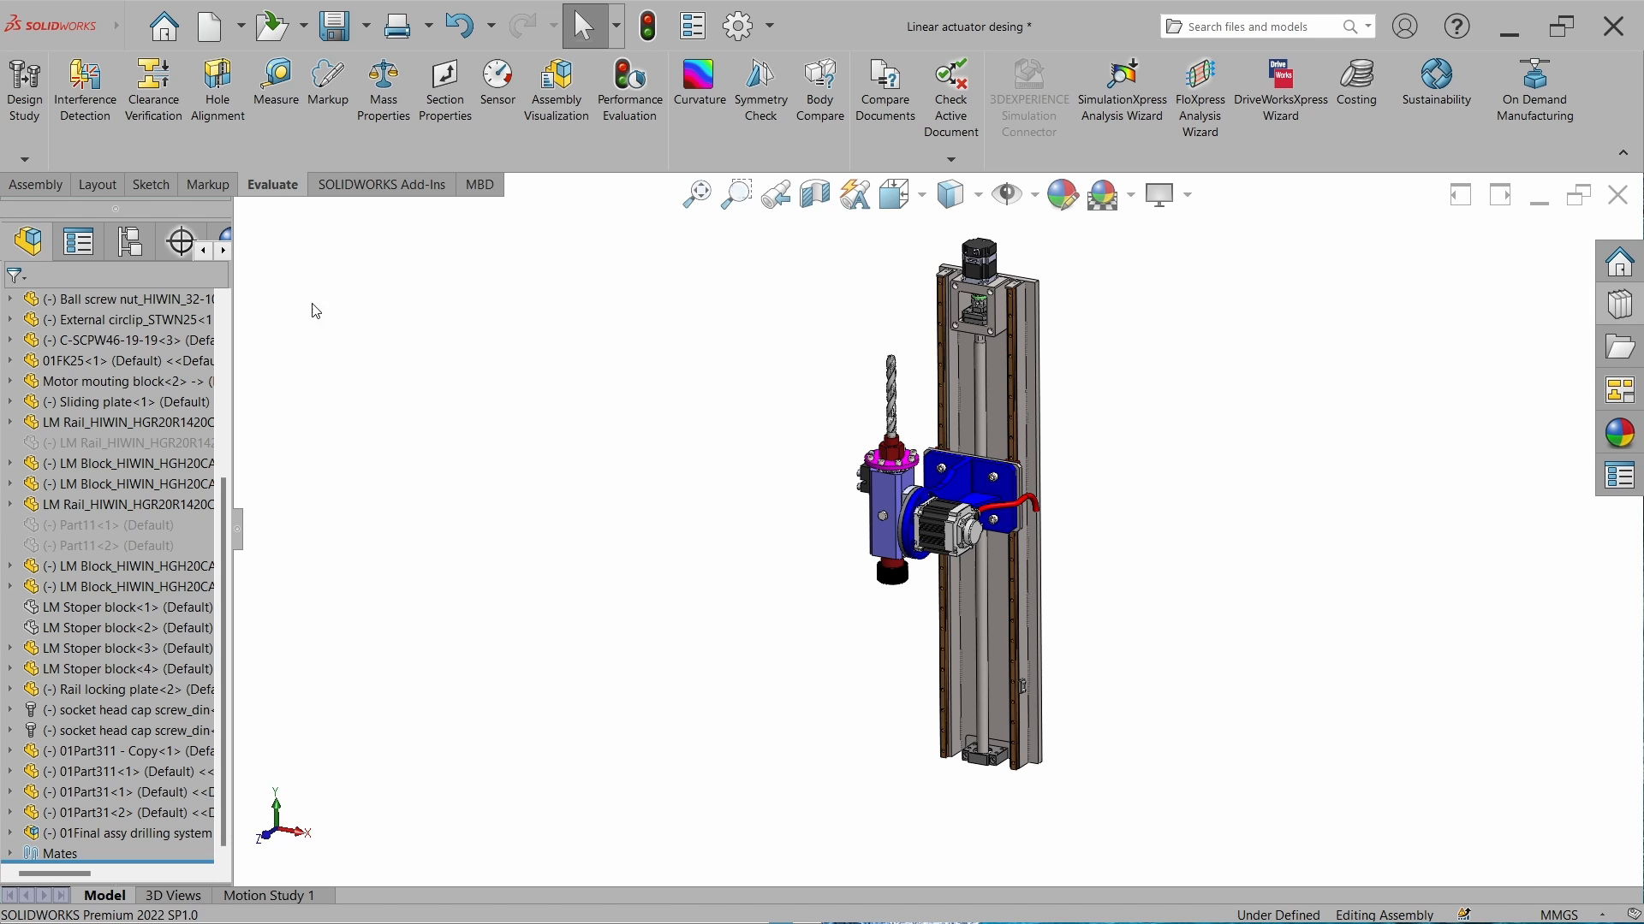
Insert the Forks sensor component and place it in free space beside the drilling head.
{"action": "left_click", "coordinate": [26, 183]}
{"action": "left_click", "coordinate": [115, 107]}
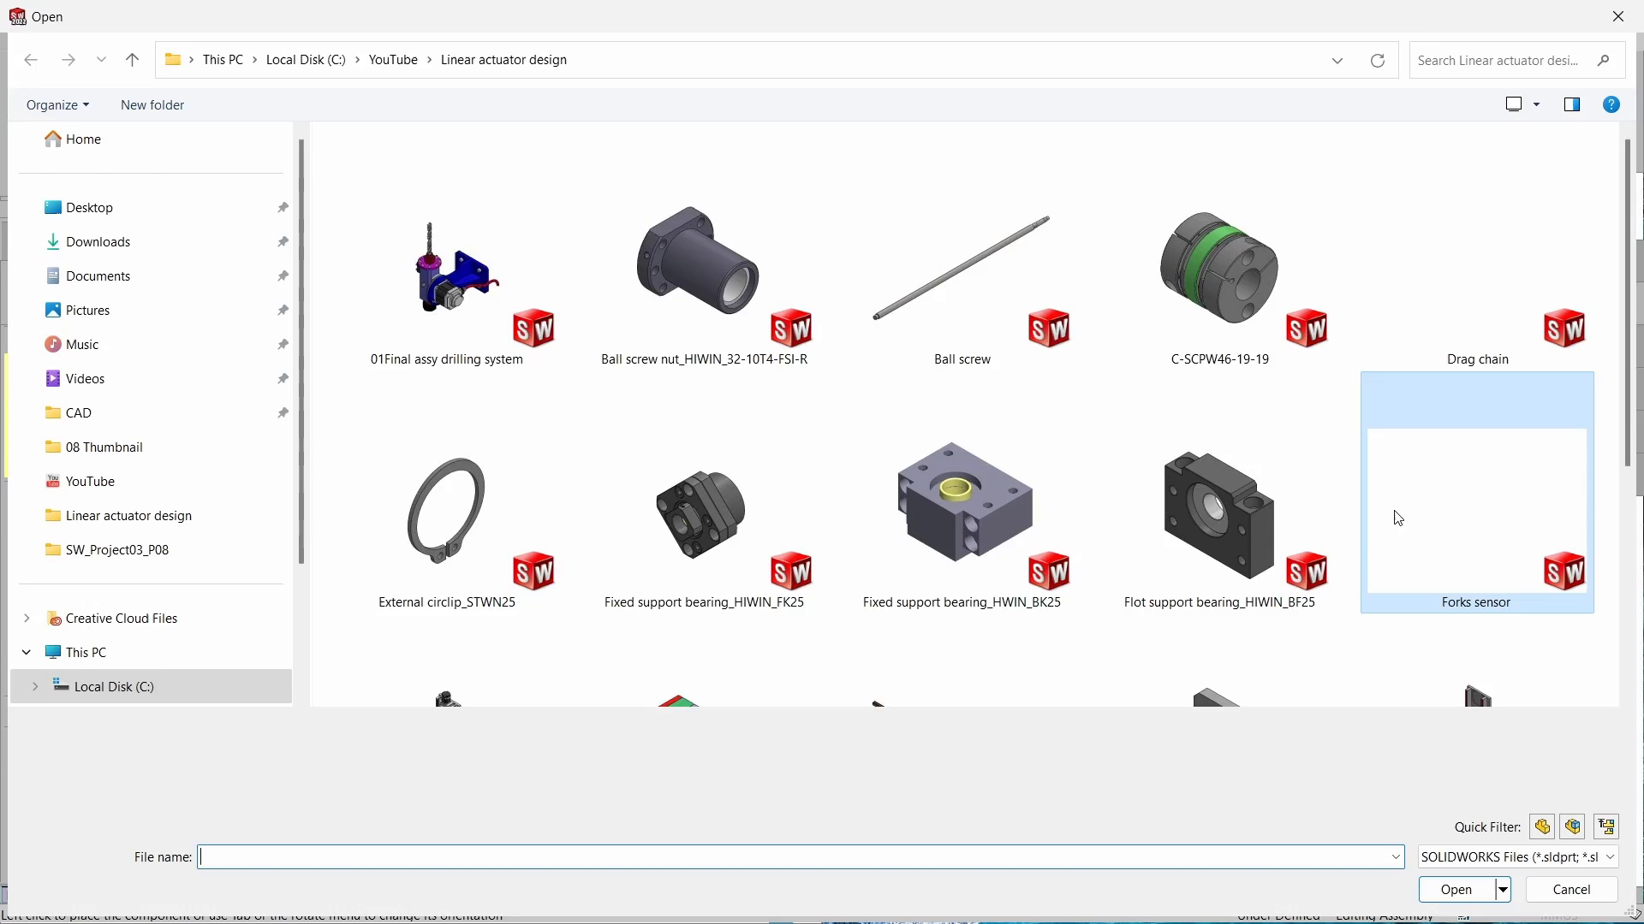
{"action": "double_click", "coordinate": [1394, 517]}
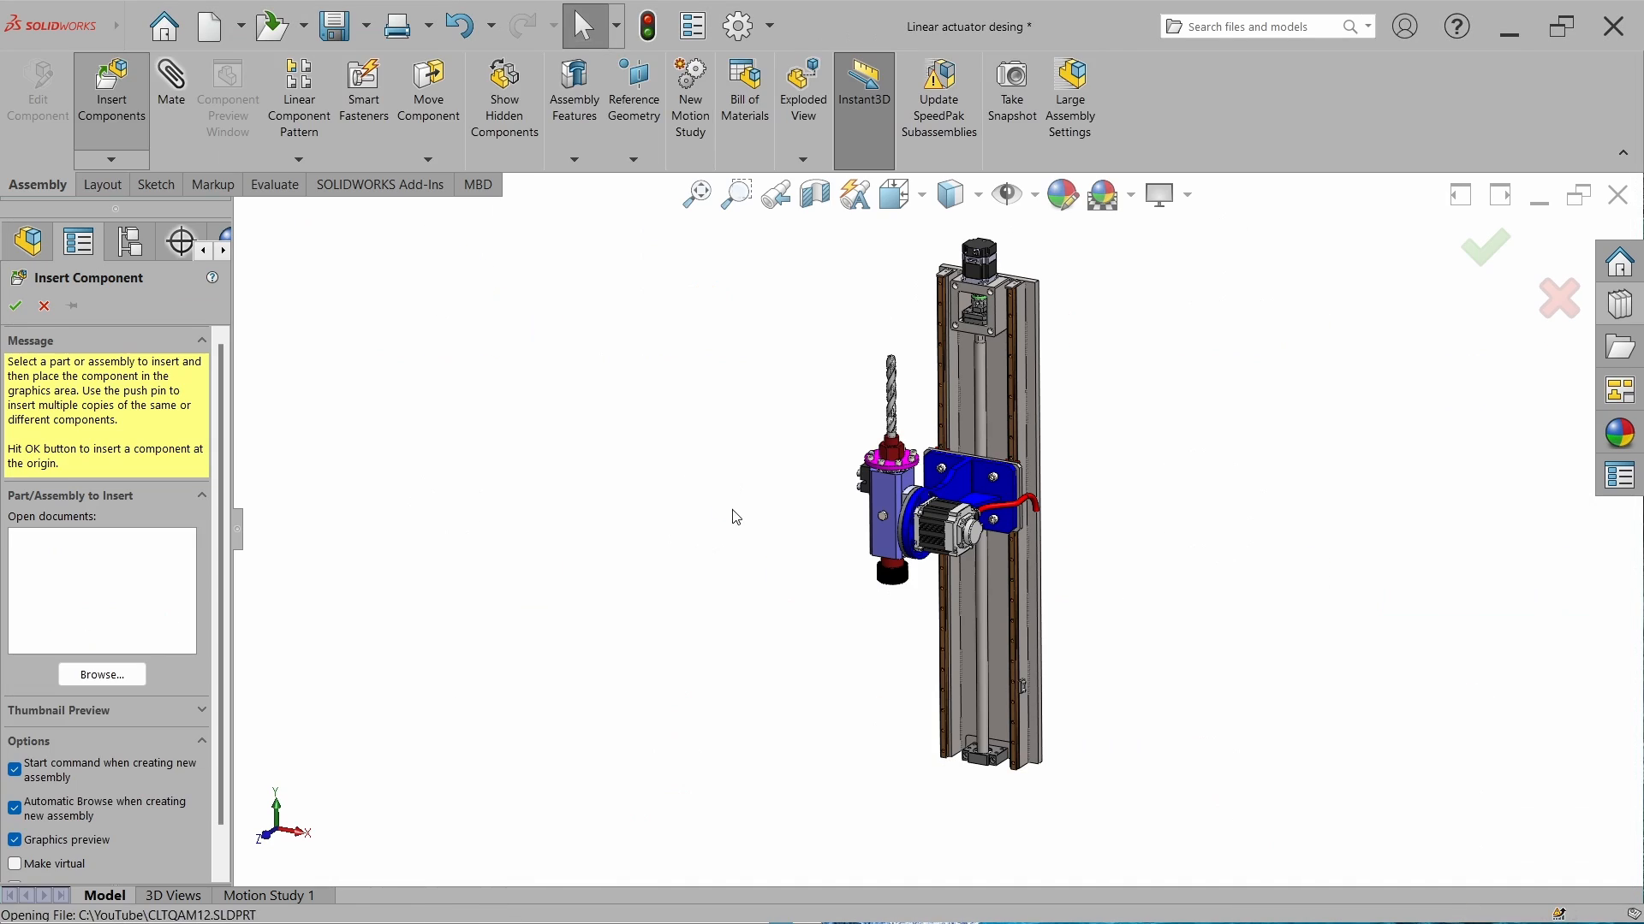
{"action": "left_click", "coordinate": [809, 489]}
{"action": "scroll", "coordinate": [817, 475], "scroll_direction": "down", "scroll_amount": 10}
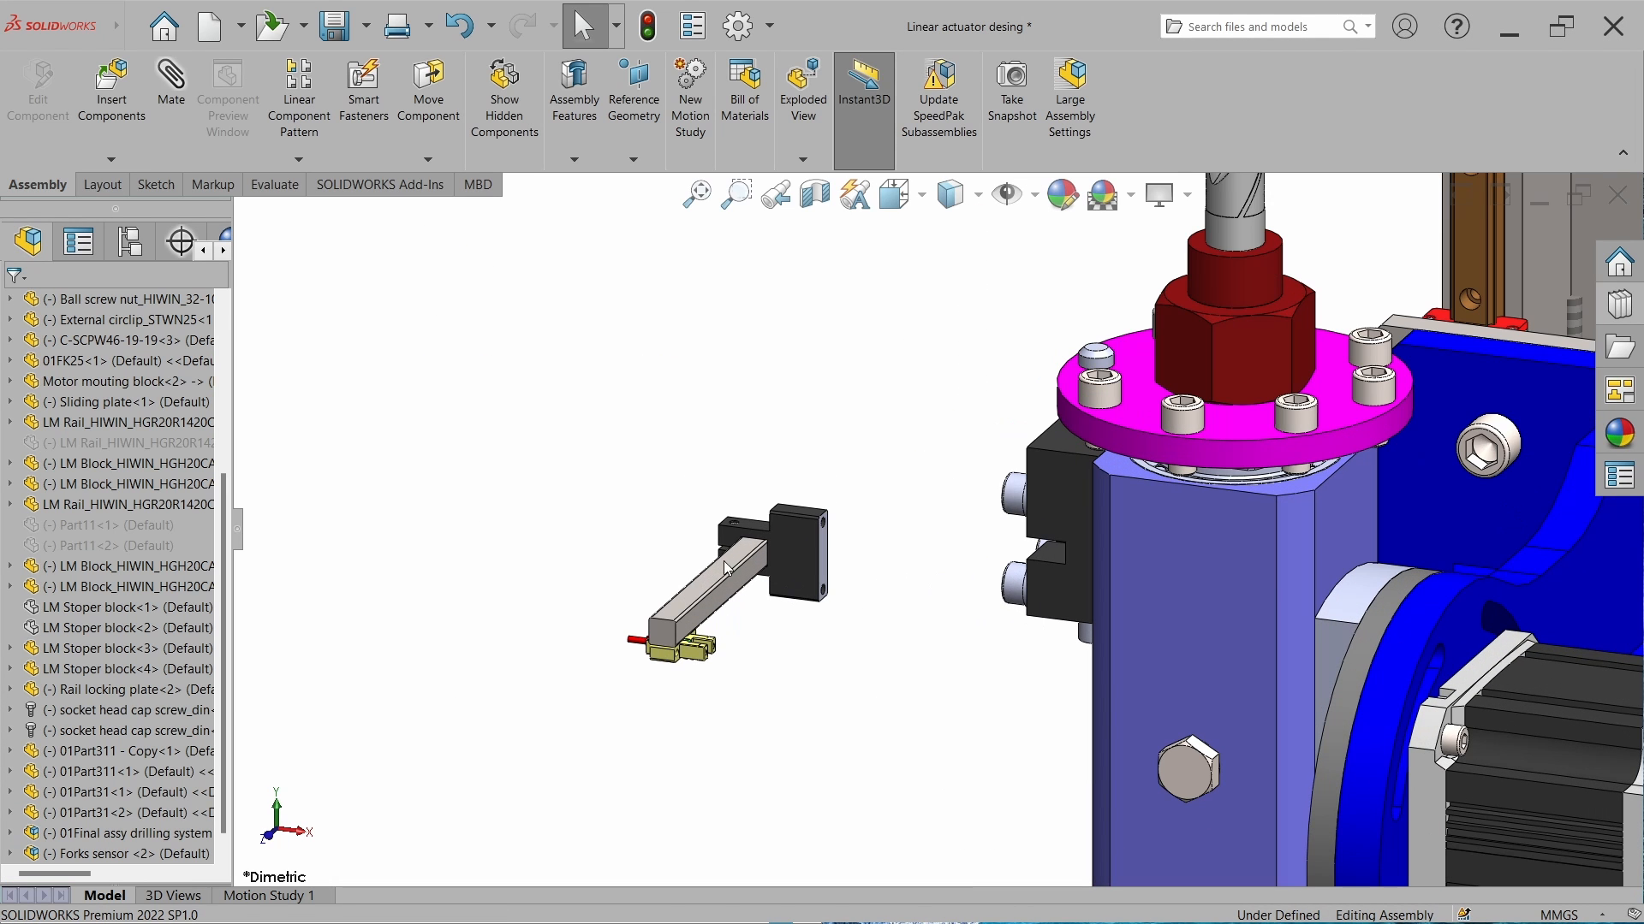
{"action": "middle_click_drag", "start_coordinate": [722, 562], "coordinate": [782, 338]}
{"action": "scroll", "coordinate": [780, 439], "scroll_direction": "down", "scroll_amount": 4}
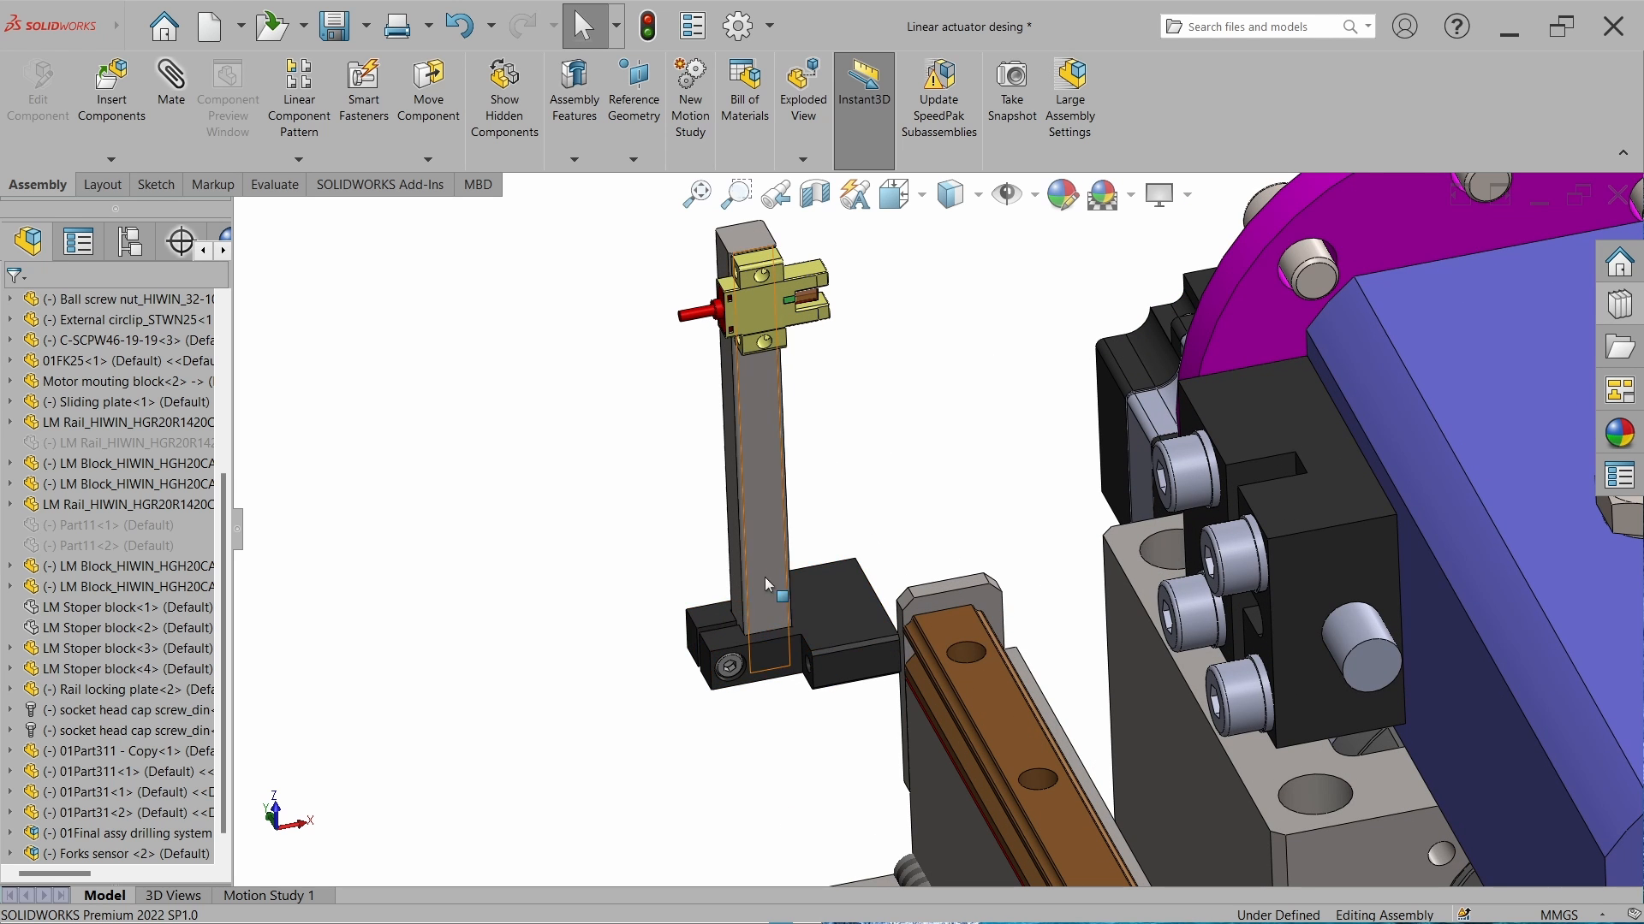
Examine the Forks sensor component: the clamping bracket with its screw, the vertical bar and the photoelectric slot sensor.
{"action": "scroll", "coordinate": [767, 585], "scroll_direction": "down", "scroll_amount": 2}
{"action": "scroll", "coordinate": [771, 621], "scroll_direction": "down", "scroll_amount": 3}
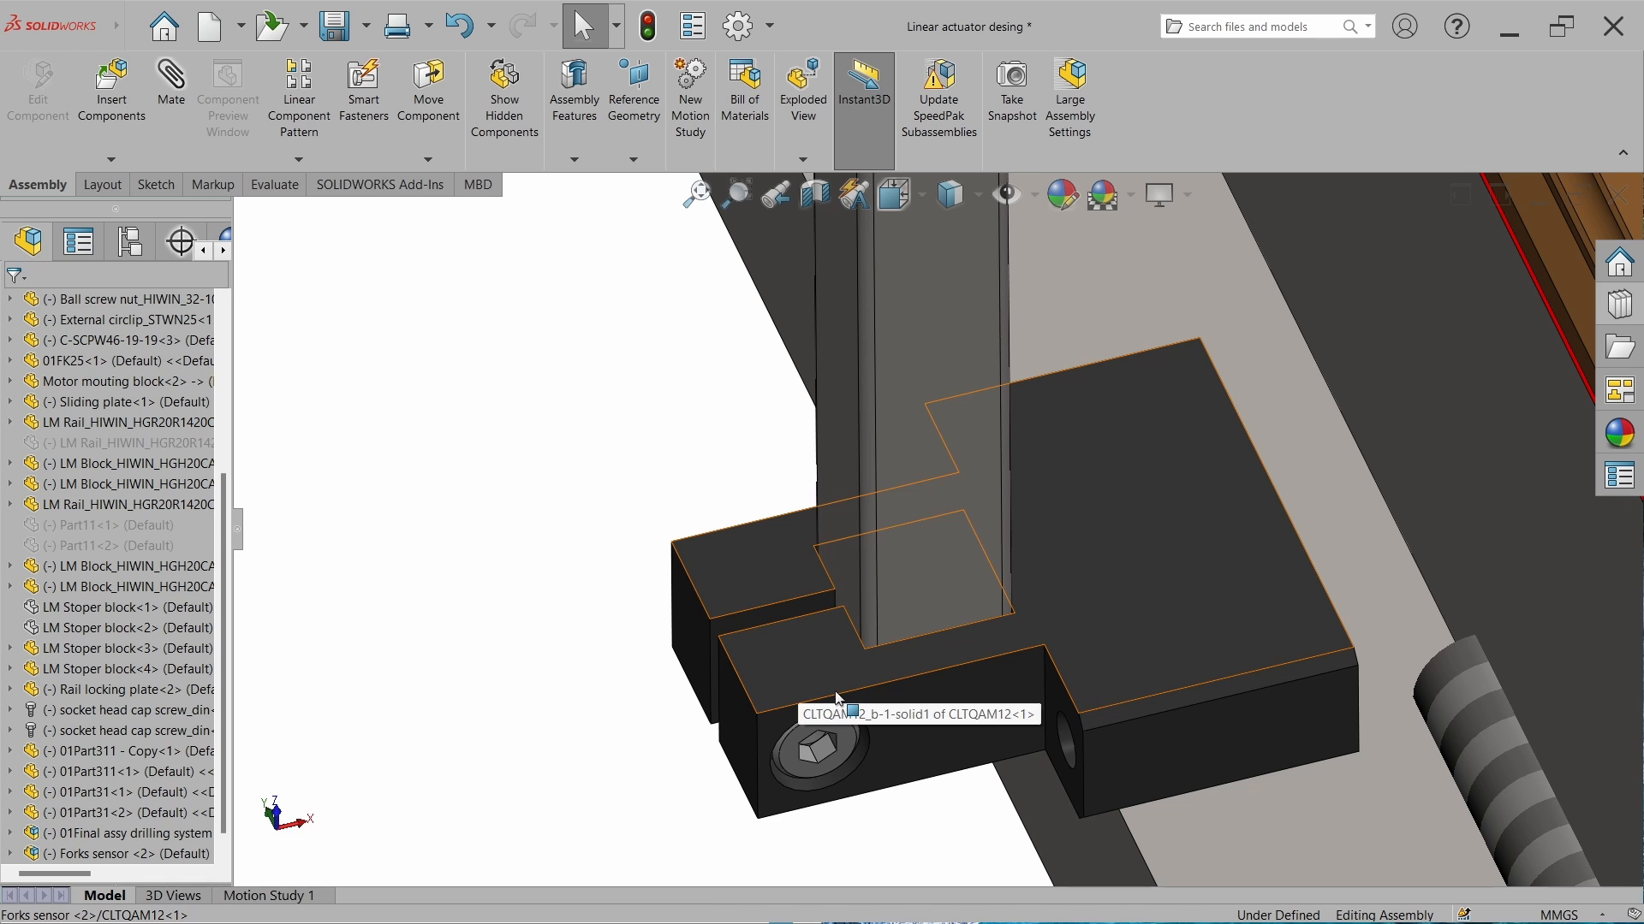
{"action": "scroll", "coordinate": [907, 479], "scroll_direction": "up", "scroll_amount": 3}
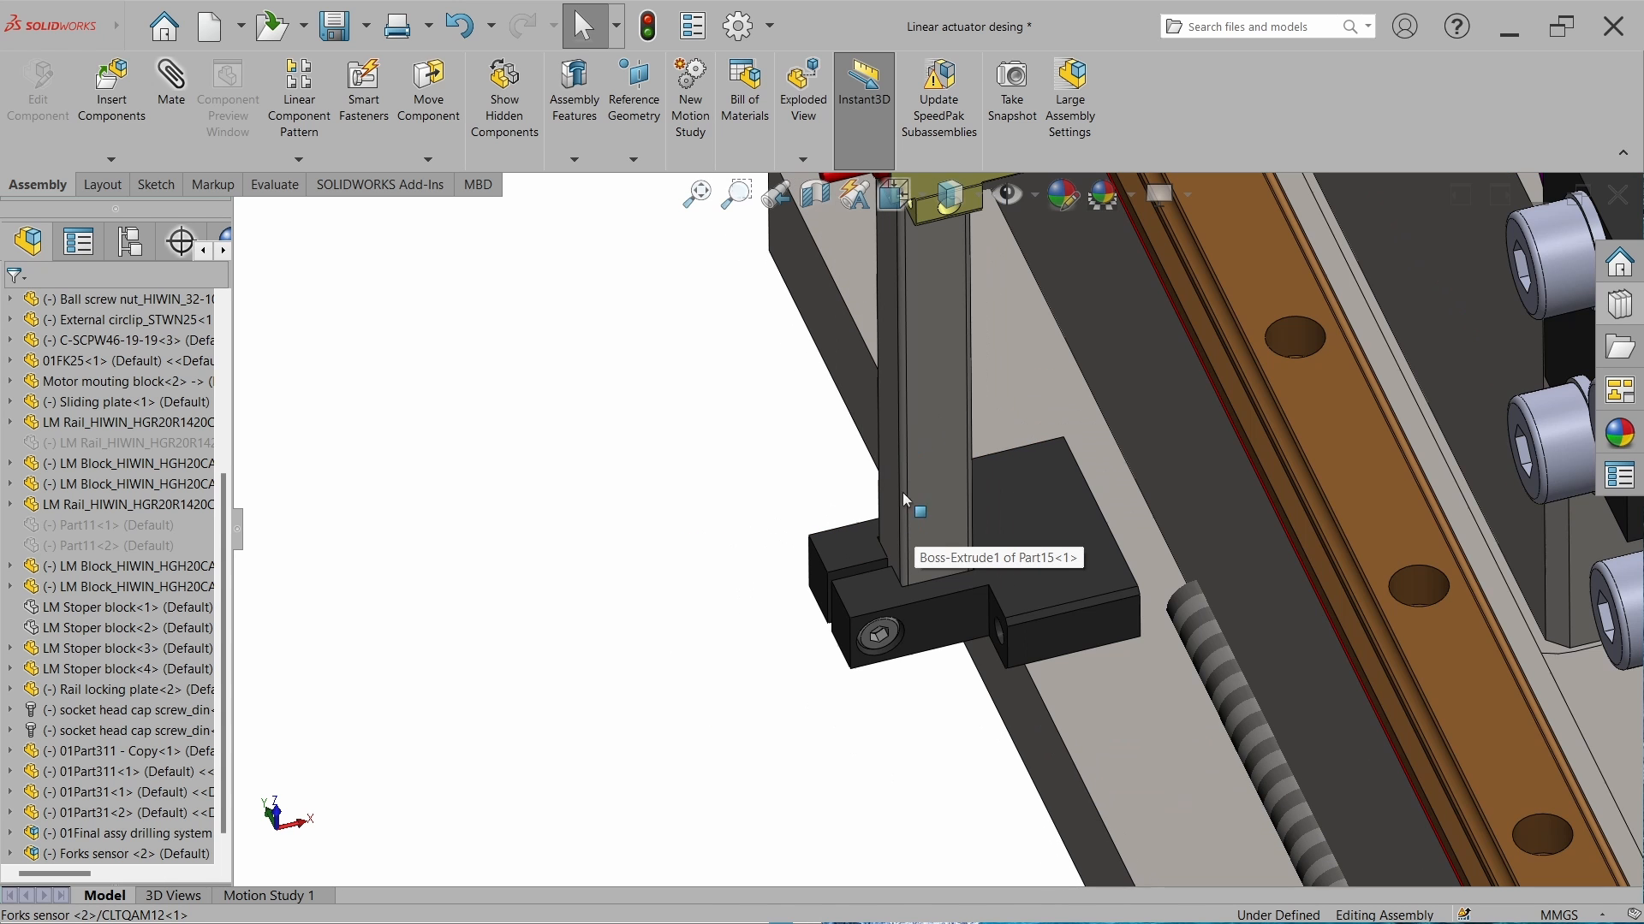
{"action": "scroll", "coordinate": [899, 470], "scroll_direction": "up", "scroll_amount": 2}
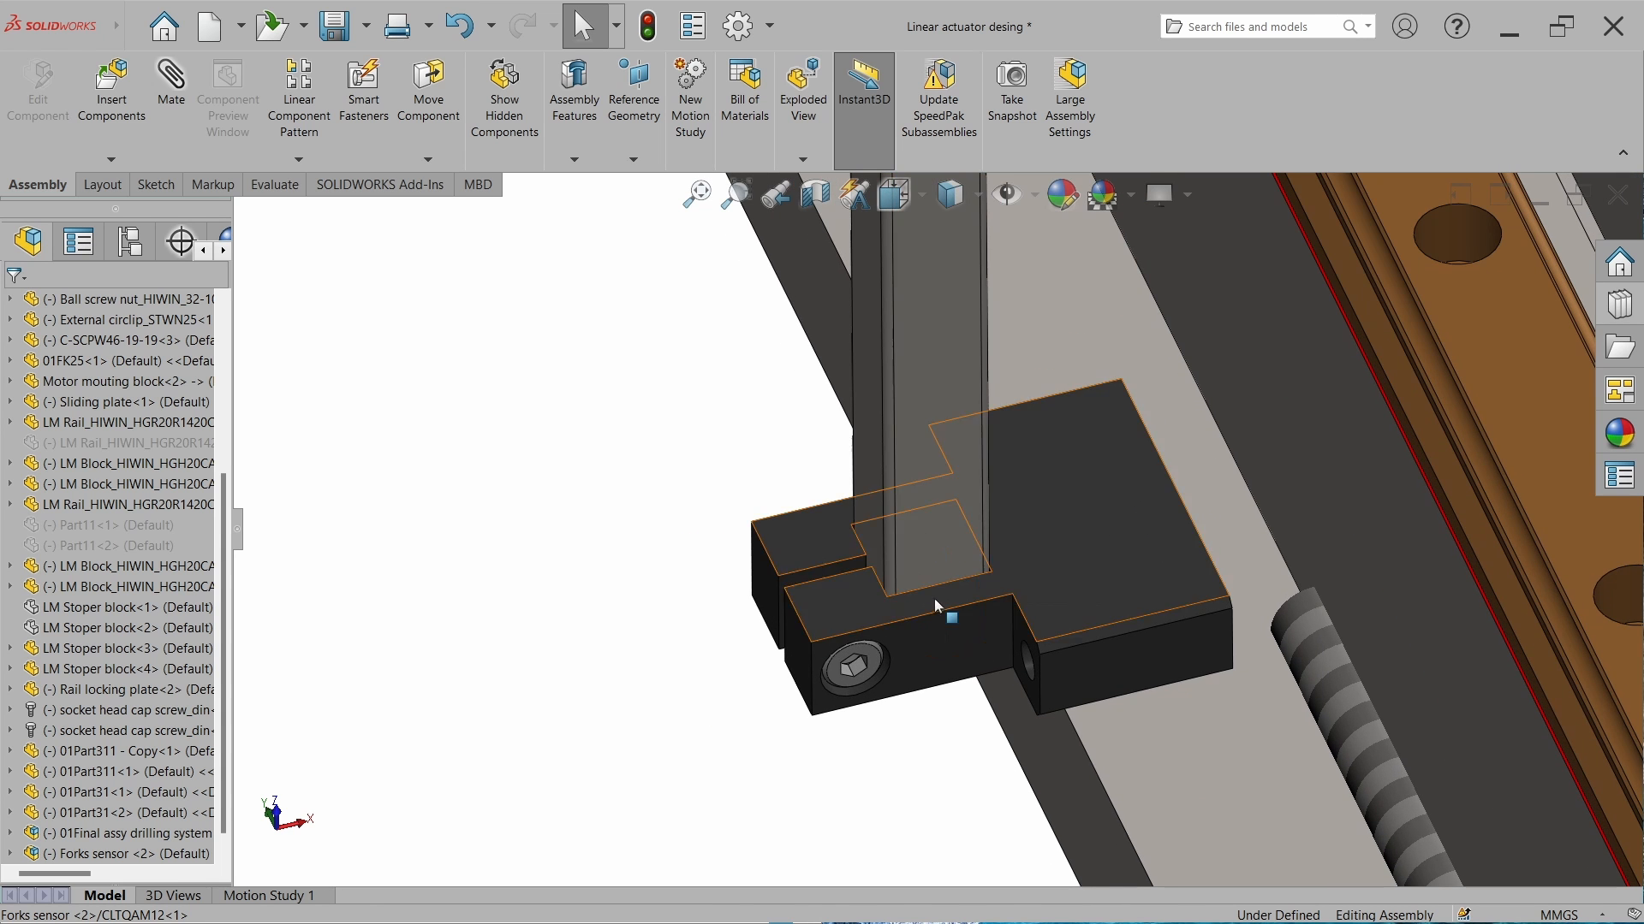
{"action": "scroll", "coordinate": [915, 441], "scroll_direction": "up", "scroll_amount": 3}
{"action": "scroll", "coordinate": [916, 438], "scroll_direction": "down", "scroll_amount": 3}
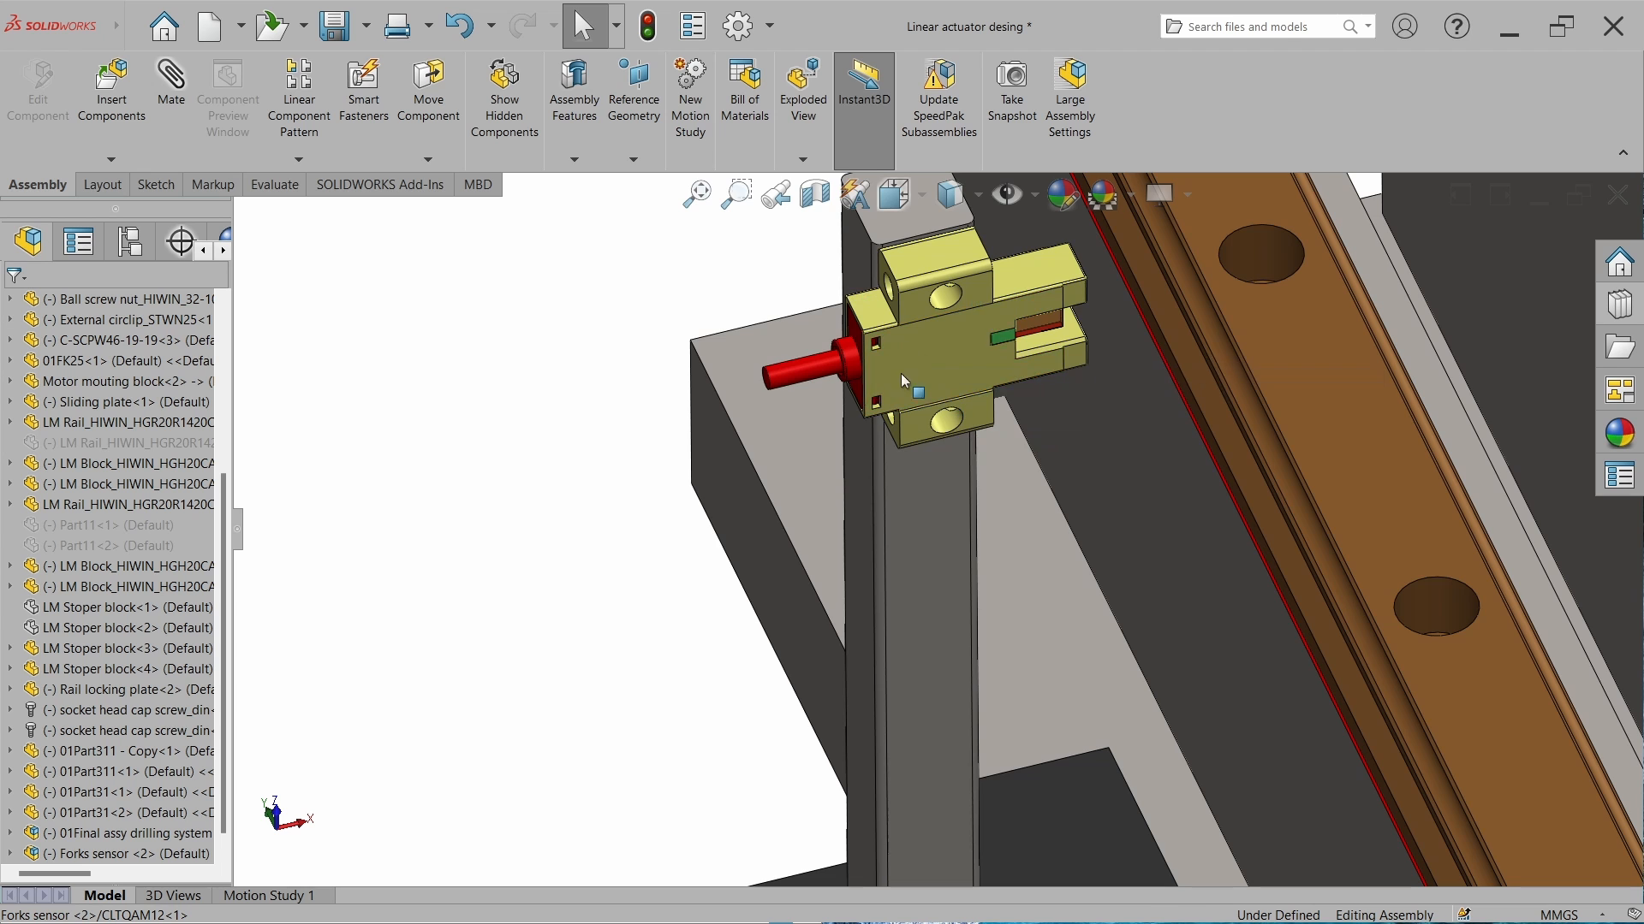
{"action": "scroll", "coordinate": [939, 467], "scroll_direction": "down", "scroll_amount": 1}
{"action": "scroll", "coordinate": [898, 625], "scroll_direction": "up", "scroll_amount": 3}
{"action": "scroll", "coordinate": [866, 793], "scroll_direction": "down", "scroll_amount": 4}
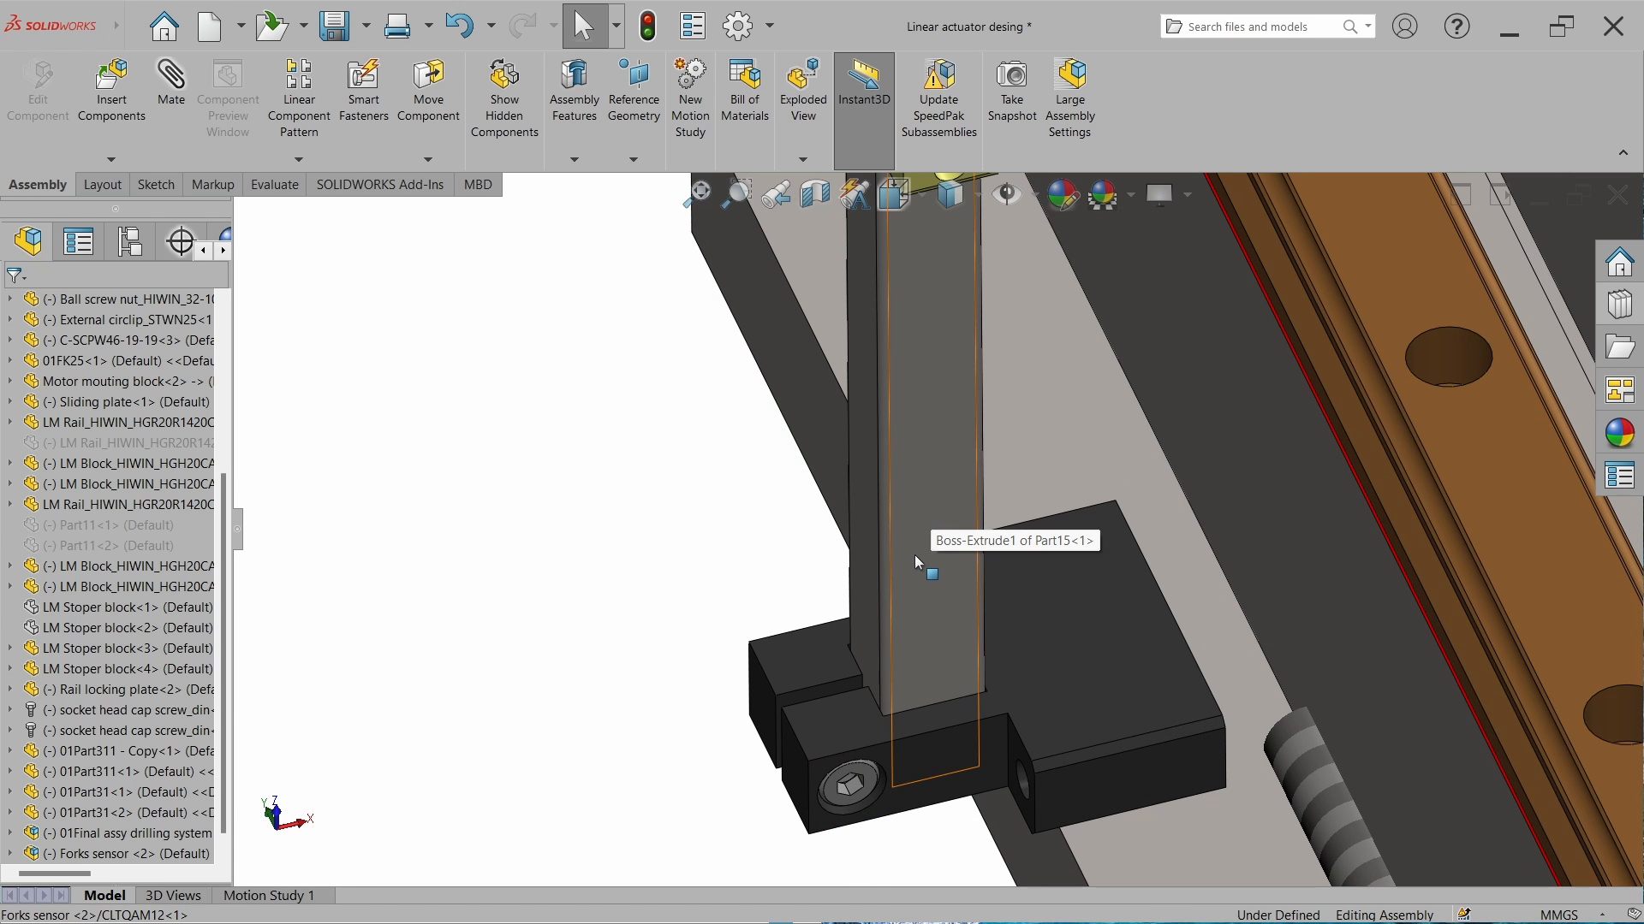
{"action": "scroll", "coordinate": [917, 655], "scroll_direction": "up", "scroll_amount": 5}
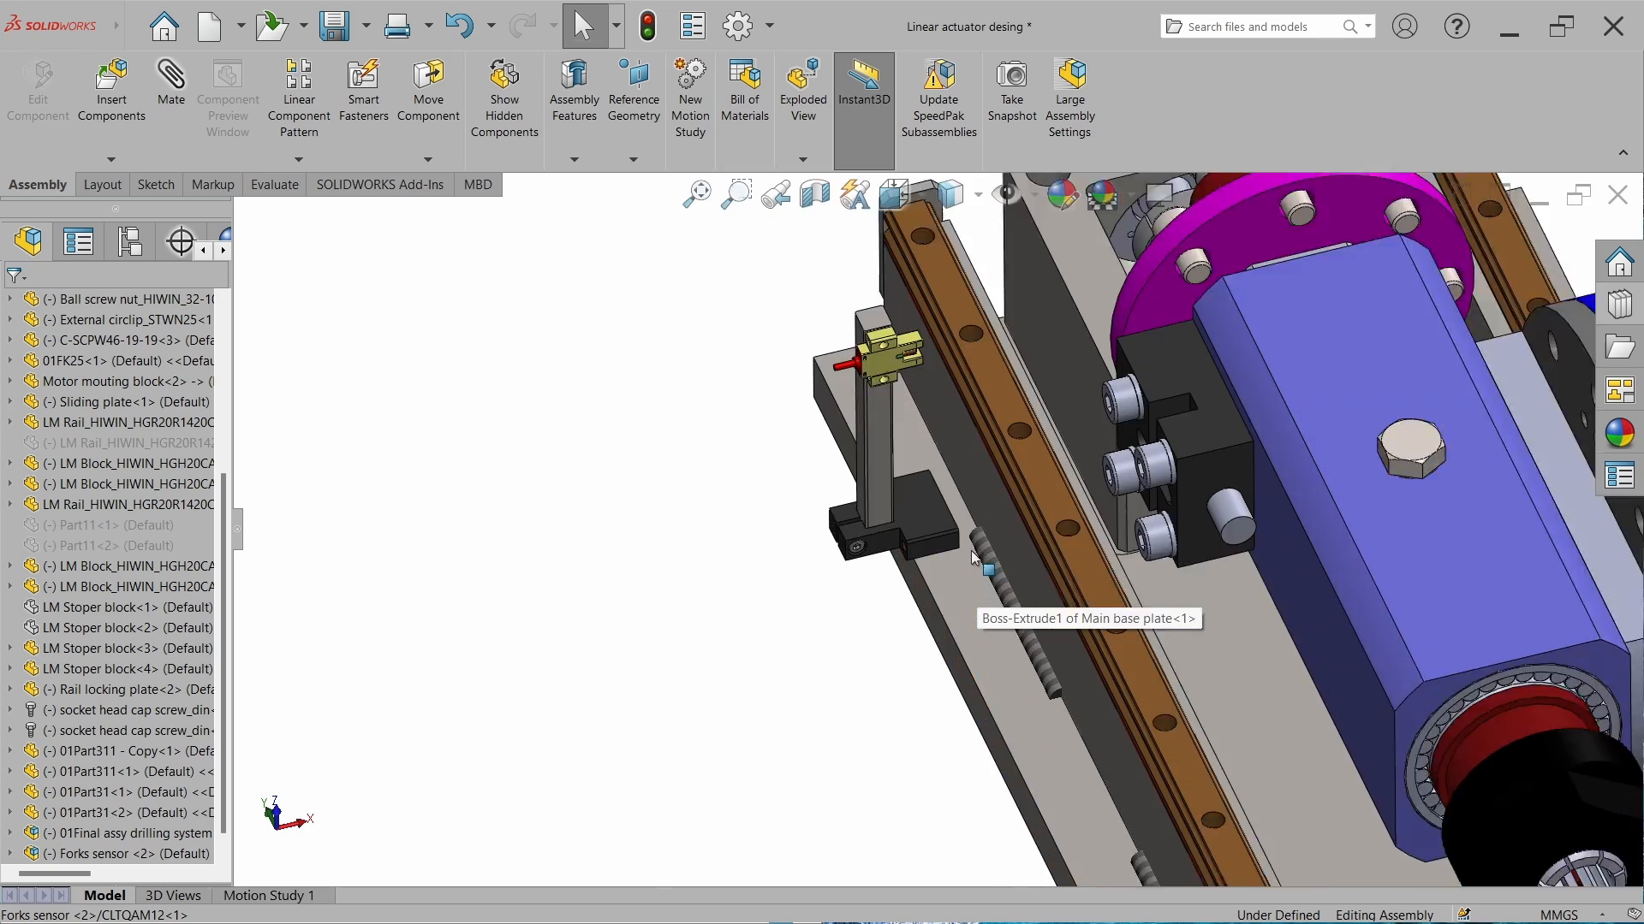
{"action": "middle_click_drag", "start_coordinate": [914, 497], "coordinate": [898, 499]}
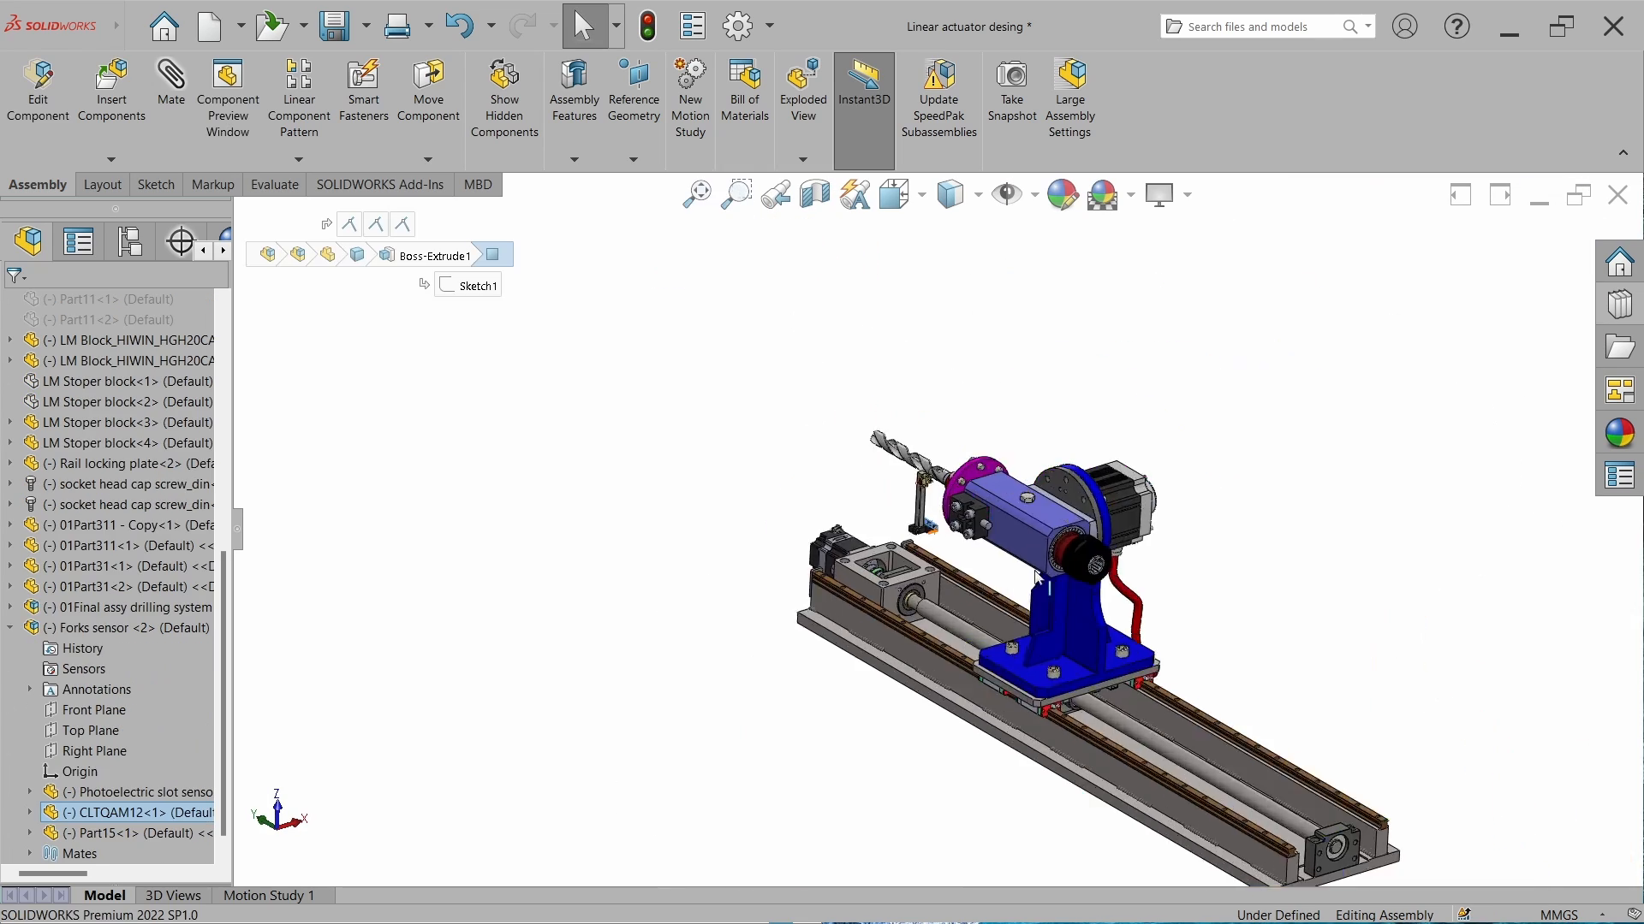
Mate the Forks sensor's clamping bracket by its end face to the outer side face of the main base plate.
{"action": "scroll", "coordinate": [863, 698], "scroll_direction": "down", "scroll_amount": 5}
{"action": "left_click", "coordinate": [912, 679]}
{"action": "scroll", "coordinate": [827, 541], "scroll_direction": "up", "scroll_amount": 5}
{"action": "scroll", "coordinate": [894, 321], "scroll_direction": "down", "scroll_amount": 3}
{"action": "left_click_drag", "start_coordinate": [817, 359], "coordinate": [801, 820]}
{"action": "scroll", "coordinate": [805, 827], "scroll_direction": "down", "scroll_amount": 5}
{"action": "left_click", "coordinate": [685, 659]}
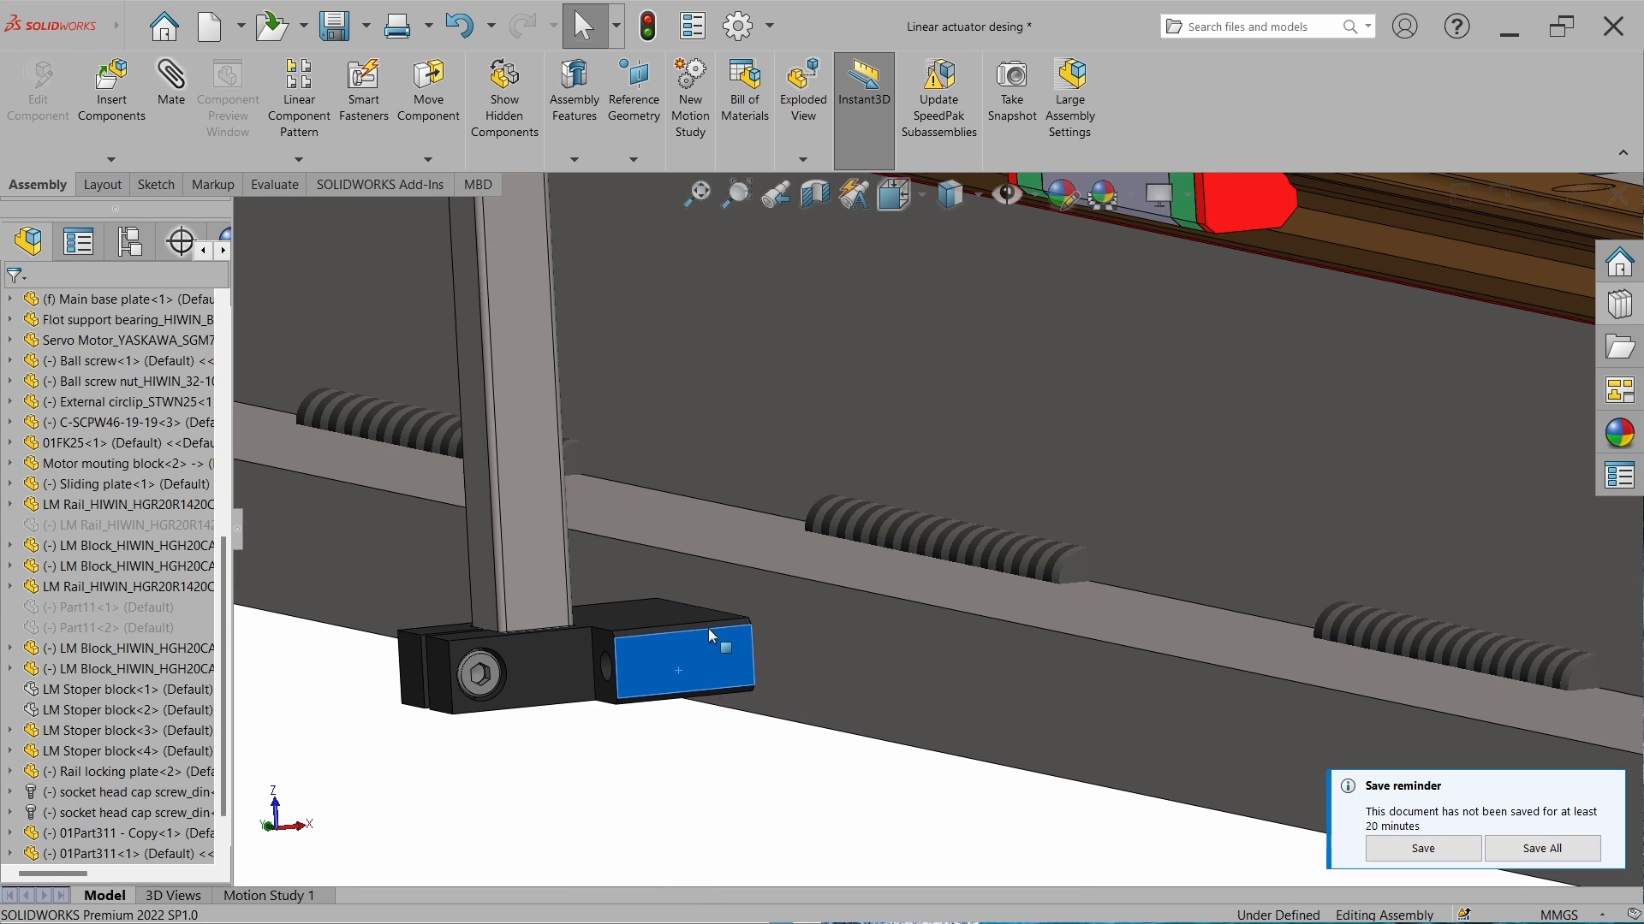
{"action": "middle_click_drag", "start_coordinate": [801, 603], "coordinate": [891, 631]}
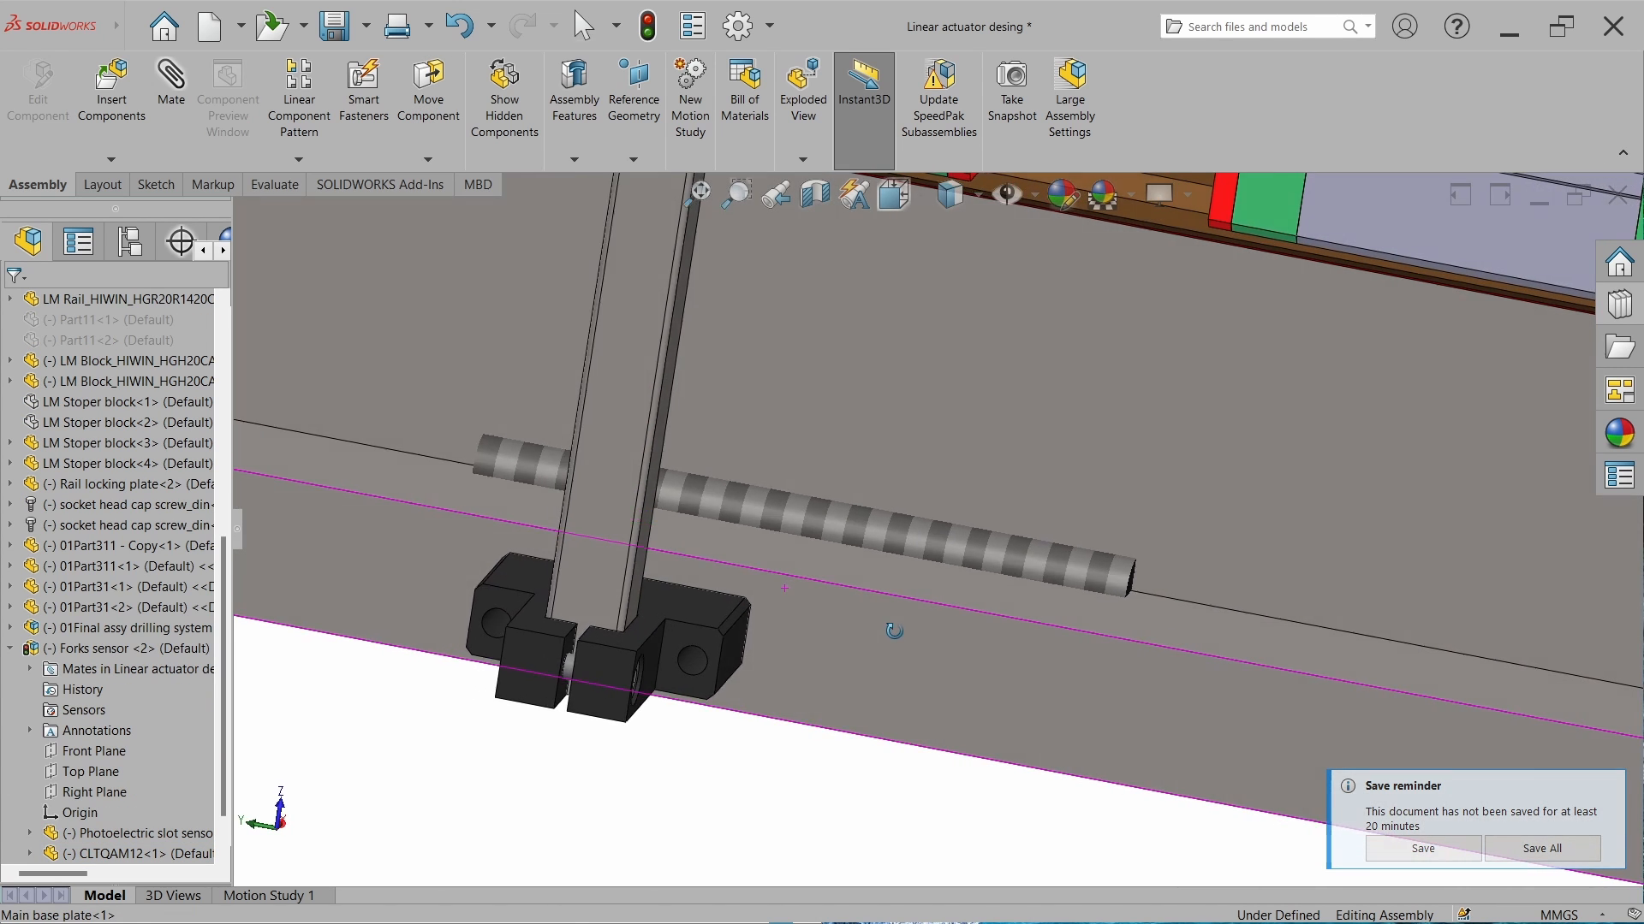
{"action": "scroll", "coordinate": [873, 620], "scroll_direction": "up", "scroll_amount": 3}
{"action": "middle_click_drag", "start_coordinate": [768, 534], "coordinate": [755, 623]}
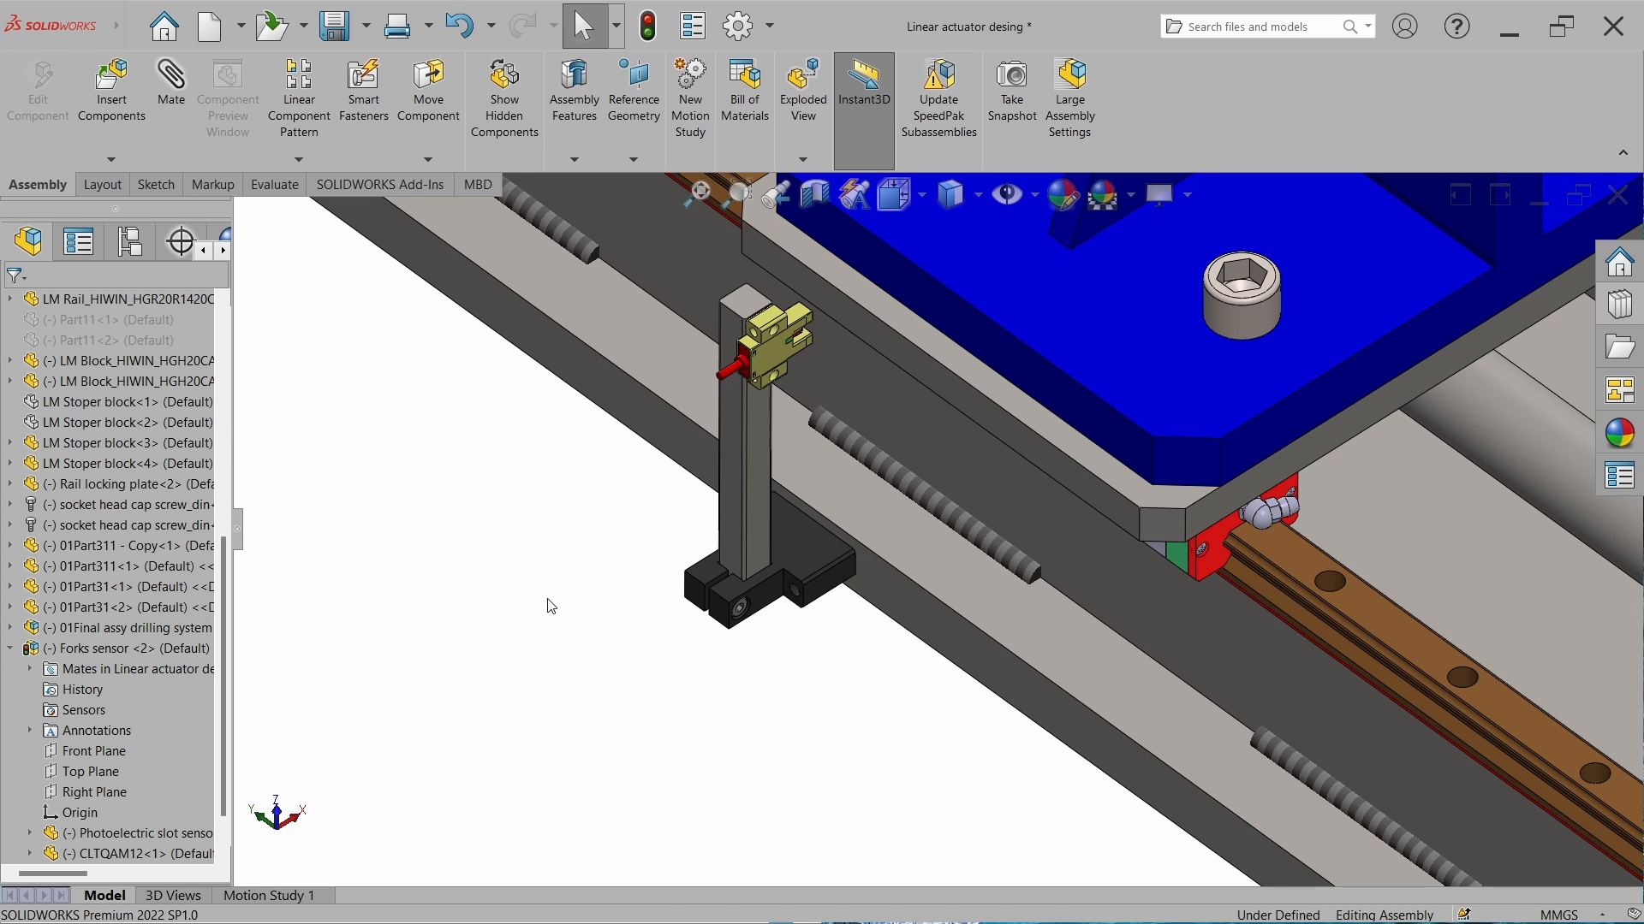
Insert the Part16 component from the Linear actuator design folder and place it in front of the fork sensor.
{"action": "middle_click_drag", "start_coordinate": [551, 606], "coordinate": [974, 454]}
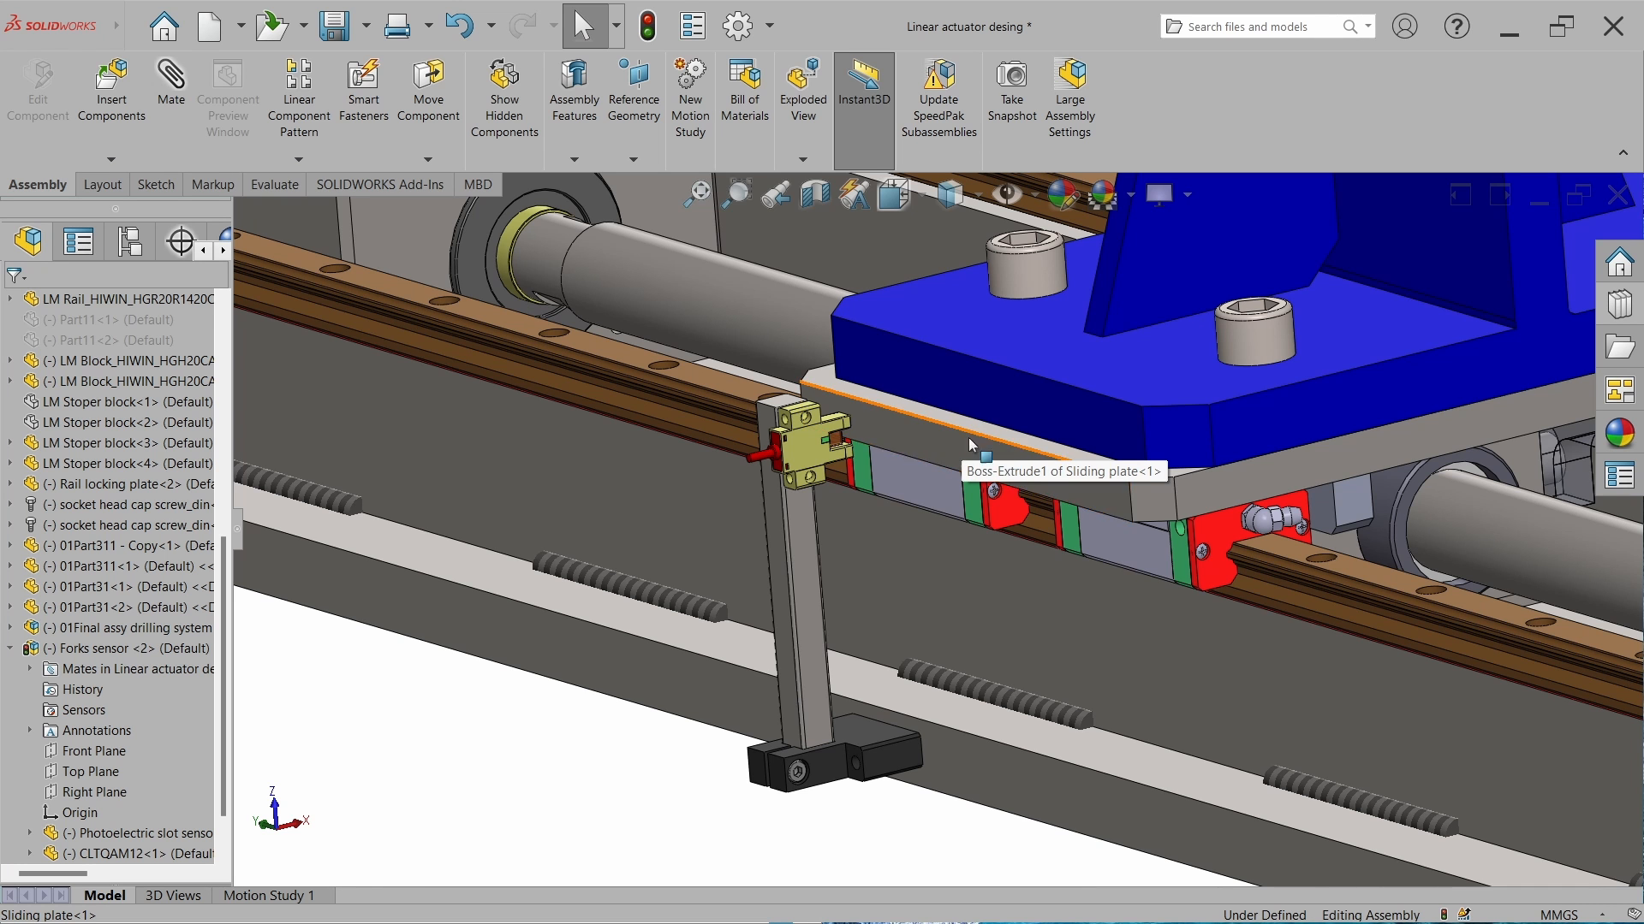
{"action": "middle_click_drag", "start_coordinate": [805, 451], "coordinate": [736, 457]}
{"action": "scroll", "coordinate": [885, 452], "scroll_direction": "down", "scroll_amount": 3}
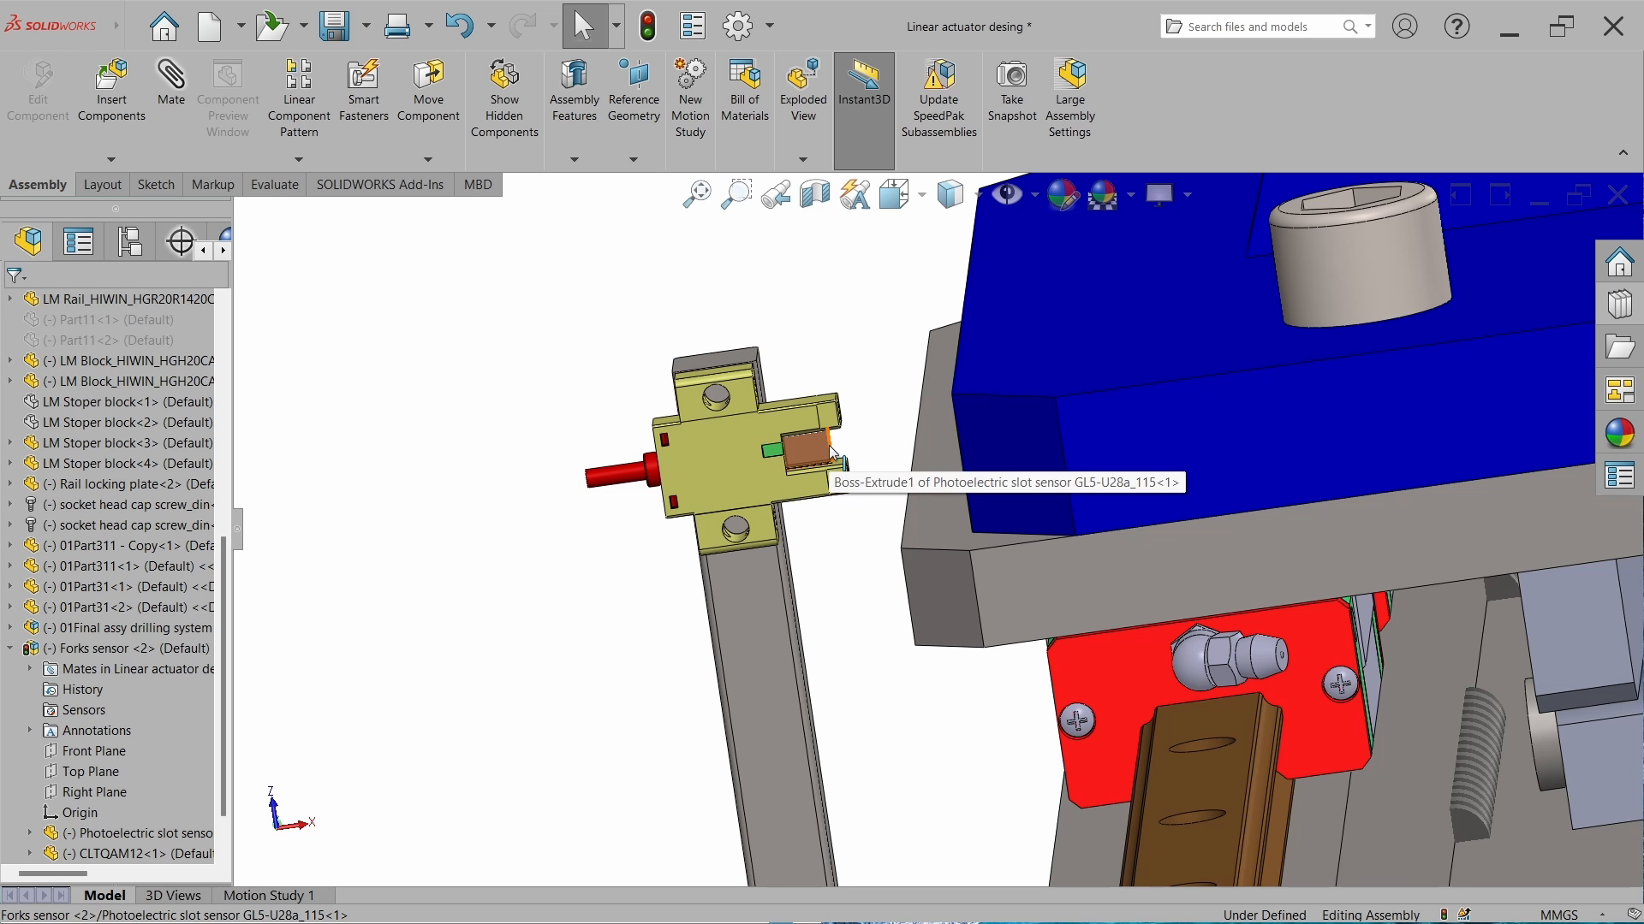
{"action": "left_click", "coordinate": [124, 86]}
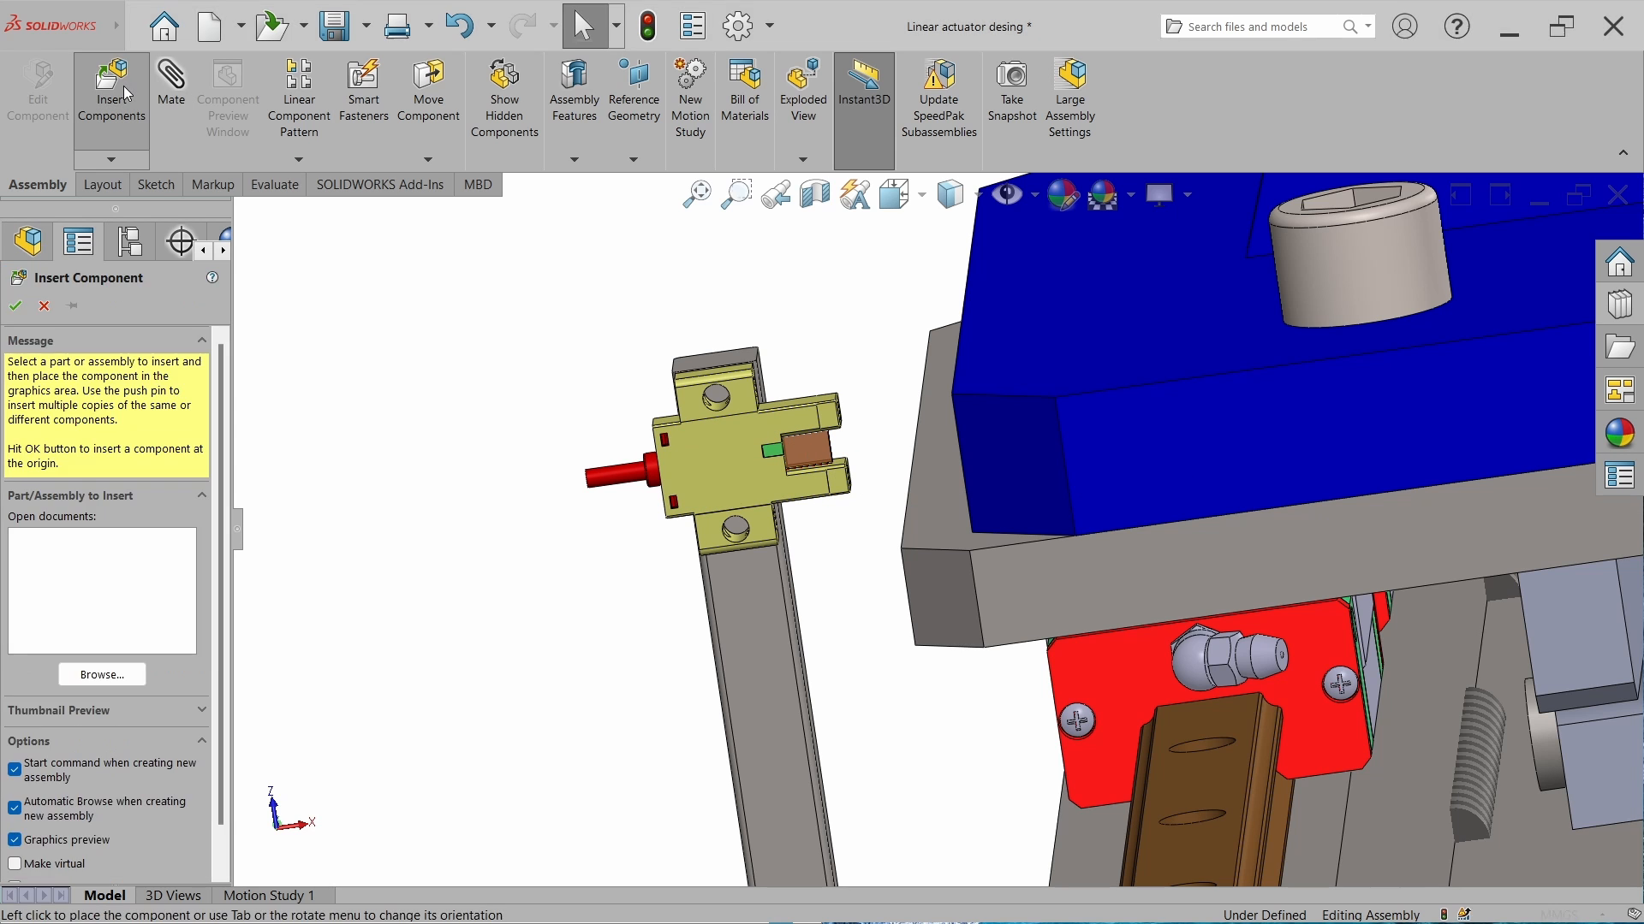
{"action": "scroll", "coordinate": [874, 367], "scroll_direction": "down", "scroll_amount": 3}
{"action": "scroll", "coordinate": [873, 367], "scroll_direction": "up", "scroll_amount": 3}
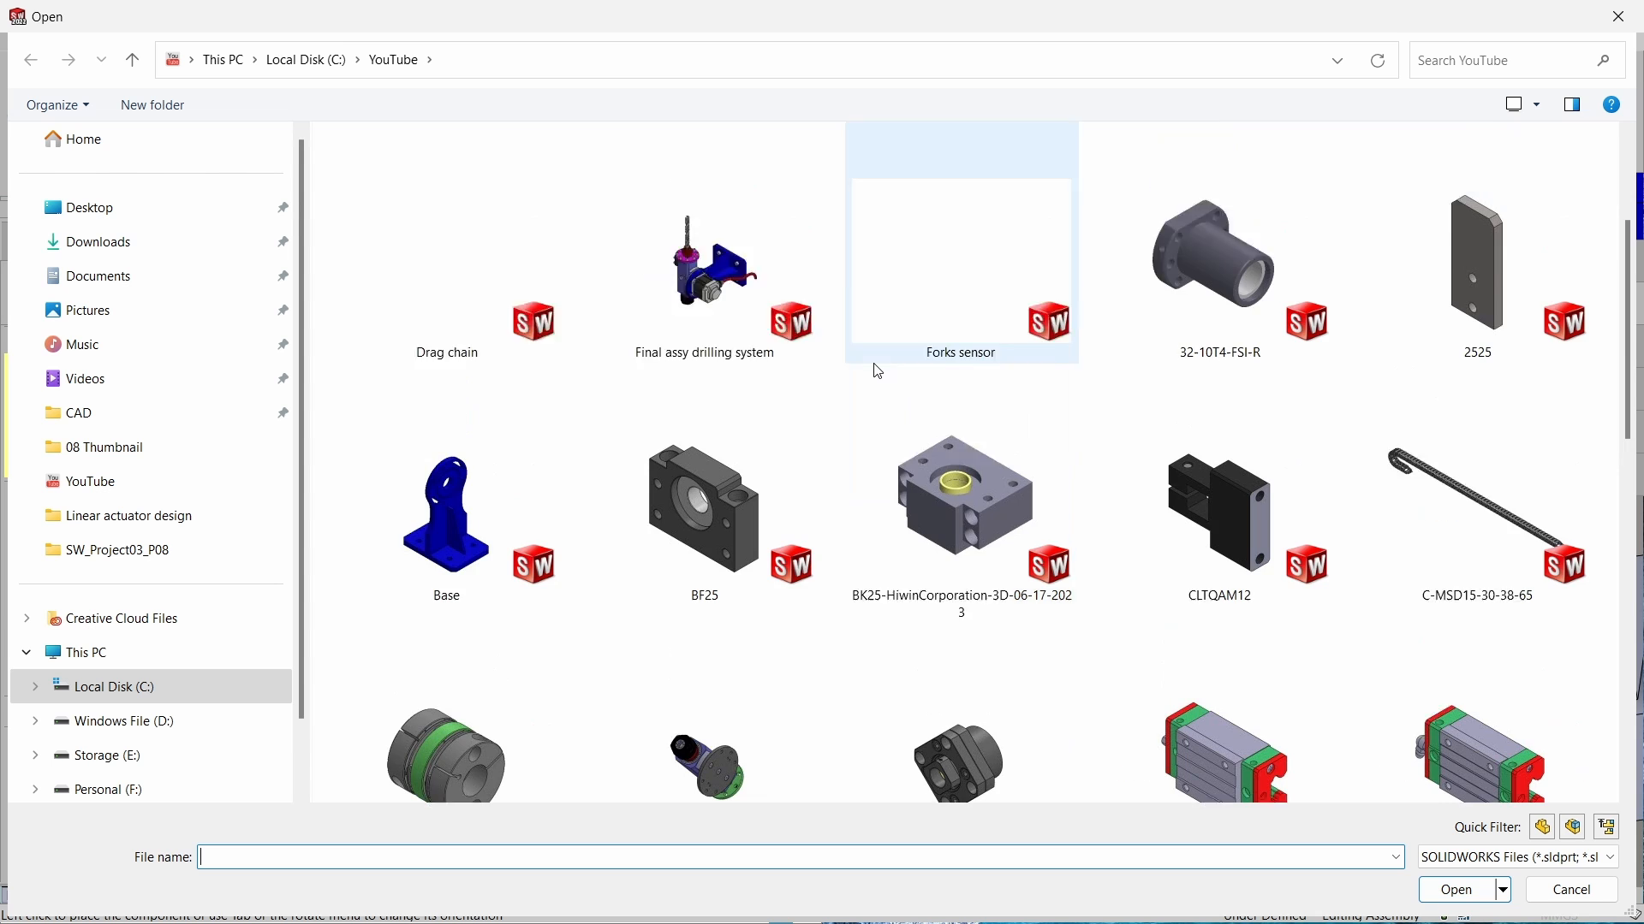
{"action": "double_click", "coordinate": [625, 295]}
{"action": "scroll", "coordinate": [905, 524], "scroll_direction": "down", "scroll_amount": 3}
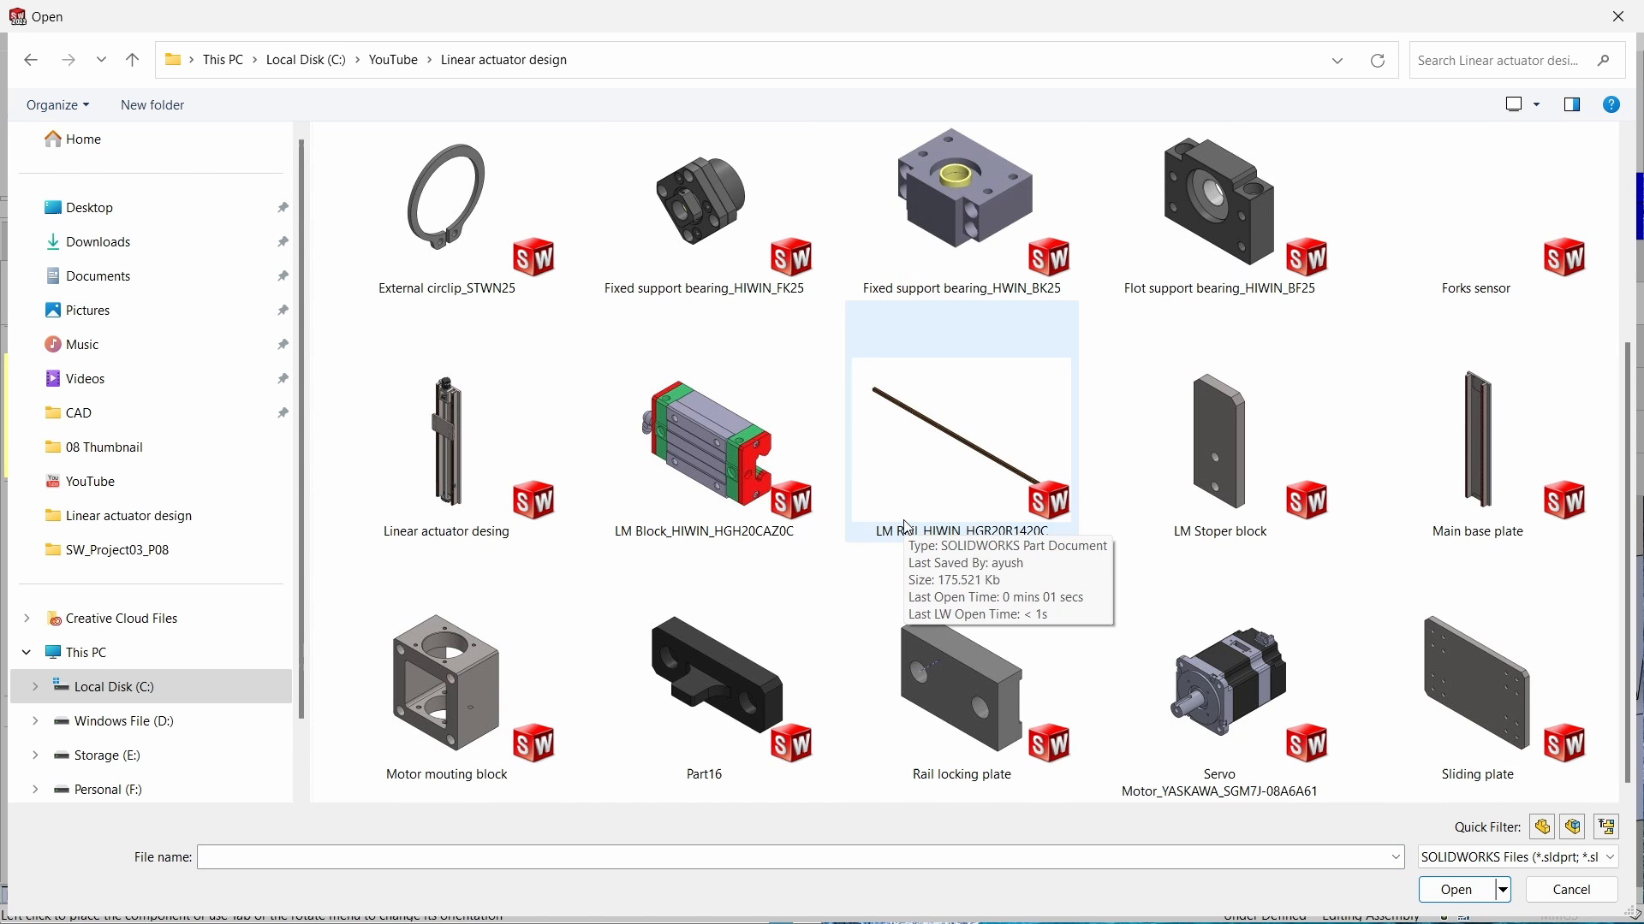
{"action": "double_click", "coordinate": [743, 695]}
{"action": "left_click", "coordinate": [634, 630]}
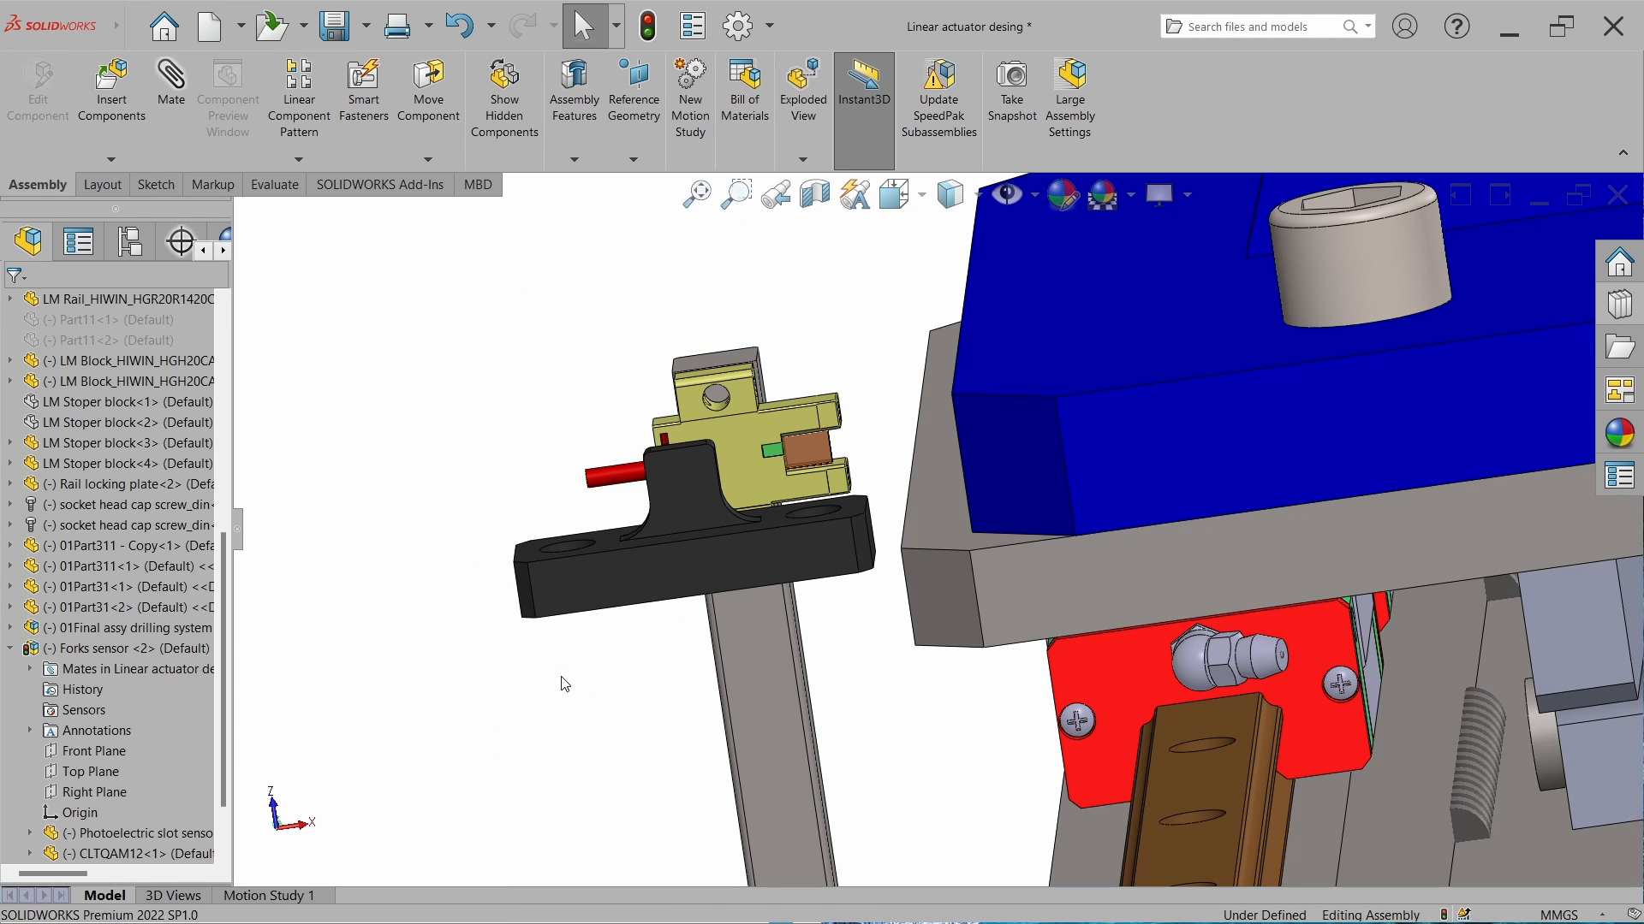
Mate the back face of Part16 coincident with the side face of the sliding plate.
{"action": "mouse_move", "coordinate": [984, 460]}
{"action": "middle_mouse_down"}
{"action": "mouse_move", "coordinate": [1041, 453]}
{"action": "mouse_move", "coordinate": [645, 536]}
{"action": "mouse_move", "coordinate": [548, 603]}
{"action": "middle_mouse_up"}
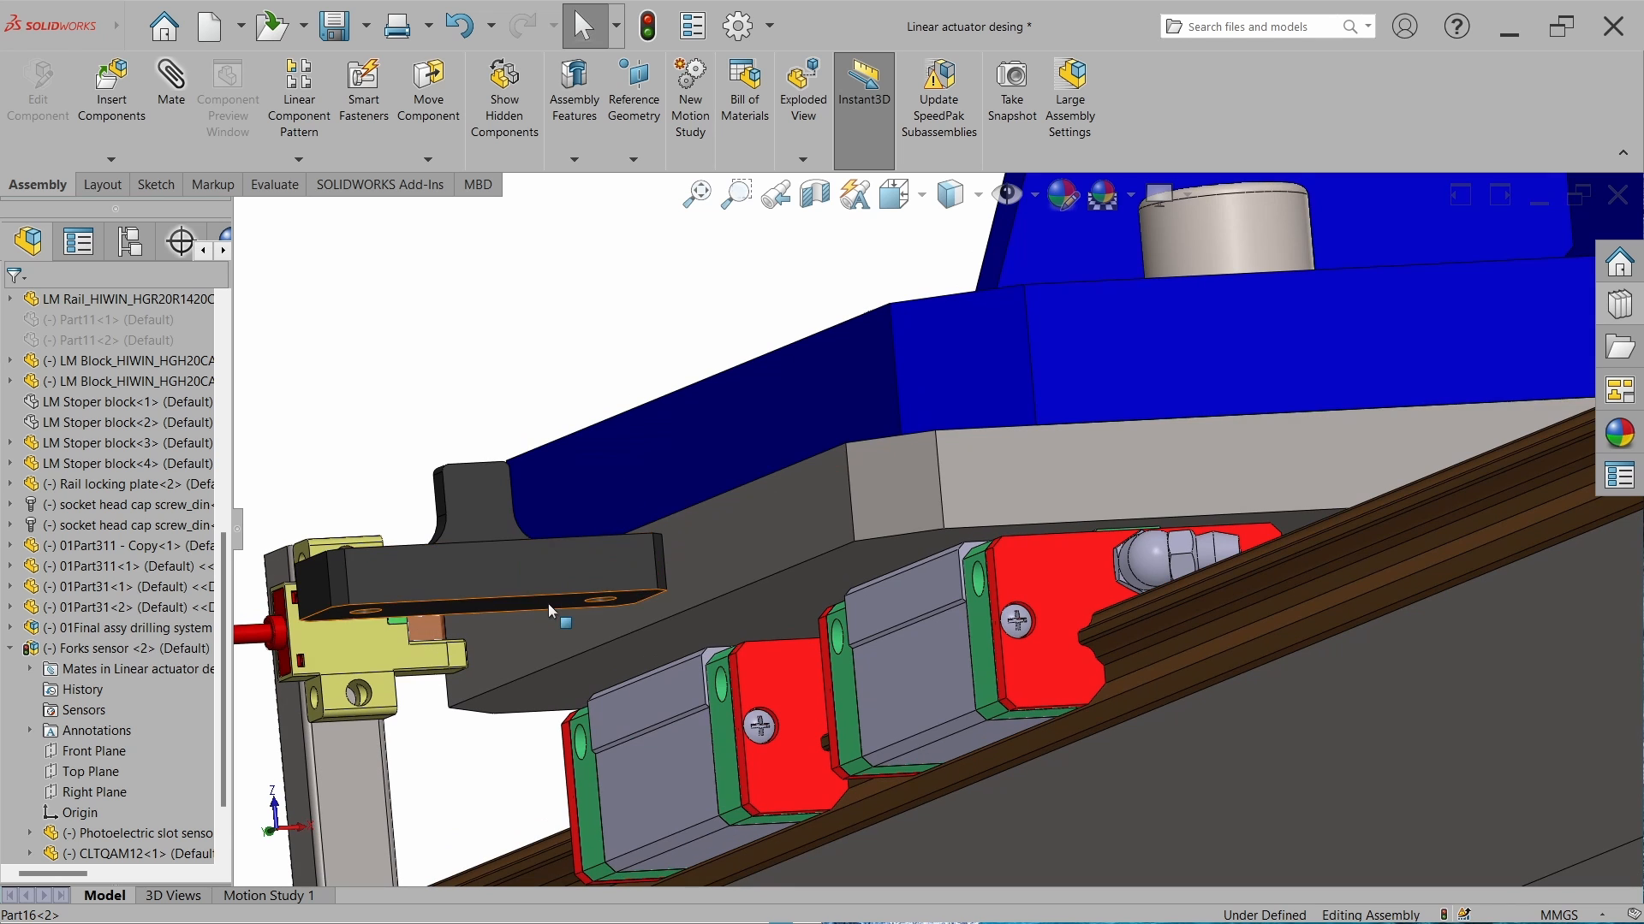
{"action": "left_click", "coordinate": [547, 604]}
{"action": "left_click", "coordinate": [774, 555], "text": "ctrl"}
{"action": "left_click", "coordinate": [817, 541]}
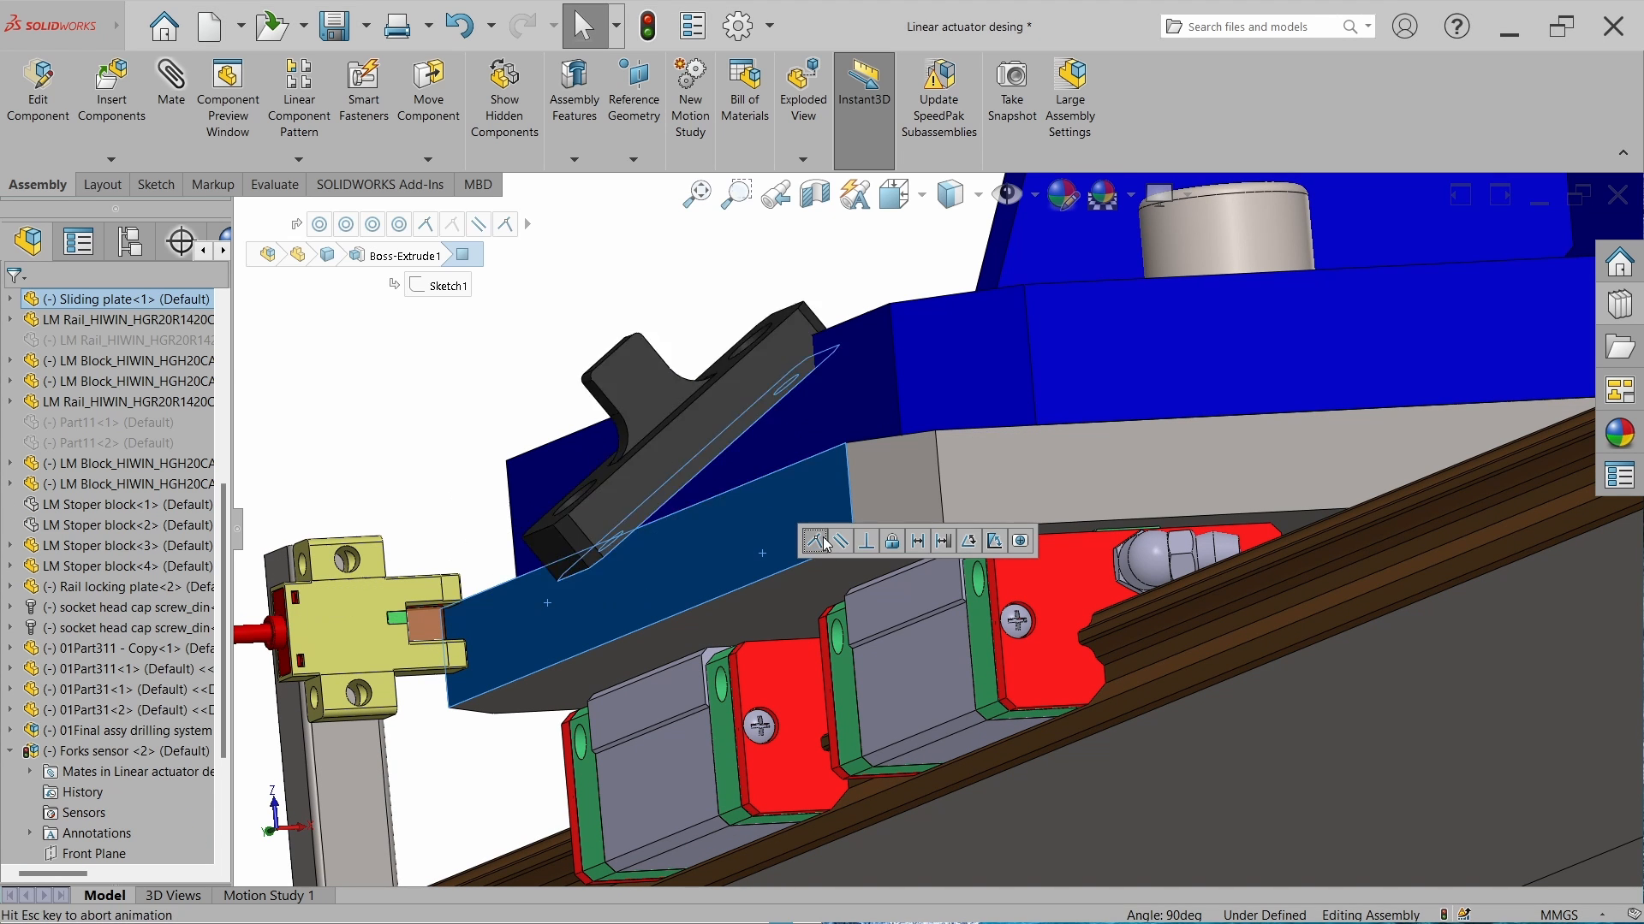
Centre Part16 within the sliding plate's thickness with a width mate between its long faces and the plate's upper and lower faces.
{"action": "left_click", "coordinate": [742, 458]}
{"action": "middle_click_drag", "start_coordinate": [744, 459], "coordinate": [891, 579]}
{"action": "left_click", "coordinate": [605, 416], "text": "ctrl"}
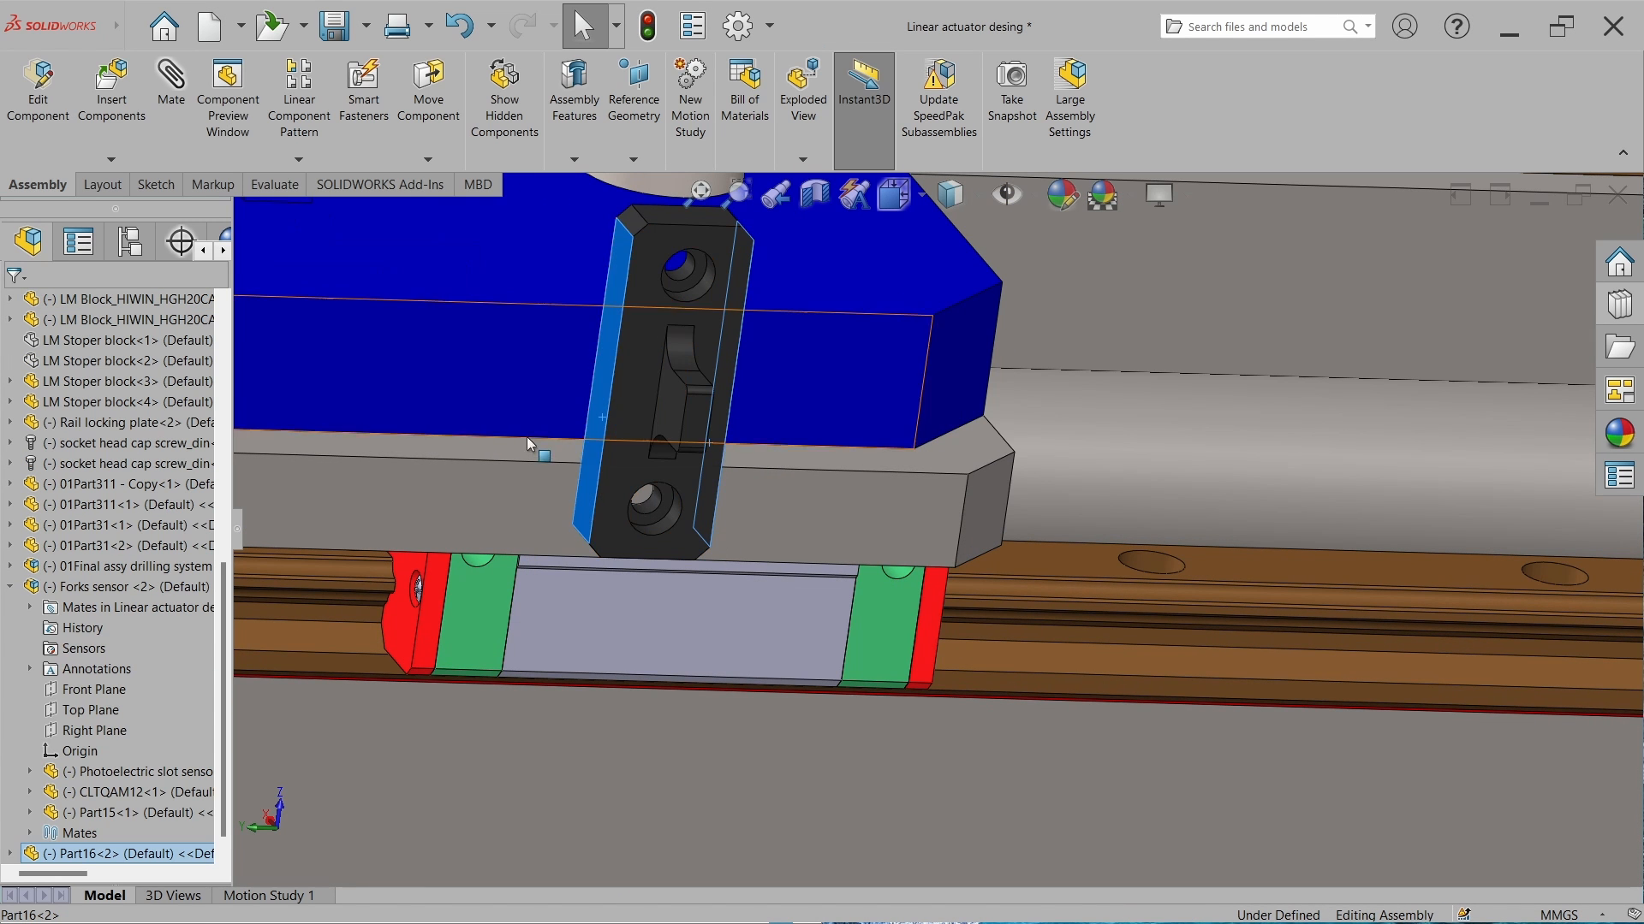
{"action": "left_click", "coordinate": [526, 437], "text": "ctrl"}
{"action": "middle_click_drag", "start_coordinate": [856, 728], "coordinate": [727, 633]}
{"action": "scroll", "coordinate": [791, 656], "scroll_direction": "down", "scroll_amount": 2}
{"action": "left_click", "coordinate": [791, 656], "text": "ctrl"}
{"action": "left_click", "coordinate": [846, 643]}
Centre Part16 along the sliding plate's side with a width mate between its end faces and the plate's end faces.
{"action": "left_click", "coordinate": [1320, 507]}
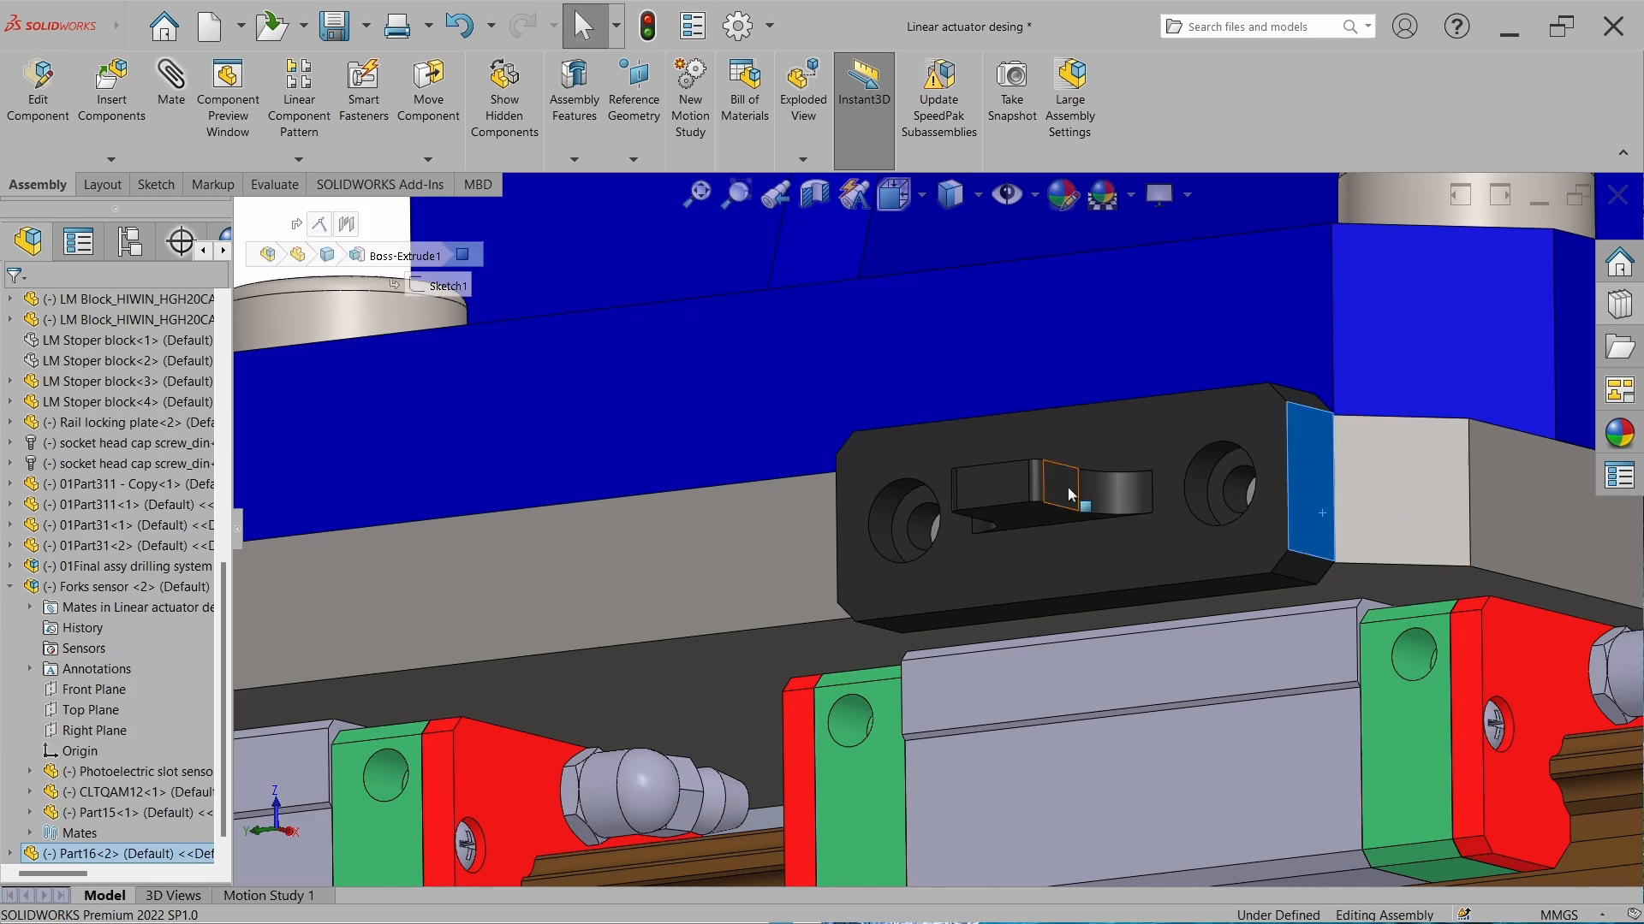
{"action": "middle_click_drag", "start_coordinate": [1070, 491], "coordinate": [1232, 512]}
{"action": "left_click", "coordinate": [735, 502], "text": "ctrl"}
{"action": "scroll", "coordinate": [806, 537], "scroll_direction": "up", "scroll_amount": 2}
{"action": "left_click", "coordinate": [334, 572], "text": "ctrl"}
{"action": "middle_click_drag", "start_coordinate": [695, 572], "coordinate": [479, 556]}
{"action": "scroll", "coordinate": [695, 572], "scroll_direction": "up", "scroll_amount": 3}
{"action": "left_click", "coordinate": [1271, 507], "text": "ctrl"}
{"action": "left_click", "coordinate": [1295, 482]}
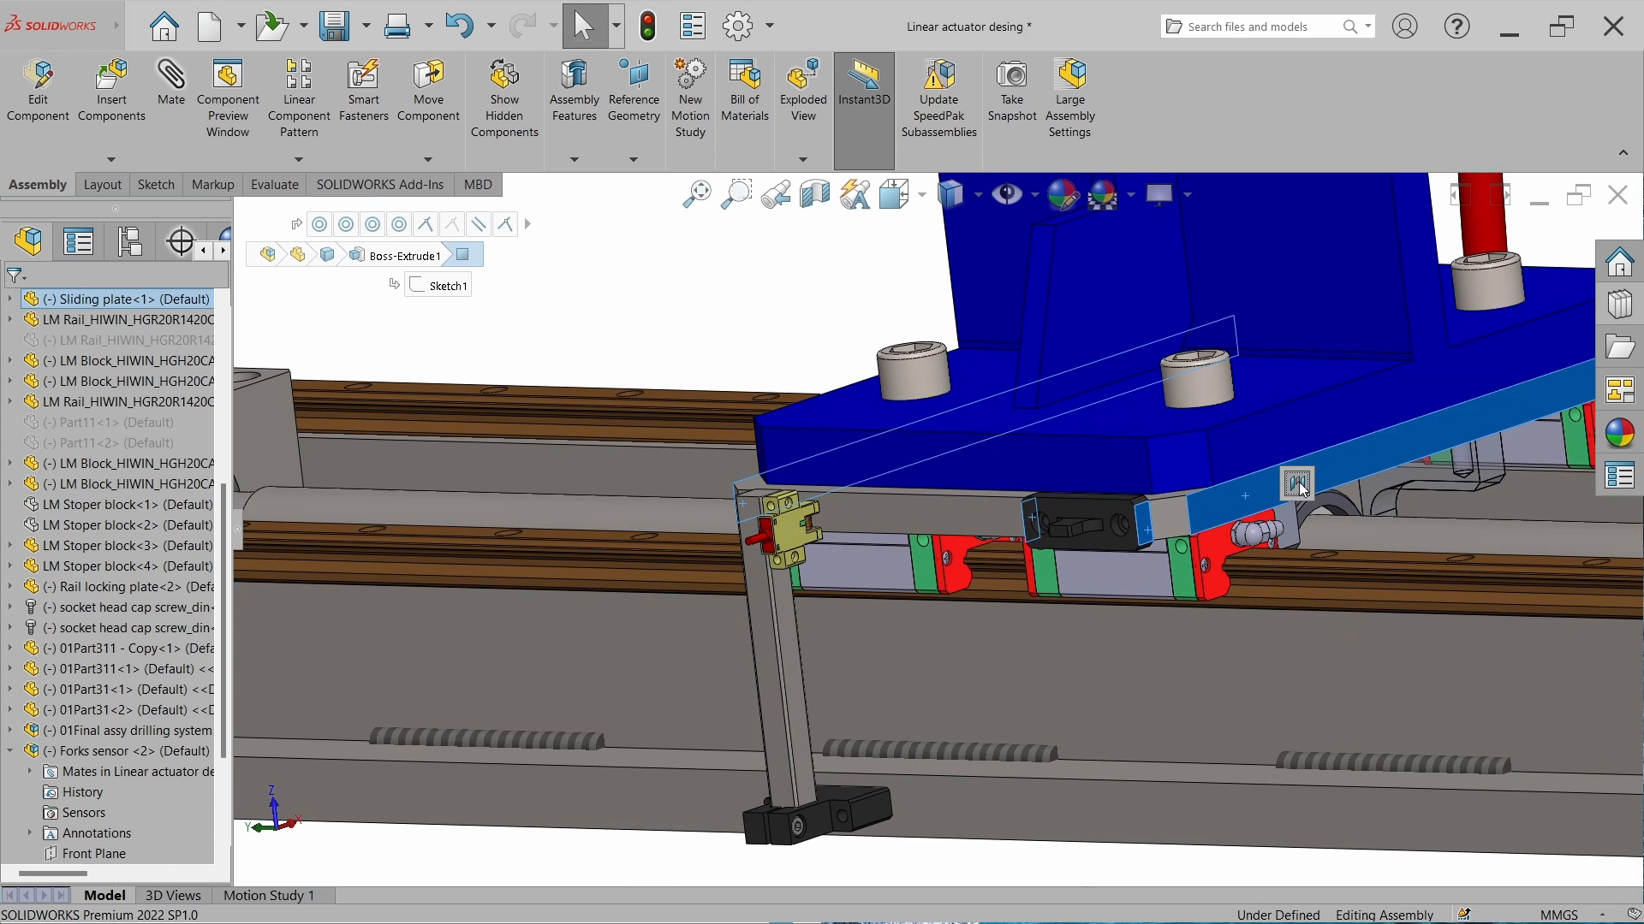
Slide the drilling system along the rails until the tongue of Part16 sits in the fork sensor's slot.
{"action": "middle_click_drag", "start_coordinate": [1028, 513], "coordinate": [1198, 599]}
{"action": "left_click", "coordinate": [1365, 558]}
{"action": "left_click", "coordinate": [1113, 383]}
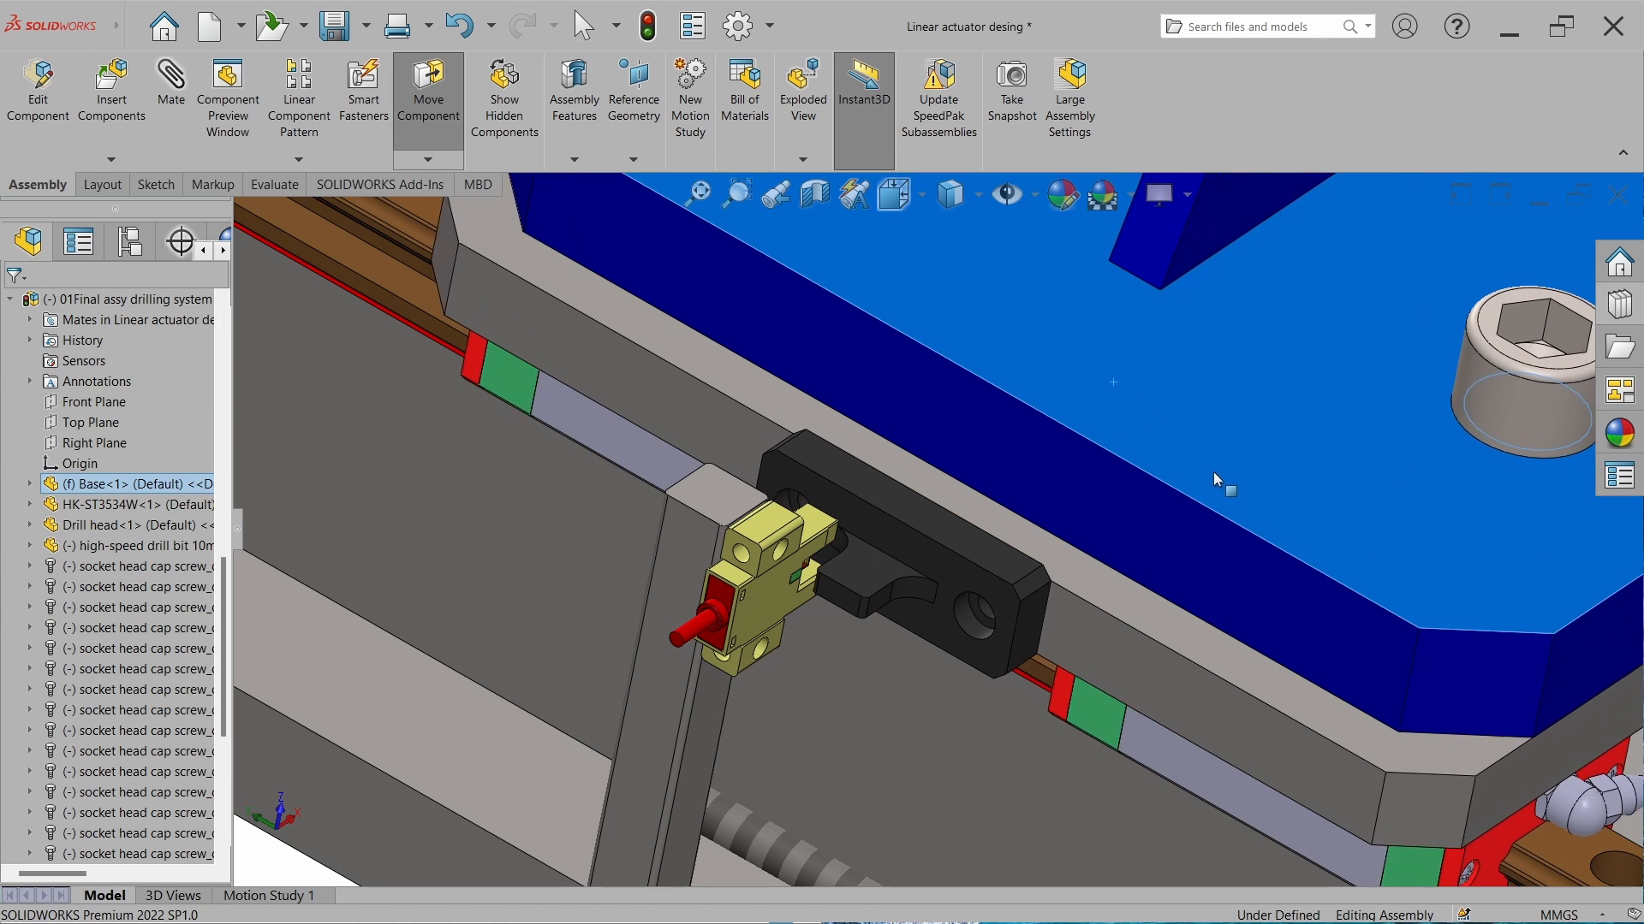
{"action": "key", "text": "Escape"}
Examine the clearance between the tongue of Part16 and the slot of the photoelectric sensor.
{"action": "scroll", "coordinate": [900, 572], "scroll_direction": "down", "scroll_amount": 5}
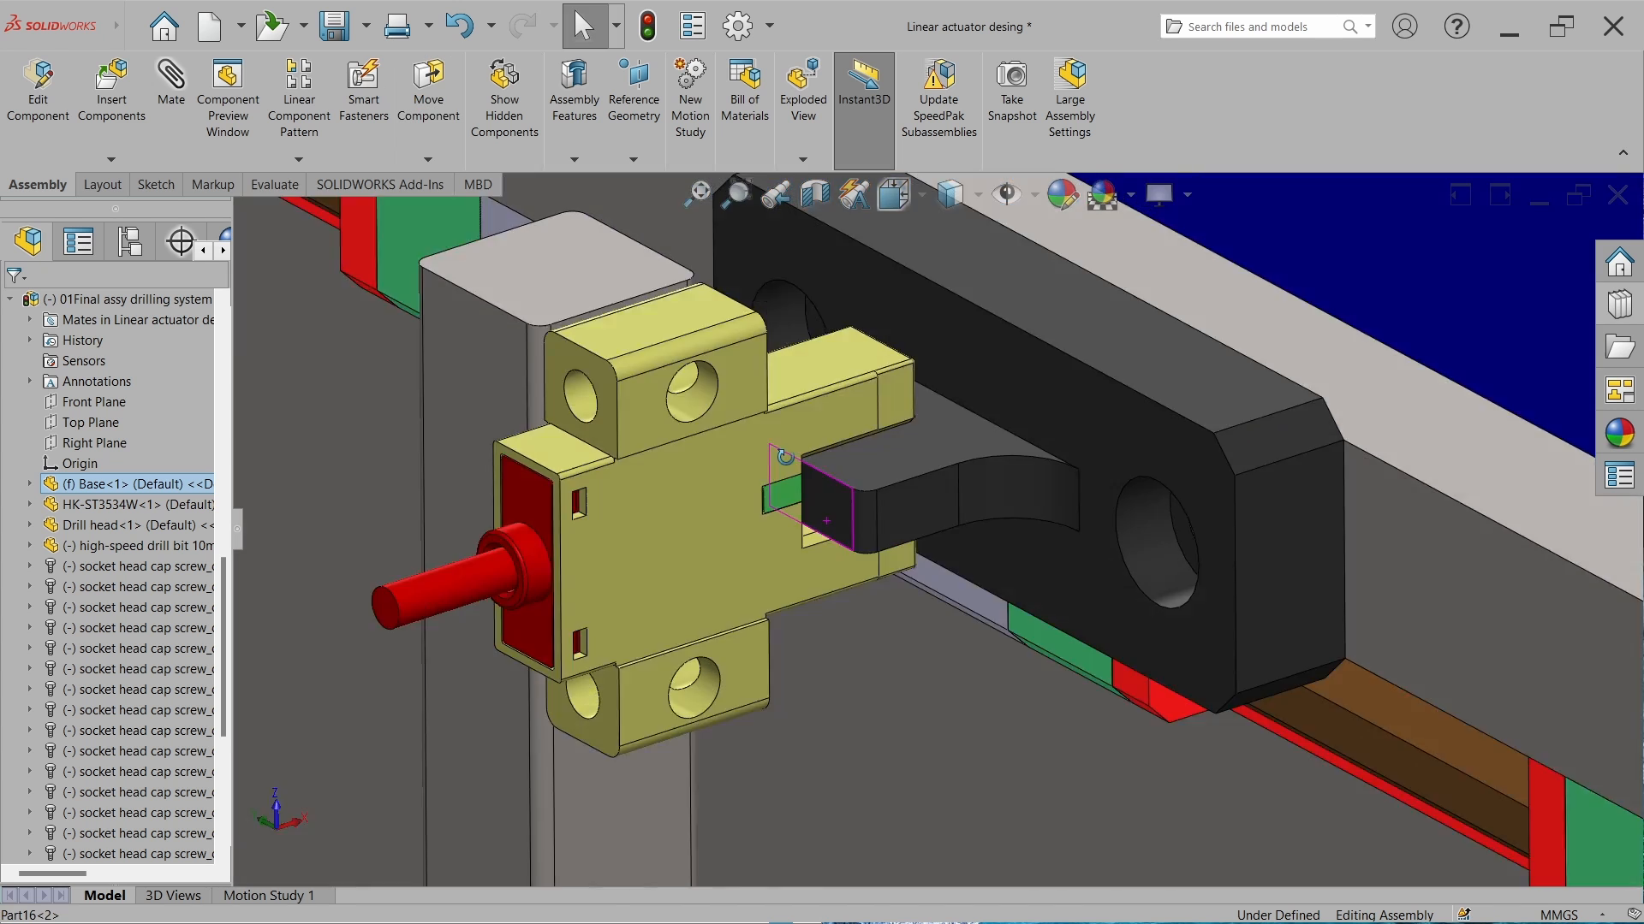
{"action": "middle_click_drag", "start_coordinate": [750, 447], "coordinate": [775, 444]}
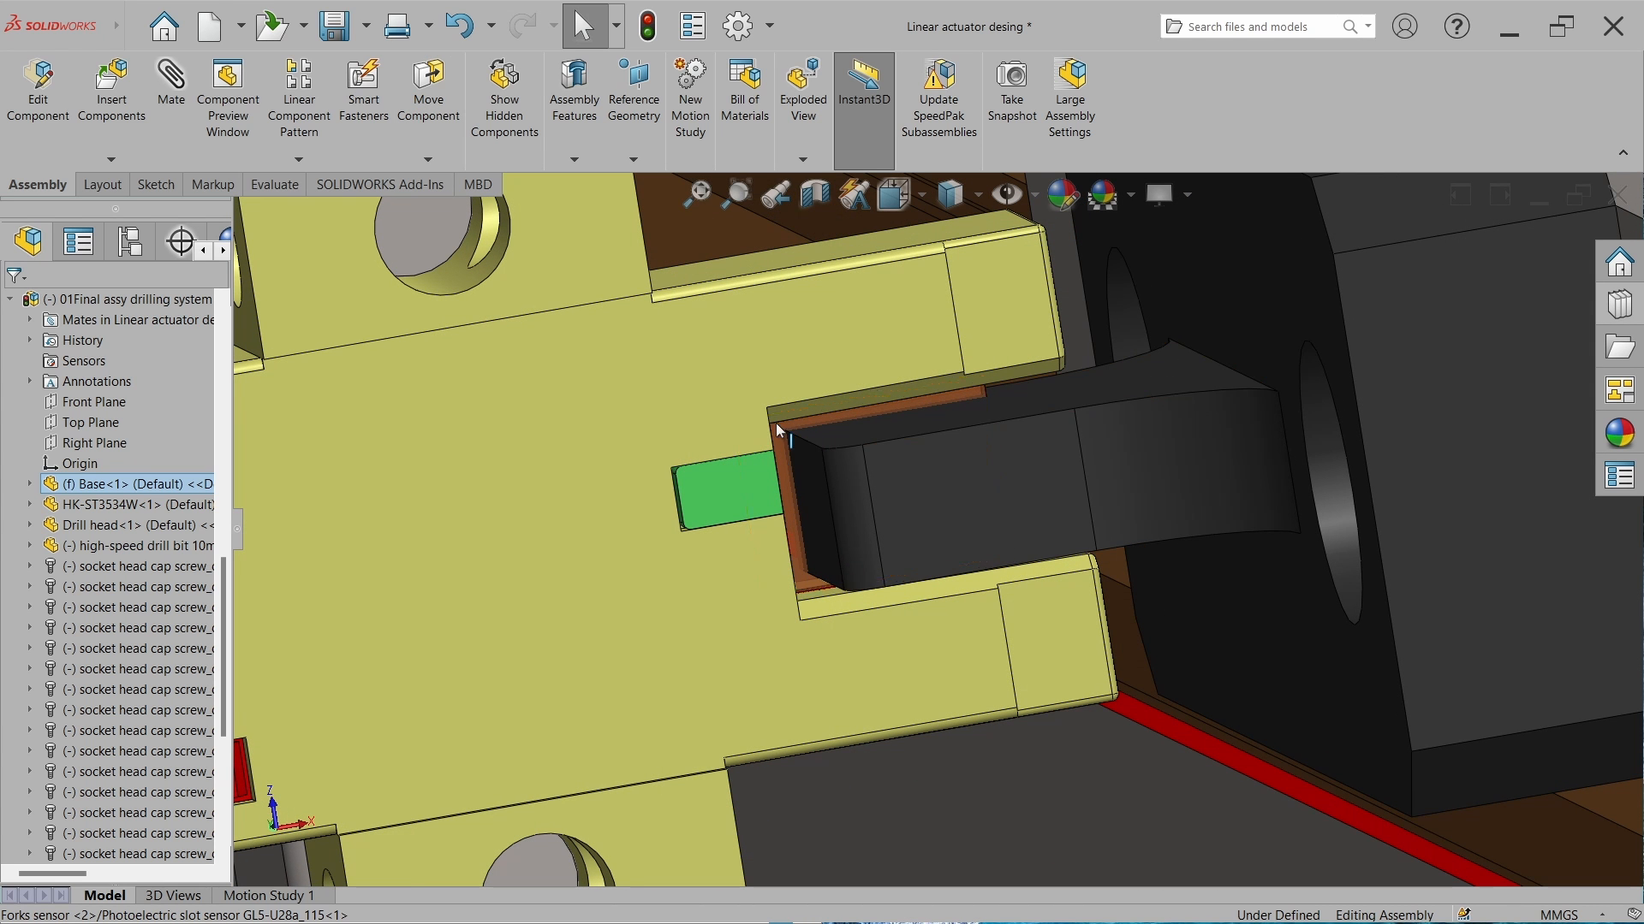
{"action": "mouse_move", "coordinate": [892, 492]}
{"action": "left_mouse_down"}
{"action": "mouse_move", "coordinate": [1017, 572]}
{"action": "mouse_move", "coordinate": [924, 491]}
{"action": "left_mouse_up"}
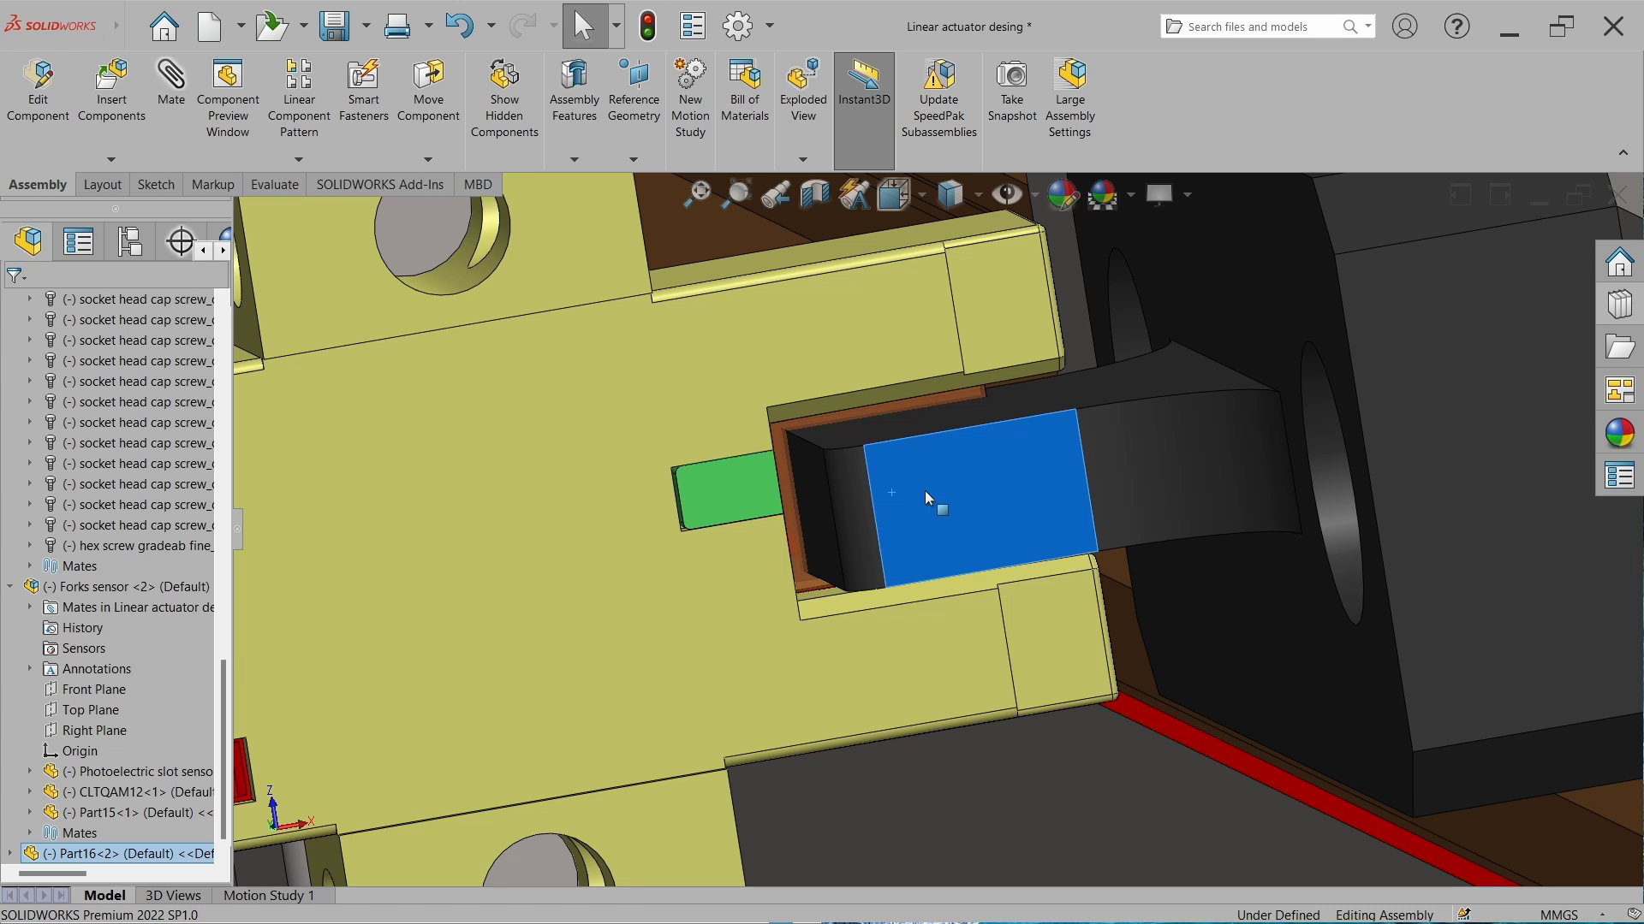
{"action": "scroll", "coordinate": [904, 488], "scroll_direction": "up", "scroll_amount": 12}
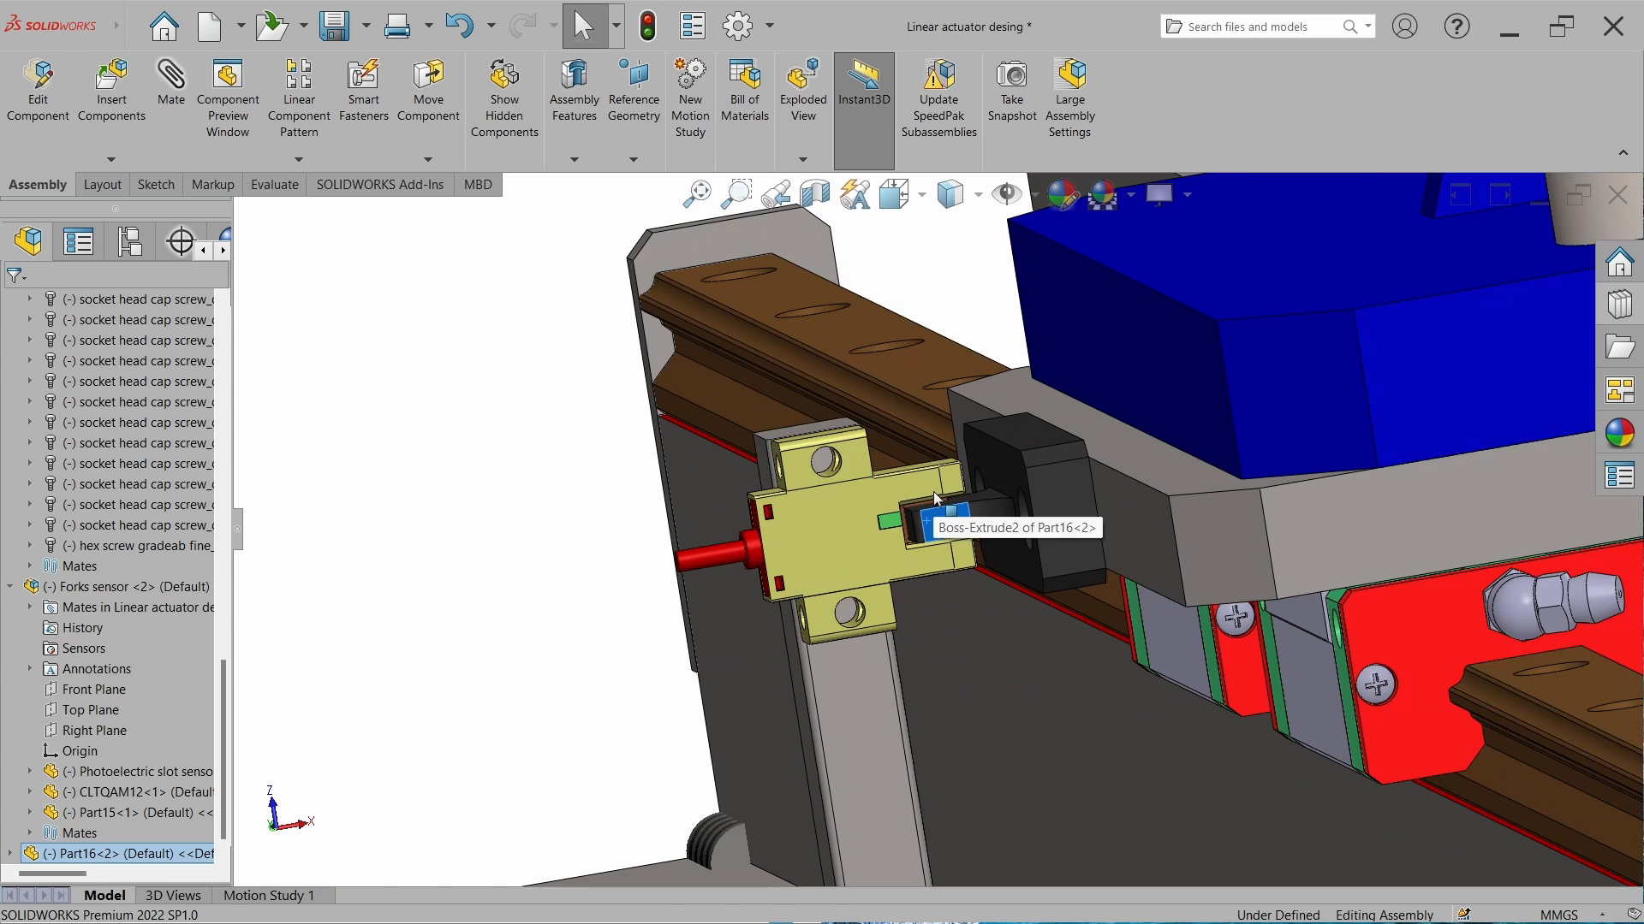
Move the drilling system by its base to check how Part16 lines up with the fork sensor.
{"action": "middle_click_drag", "start_coordinate": [1025, 470], "coordinate": [1067, 651]}
{"action": "scroll", "coordinate": [1010, 507], "scroll_direction": "up", "scroll_amount": 2}
{"action": "left_click_drag", "start_coordinate": [996, 423], "coordinate": [1054, 522]}
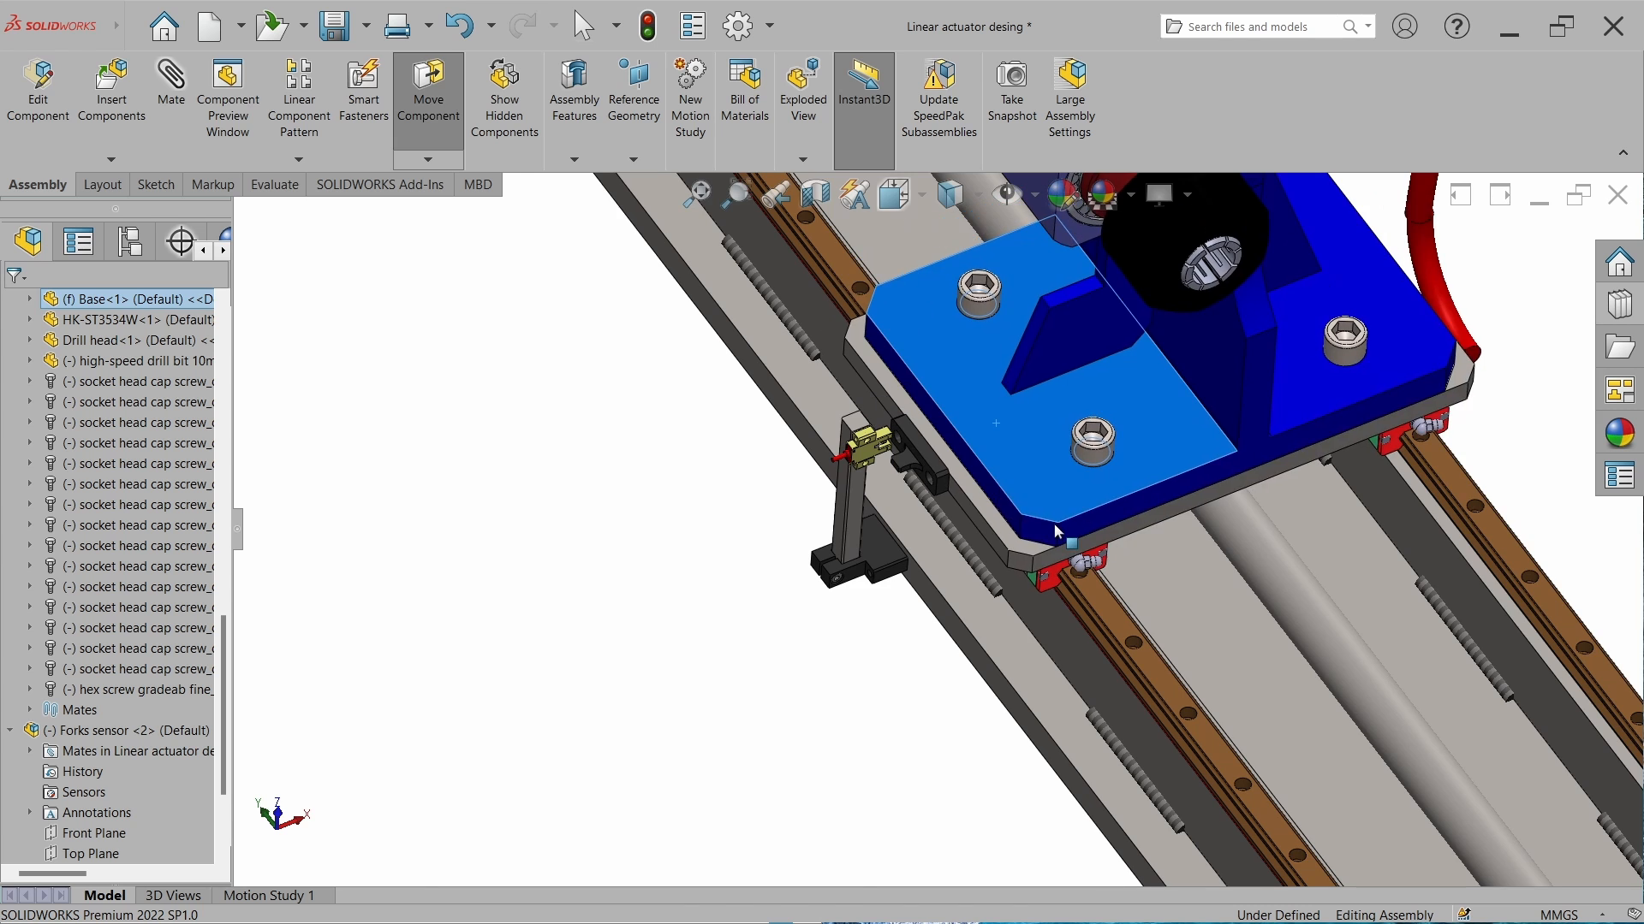
{"action": "scroll", "coordinate": [907, 519], "scroll_direction": "down", "scroll_amount": 5}
{"action": "middle_click_drag", "start_coordinate": [858, 551], "coordinate": [856, 472]}
{"action": "scroll", "coordinate": [909, 524], "scroll_direction": "up", "scroll_amount": 5}
Examine the fork sensor's mounting on the base plate and how the tongue of Part16 enters the sensor slot.
{"action": "scroll", "coordinate": [909, 368], "scroll_direction": "down", "scroll_amount": 6}
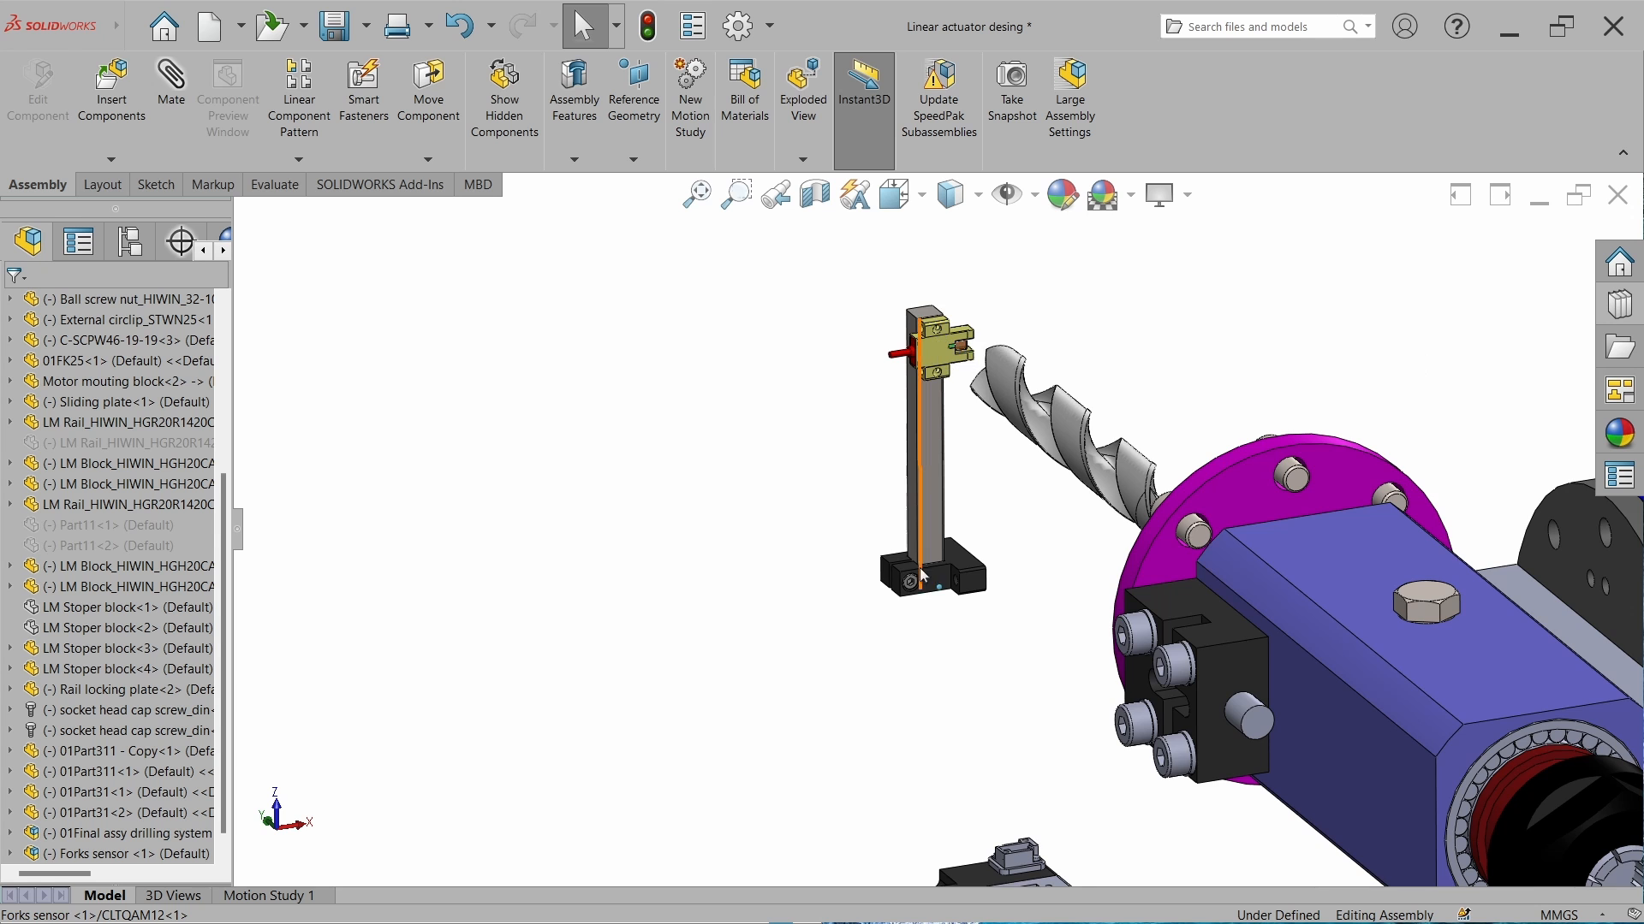
{"action": "scroll", "coordinate": [921, 569], "scroll_direction": "down", "scroll_amount": 3}
{"action": "scroll", "coordinate": [925, 572], "scroll_direction": "up", "scroll_amount": 3}
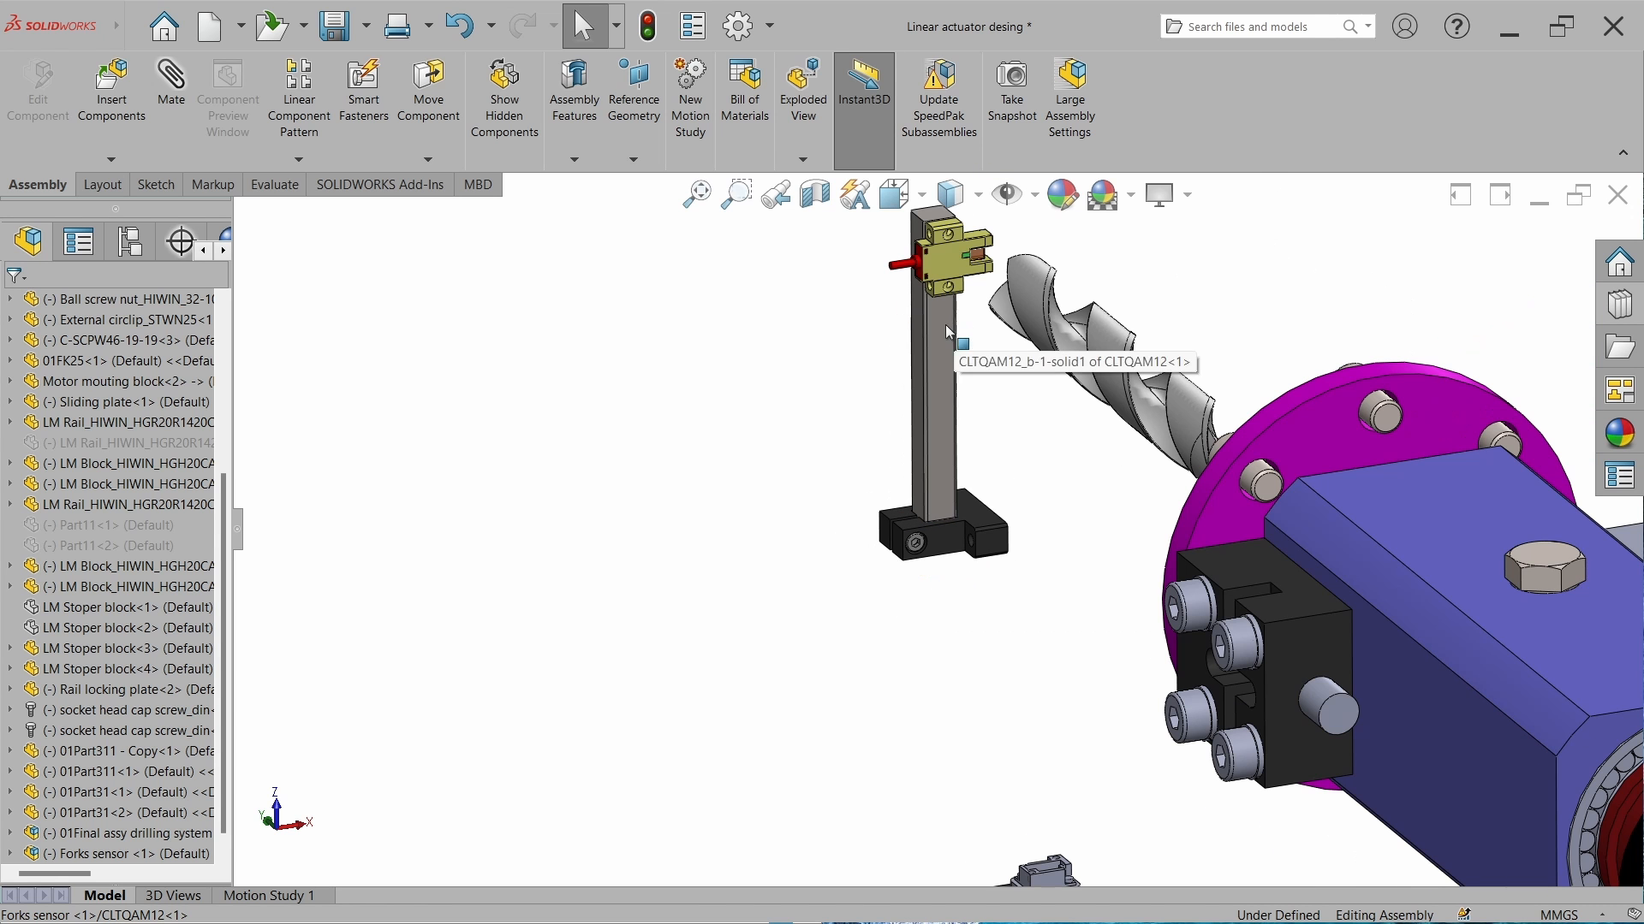
{"action": "scroll", "coordinate": [933, 440], "scroll_direction": "down", "scroll_amount": 5}
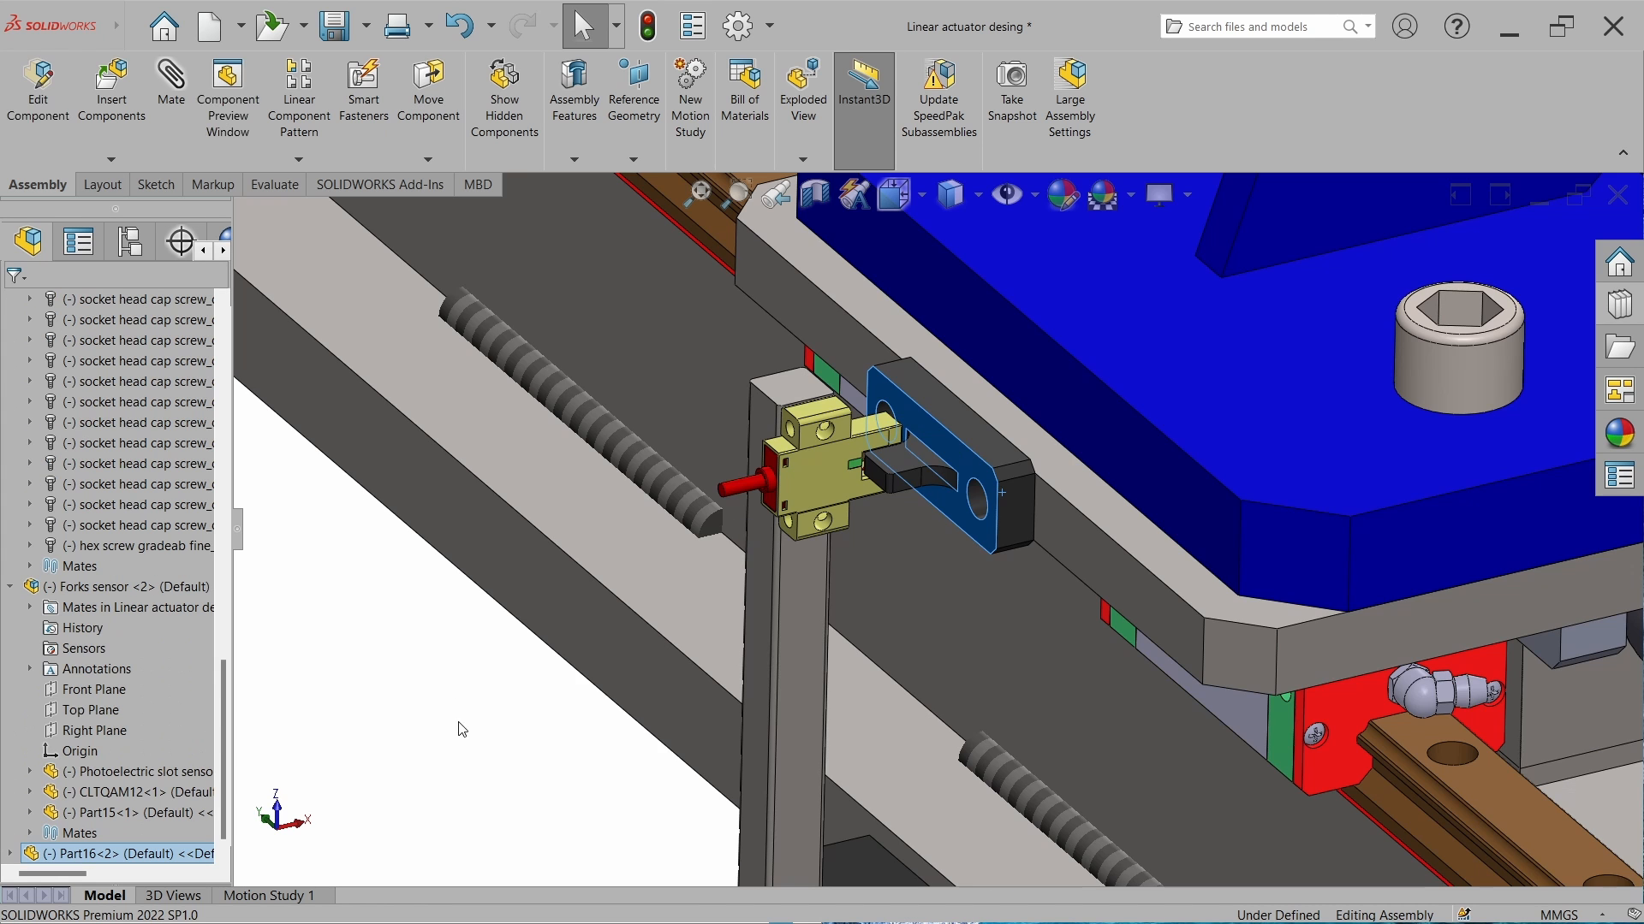
{"action": "scroll", "coordinate": [852, 667], "scroll_direction": "up", "scroll_amount": 5}
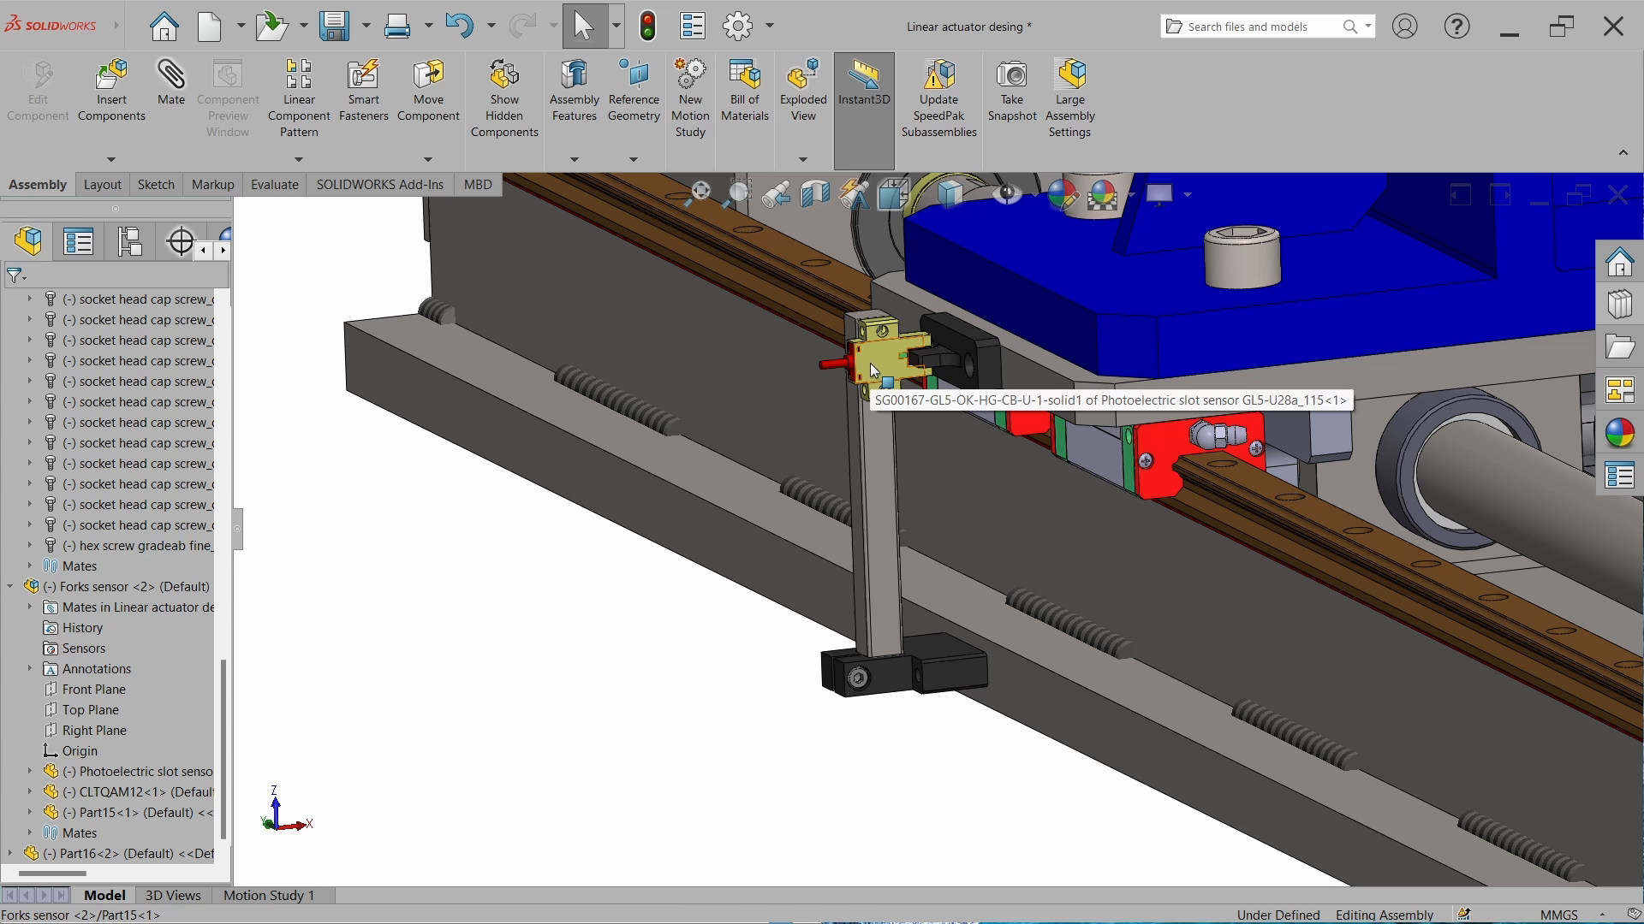
{"action": "scroll", "coordinate": [870, 363], "scroll_direction": "down", "scroll_amount": 8}
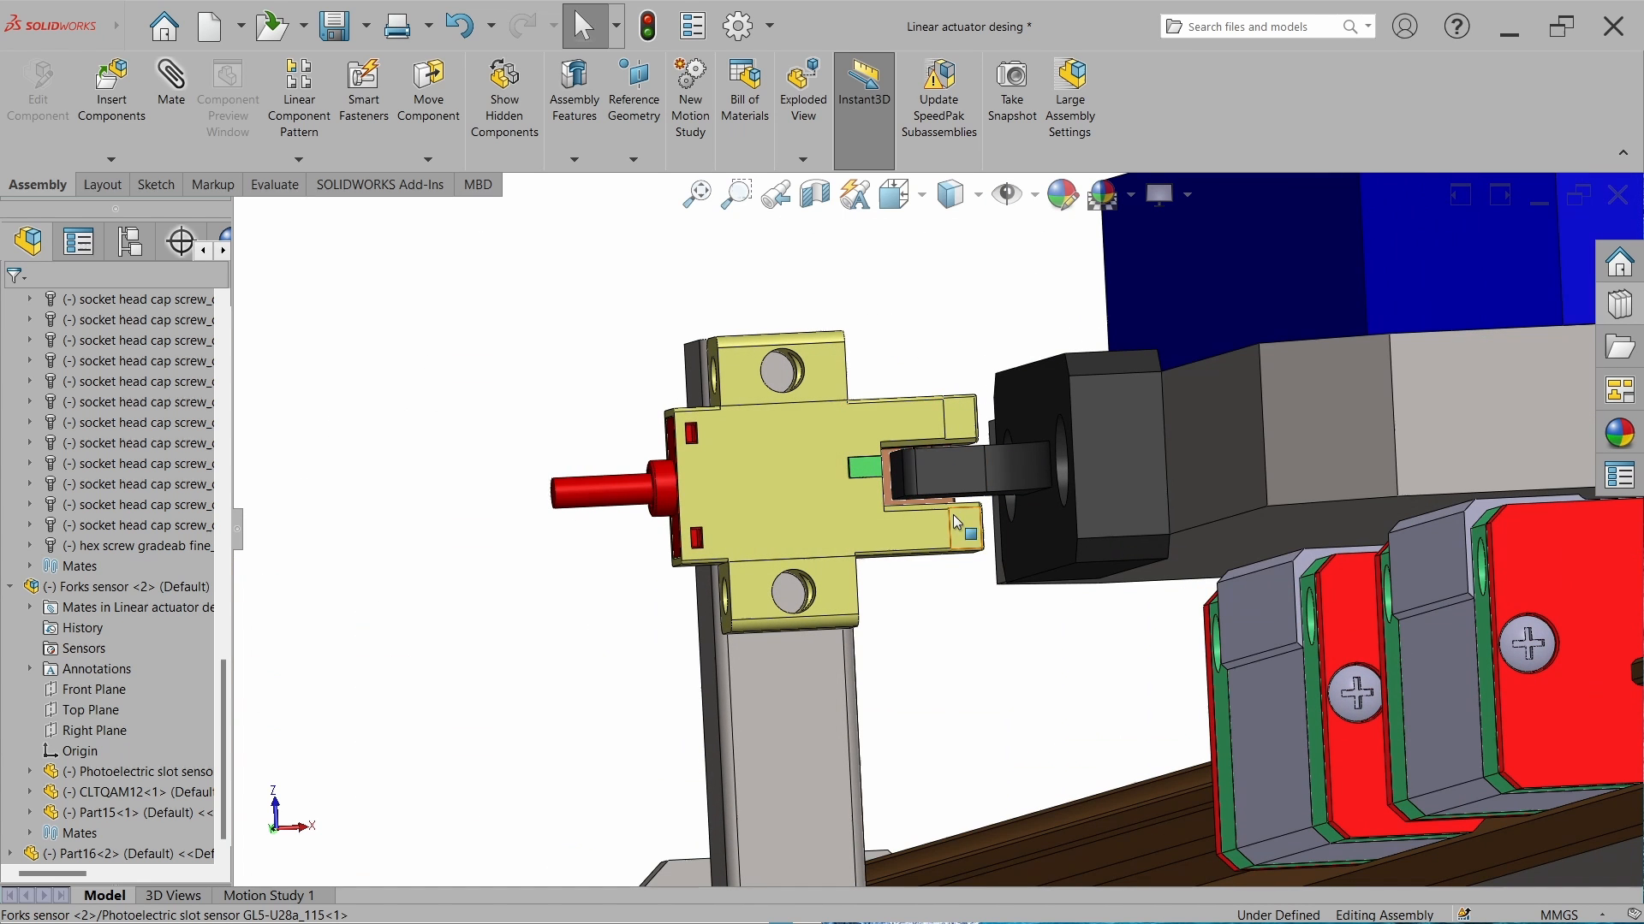
{"action": "middle_click_drag", "start_coordinate": [793, 501], "coordinate": [856, 431]}
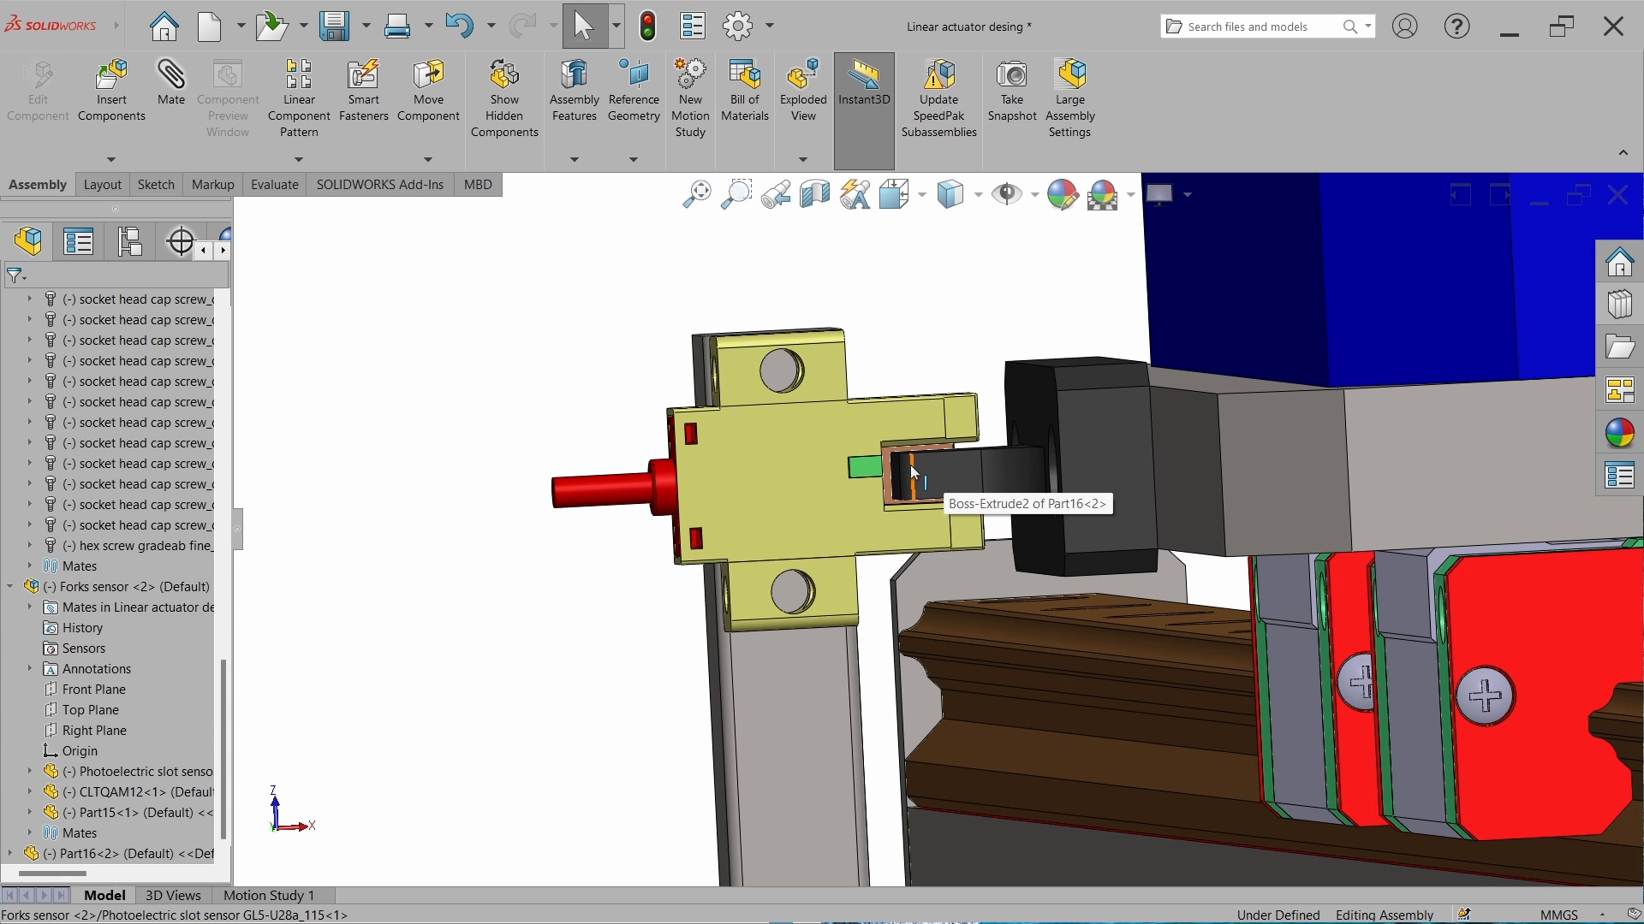
{"action": "scroll", "coordinate": [899, 465], "scroll_direction": "up", "scroll_amount": 5}
{"action": "middle_click_drag", "start_coordinate": [864, 479], "coordinate": [924, 582]}
{"action": "scroll", "coordinate": [839, 467], "scroll_direction": "up", "scroll_amount": 2}
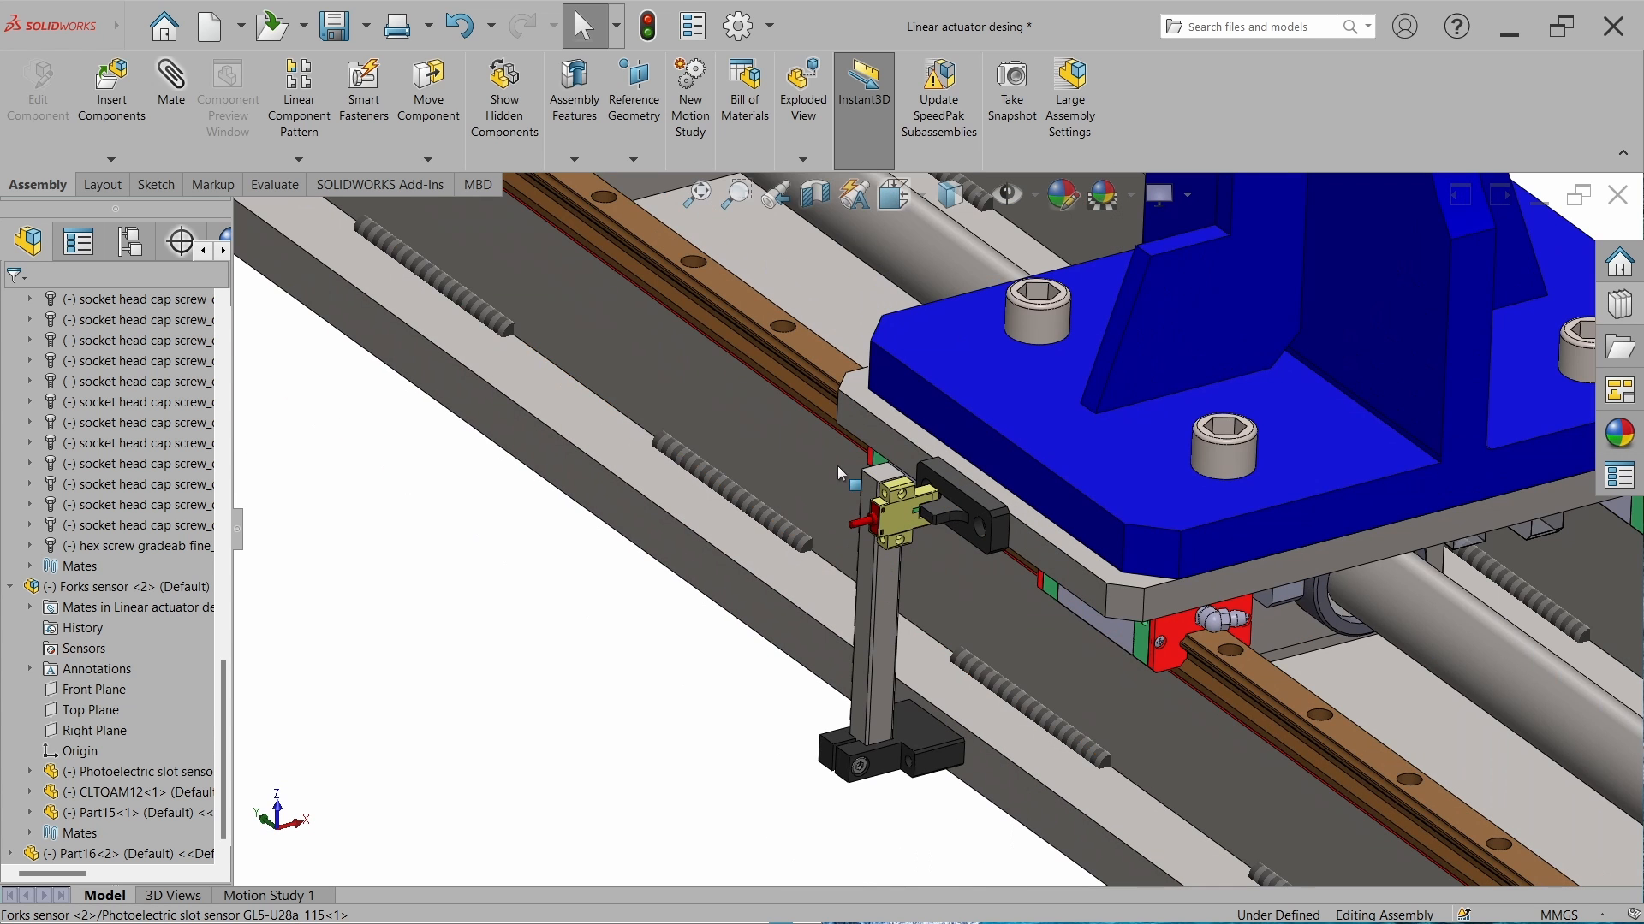
{"action": "scroll", "coordinate": [1009, 543], "scroll_direction": "up", "scroll_amount": 2}
{"action": "scroll", "coordinate": [1009, 543], "scroll_direction": "down", "scroll_amount": 2}
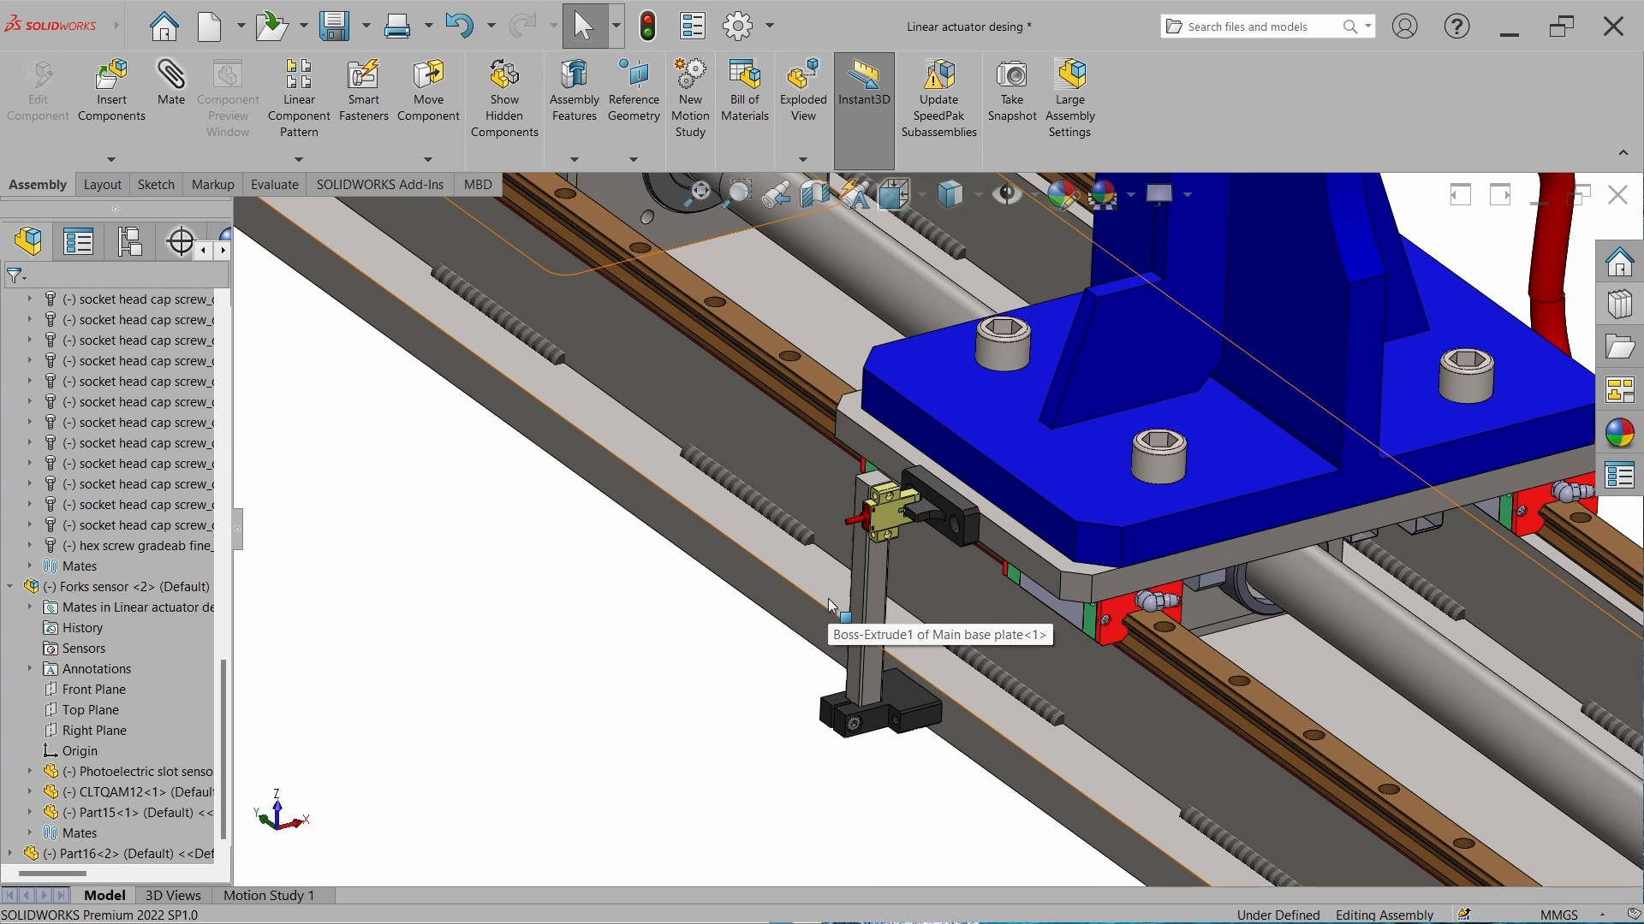
Insert the Drag chain subassembly from the Linear actuator design folder beside the main base plate.
{"action": "scroll", "coordinate": [981, 491], "scroll_direction": "up", "scroll_amount": 4}
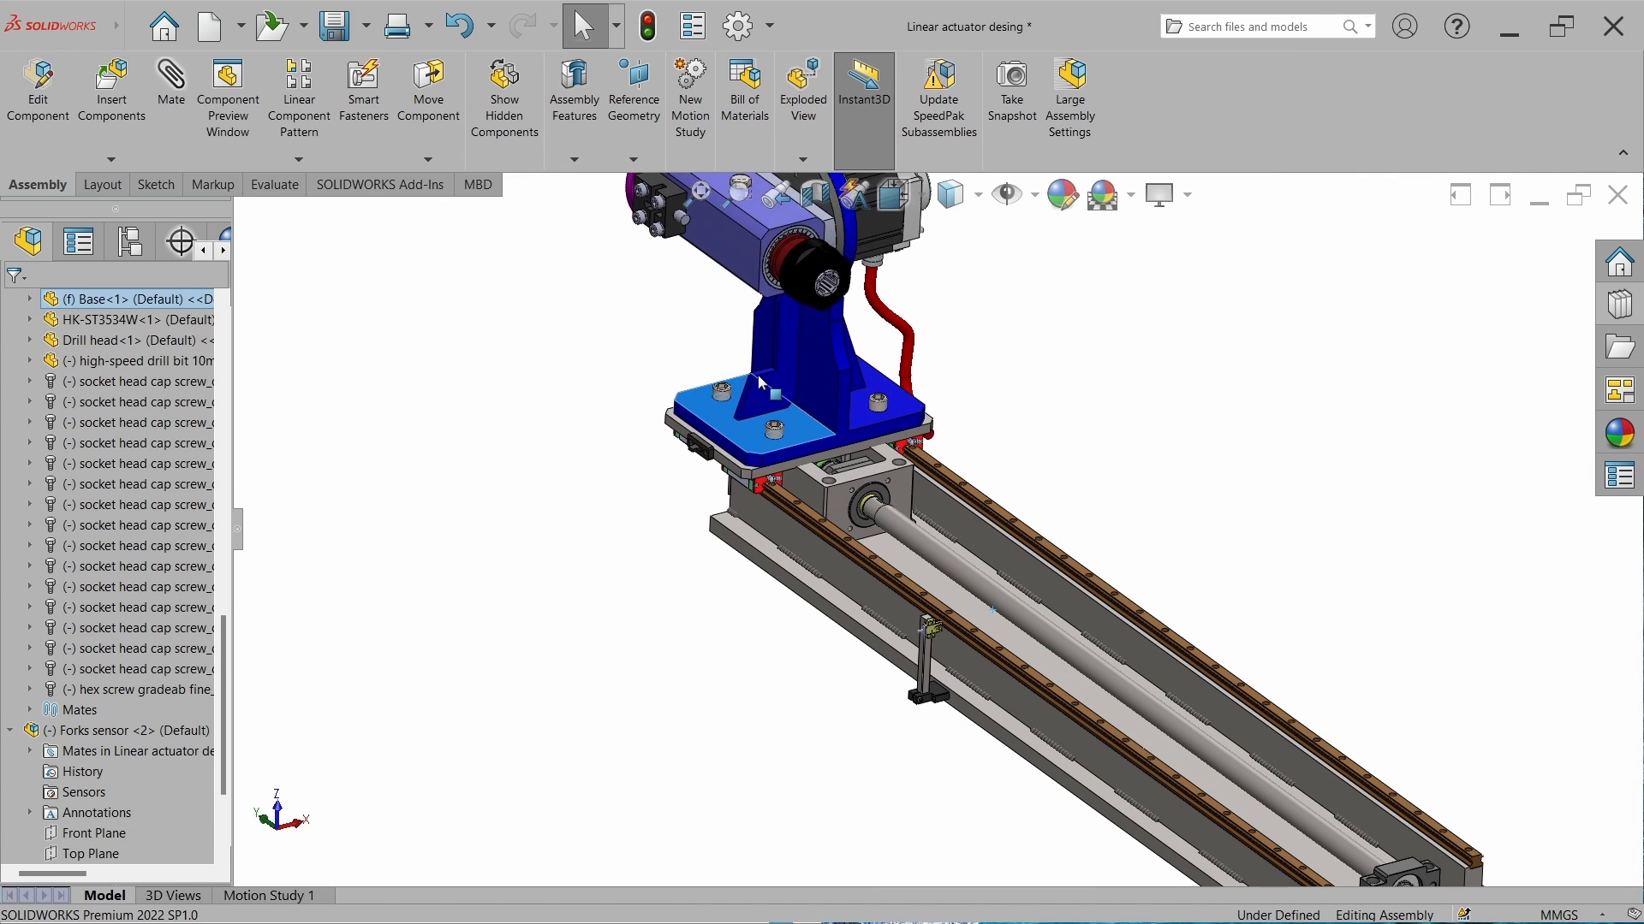
{"action": "scroll", "coordinate": [682, 633], "scroll_direction": "up", "scroll_amount": 2}
{"action": "scroll", "coordinate": [1020, 675], "scroll_direction": "down", "scroll_amount": 2}
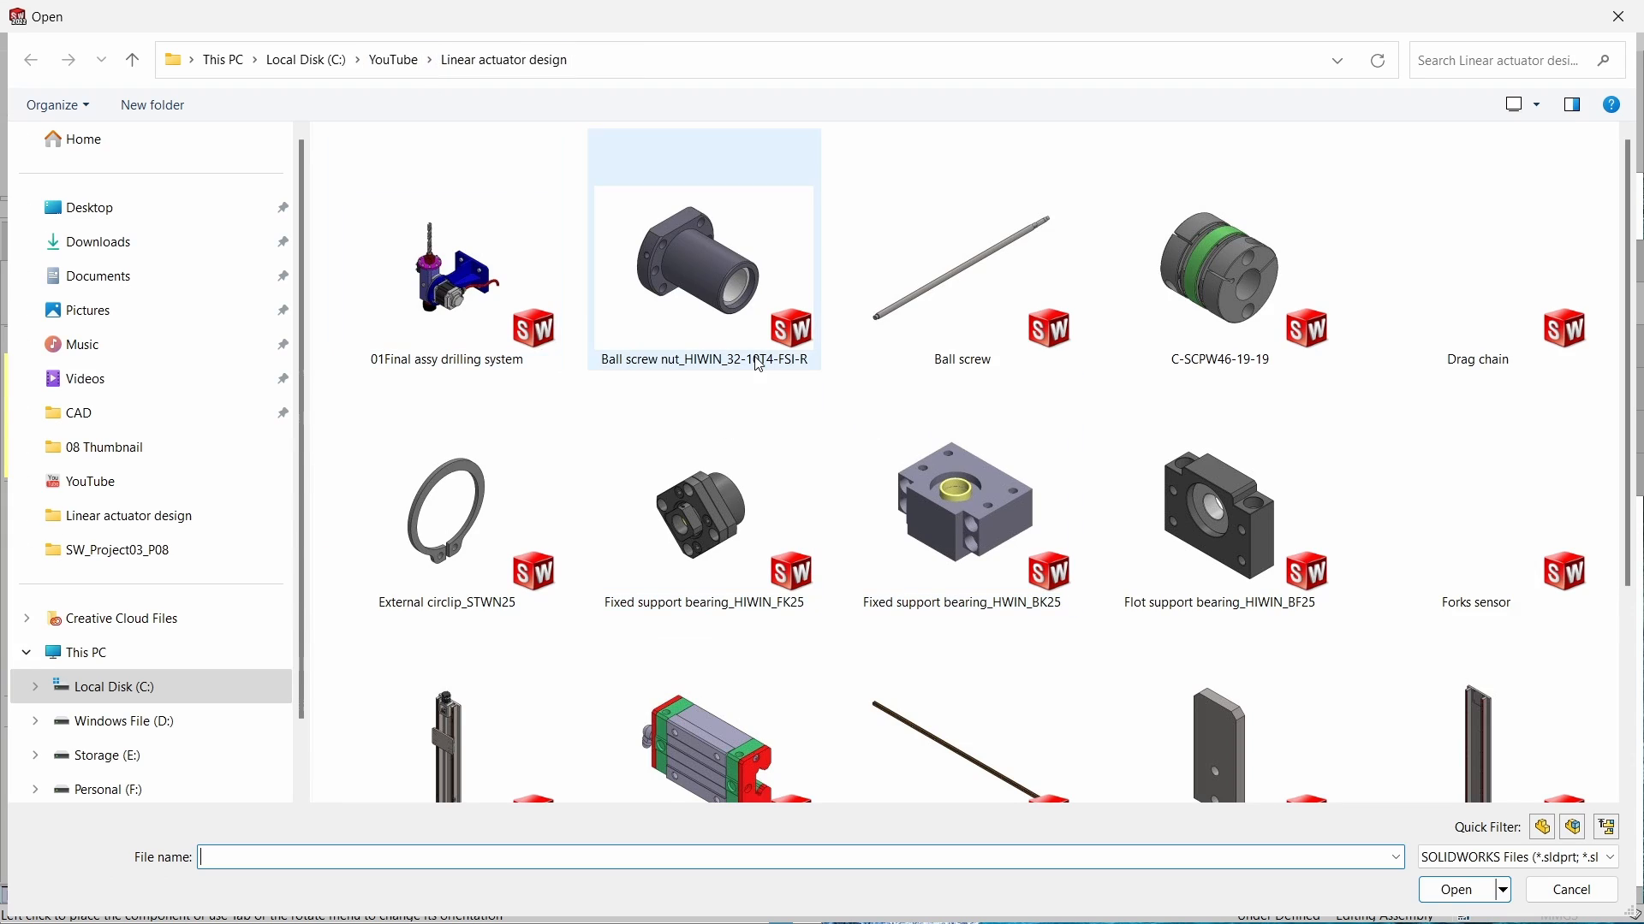
{"action": "scroll", "coordinate": [759, 364], "scroll_direction": "down", "scroll_amount": 1}
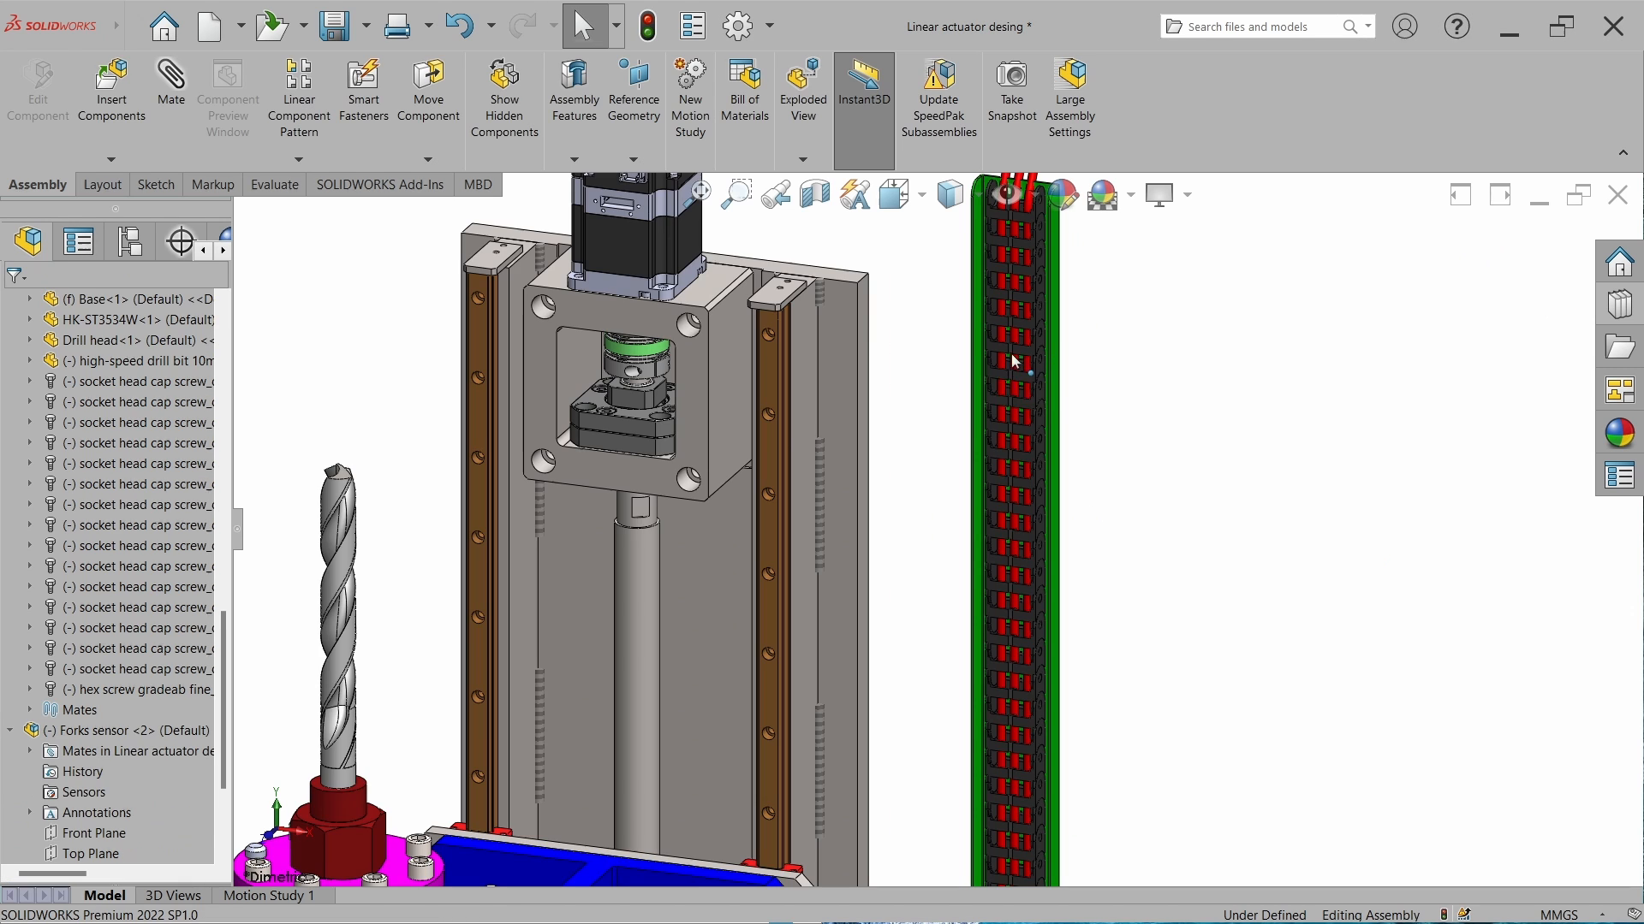
Mate the long flange face of the drag chain's tray coincident with the side face of the main base plate.
{"action": "left_click", "coordinate": [861, 316]}
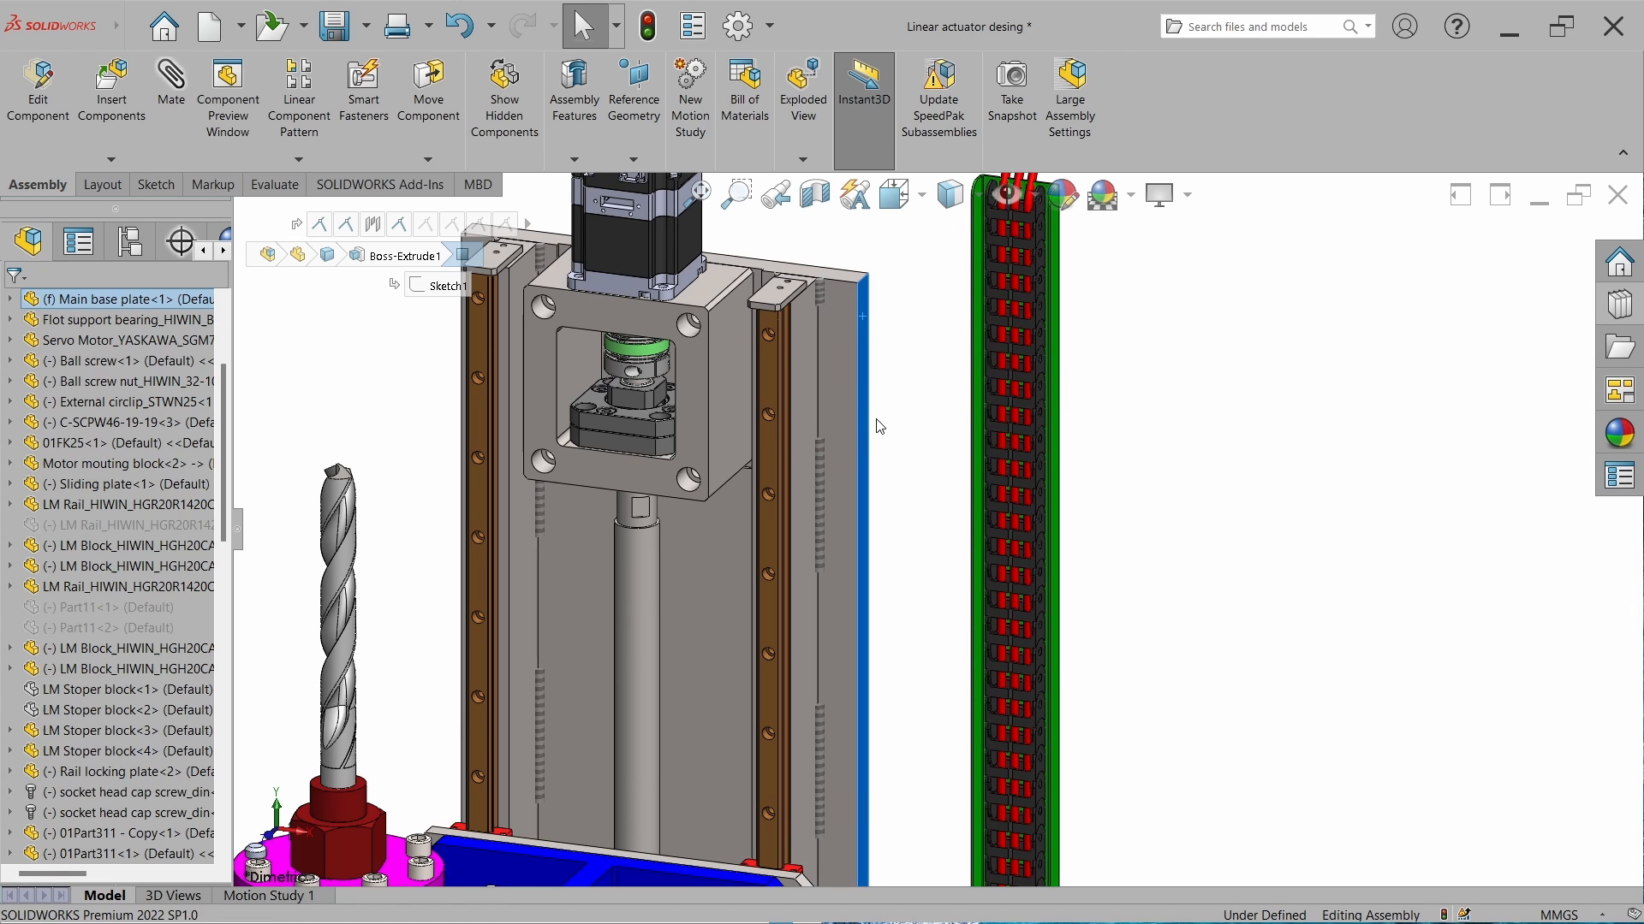
{"action": "middle_click_drag", "start_coordinate": [861, 317], "coordinate": [955, 279]}
{"action": "left_click", "coordinate": [956, 279]}
{"action": "left_click", "coordinate": [1004, 260]}
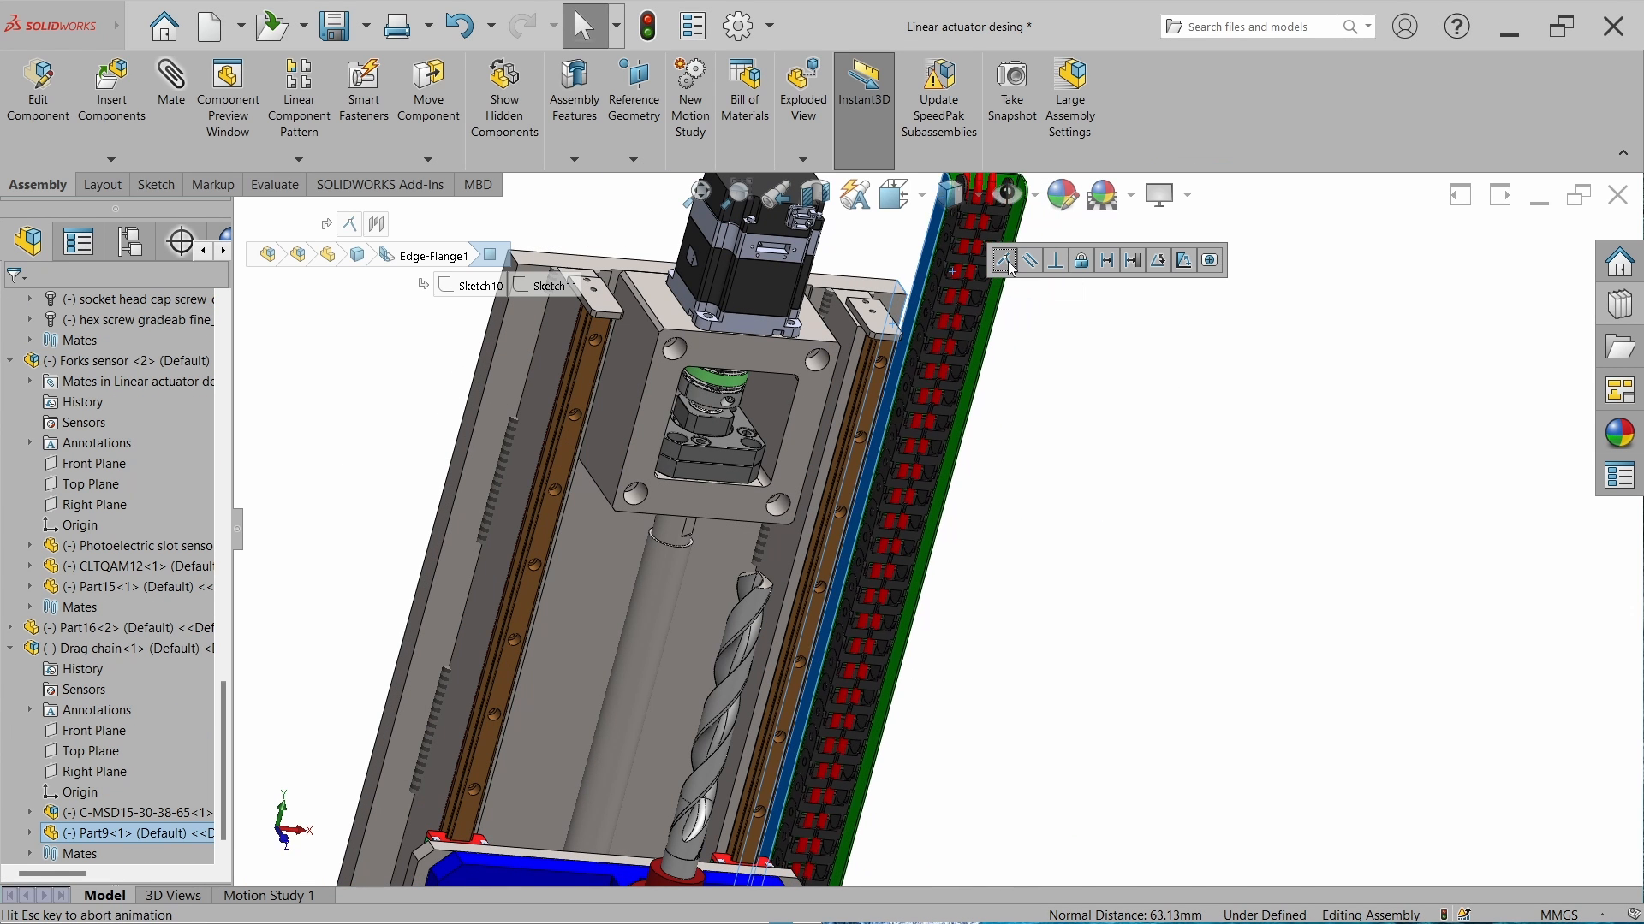
Add a second face-to-face mate between the drag chain's tray and the main base plate, and test the tray's remaining movement.
{"action": "middle_click_drag", "start_coordinate": [907, 445], "coordinate": [548, 385]}
{"action": "left_click", "coordinate": [940, 512]}
{"action": "left_click", "coordinate": [1050, 529], "text": "ctrl"}
{"action": "left_click", "coordinate": [1098, 512]}
{"action": "left_click", "coordinate": [1328, 520]}
{"action": "middle_click_drag", "start_coordinate": [1113, 518], "coordinate": [1304, 500]}
{"action": "scroll", "coordinate": [1303, 507], "scroll_direction": "up", "scroll_amount": 3}
{"action": "left_click_drag", "start_coordinate": [1017, 547], "coordinate": [1156, 525]}
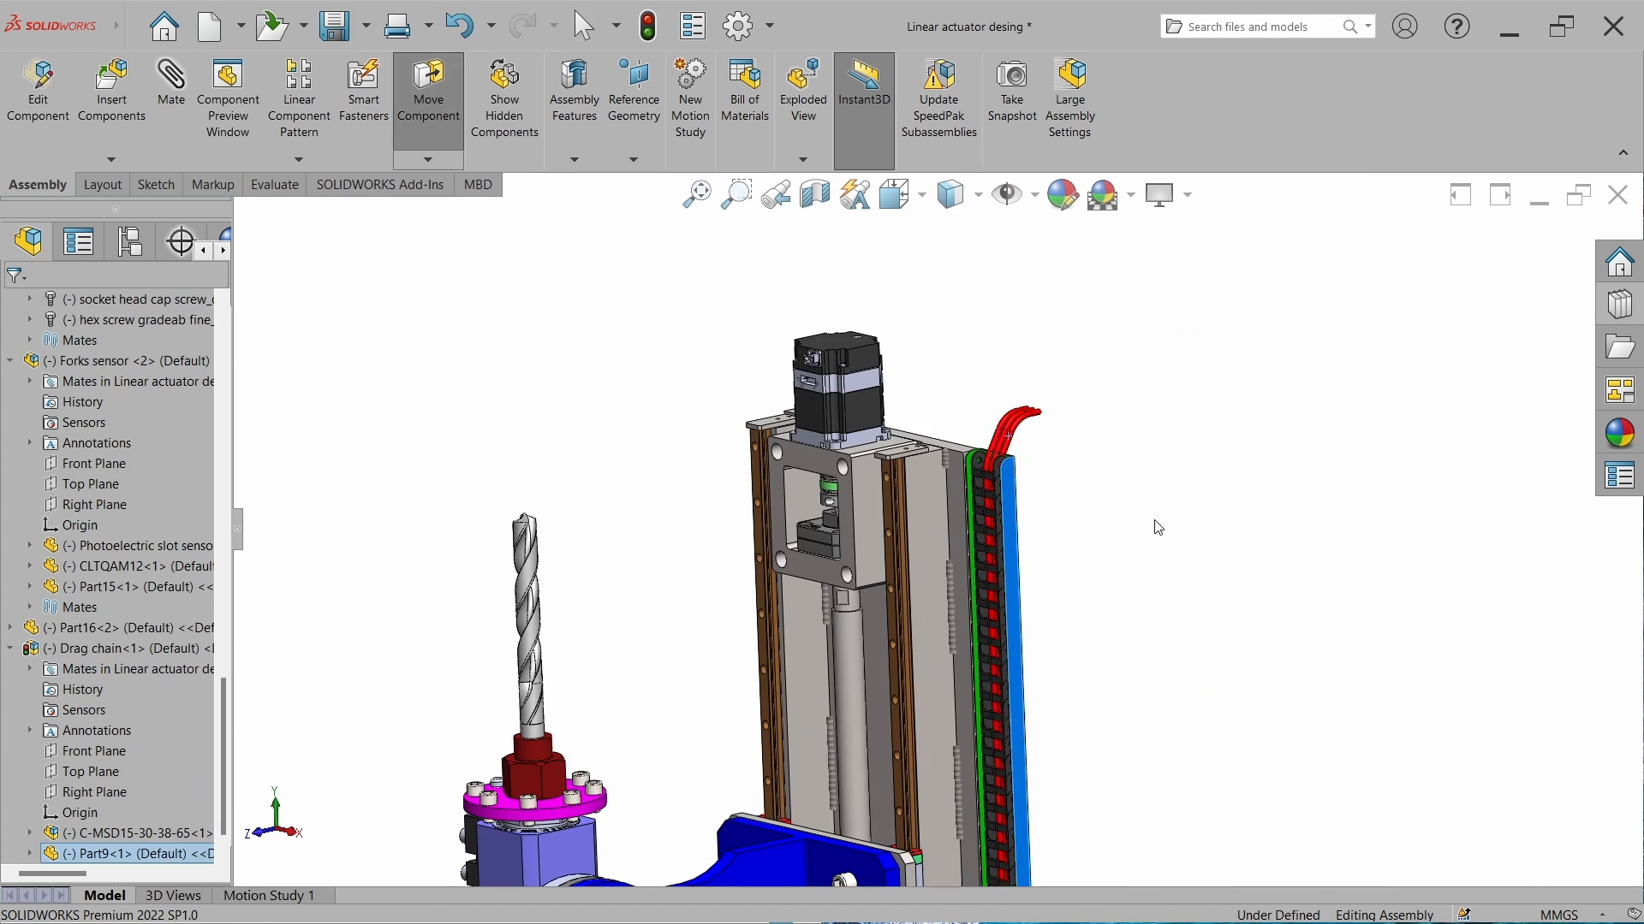
Slide the drilling system by its base along the rails towards the moving end of the drag chain.
{"action": "key", "text": "ctrl+7"}
{"action": "scroll", "coordinate": [1049, 422], "scroll_direction": "down", "scroll_amount": 2}
{"action": "left_click_drag", "start_coordinate": [934, 507], "coordinate": [933, 545]}
{"action": "key", "text": "Escape"}
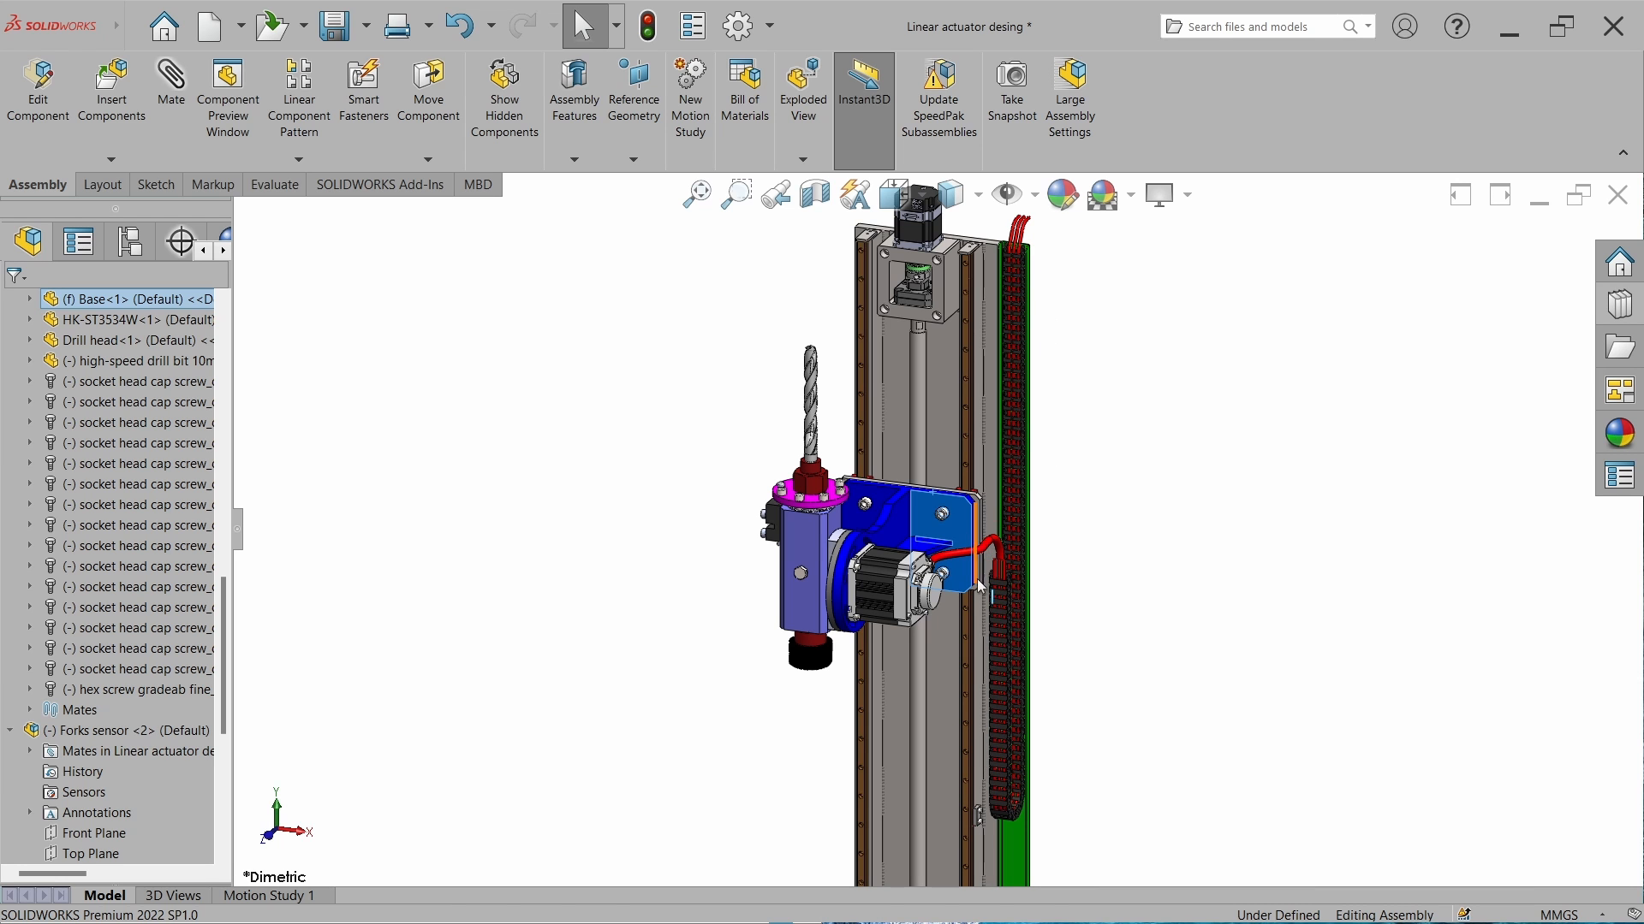
{"action": "key", "text": "Escape"}
{"action": "key", "text": "f"}
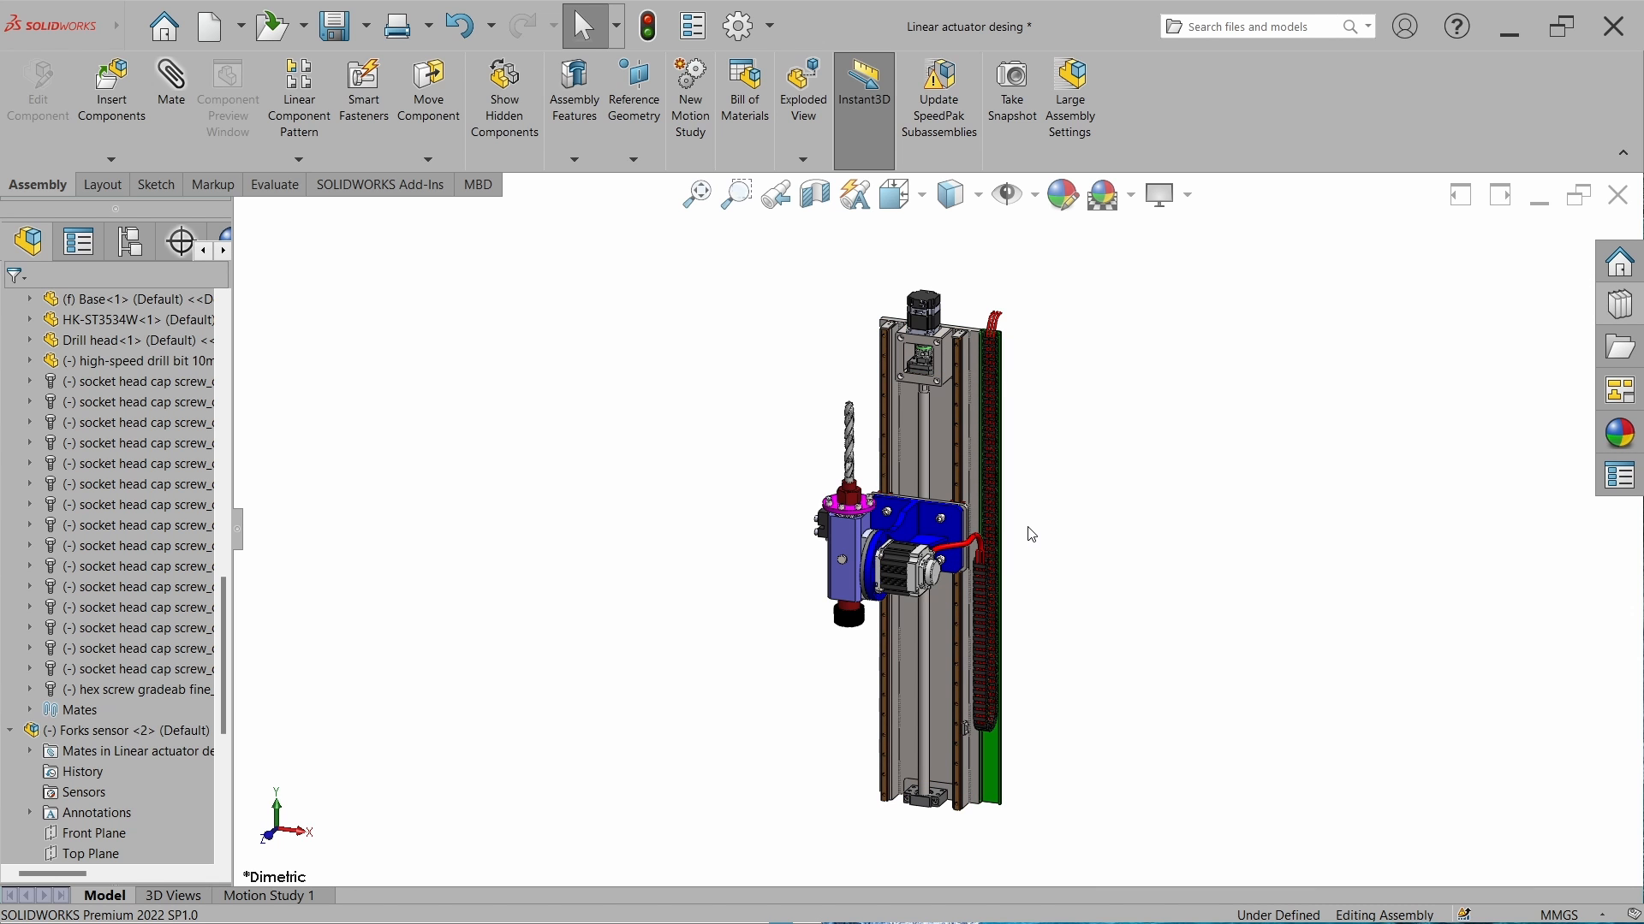
Examine how the red cables leave the motor-side end of the drag chain and run through its bend.
{"action": "scroll", "coordinate": [1013, 367], "scroll_direction": "down", "scroll_amount": 10}
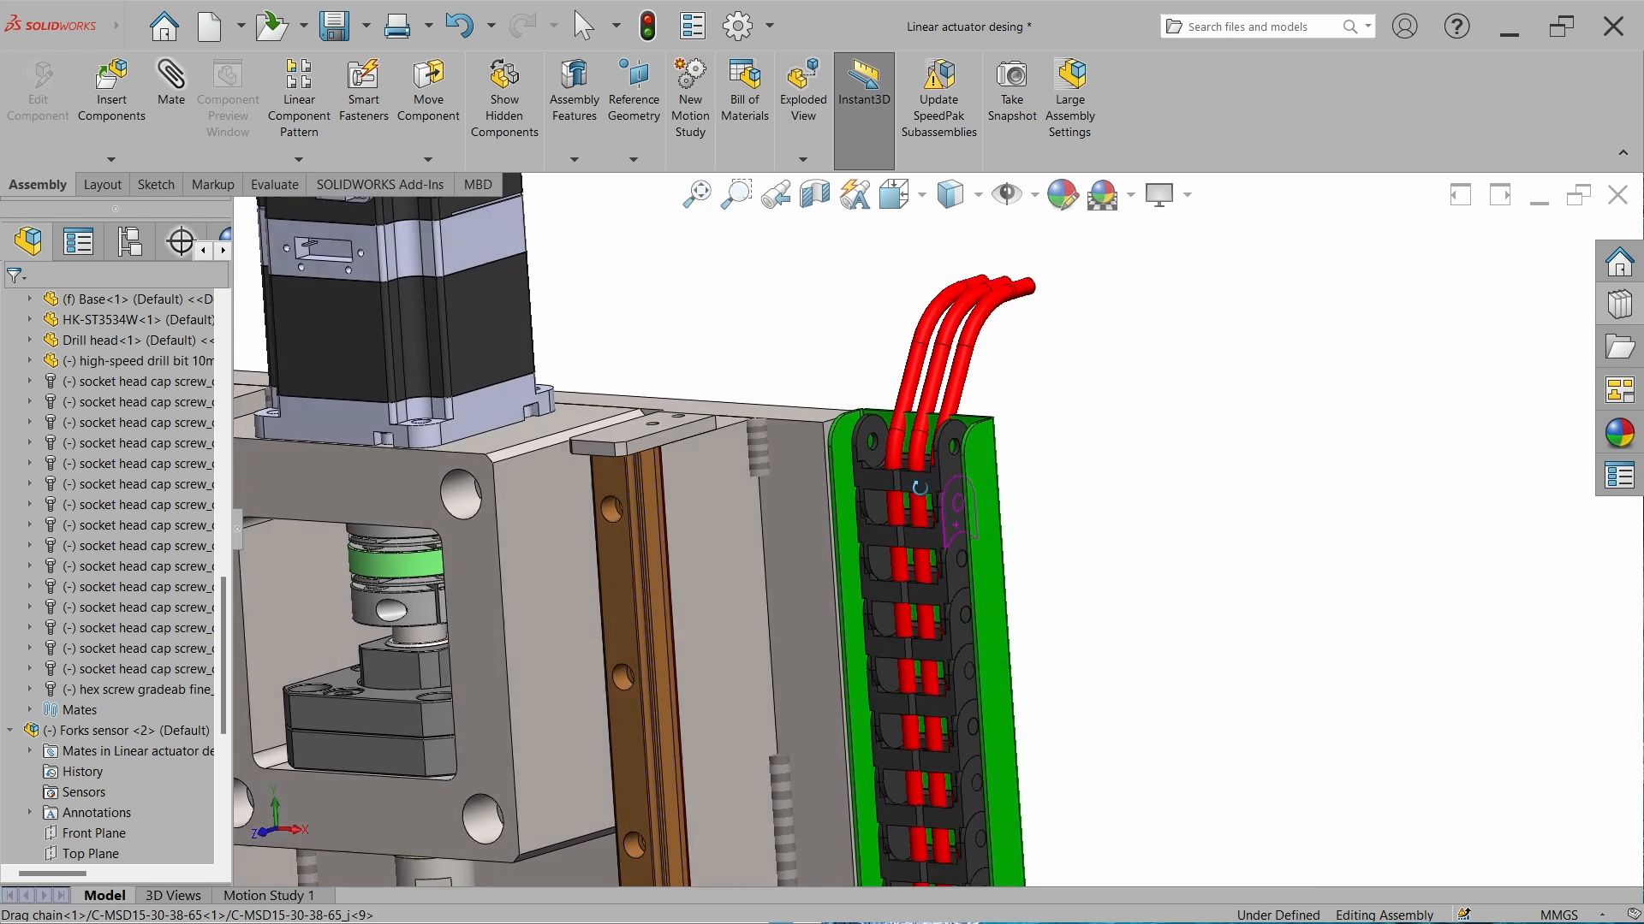
{"action": "scroll", "coordinate": [940, 464], "scroll_direction": "up", "scroll_amount": 10}
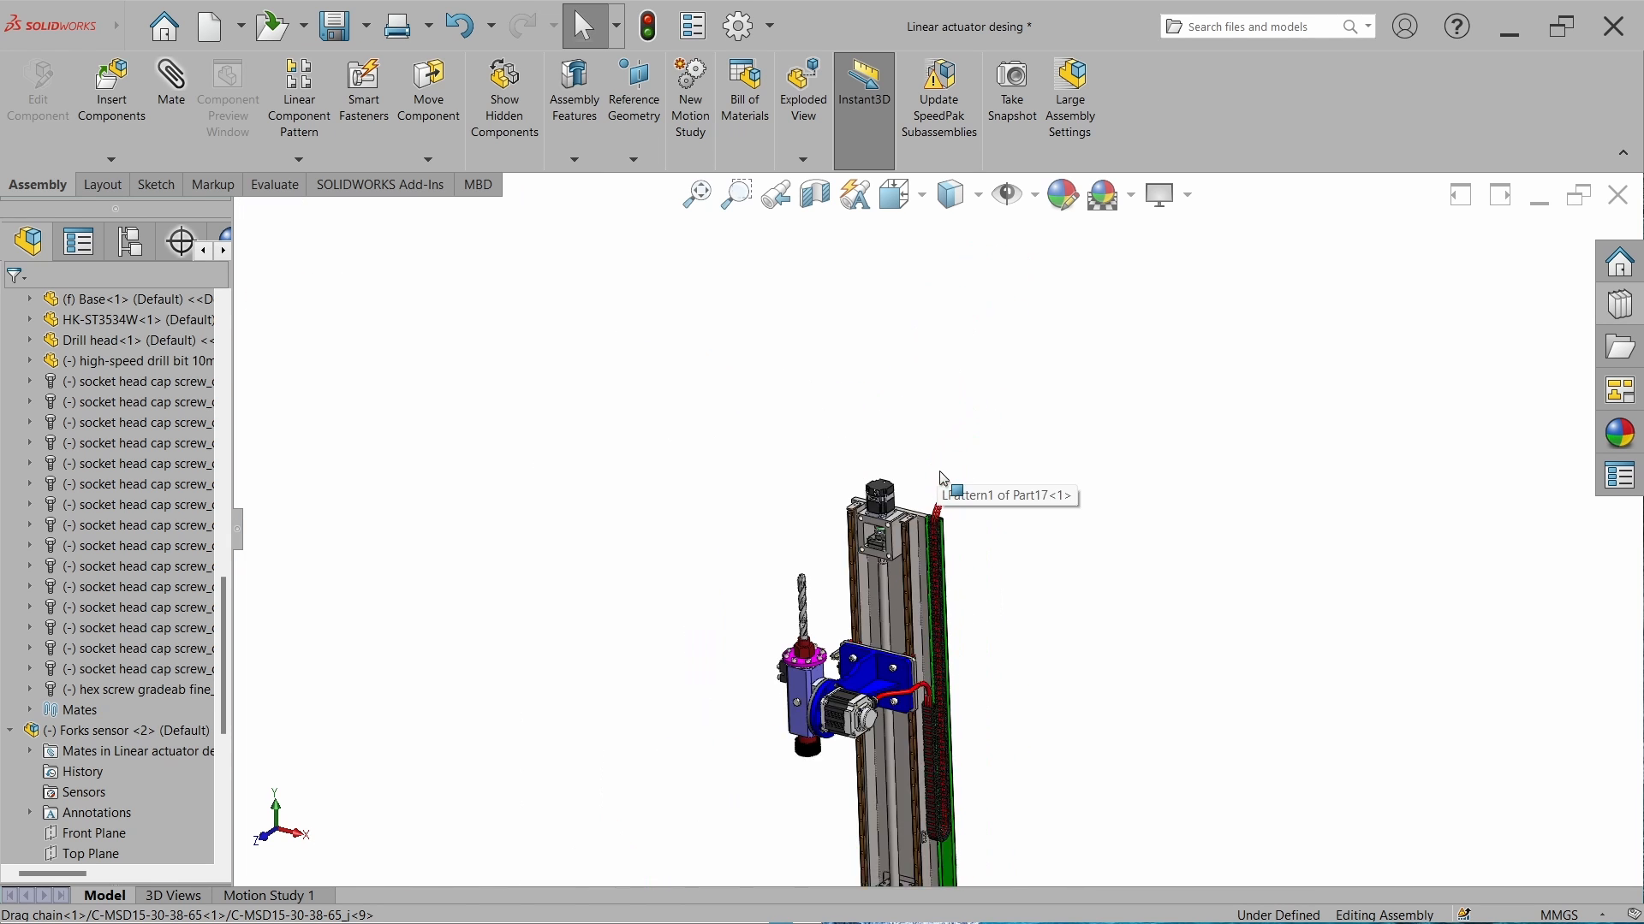
{"action": "scroll", "coordinate": [956, 769], "scroll_direction": "down", "scroll_amount": 8}
{"action": "scroll", "coordinate": [937, 747], "scroll_direction": "down", "scroll_amount": 4}
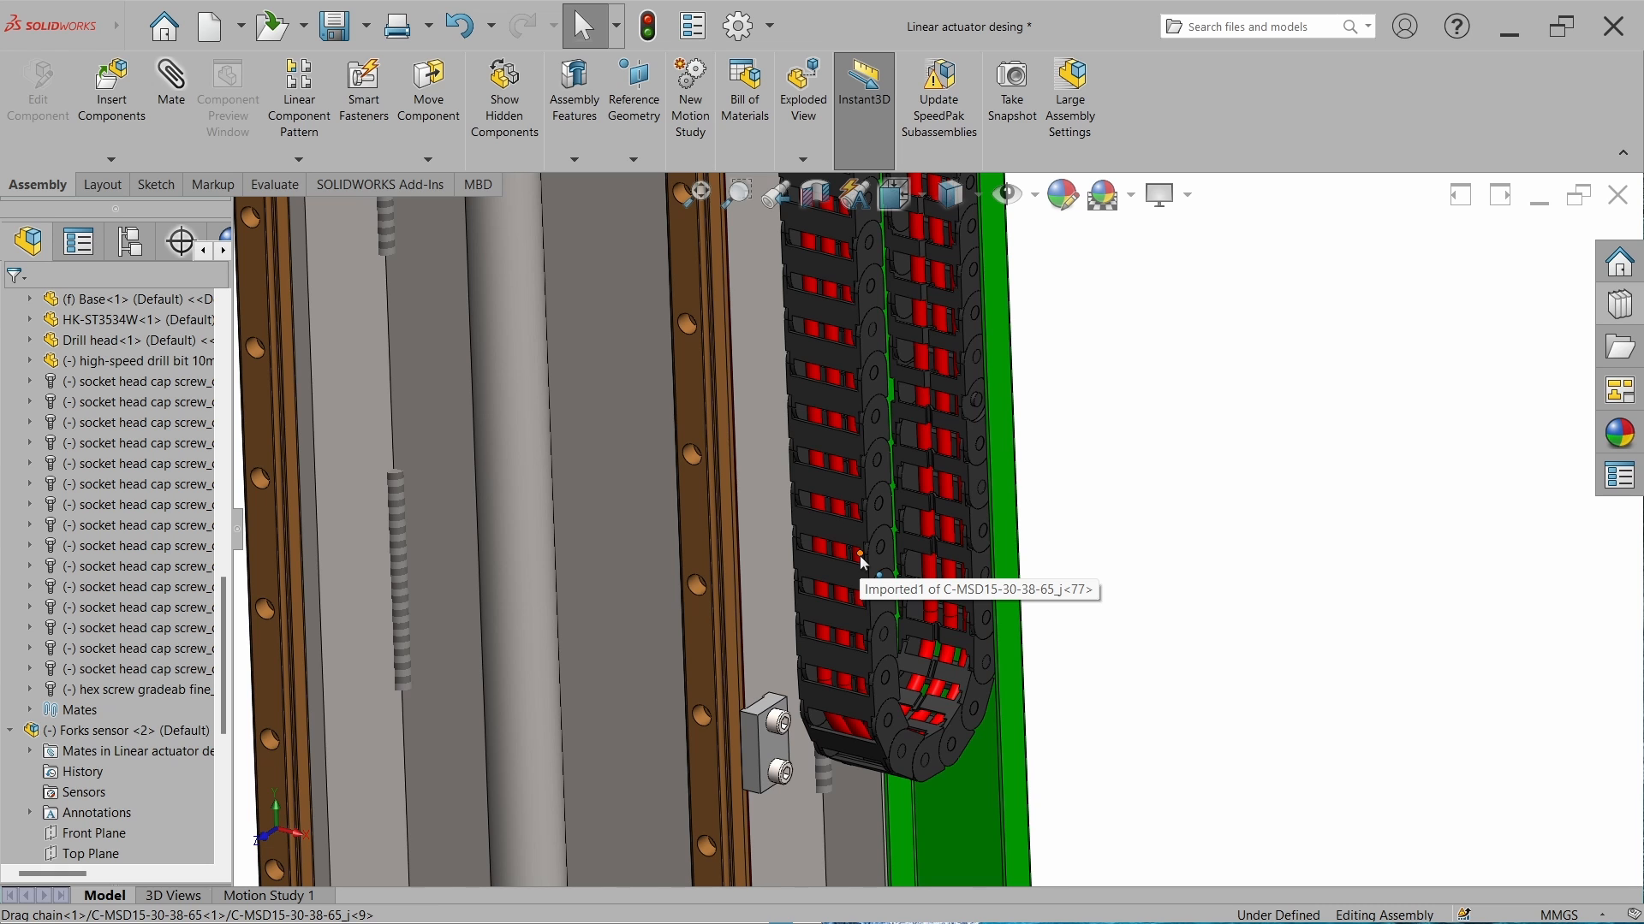
{"action": "scroll", "coordinate": [1062, 522], "scroll_direction": "up", "scroll_amount": 10}
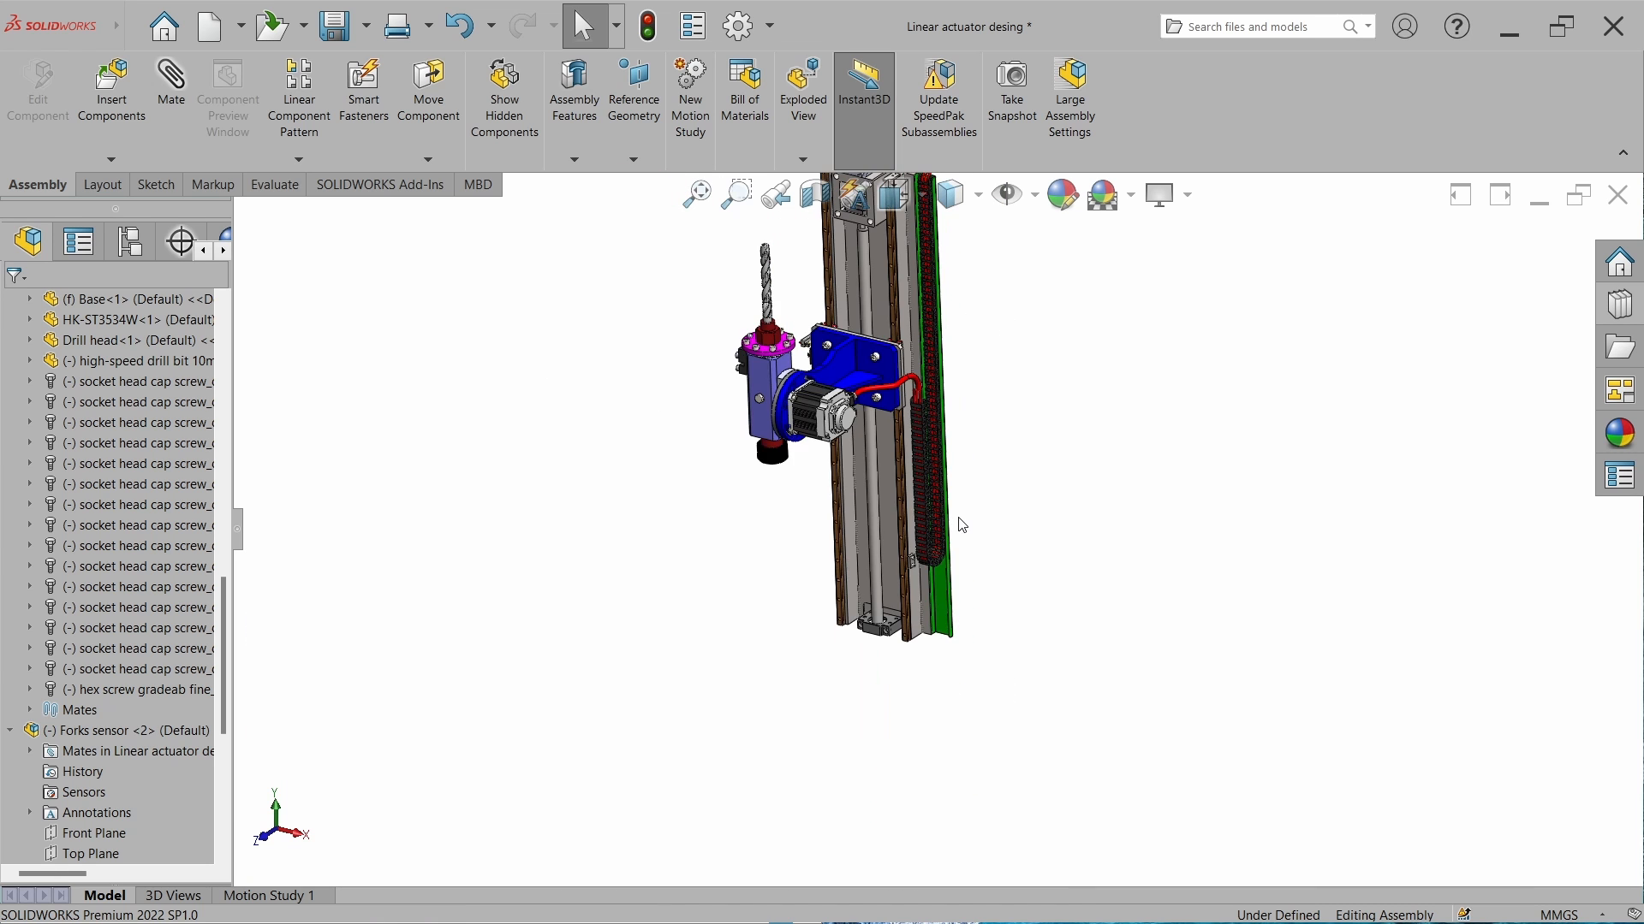
Examine the drag chain's run in the green tray, from its bend to the cable connection at the drilling system.
{"action": "scroll", "coordinate": [941, 386], "scroll_direction": "down", "scroll_amount": 2}
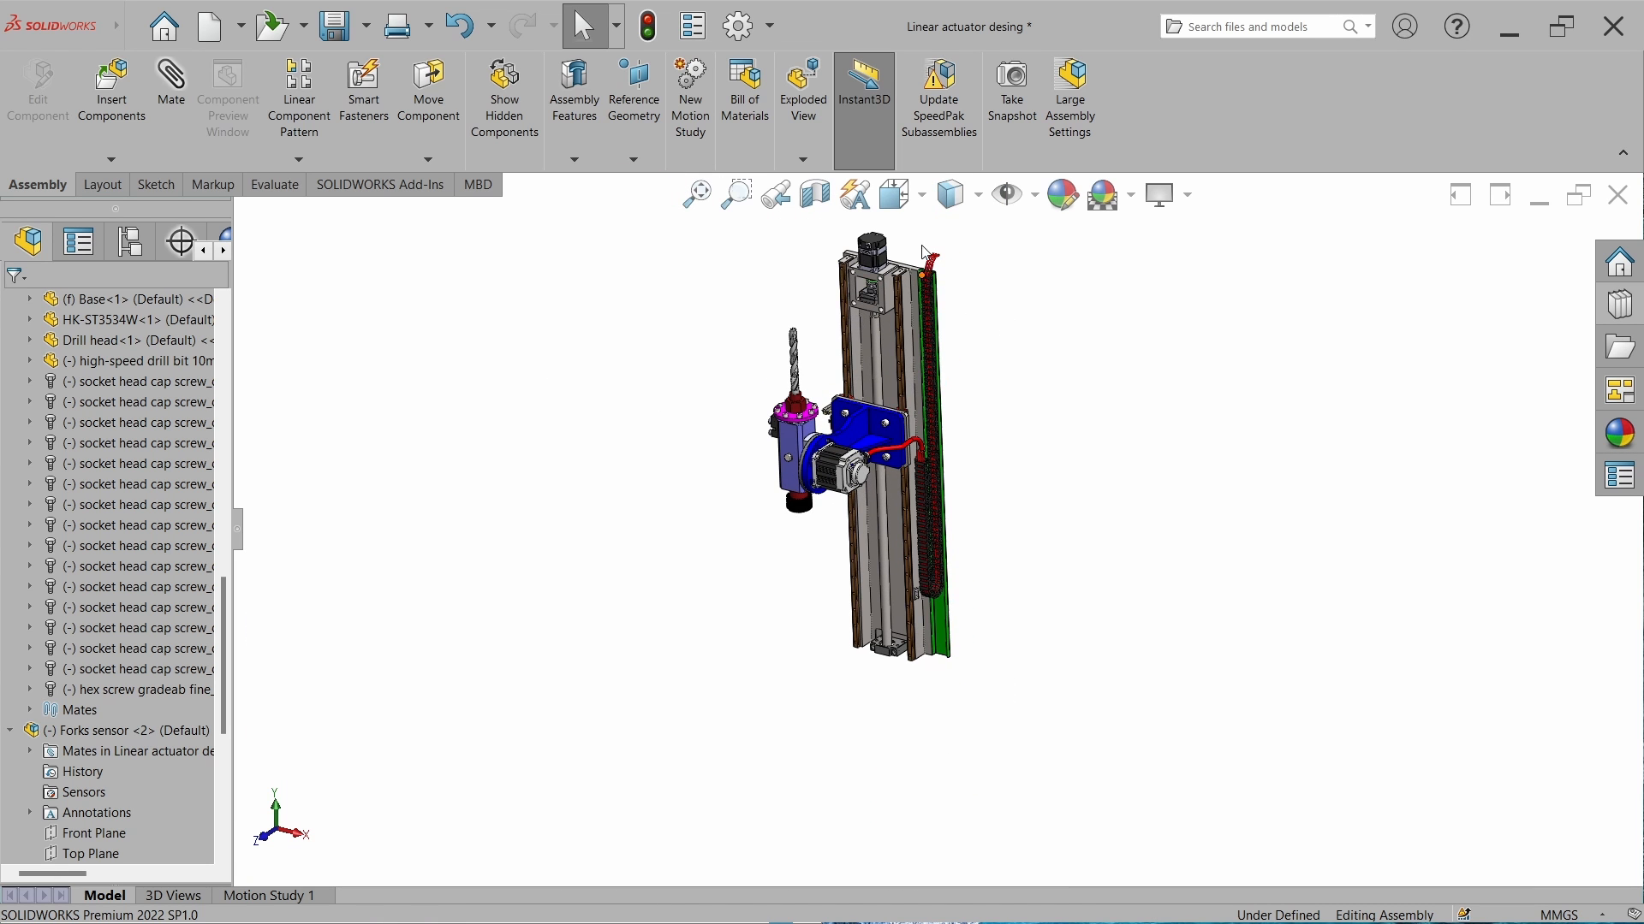
{"action": "scroll", "coordinate": [959, 687], "scroll_direction": "down", "scroll_amount": 4}
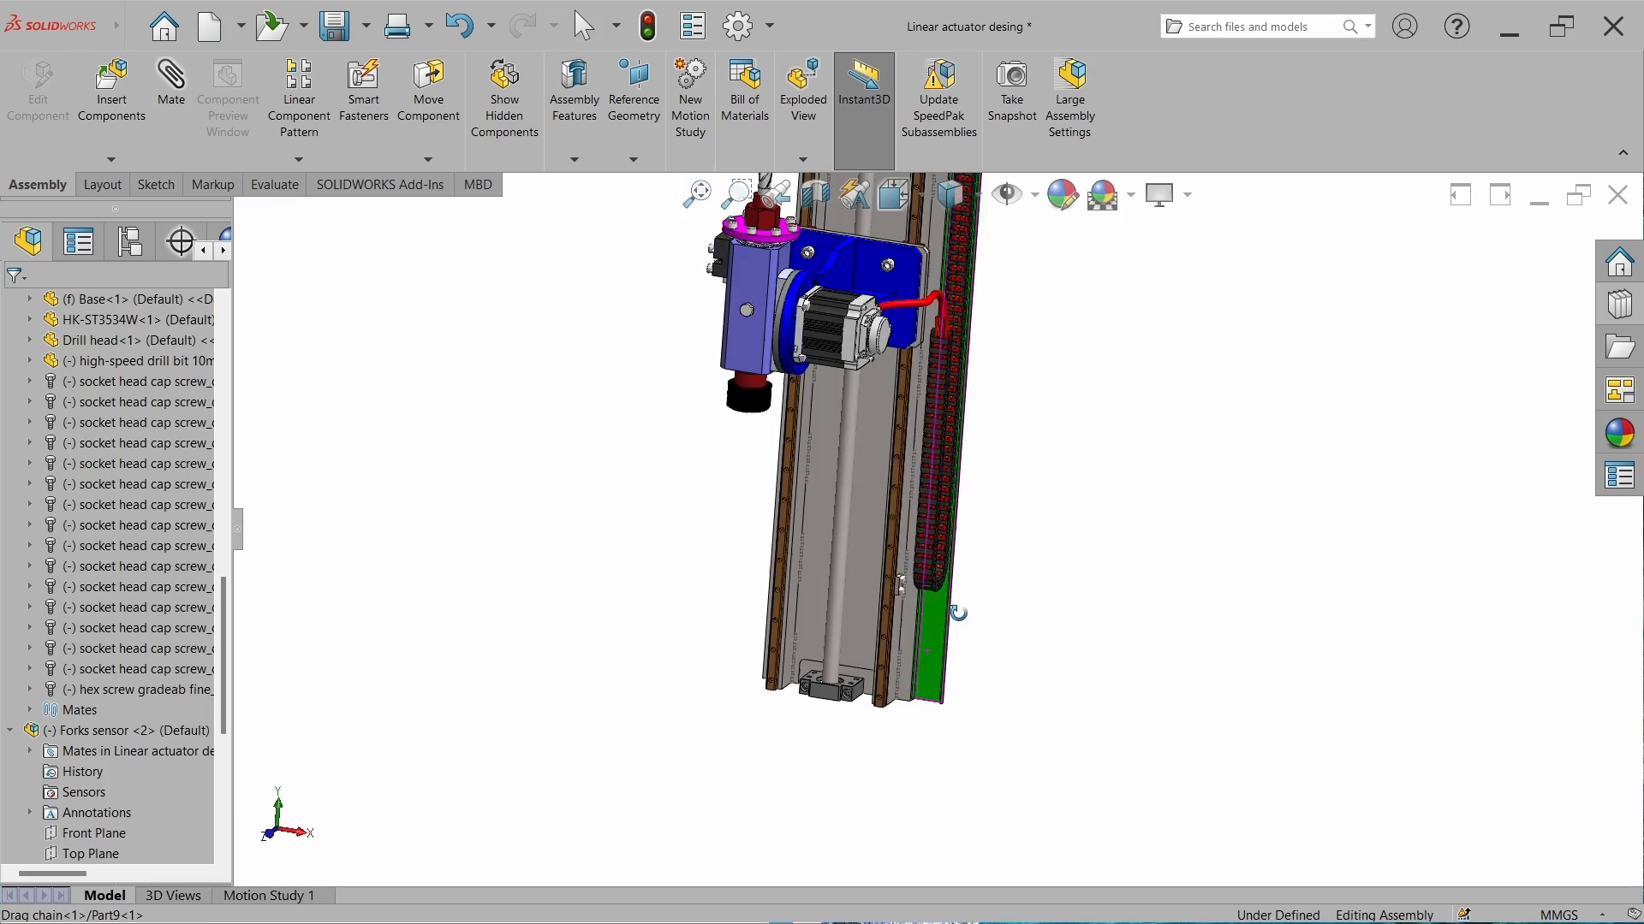
{"action": "left_click", "coordinate": [936, 646]}
{"action": "left_click", "coordinate": [1049, 708]}
{"action": "scroll", "coordinate": [913, 601], "scroll_direction": "down", "scroll_amount": 6}
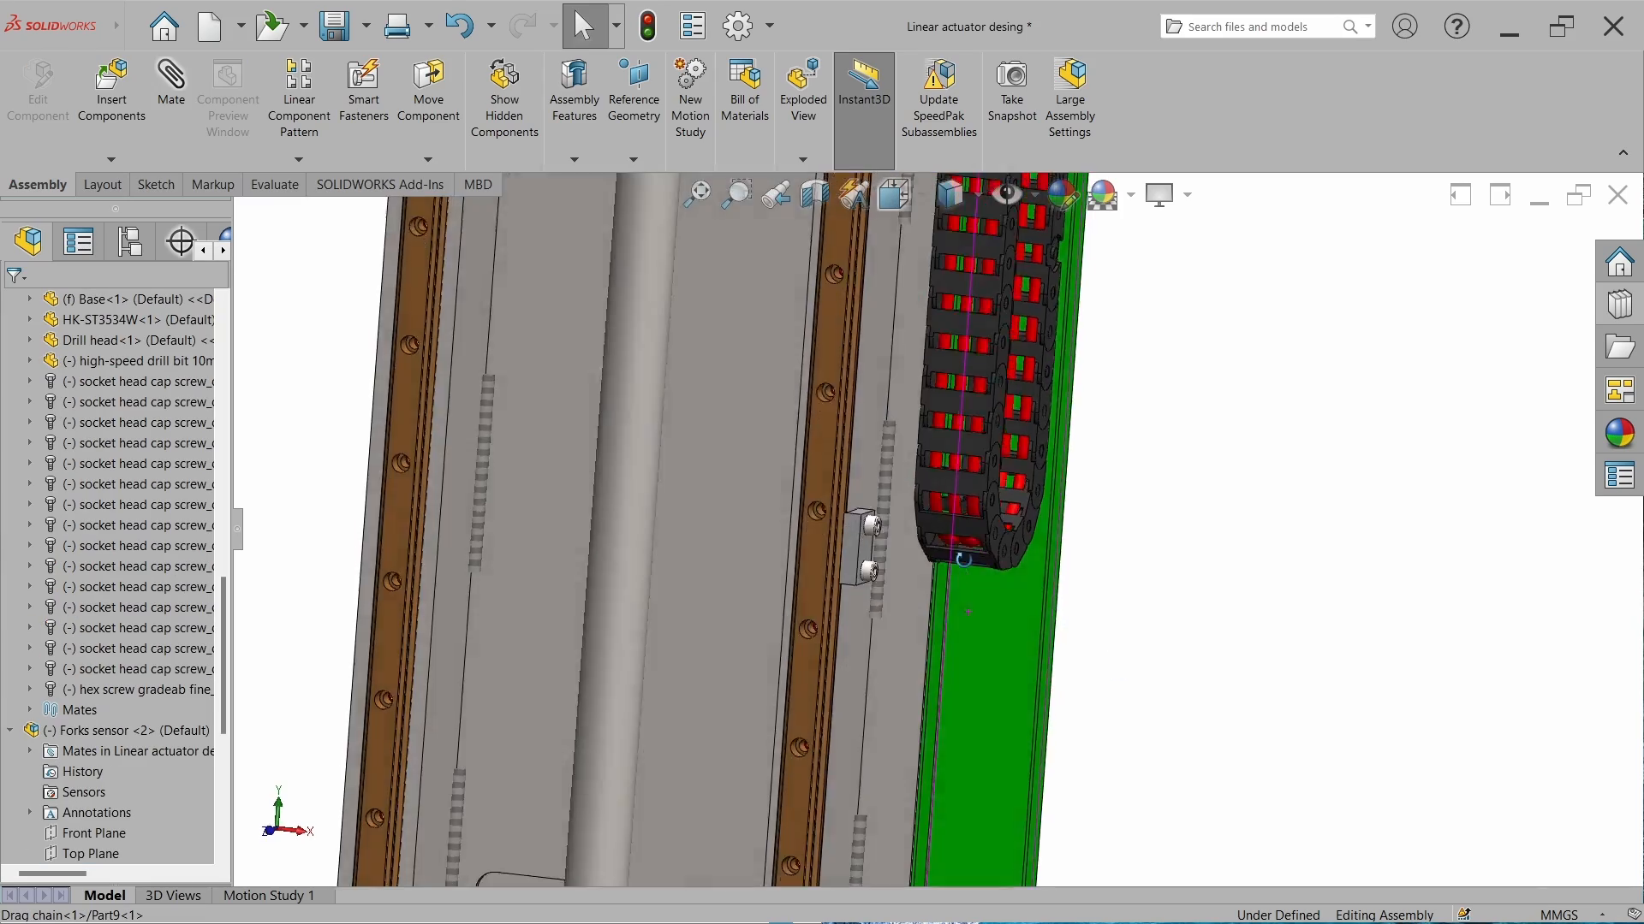
{"action": "middle_click_drag", "start_coordinate": [968, 611], "coordinate": [604, 569]}
{"action": "scroll", "coordinate": [708, 682], "scroll_direction": "up", "scroll_amount": 4}
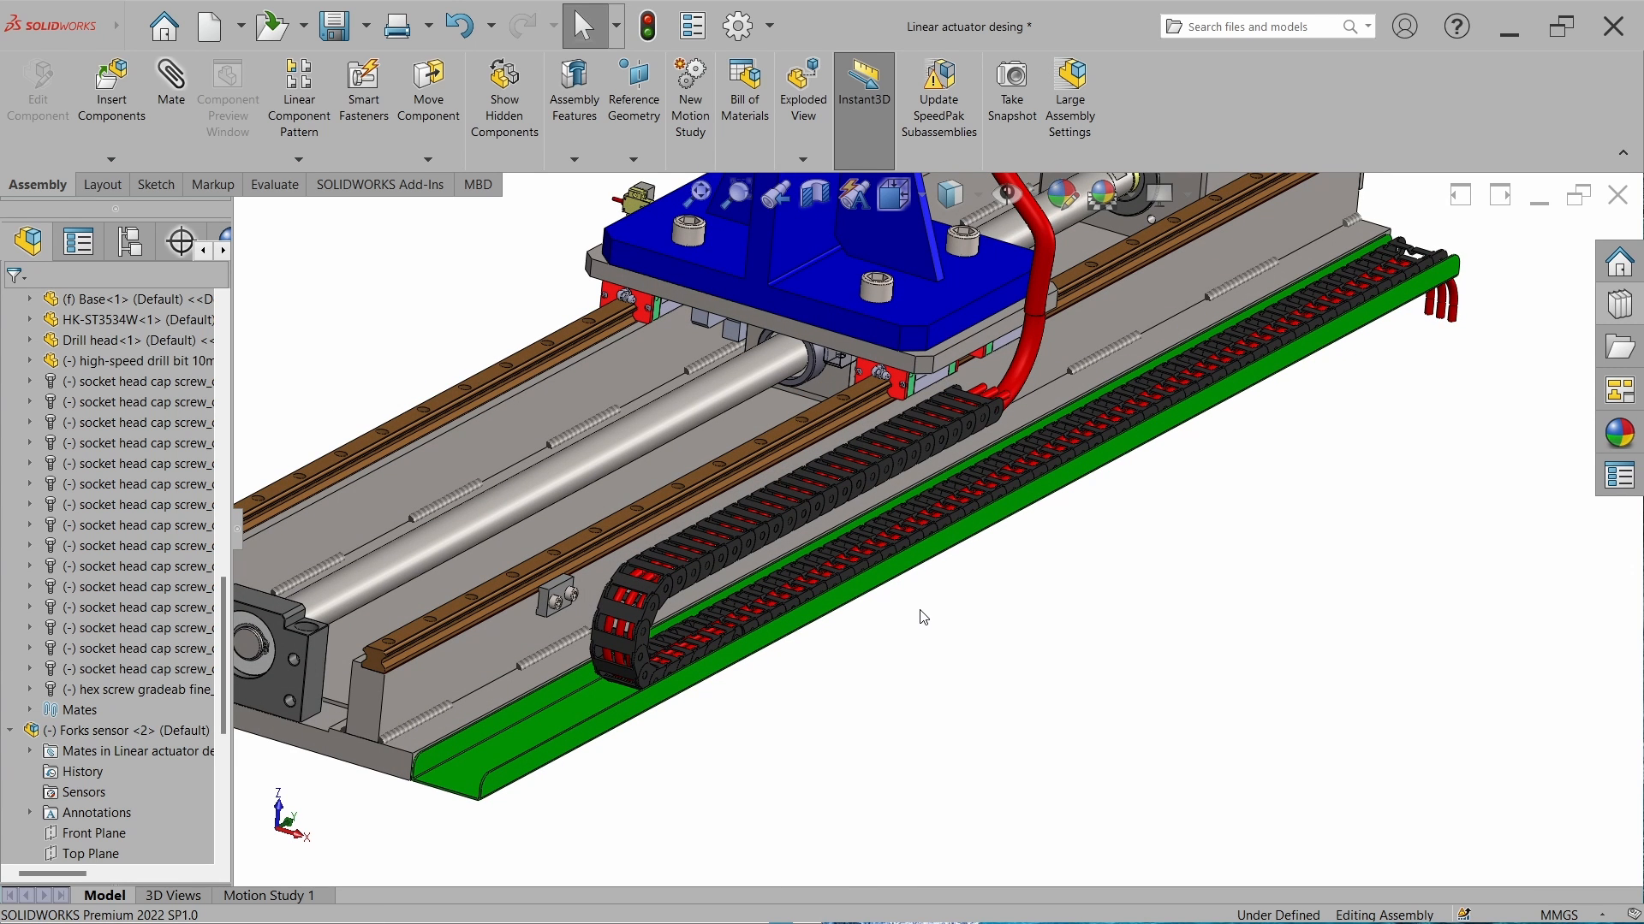
{"action": "right_click_drag", "start_coordinate": [920, 611], "coordinate": [952, 599]}
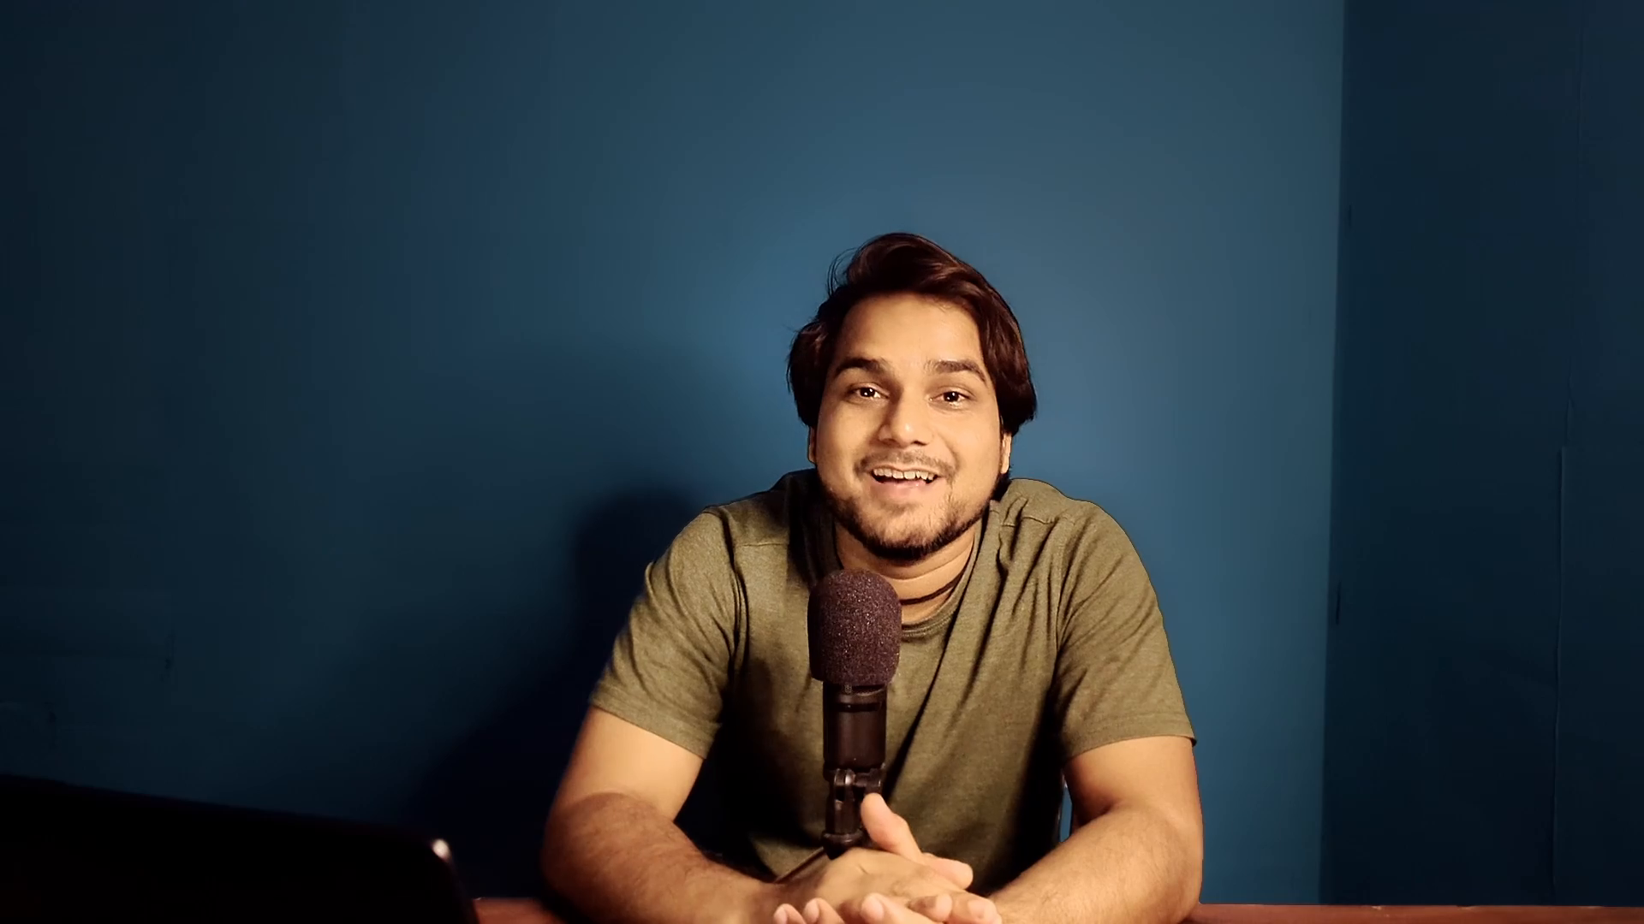